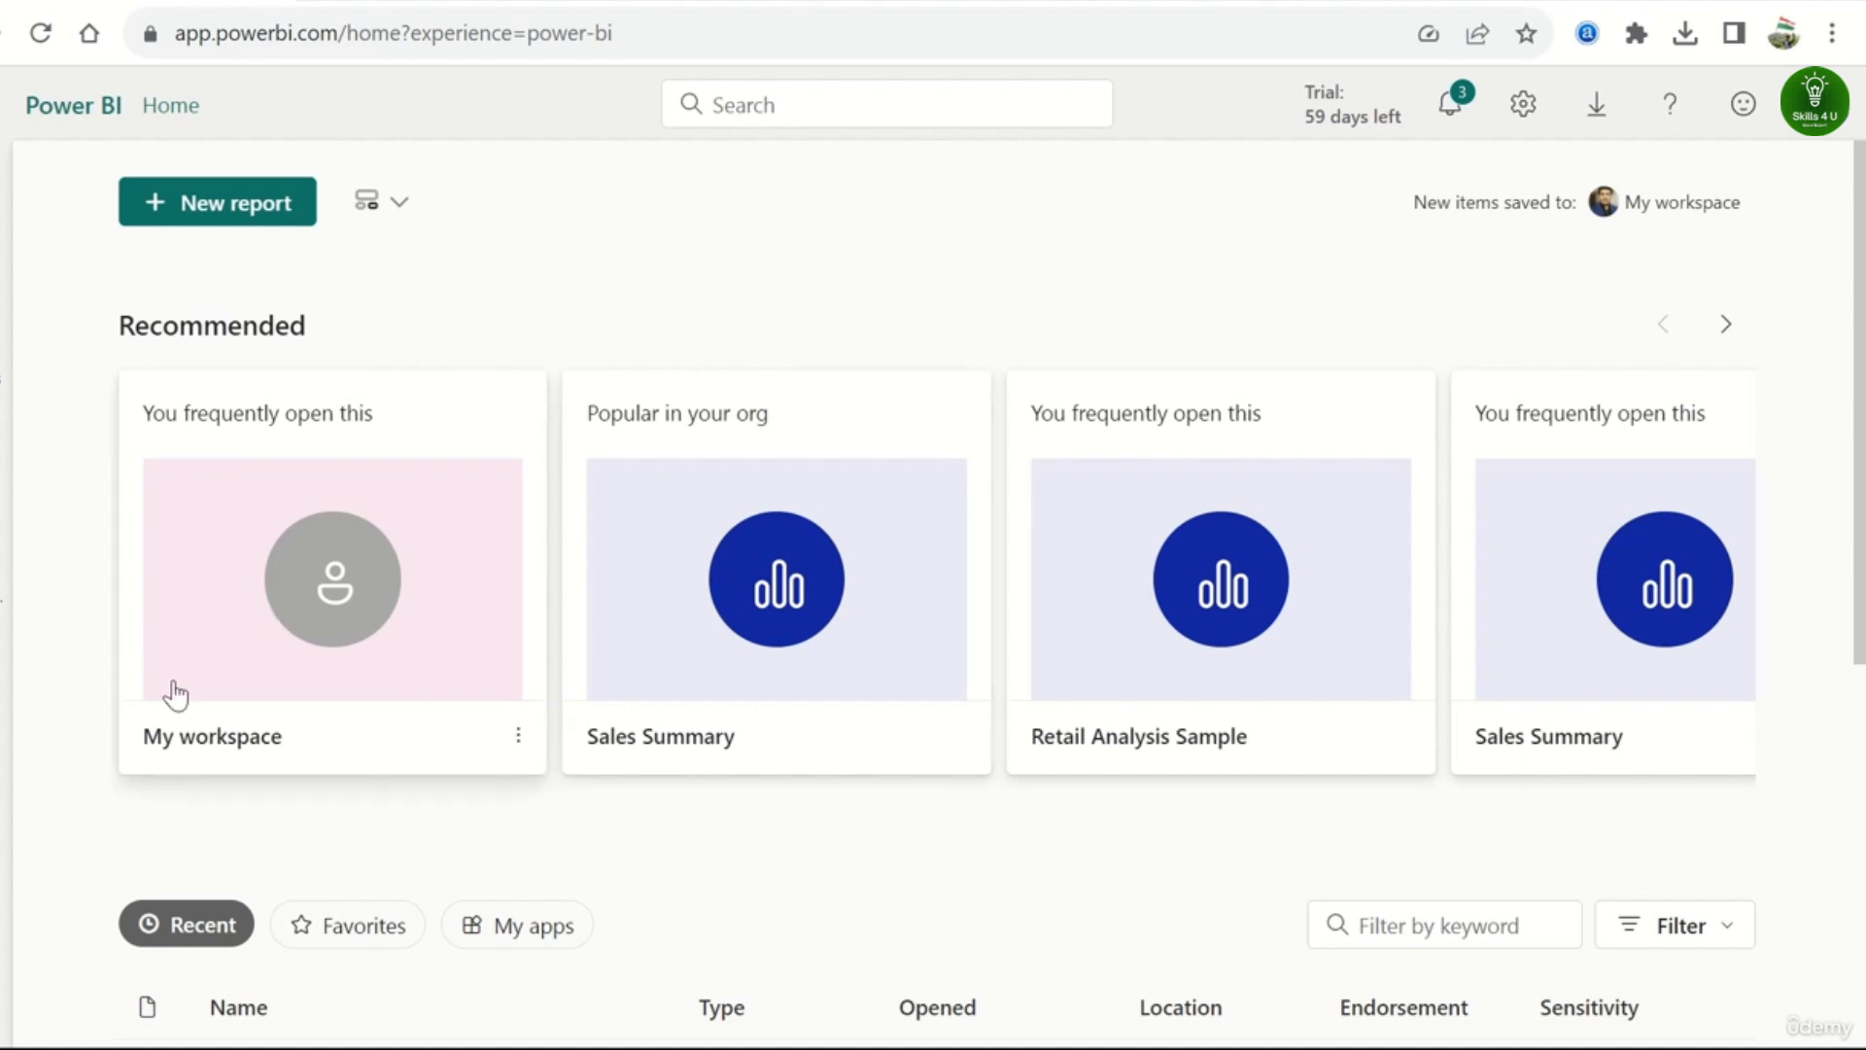
- Open the Learning center and go to its sample reports
{"action": "left_click", "coordinate": [19, 910]}
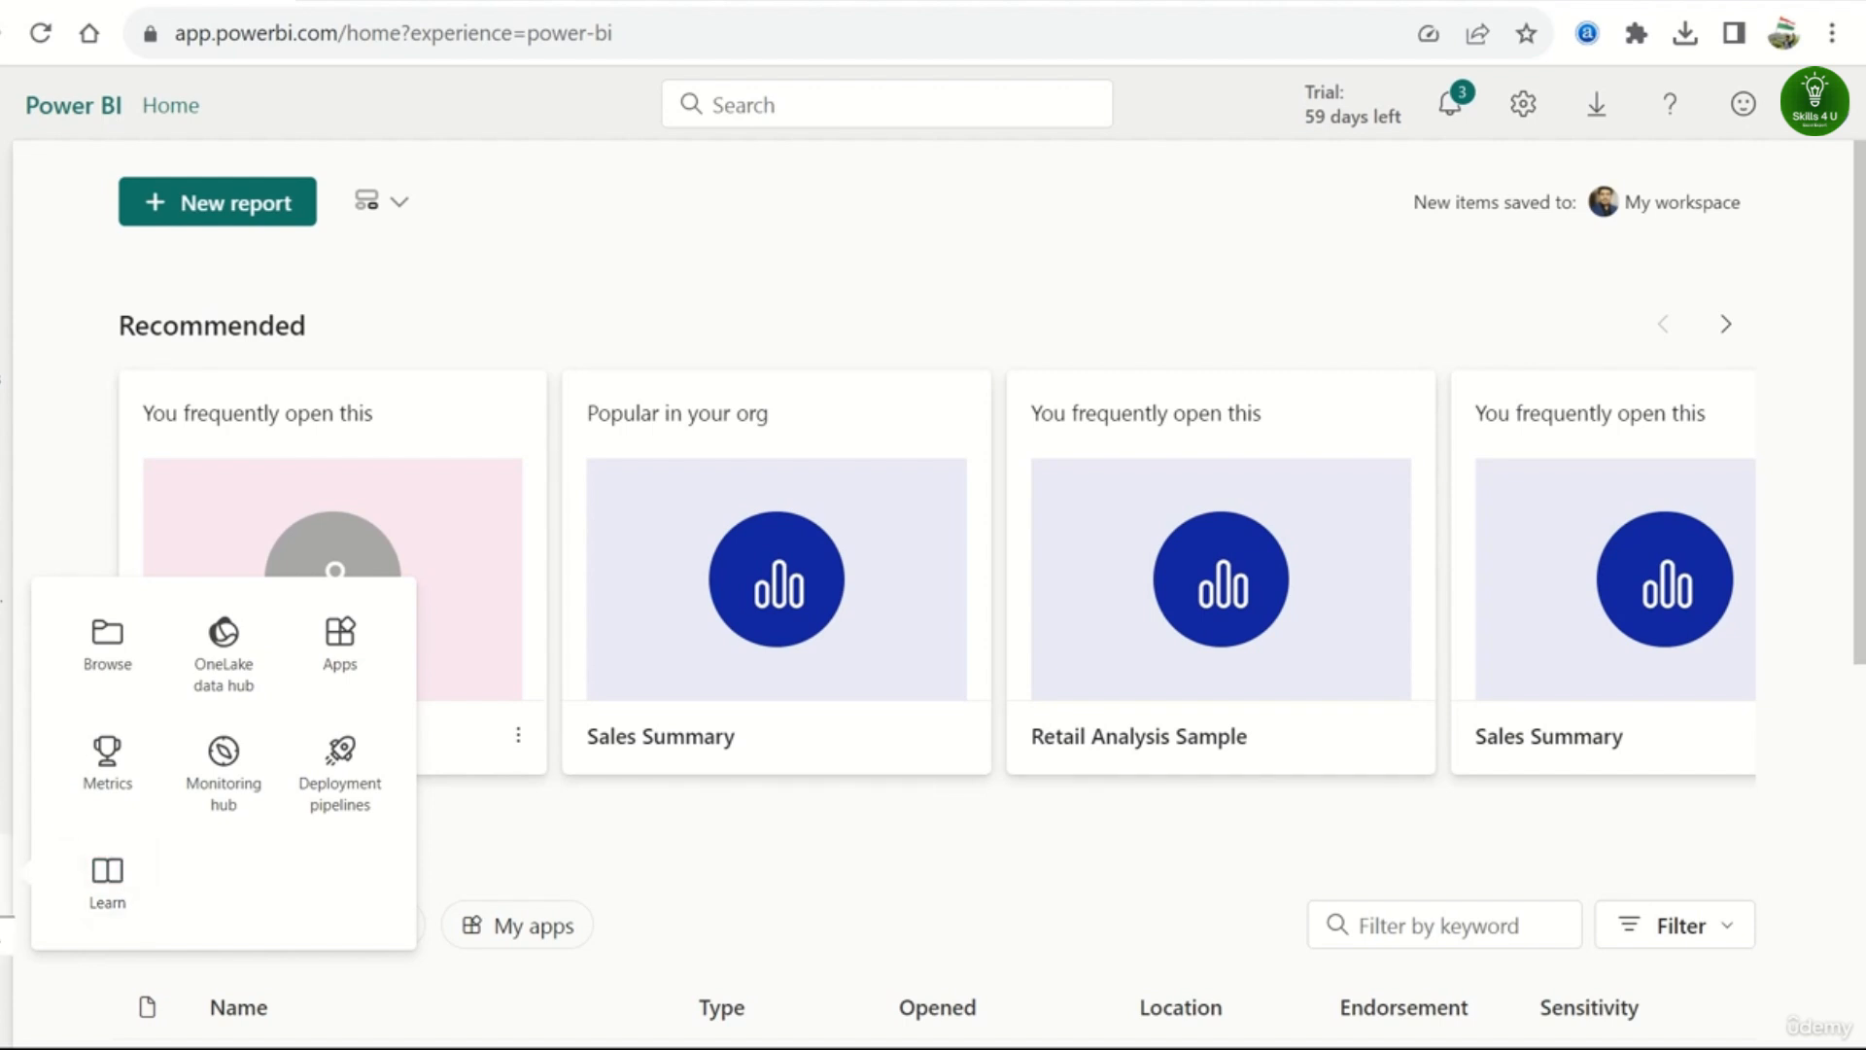
{"action": "left_click", "coordinate": [126, 868]}
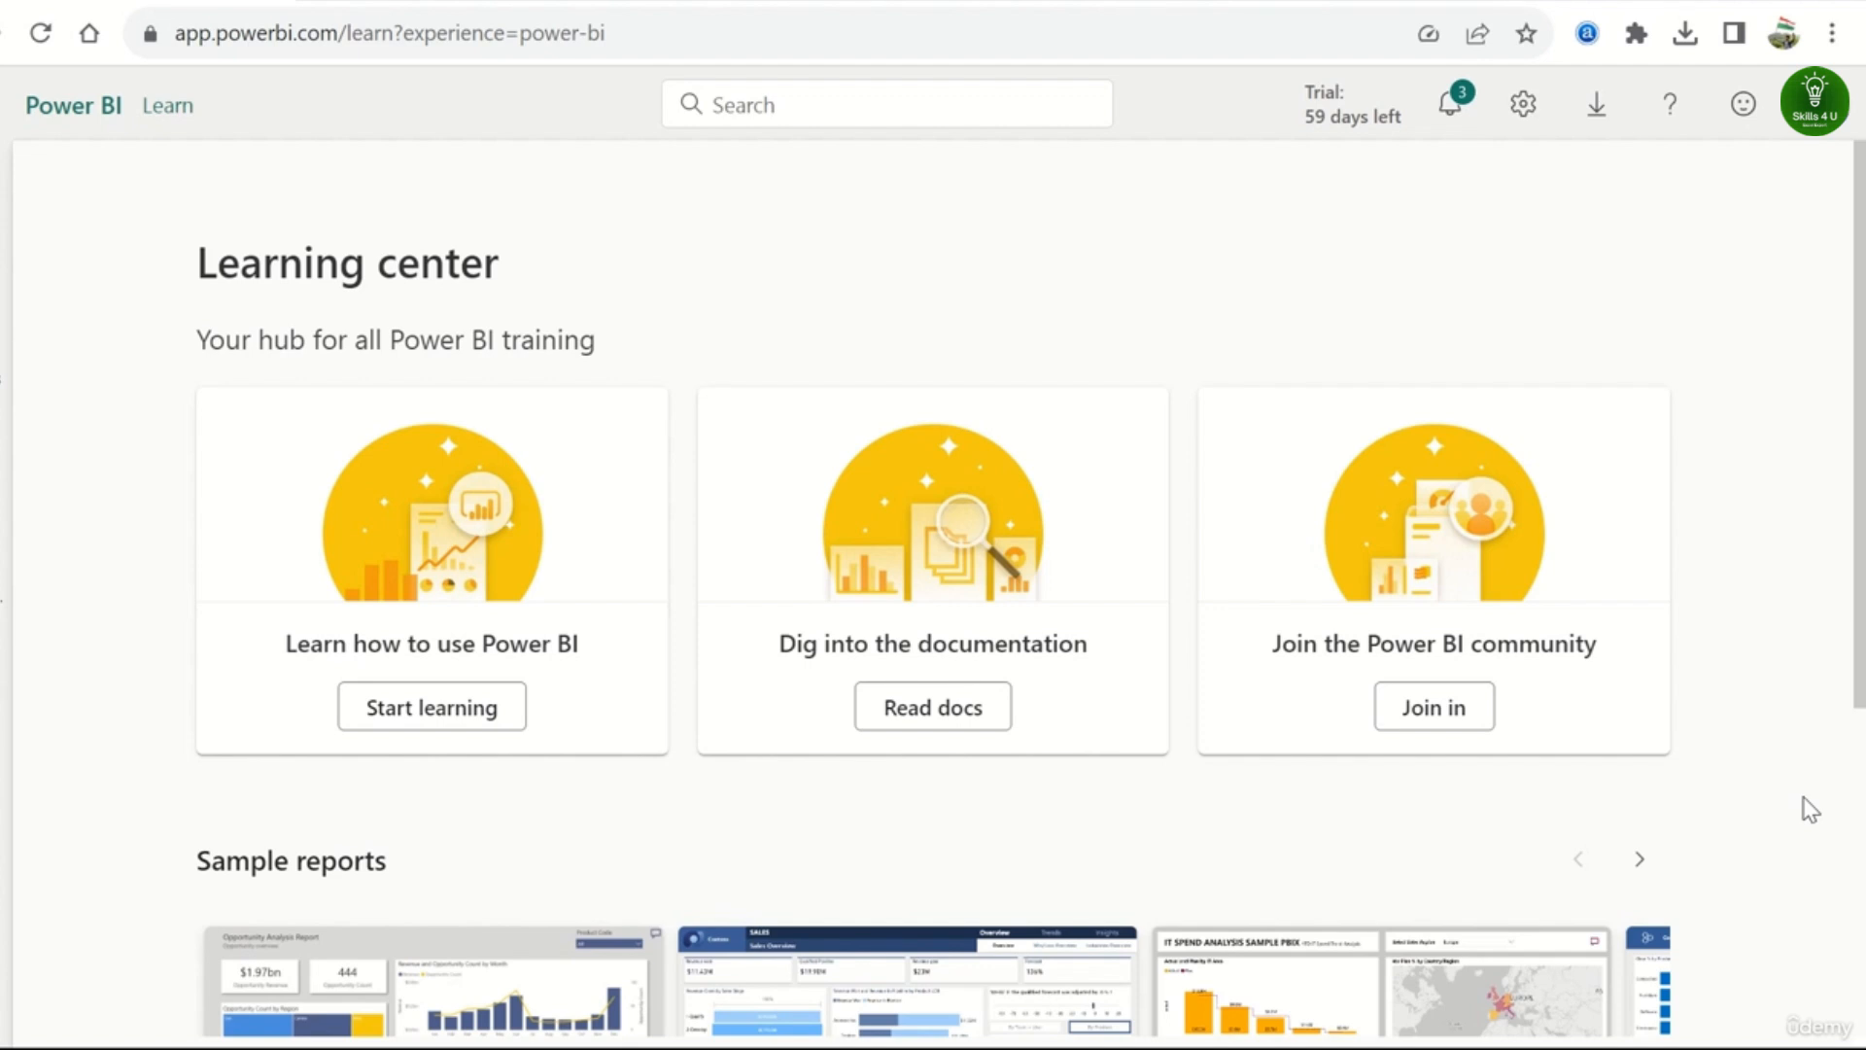
{"action": "scroll", "coordinate": [1810, 809], "scroll_direction": "down", "scroll_amount": 5}
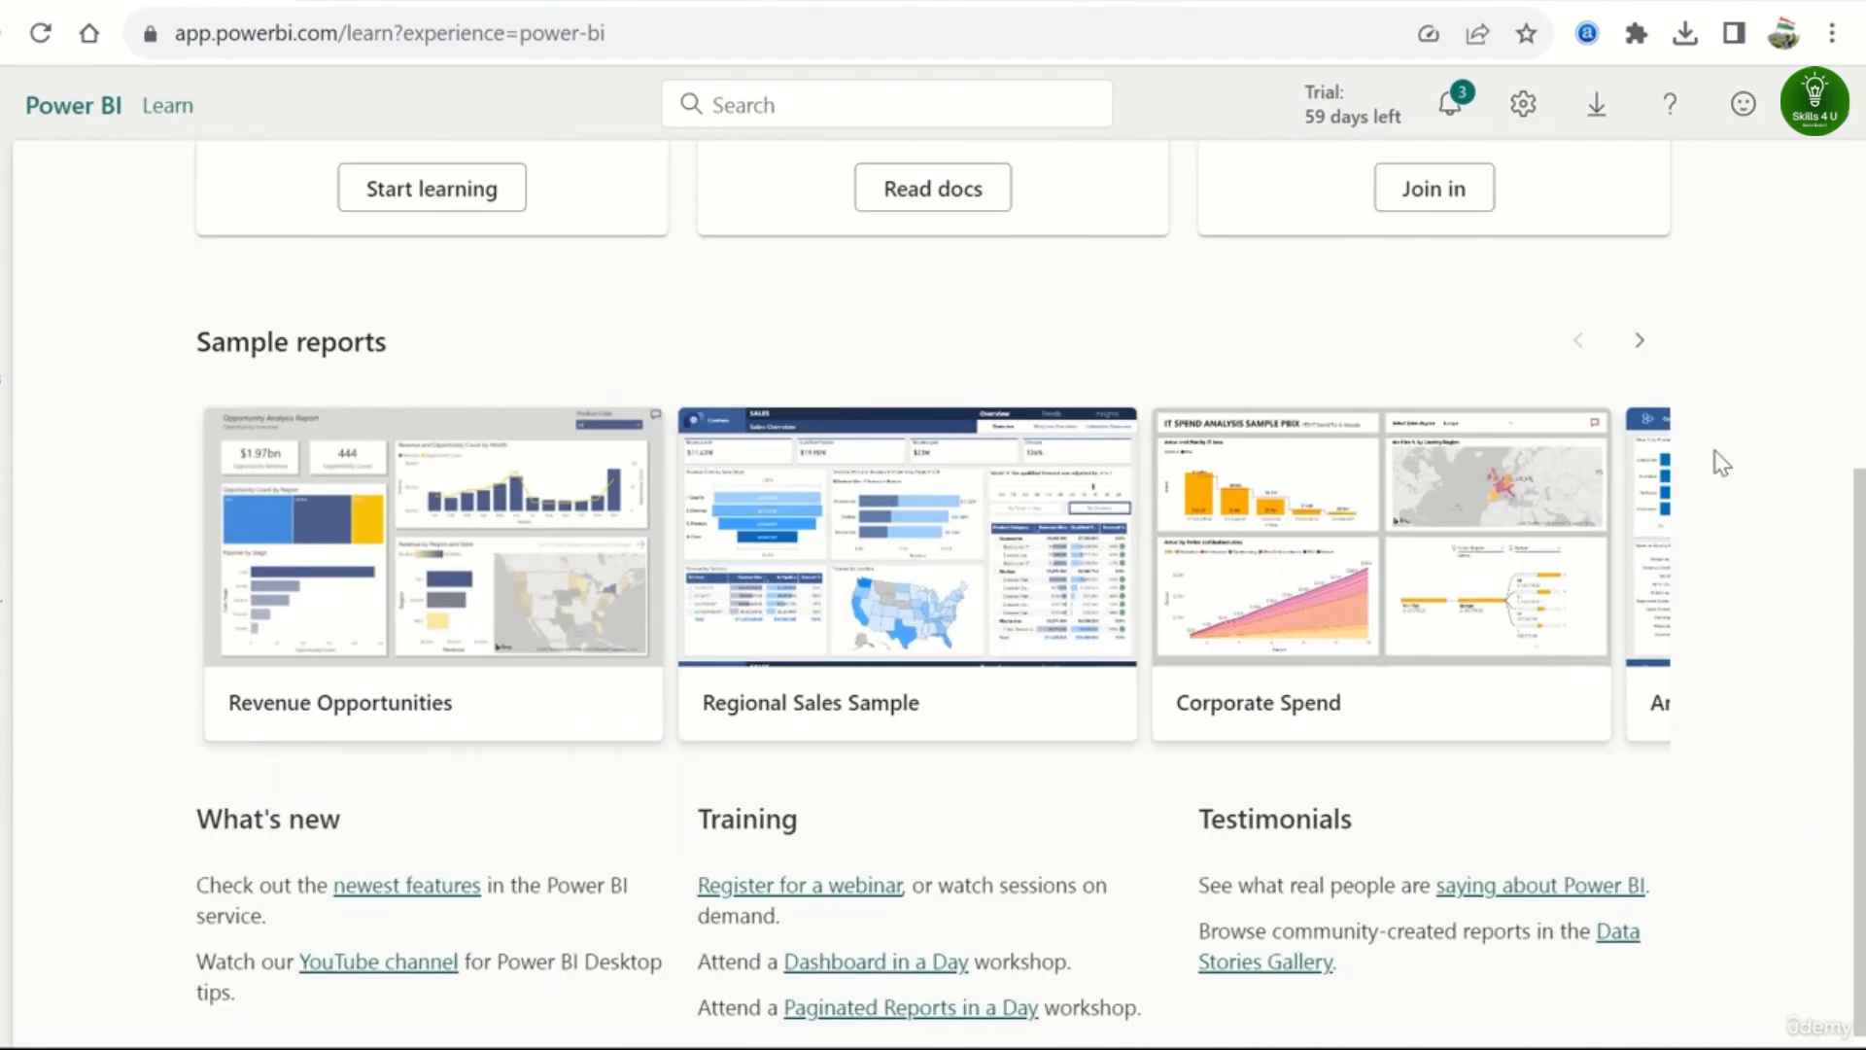
- Browse forwards and back through the sample reports to see which ones are offered
{"action": "left_click", "coordinate": [1641, 345]}
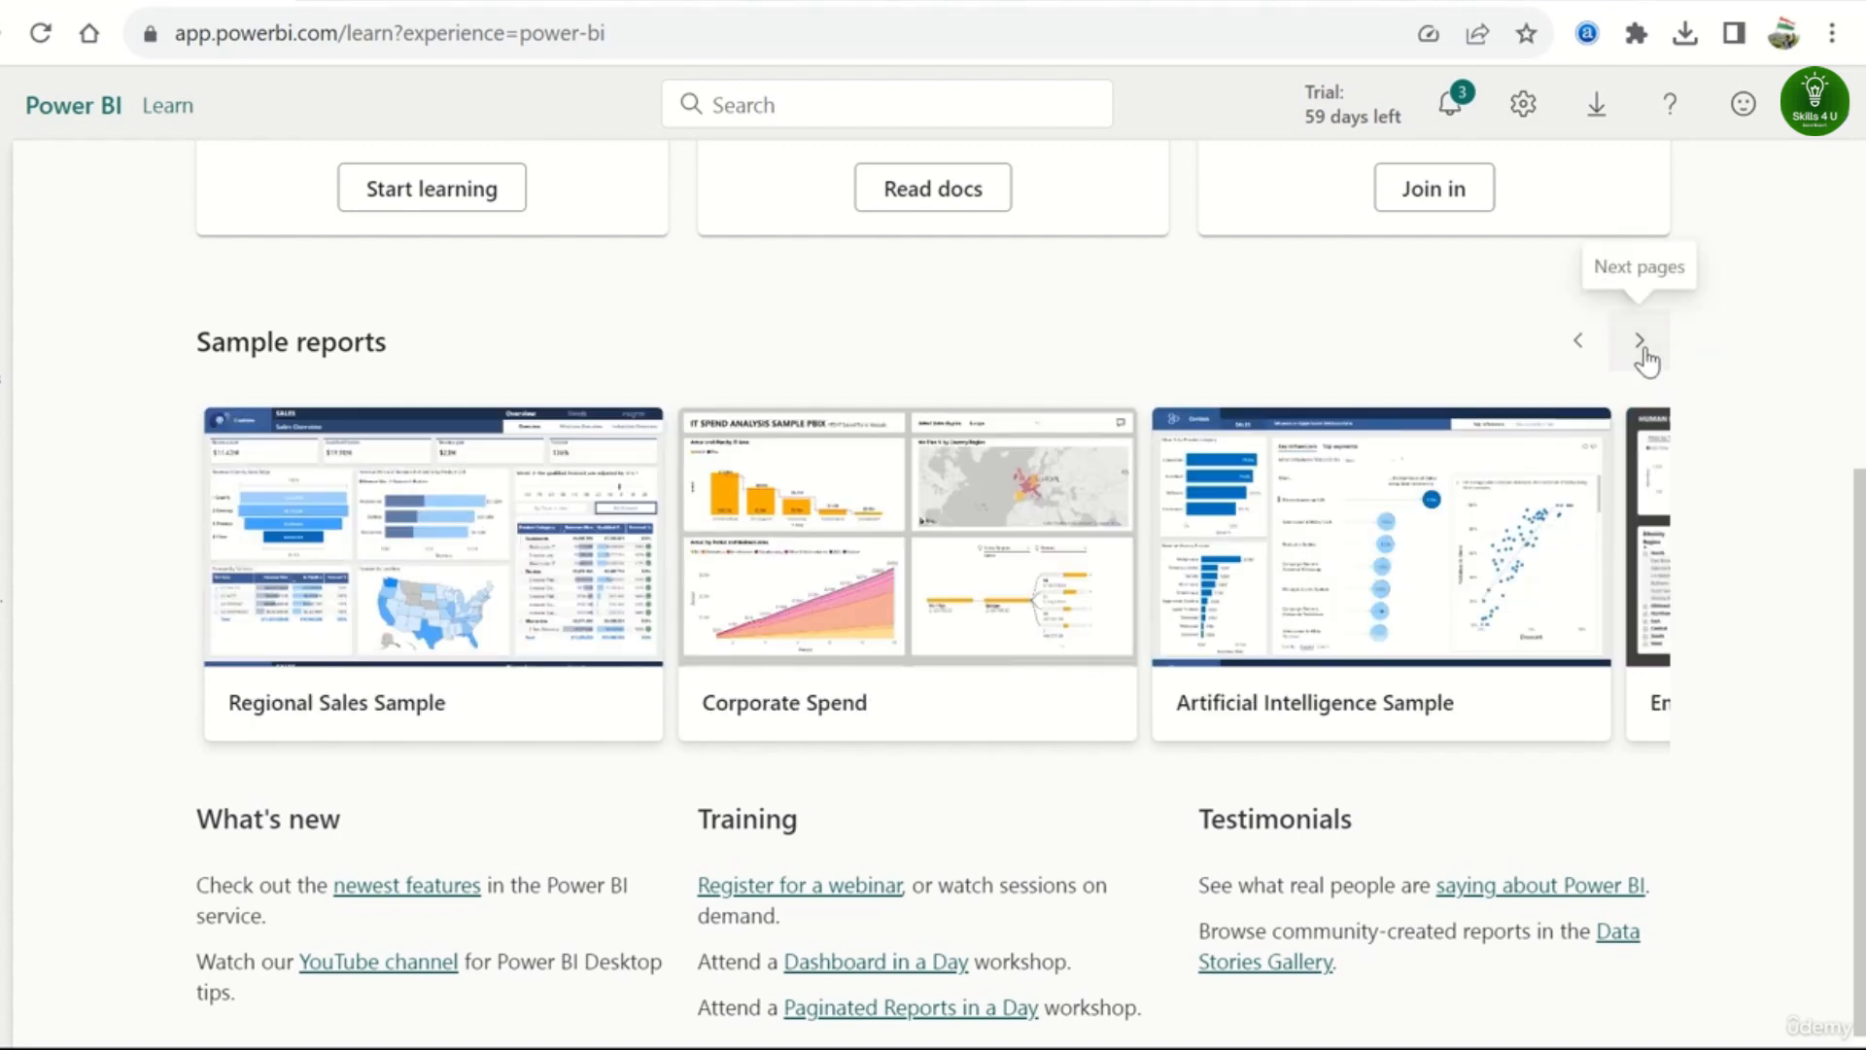
{"action": "left_click", "coordinate": [1641, 345]}
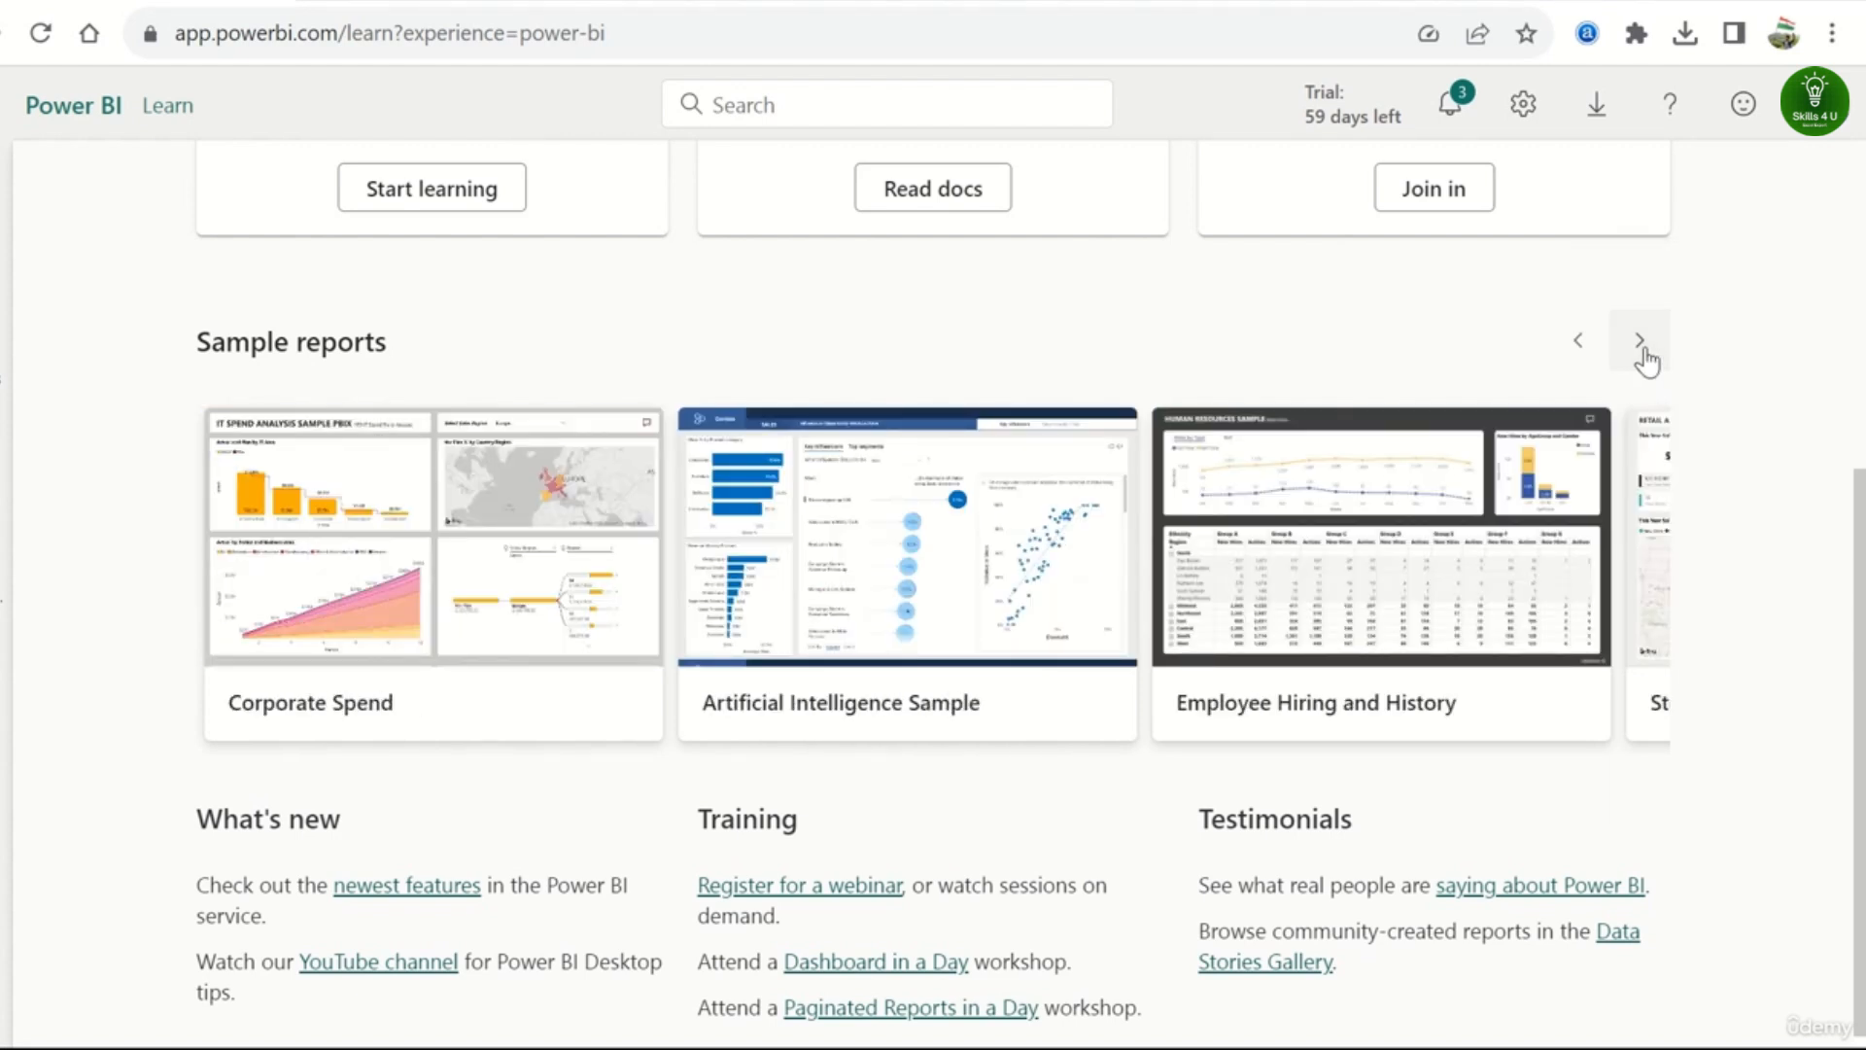
{"action": "left_click", "coordinate": [1642, 350]}
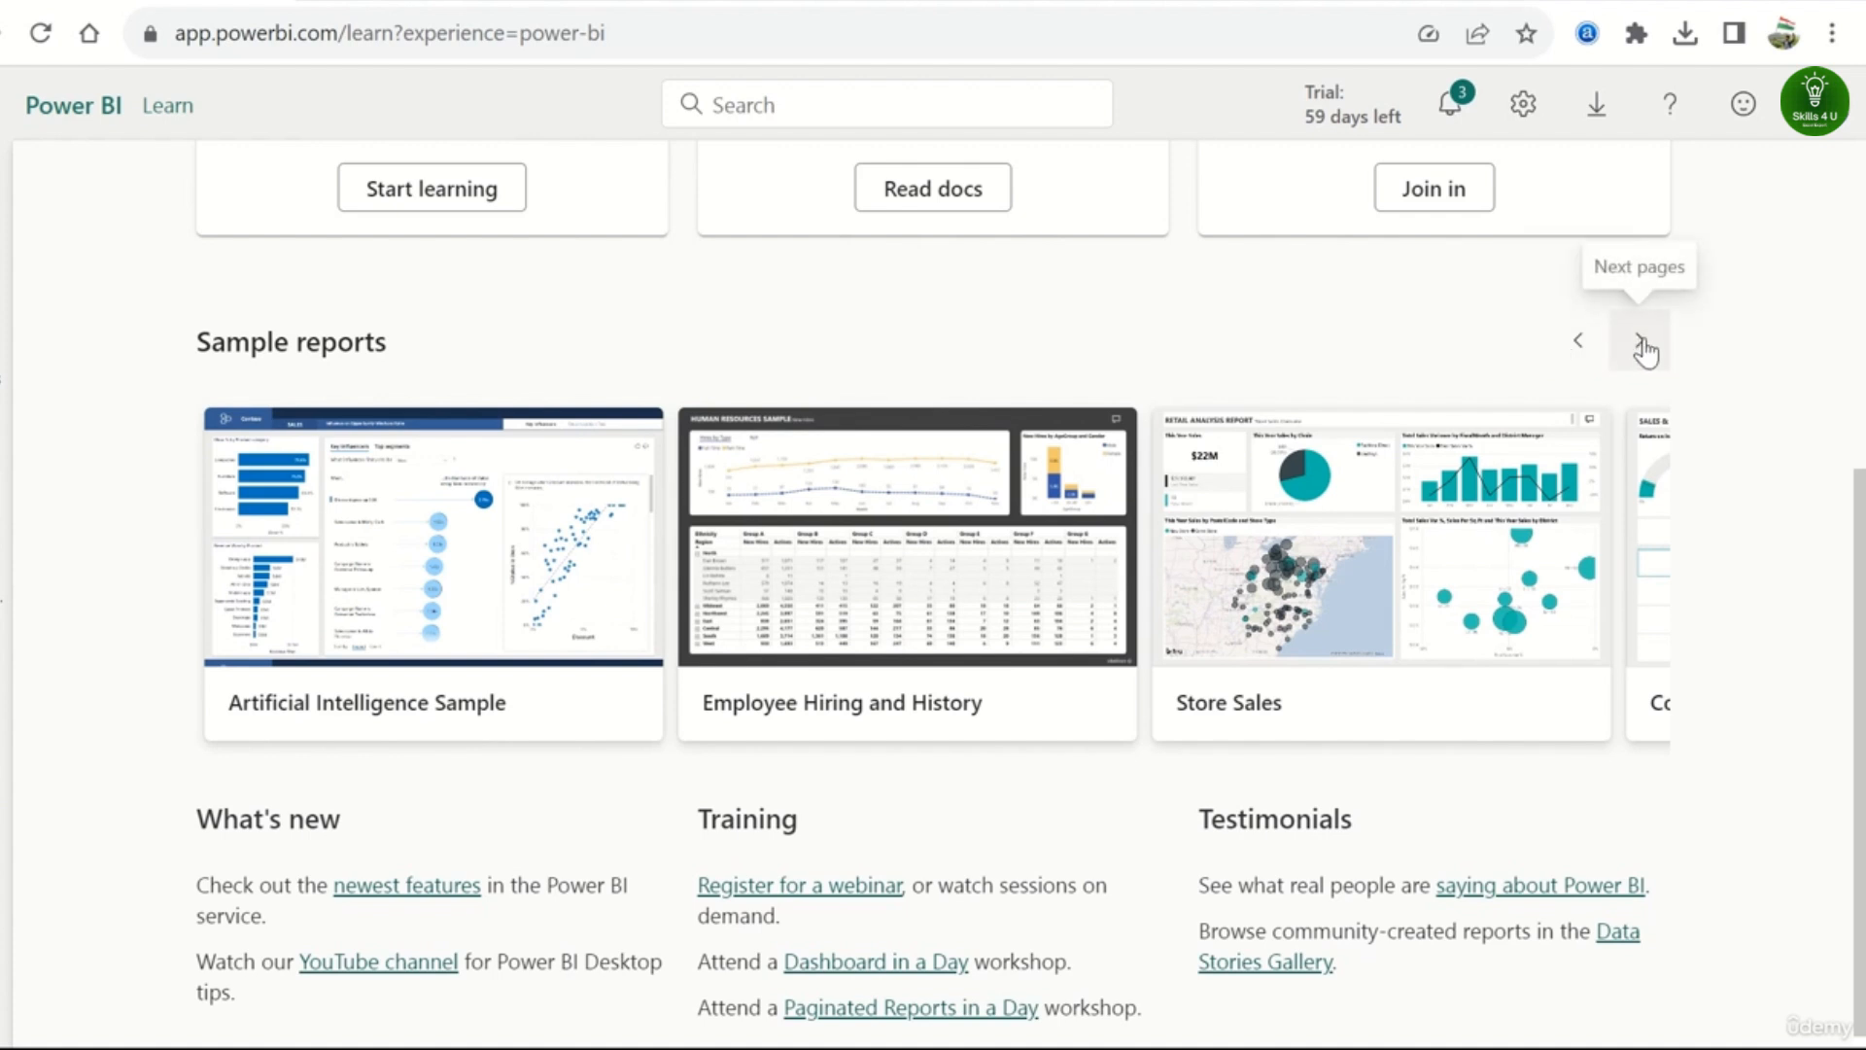
{"action": "left_click", "coordinate": [1643, 348]}
{"action": "left_click", "coordinate": [1642, 348]}
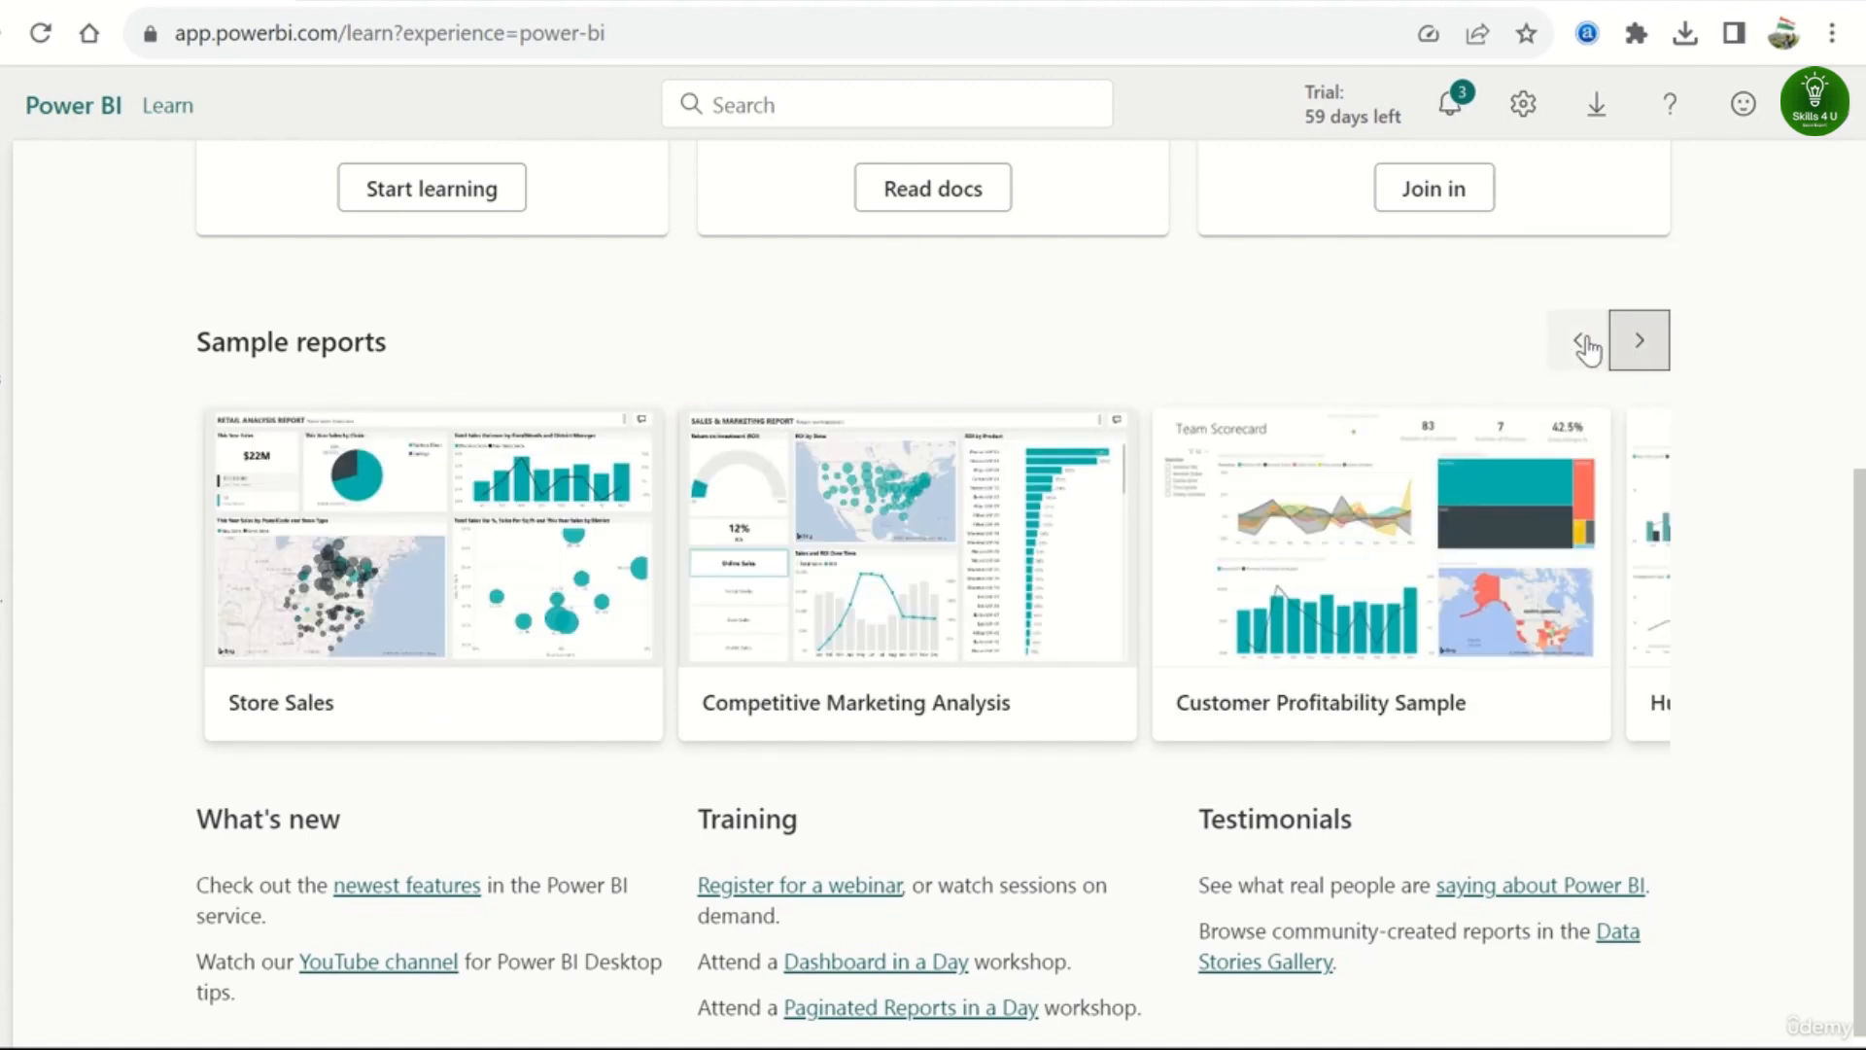
{"action": "left_click", "coordinate": [1646, 346]}
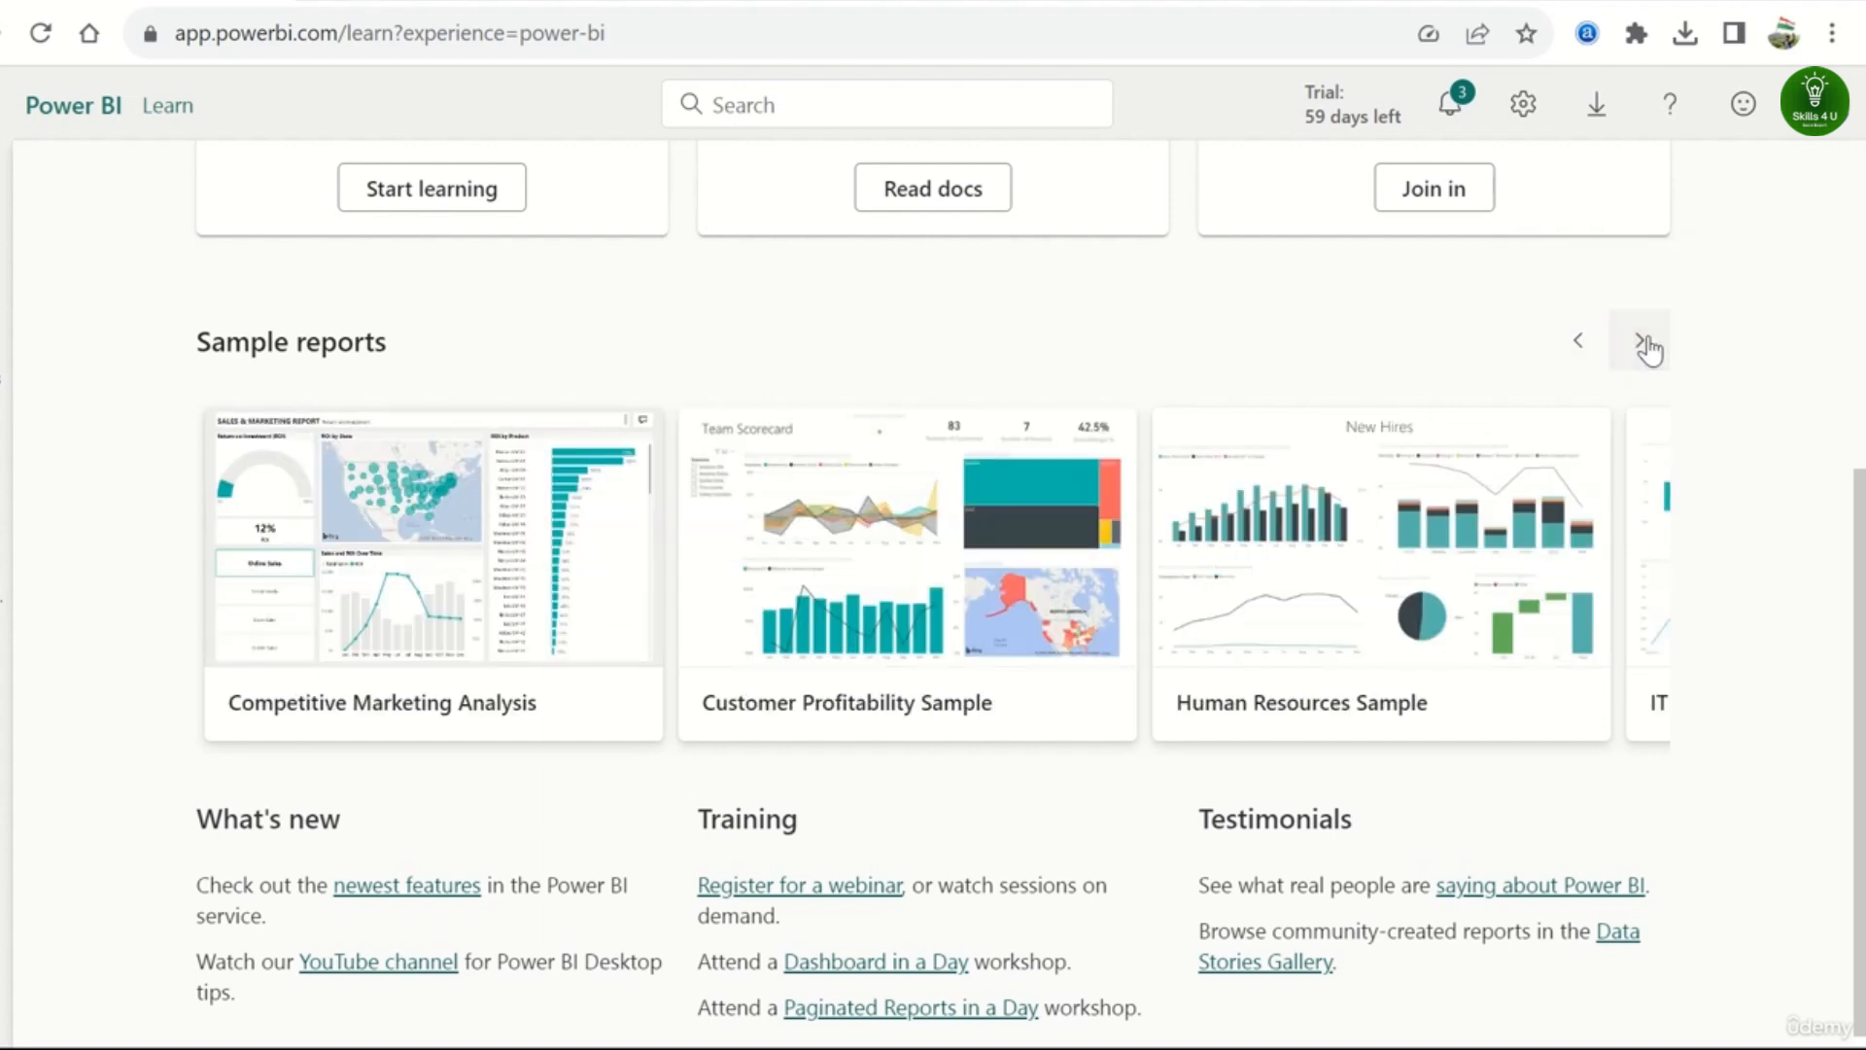
{"action": "left_click", "coordinate": [1645, 346]}
{"action": "left_click", "coordinate": [1646, 346]}
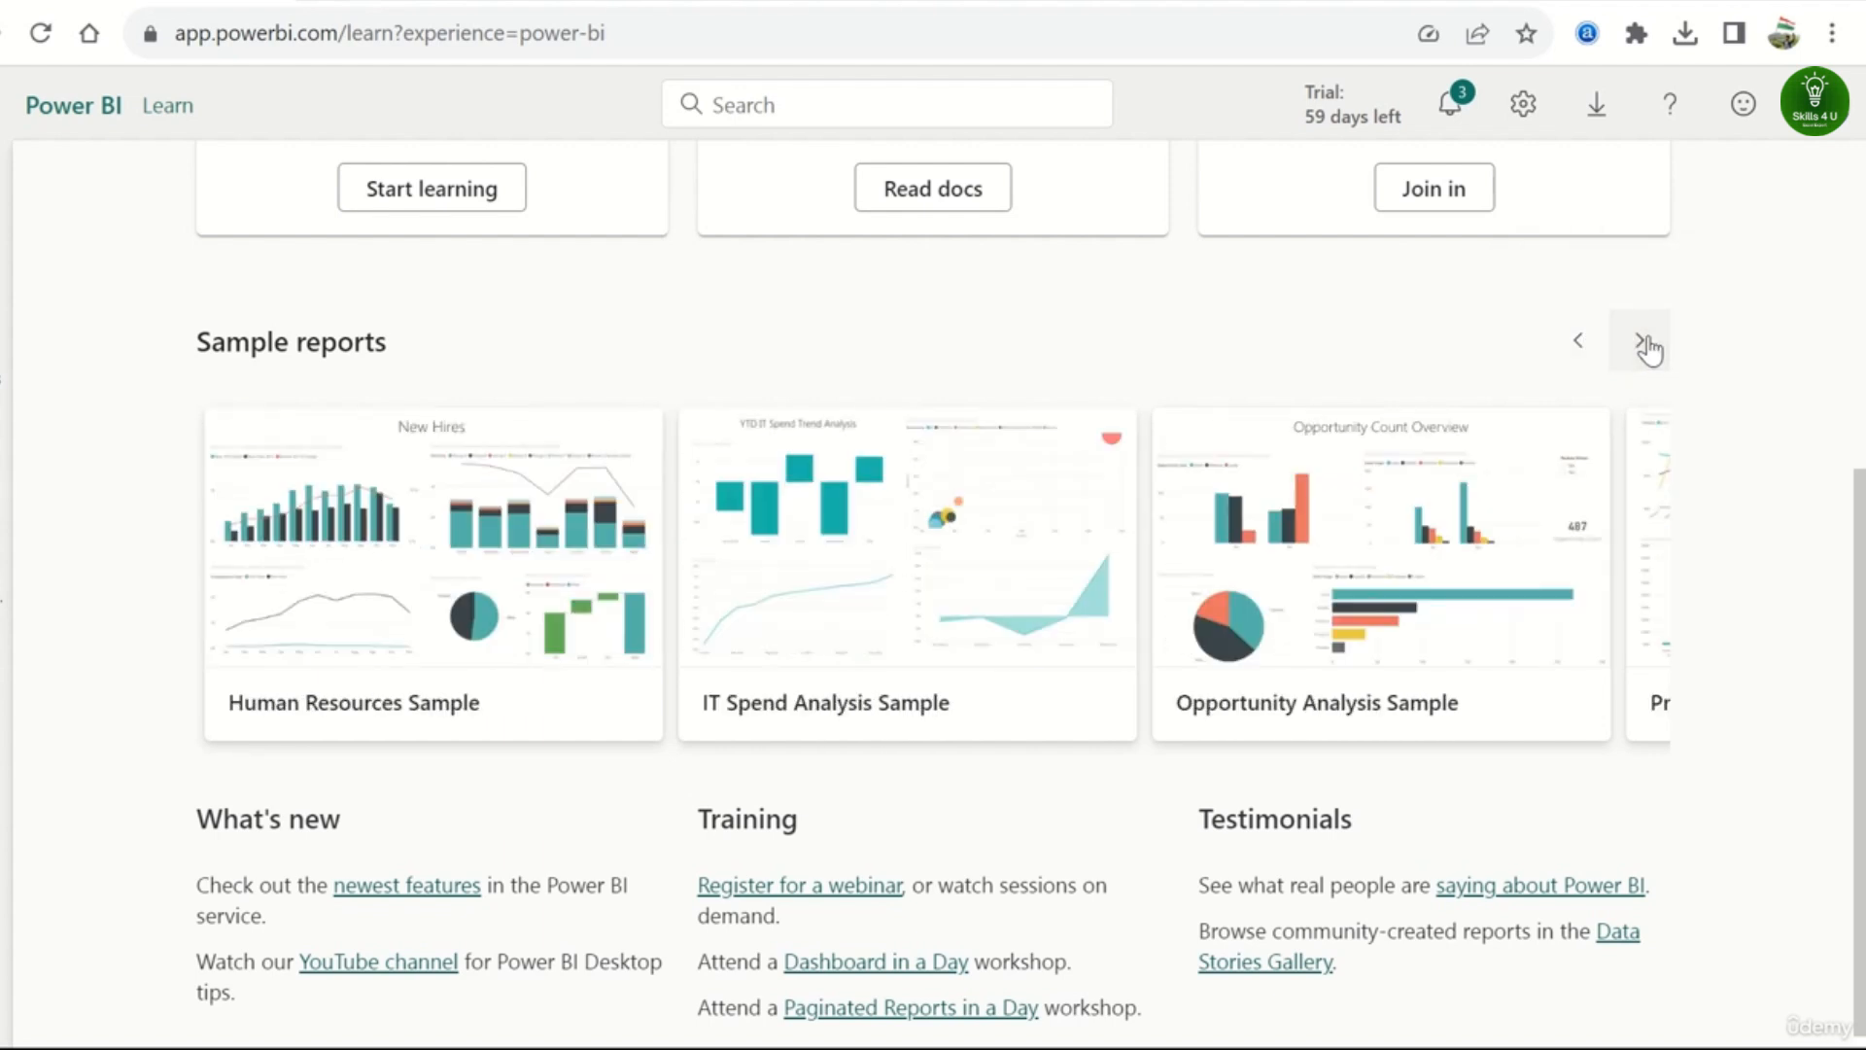
{"action": "left_click", "coordinate": [1586, 346]}
{"action": "left_click", "coordinate": [1586, 346]}
{"action": "left_click", "coordinate": [1587, 346]}
{"action": "left_click", "coordinate": [1586, 346]}
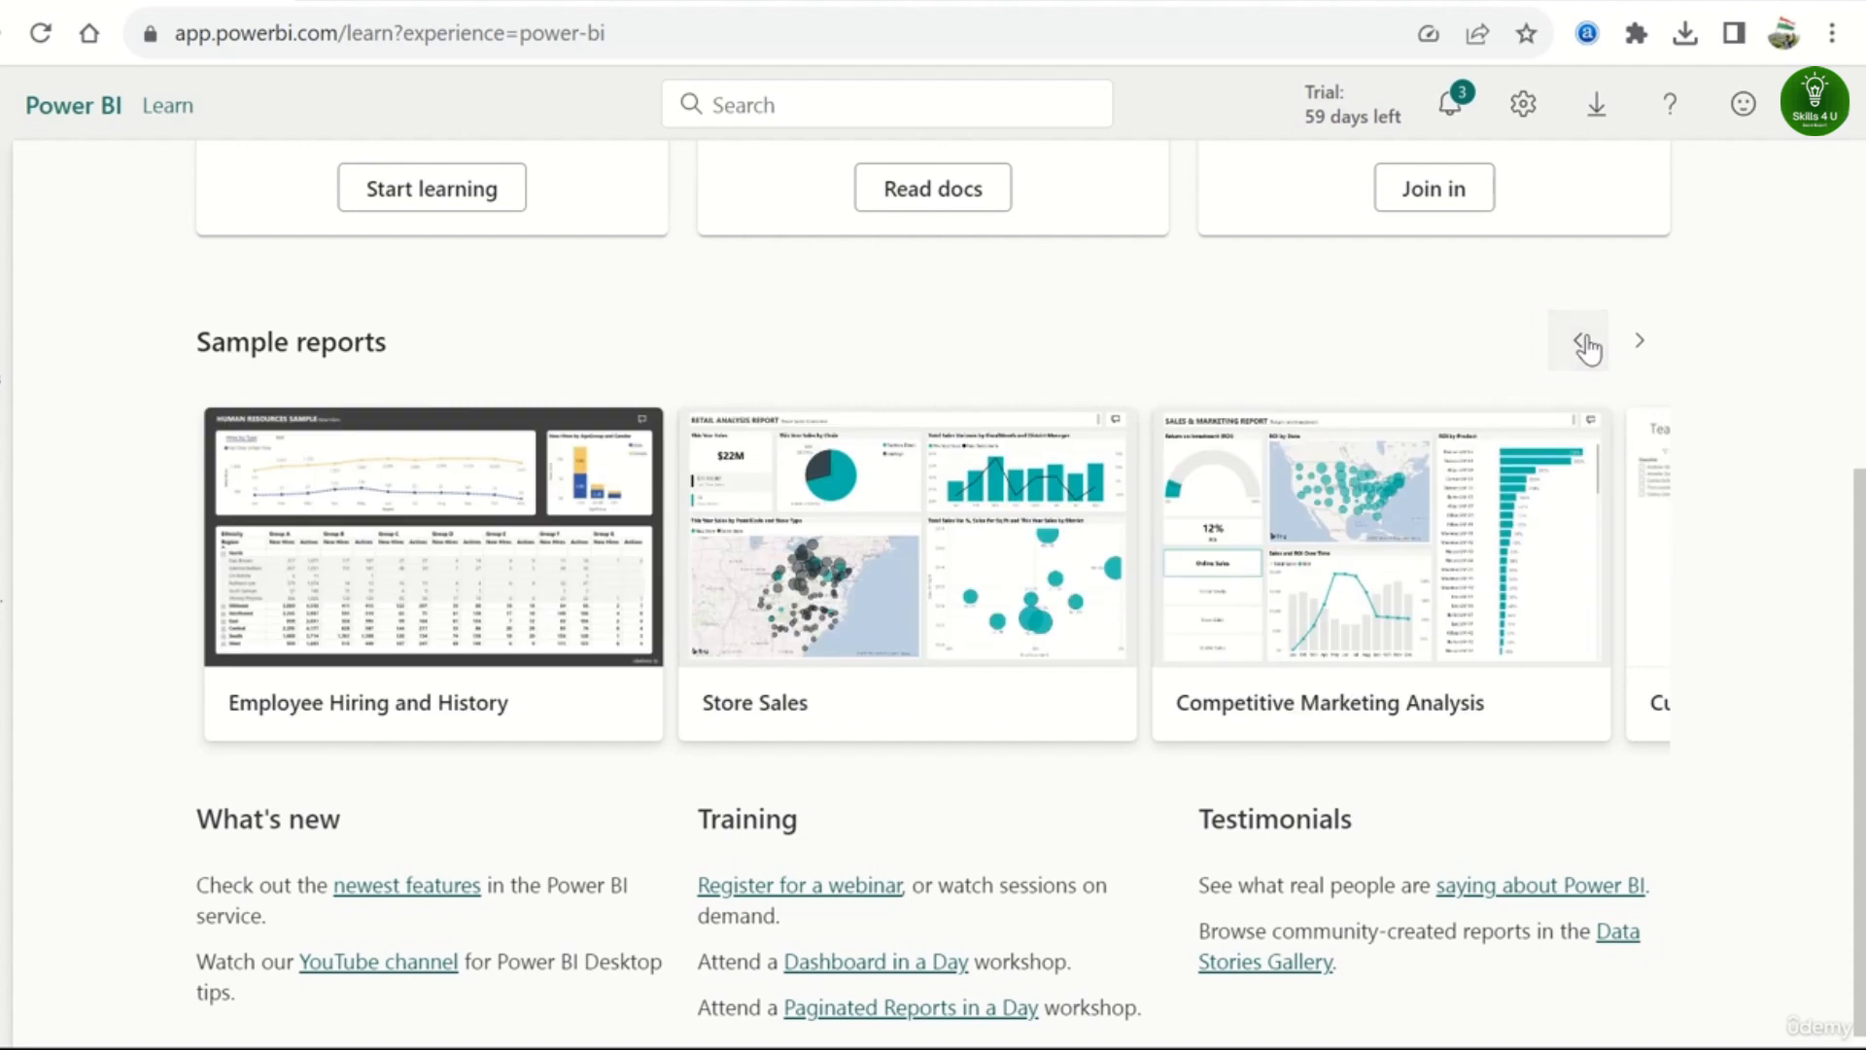
{"action": "left_click", "coordinate": [1586, 346]}
{"action": "left_click", "coordinate": [1587, 346]}
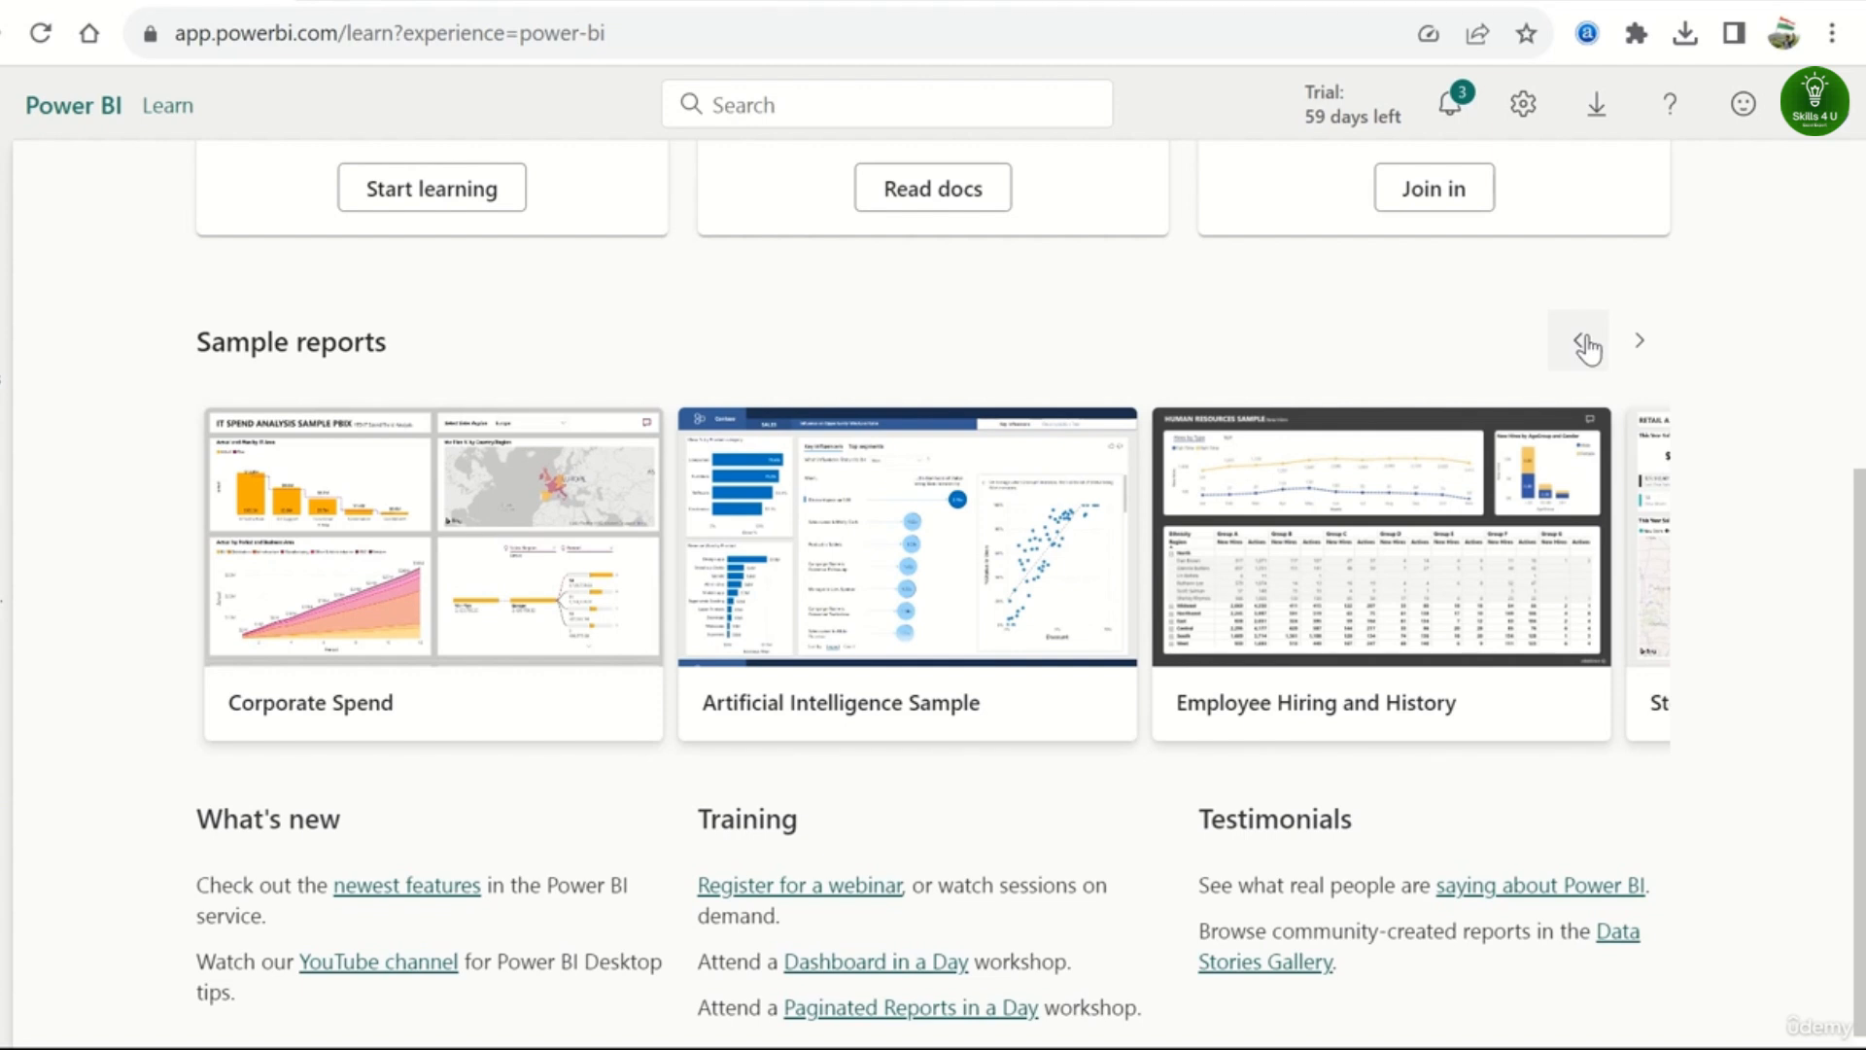
{"action": "left_click", "coordinate": [1586, 346]}
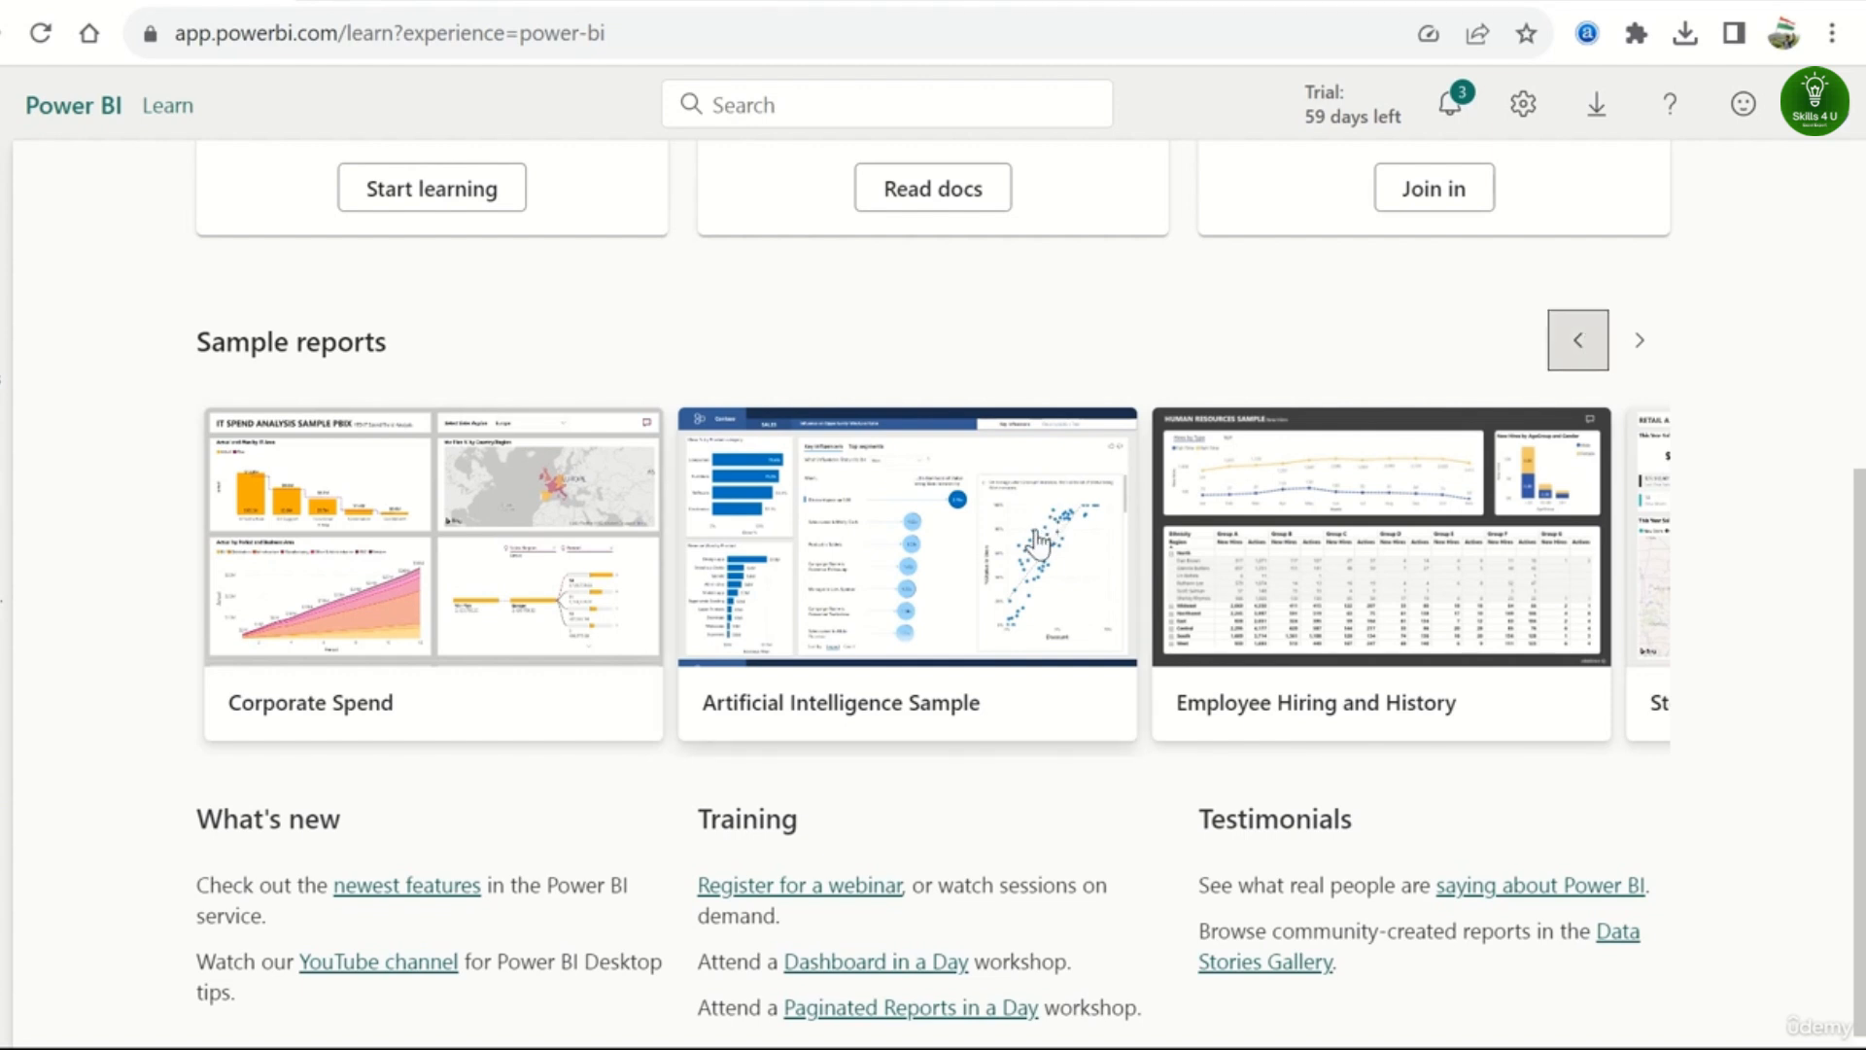
- Open the Artificial Intelligence Sample report and view its Decomposition Tree, Anomaly Detection and Key Influencers pages
{"action": "left_click", "coordinate": [973, 560]}
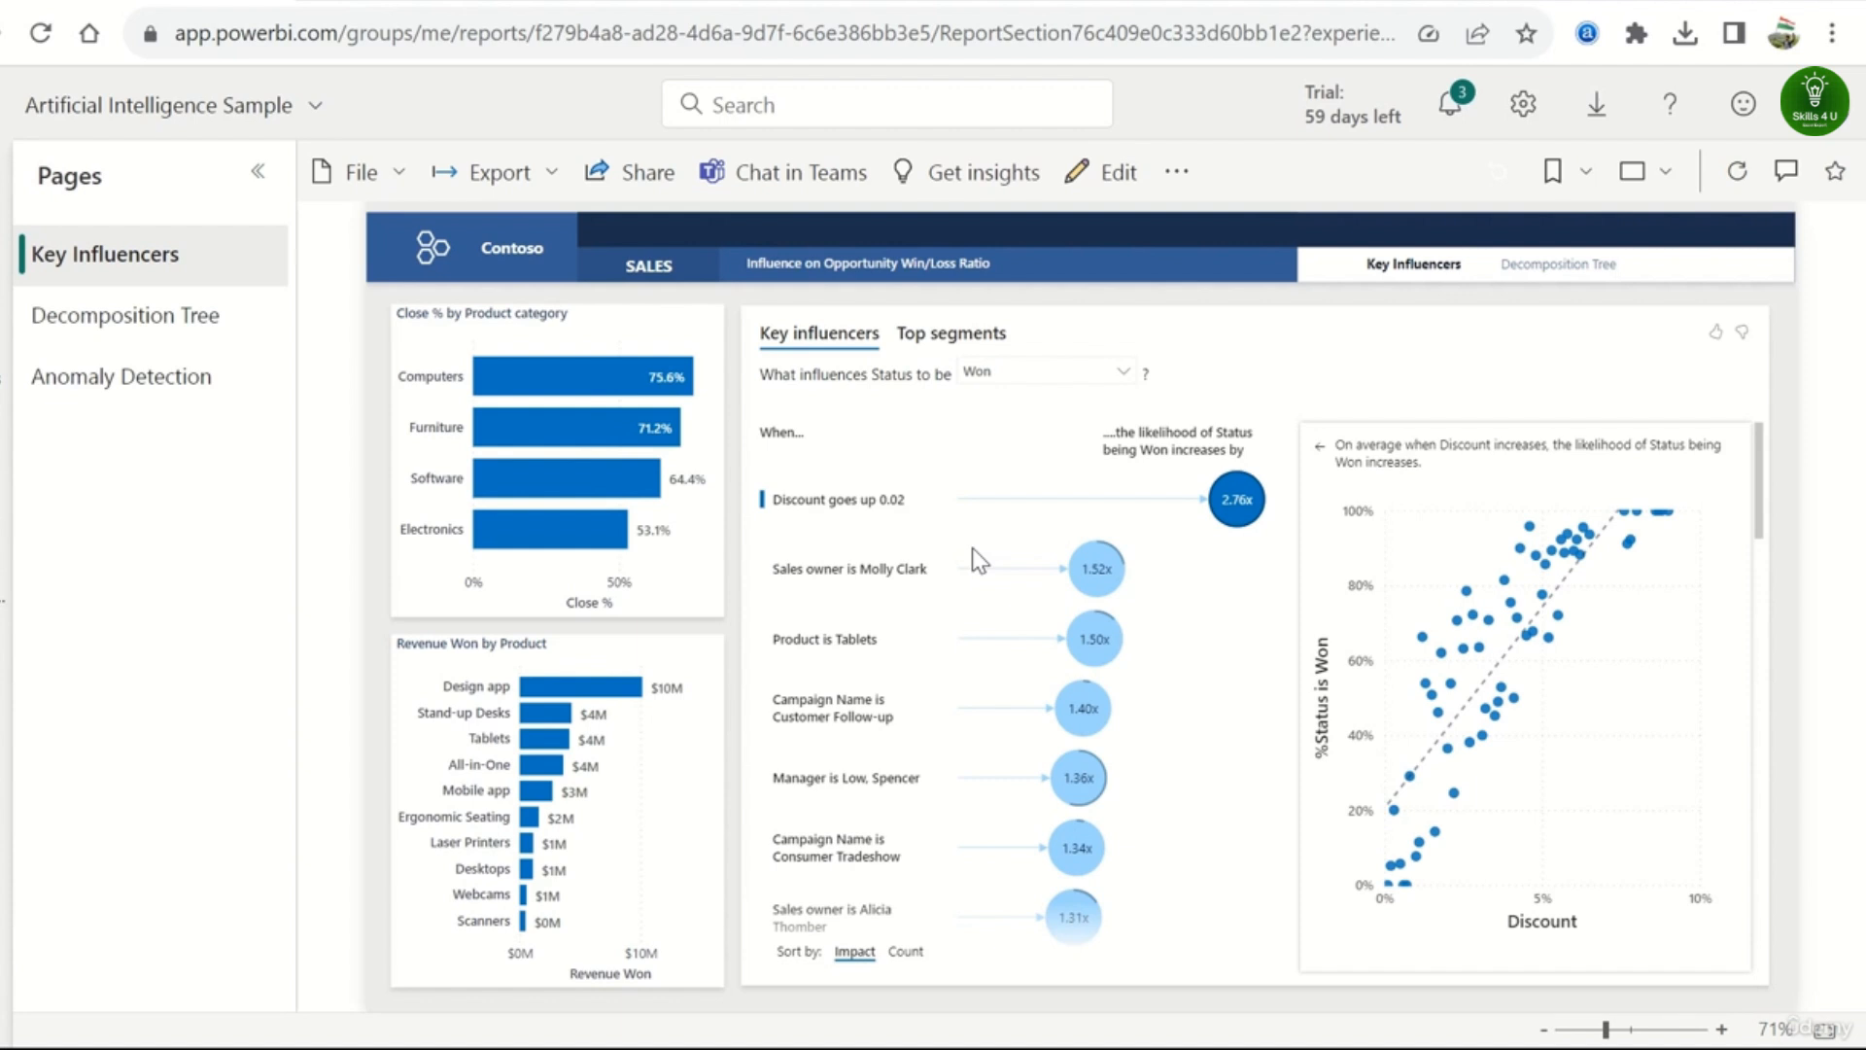
{"action": "left_click", "coordinate": [199, 334]}
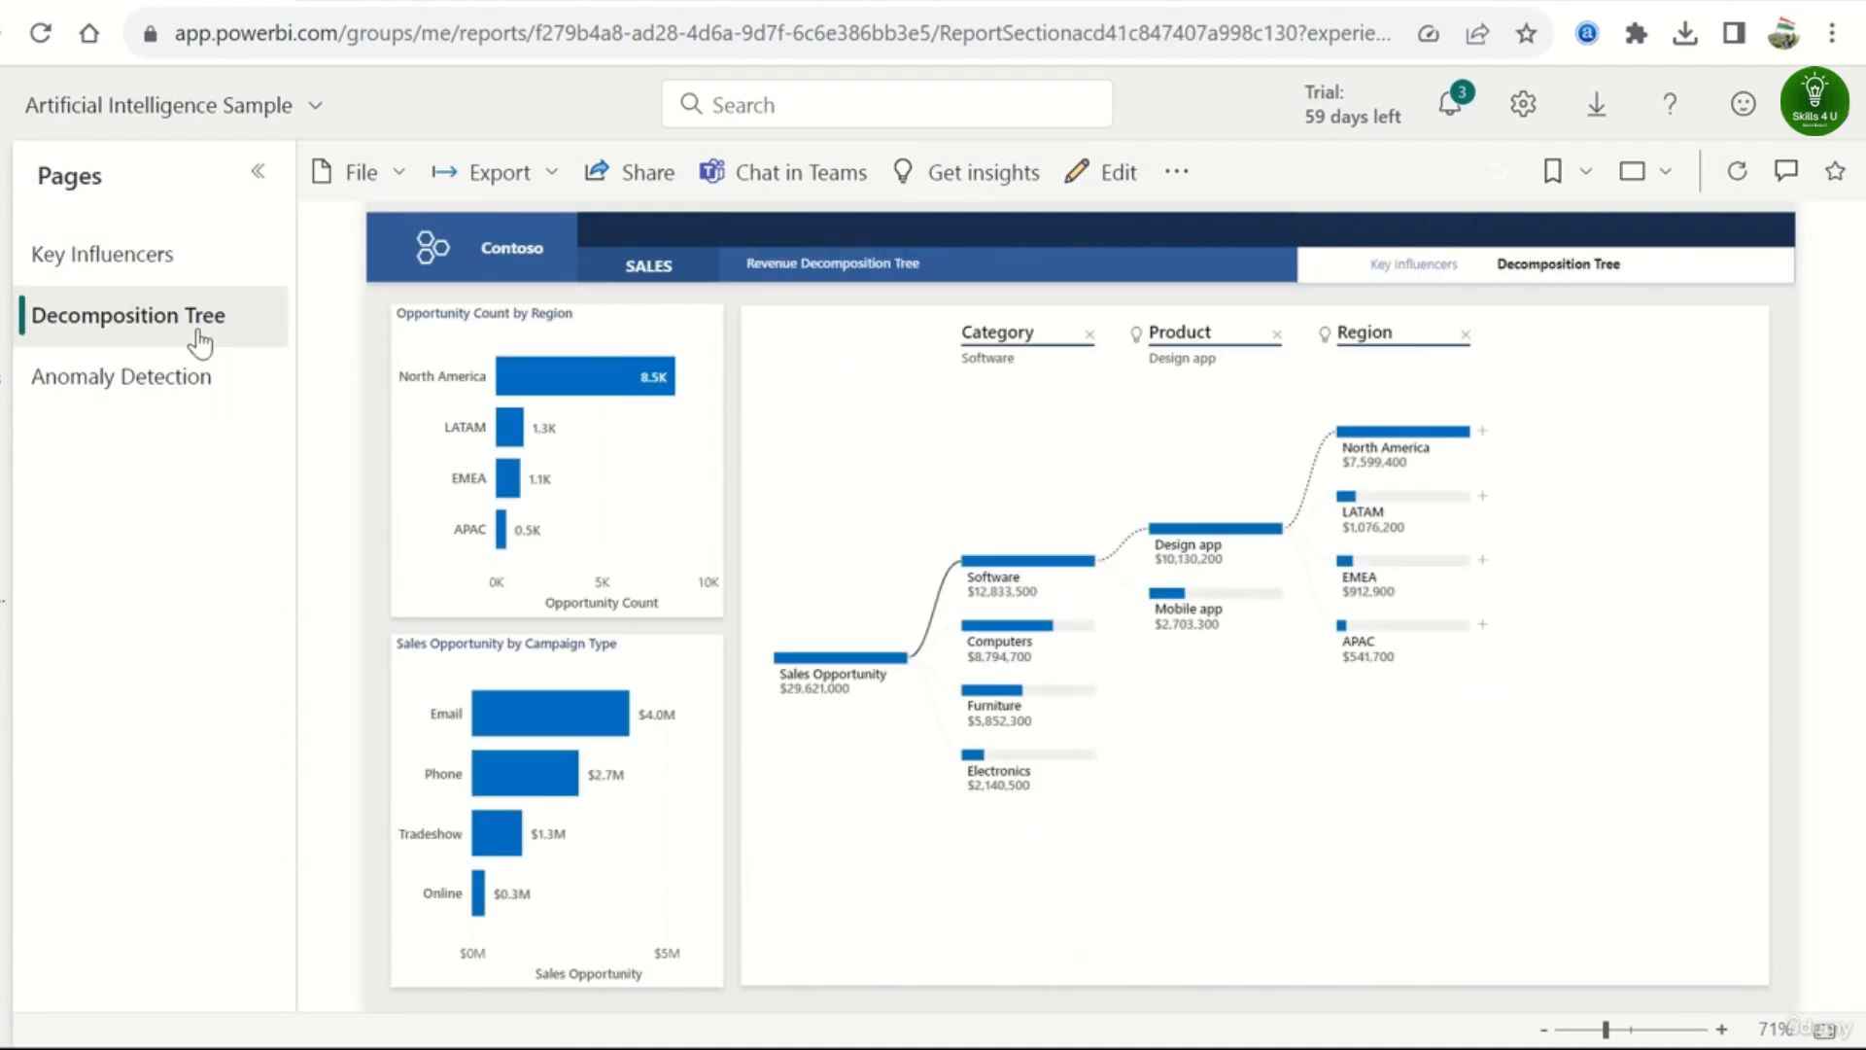
{"action": "left_click", "coordinate": [171, 399]}
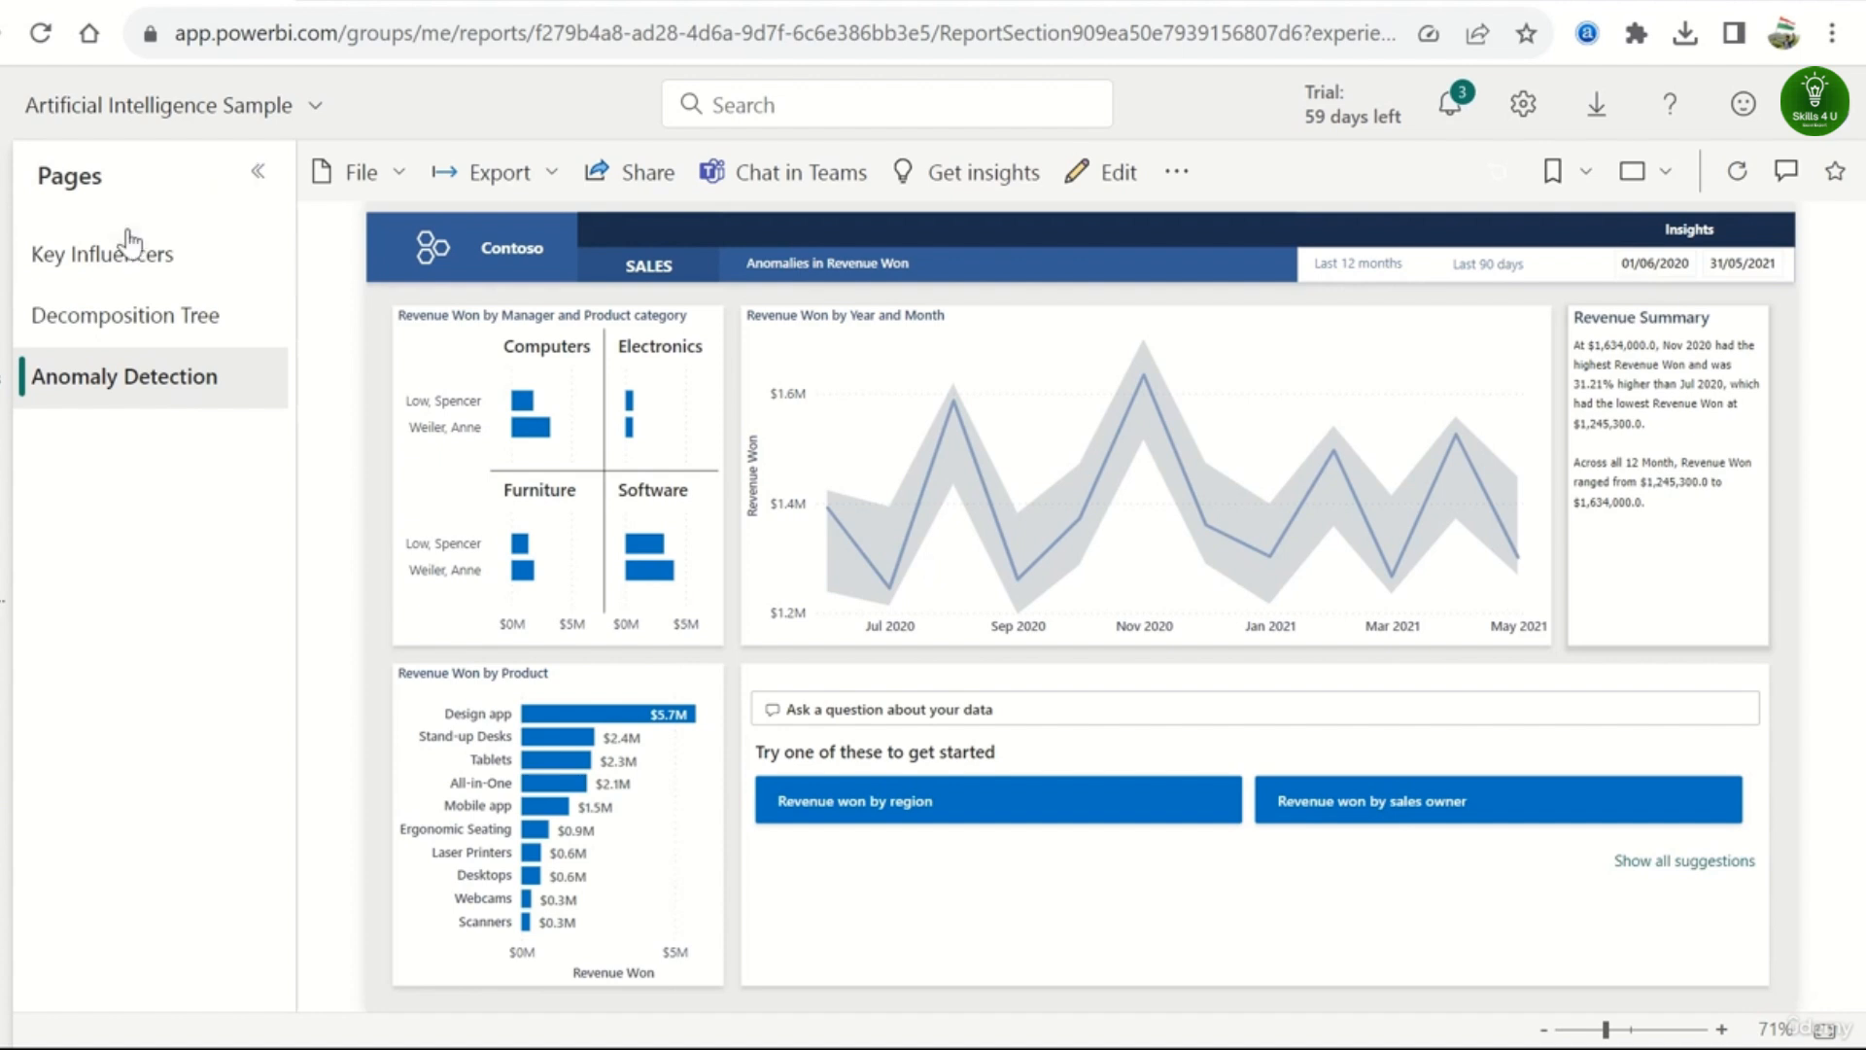
{"action": "left_click", "coordinate": [121, 261]}
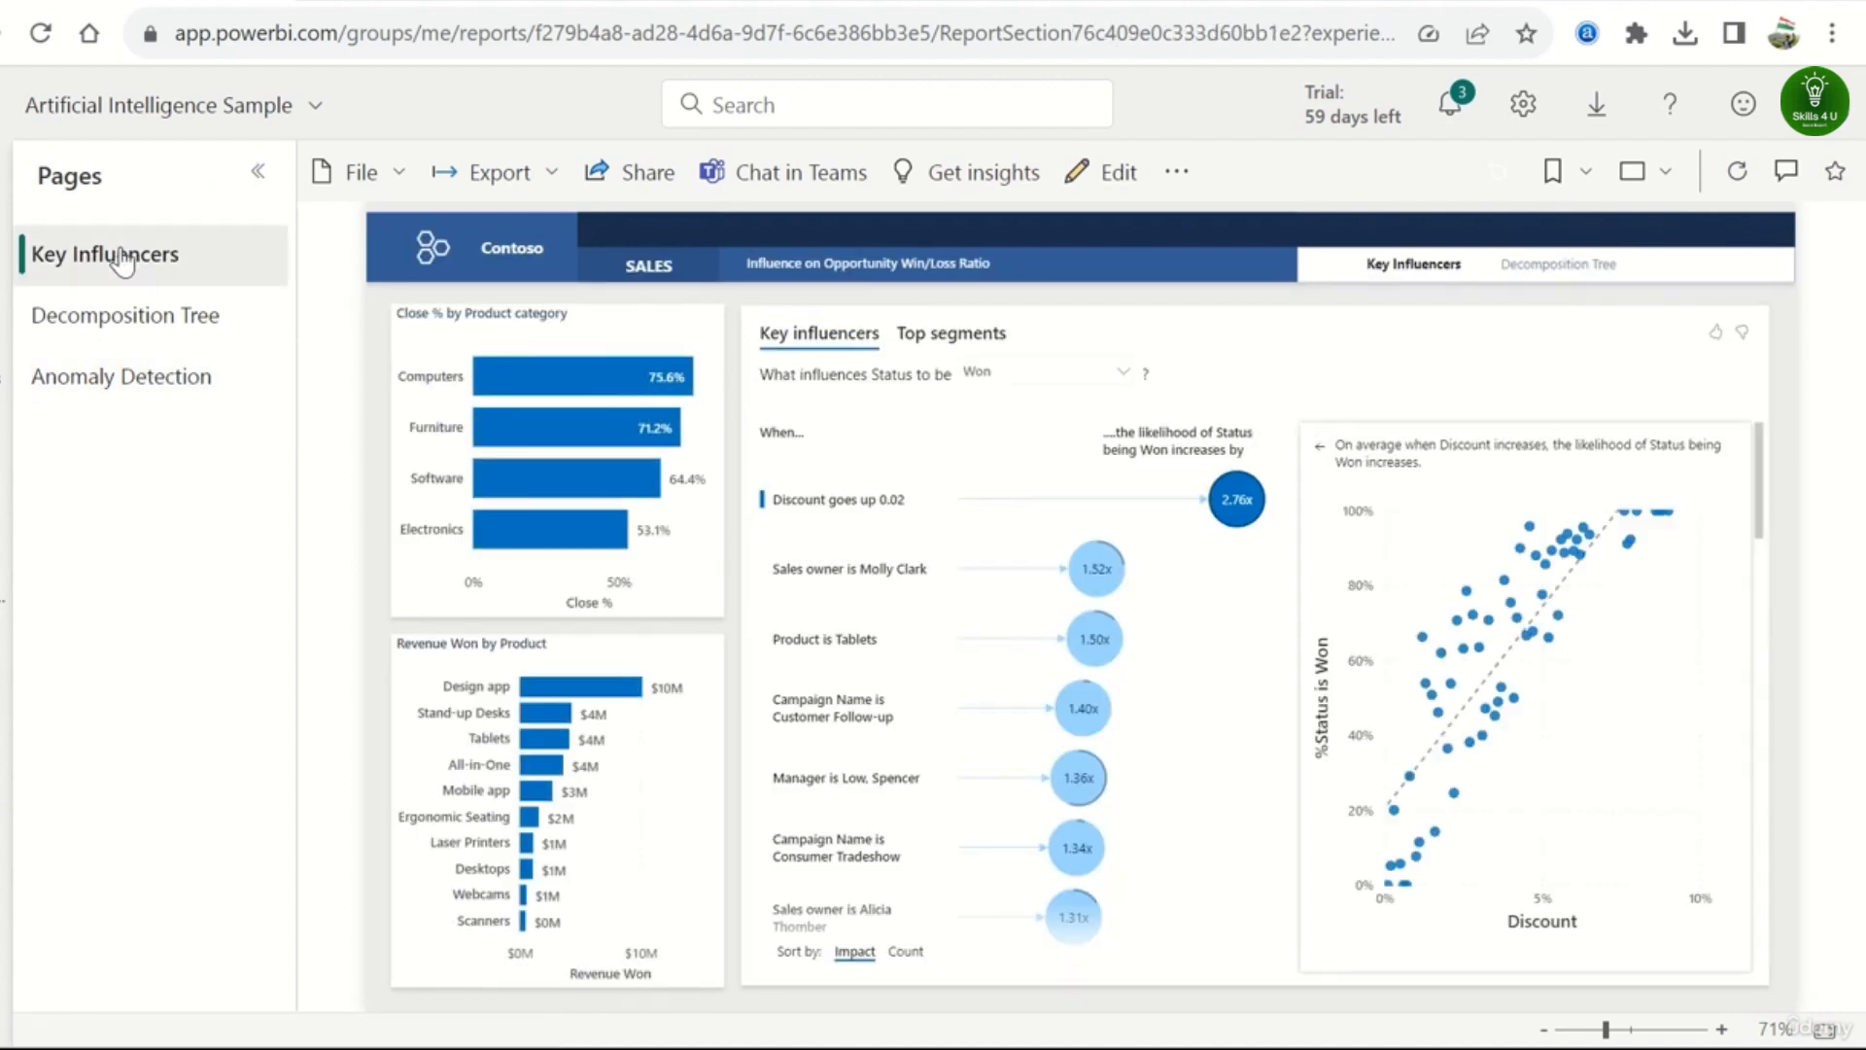
- Preview the report in editing view and examine its export options, including those for PowerPoint
{"action": "left_click", "coordinate": [1108, 180]}
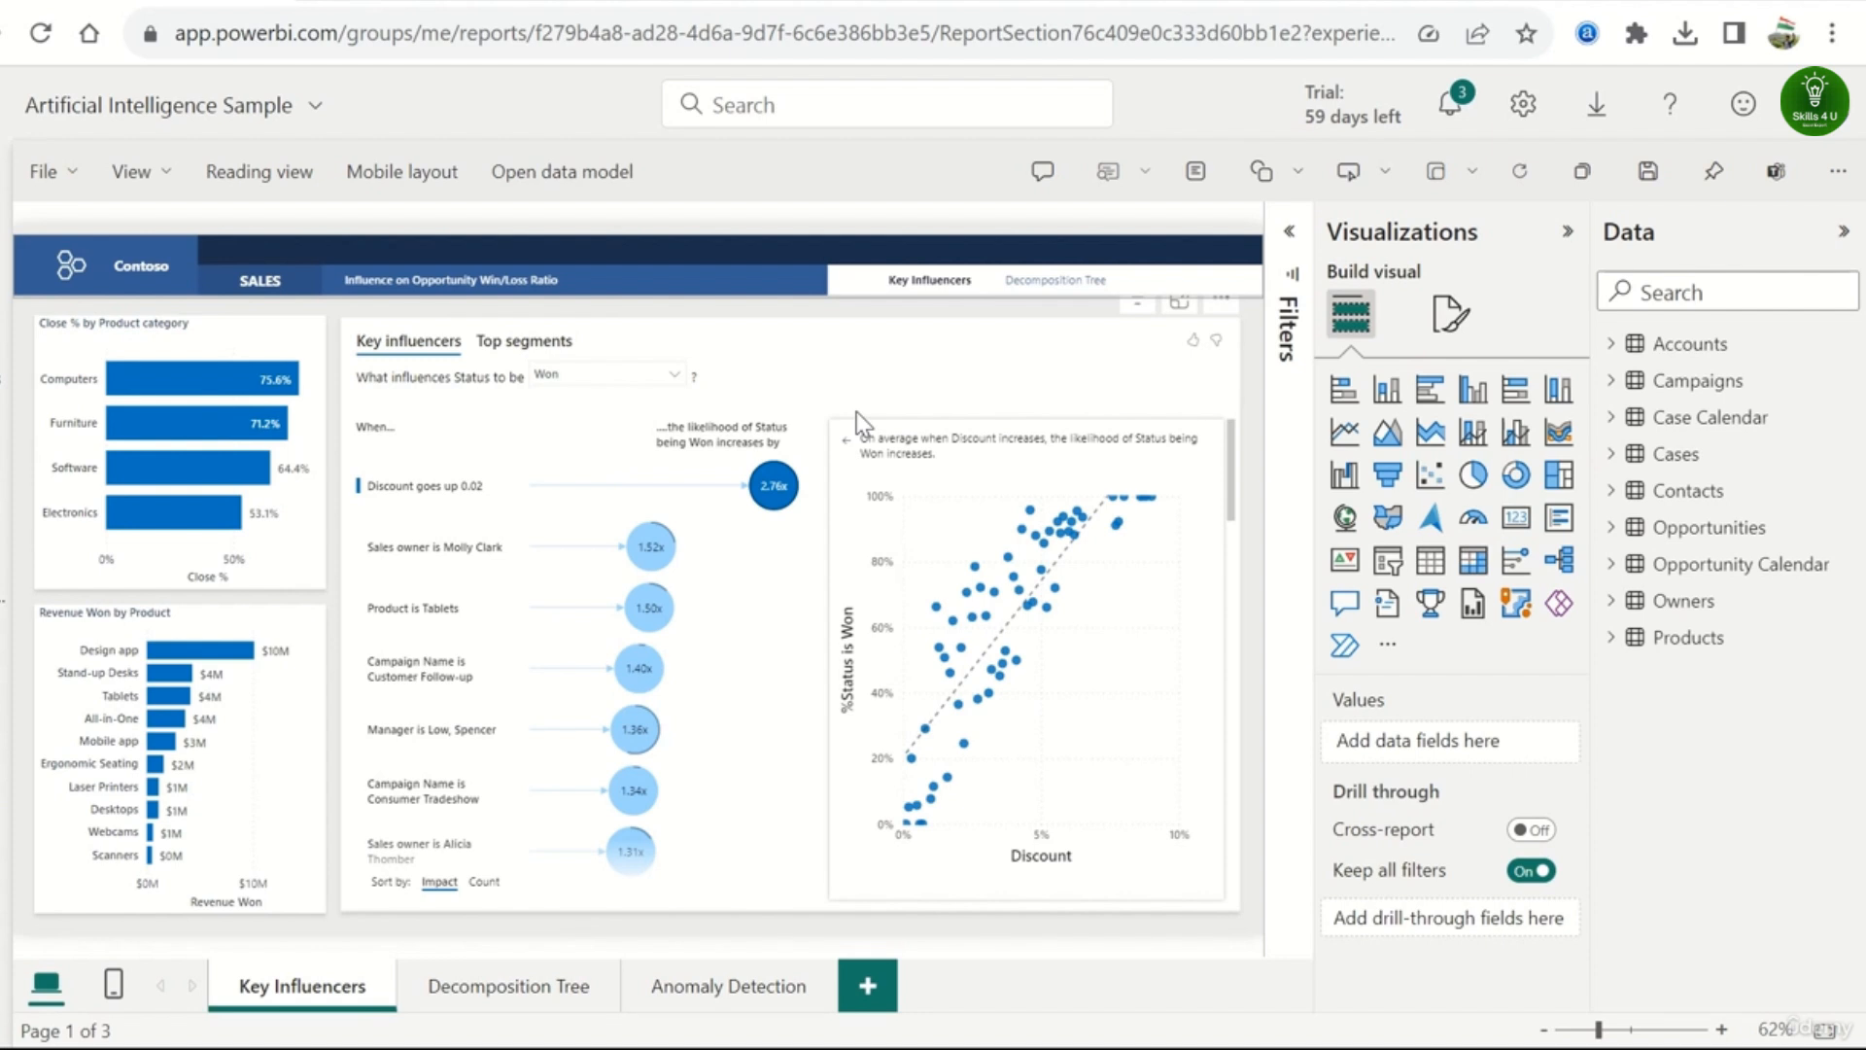
{"action": "left_click", "coordinate": [269, 193]}
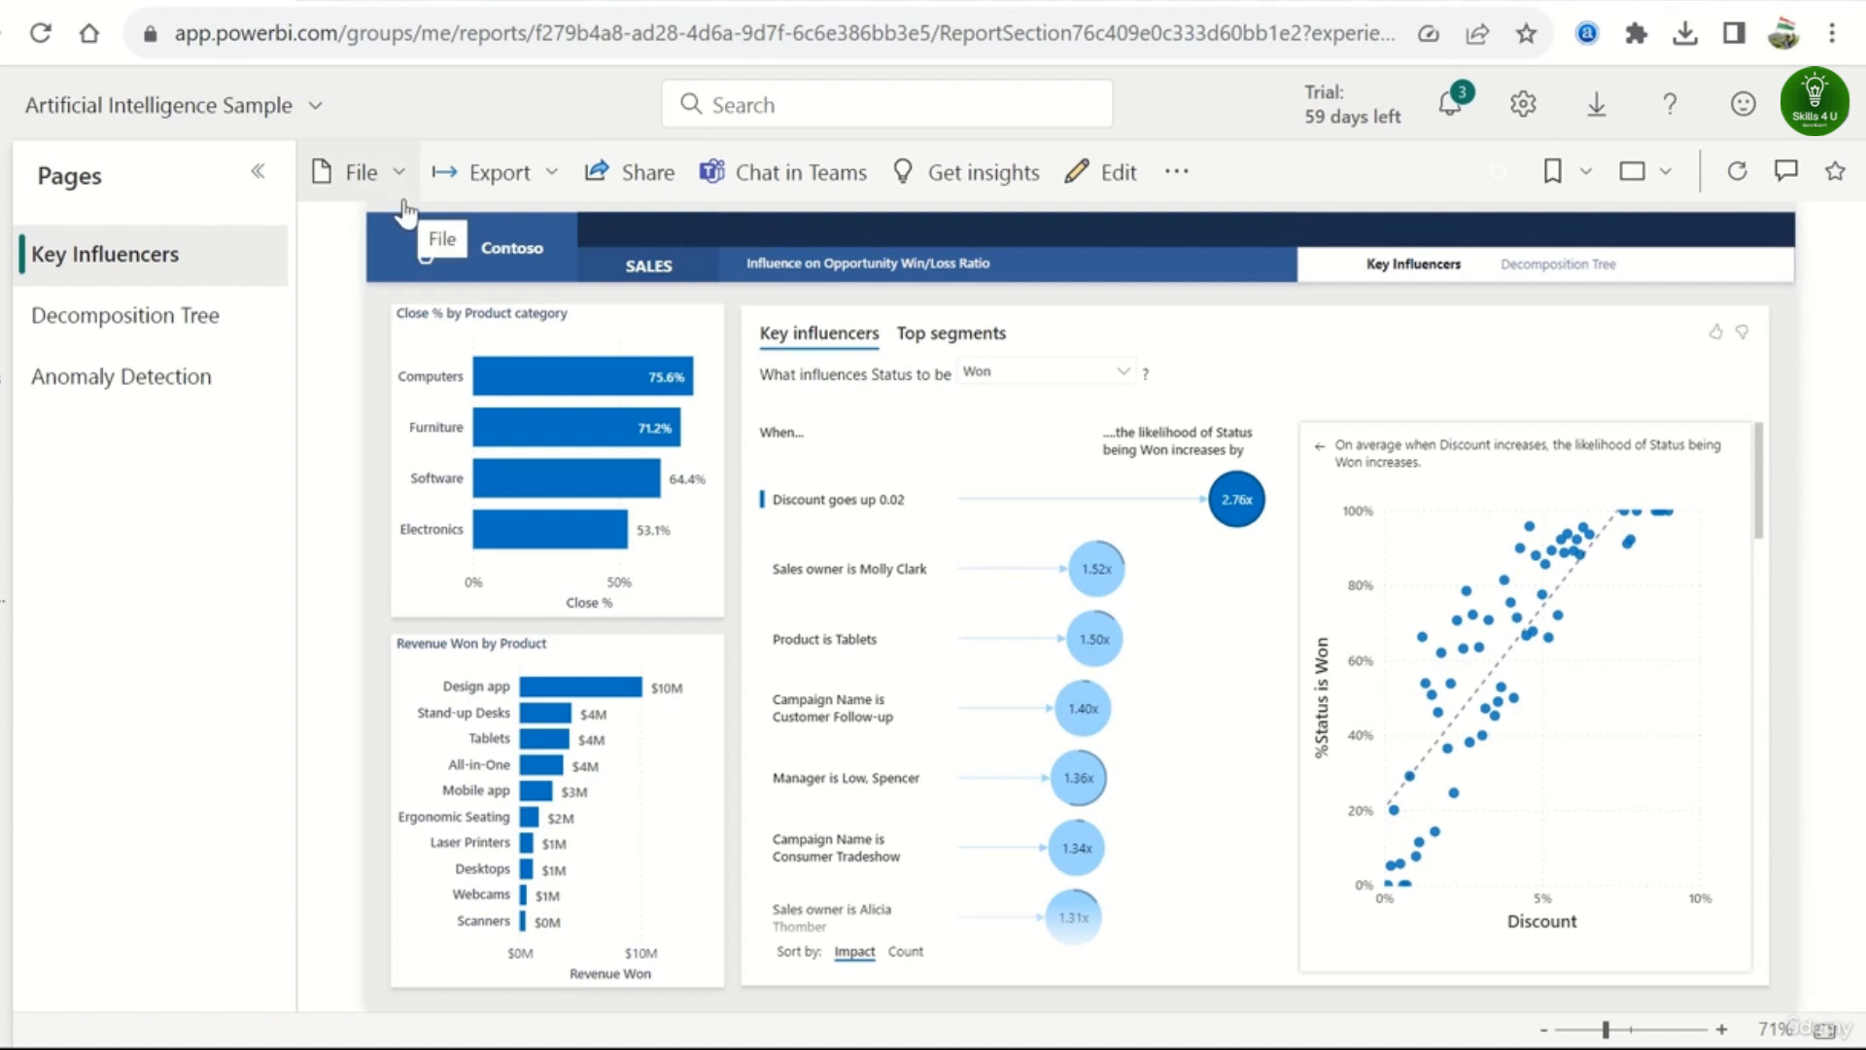
{"action": "left_click", "coordinate": [554, 188]}
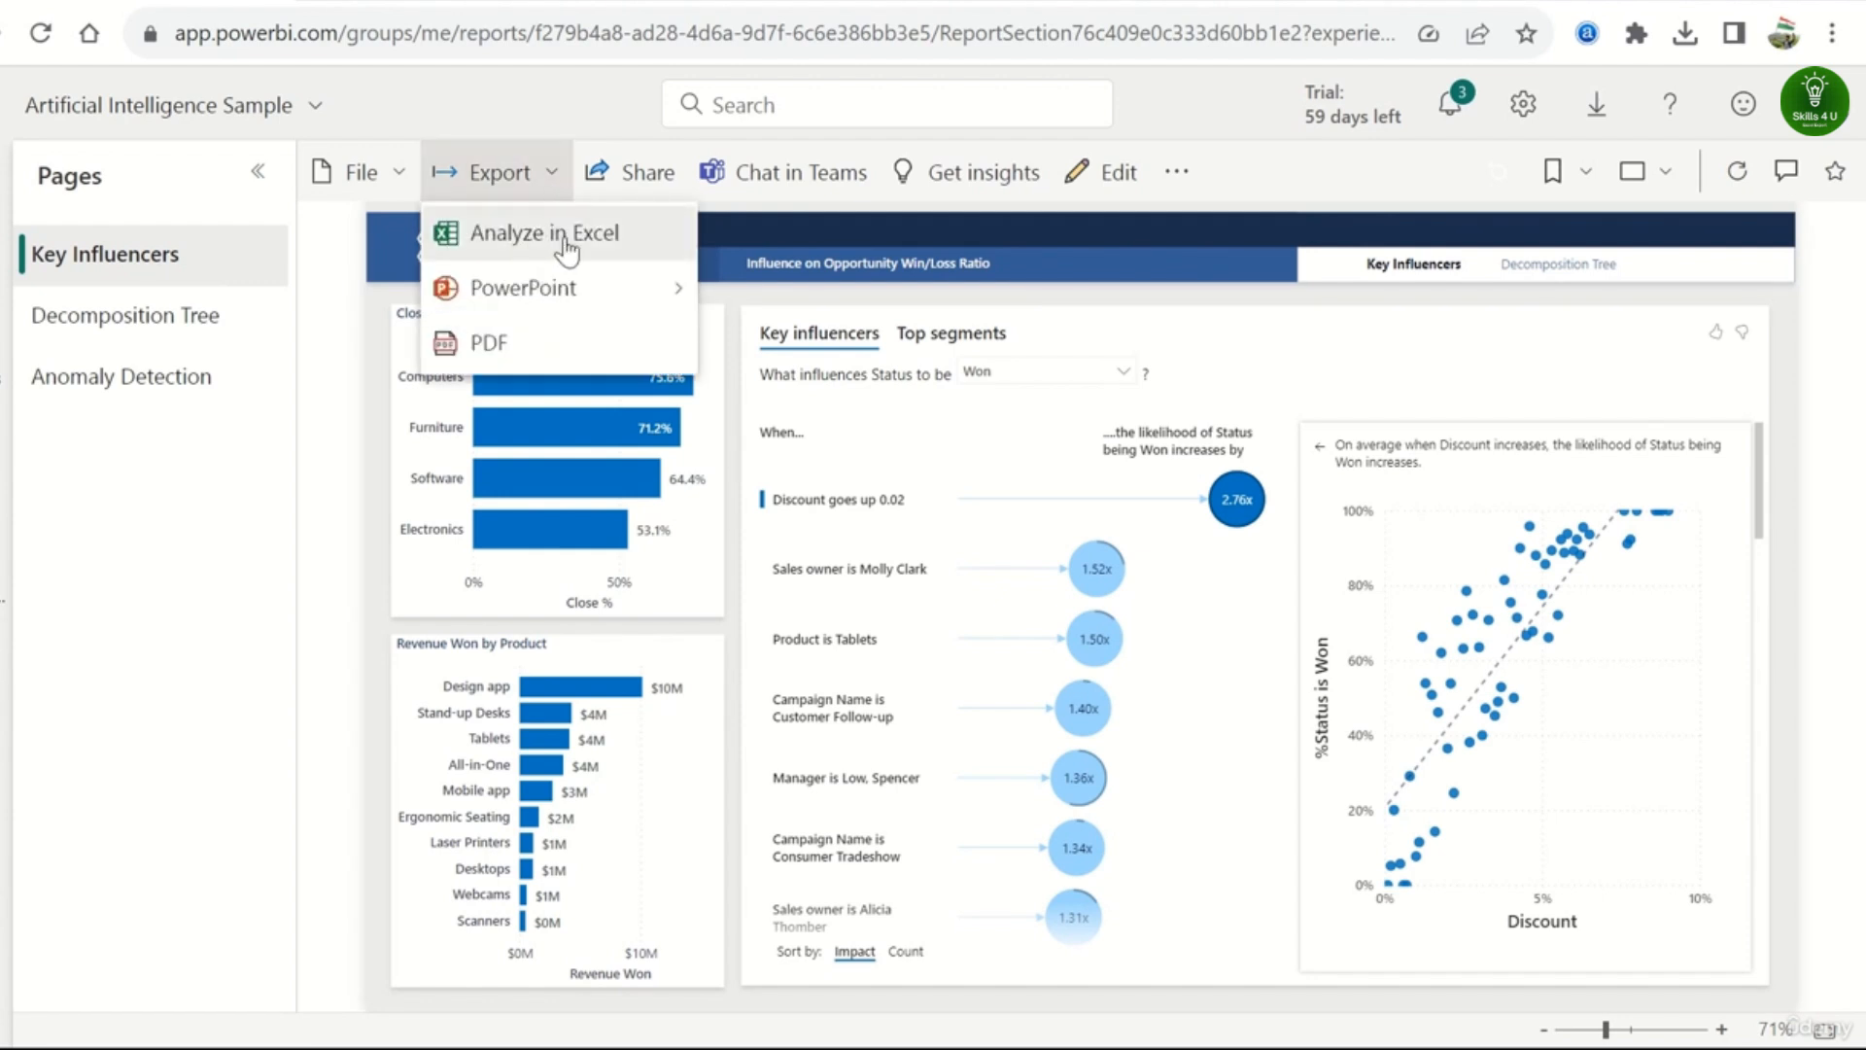
{"action": "mouse_move", "coordinate": [562, 292]}
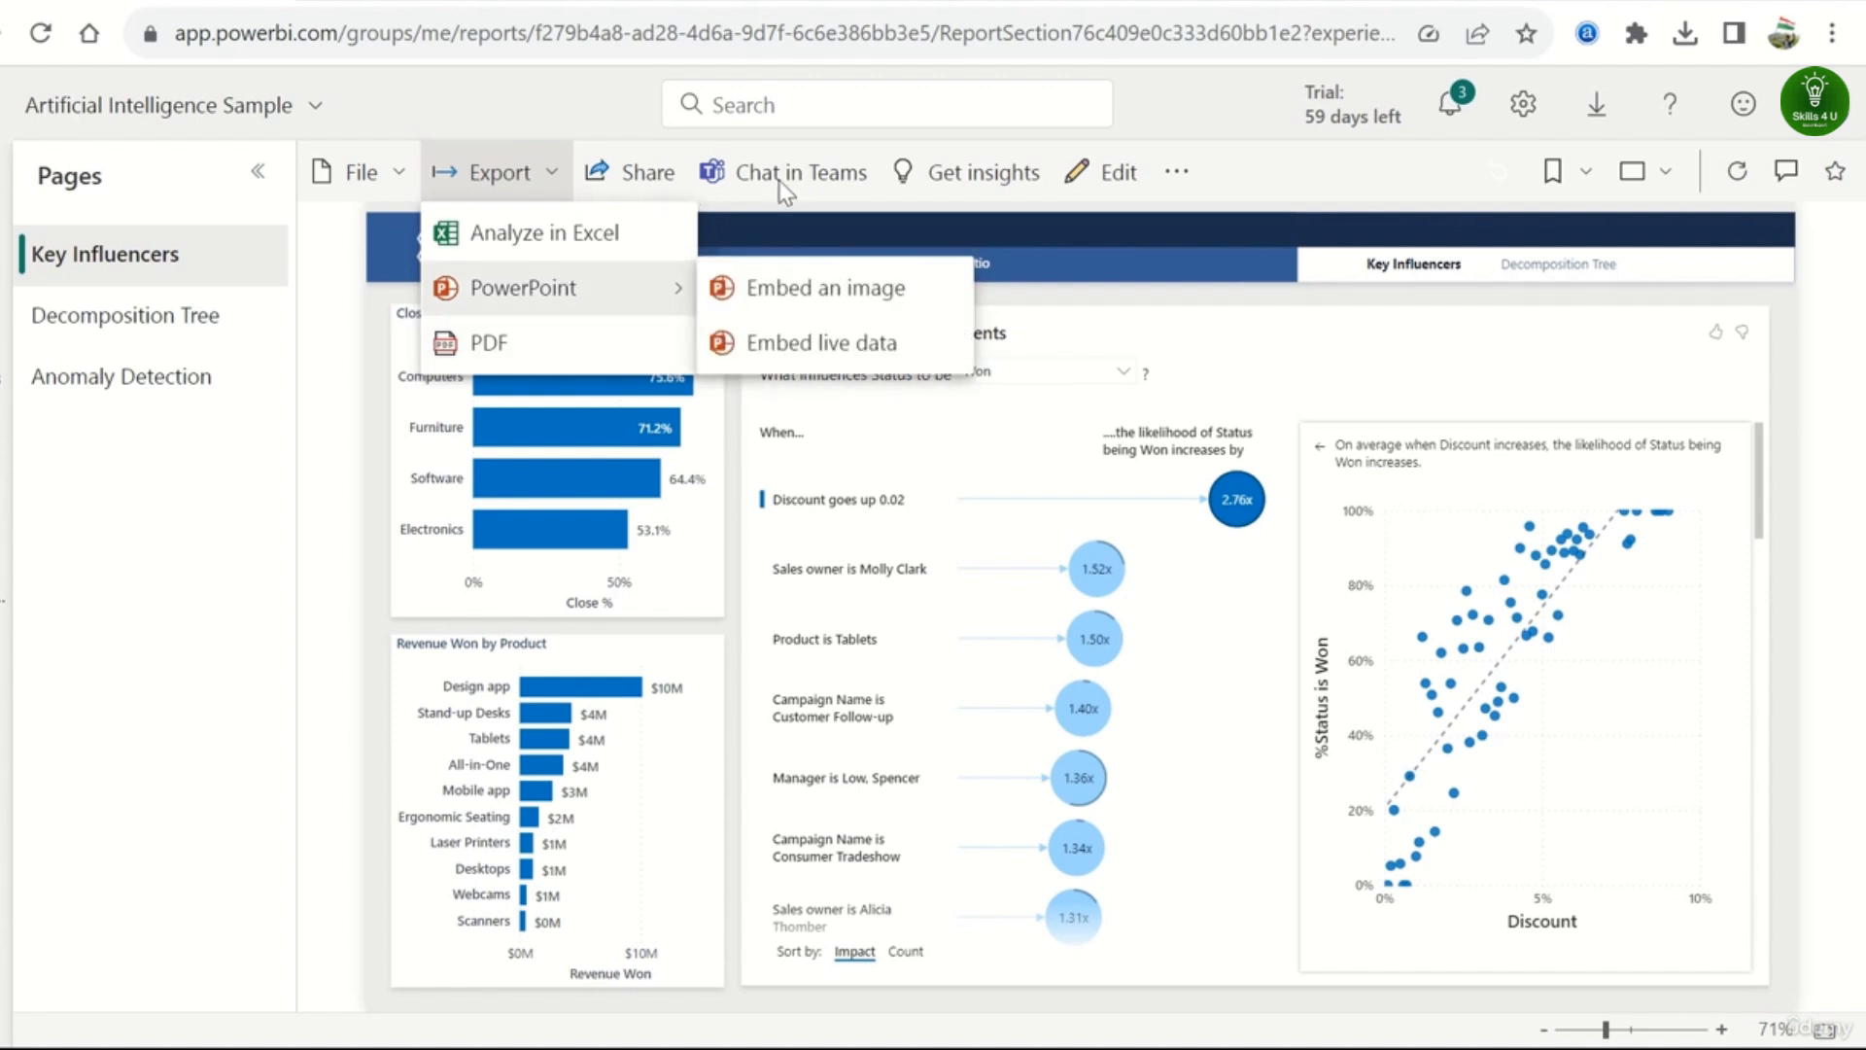
{"action": "left_click", "coordinate": [823, 208]}
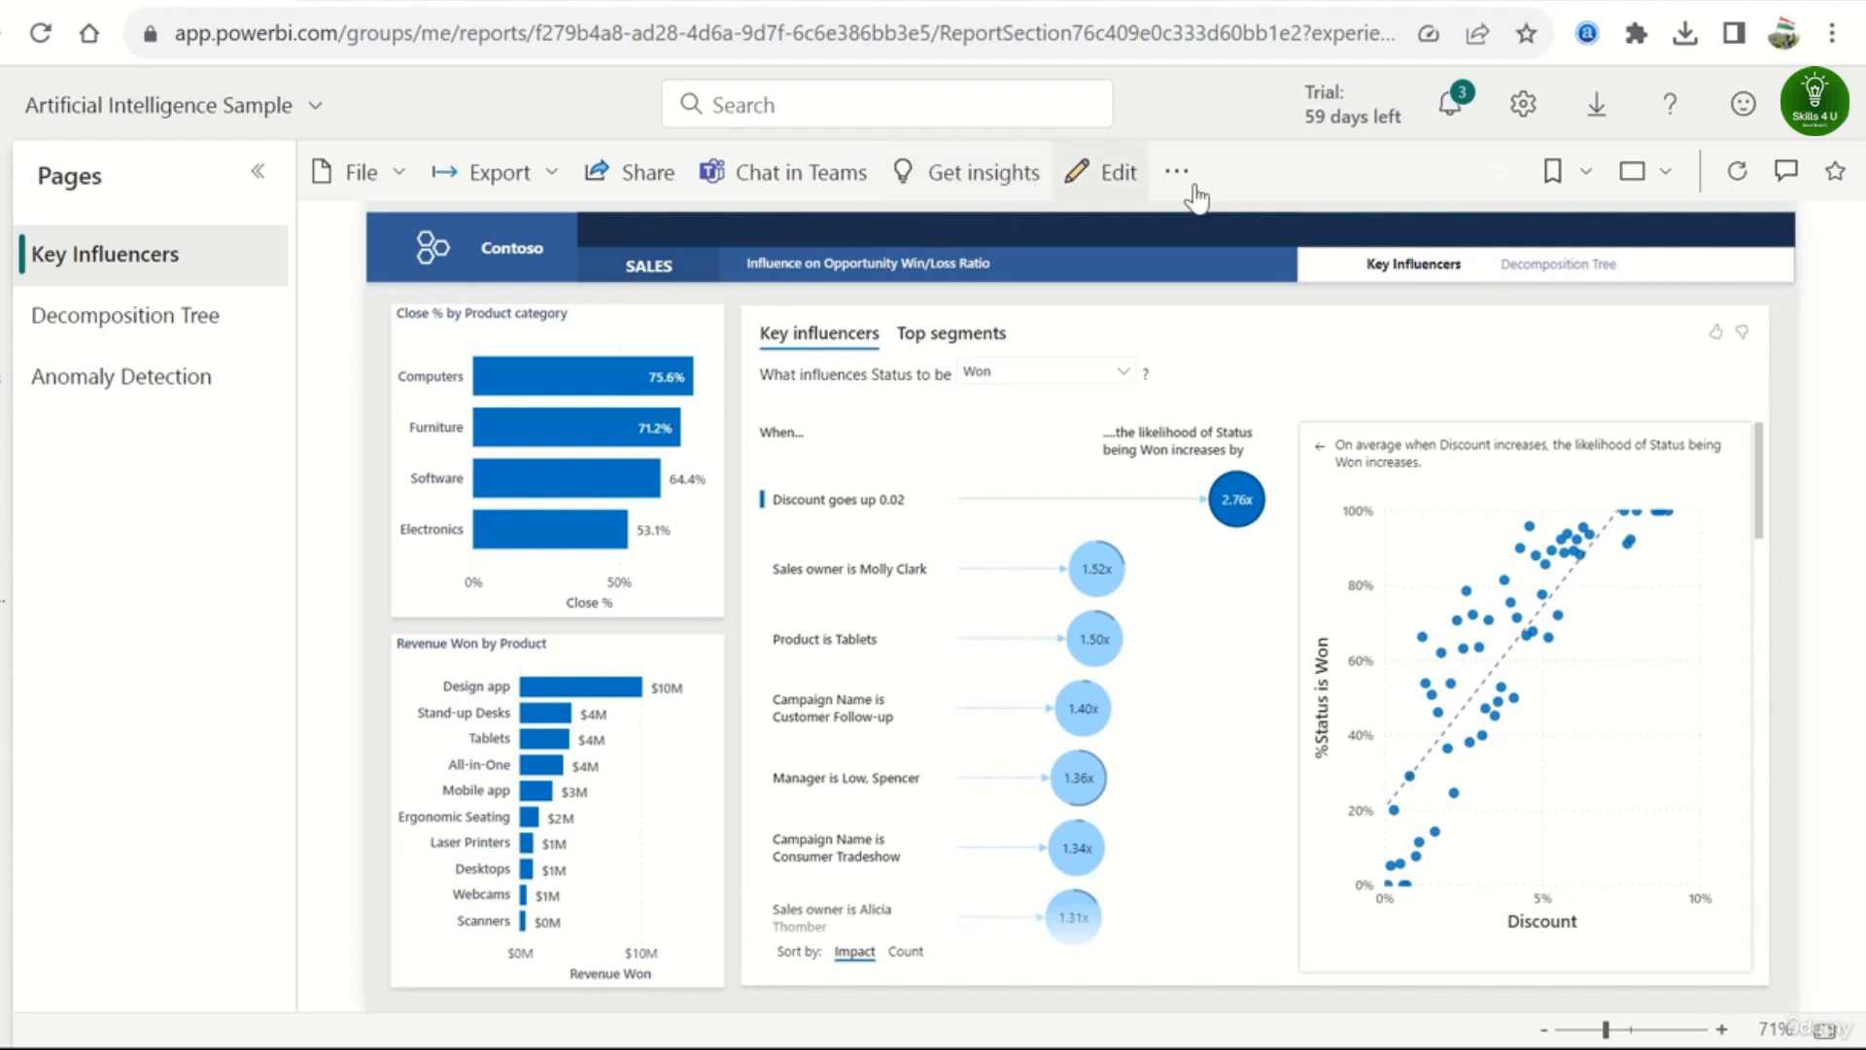
- Download a copy of the Artificial Intelligence Sample report and its data as a .pbix file
{"action": "left_click", "coordinate": [393, 190]}
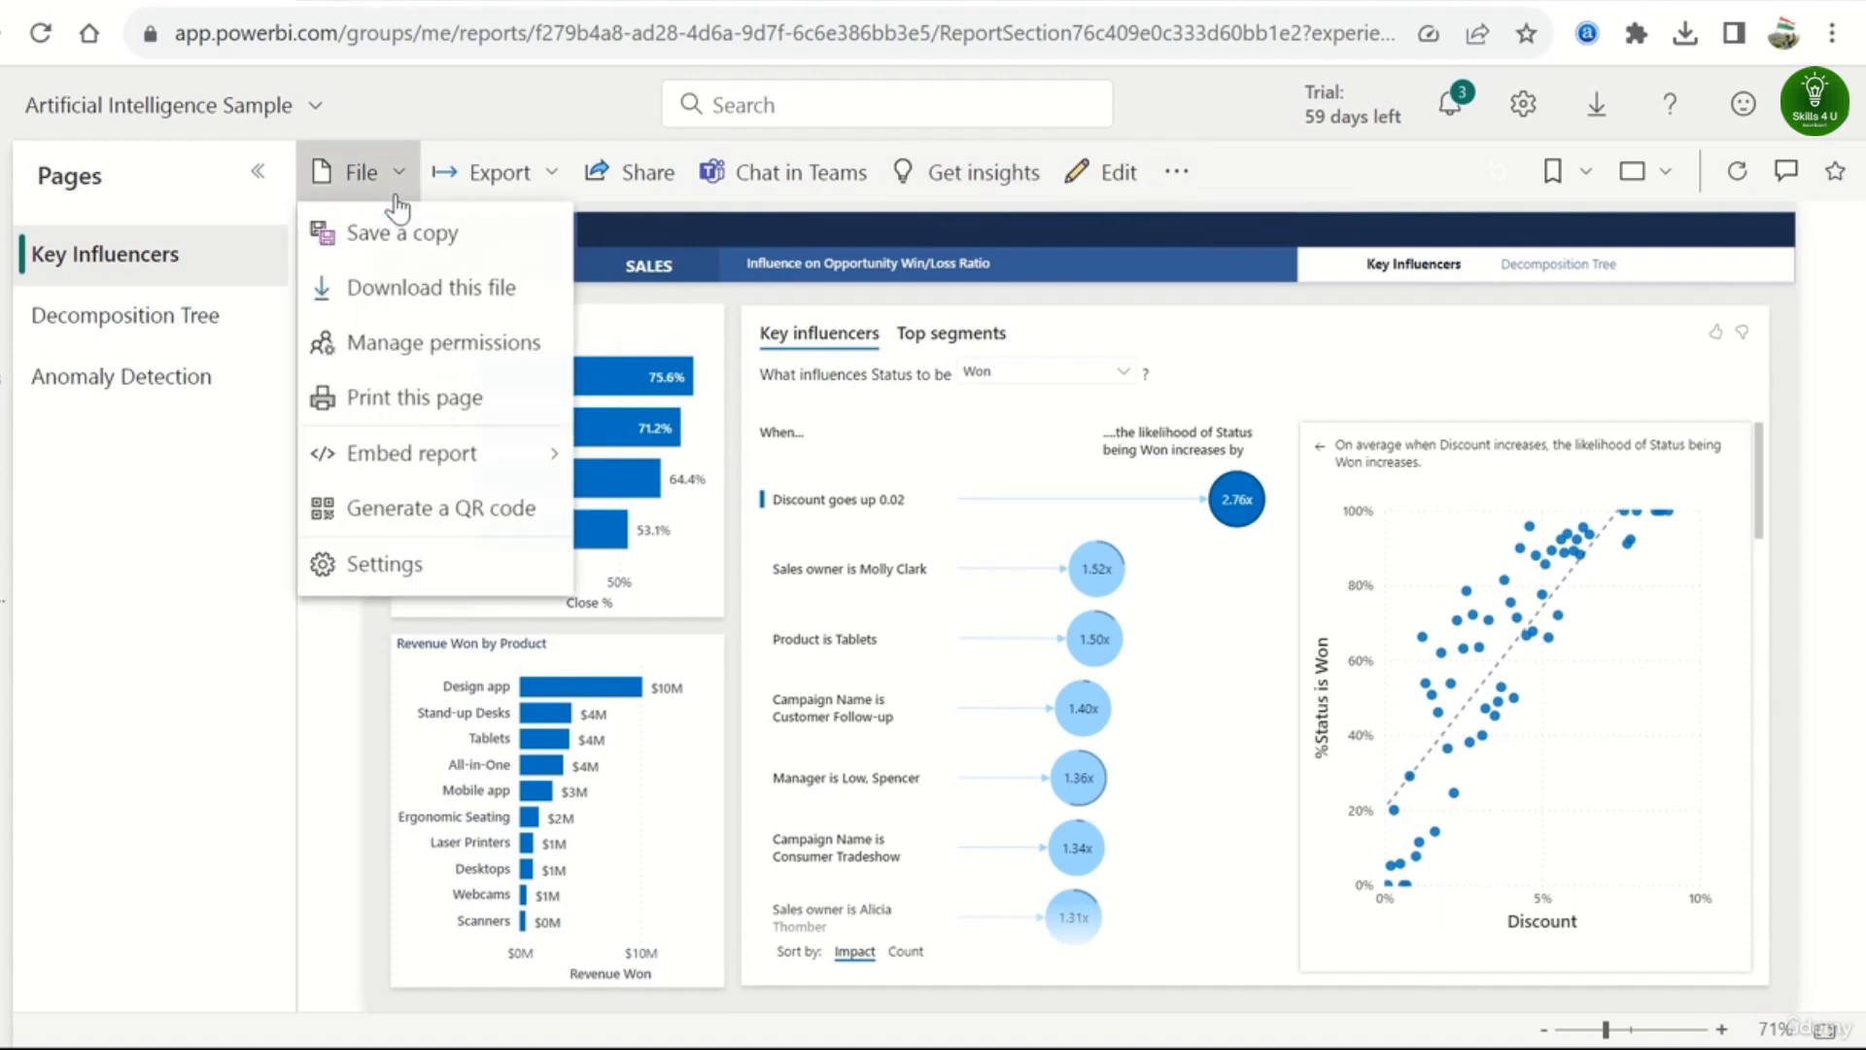
{"action": "left_click", "coordinate": [484, 293]}
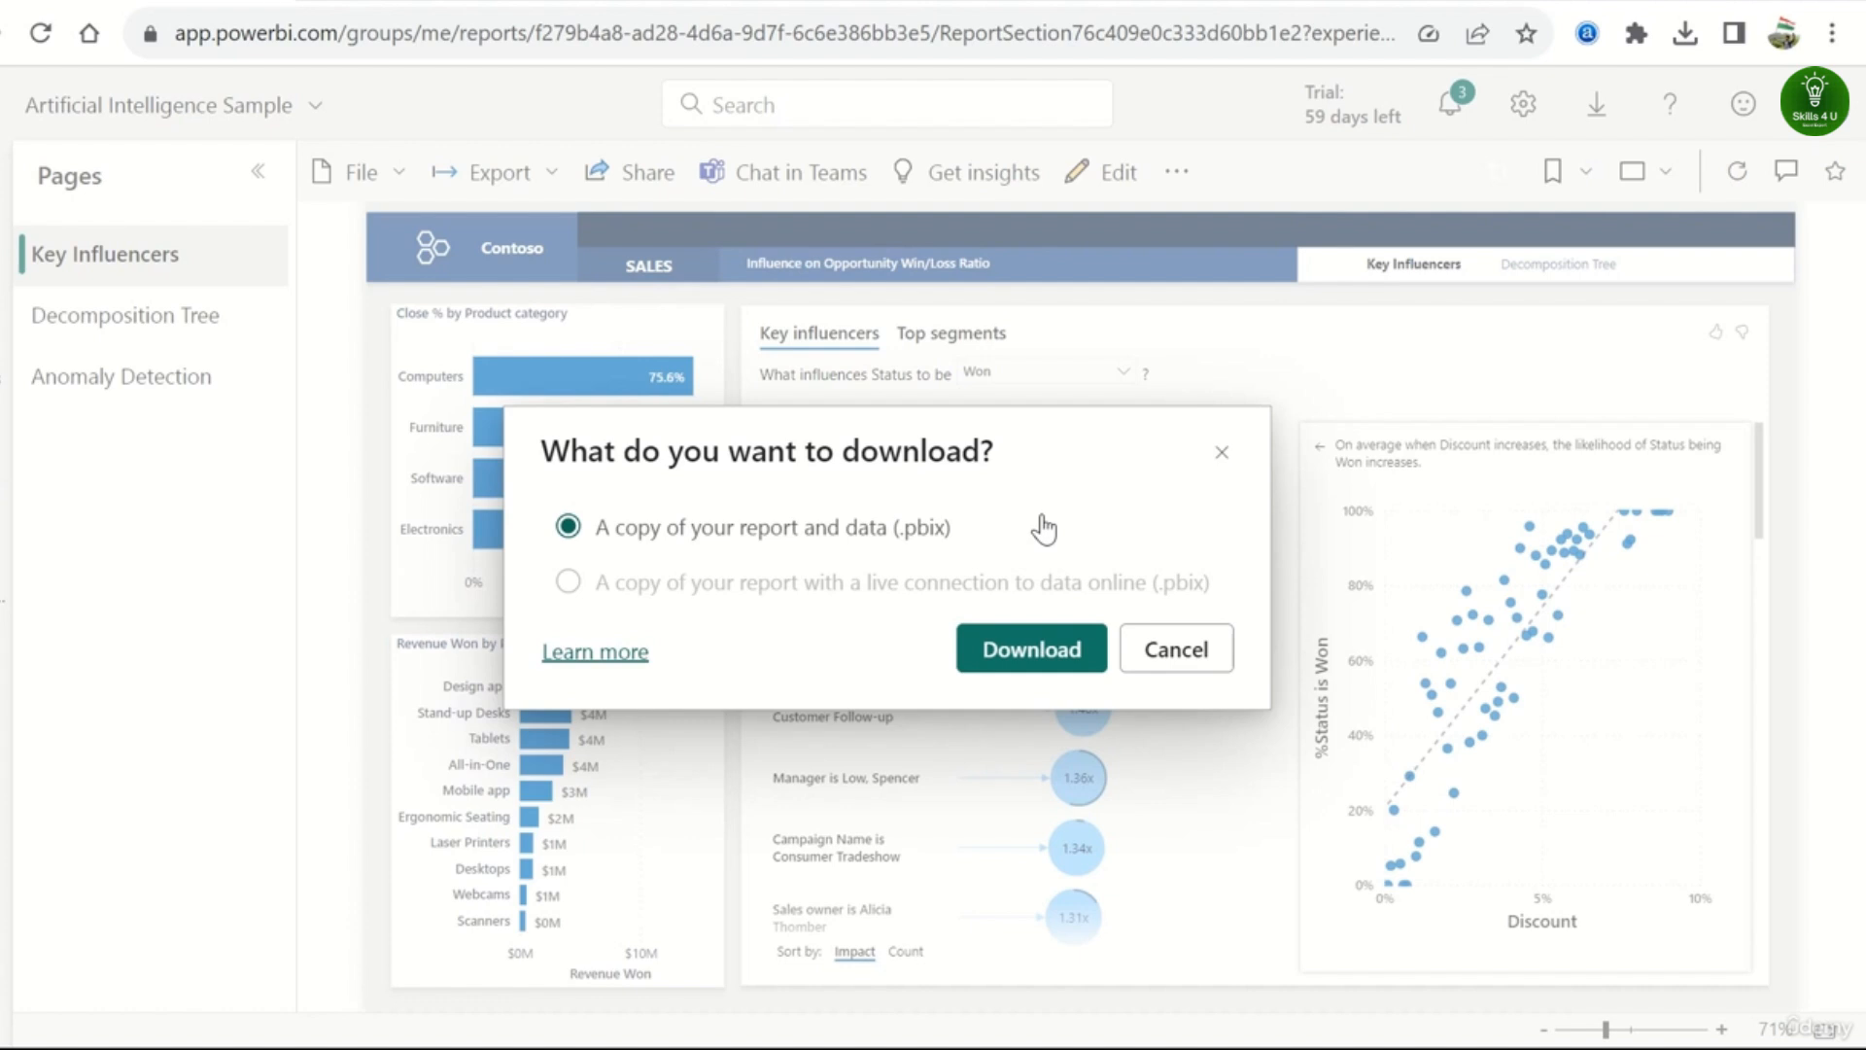
{"action": "mouse_move", "coordinate": [622, 595]}
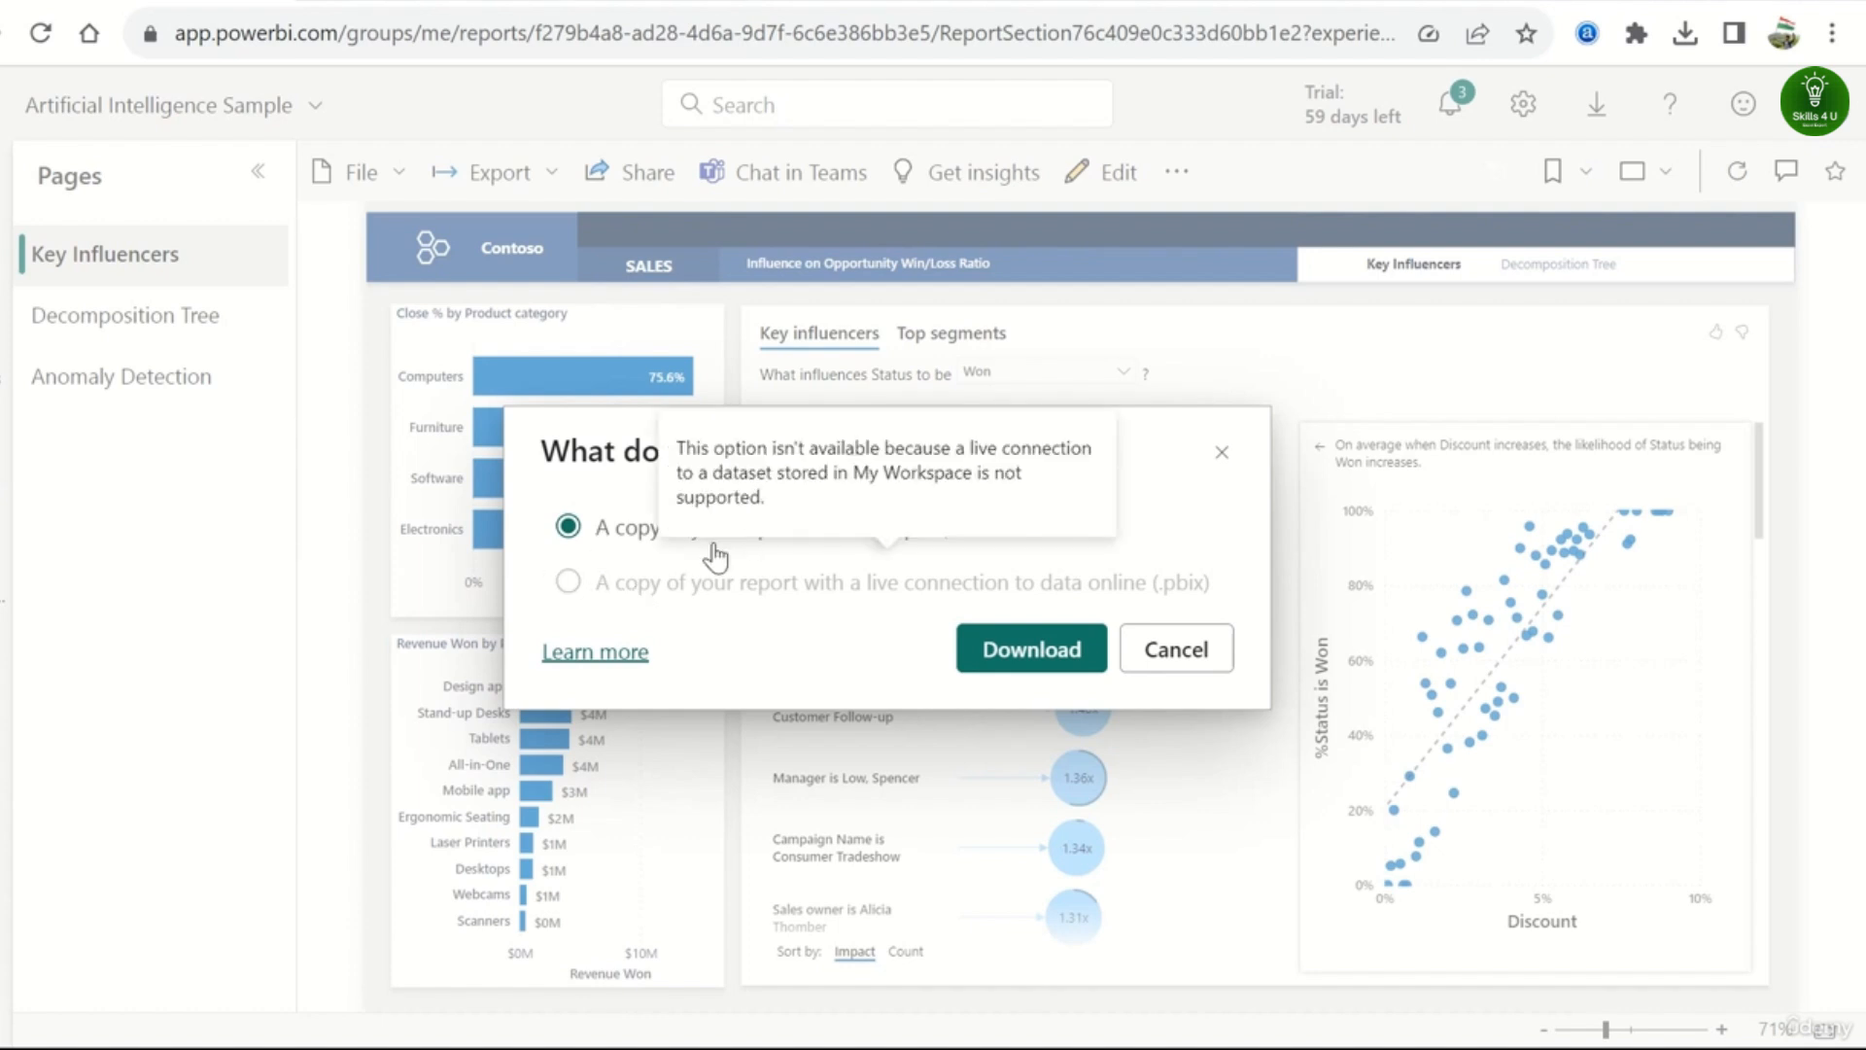
{"action": "left_click", "coordinate": [1030, 651]}
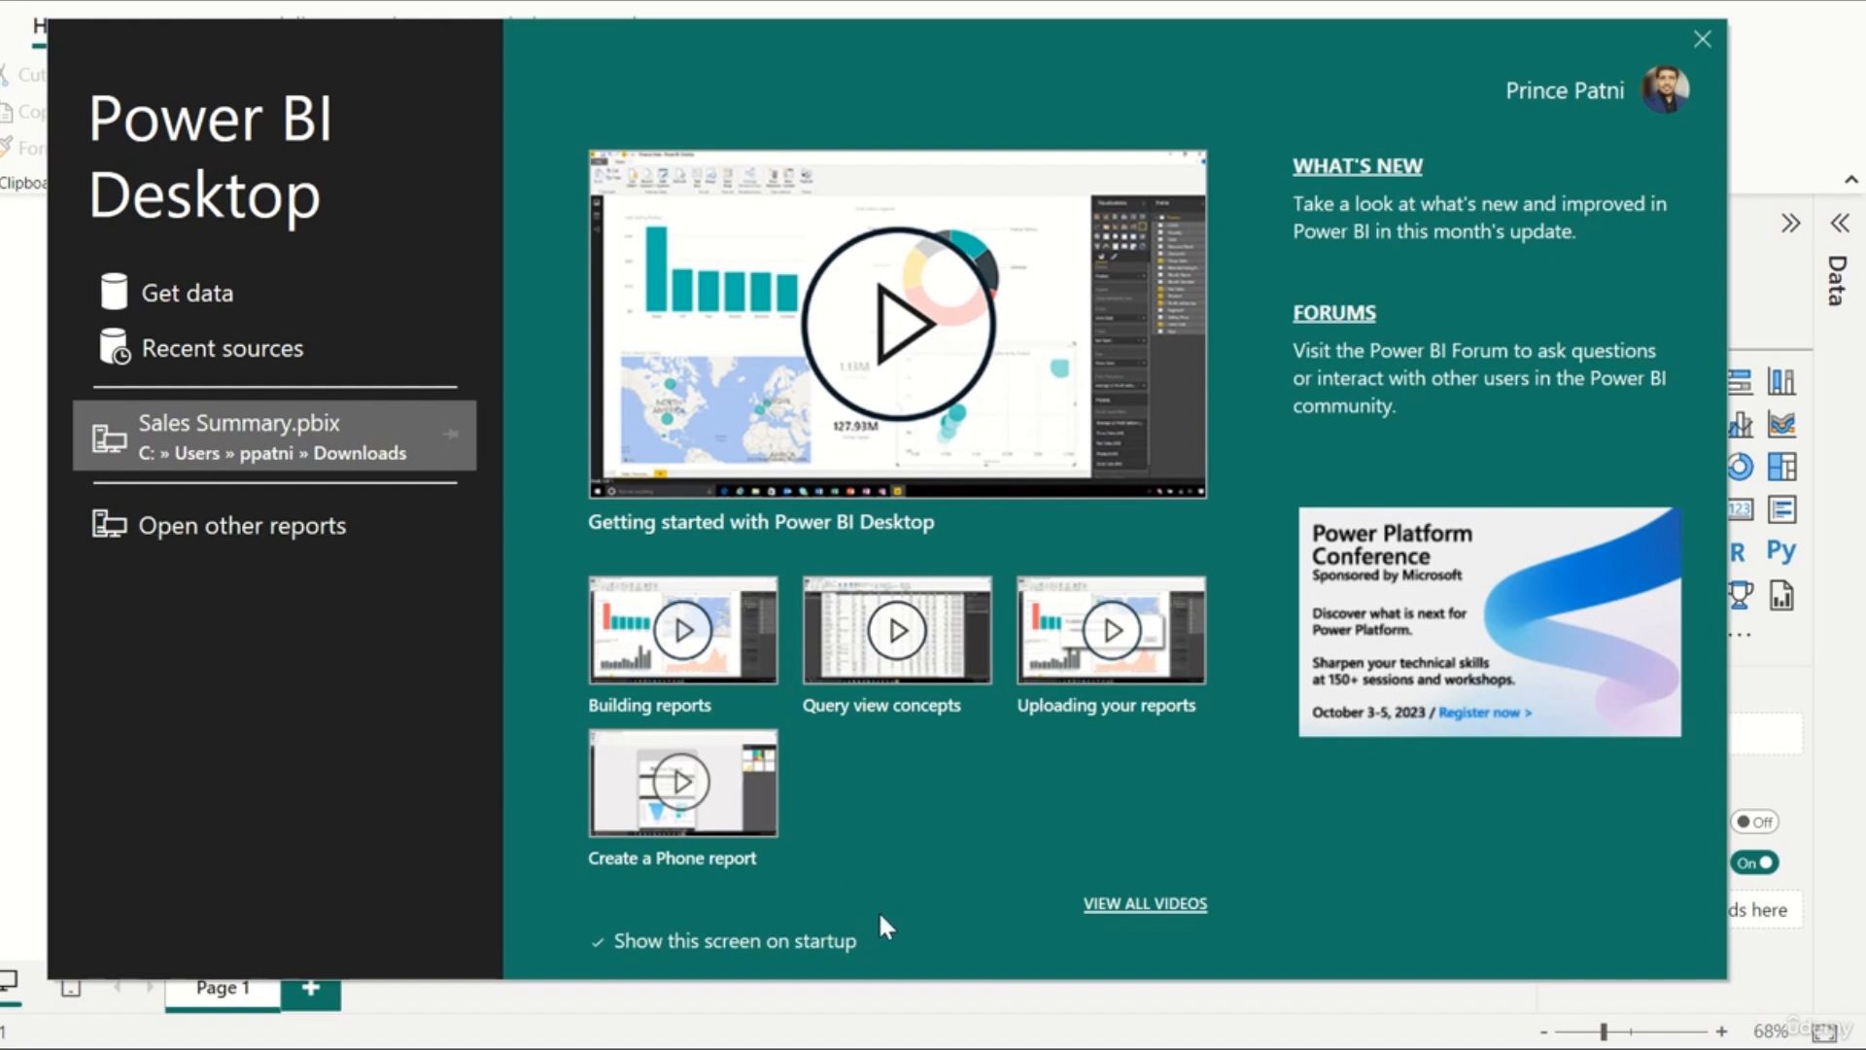
- Switch to Power BI Desktop and open the Artificial Intelligence Sample report from the Downloads folder
{"action": "left_click", "coordinate": [285, 540]}
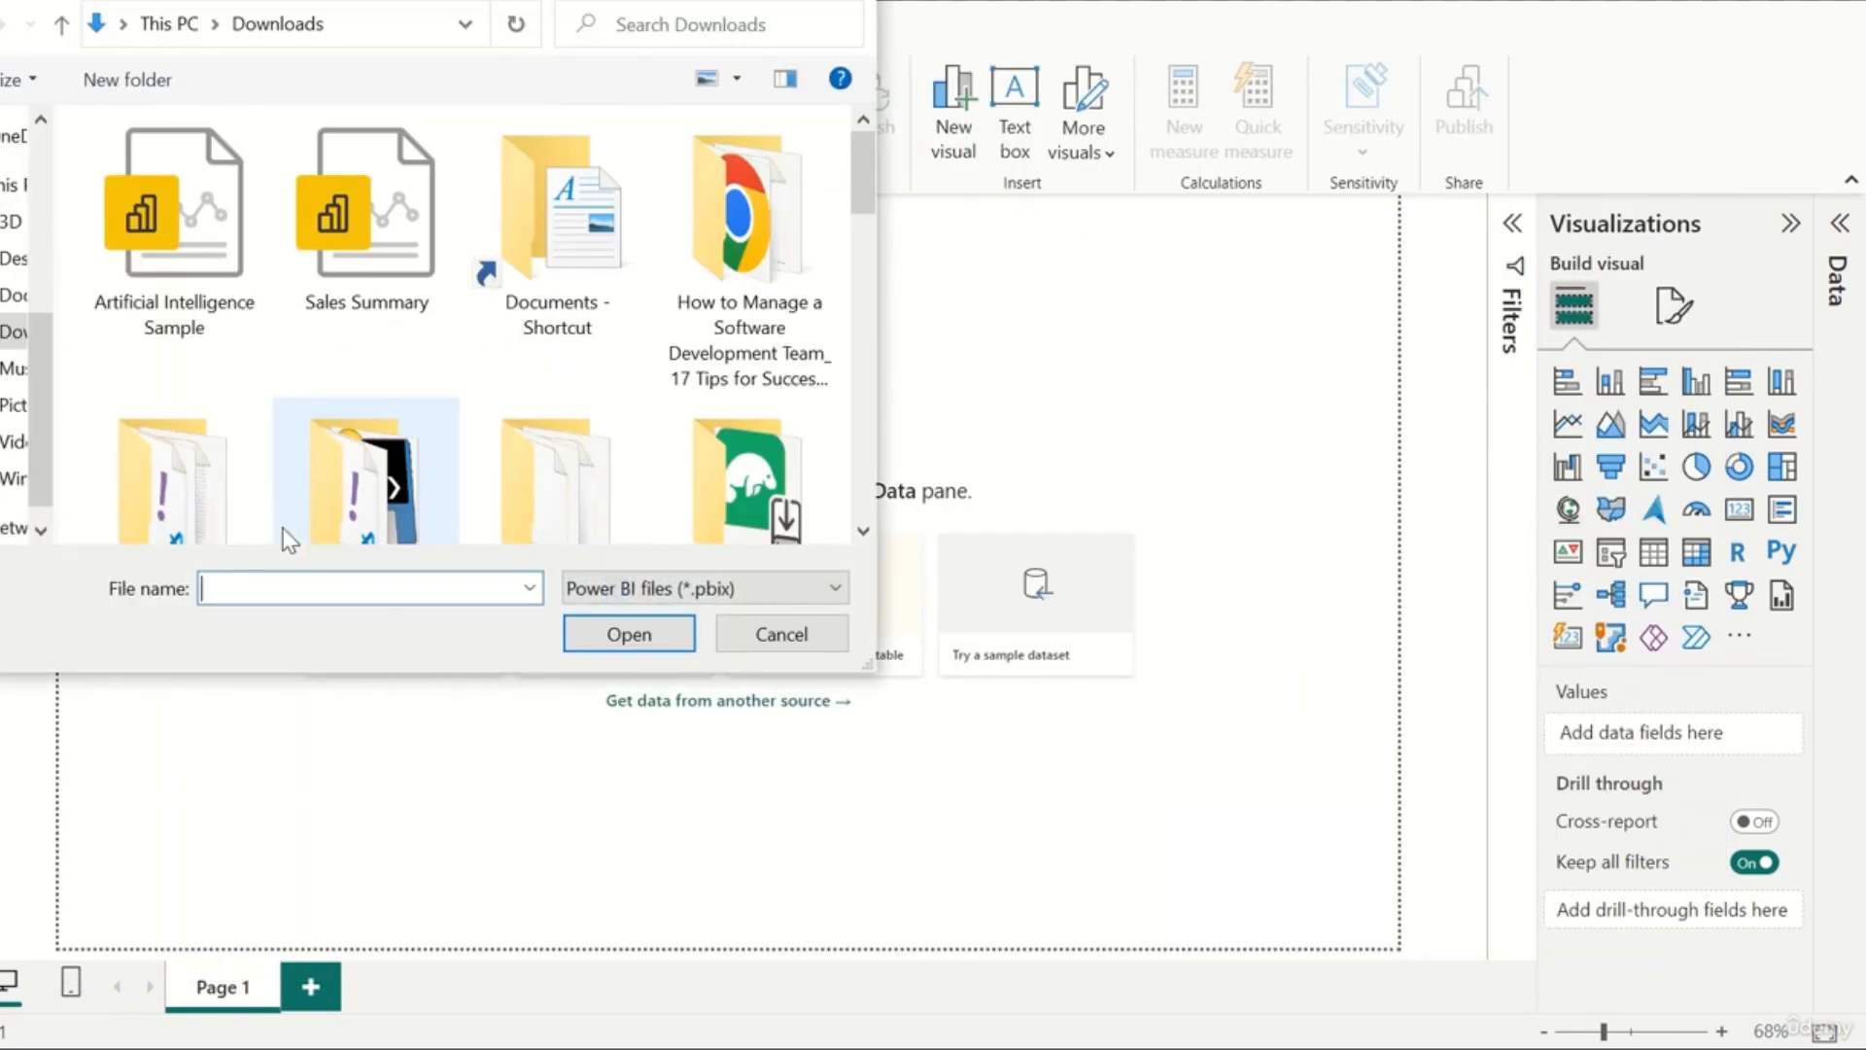
{"action": "left_click", "coordinate": [234, 308]}
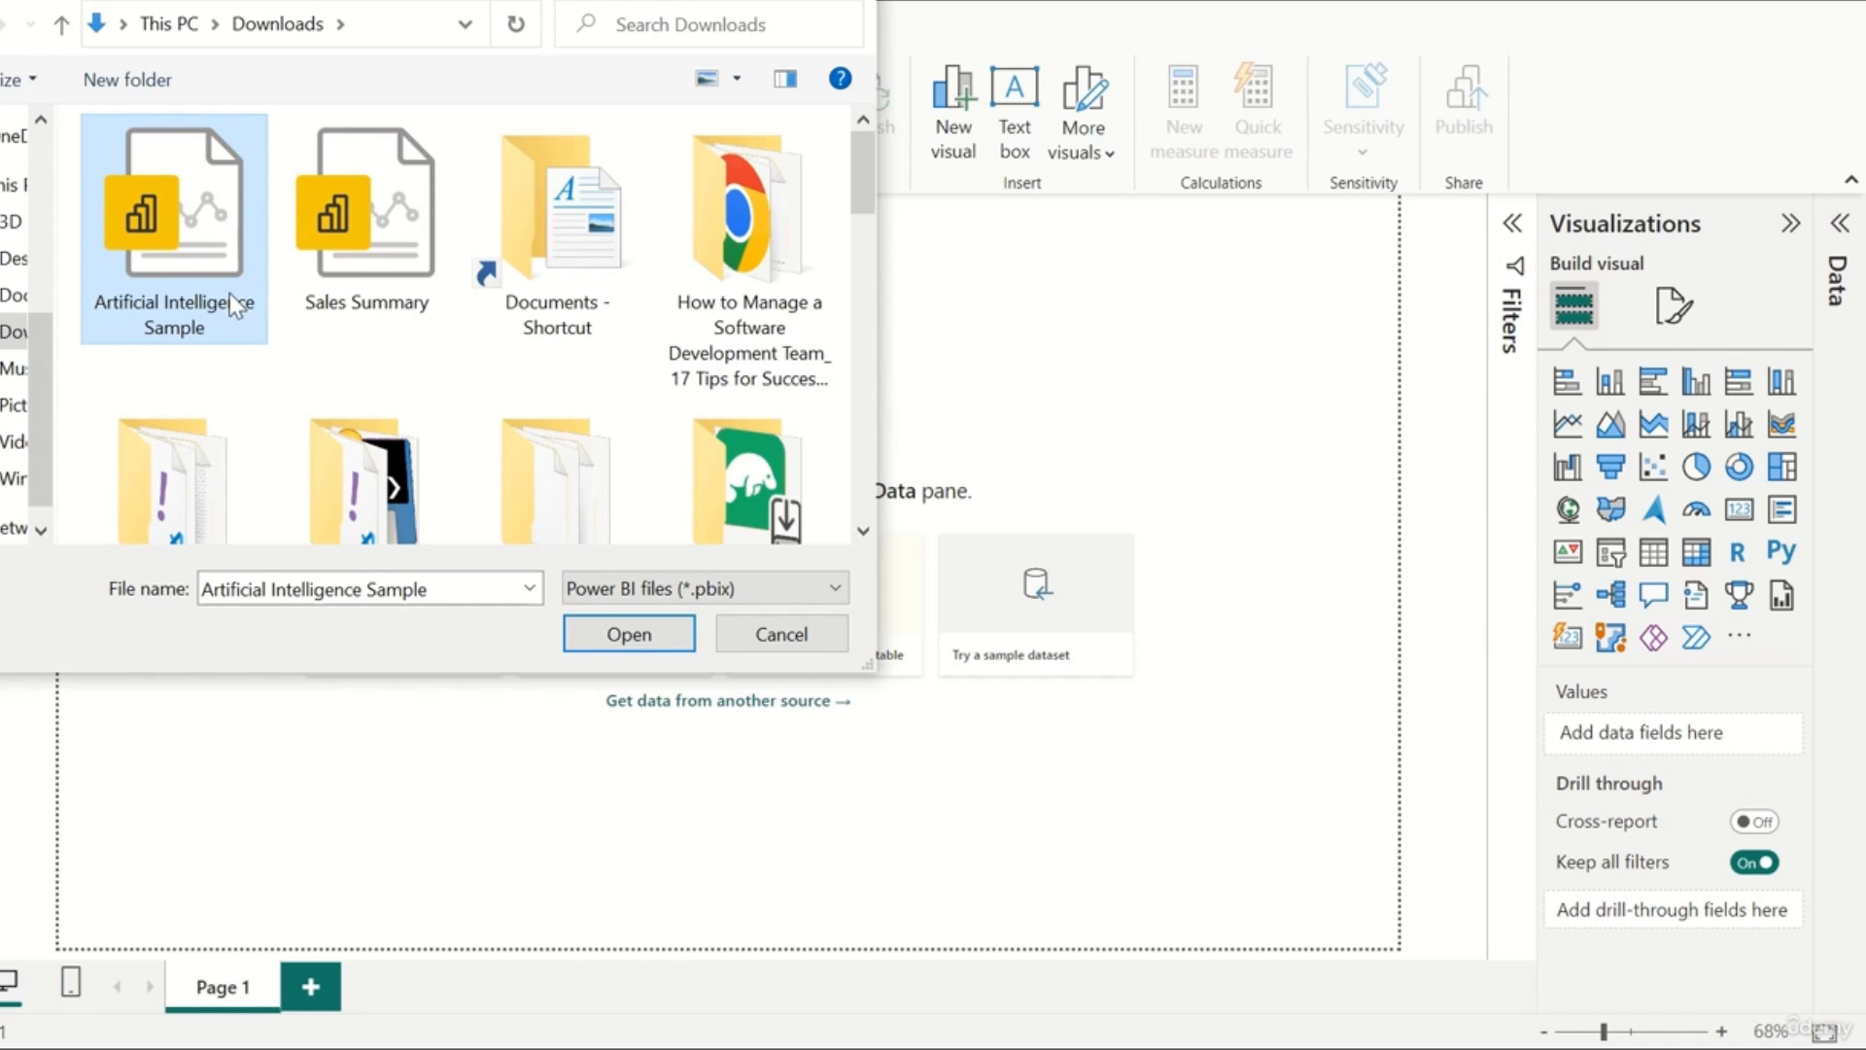
{"action": "left_click", "coordinate": [637, 639]}
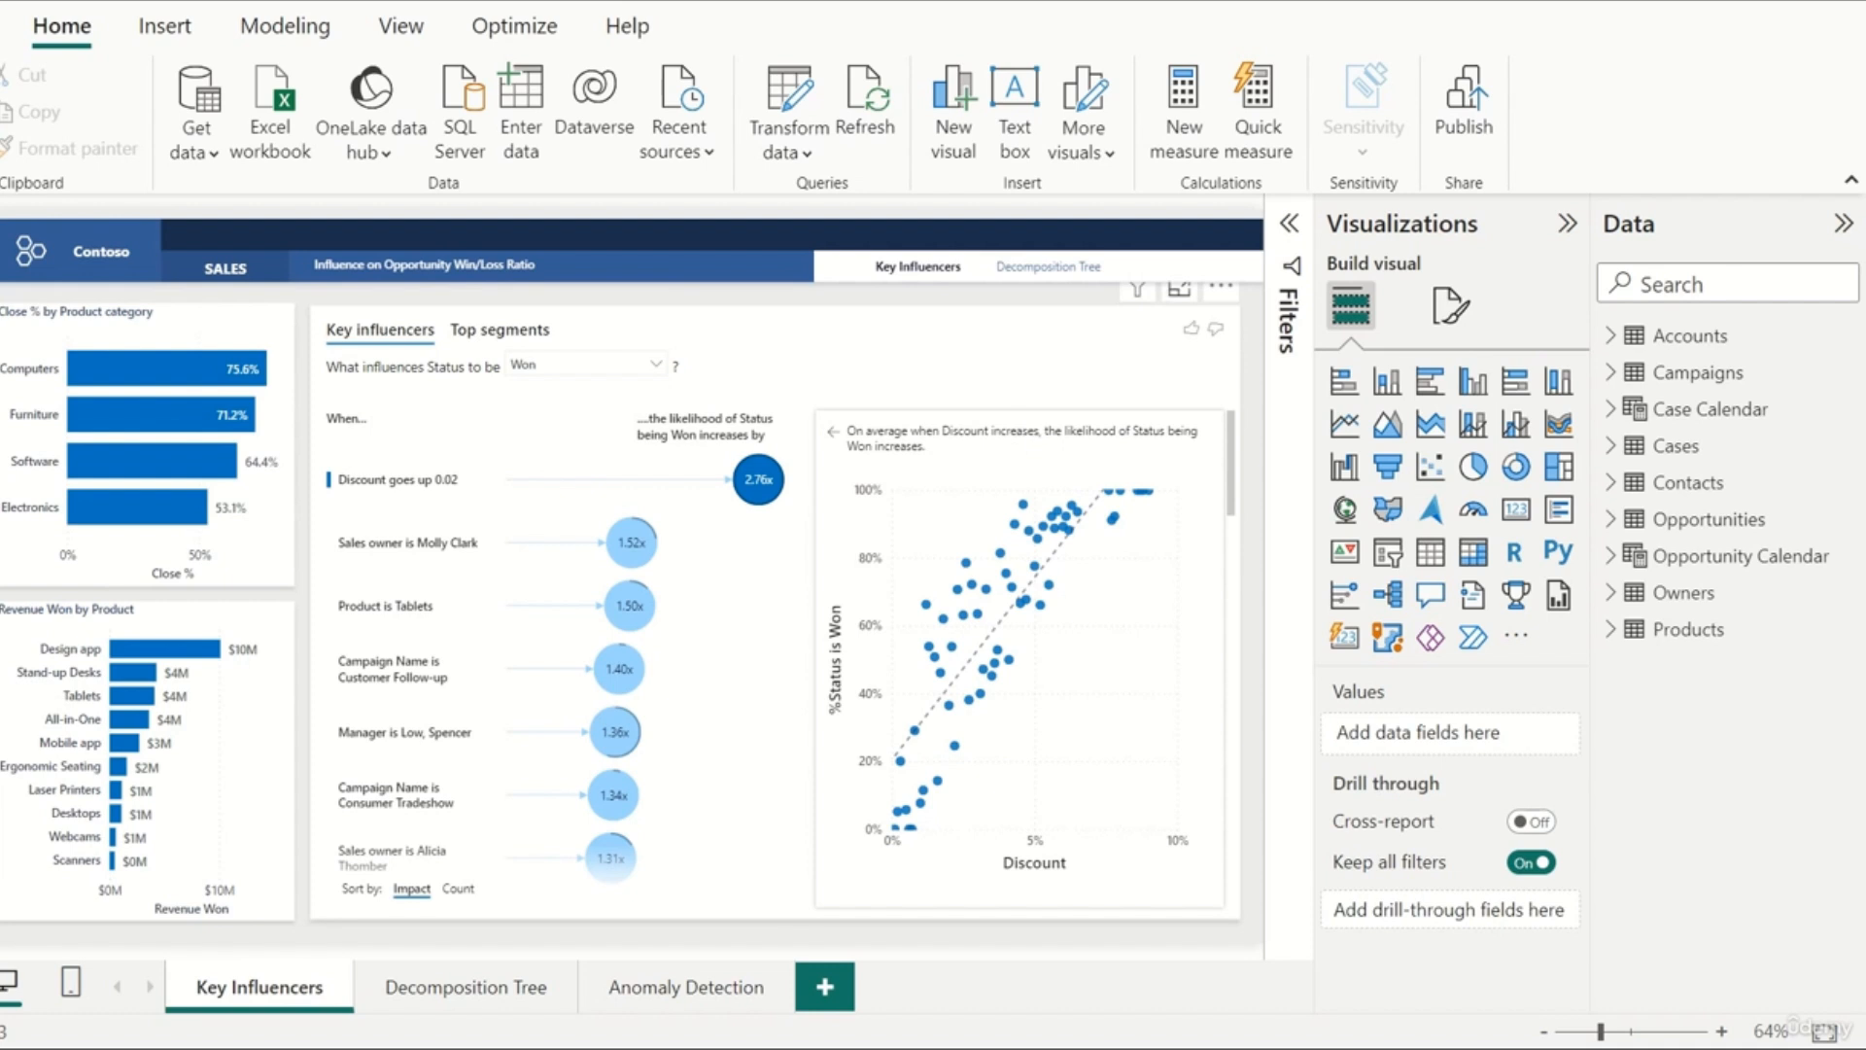
- Inspect the Key influencers visual, plus the field assignments and format settings of the Close % by Product category chart
{"action": "left_click", "coordinate": [500, 335]}
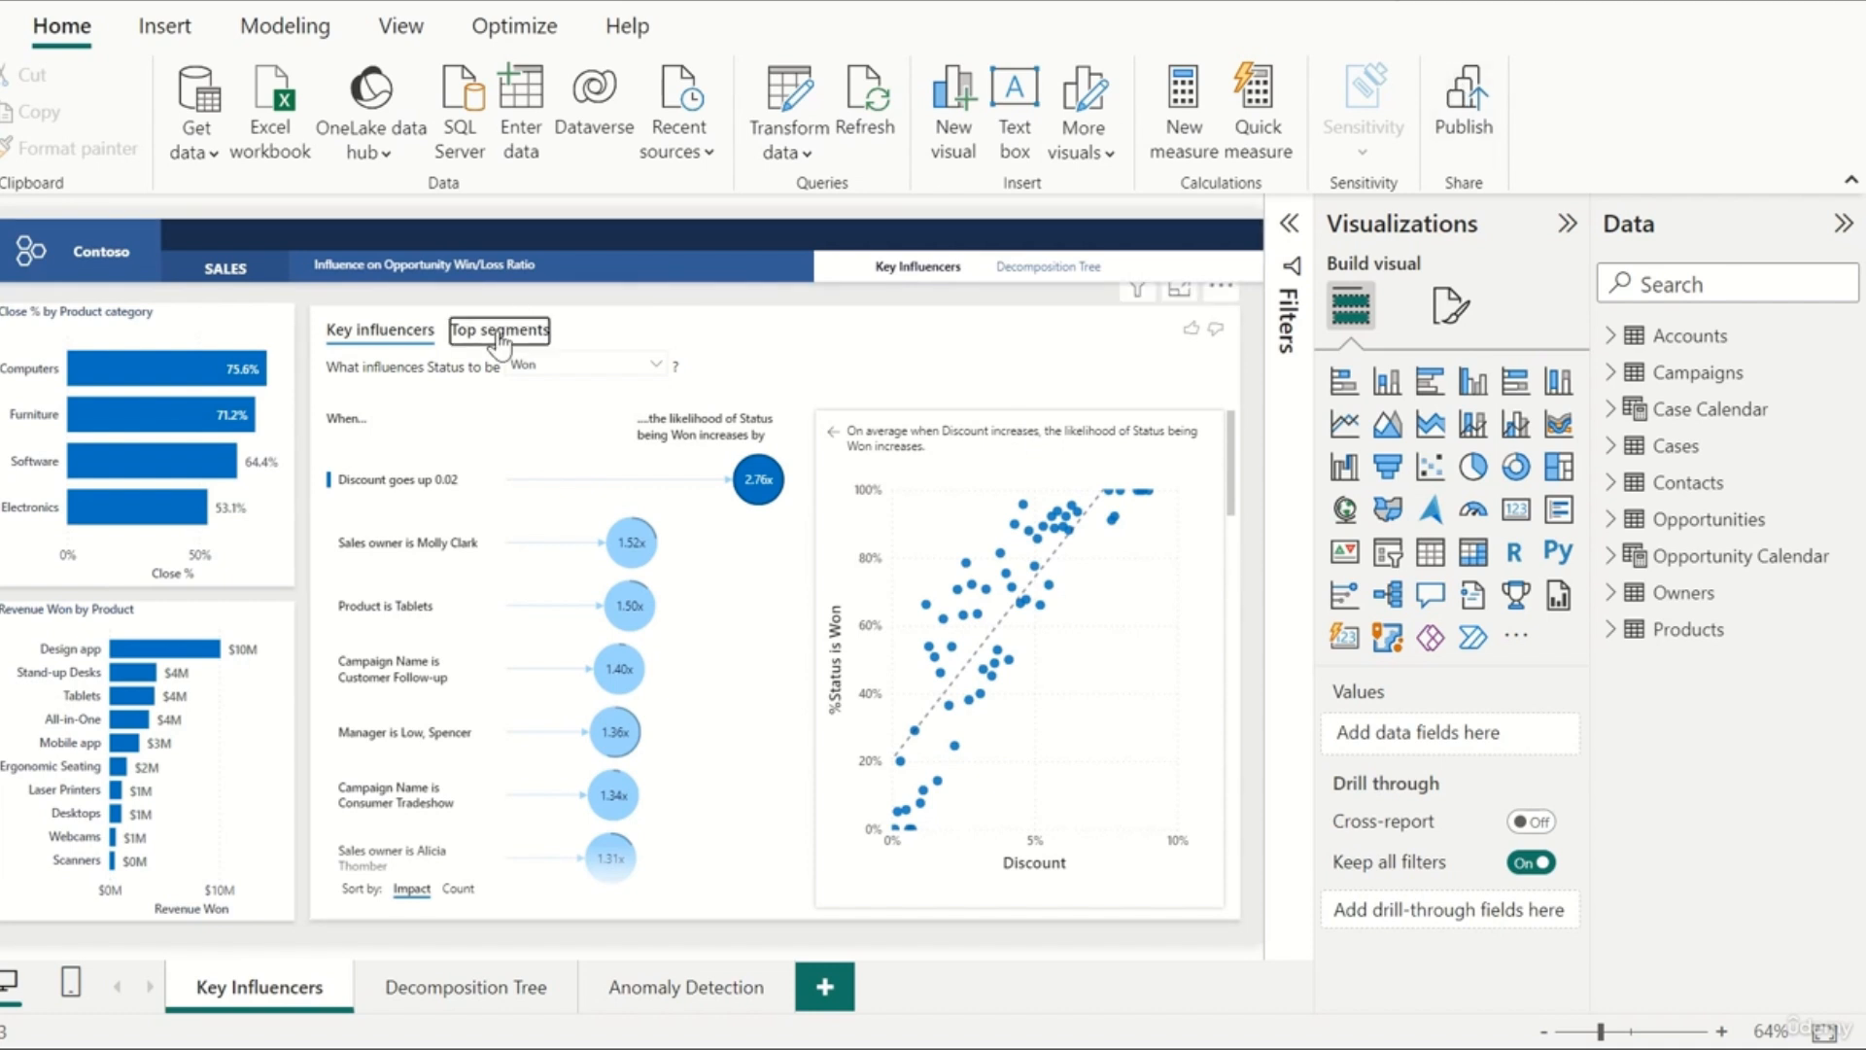
{"action": "left_click", "coordinate": [379, 331]}
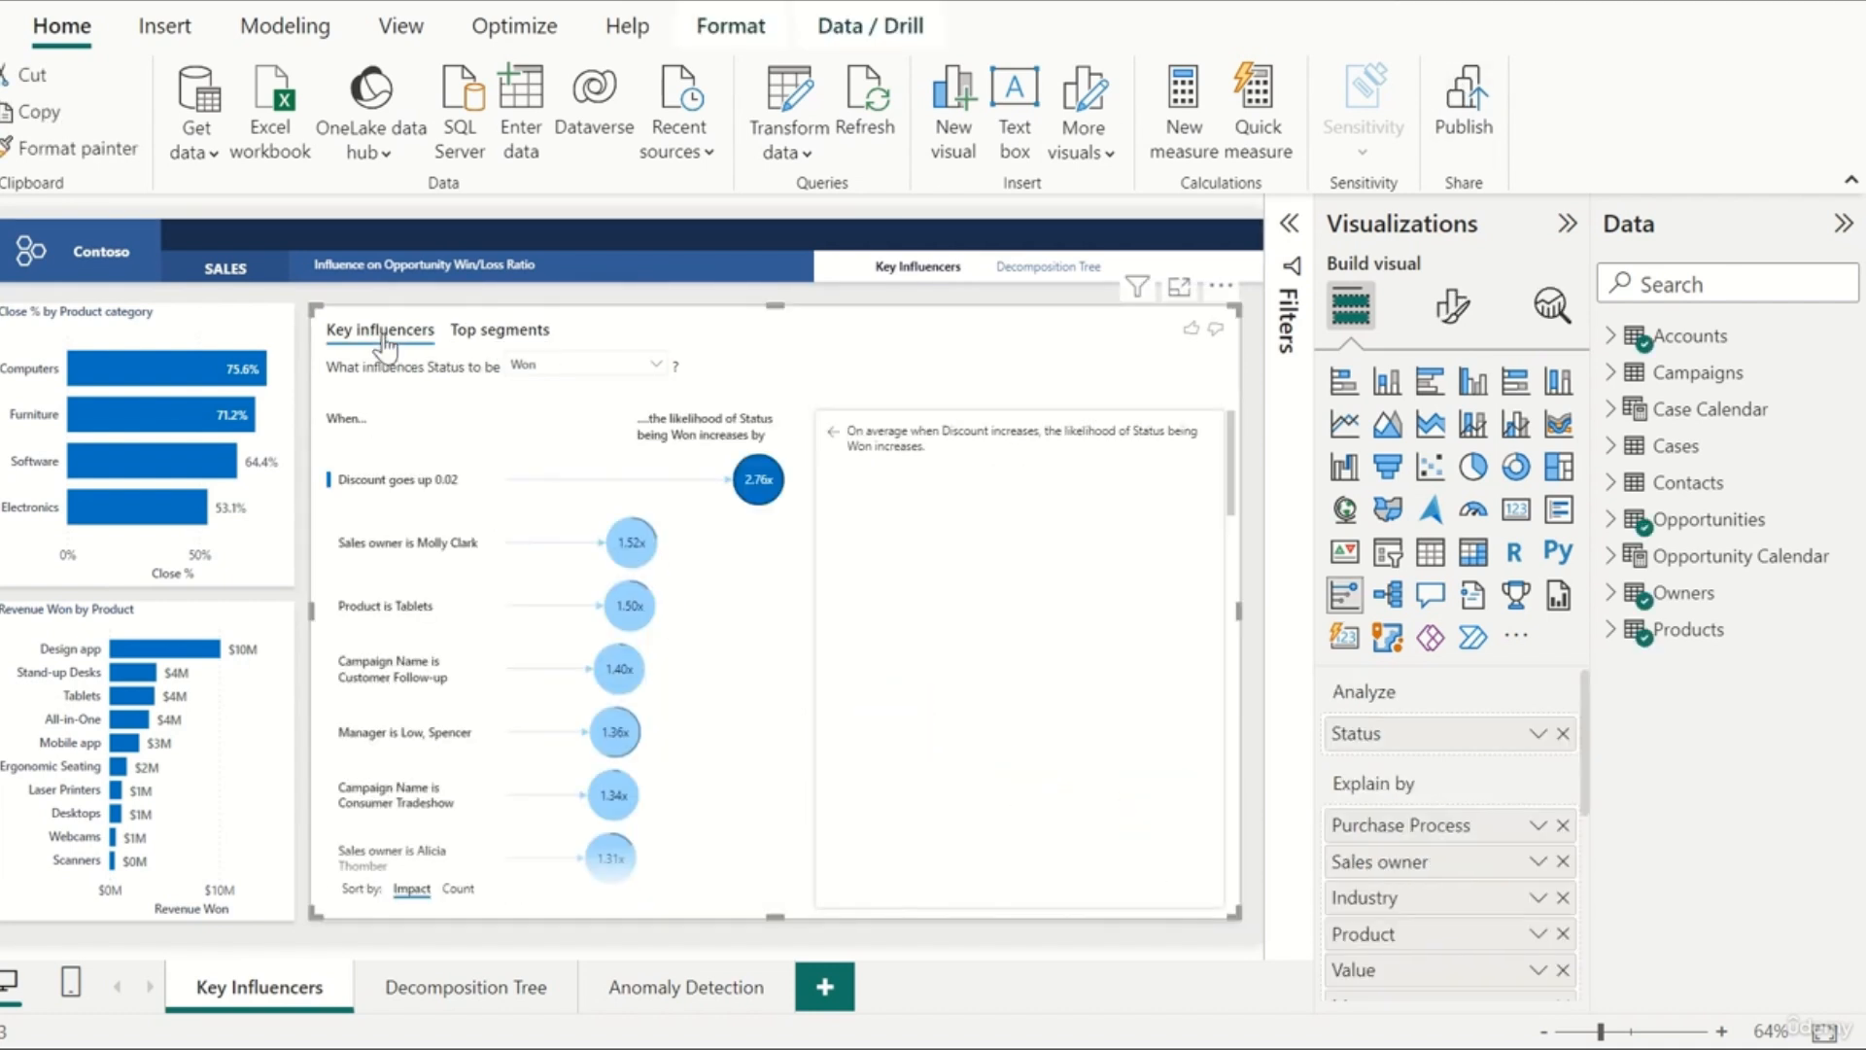
{"action": "left_click", "coordinate": [142, 314]}
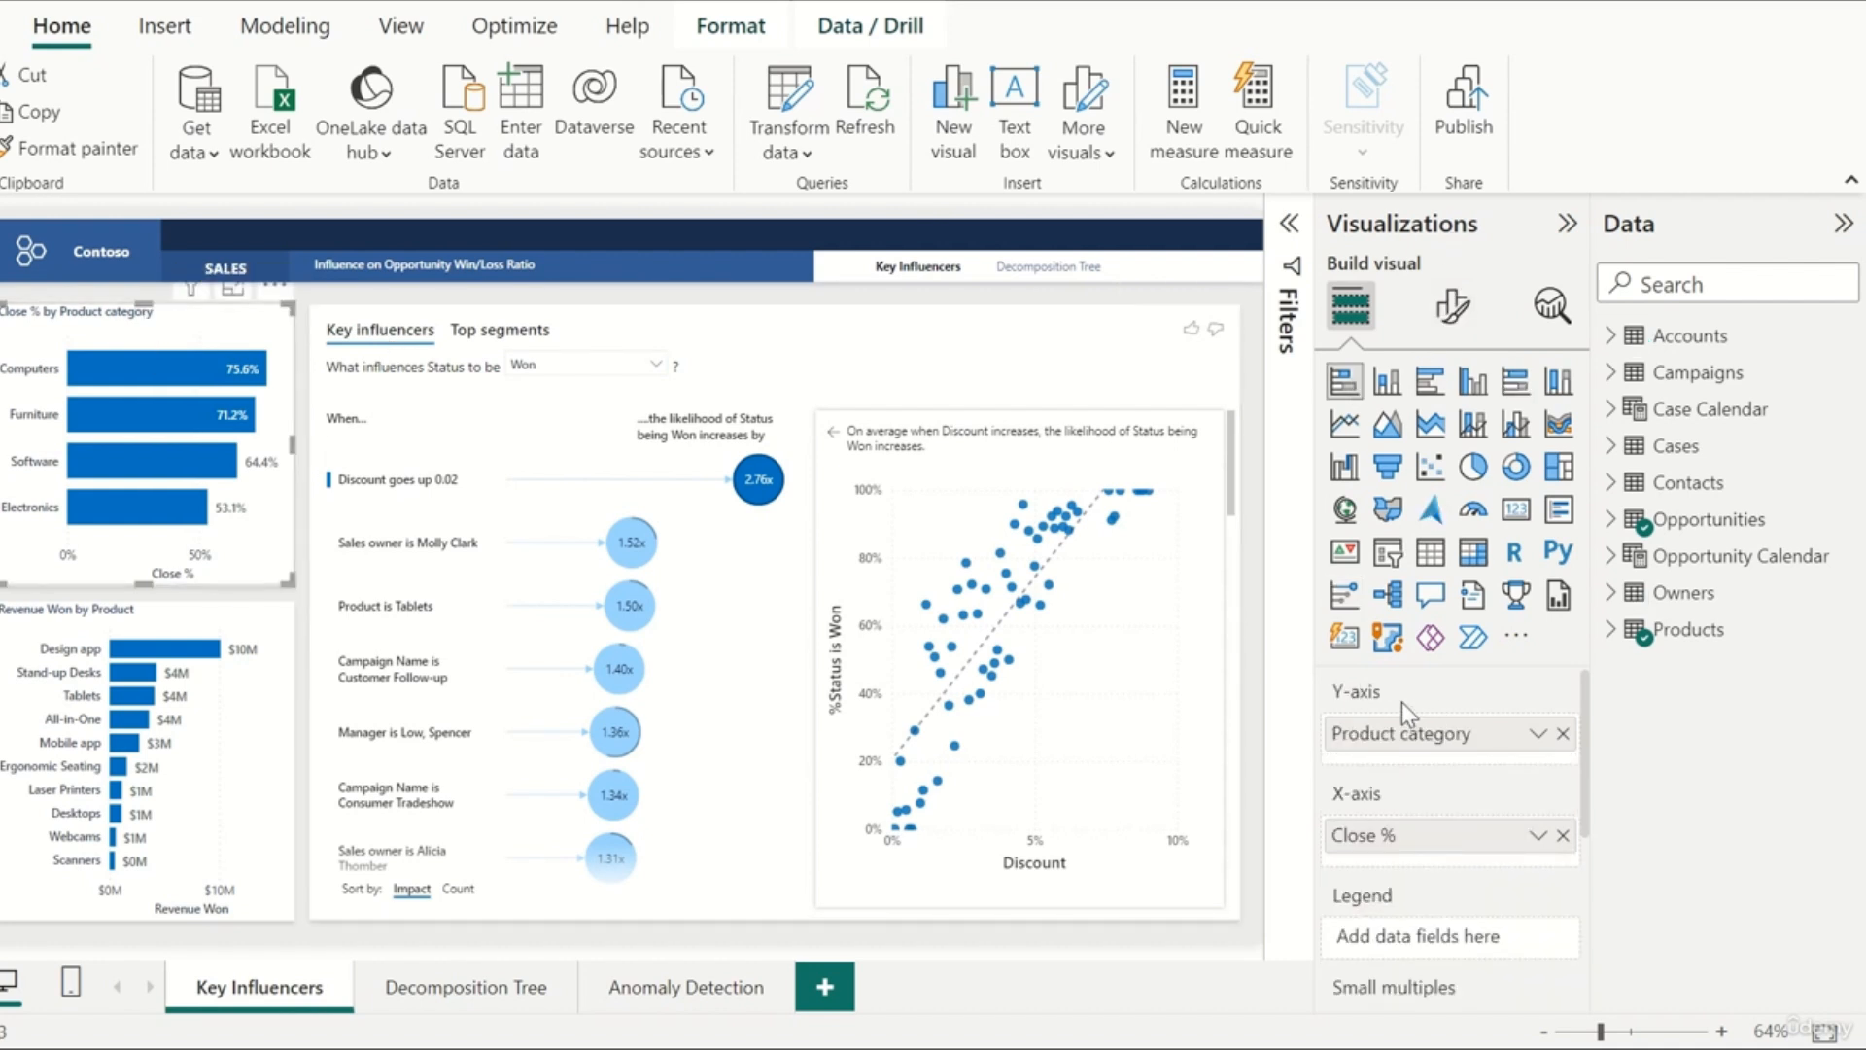
{"action": "scroll", "coordinate": [1396, 813], "scroll_direction": "down", "scroll_amount": 3}
{"action": "scroll", "coordinate": [1410, 778], "scroll_direction": "up", "scroll_amount": 3}
{"action": "left_click", "coordinate": [1452, 307]}
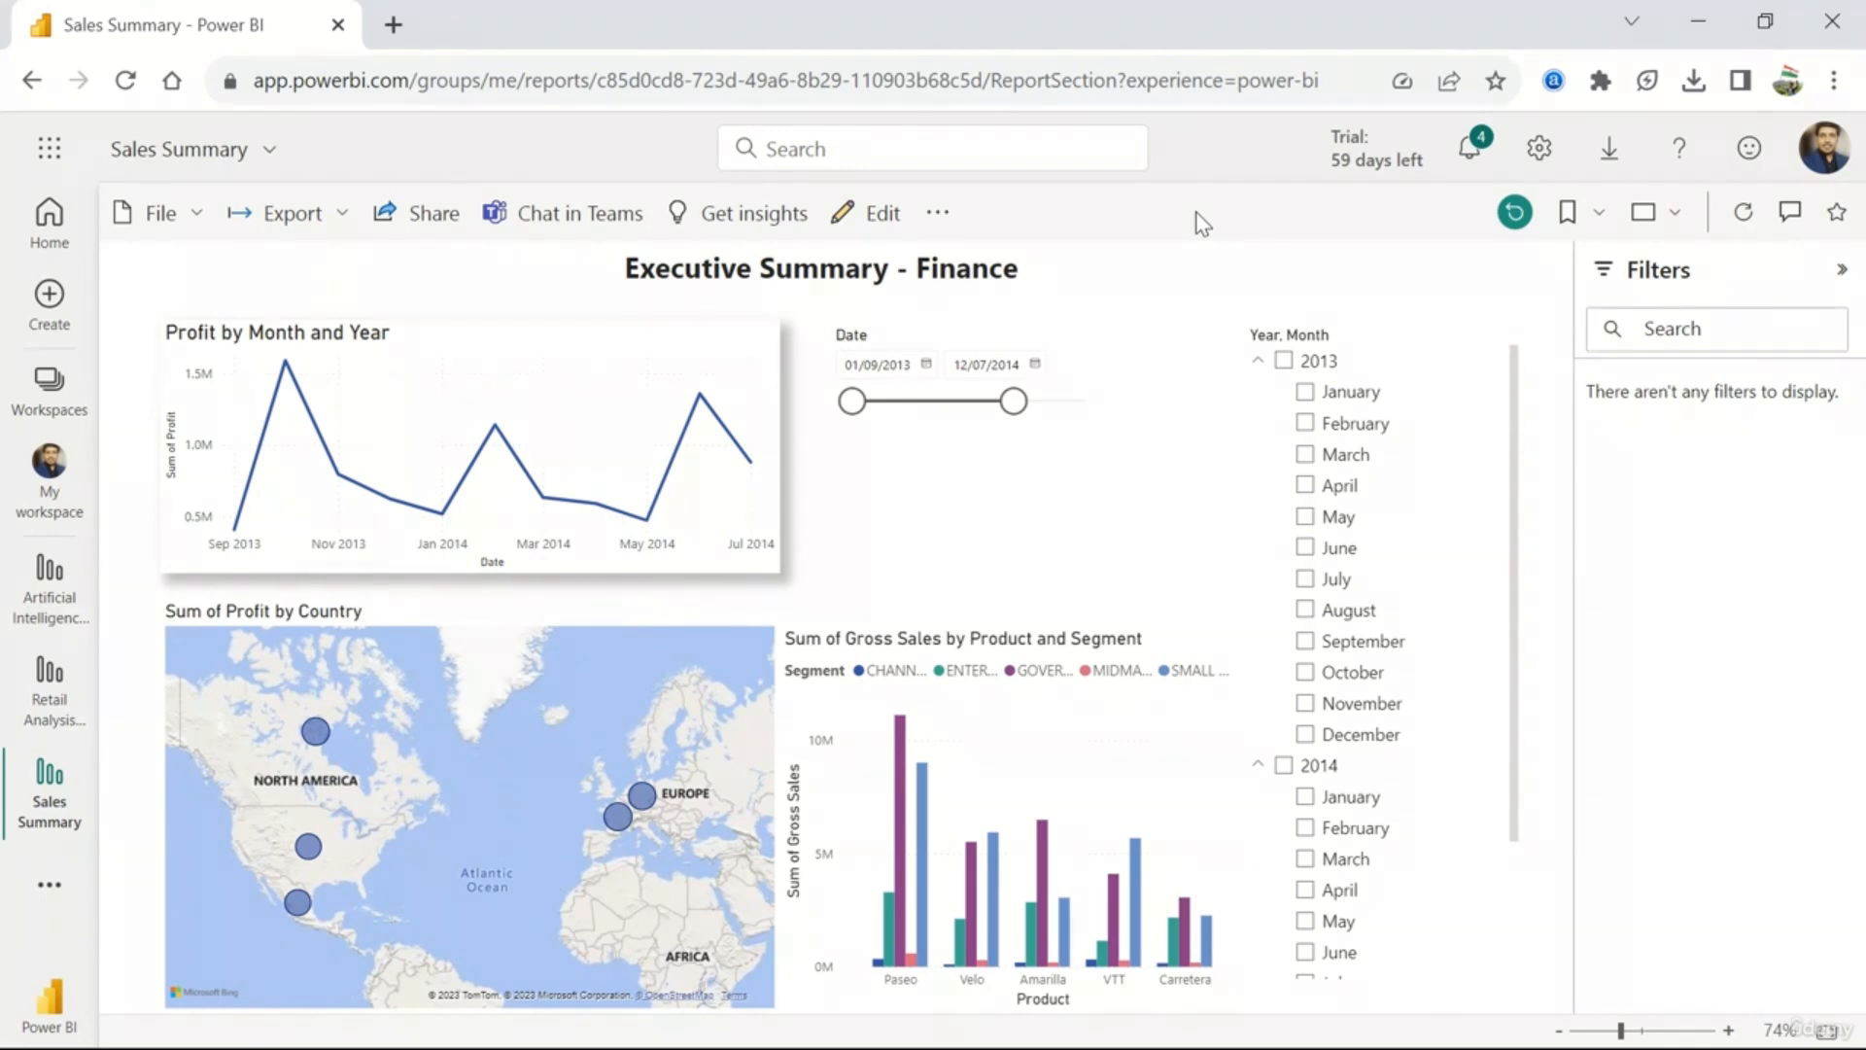
- Switch to the Sales Summary report in the browser, open the developer tools and view the Network and Console output
{"action": "key", "text": "ctrl+shift+i"}
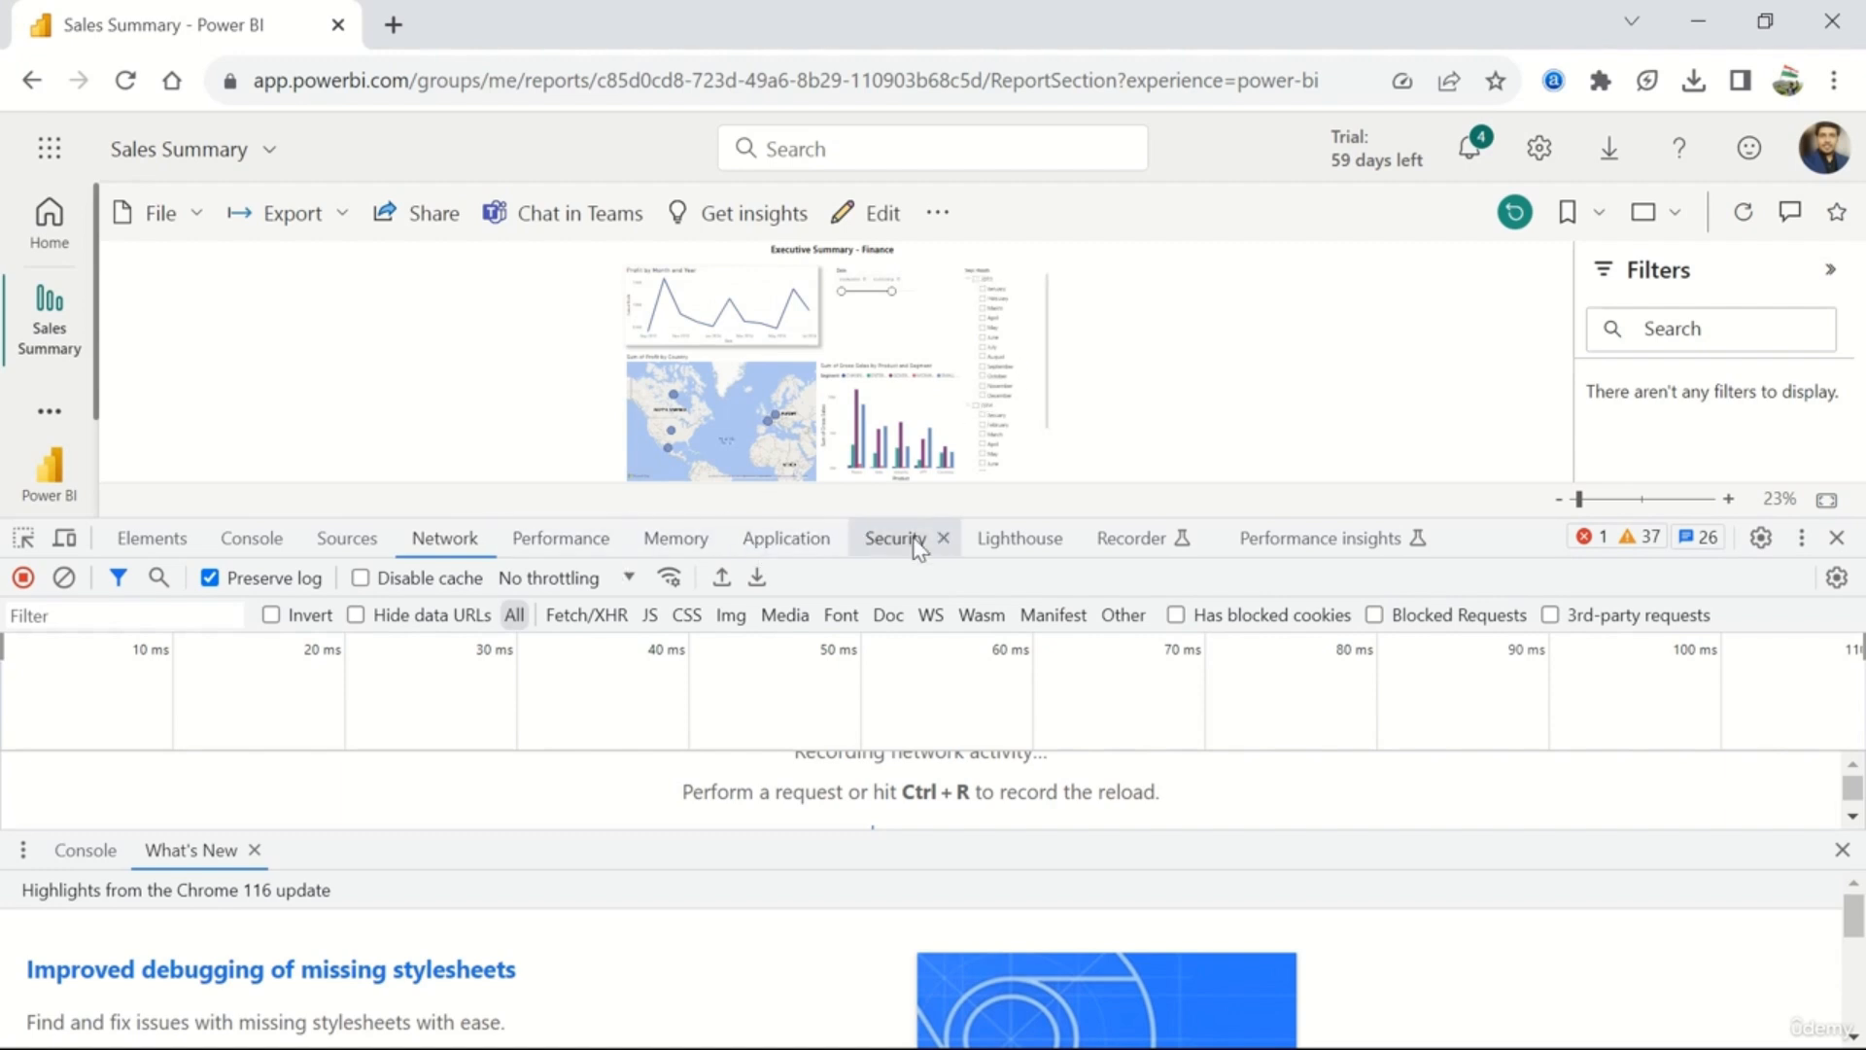
{"action": "left_click", "coordinate": [459, 544]}
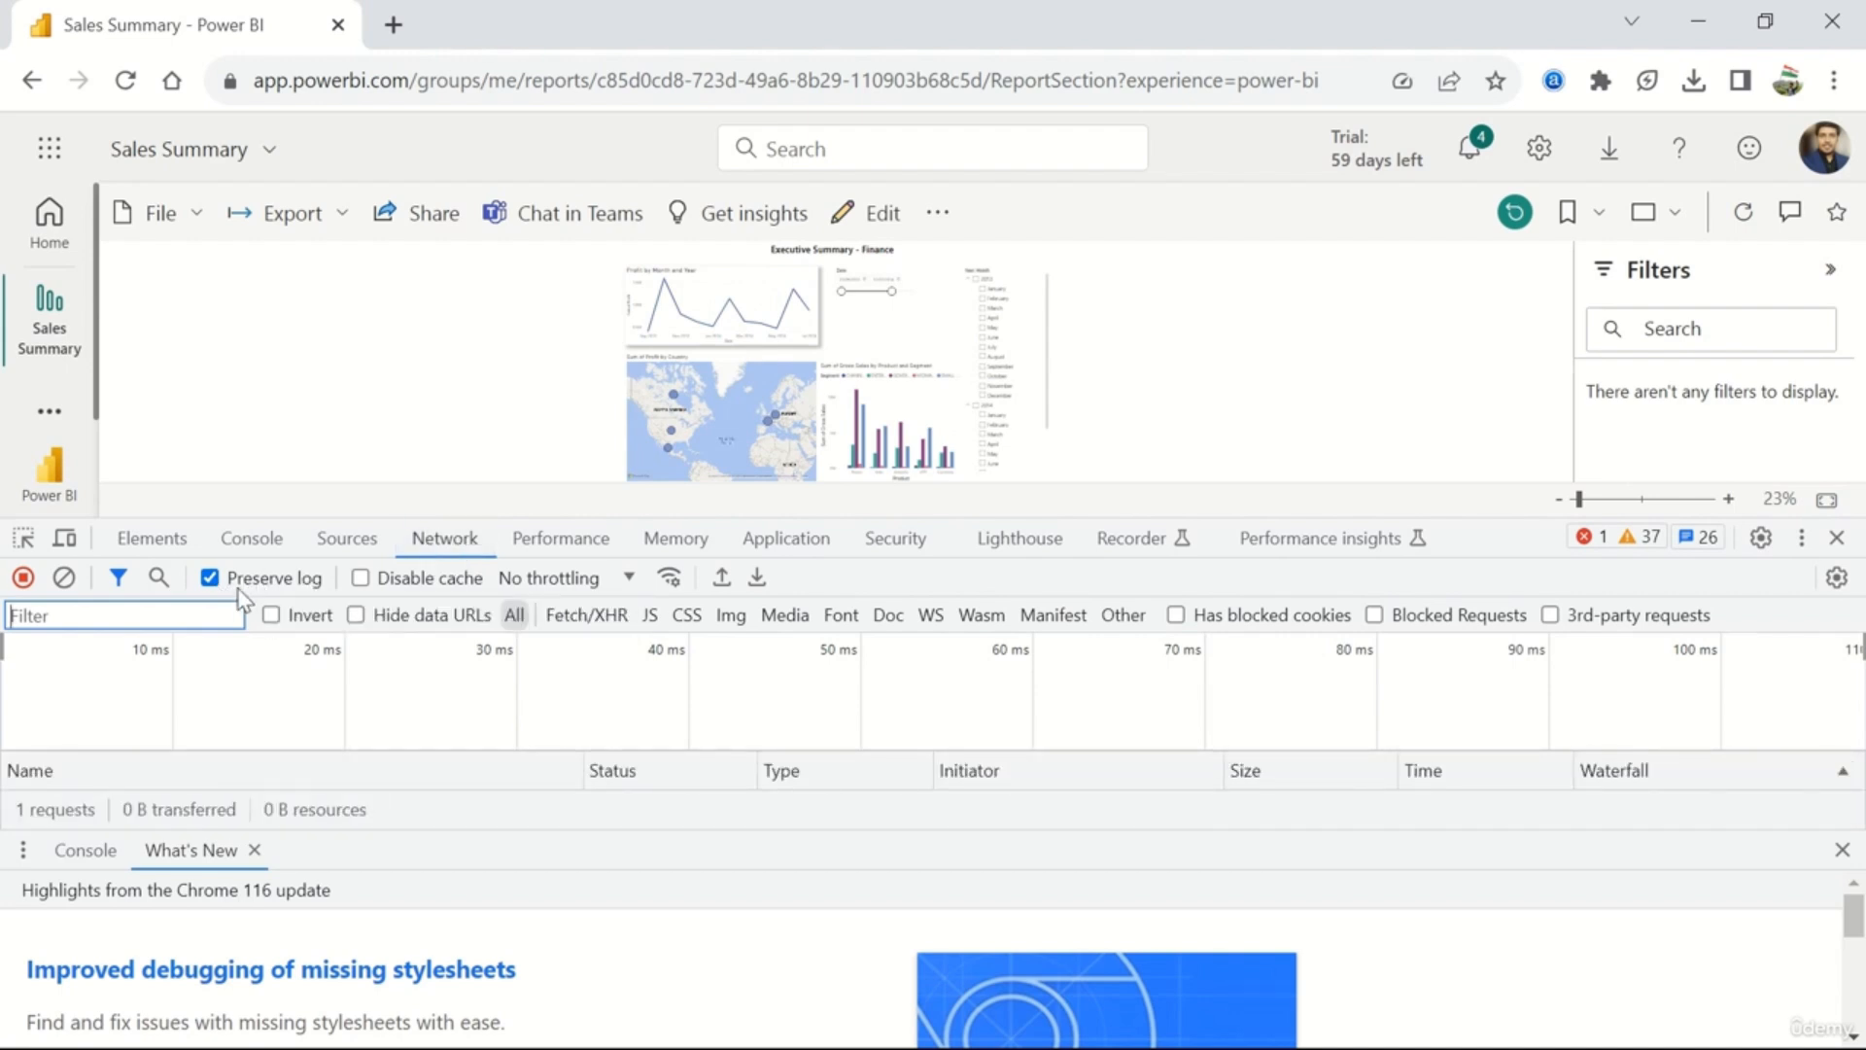
{"action": "left_click", "coordinate": [259, 545]}
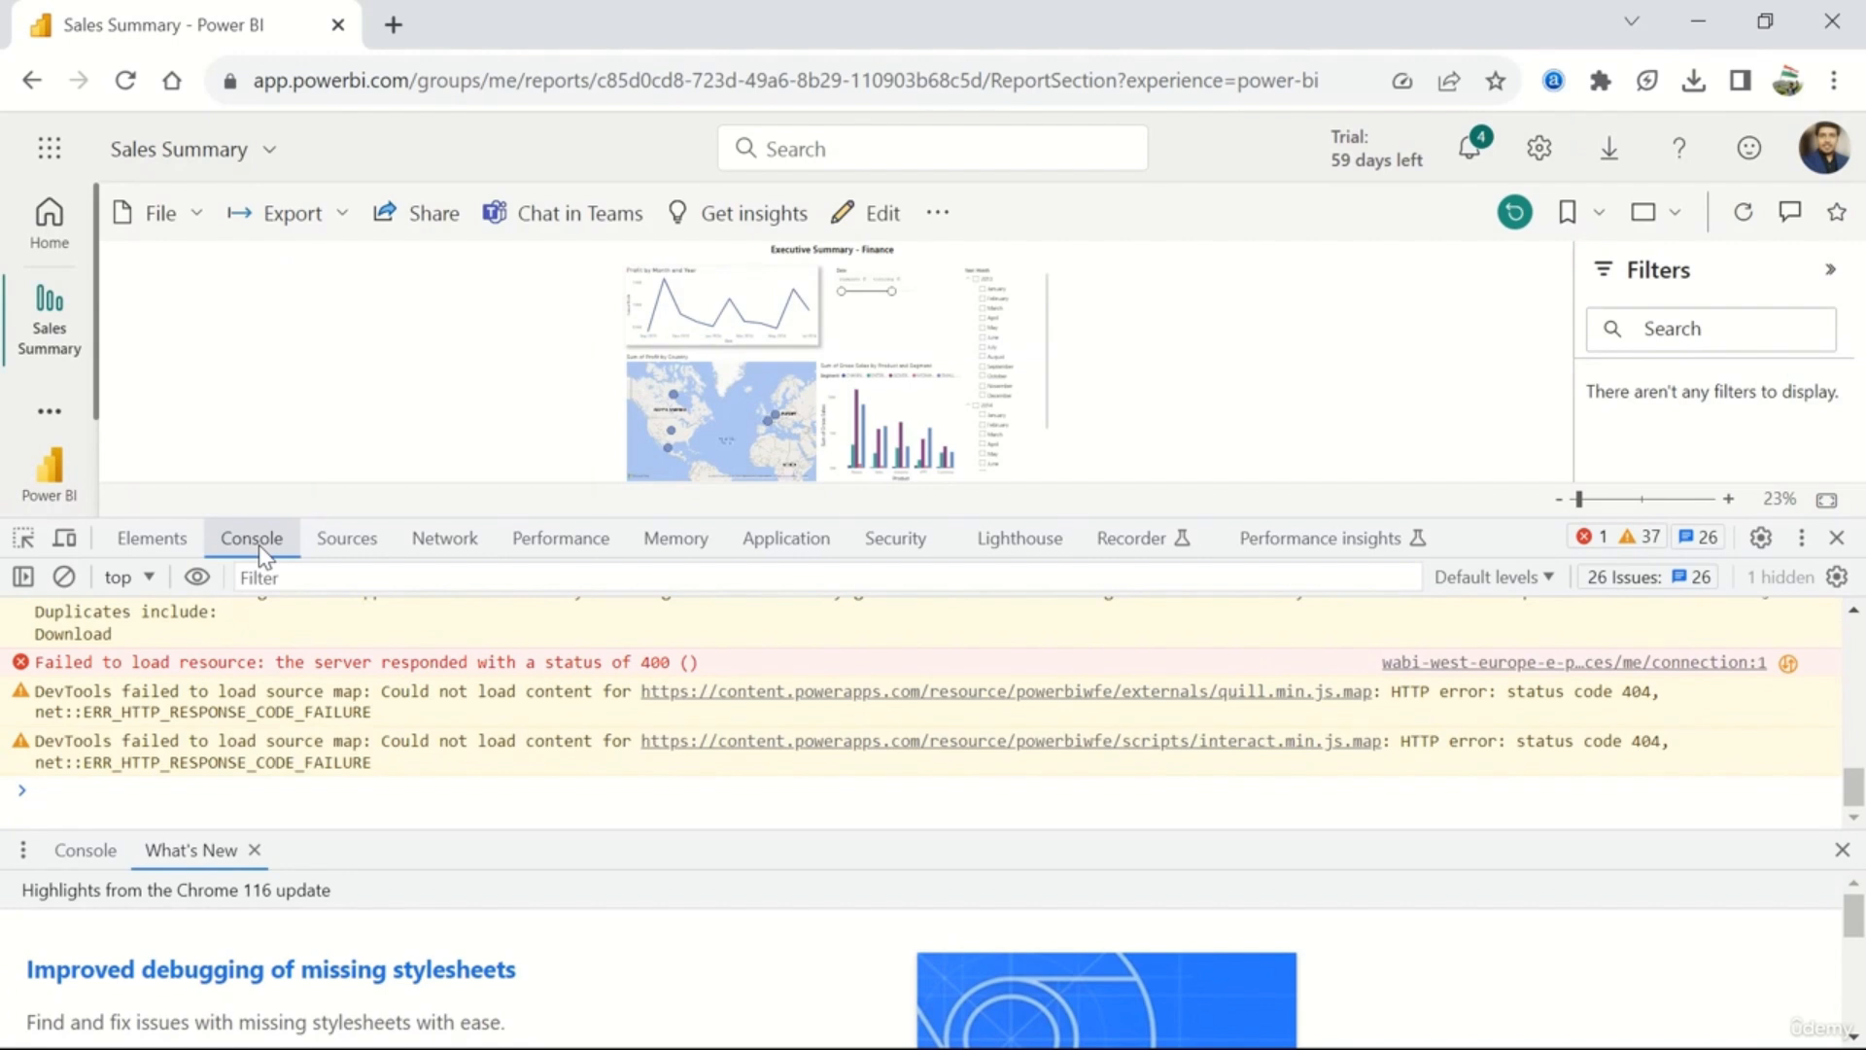
- Enable Preserve log in the Console settings and check that the option is applied
{"action": "left_click", "coordinate": [1838, 578]}
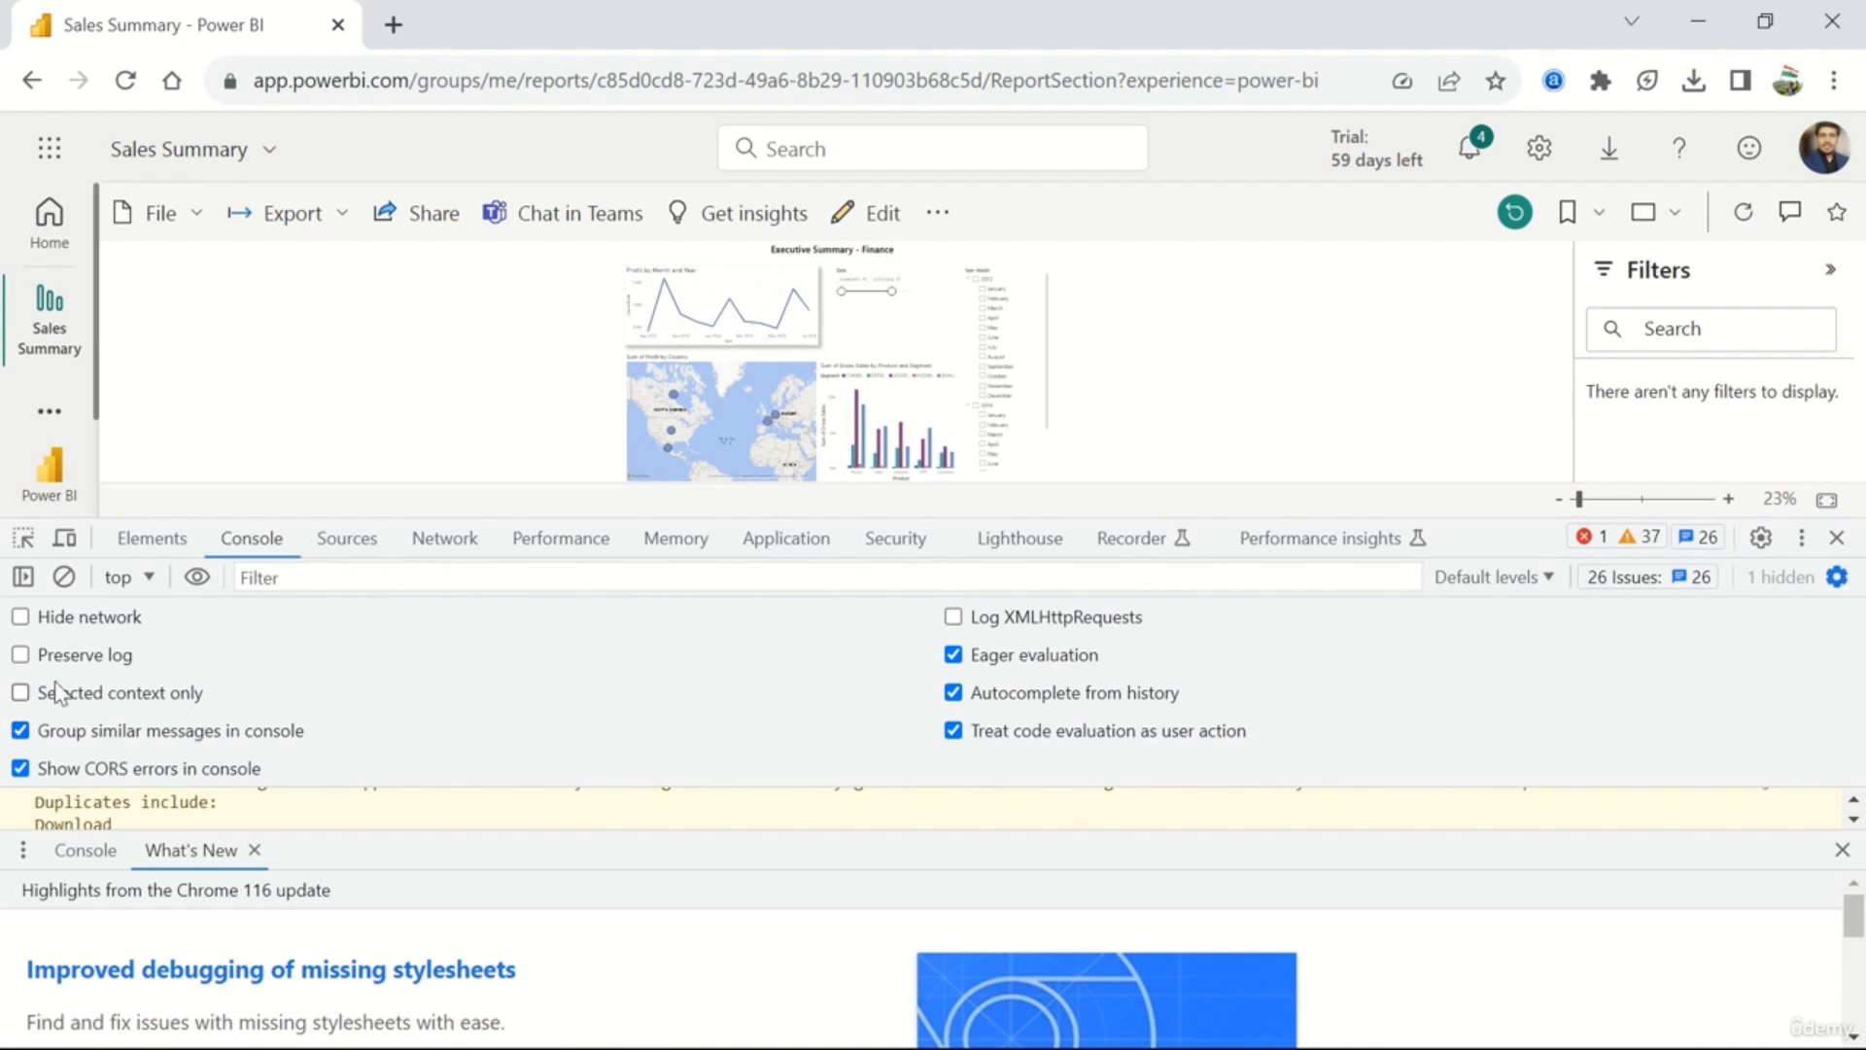
{"action": "left_click", "coordinate": [22, 658]}
{"action": "left_click", "coordinate": [1837, 579]}
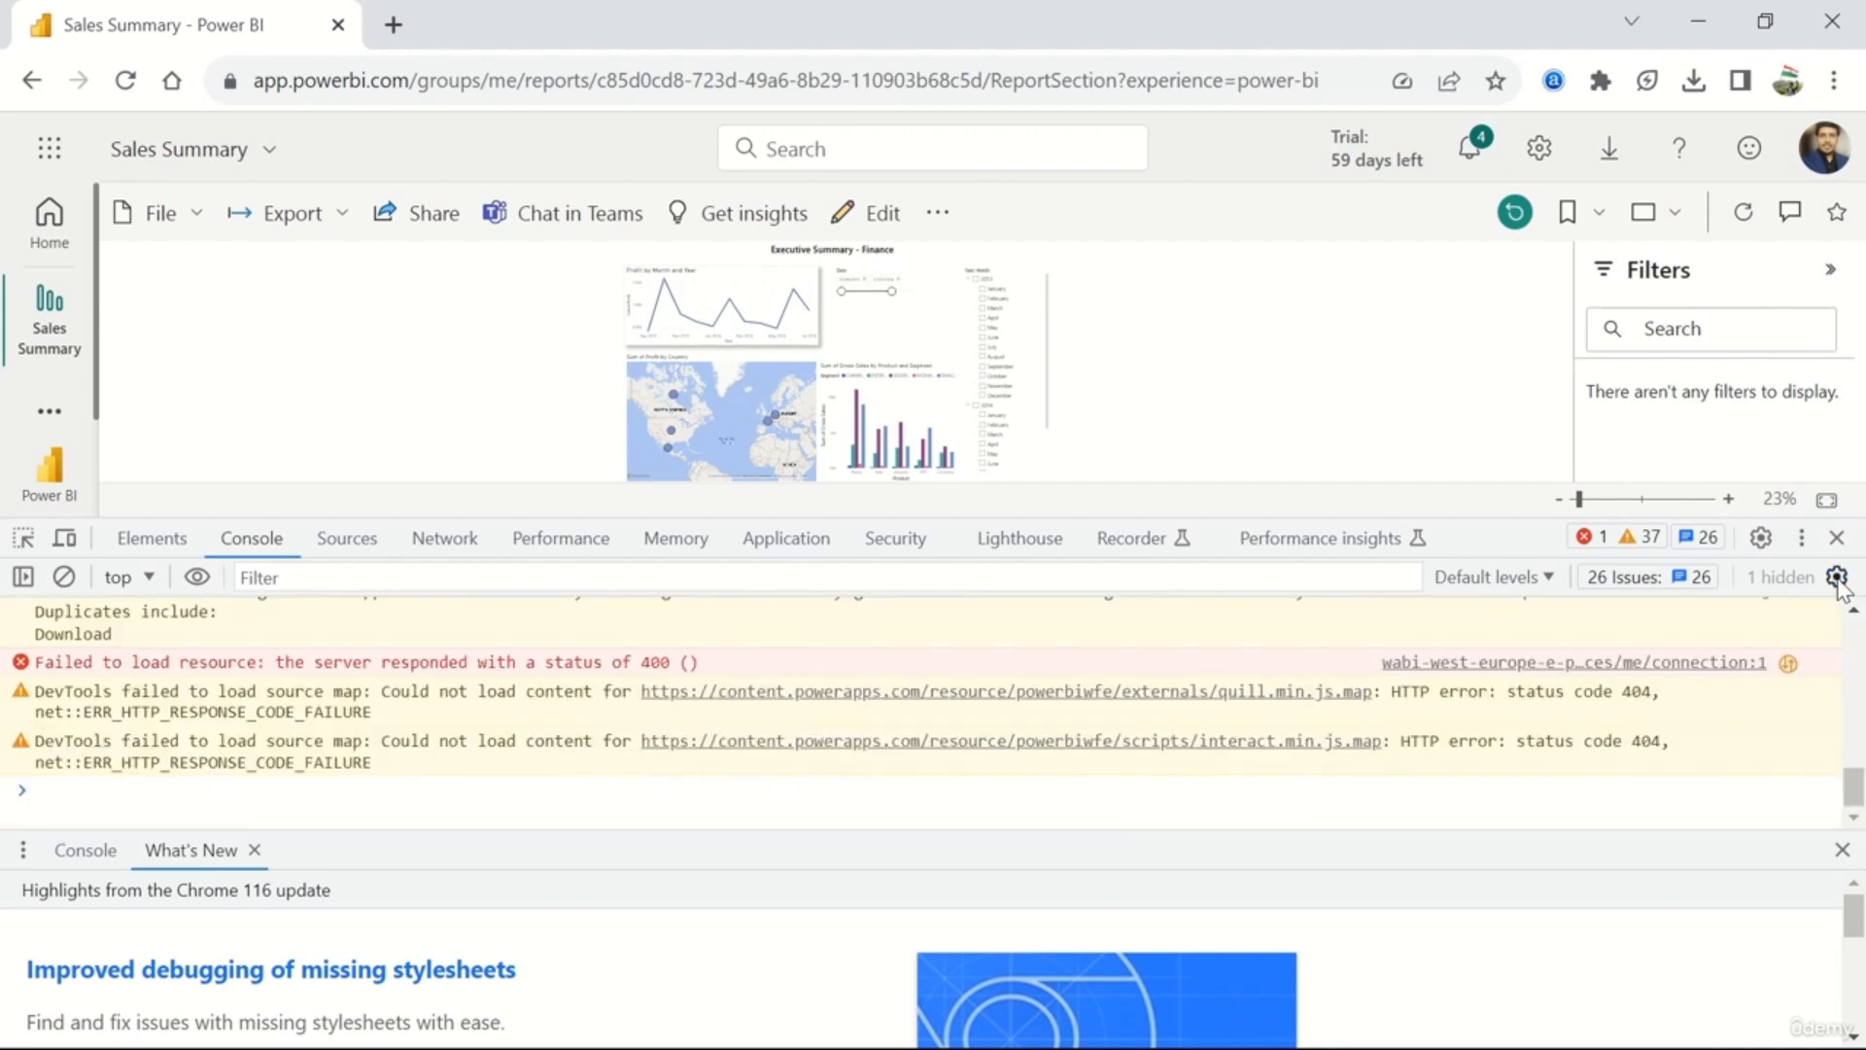
{"action": "left_click", "coordinate": [1837, 578]}
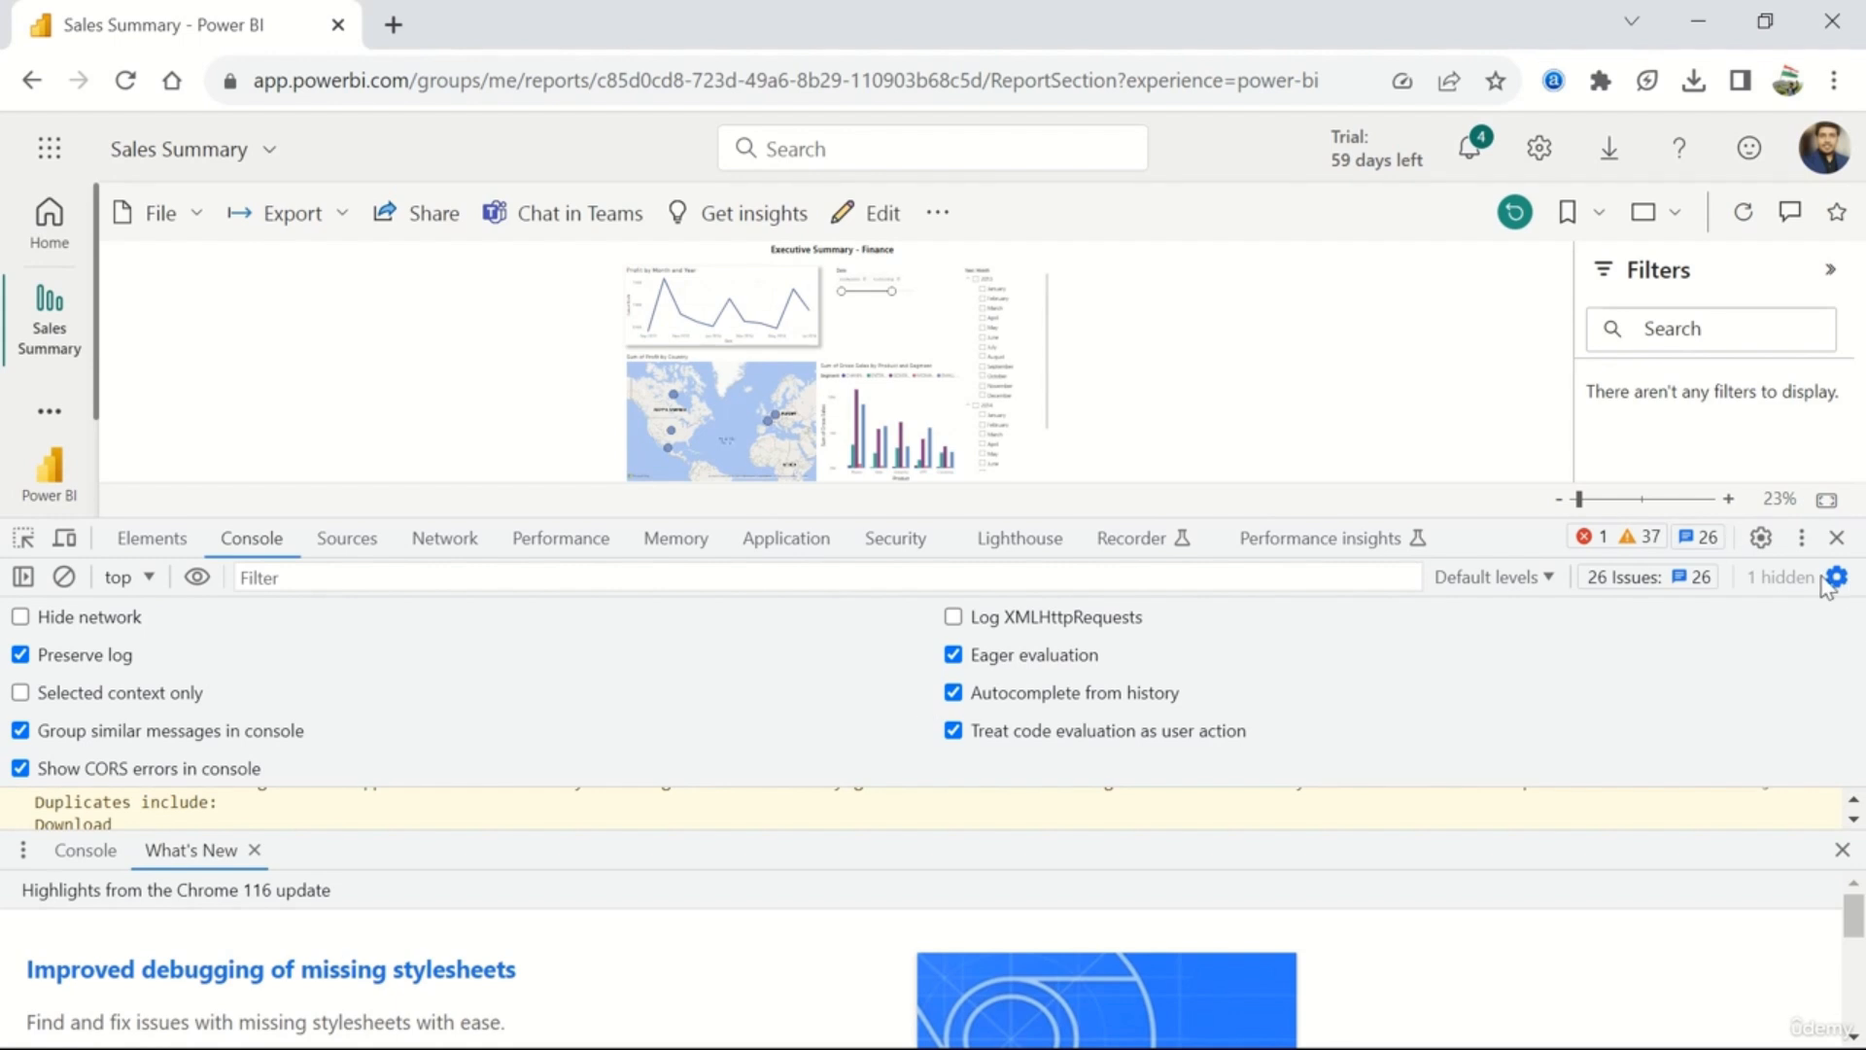
{"action": "left_click", "coordinate": [1836, 578]}
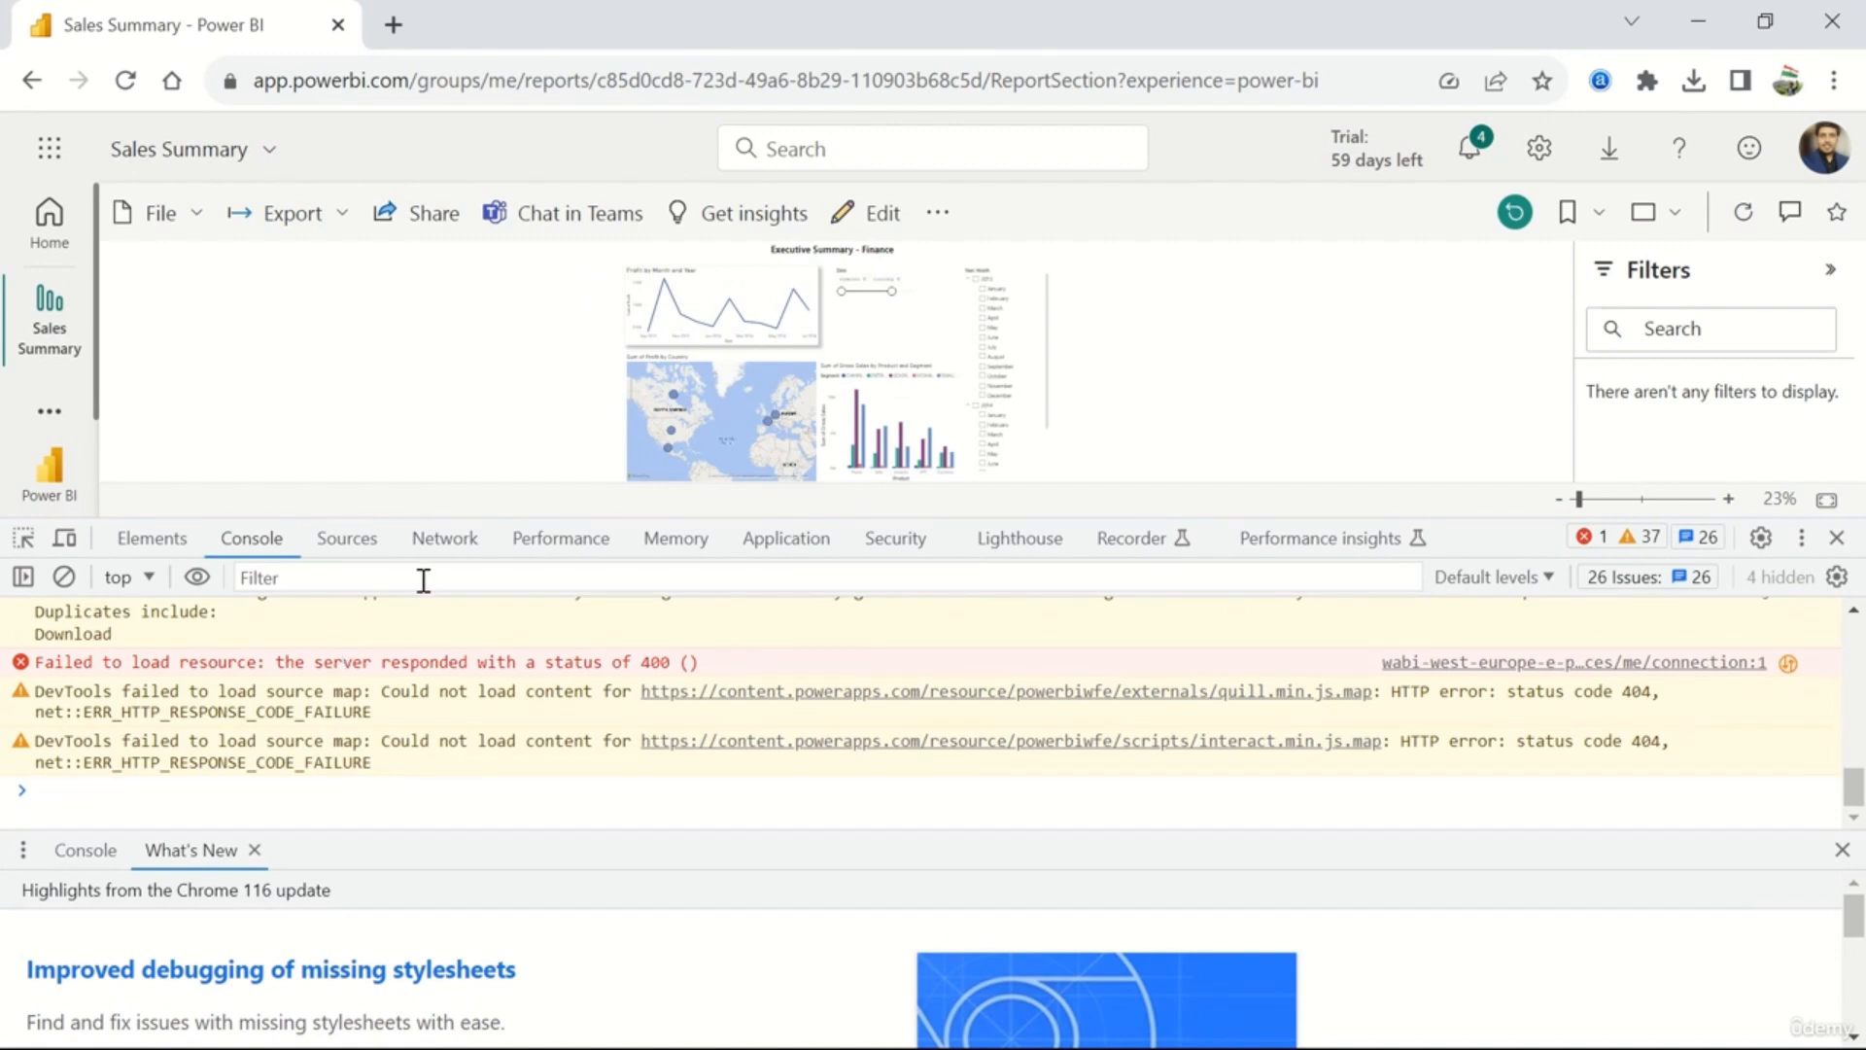
- Stop the network recording, clear the network log and reload the Sales Summary report page
{"action": "left_click", "coordinate": [447, 540]}
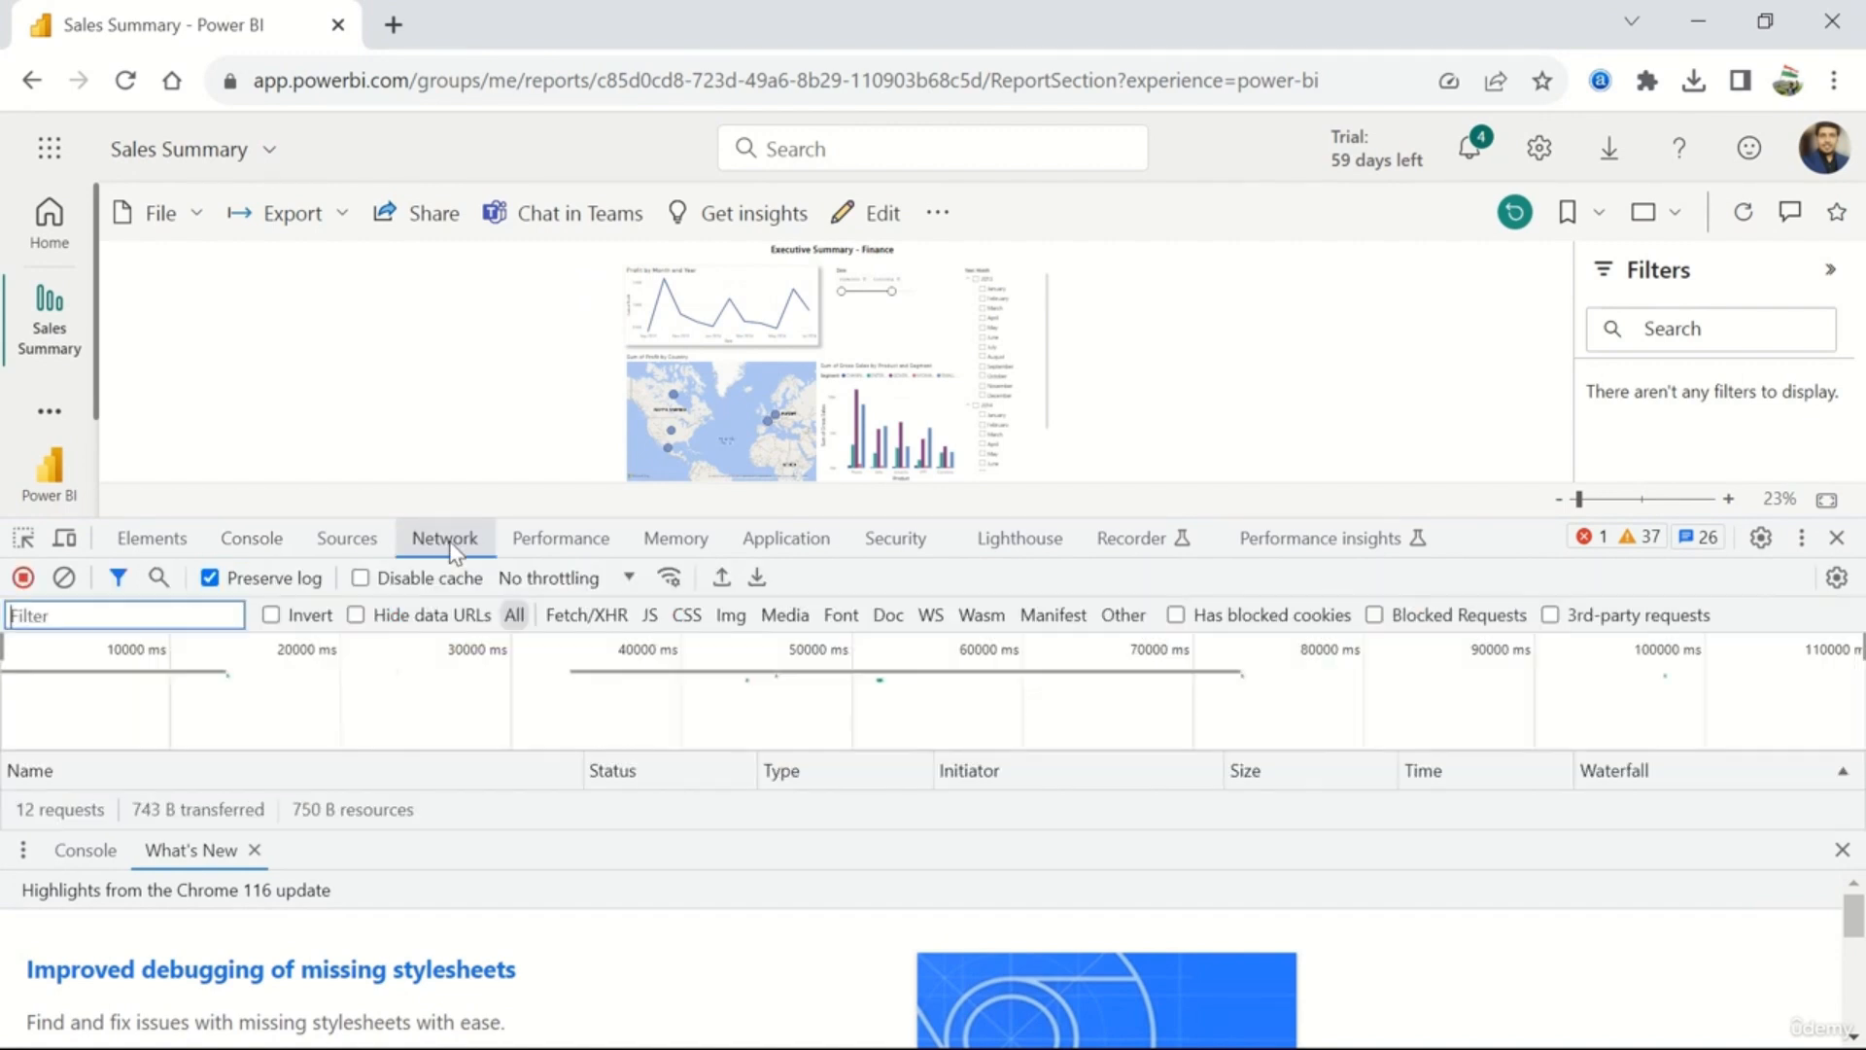
{"action": "left_click", "coordinate": [23, 579]}
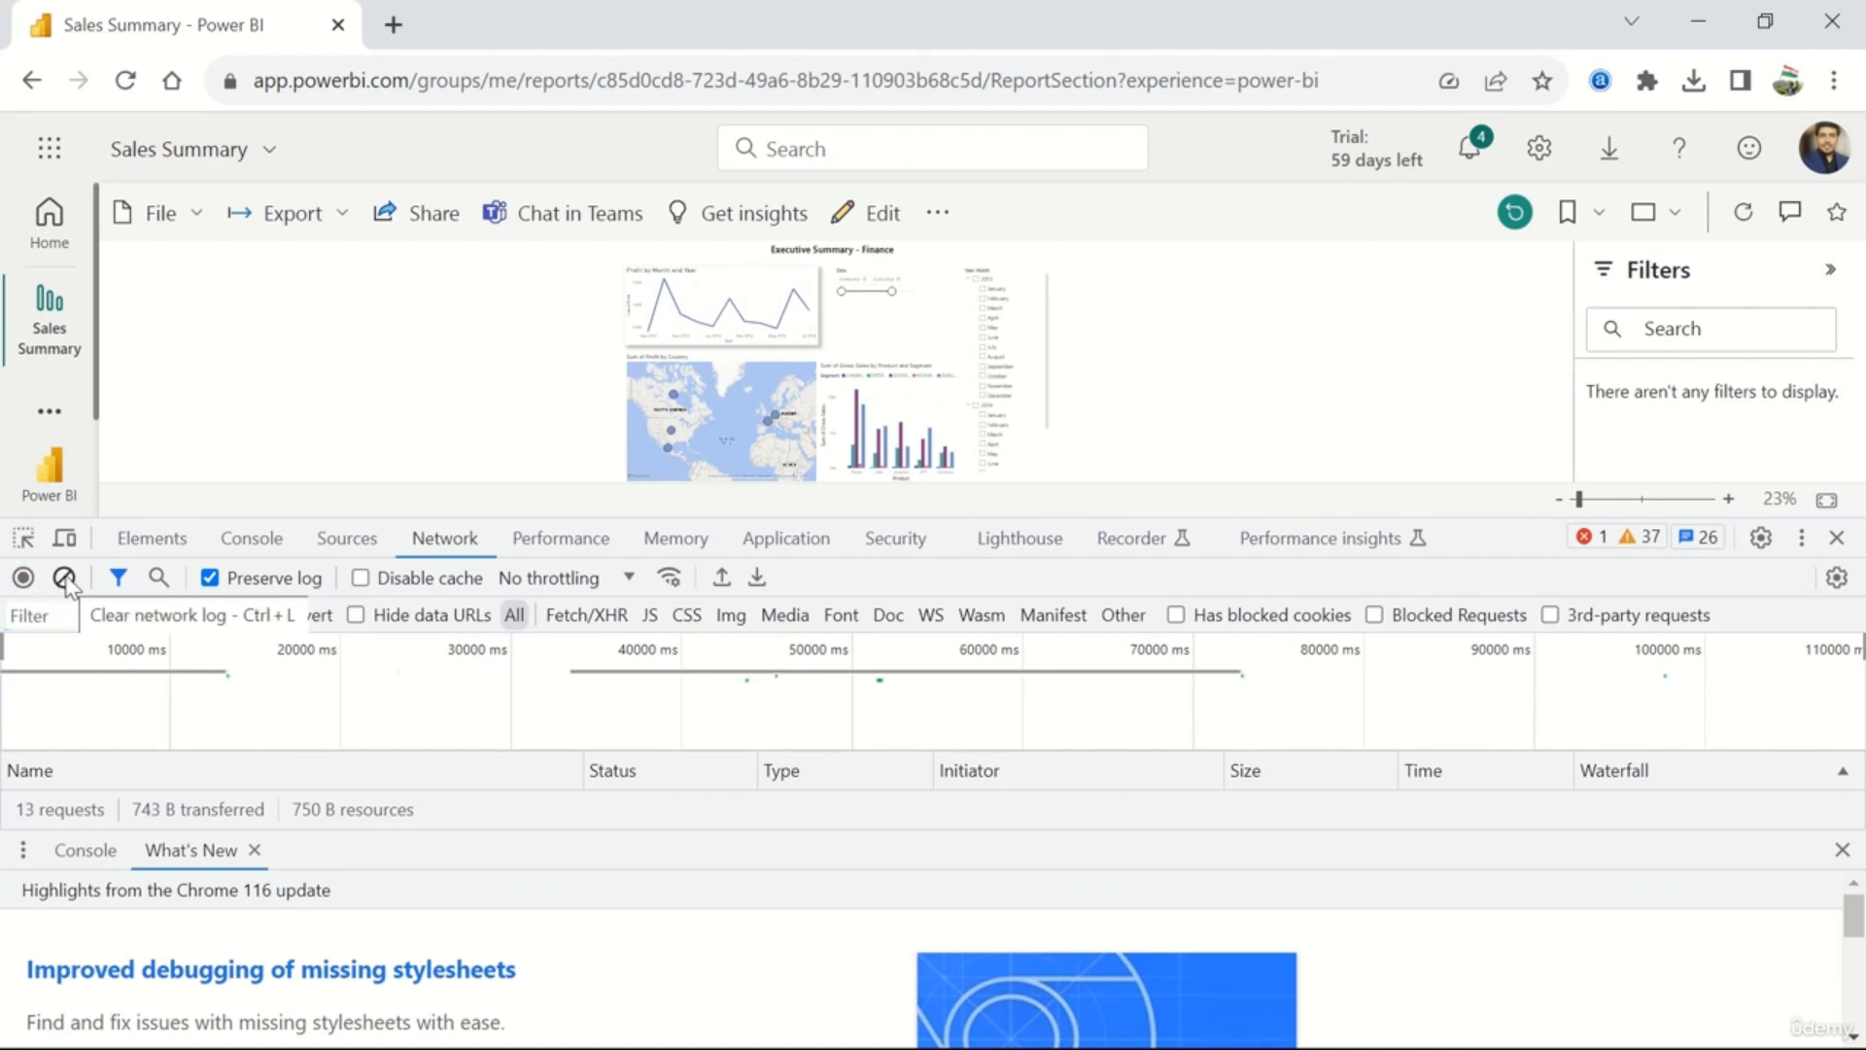
{"action": "left_click", "coordinate": [65, 579]}
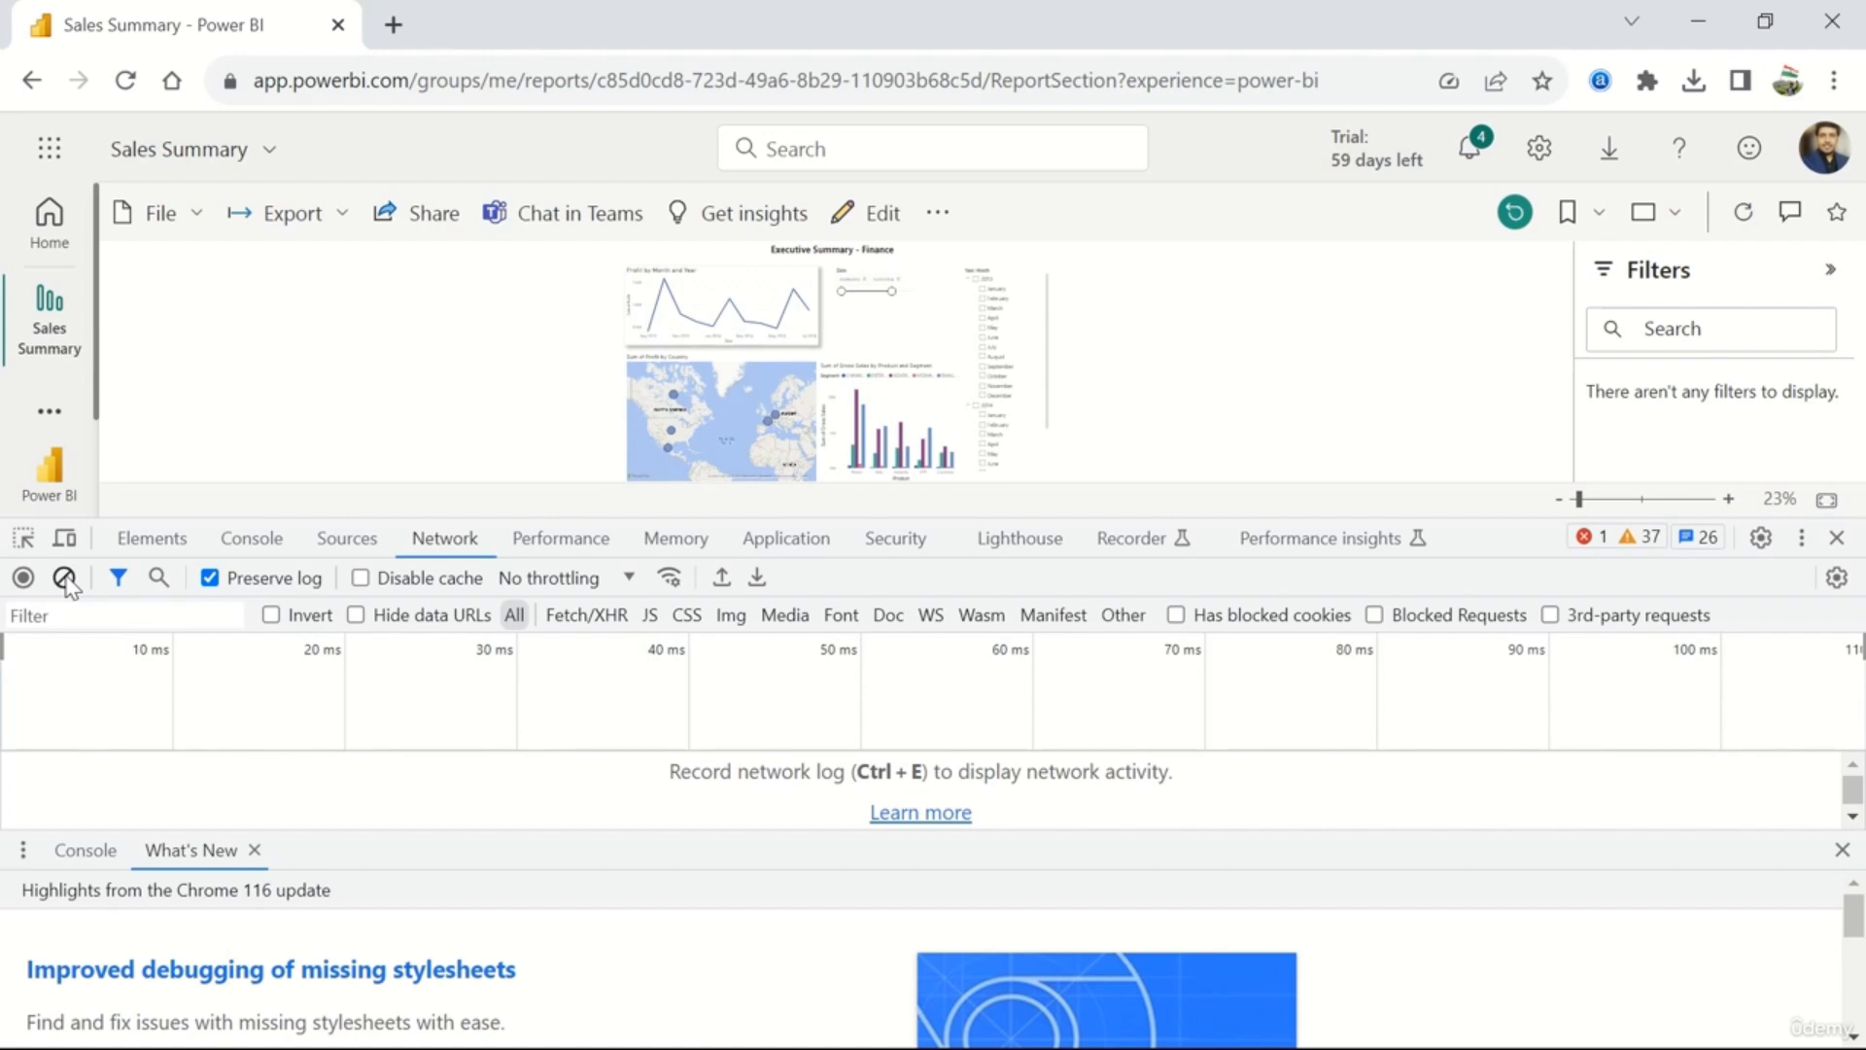
{"action": "left_click", "coordinate": [125, 80]}
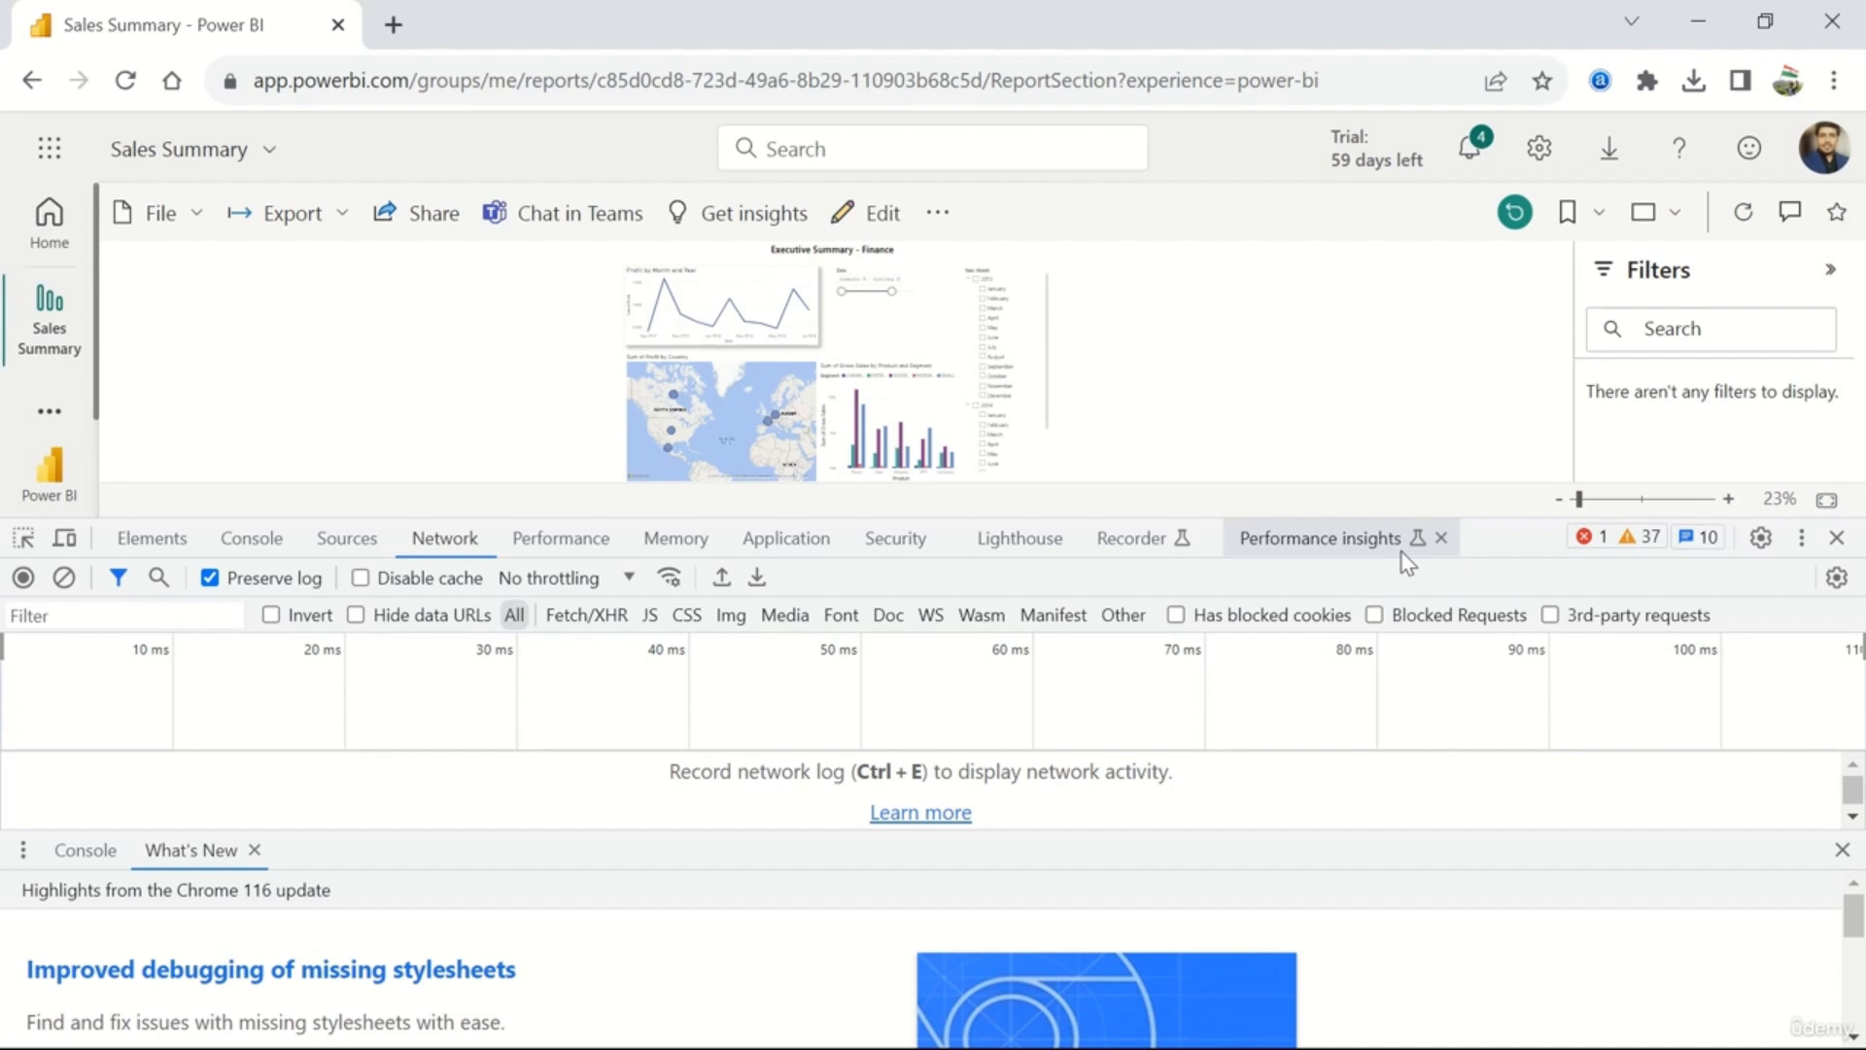
- Dock the developer tools to the right of the report
{"action": "left_click", "coordinate": [1803, 540]}
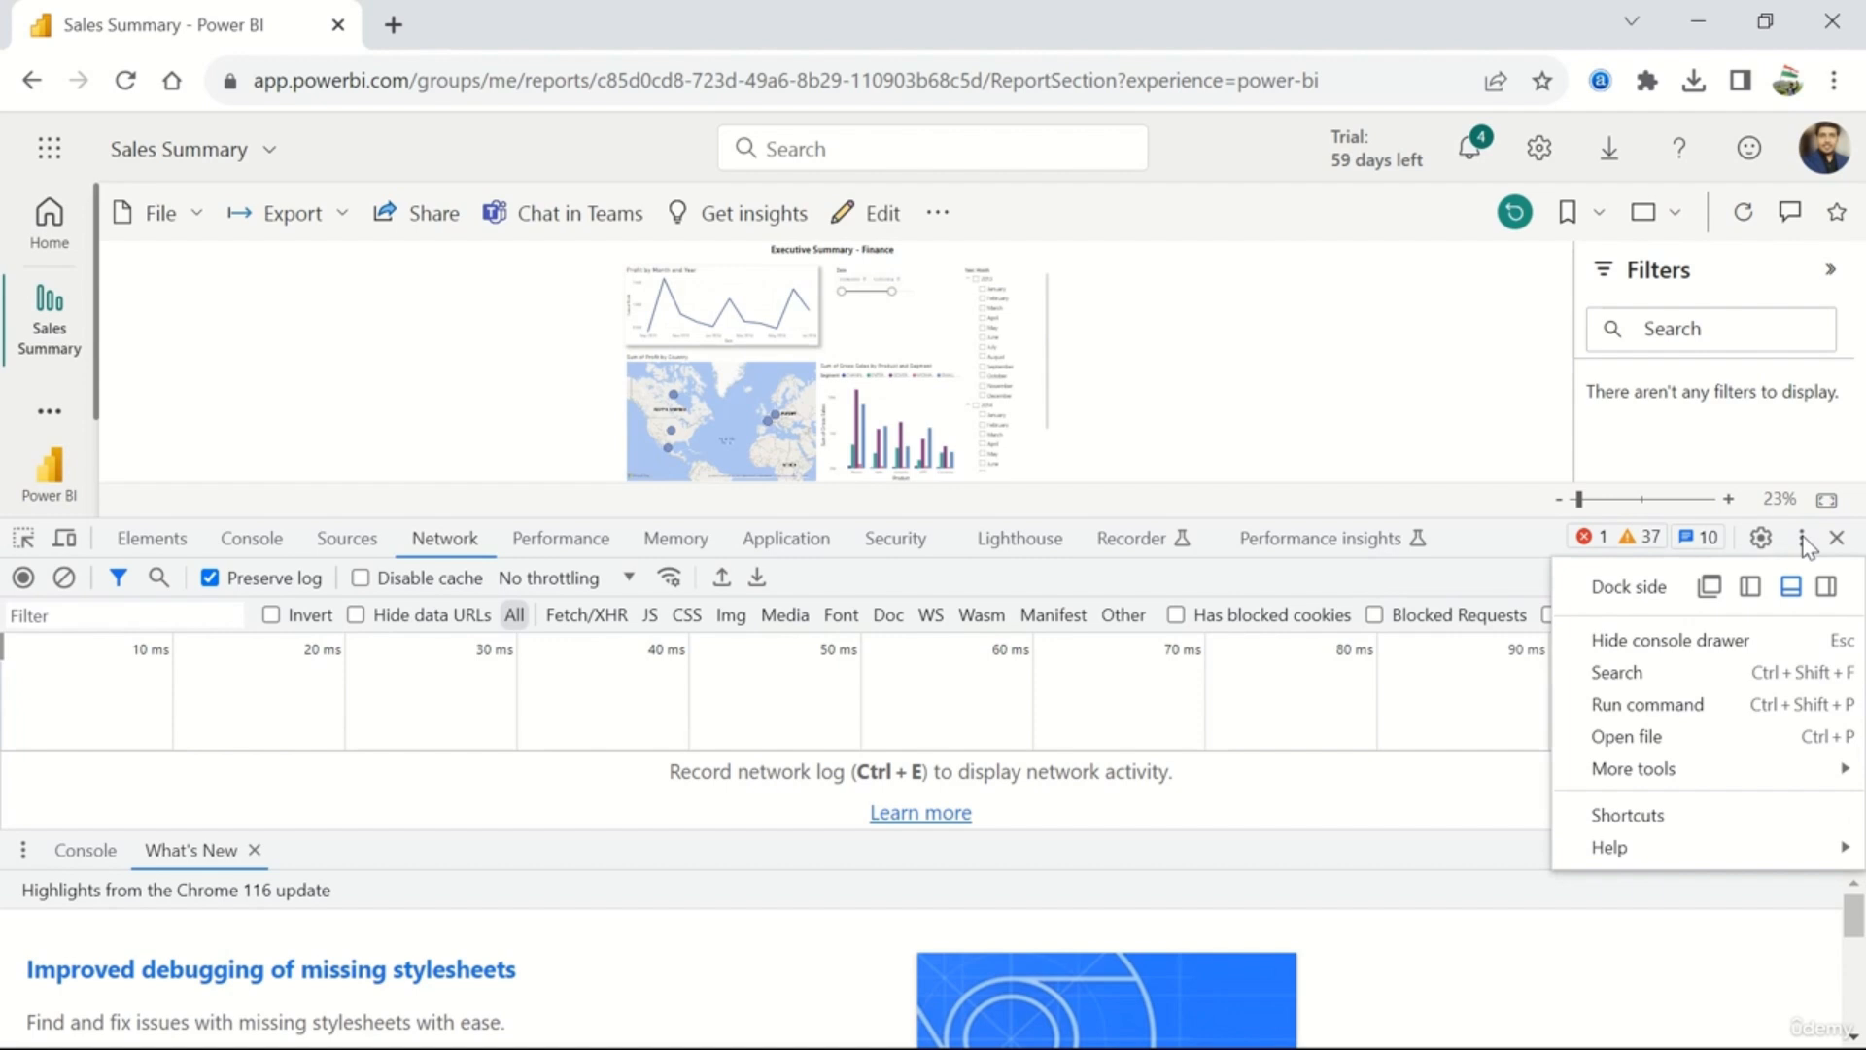
{"action": "left_click", "coordinate": [1825, 595]}
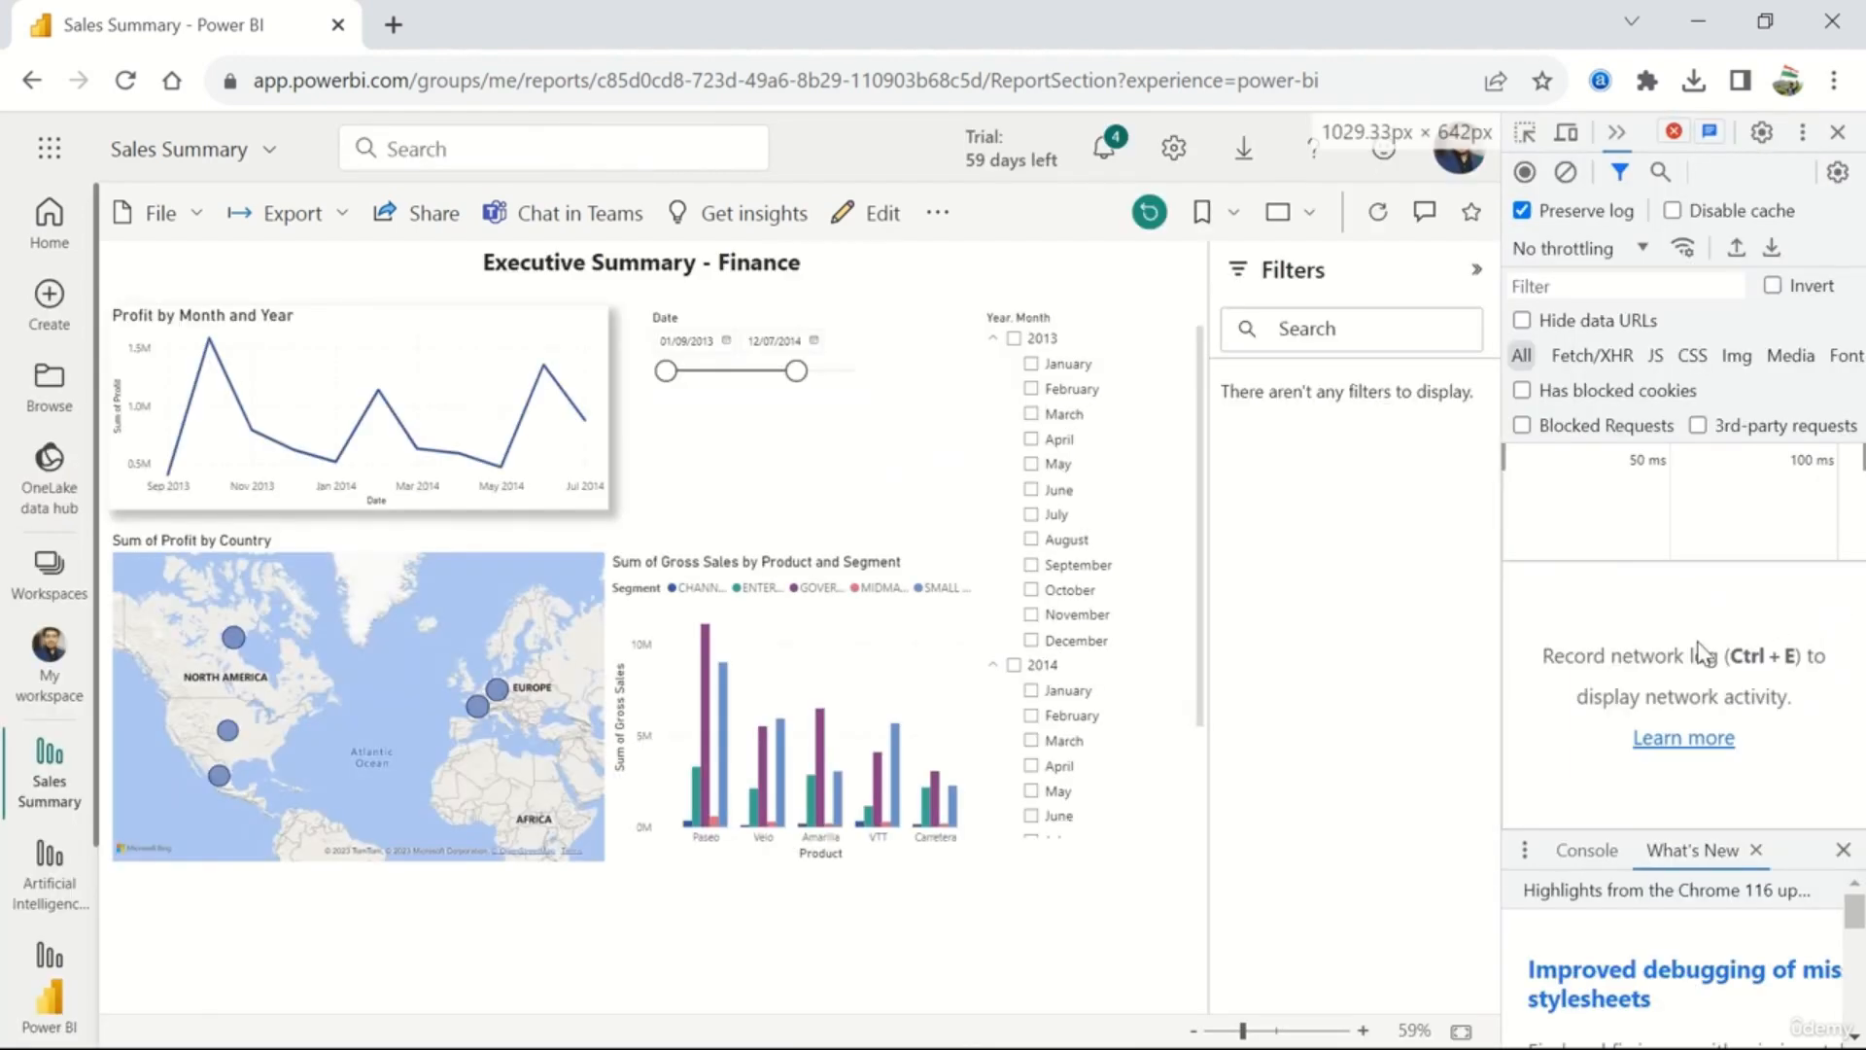
{"action": "mouse_move", "coordinate": [1501, 640]}
{"action": "left_mouse_down"}
{"action": "mouse_move", "coordinate": [1305, 659]}
{"action": "mouse_move", "coordinate": [1517, 655]}
{"action": "left_mouse_up"}
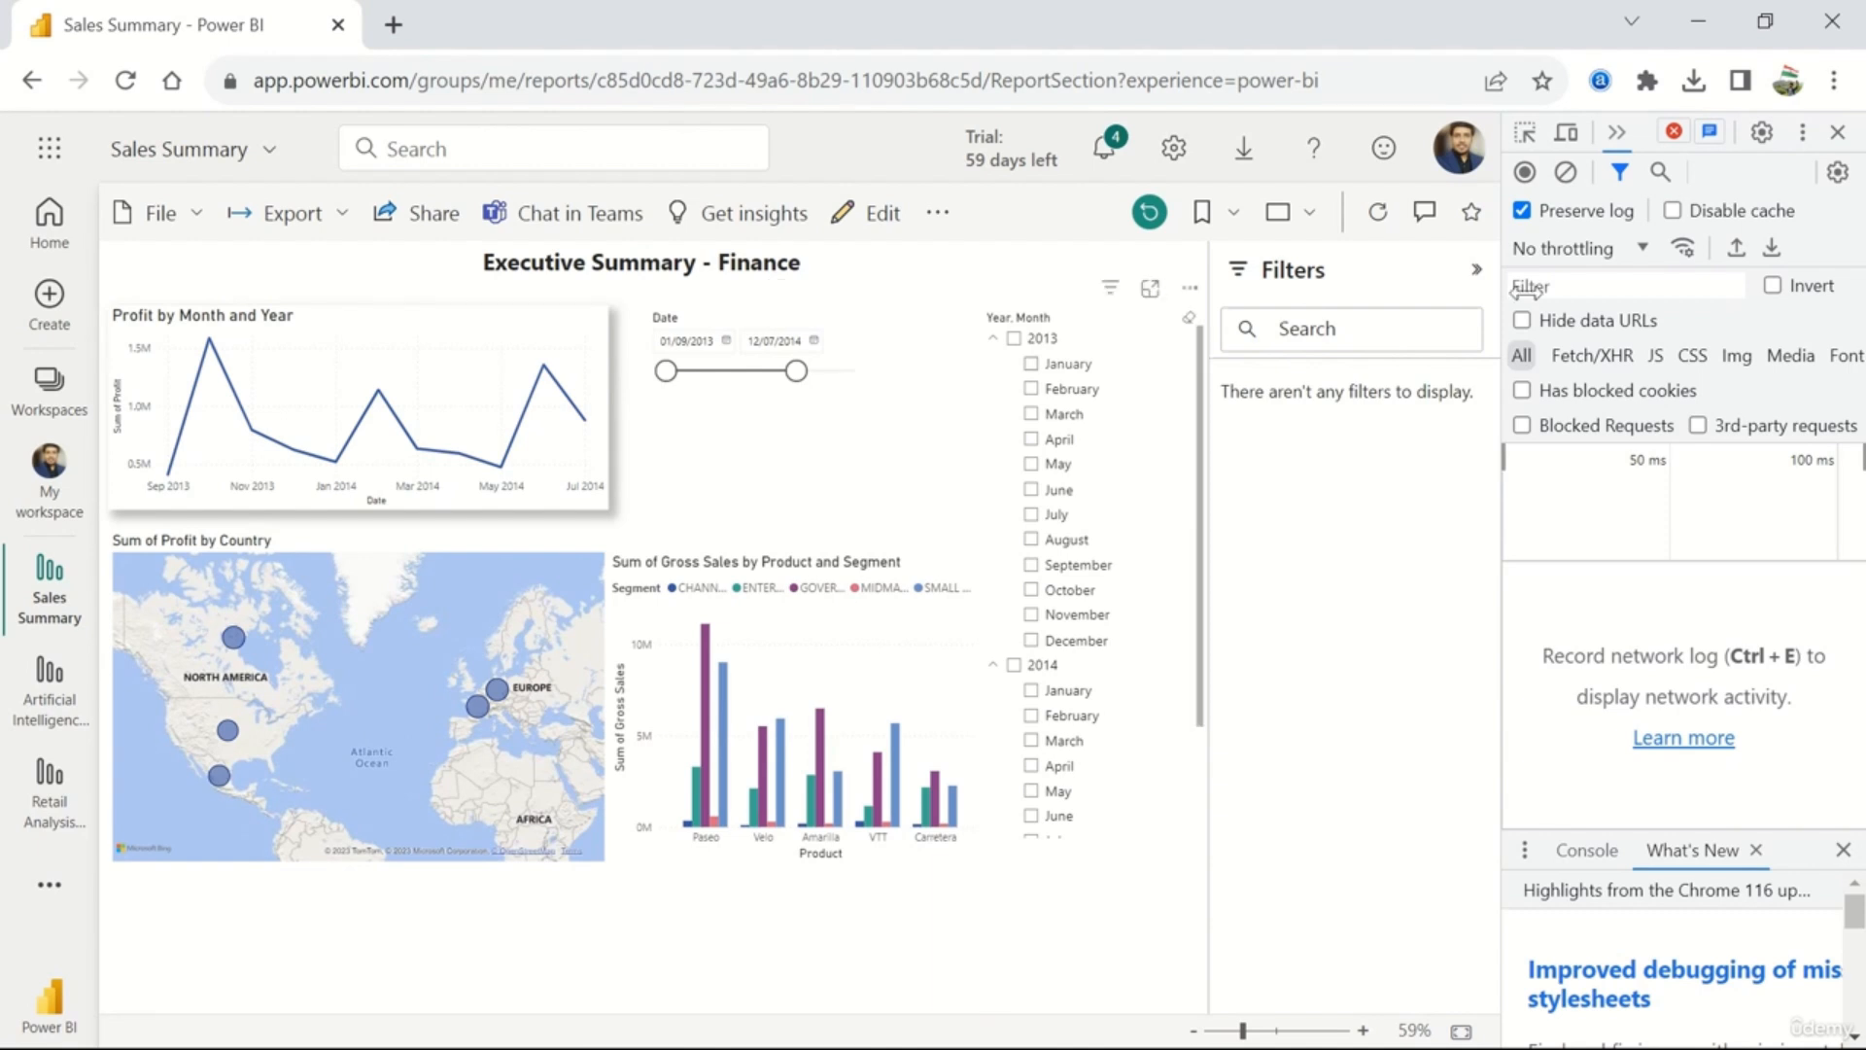
- Start recording network activity, then filter the report to an end date of 01/02/2014 and the year 2013
{"action": "left_click", "coordinate": [1526, 173]}
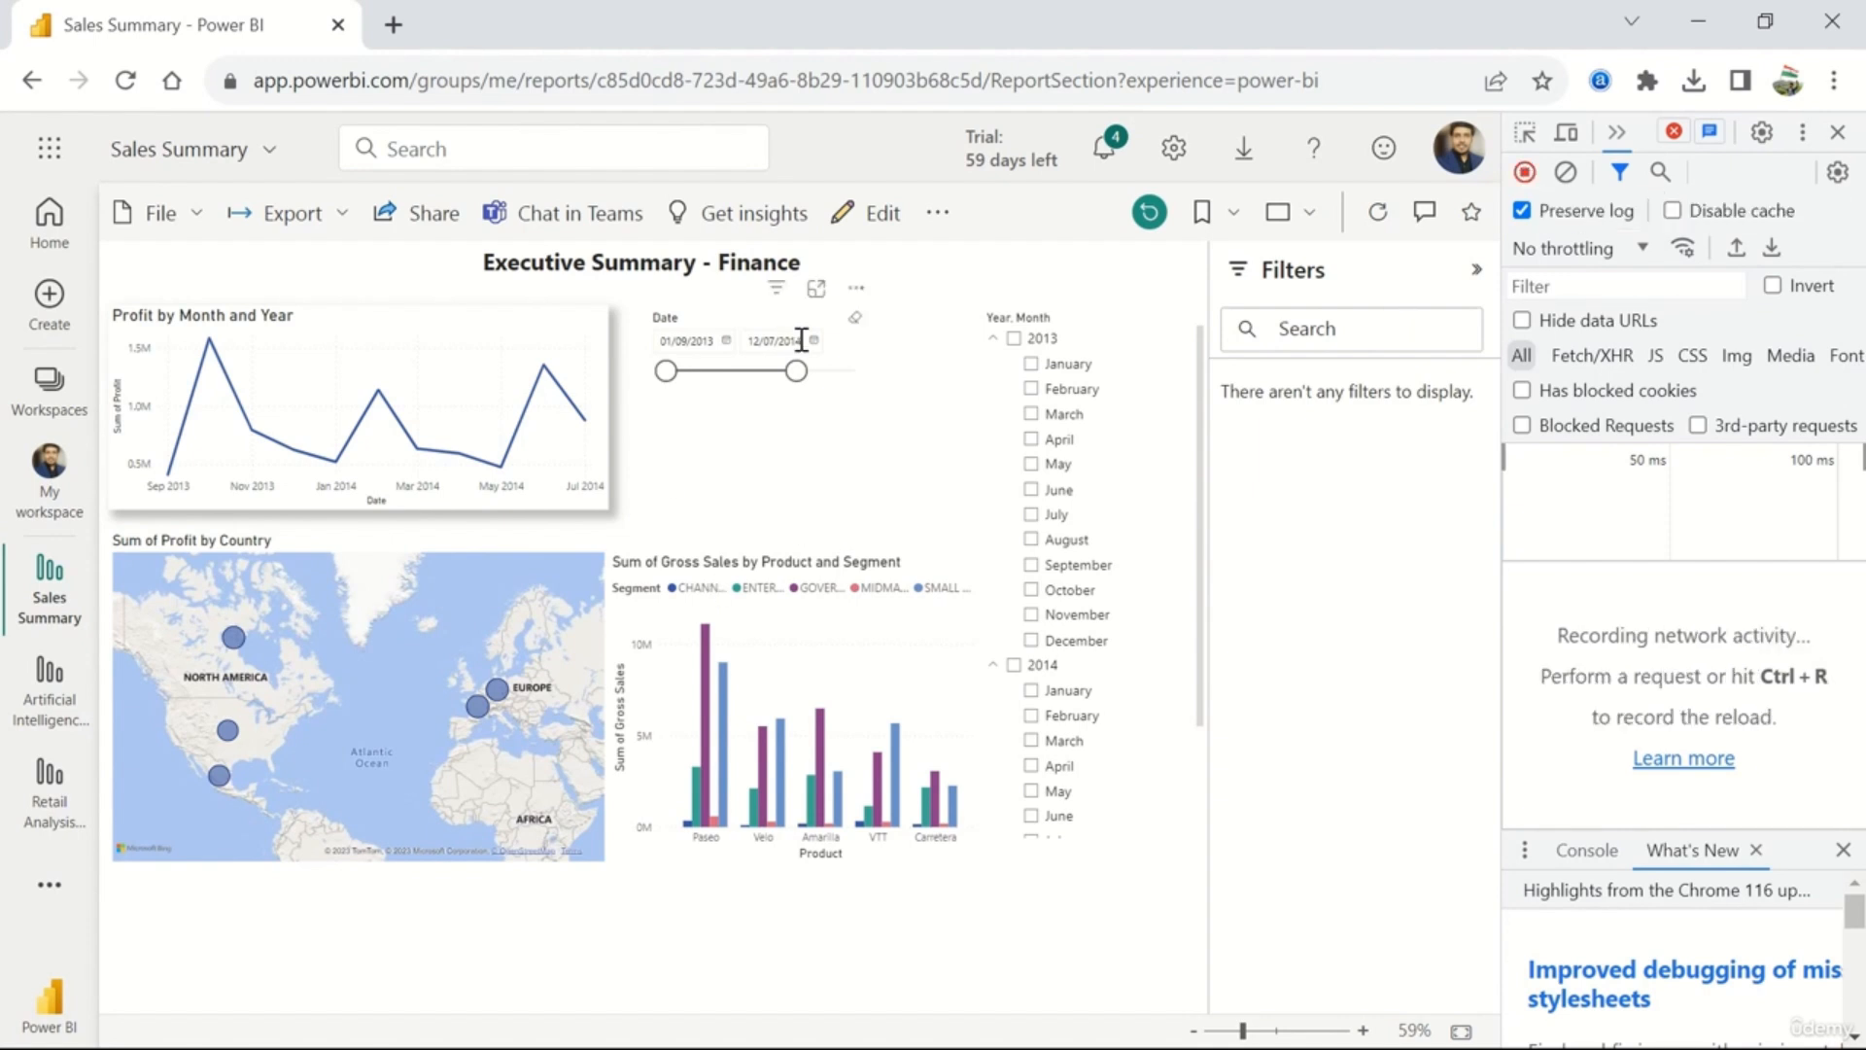
{"action": "left_click_drag", "start_coordinate": [797, 372], "coordinate": [731, 375]}
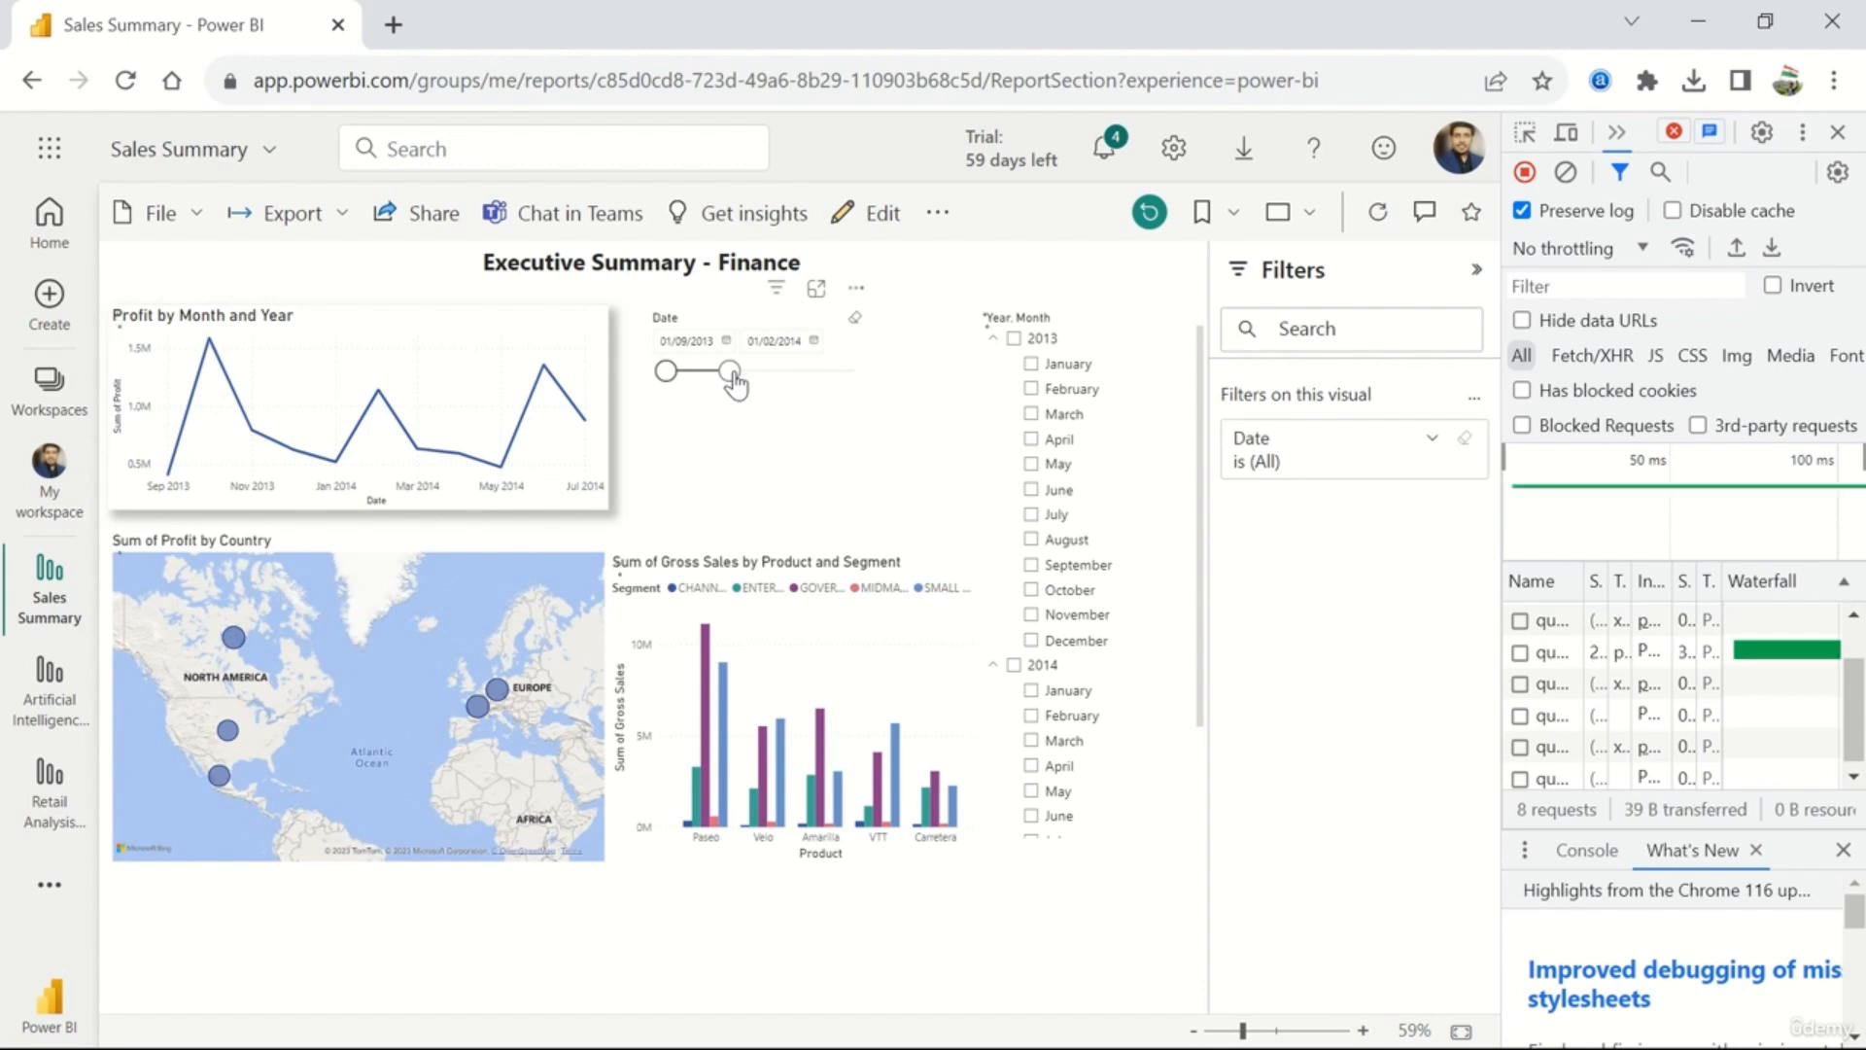
{"action": "left_click", "coordinate": [1016, 342]}
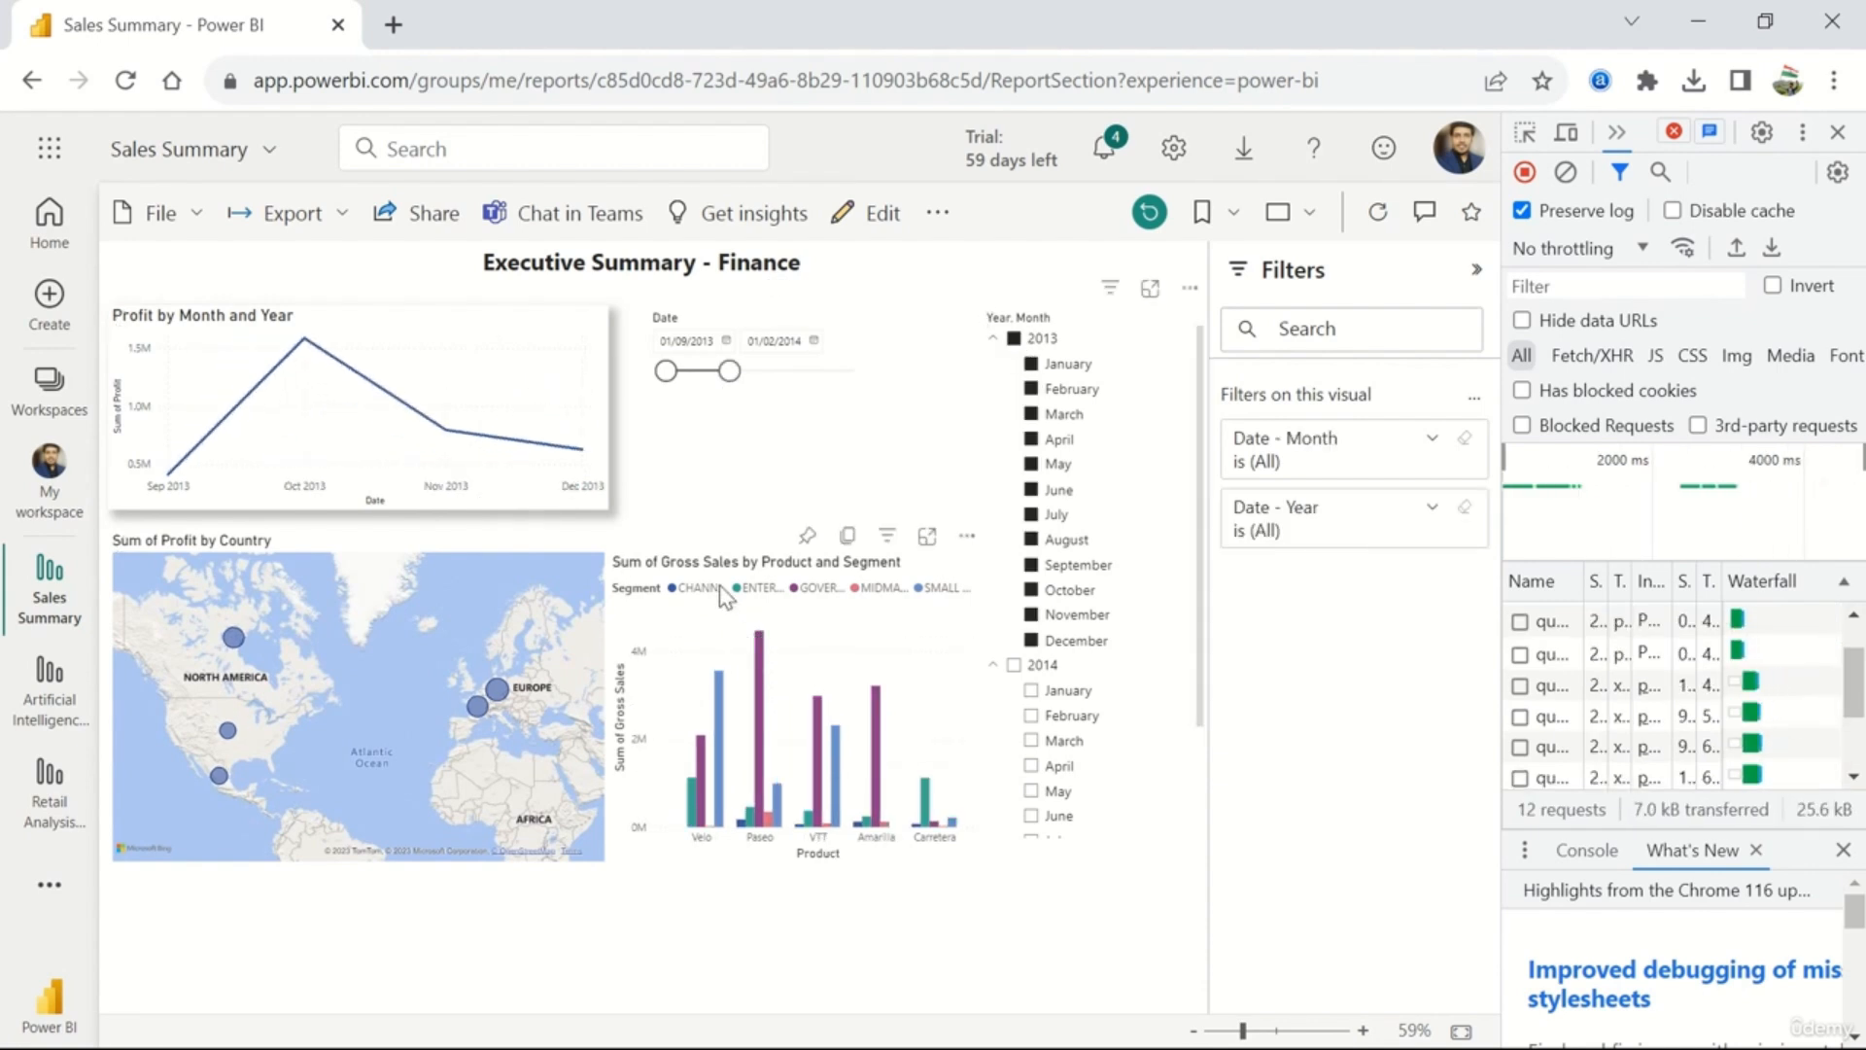
- Pin the Sum of Profit by Country map to the existing Retail Analysis Sample dashboard, keeping the current theme
{"action": "mouse_move", "coordinate": [574, 532]}
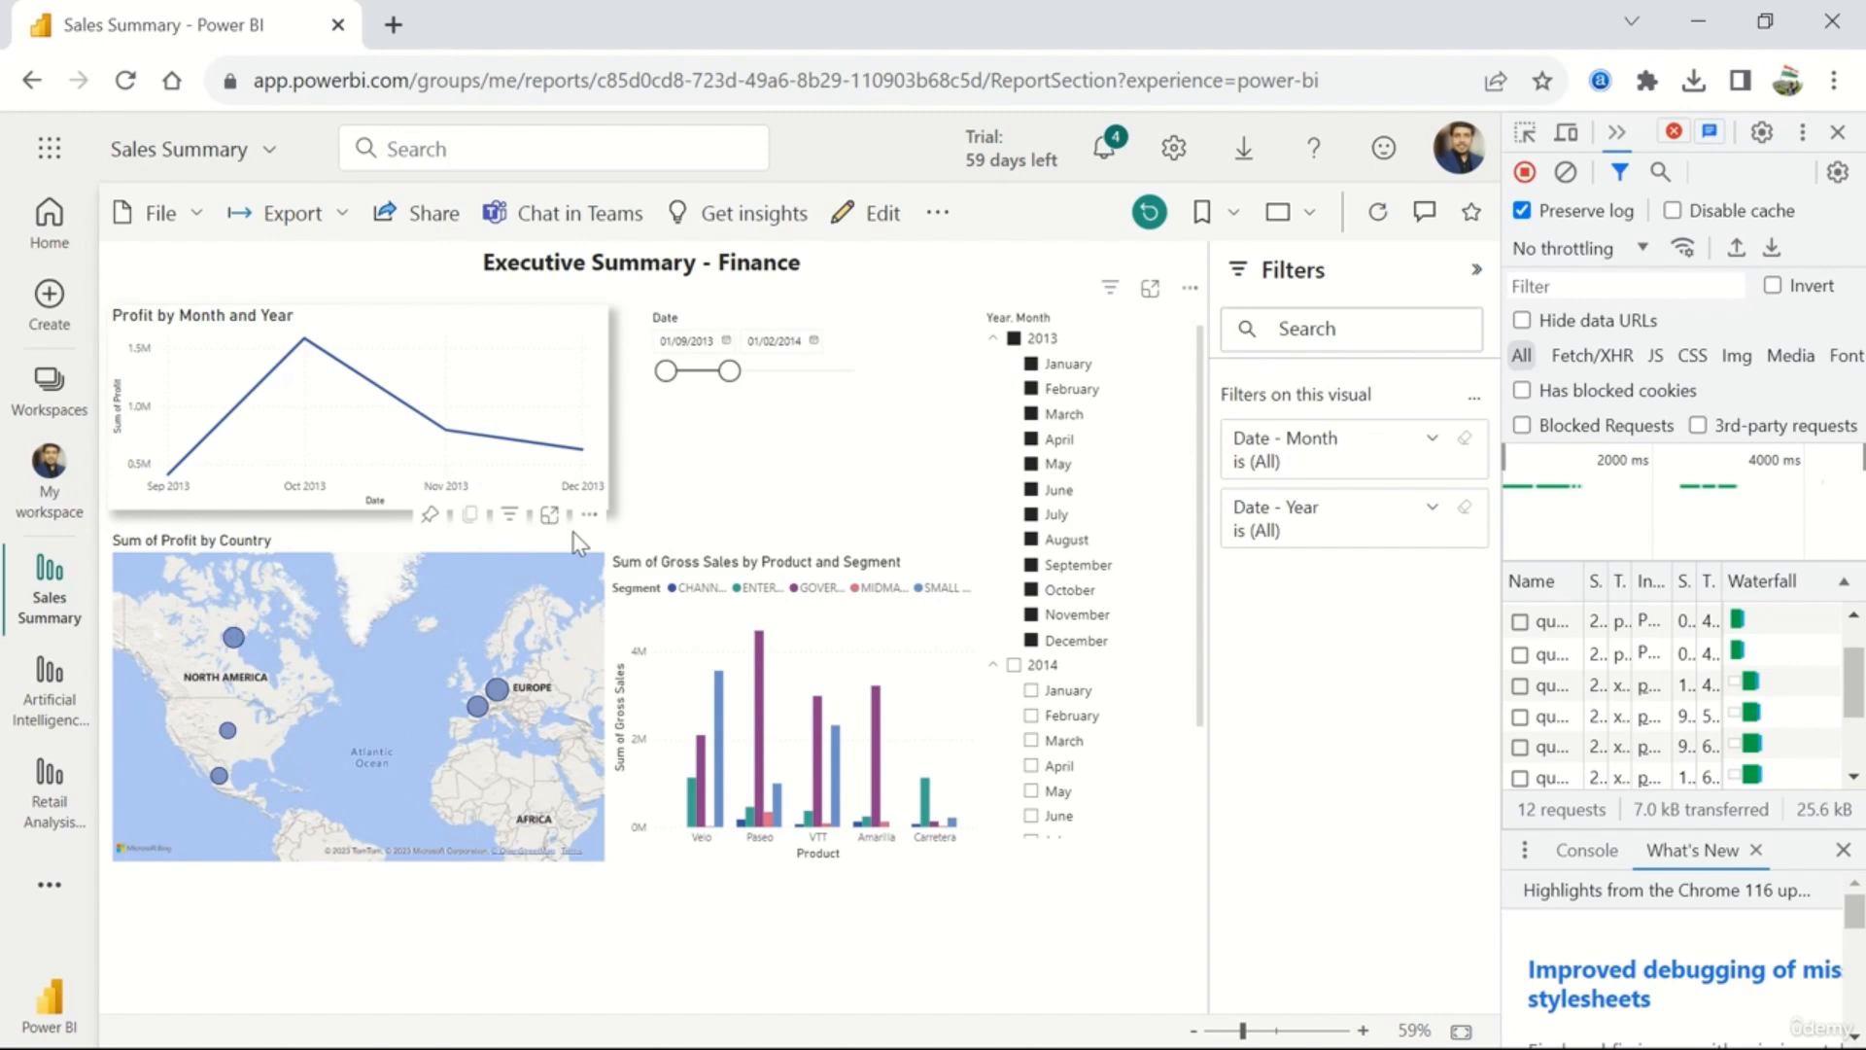
{"action": "left_click", "coordinate": [429, 518]}
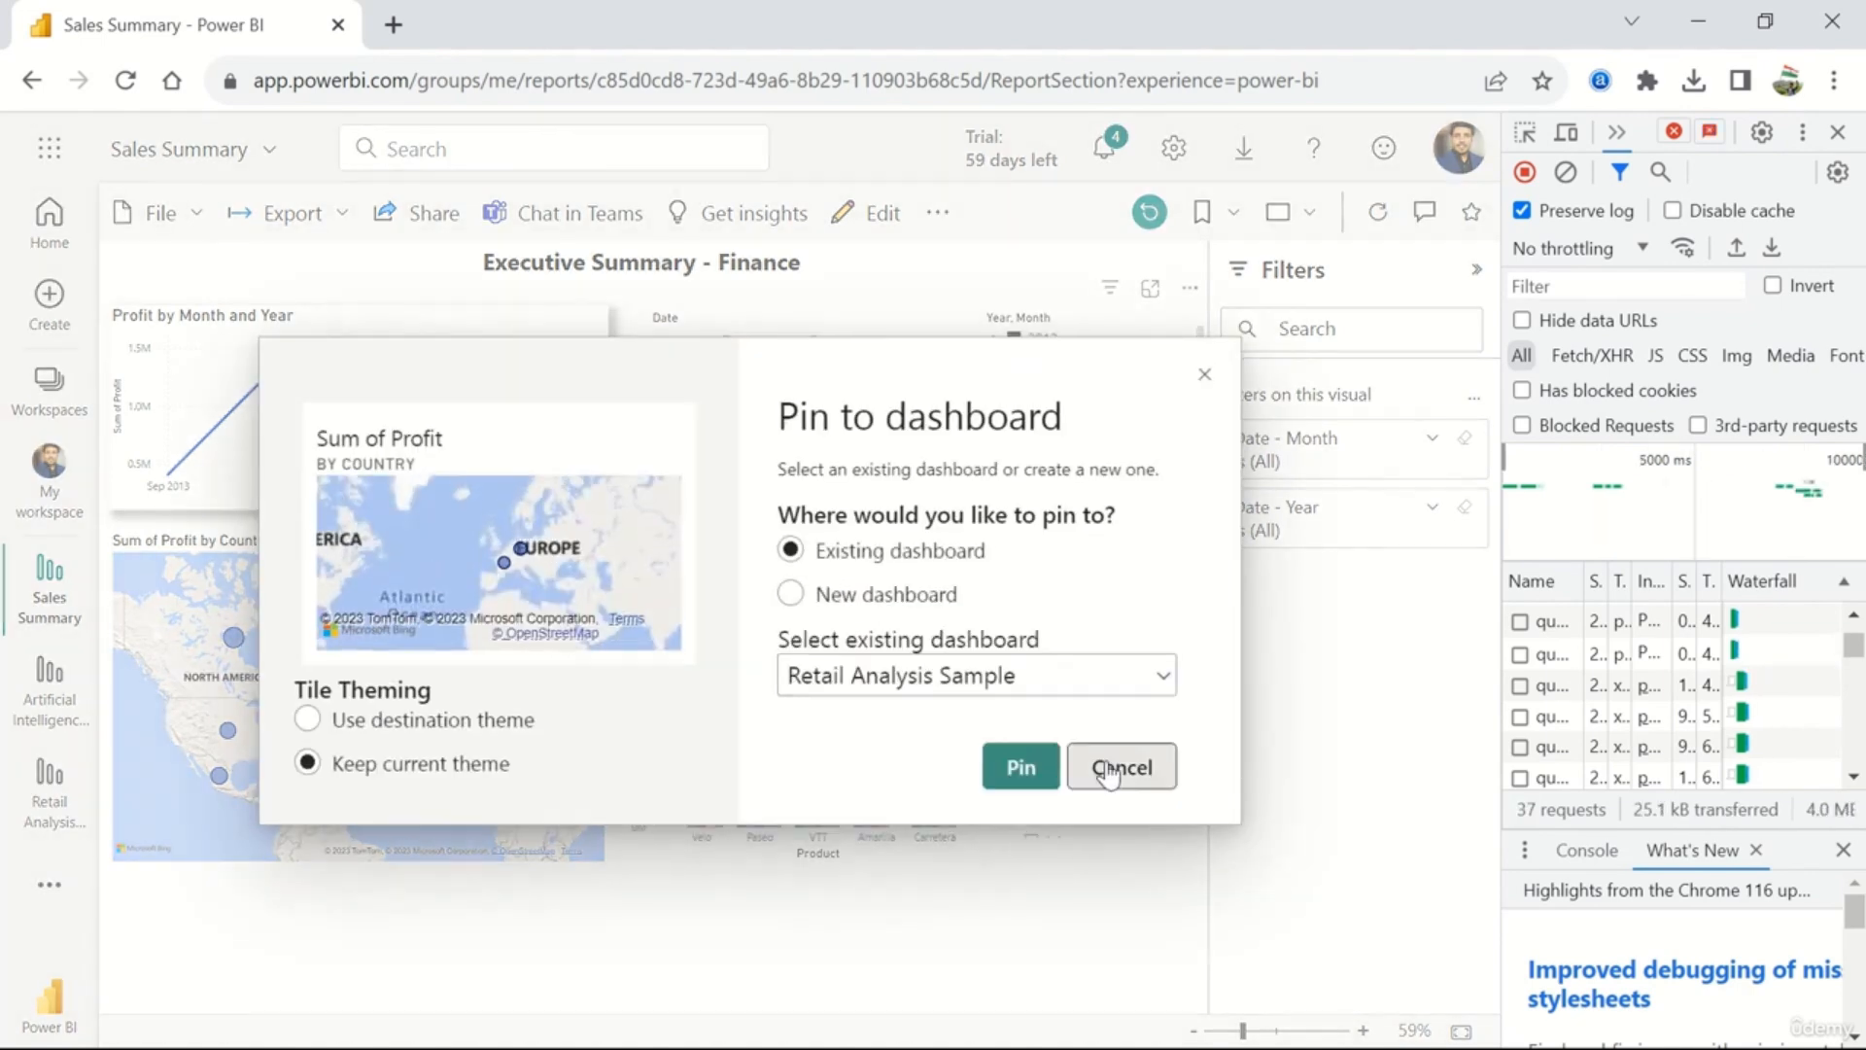
{"action": "left_click", "coordinate": [1021, 770]}
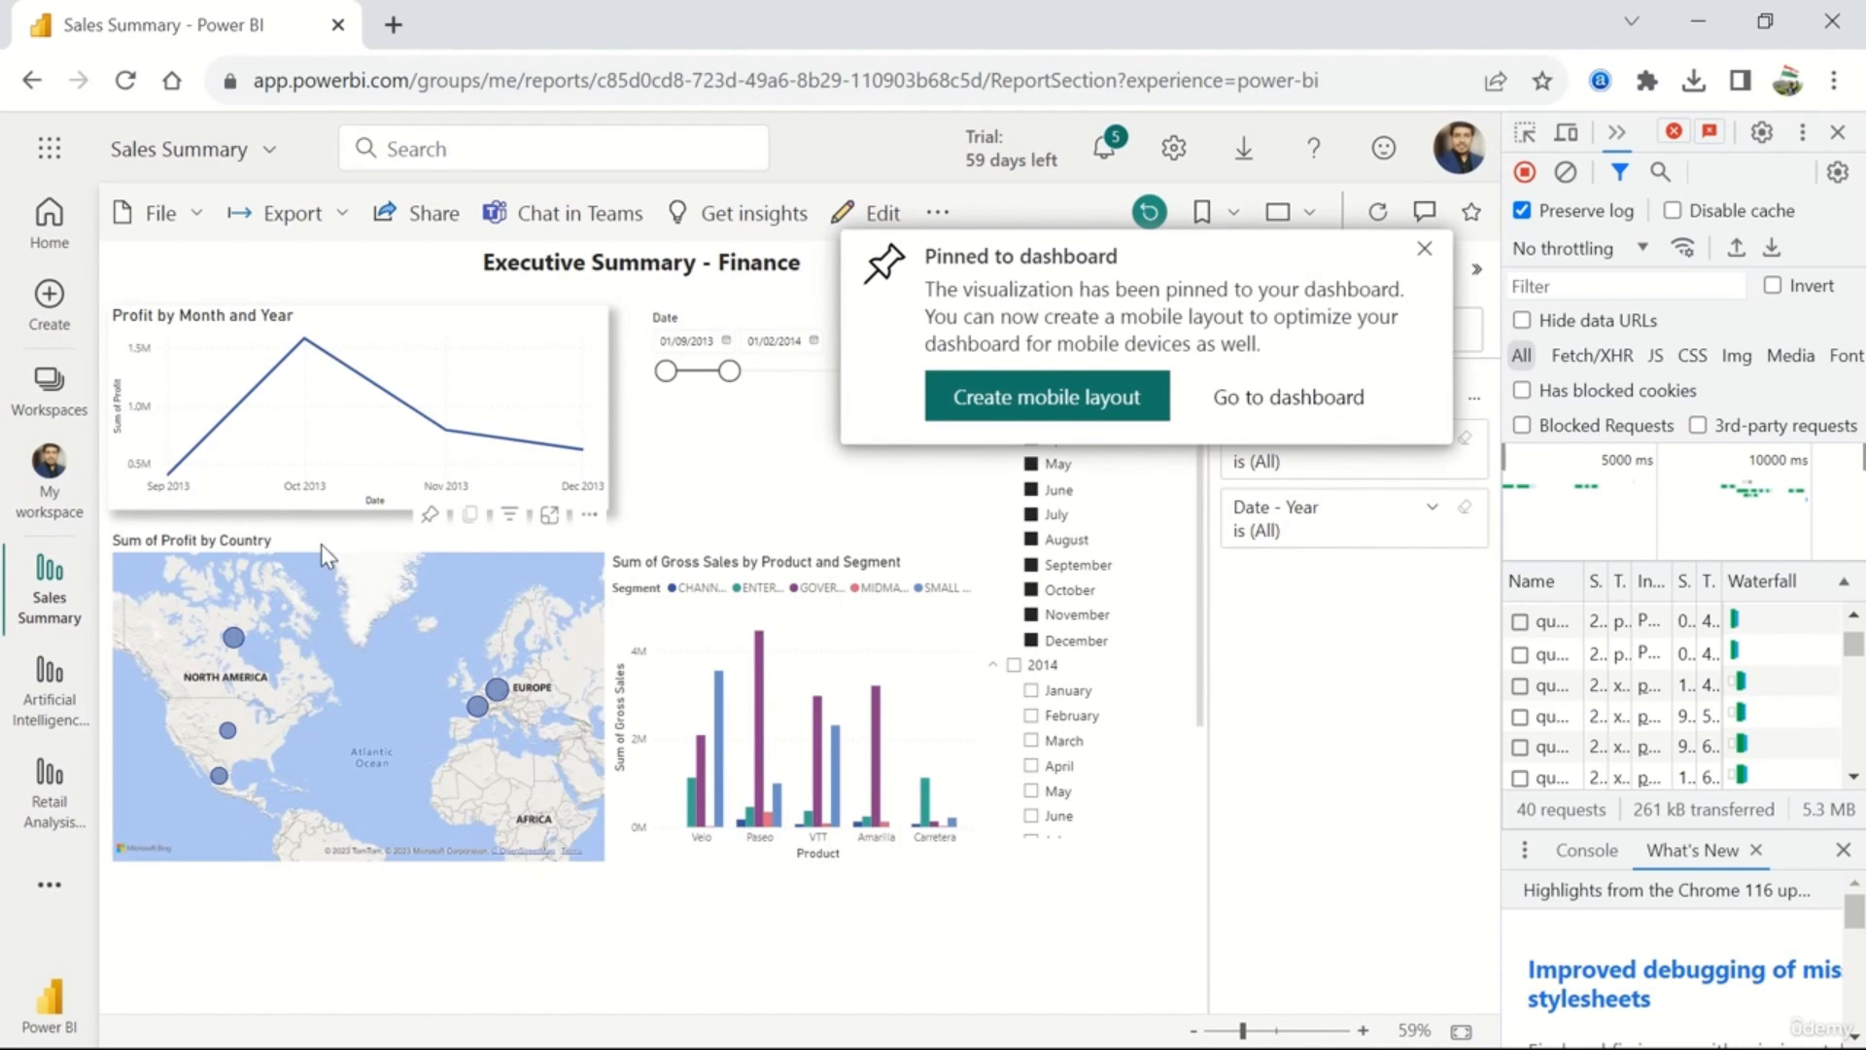
{"action": "left_click", "coordinate": [1426, 260]}
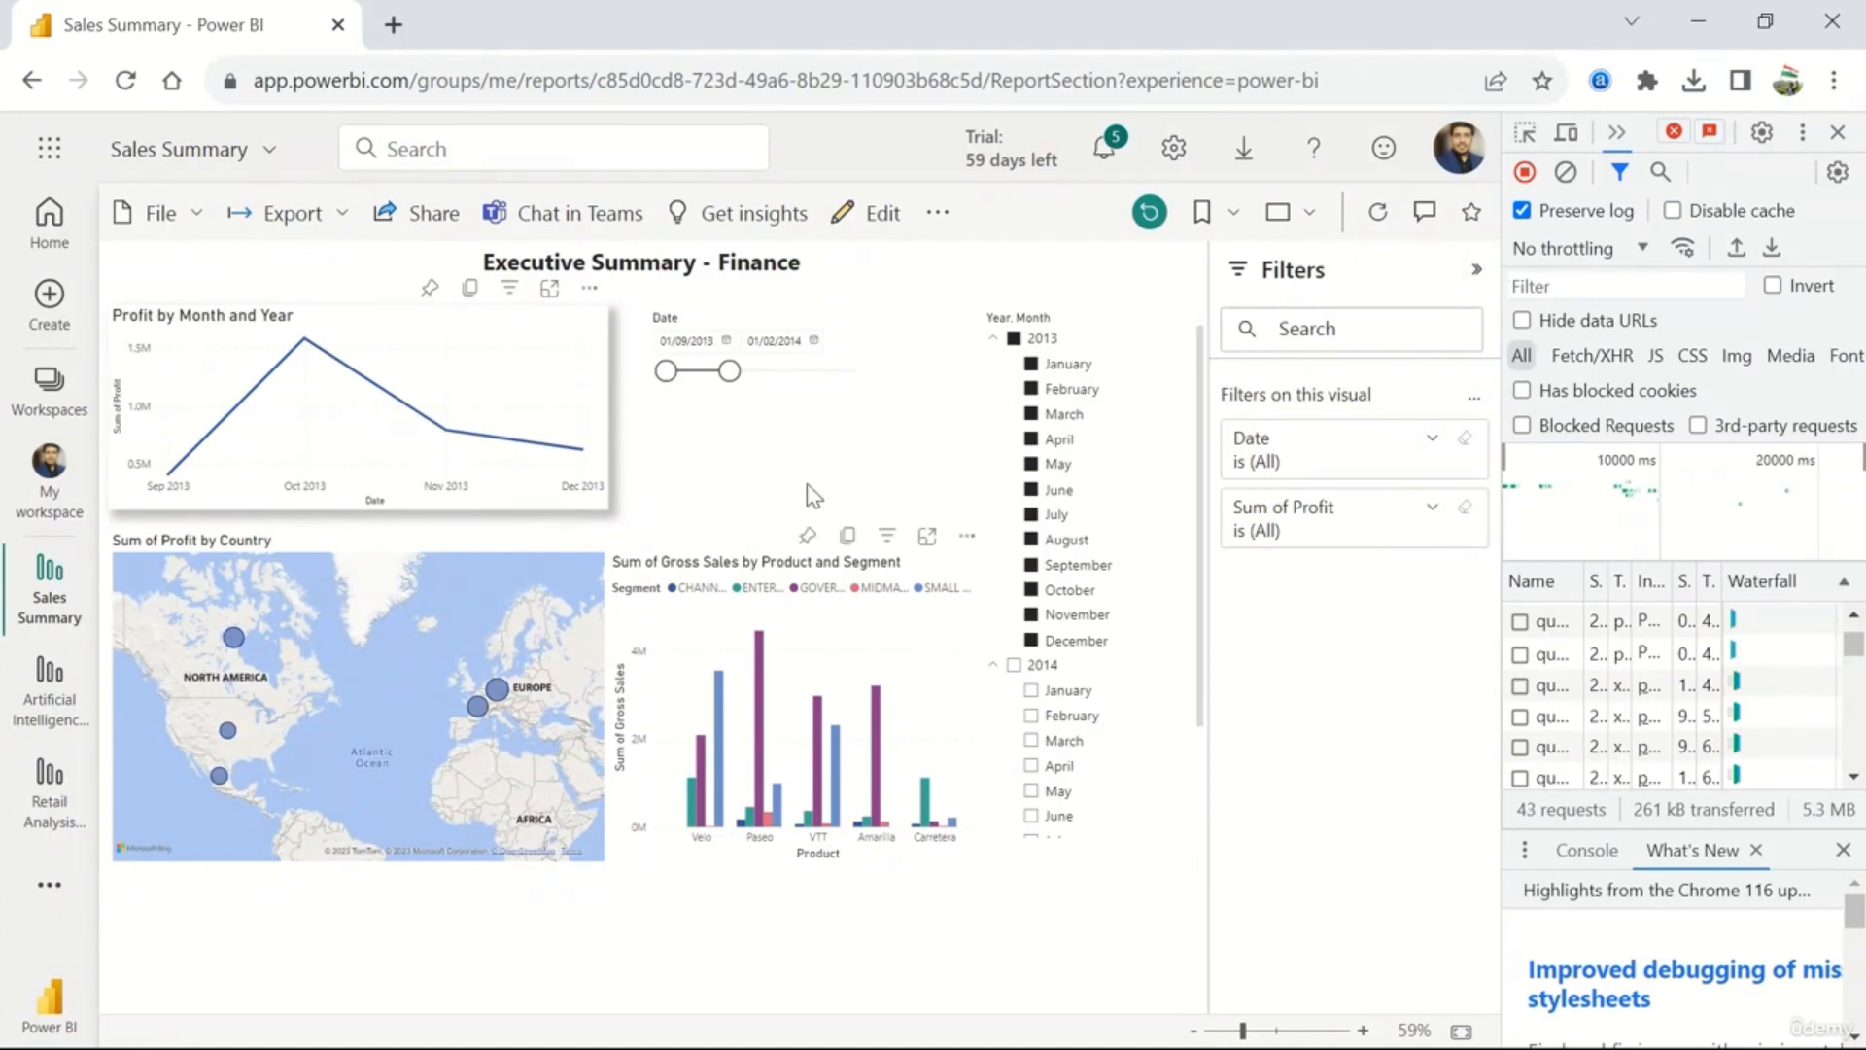
- Open the report for editing and swap the two visuals, placing the profit map above the Profit by Month and Year chart
{"action": "left_click", "coordinate": [866, 219]}
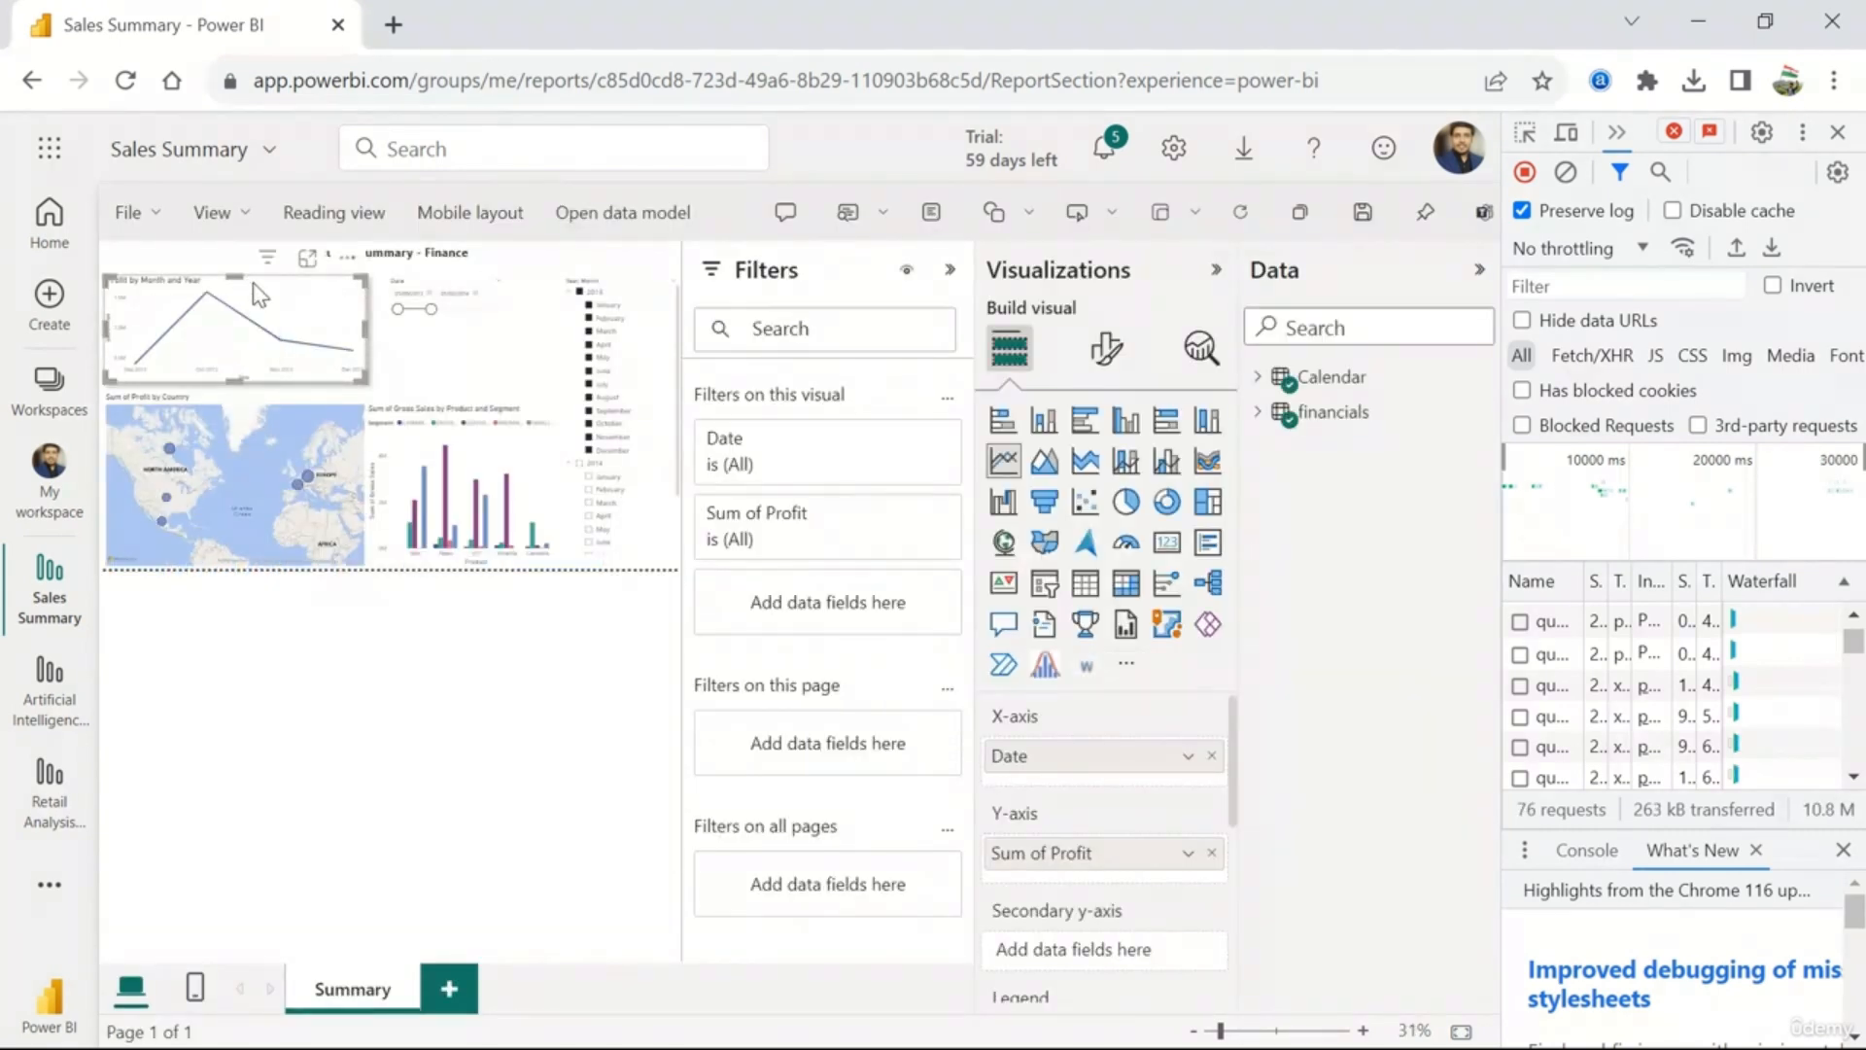
{"action": "key", "text": "Delete"}
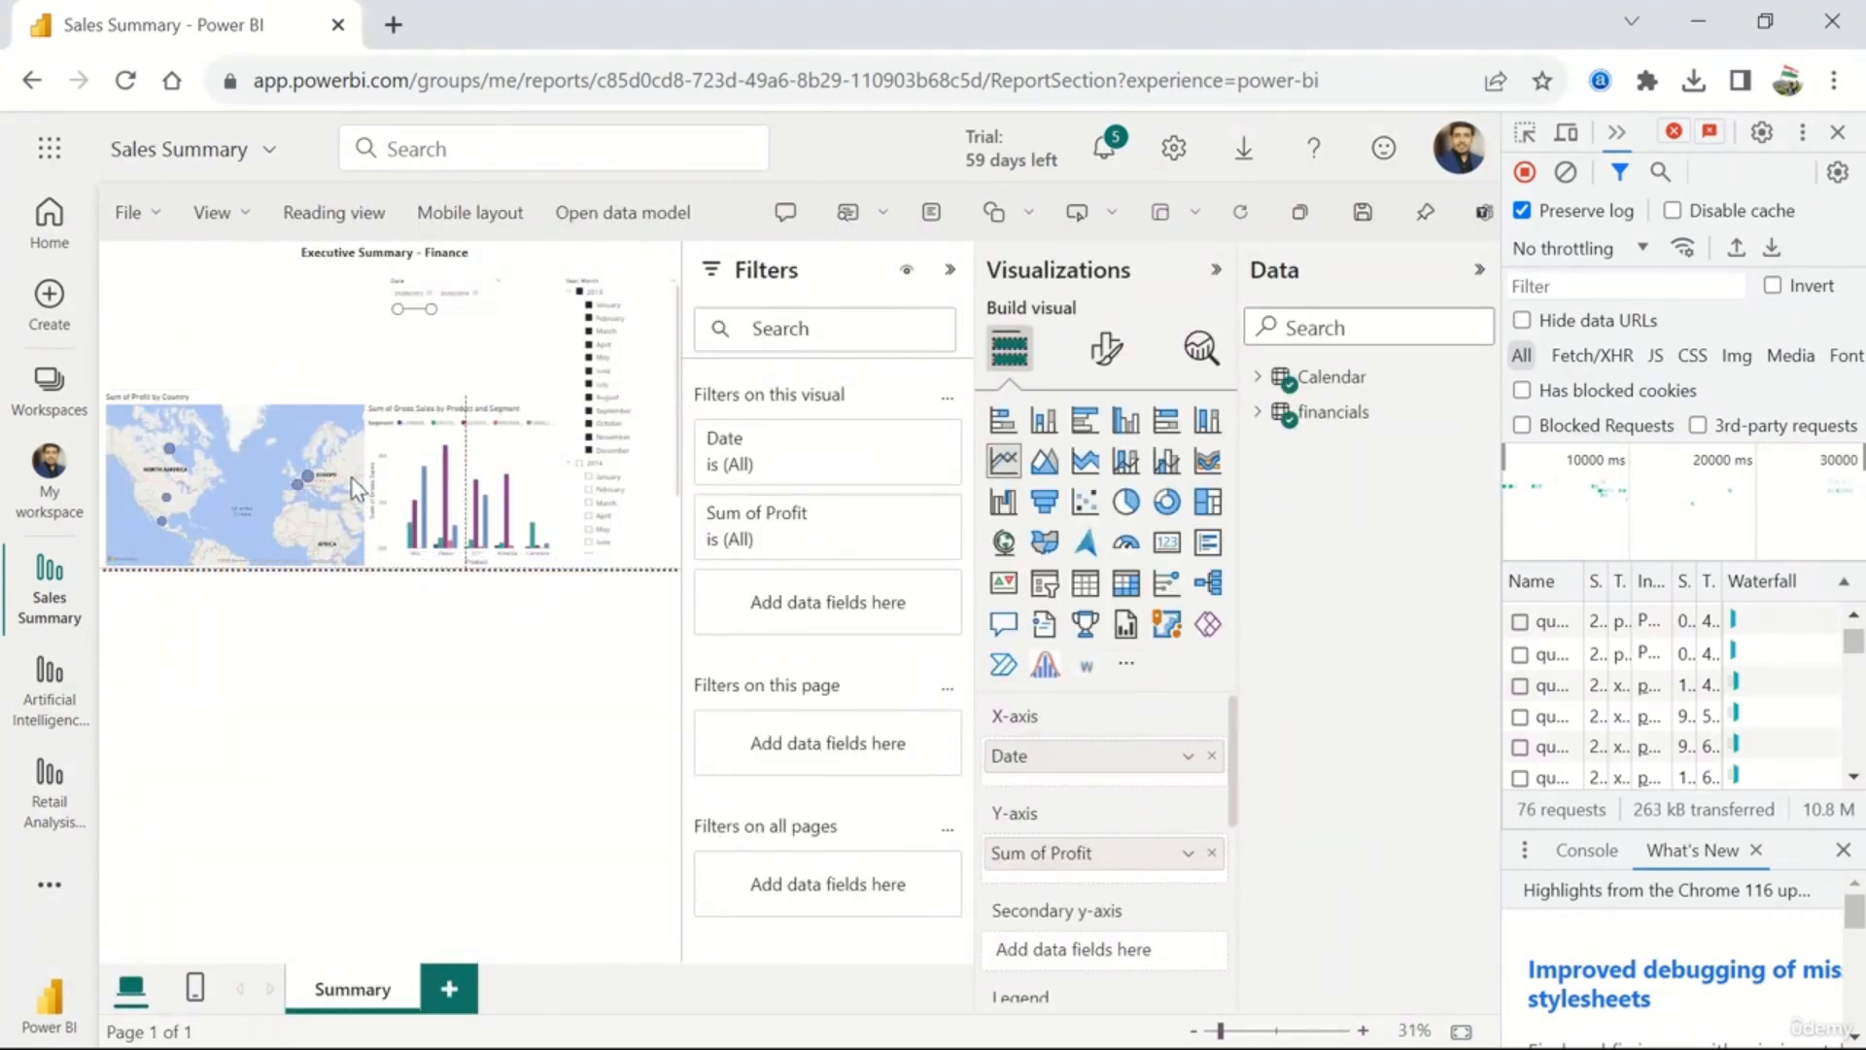
{"action": "key", "text": "ctrl+z"}
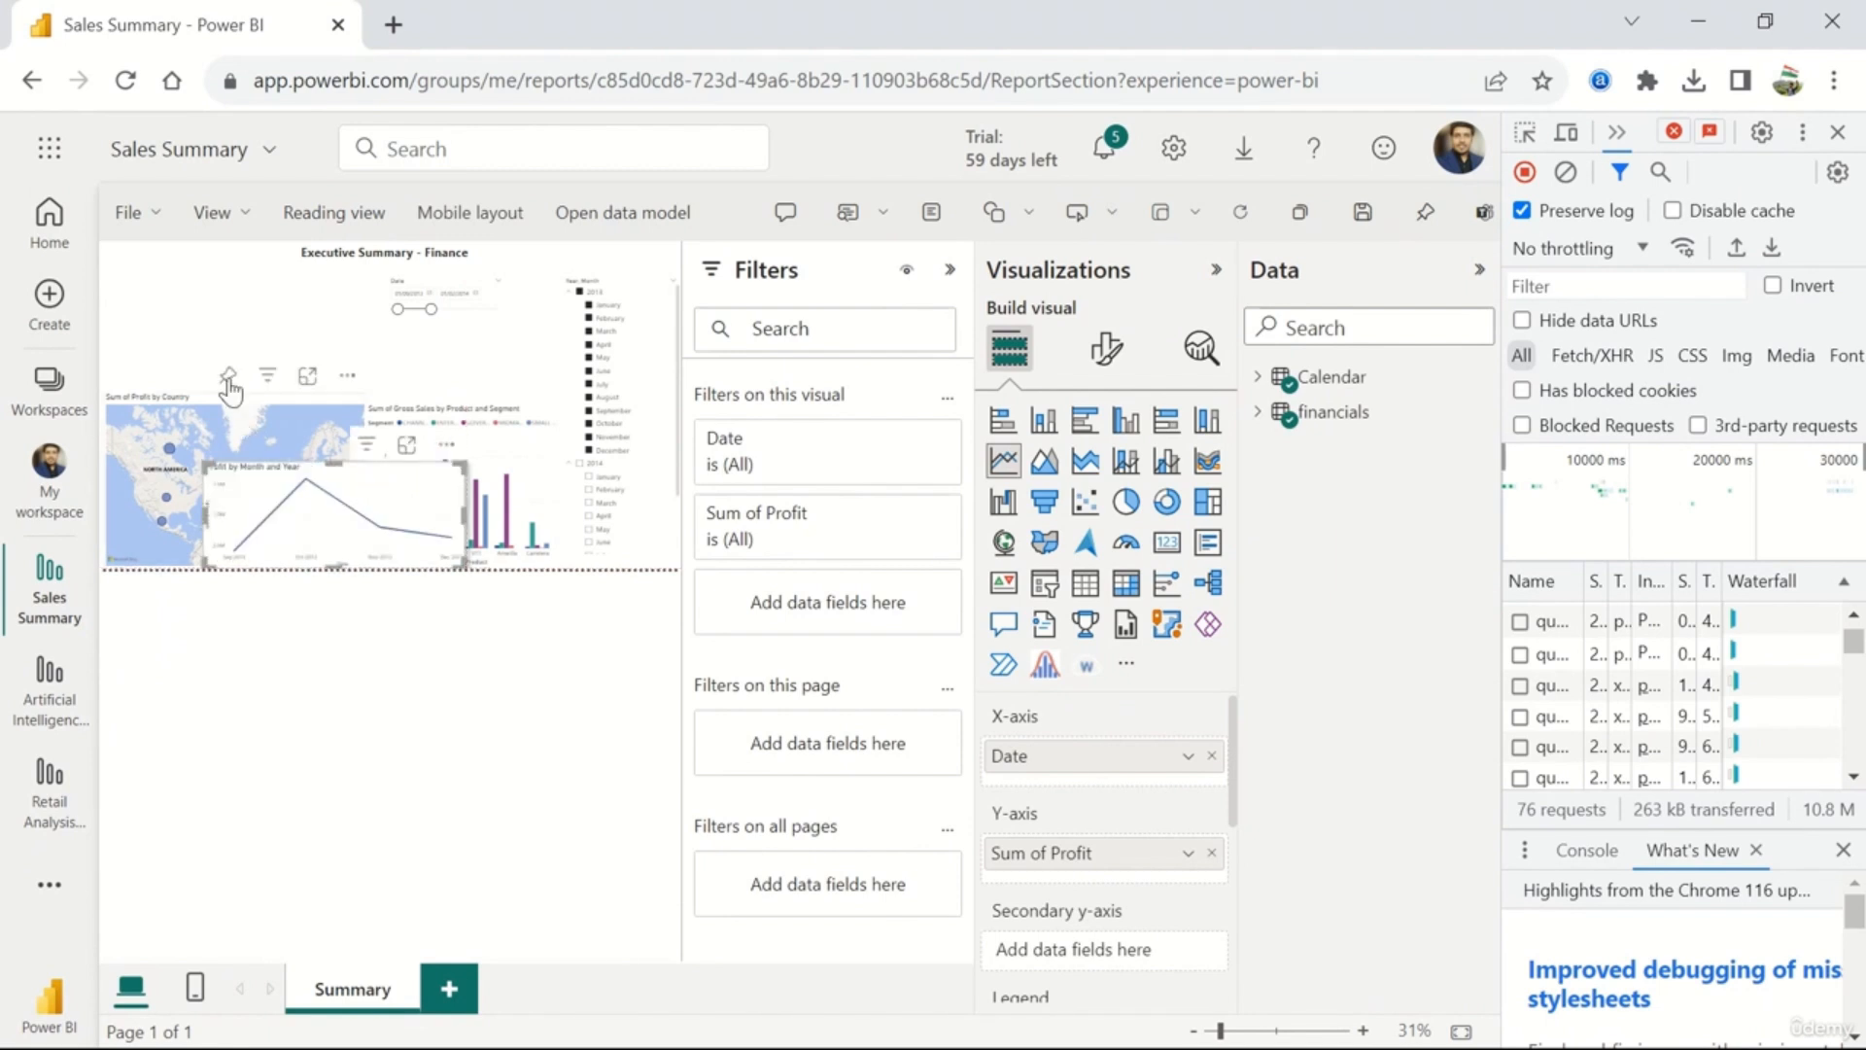
{"action": "left_click_drag", "start_coordinate": [243, 416], "coordinate": [225, 293]}
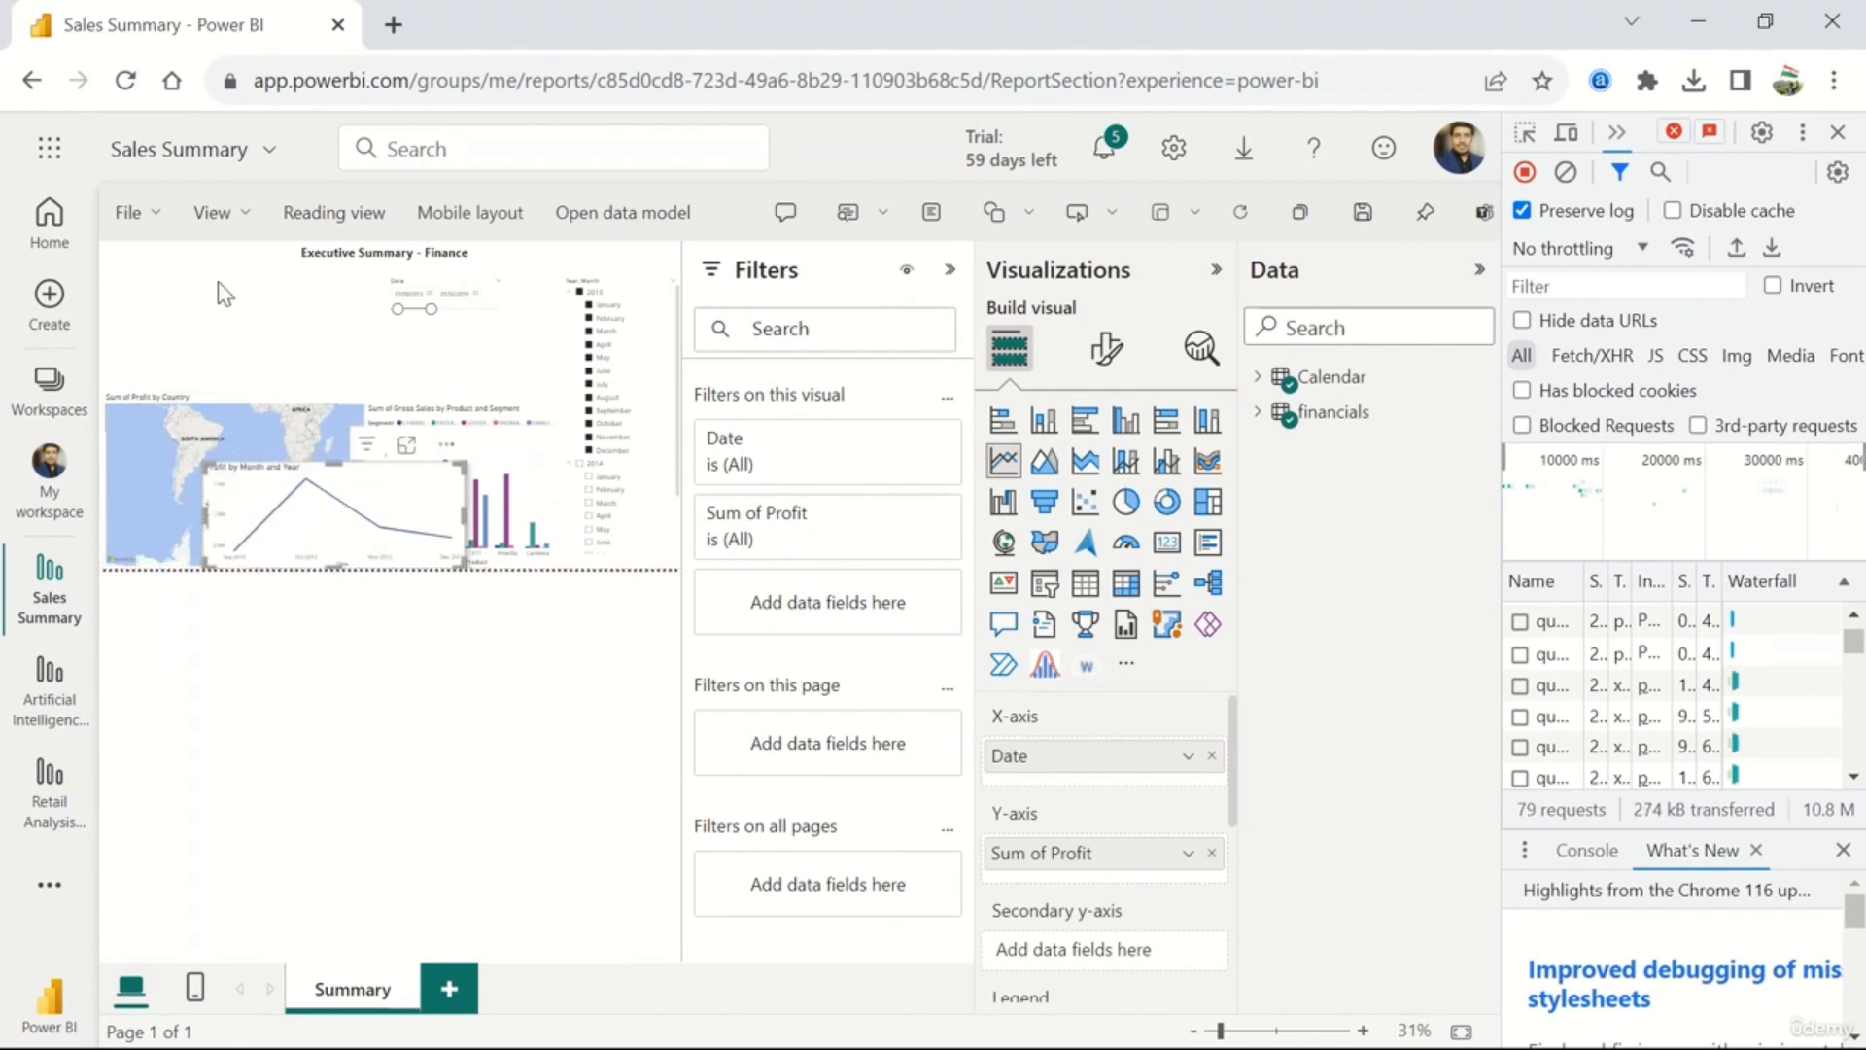
{"action": "left_click", "coordinate": [222, 407]}
{"action": "left_click_drag", "start_coordinate": [214, 395], "coordinate": [202, 284]}
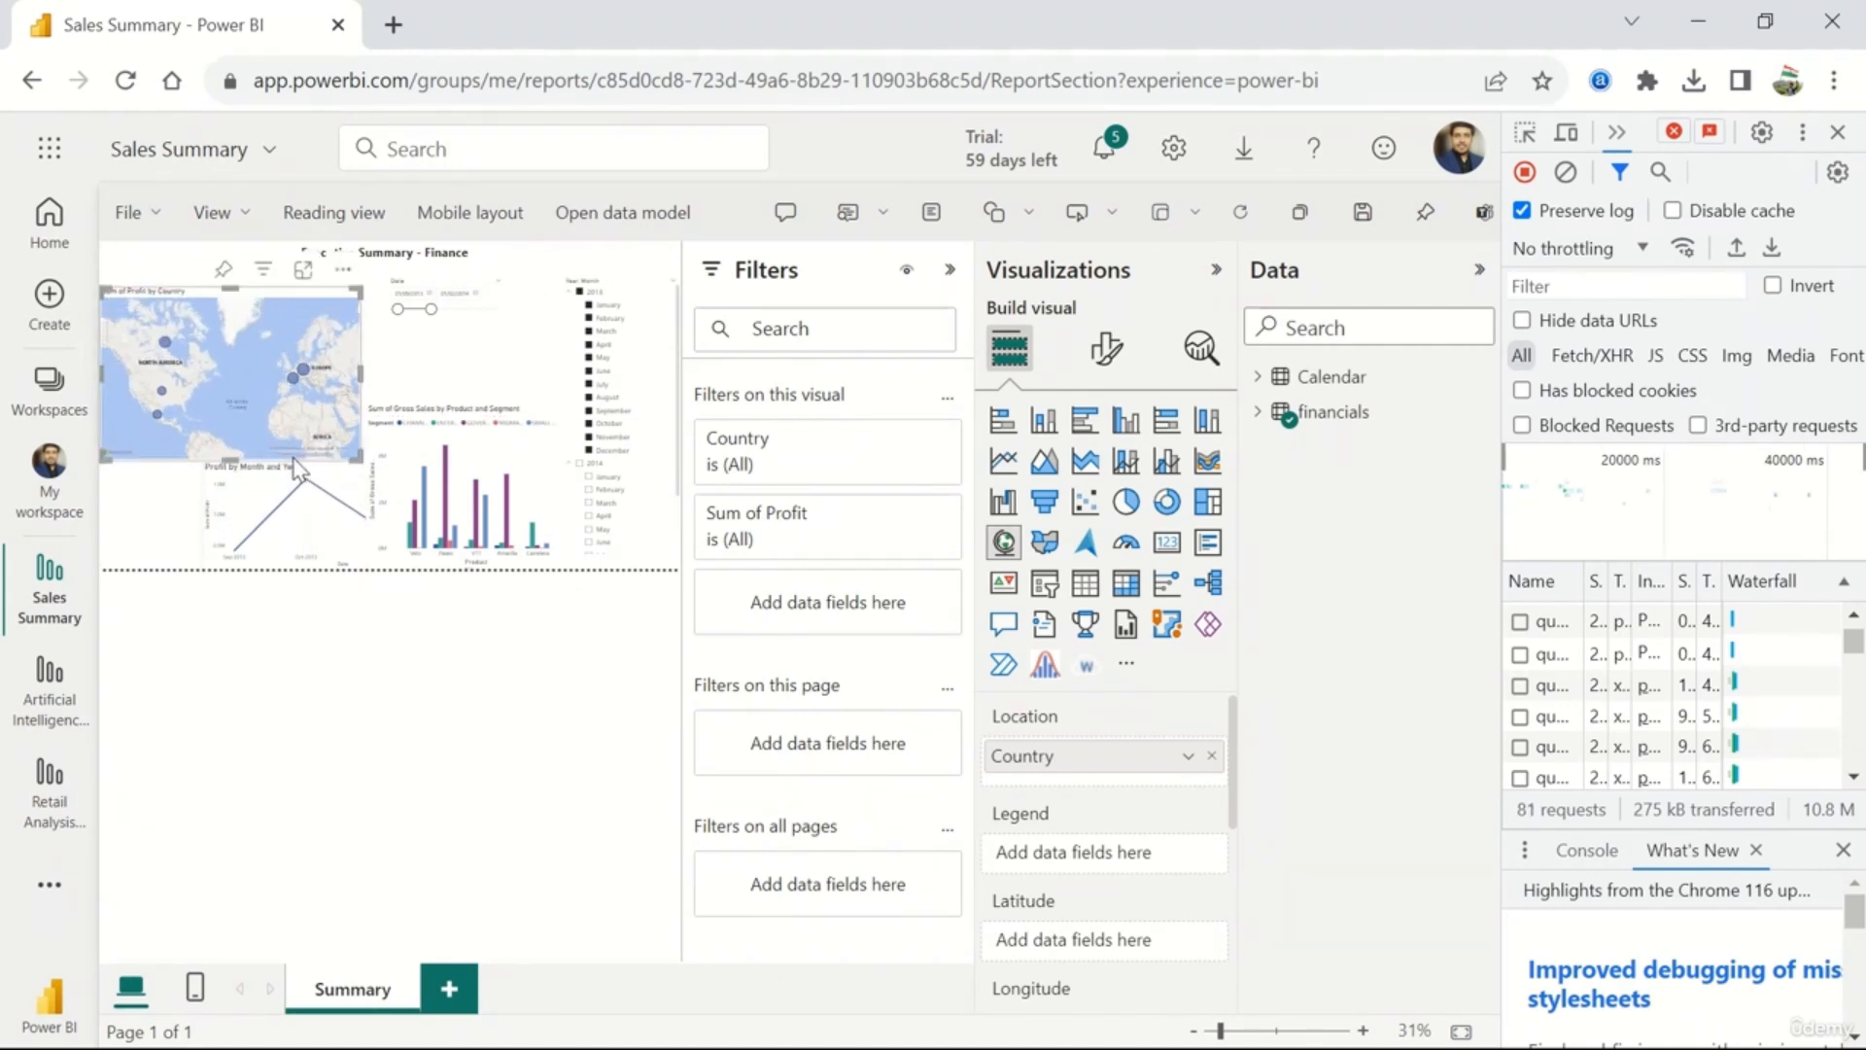
{"action": "left_click", "coordinate": [324, 470]}
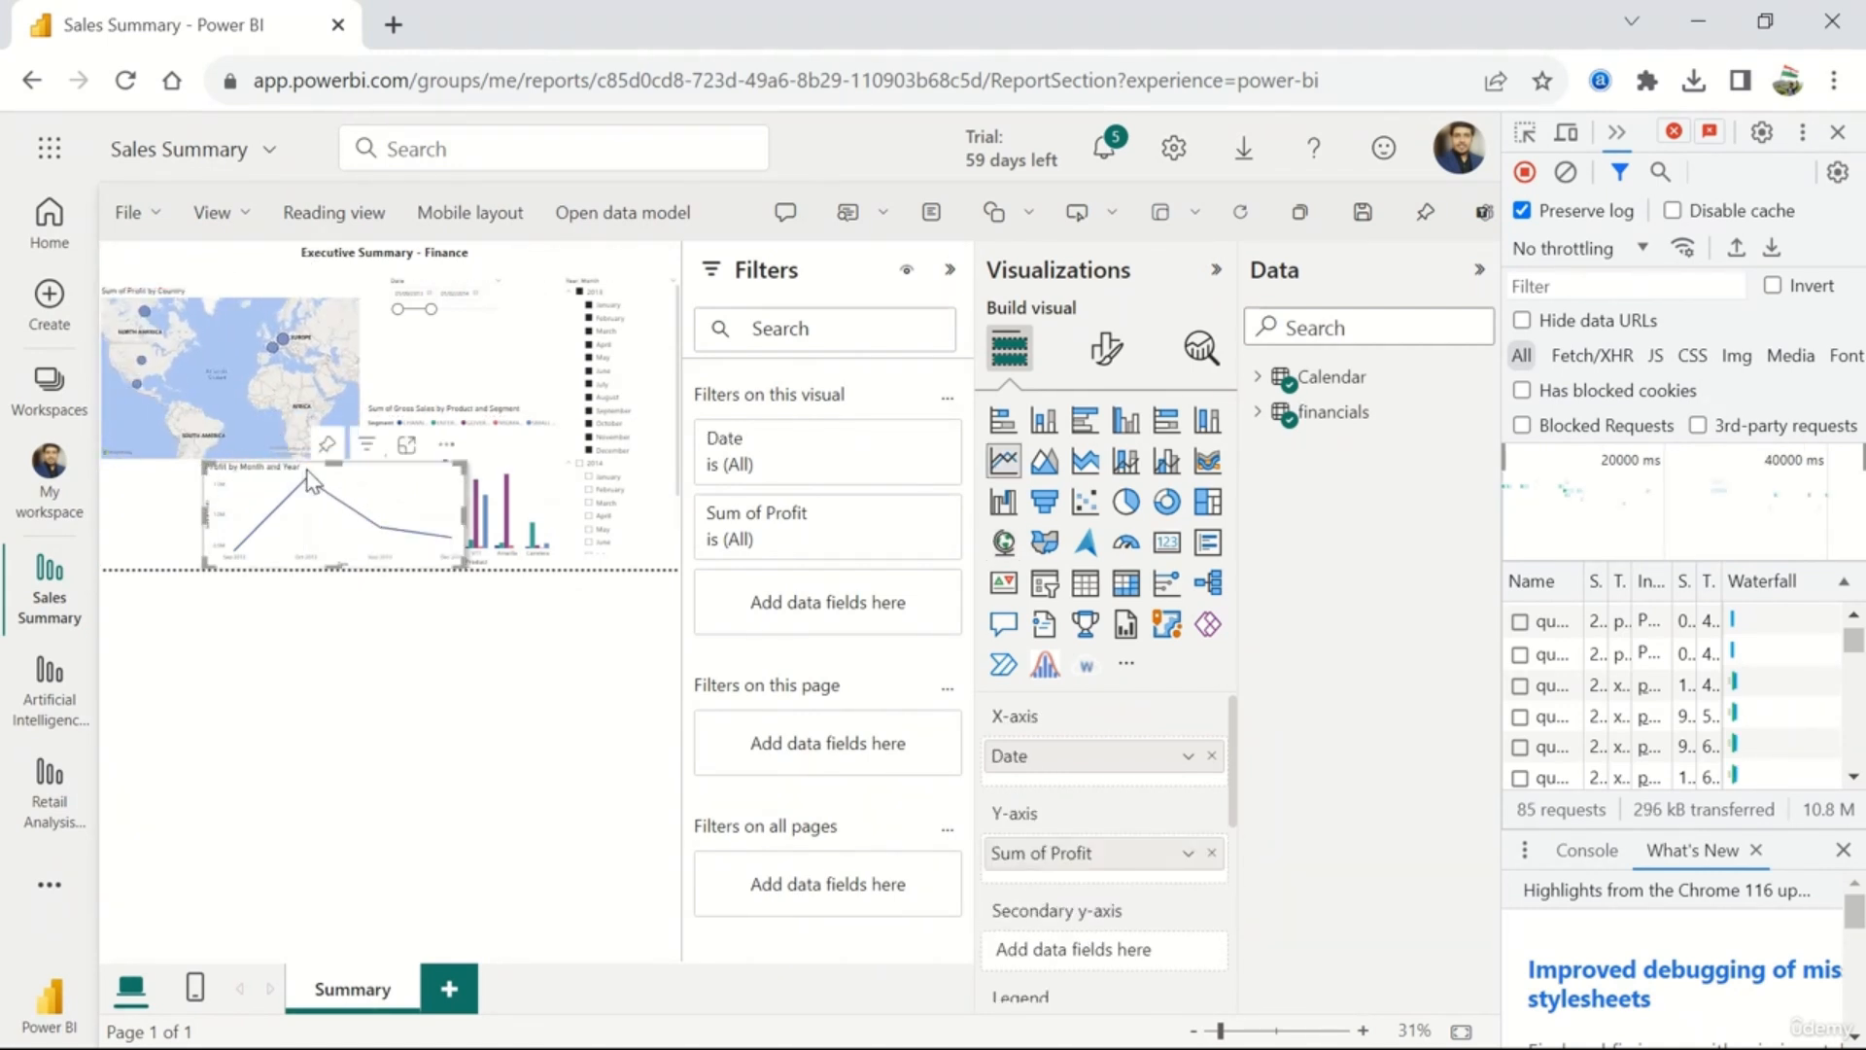
{"action": "left_click_drag", "start_coordinate": [358, 468], "coordinate": [257, 483]}
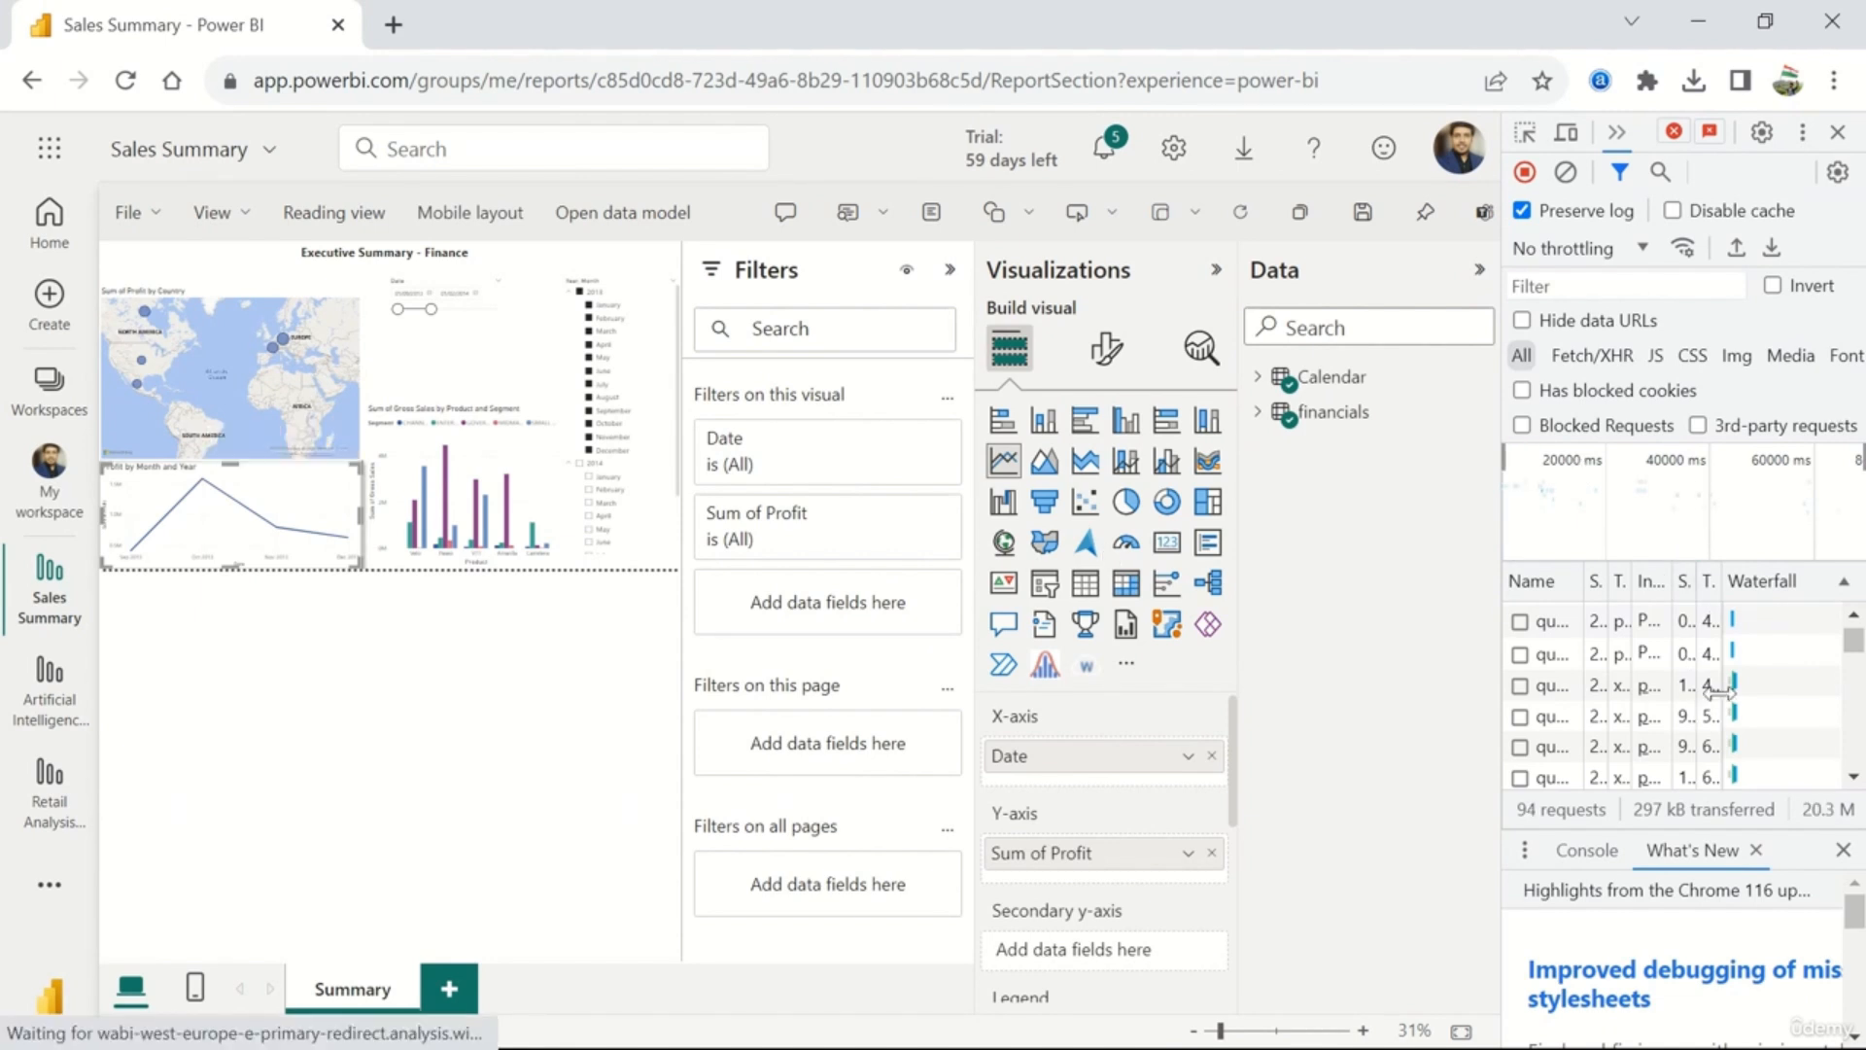
- Dock the developer tools back below the report
{"action": "mouse_move", "coordinate": [1699, 727]}
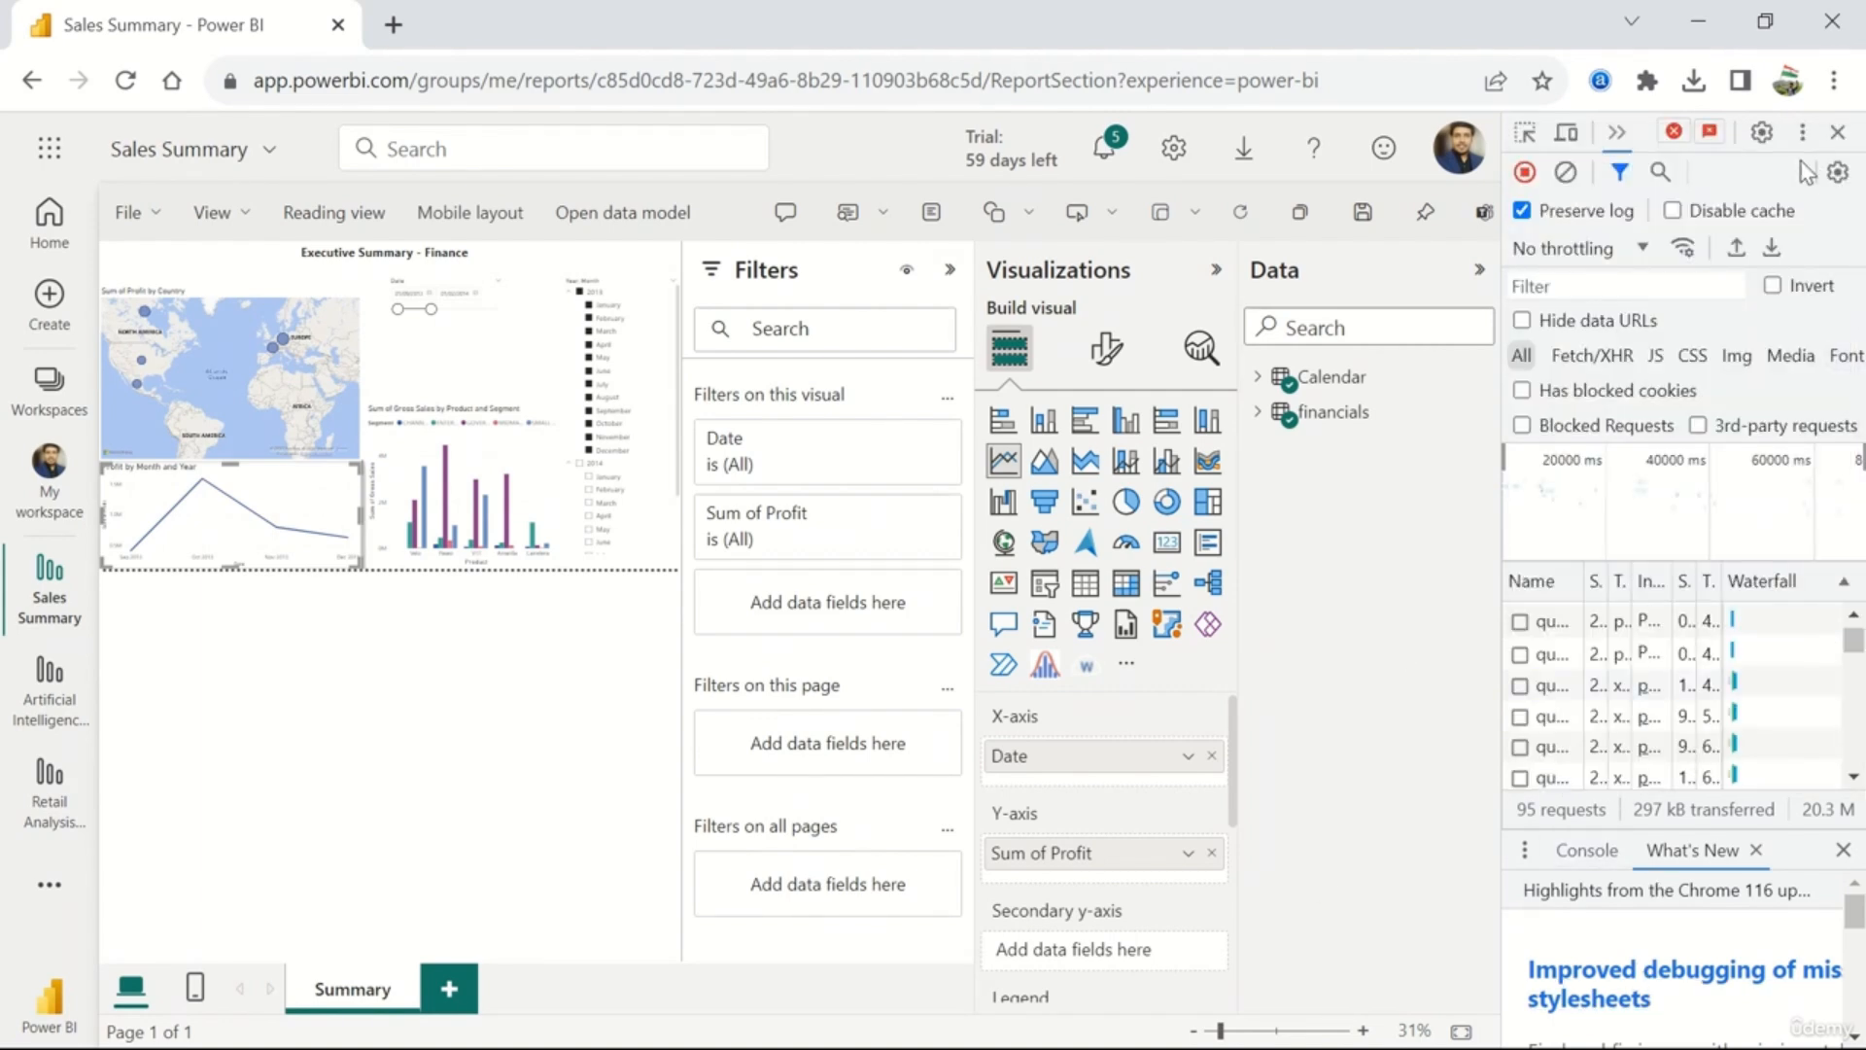
{"action": "left_click", "coordinate": [1803, 132]}
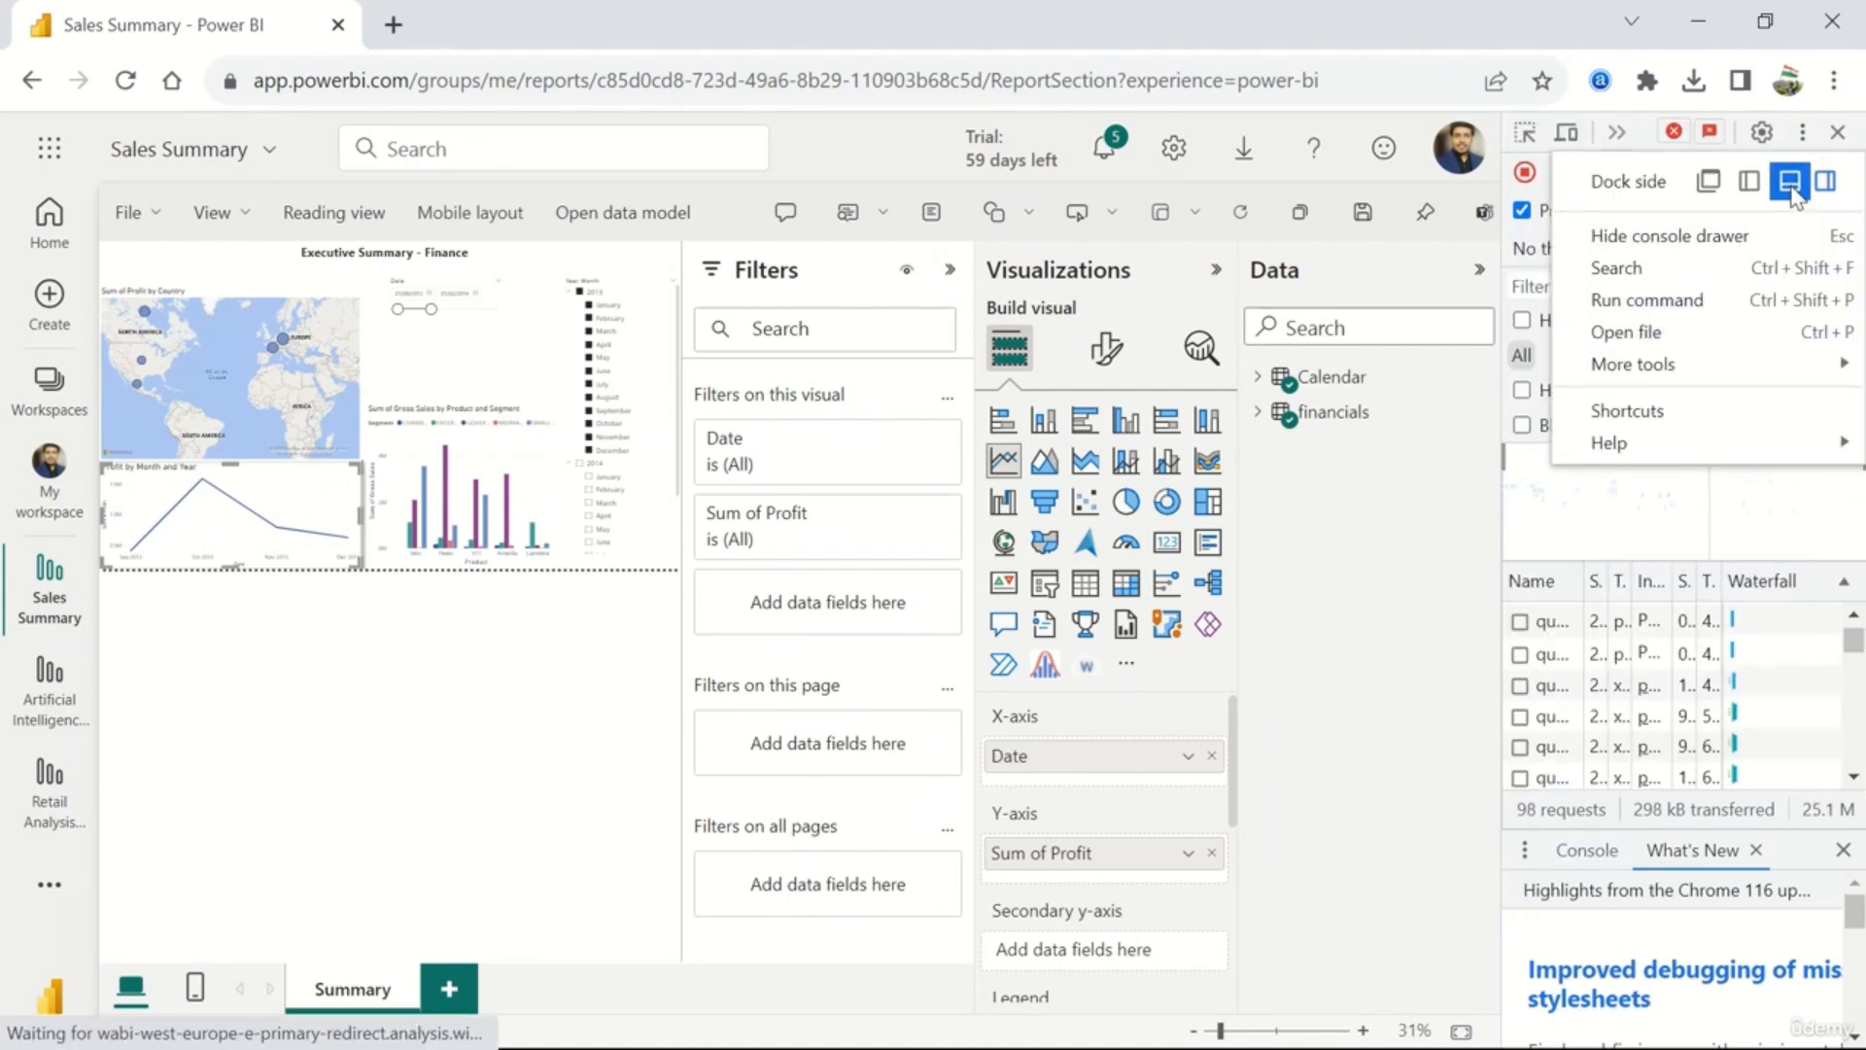
{"action": "left_click", "coordinate": [1790, 181]}
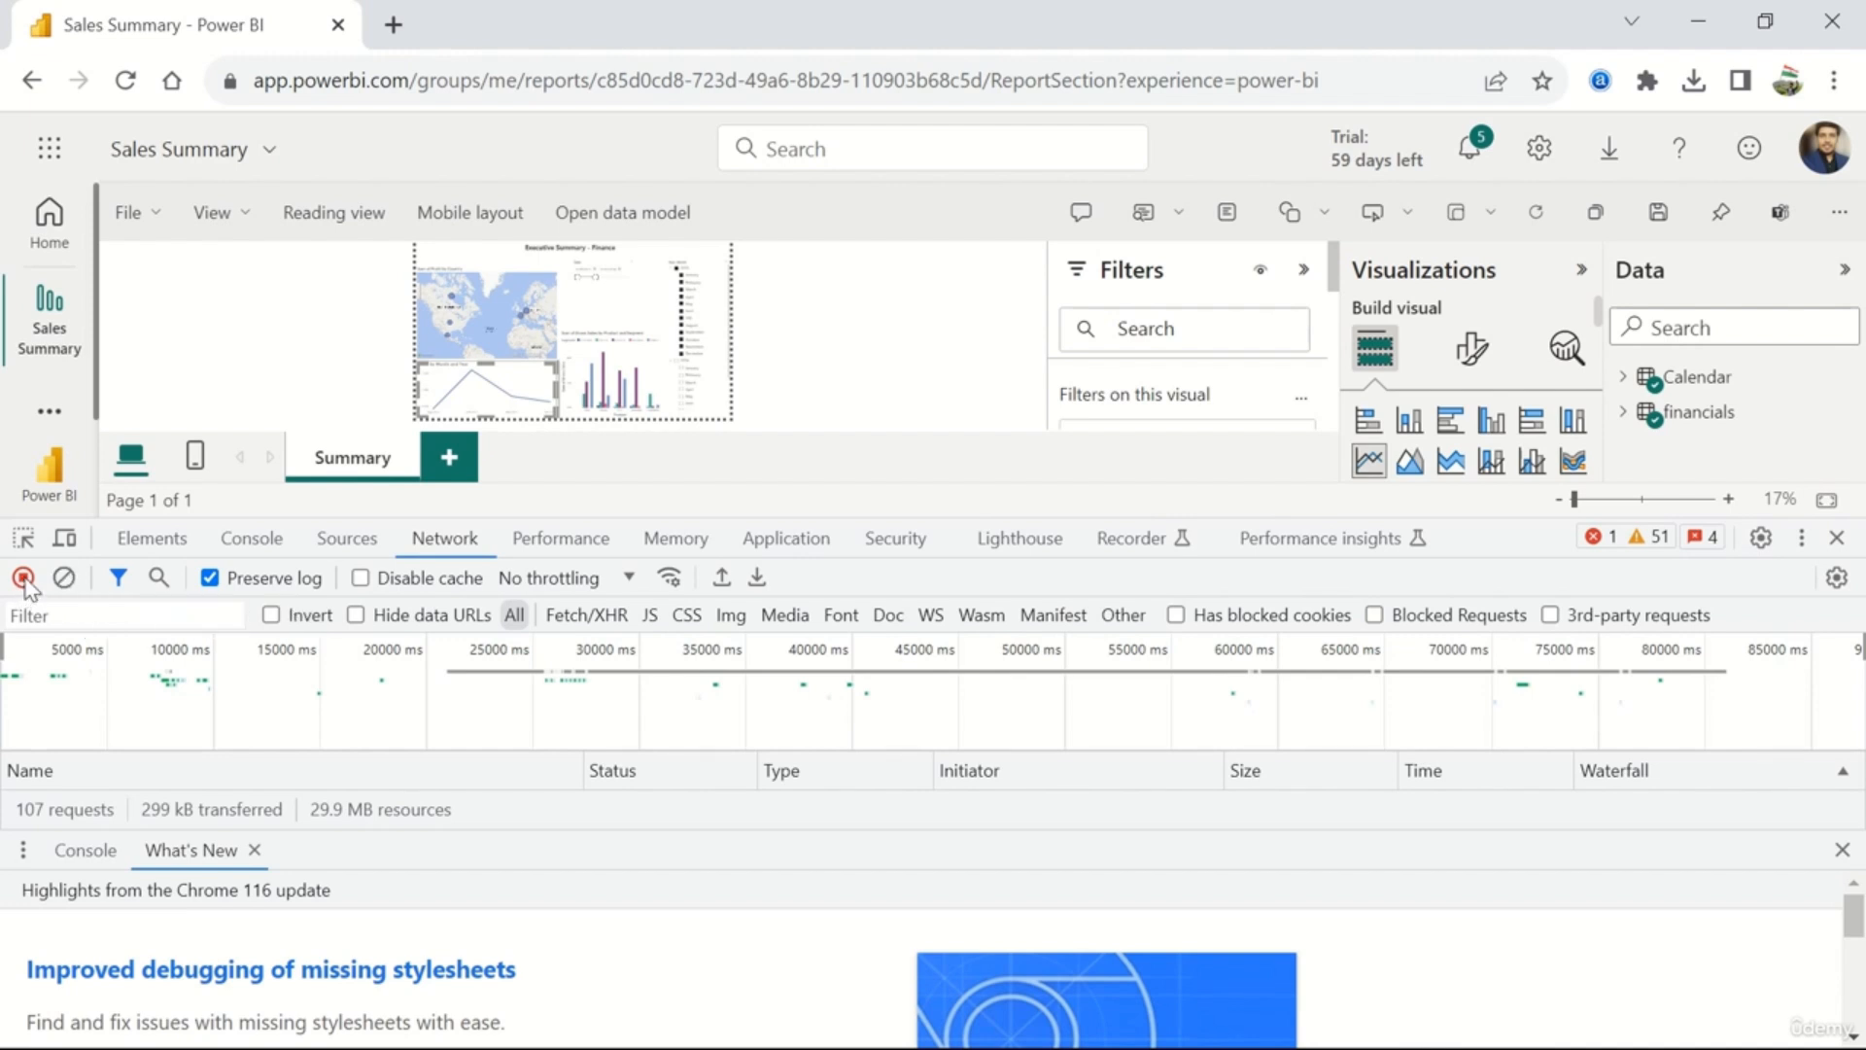
- Stop the network recording and export it as the HAR file app.powerbi.com in the Downloads folder
{"action": "left_click", "coordinate": [25, 583]}
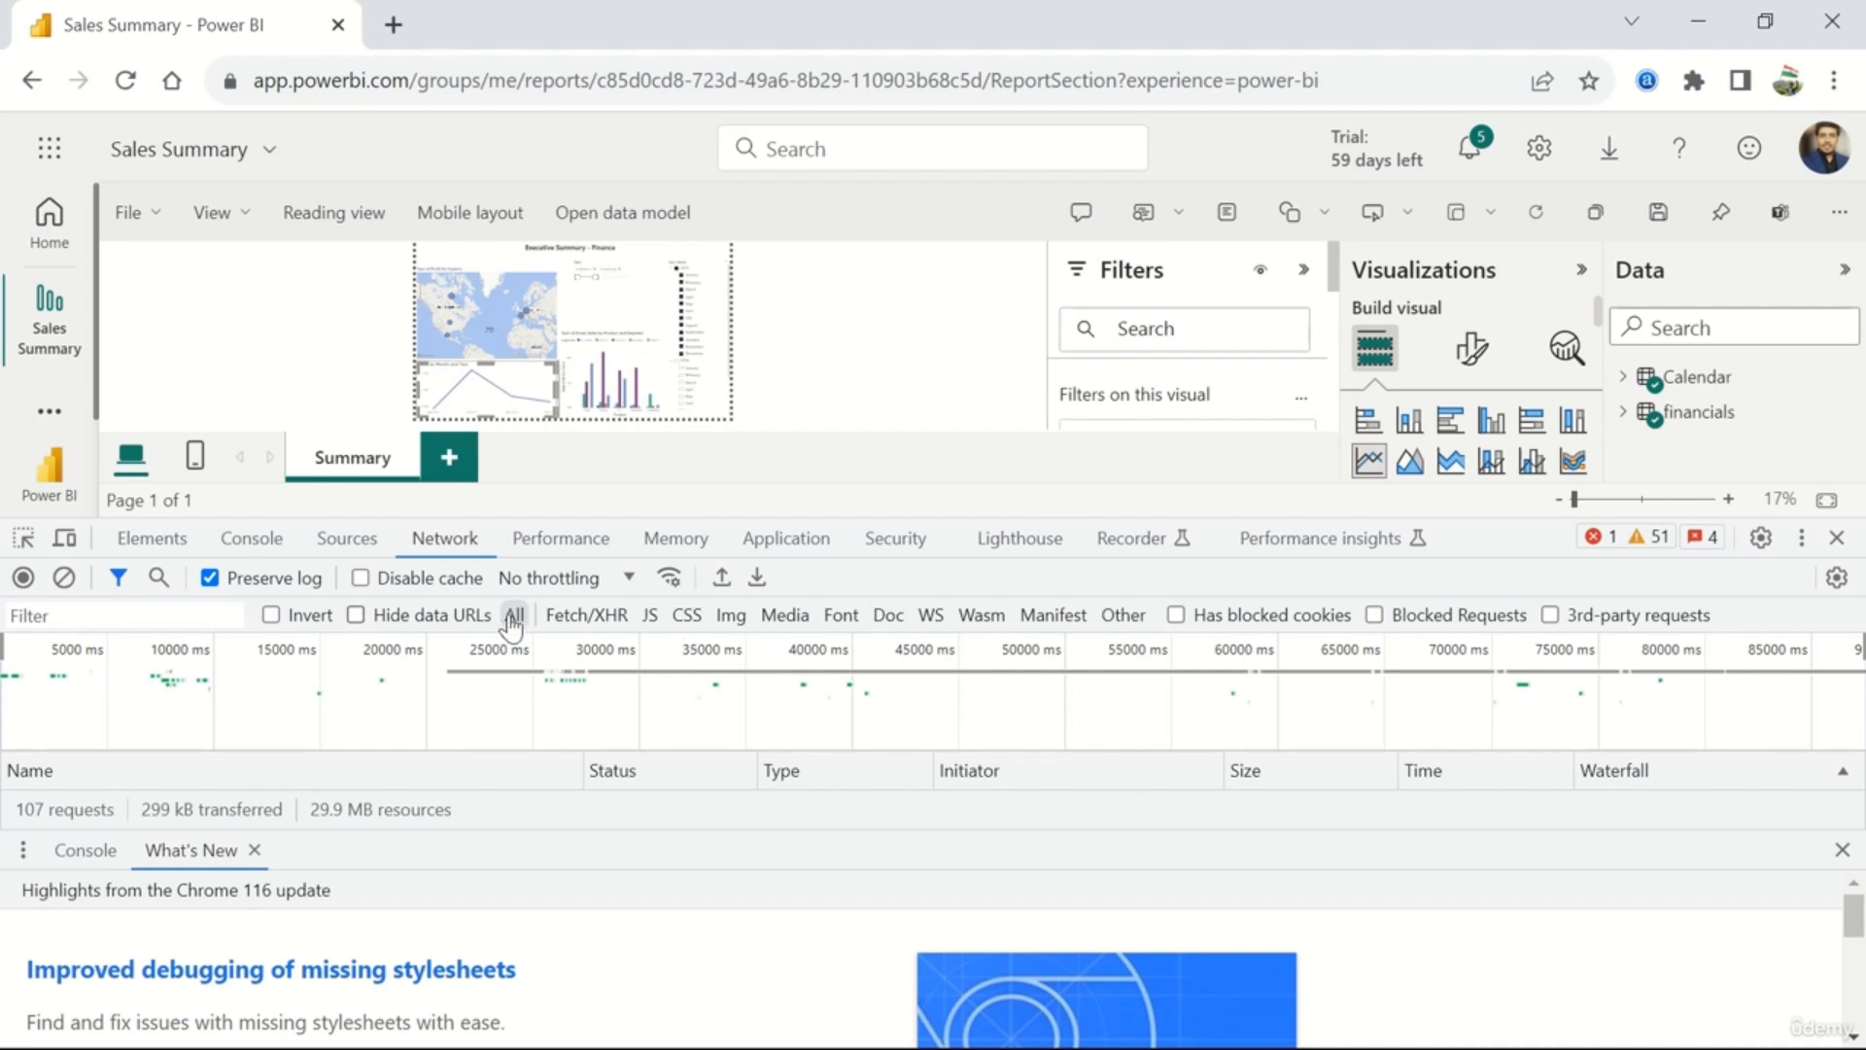
{"action": "left_click", "coordinate": [757, 580]}
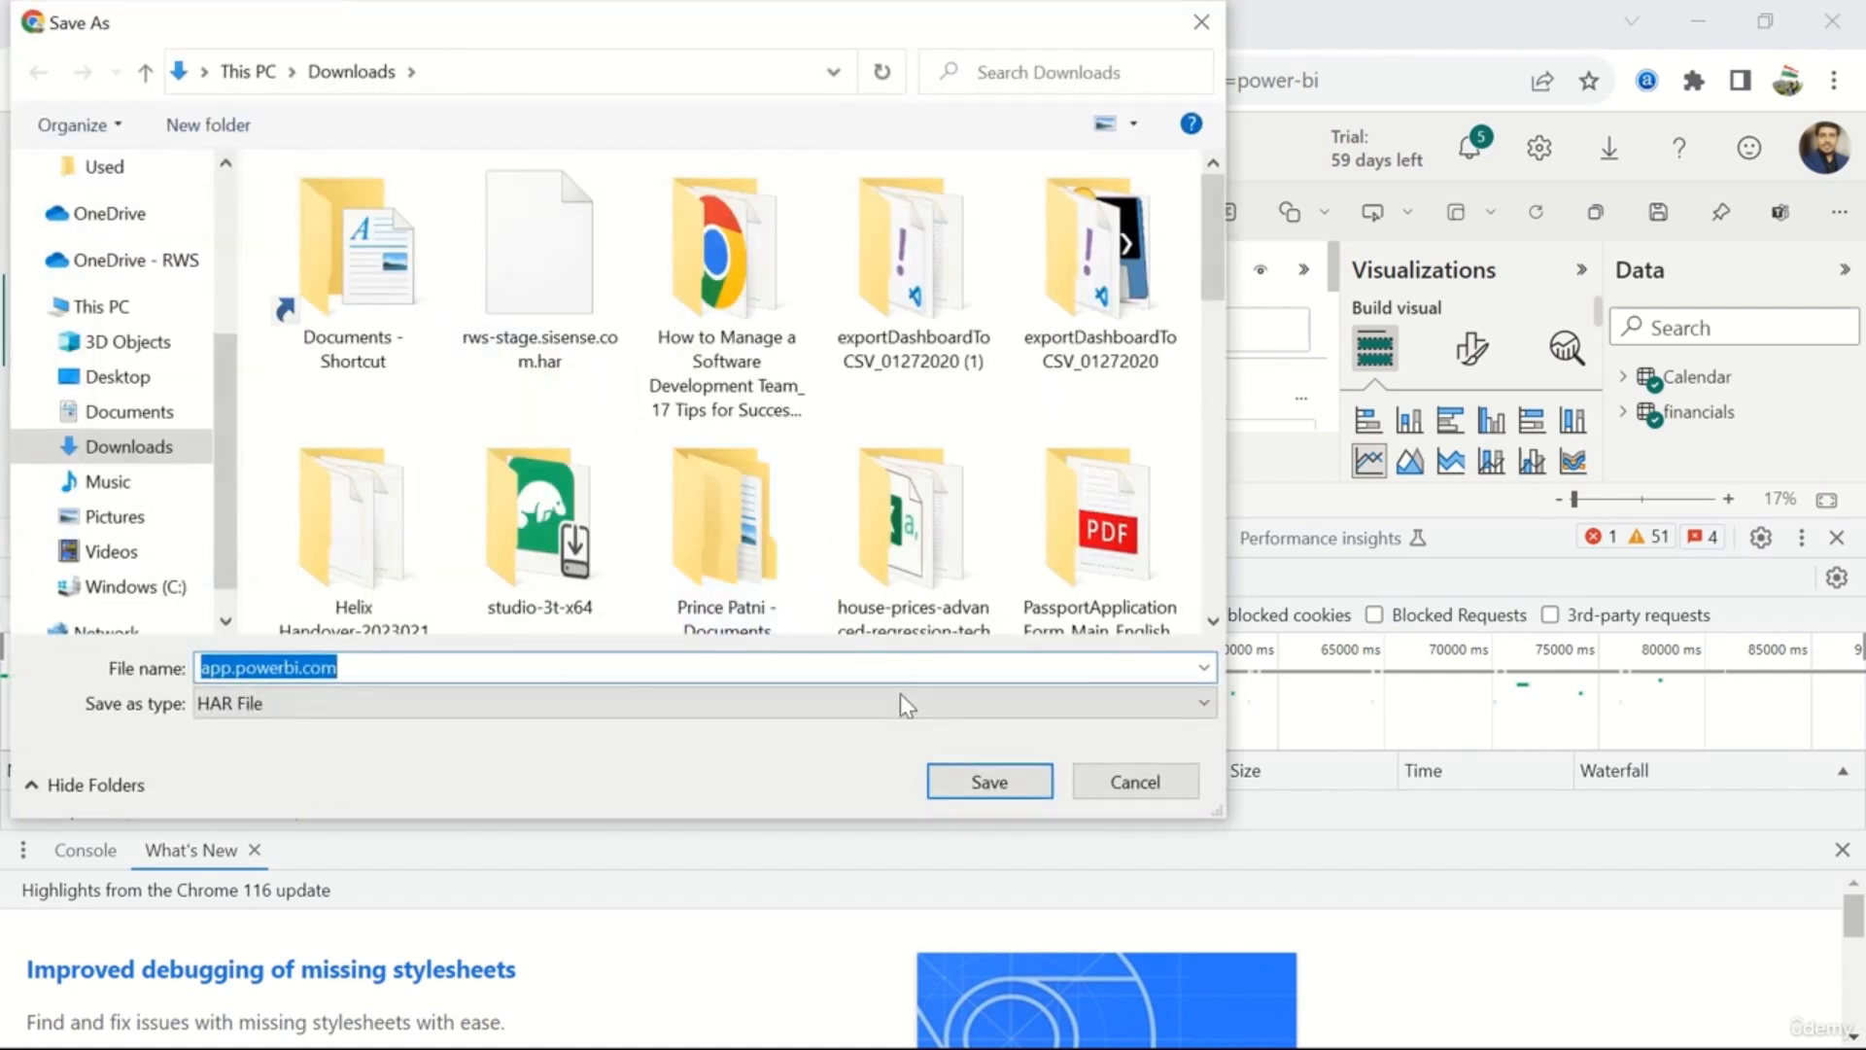
{"action": "left_click", "coordinate": [1005, 792]}
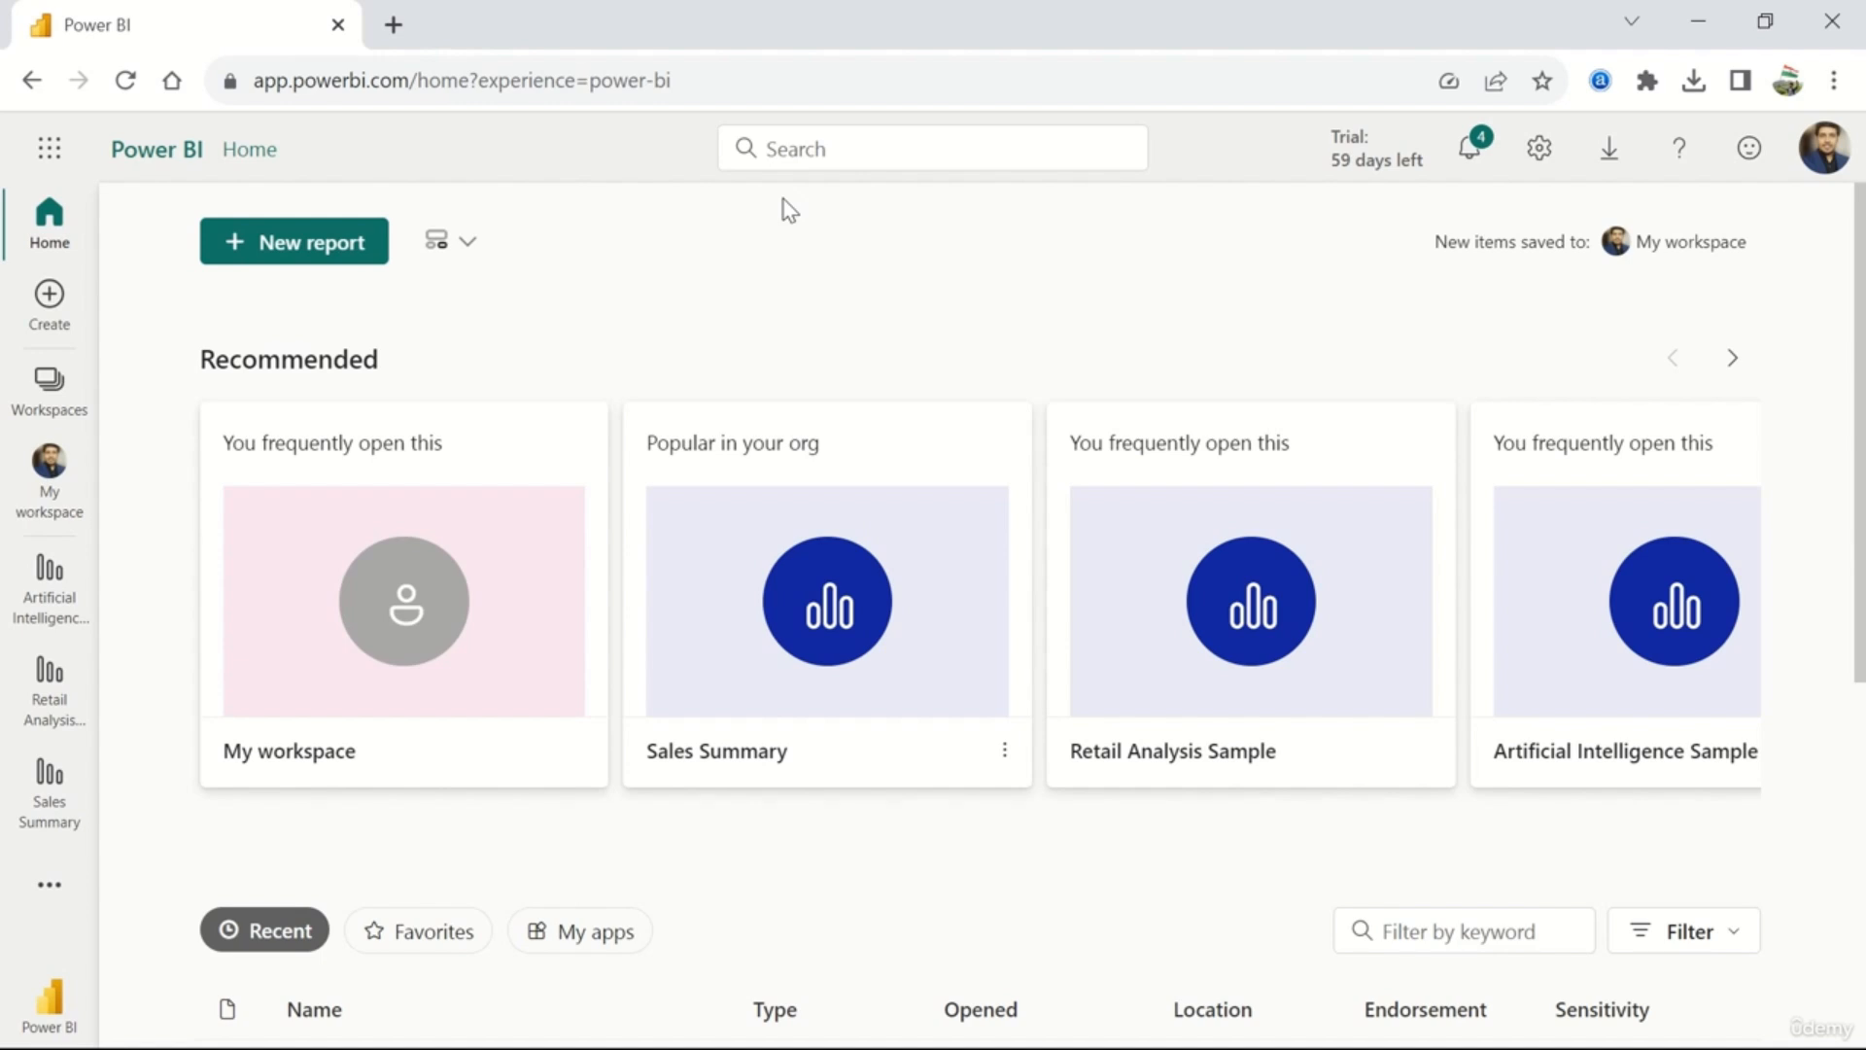
- Open the Sales Summary report for editing
{"action": "left_click", "coordinate": [45, 796]}
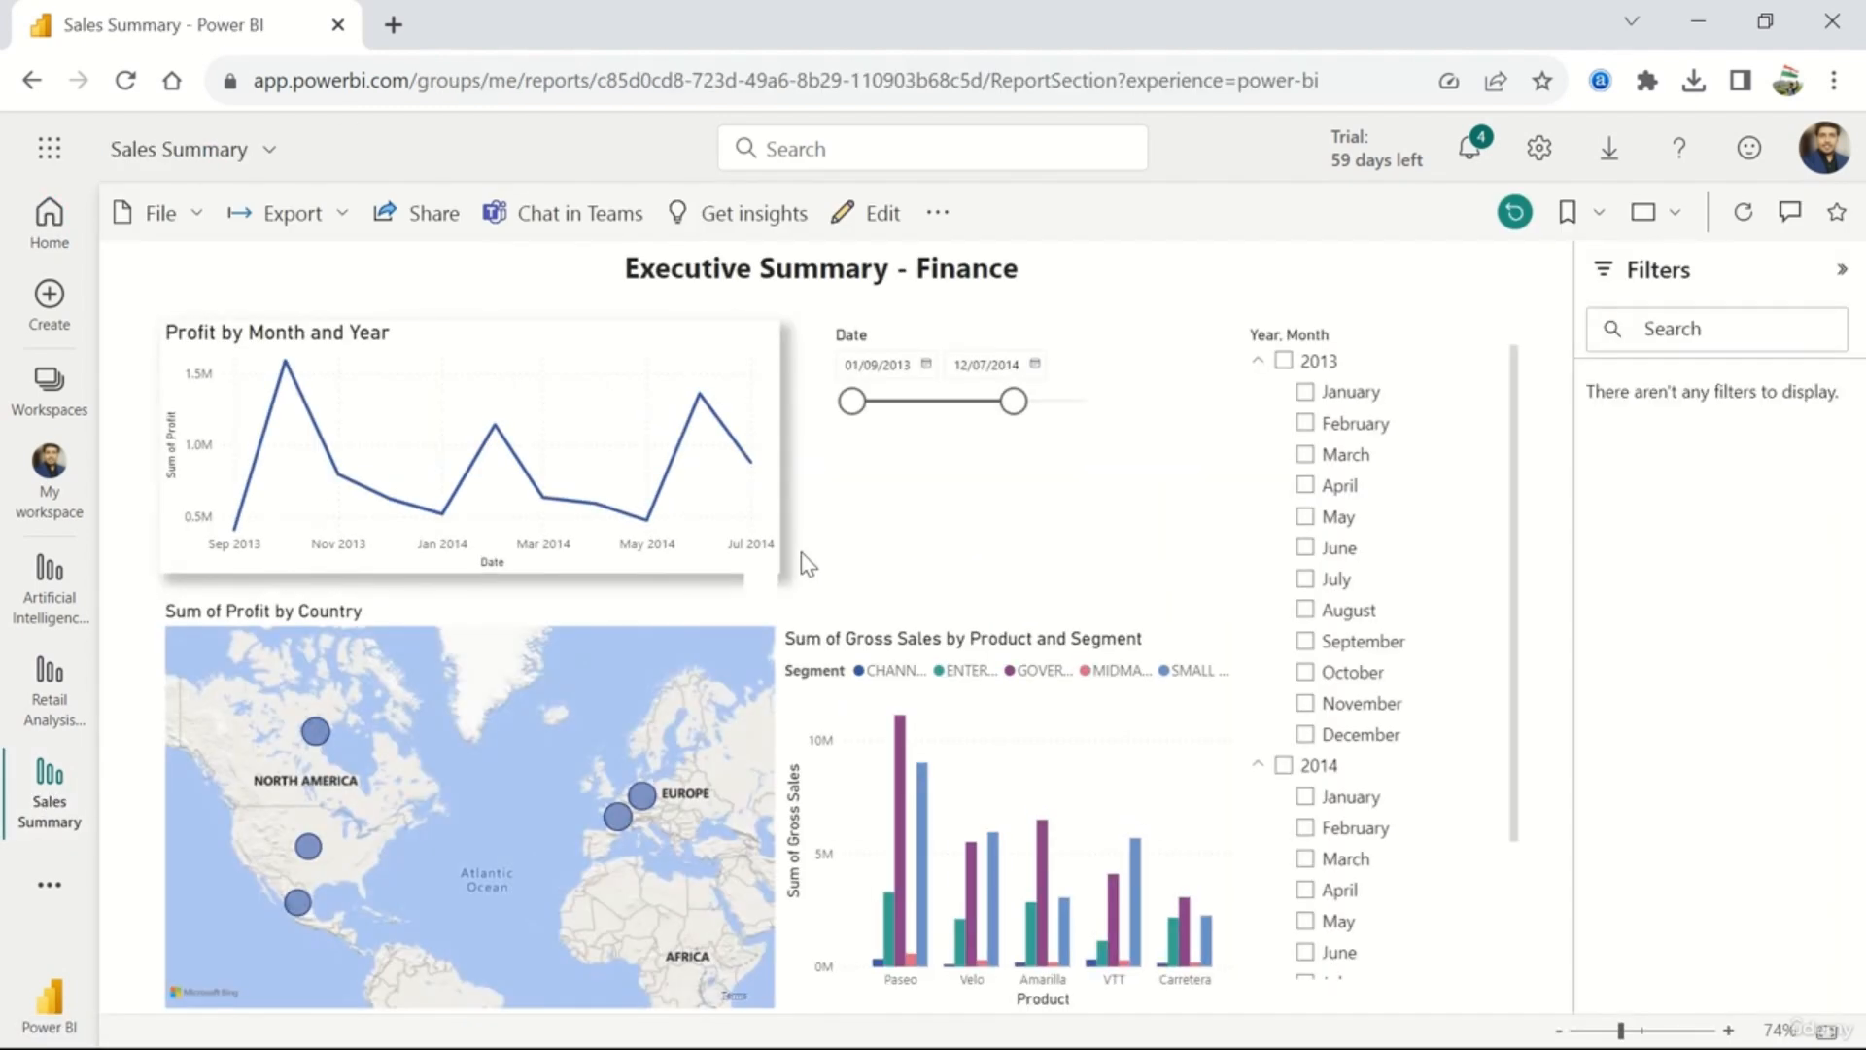
{"action": "left_click", "coordinate": [864, 226]}
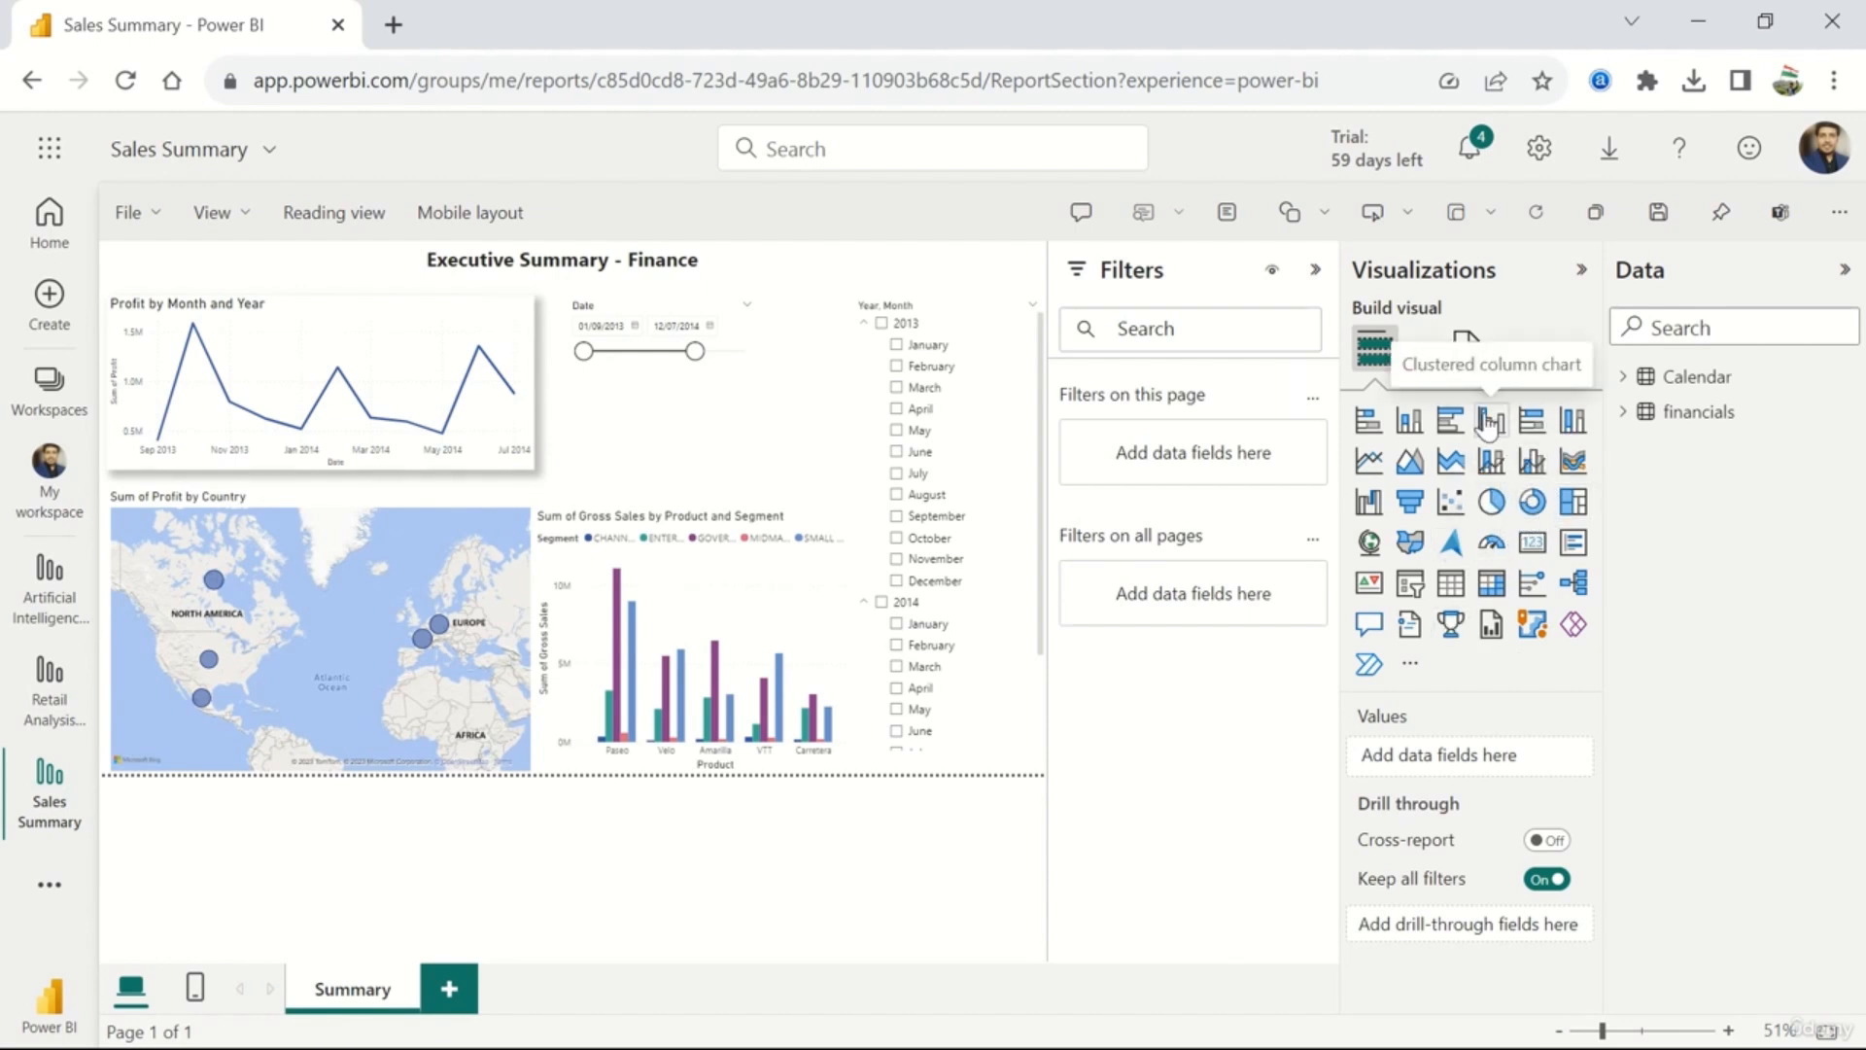
- Unpin the key influencers visual from the report's visualizations and confirm its removal
{"action": "right_click", "coordinate": [1533, 584]}
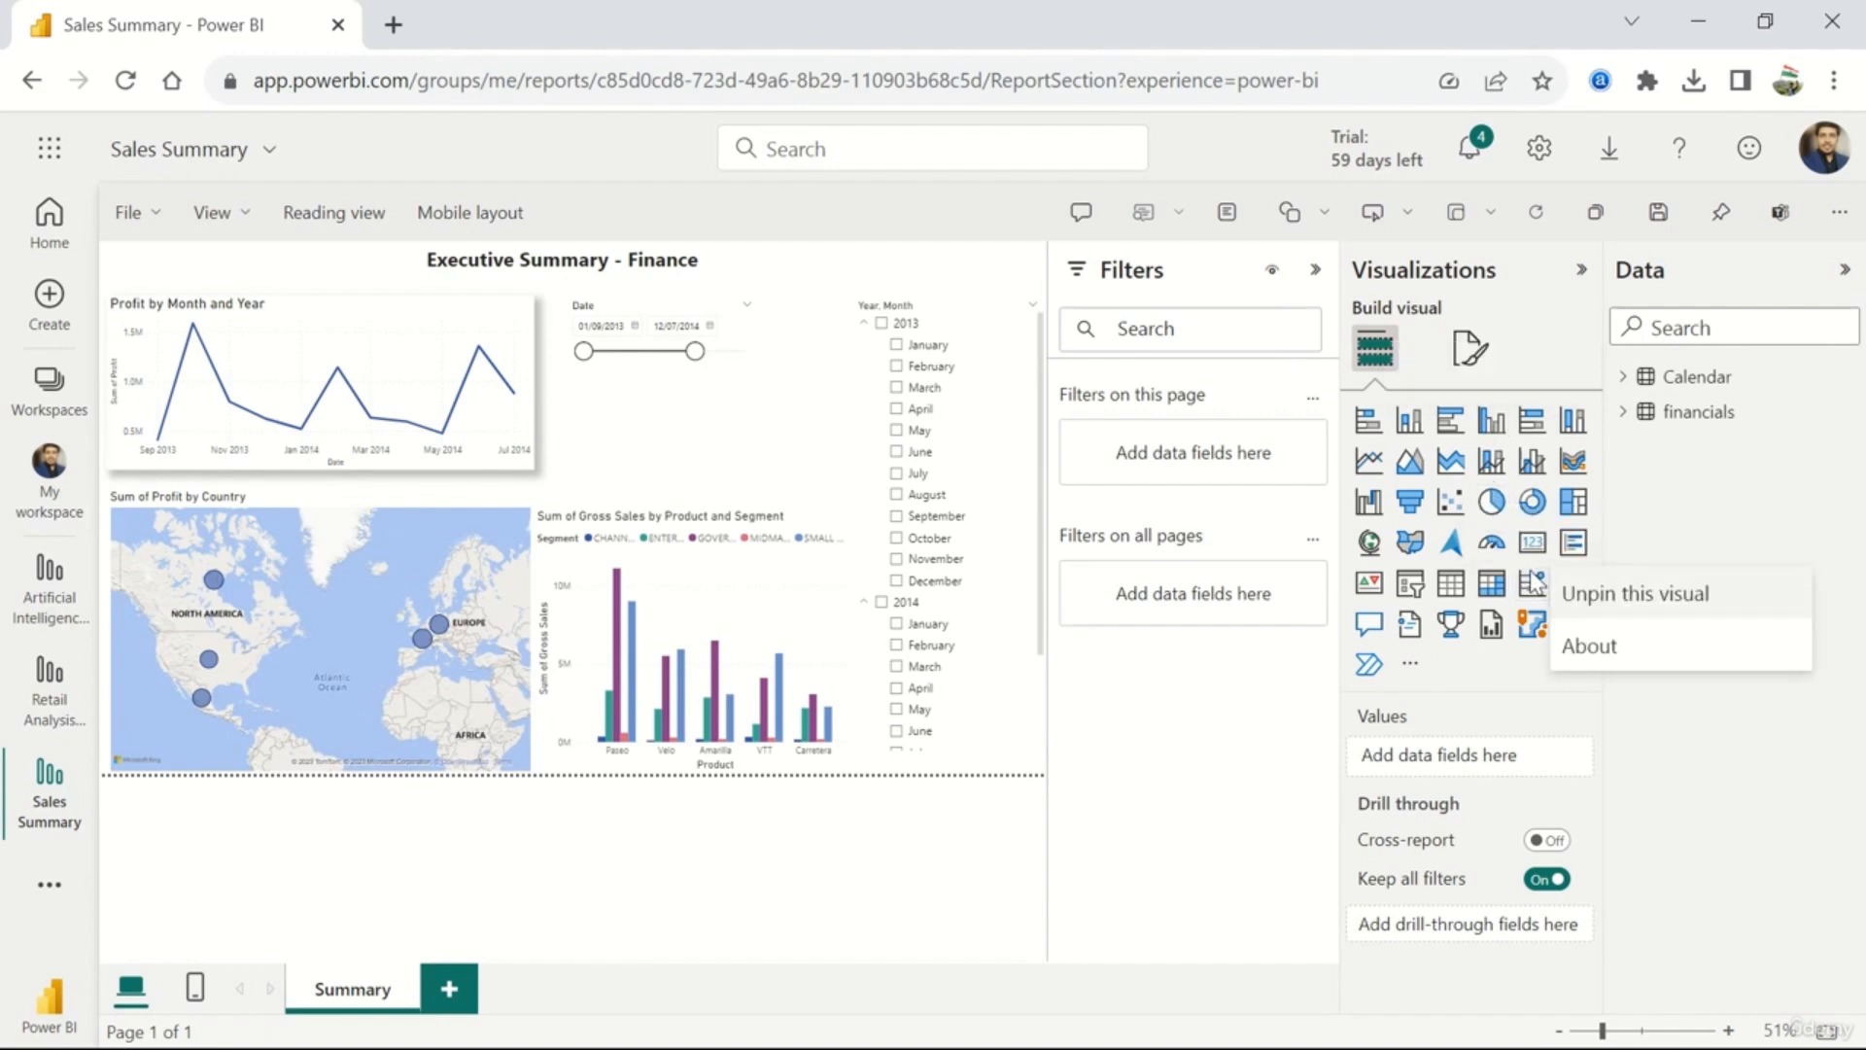
{"action": "left_click", "coordinate": [1679, 594]}
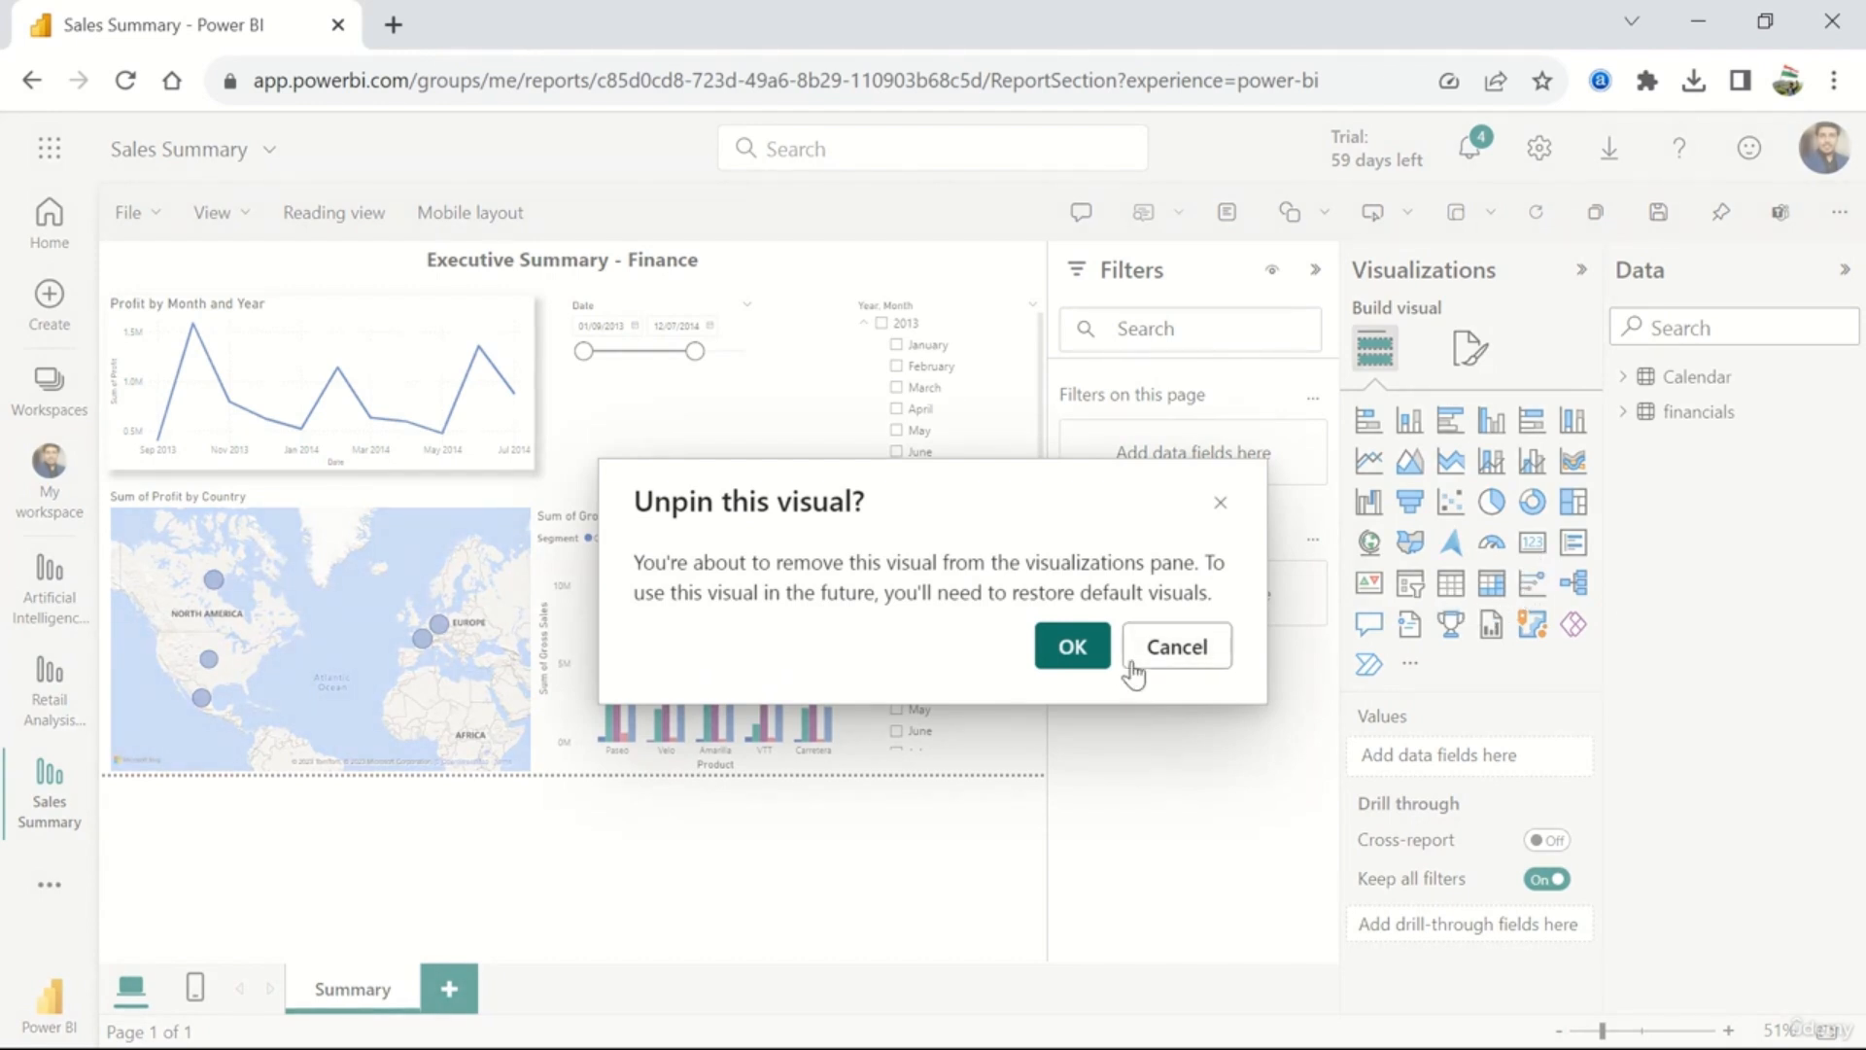
{"action": "left_click", "coordinate": [1097, 649]}
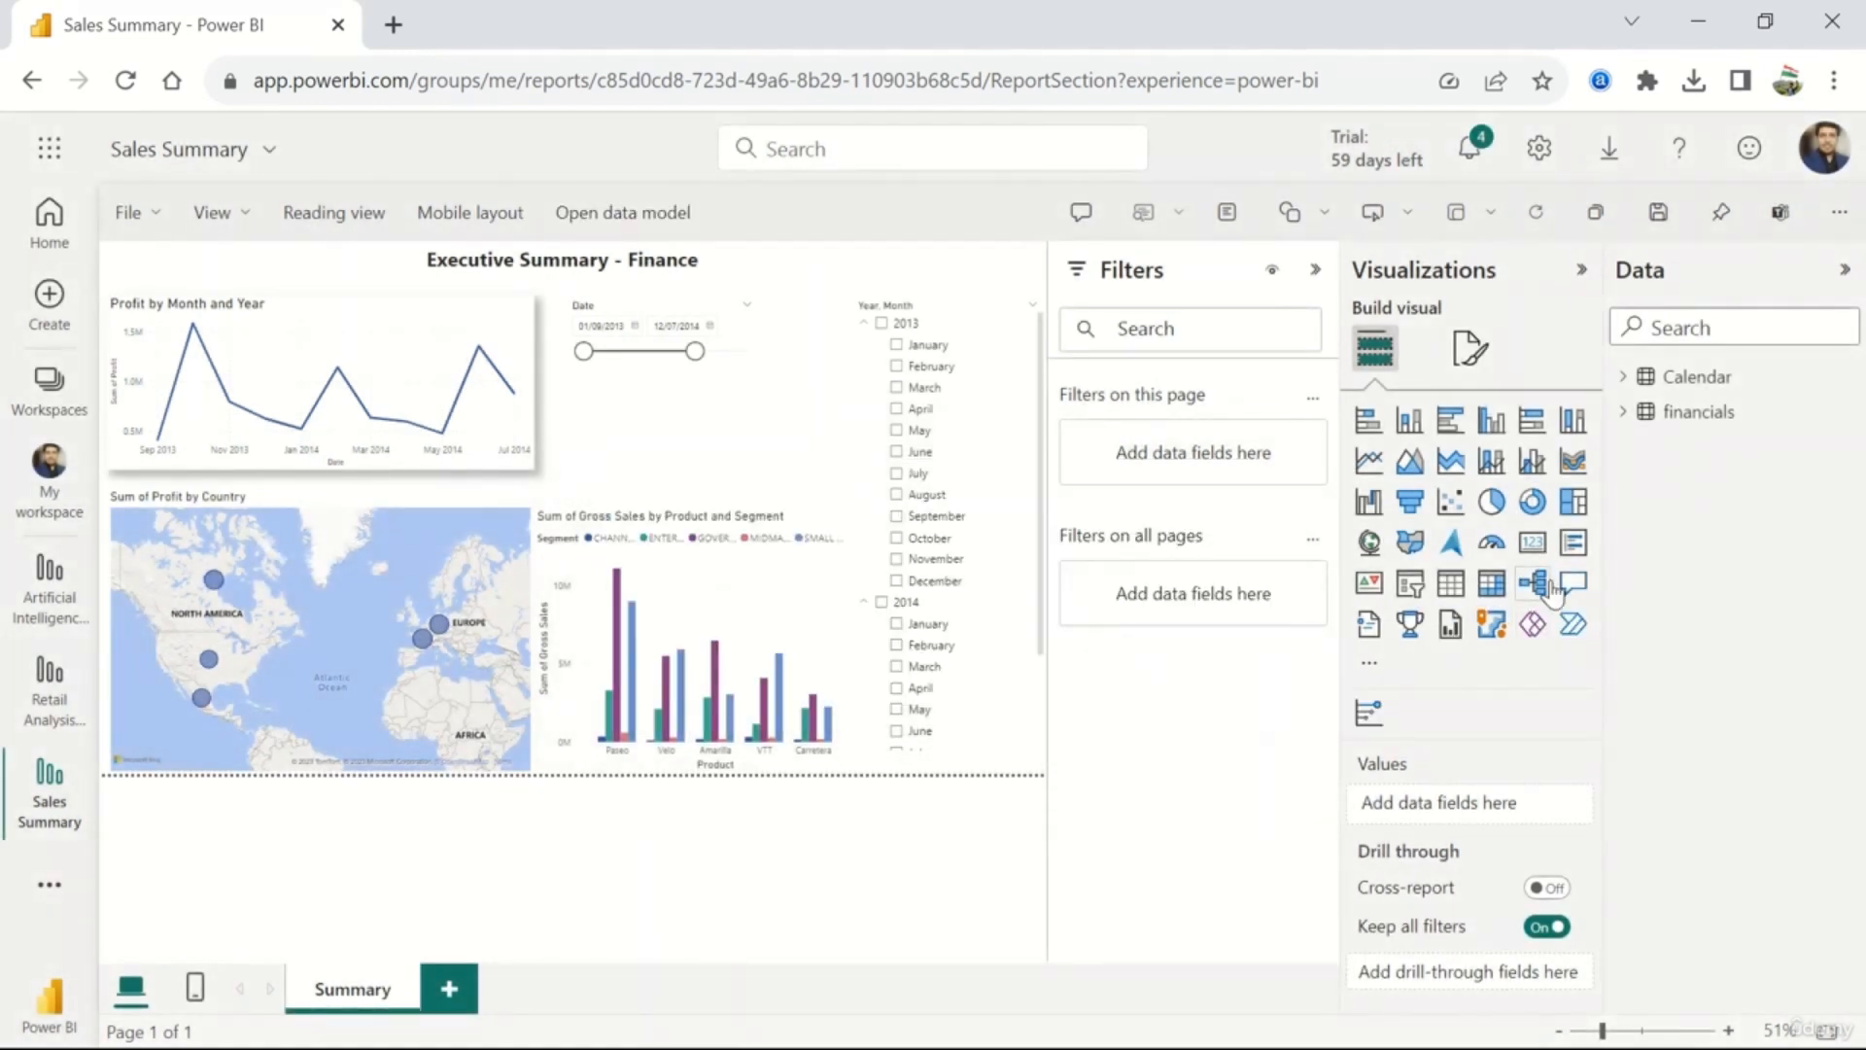
- Restore the default set of visuals for the report
{"action": "left_click", "coordinate": [1383, 680]}
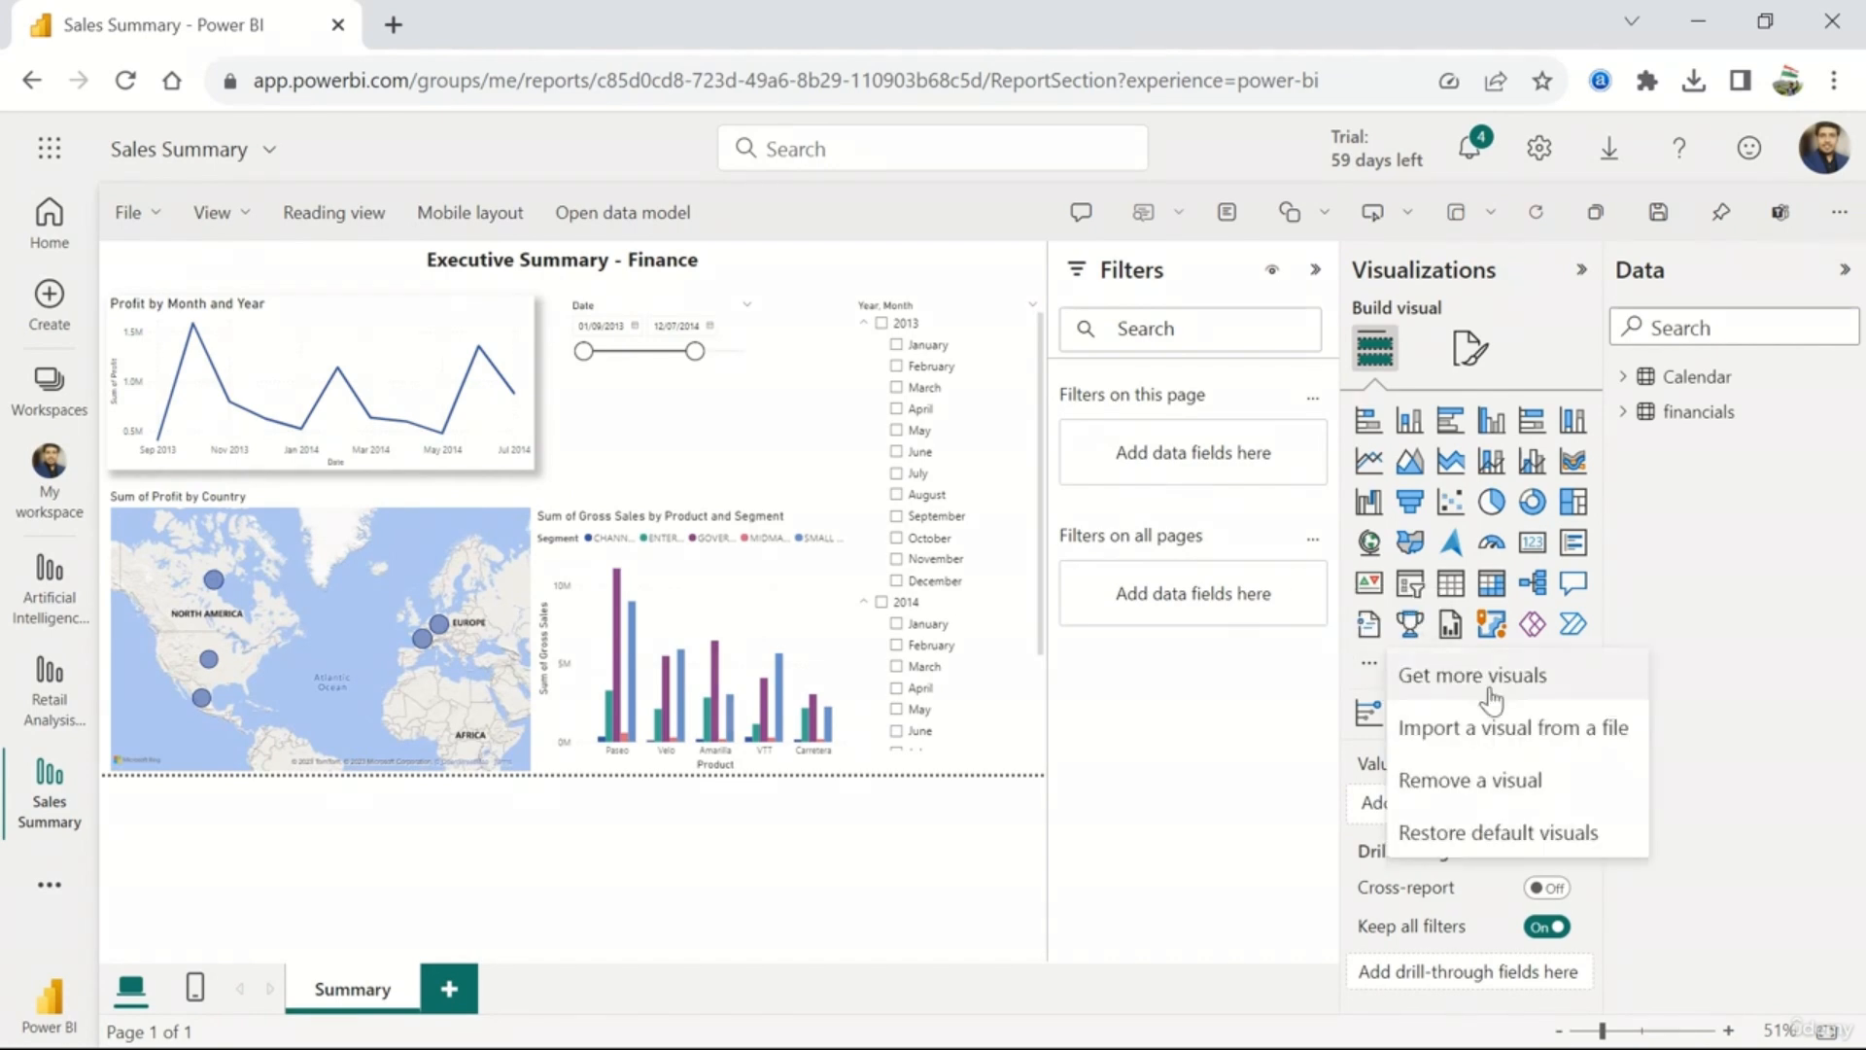
{"action": "left_click", "coordinate": [1521, 834]}
{"action": "left_click", "coordinate": [1073, 648]}
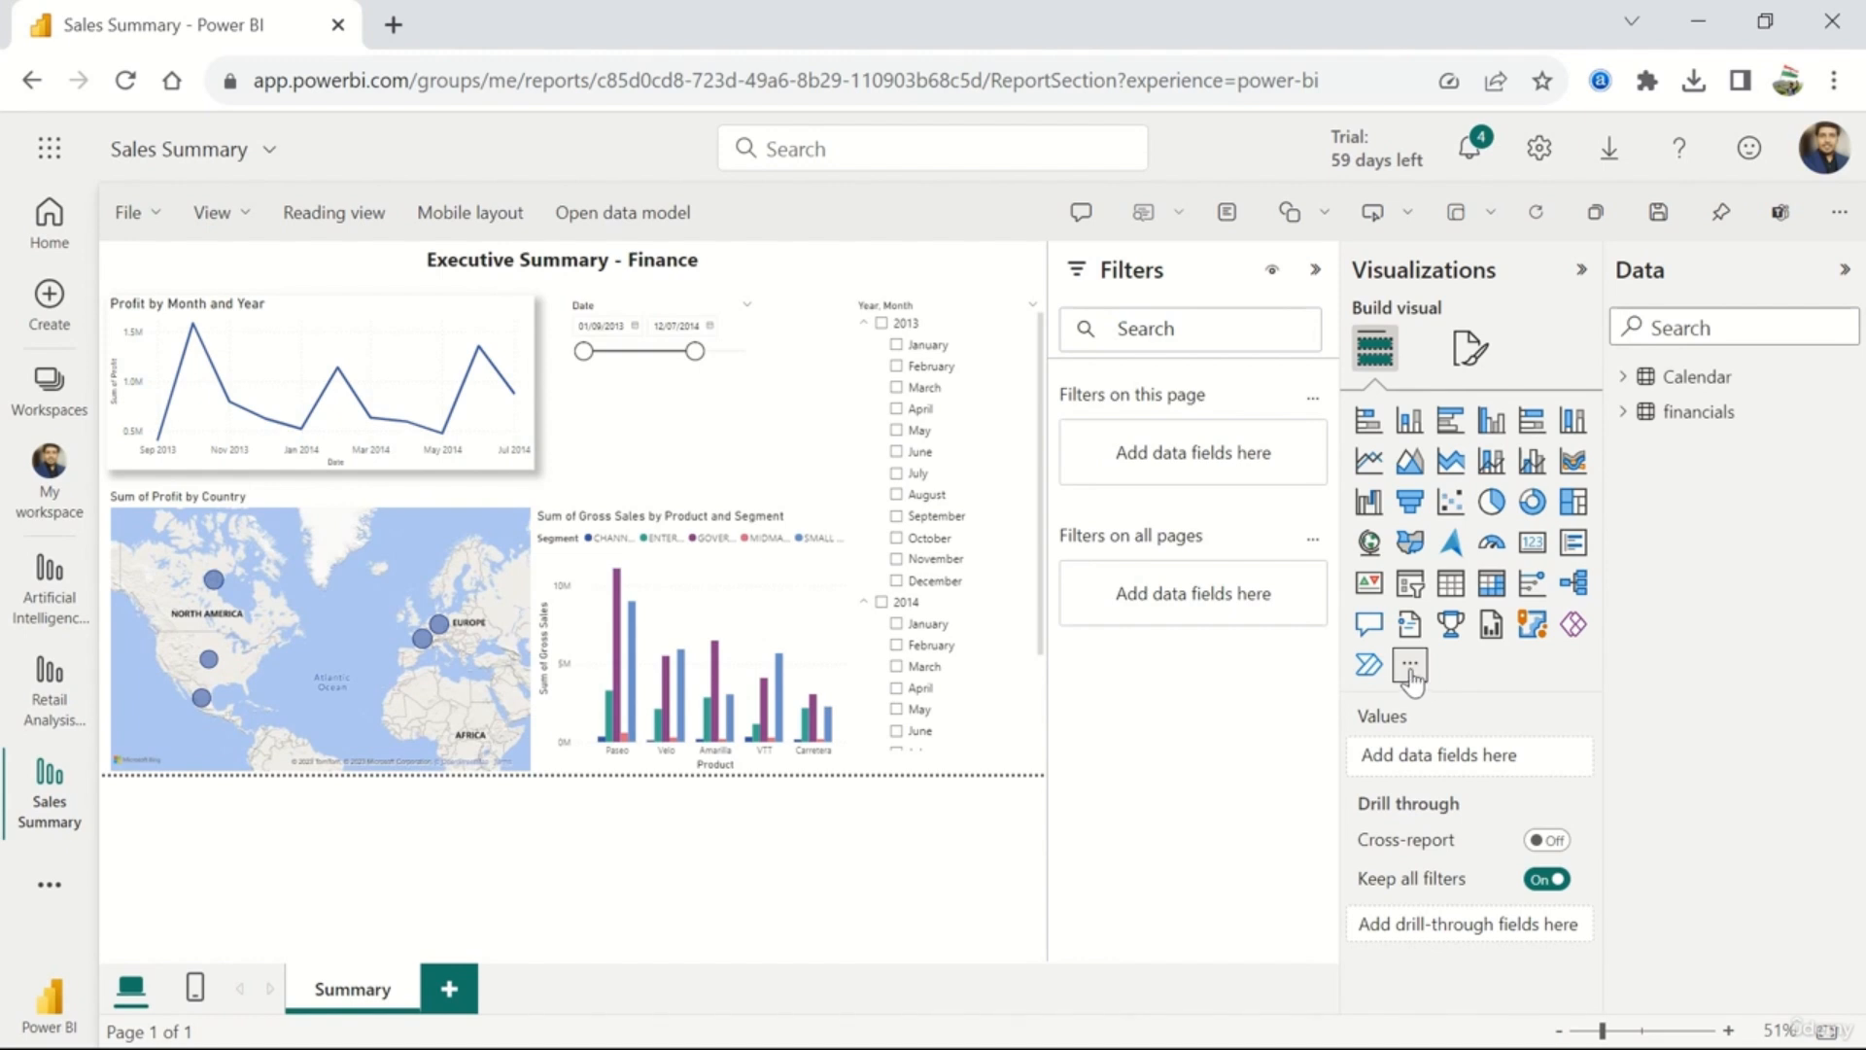
- Open the gallery for getting more visuals and look through the all, organizational and AppSource visuals
{"action": "left_click", "coordinate": [1410, 670]}
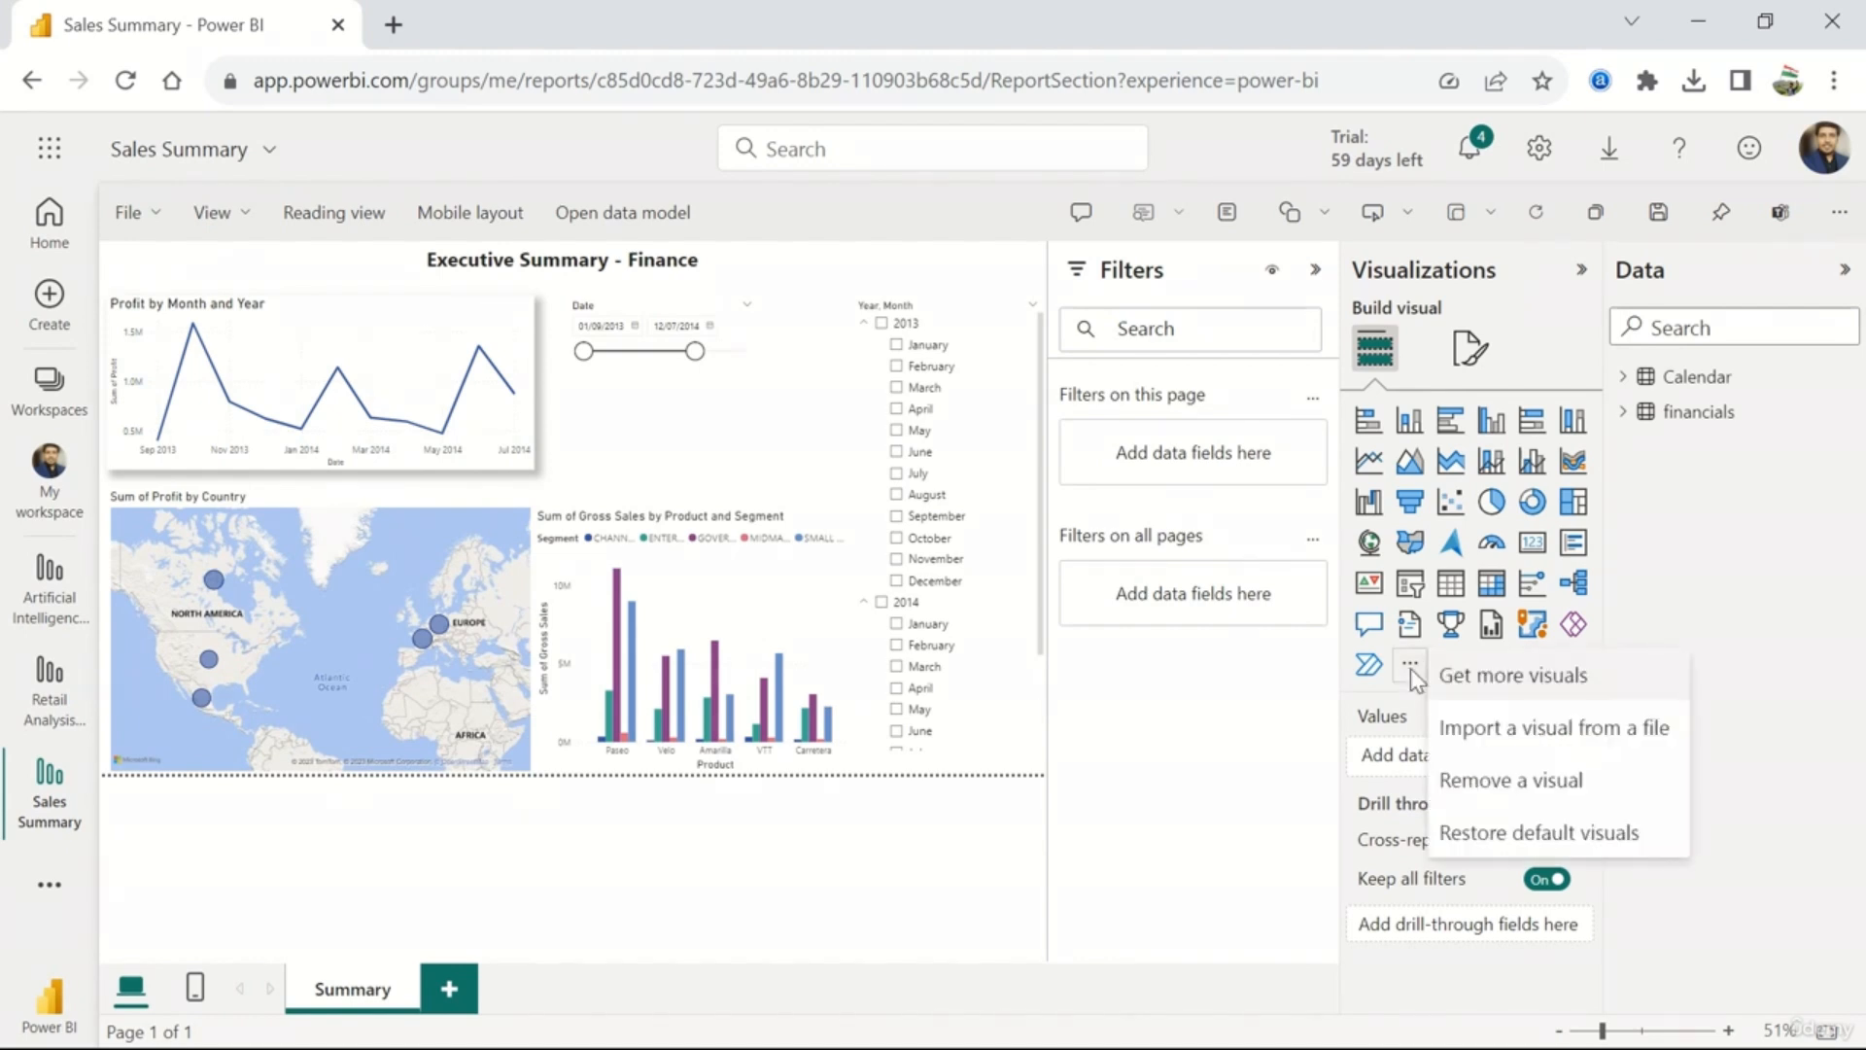
{"action": "left_click", "coordinate": [1573, 678]}
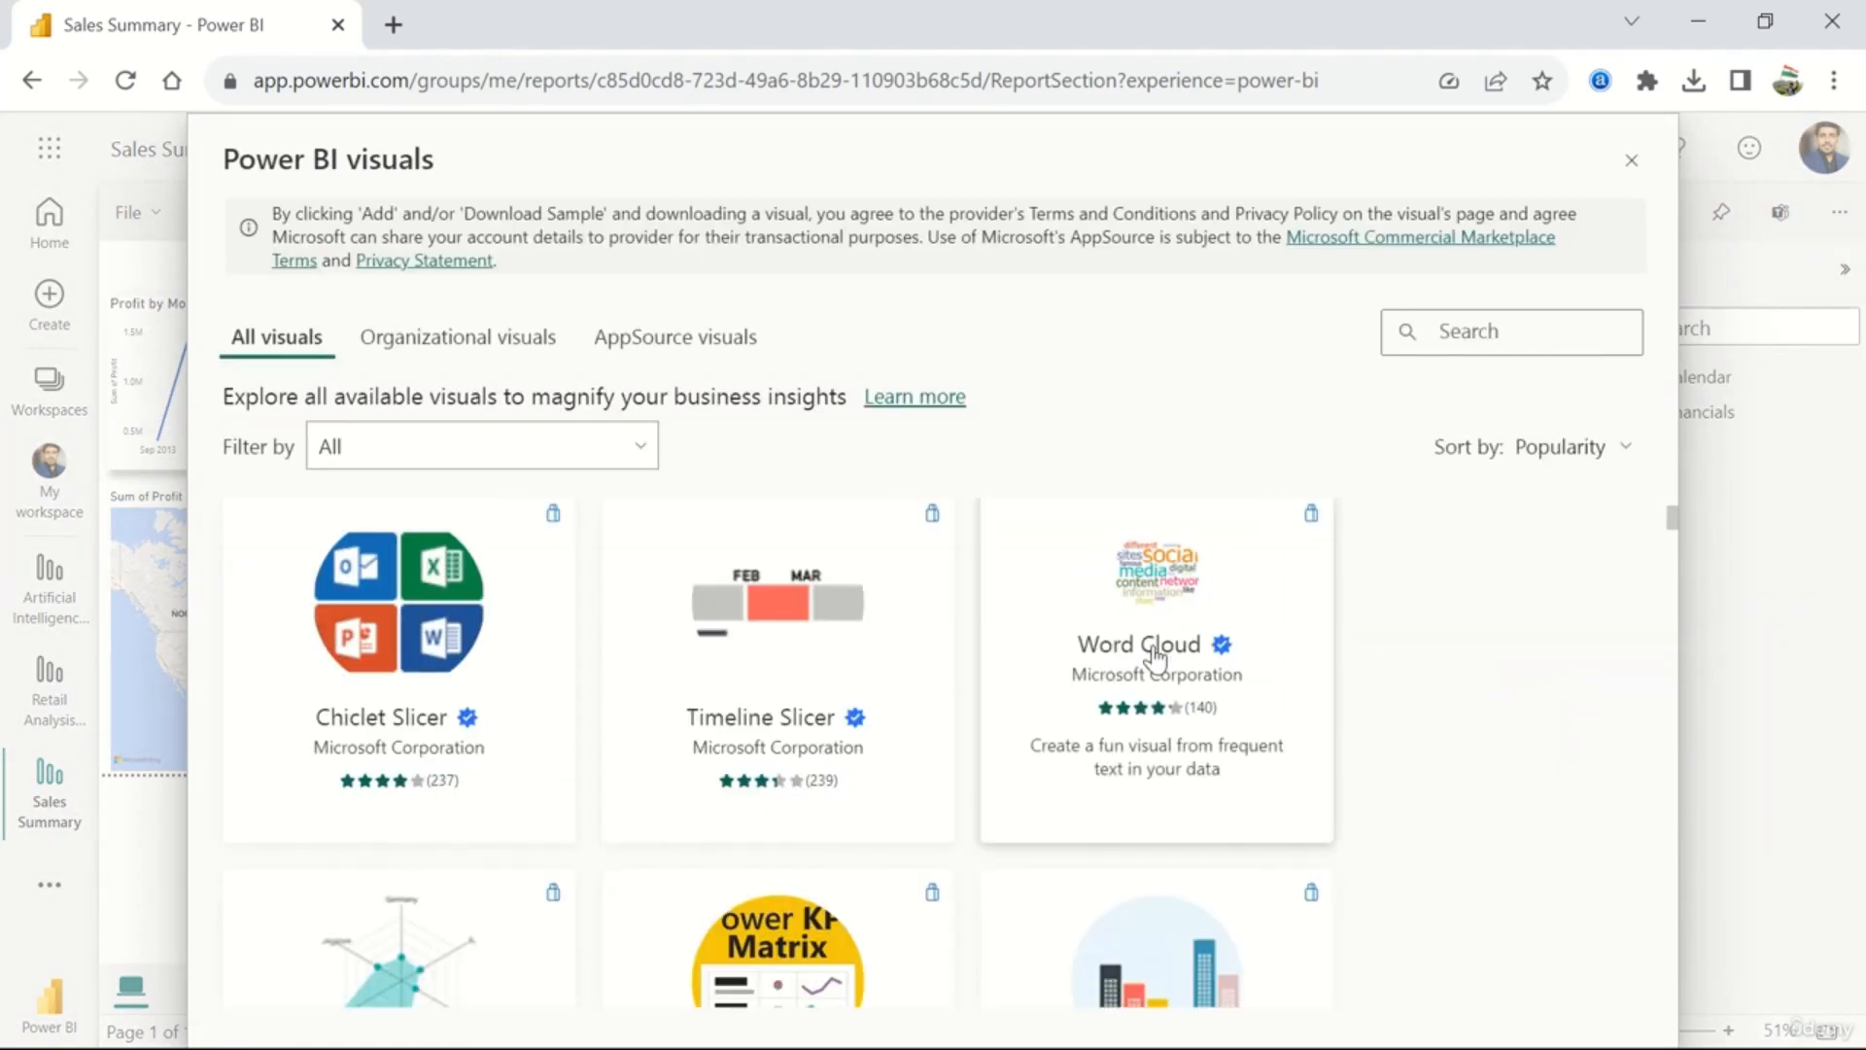
{"action": "scroll", "coordinate": [1426, 642], "scroll_direction": "up", "scroll_amount": 5}
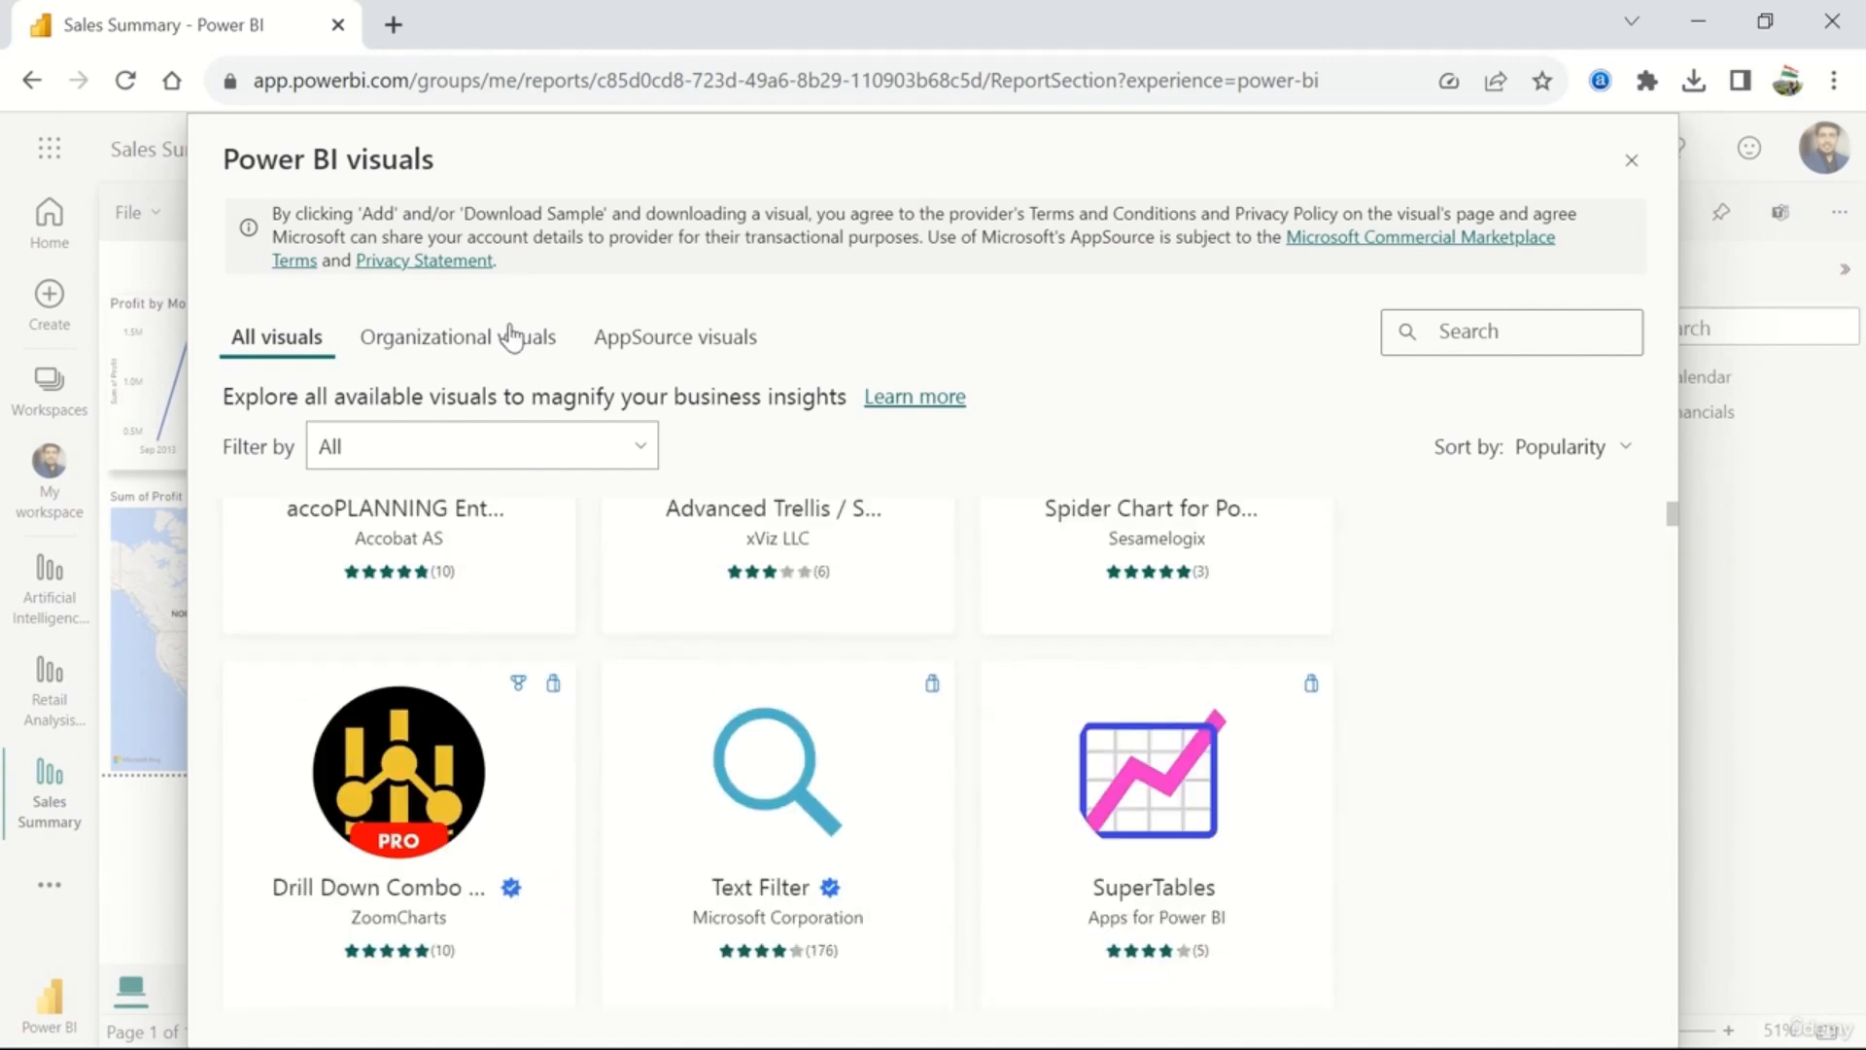
{"action": "left_click", "coordinate": [440, 345]}
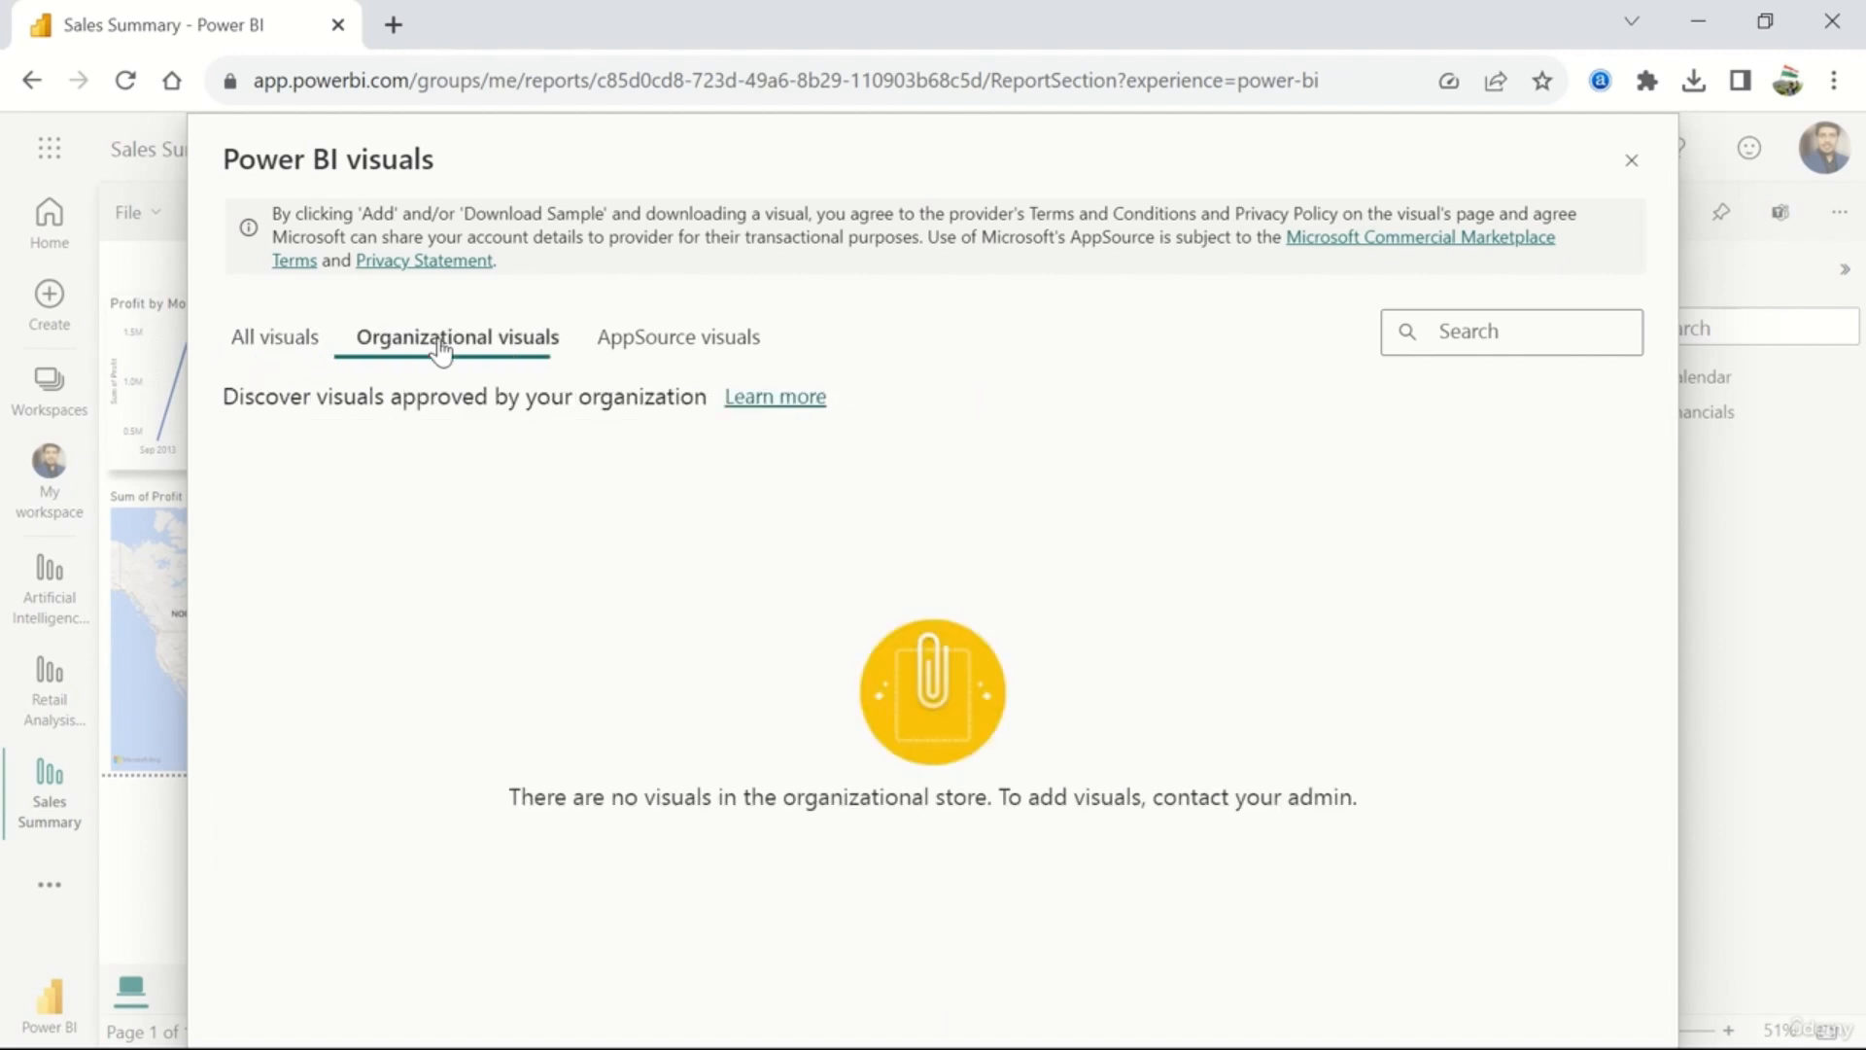
{"action": "left_click", "coordinate": [692, 358]}
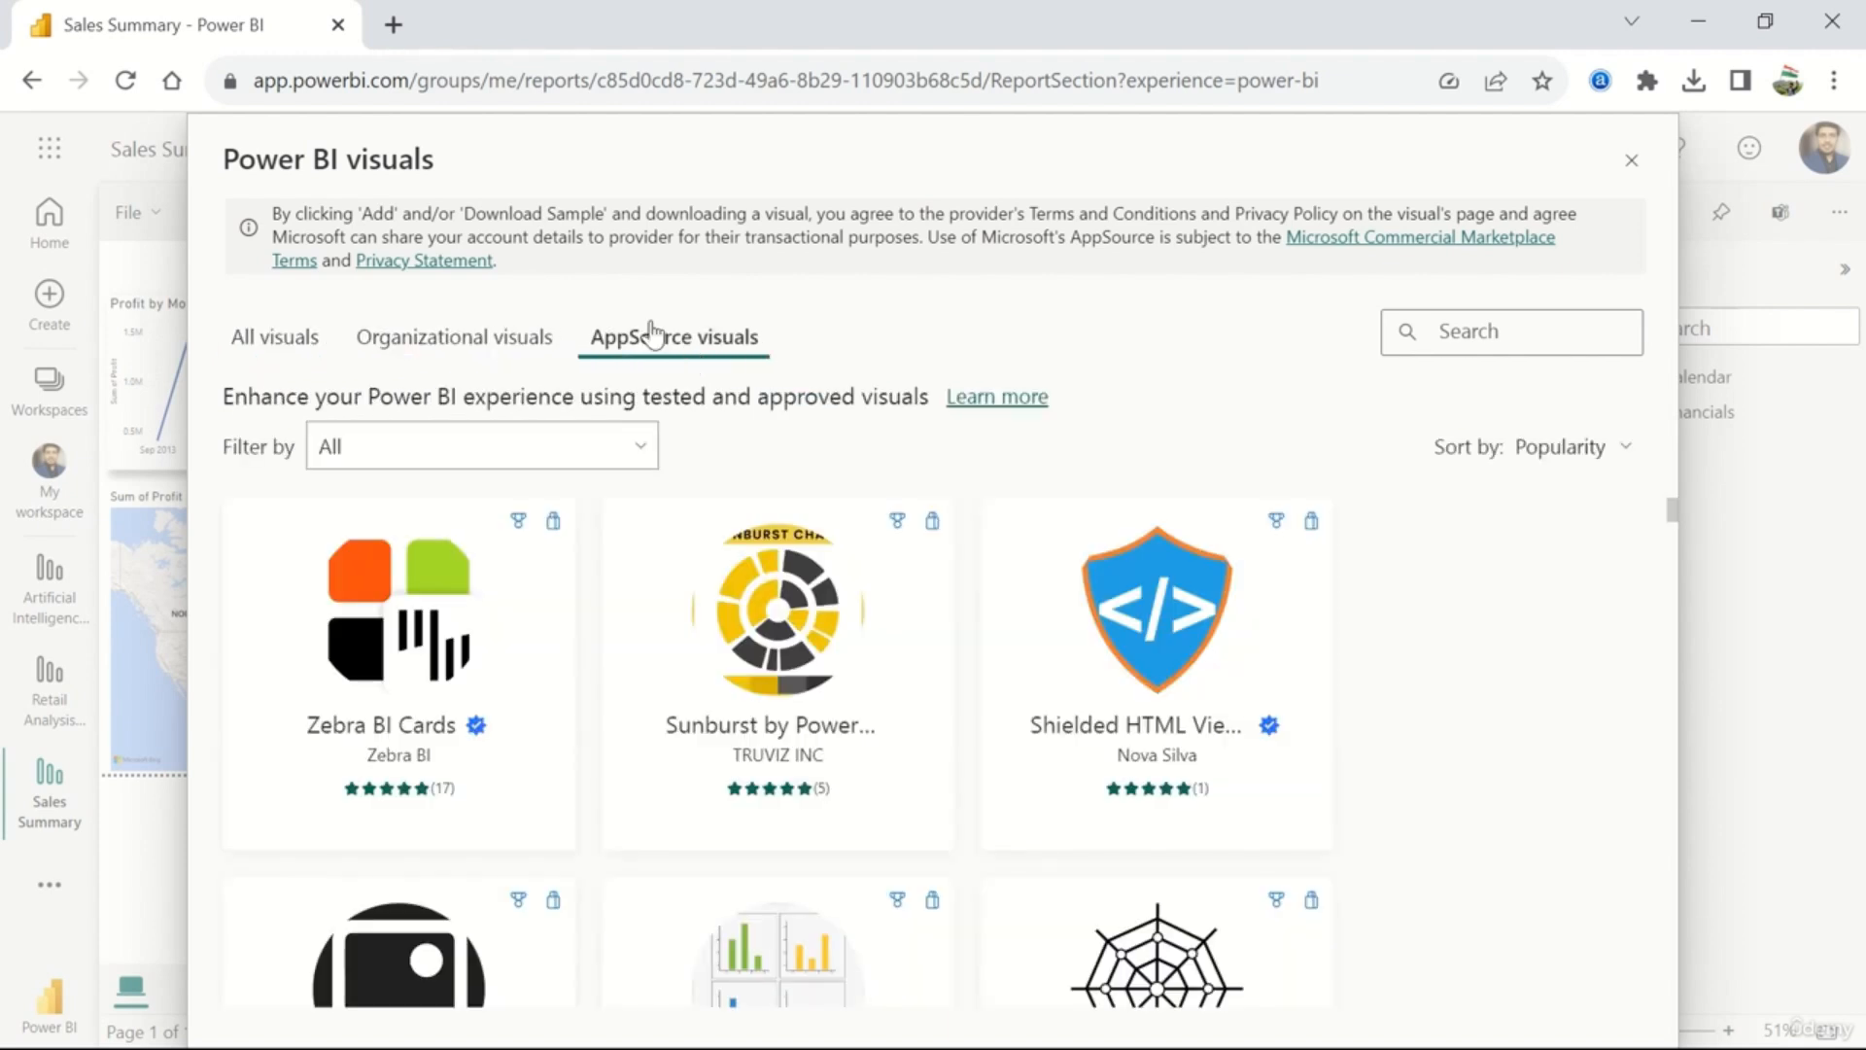
- Open the Microsoft AppSource marketplace for Power BI visuals in a new browser tab and look through its results
{"action": "left_click", "coordinate": [393, 25]}
{"action": "type", "text": "appso"}
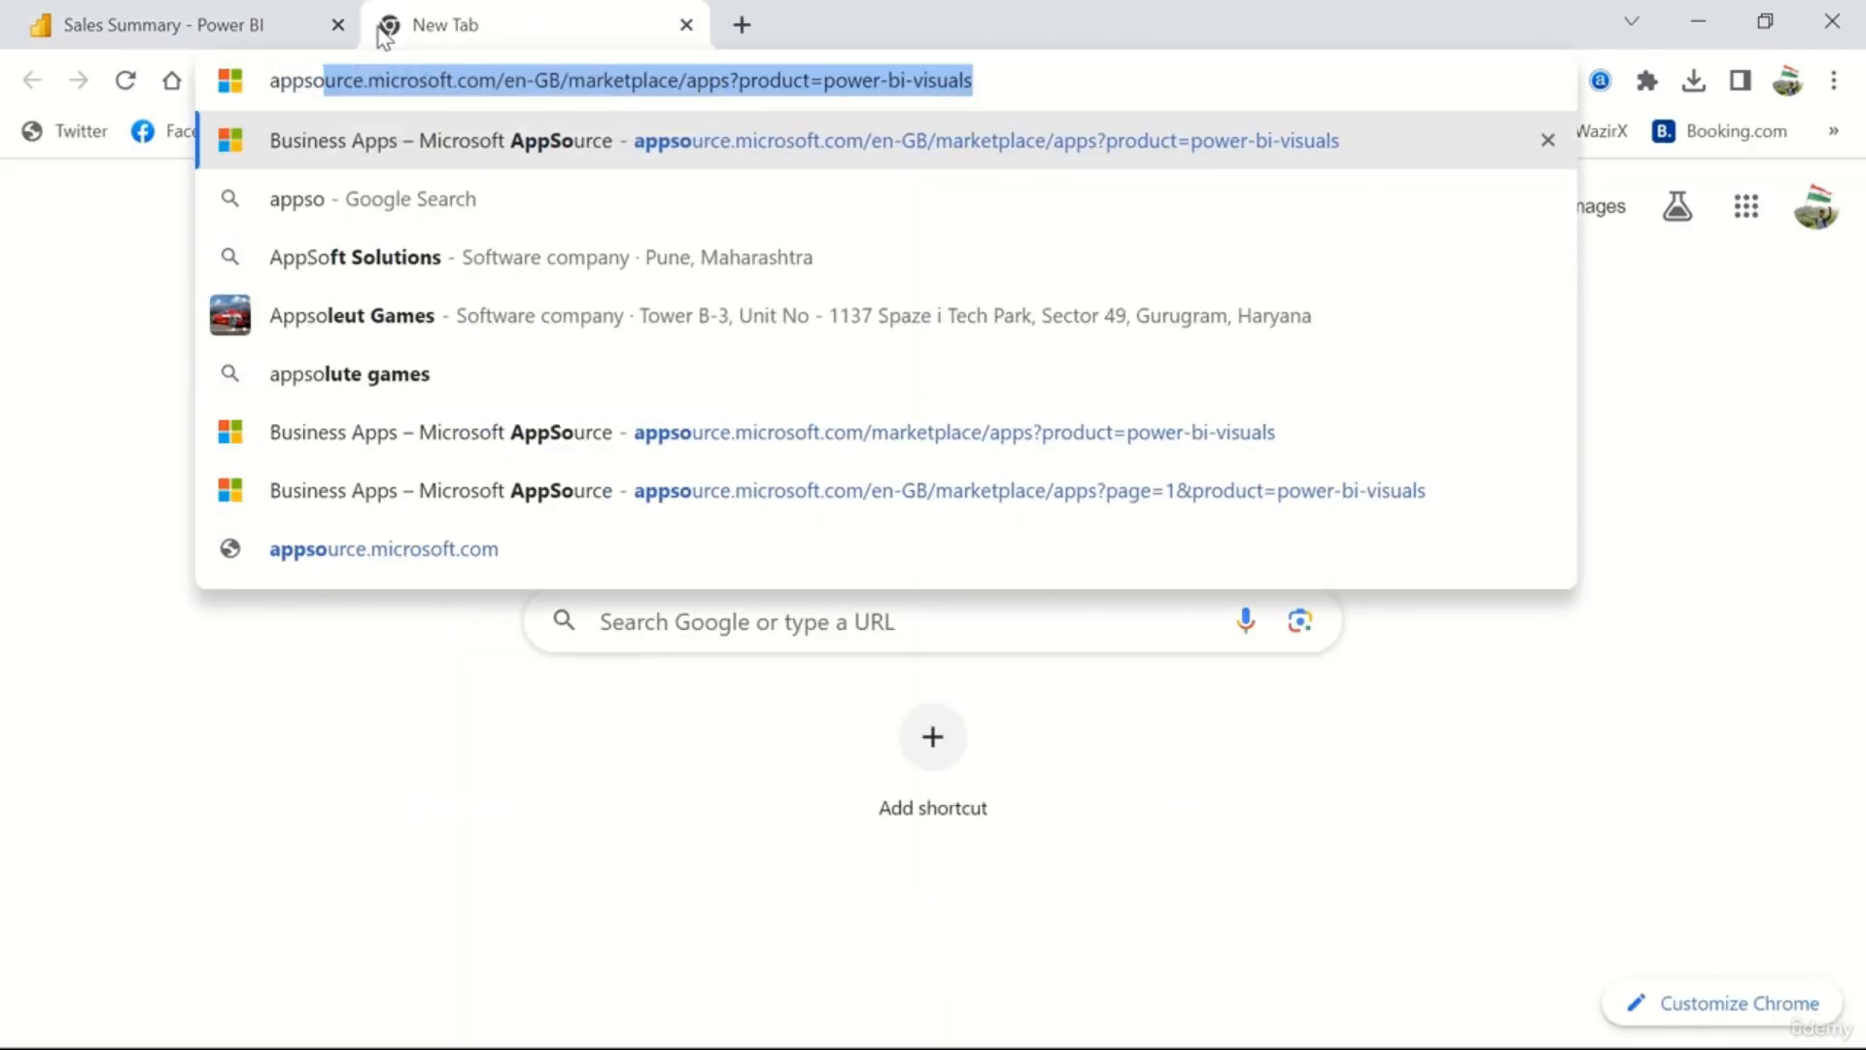
{"action": "key", "text": "Return"}
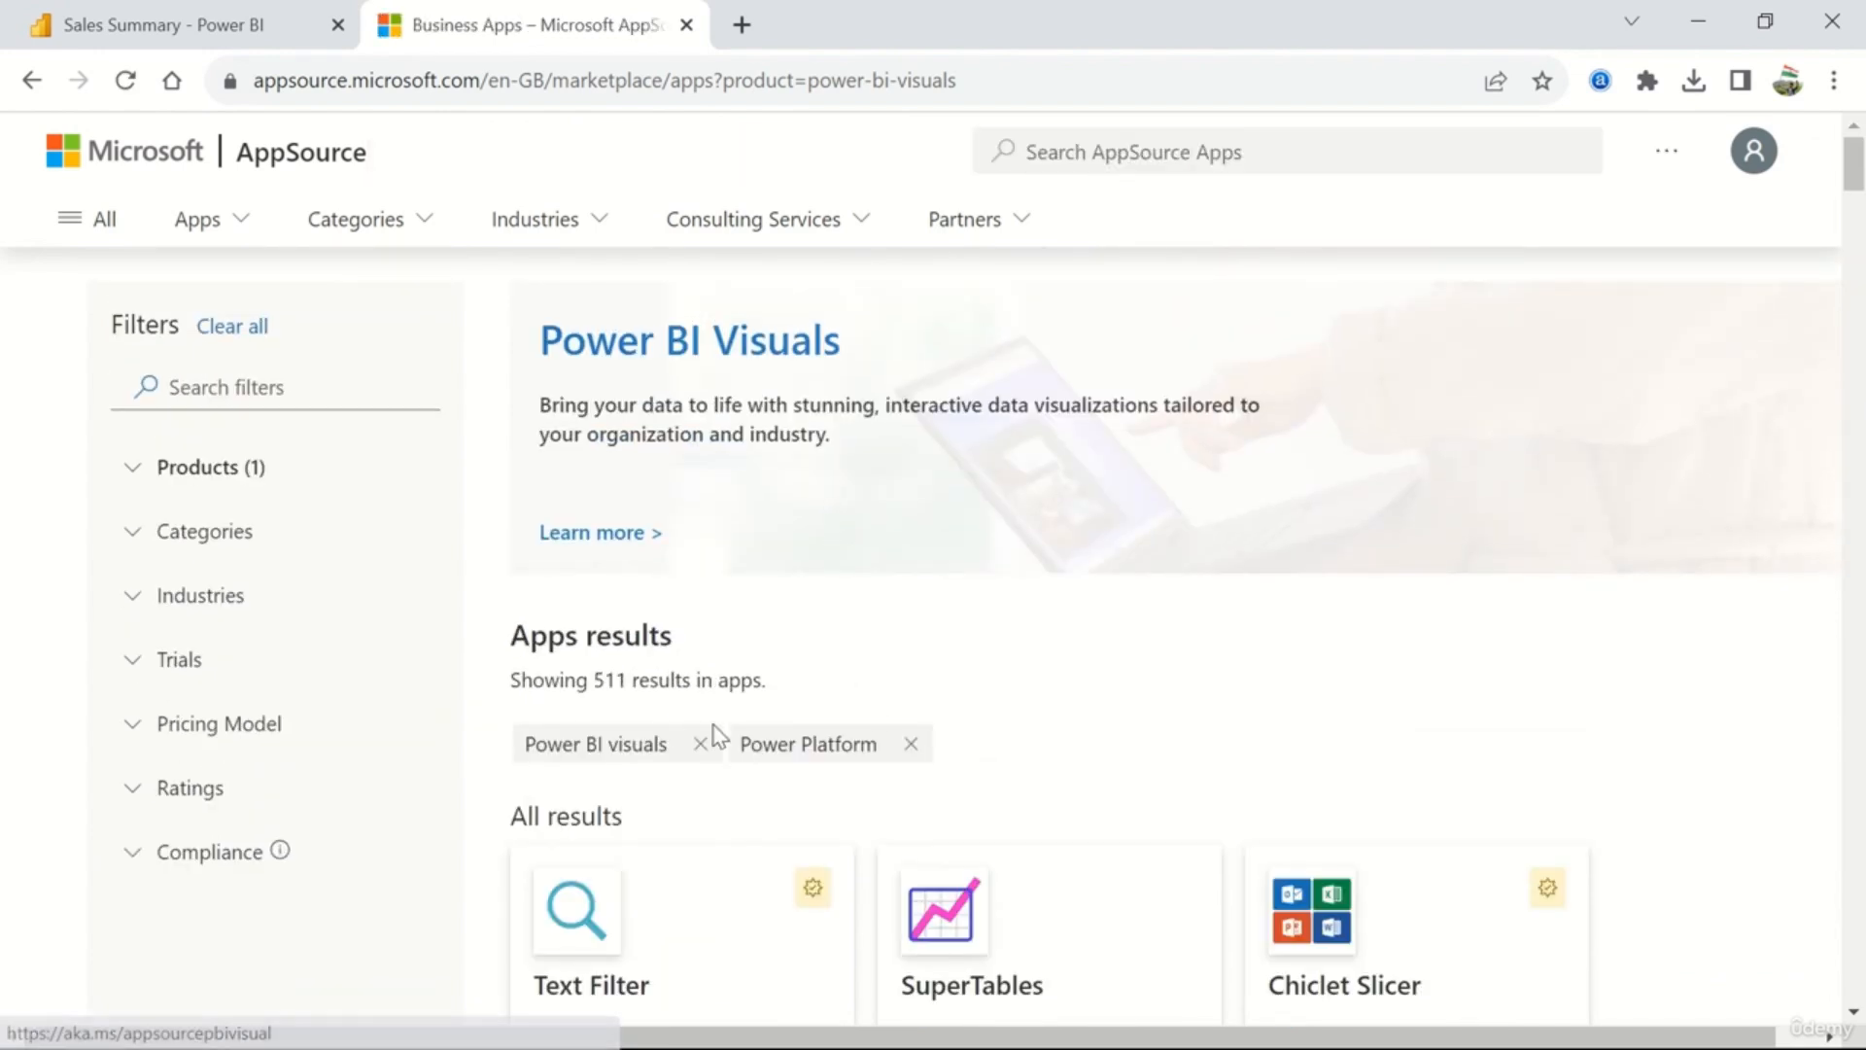
{"action": "scroll", "coordinate": [1137, 683], "scroll_direction": "down", "scroll_amount": 2}
{"action": "scroll", "coordinate": [1595, 733], "scroll_direction": "down", "scroll_amount": 3}
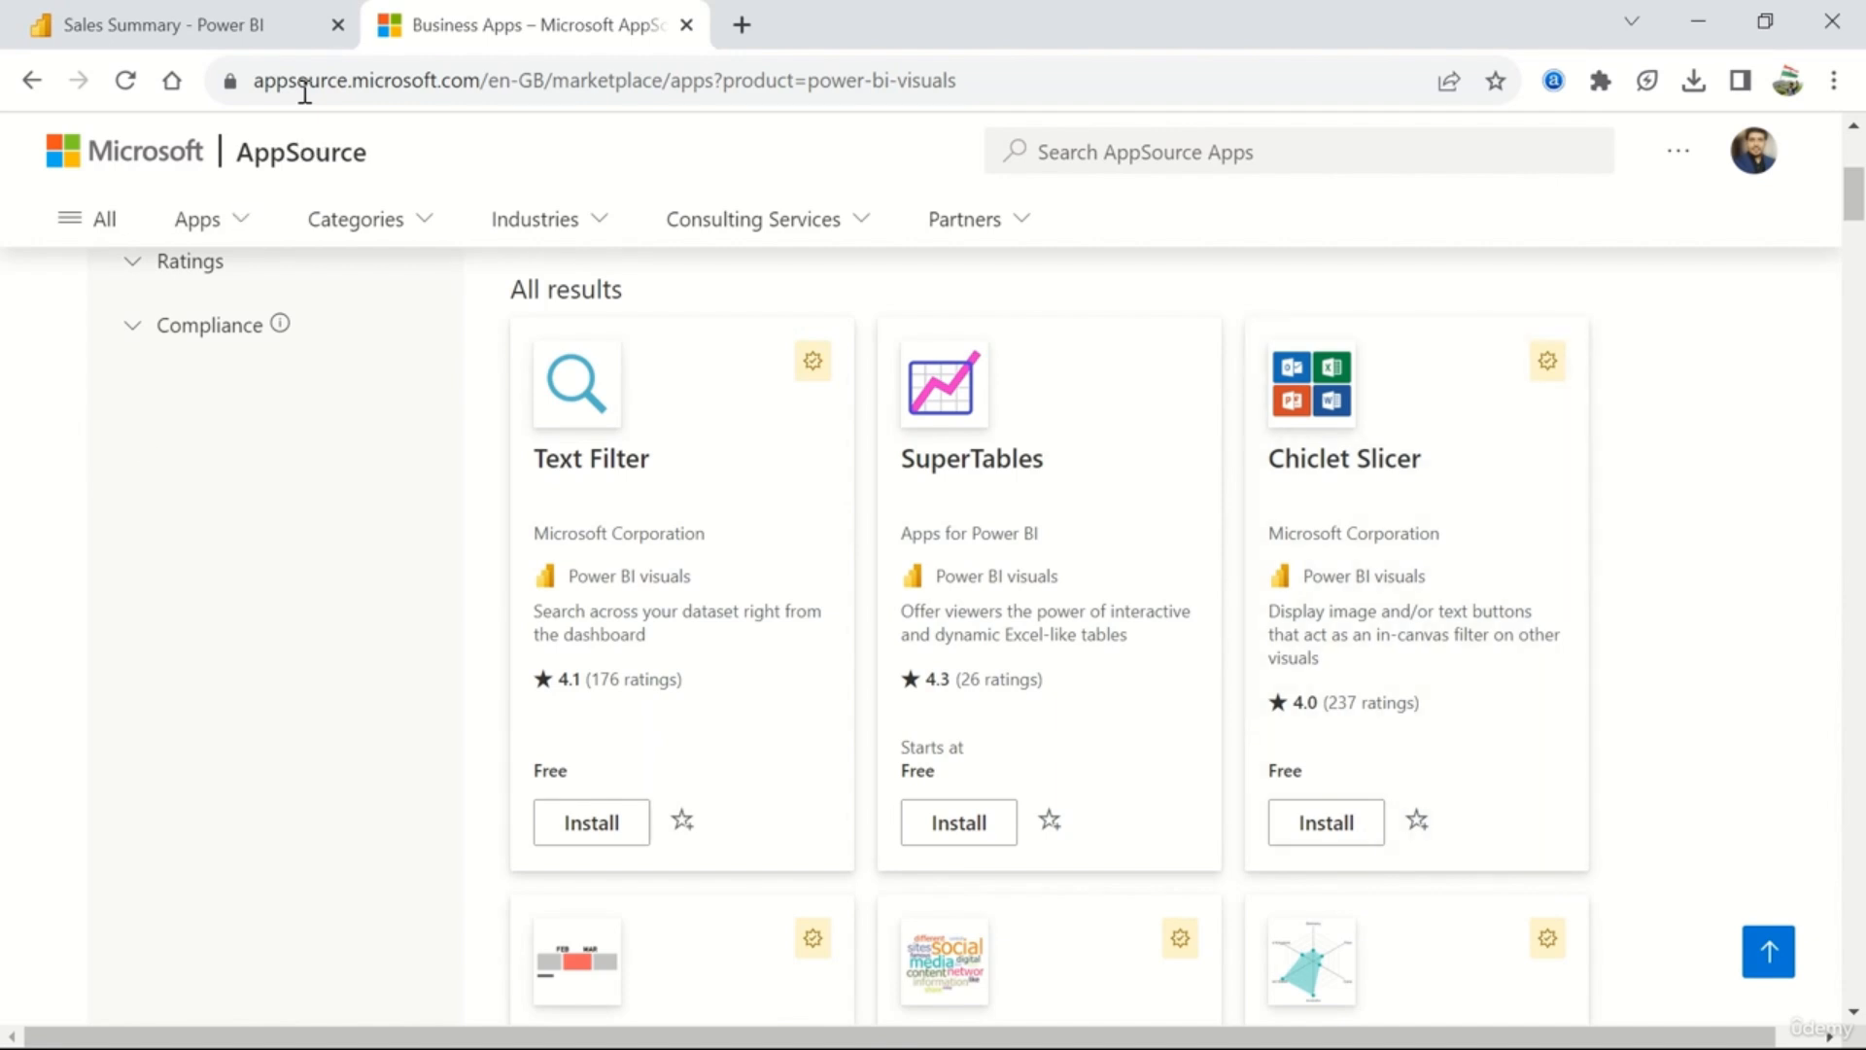
- Compare the report's AppSource gallery with the AppSource website, and open the Word Cloud visual's page there to read its overview
{"action": "left_click", "coordinate": [254, 44]}
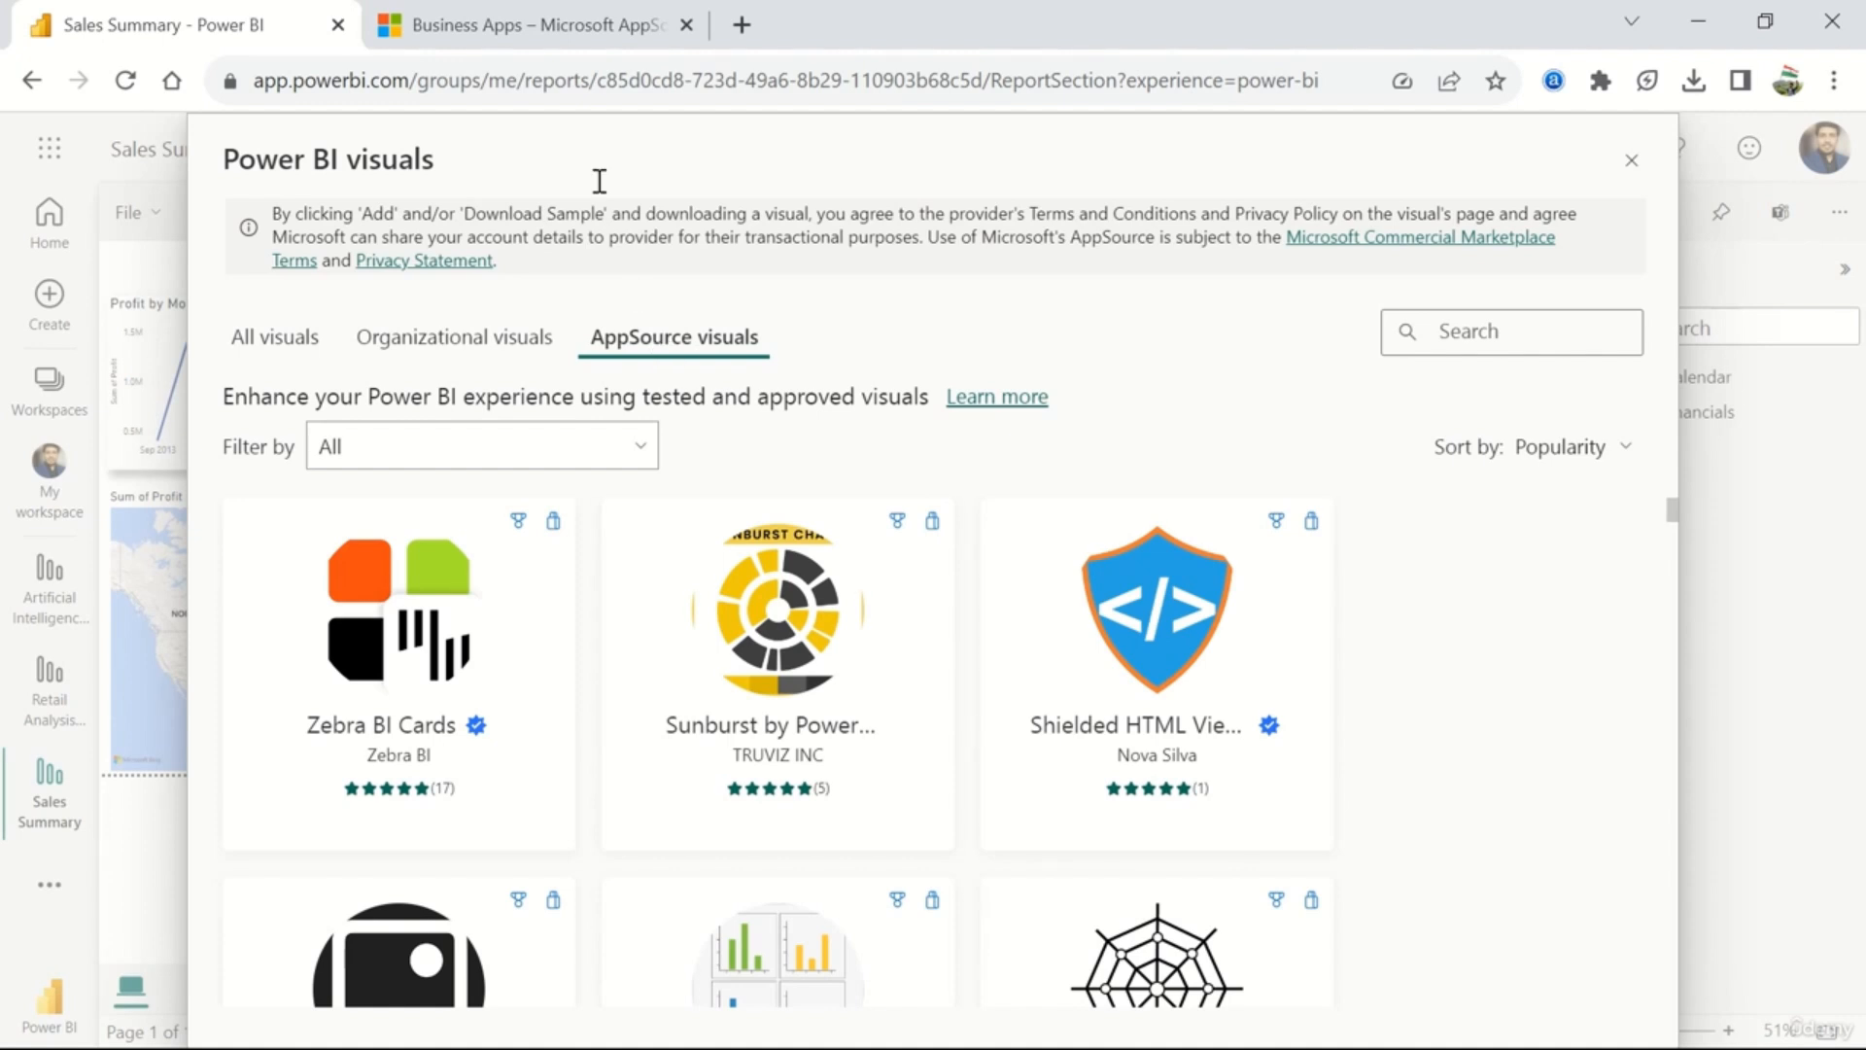
{"action": "left_click", "coordinate": [552, 37]}
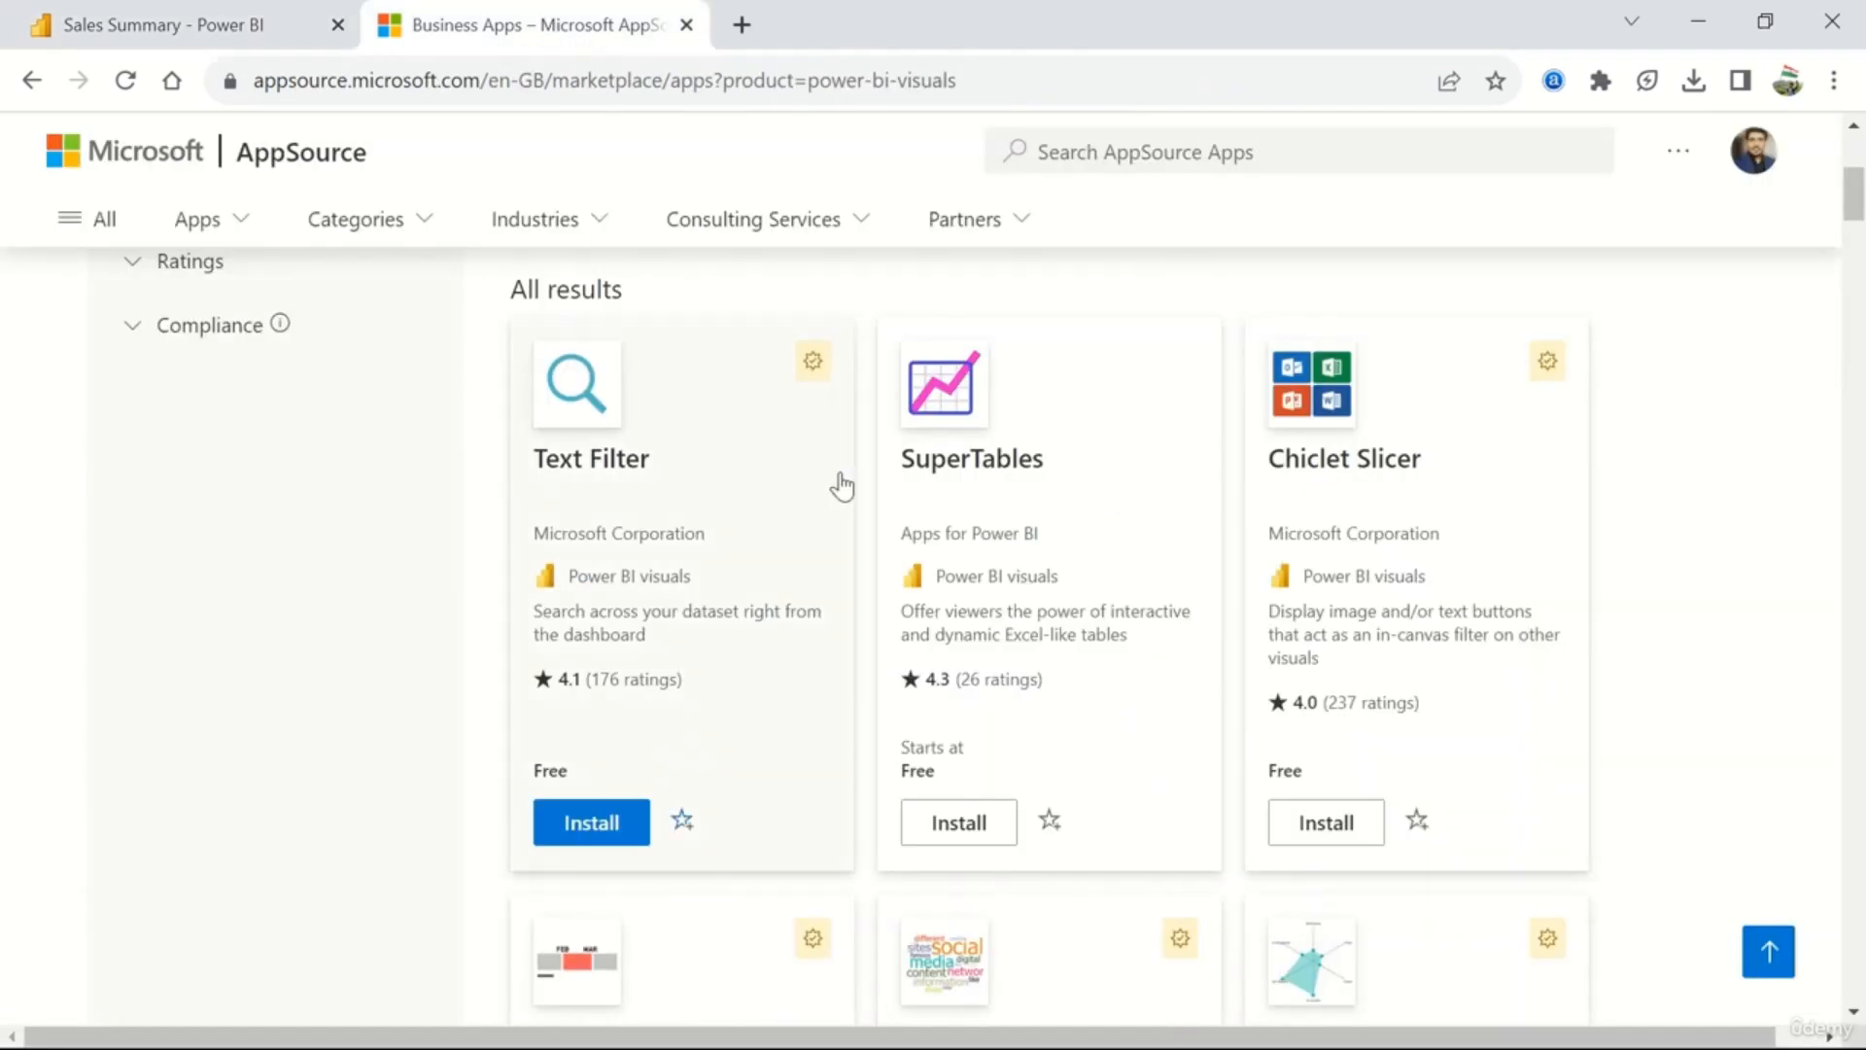
{"action": "scroll", "coordinate": [1696, 670], "scroll_direction": "down", "scroll_amount": 5}
{"action": "scroll", "coordinate": [1704, 687], "scroll_direction": "down", "scroll_amount": 3}
{"action": "scroll", "coordinate": [1704, 687], "scroll_direction": "up", "scroll_amount": 2}
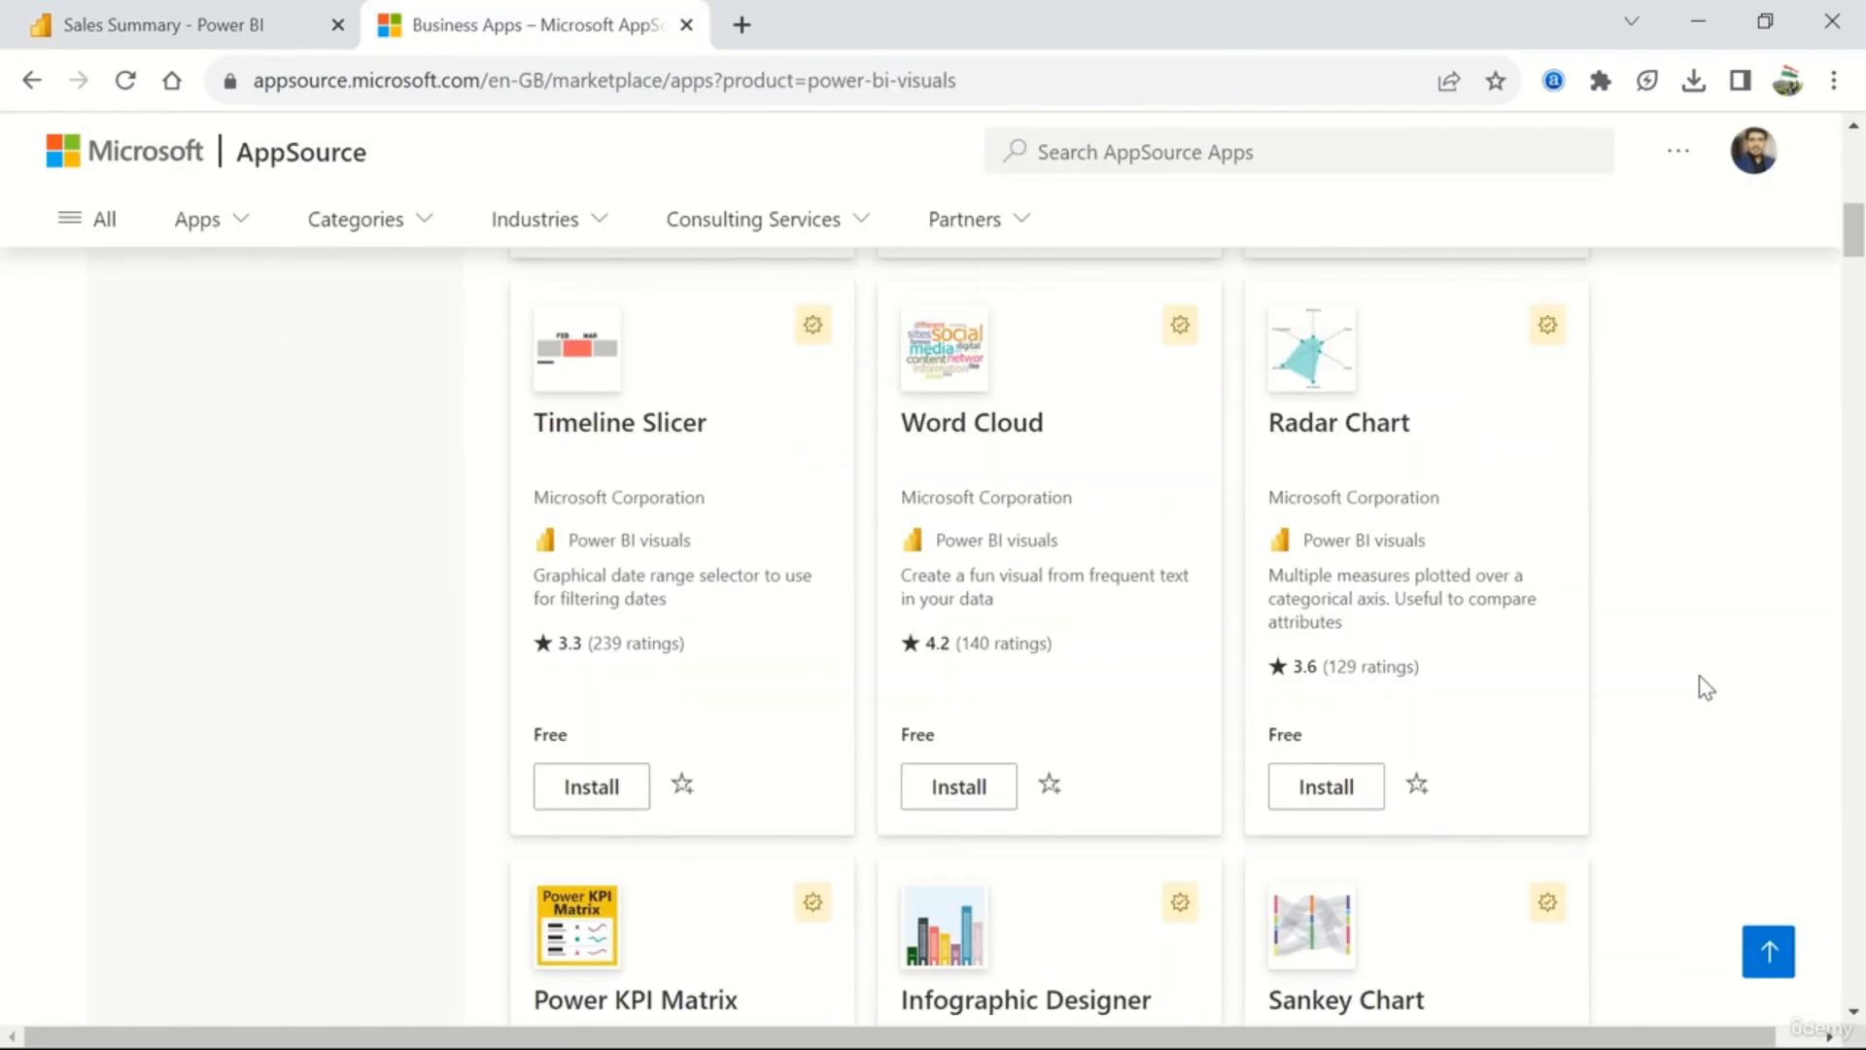
{"action": "left_click", "coordinate": [1011, 503]}
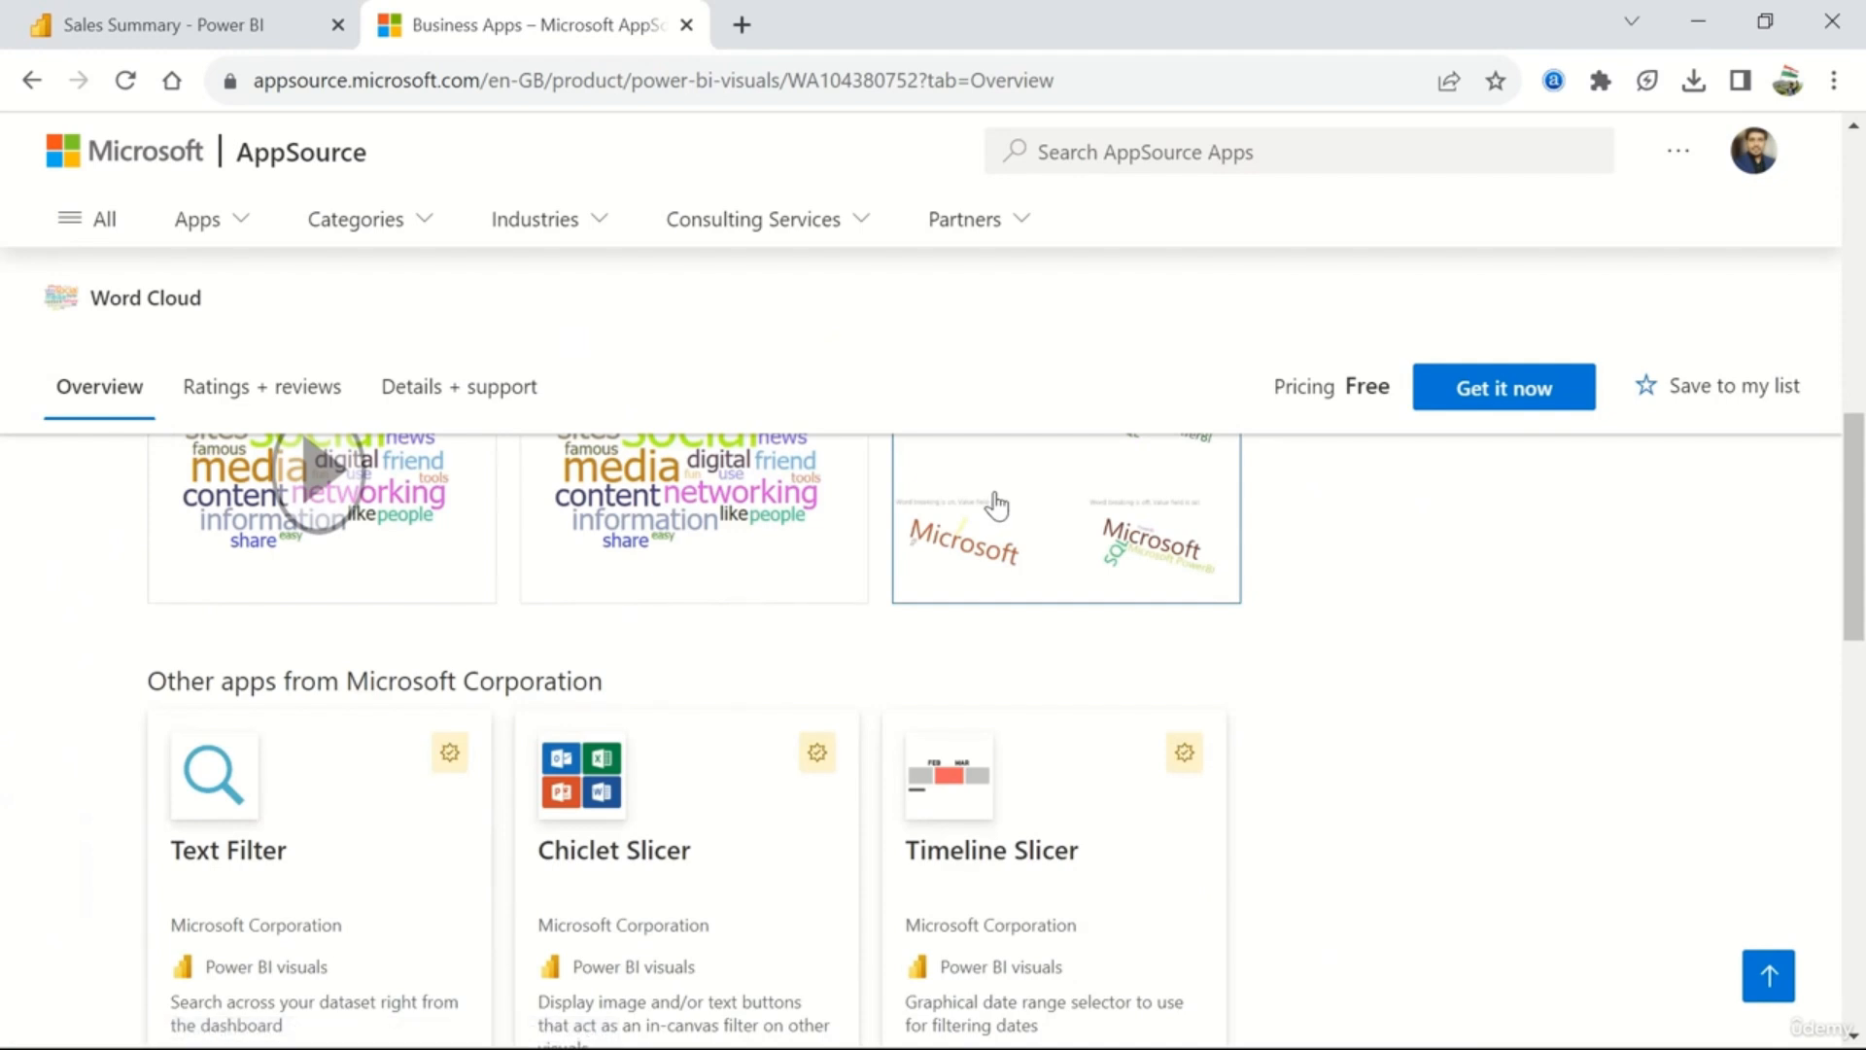
{"action": "scroll", "coordinate": [1291, 731], "scroll_direction": "down", "scroll_amount": 1}
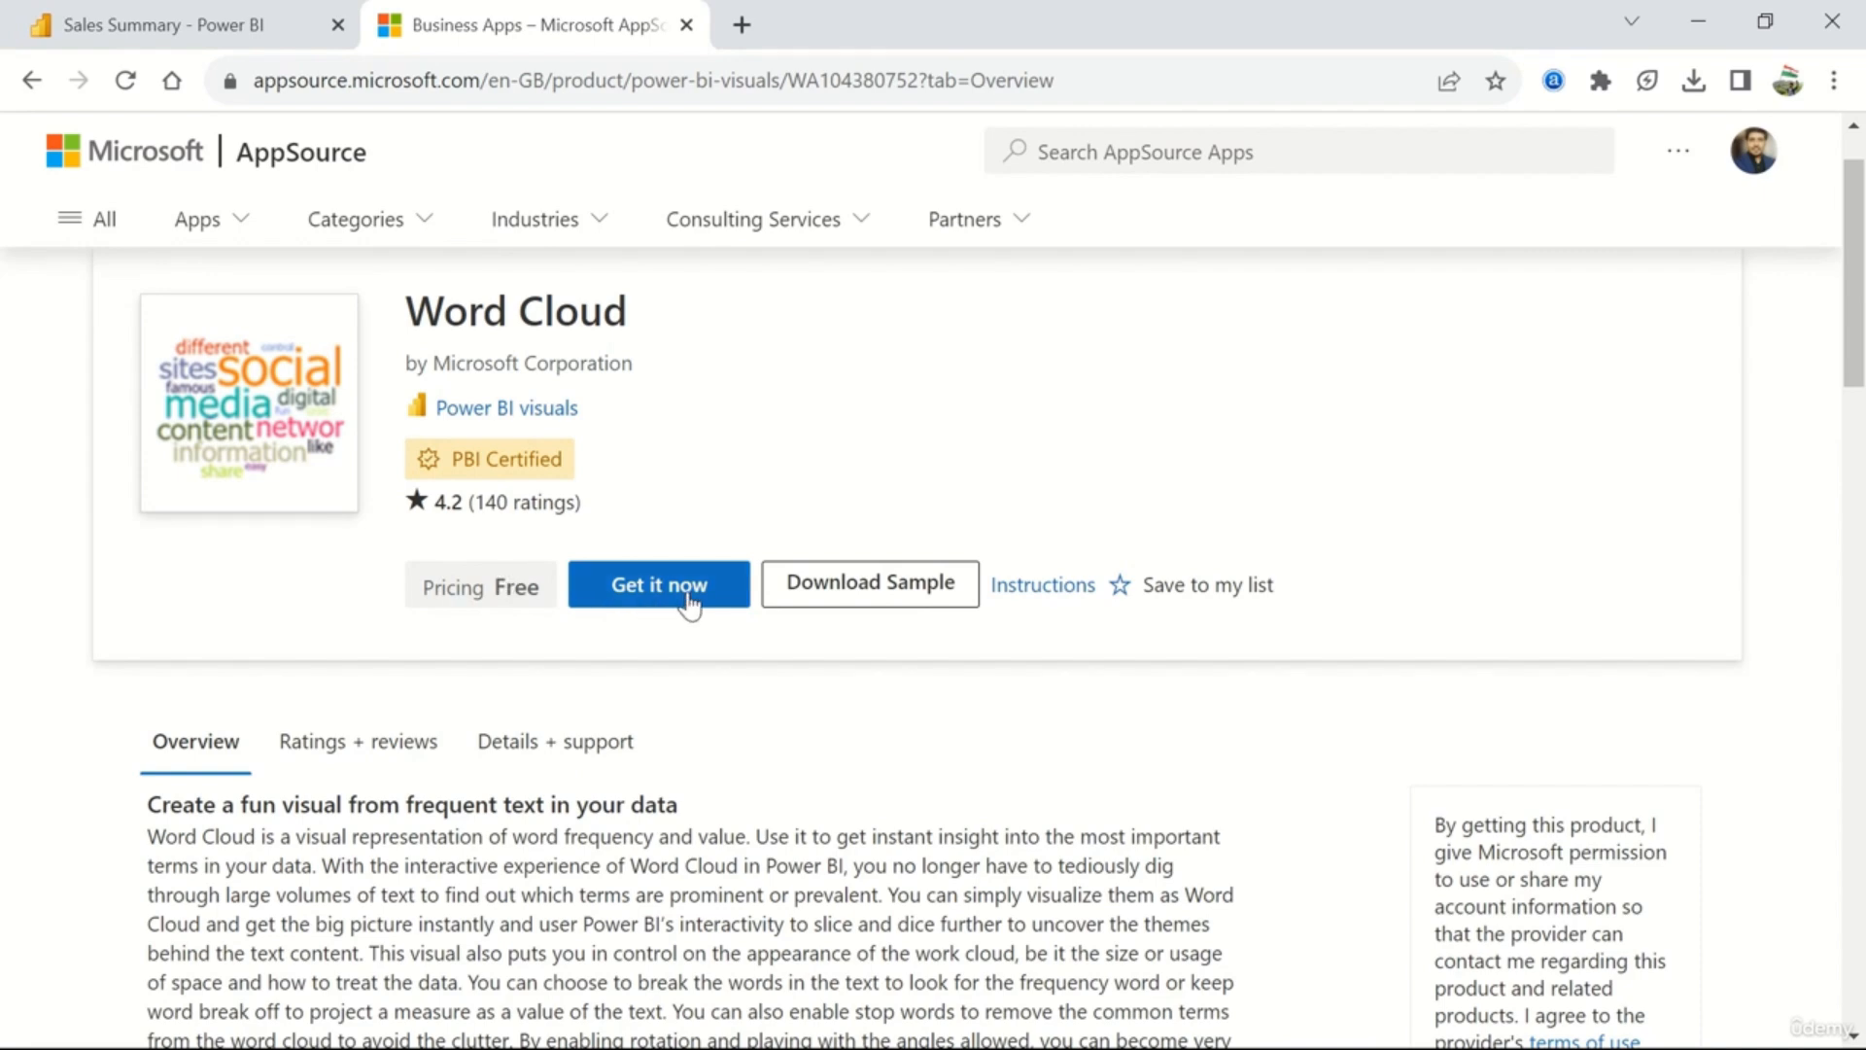
{"action": "scroll", "coordinate": [964, 729], "scroll_direction": "down", "scroll_amount": 4}
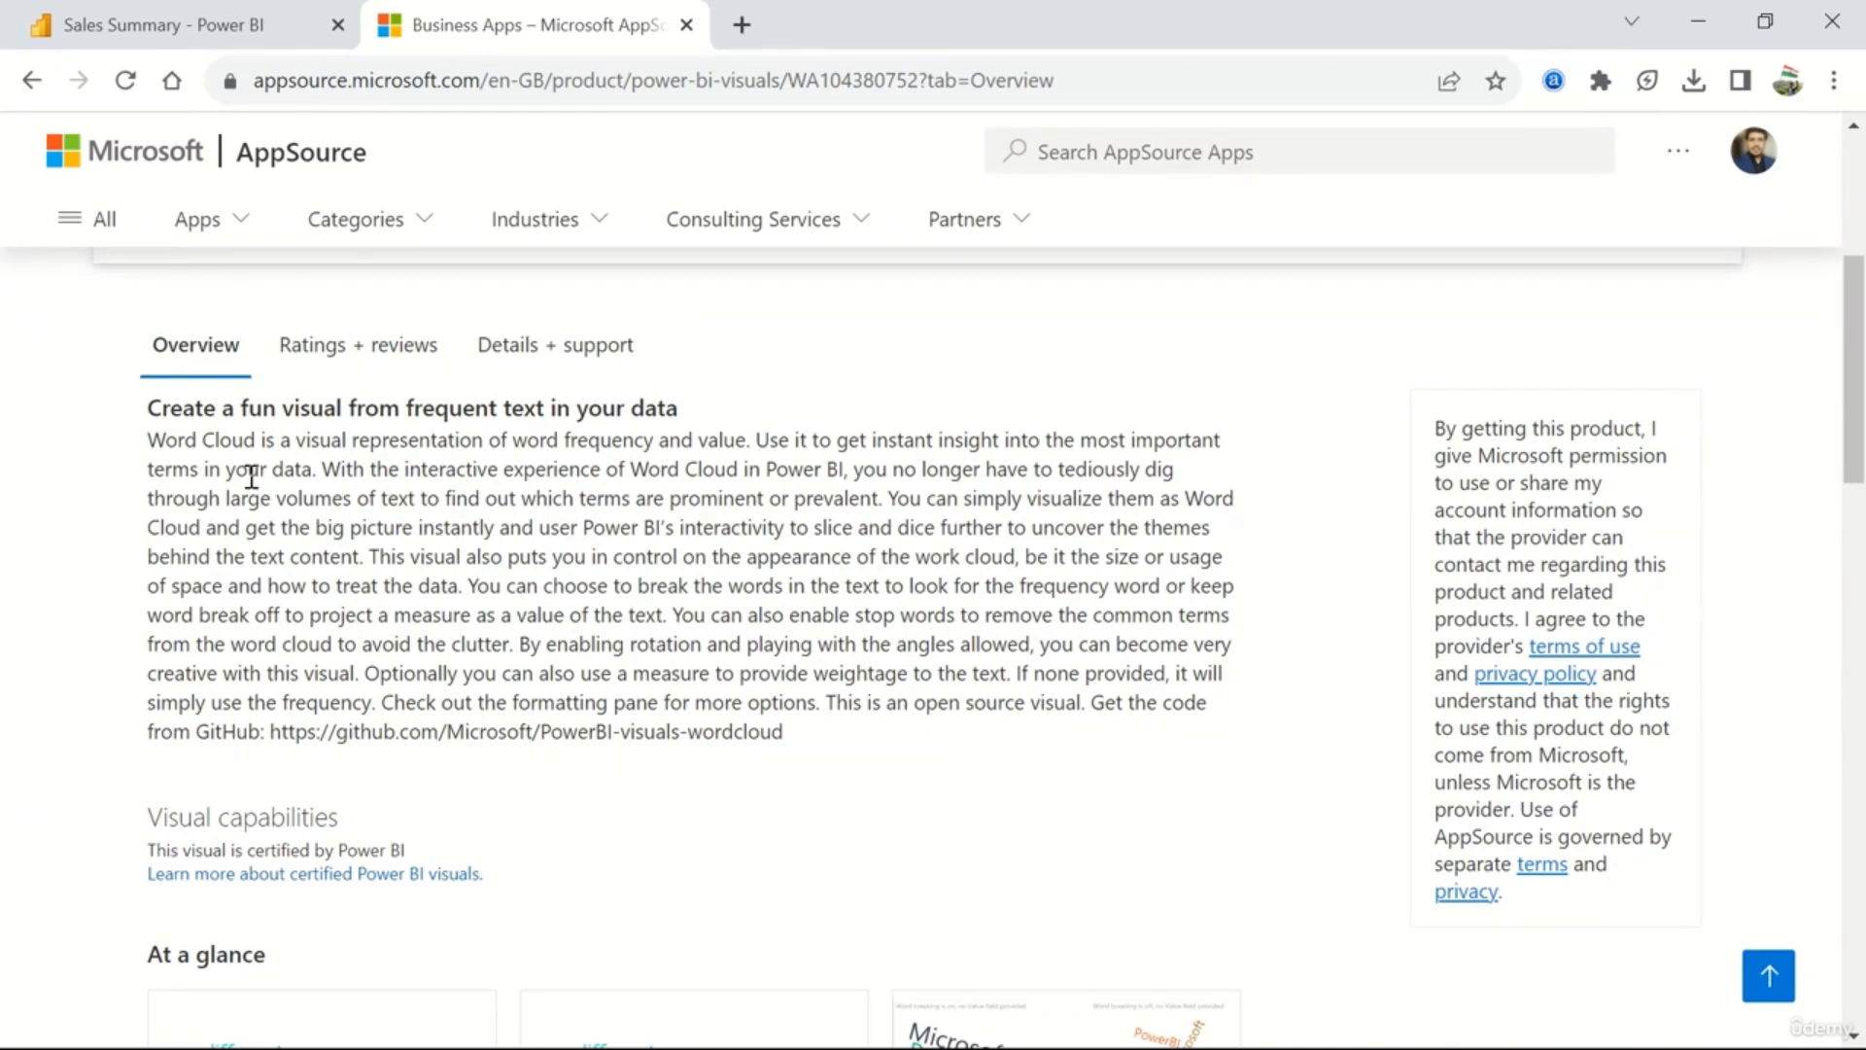
- Examine the Word Cloud visual's ratings and reviews, its publisher, version and support details, and its overview again
{"action": "left_click", "coordinate": [361, 375]}
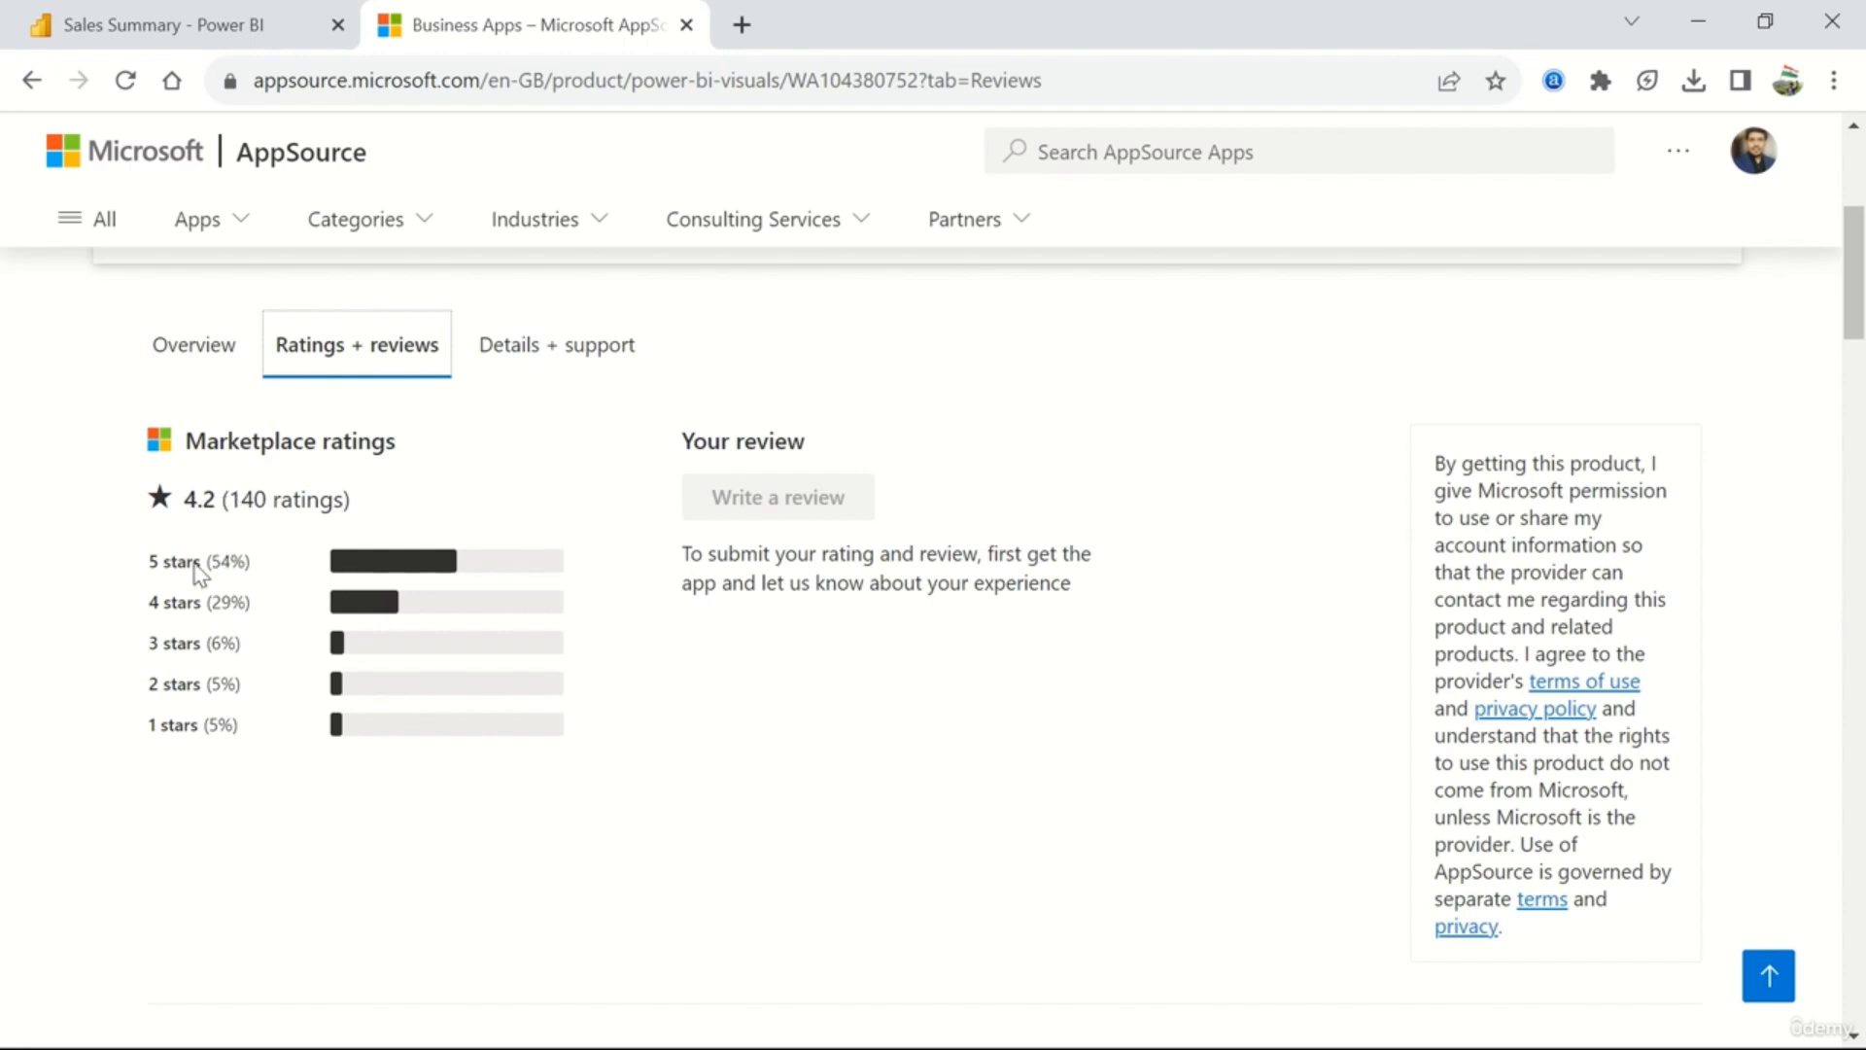
{"action": "left_click", "coordinate": [593, 371]}
{"action": "scroll", "coordinate": [610, 722], "scroll_direction": "down", "scroll_amount": 1}
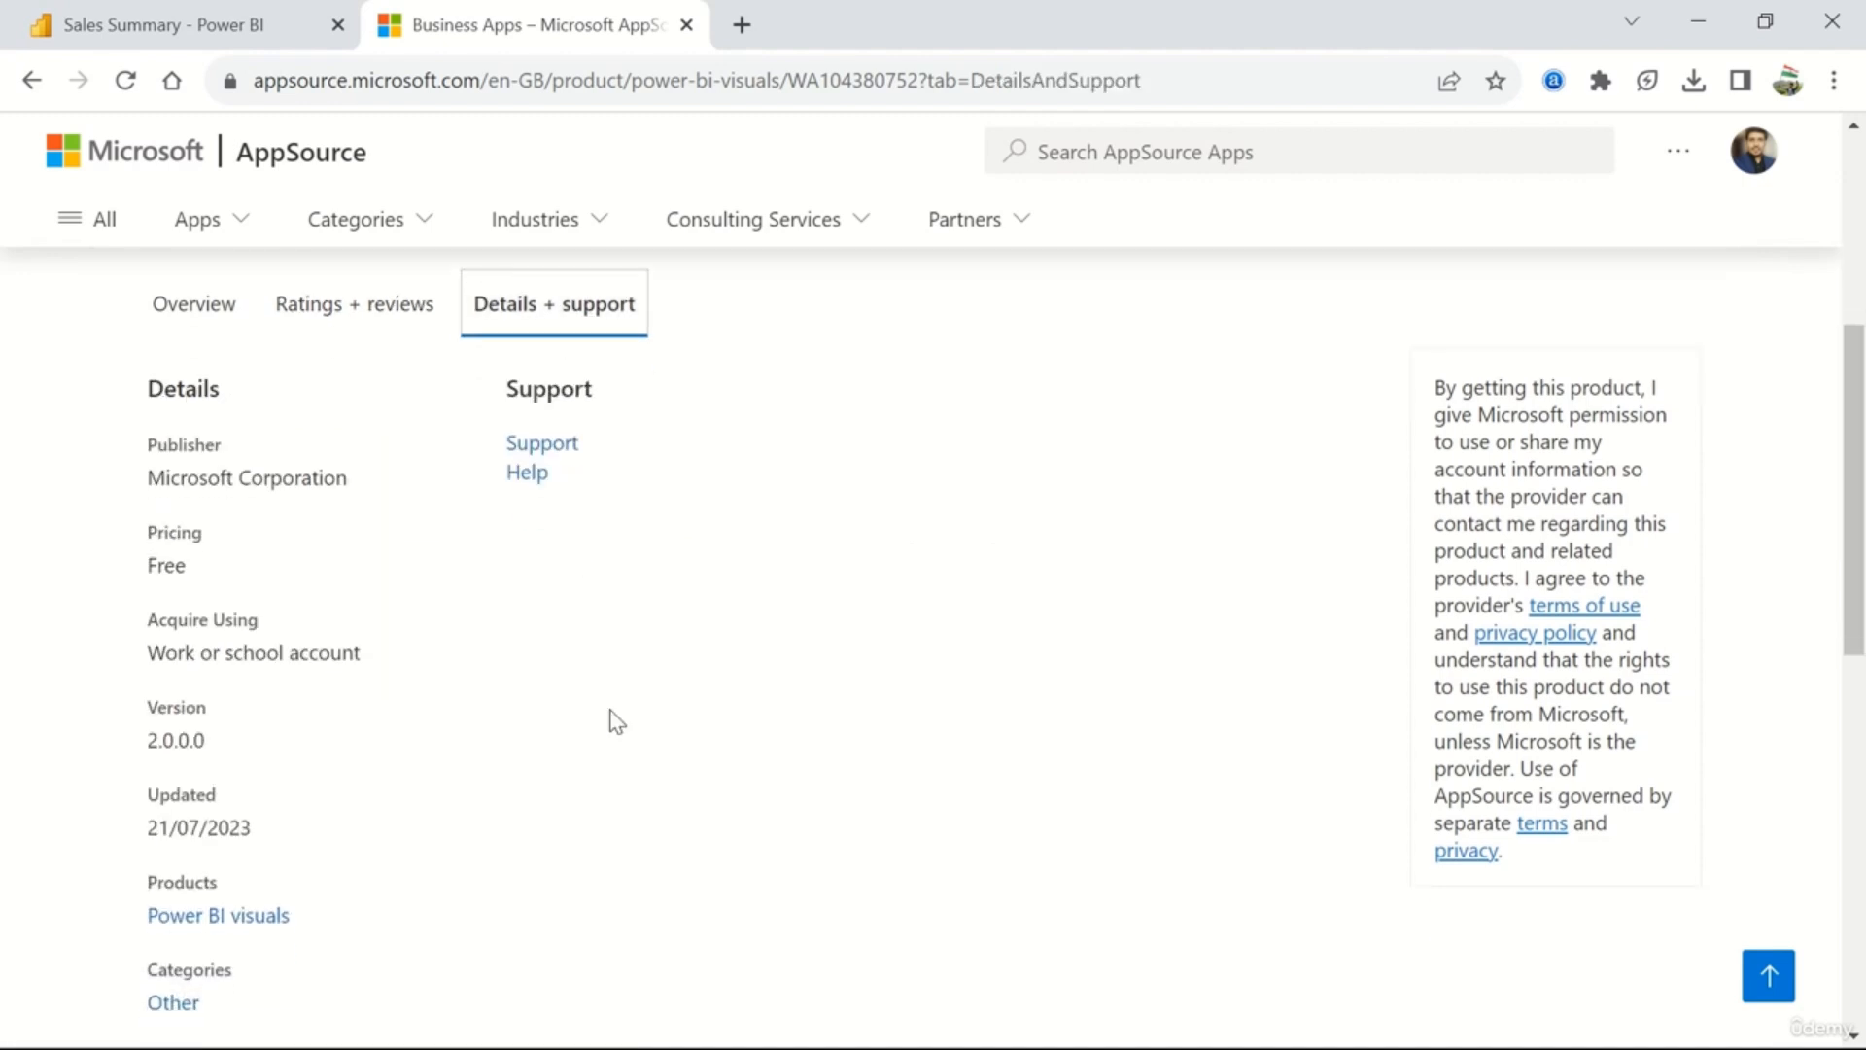
{"action": "scroll", "coordinate": [611, 723], "scroll_direction": "up", "scroll_amount": 1}
{"action": "scroll", "coordinate": [611, 722], "scroll_direction": "down", "scroll_amount": 5}
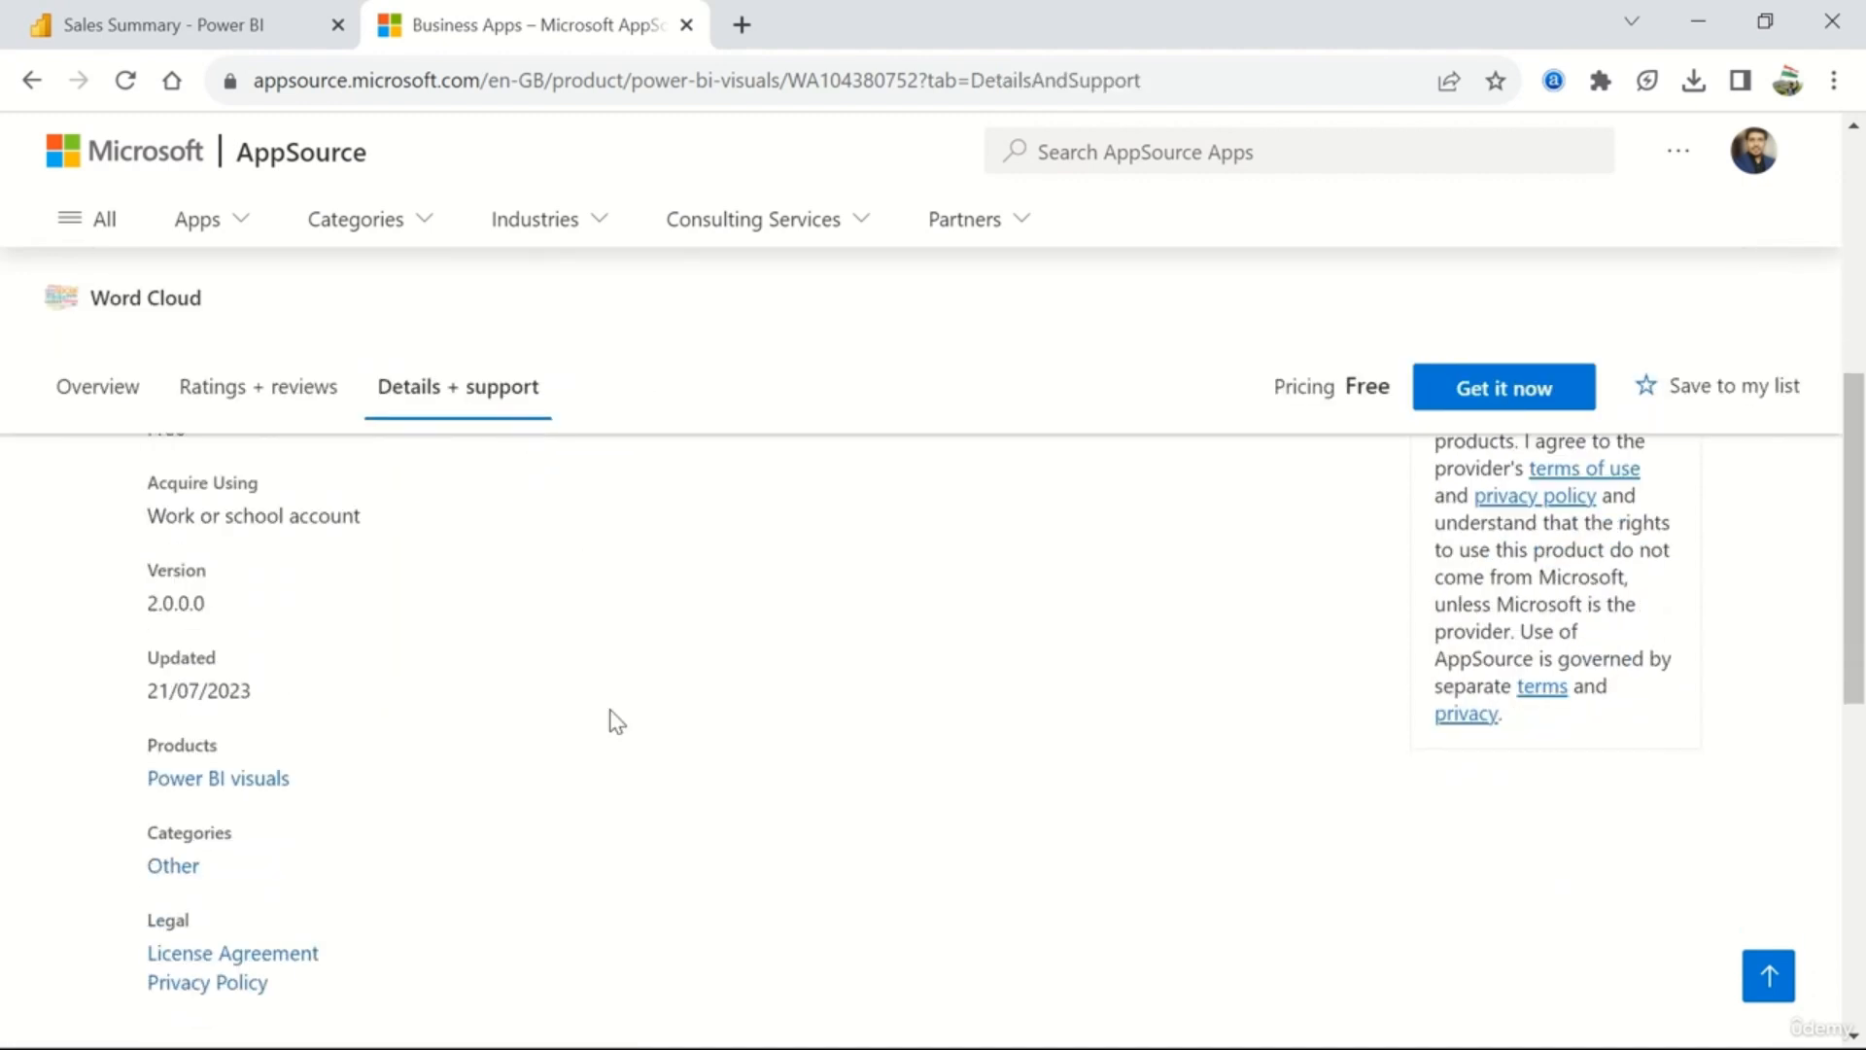
{"action": "scroll", "coordinate": [611, 722], "scroll_direction": "up", "scroll_amount": 5}
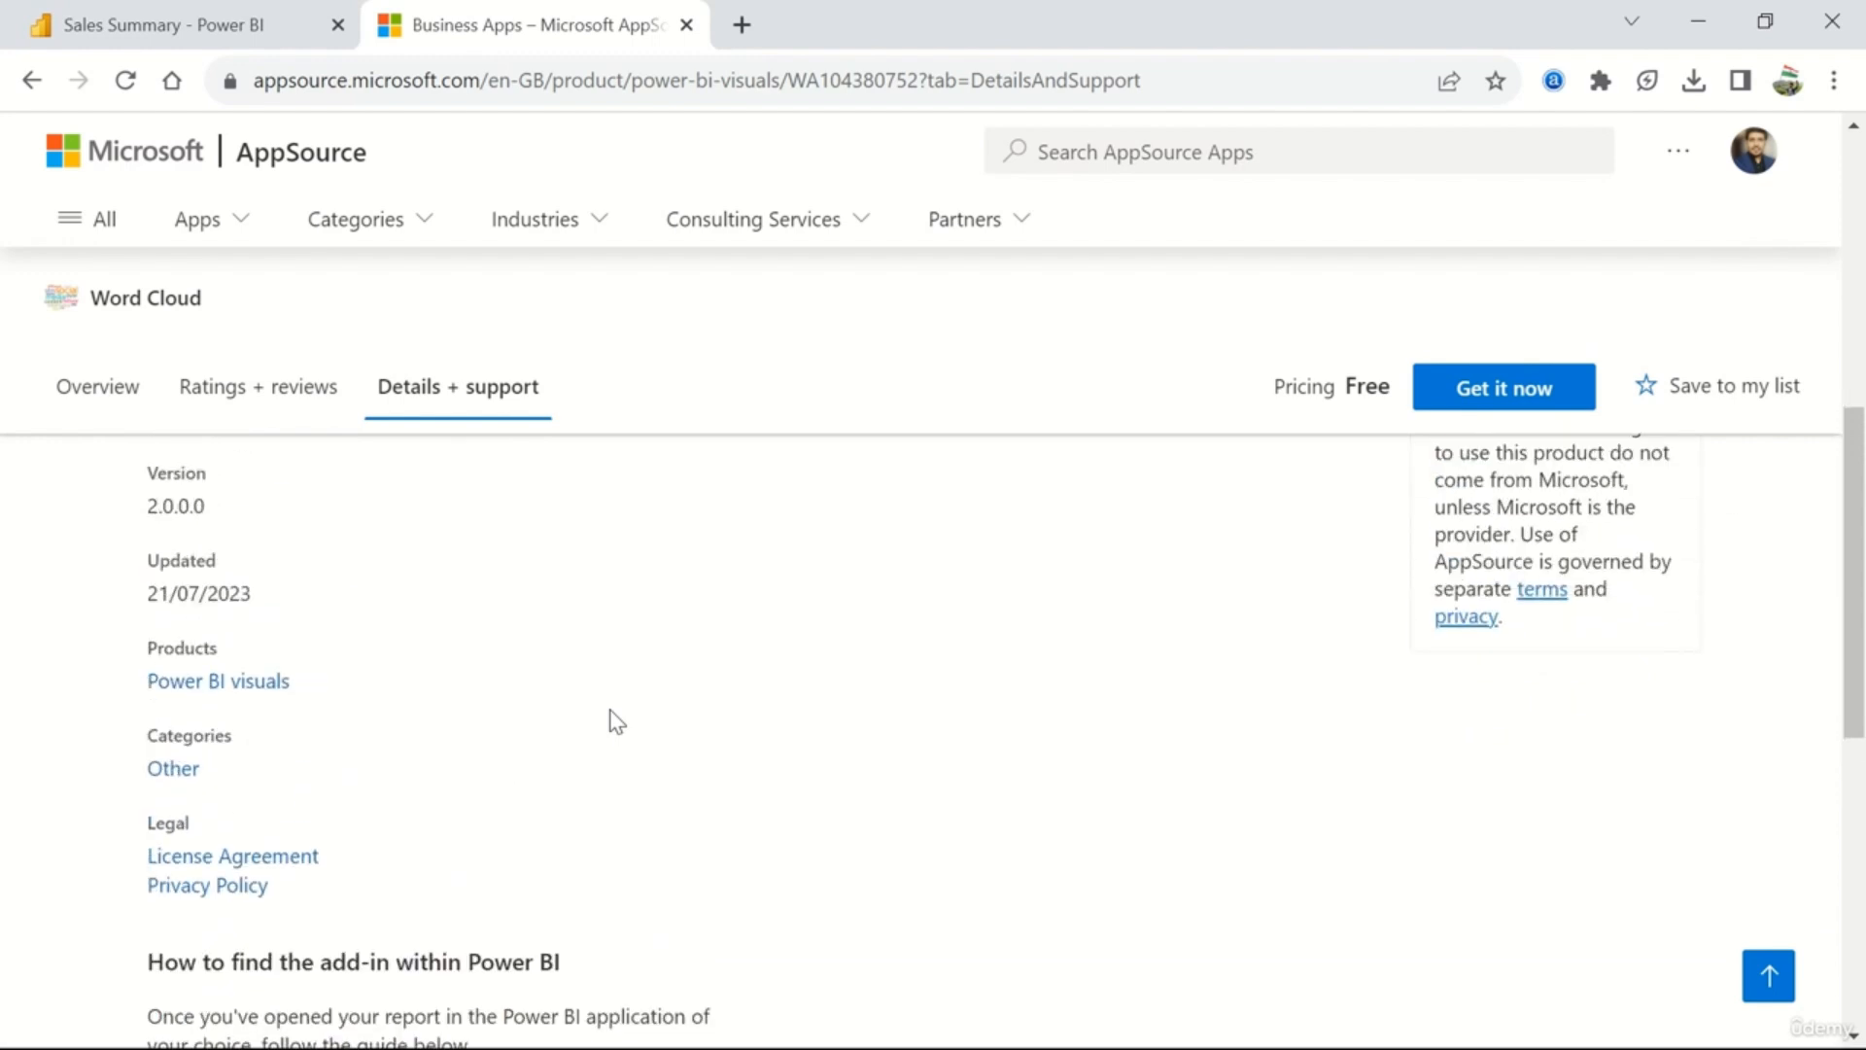
{"action": "scroll", "coordinate": [616, 723], "scroll_direction": "up", "scroll_amount": 2}
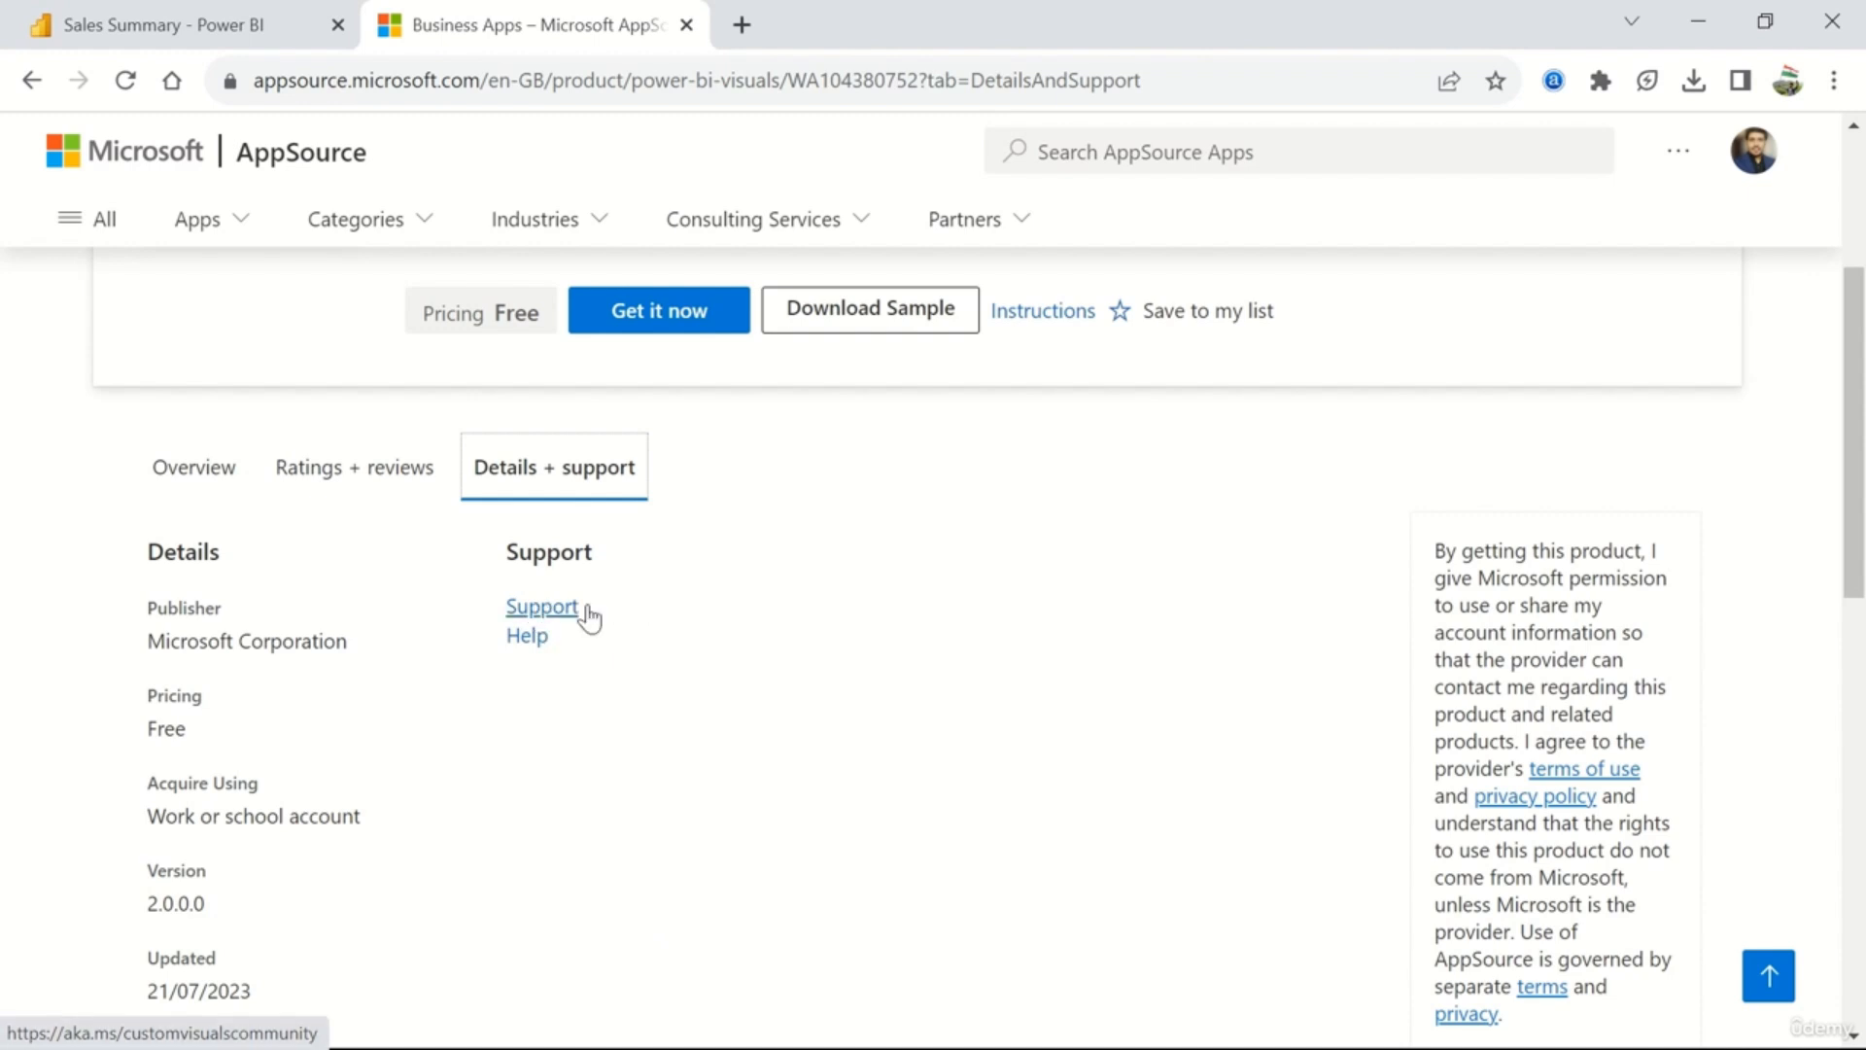
{"action": "left_click", "coordinate": [190, 477]}
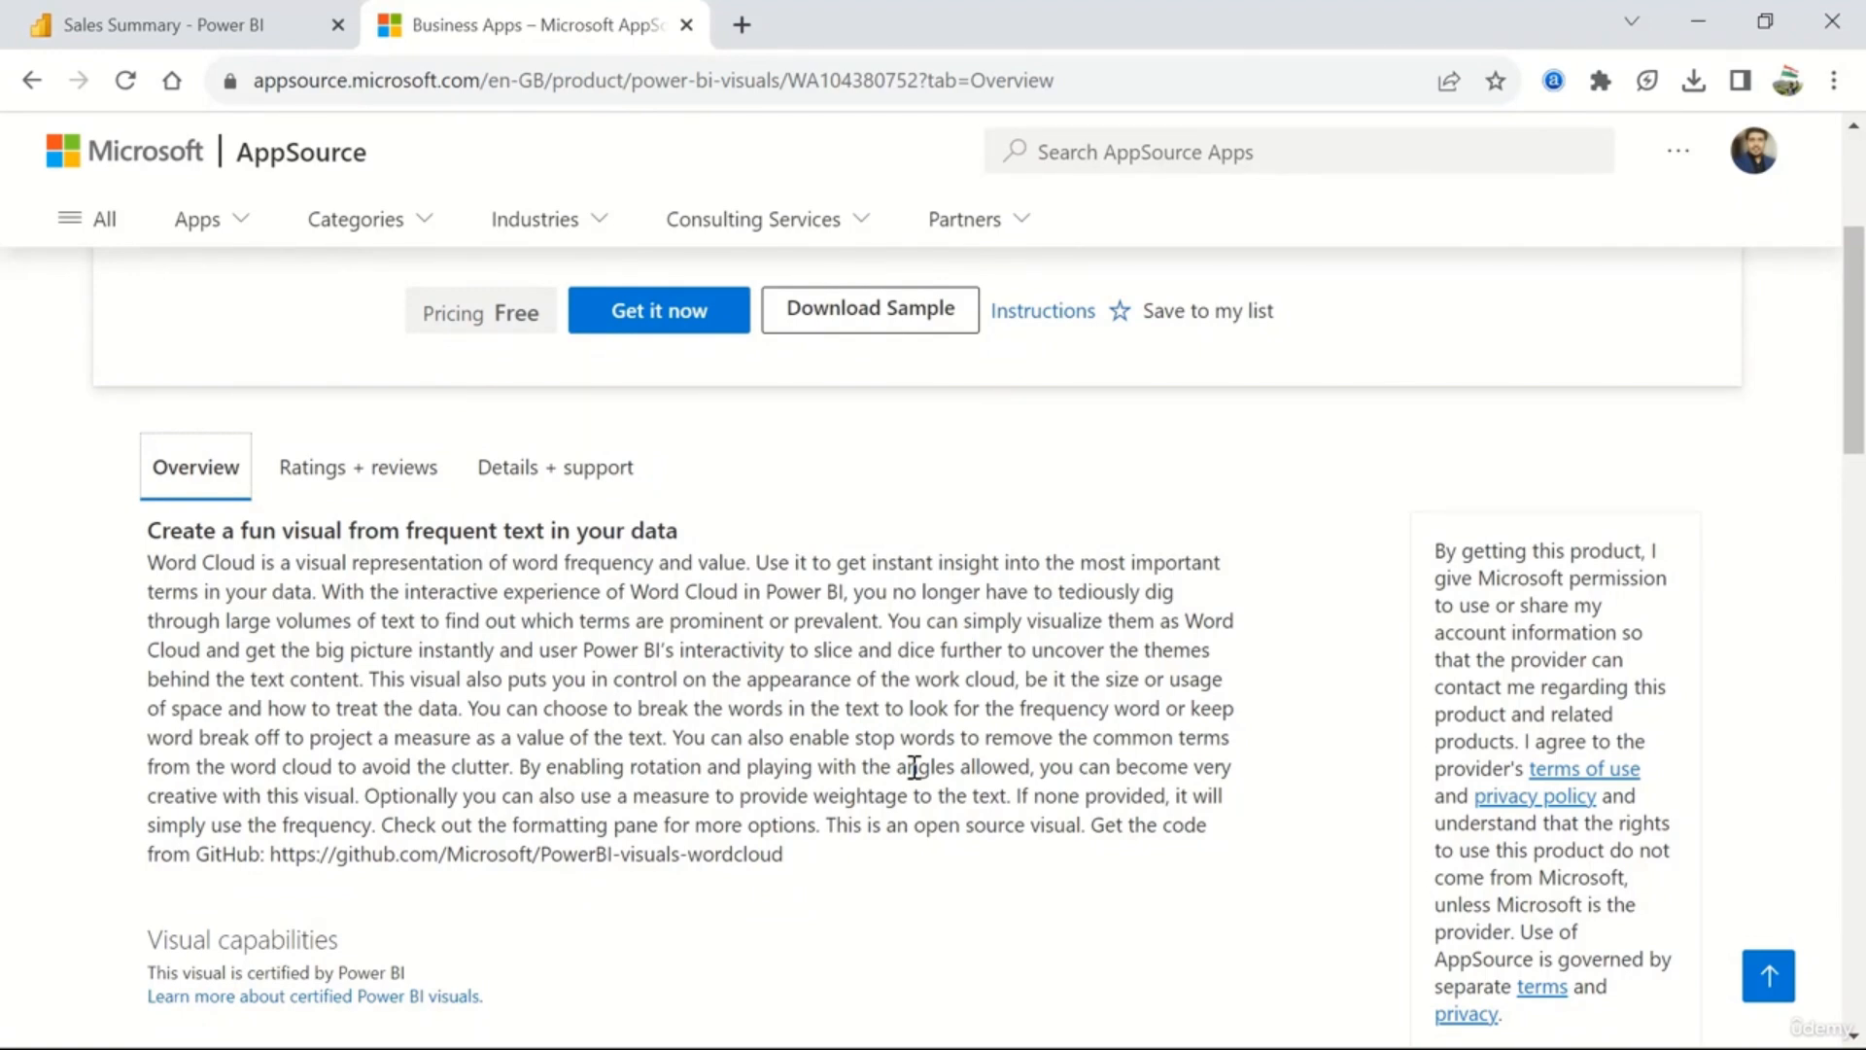
{"action": "scroll", "coordinate": [914, 768], "scroll_direction": "up", "scroll_amount": 4}
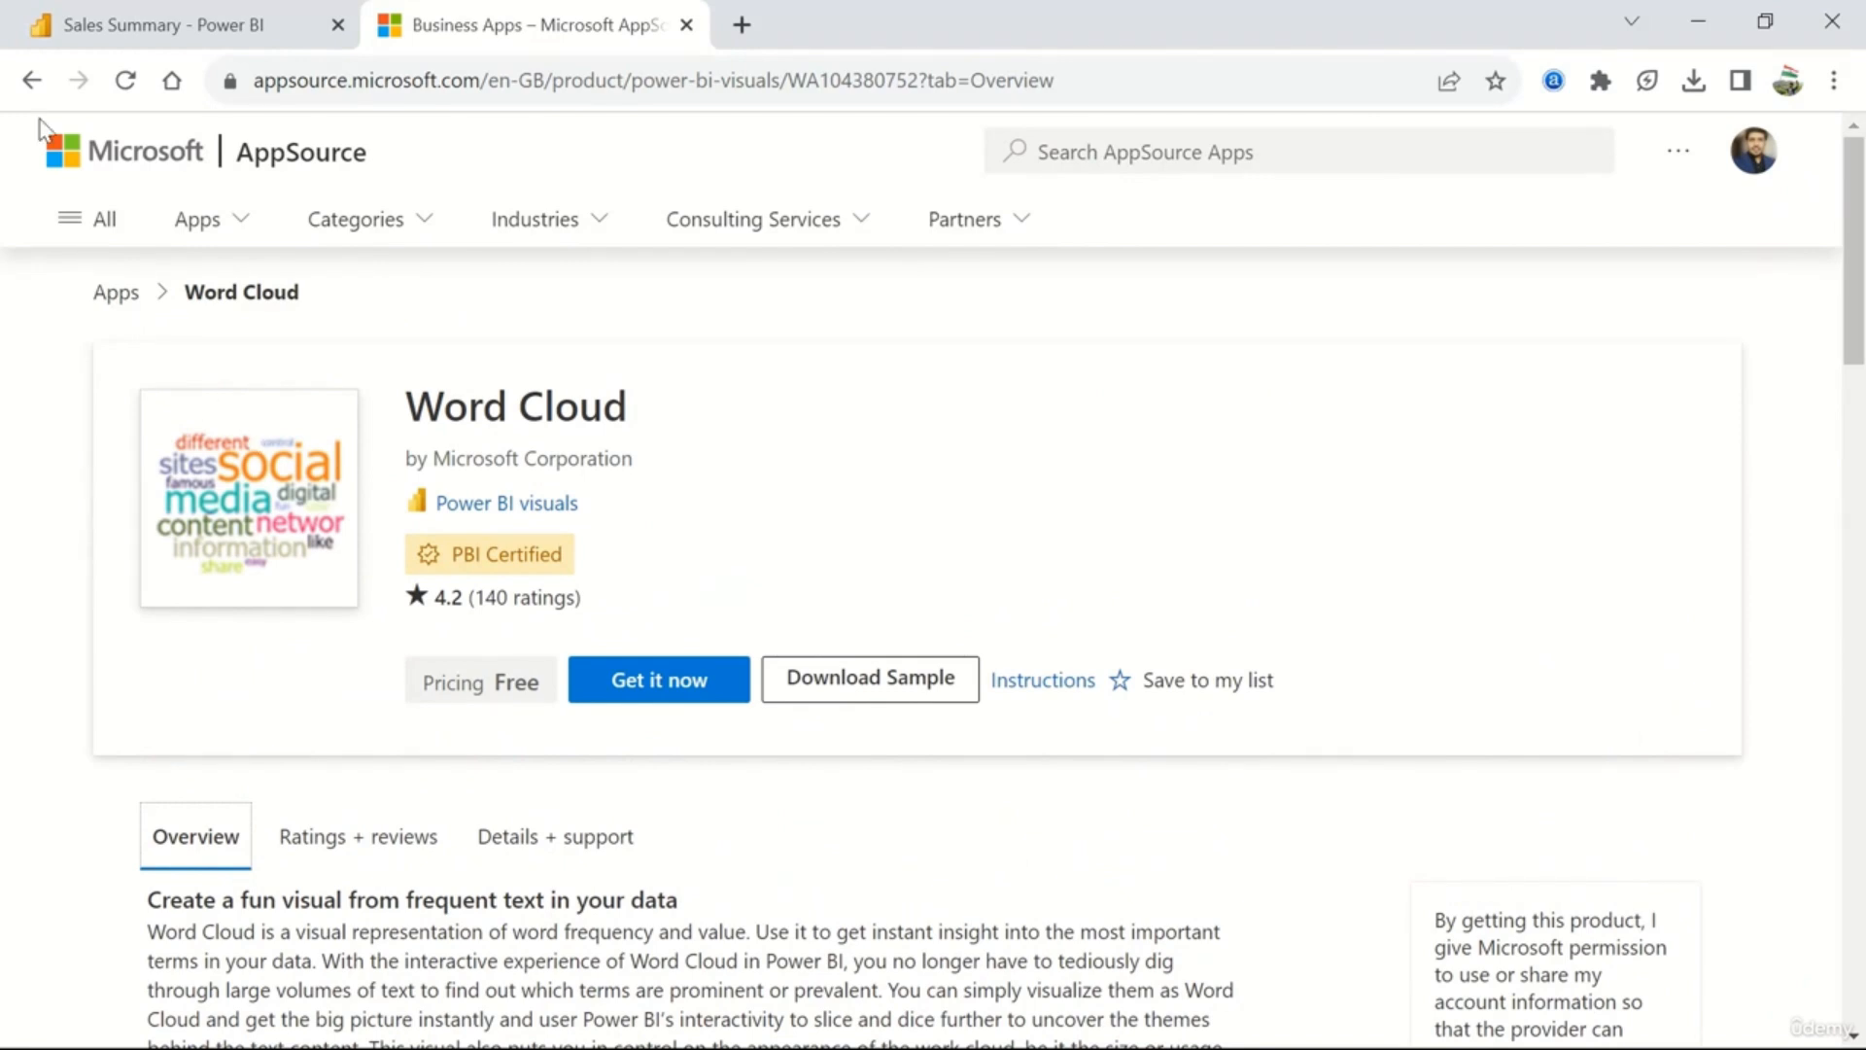
- Return to the Power BI visuals listing, find a visual that may require additional purchase, and open the Histogram by PQ Systems page
{"action": "left_click", "coordinate": [32, 80]}
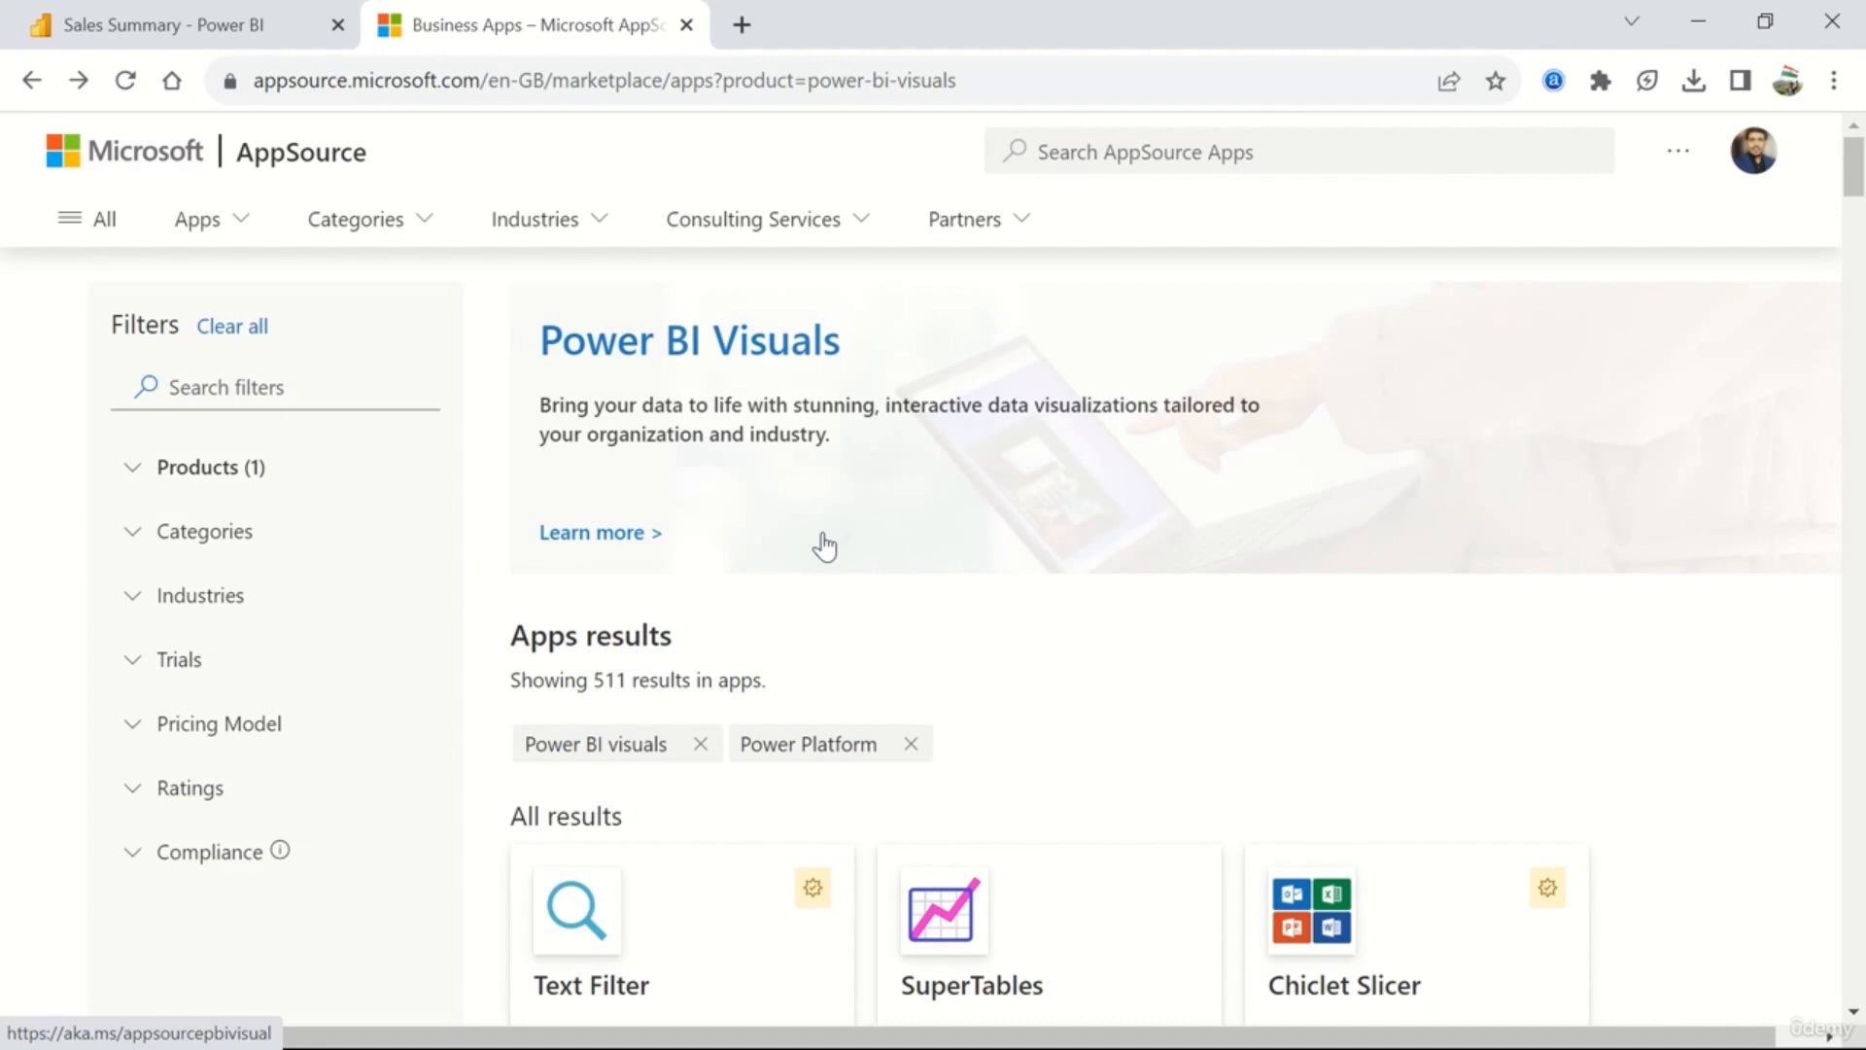
{"action": "scroll", "coordinate": [1804, 809], "scroll_direction": "down", "scroll_amount": 10}
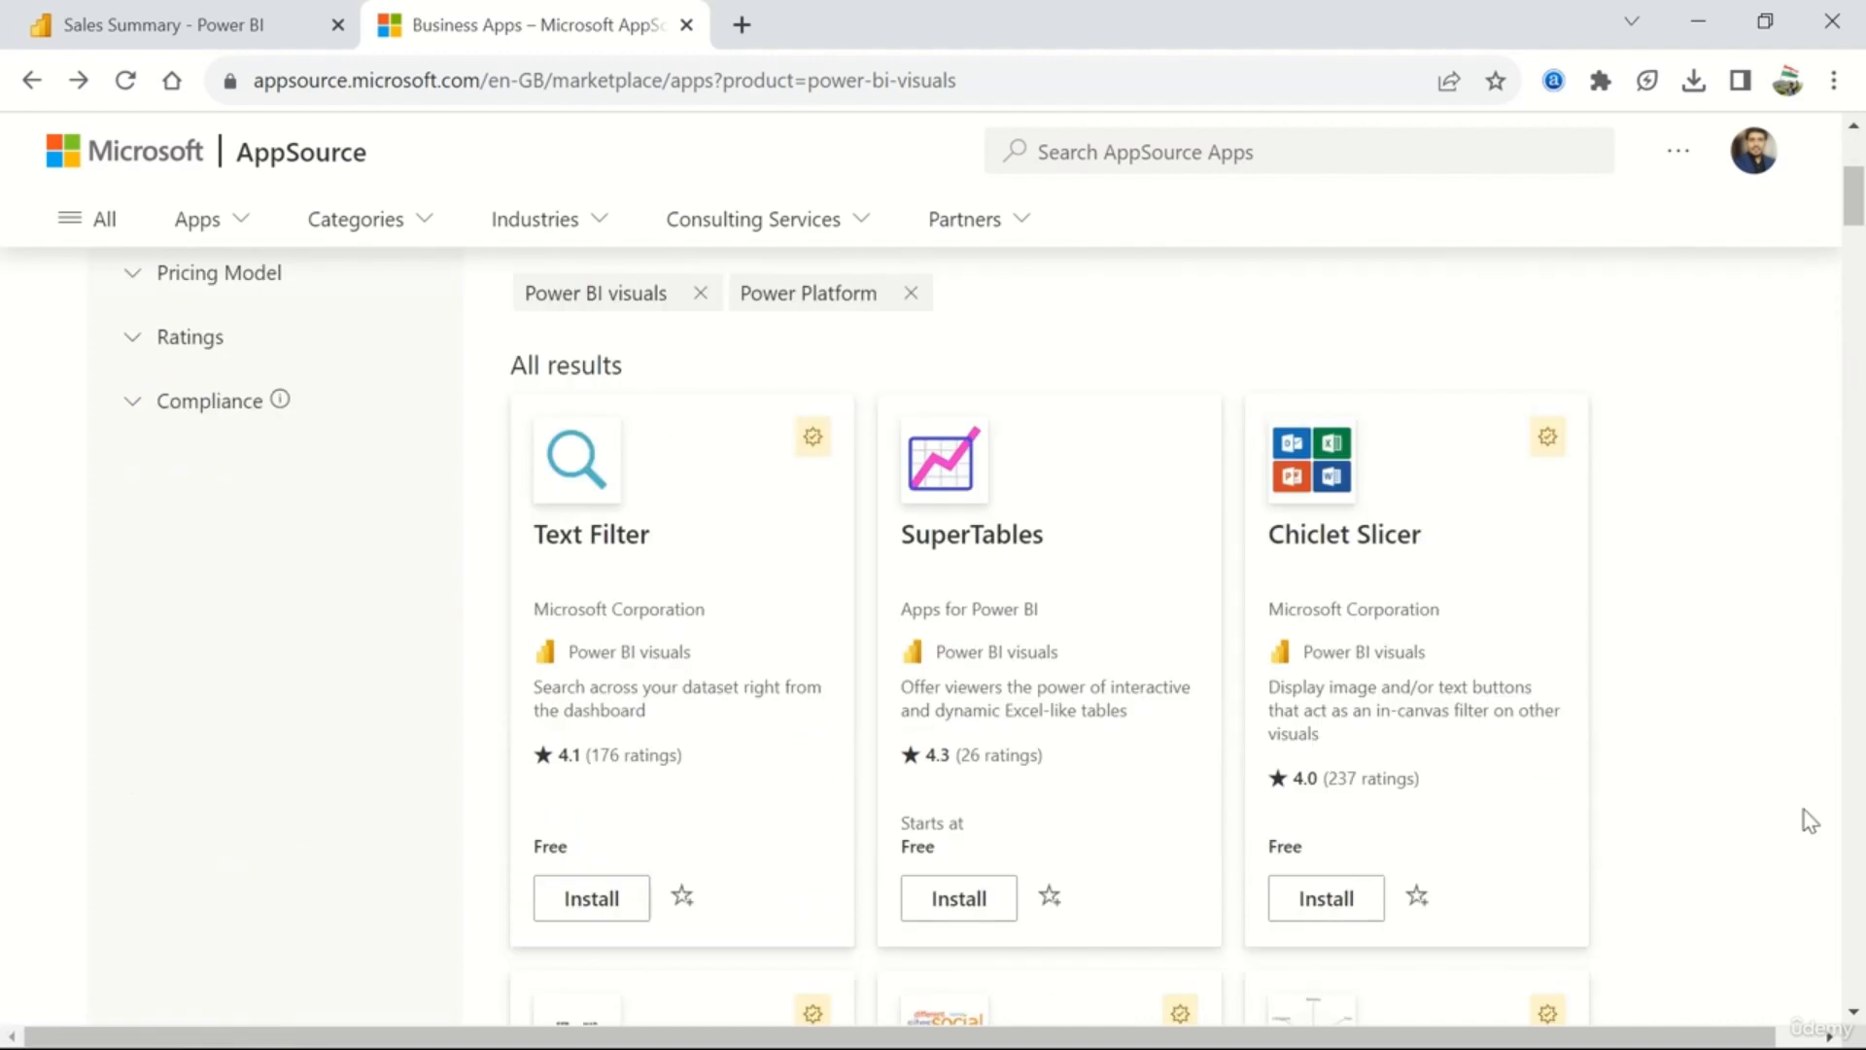
{"action": "scroll", "coordinate": [1804, 808], "scroll_direction": "down", "scroll_amount": 20}
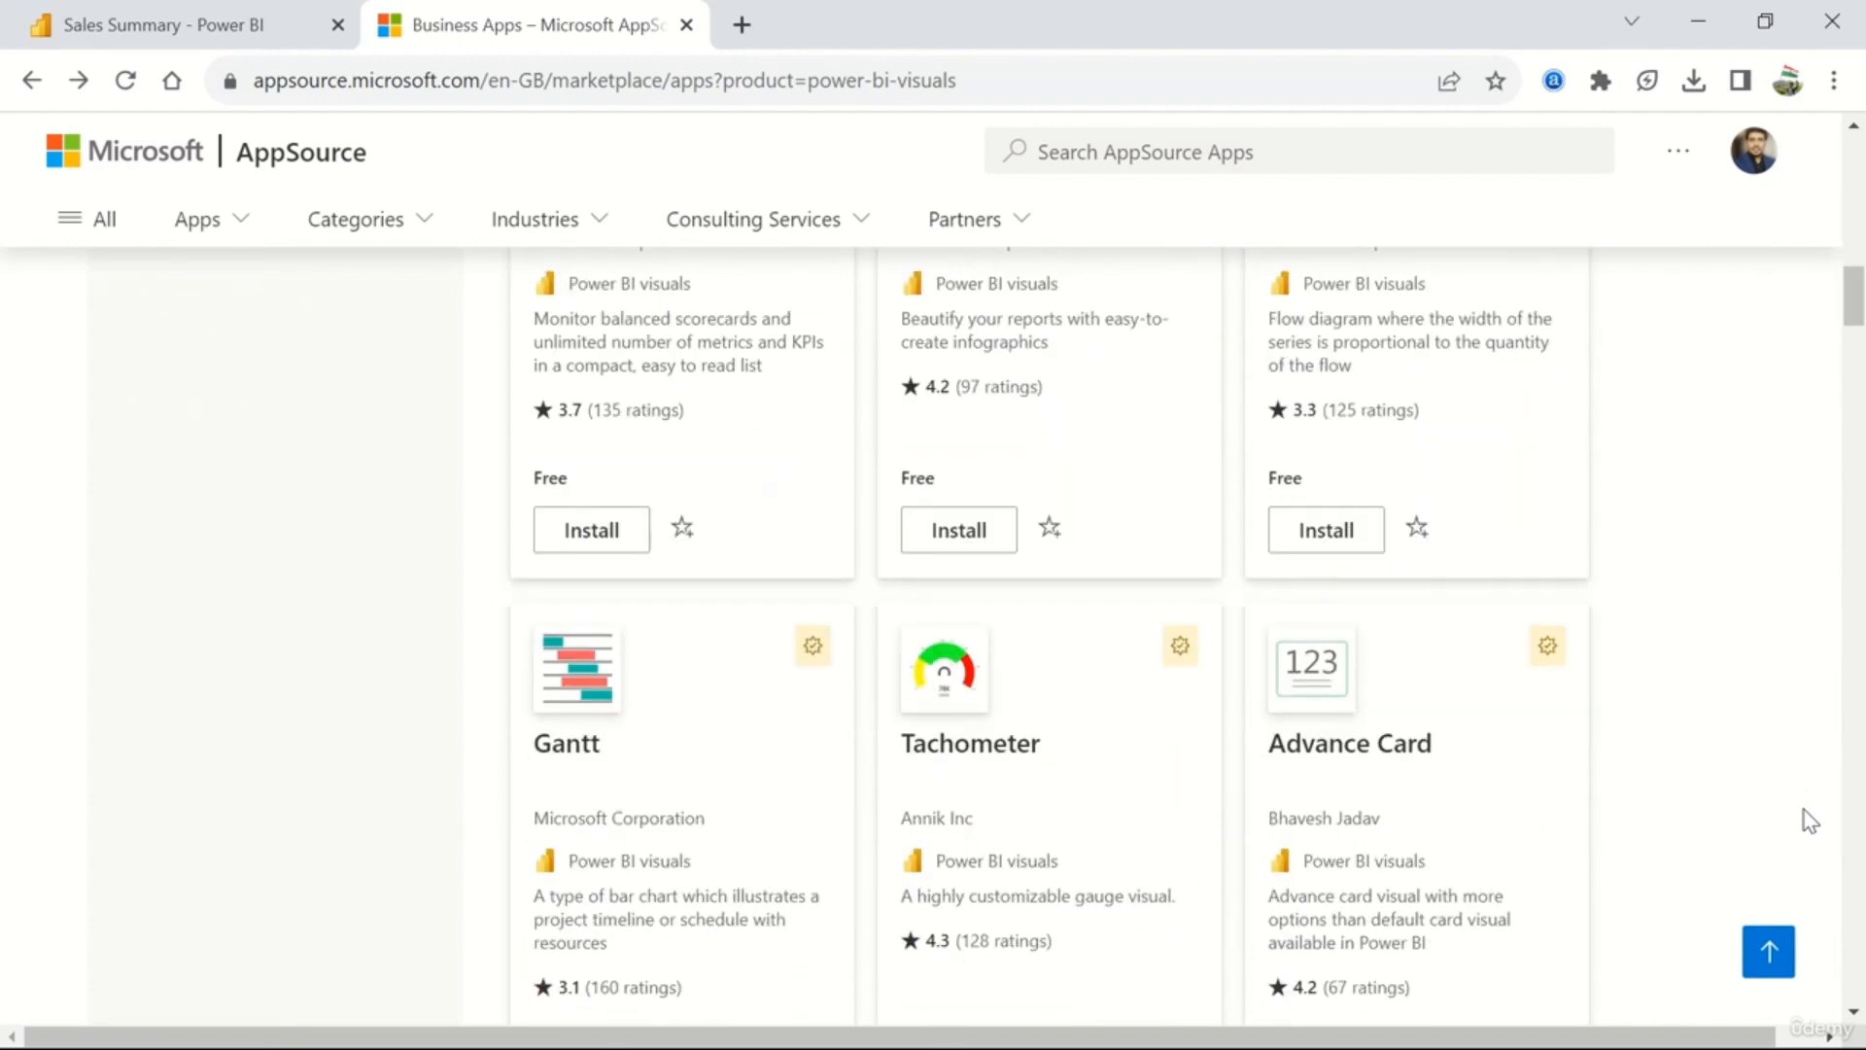
{"action": "scroll", "coordinate": [1804, 809], "scroll_direction": "down", "scroll_amount": 18}
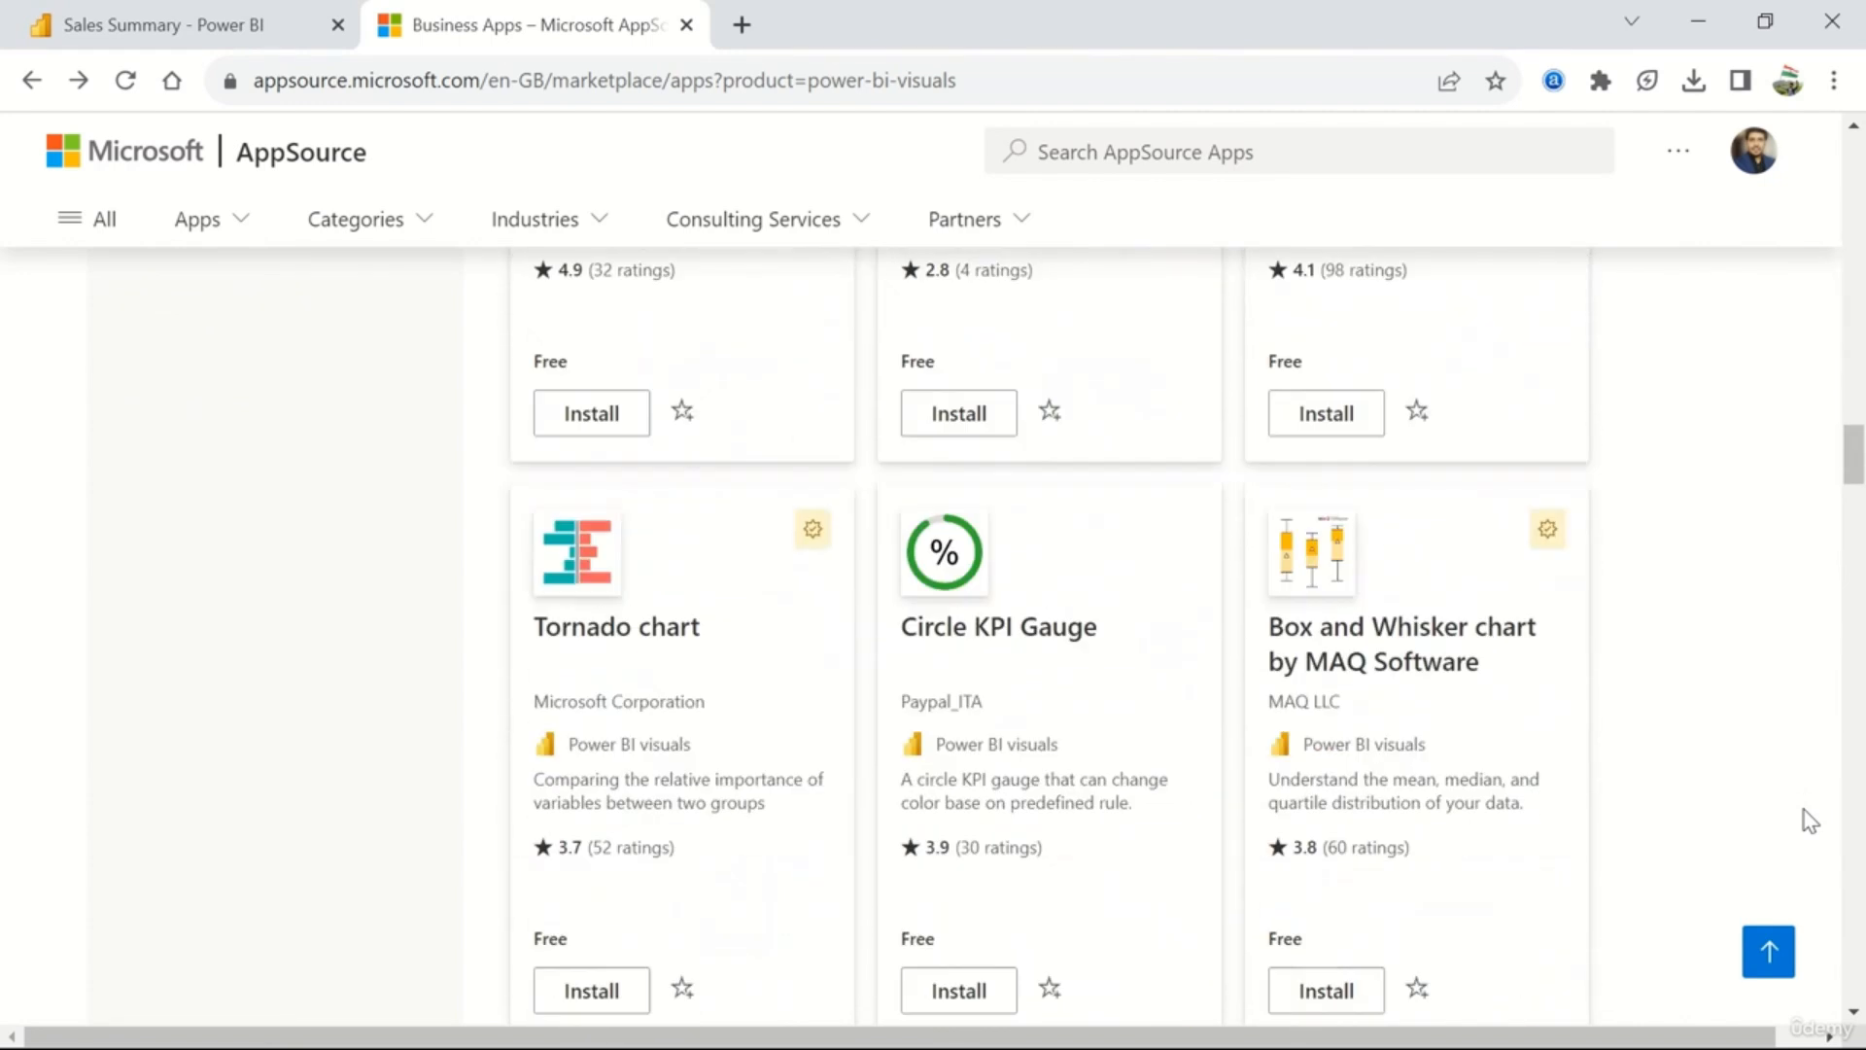
{"action": "scroll", "coordinate": [1804, 809], "scroll_direction": "down", "scroll_amount": 10}
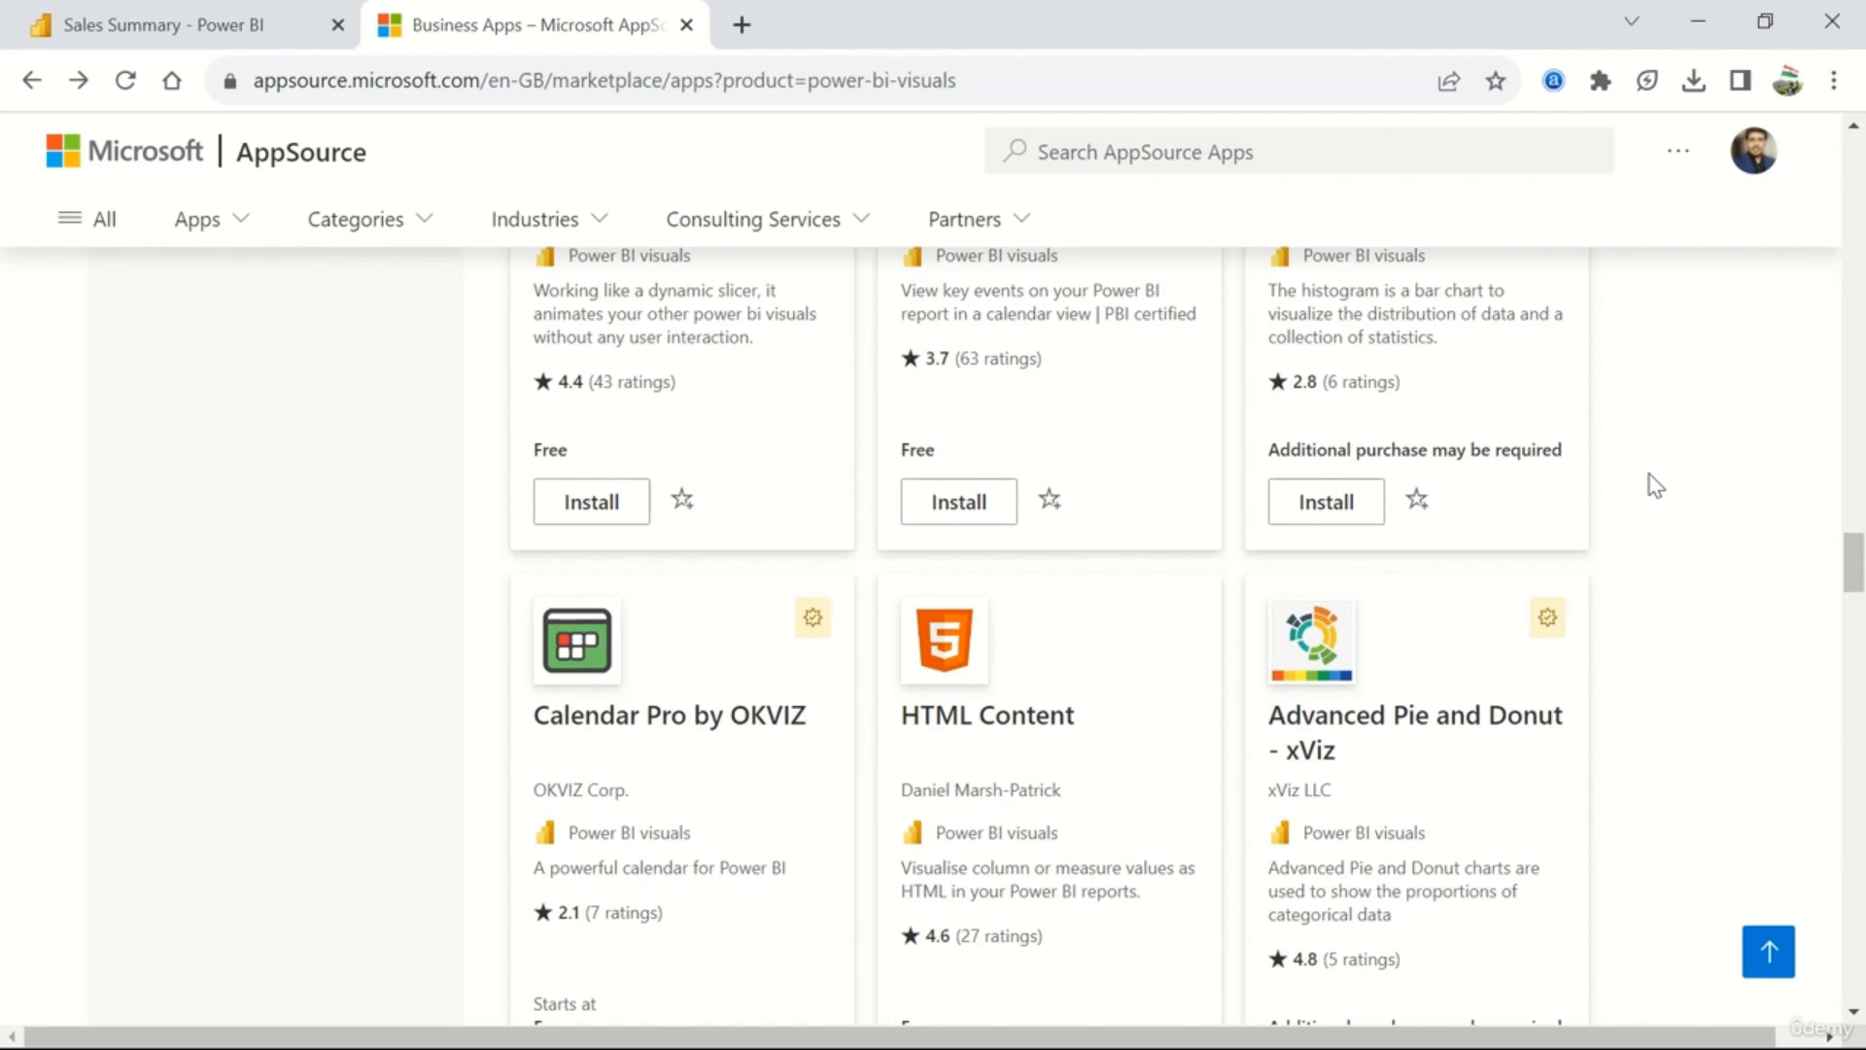
{"action": "left_click", "coordinate": [1470, 443]}
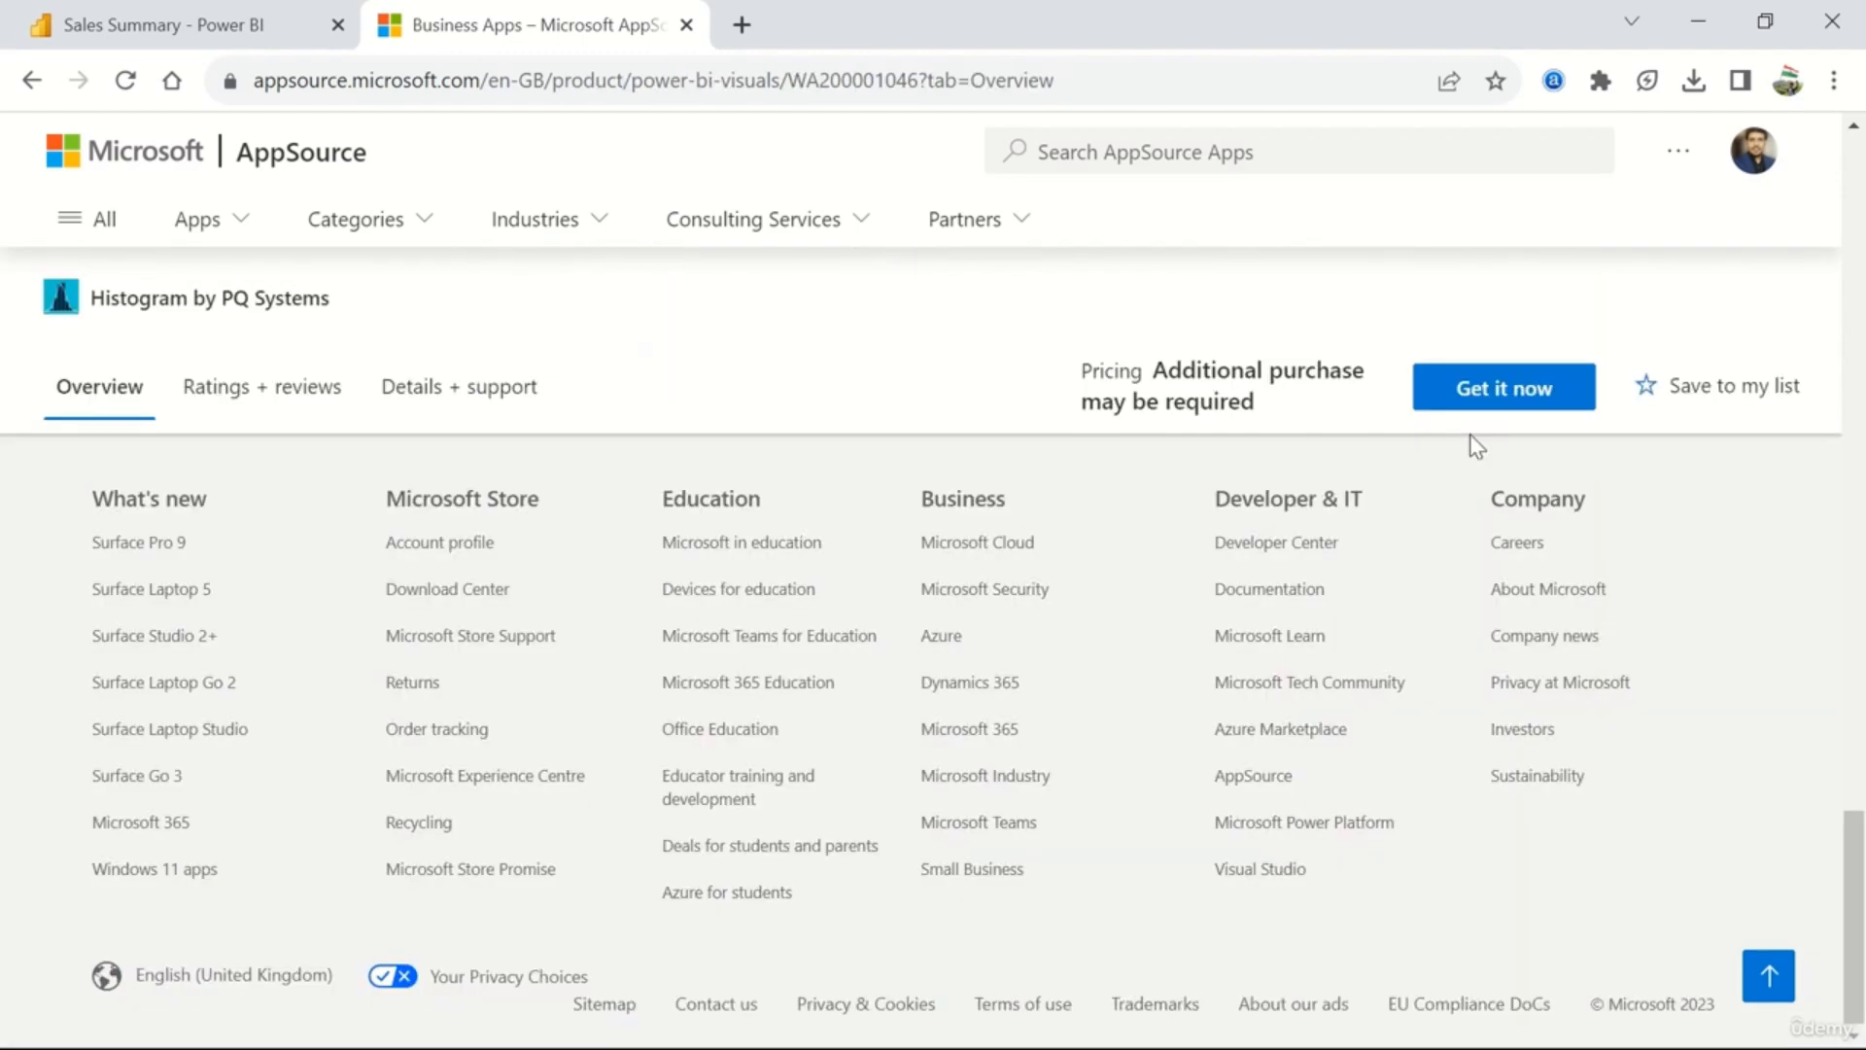
{"action": "scroll", "coordinate": [948, 639], "scroll_direction": "up", "scroll_amount": 20}
{"action": "scroll", "coordinate": [948, 640], "scroll_direction": "down", "scroll_amount": 1}
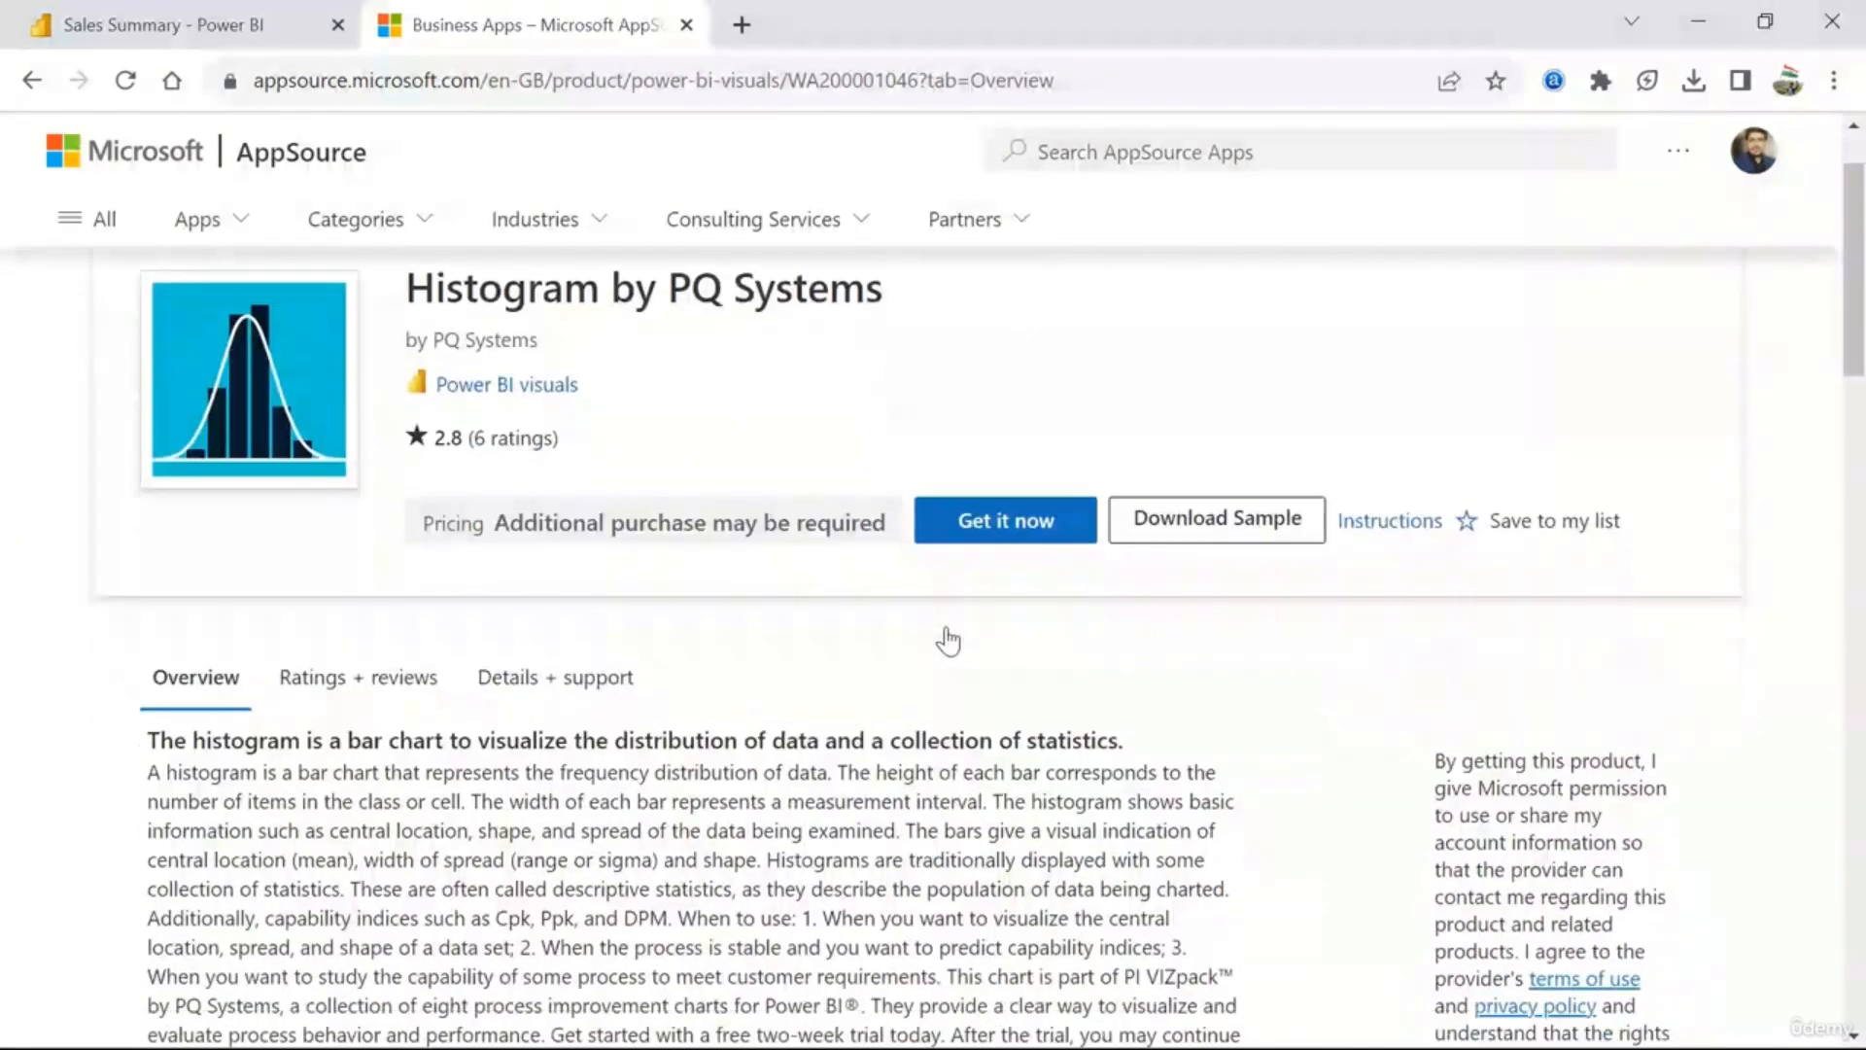
- Download the Histogram by PQ Systems visual file, then read through and dismiss the instructions for importing it into Power BI
{"action": "left_click", "coordinate": [1015, 522]}
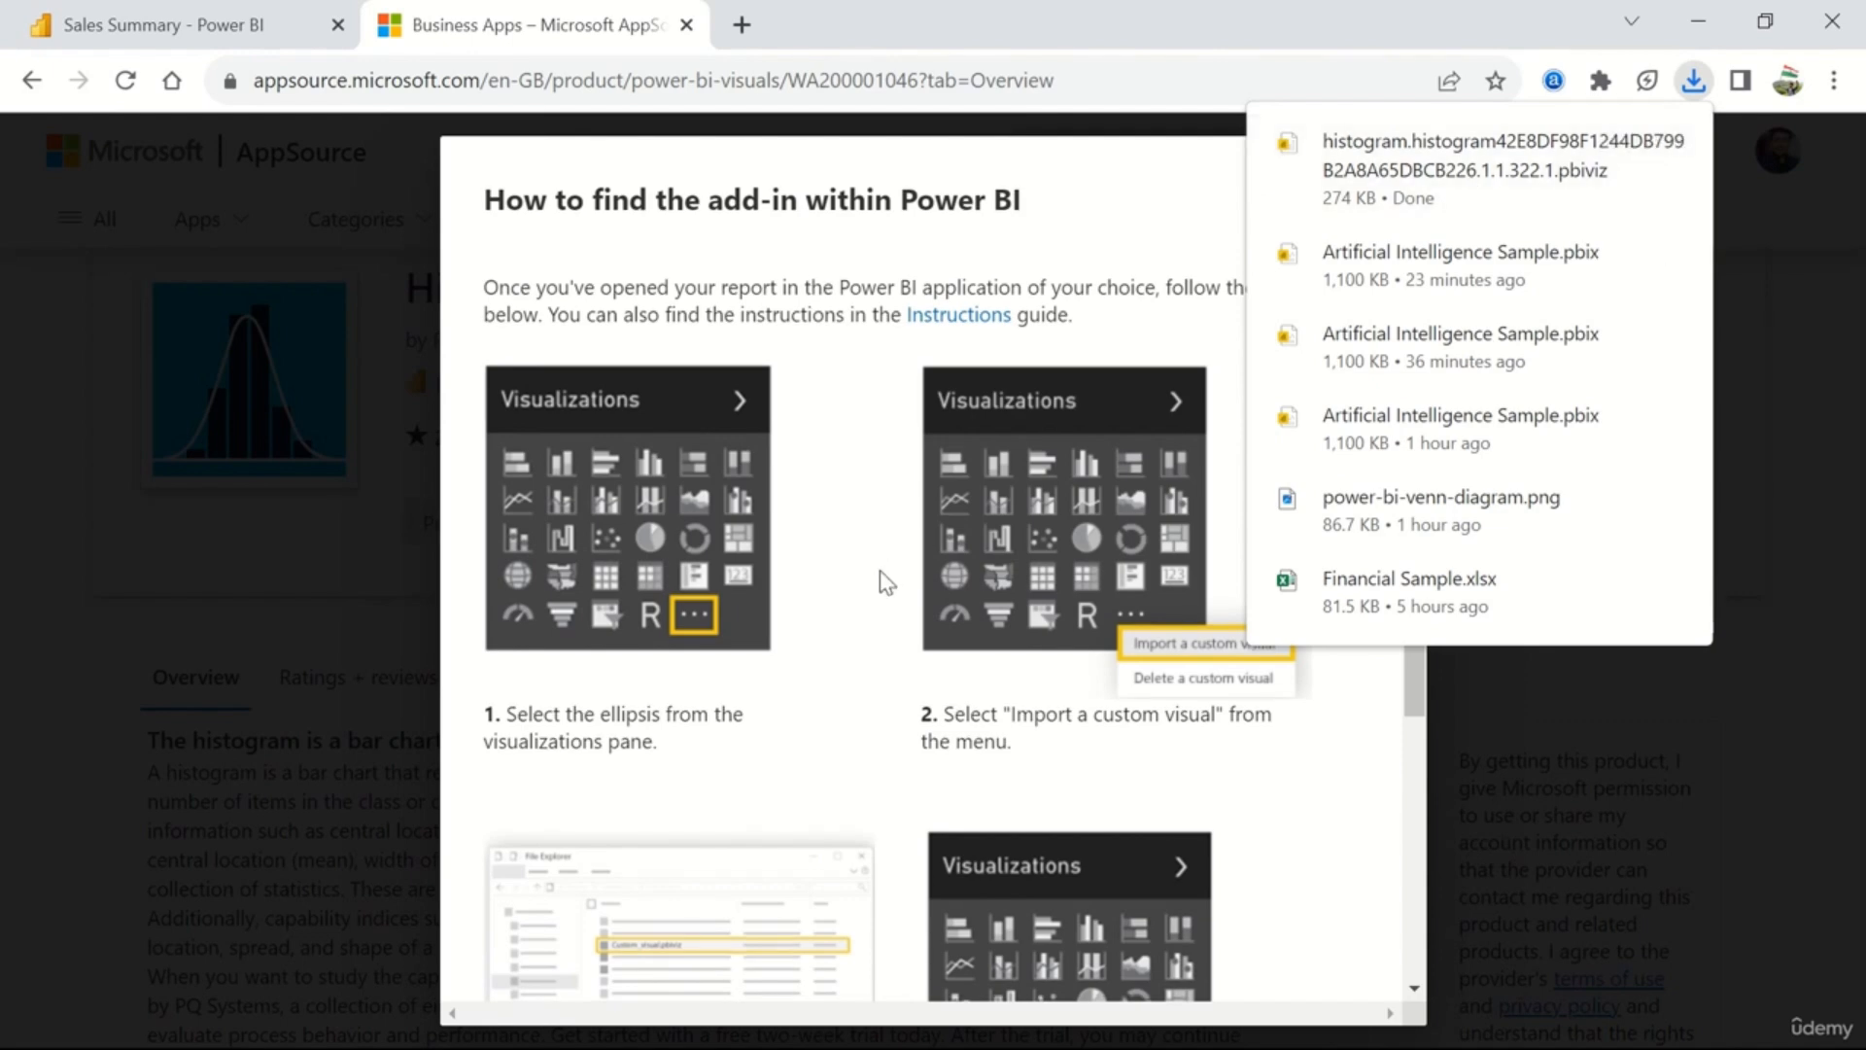
{"action": "scroll", "coordinate": [885, 578], "scroll_direction": "down", "scroll_amount": 3}
{"action": "scroll", "coordinate": [1118, 427], "scroll_direction": "up", "scroll_amount": 3}
{"action": "scroll", "coordinate": [824, 696], "scroll_direction": "down", "scroll_amount": 2}
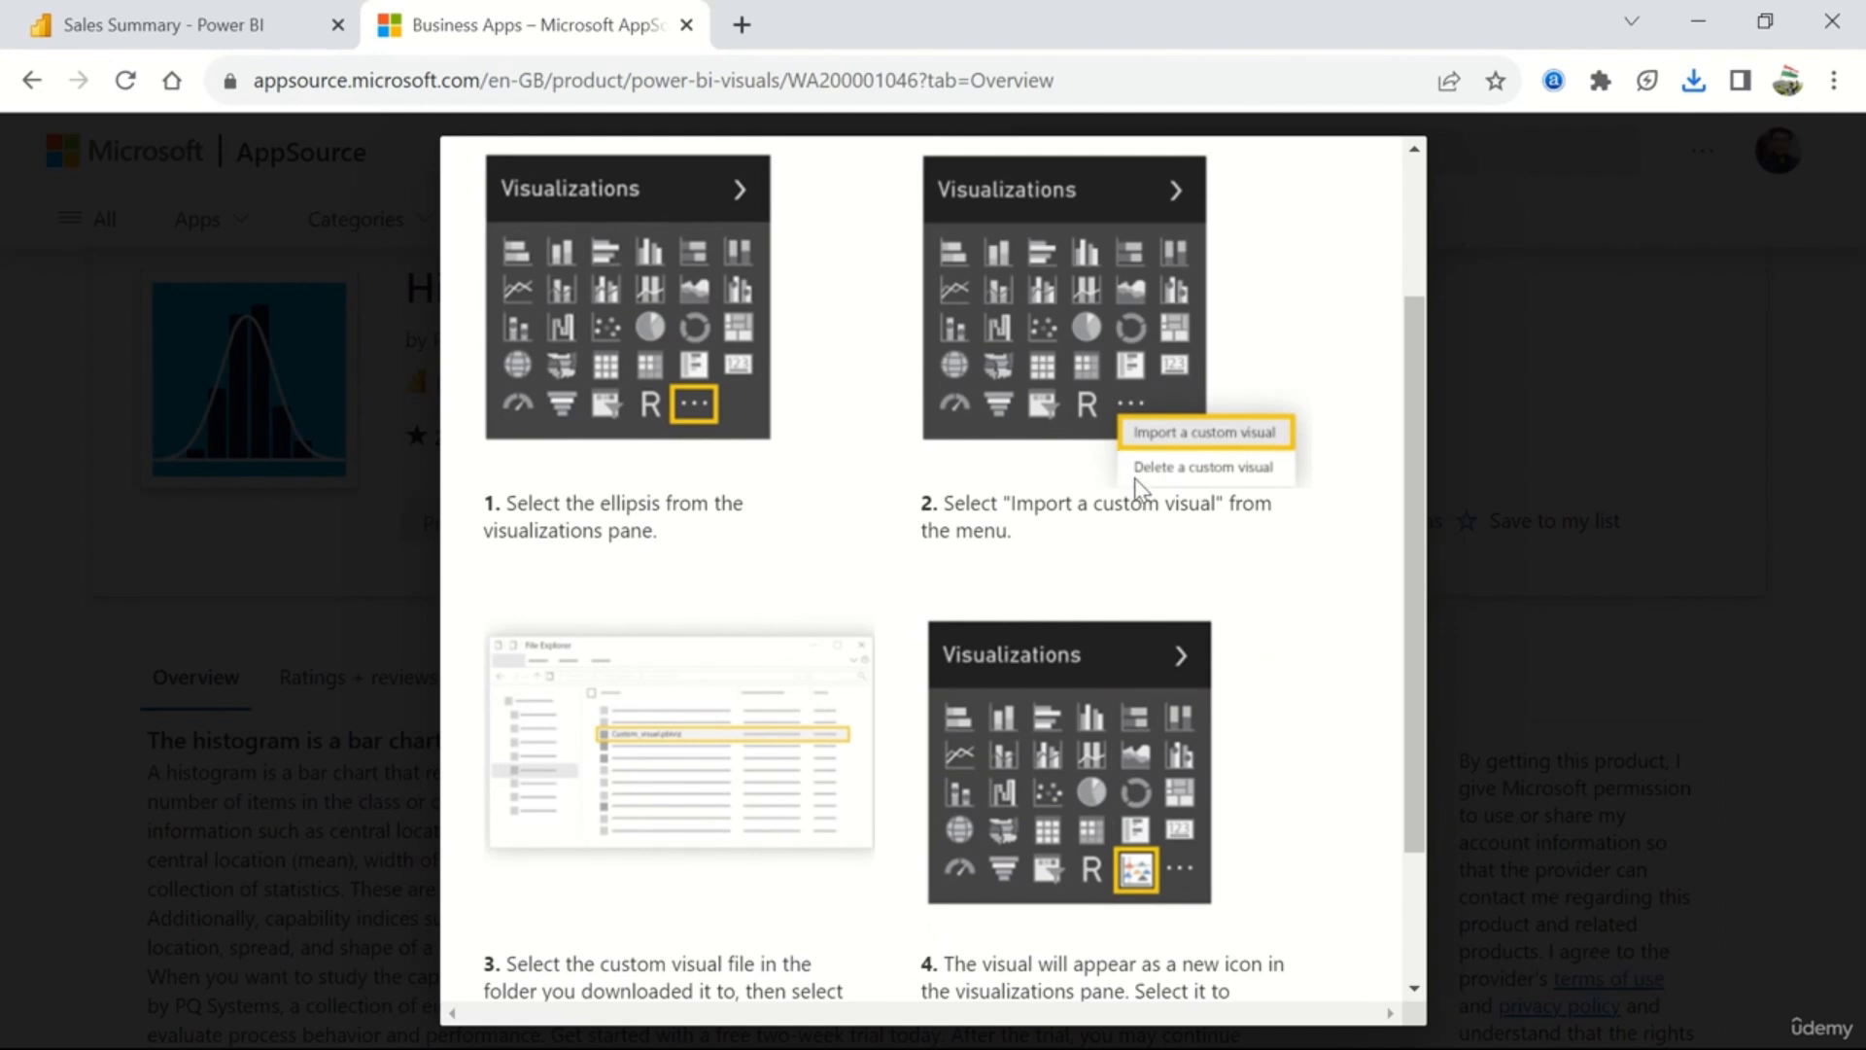
{"action": "scroll", "coordinate": [1270, 551], "scroll_direction": "down", "scroll_amount": 2}
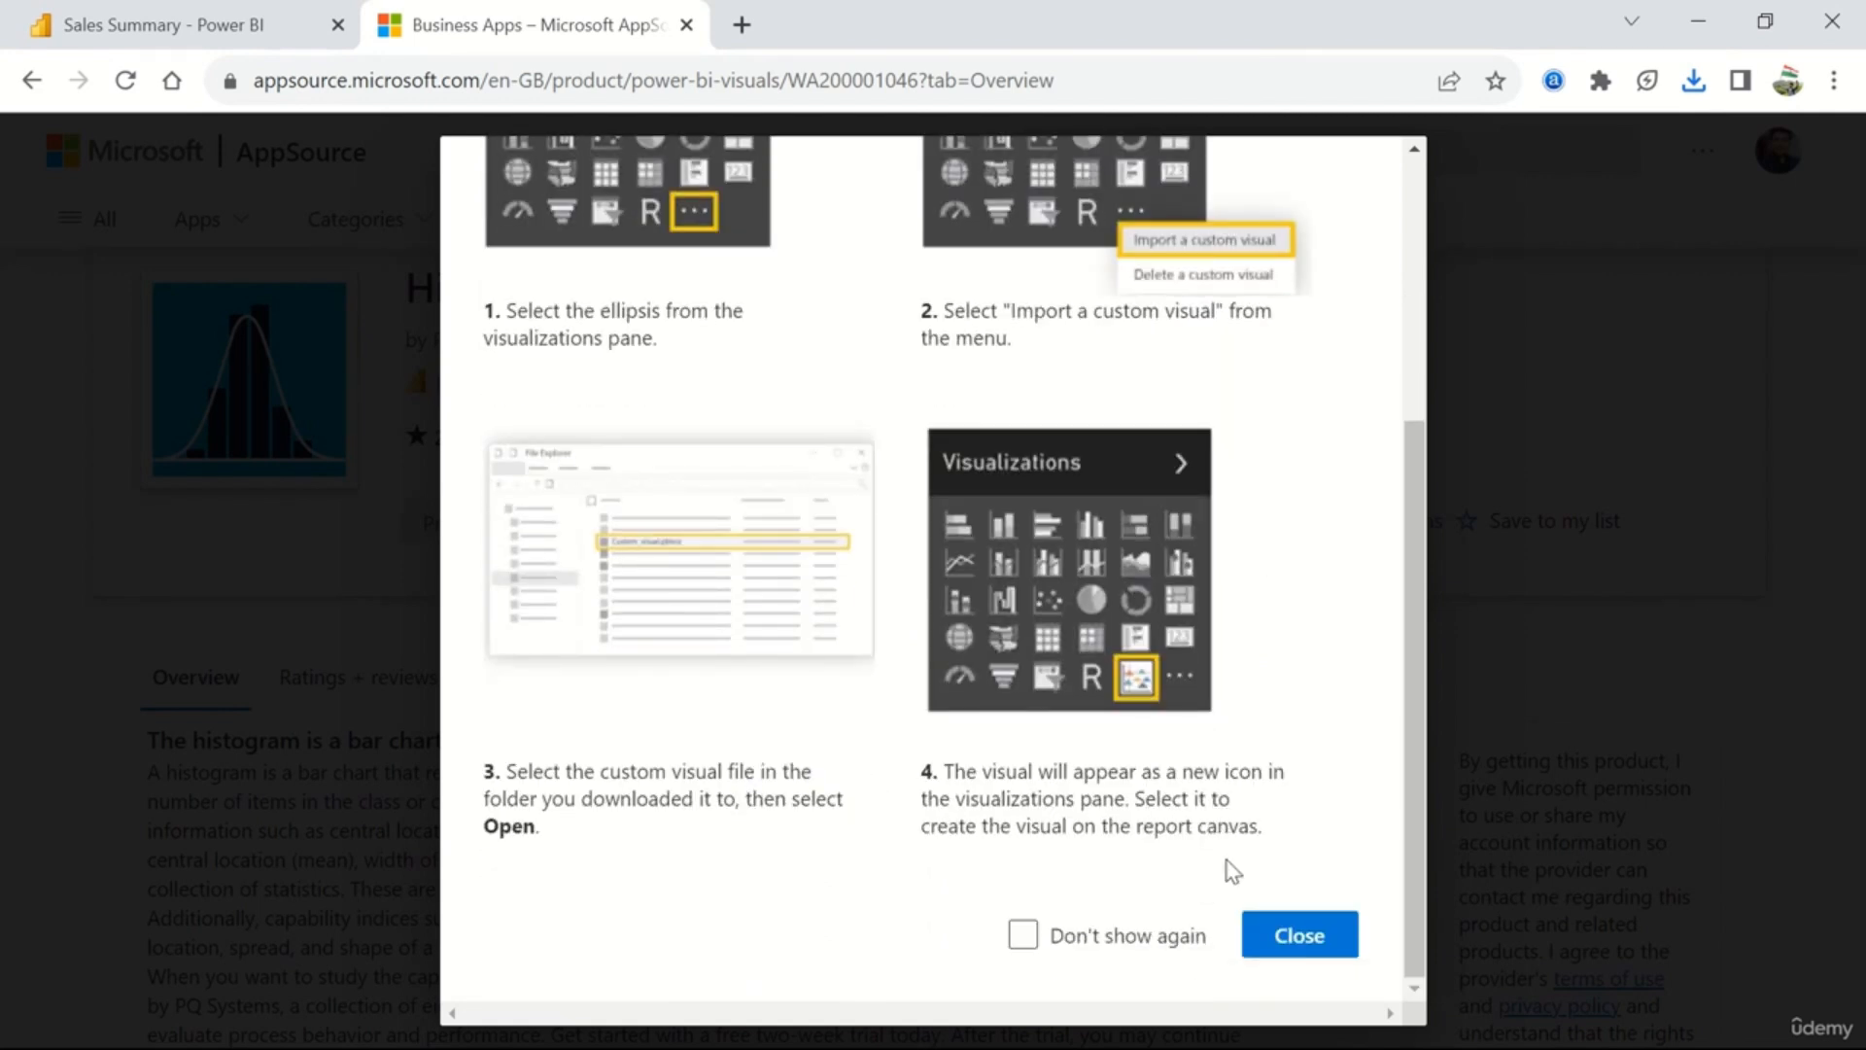
{"action": "left_click", "coordinate": [1296, 939]}
{"action": "scroll", "coordinate": [1271, 669], "scroll_direction": "down", "scroll_amount": 6}
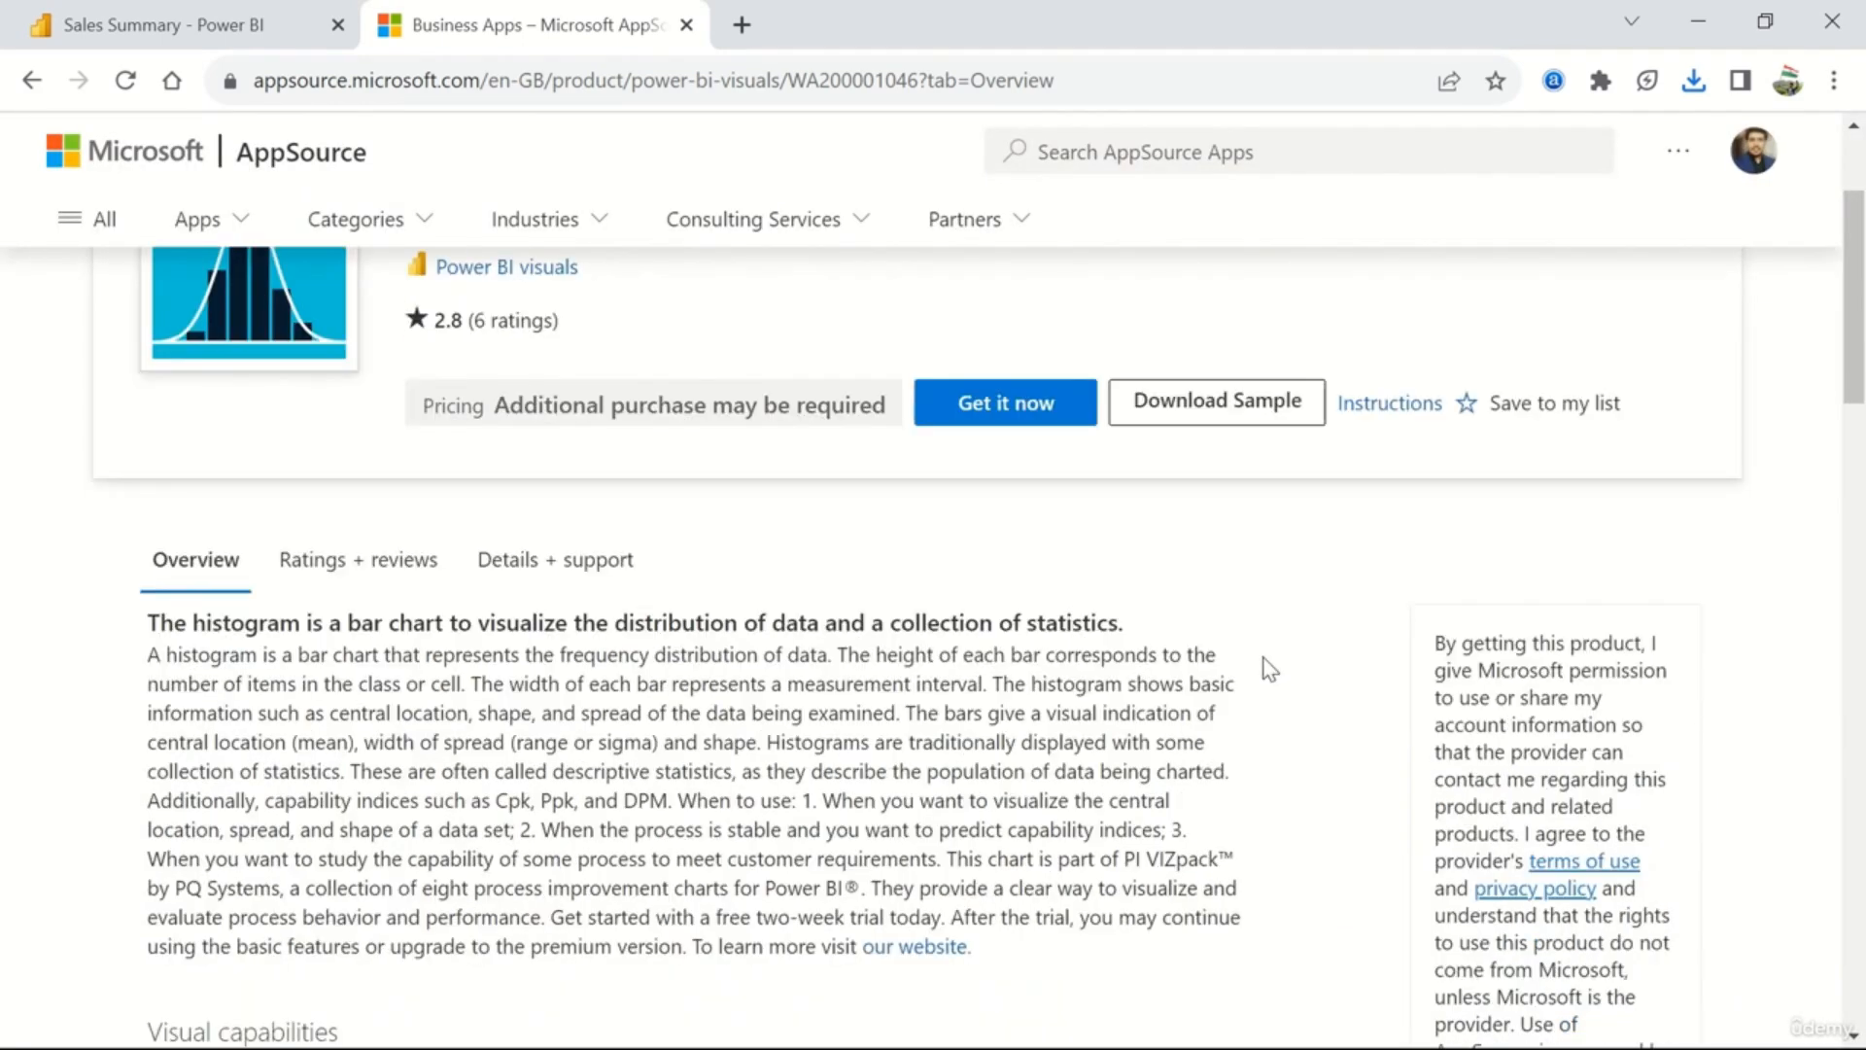
{"action": "scroll", "coordinate": [1270, 670], "scroll_direction": "up", "scroll_amount": 6}
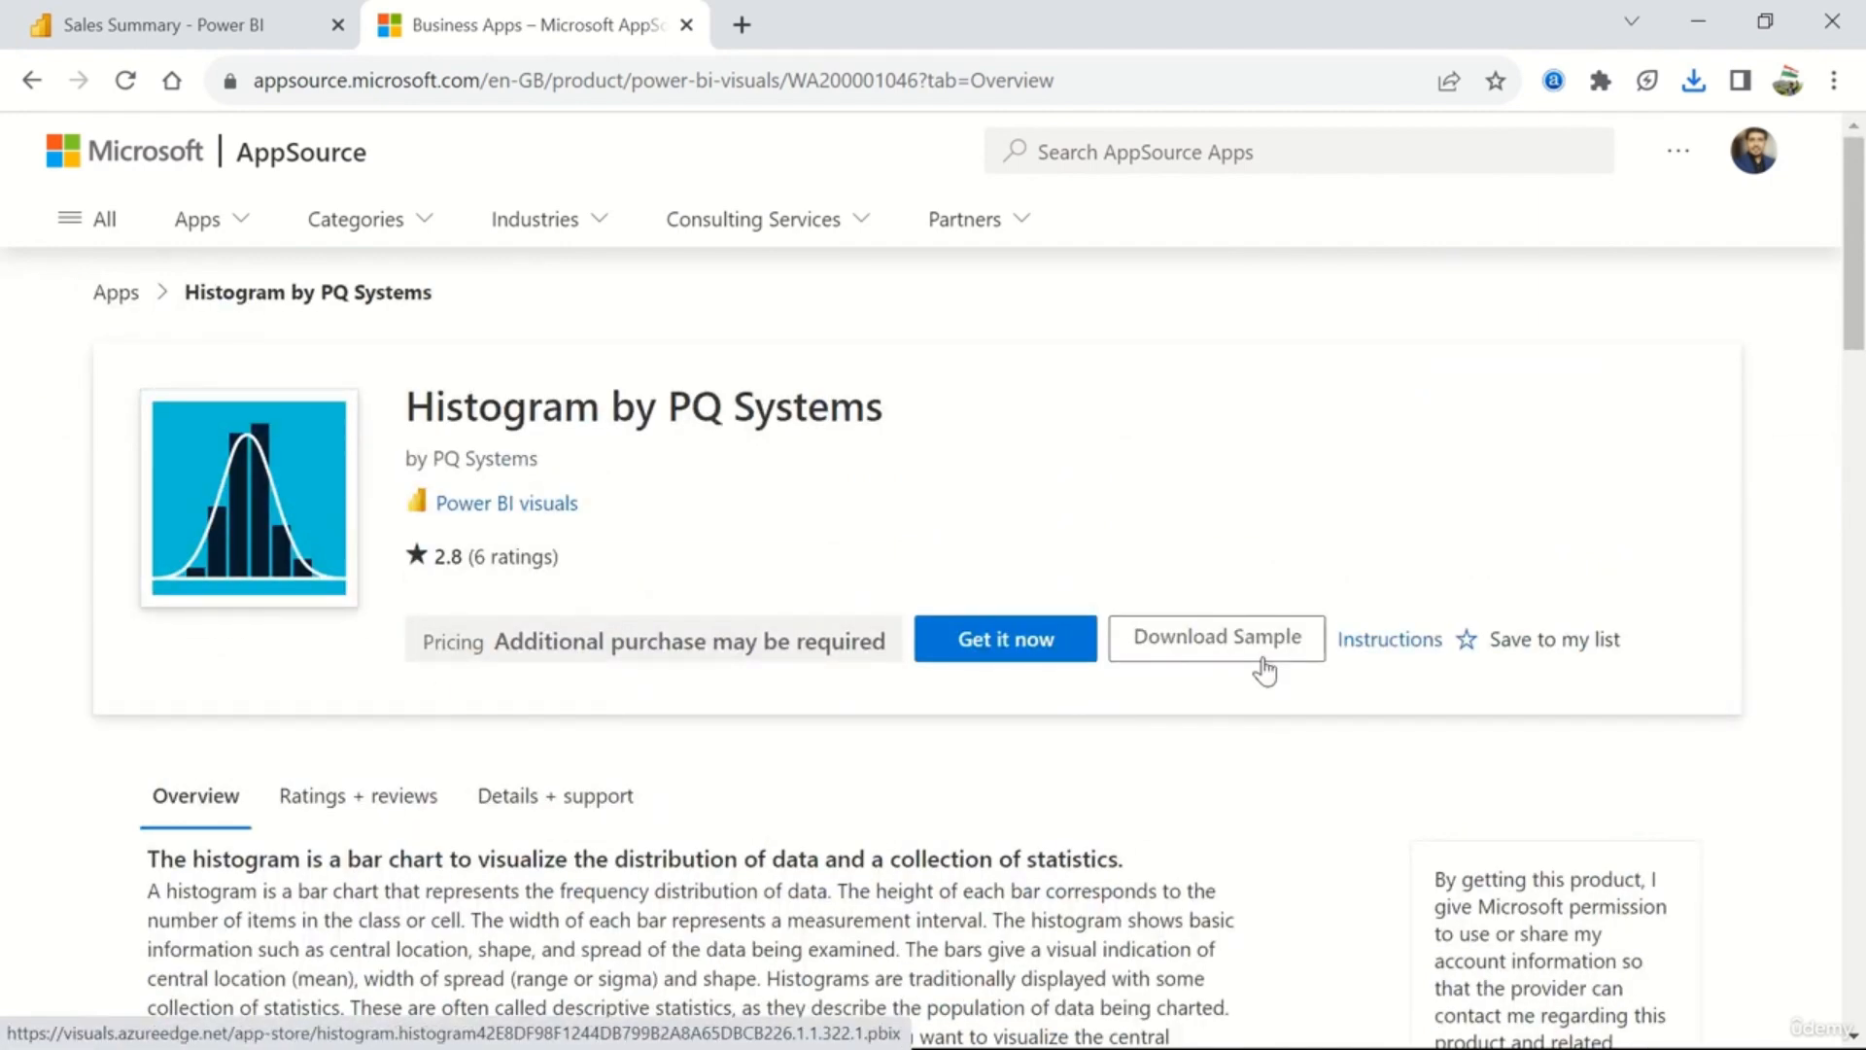
- Return to the Sales Summary report, close the visuals gallery, and import the downloaded histogram PBIVIZ file from the Downloads folder
{"action": "left_click", "coordinate": [218, 54]}
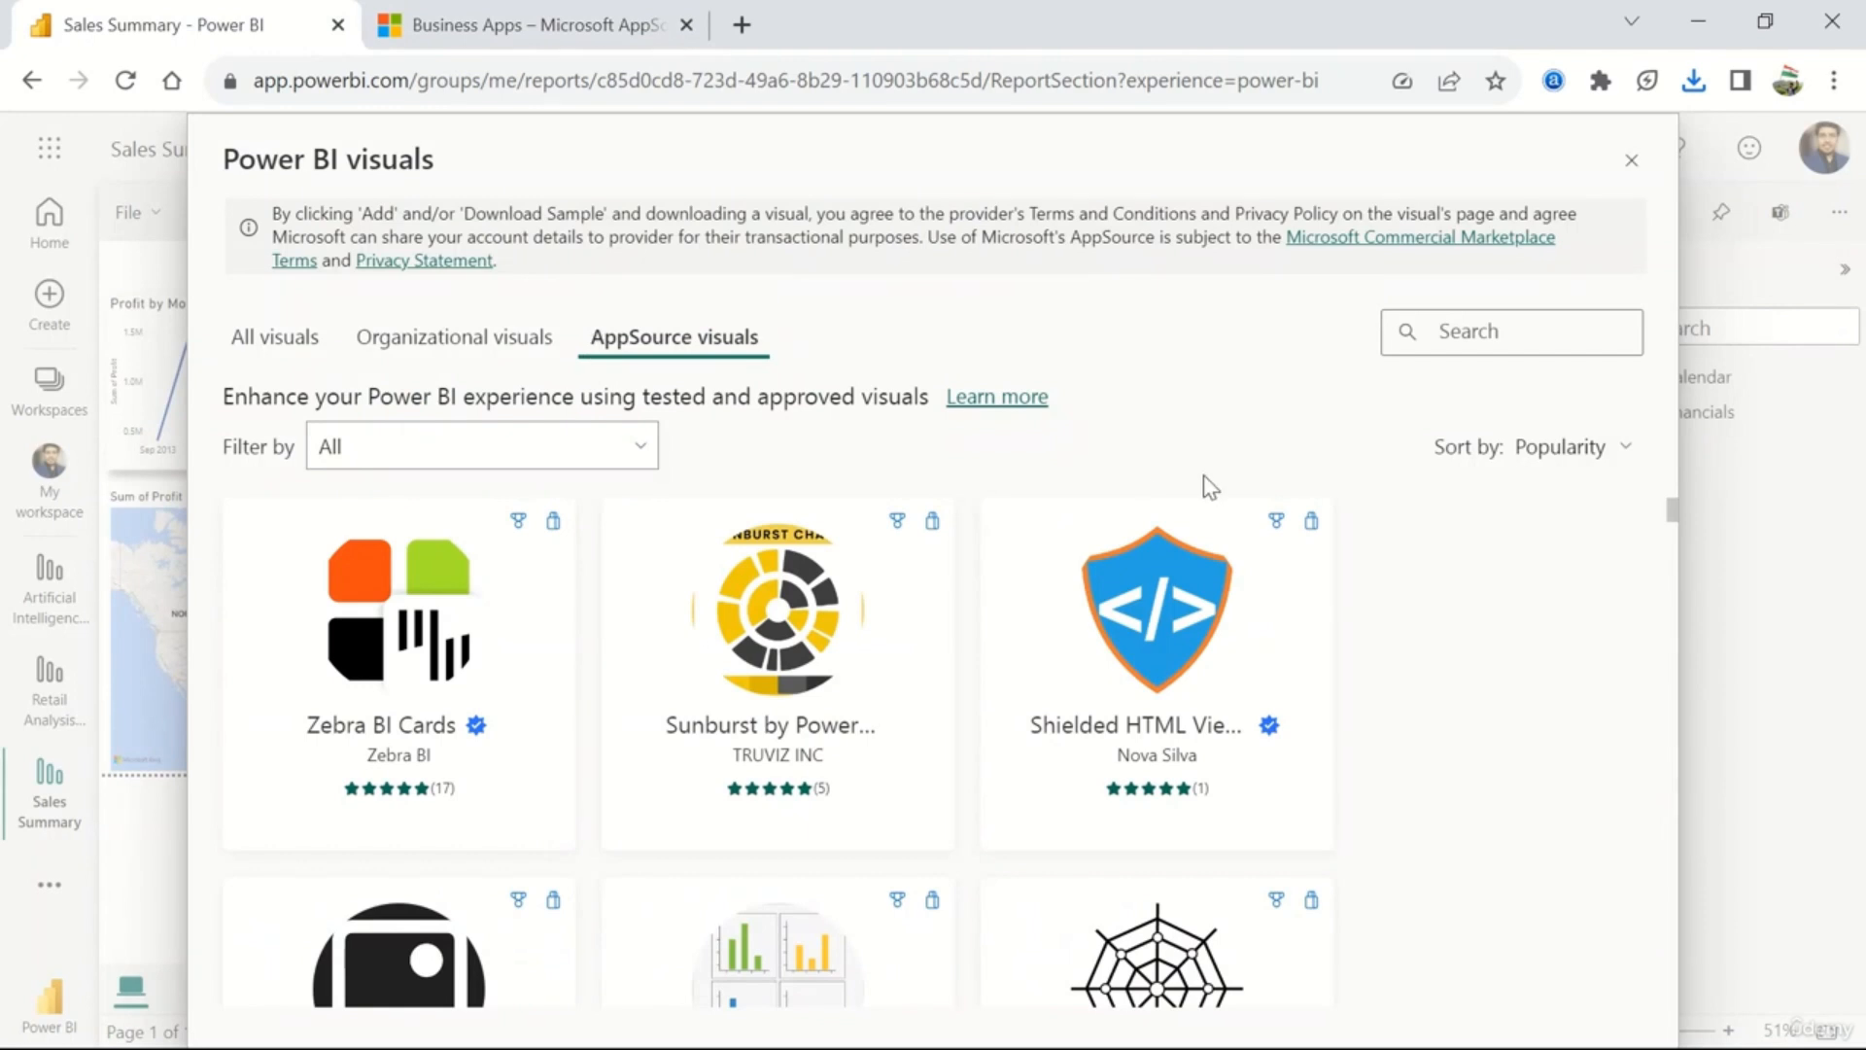
{"action": "left_click", "coordinate": [1632, 160]}
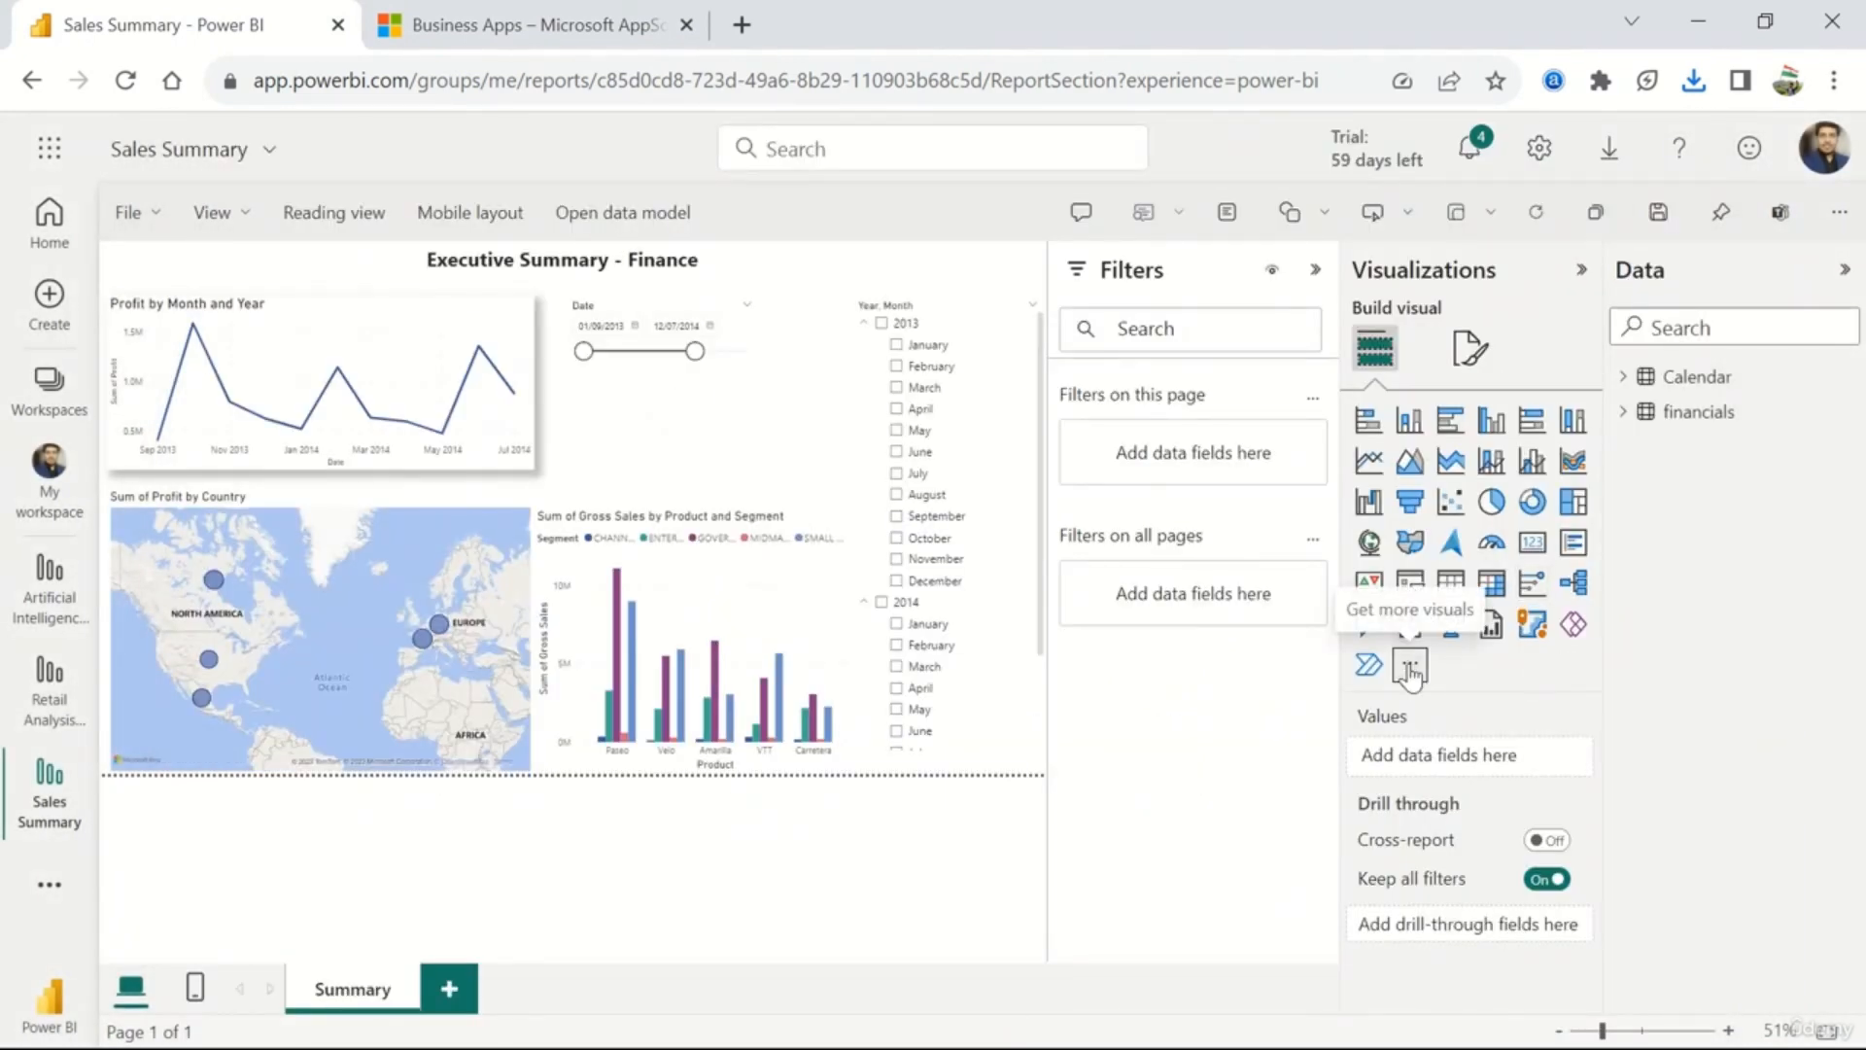
{"action": "left_click", "coordinate": [1410, 669]}
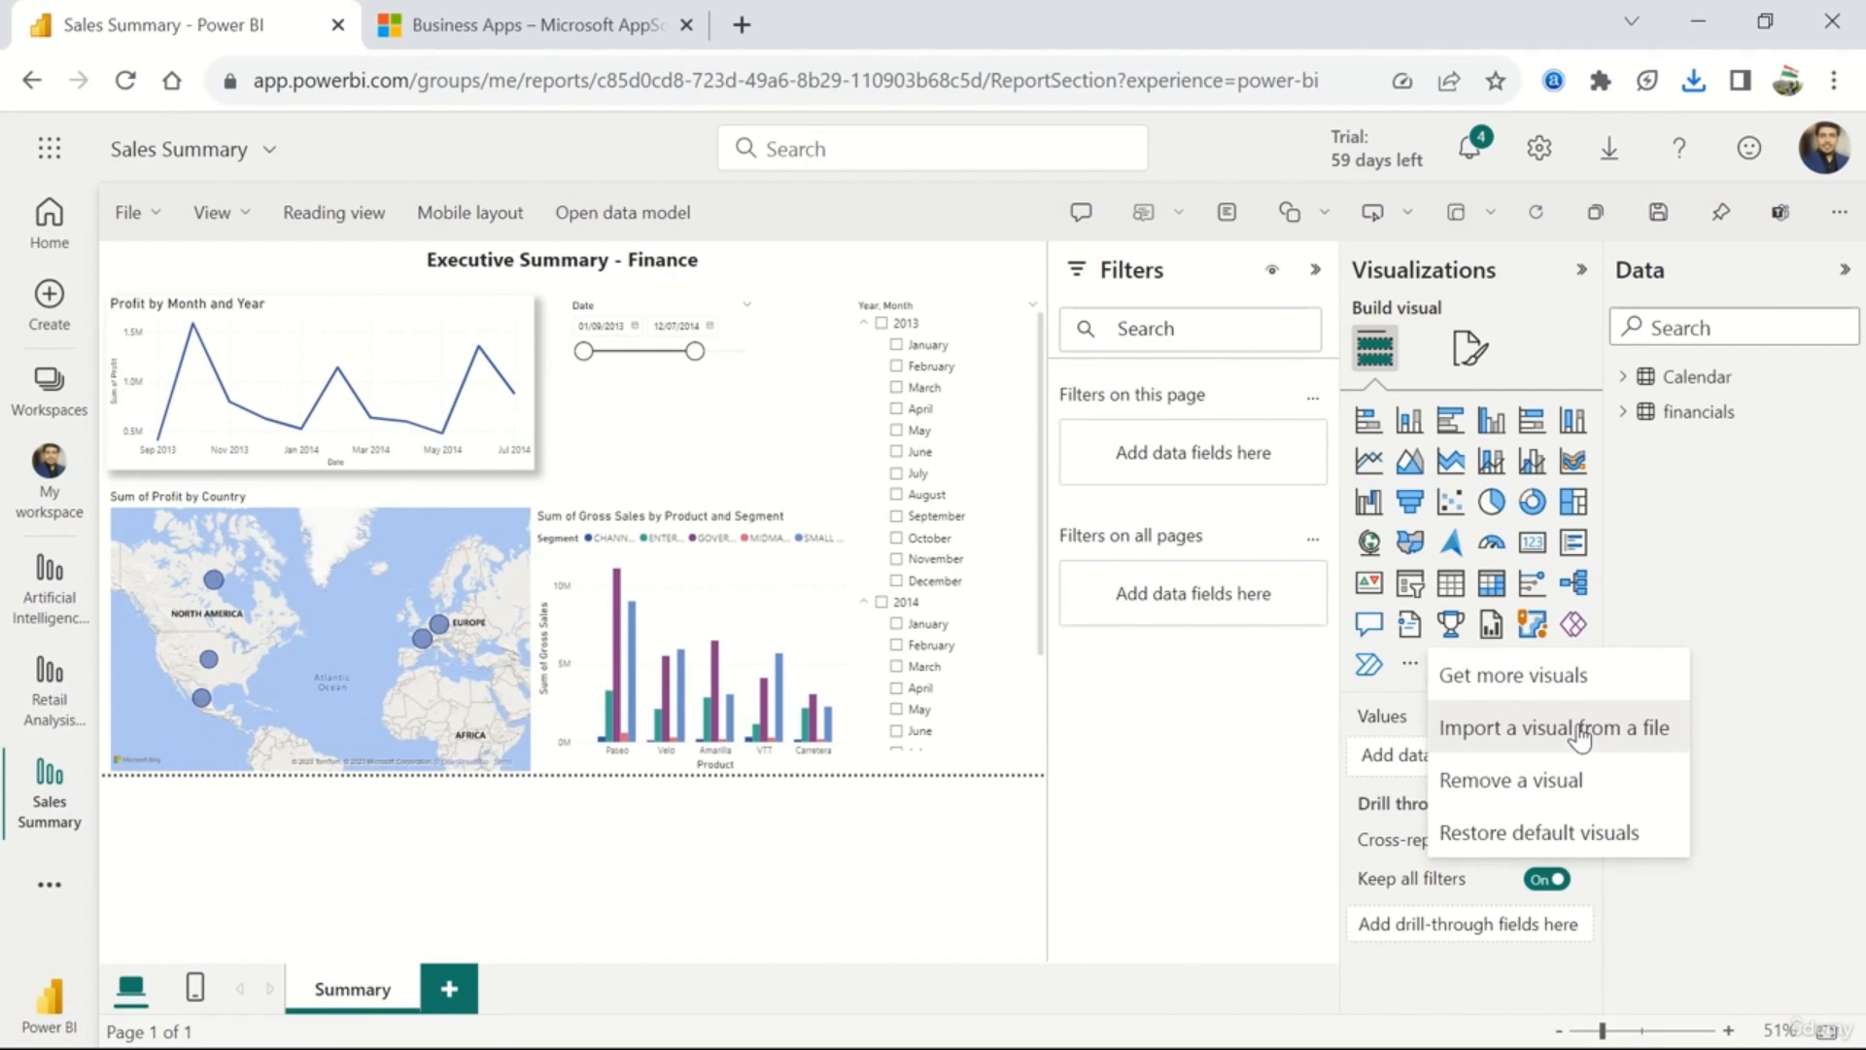
{"action": "left_click", "coordinate": [1579, 736]}
{"action": "left_click", "coordinate": [1011, 756]}
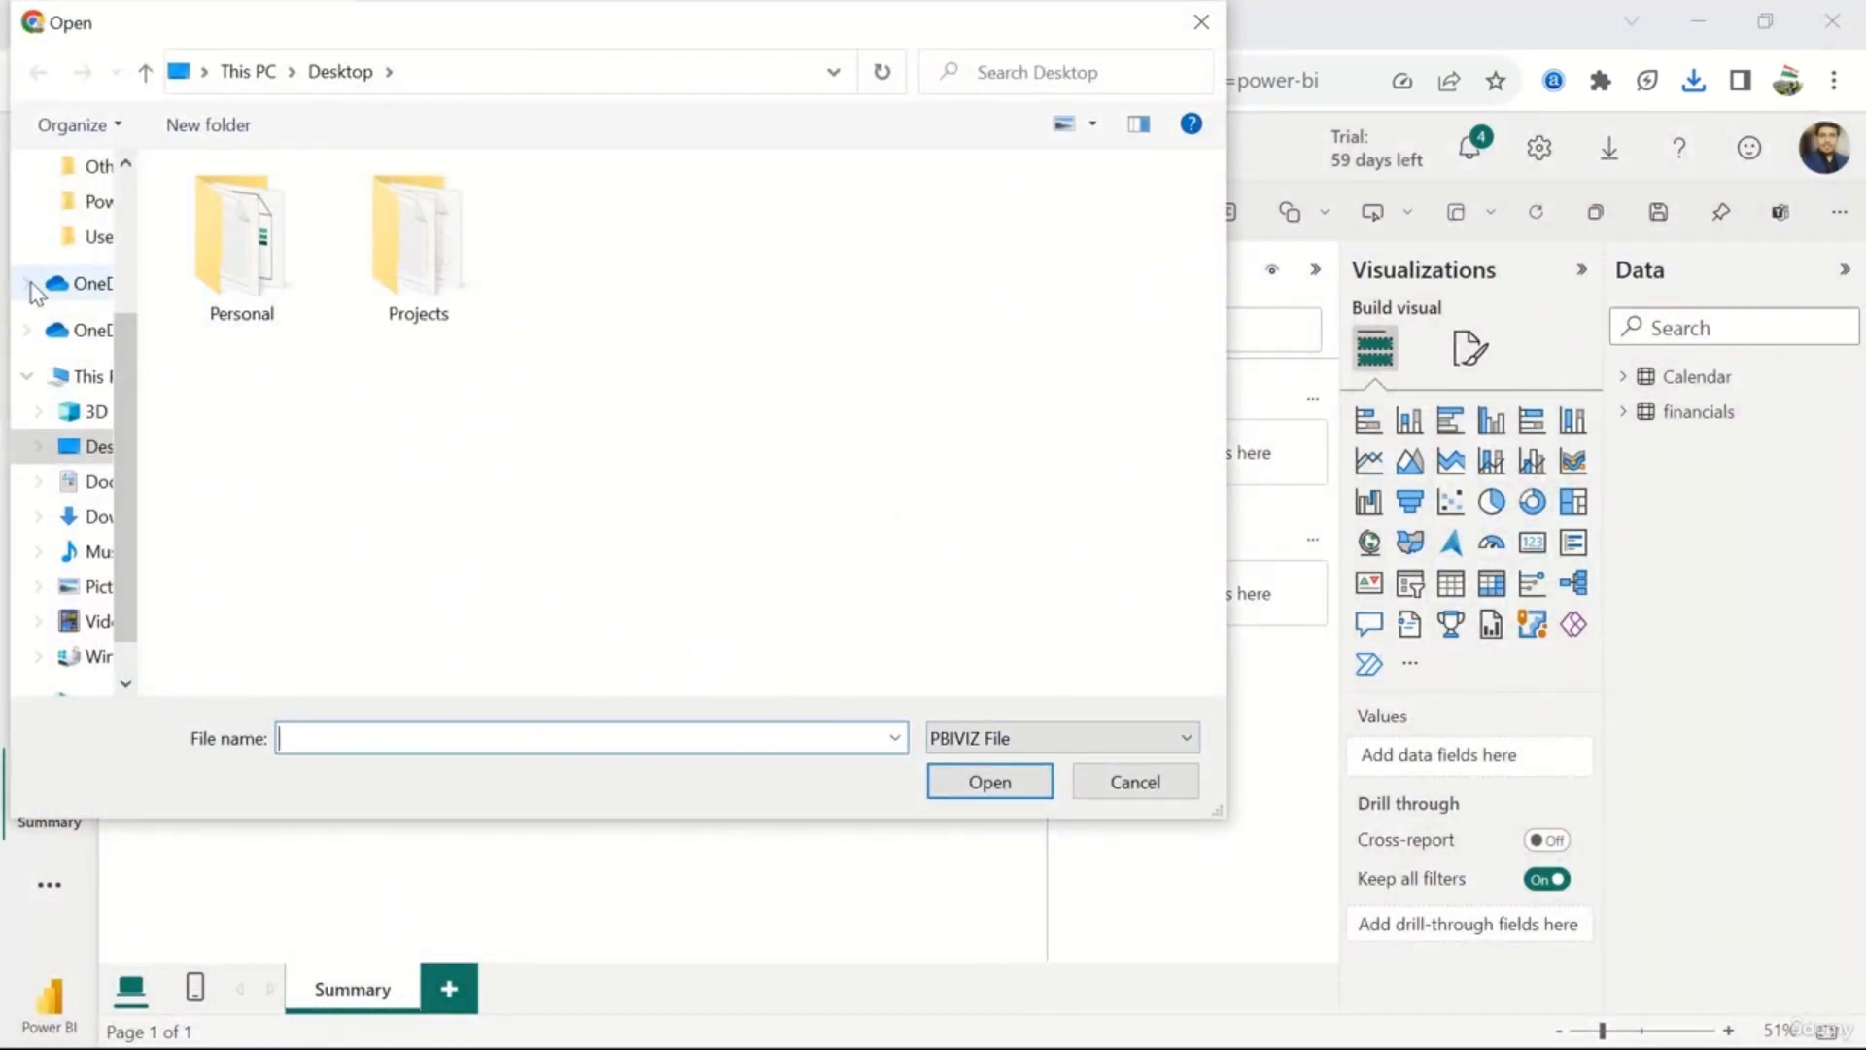
{"action": "scroll", "coordinate": [68, 282], "scroll_direction": "up", "scroll_amount": 3}
{"action": "left_click", "coordinate": [81, 260]}
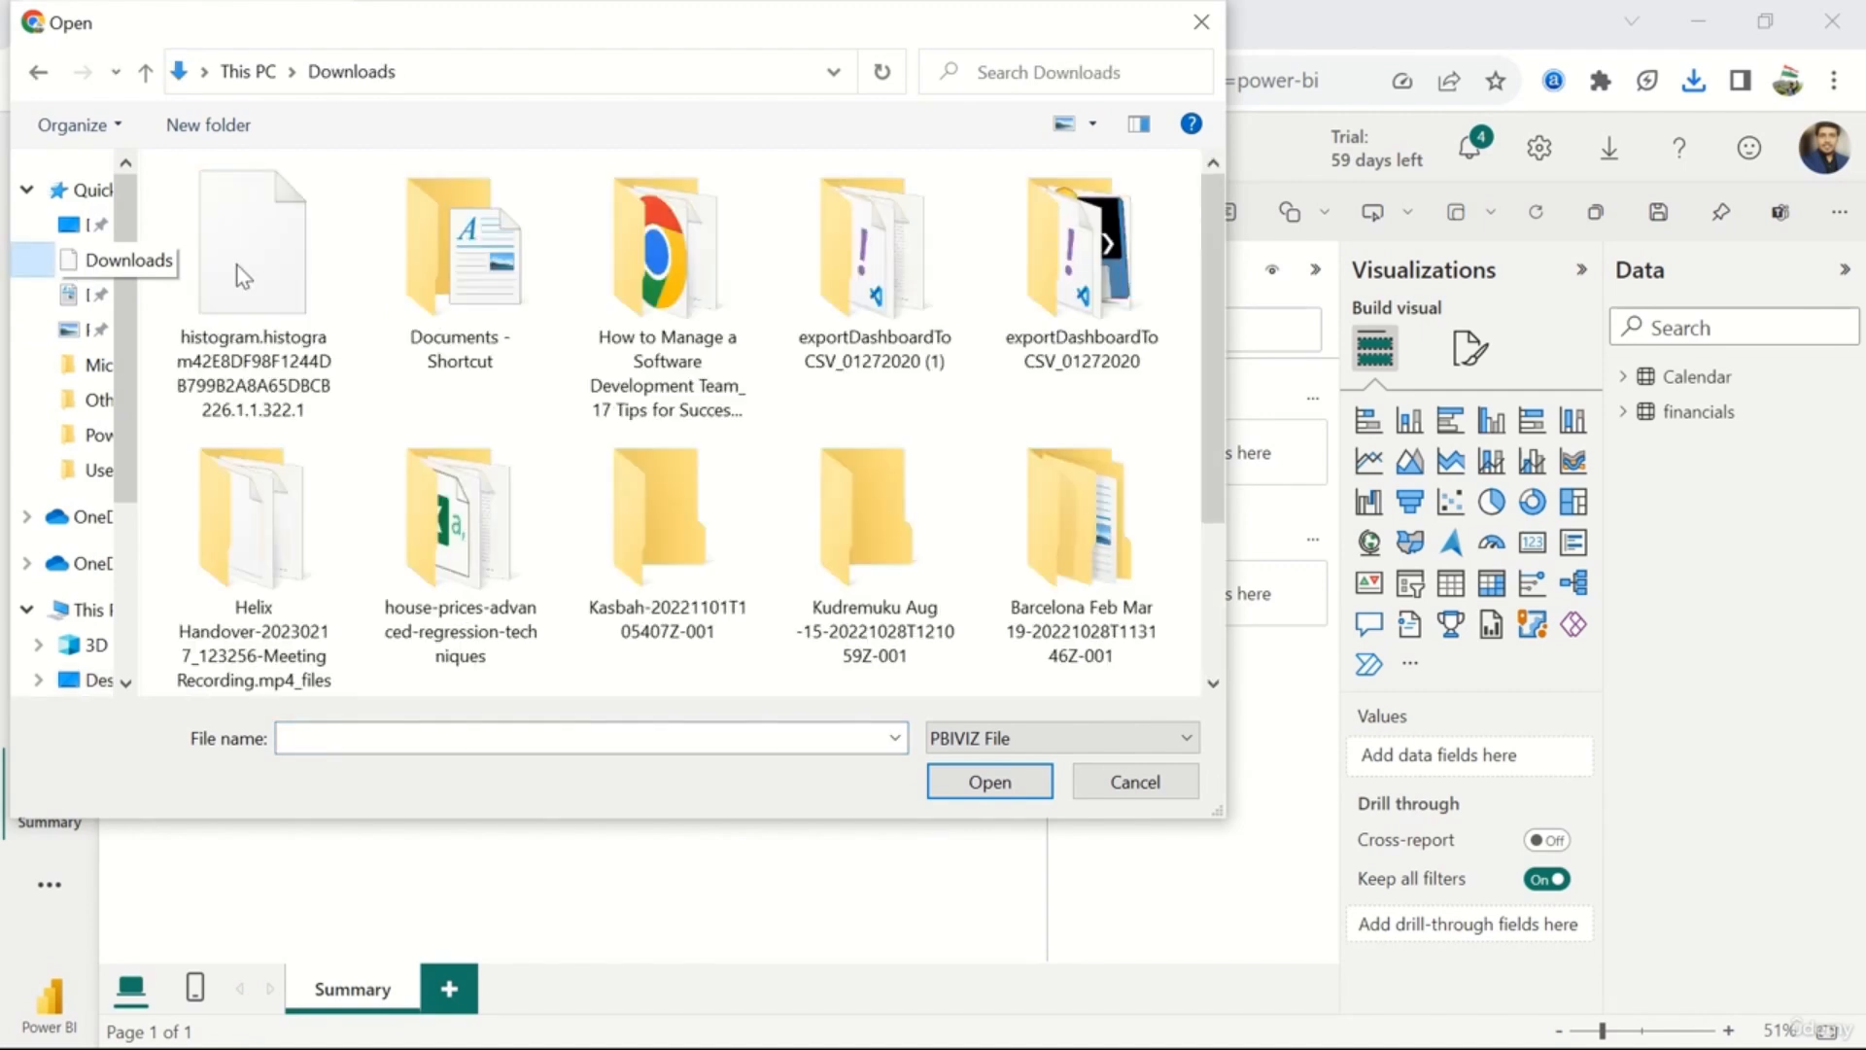
{"action": "left_click", "coordinate": [282, 287]}
{"action": "left_click", "coordinate": [989, 782]}
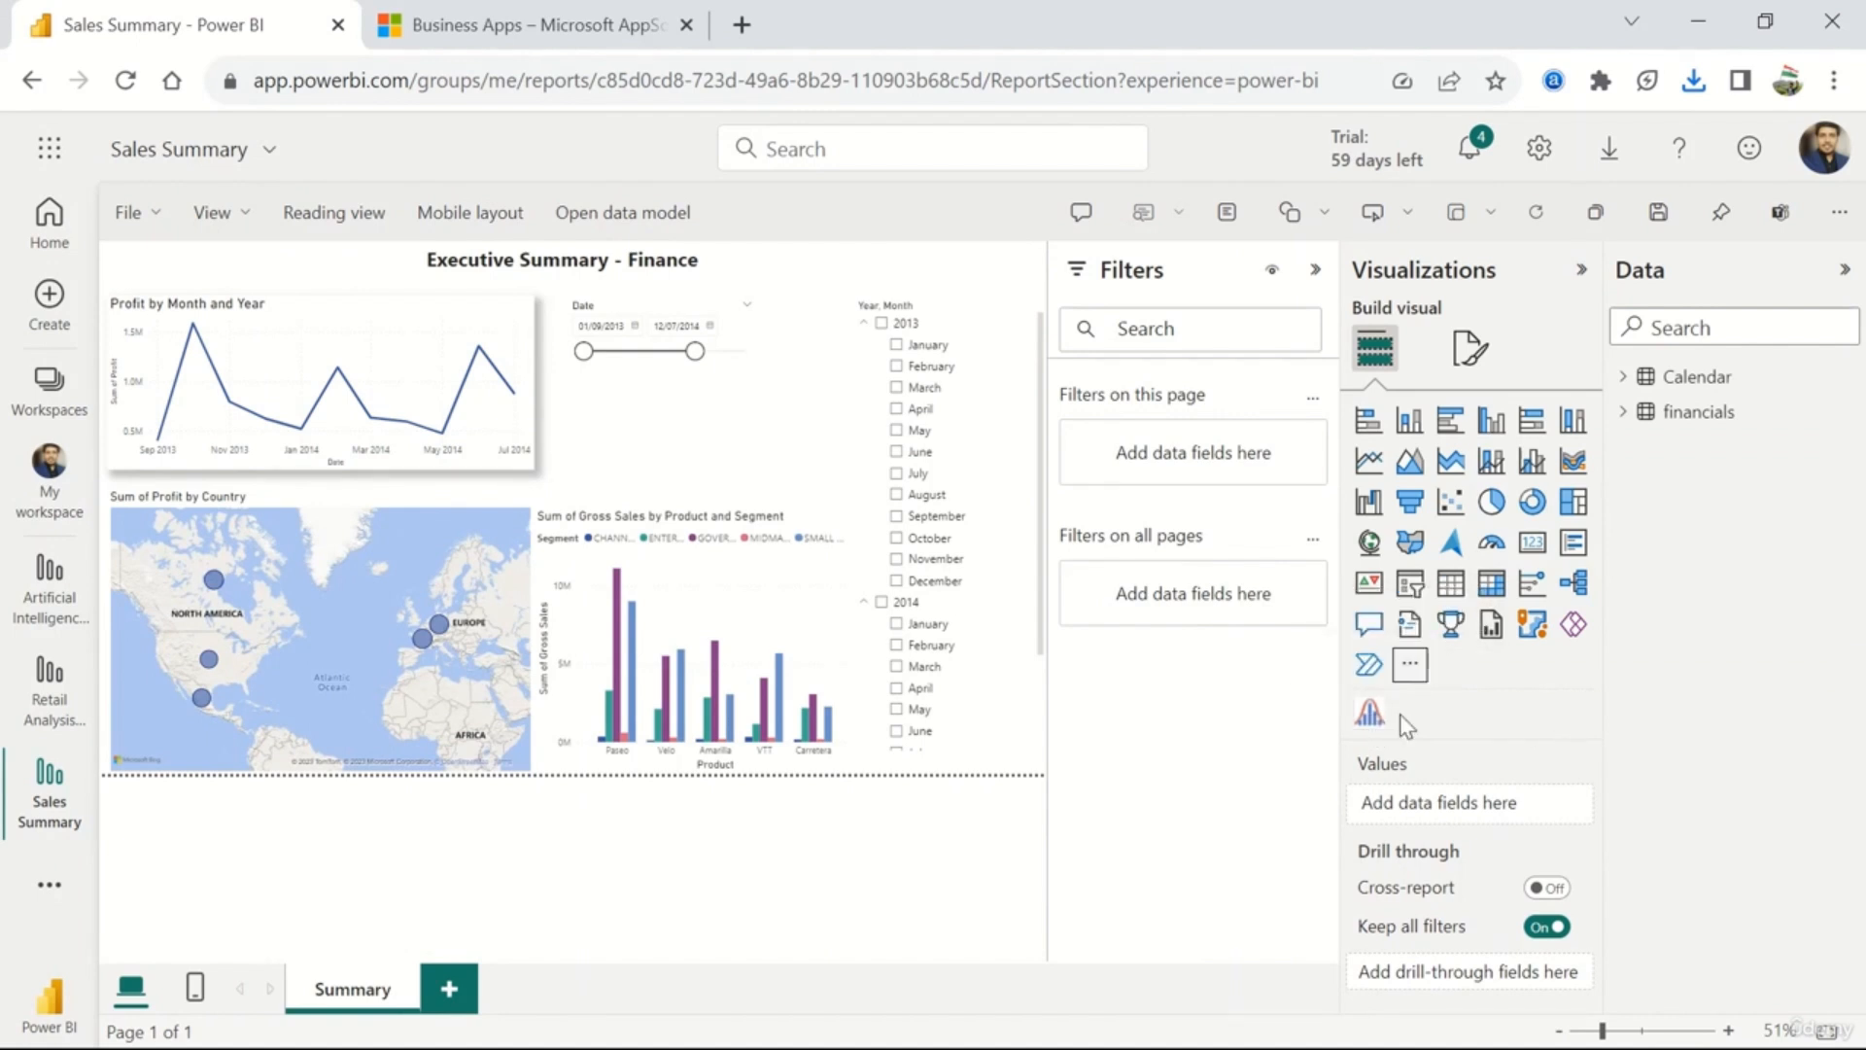
- Pin the imported Histogram visual to the visualizations pane and restore the default visuals
{"action": "right_click", "coordinate": [1370, 722]}
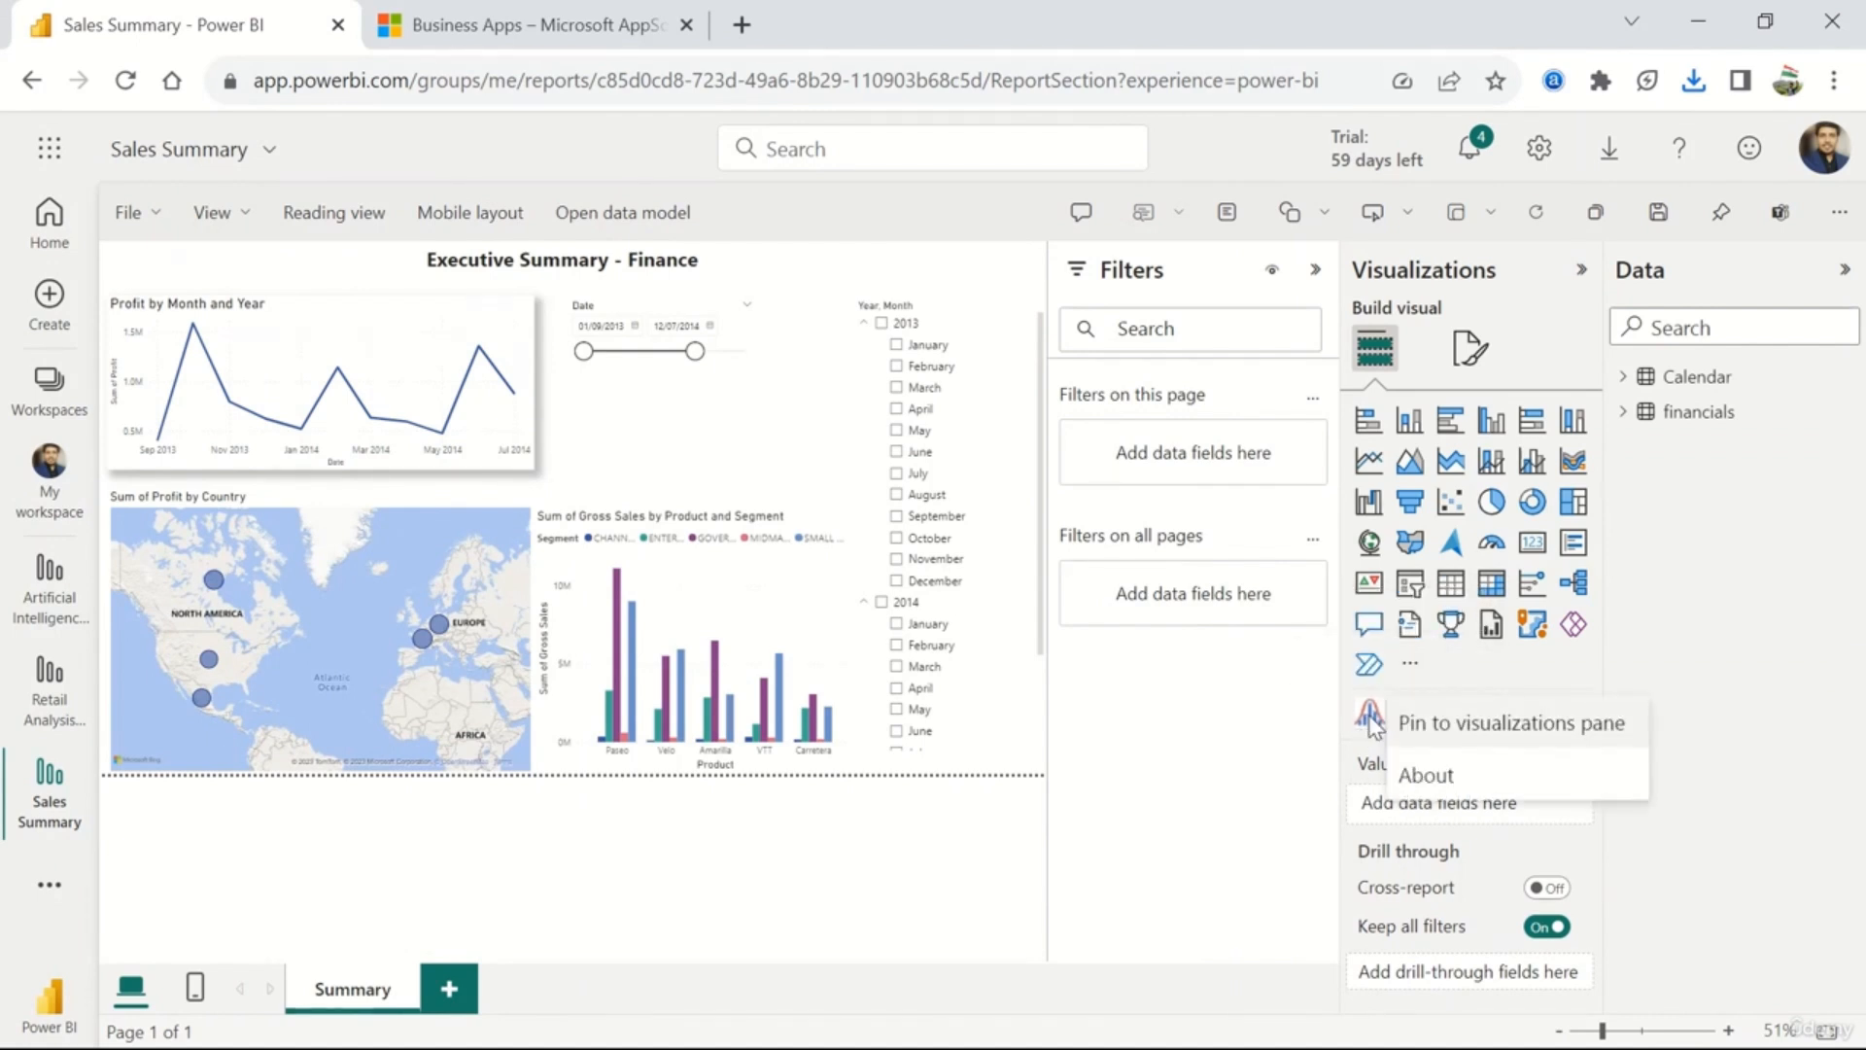
{"action": "left_click", "coordinate": [1529, 734]}
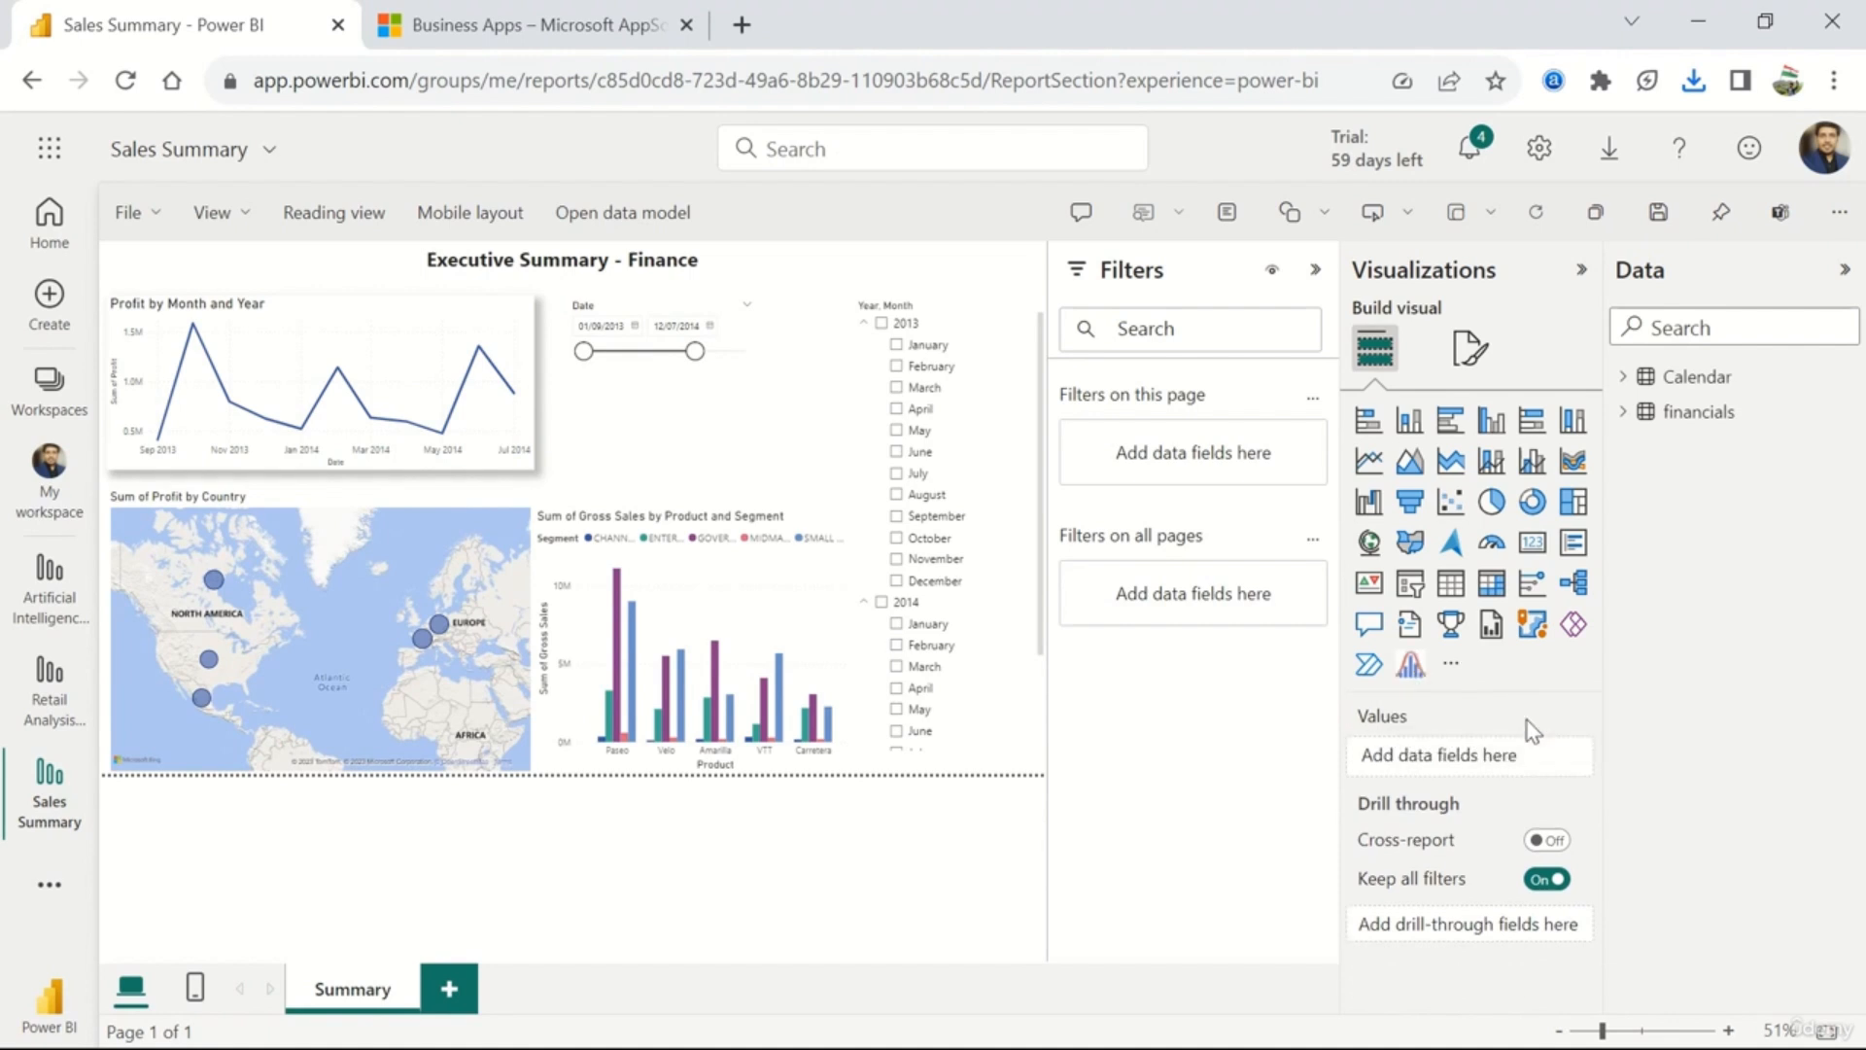
{"action": "left_click", "coordinate": [1451, 669]}
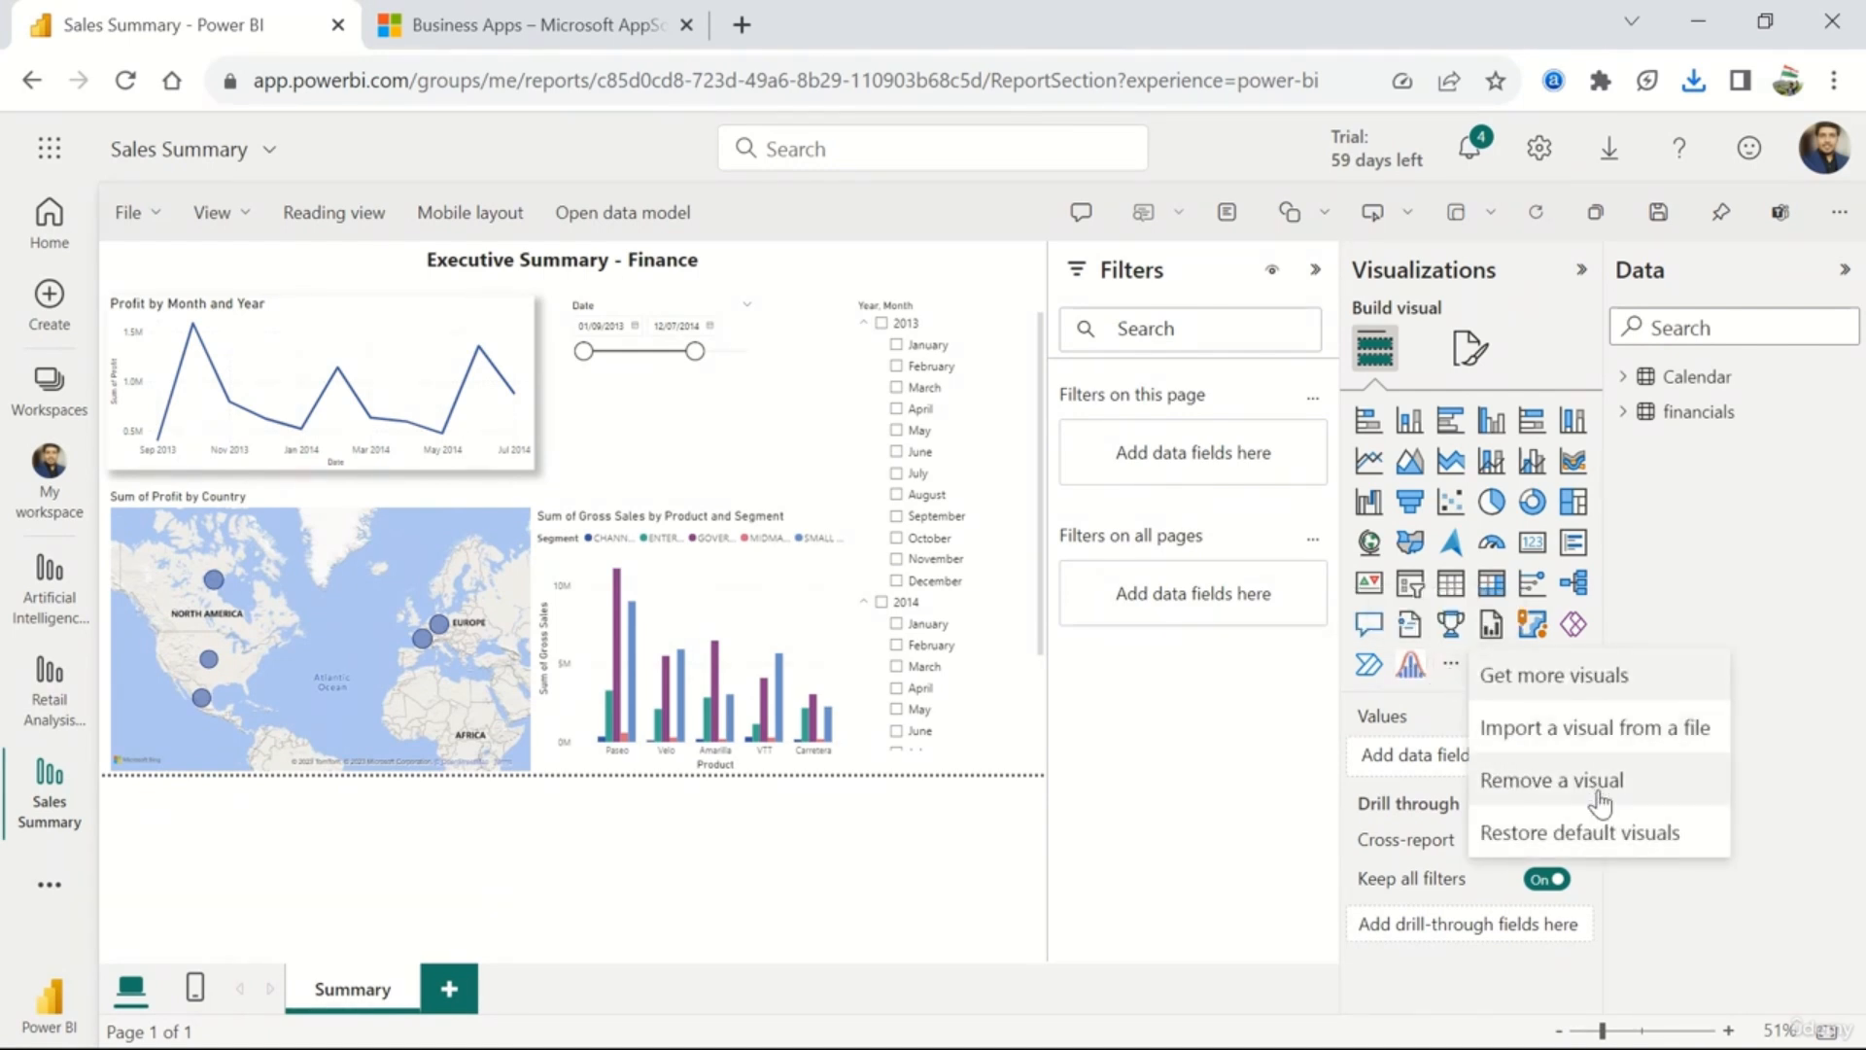
{"action": "left_click", "coordinate": [1589, 834]}
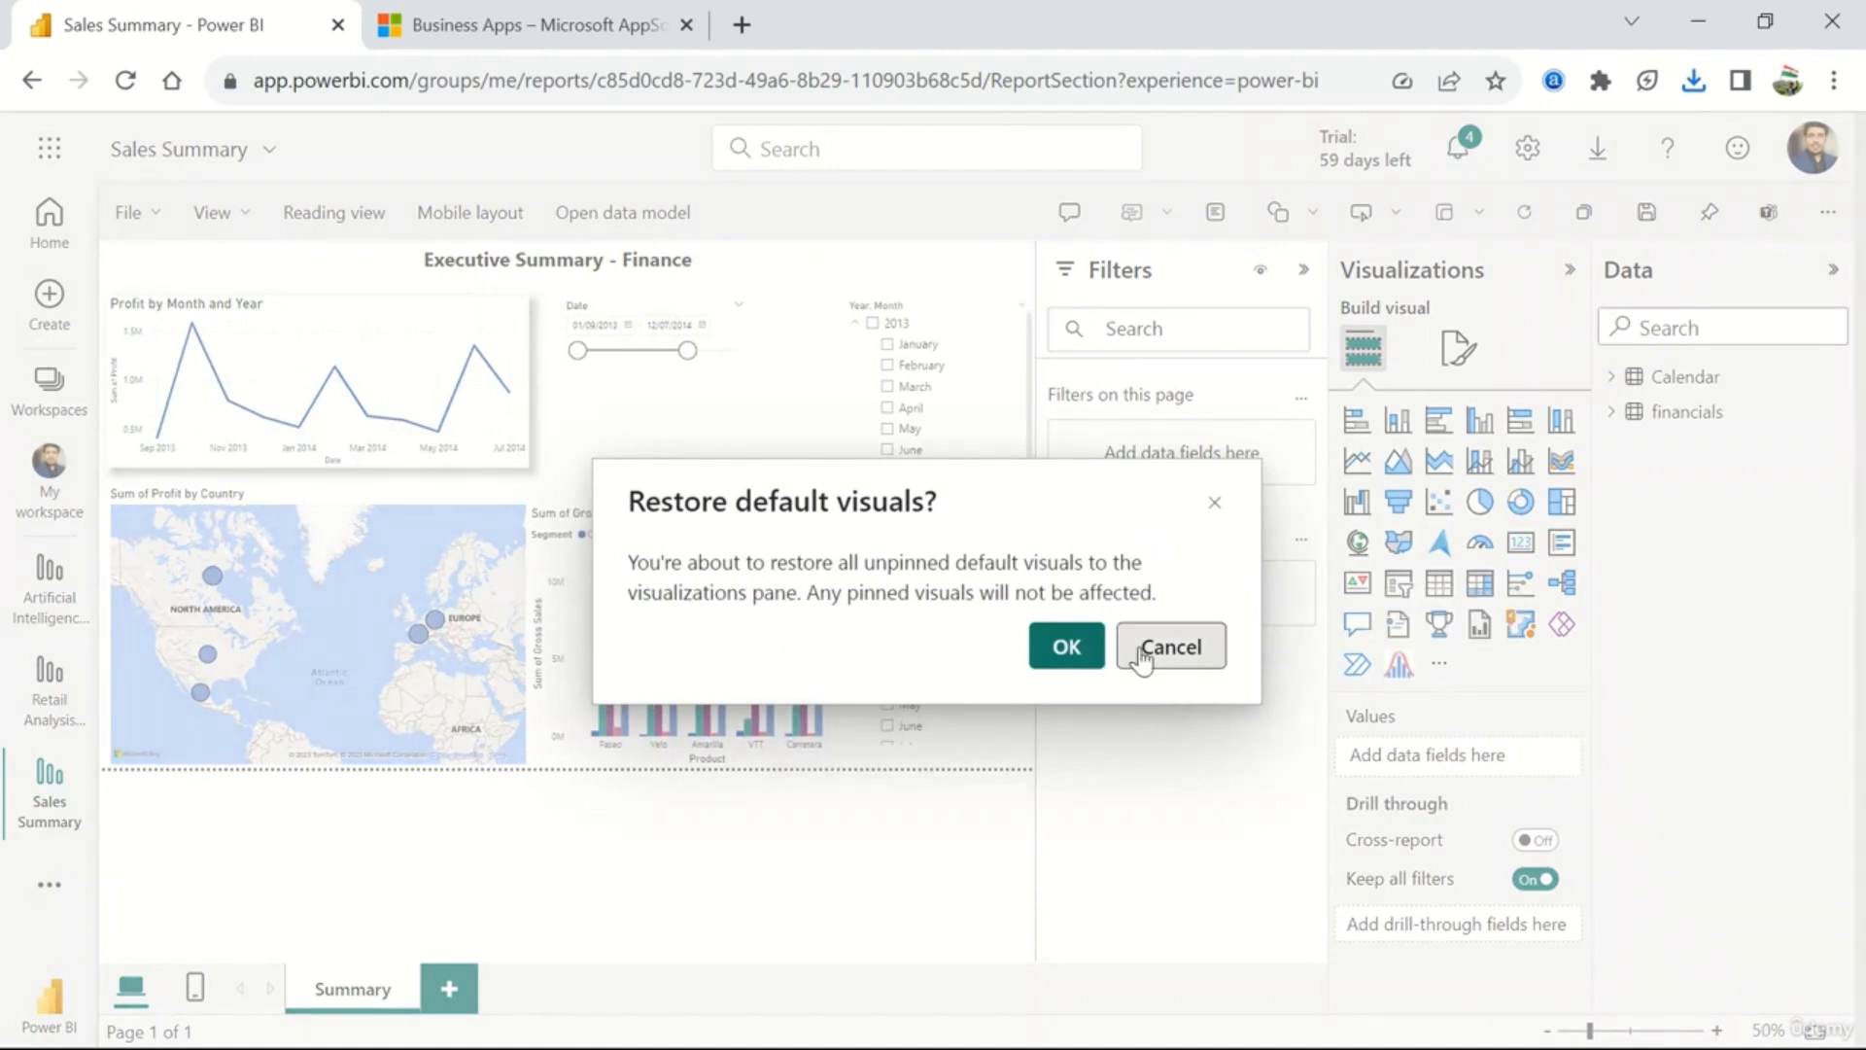
{"action": "left_click", "coordinate": [1074, 653]}
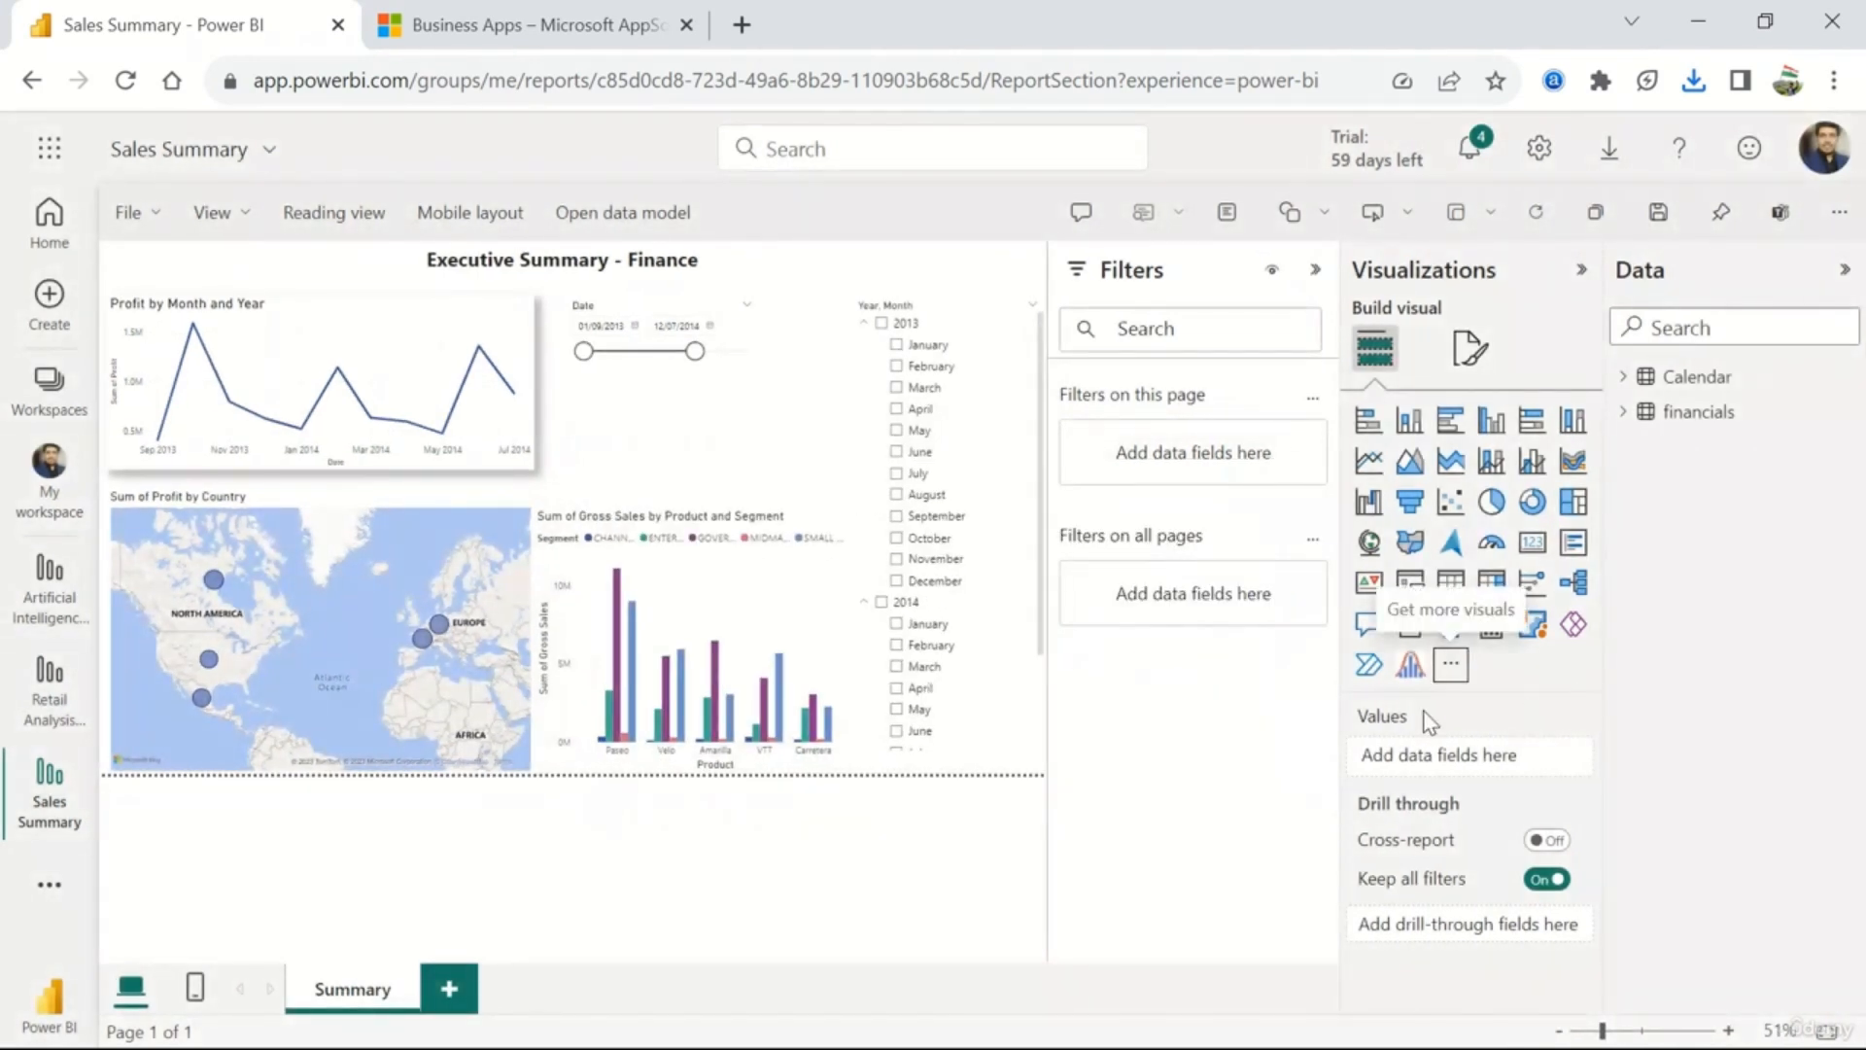
- Add the Word Cloud visual by Microsoft Corporation from the gallery of more visuals and pin it to the visualizations pane
{"action": "left_click", "coordinate": [1454, 666]}
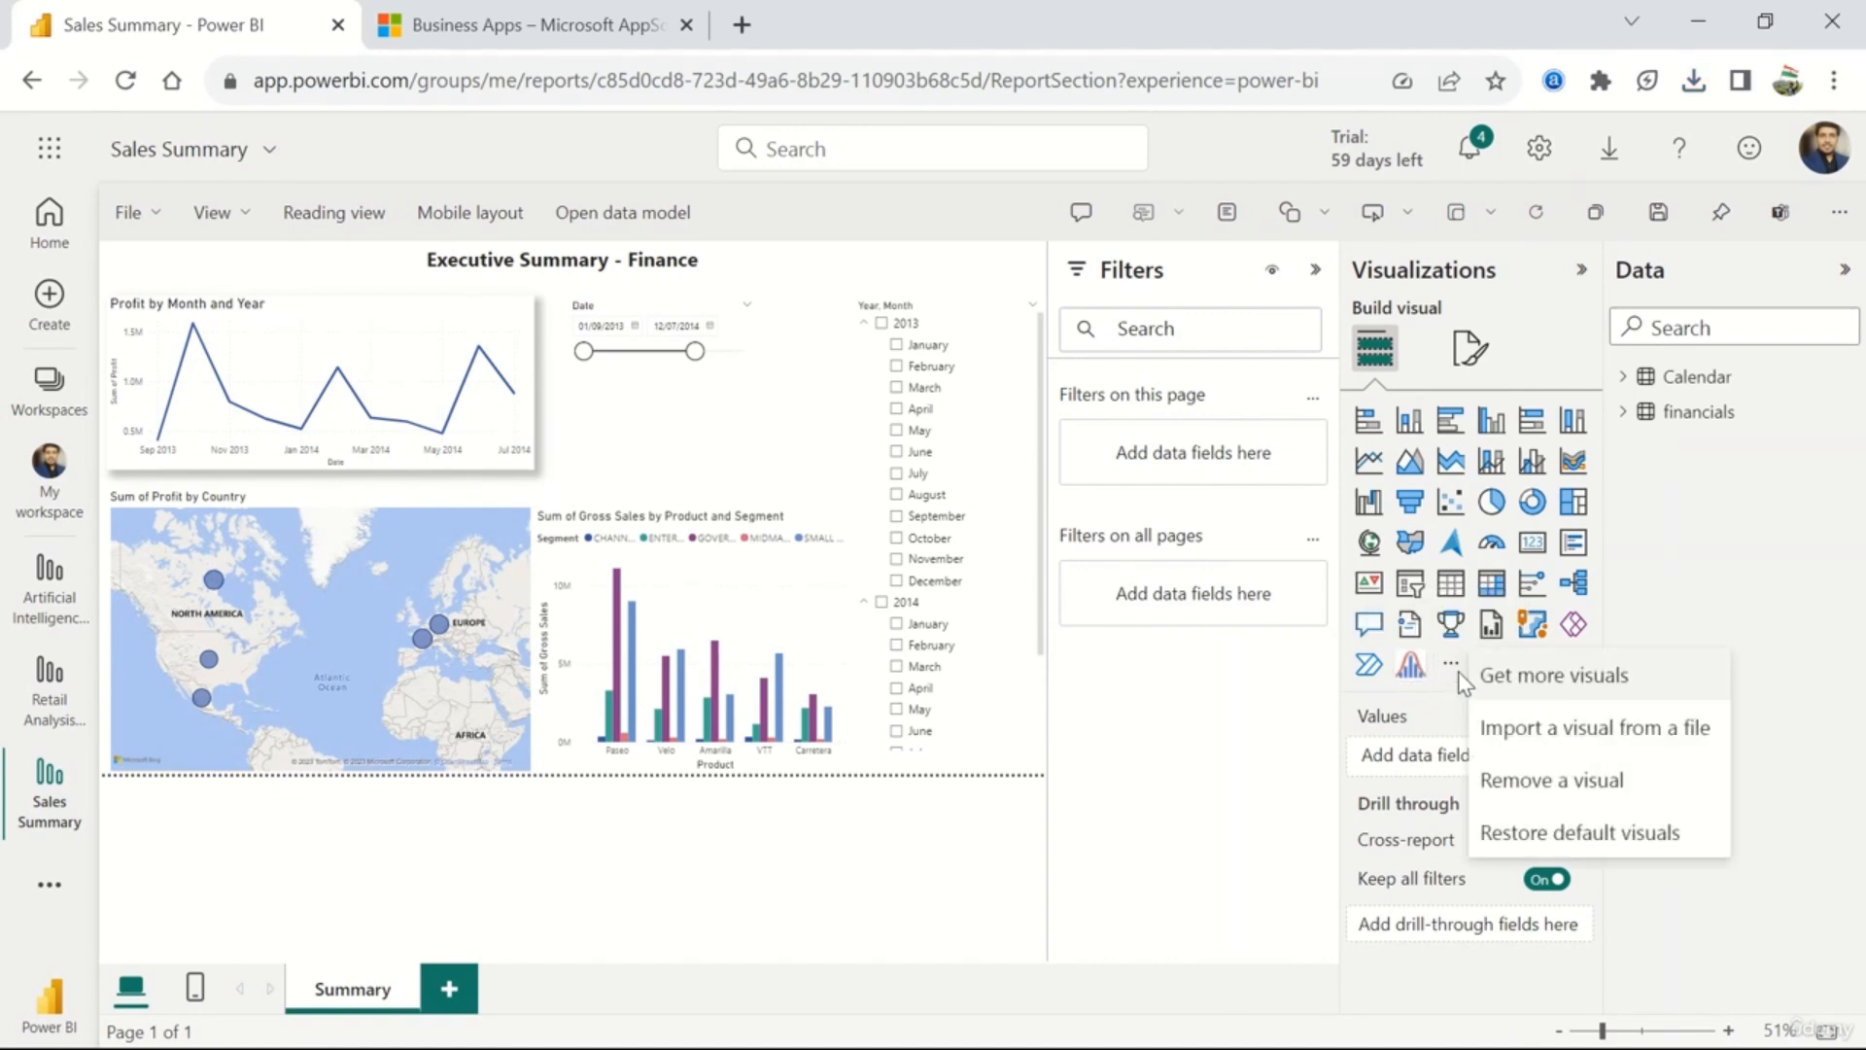
{"action": "left_click", "coordinate": [1626, 693]}
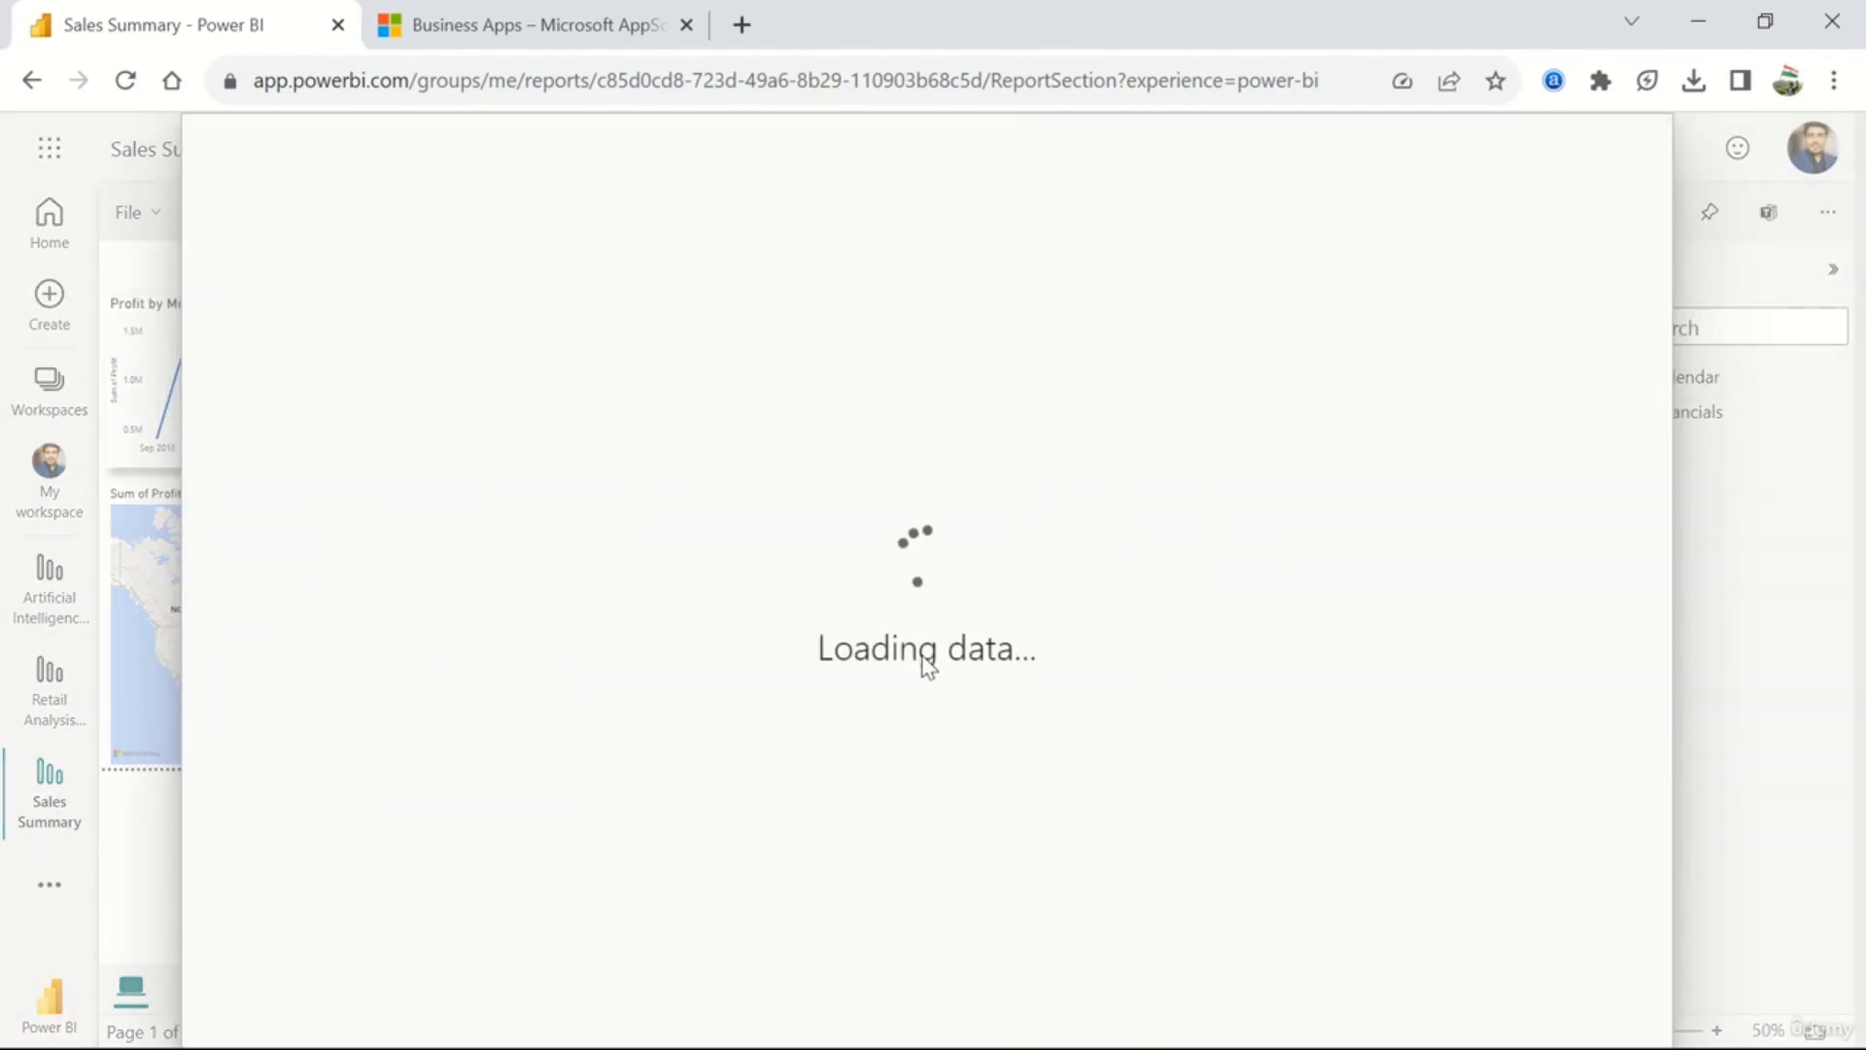
{"action": "scroll", "coordinate": [923, 666], "scroll_direction": "down", "scroll_amount": 5}
{"action": "scroll", "coordinate": [924, 667], "scroll_direction": "down", "scroll_amount": 5}
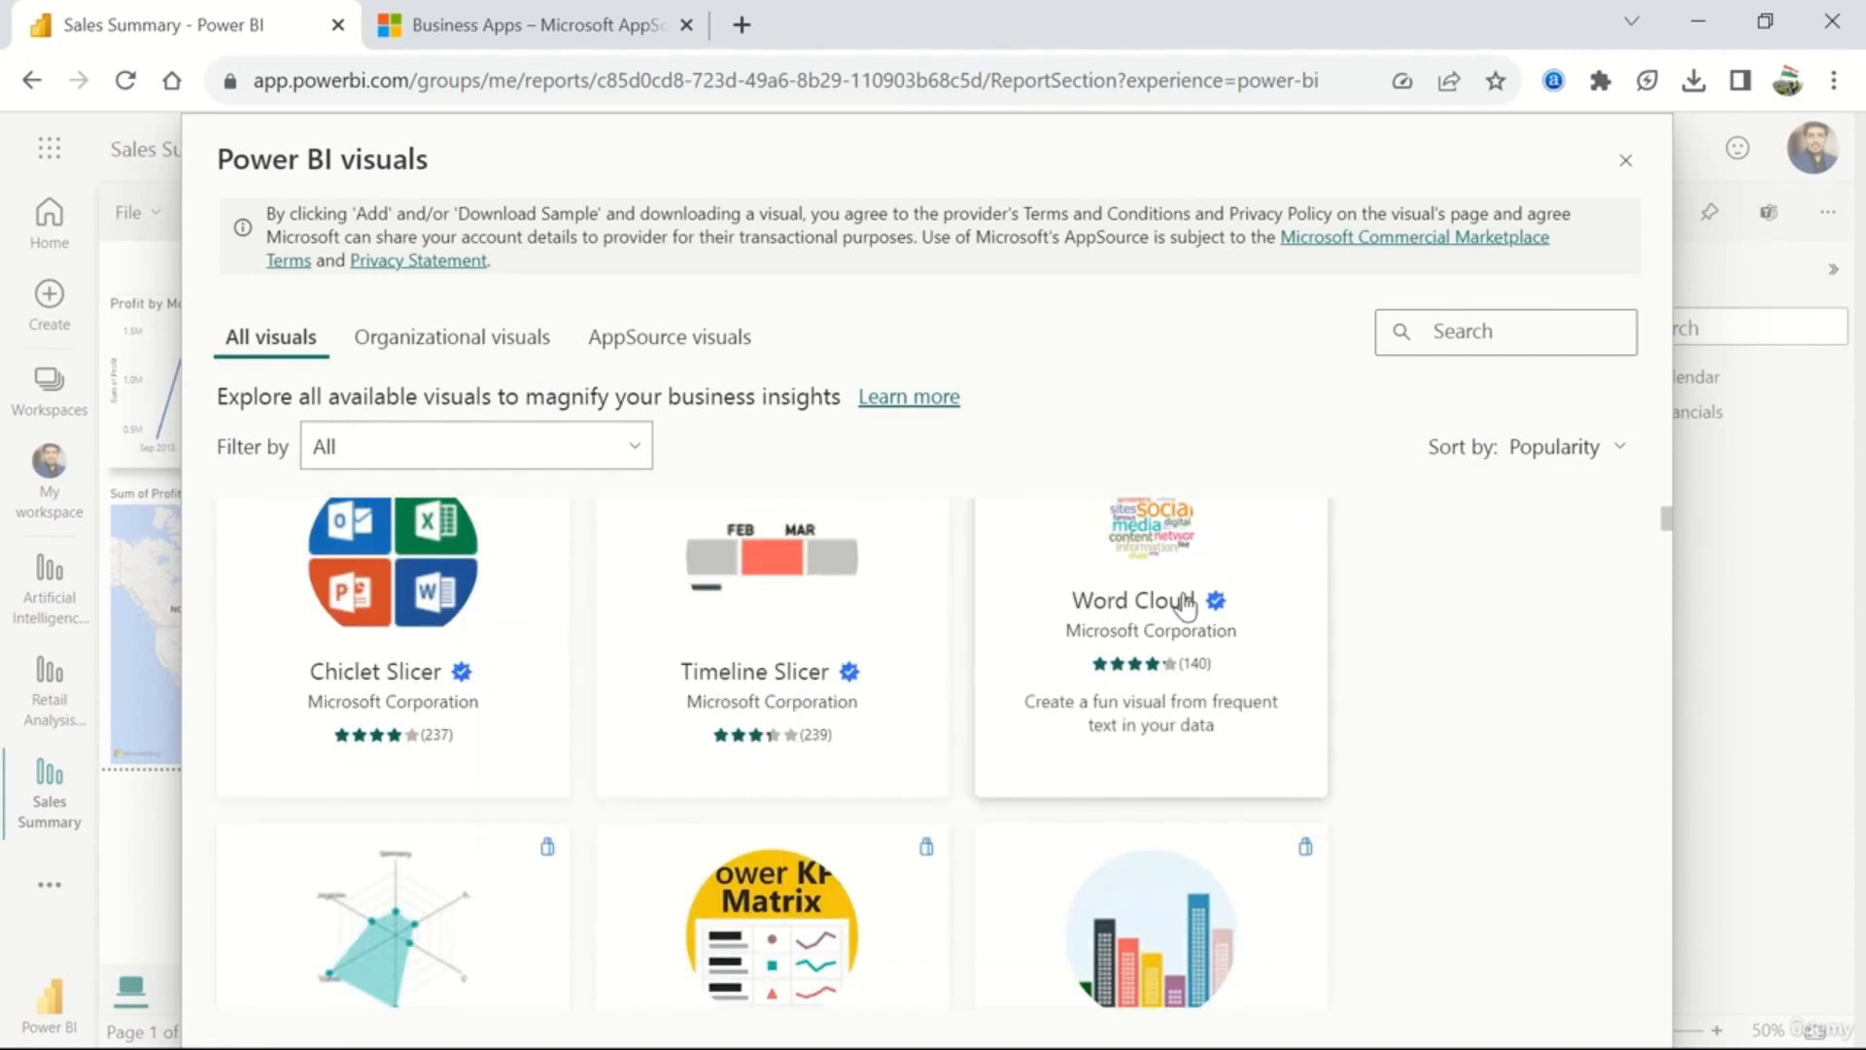
{"action": "left_click", "coordinate": [1187, 607]}
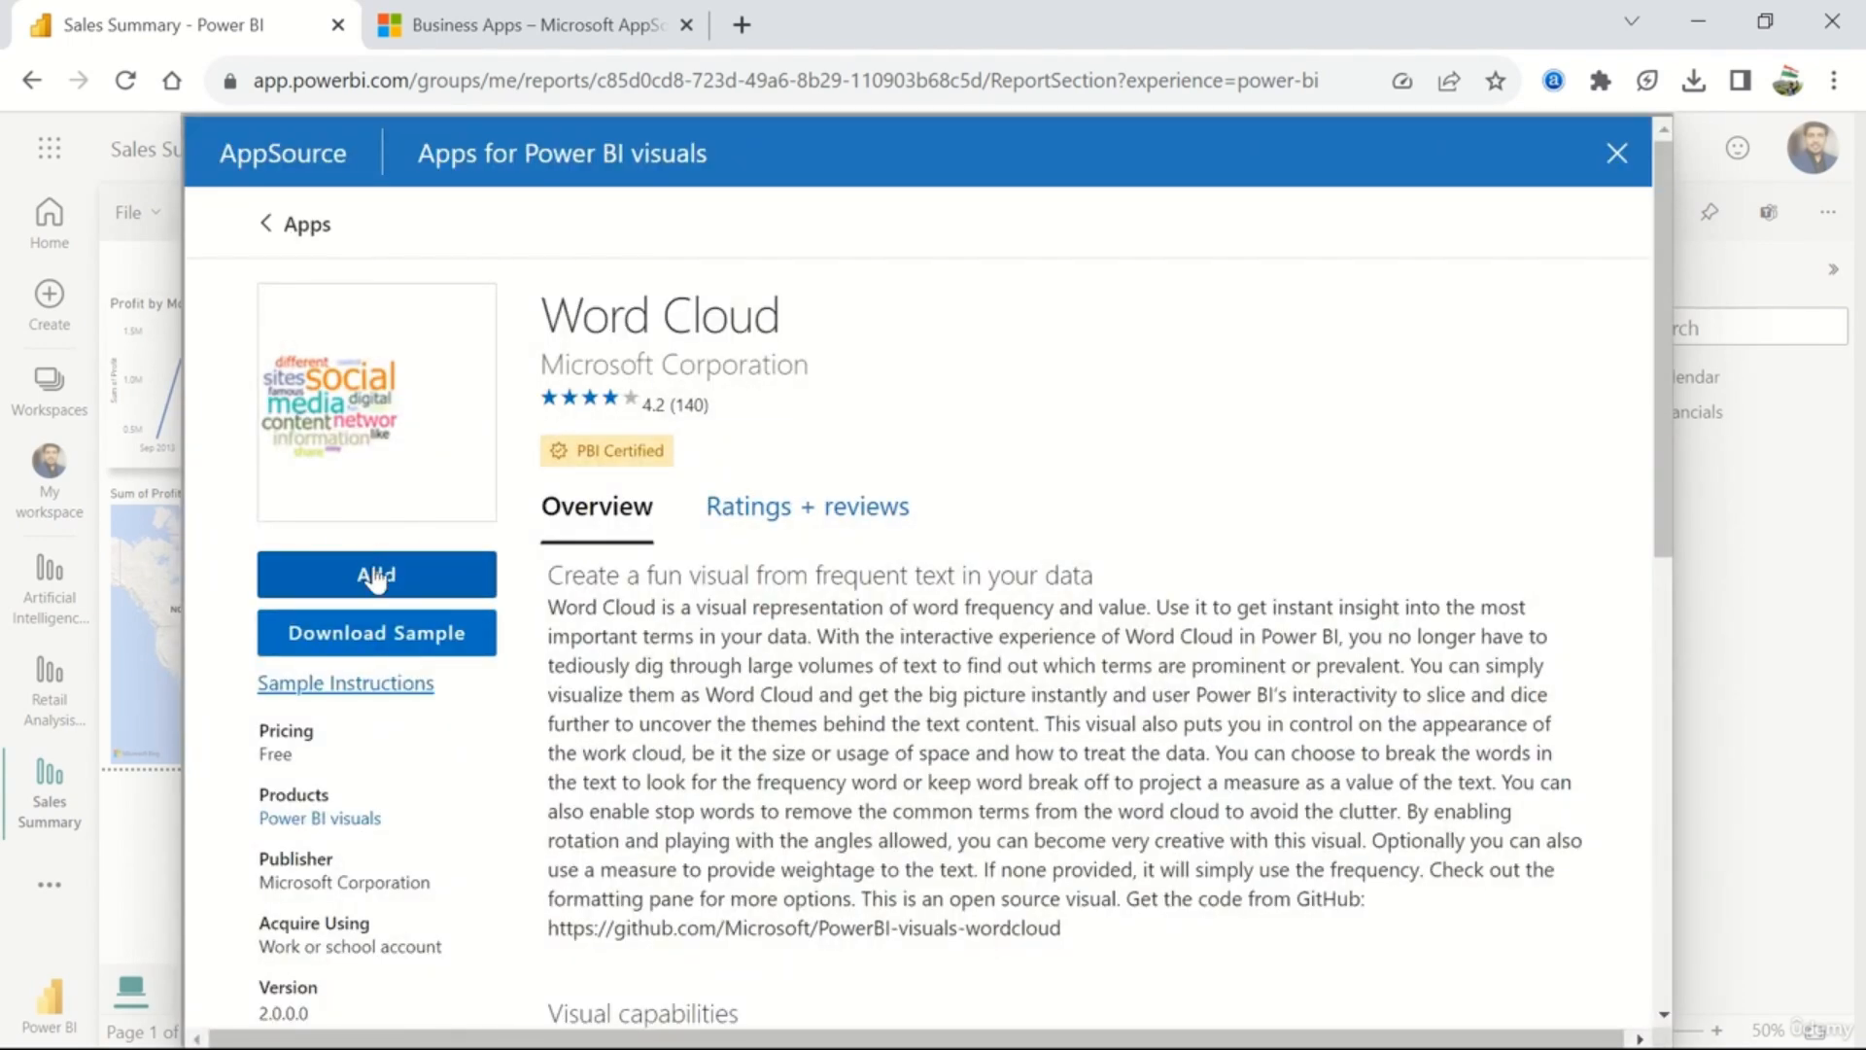
{"action": "left_click", "coordinate": [376, 579]}
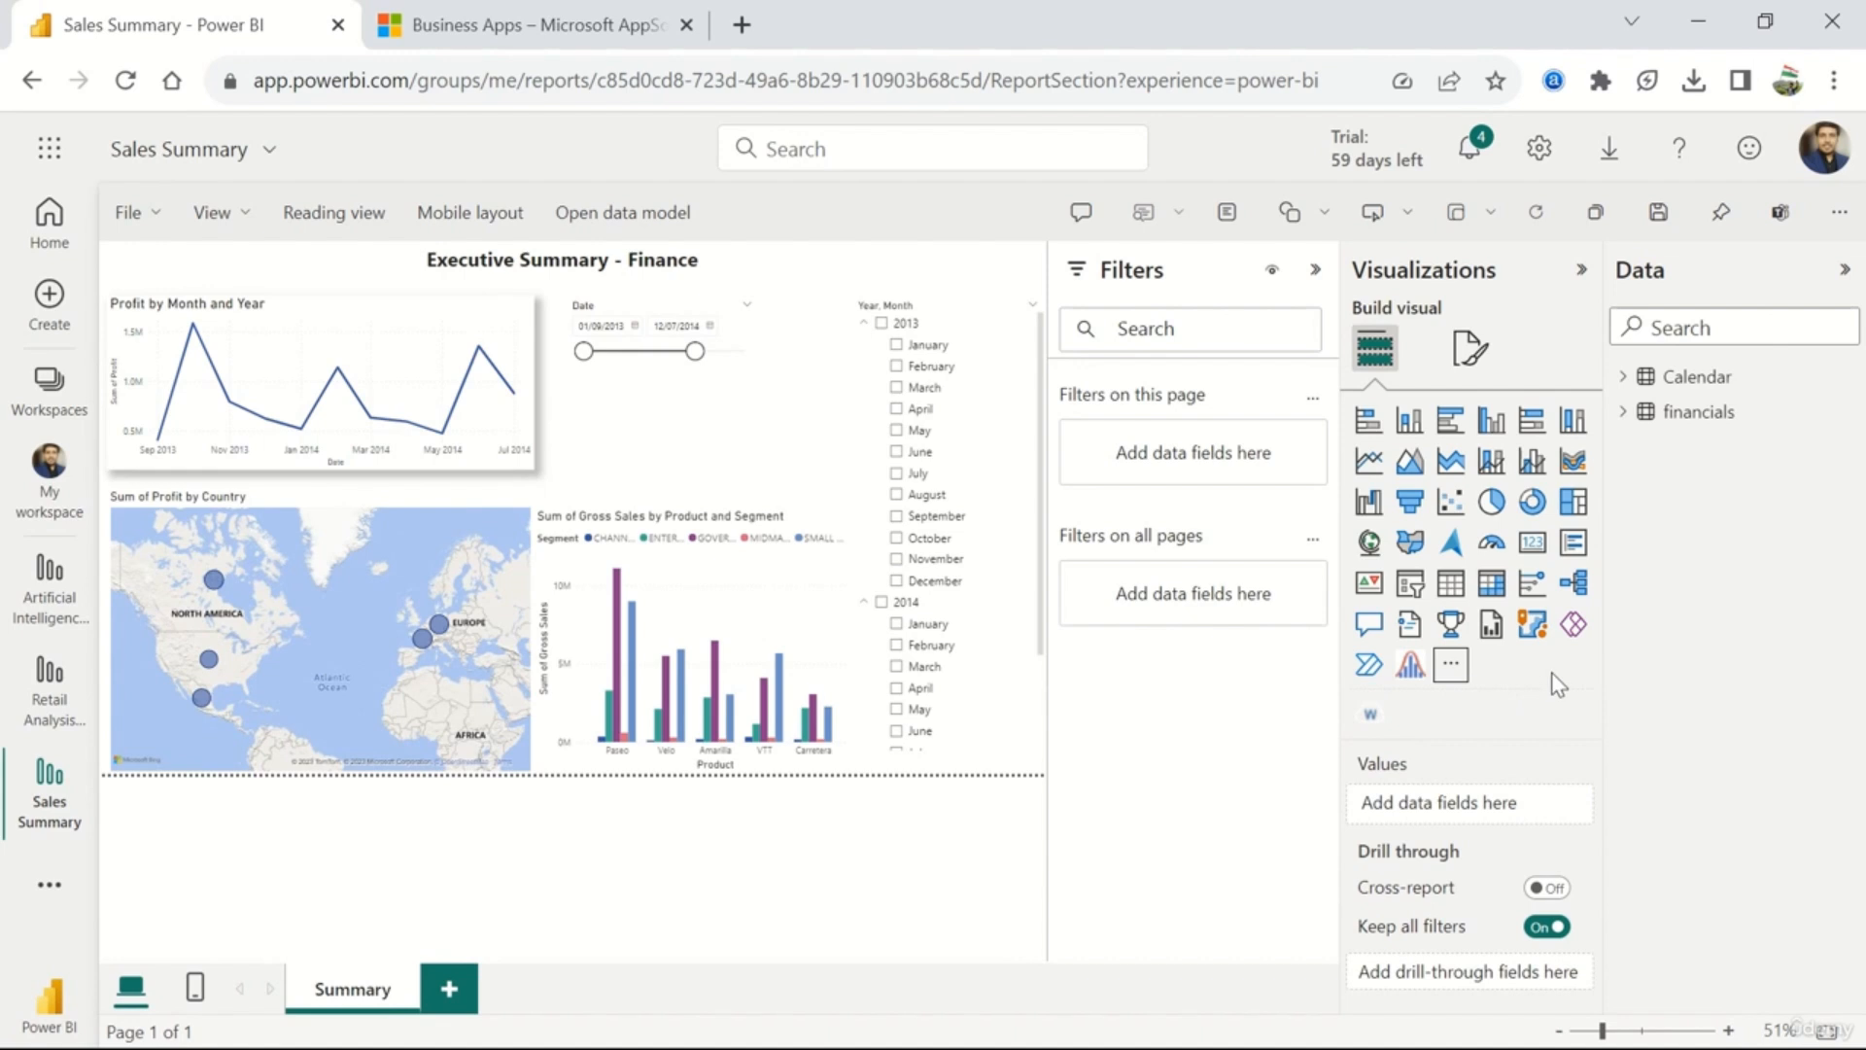
{"action": "right_click", "coordinate": [1373, 721]}
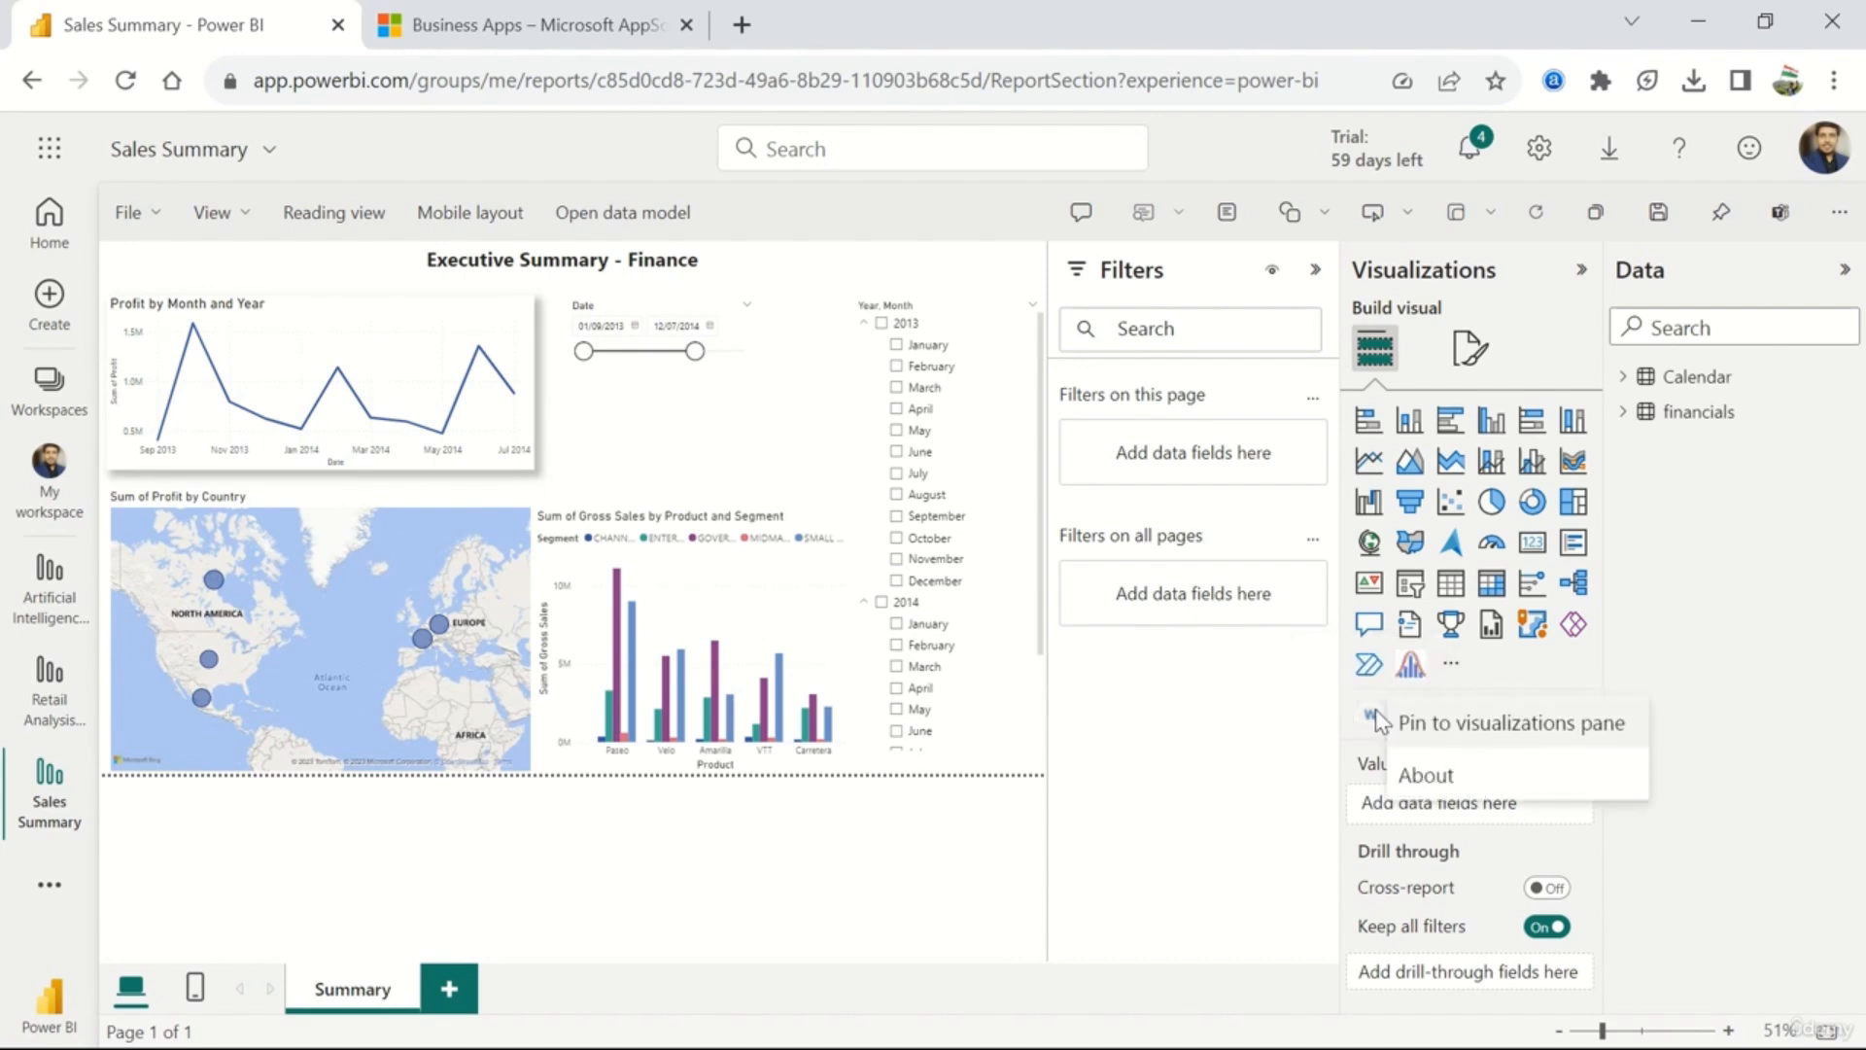
{"action": "left_click", "coordinate": [1473, 724]}
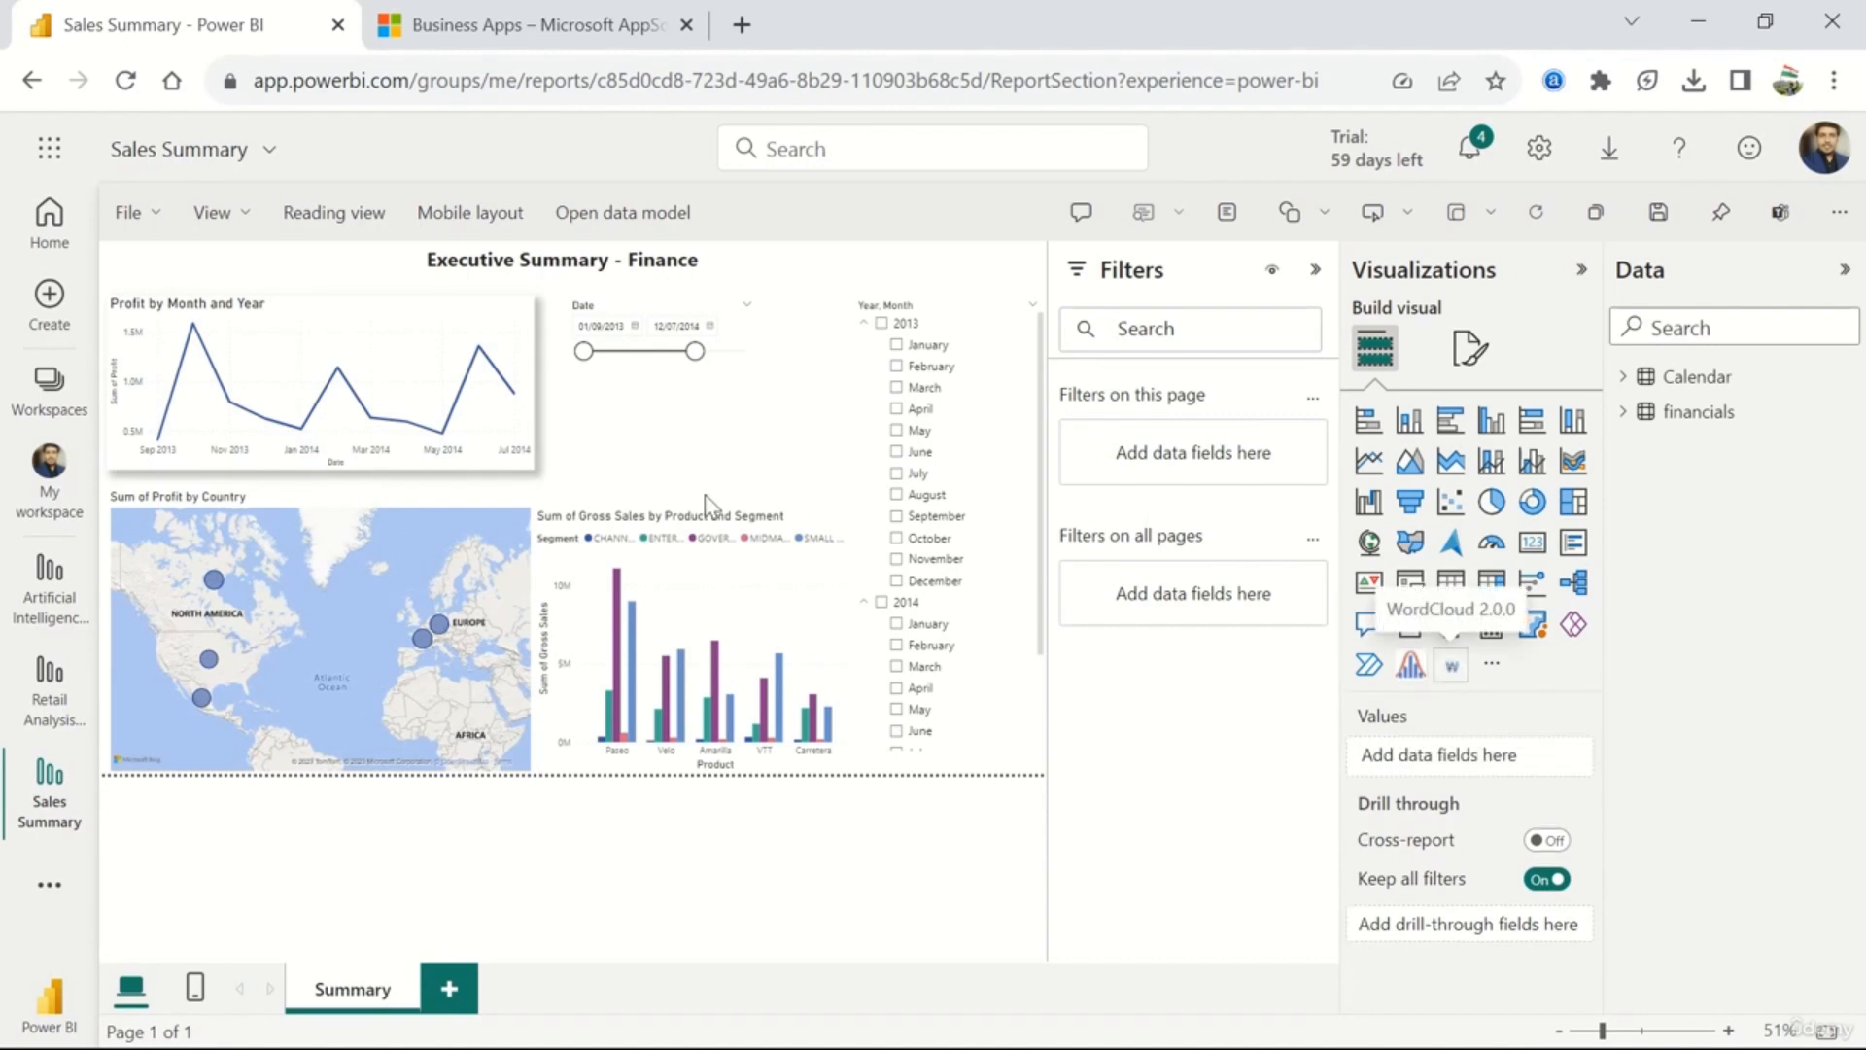
- Switch to the AppSource website and try to find the visual by searching the Apps page filters for "wordcloud"
{"action": "left_click", "coordinate": [482, 41]}
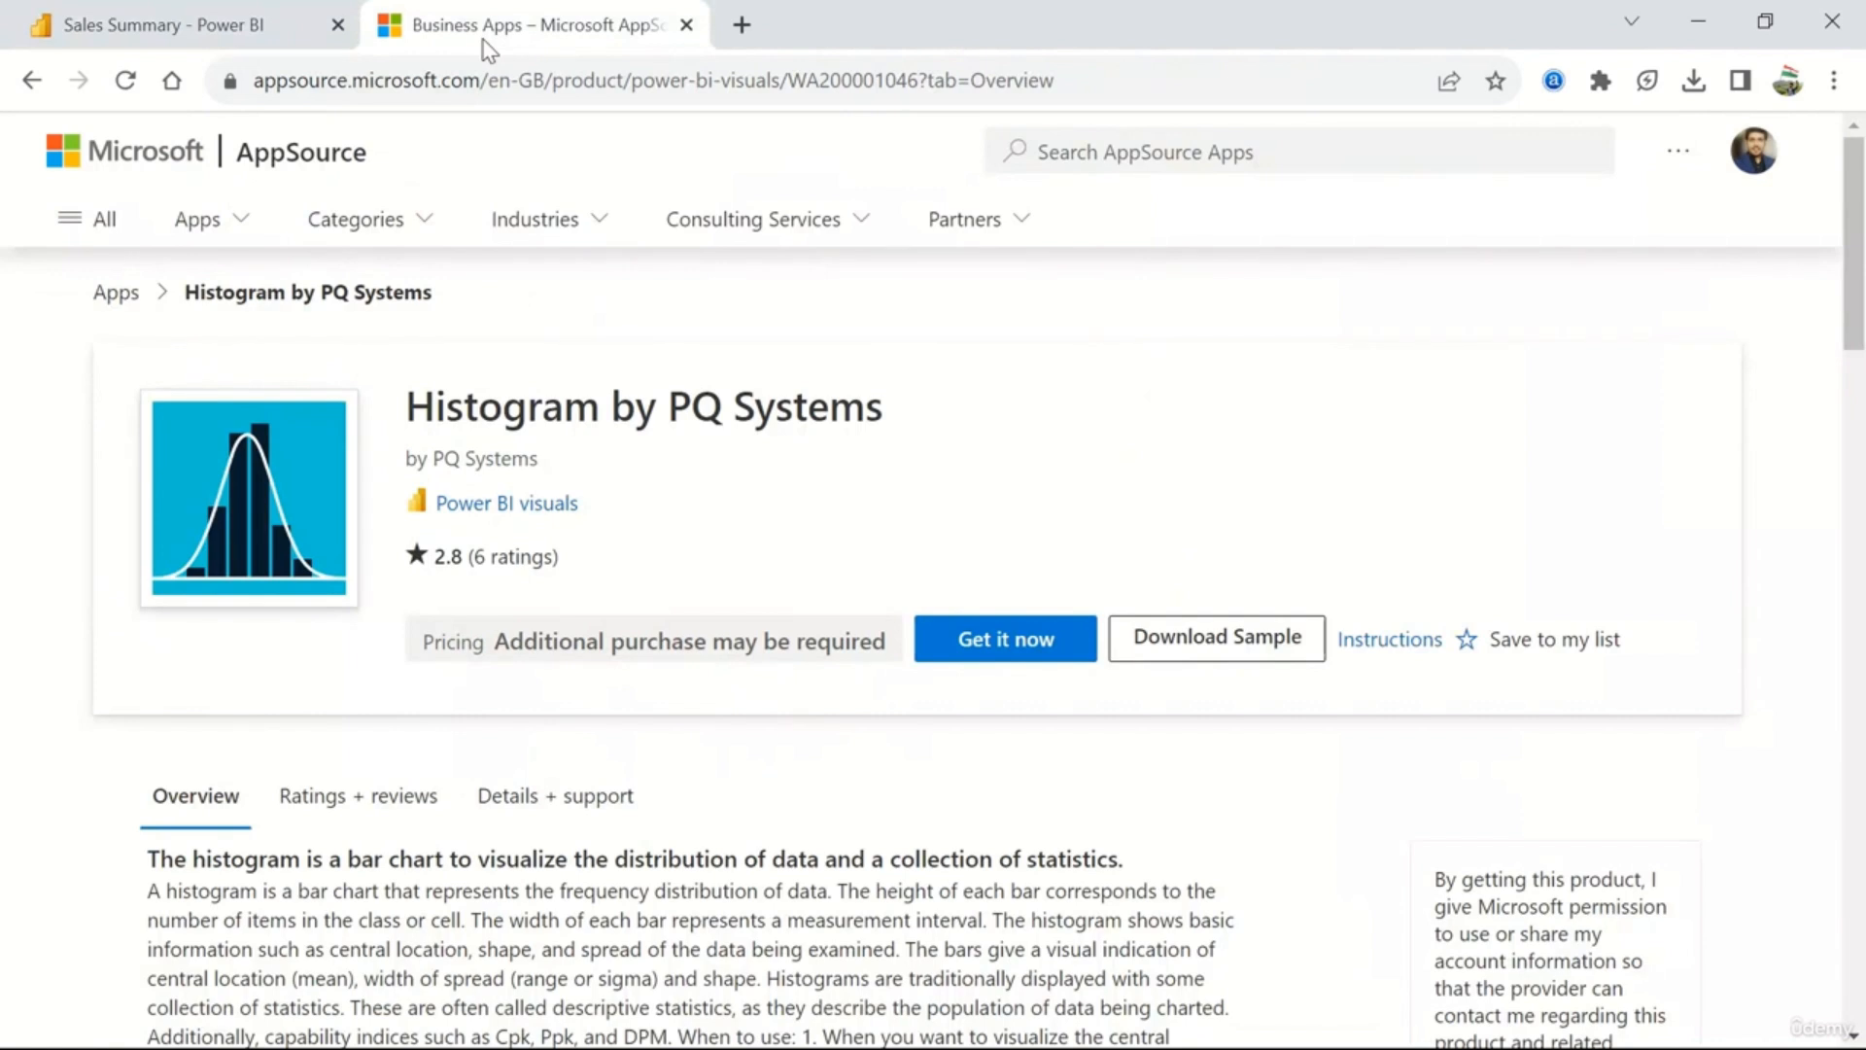
{"action": "left_click", "coordinate": [112, 296]}
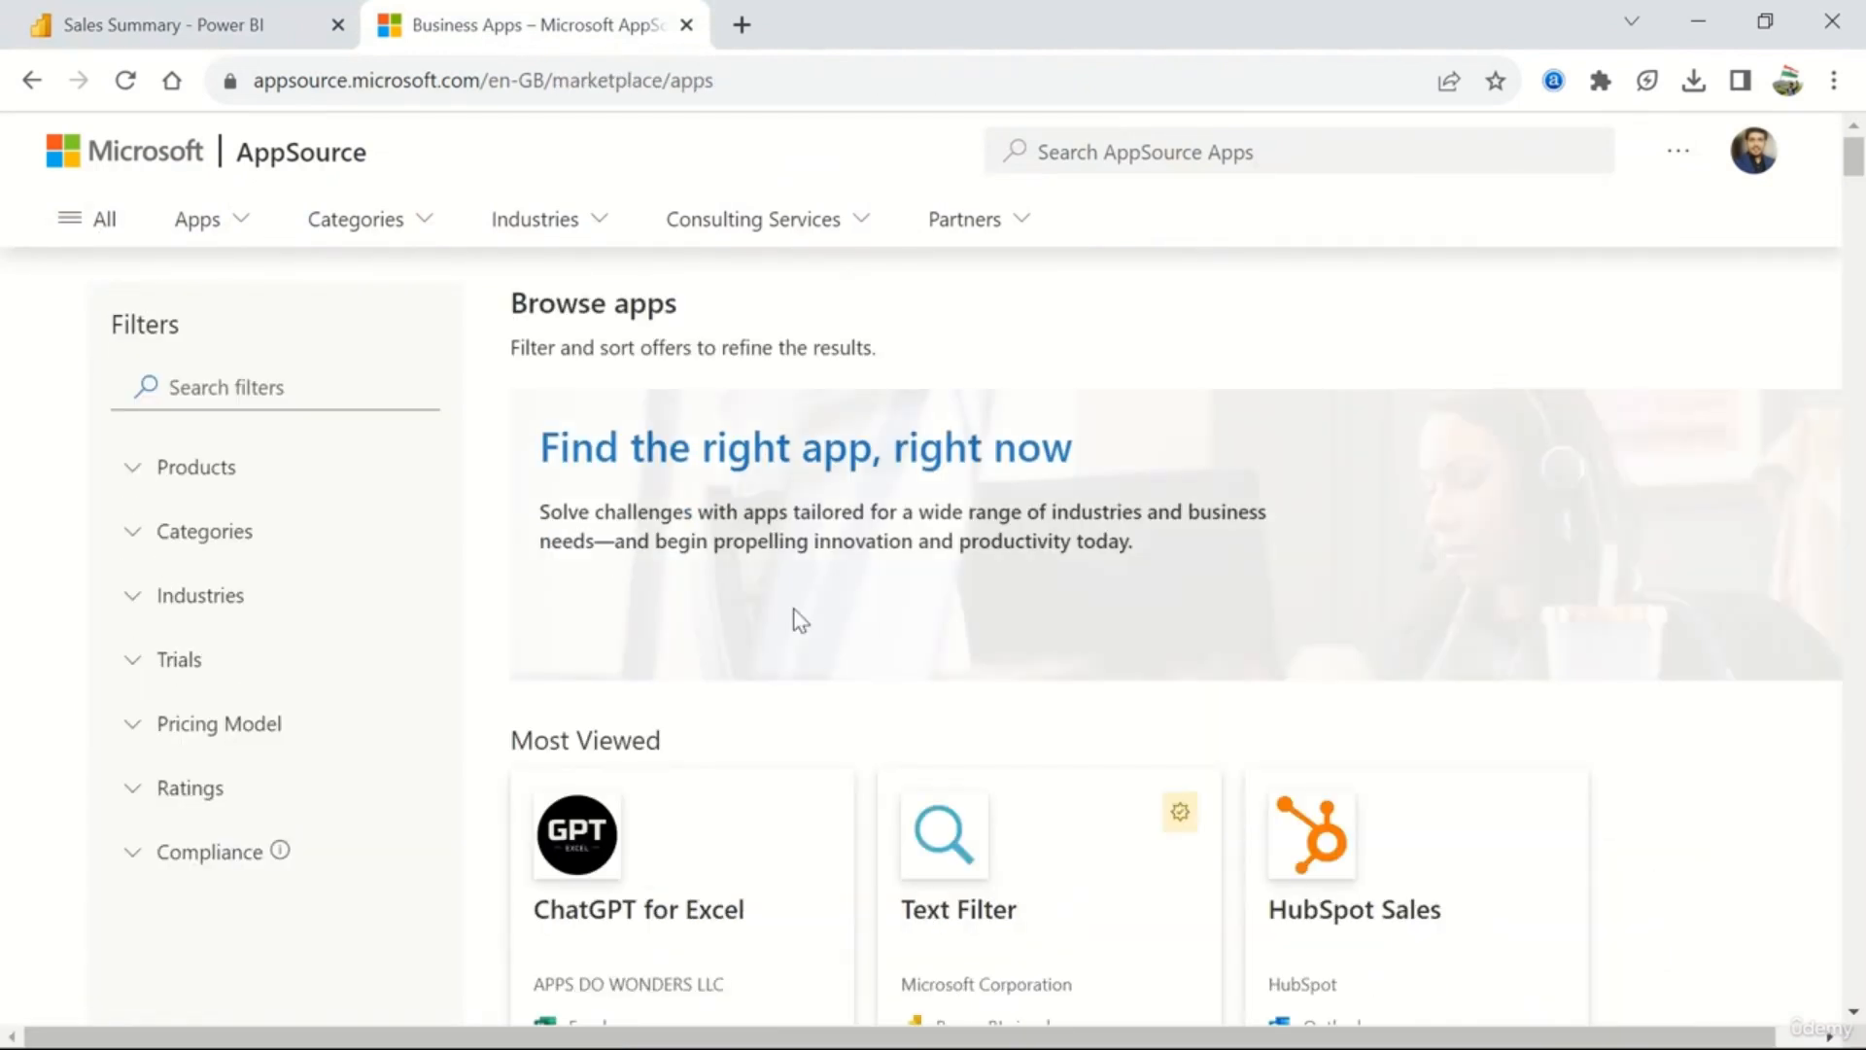
{"action": "left_click", "coordinate": [277, 379]}
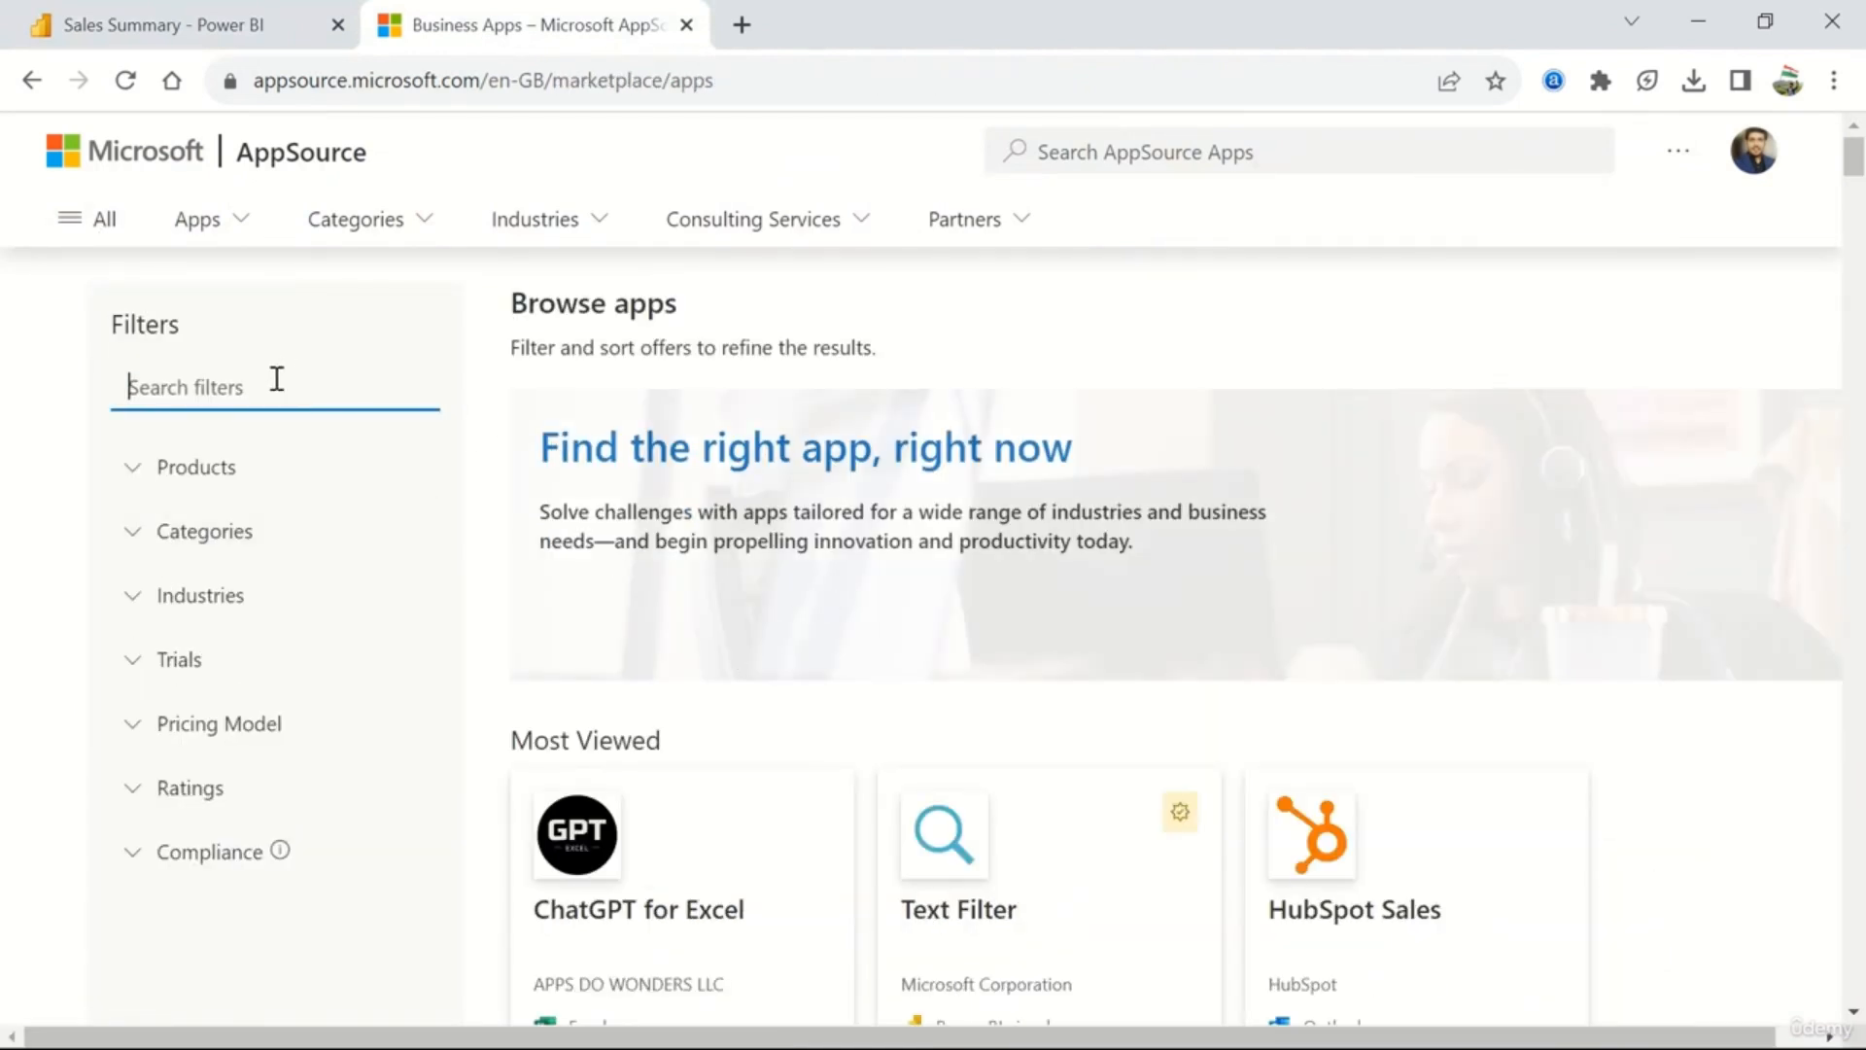
{"action": "type", "text": "wordcloud"}
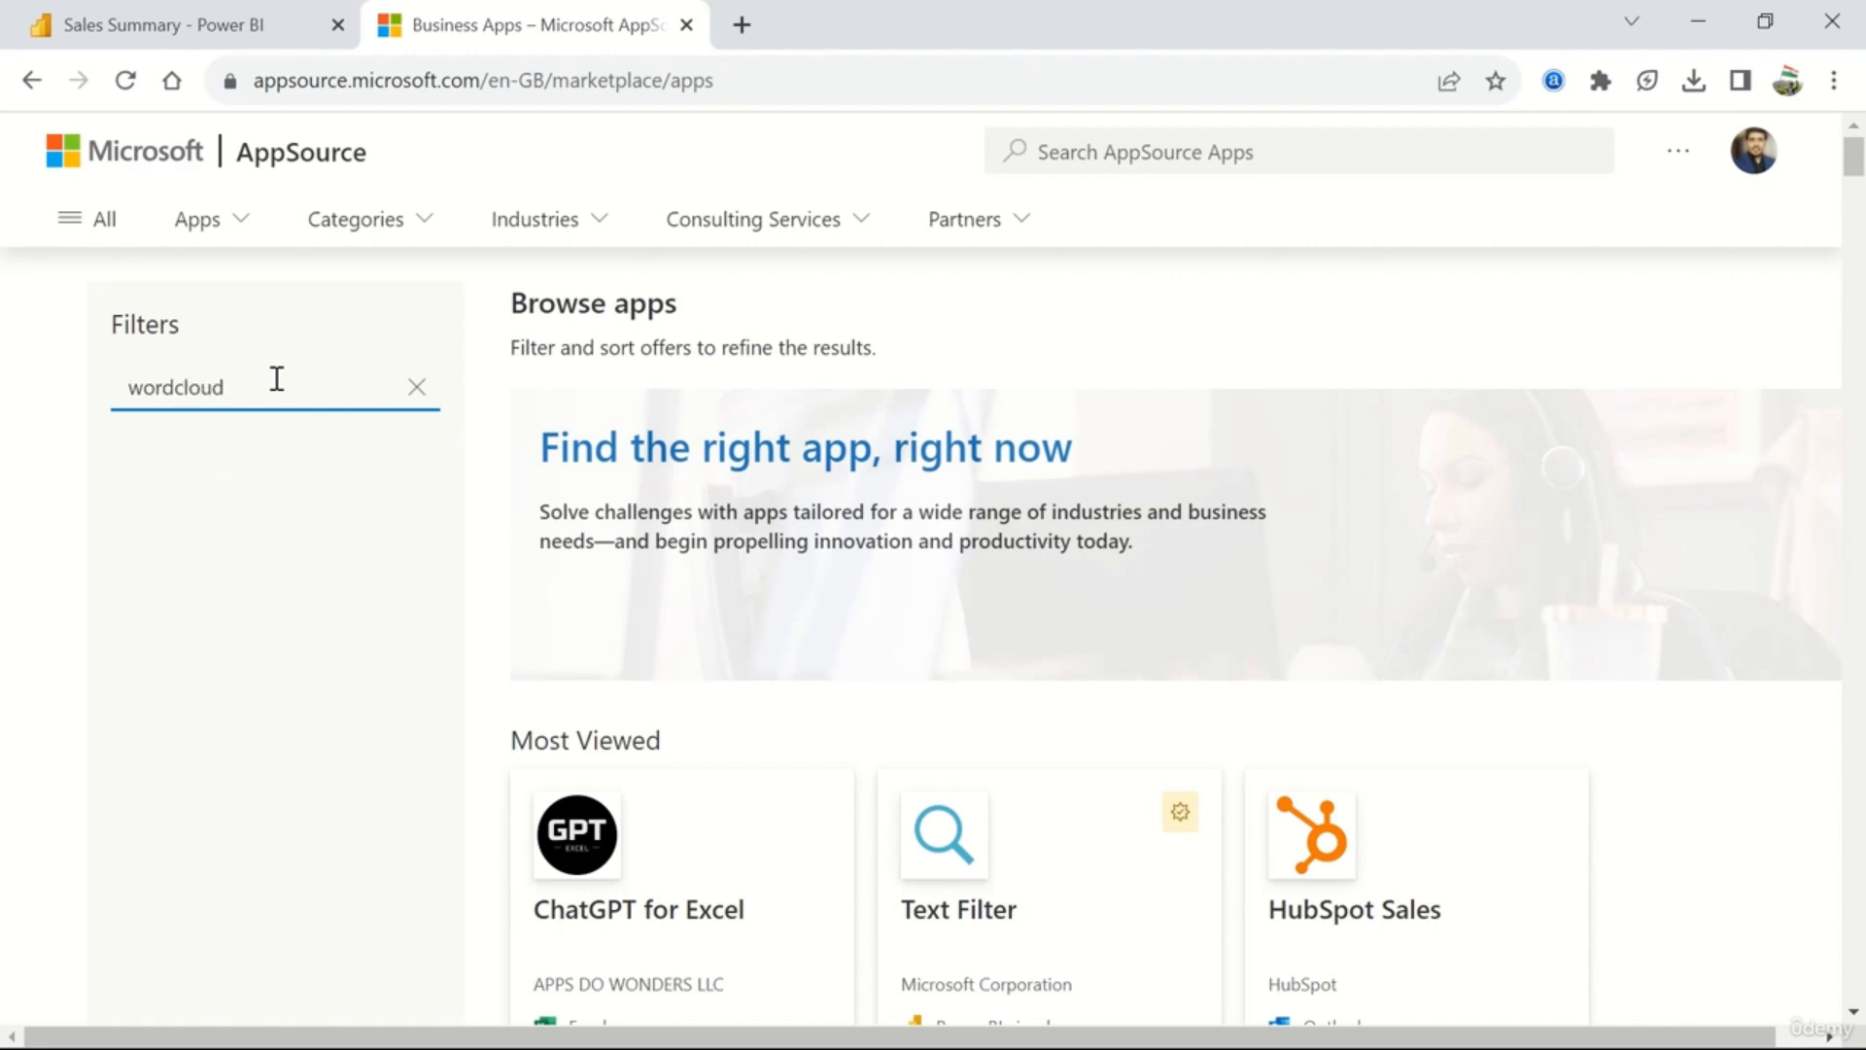
{"action": "scroll", "coordinate": [1099, 674], "scroll_direction": "down", "scroll_amount": 10}
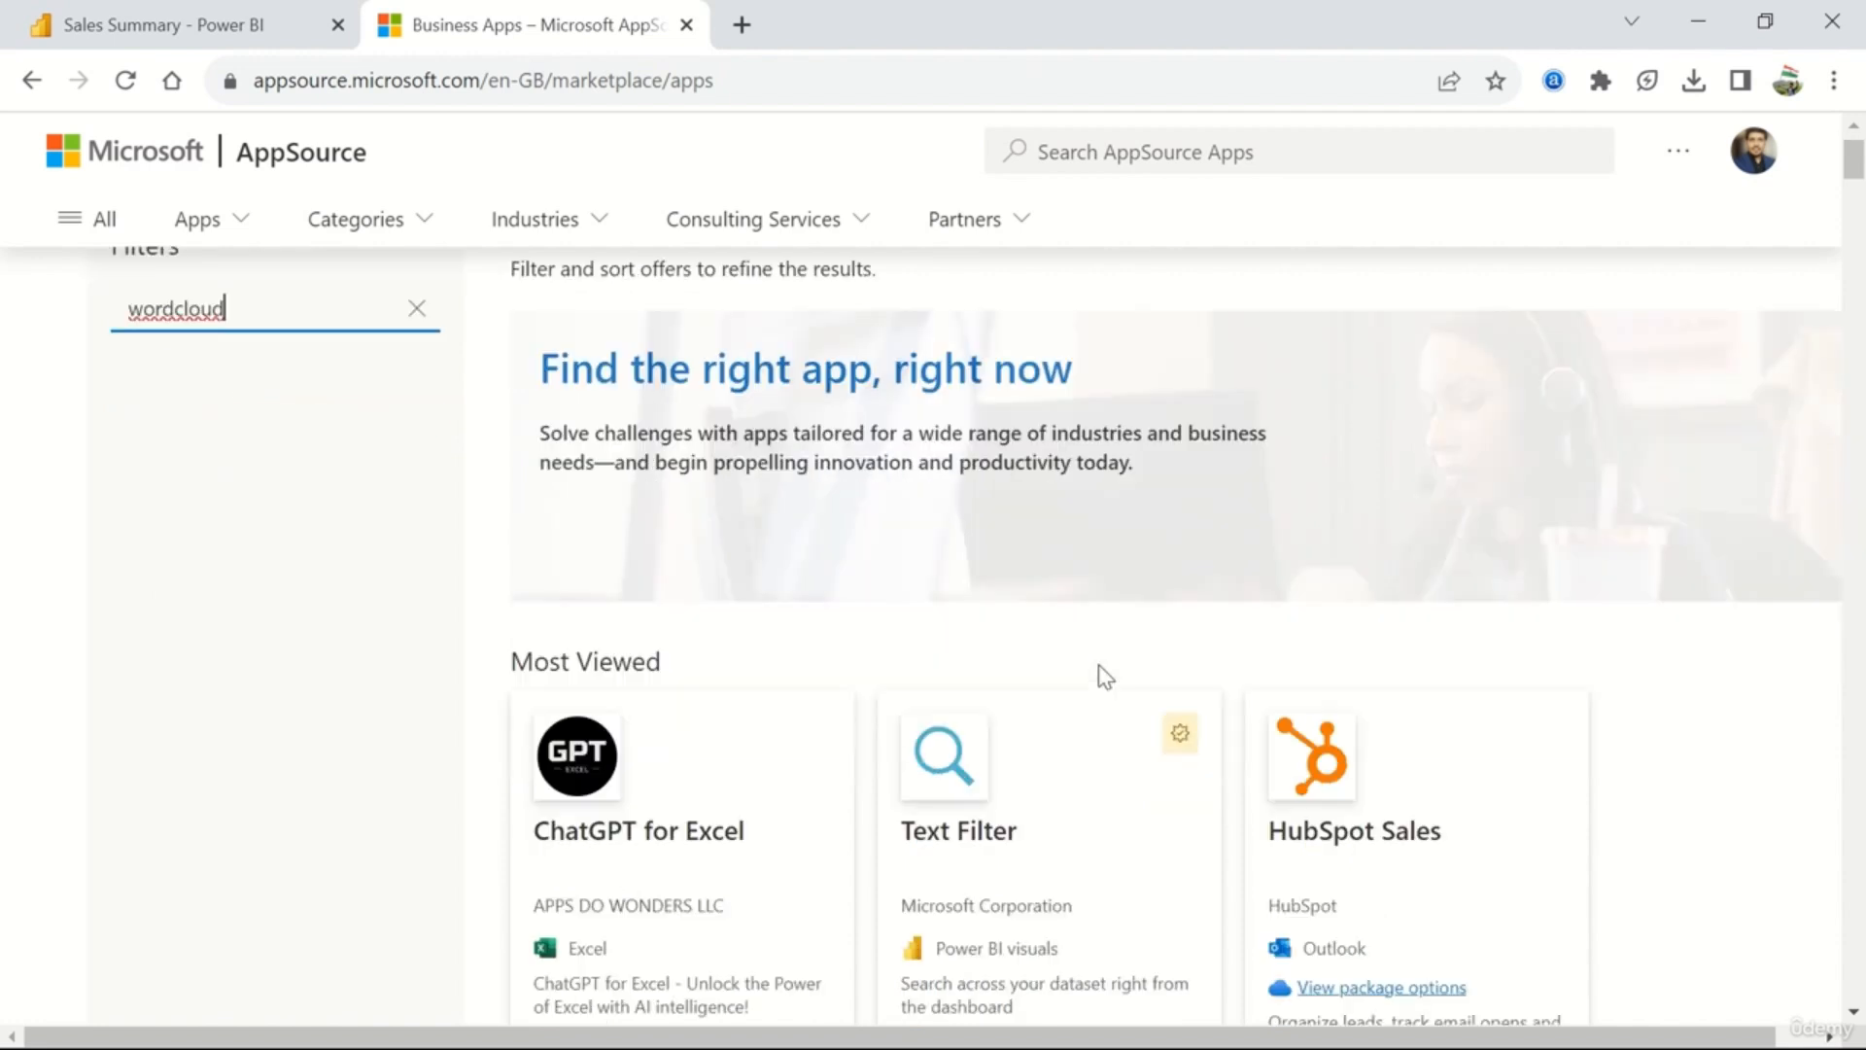
{"action": "scroll", "coordinate": [1099, 674], "scroll_direction": "up", "scroll_amount": 10}
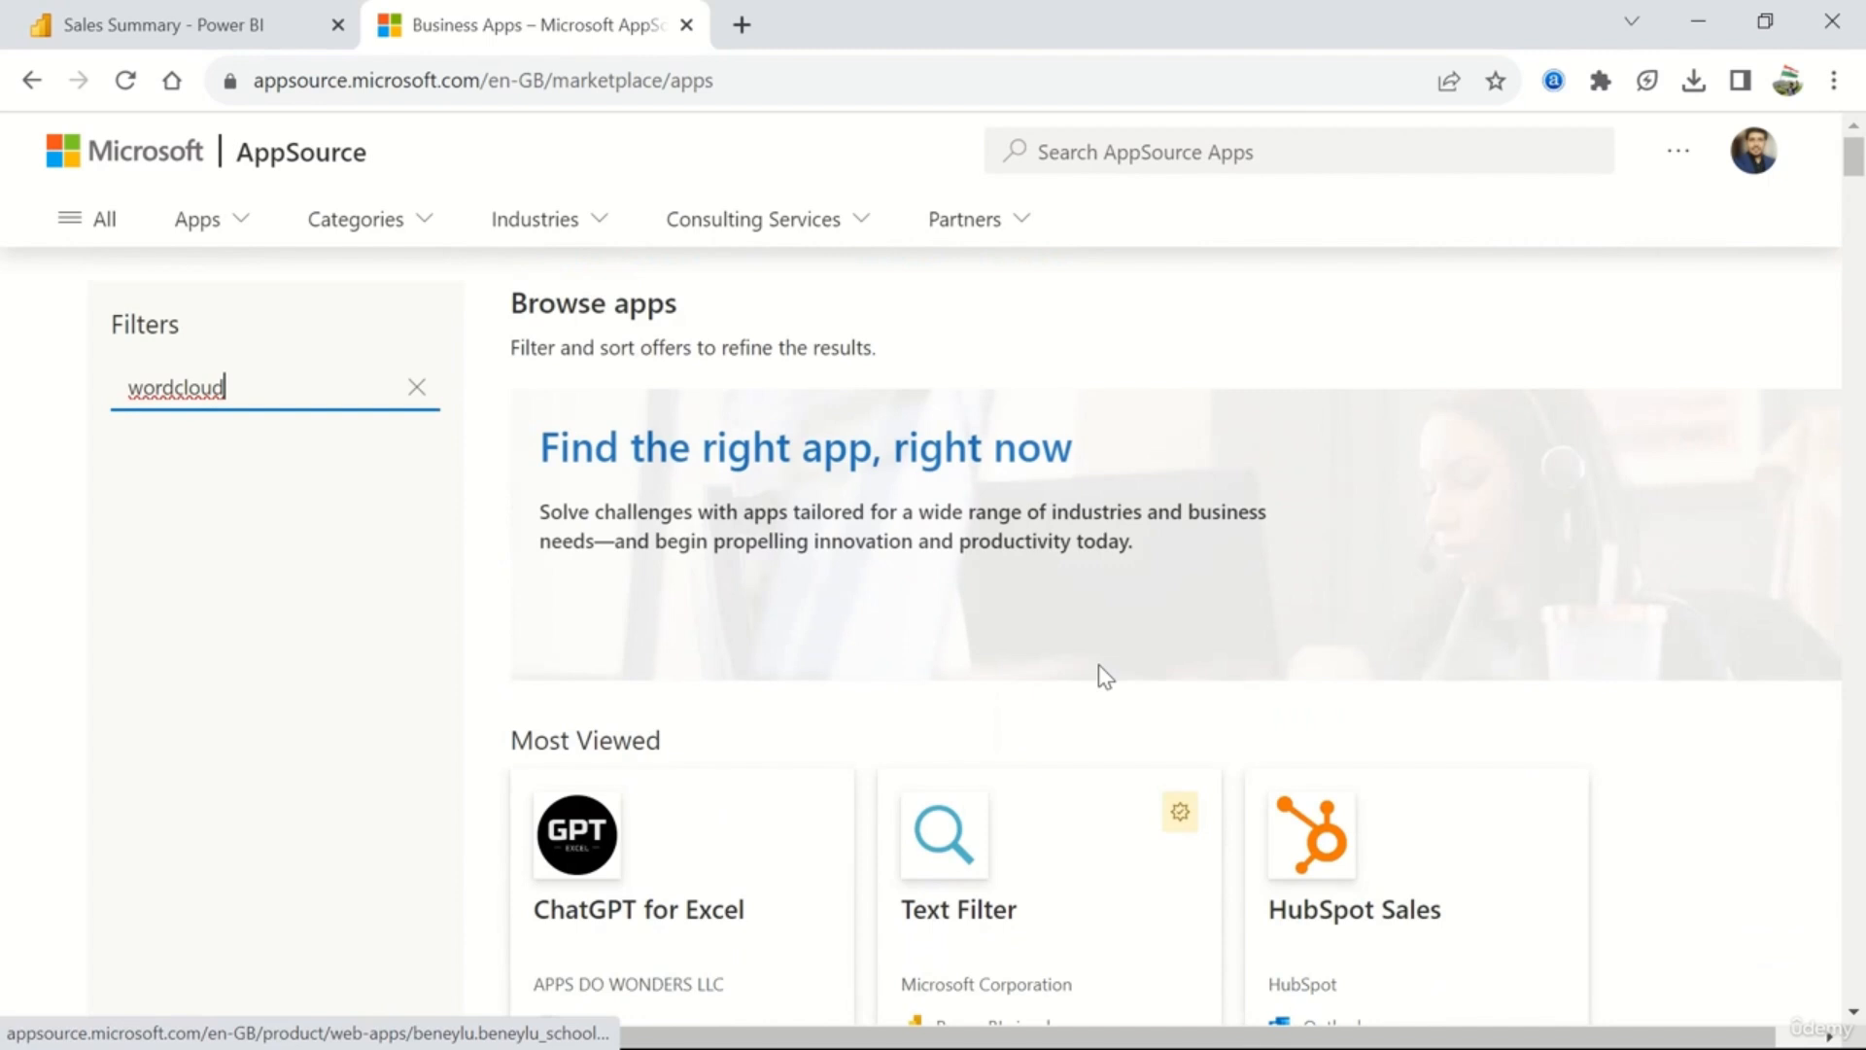
- Go back to the Power BI visuals listing on AppSource, locate Word Cloud, and open its product page at the download options
{"action": "left_click", "coordinate": [33, 102]}
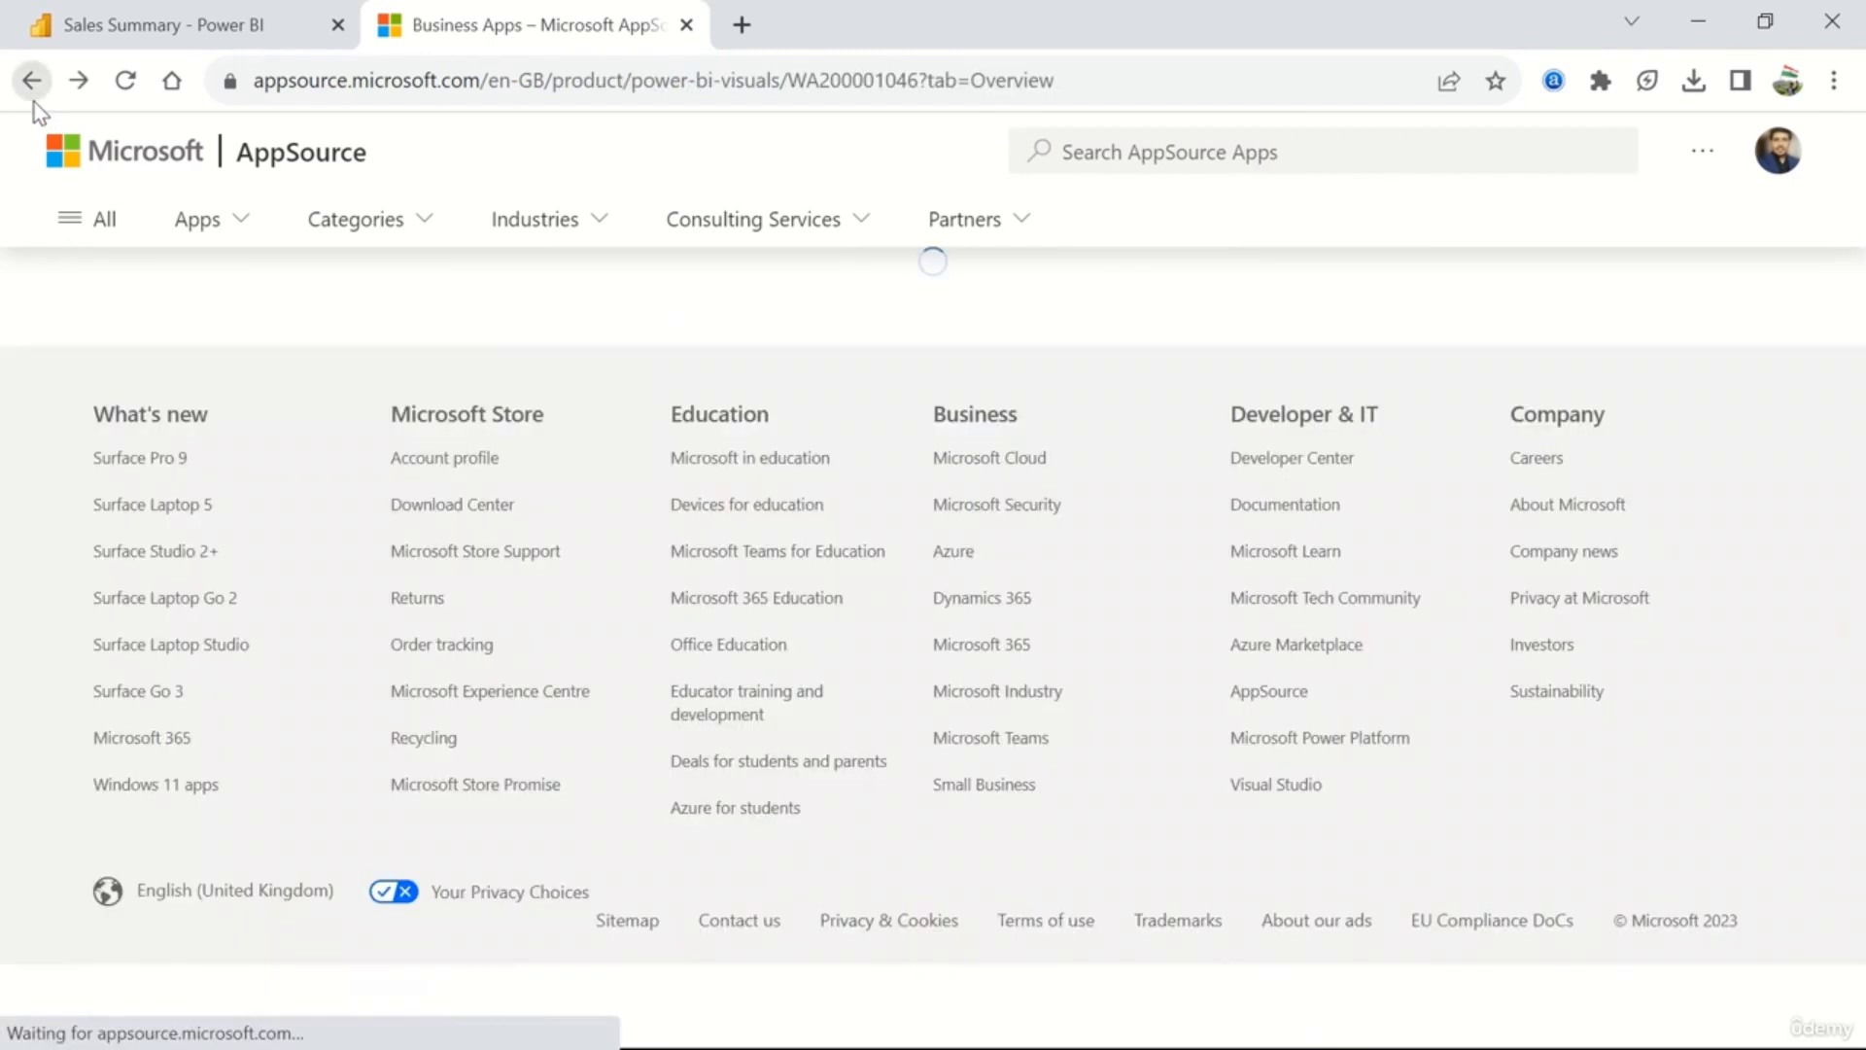
{"action": "left_click", "coordinate": [33, 102]}
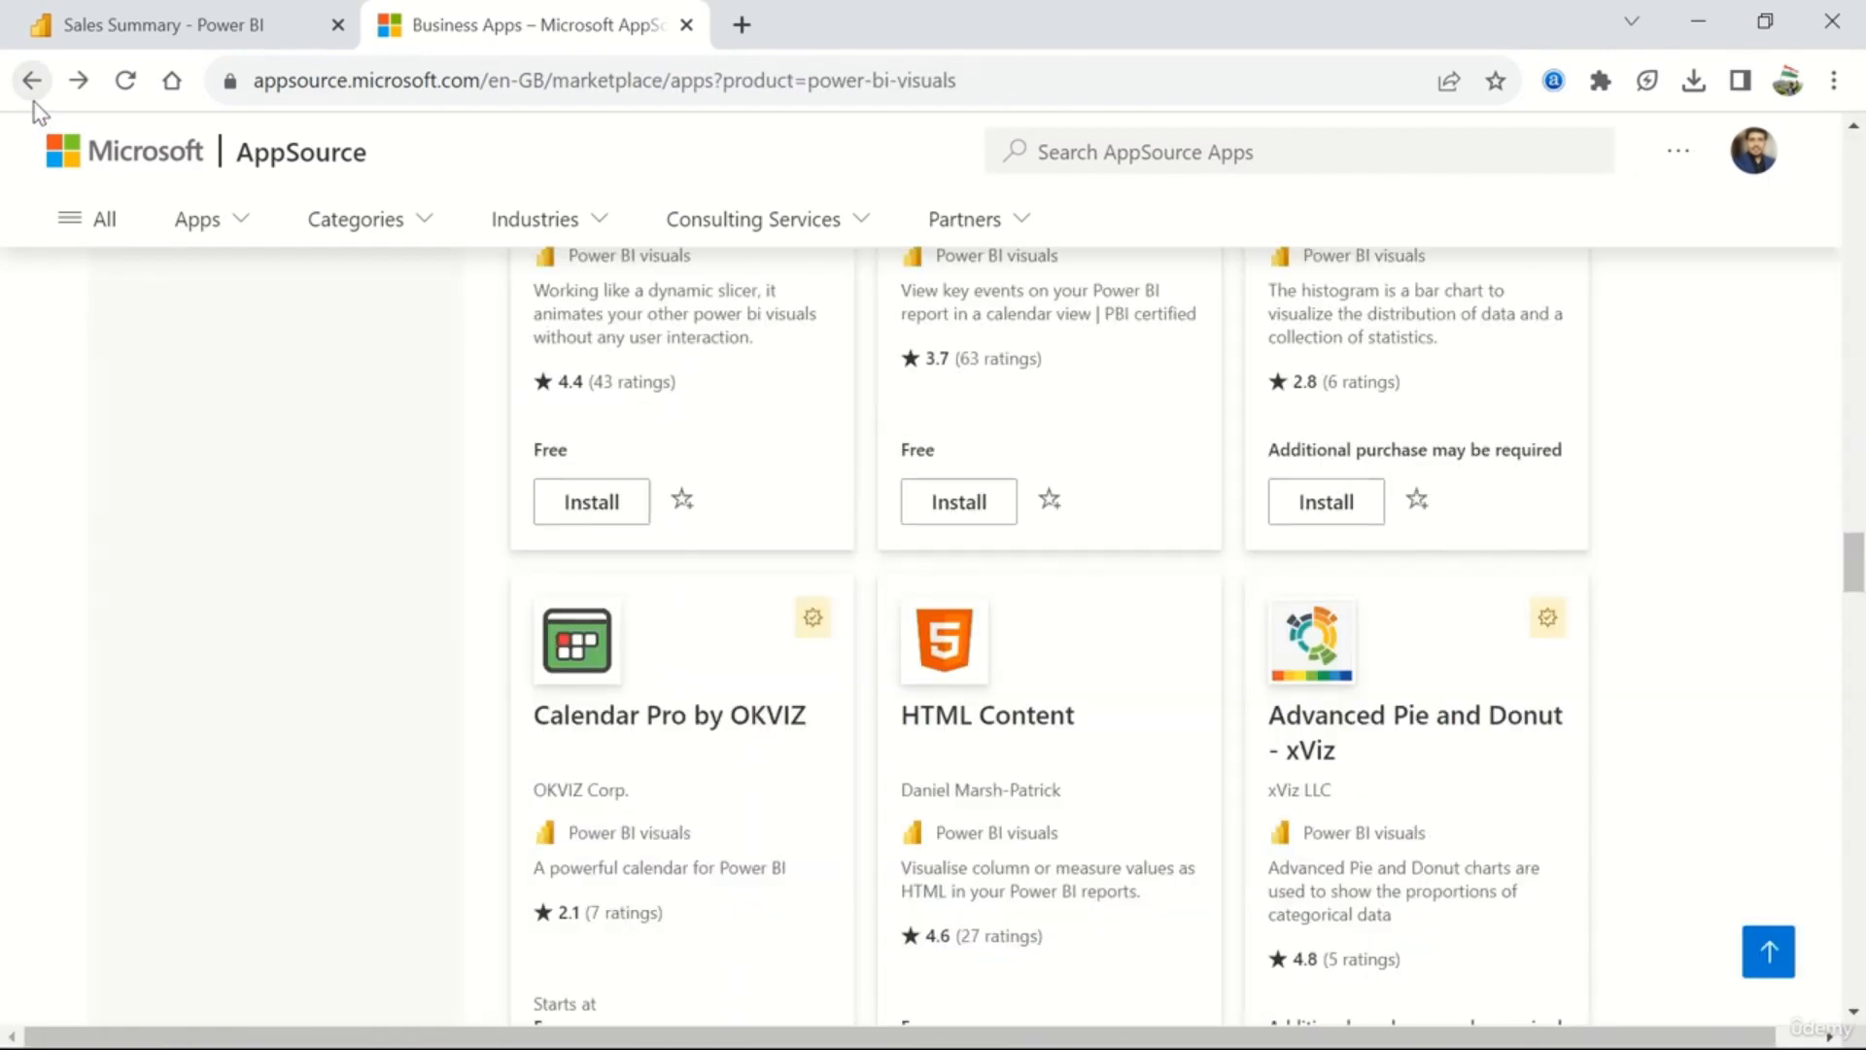
{"action": "scroll", "coordinate": [1661, 648], "scroll_direction": "up", "scroll_amount": 15}
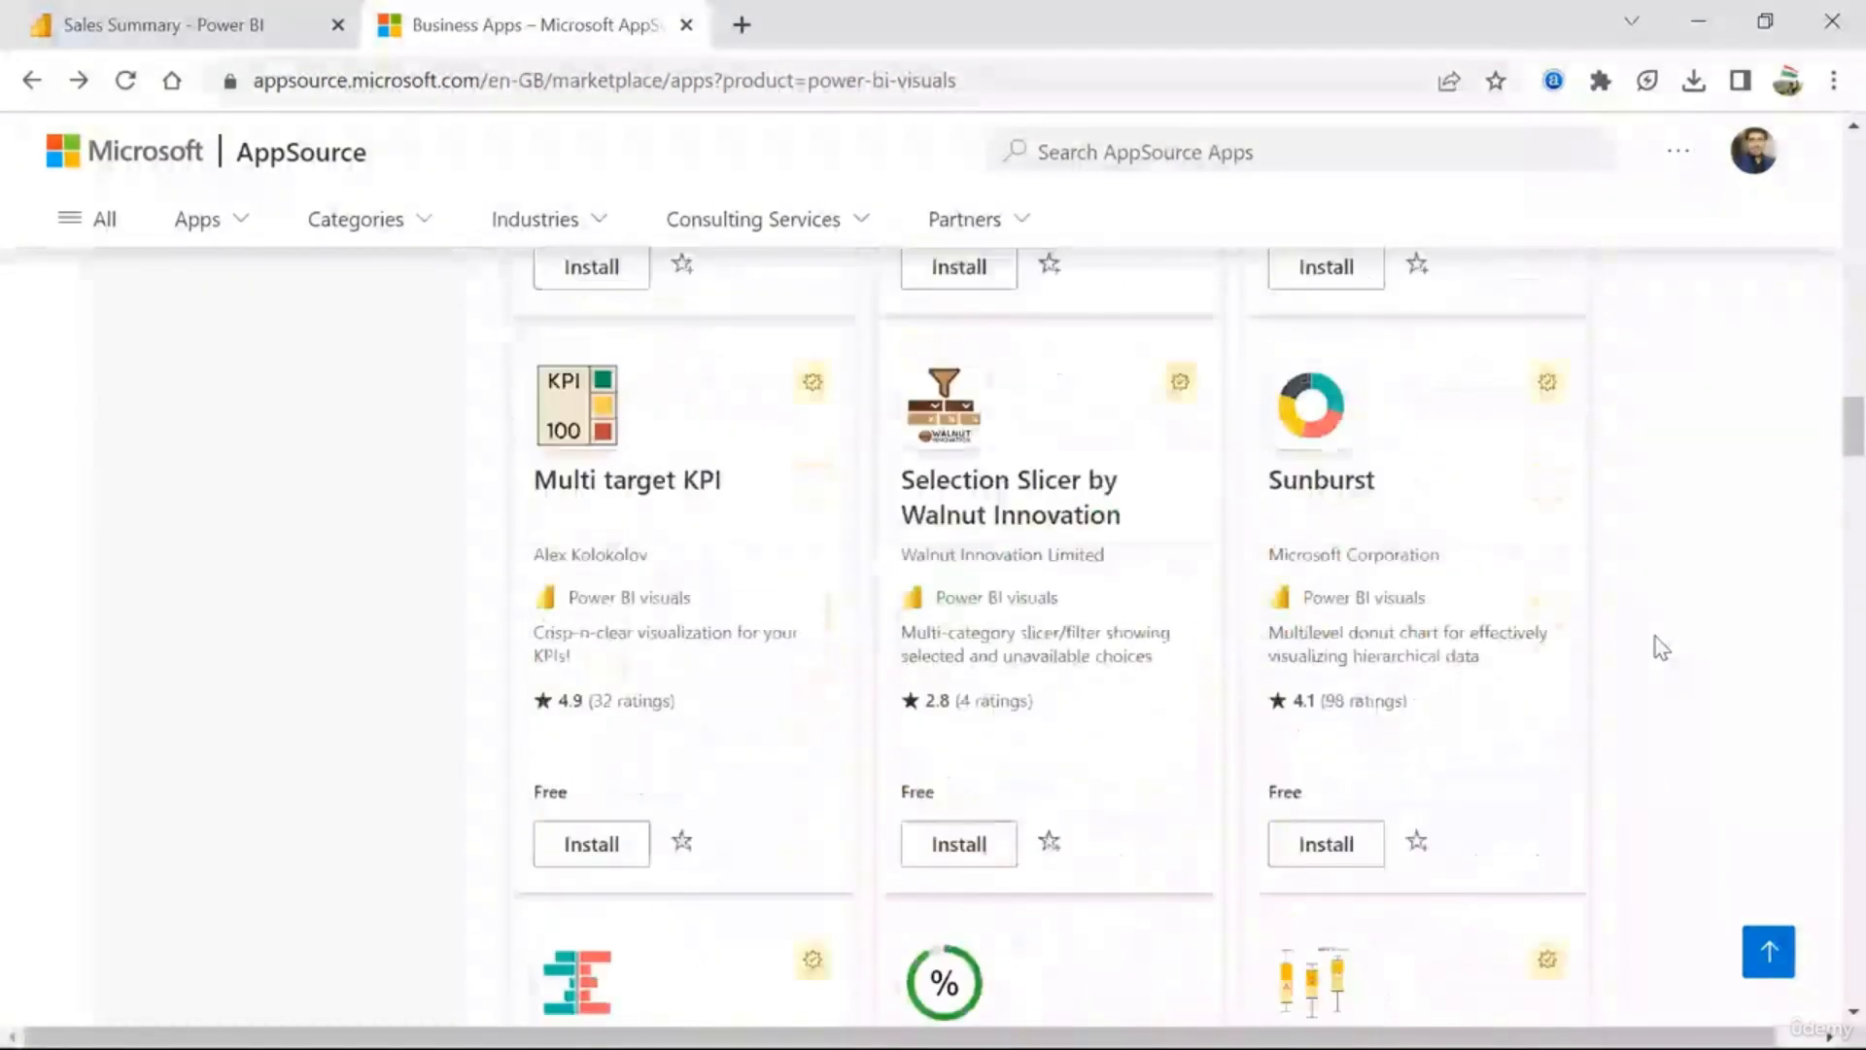
{"action": "scroll", "coordinate": [1654, 638], "scroll_direction": "down", "scroll_amount": 10}
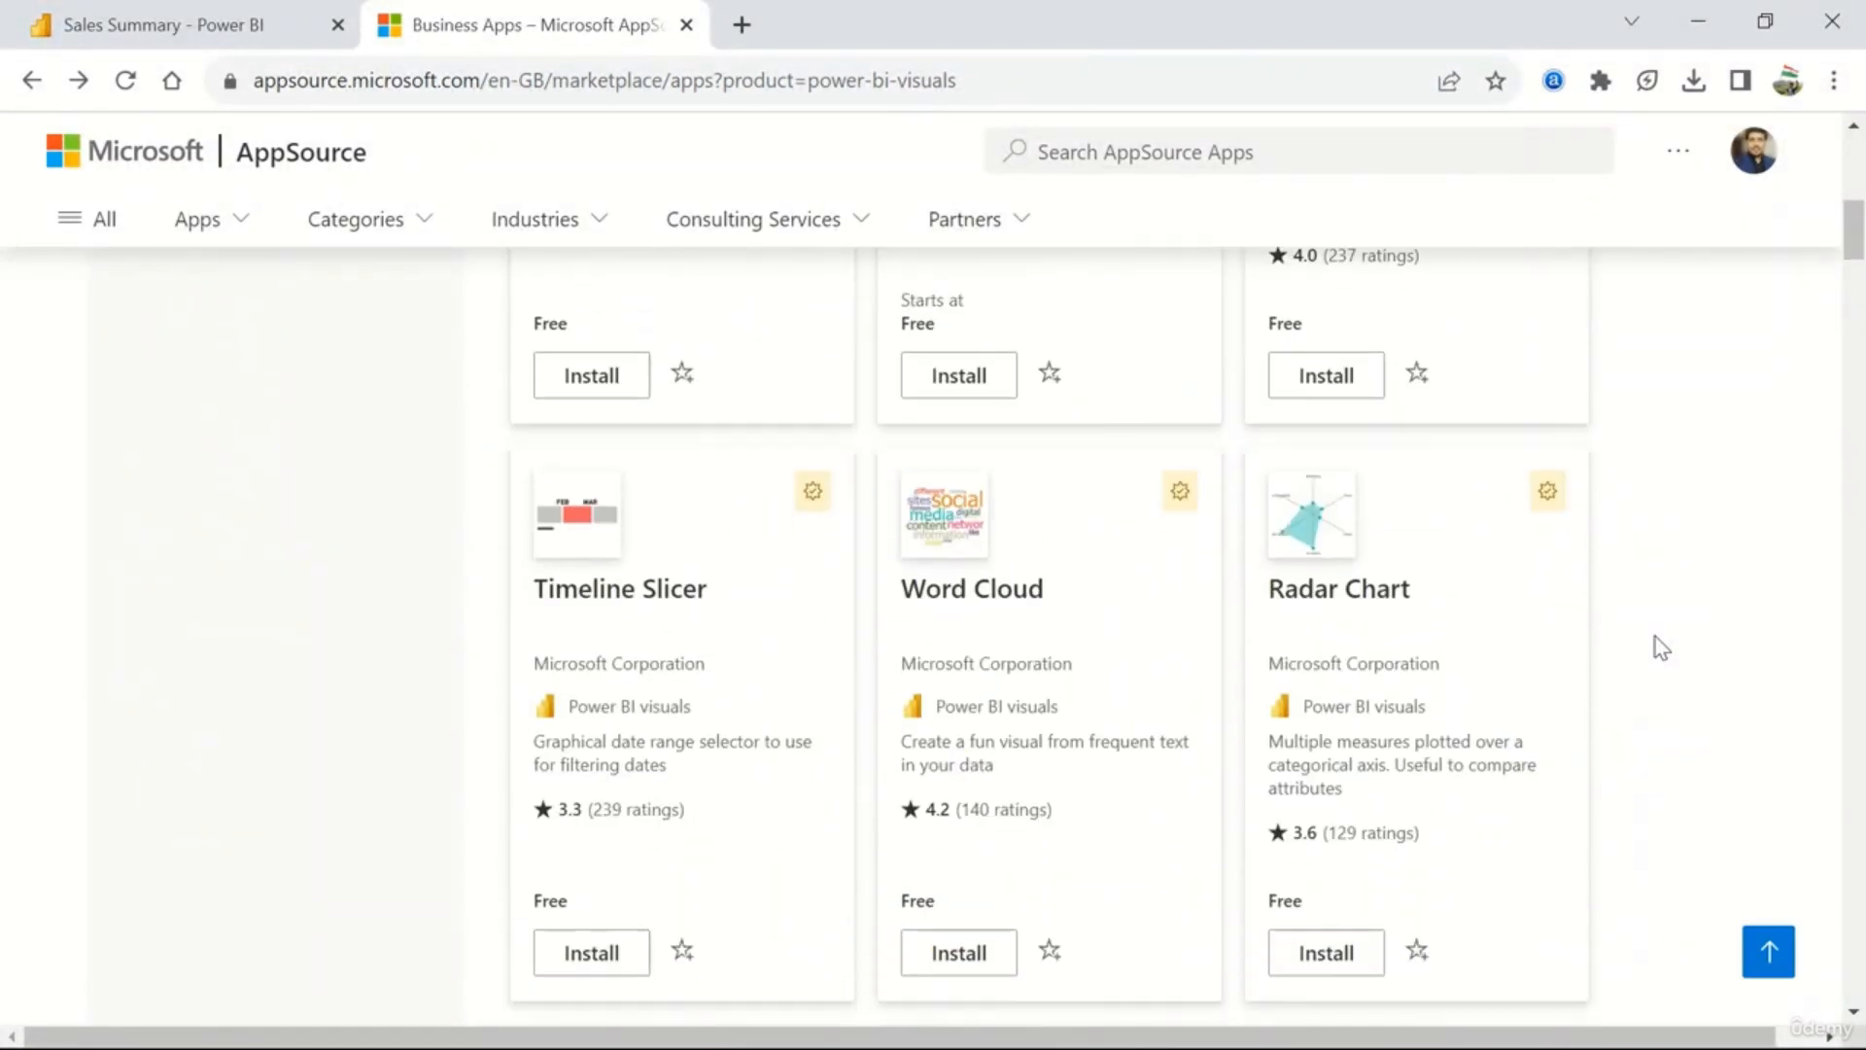
{"action": "left_click", "coordinate": [925, 518]}
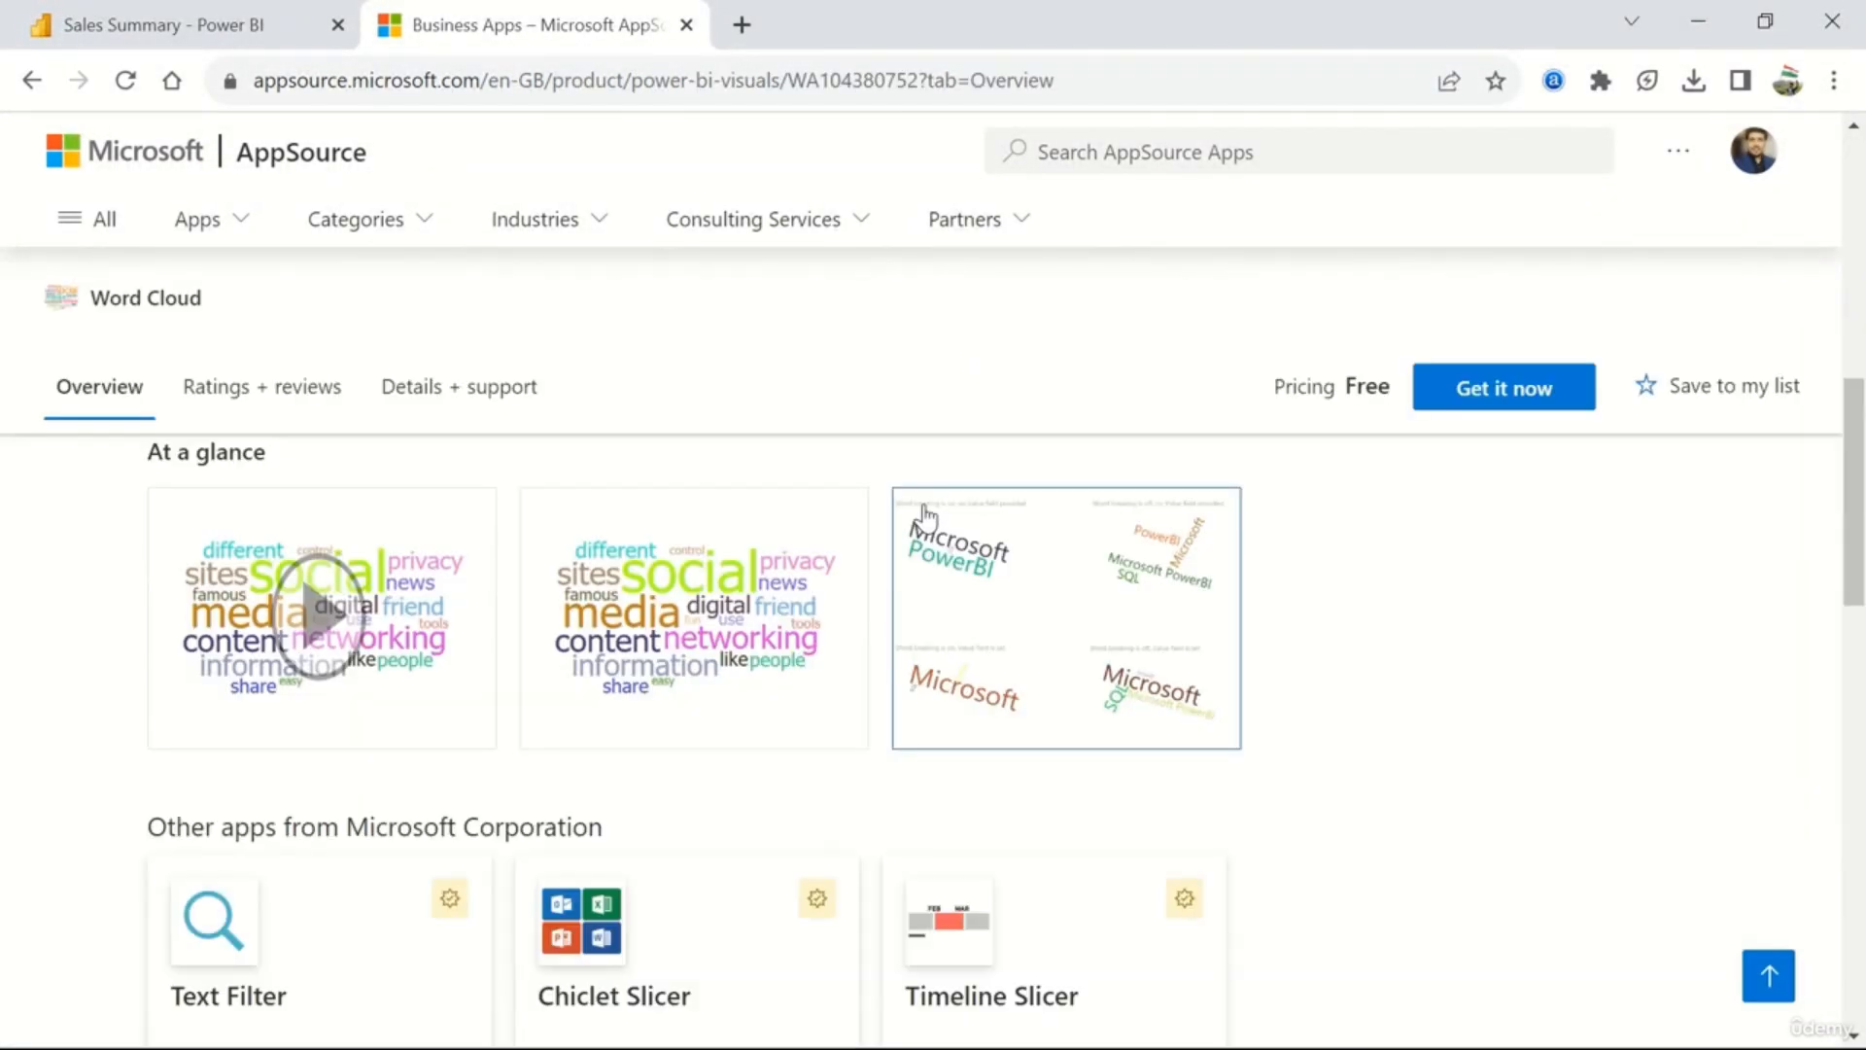
{"action": "scroll", "coordinate": [768, 496], "scroll_direction": "up", "scroll_amount": 6}
{"action": "scroll", "coordinate": [778, 506], "scroll_direction": "up", "scroll_amount": 4}
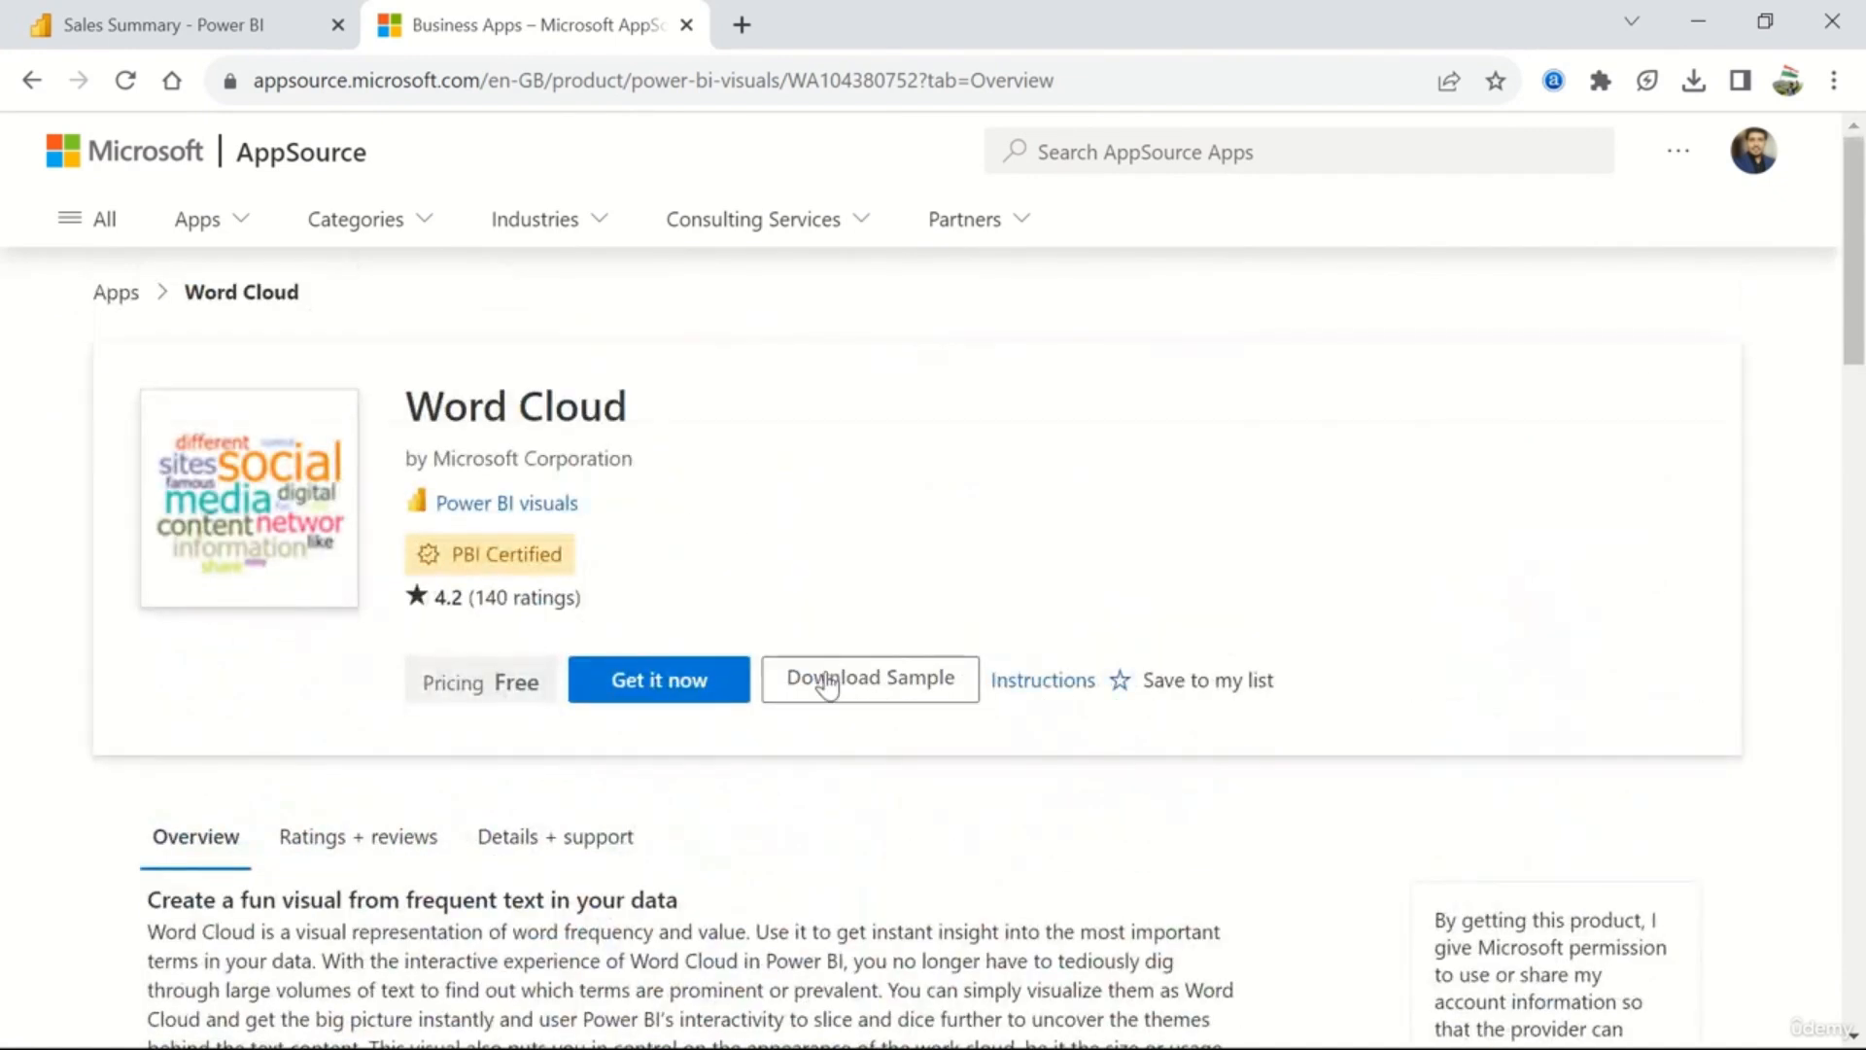
- Download the Word Cloud sample from AppSource, switch to Power BI Desktop and open the downloaded WordCloud sample report from Downloads
{"action": "left_click", "coordinate": [902, 702]}
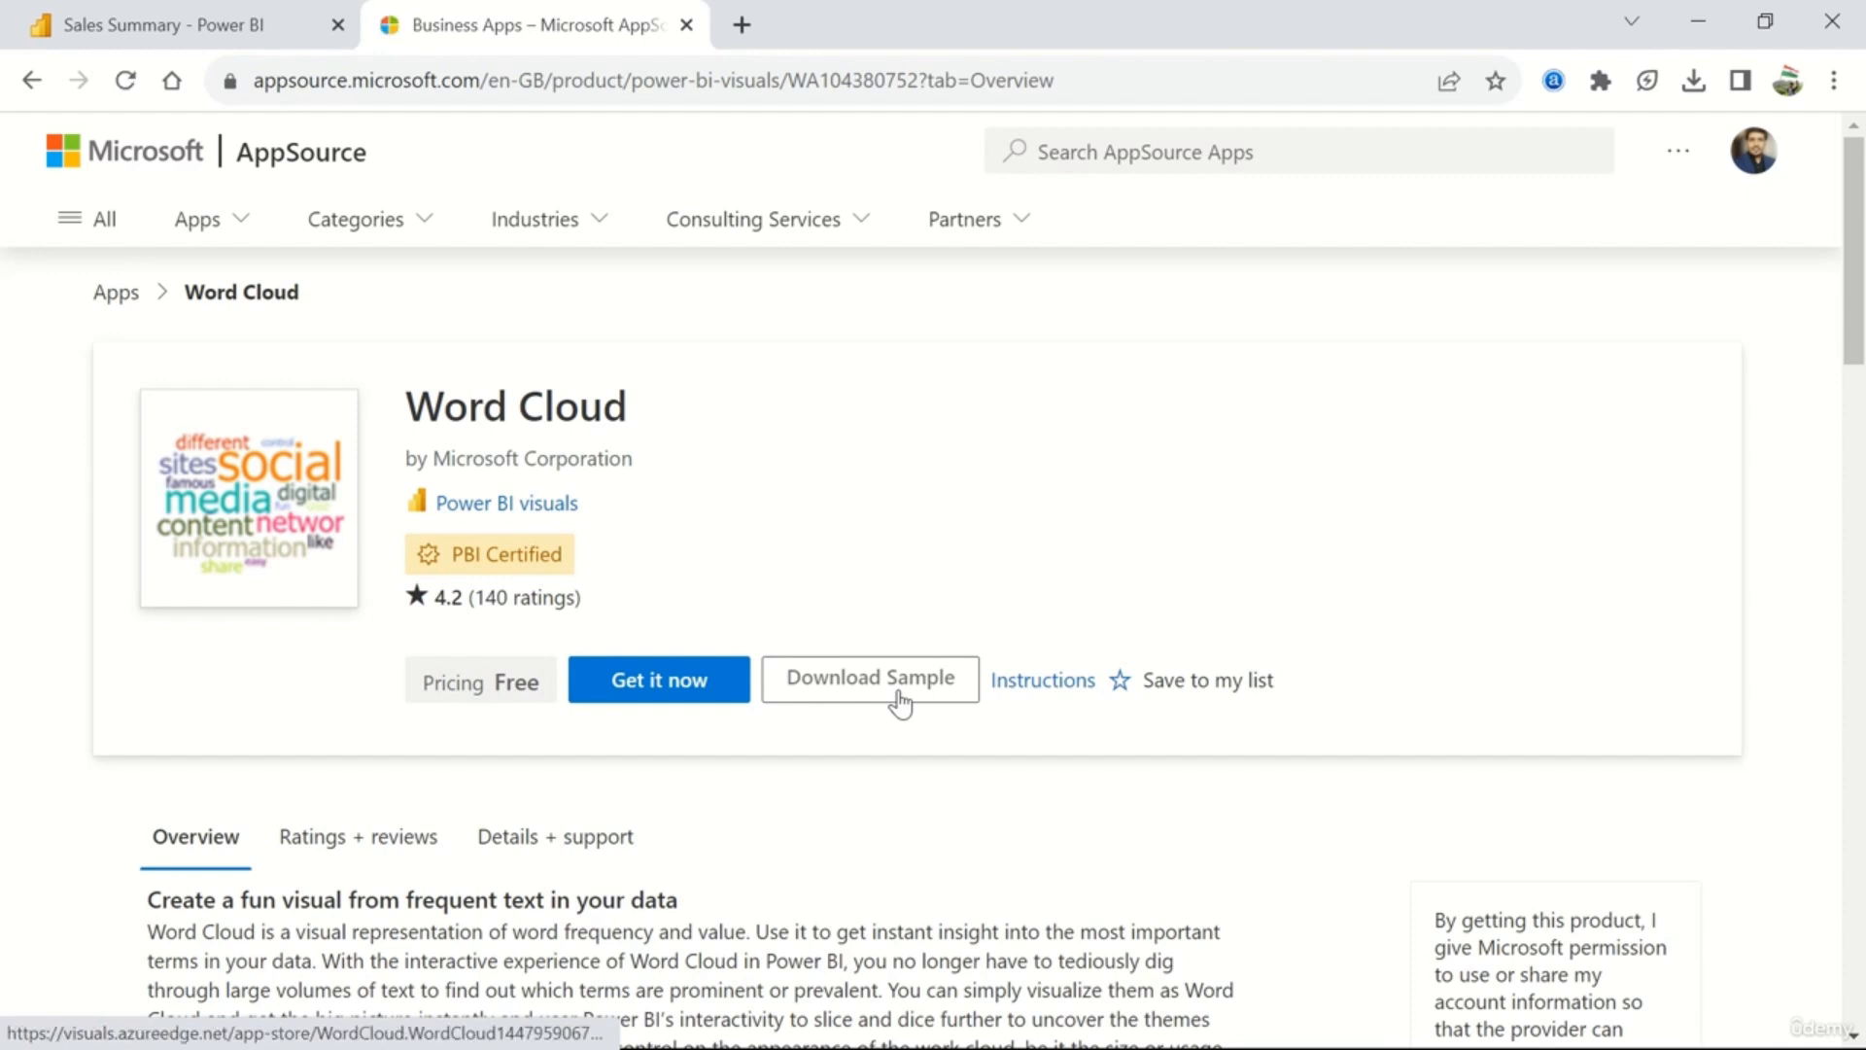
{"action": "left_click", "coordinate": [1693, 82]}
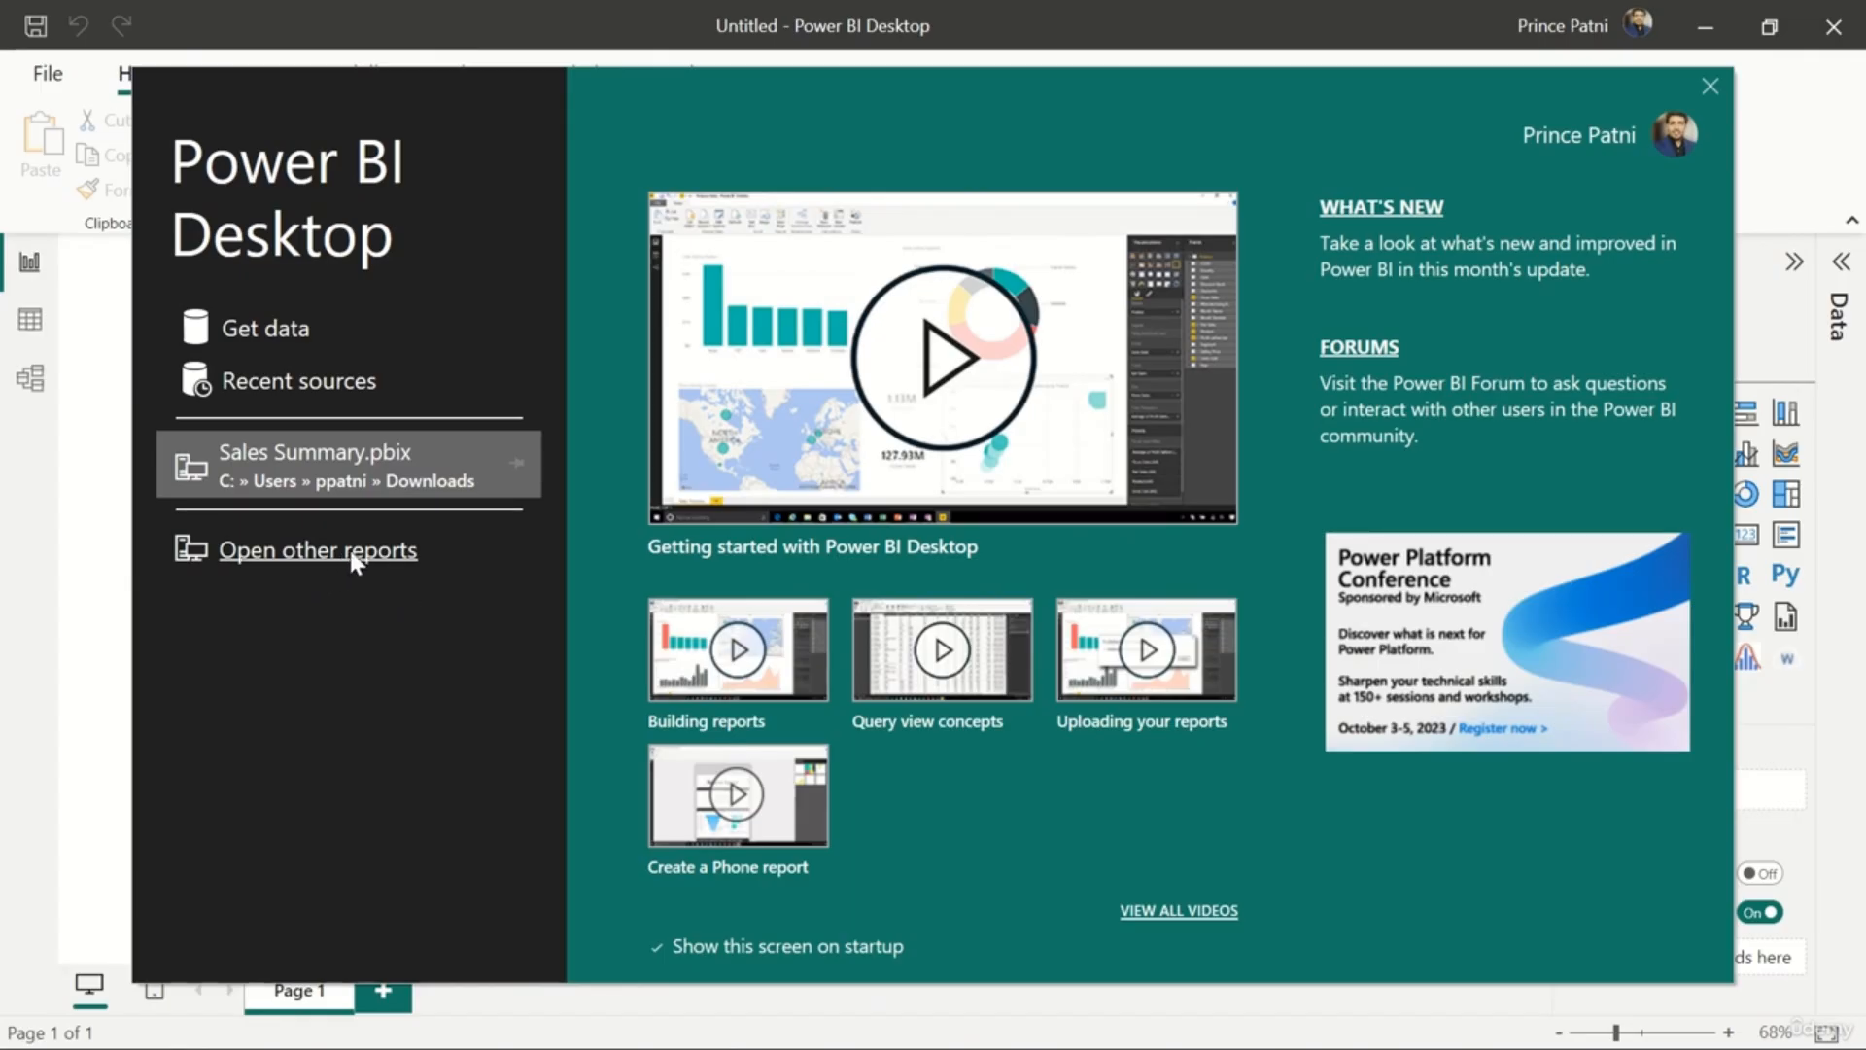
{"action": "left_click", "coordinate": [353, 554]}
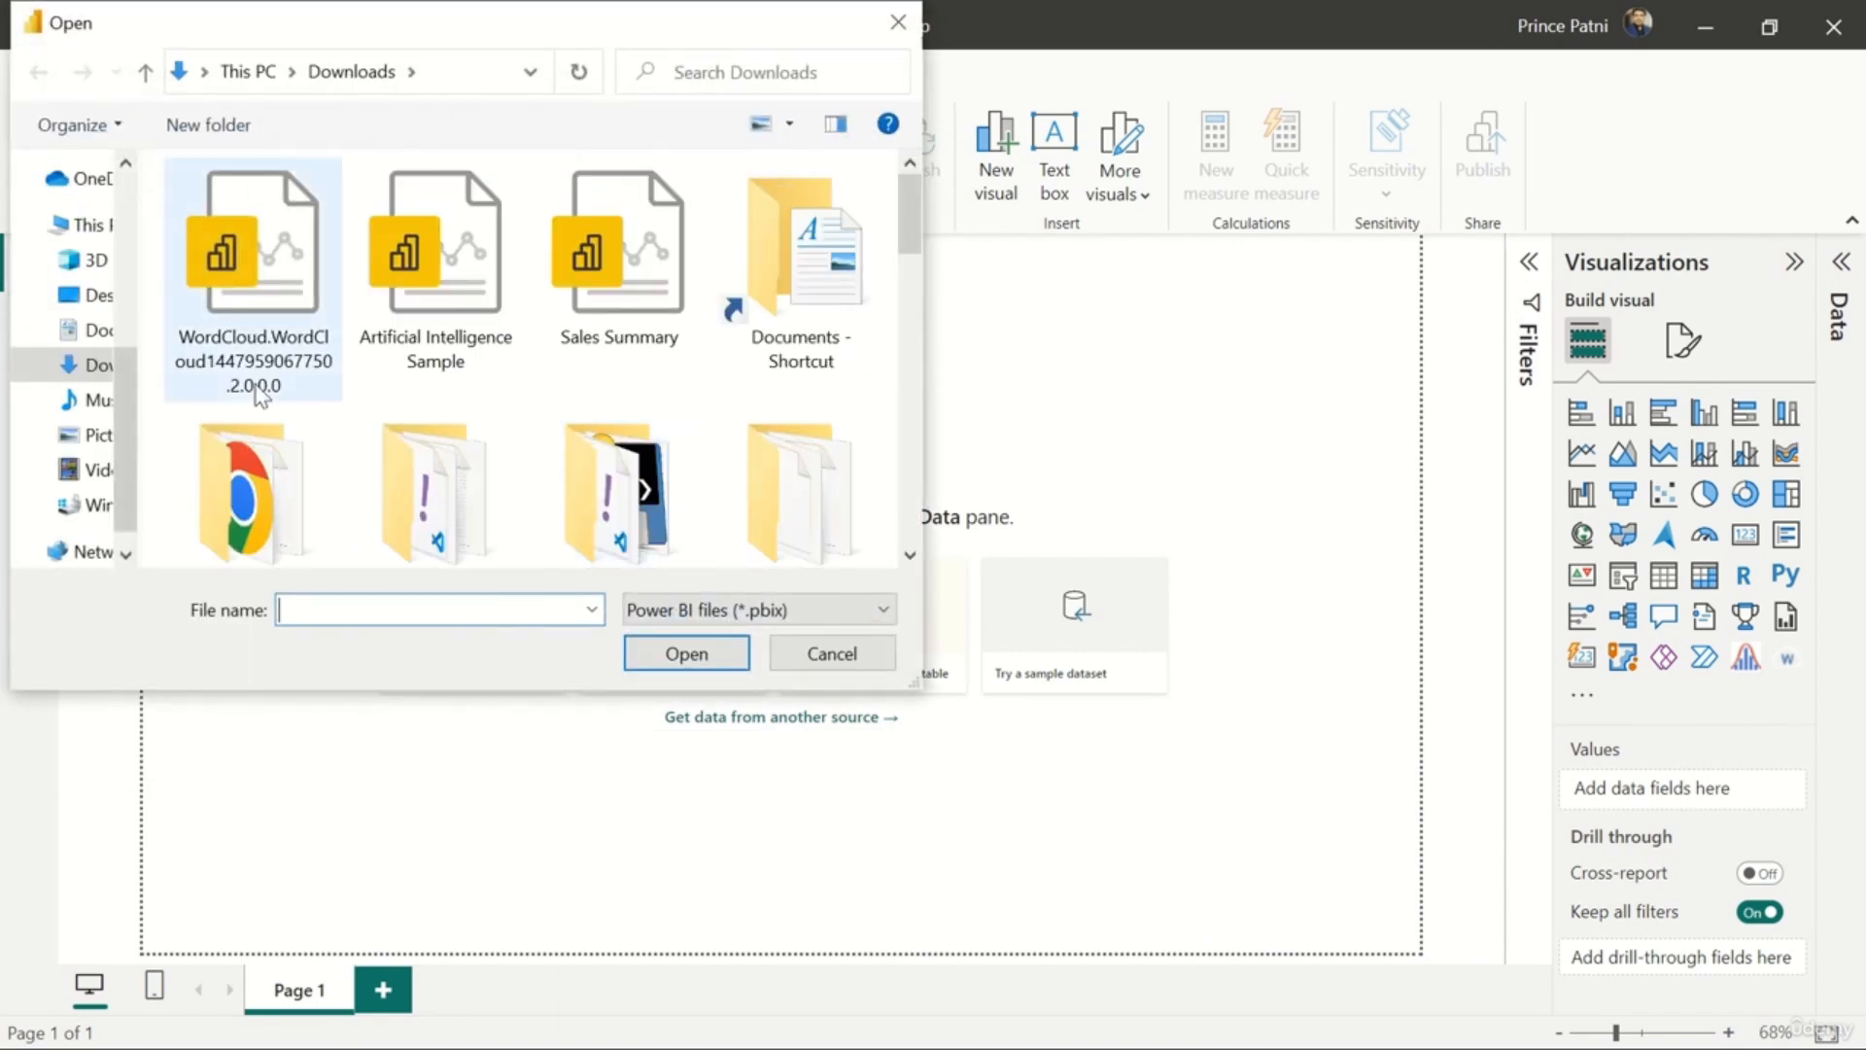
{"action": "left_click", "coordinate": [290, 352]}
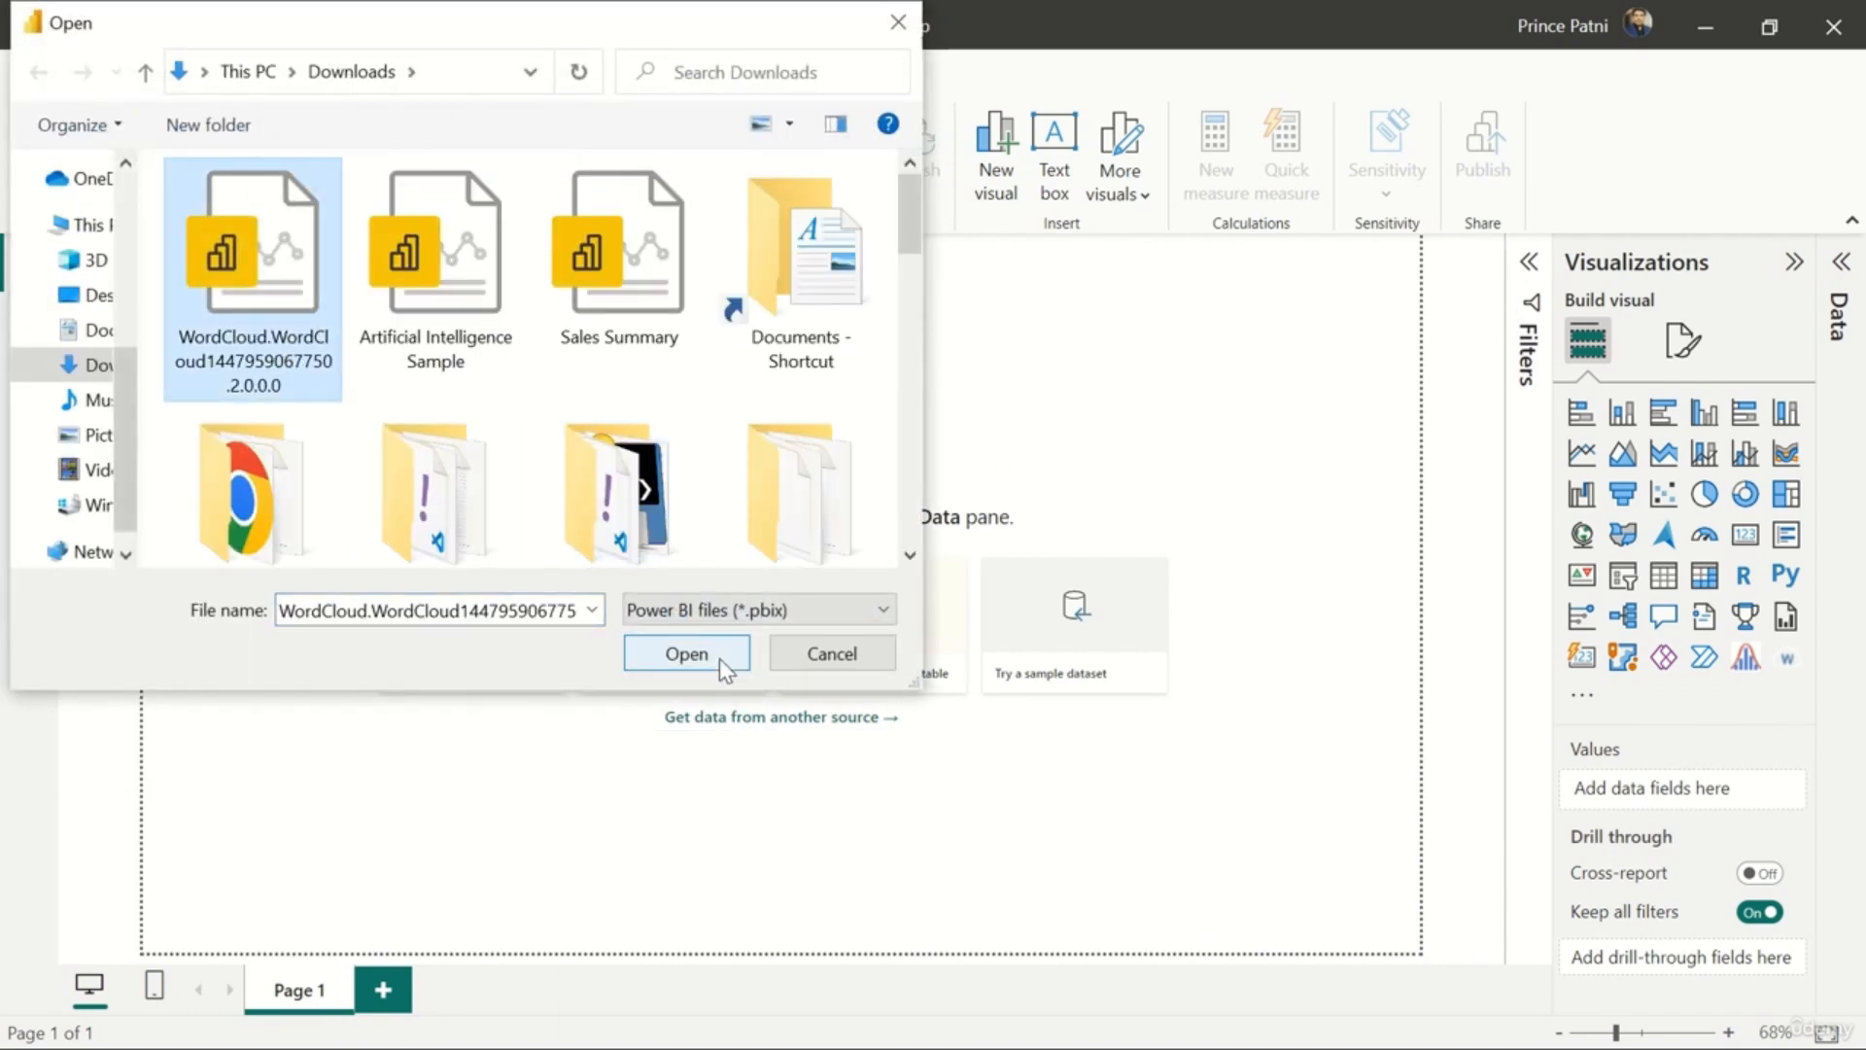
{"action": "left_click", "coordinate": [687, 653]}
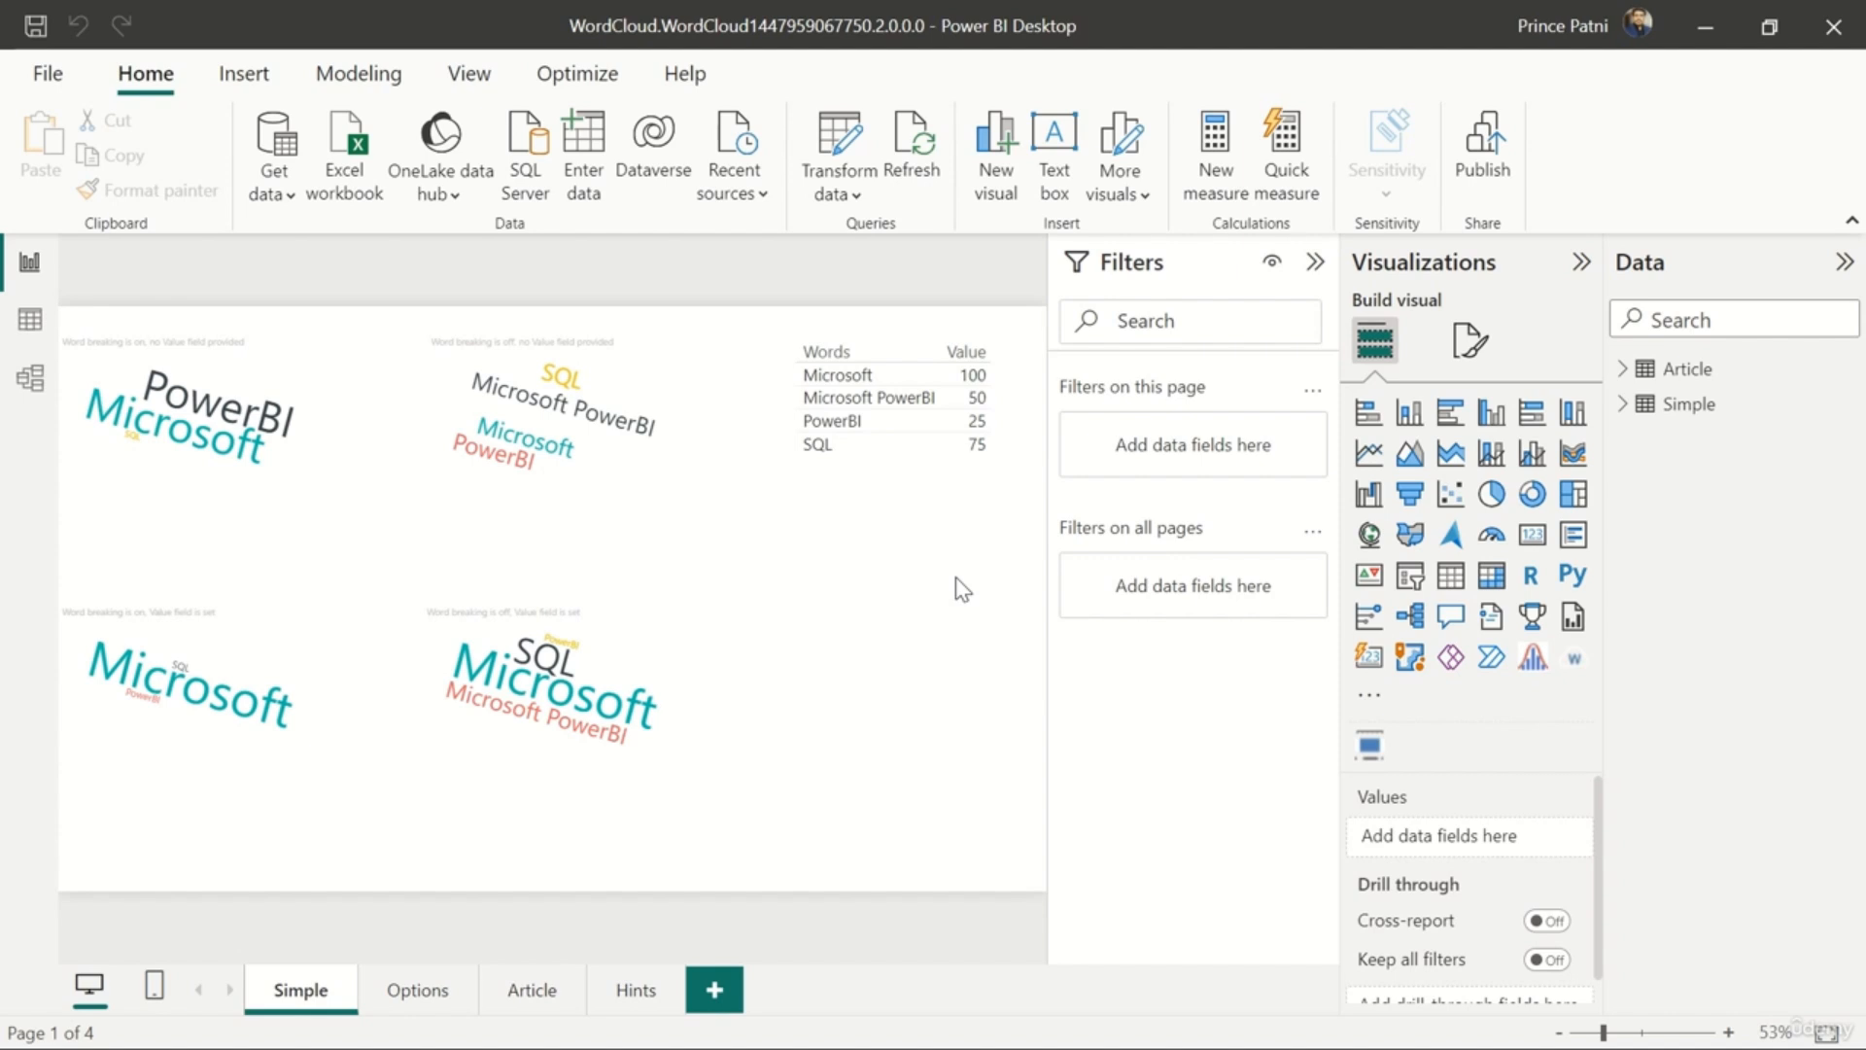
- Look through the sample's Options, Article and Hints pages, and inspect the data fields of the word cloud on the Article page
{"action": "left_click", "coordinate": [418, 991]}
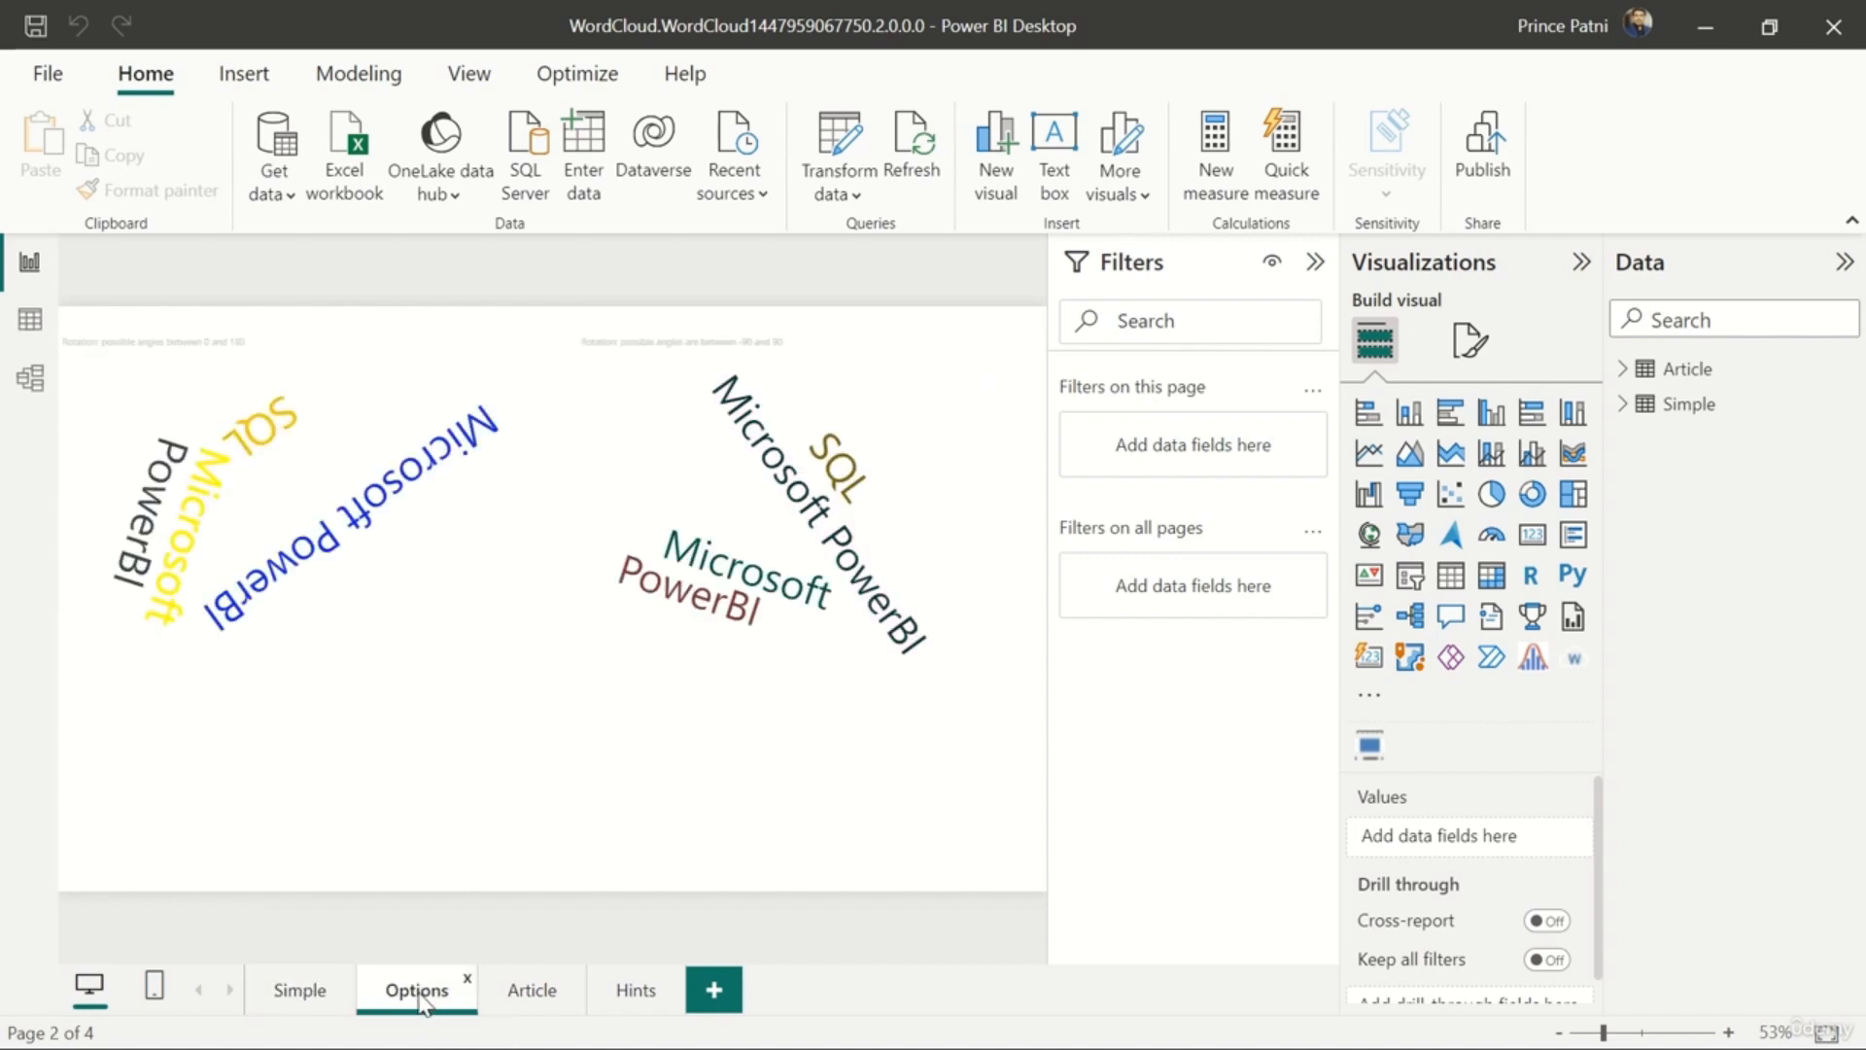
{"action": "left_click", "coordinate": [526, 993]}
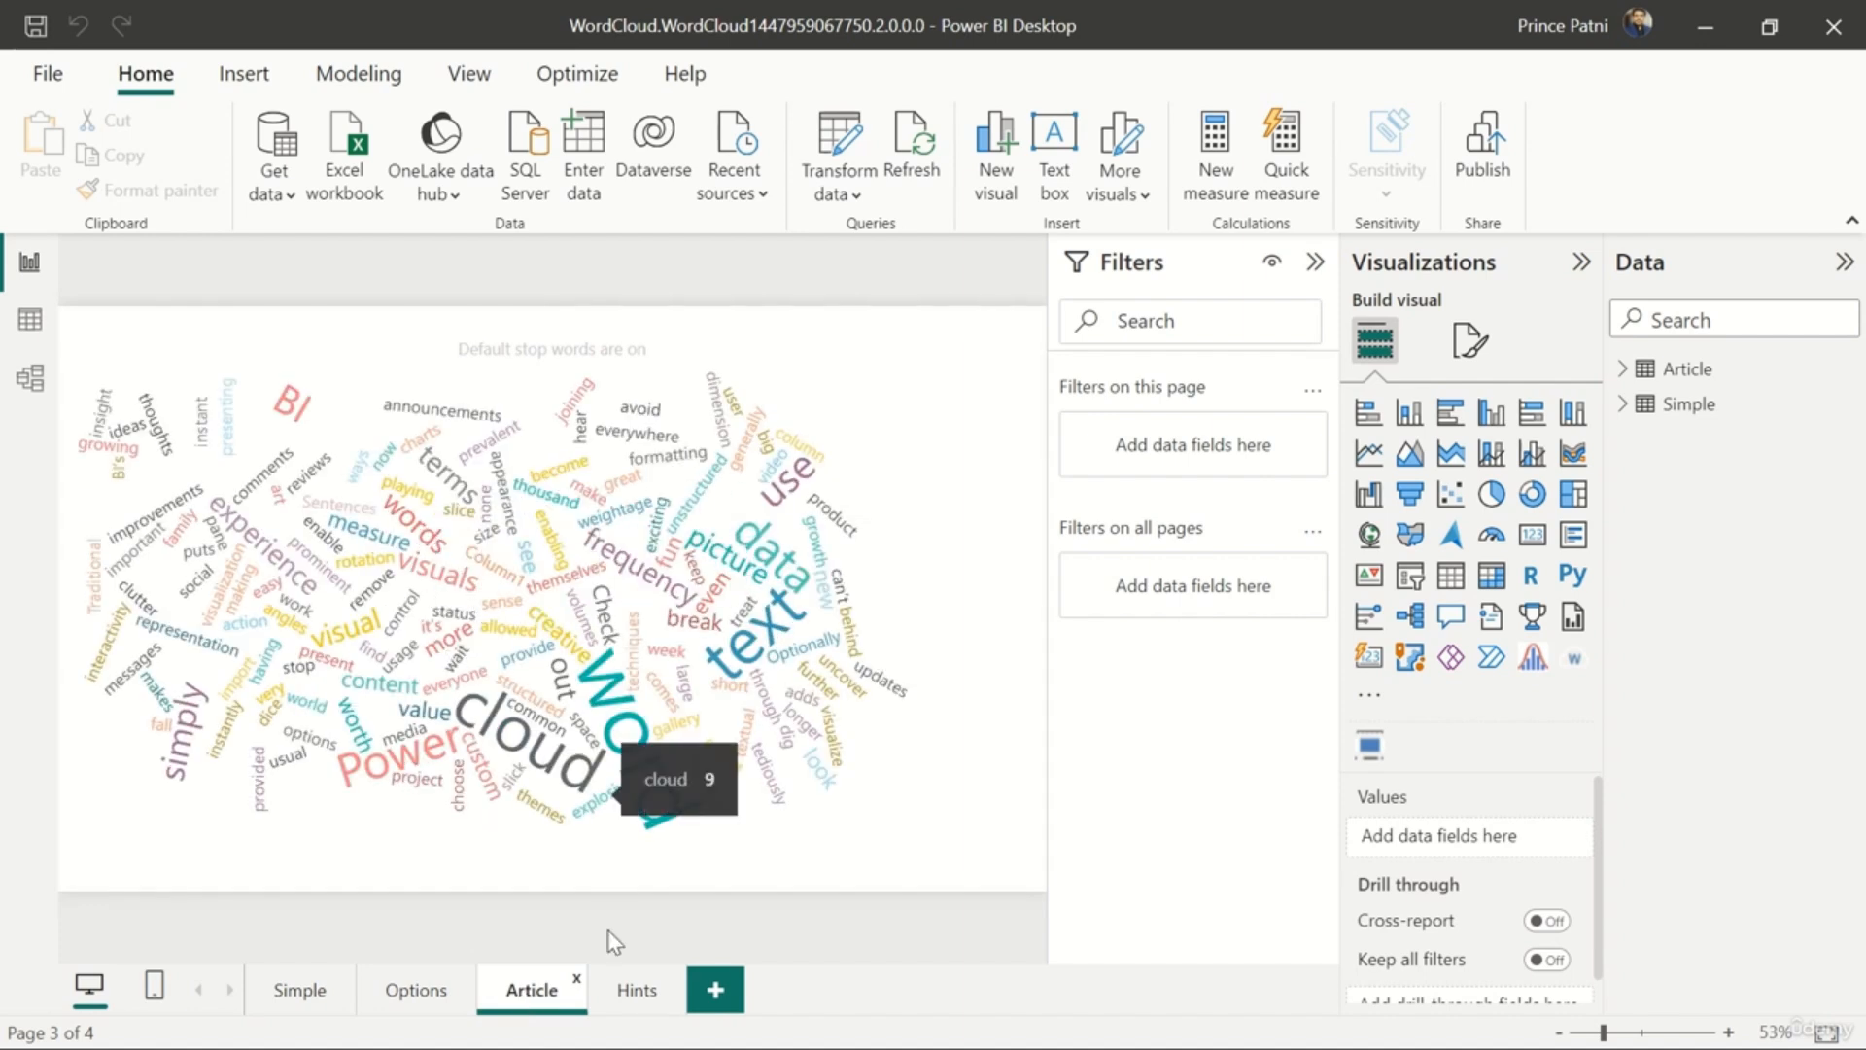
{"action": "left_click", "coordinate": [612, 1001]}
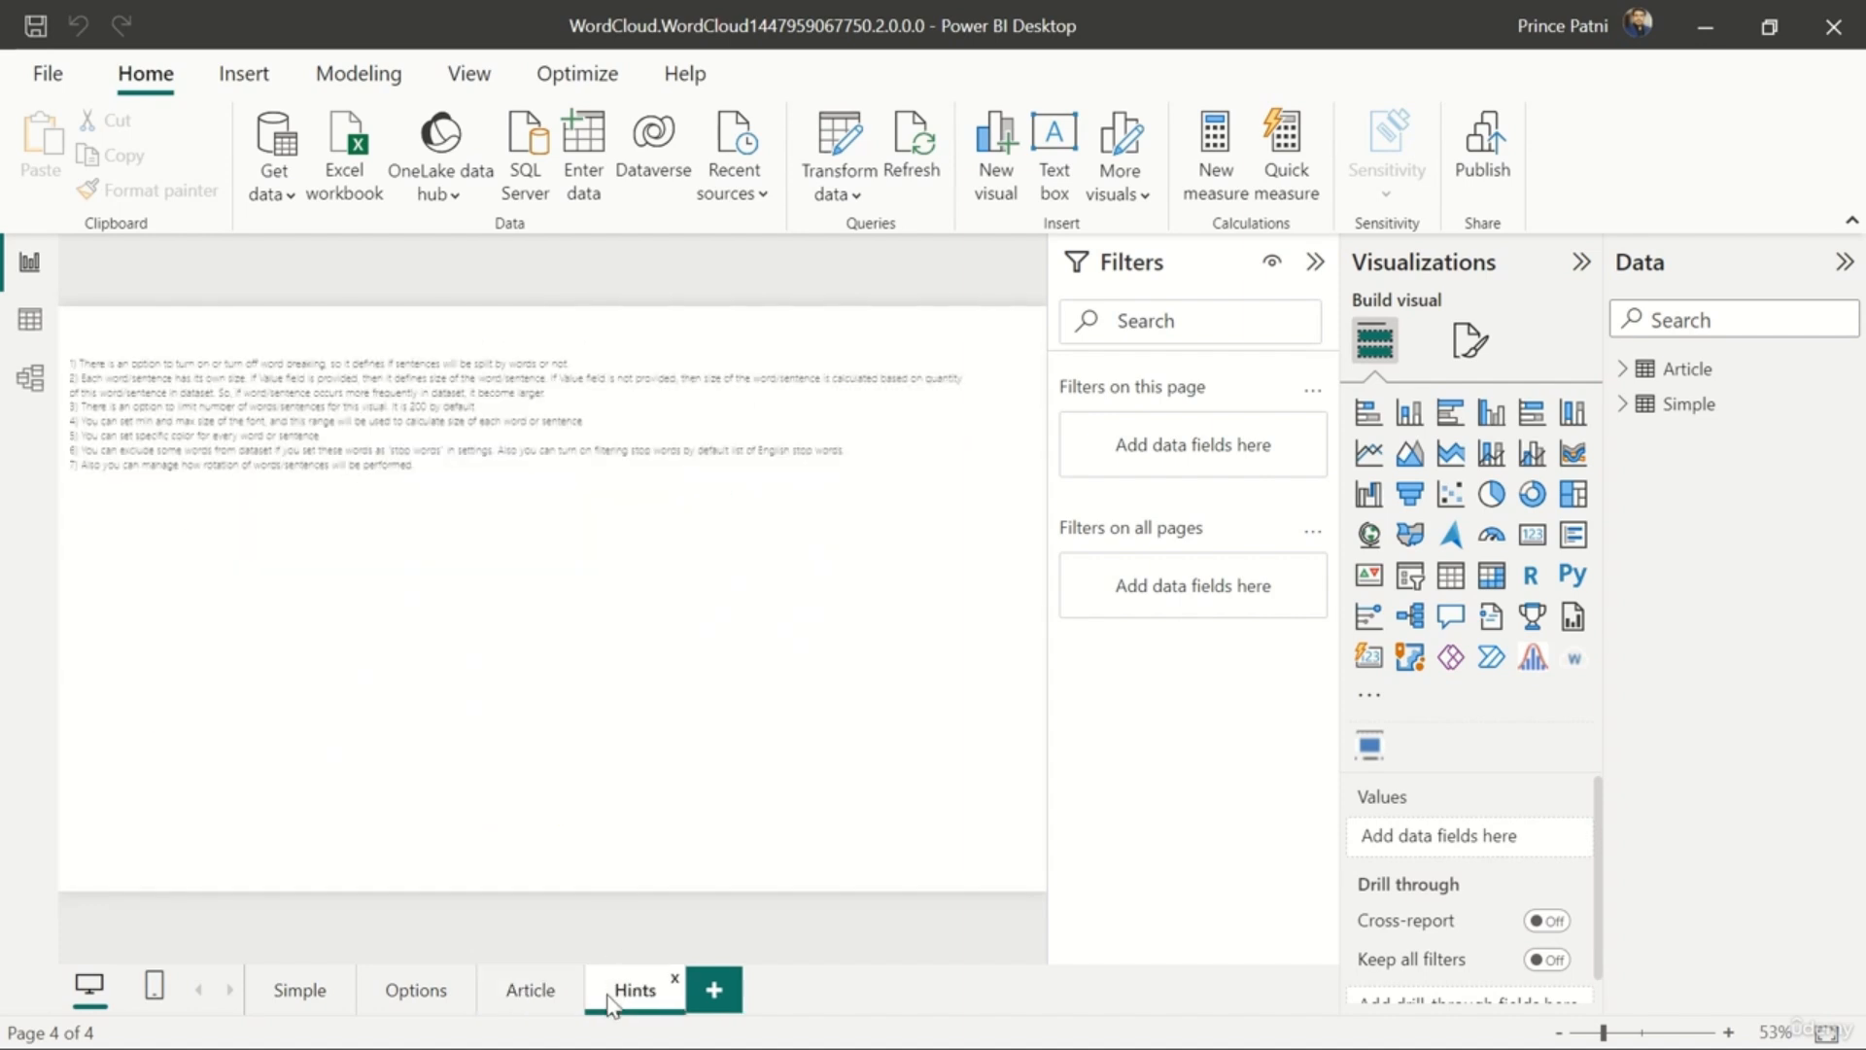
{"action": "left_click", "coordinate": [518, 1001]}
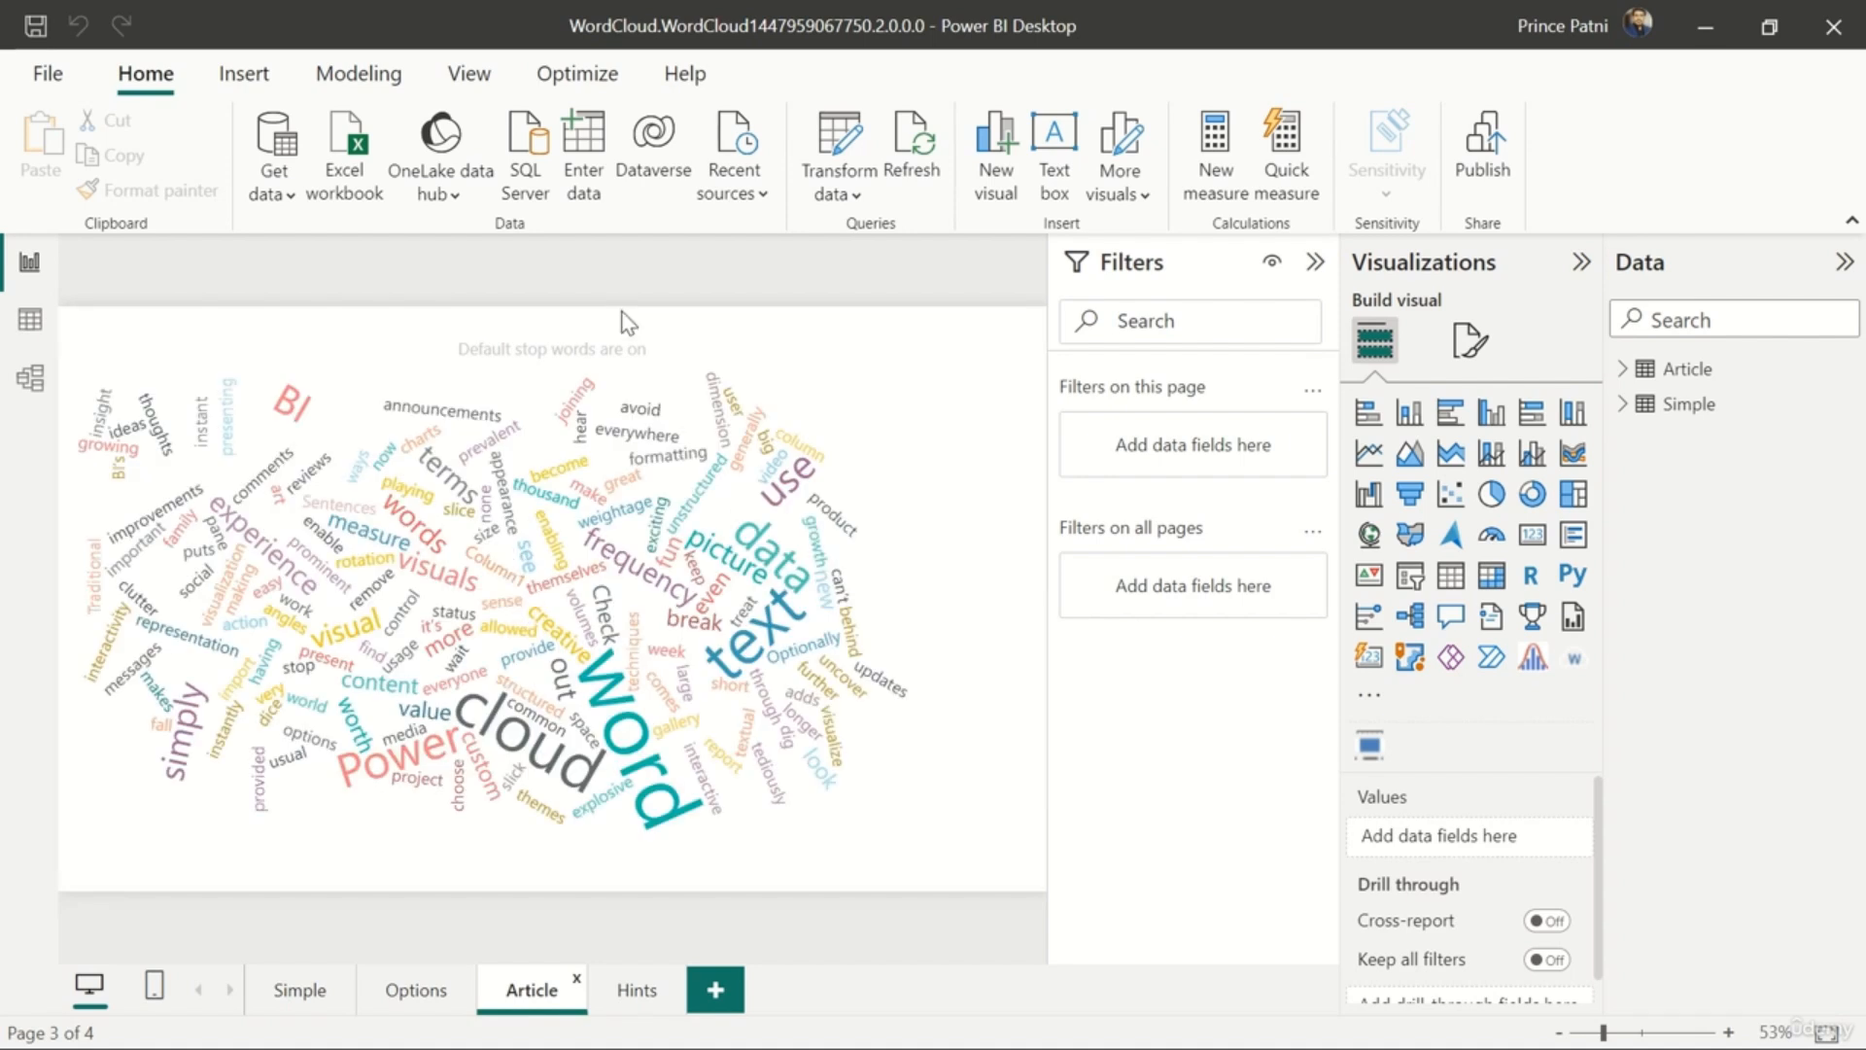
{"action": "left_click", "coordinate": [556, 333]}
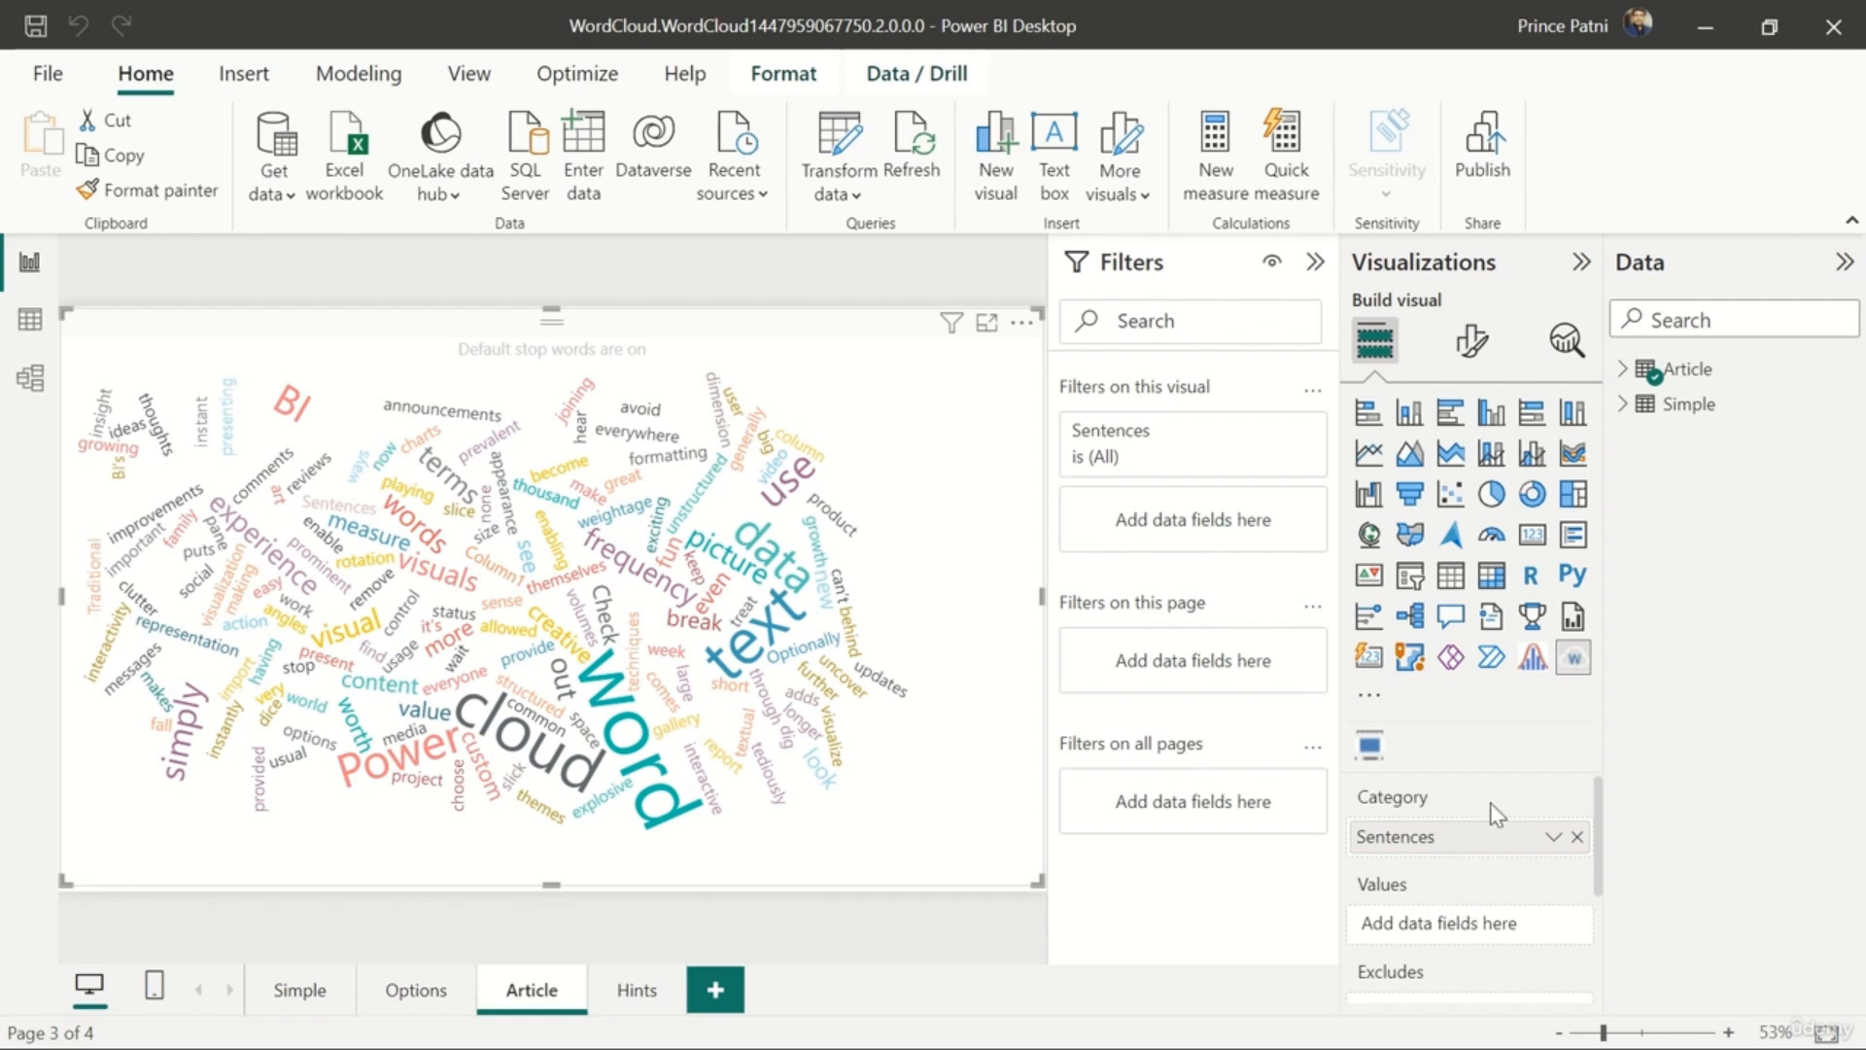
{"action": "scroll", "coordinate": [1497, 810], "scroll_direction": "down", "scroll_amount": 5}
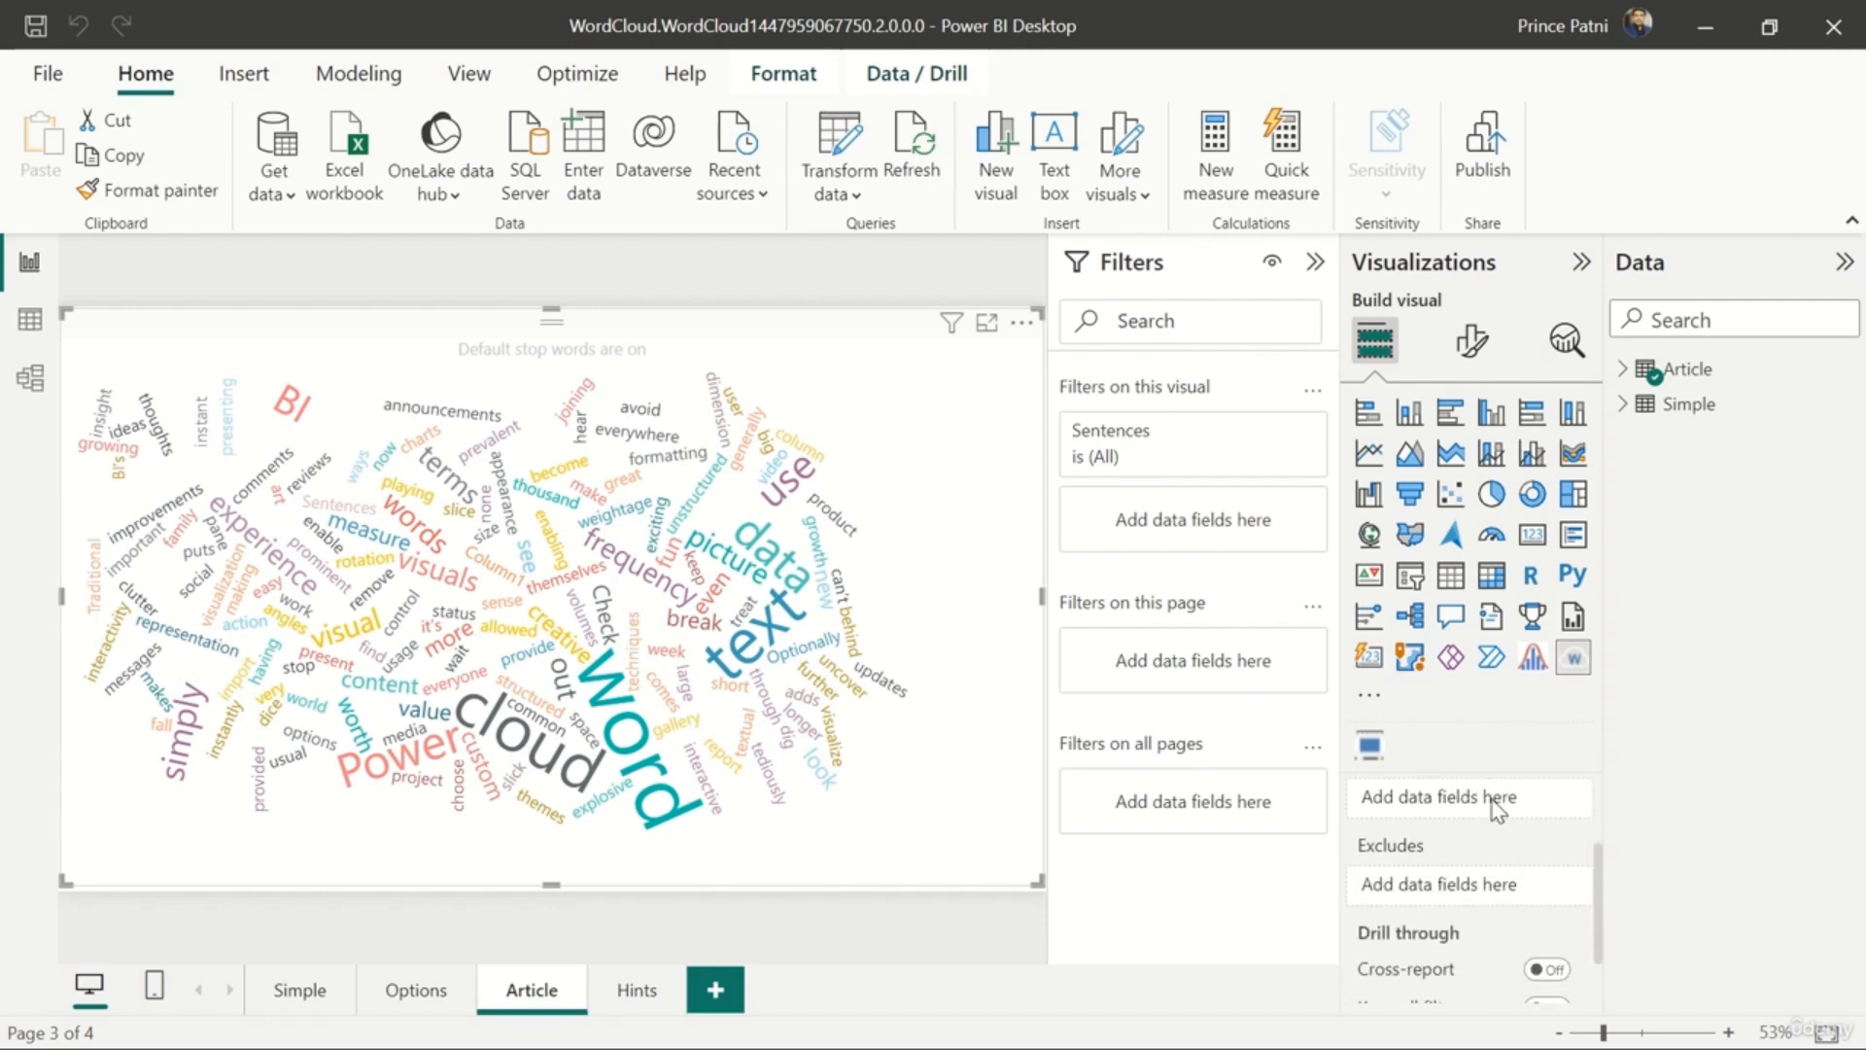
{"action": "scroll", "coordinate": [1497, 809], "scroll_direction": "up", "scroll_amount": 5}
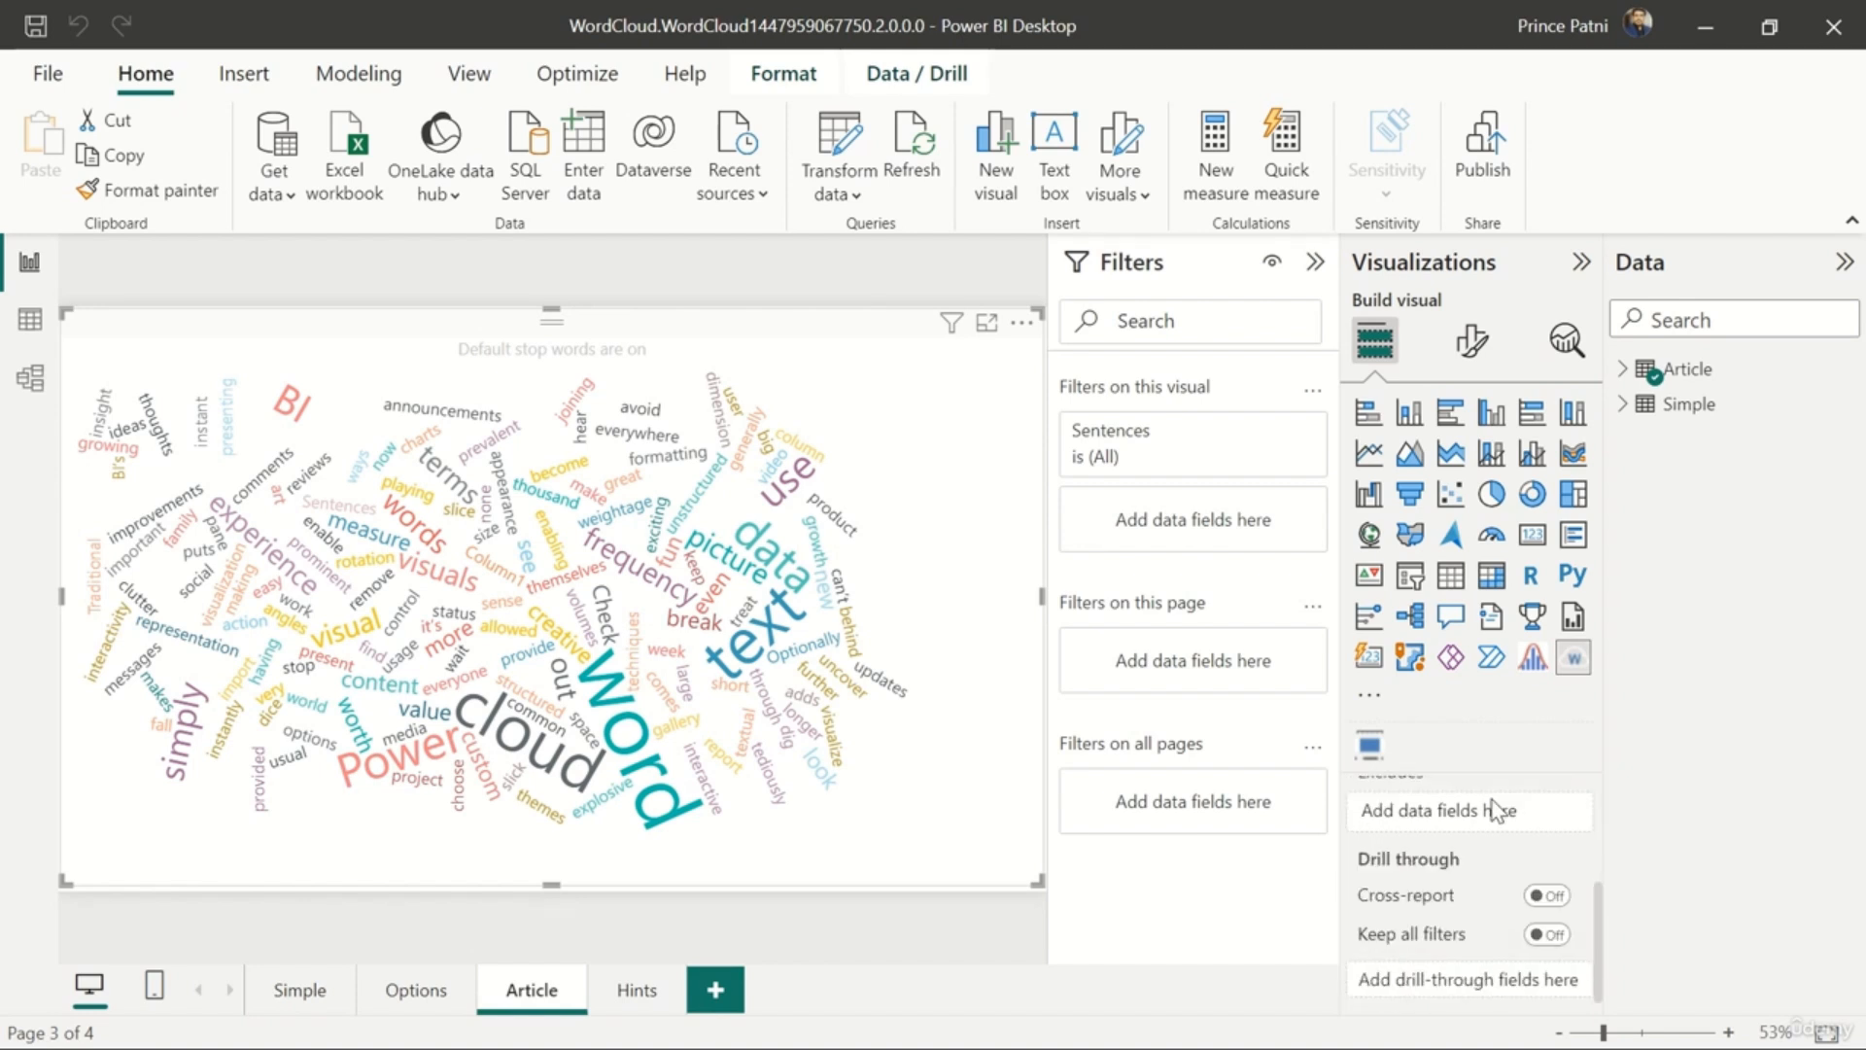
- Examine the Article word cloud's General, Data colors and Stop Words format settings
{"action": "left_click", "coordinate": [1471, 339]}
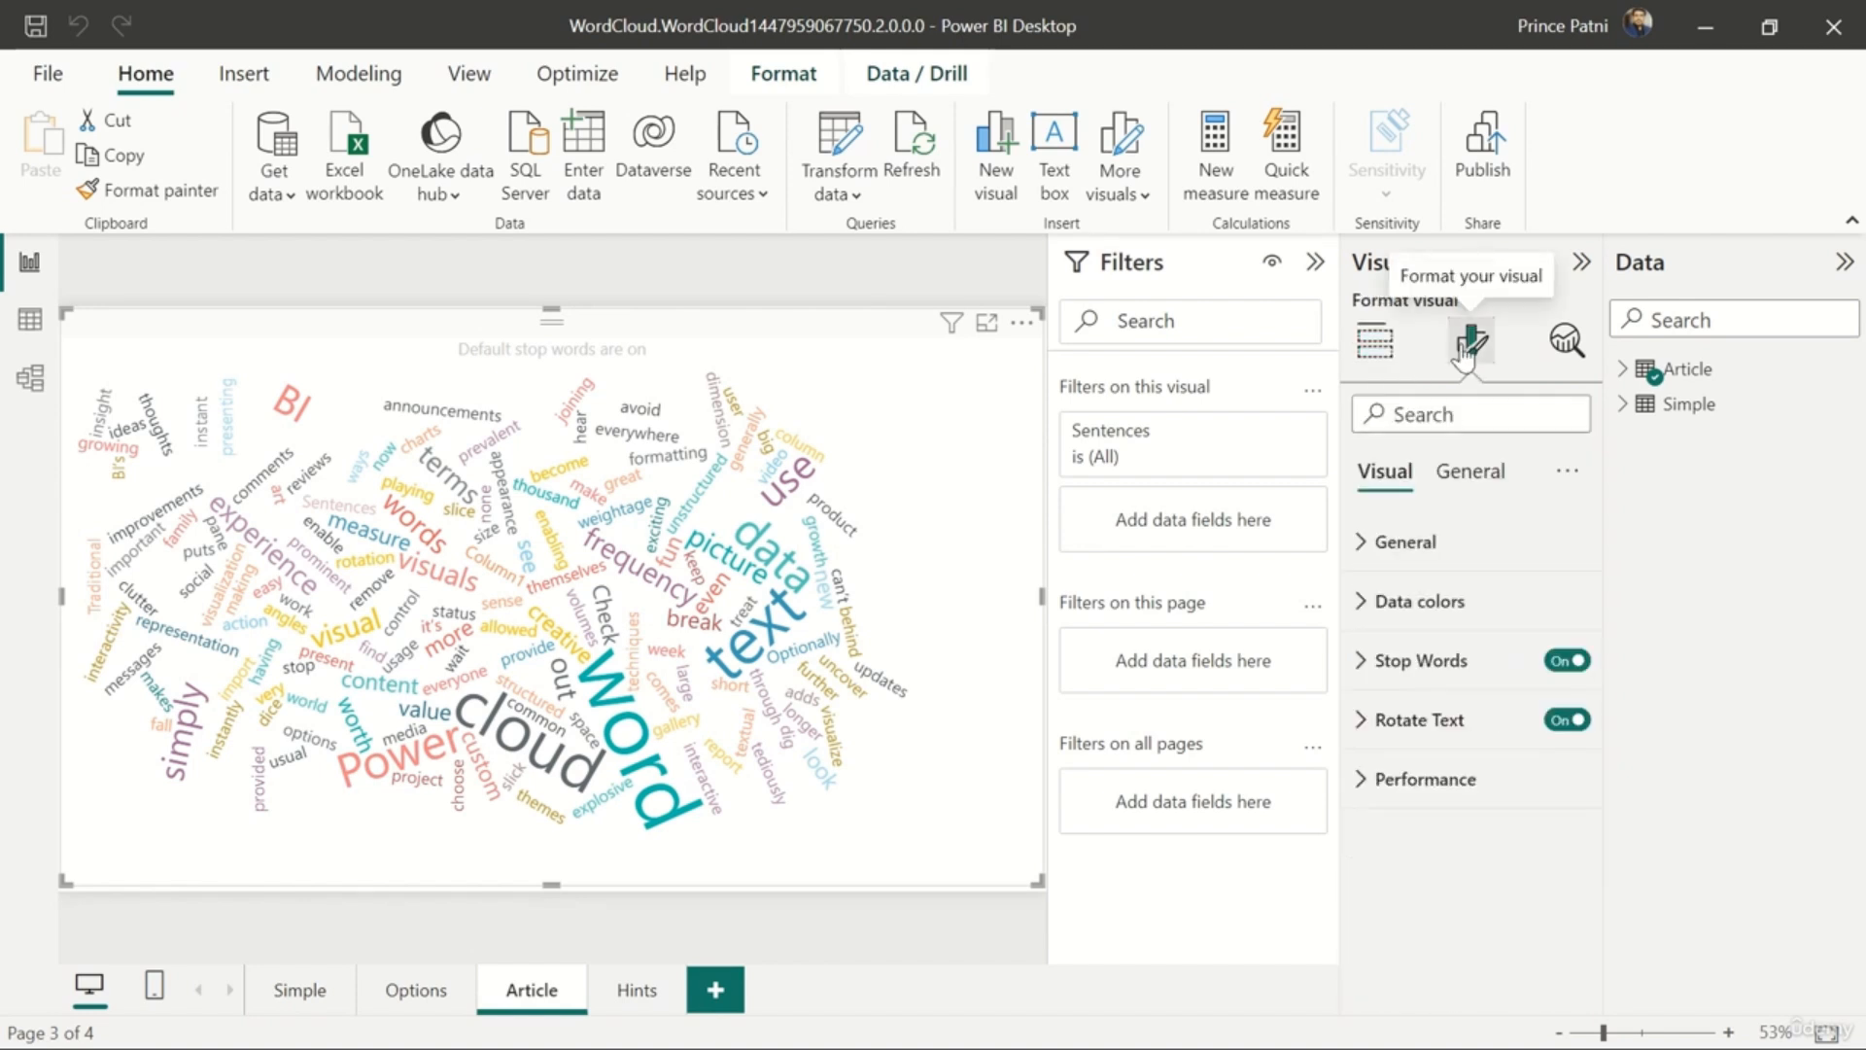
{"action": "left_click", "coordinate": [1439, 542]}
{"action": "left_click", "coordinate": [1555, 910]}
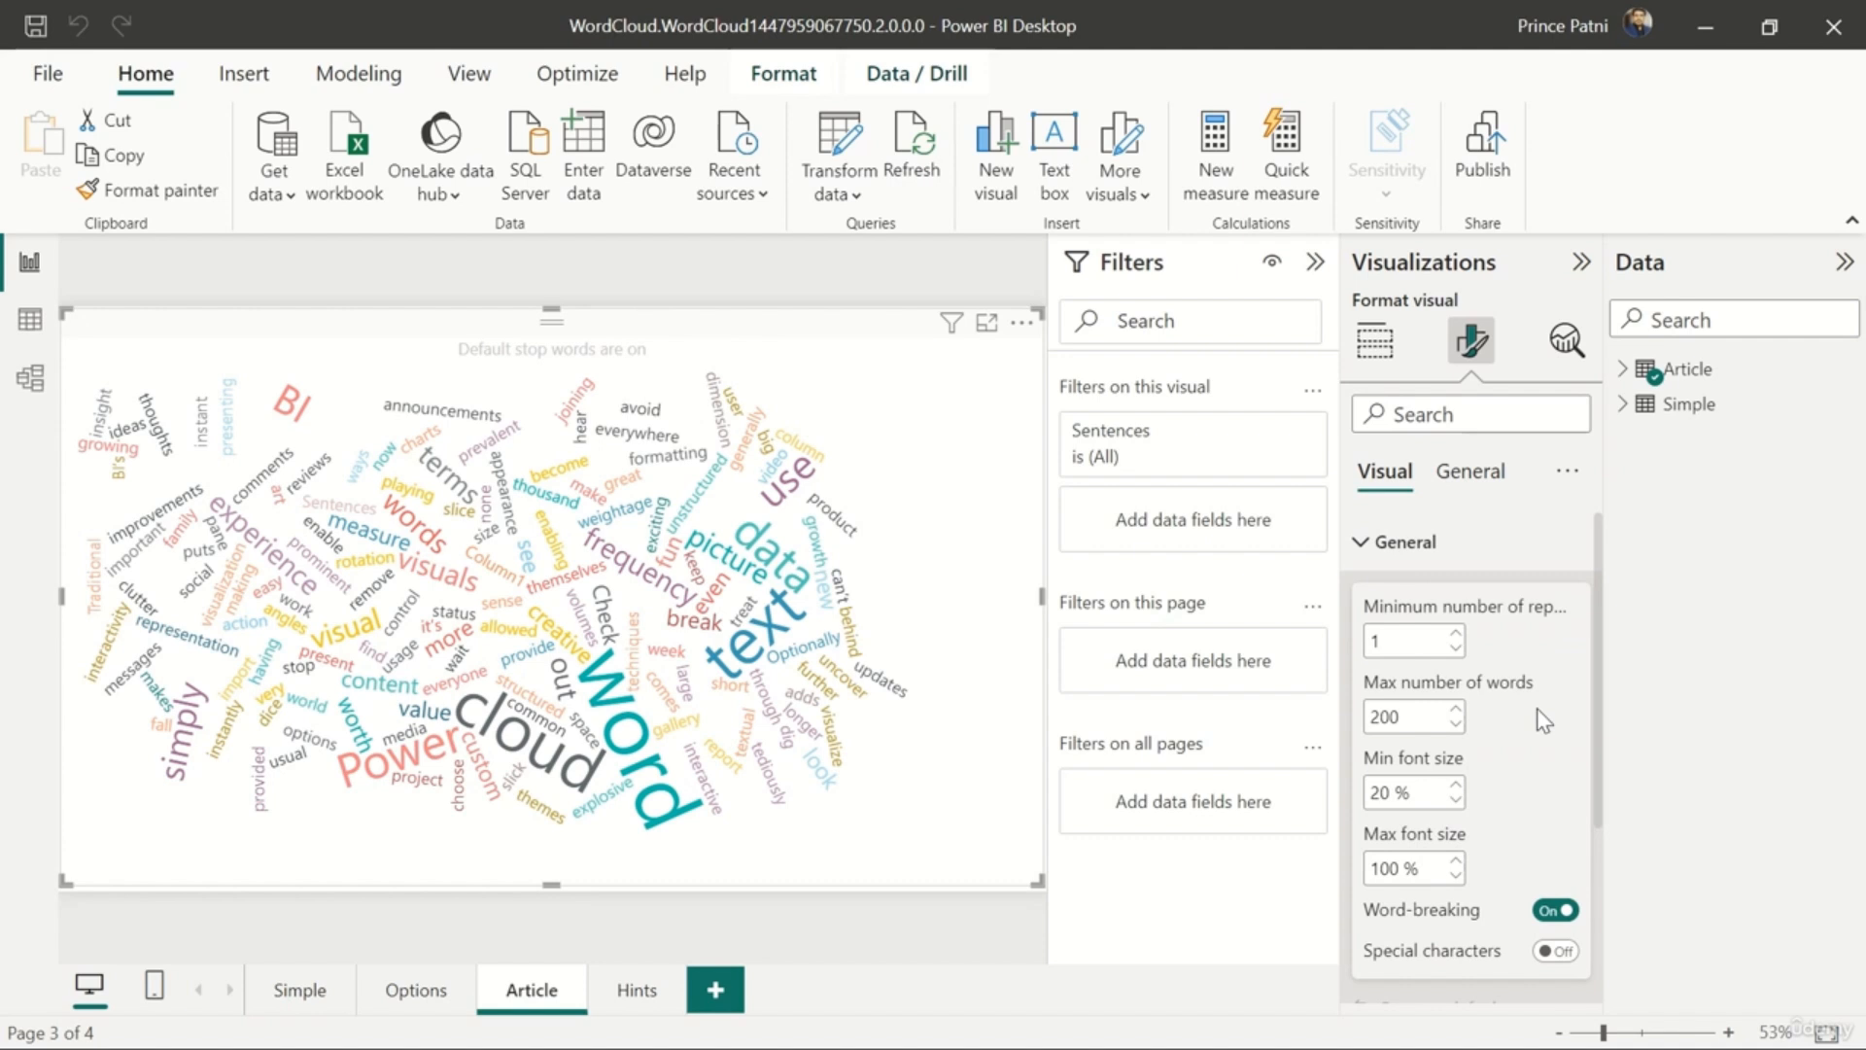
{"action": "scroll", "coordinate": [1543, 721], "scroll_direction": "down", "scroll_amount": 2}
{"action": "scroll", "coordinate": [1544, 721], "scroll_direction": "down", "scroll_amount": 2}
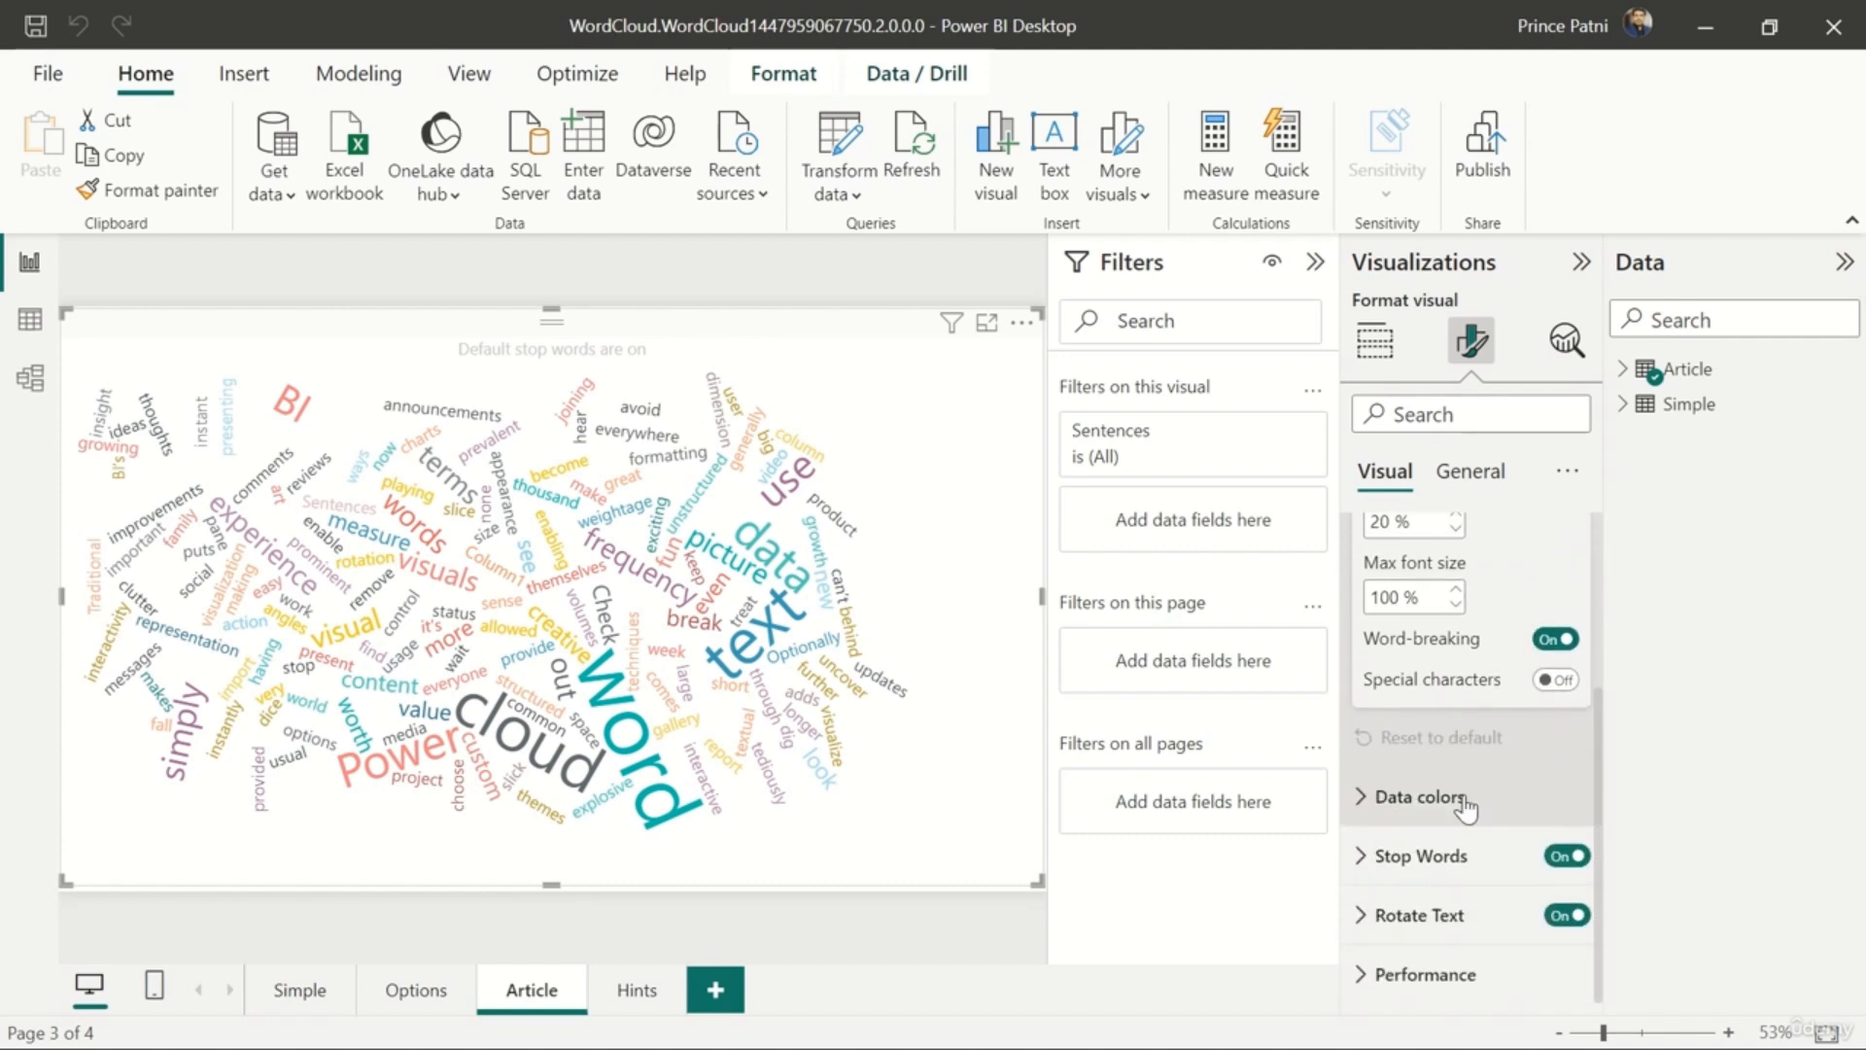
{"action": "left_click", "coordinate": [1463, 799]}
{"action": "scroll", "coordinate": [1466, 797], "scroll_direction": "down", "scroll_amount": 10}
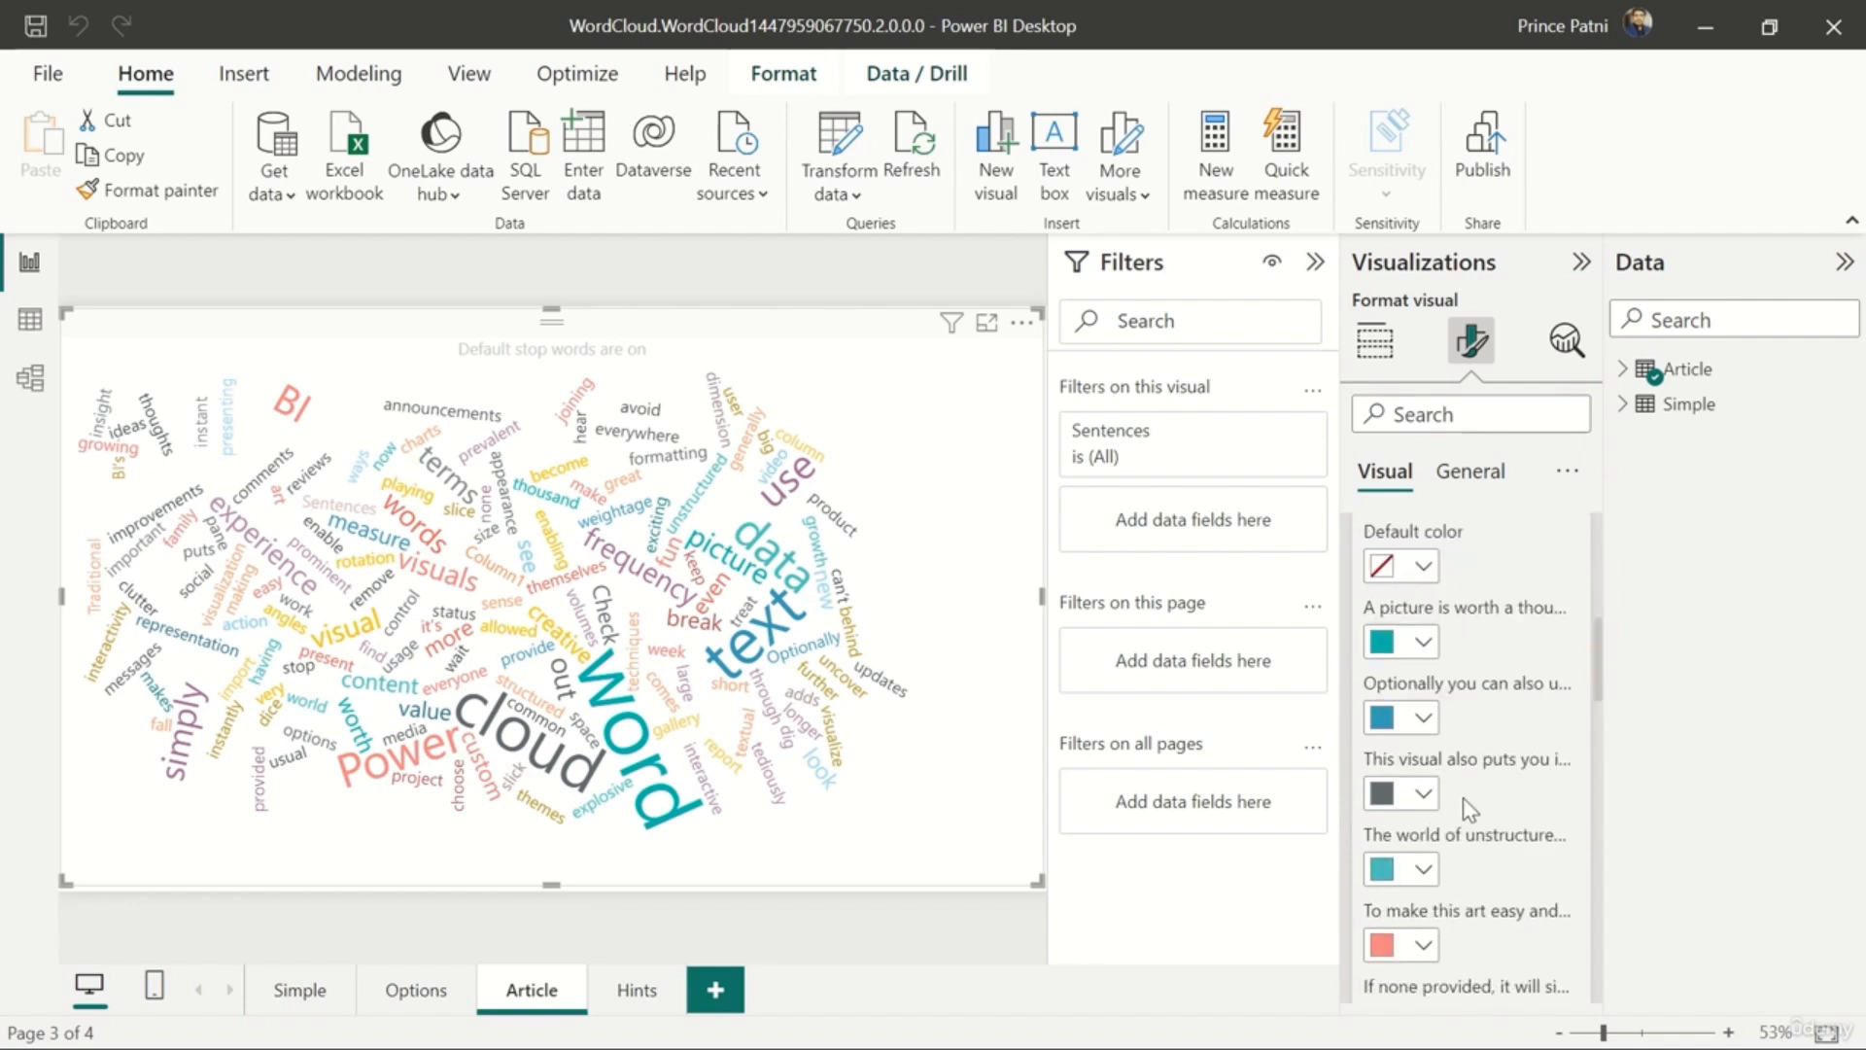
{"action": "scroll", "coordinate": [1462, 797], "scroll_direction": "down", "scroll_amount": 5}
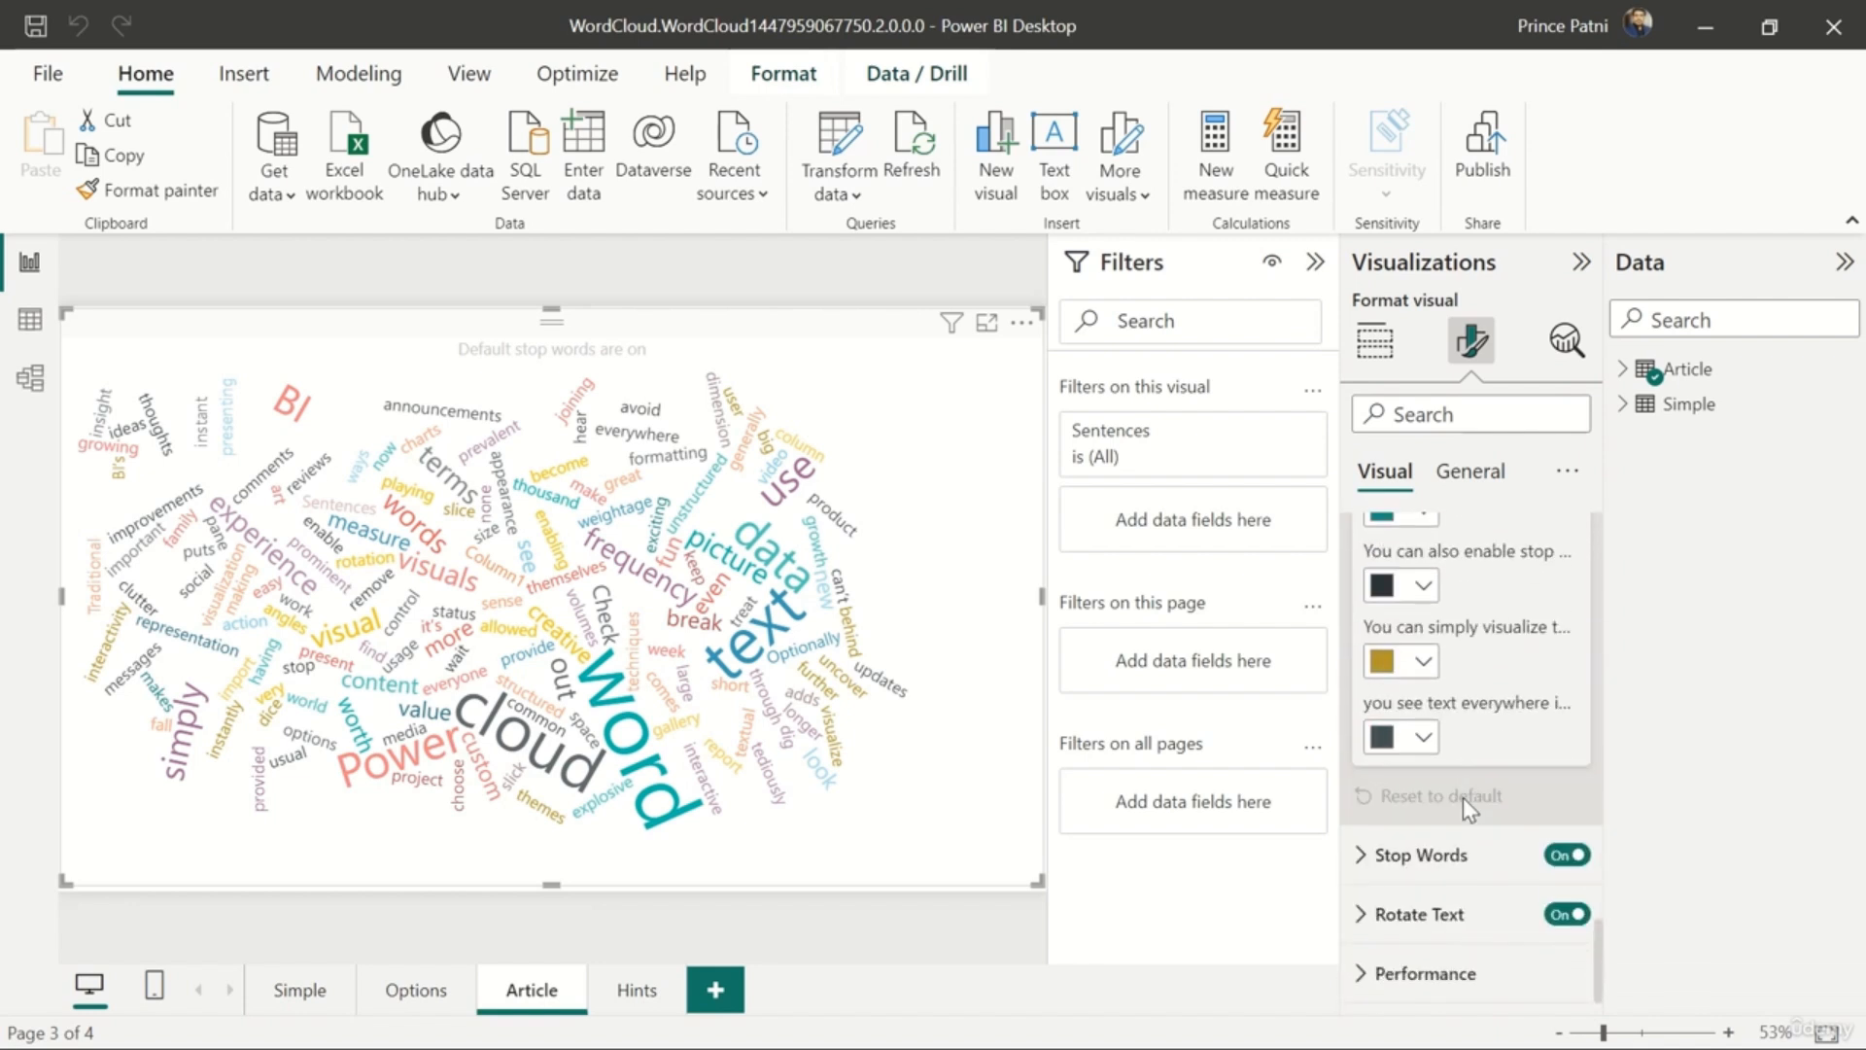
{"action": "left_click", "coordinate": [1440, 859]}
{"action": "scroll", "coordinate": [1441, 860], "scroll_direction": "down", "scroll_amount": 2}
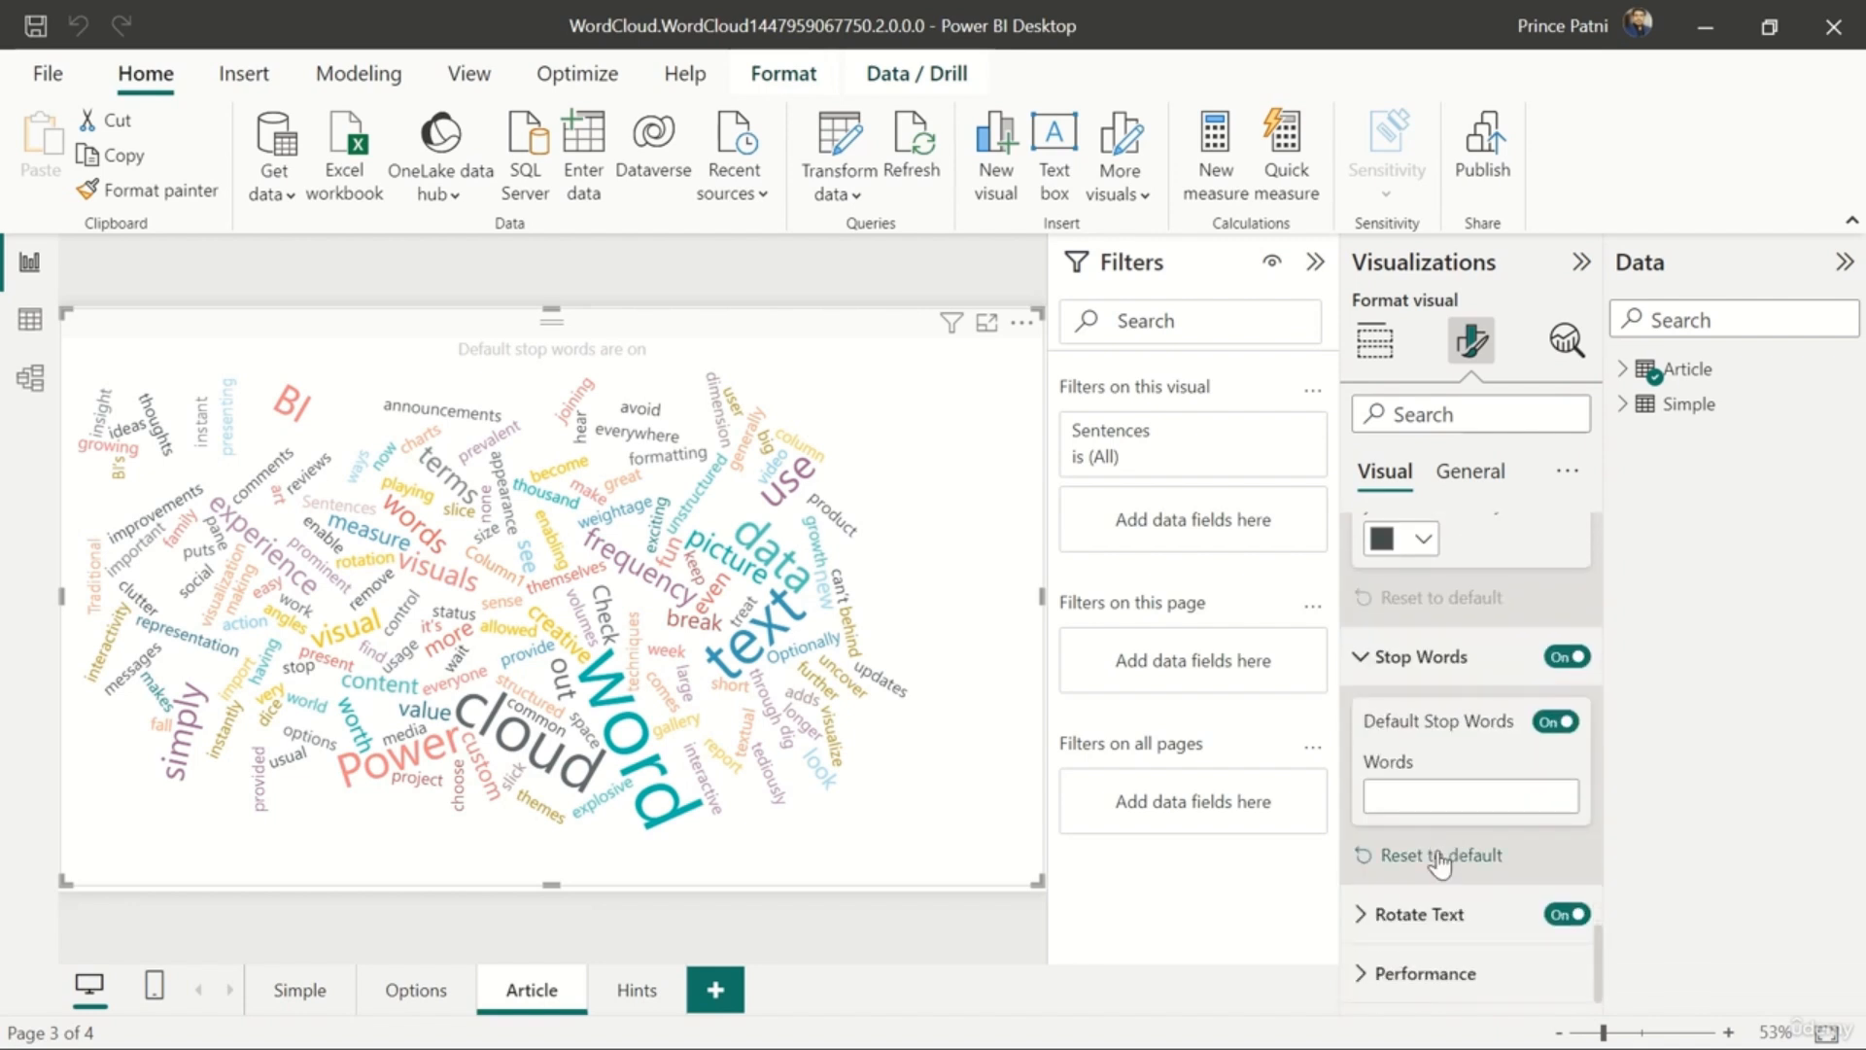
- Turn the word cloud's Stop Words off and on again, and return to the build settings to view the options for managing visuals
{"action": "left_click", "coordinate": [1569, 660]}
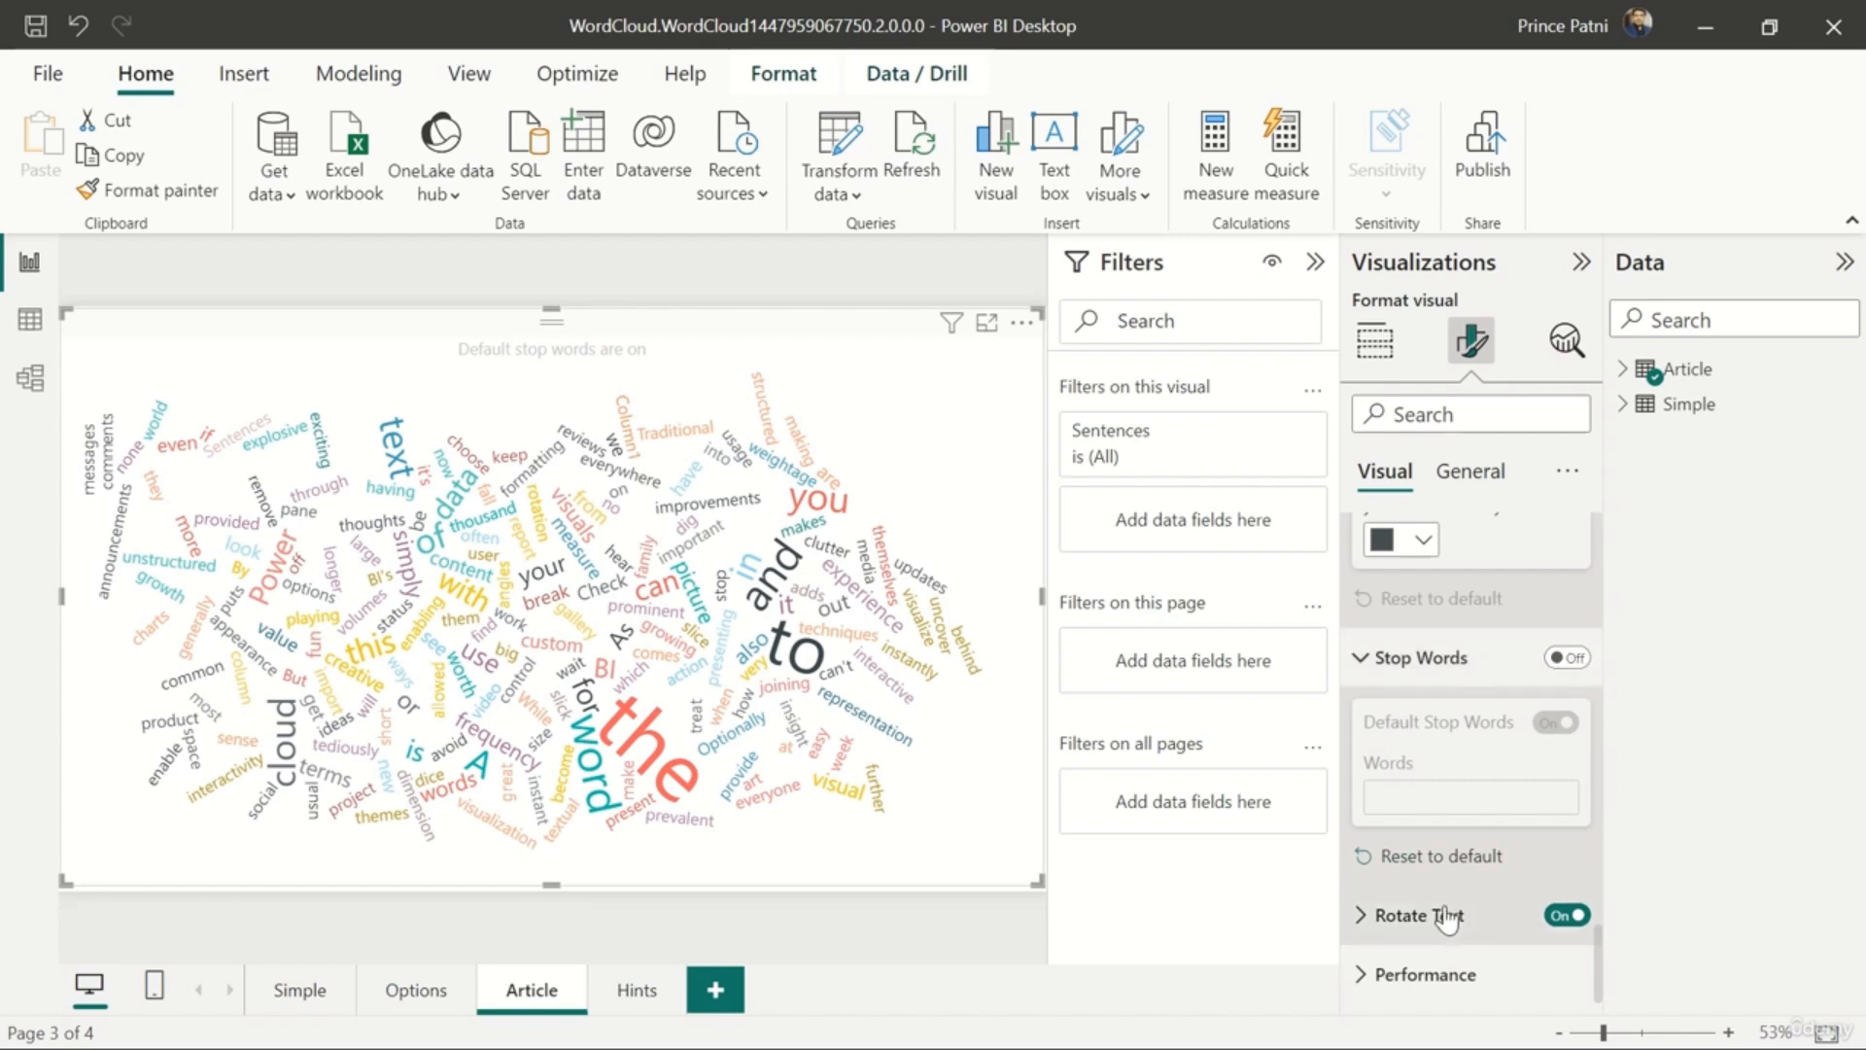
{"action": "left_click", "coordinate": [1567, 659]}
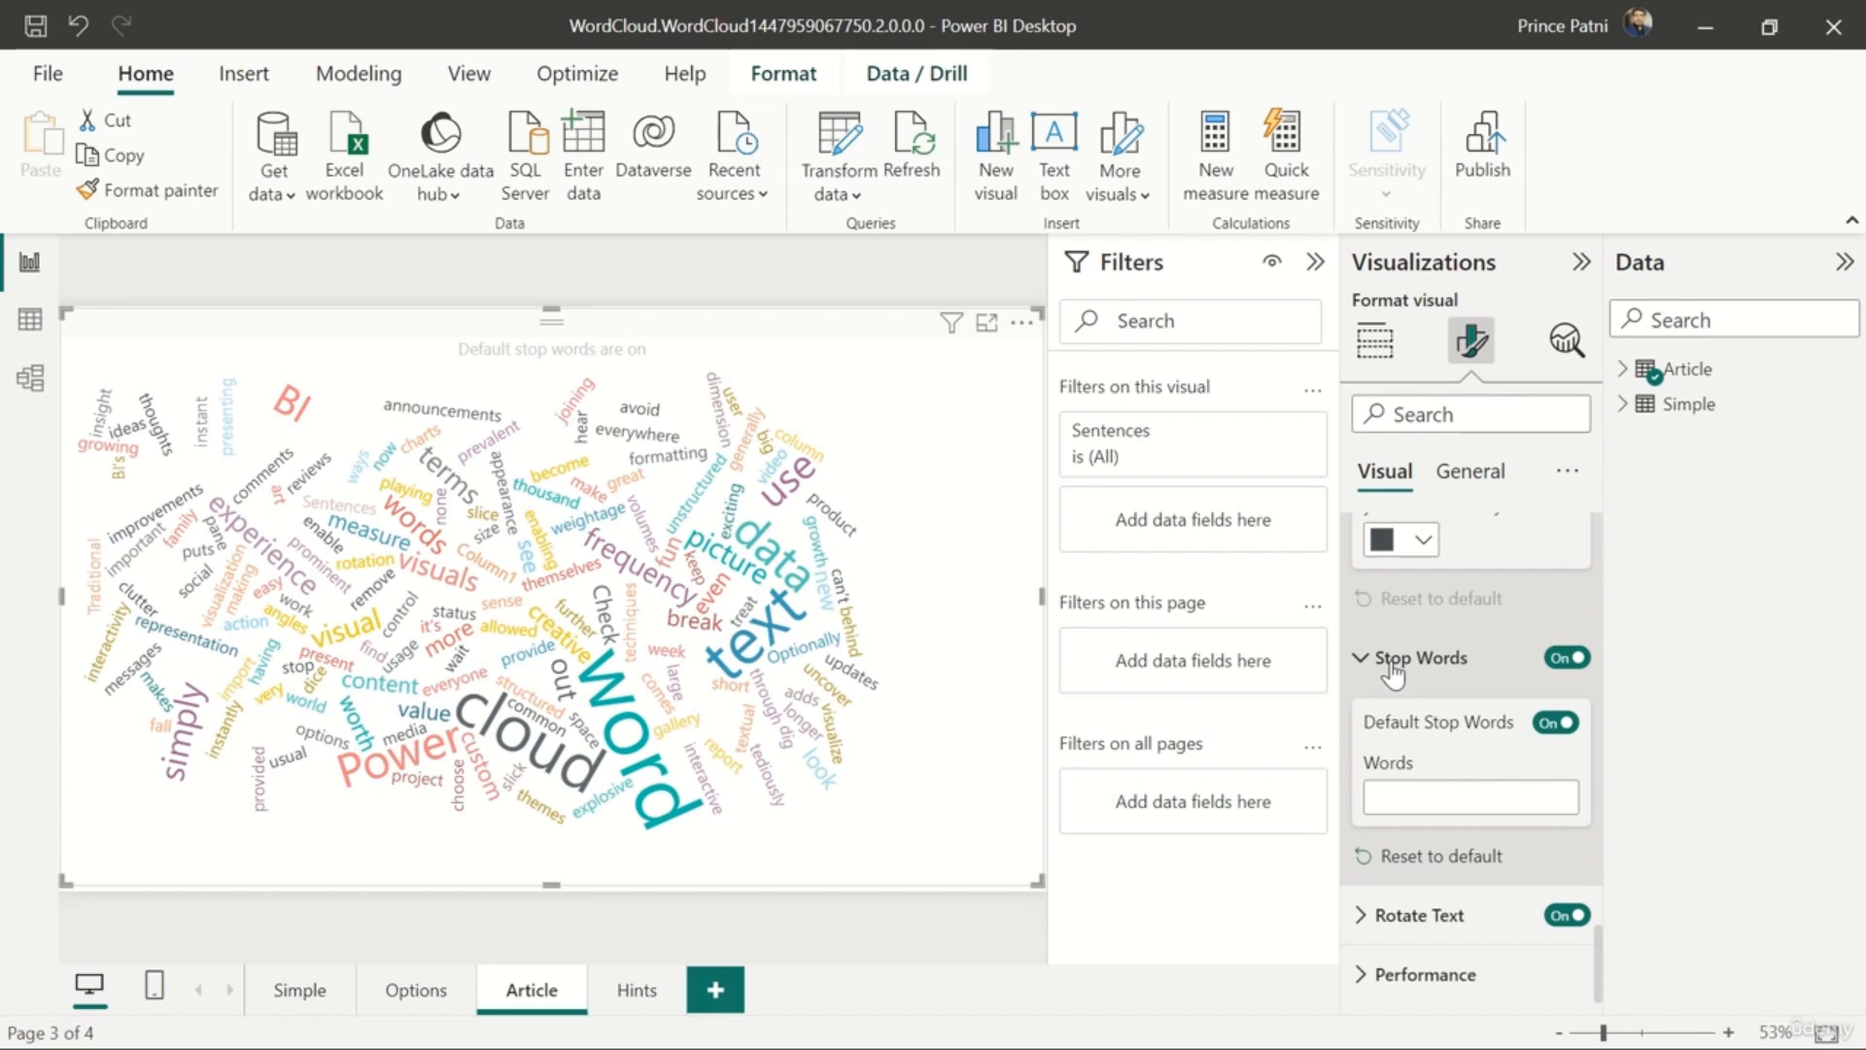
{"action": "left_click", "coordinate": [1375, 340]}
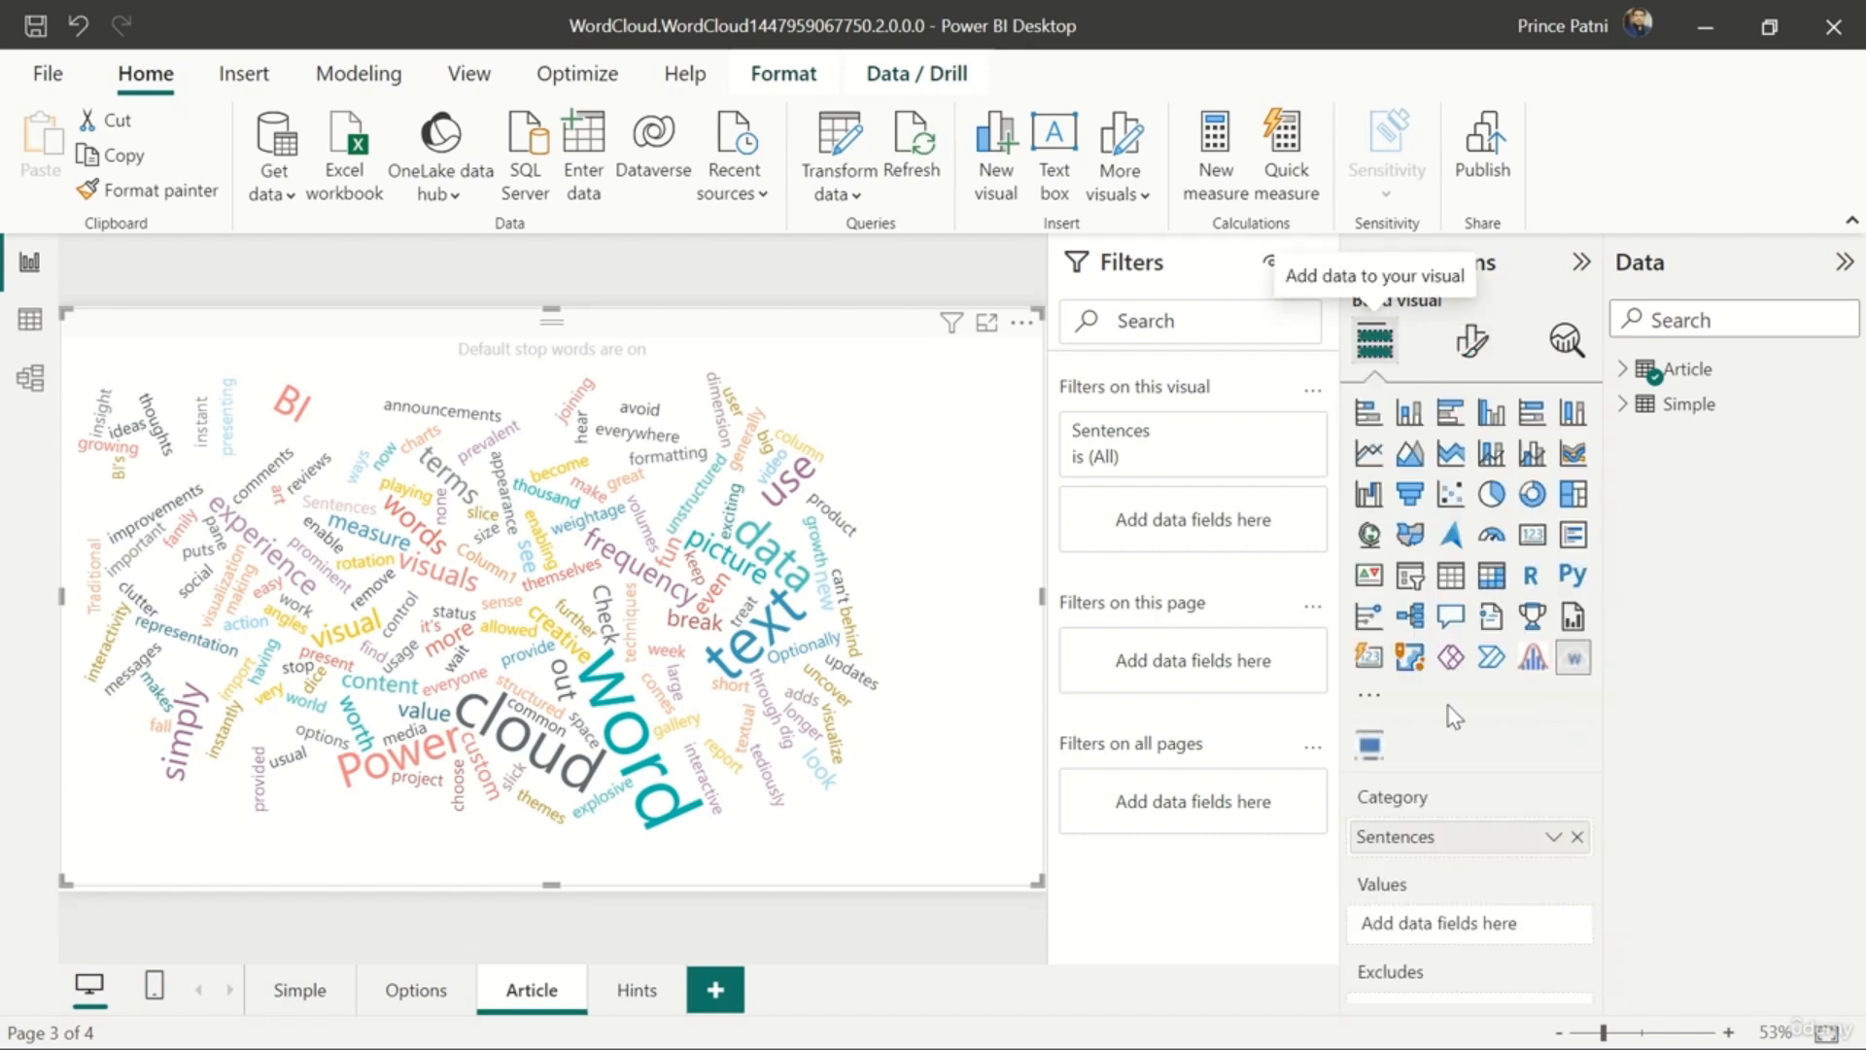
{"action": "left_click", "coordinate": [1370, 694]}
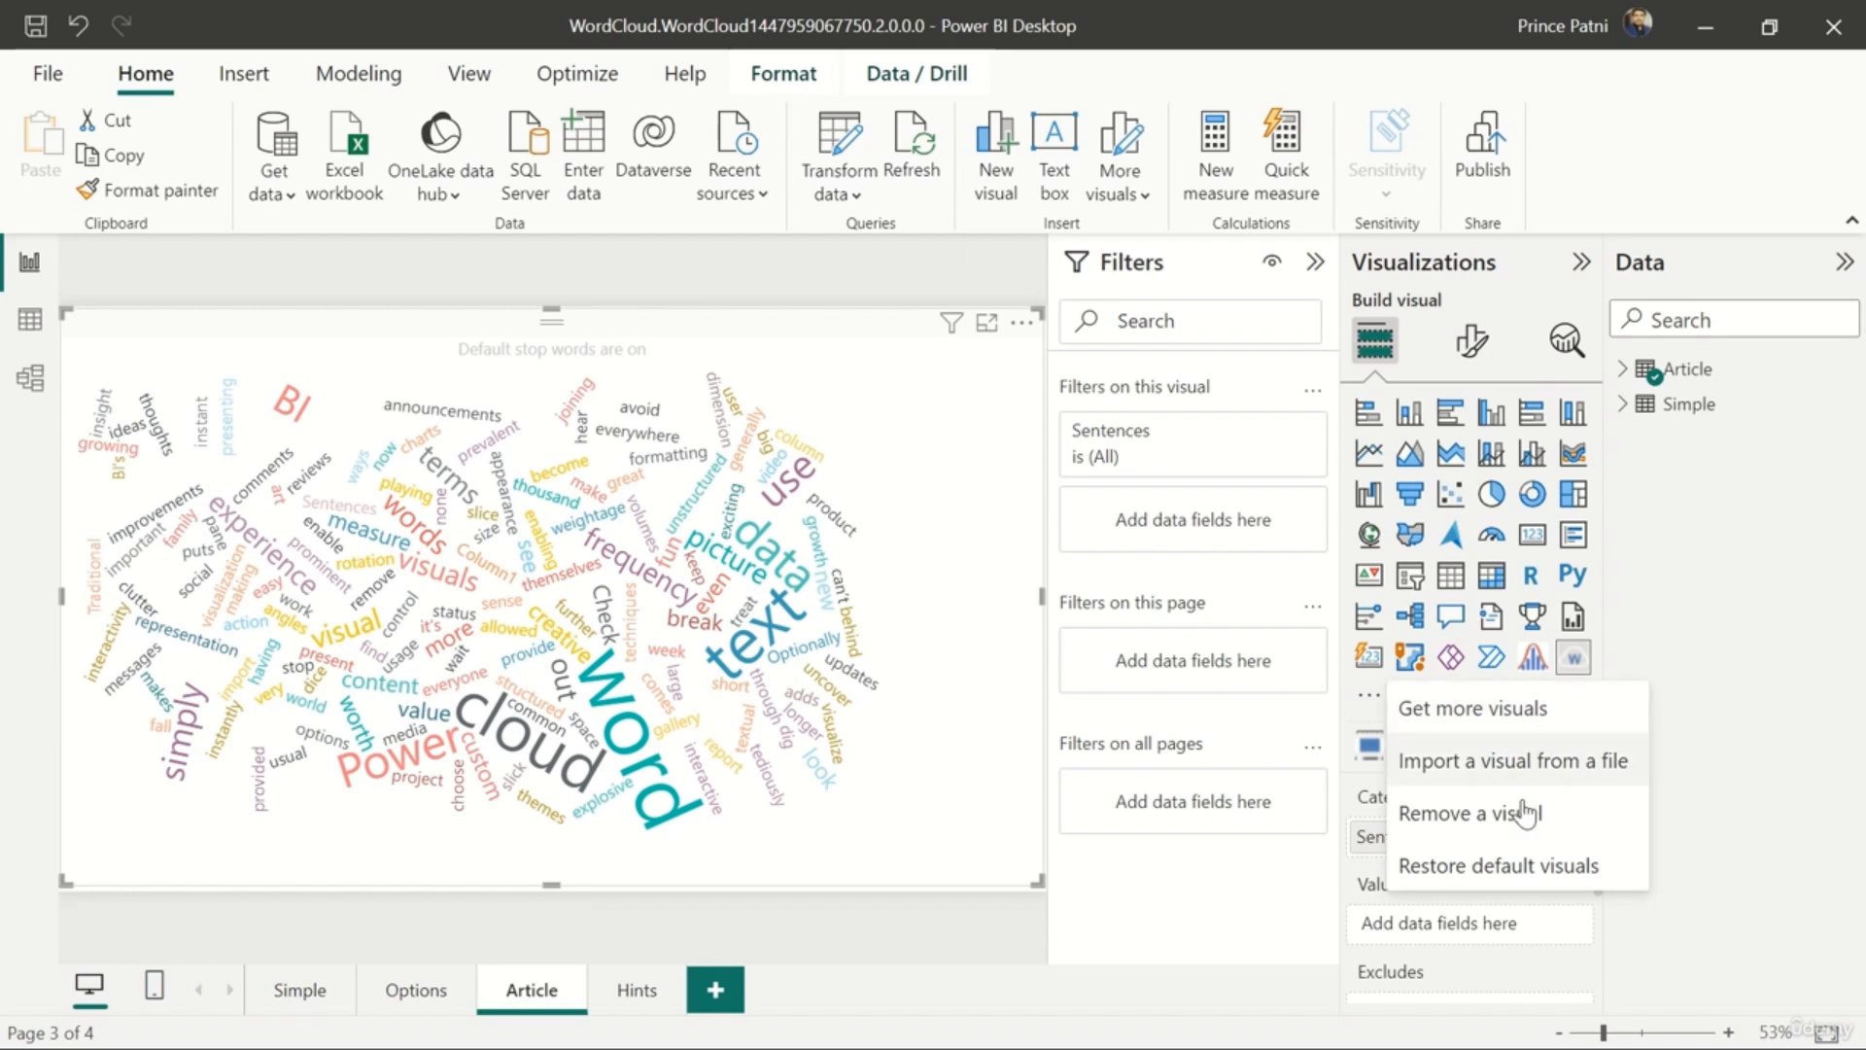
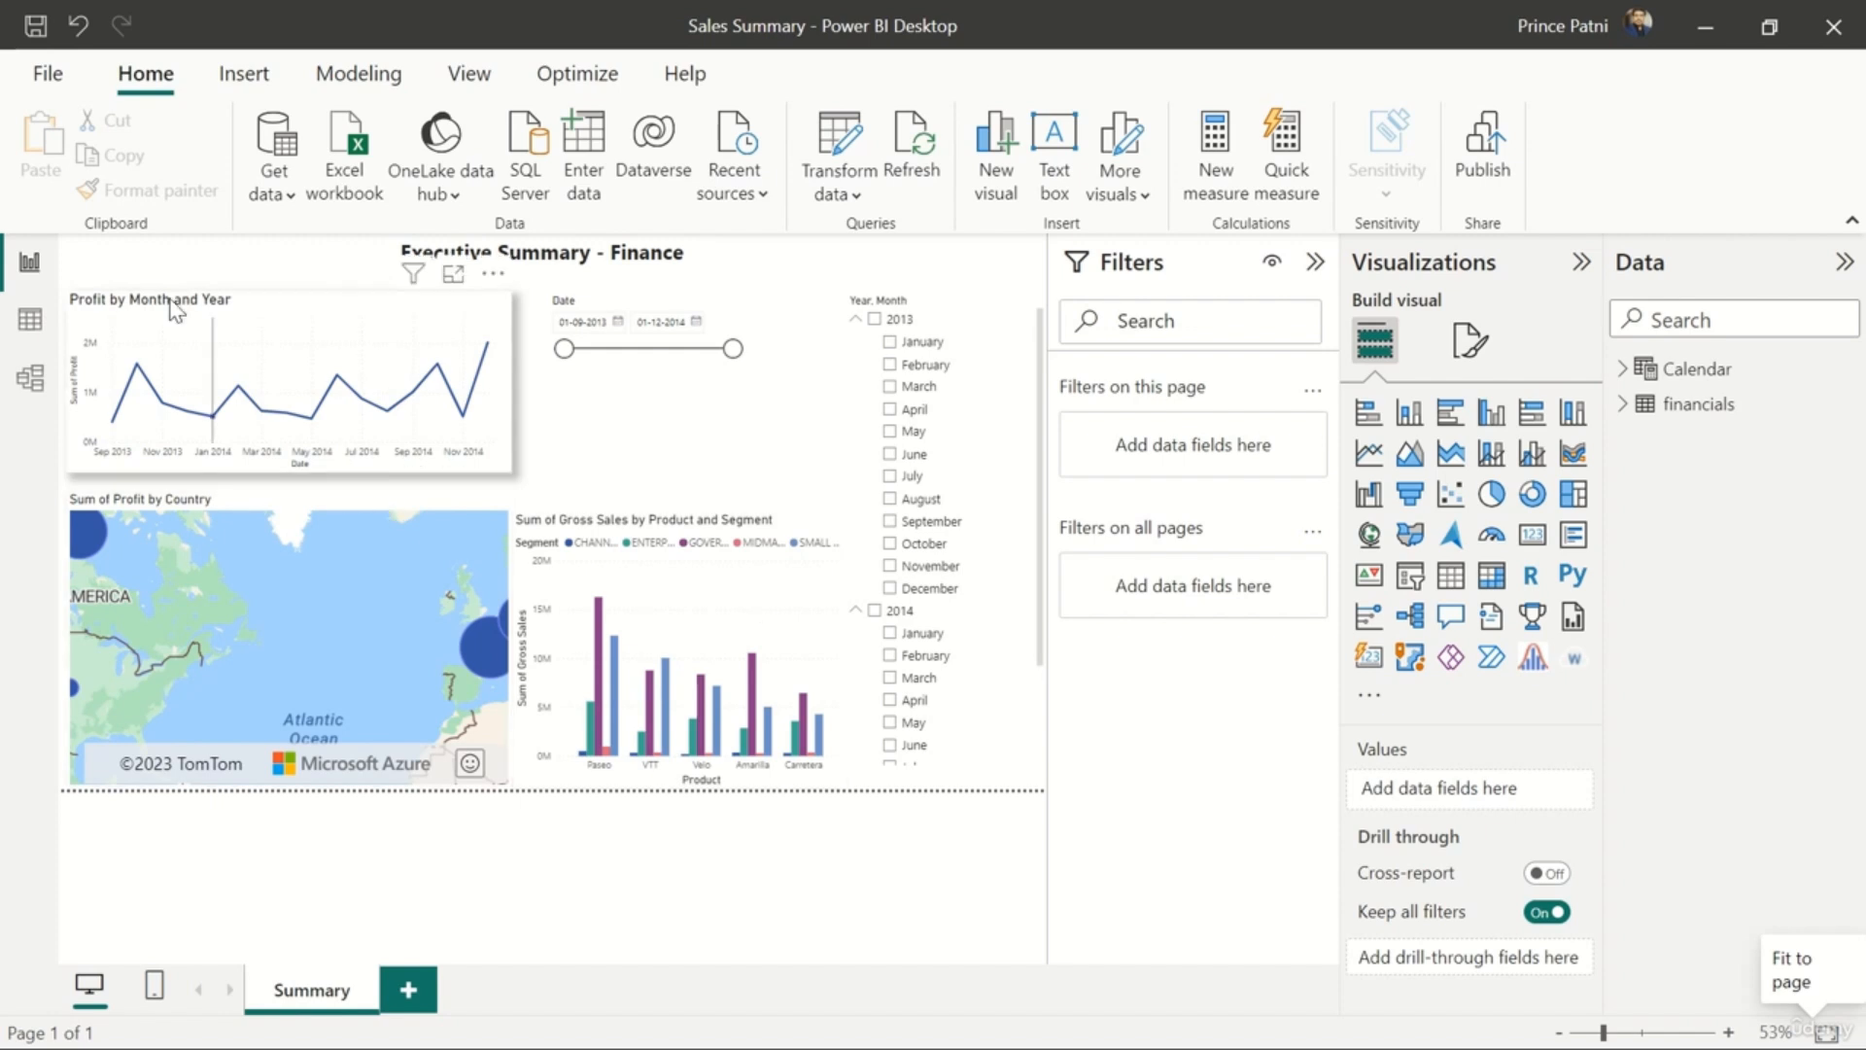
- Enable the preview feature Power BI Project (.pbip) save option for the application
{"action": "left_click", "coordinate": [48, 75]}
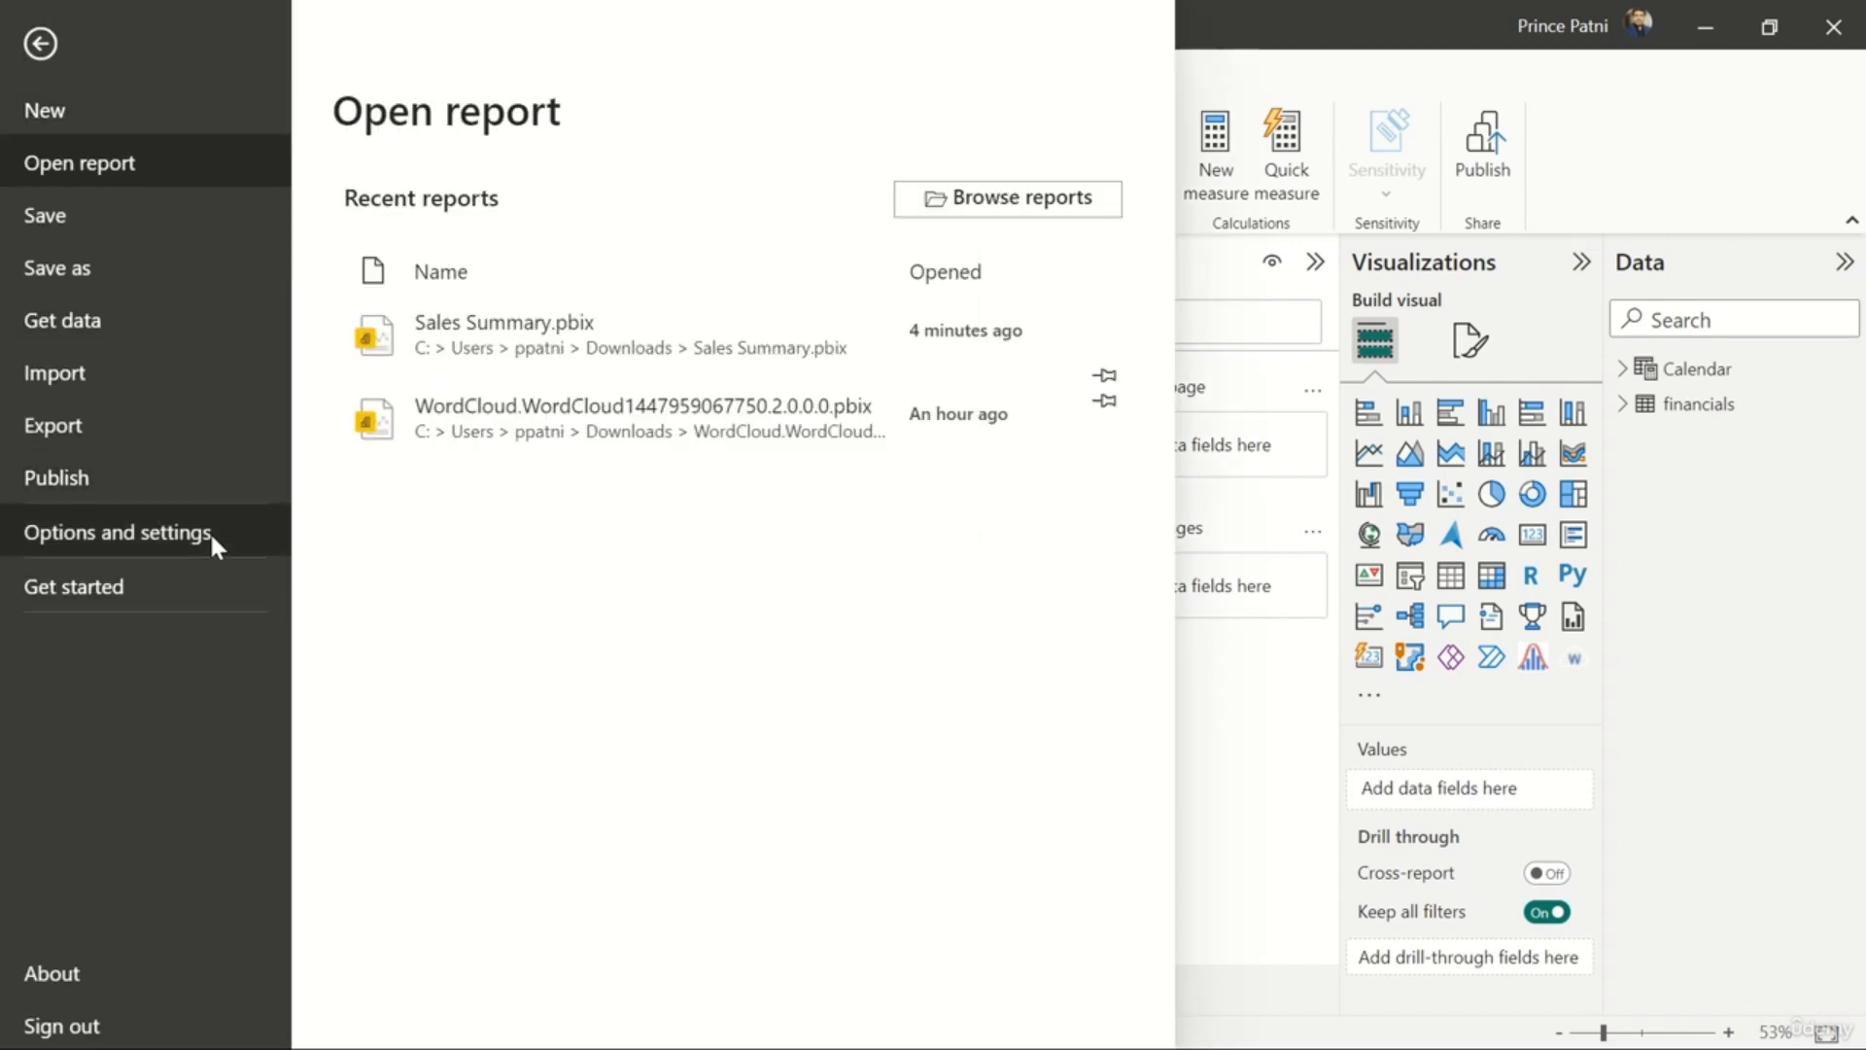
{"action": "left_click", "coordinate": [210, 531]}
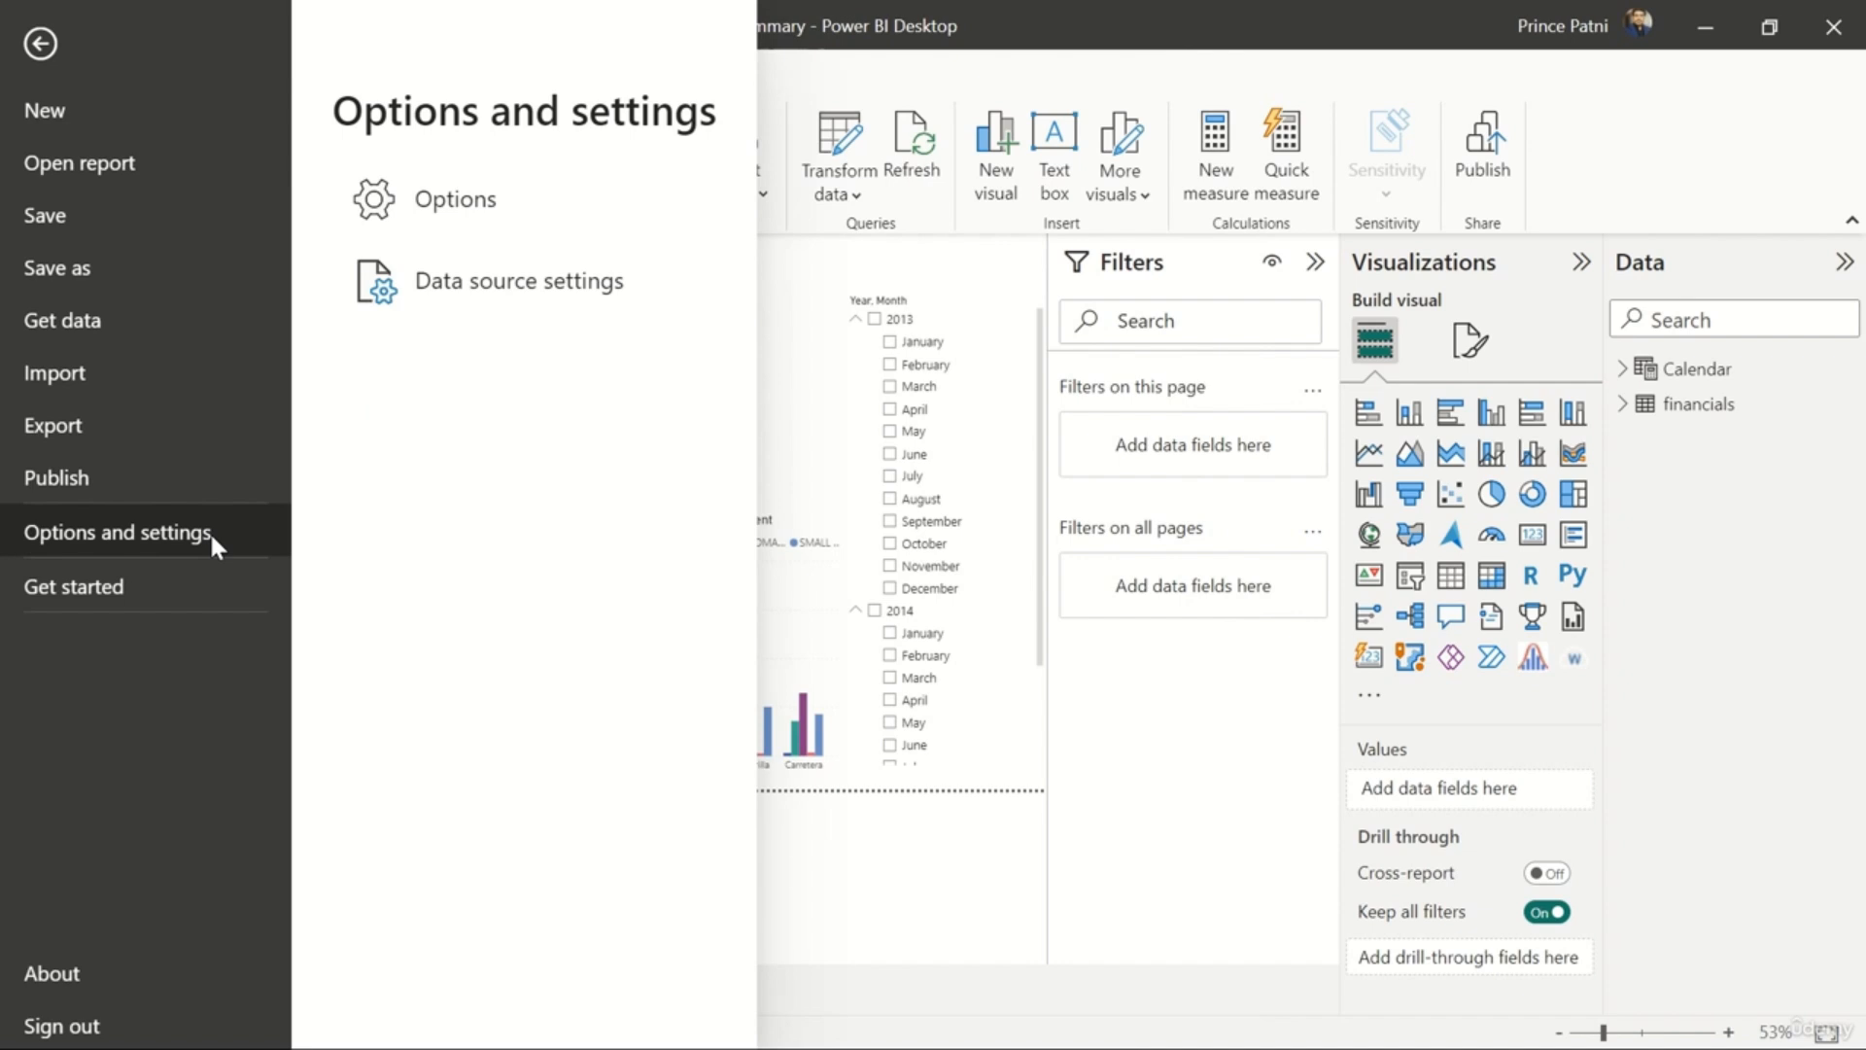
{"action": "left_click", "coordinate": [502, 195]}
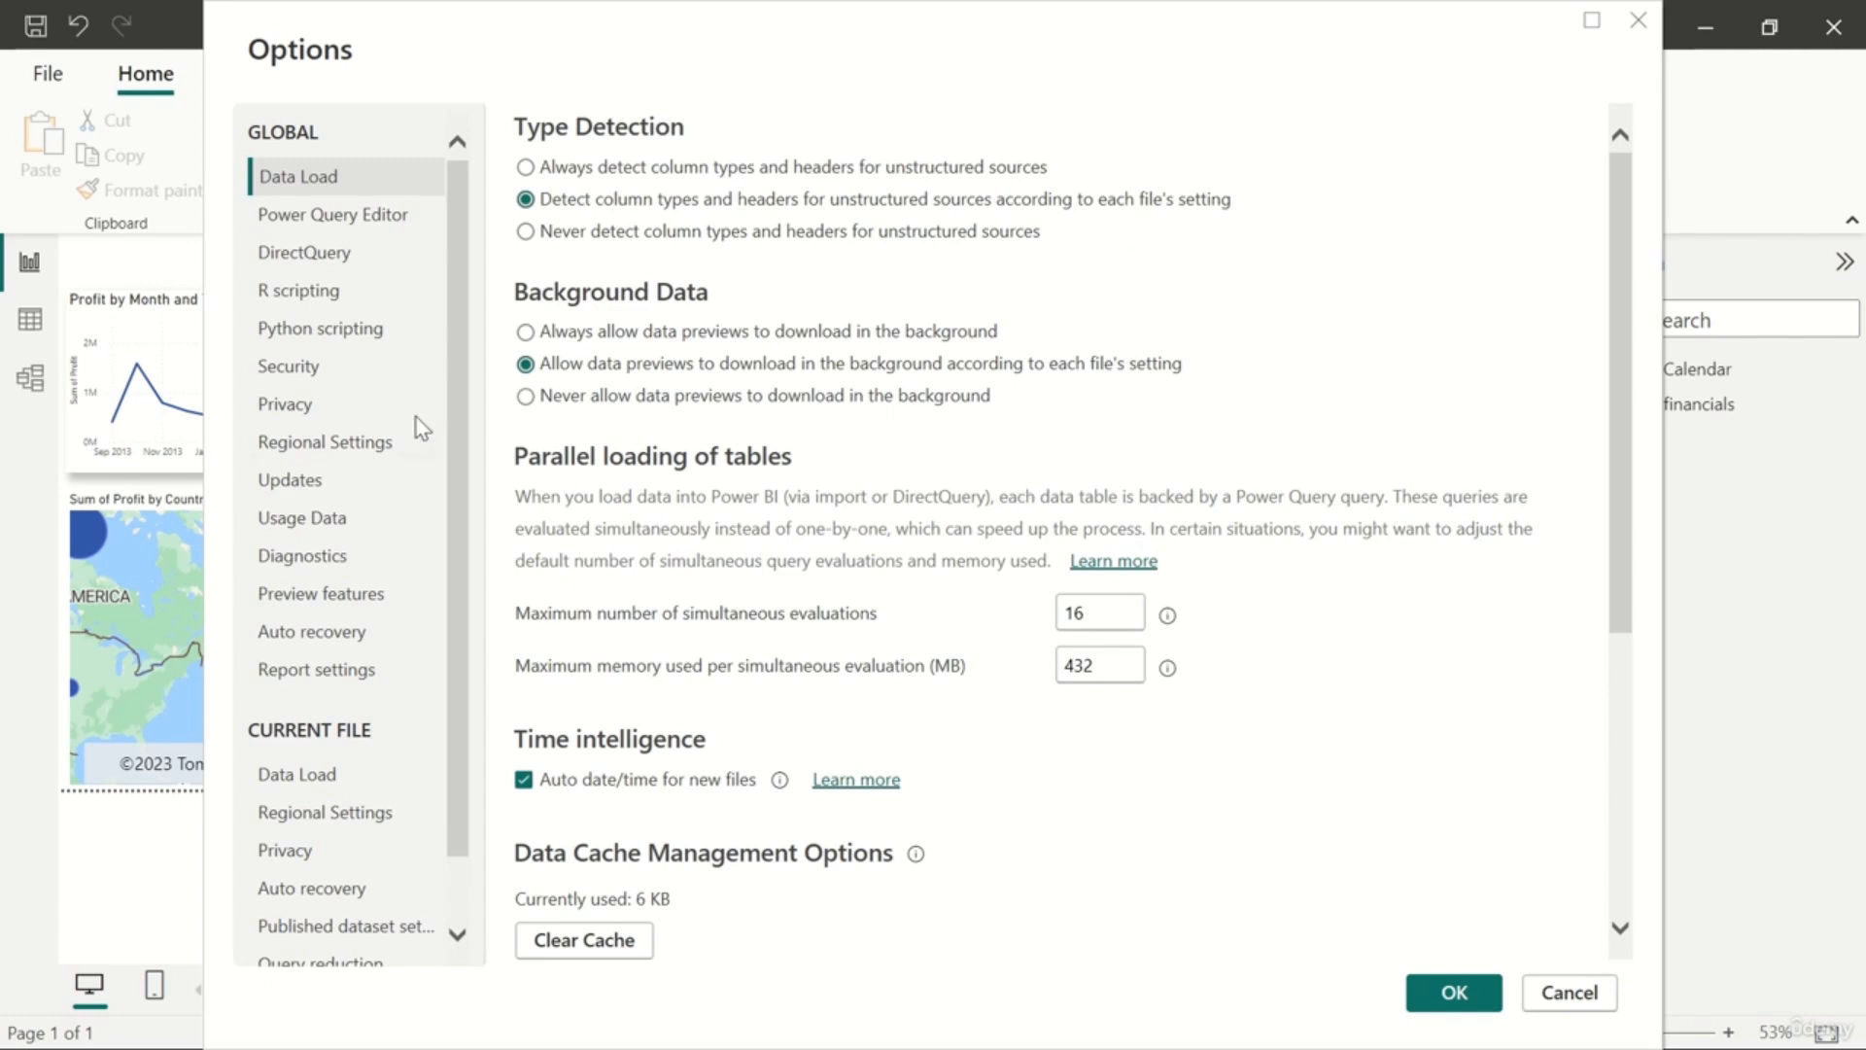
{"action": "left_click", "coordinate": [387, 593]}
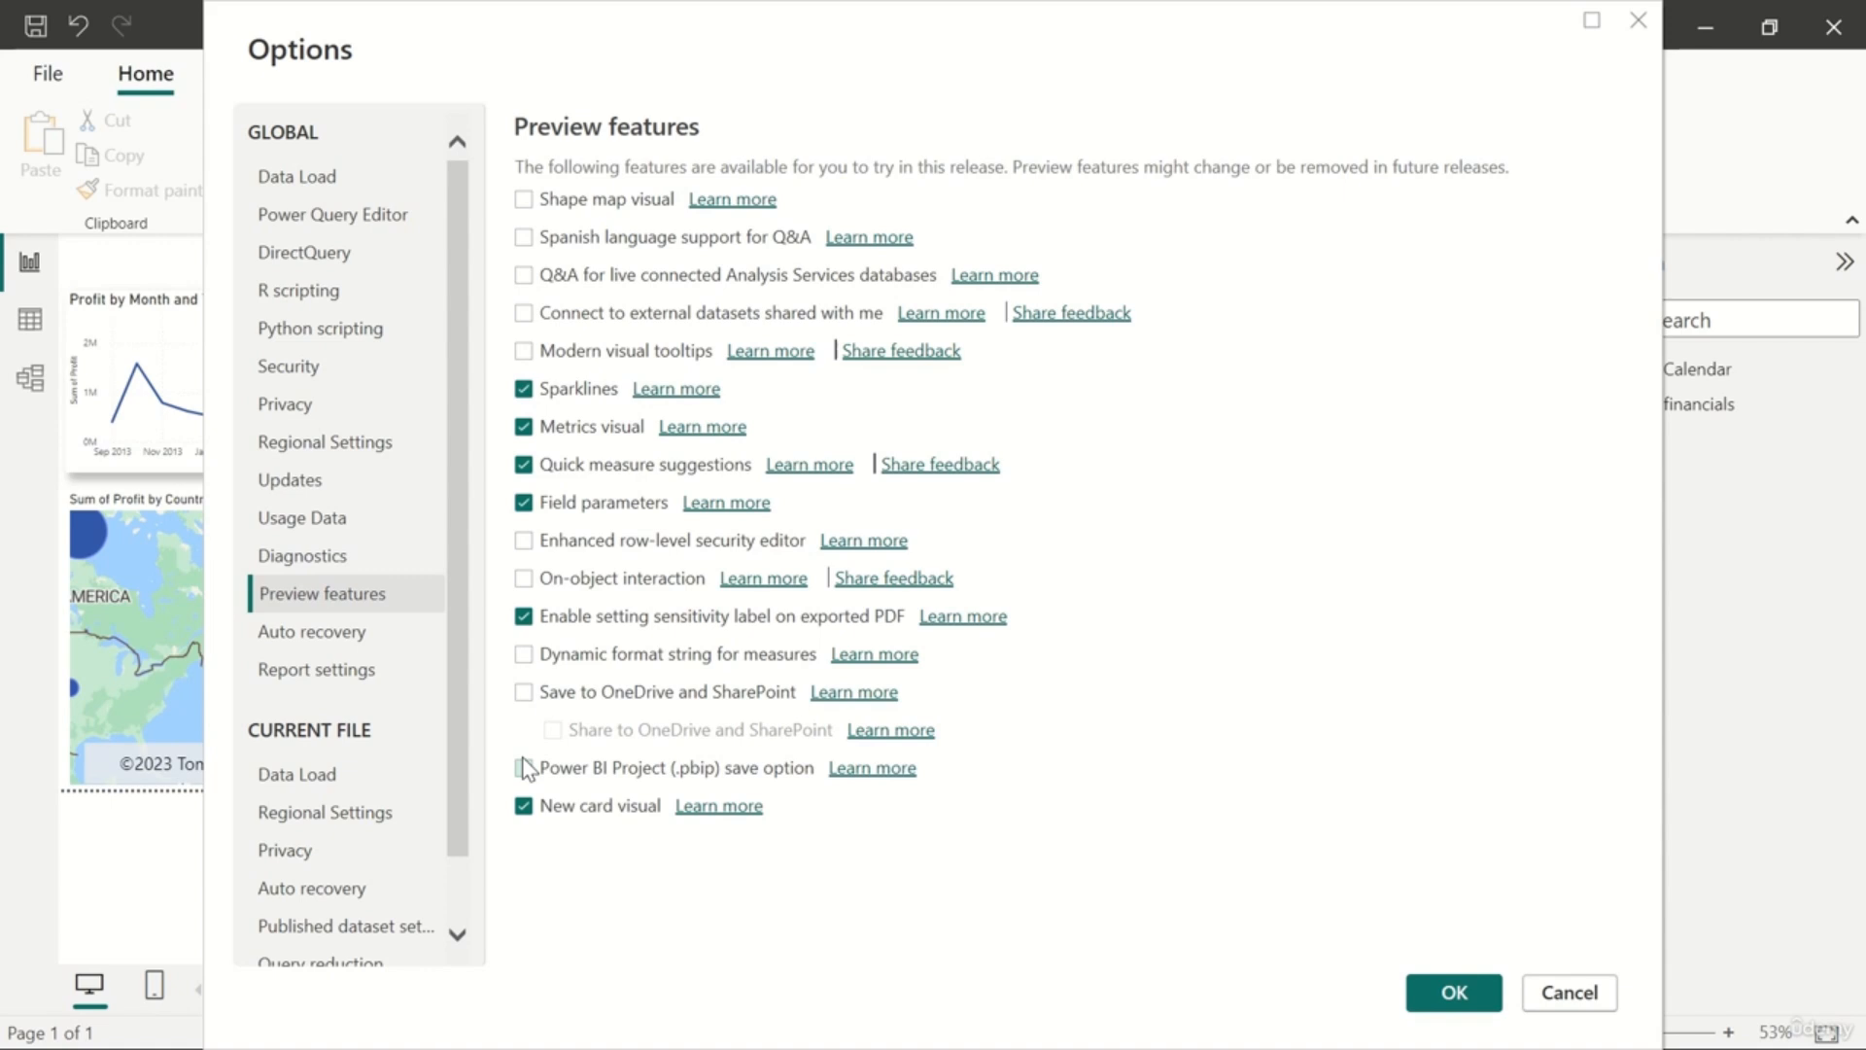
{"action": "left_click", "coordinate": [524, 768]}
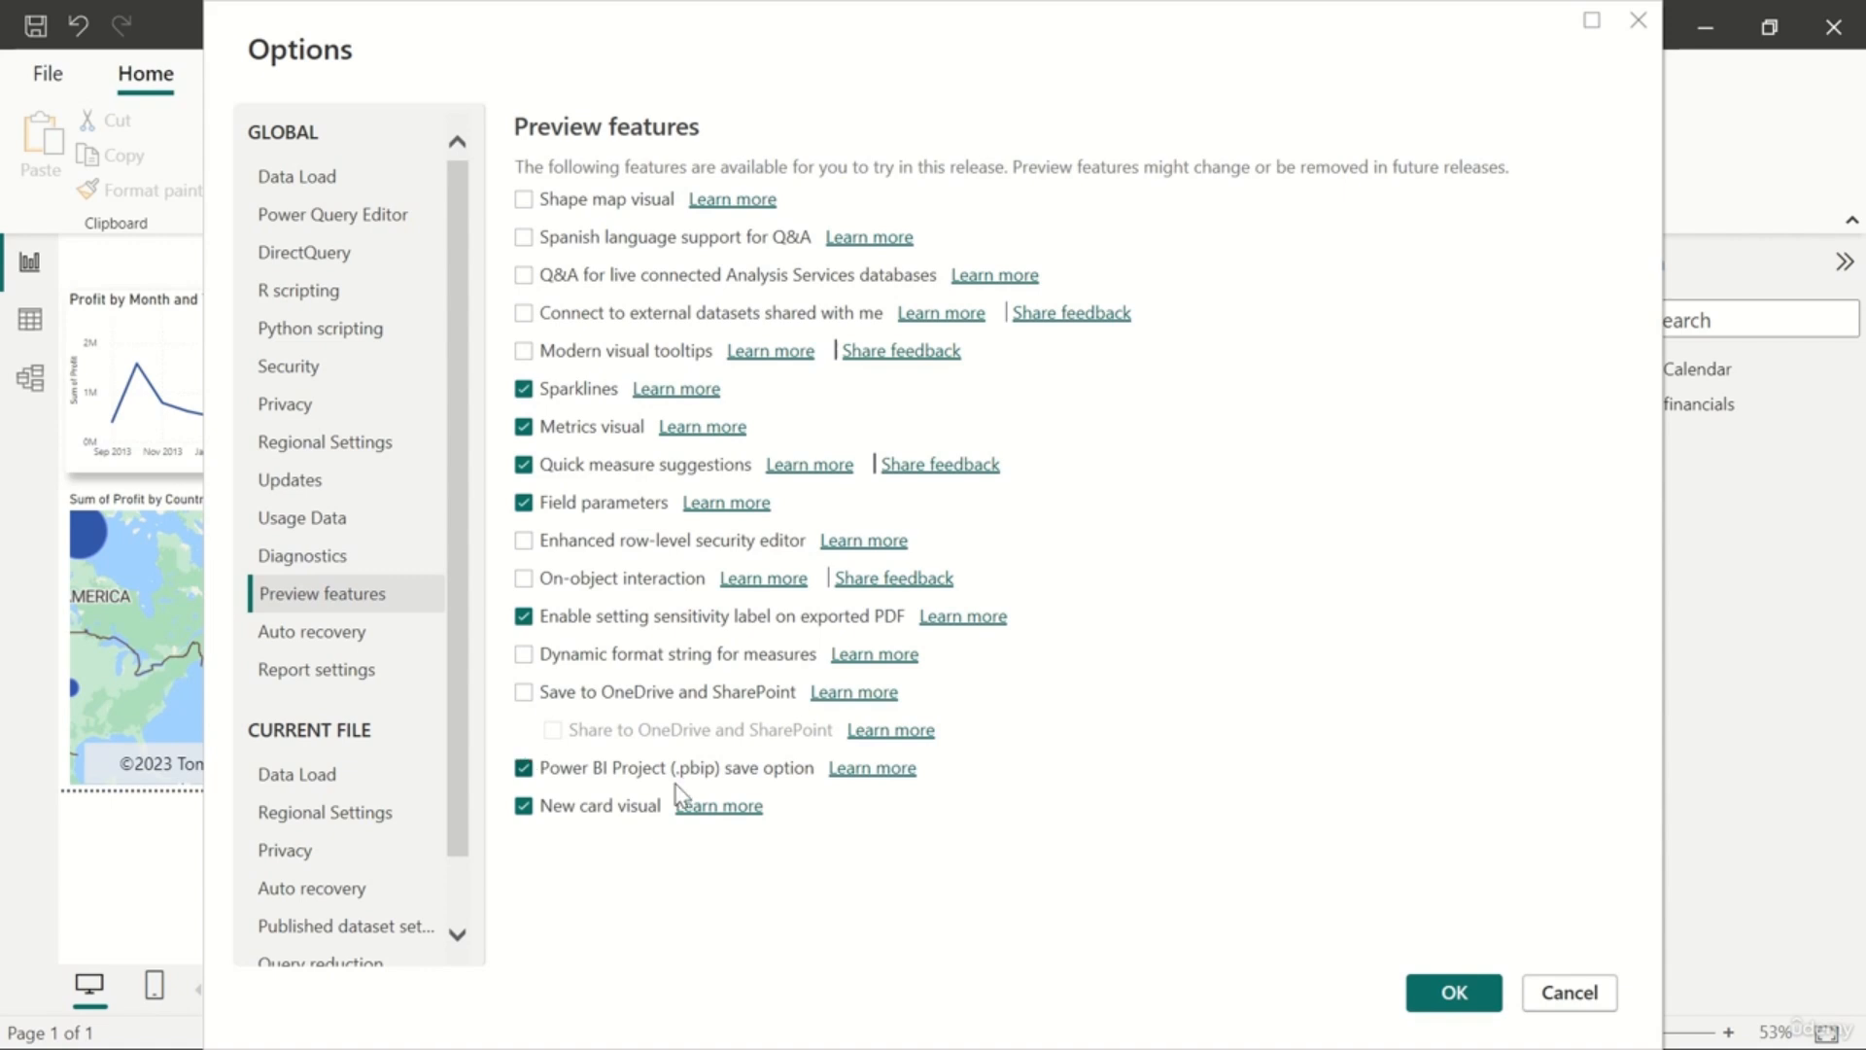
{"action": "left_click", "coordinate": [1455, 992]}
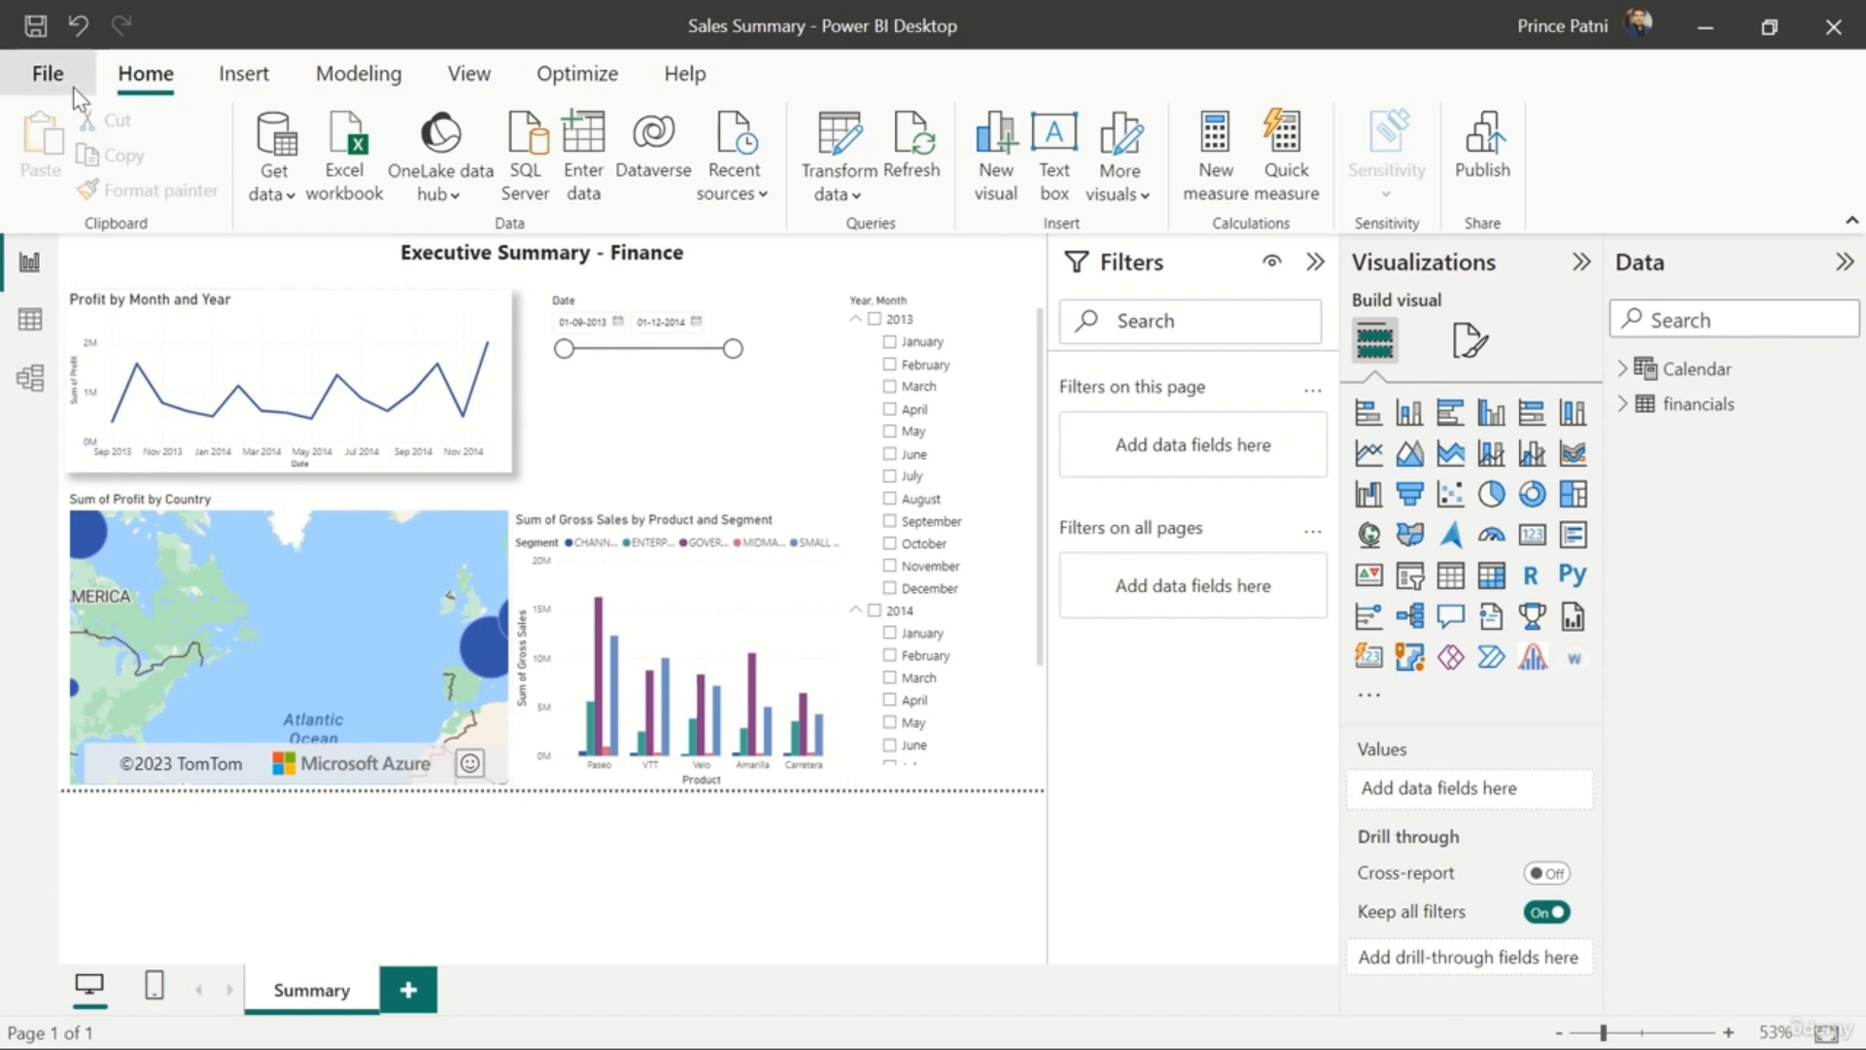
- Save the Sales Summary report in Downloads as a Power BI project file (*.pbip) named Sales Summary Project
{"action": "left_click", "coordinate": [49, 74]}
{"action": "left_click", "coordinate": [121, 267]}
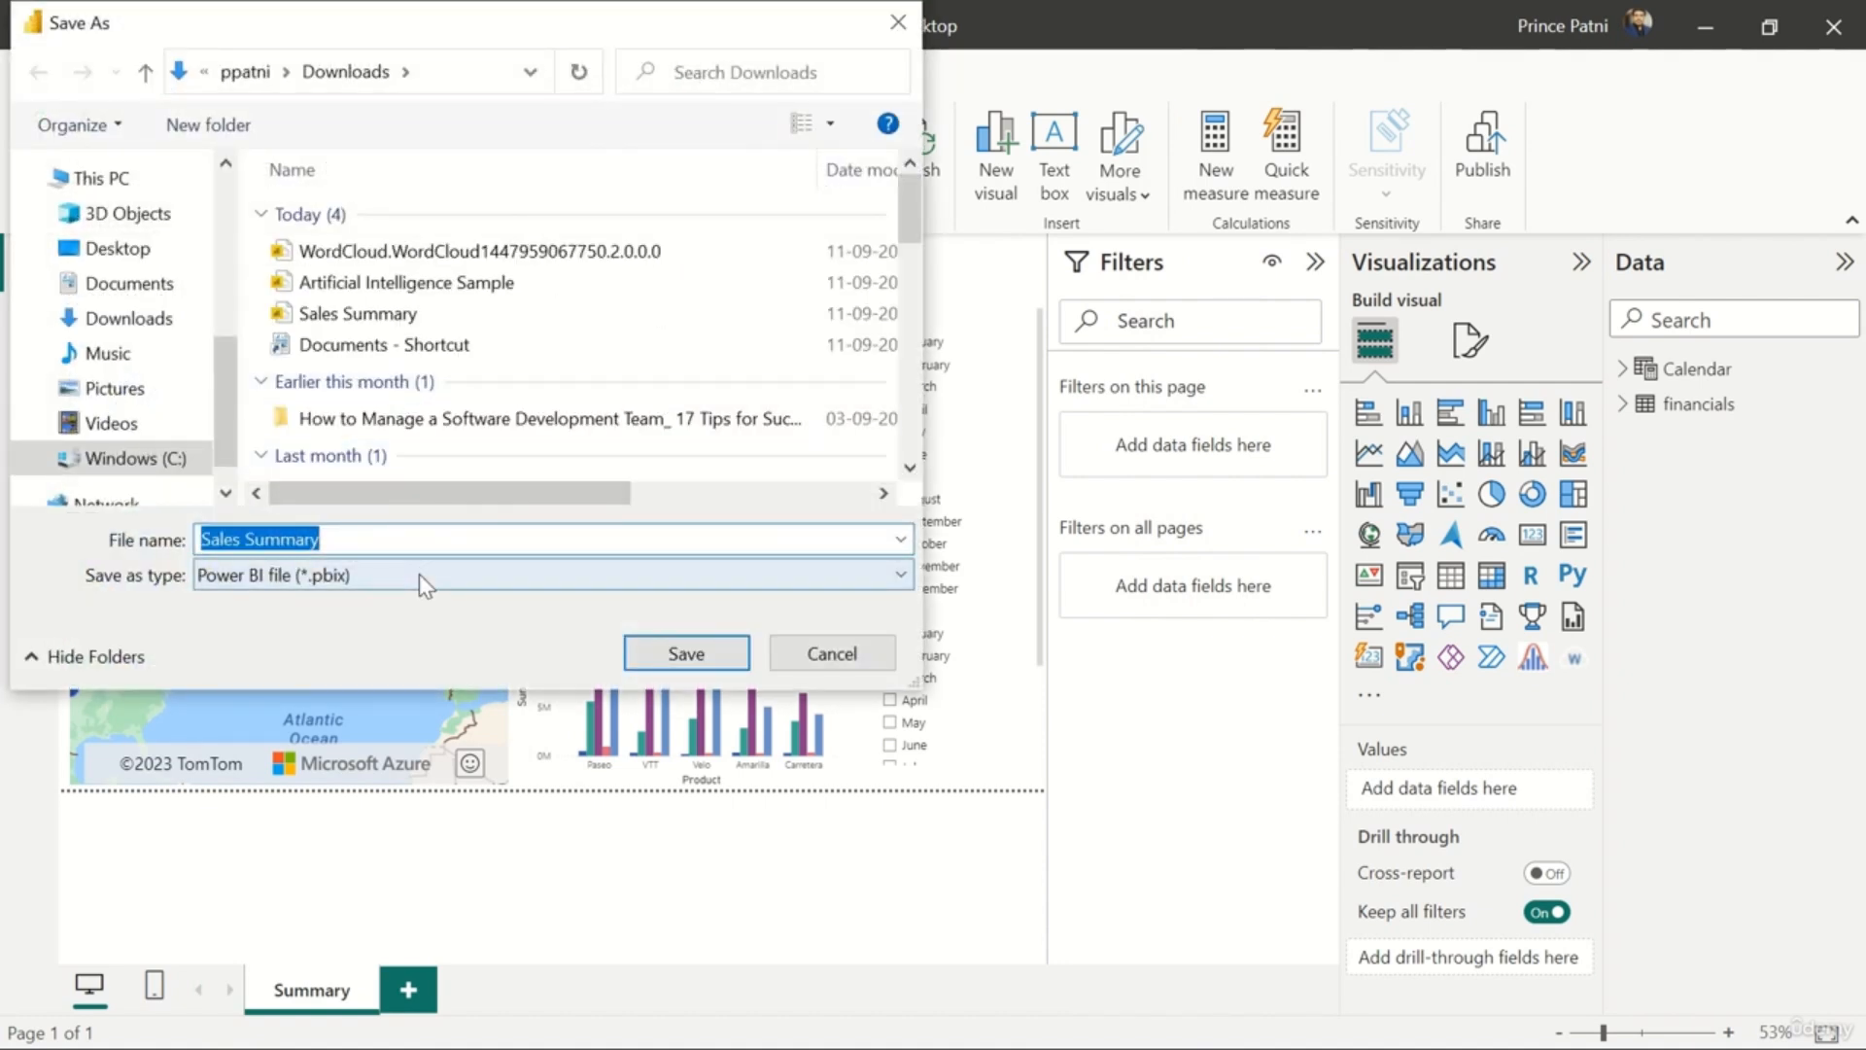
{"action": "left_click", "coordinate": [419, 575]}
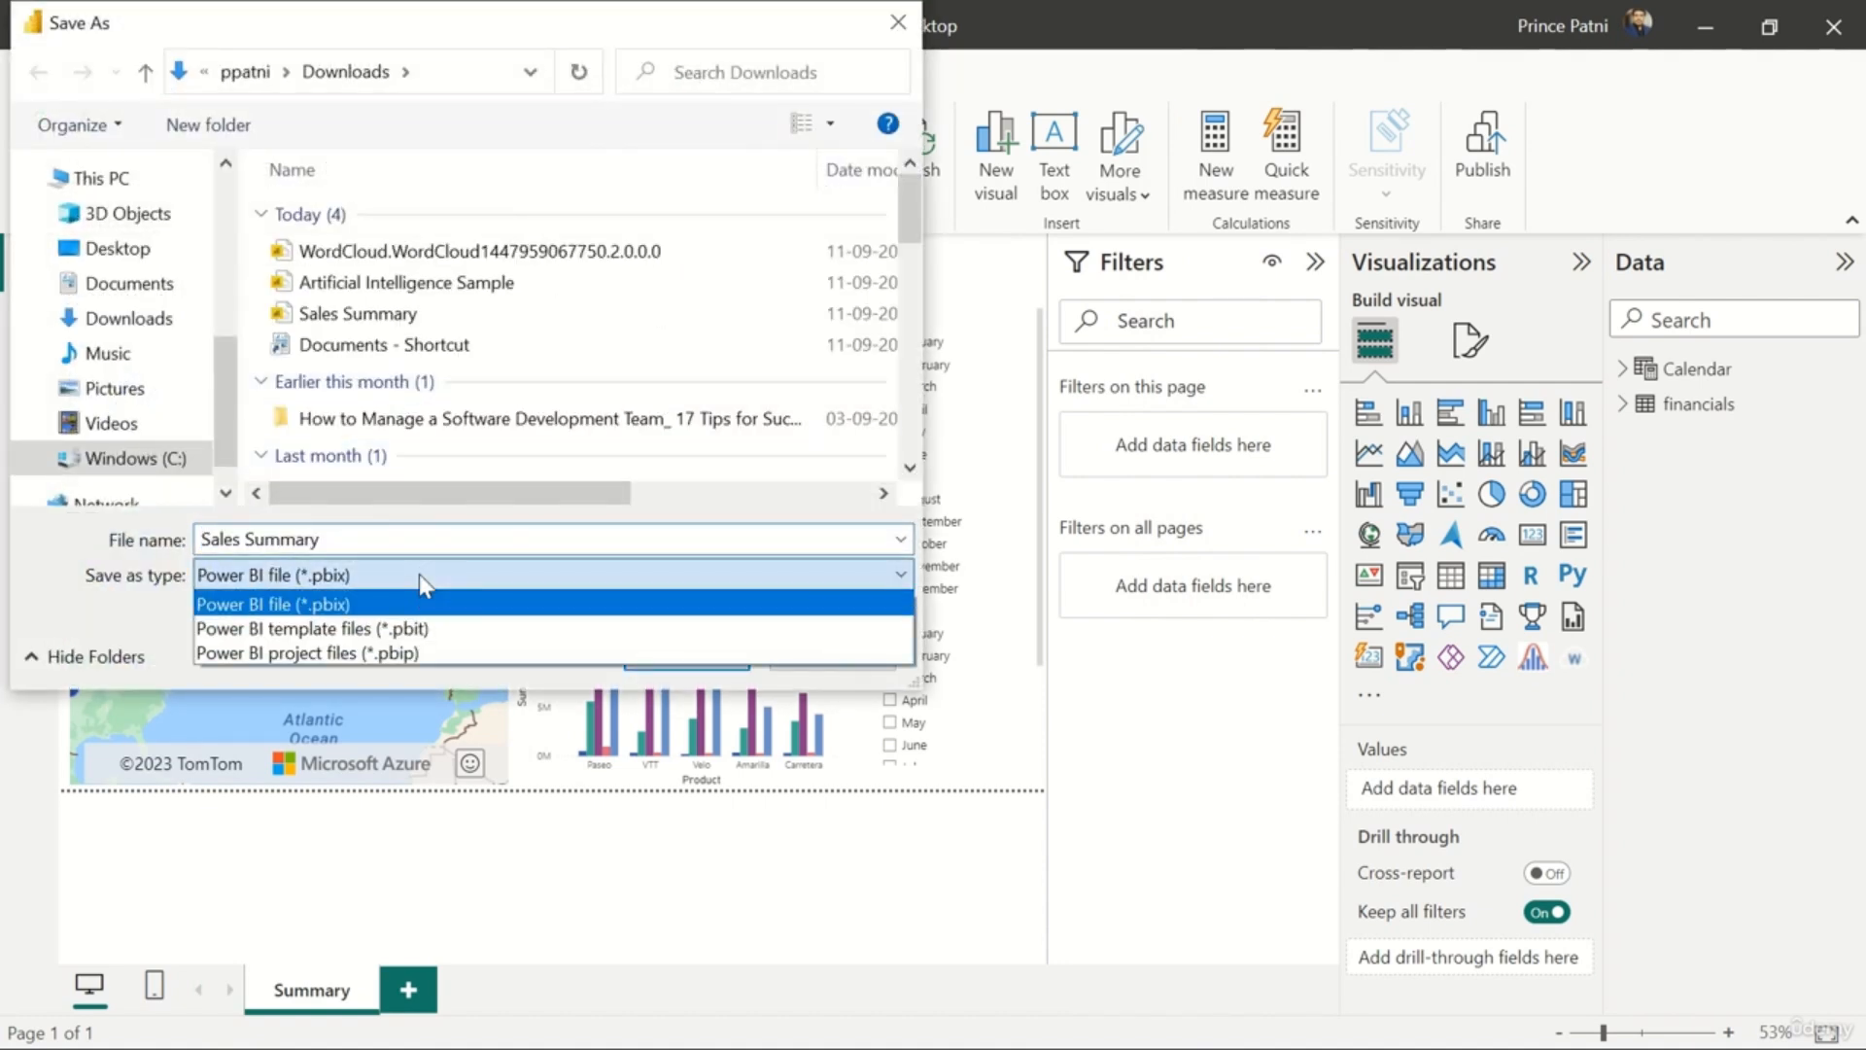
{"action": "left_click", "coordinate": [451, 652]}
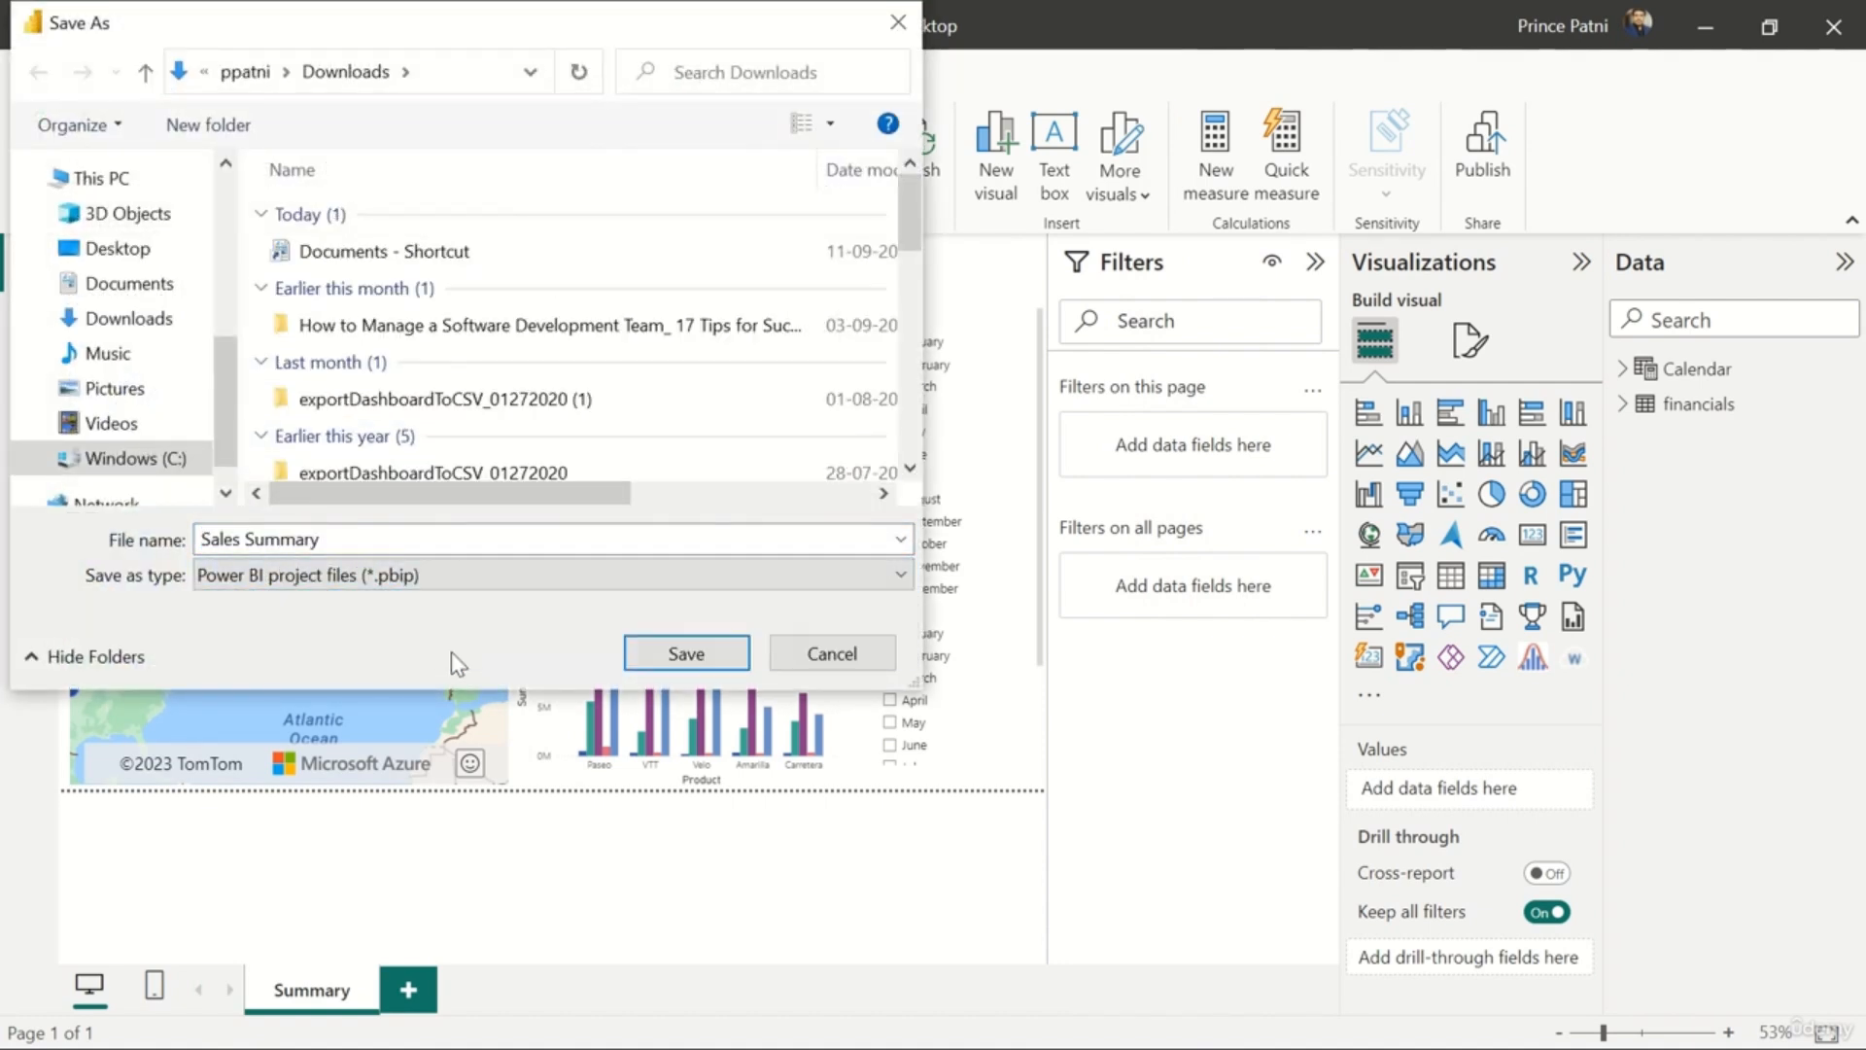
{"action": "left_click", "coordinate": [466, 541]}
{"action": "left_click", "coordinate": [467, 542]}
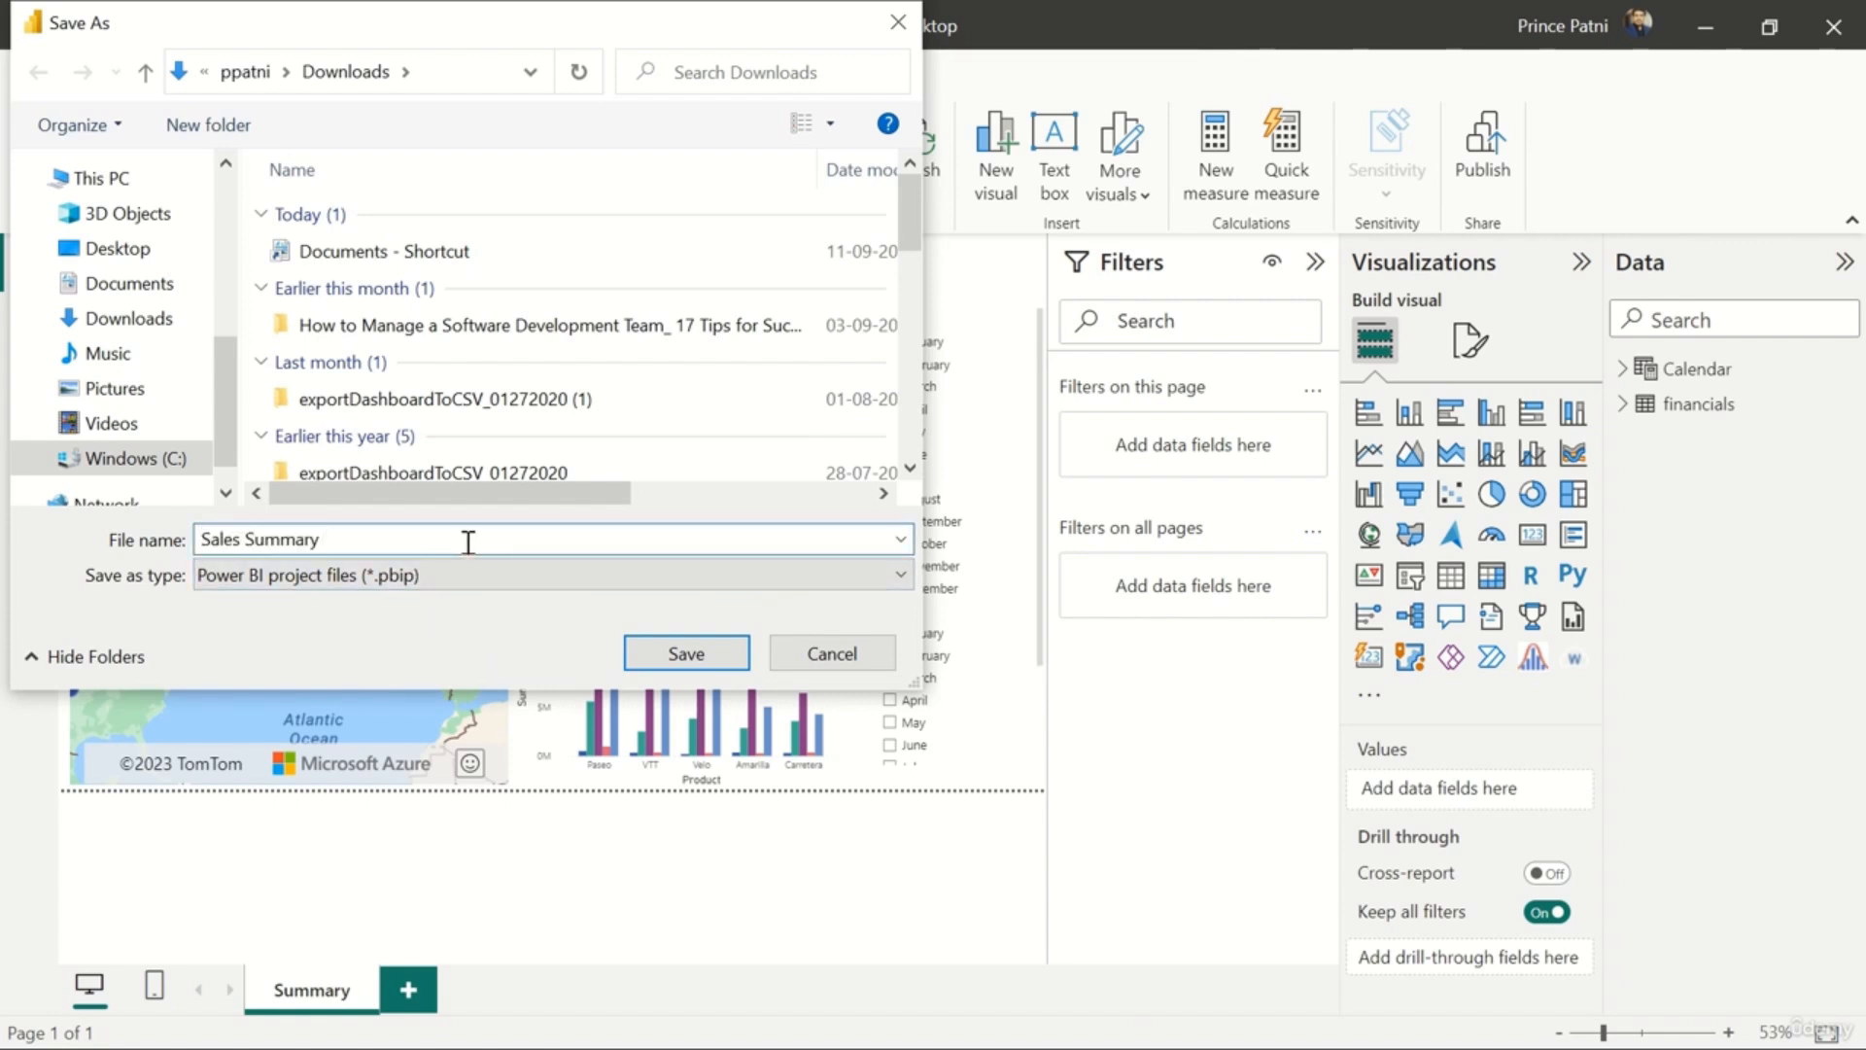
{"action": "type", "text": "Project"}
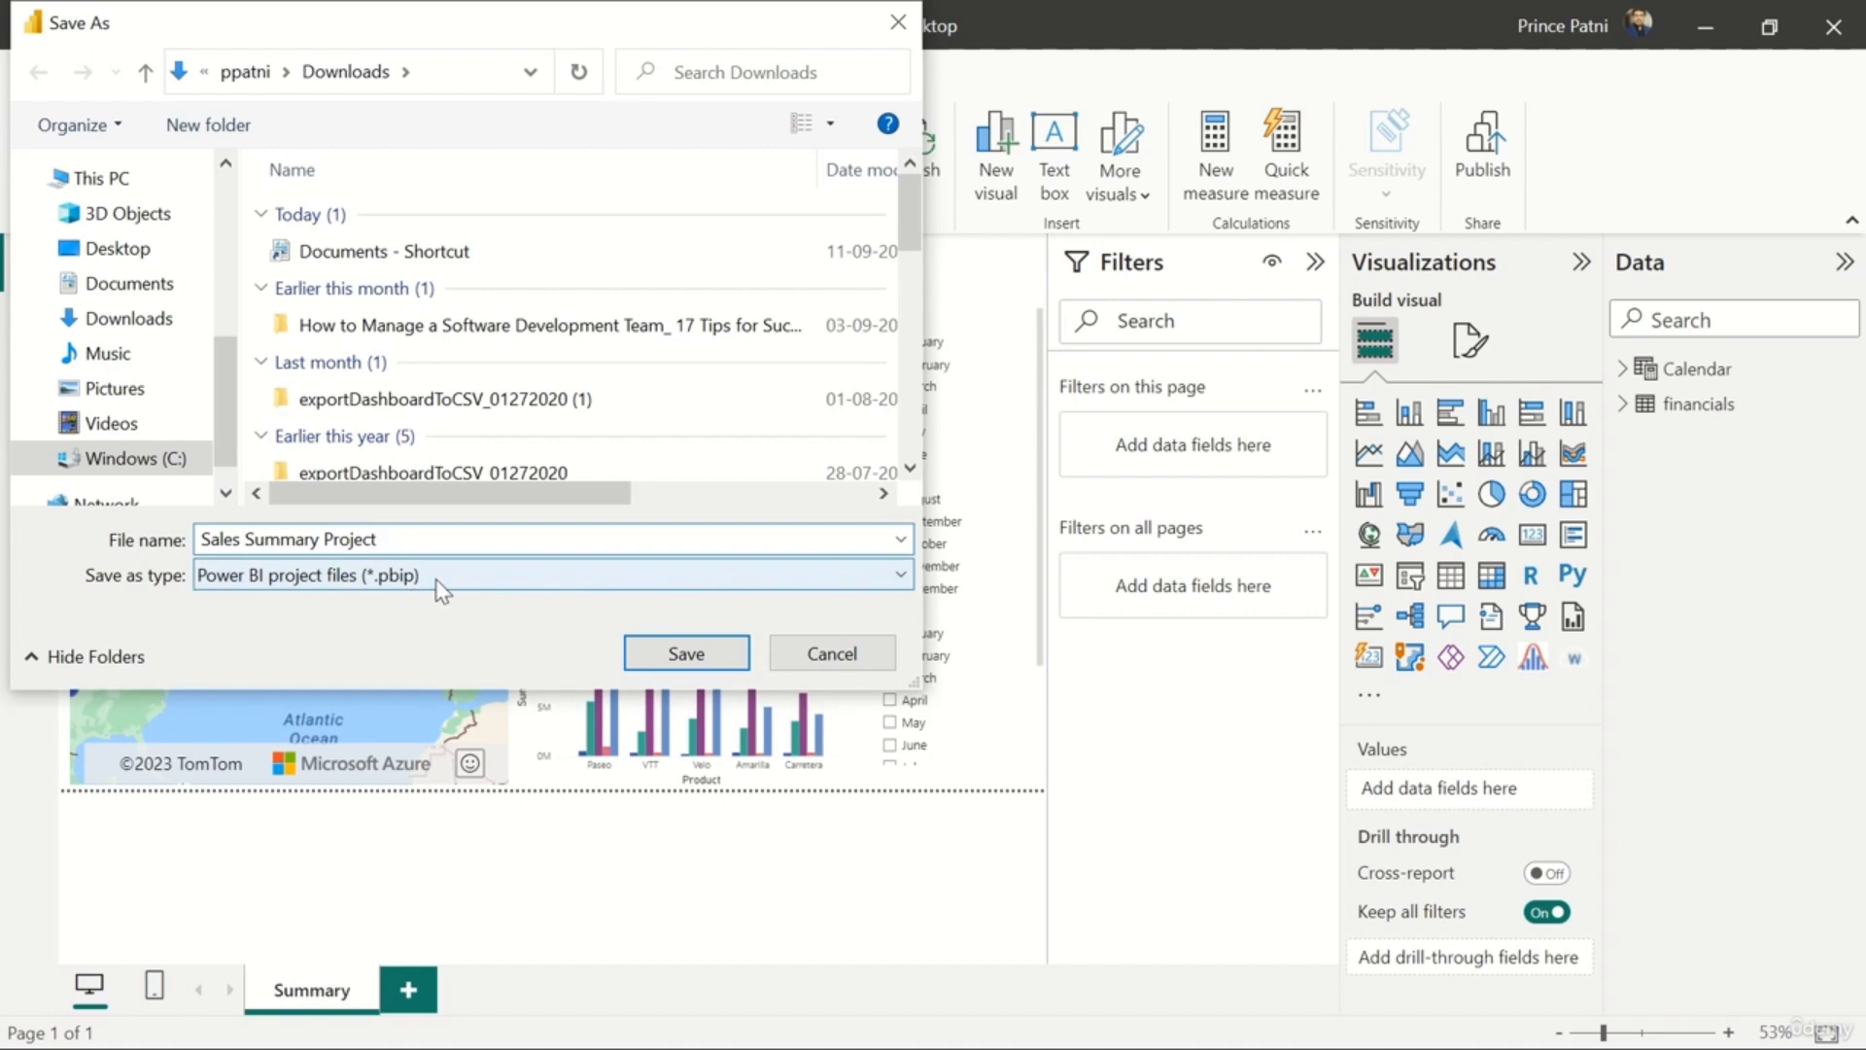
{"action": "left_click", "coordinate": [683, 653]}
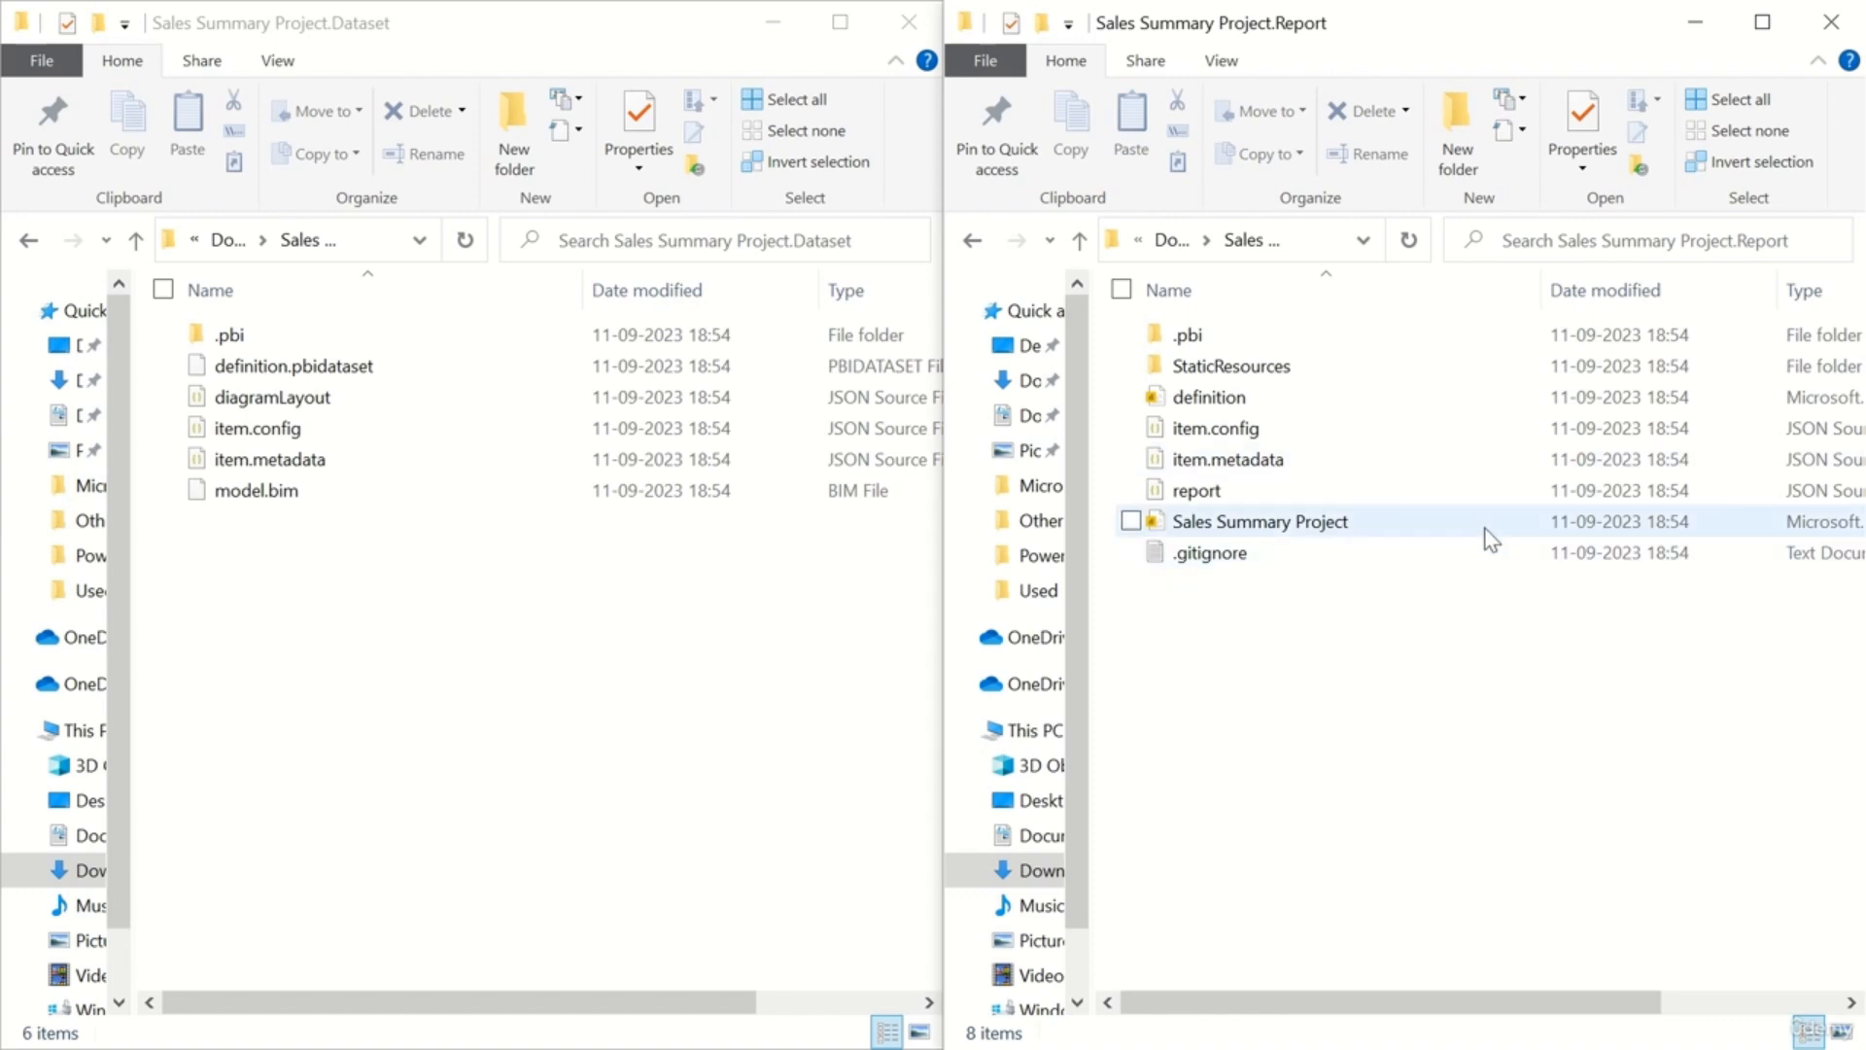
- Examine the names, types and sizes of the files in the Sales Summary Project.Report folder
{"action": "mouse_move", "coordinate": [1490, 535]}
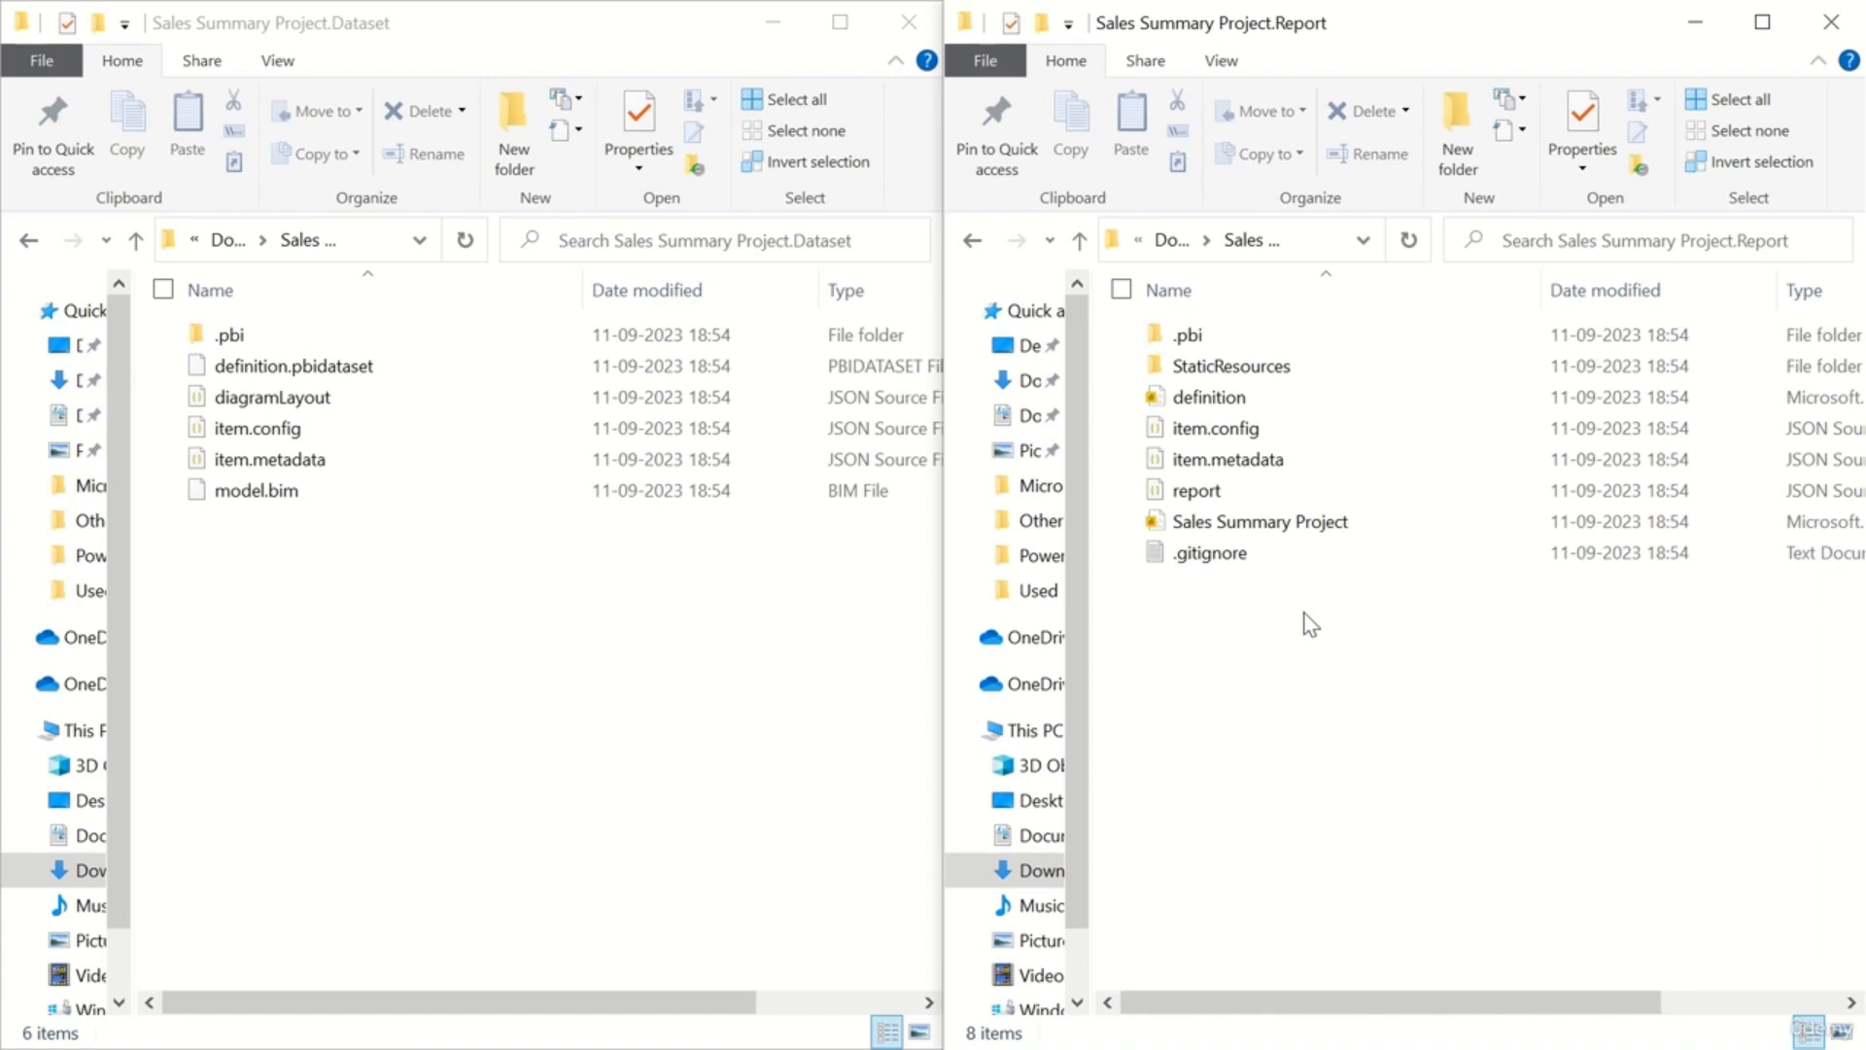
{"action": "scroll", "coordinate": [1465, 632], "scroll_direction": "right", "scroll_amount": 3}
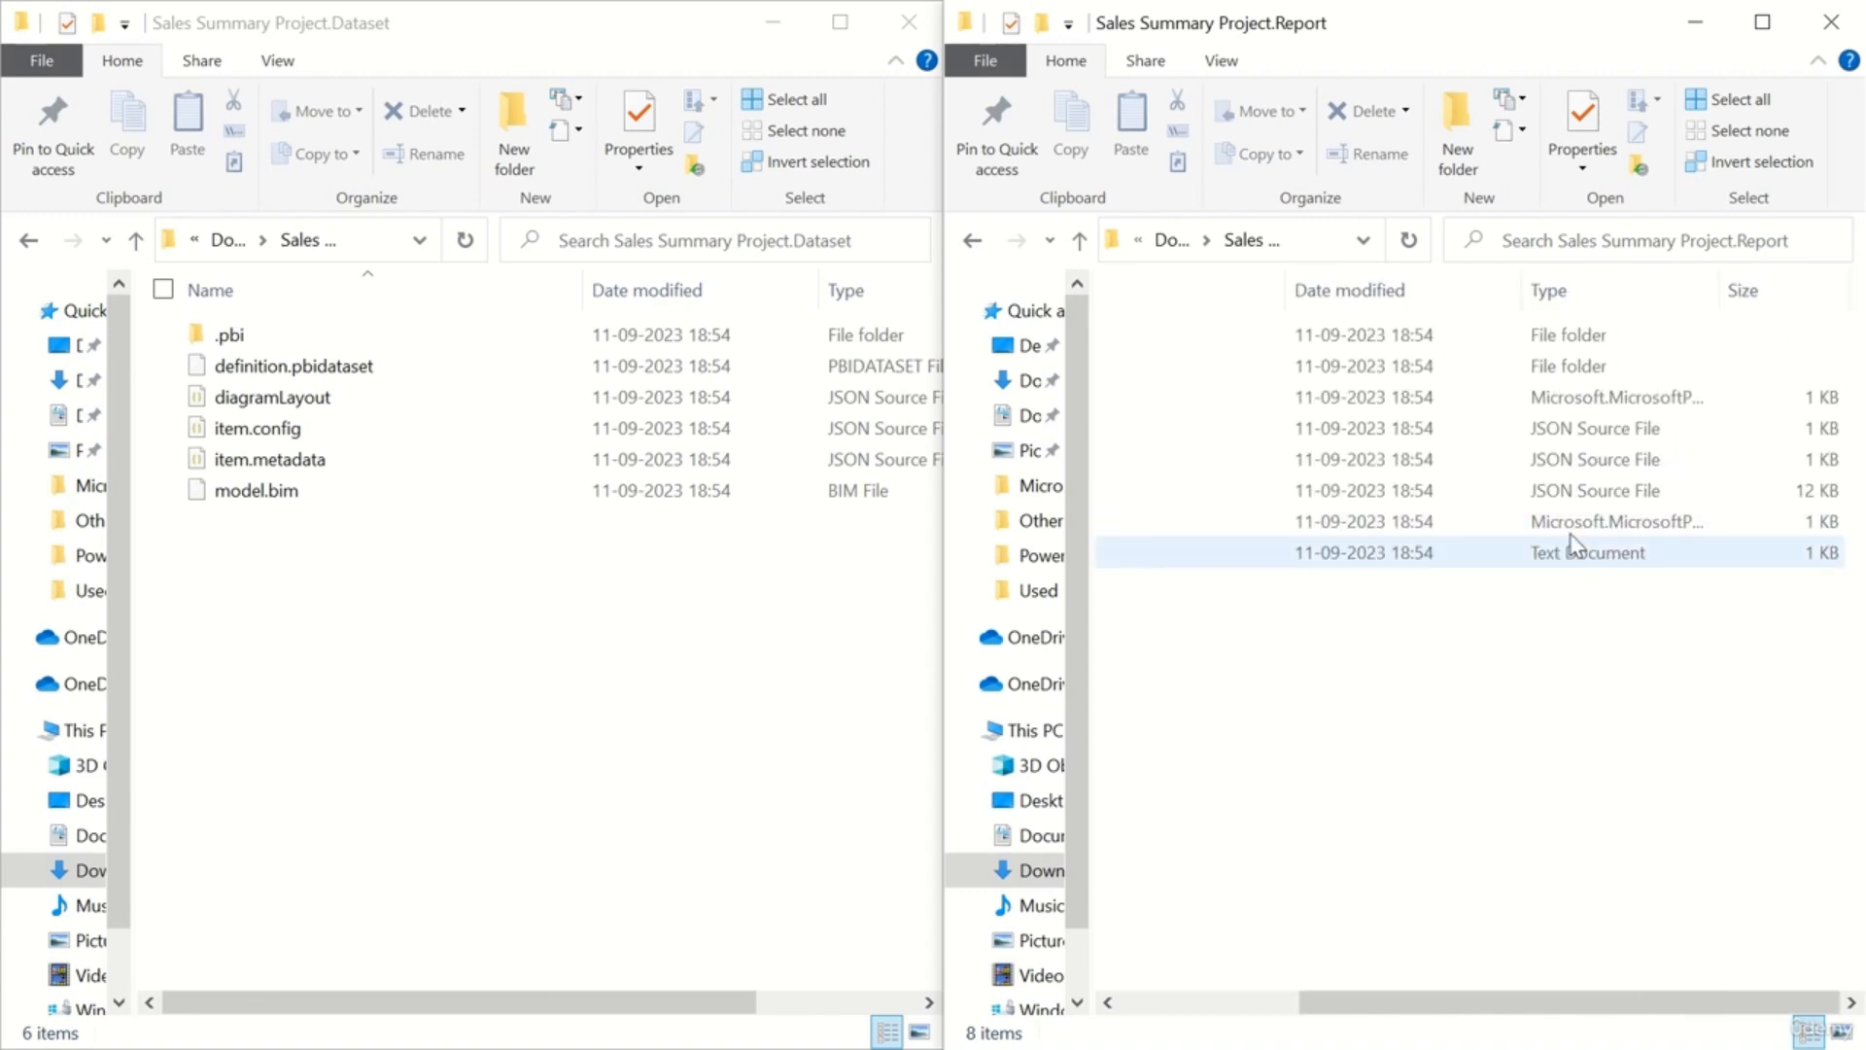
{"action": "scroll", "coordinate": [1583, 538], "scroll_direction": "left", "scroll_amount": 3}
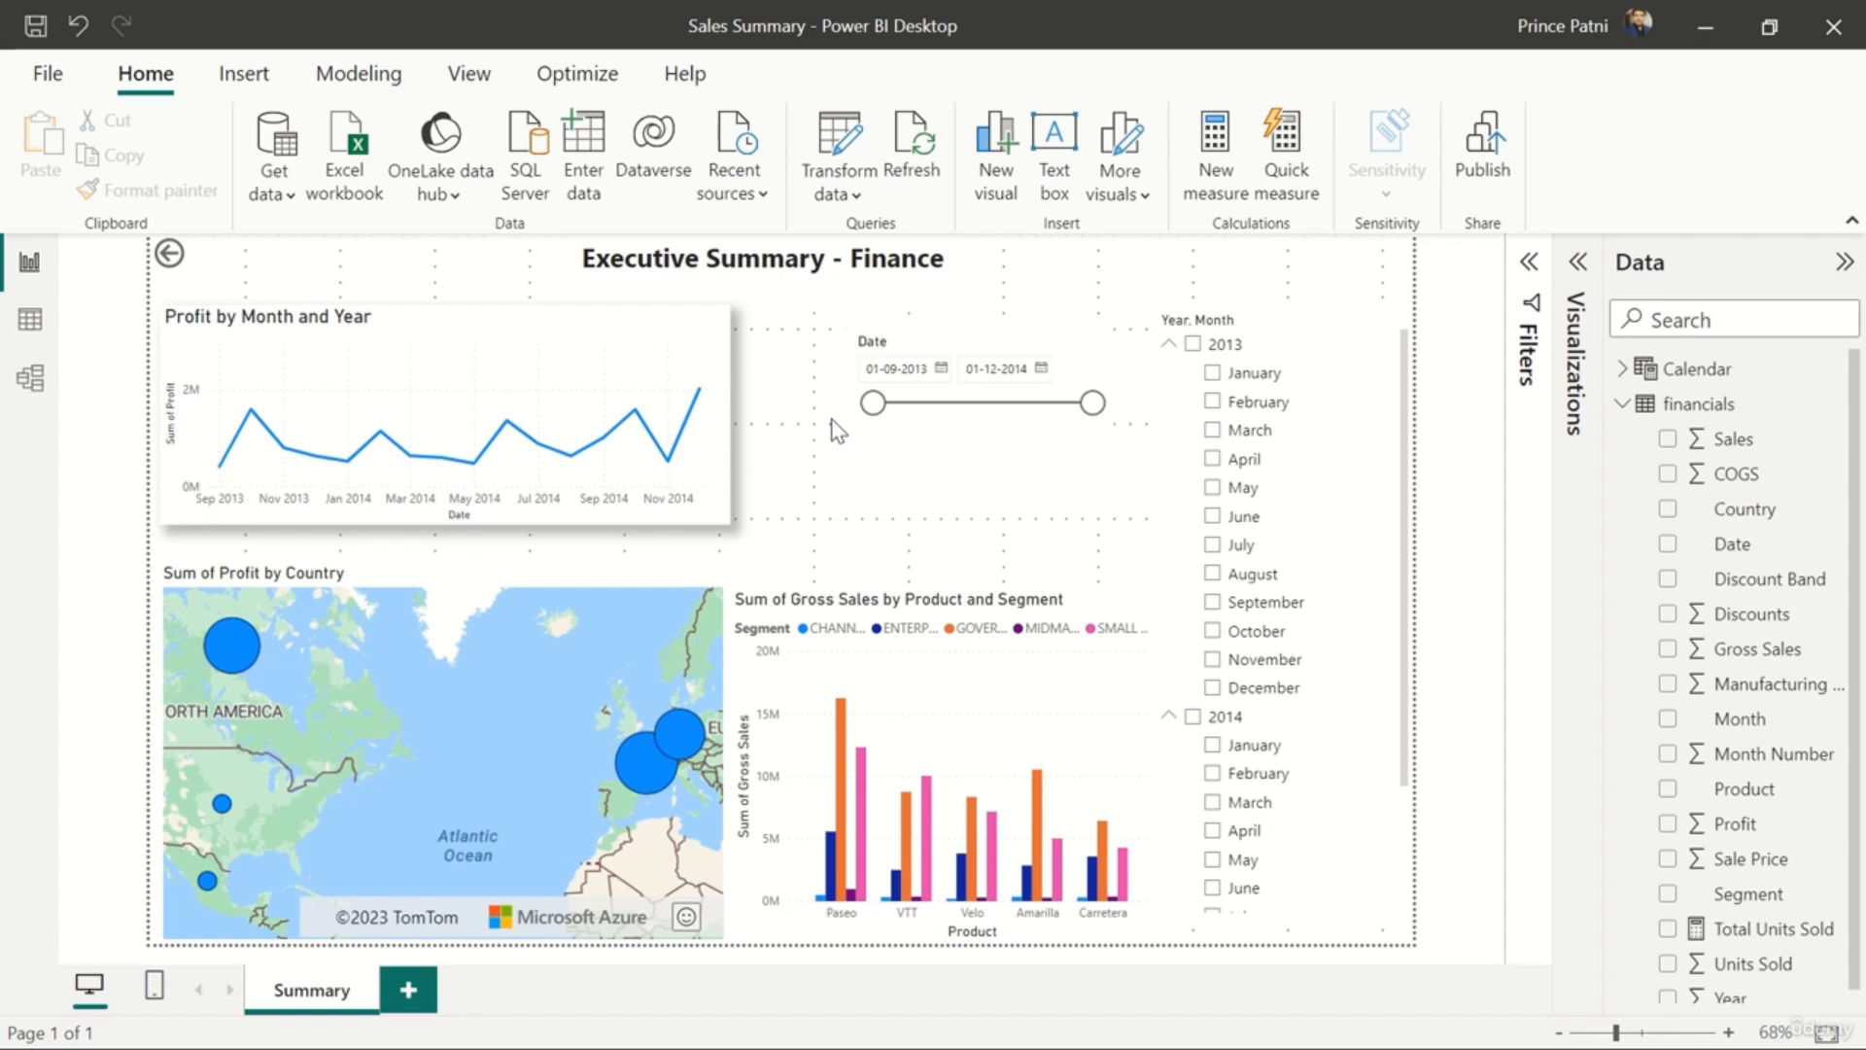
- Select the Profit by Month and Year chart in the Sales Summary report and review its data, drill and show-as-table options
{"action": "left_click", "coordinate": [475, 330]}
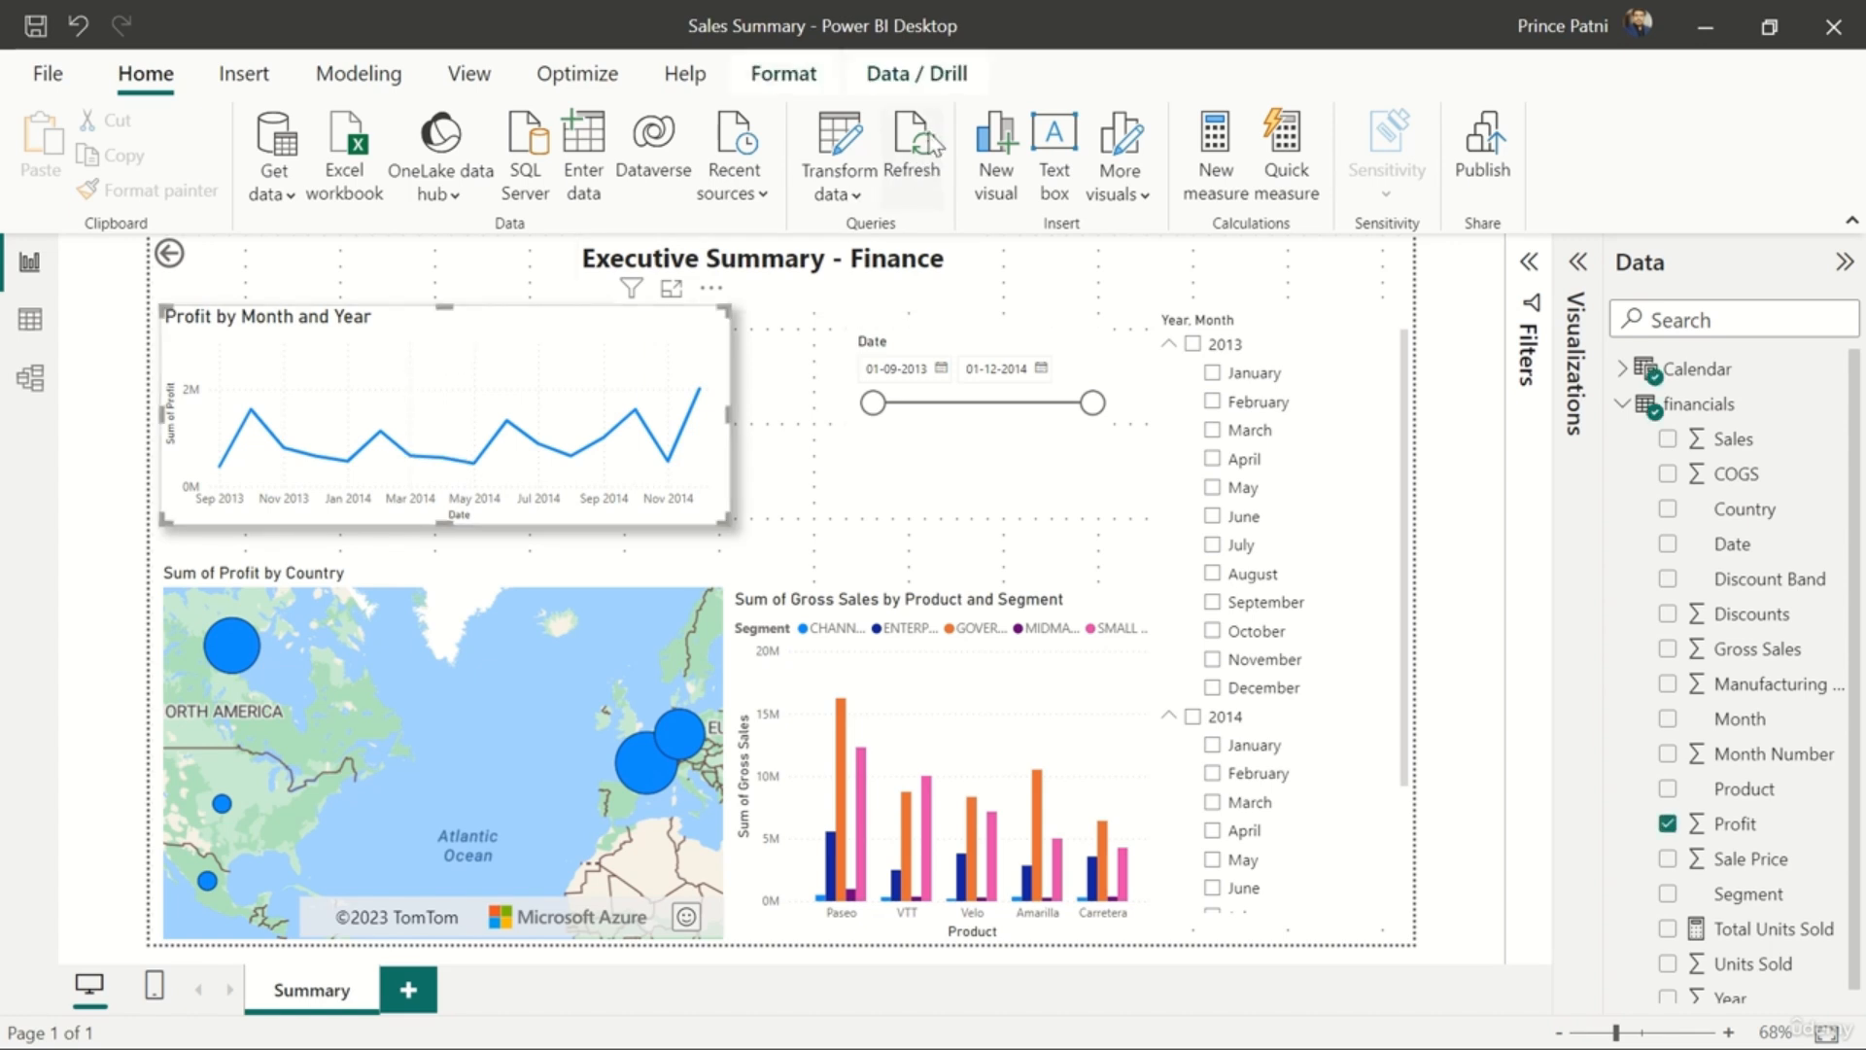
{"action": "left_click", "coordinate": [939, 82]}
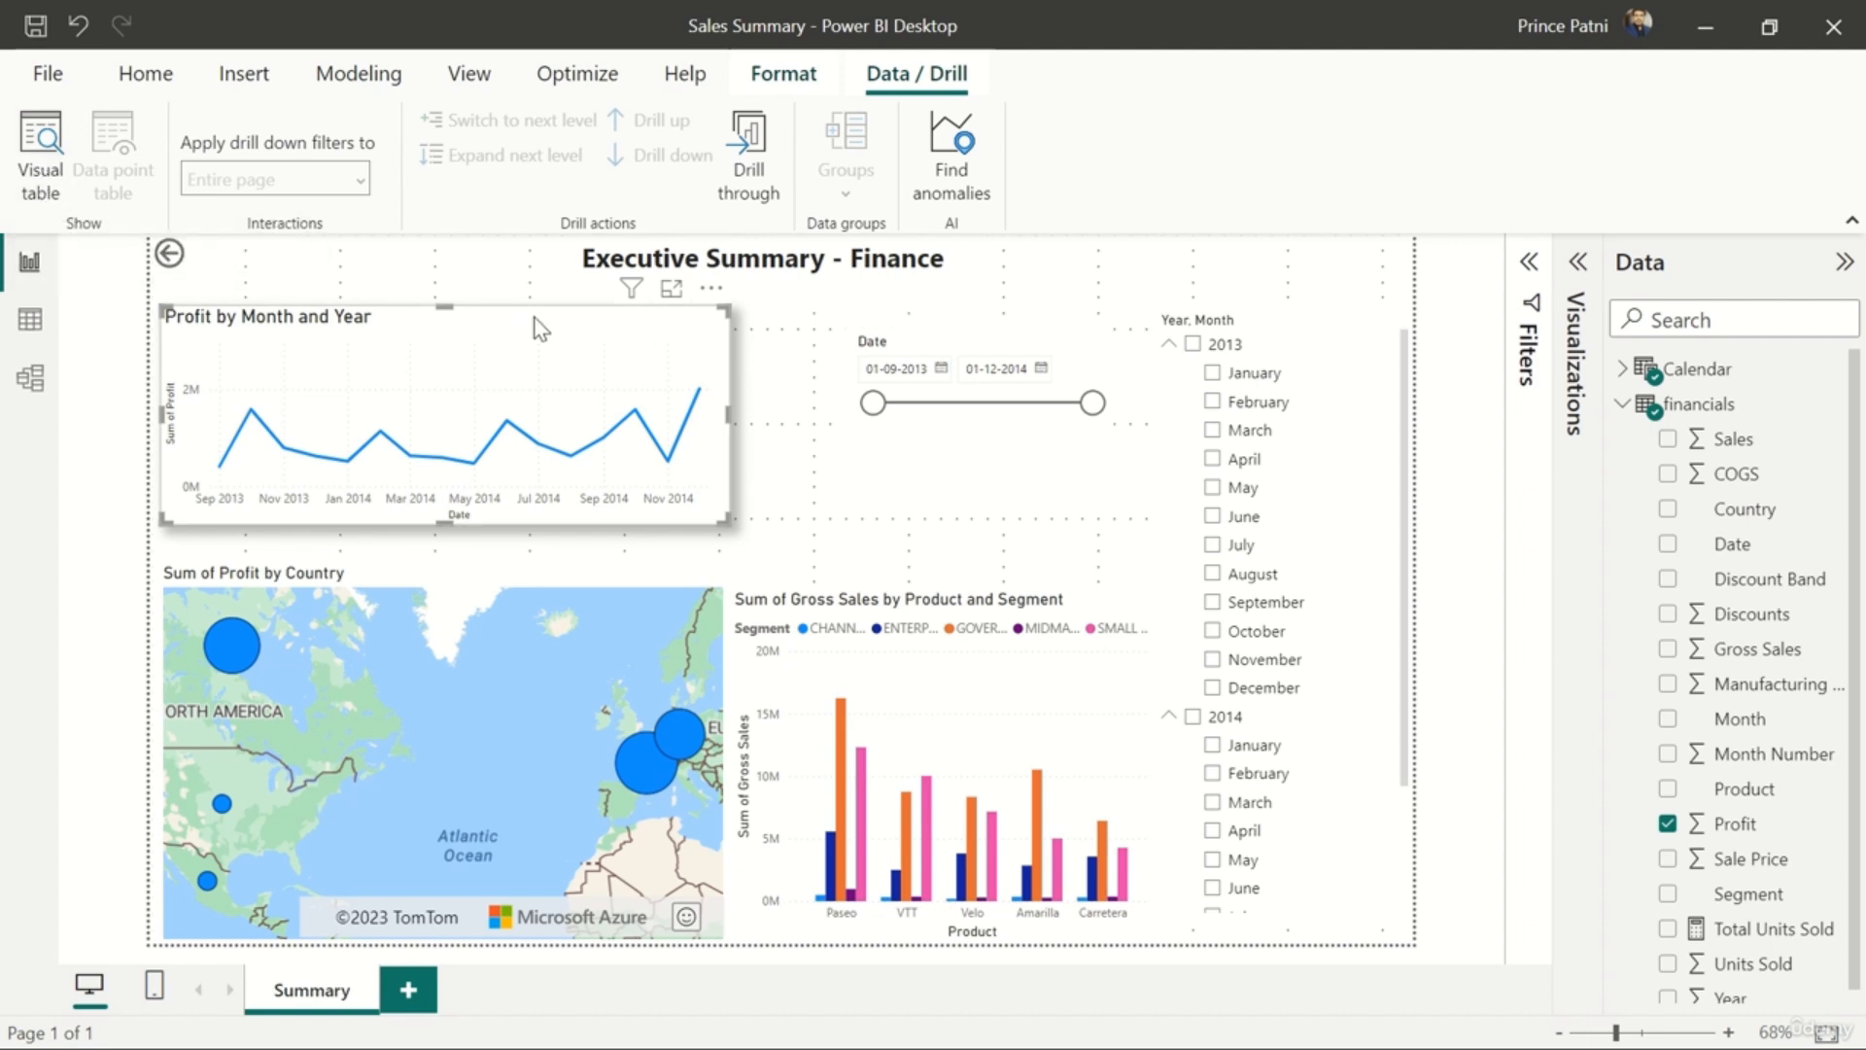
{"action": "left_click", "coordinate": [712, 290]}
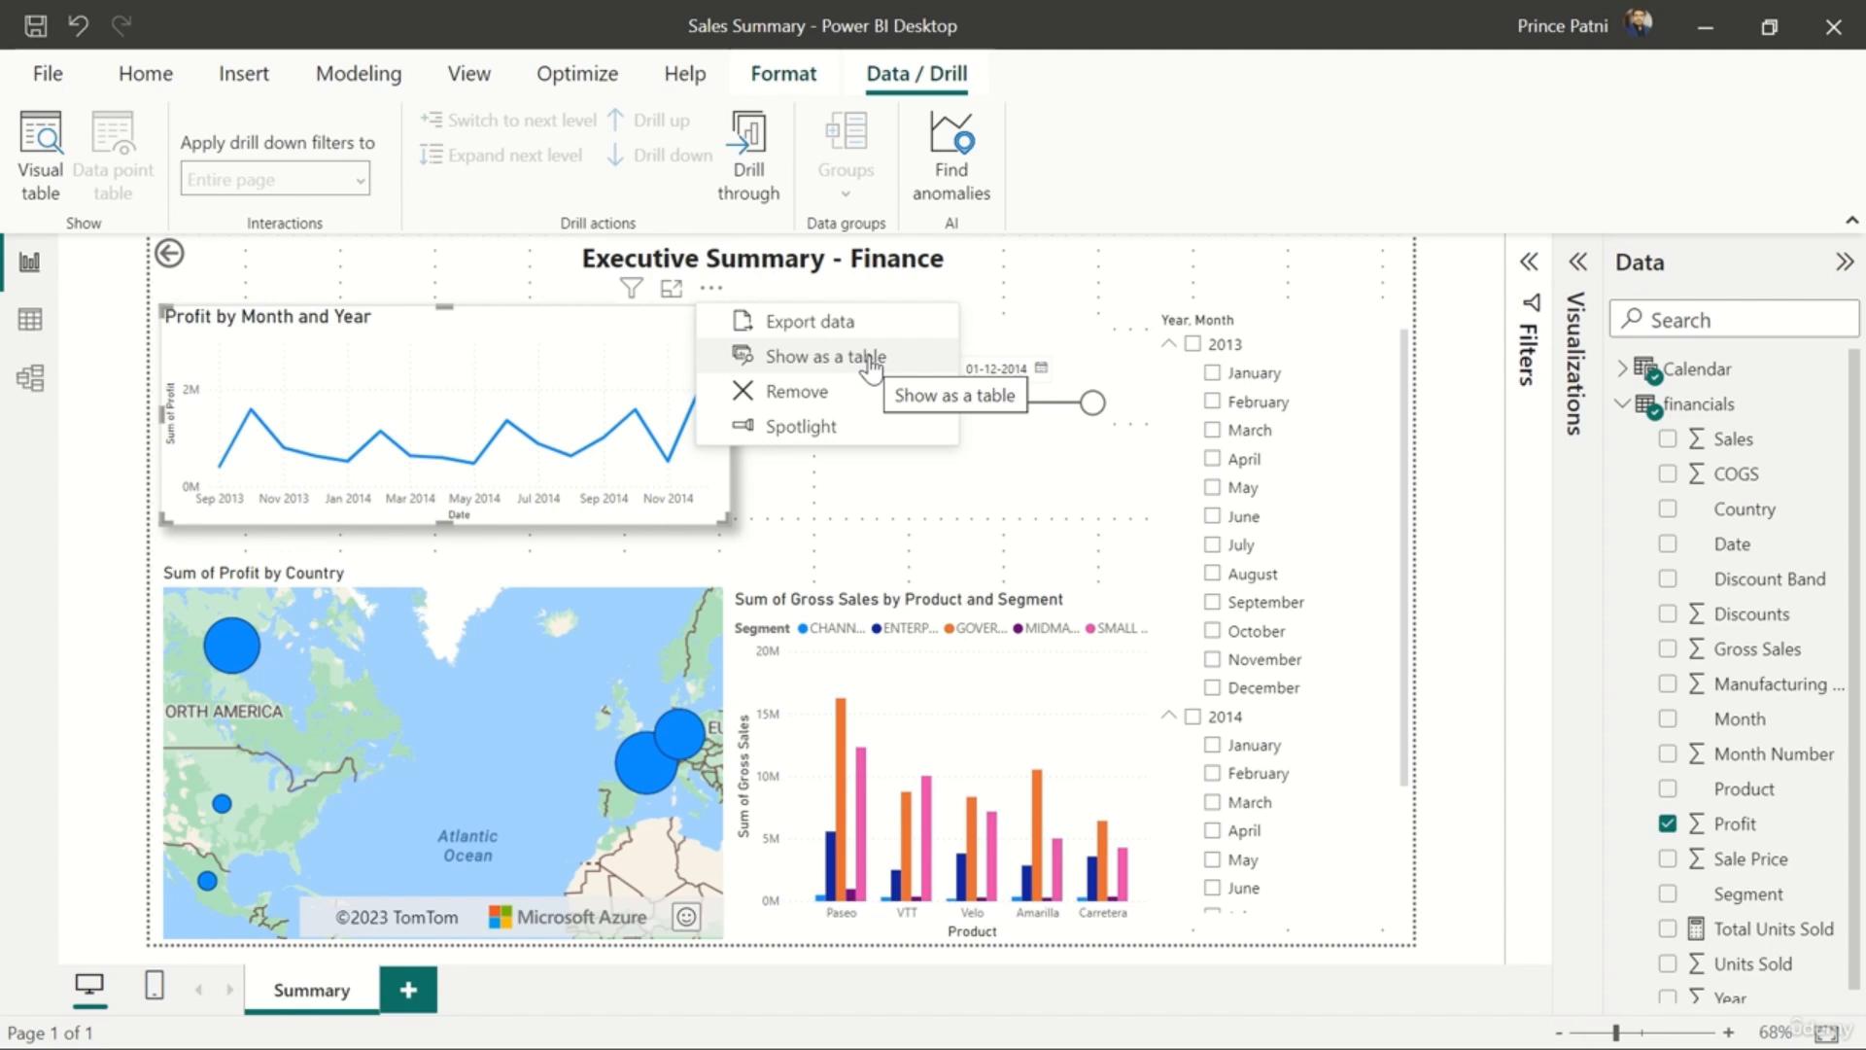
{"action": "left_click", "coordinate": [1121, 177]}
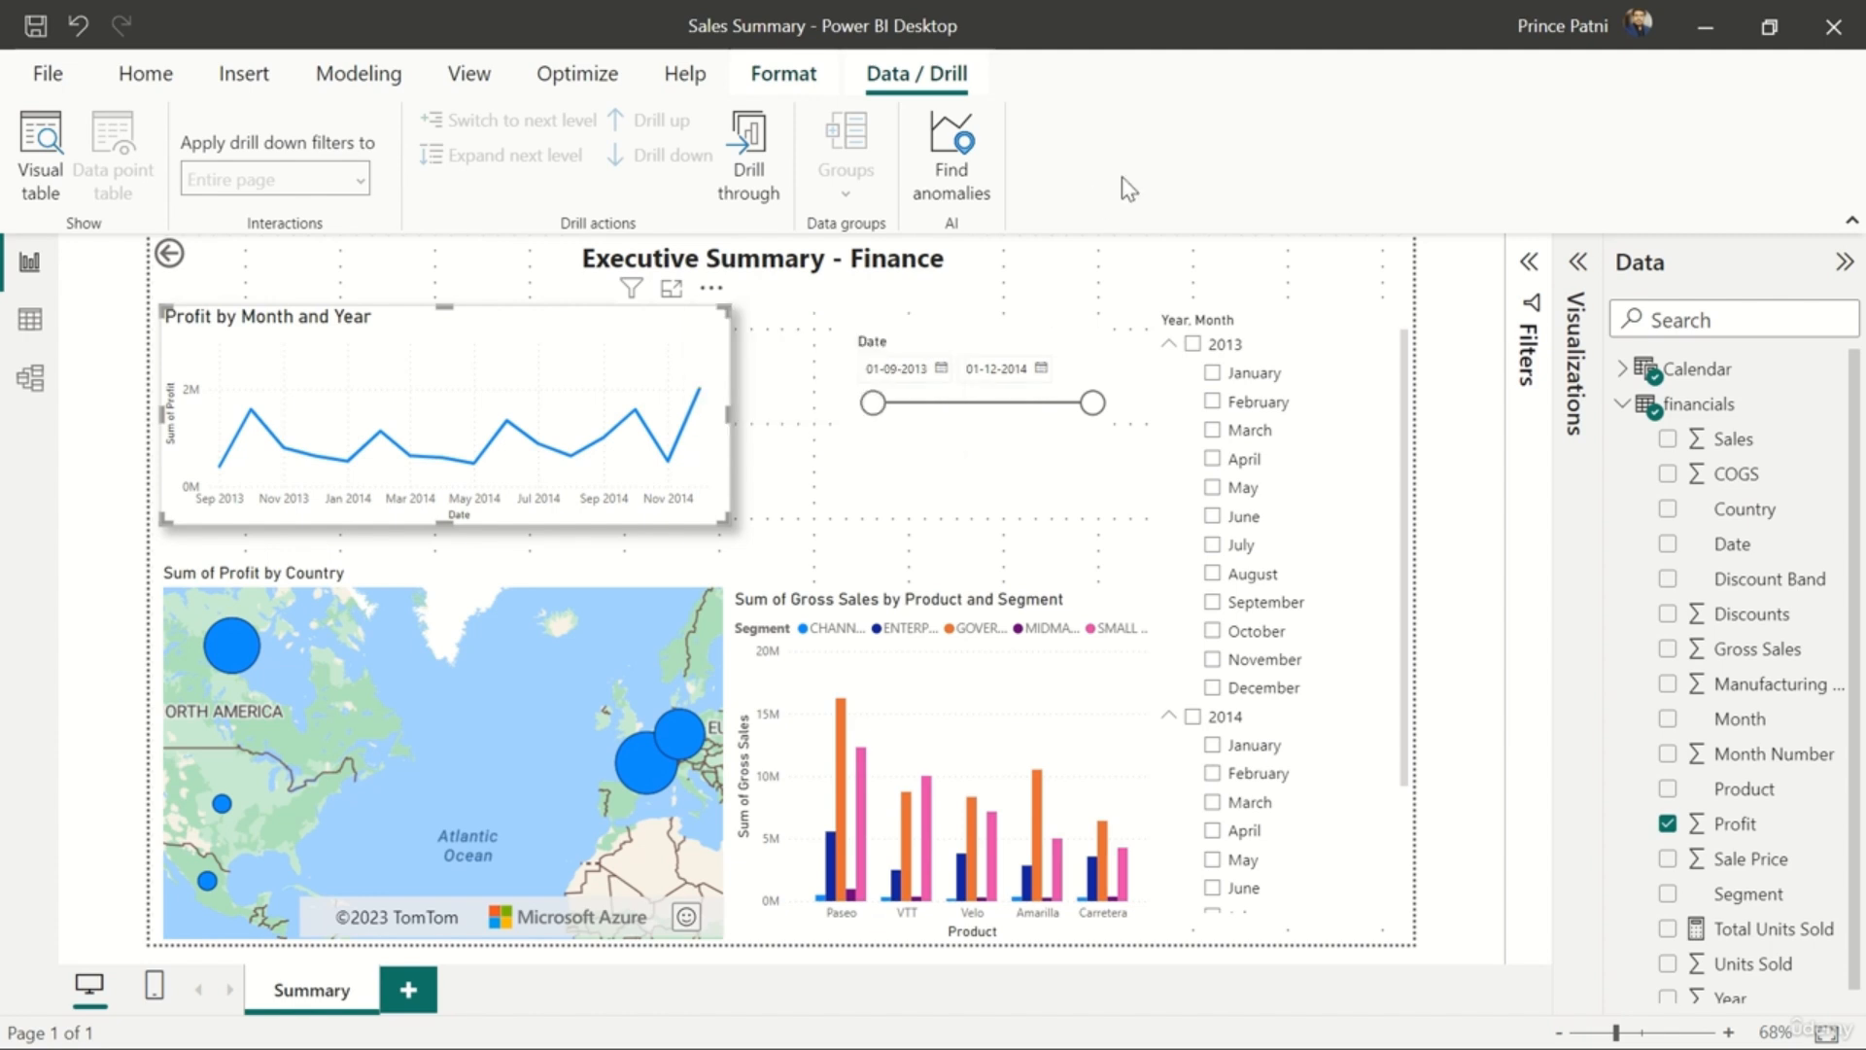
{"action": "right_click", "coordinate": [502, 358]}
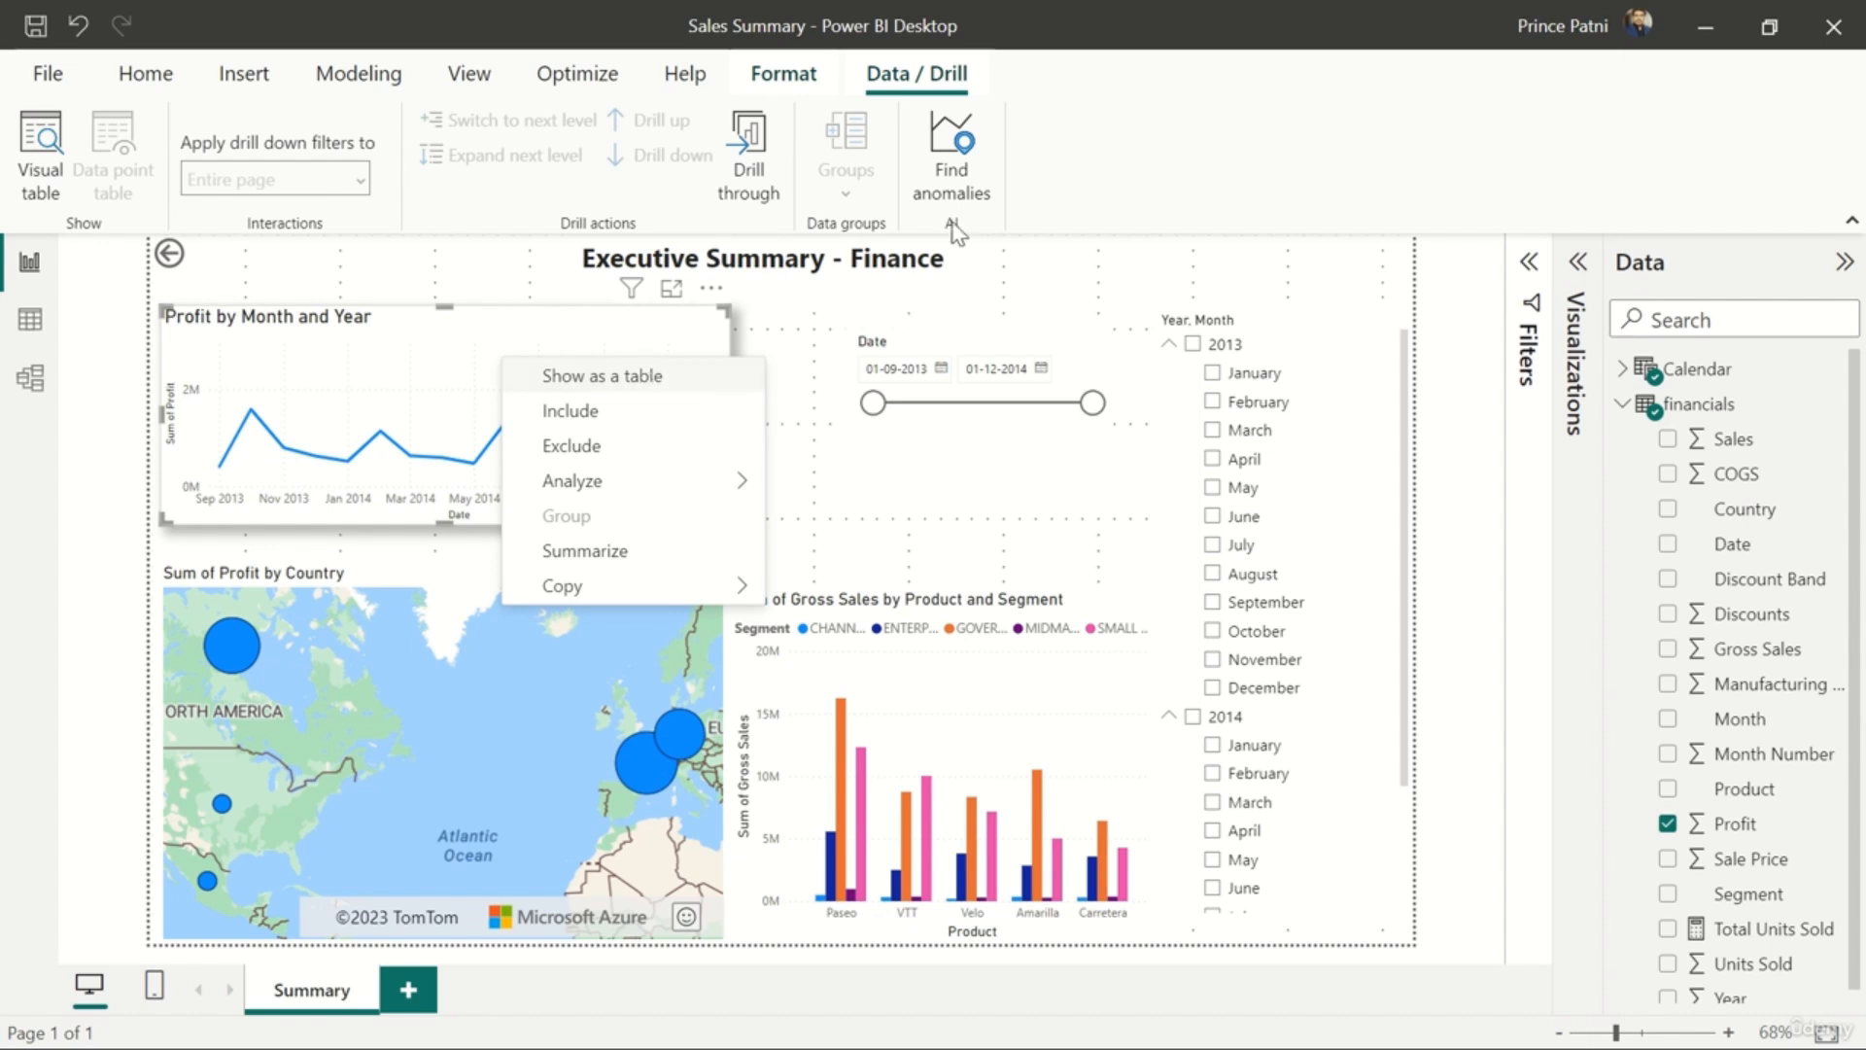
{"action": "left_click", "coordinate": [1081, 195]}
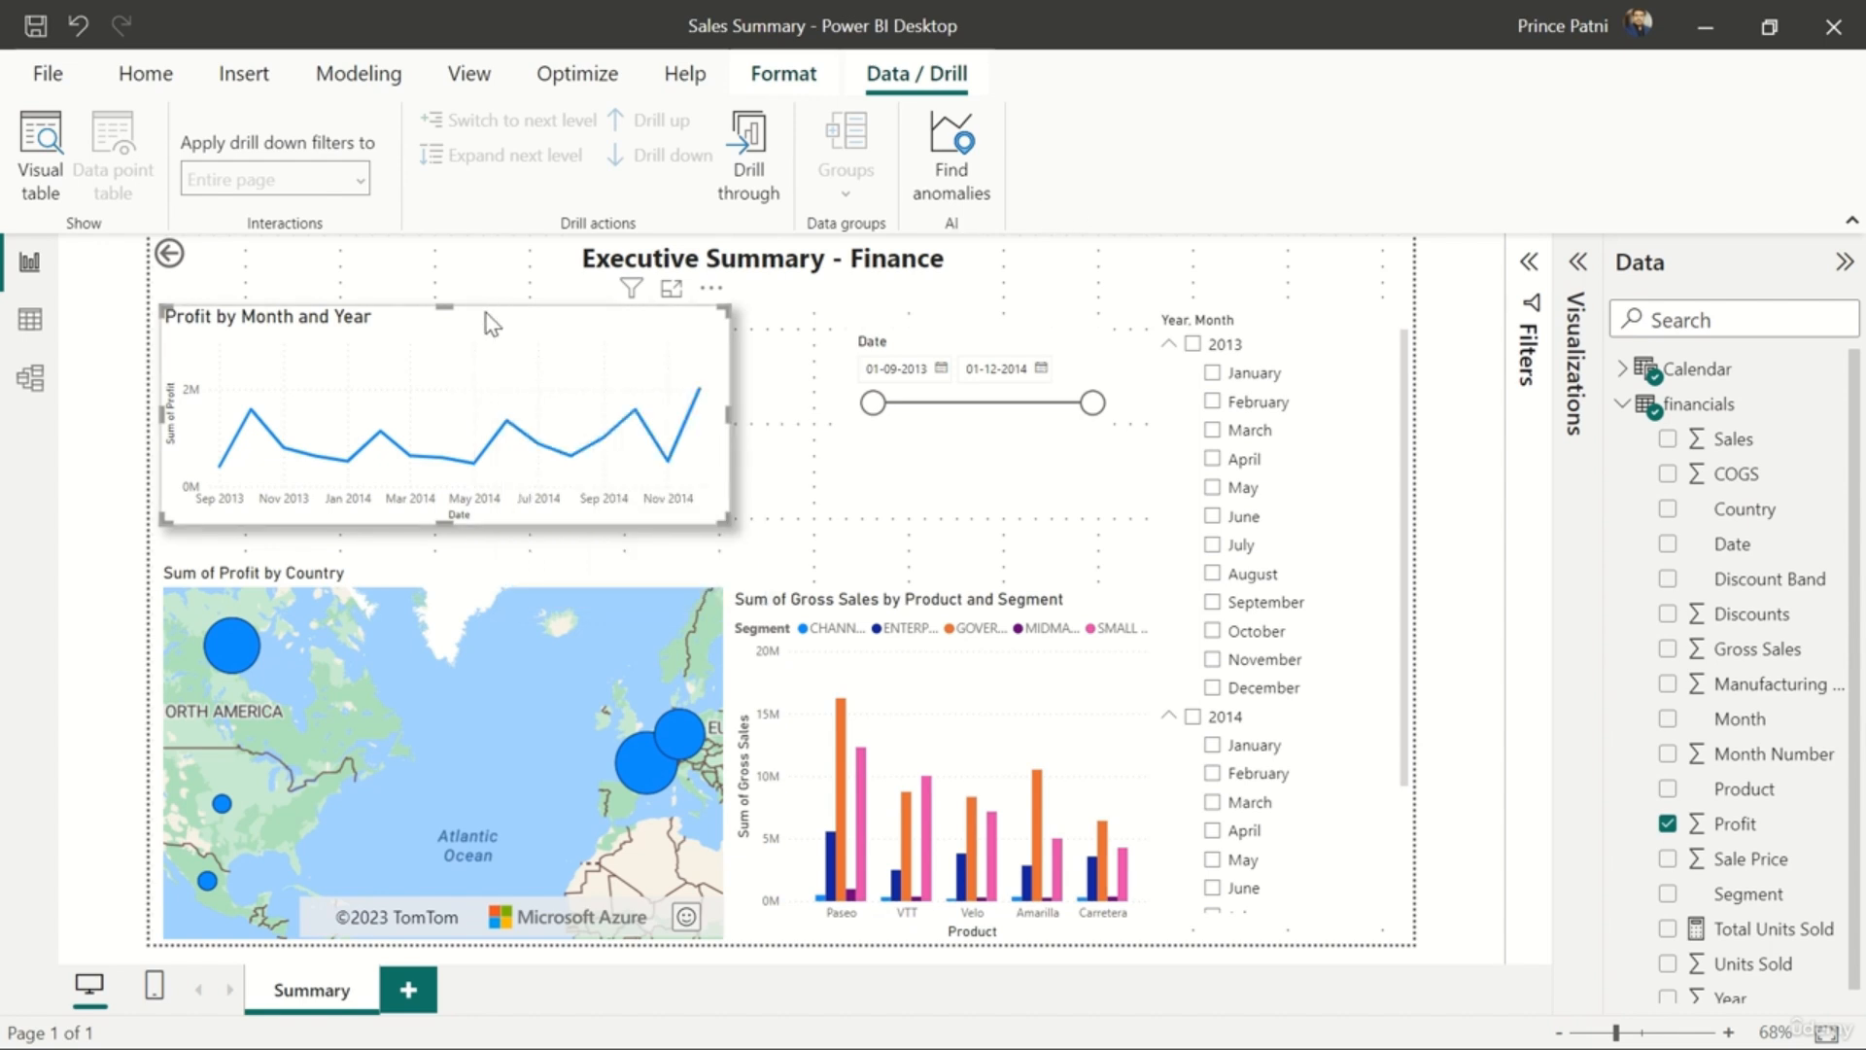
- View the Profit by Month and Year chart's visual table, compare horizontal and vertical layouts ending on vertical, and return to the report
{"action": "left_click", "coordinate": [39, 187]}
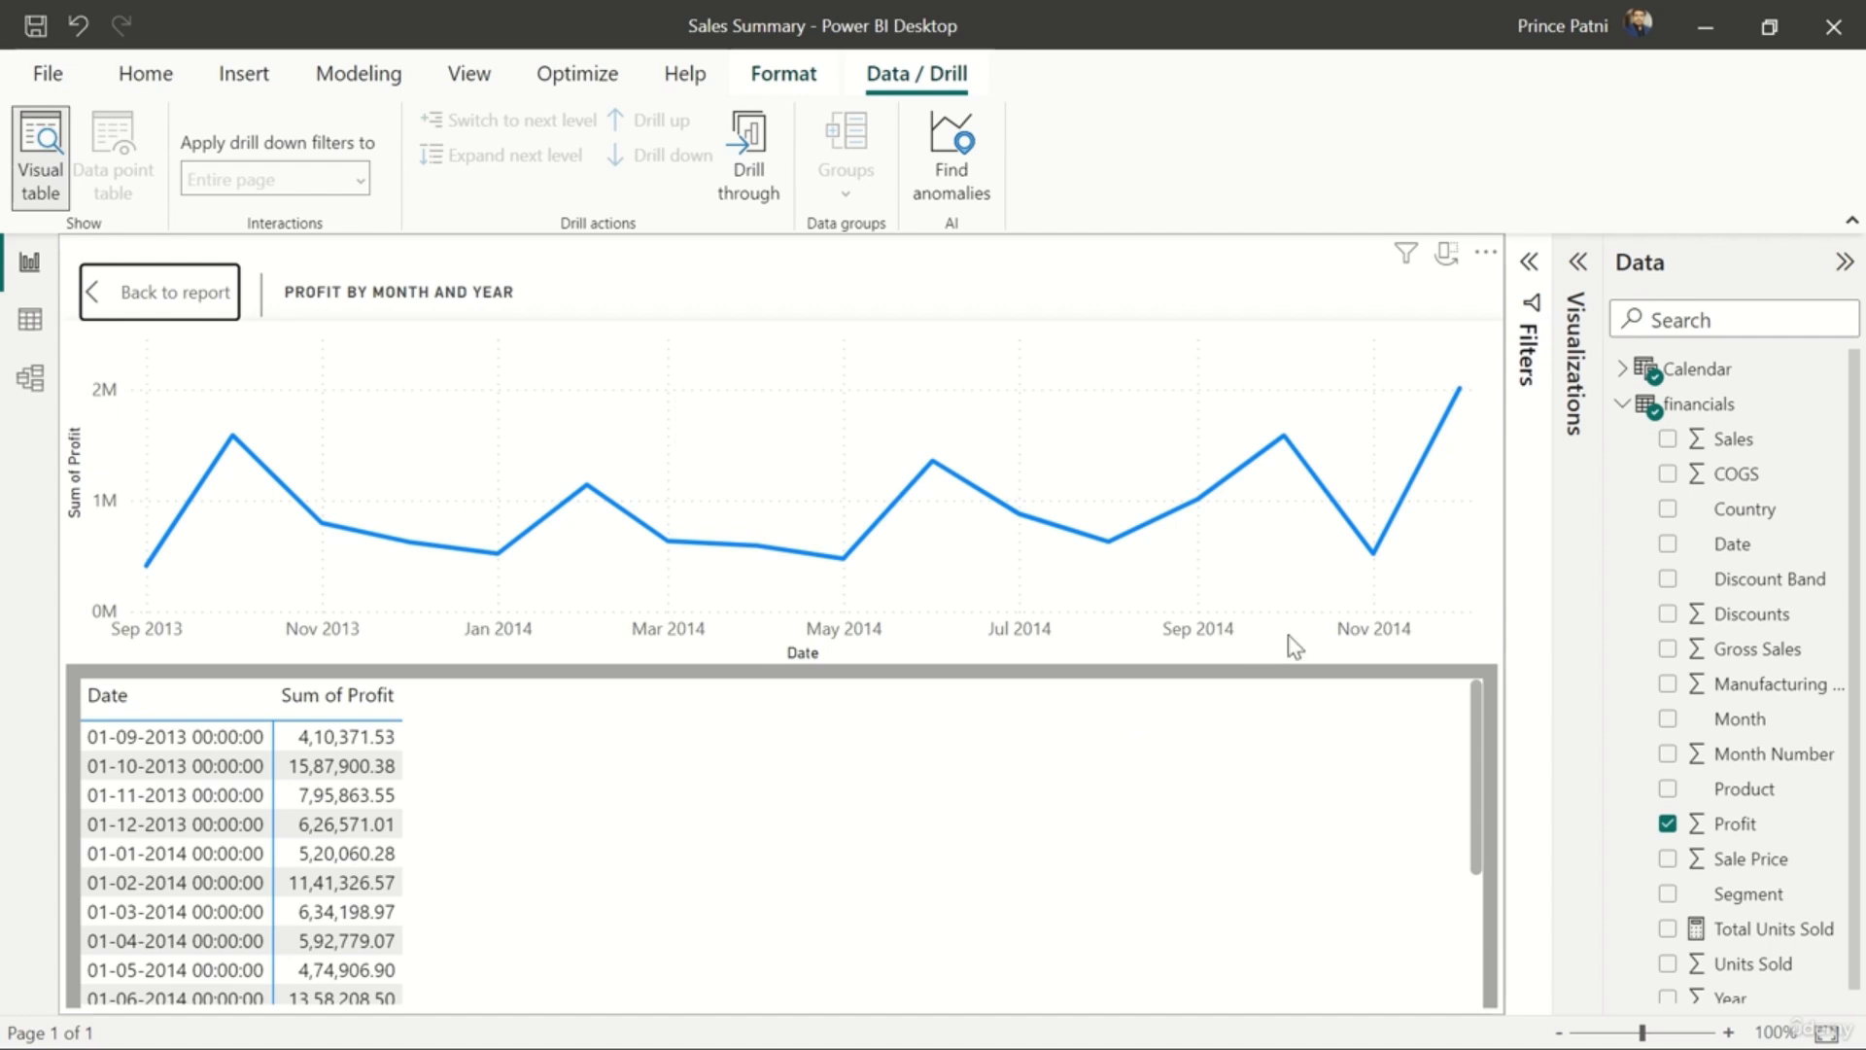
{"action": "left_click", "coordinate": [1448, 257]}
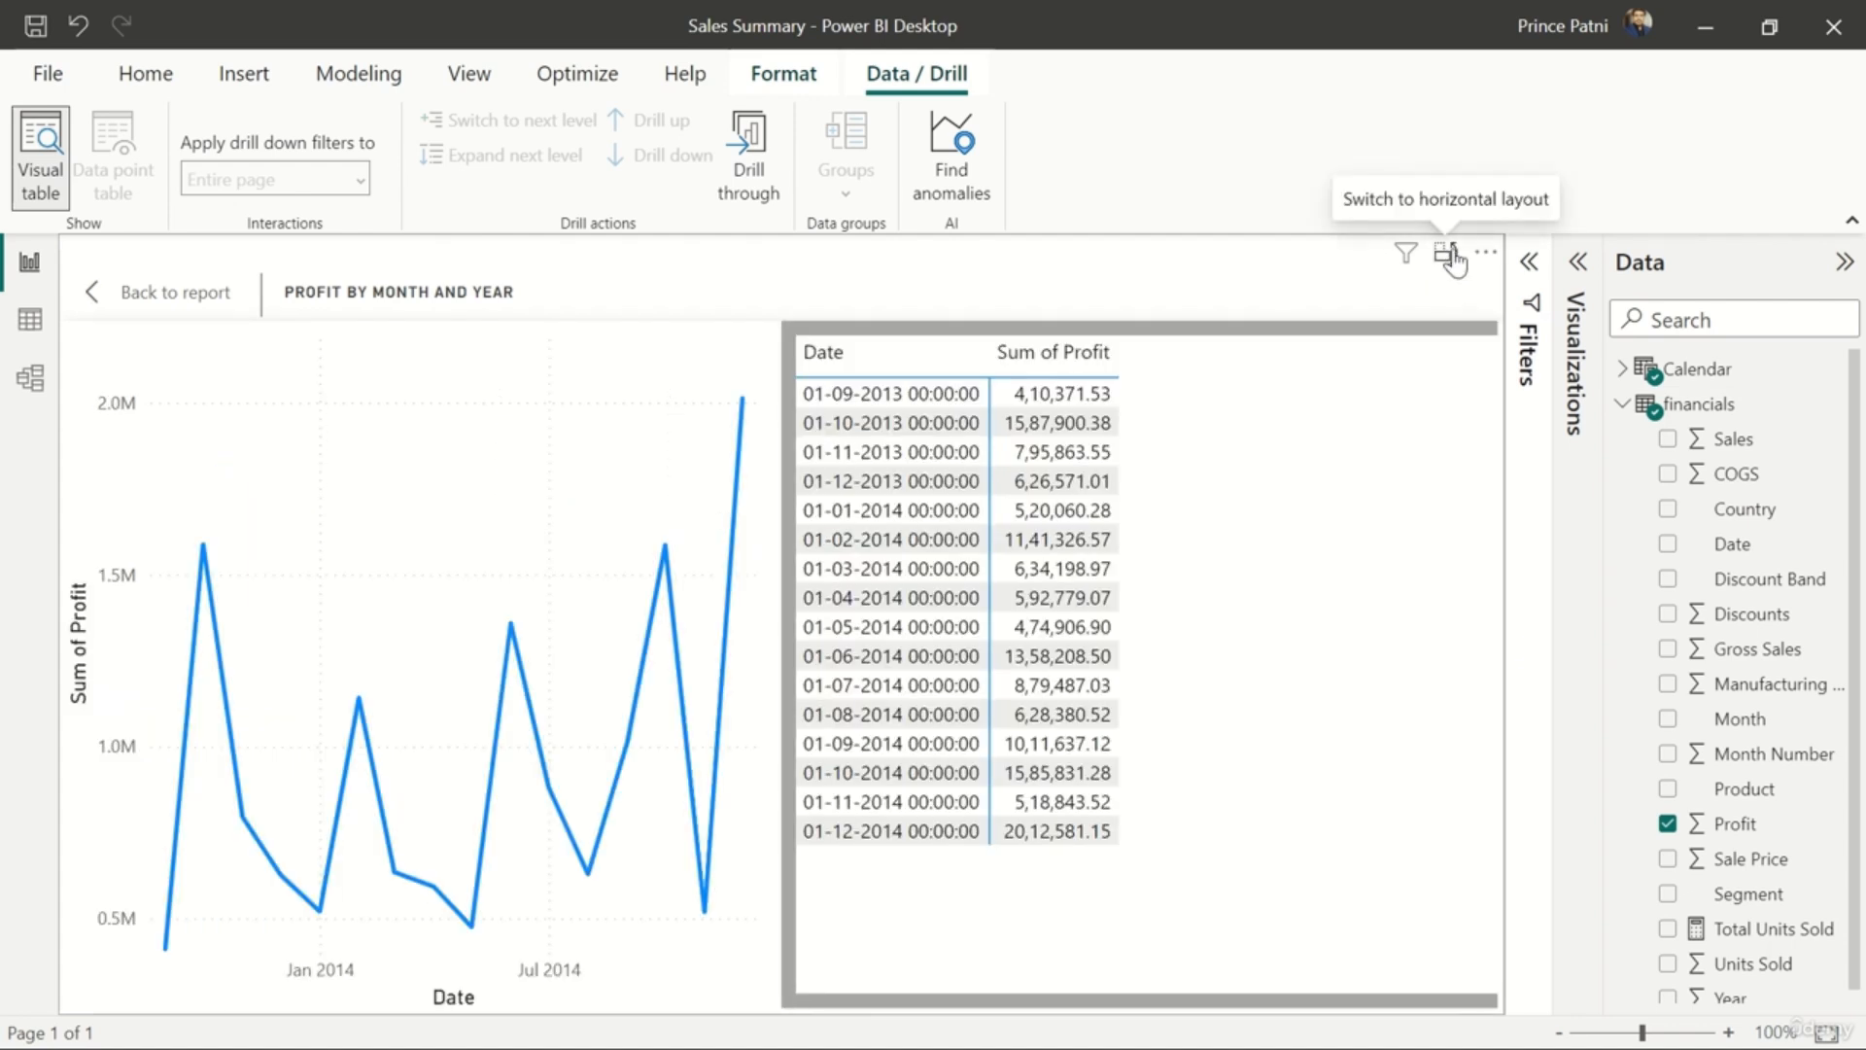
{"action": "left_click", "coordinate": [1448, 257]}
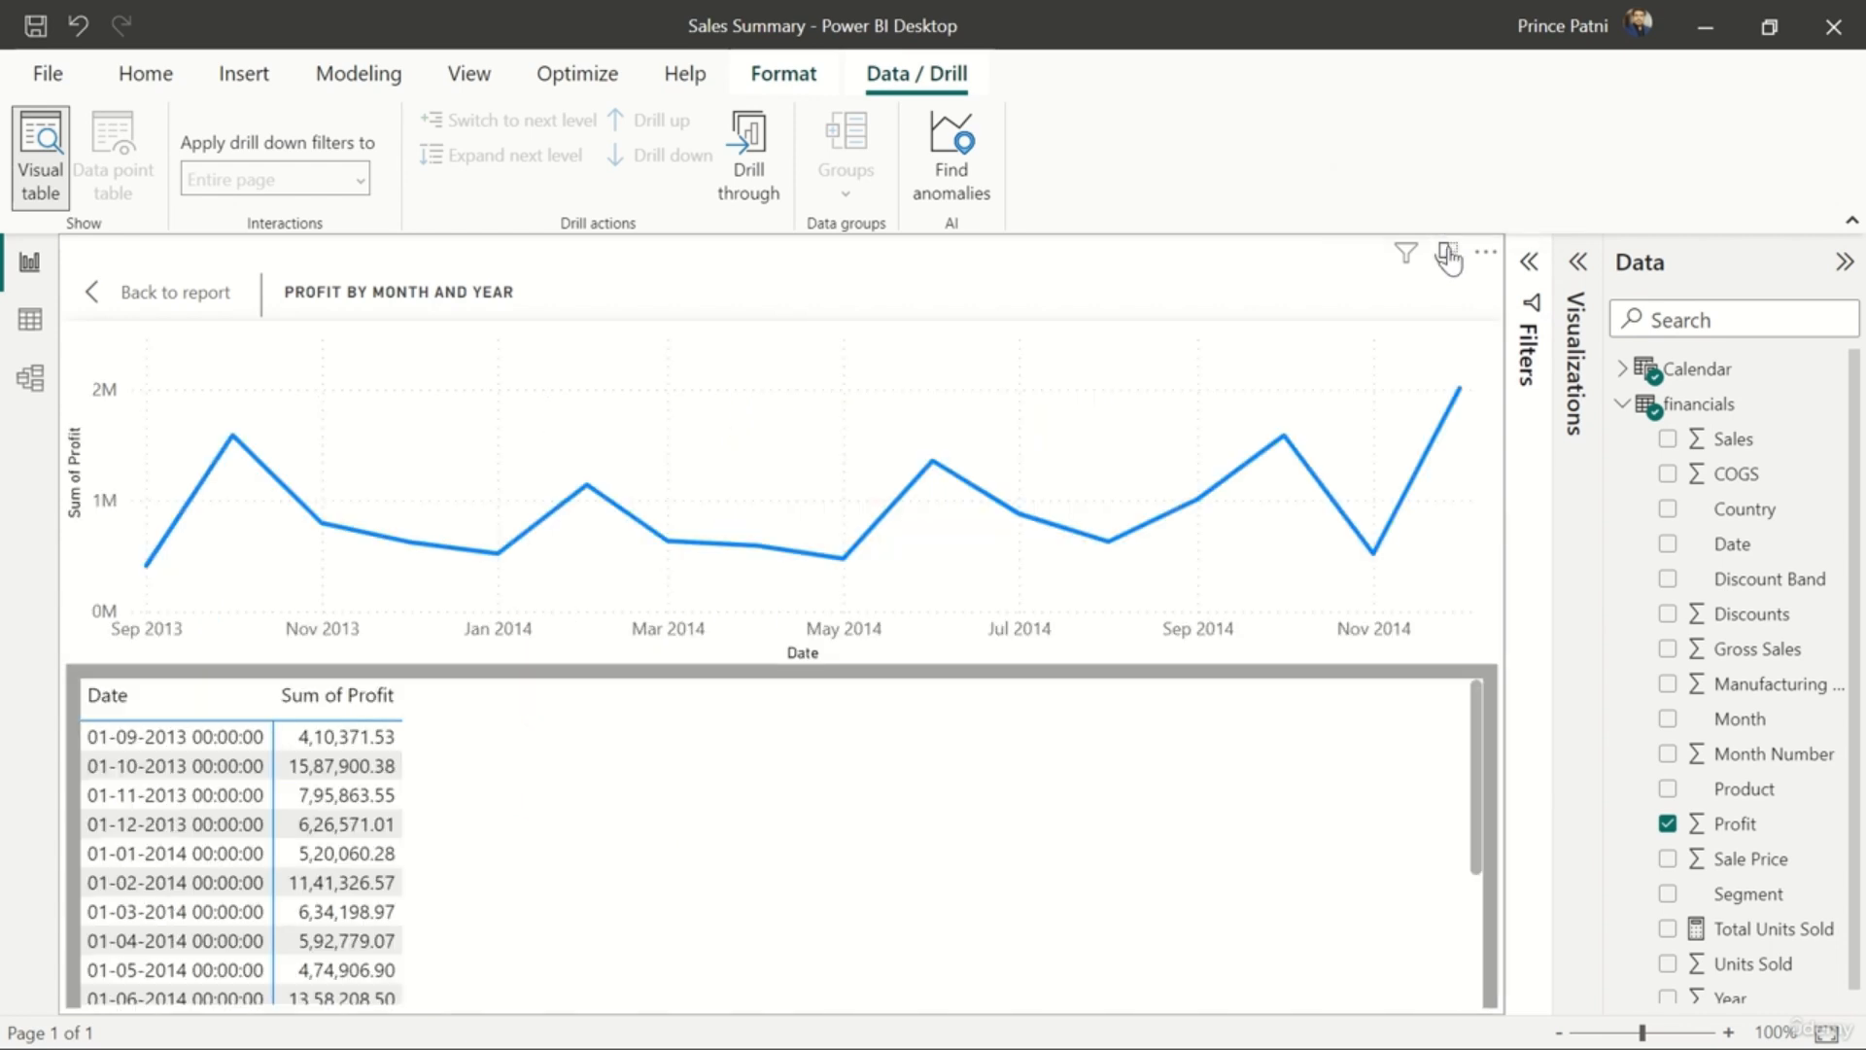
{"action": "left_click", "coordinate": [1450, 257]}
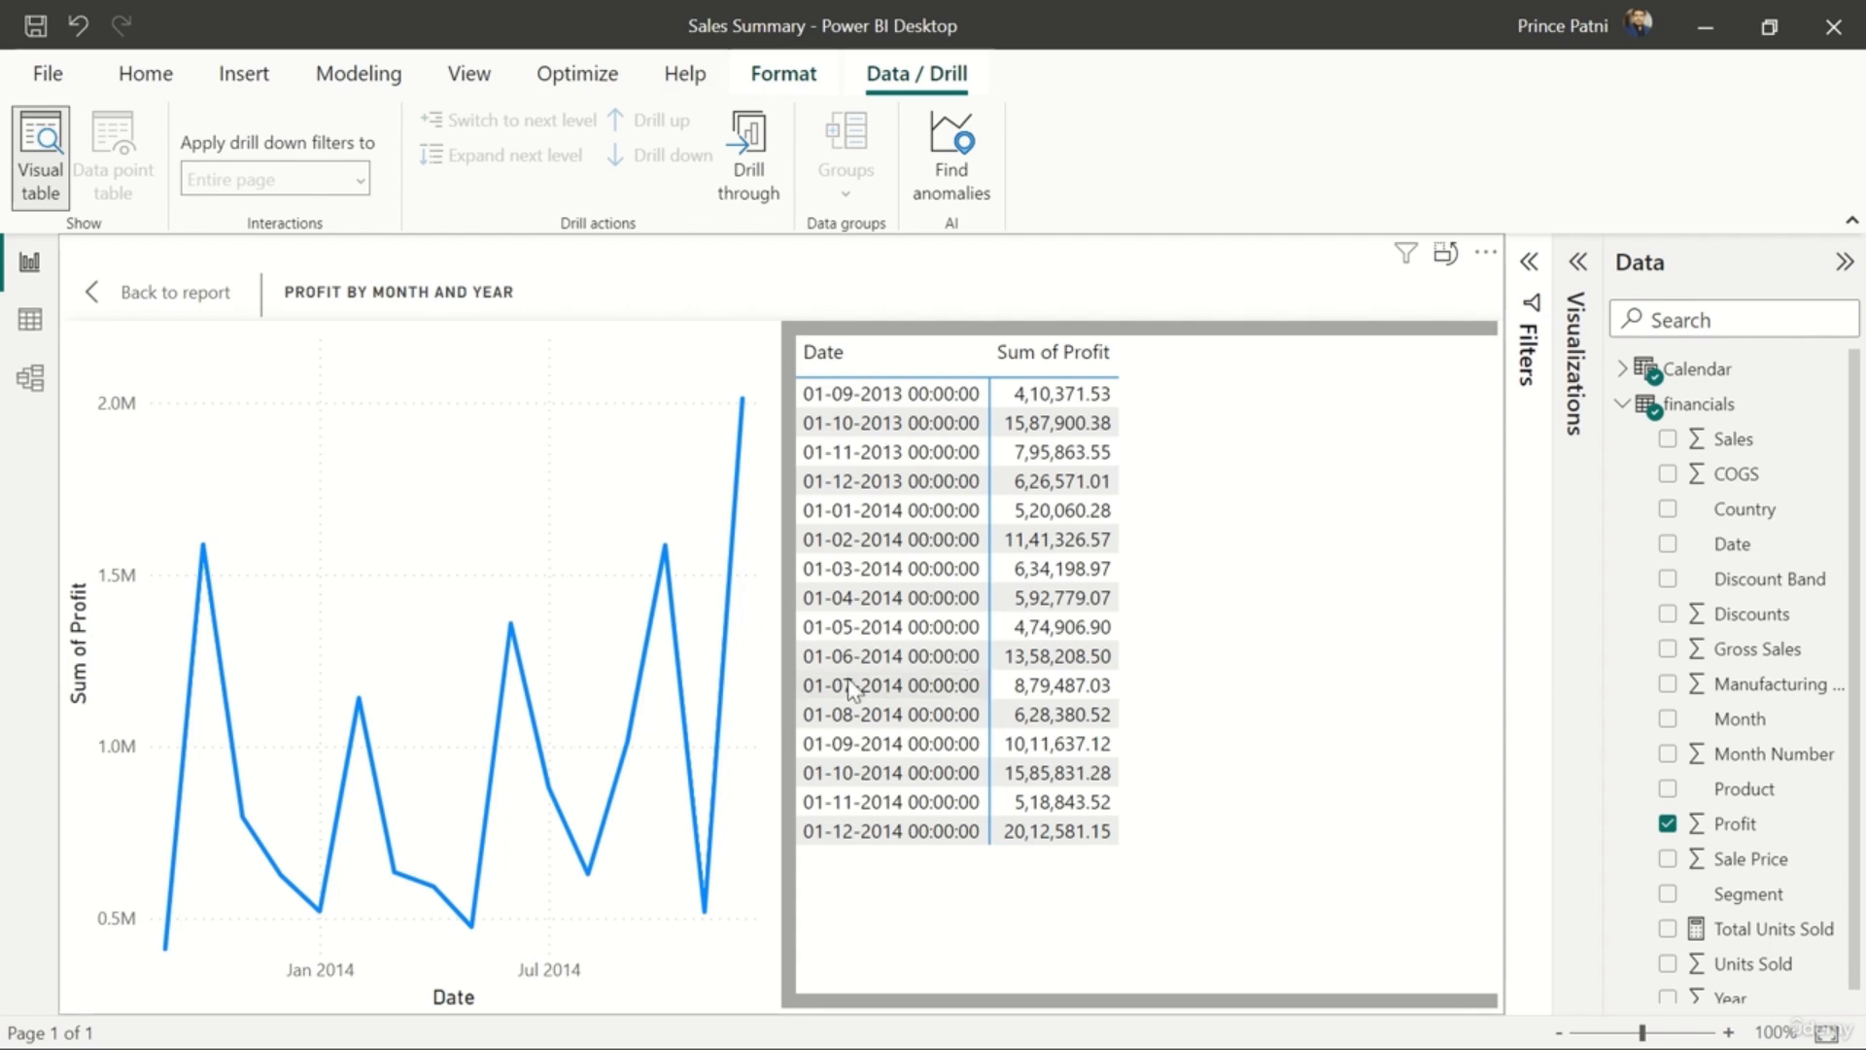
{"action": "left_click", "coordinate": [176, 296]}
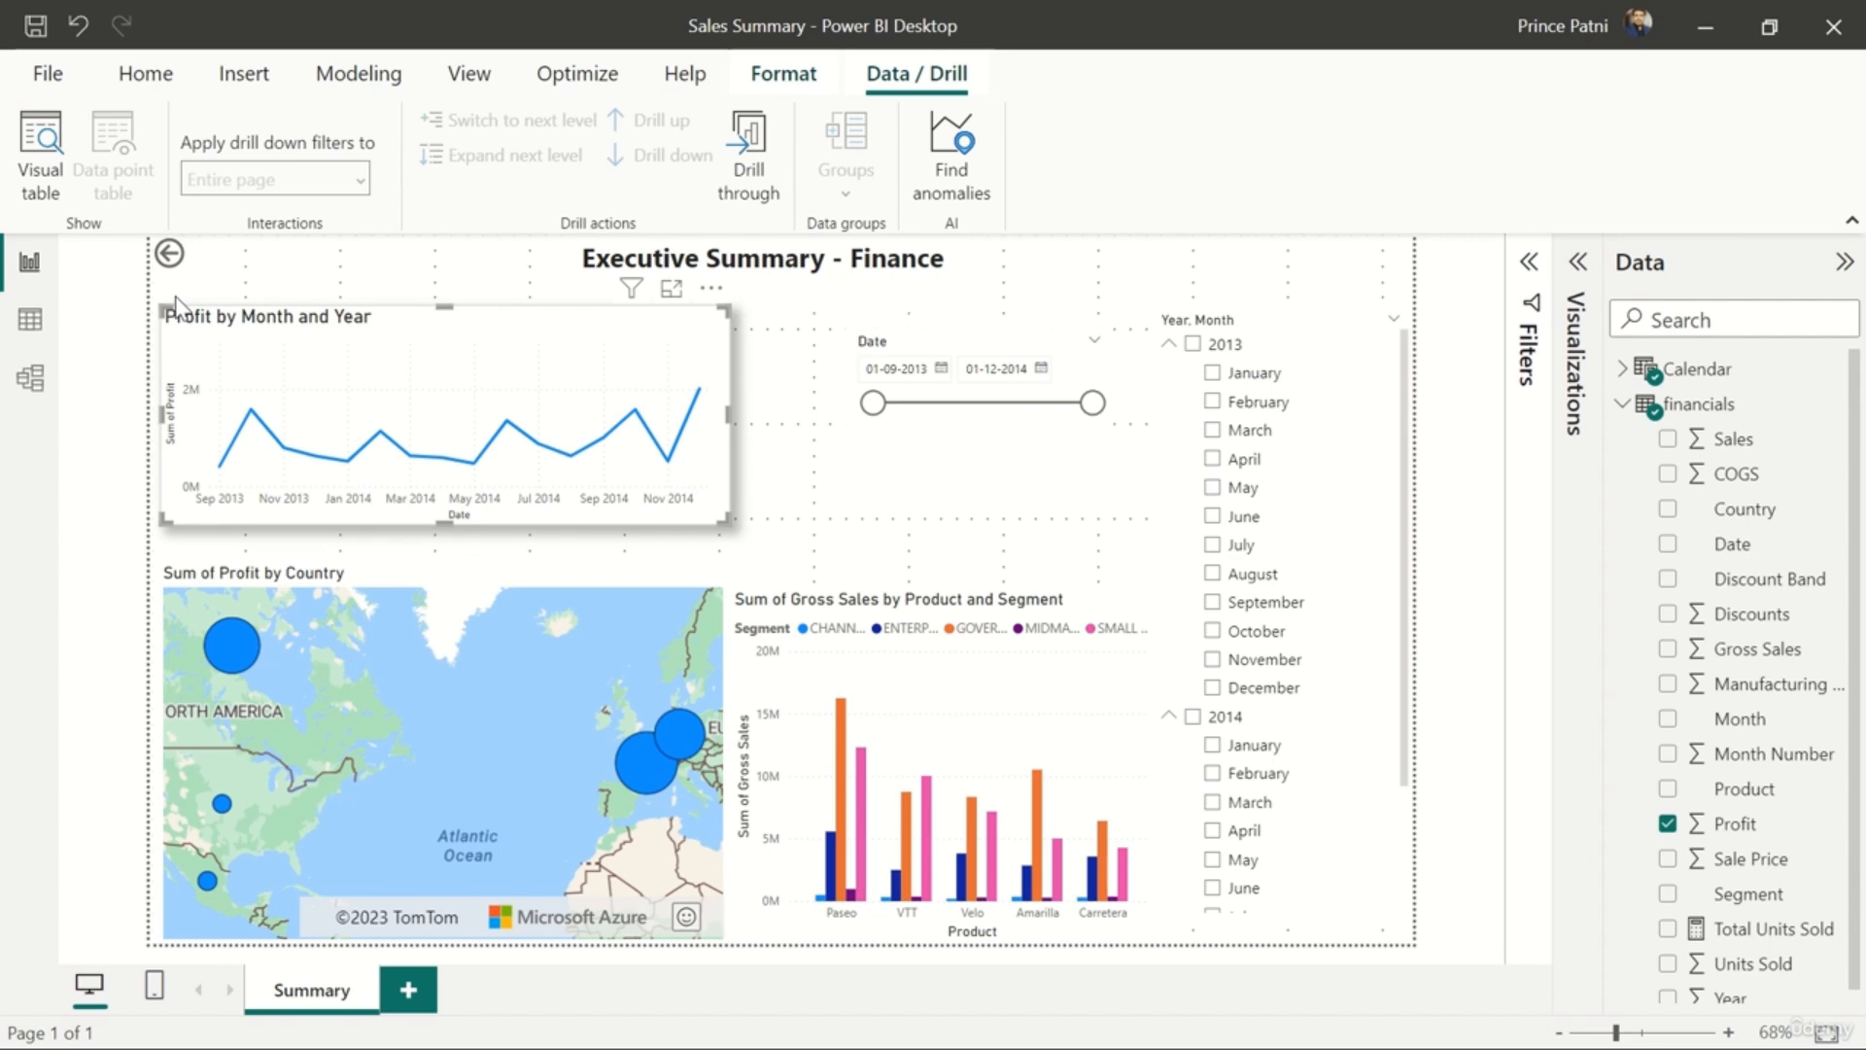
- Show the Profit by Month and Year chart as a table two more times, returning to the report each time
{"action": "left_click", "coordinate": [713, 288]}
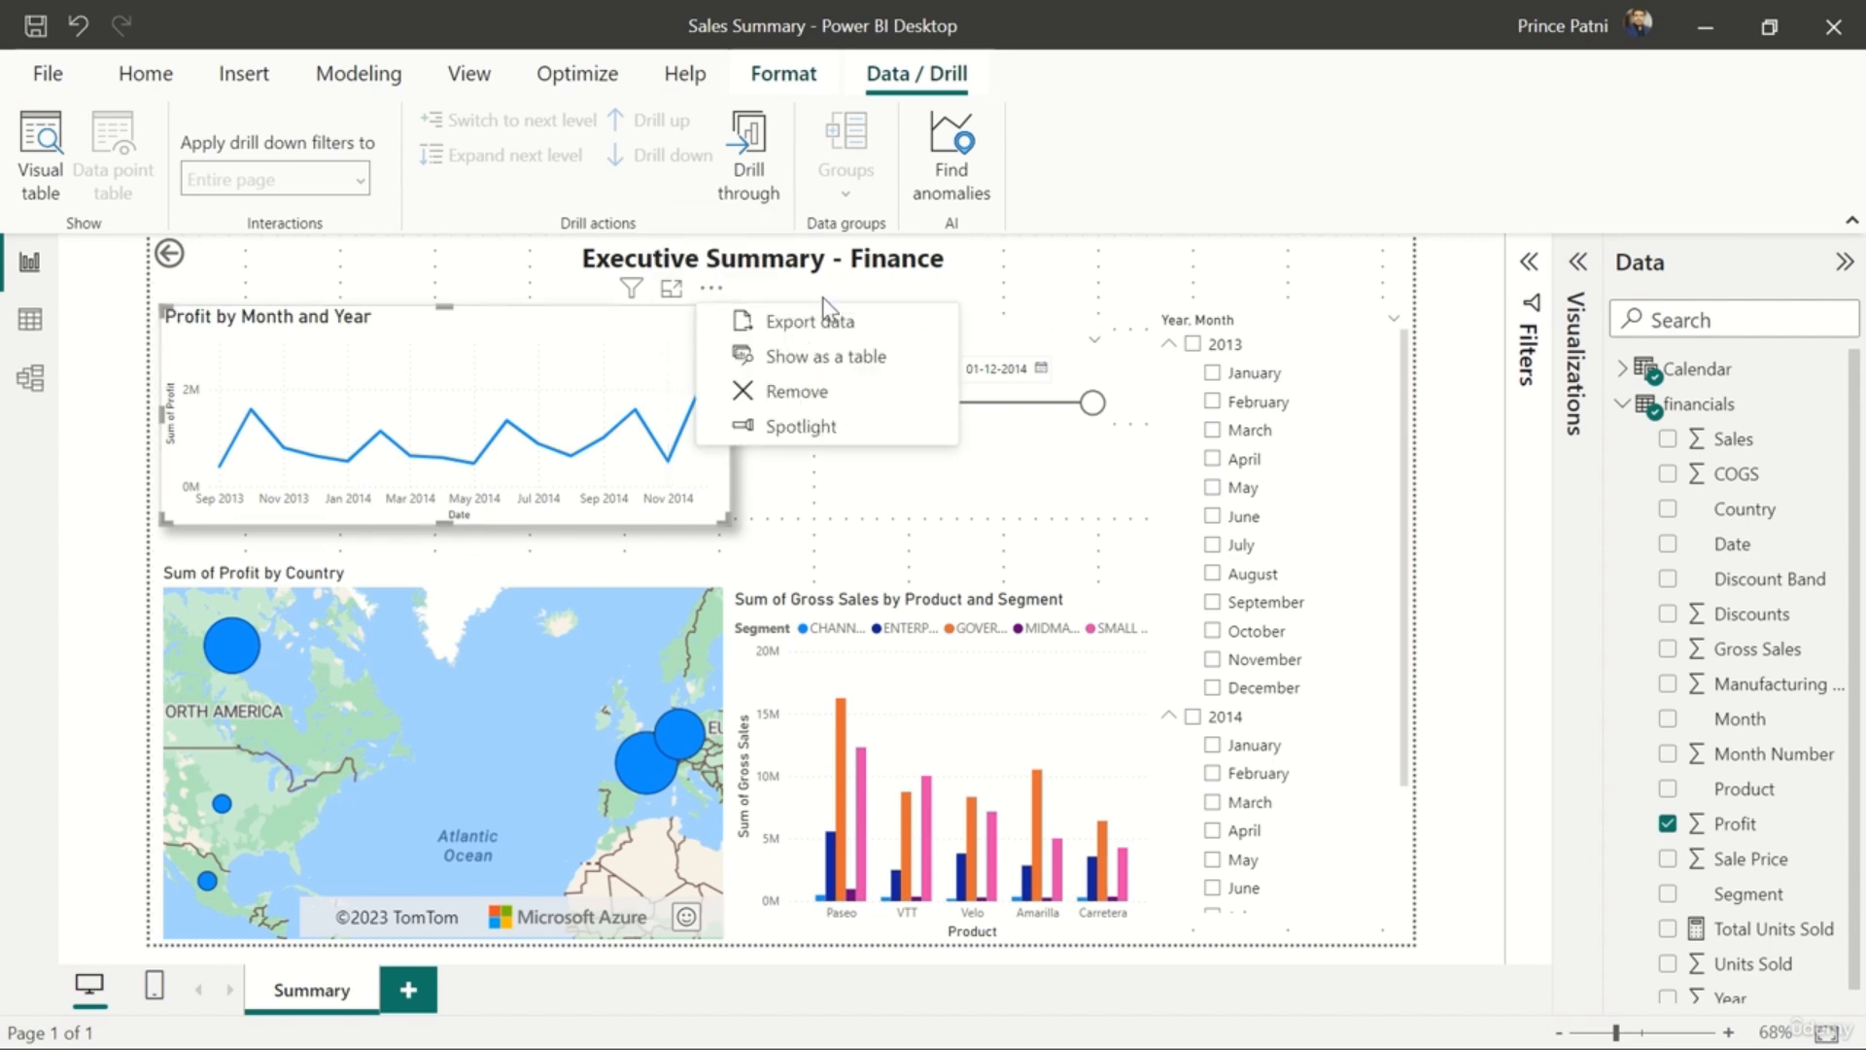
{"action": "left_click", "coordinate": [843, 356]}
{"action": "left_click", "coordinate": [147, 291]}
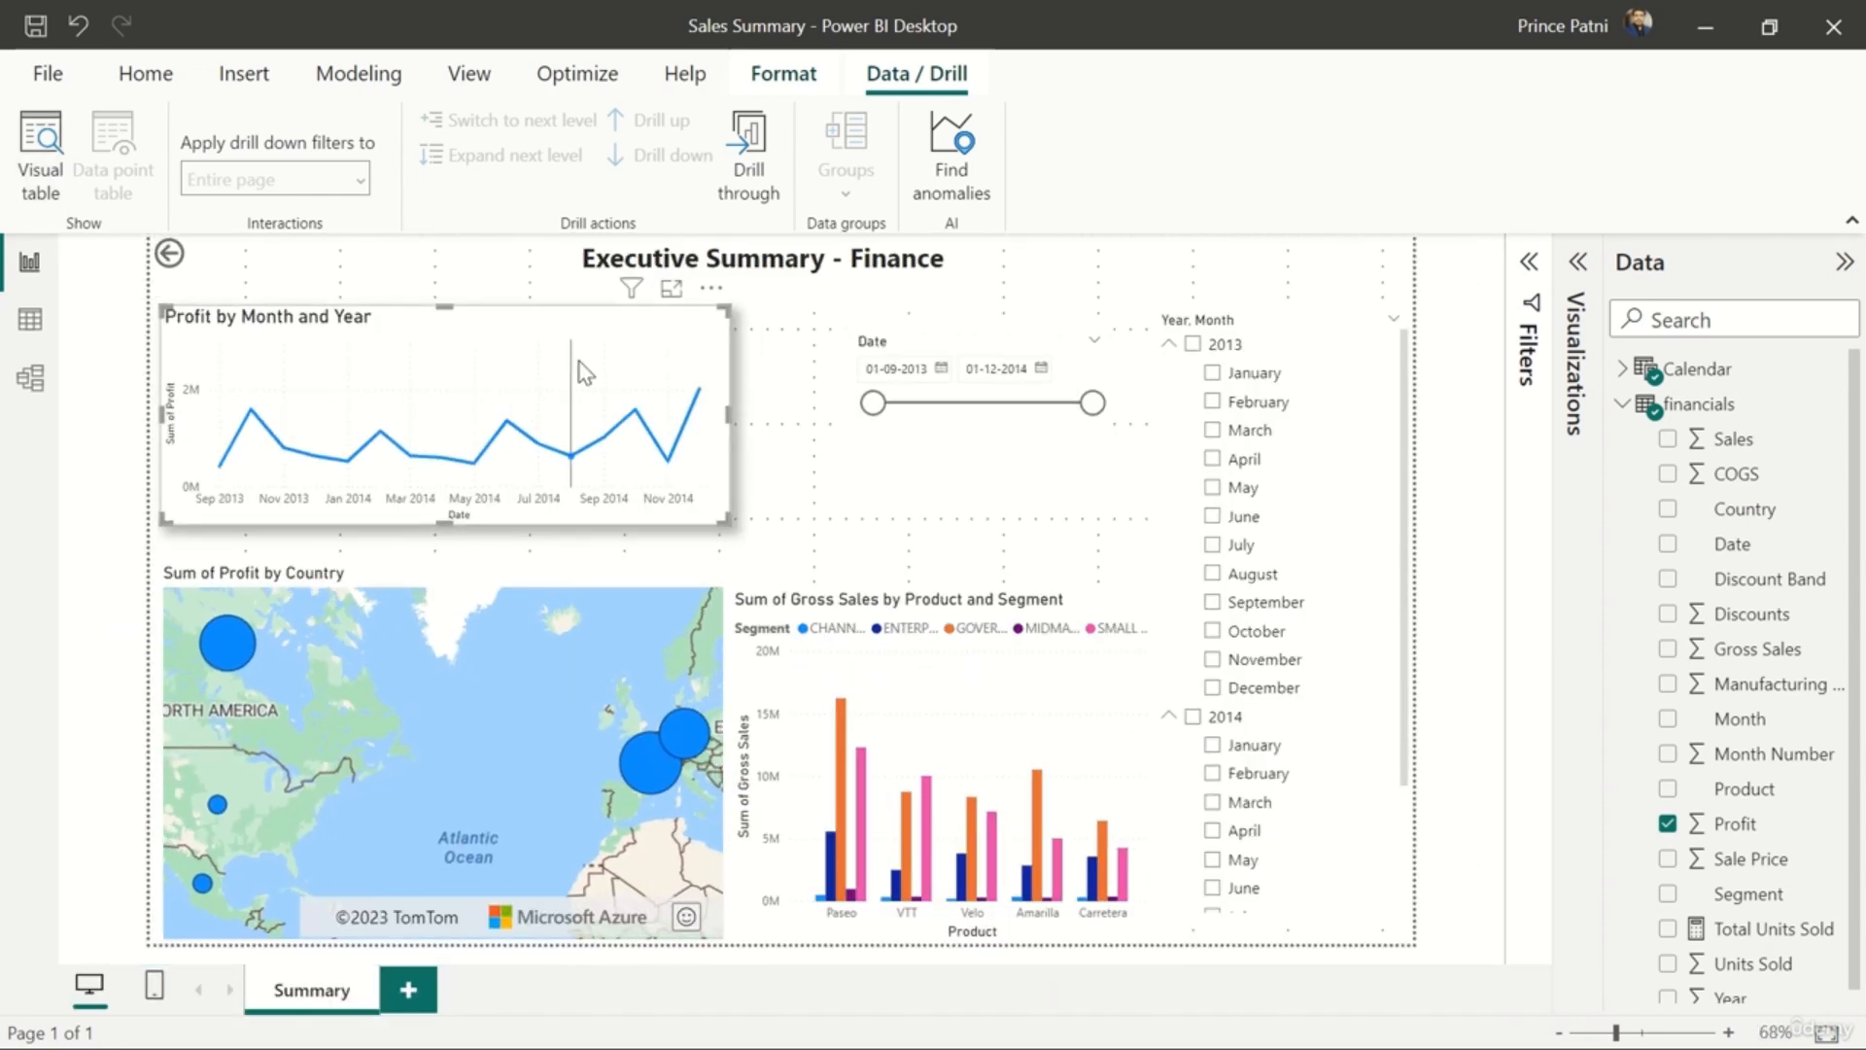
{"action": "right_click", "coordinate": [579, 362]}
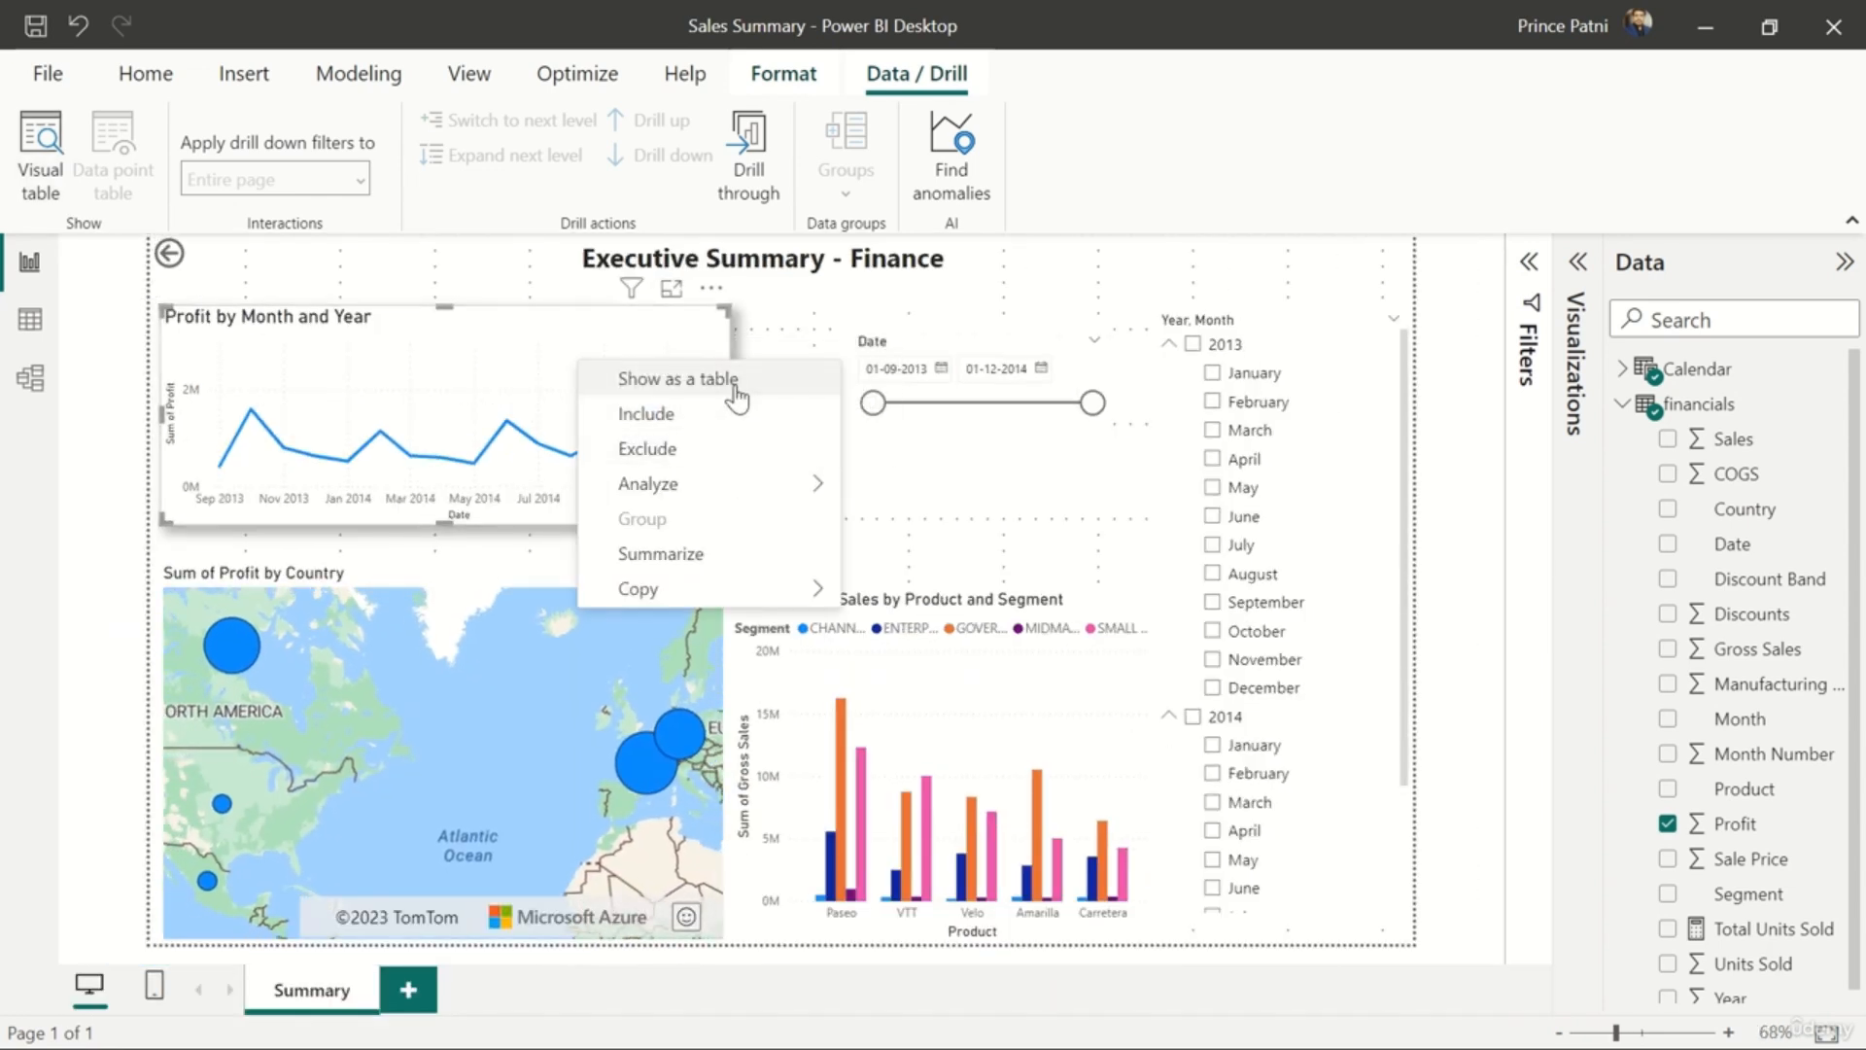
{"action": "left_click", "coordinate": [736, 388]}
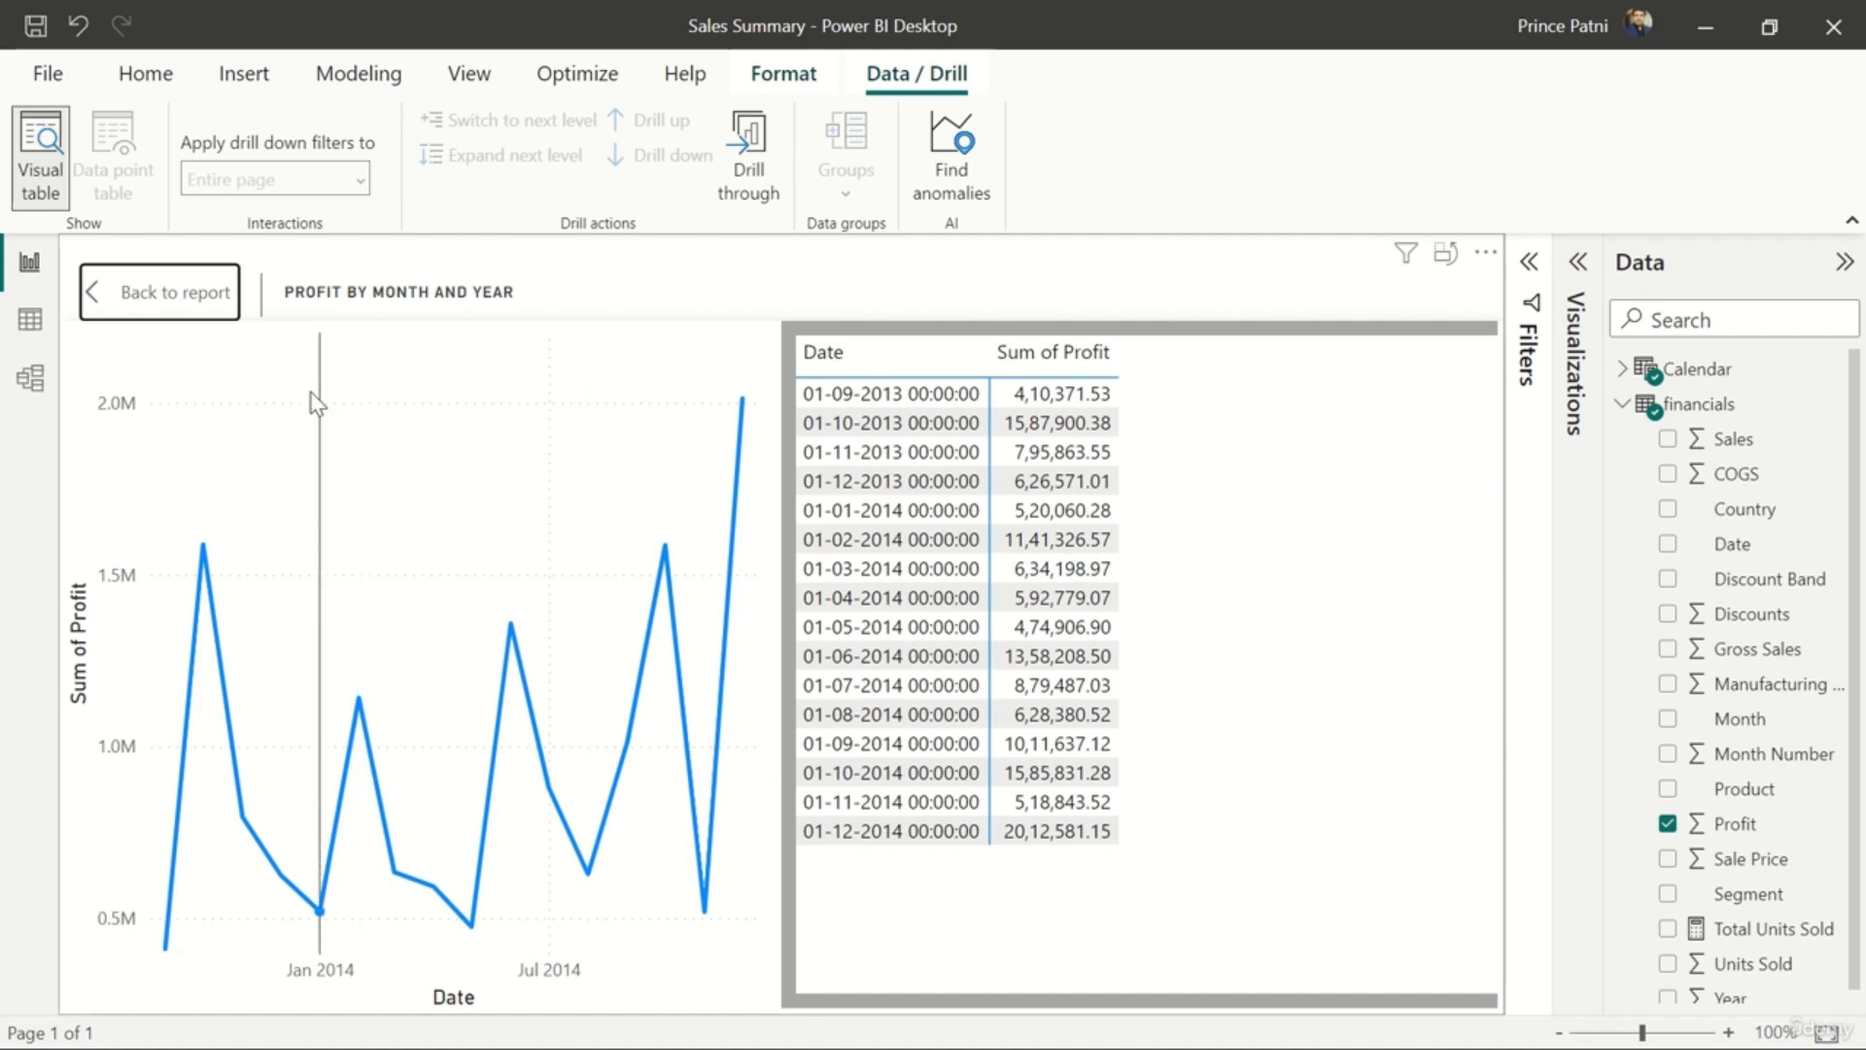
{"action": "left_click", "coordinate": [190, 292]}
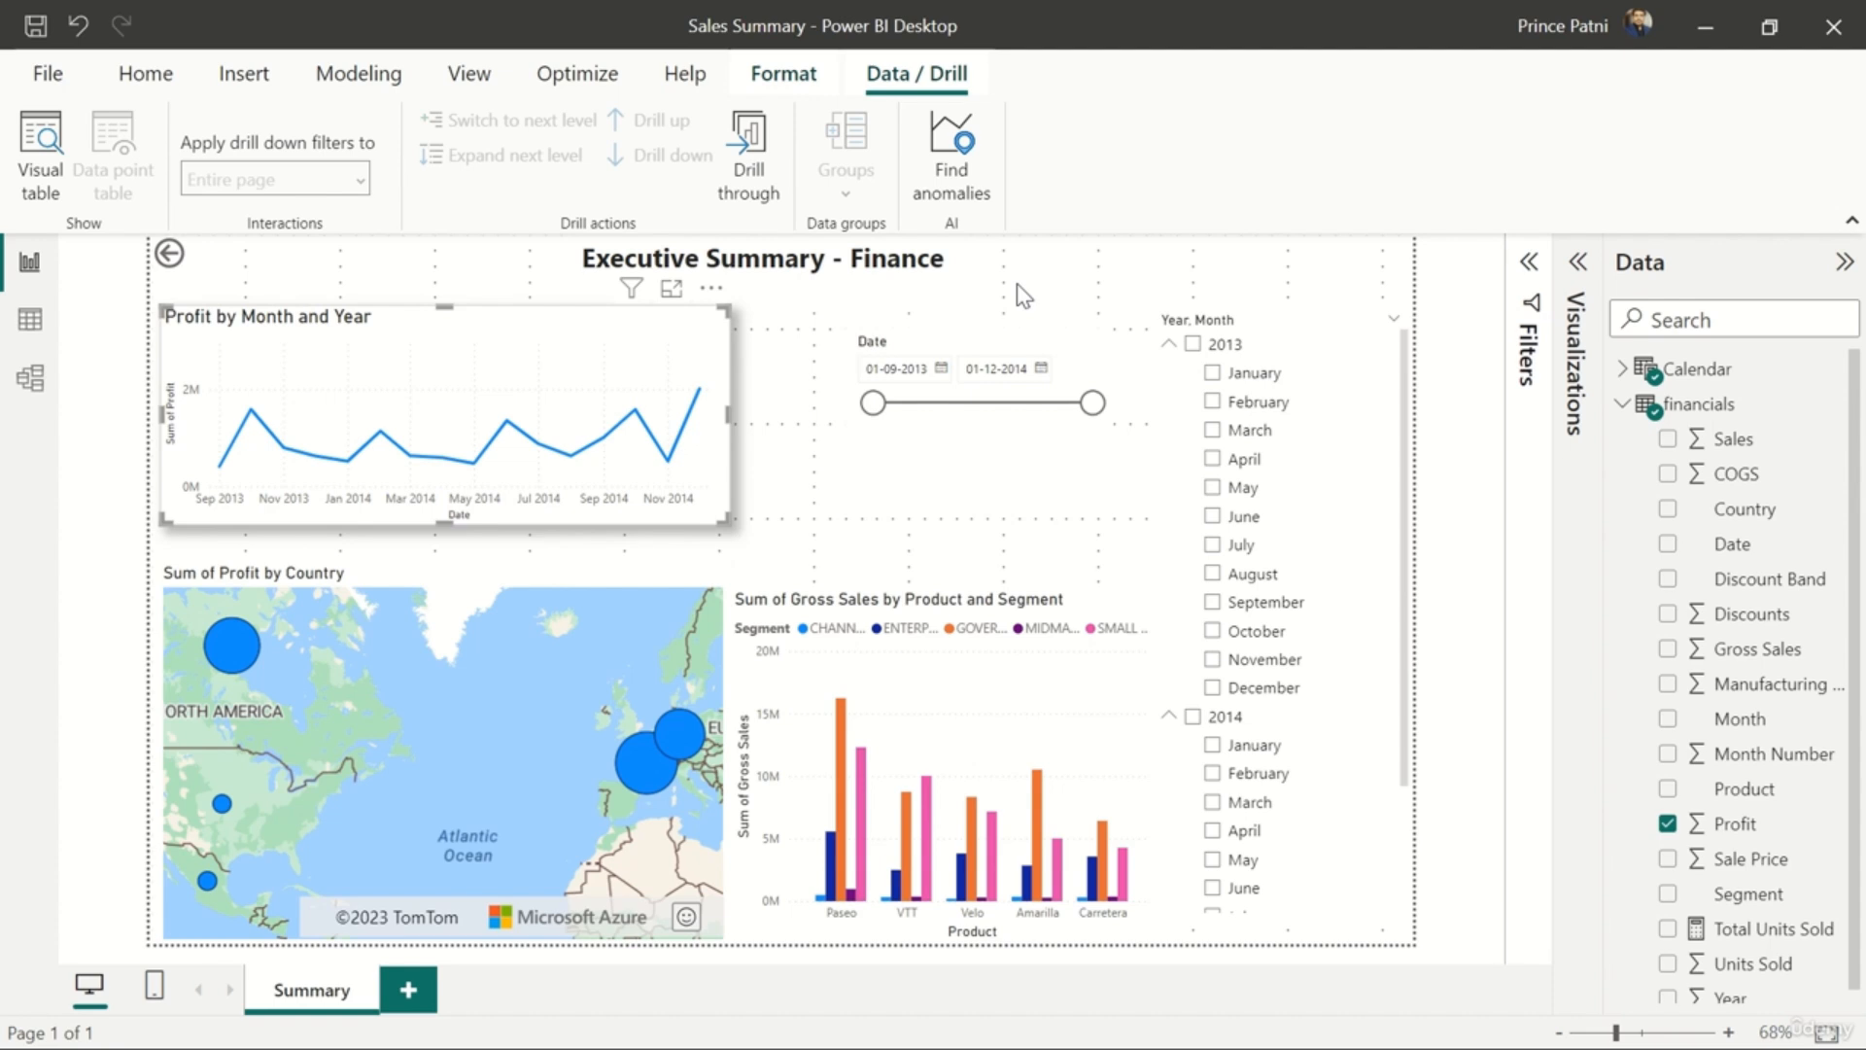
- Show the Sum of Gross Sales by Product and Segment chart as a table in vertical layout, and return to the report
{"action": "left_click", "coordinate": [1125, 612]}
{"action": "left_click", "coordinate": [1137, 572]}
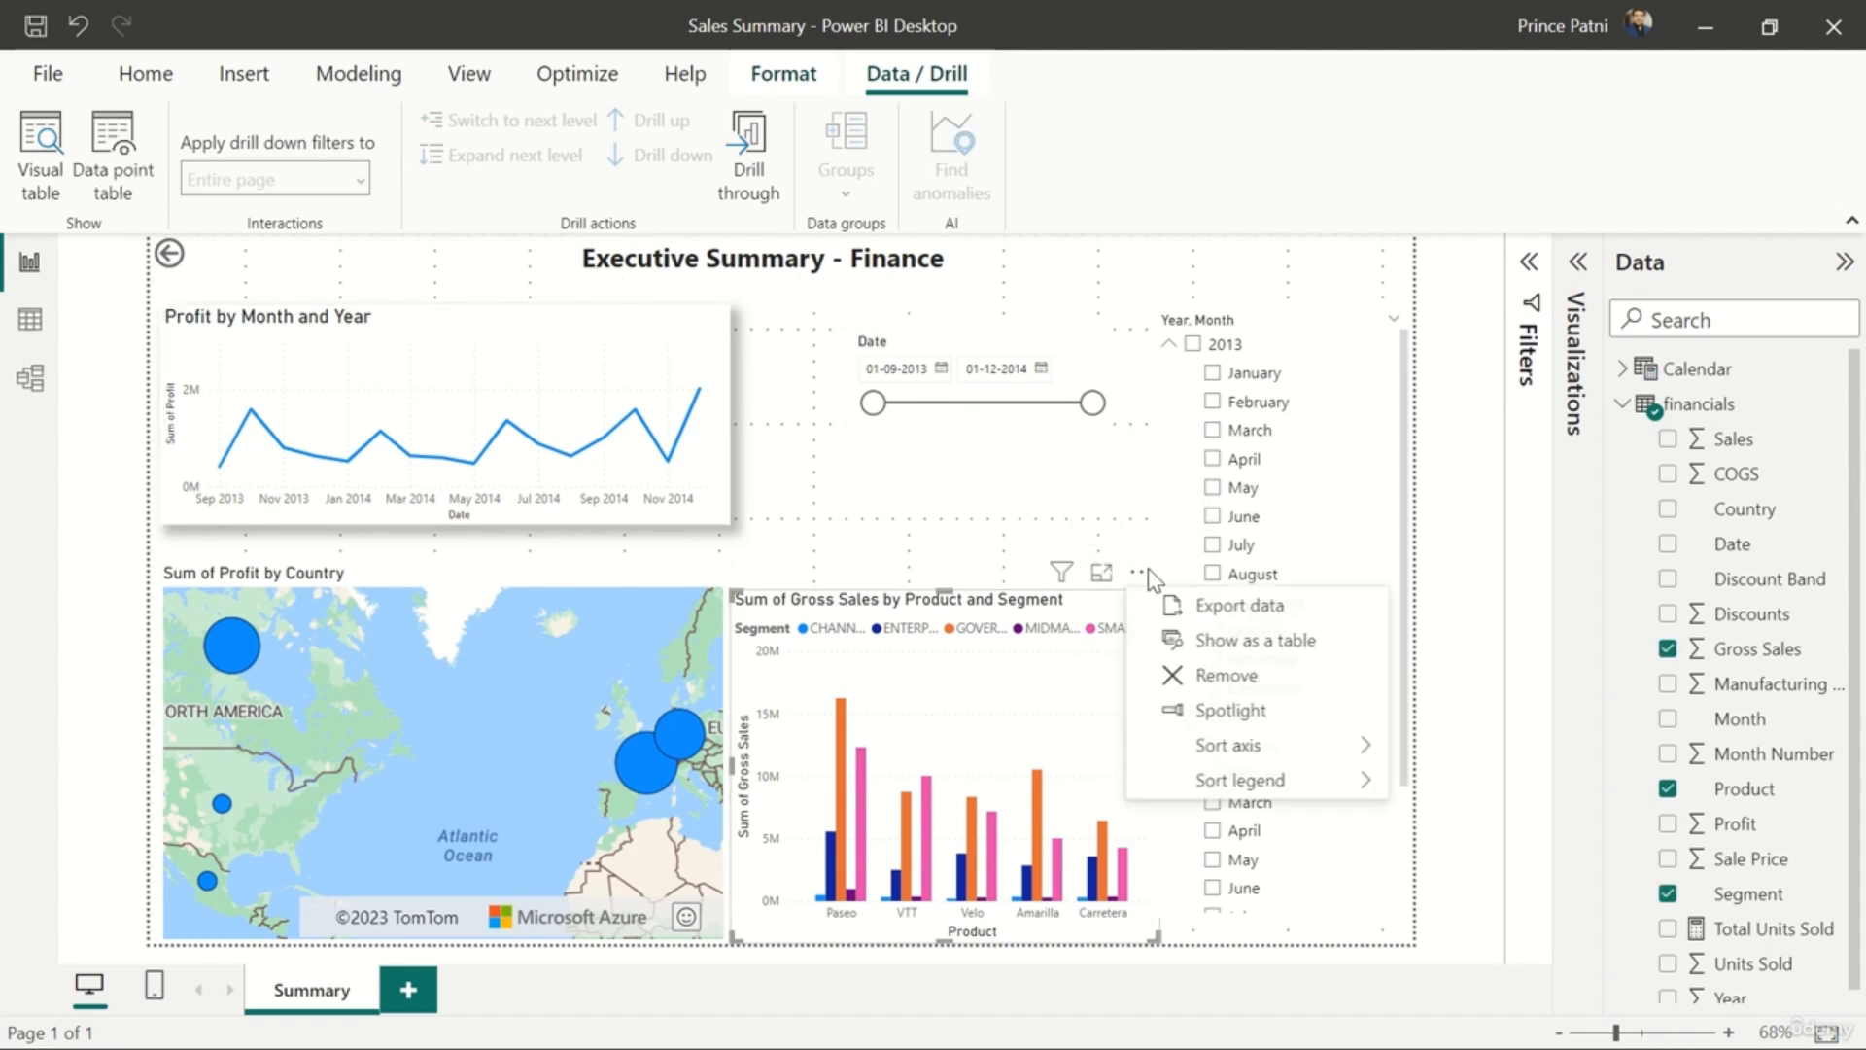
{"action": "left_click", "coordinate": [1267, 657]}
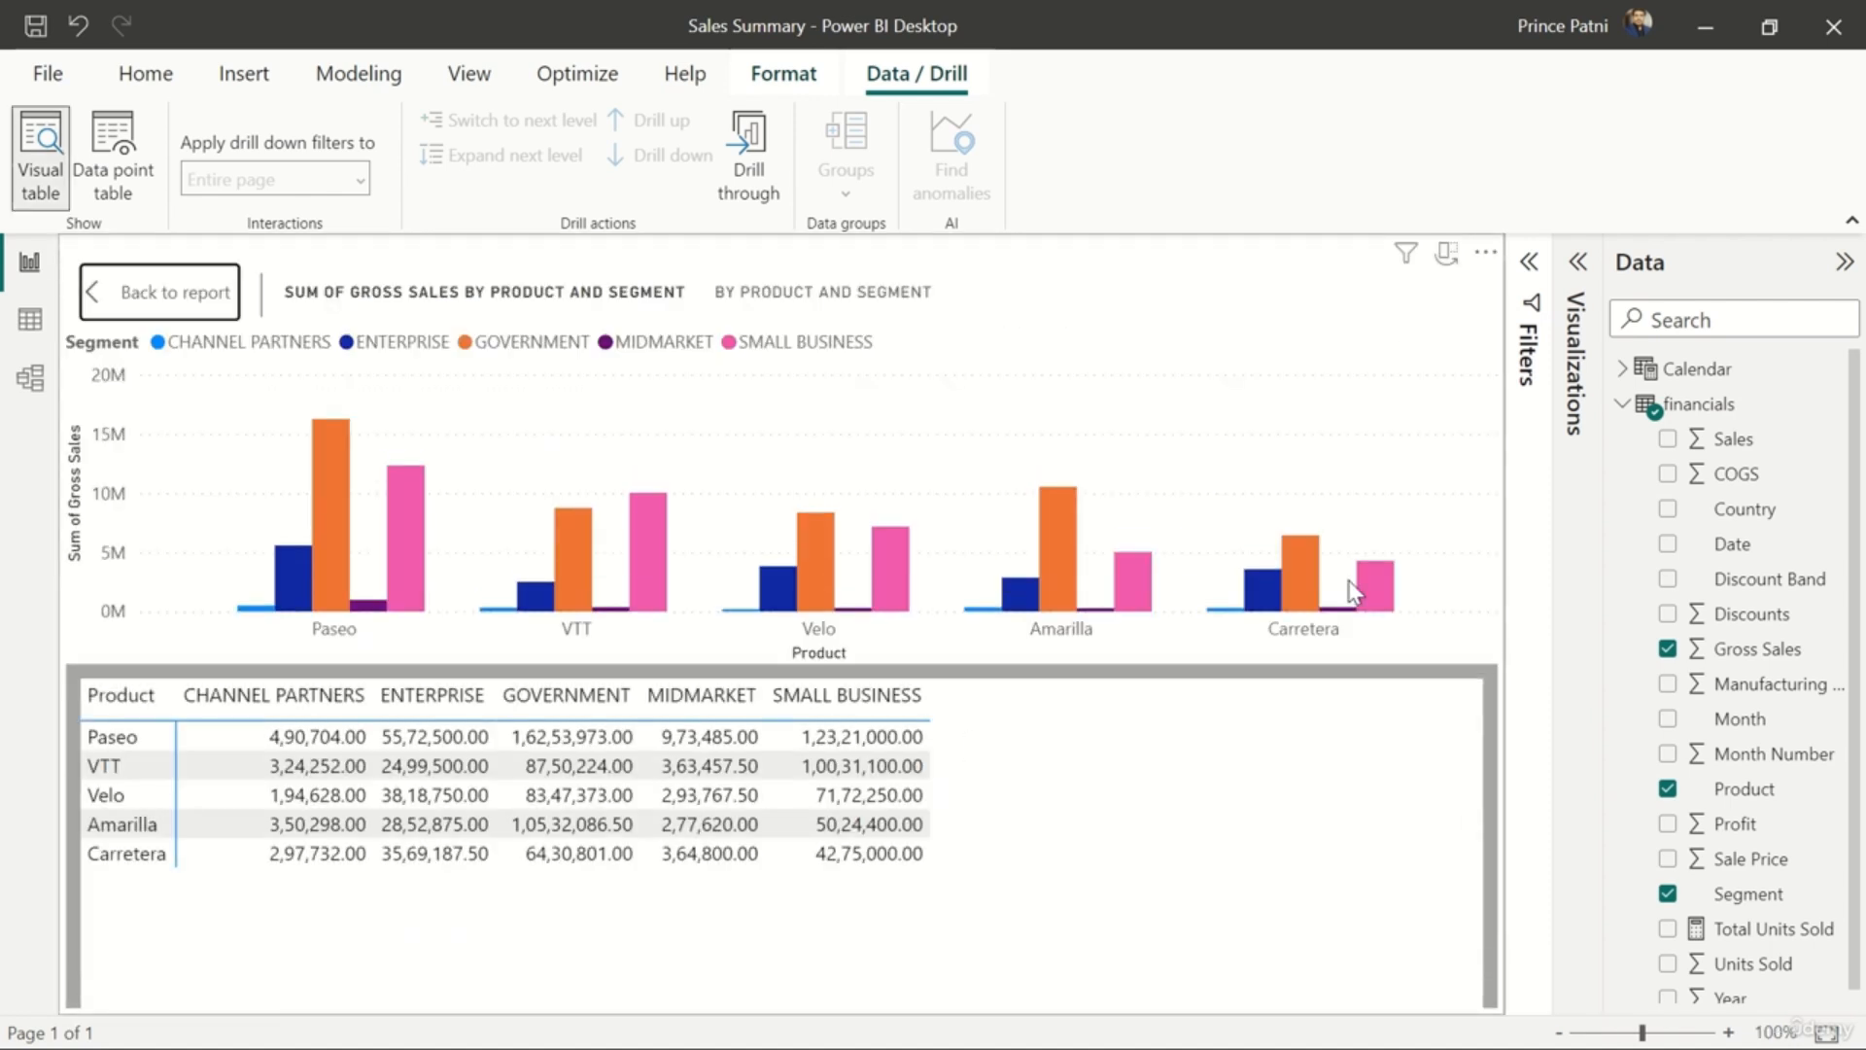
{"action": "left_click", "coordinate": [1447, 255]}
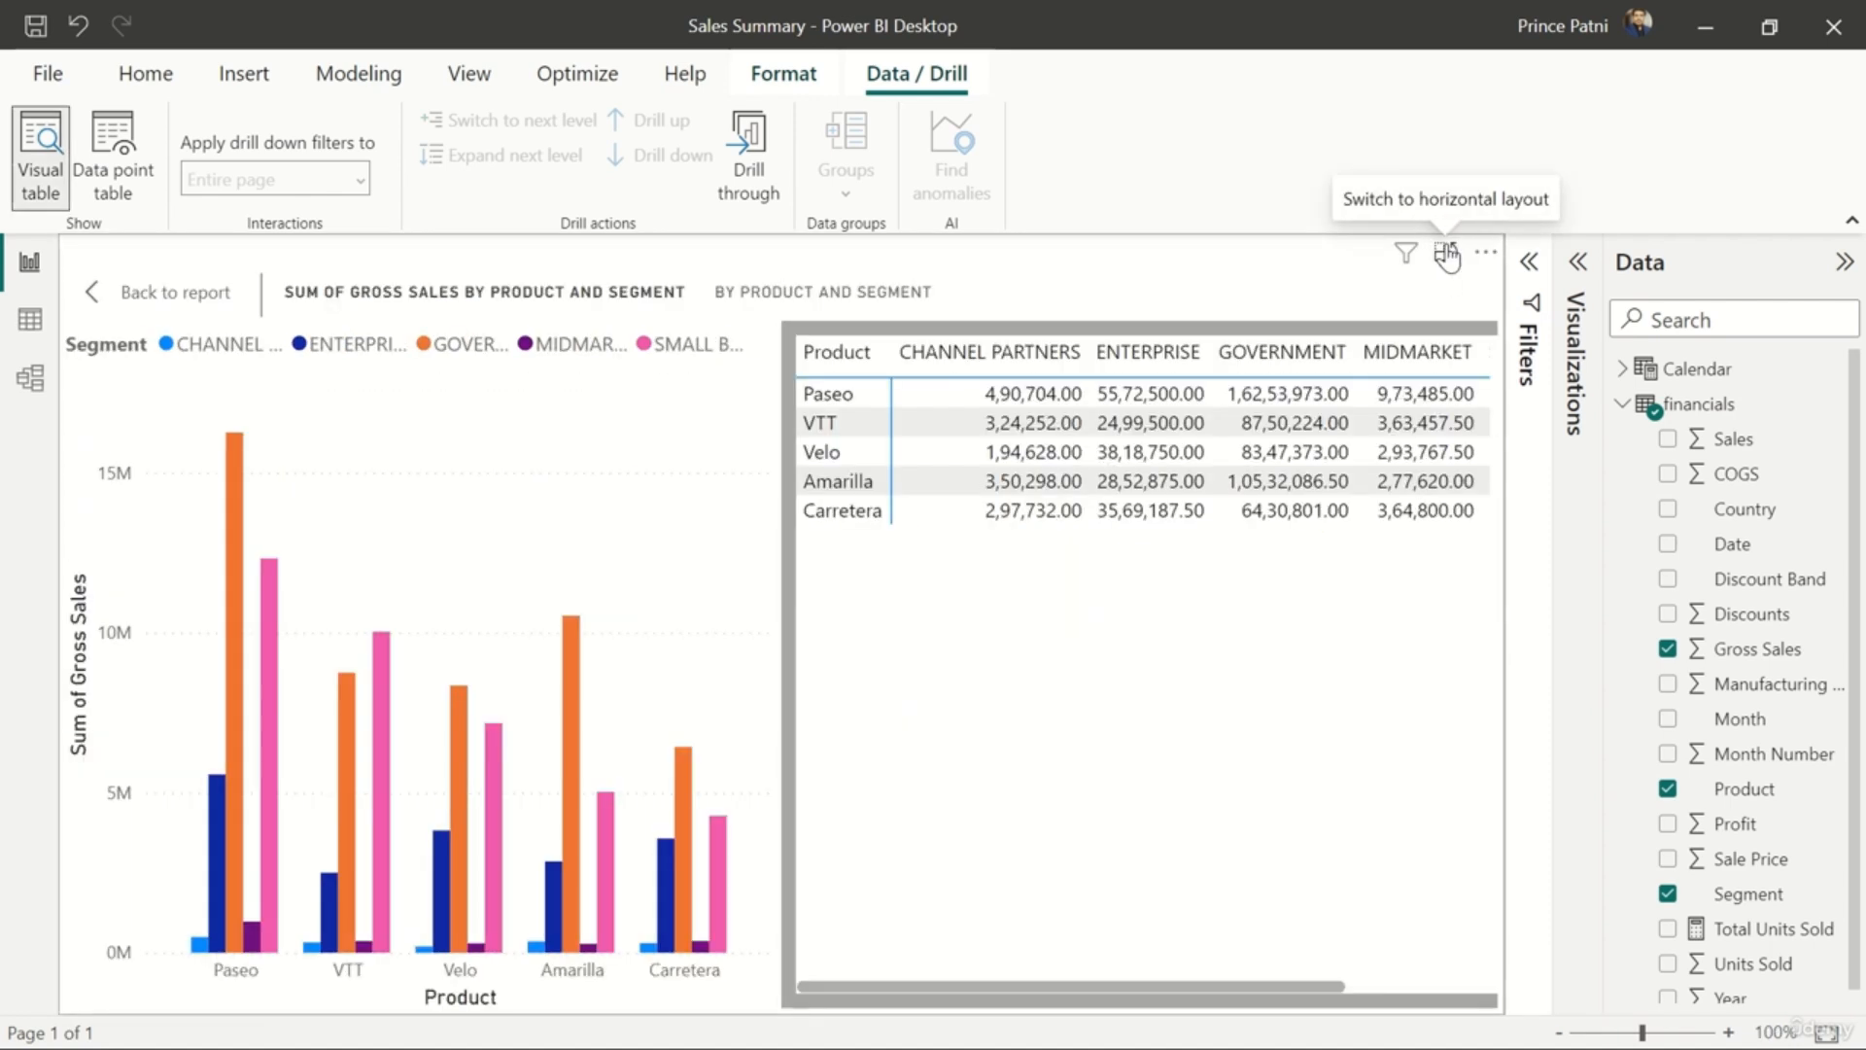
{"action": "left_click", "coordinate": [171, 293]}
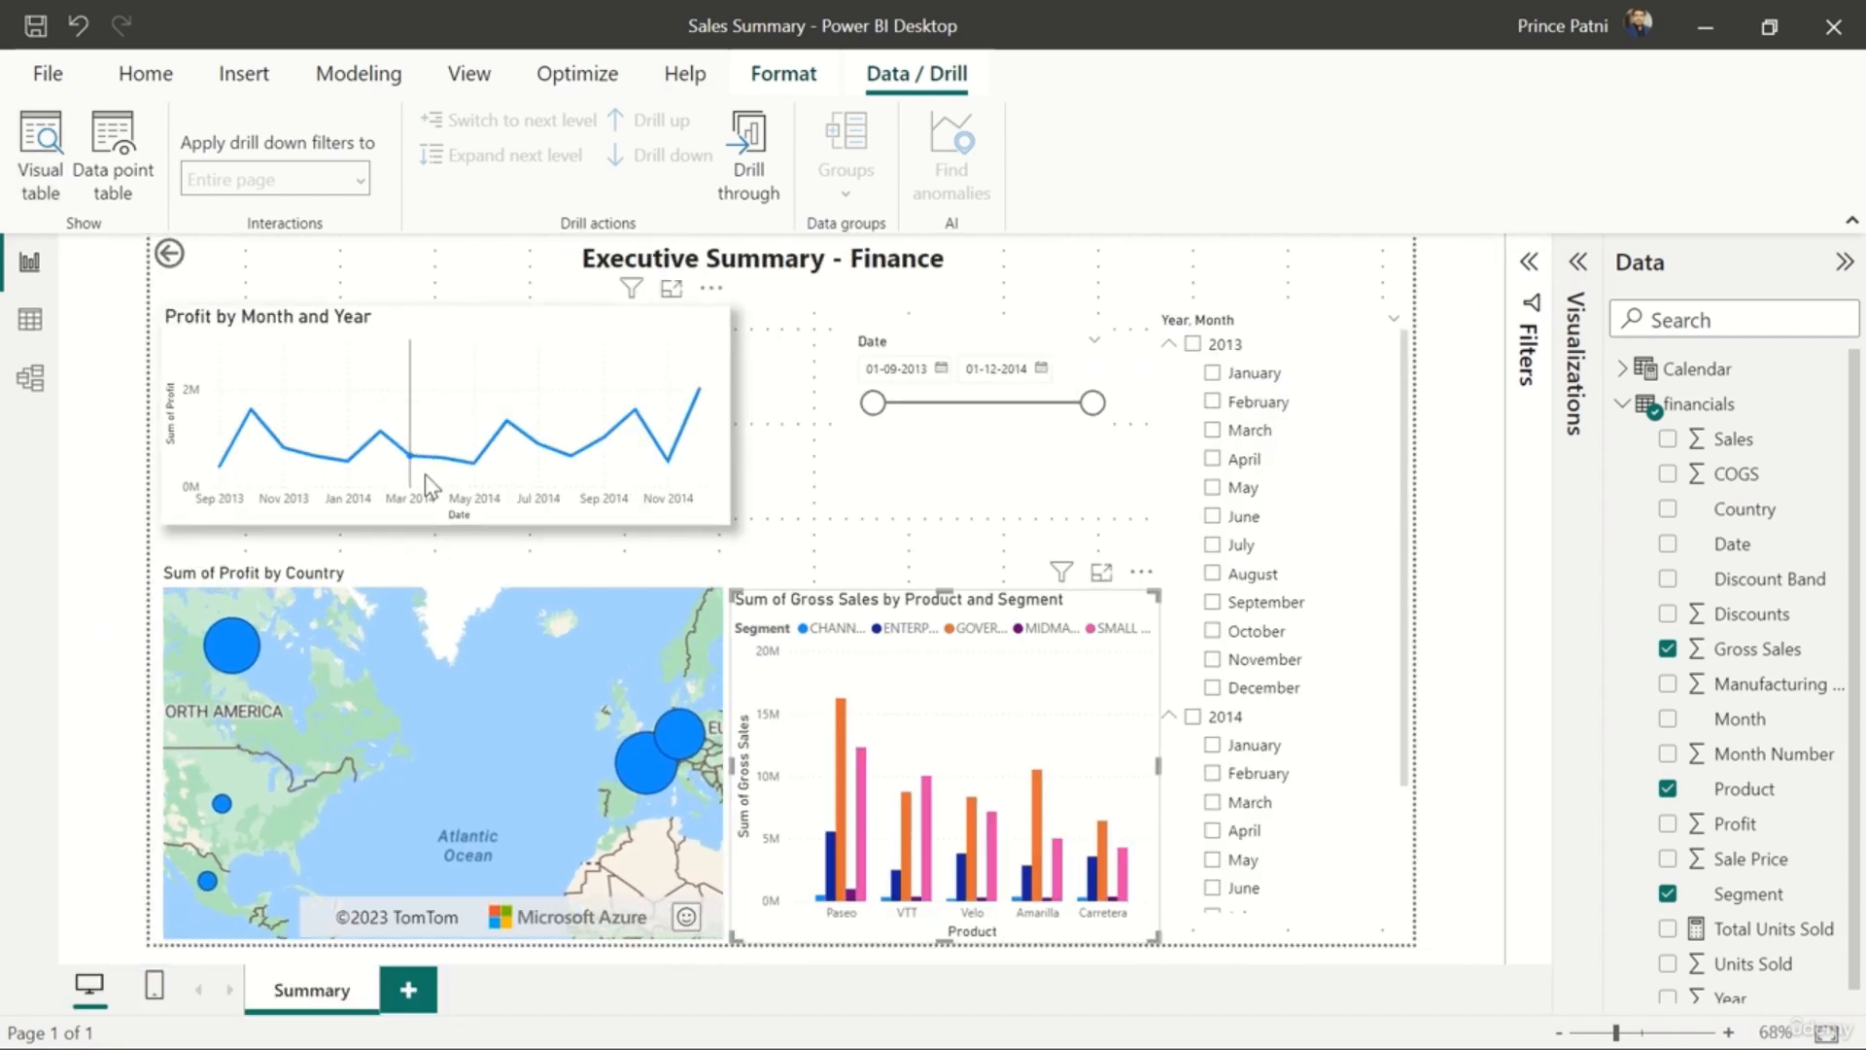
- Turn on Data point table for the gross sales chart, inspect the records behind Paseo's Government column, and return to the report
{"action": "mouse_move", "coordinate": [424, 477]}
{"action": "left_click", "coordinate": [124, 167]}
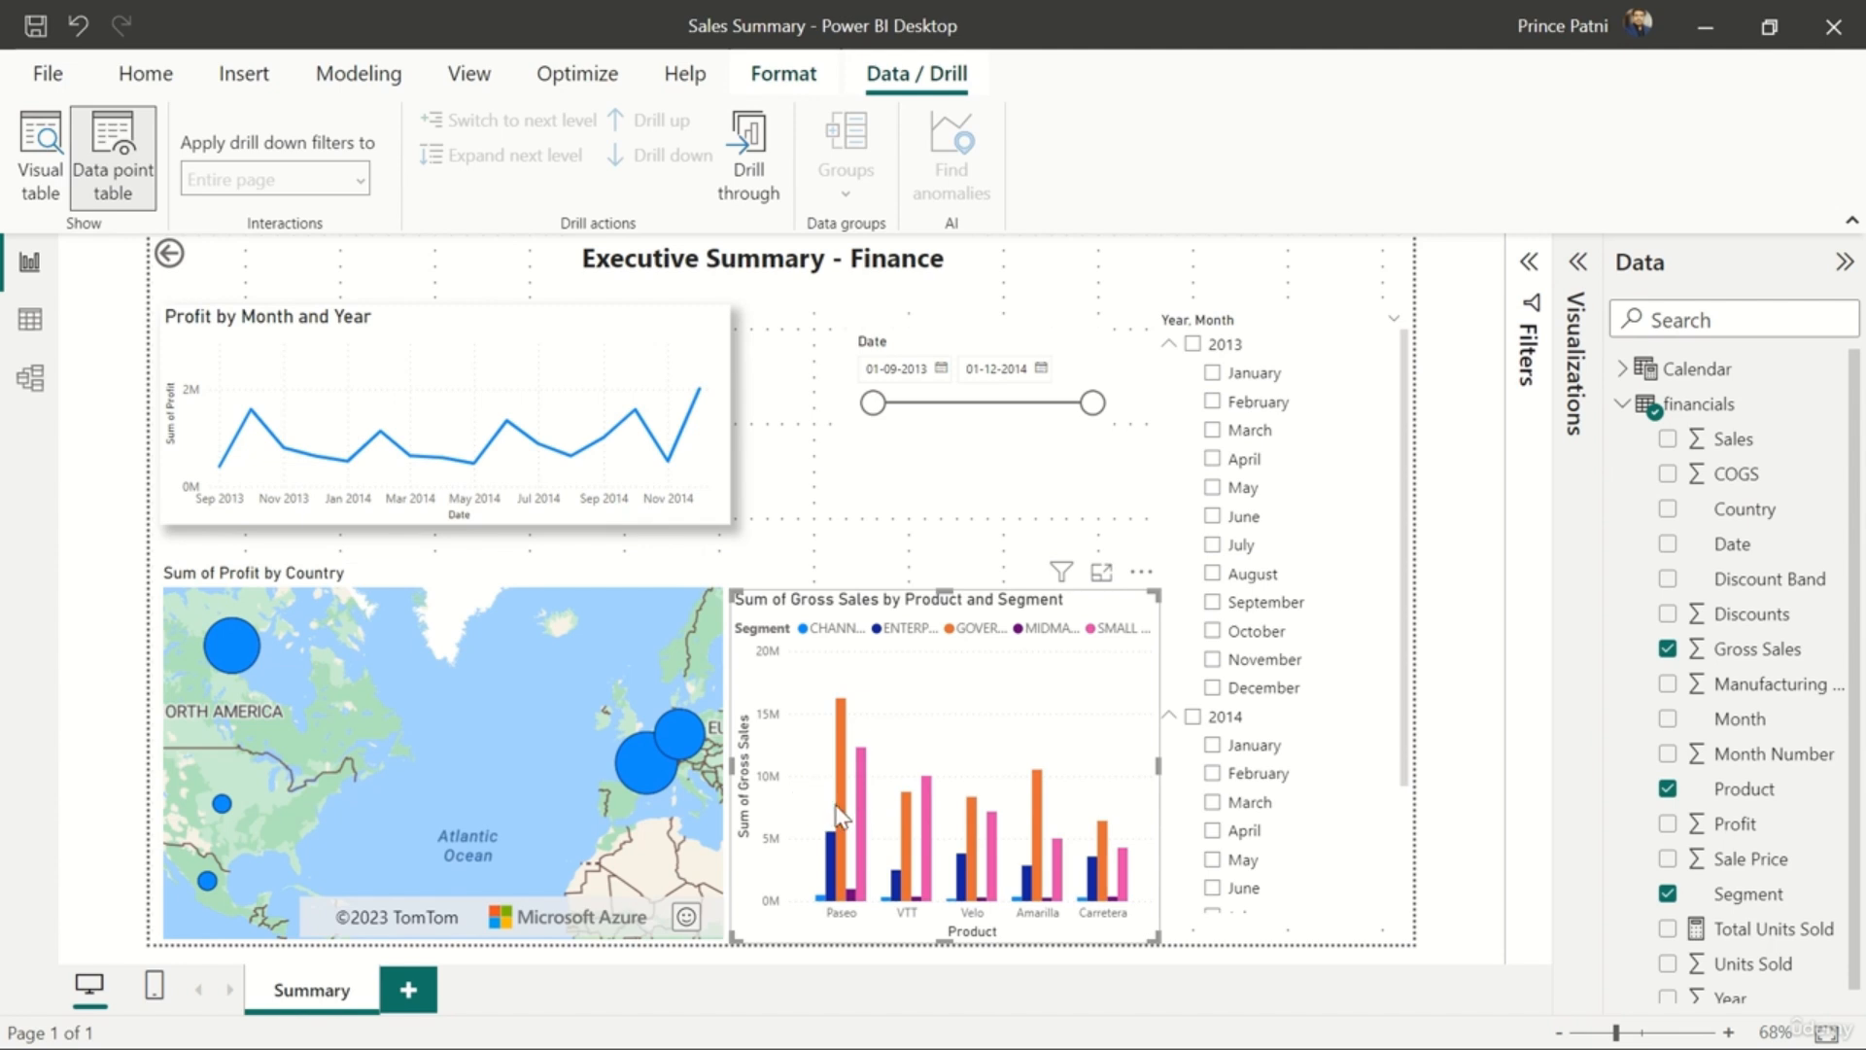
{"action": "mouse_move", "coordinate": [841, 814]}
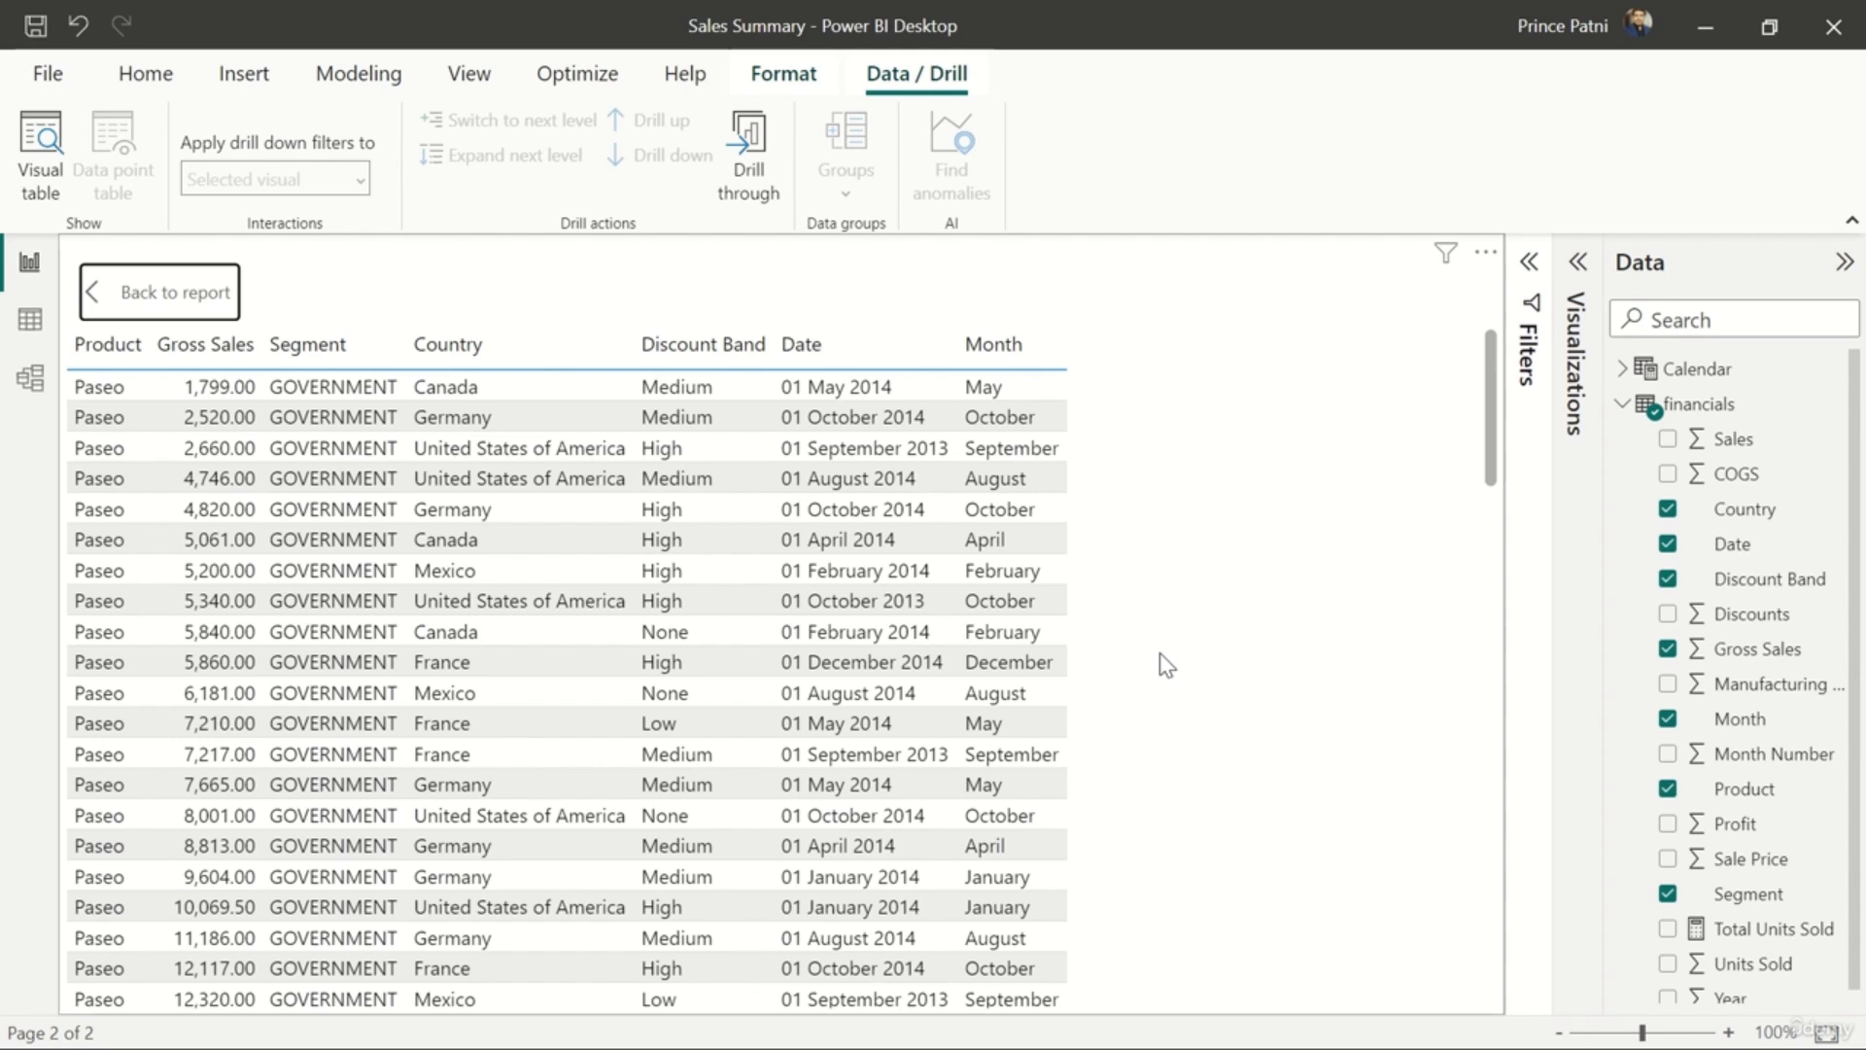
{"action": "scroll", "coordinate": [1161, 656], "scroll_direction": "down", "scroll_amount": 15}
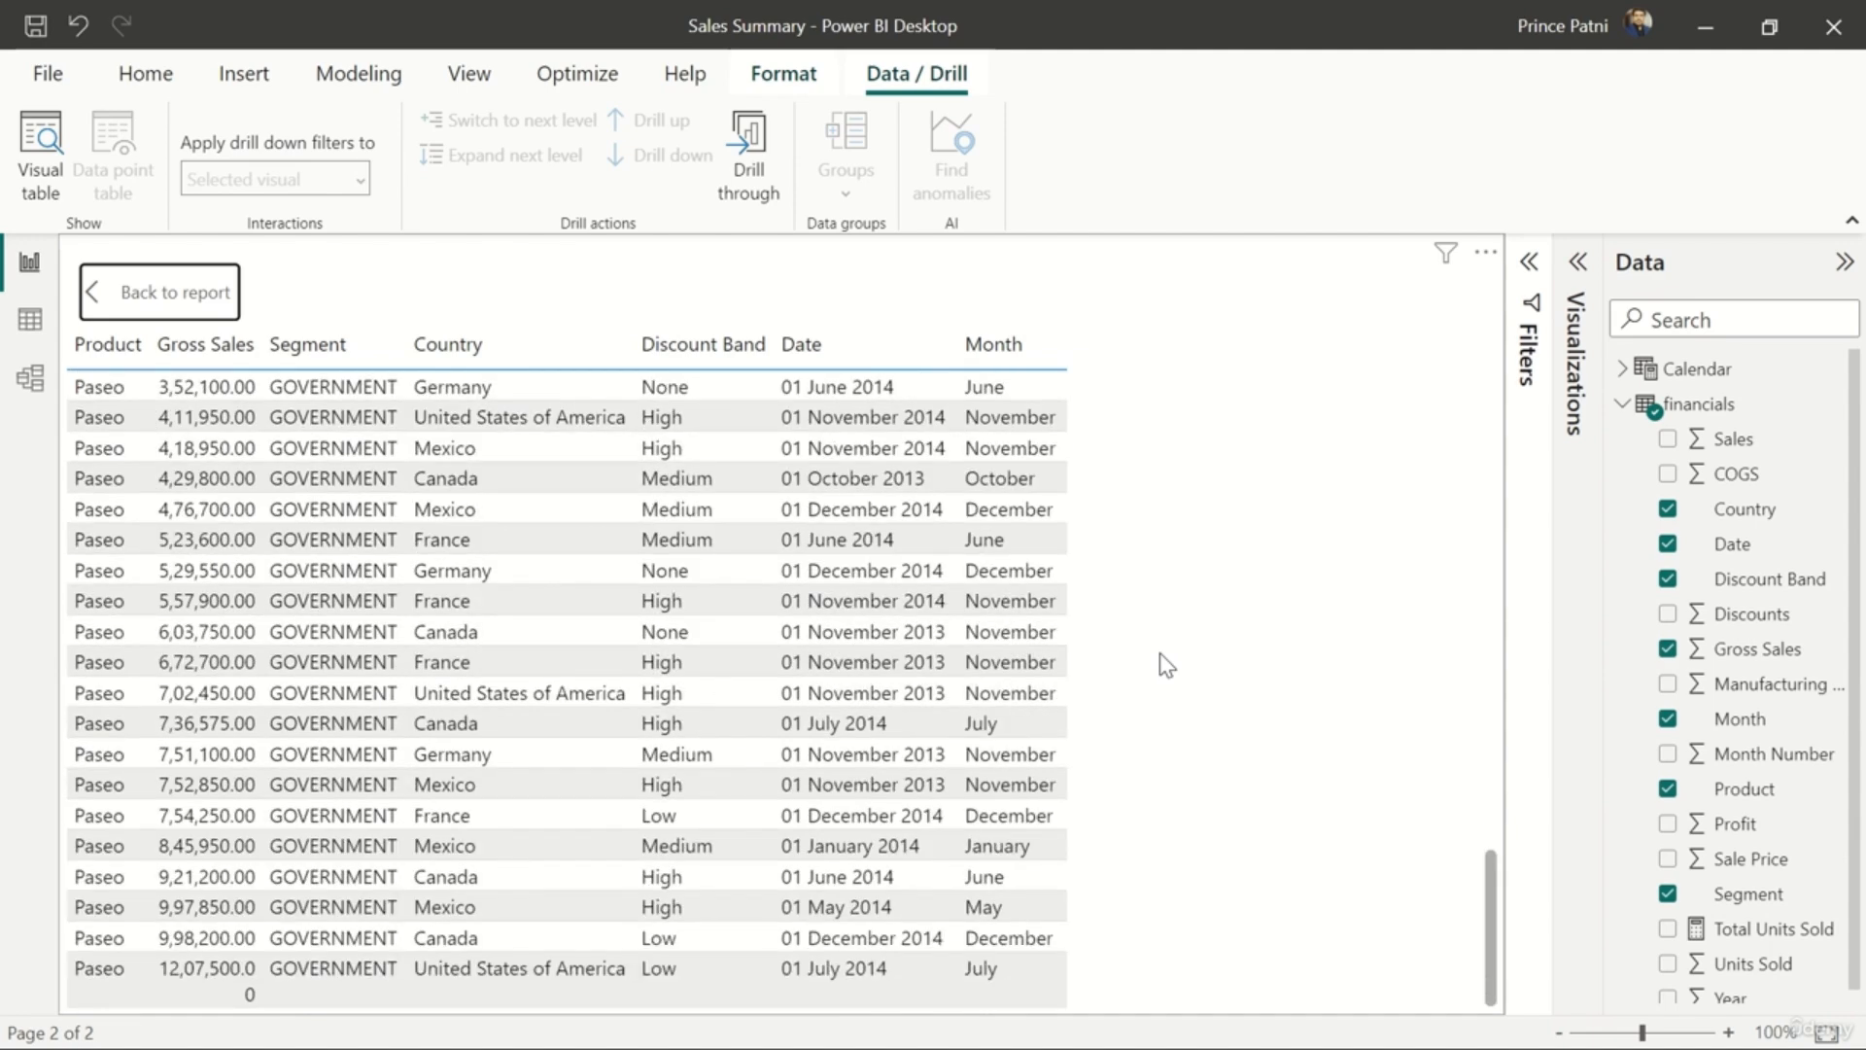
{"action": "scroll", "coordinate": [1158, 652], "scroll_direction": "up", "scroll_amount": 10}
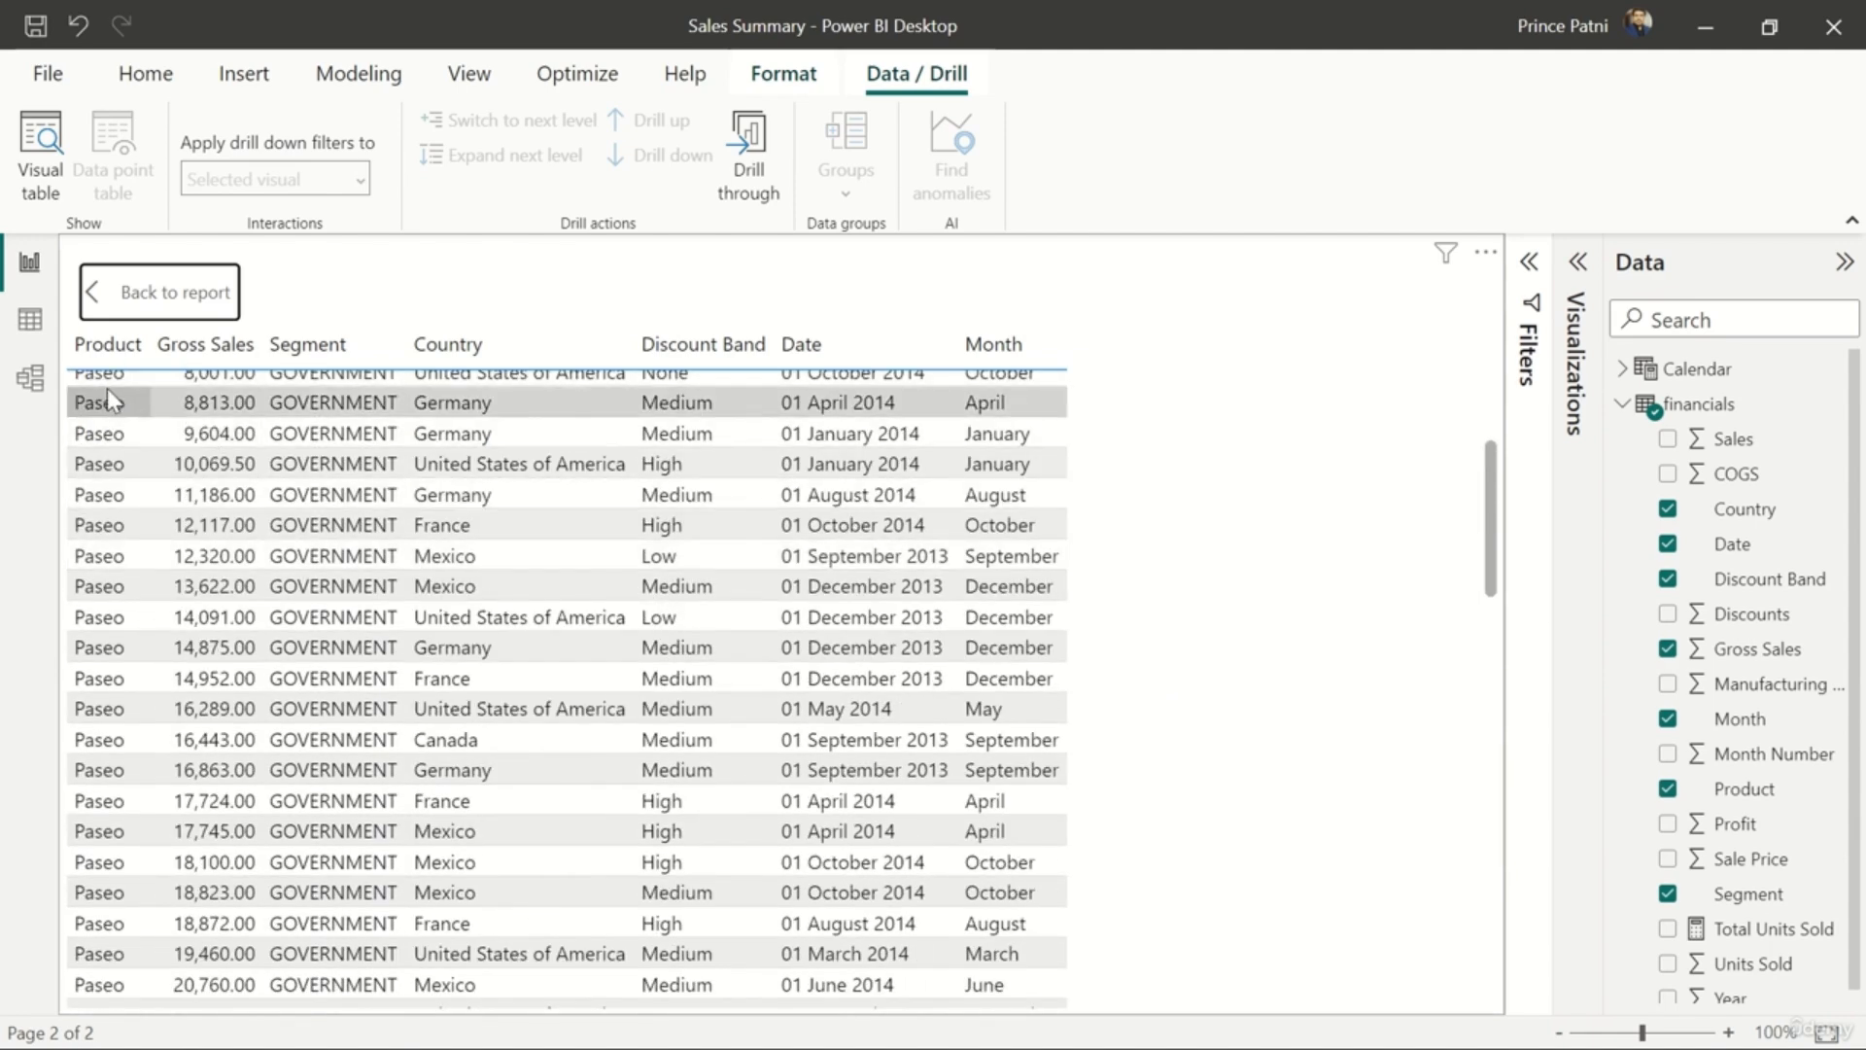
{"action": "left_click", "coordinate": [86, 291]}
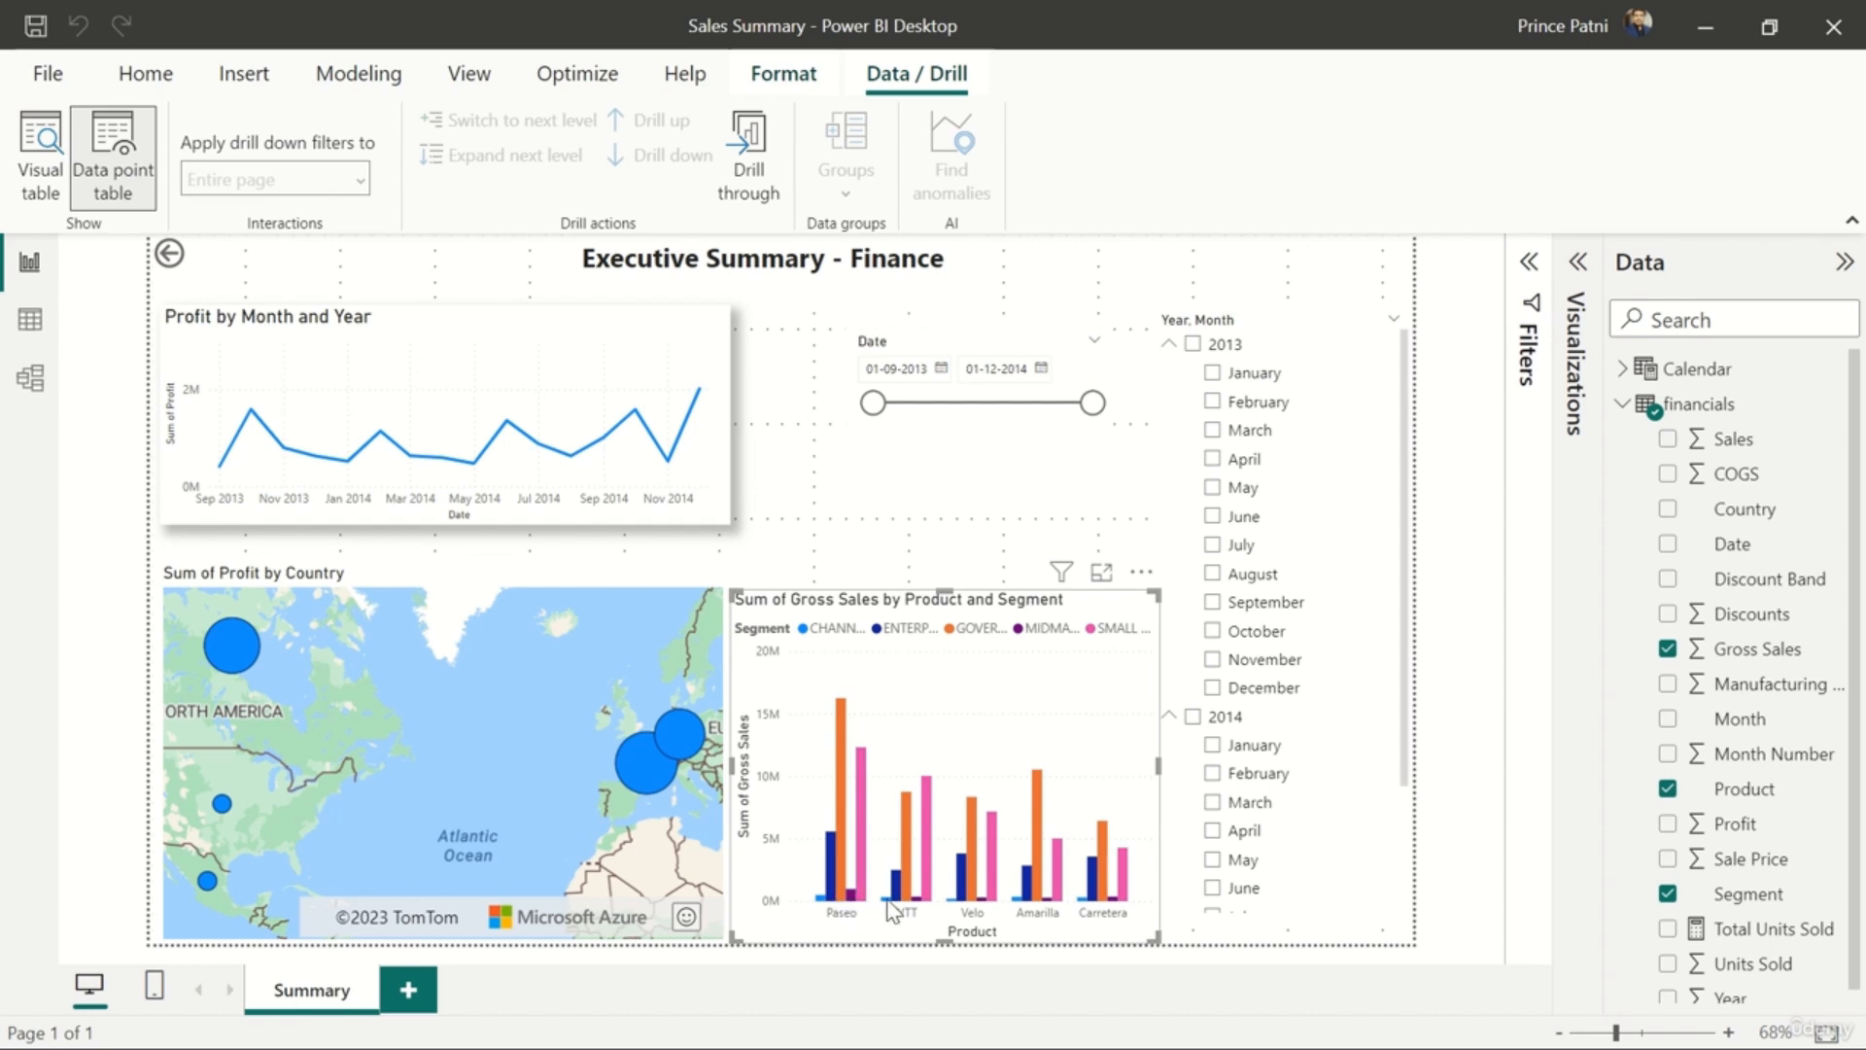
- Inspect the data point records behind VTT's Small Business column and the table's additional options, and return to the report
{"action": "mouse_move", "coordinate": [931, 860]}
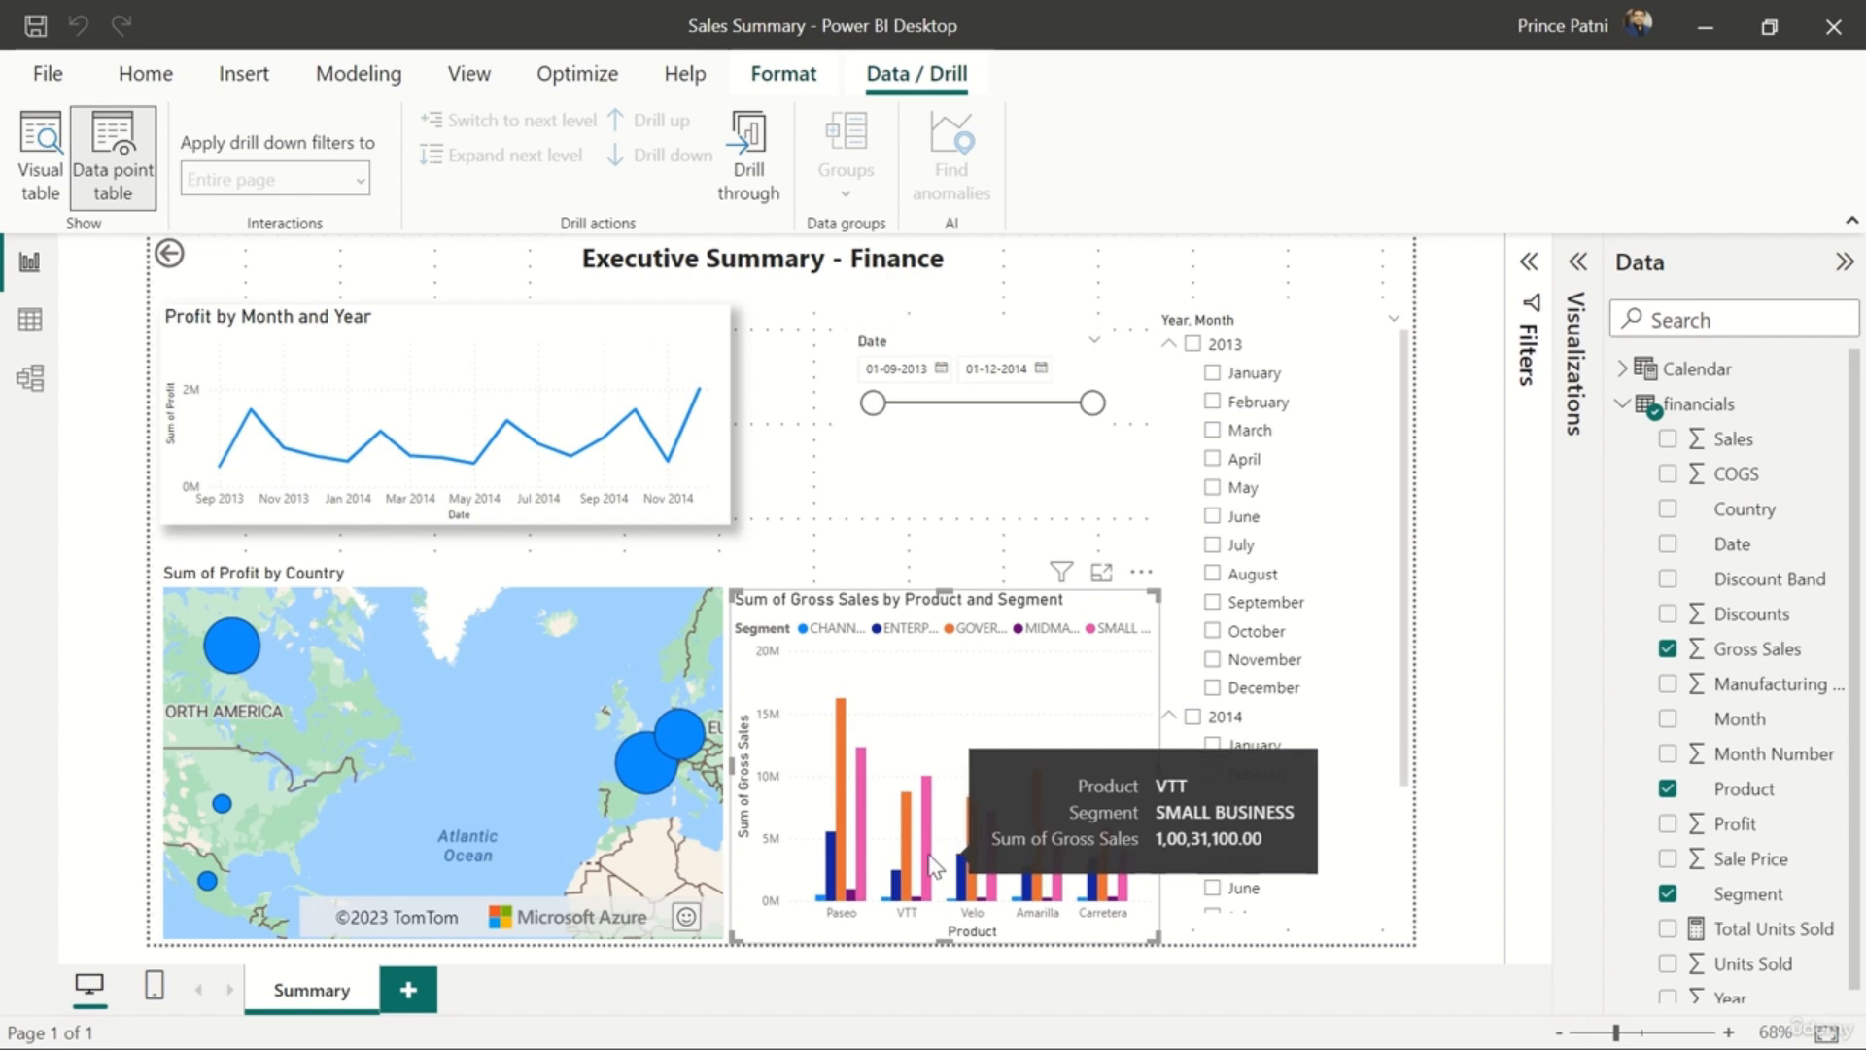
{"action": "left_click", "coordinate": [929, 860]}
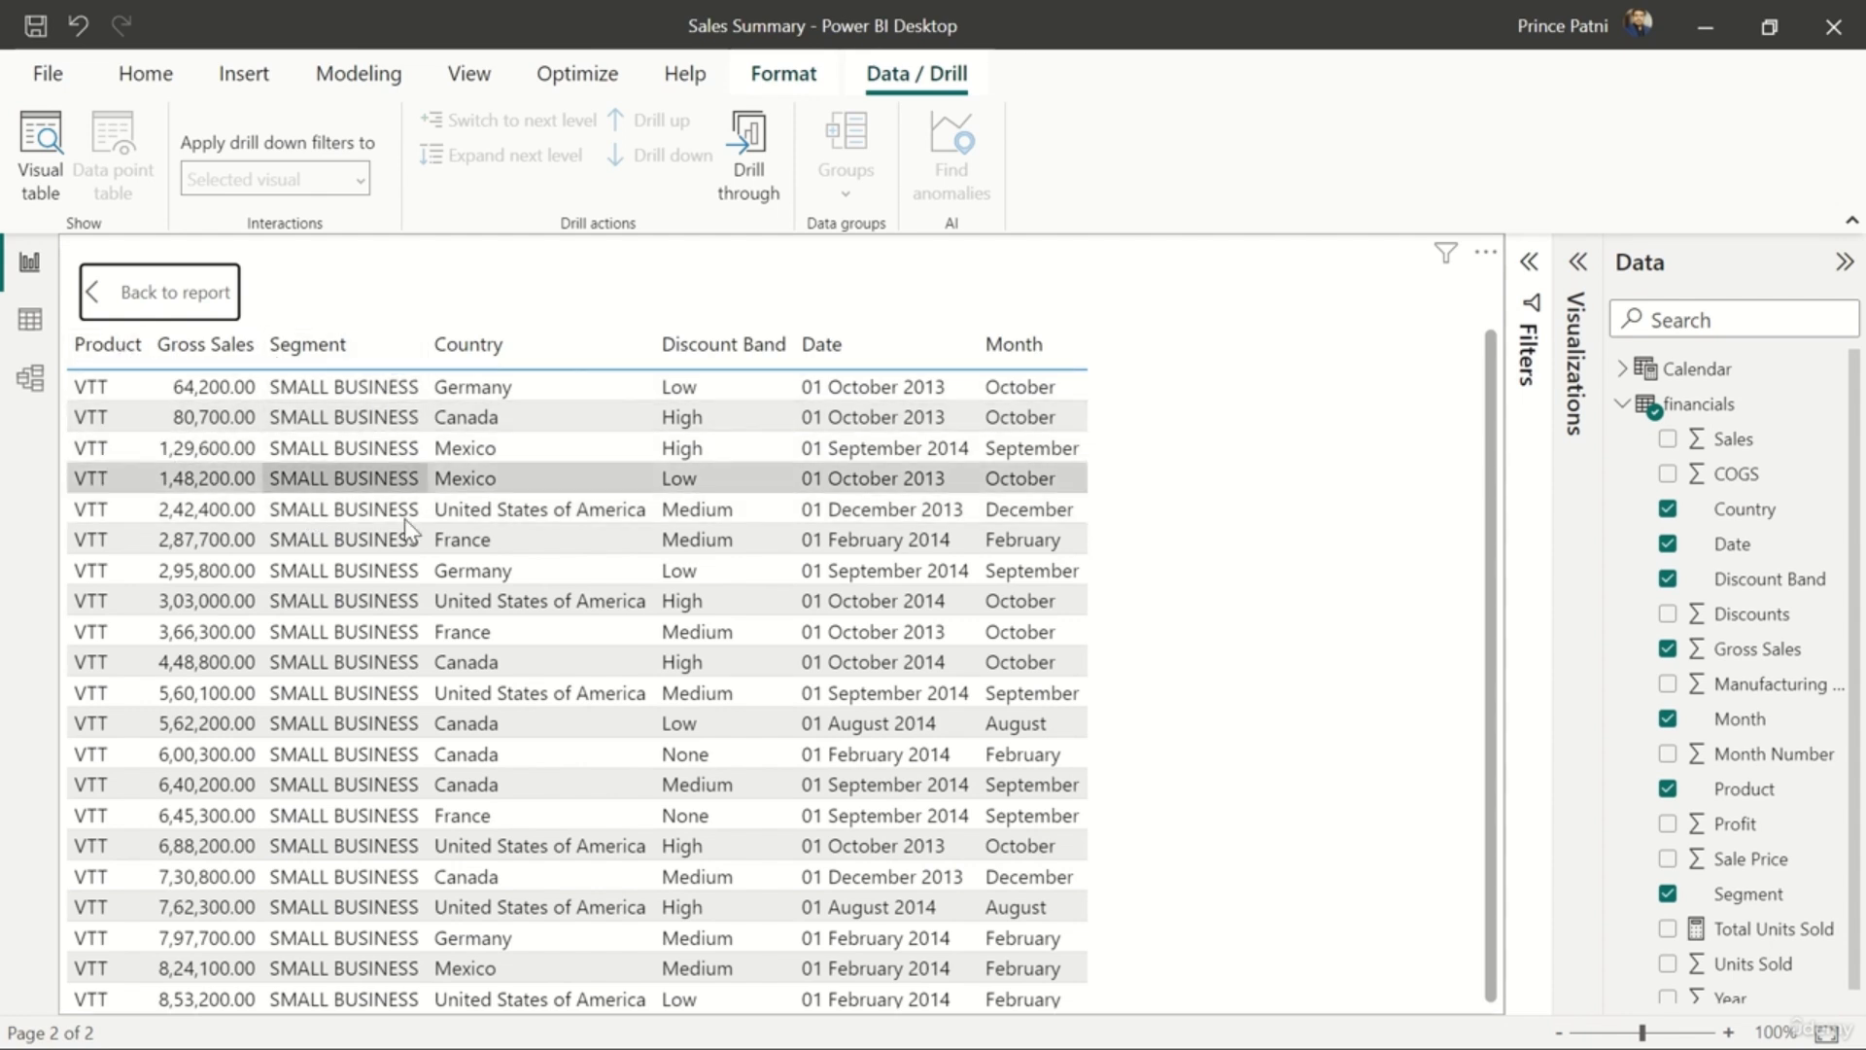
{"action": "scroll", "coordinate": [415, 732], "scroll_direction": "down", "scroll_amount": 1}
{"action": "scroll", "coordinate": [415, 732], "scroll_direction": "up", "scroll_amount": 1}
{"action": "scroll", "coordinate": [416, 732], "scroll_direction": "down", "scroll_amount": 1}
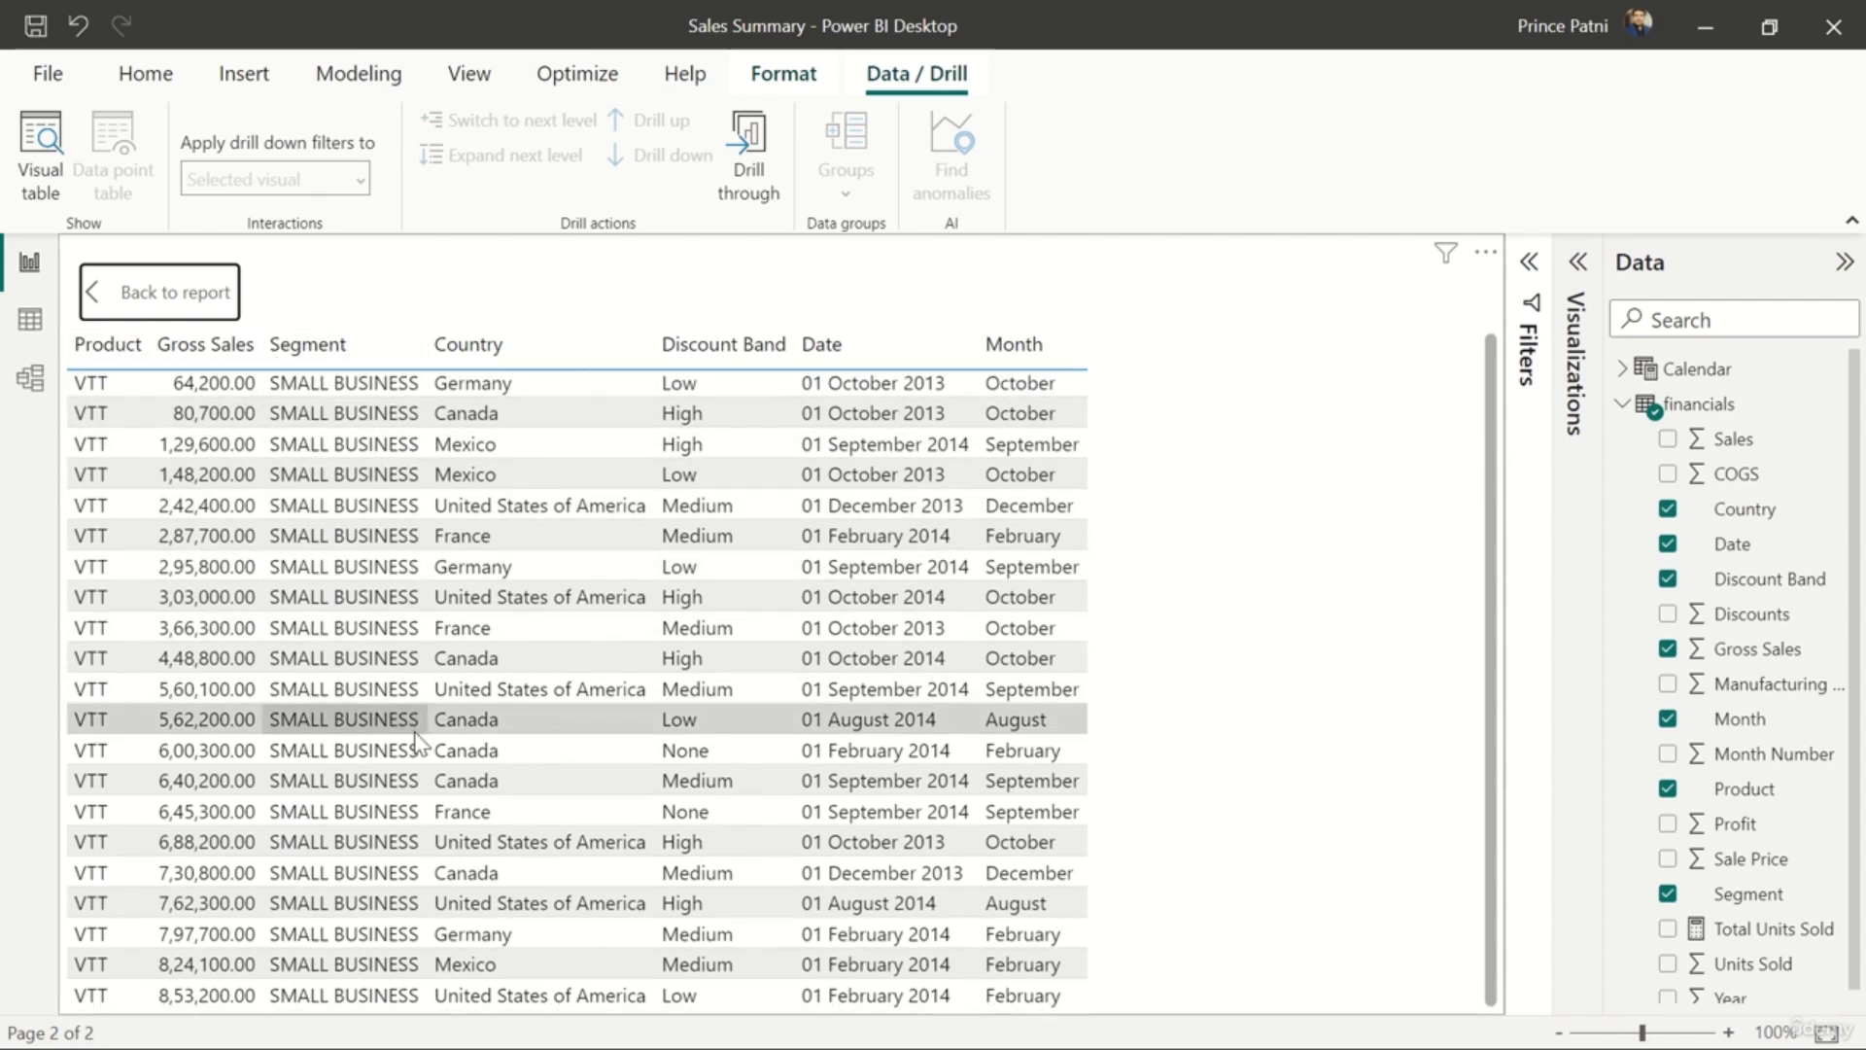
{"action": "scroll", "coordinate": [415, 740], "scroll_direction": "up", "scroll_amount": 1}
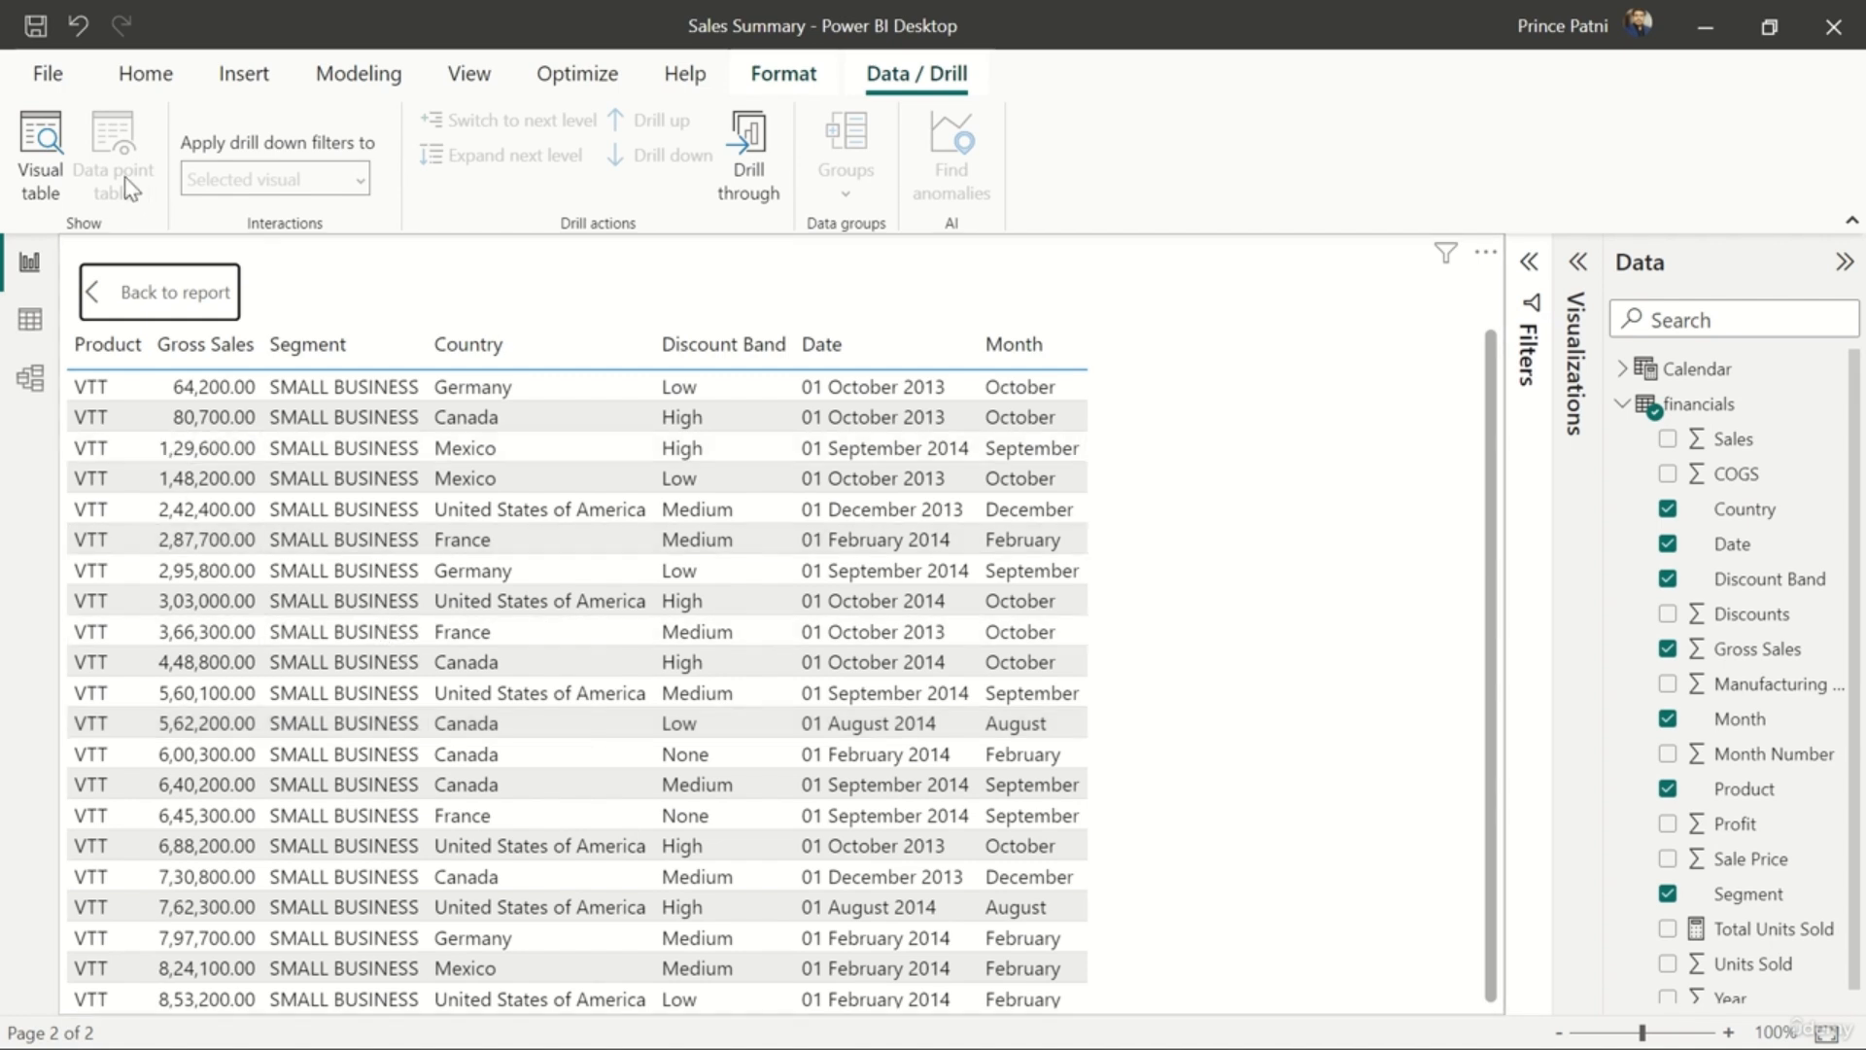
{"action": "left_click", "coordinate": [1487, 255]}
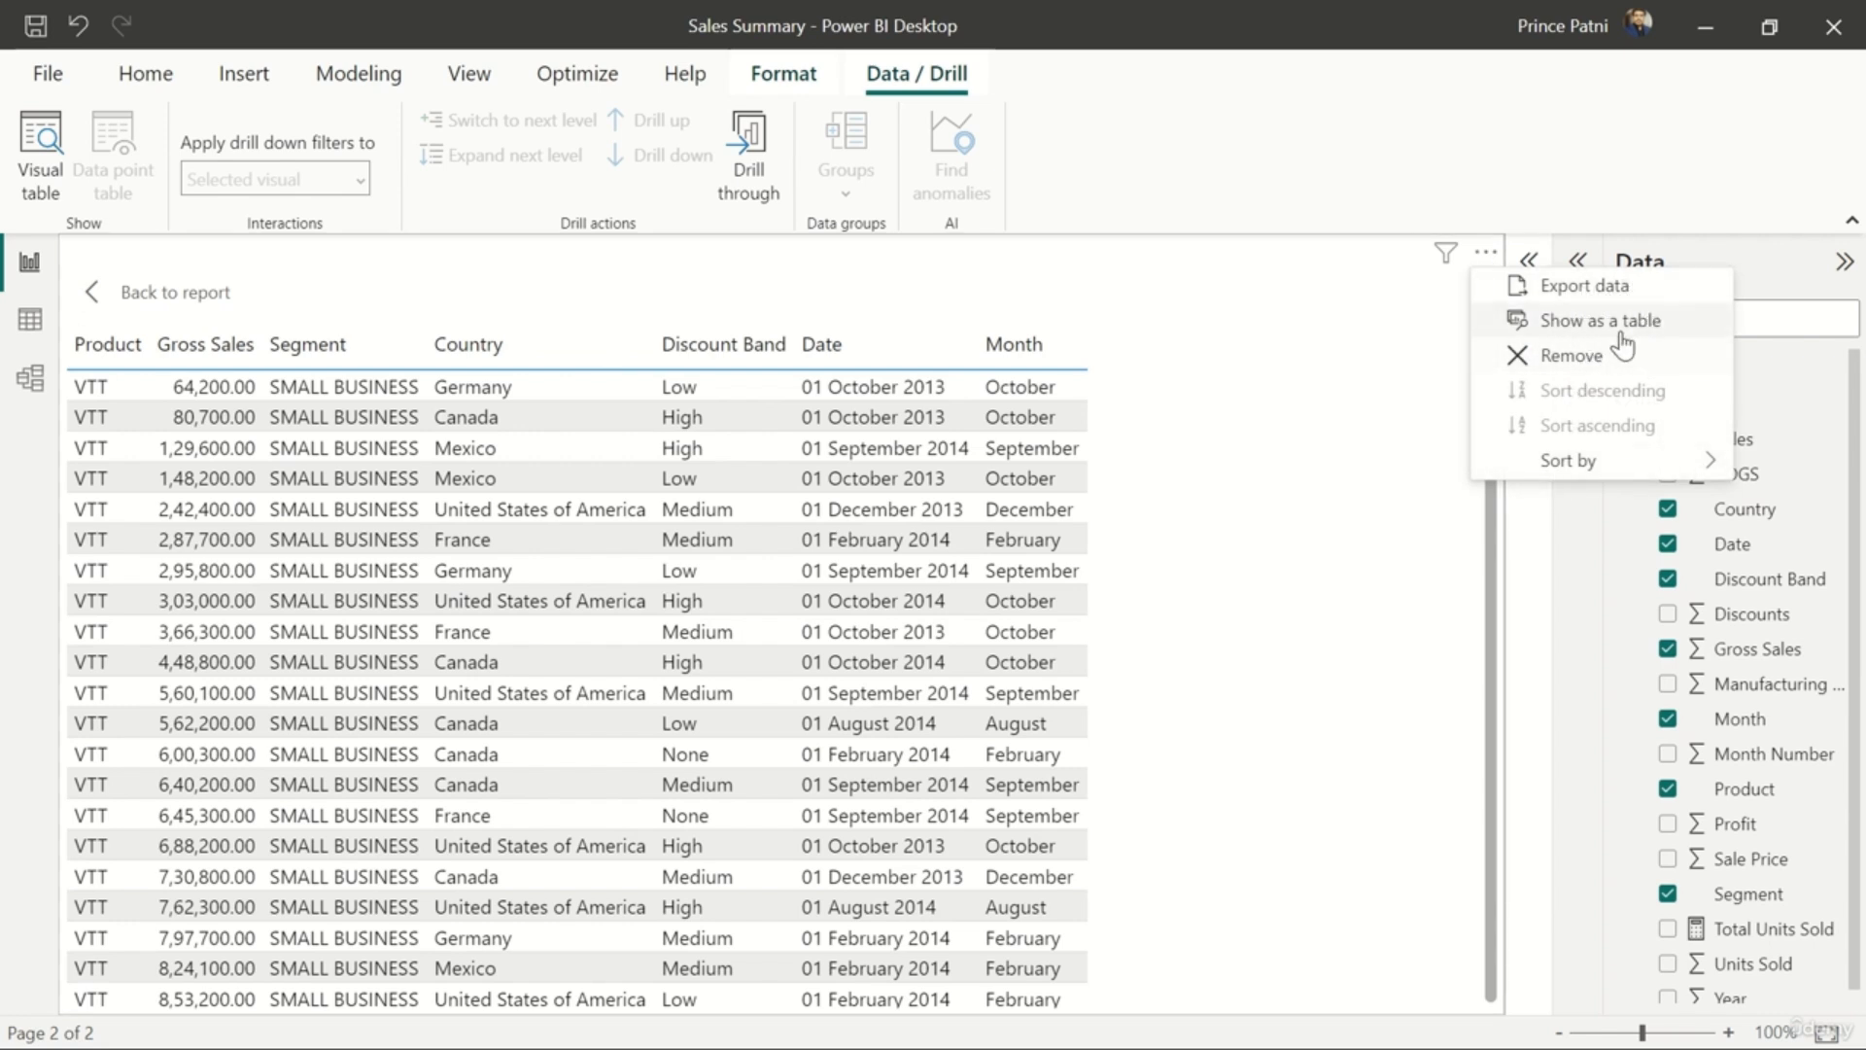
{"action": "left_click", "coordinate": [1345, 330]}
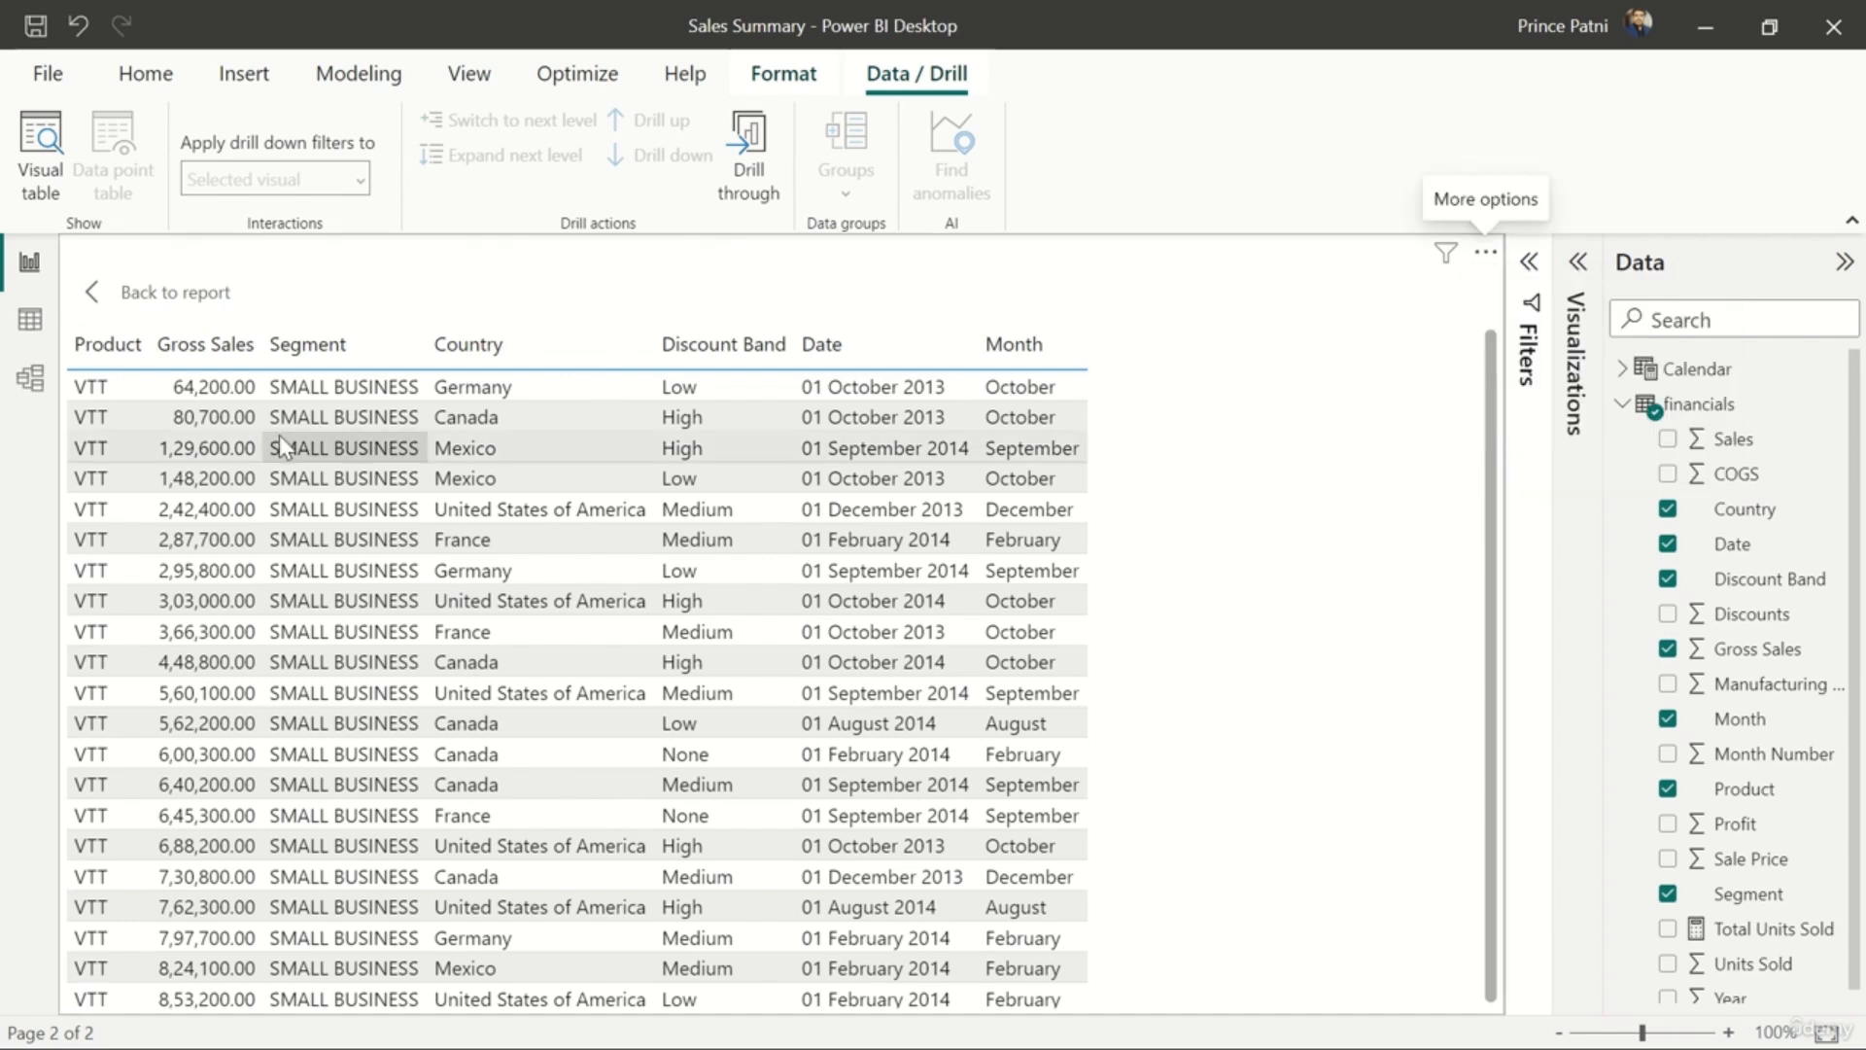
{"action": "left_click", "coordinate": [139, 296]}
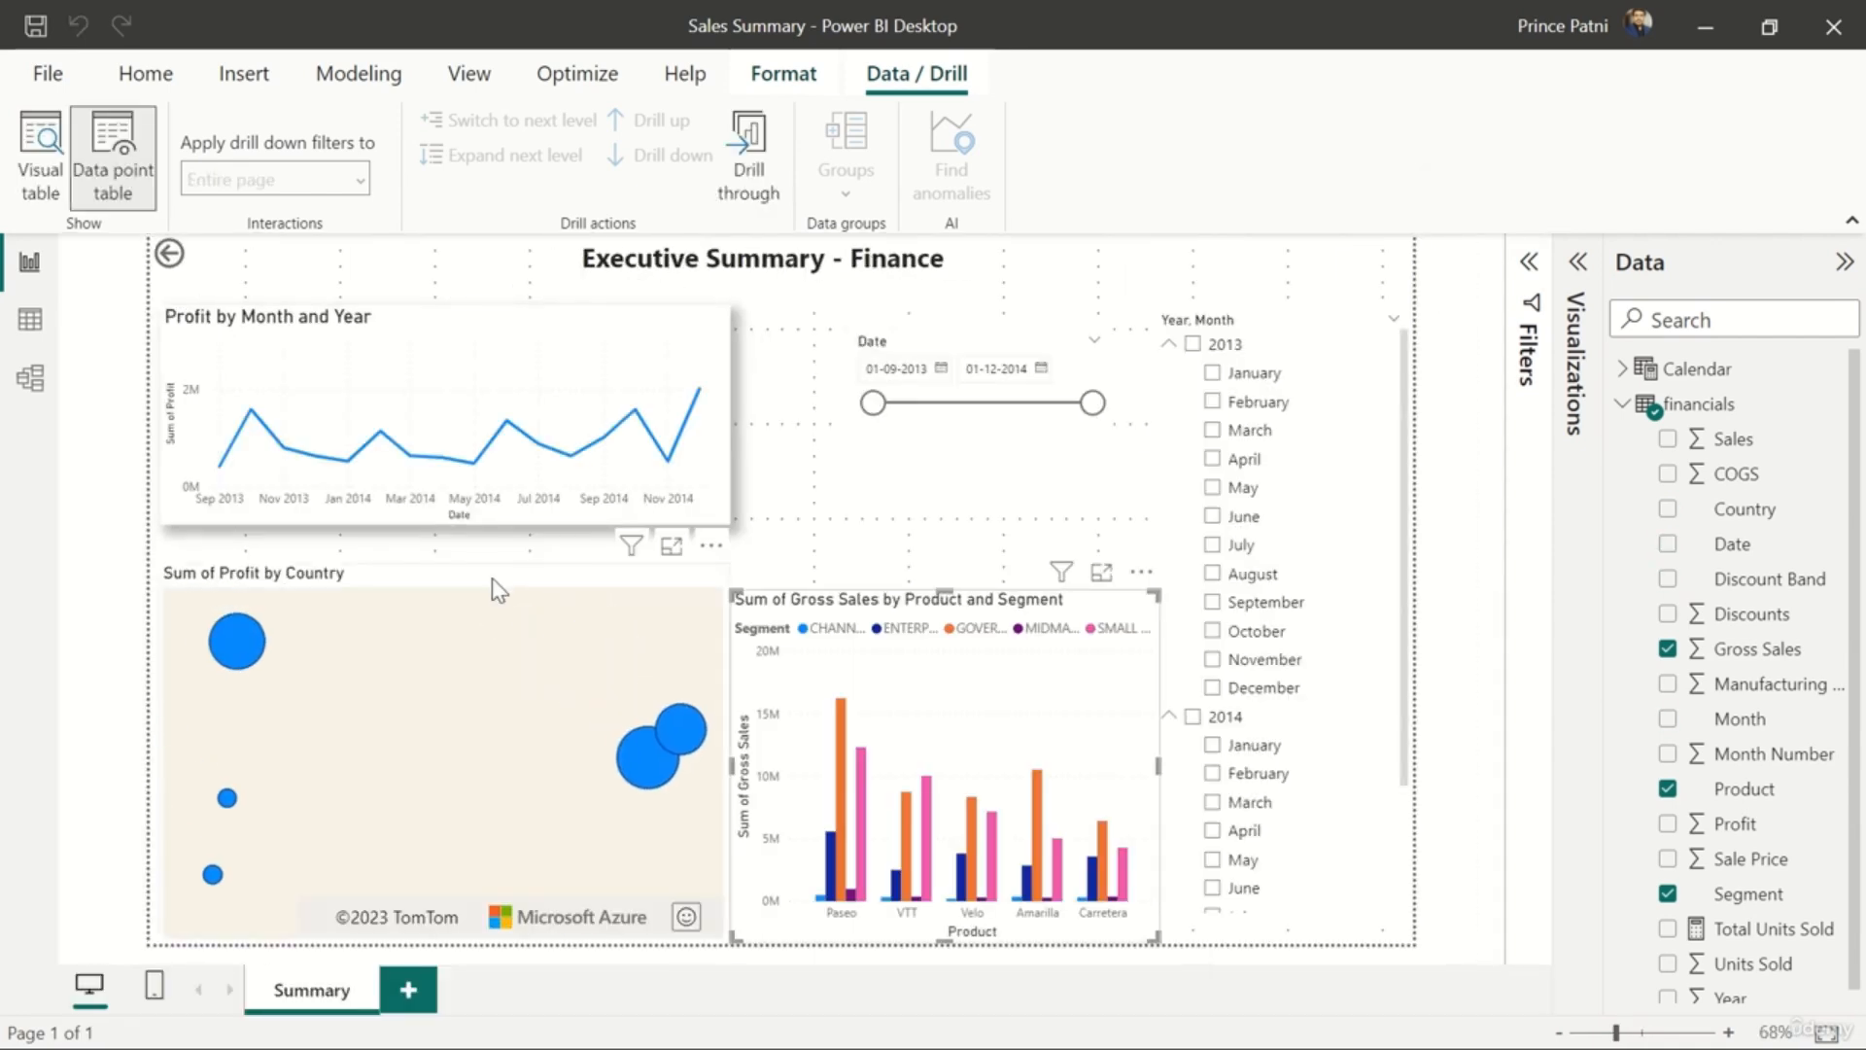
- Check Data point table for the map and profit line chart, open it for the gross sales column chart, and return to the report
{"action": "left_click", "coordinate": [498, 590]}
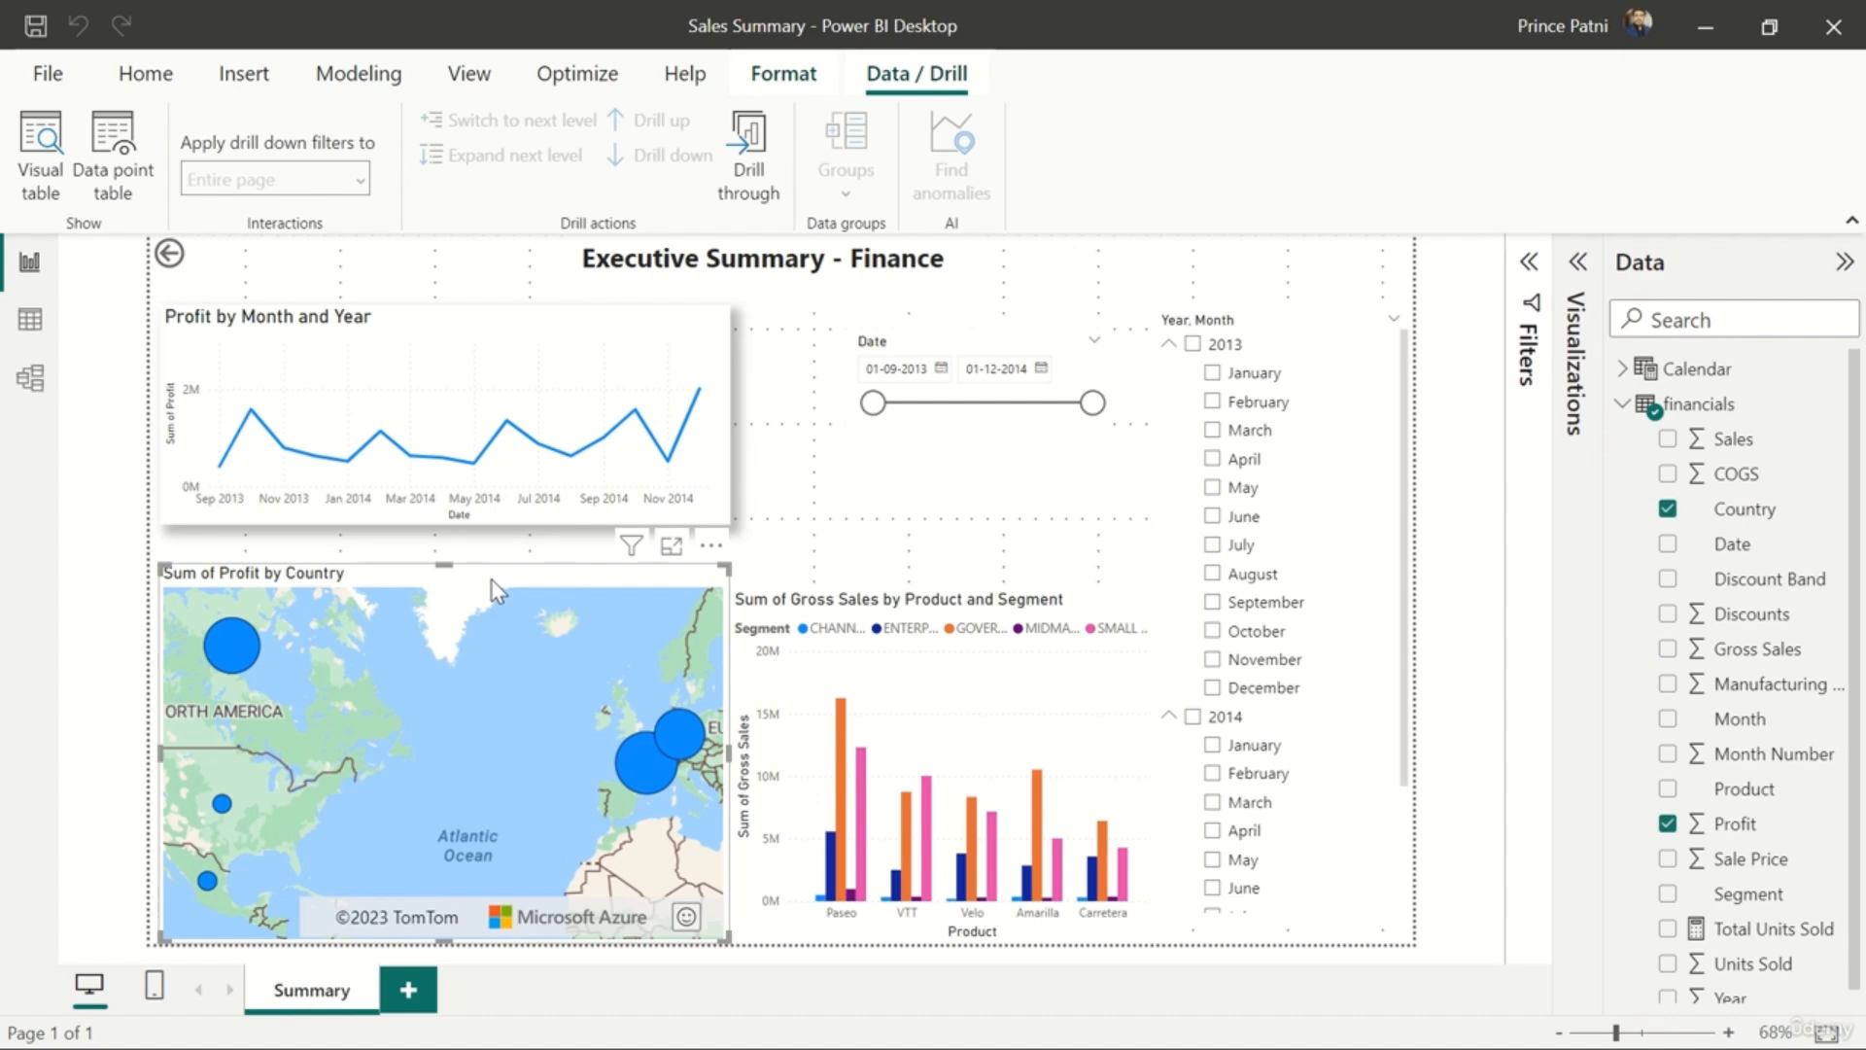
{"action": "left_click", "coordinate": [409, 325]}
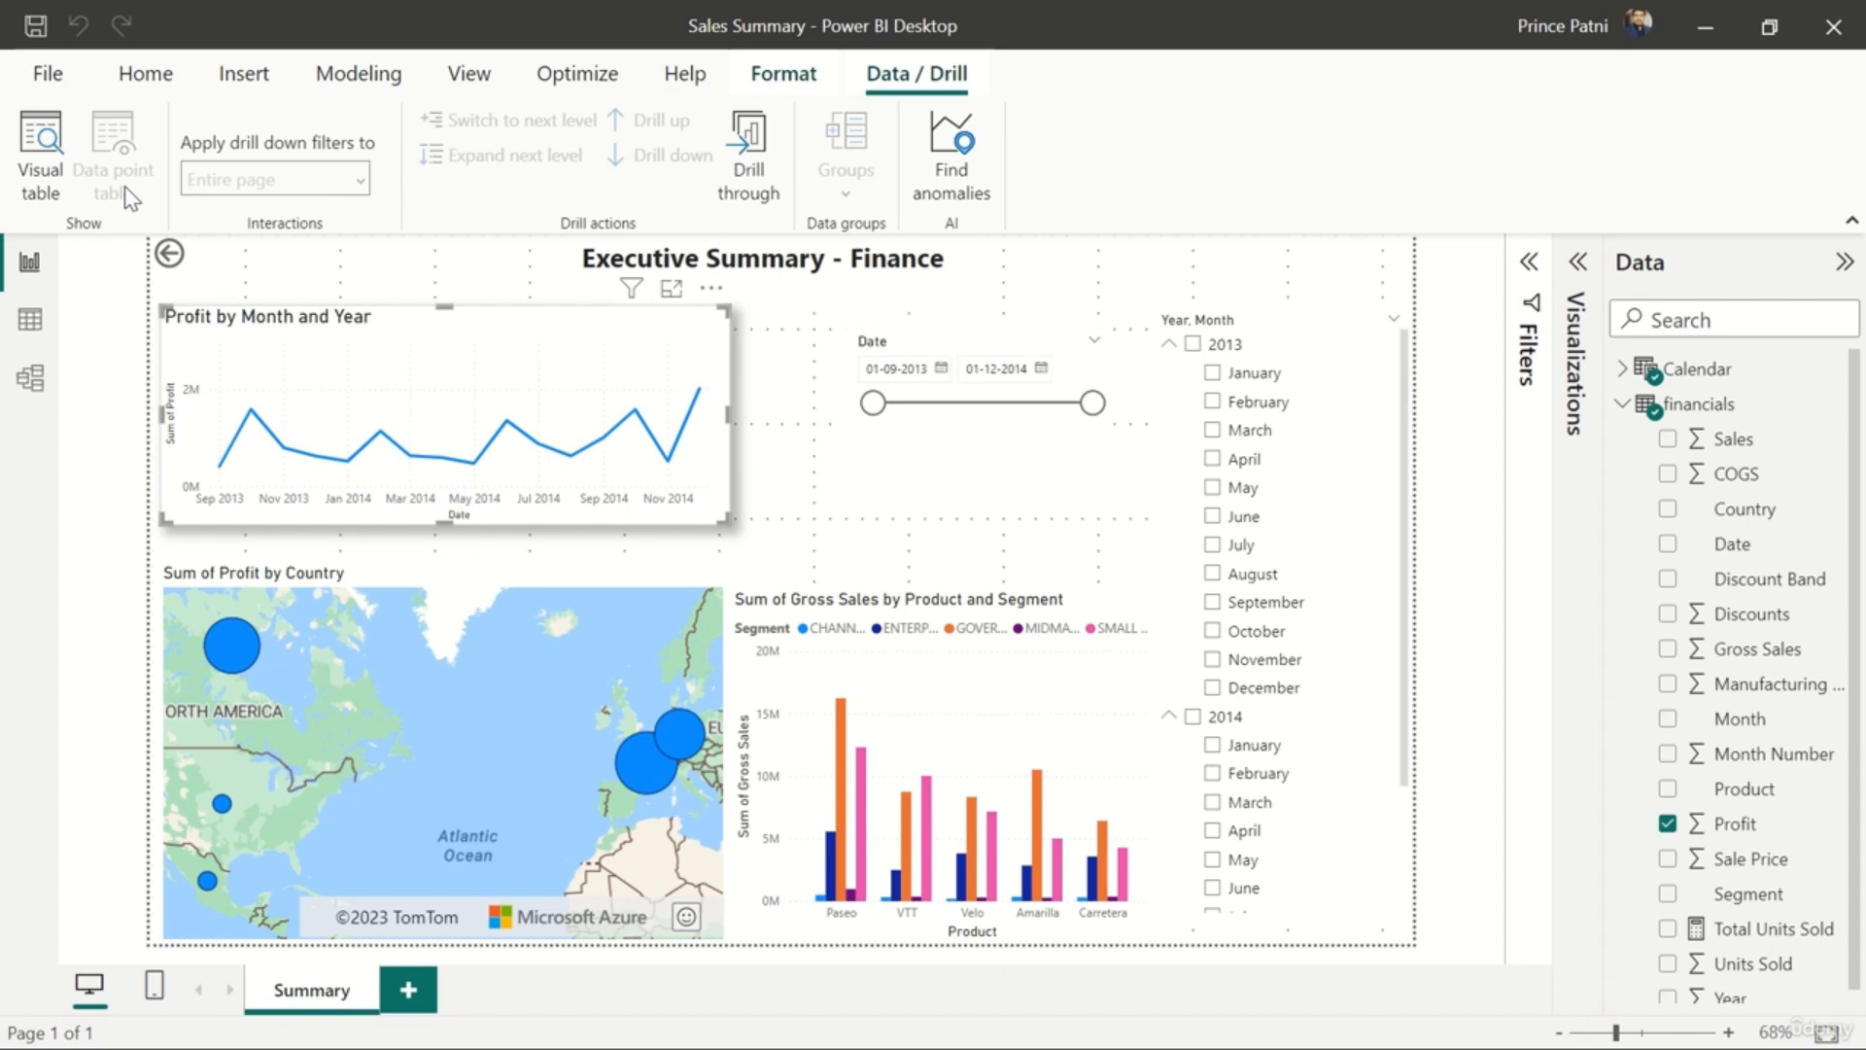
{"action": "left_click", "coordinate": [972, 639]}
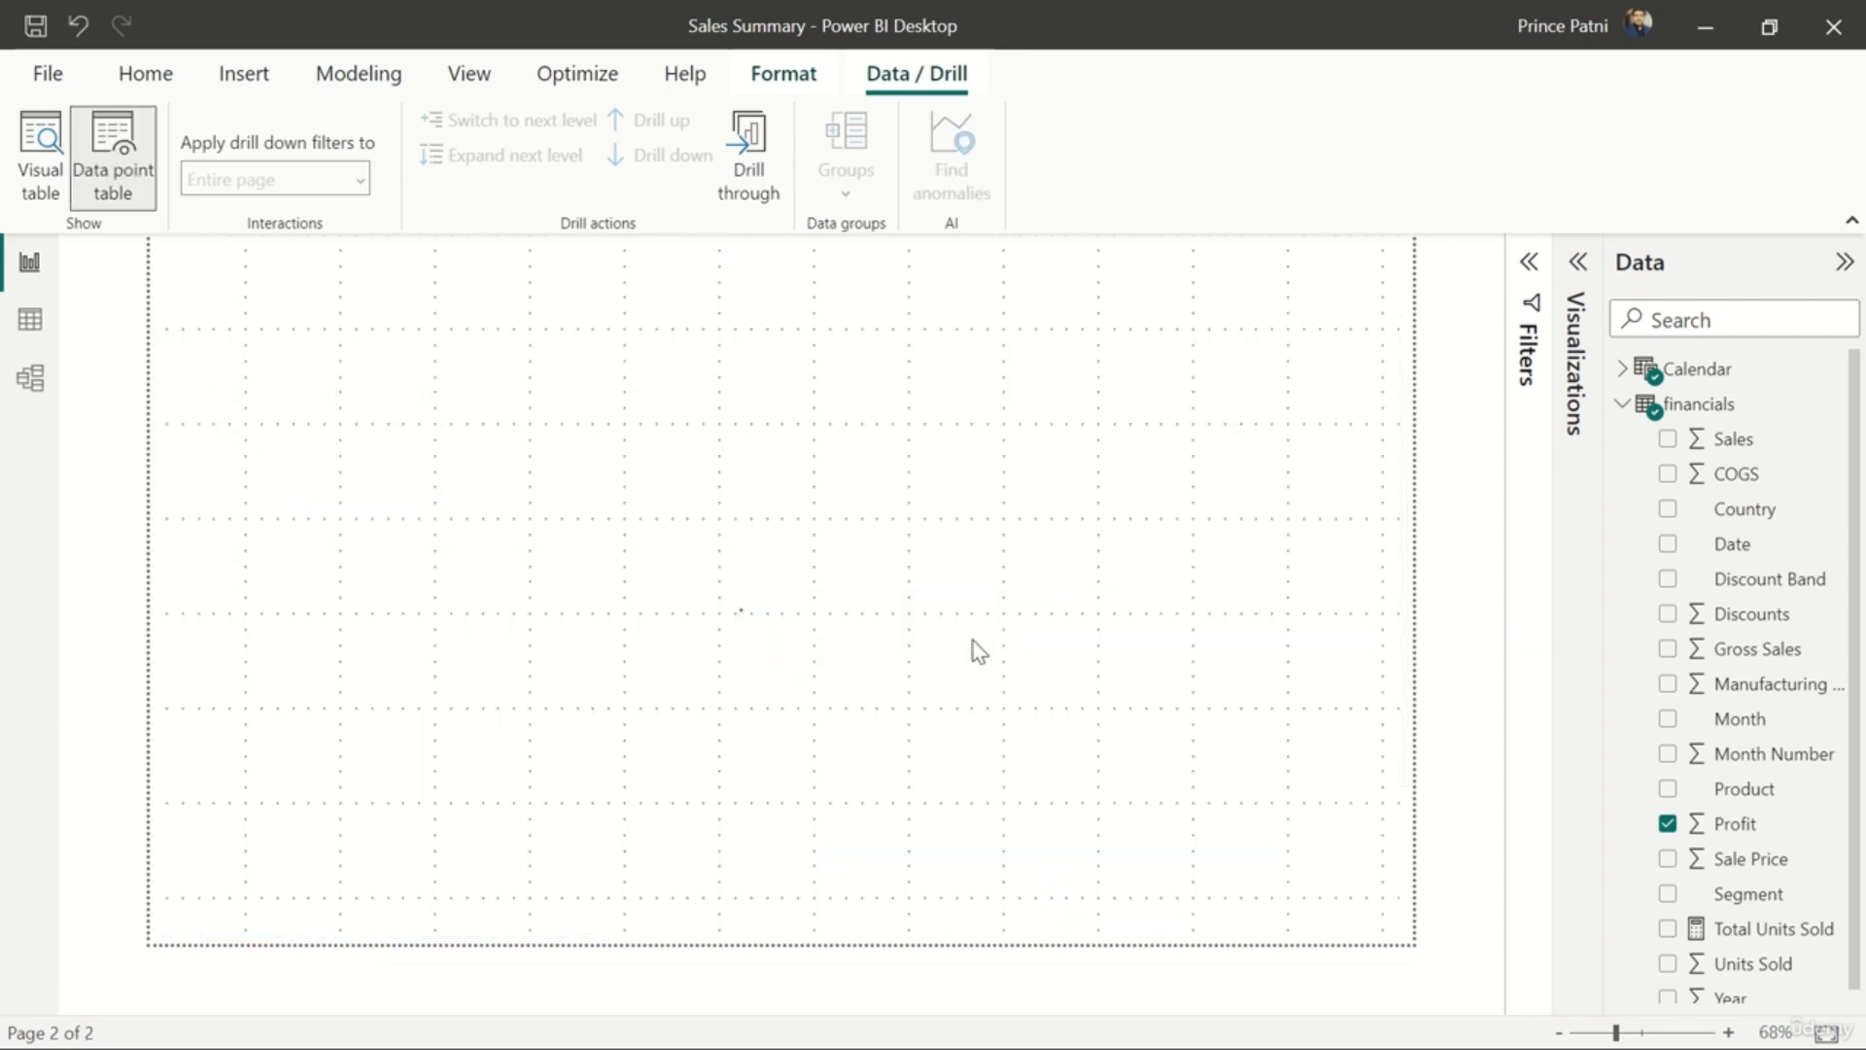
{"action": "left_click", "coordinate": [204, 310]}
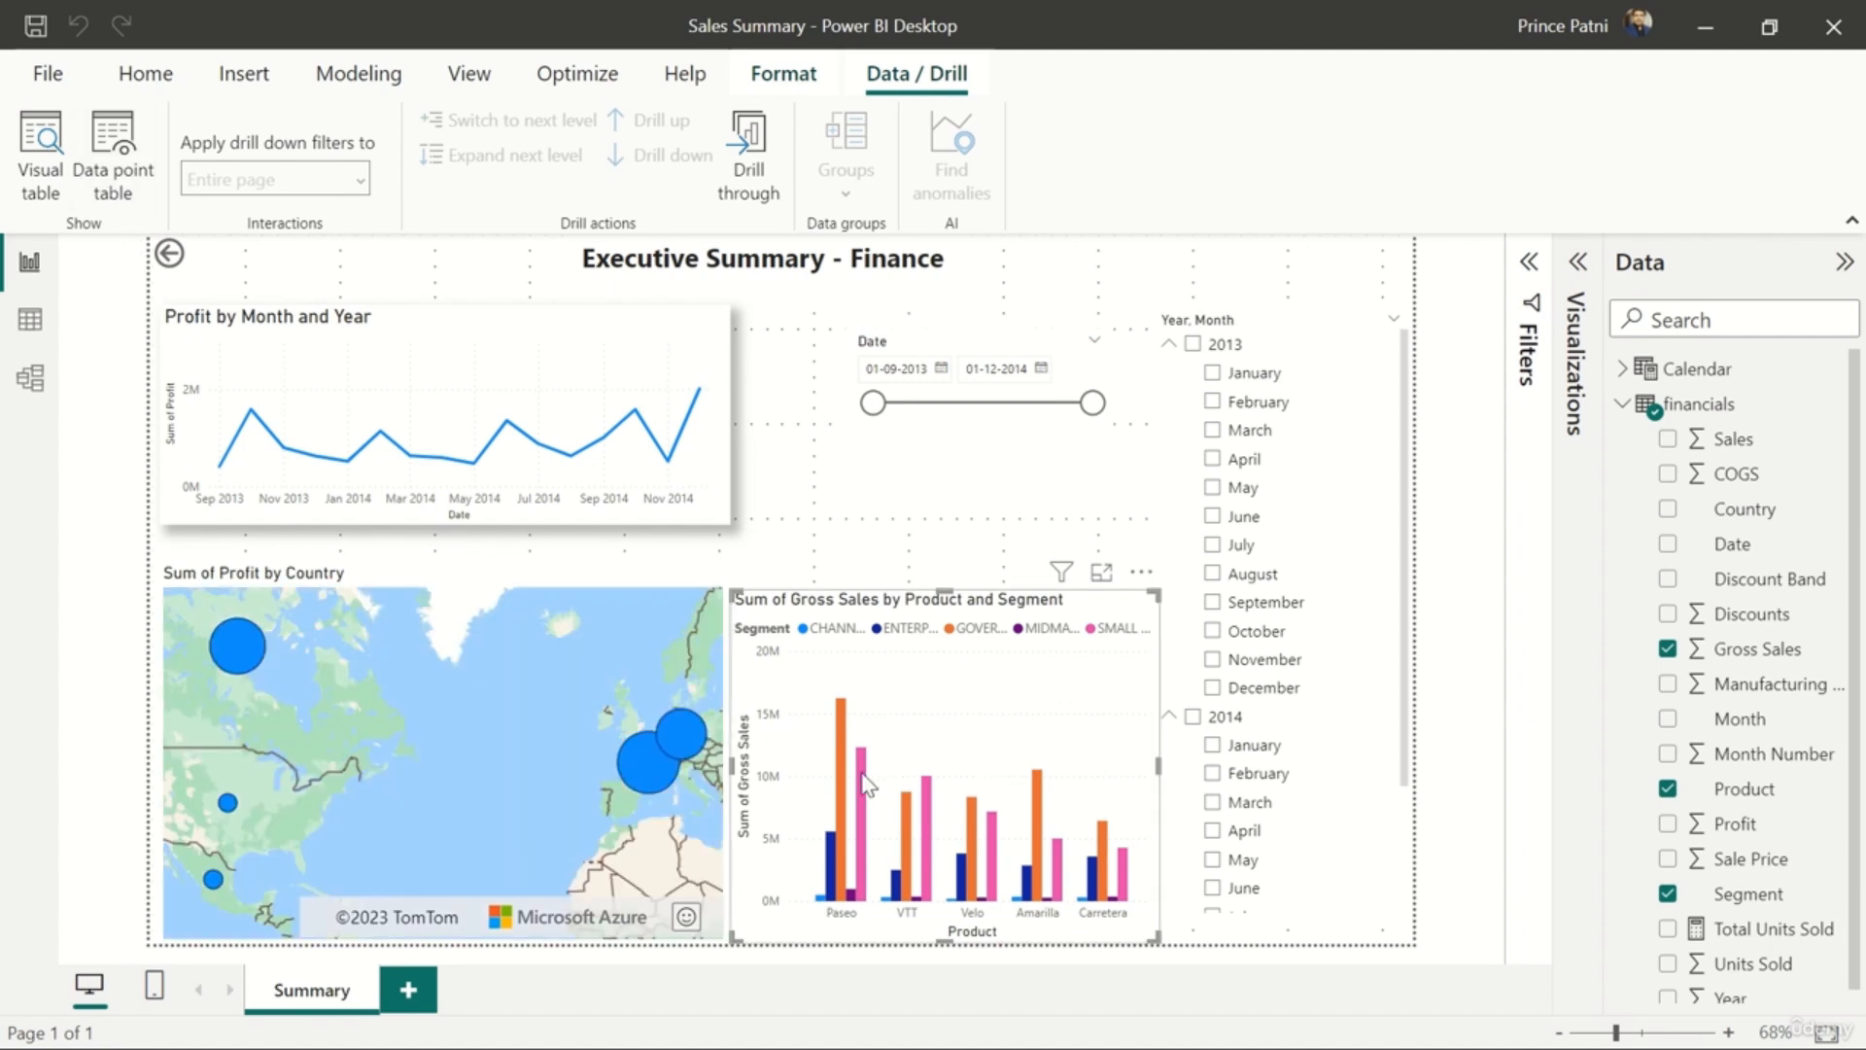
- Show the data point for Paseo's Government column as a table, and return to the report
{"action": "mouse_move", "coordinate": [846, 769]}
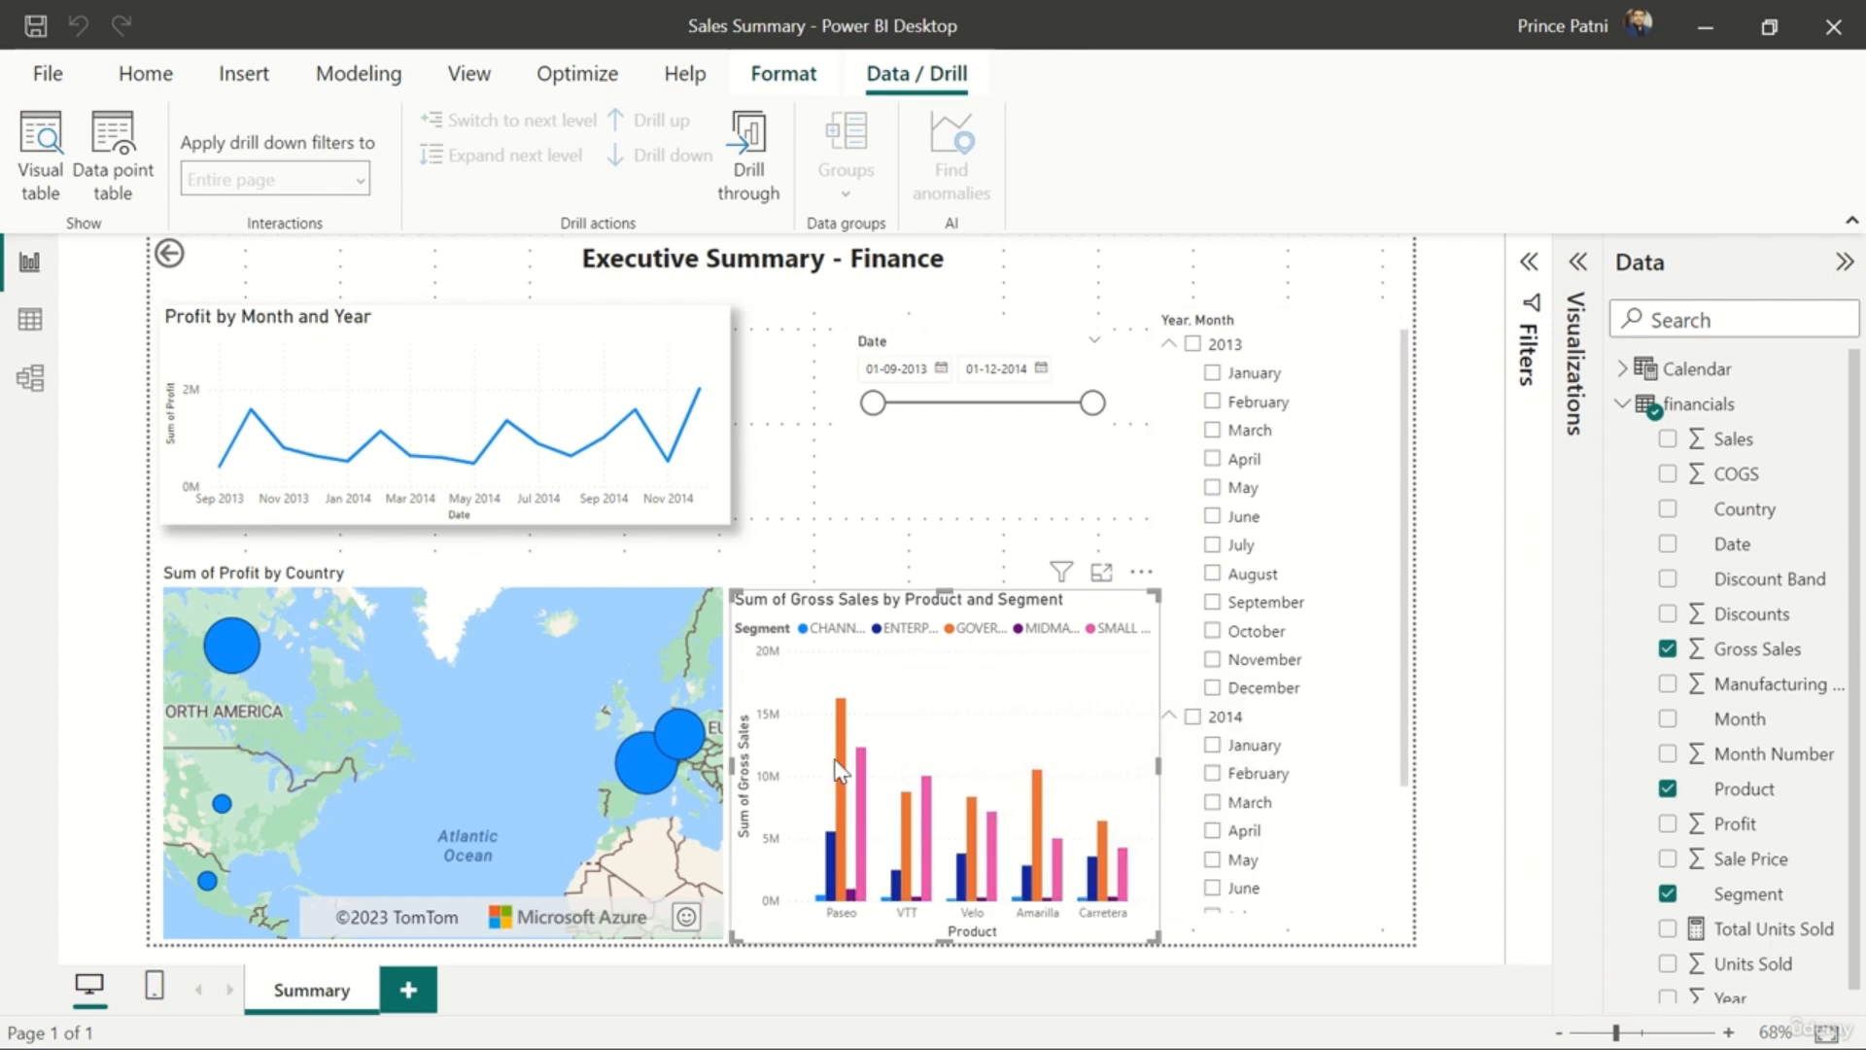
{"action": "right_click", "coordinate": [841, 775]}
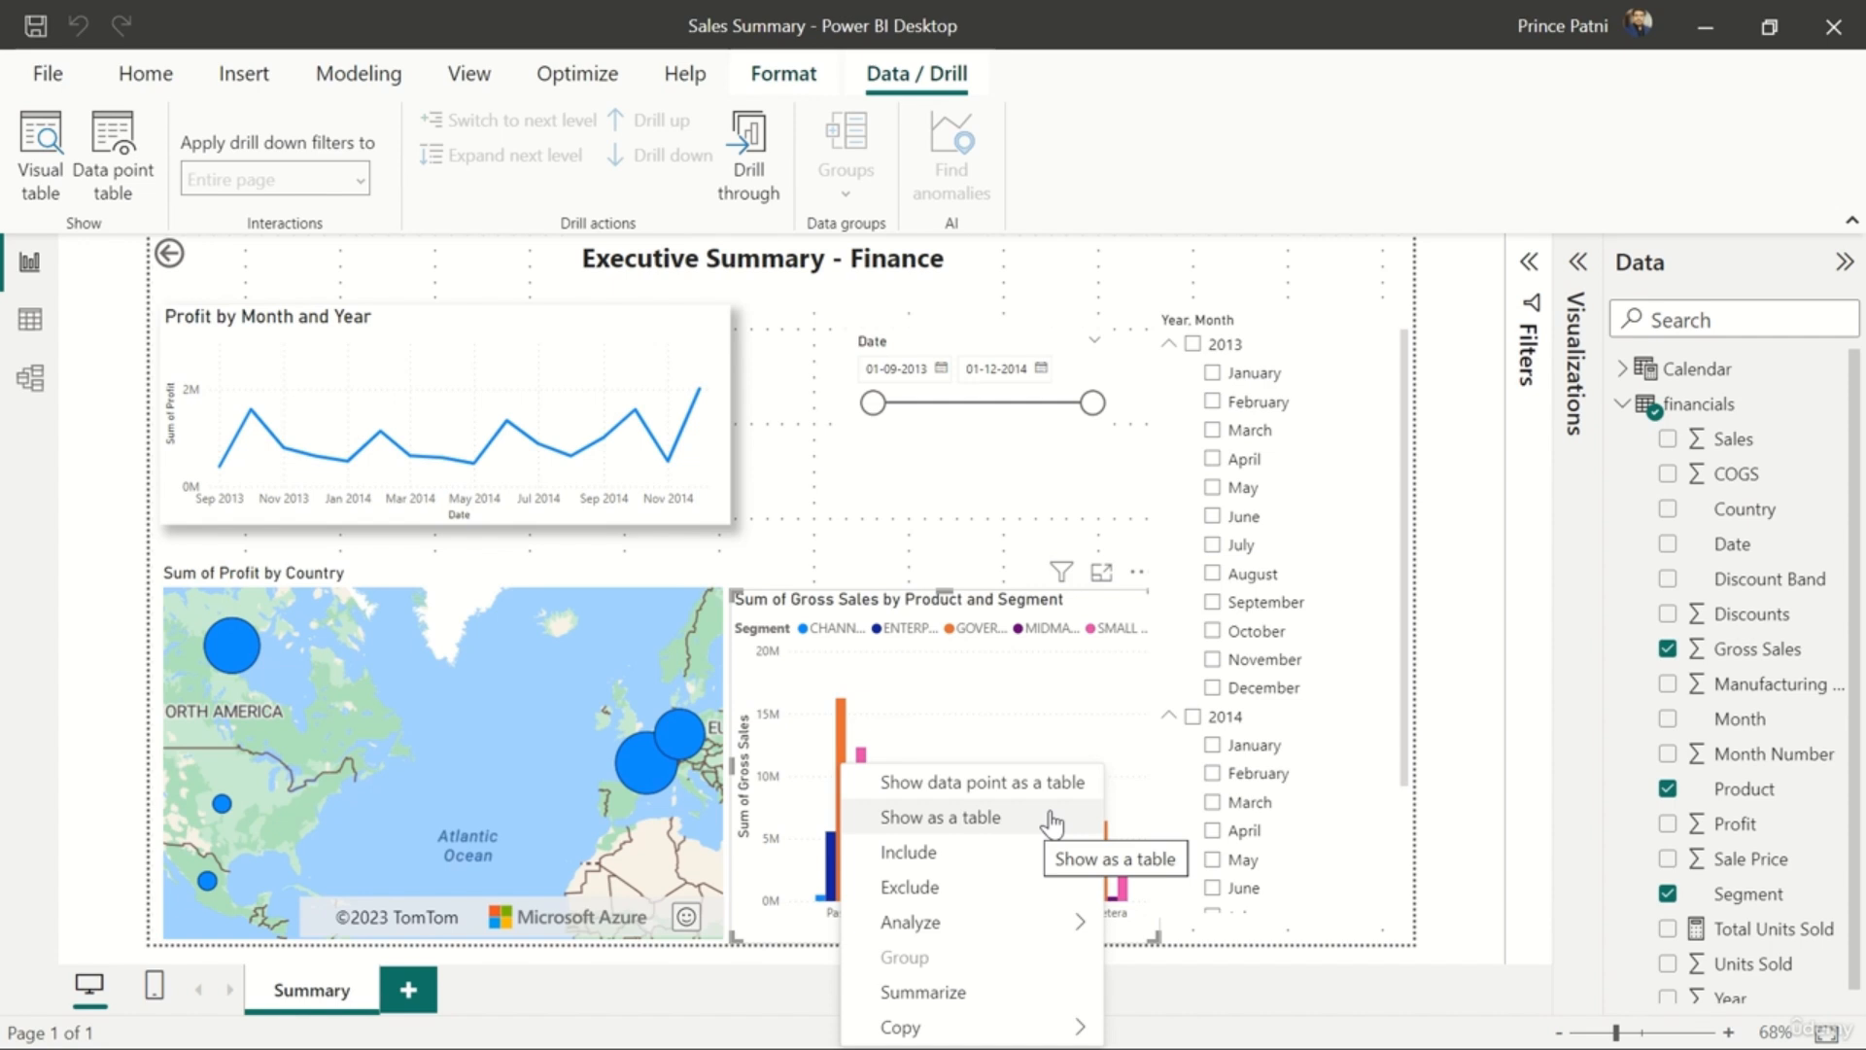
{"action": "left_click", "coordinate": [1057, 787]}
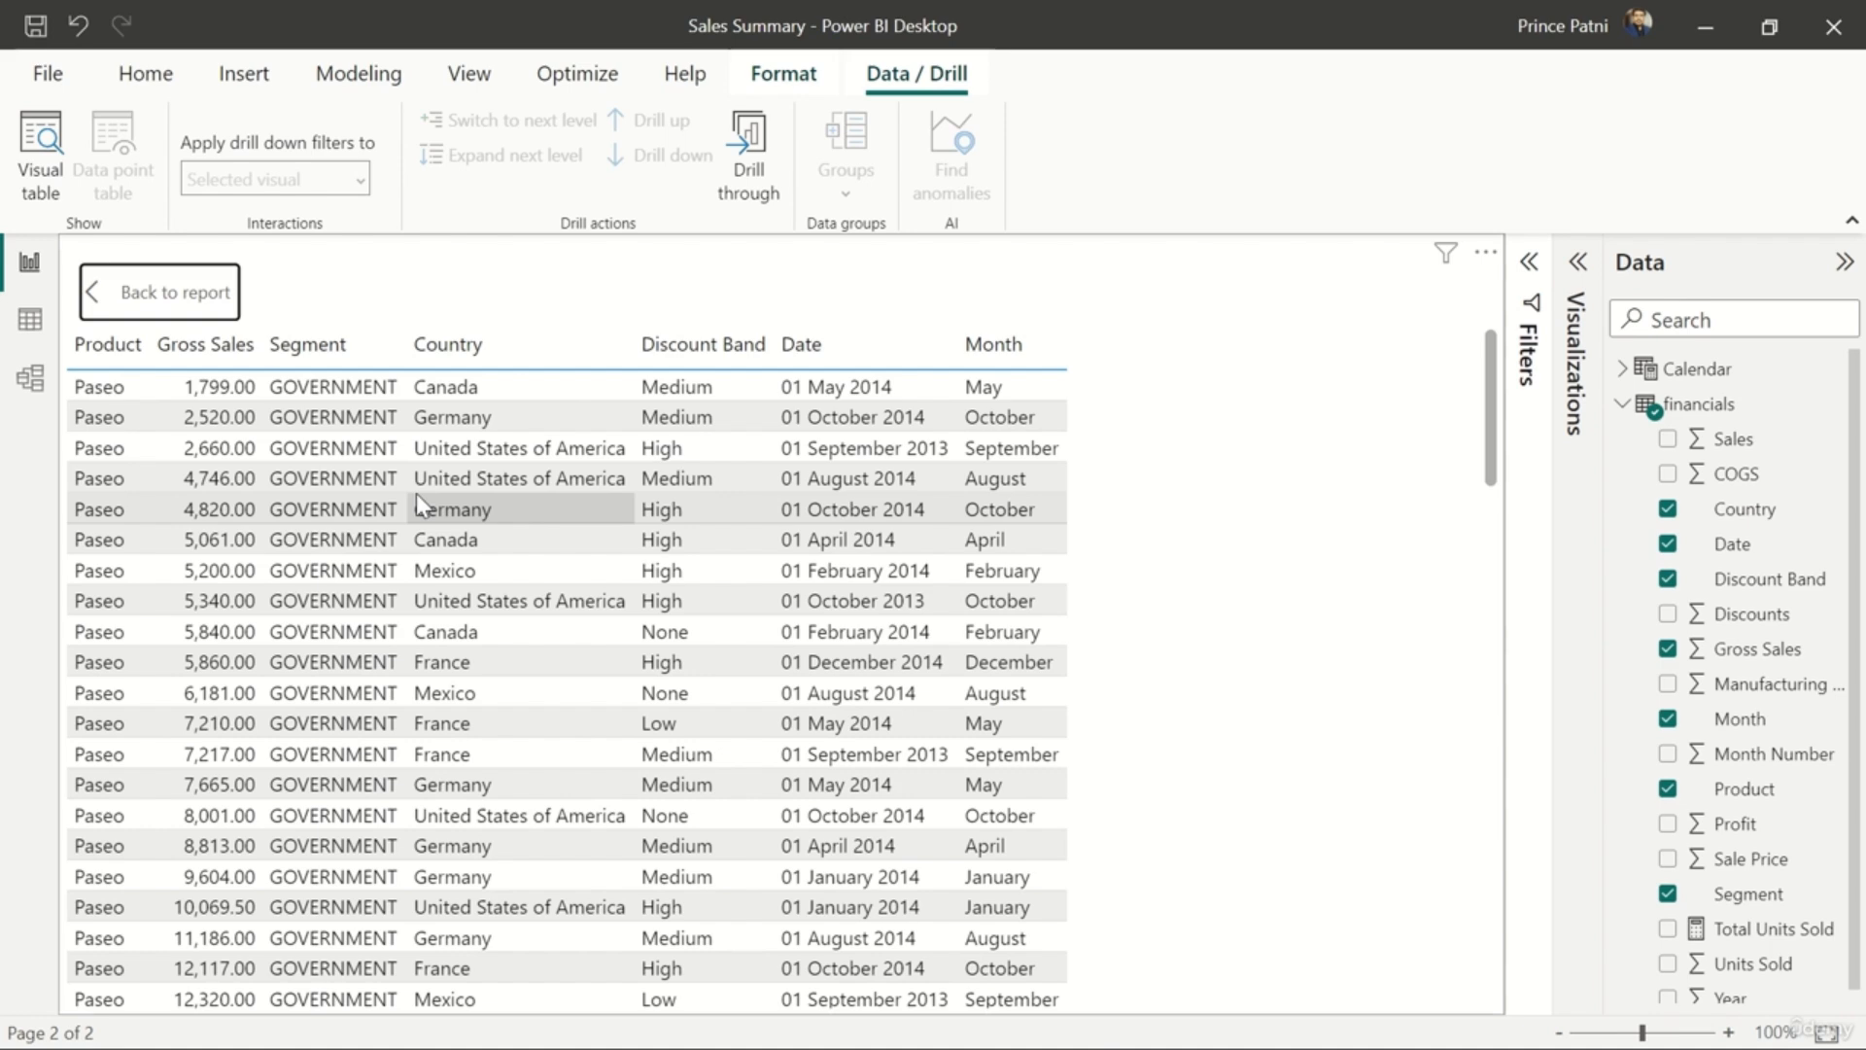
{"action": "left_click", "coordinate": [164, 295]}
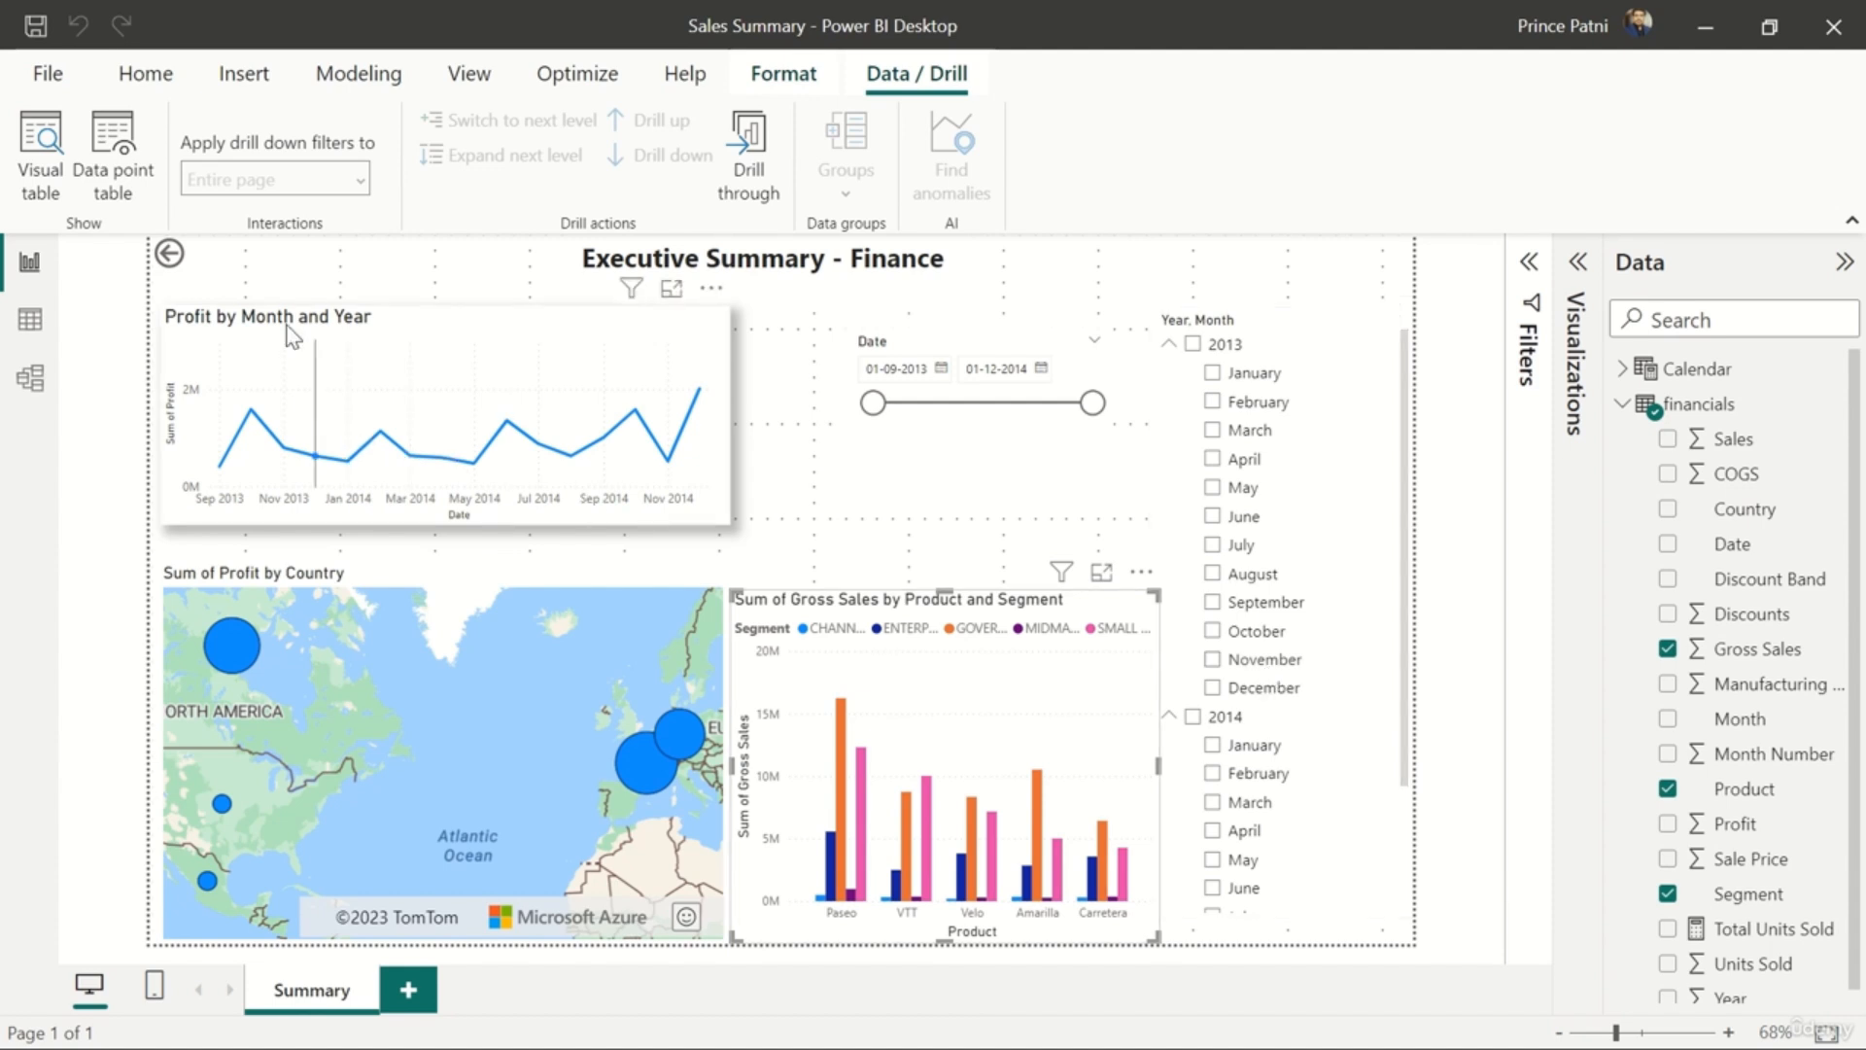
- Cross-filter the other visuals by selecting Canada on the Sum of Profit by Country map, and clear the selection
{"action": "mouse_move", "coordinate": [610, 442]}
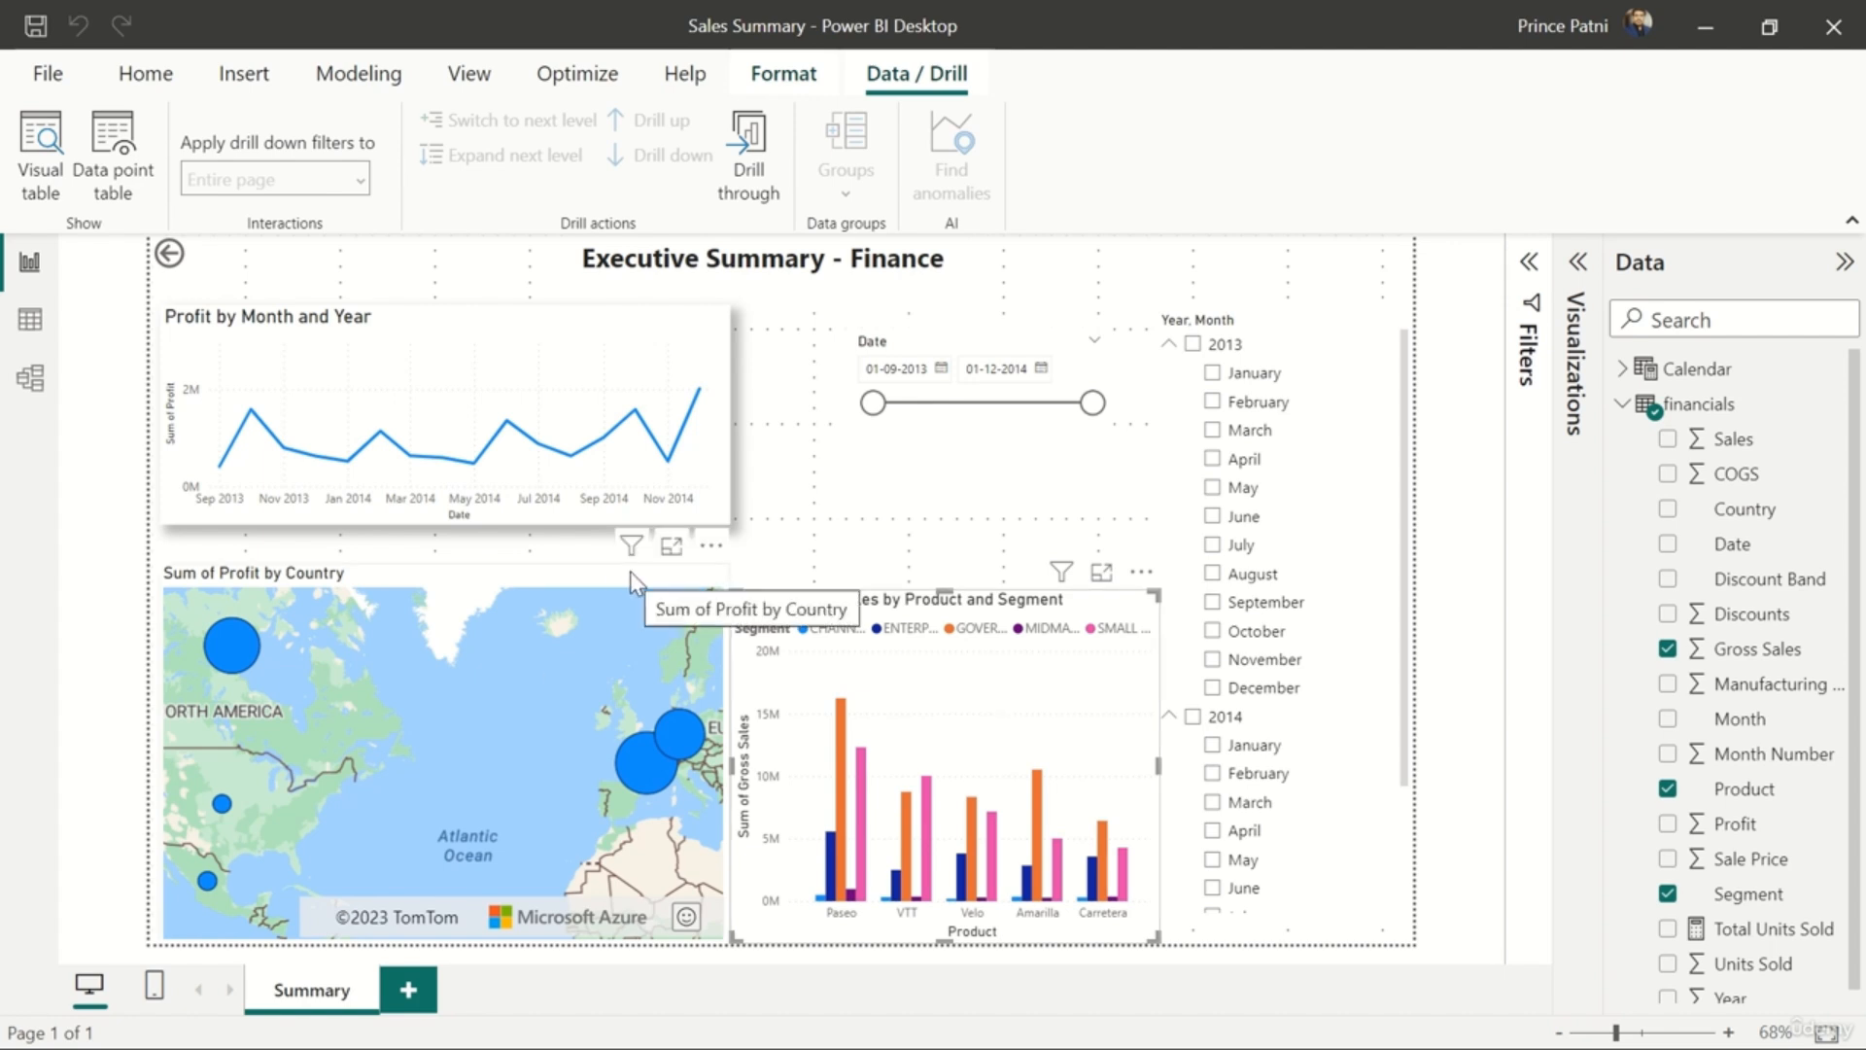
{"action": "left_click", "coordinate": [631, 572]}
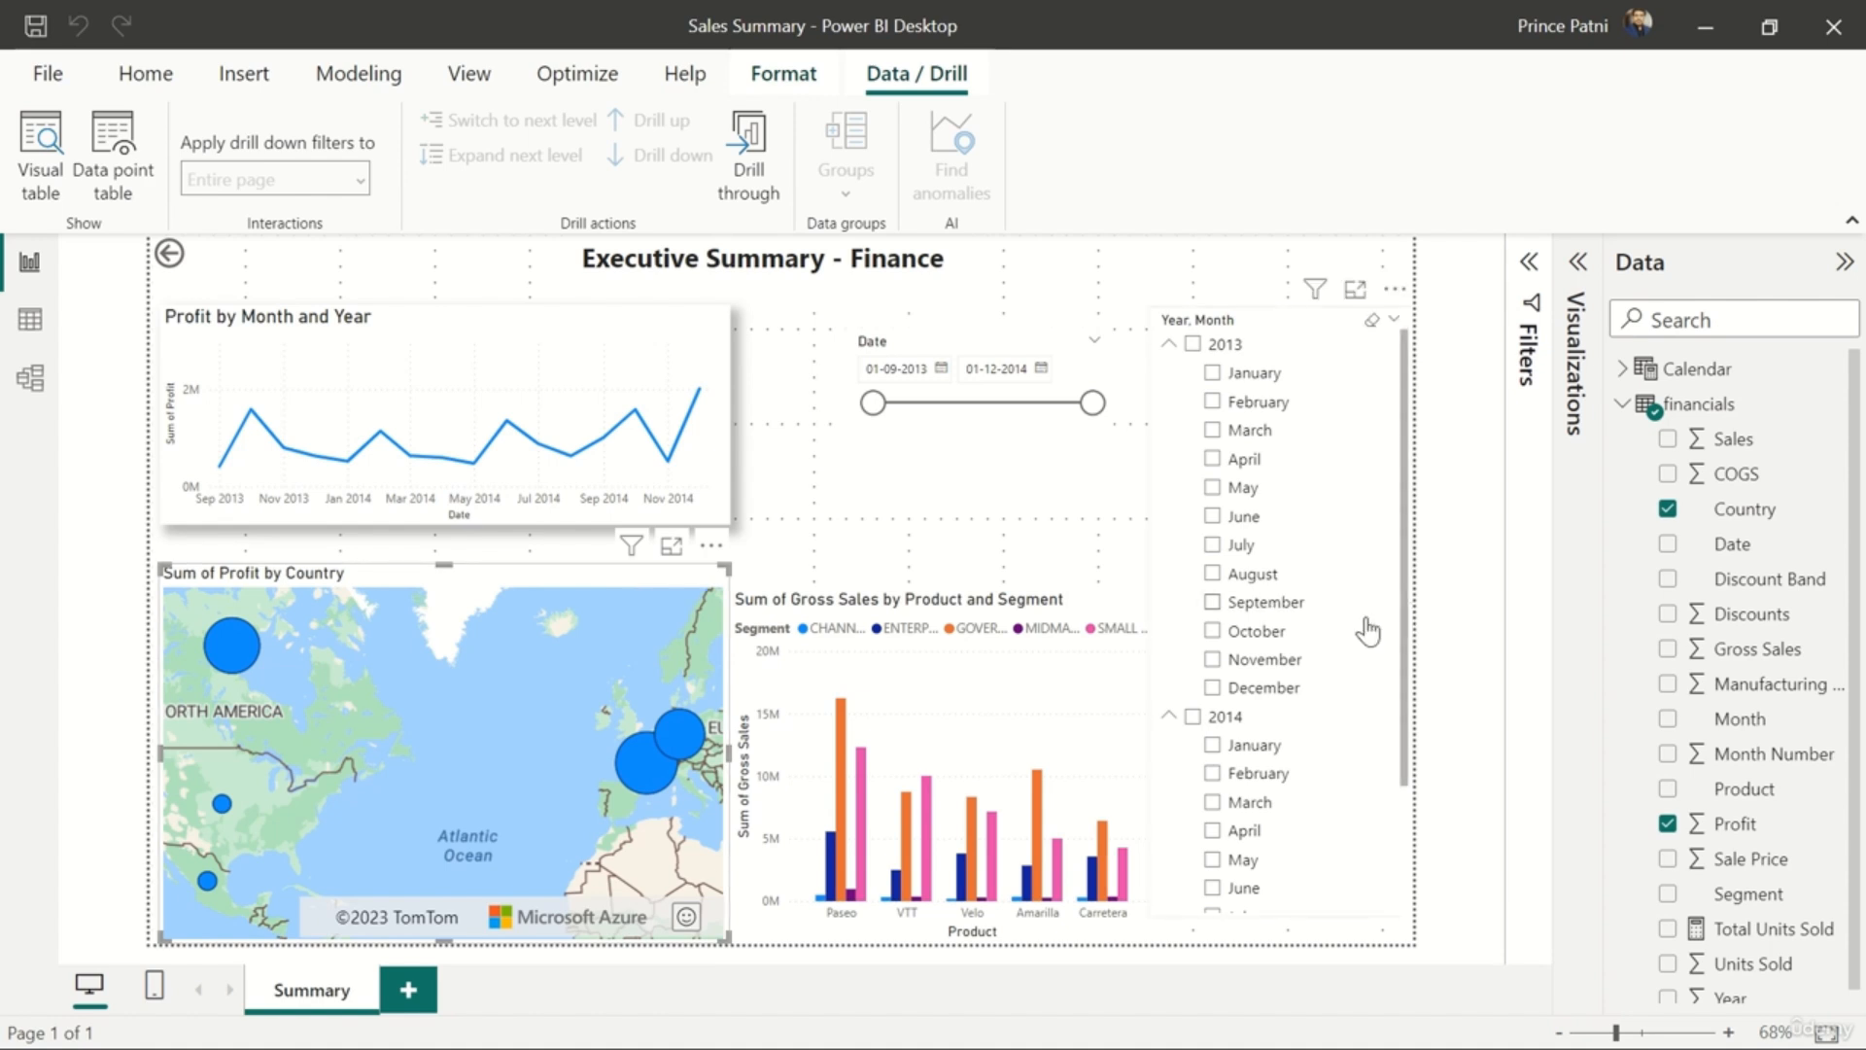
{"action": "left_click", "coordinate": [1448, 630]}
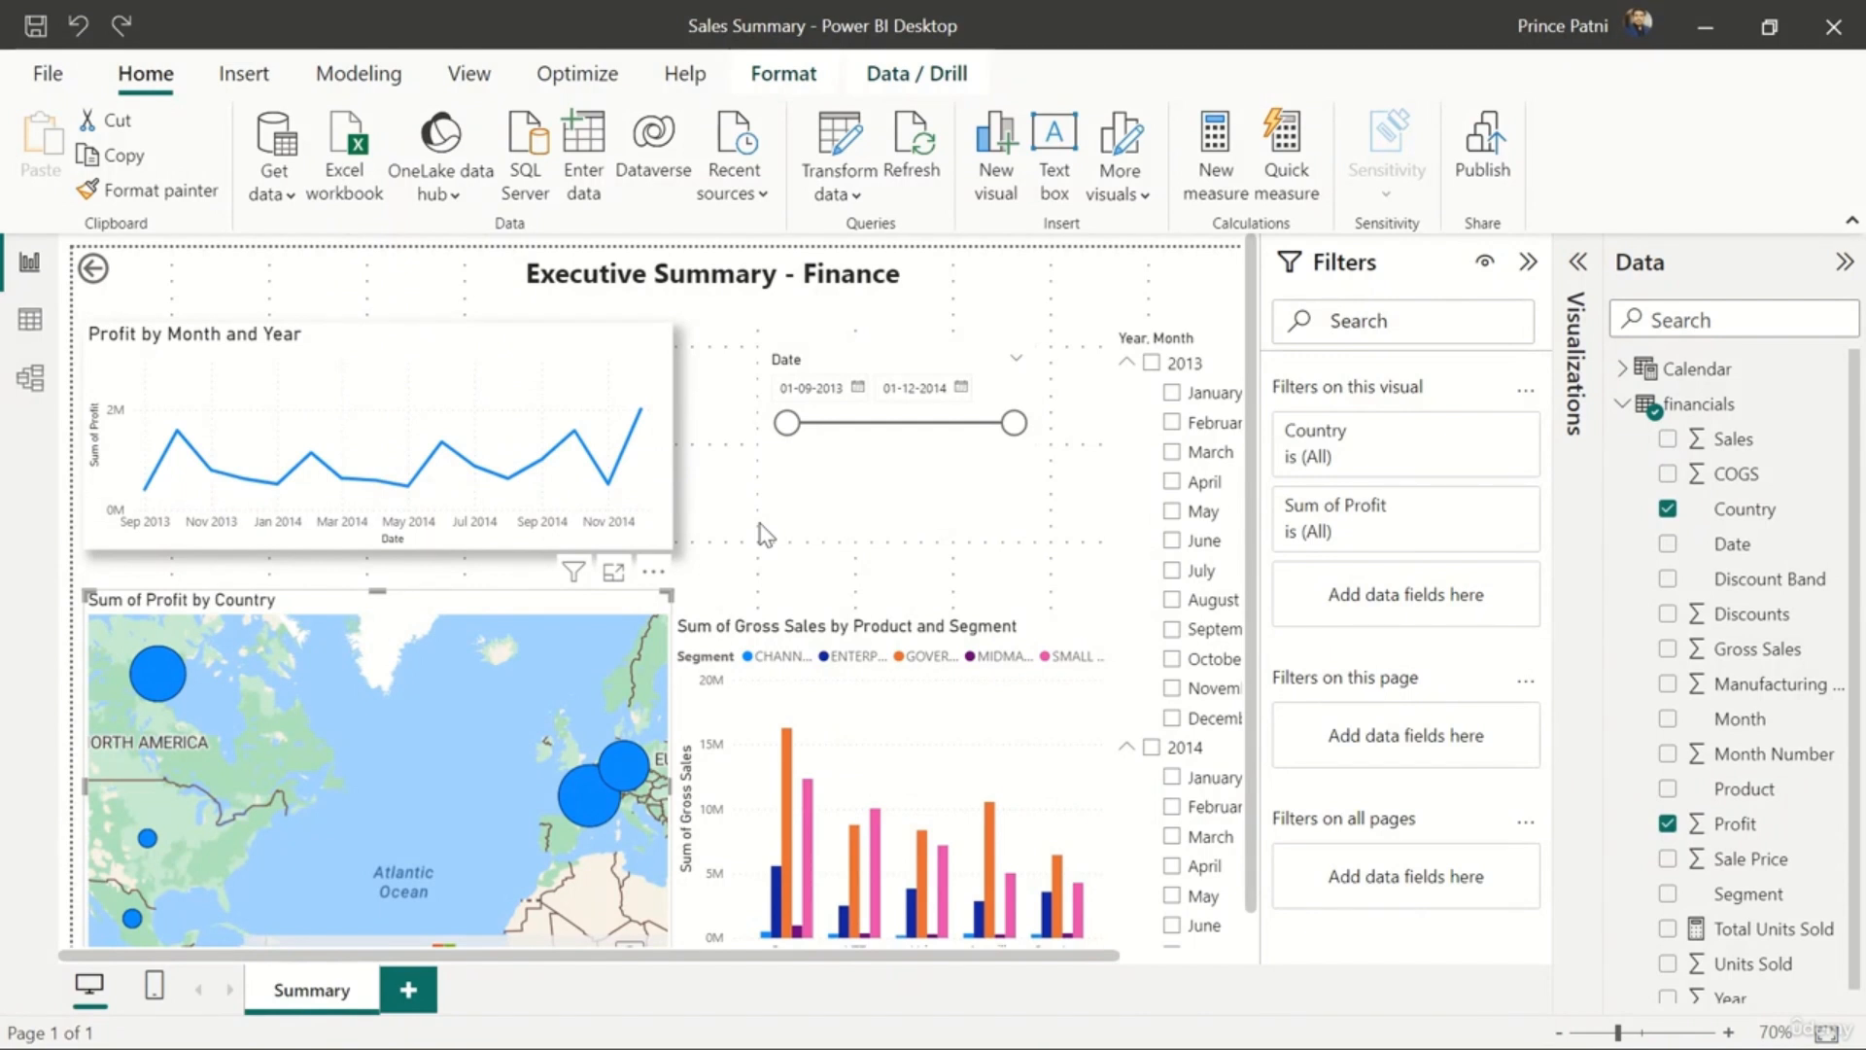
{"action": "left_click", "coordinate": [154, 692]}
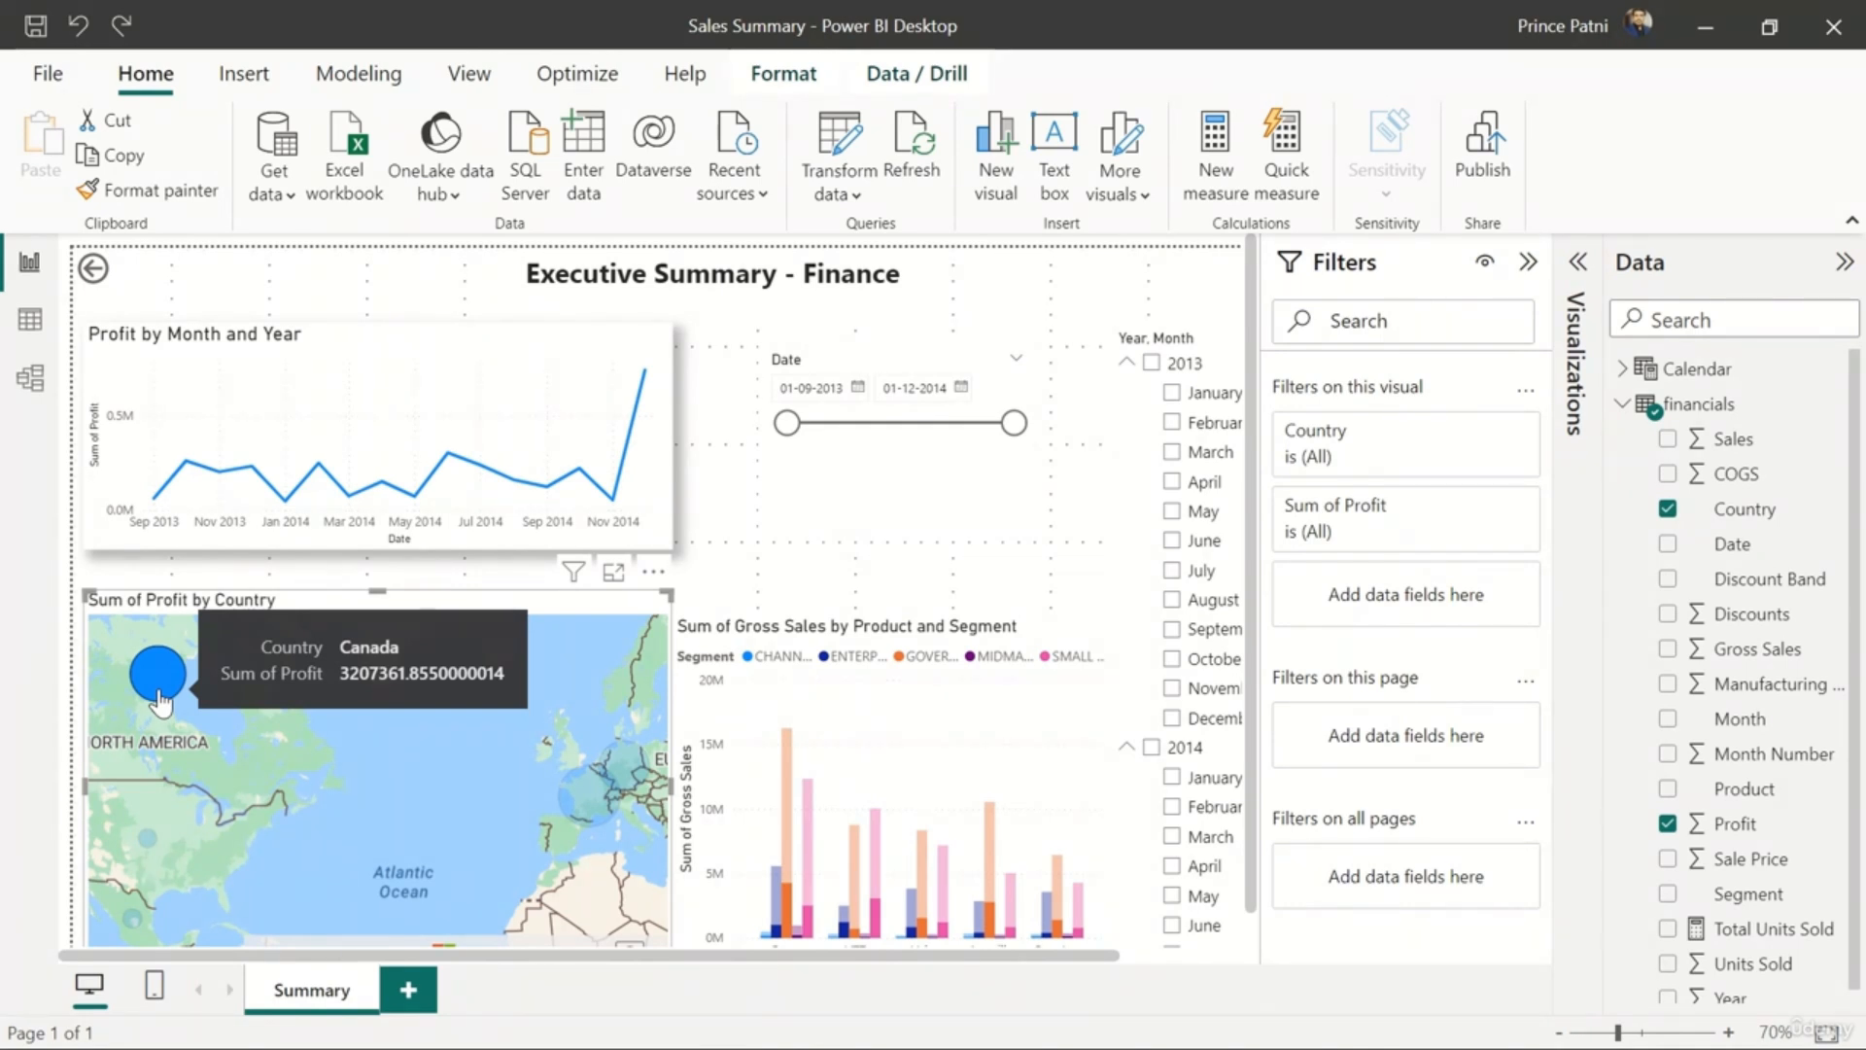
{"action": "left_click", "coordinate": [374, 778]}
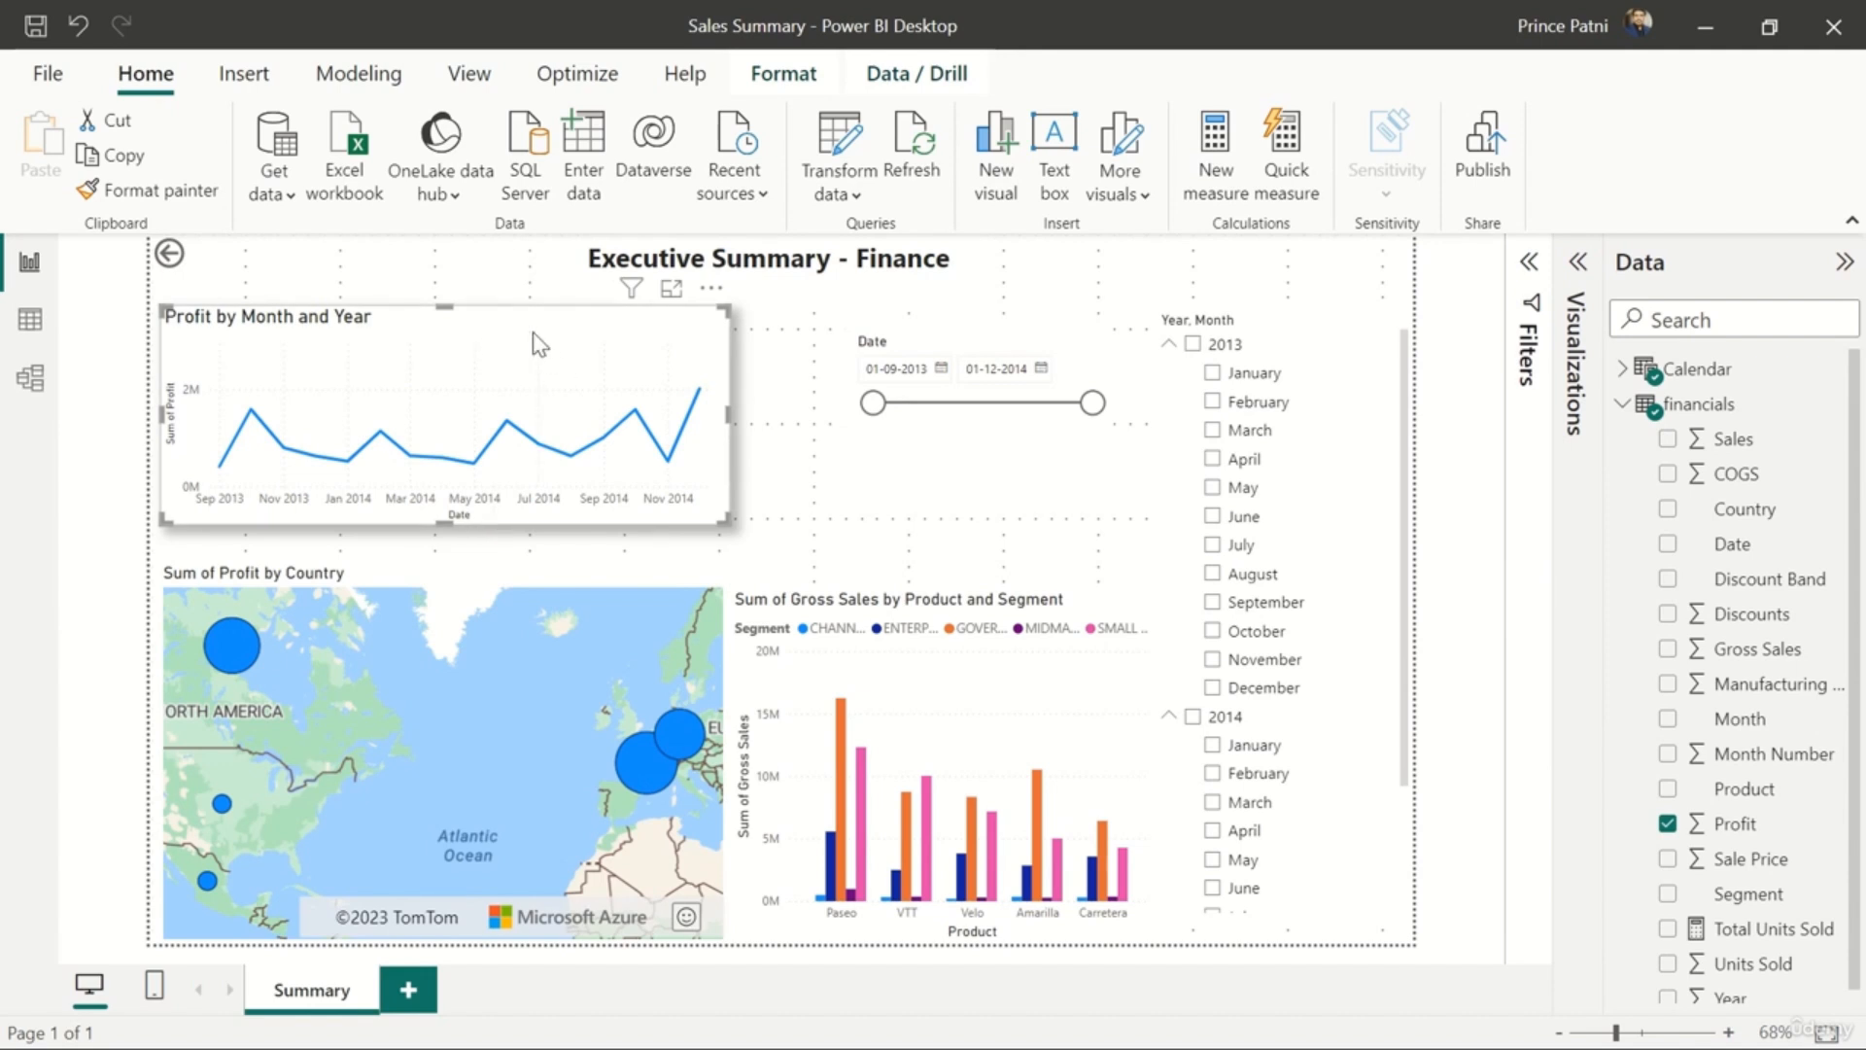
- Turn on Edit interactions and test the map's effect on the other visuals by selecting and clearing Canada
{"action": "left_click", "coordinate": [791, 74]}
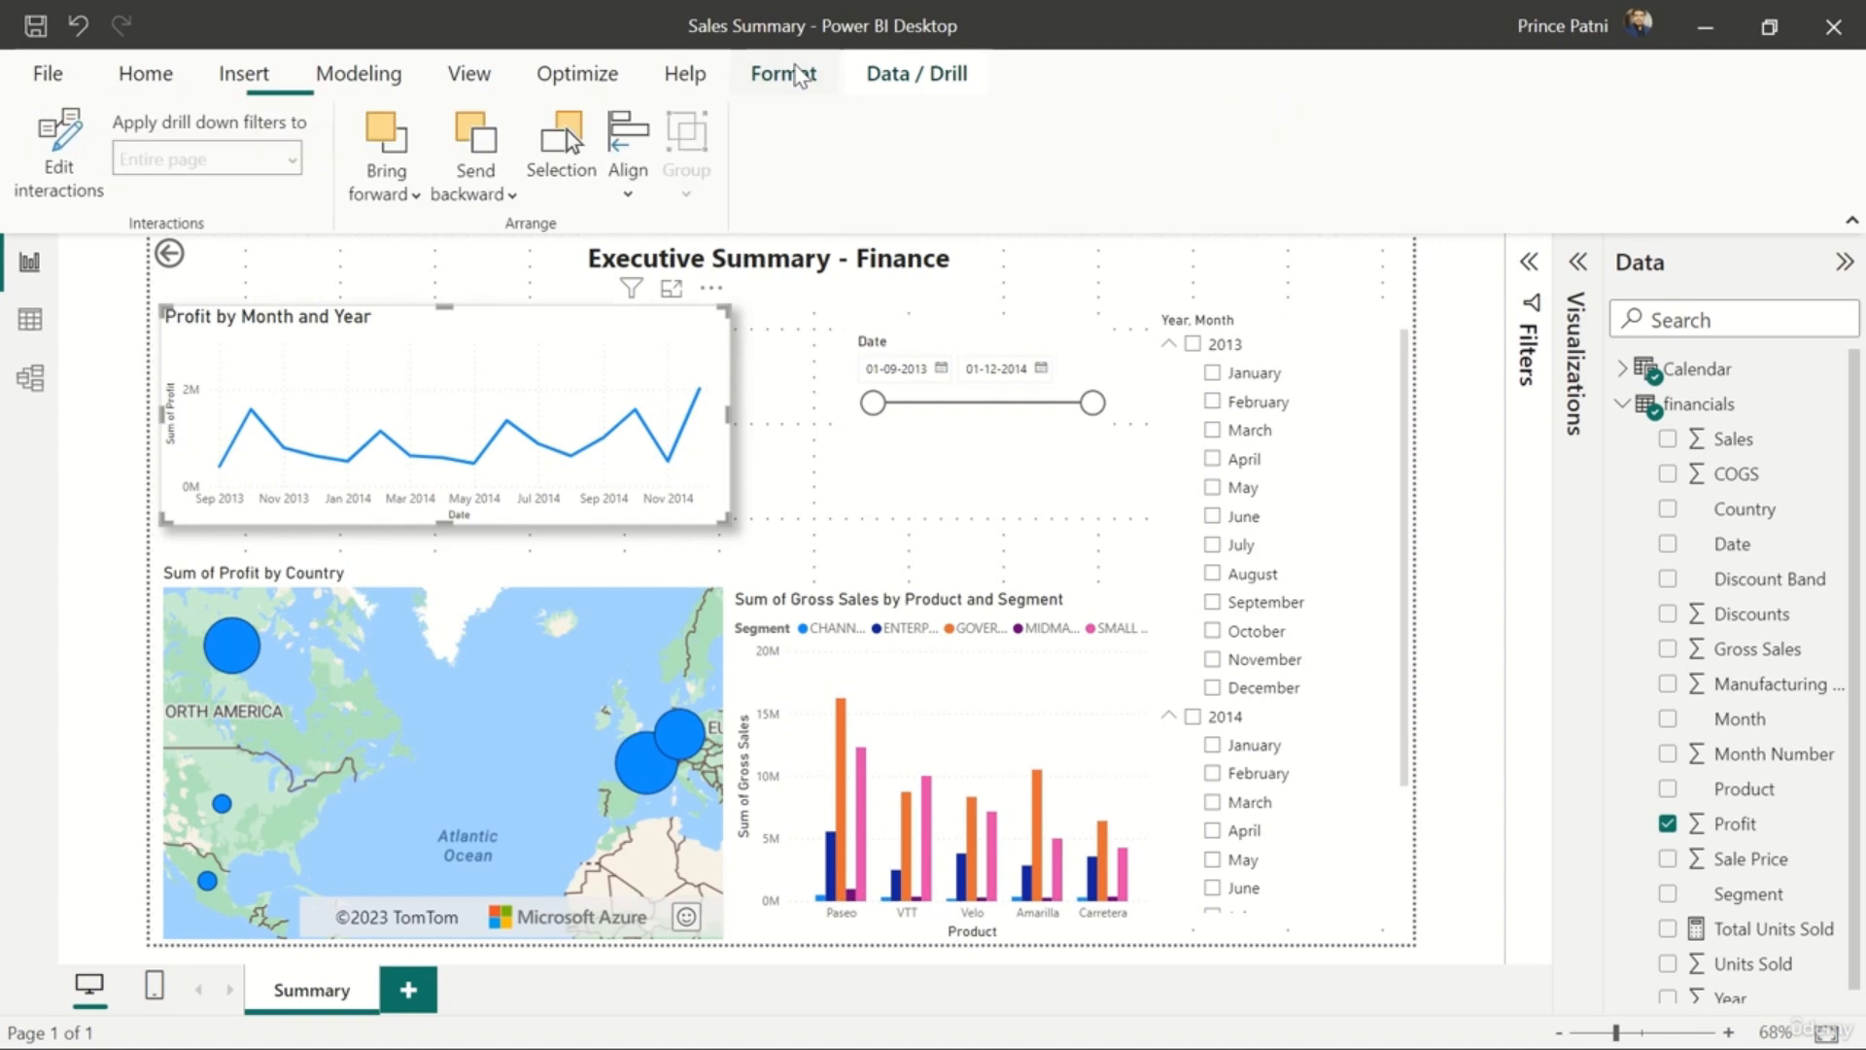
{"action": "left_click", "coordinate": [76, 170]}
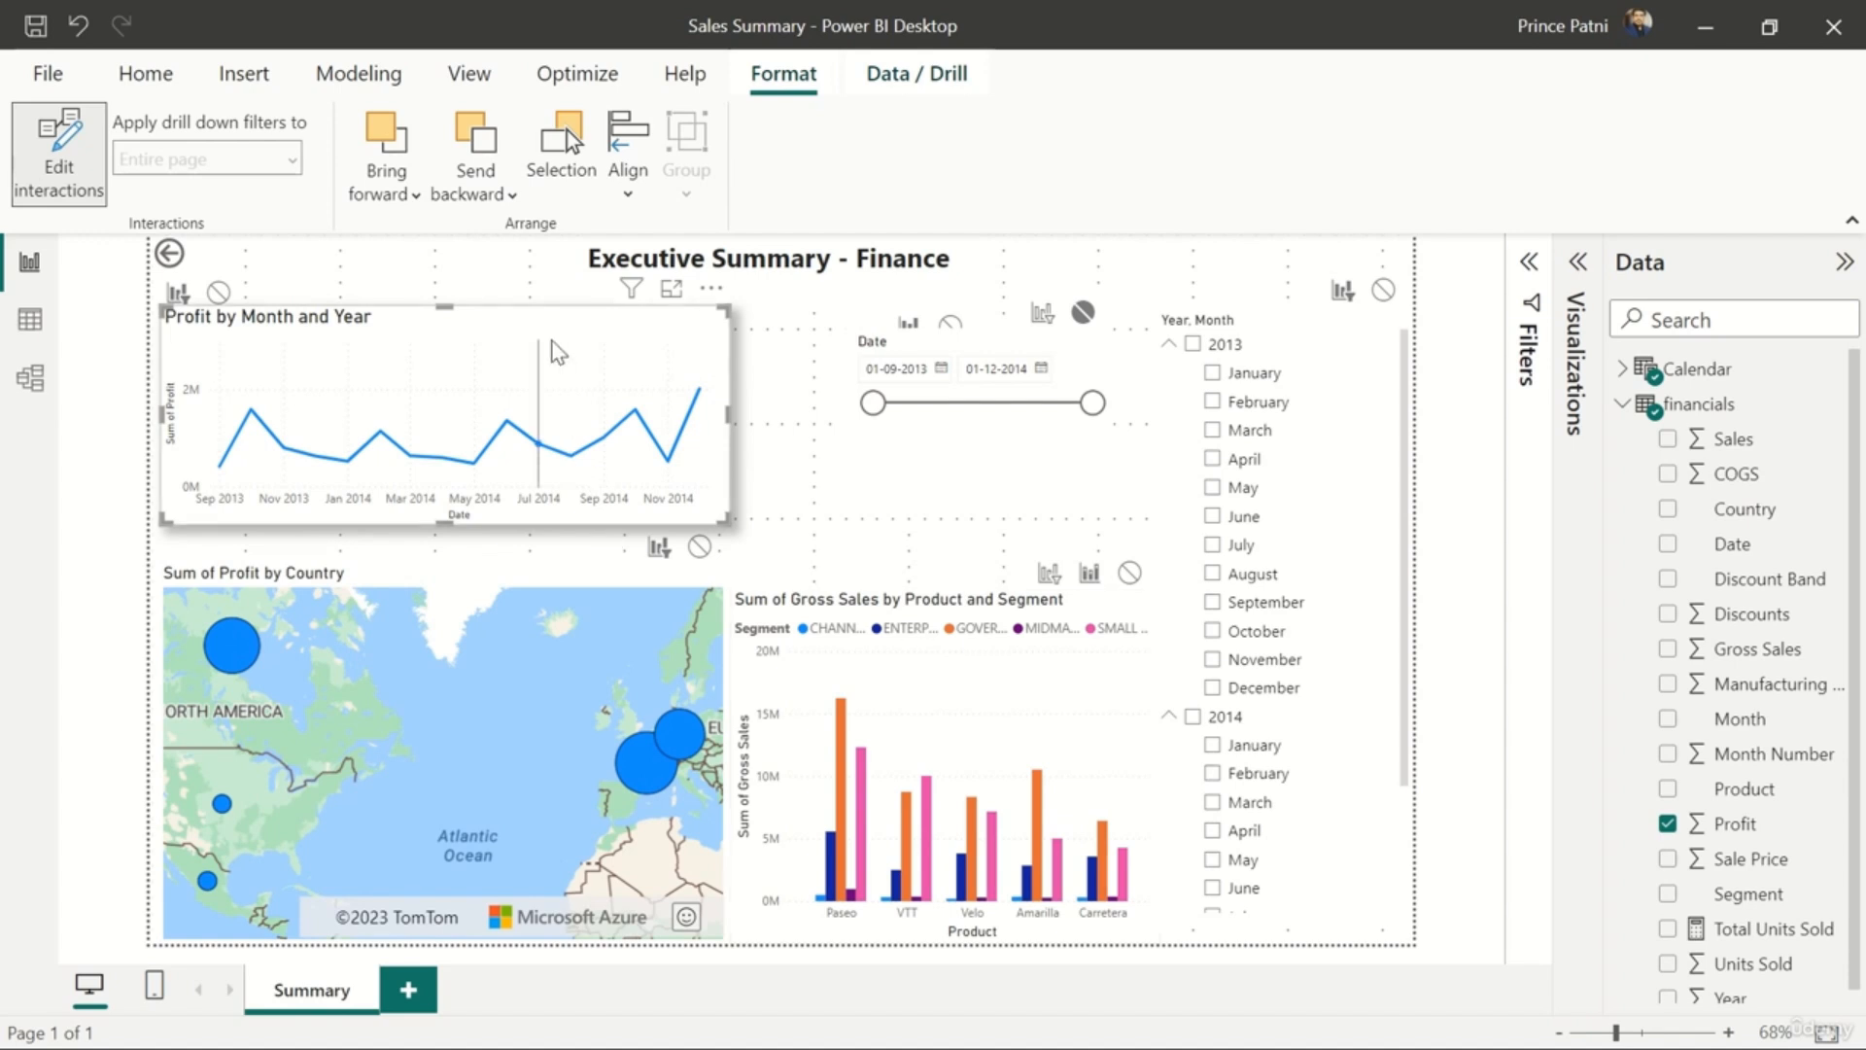
{"action": "left_click", "coordinate": [507, 580]}
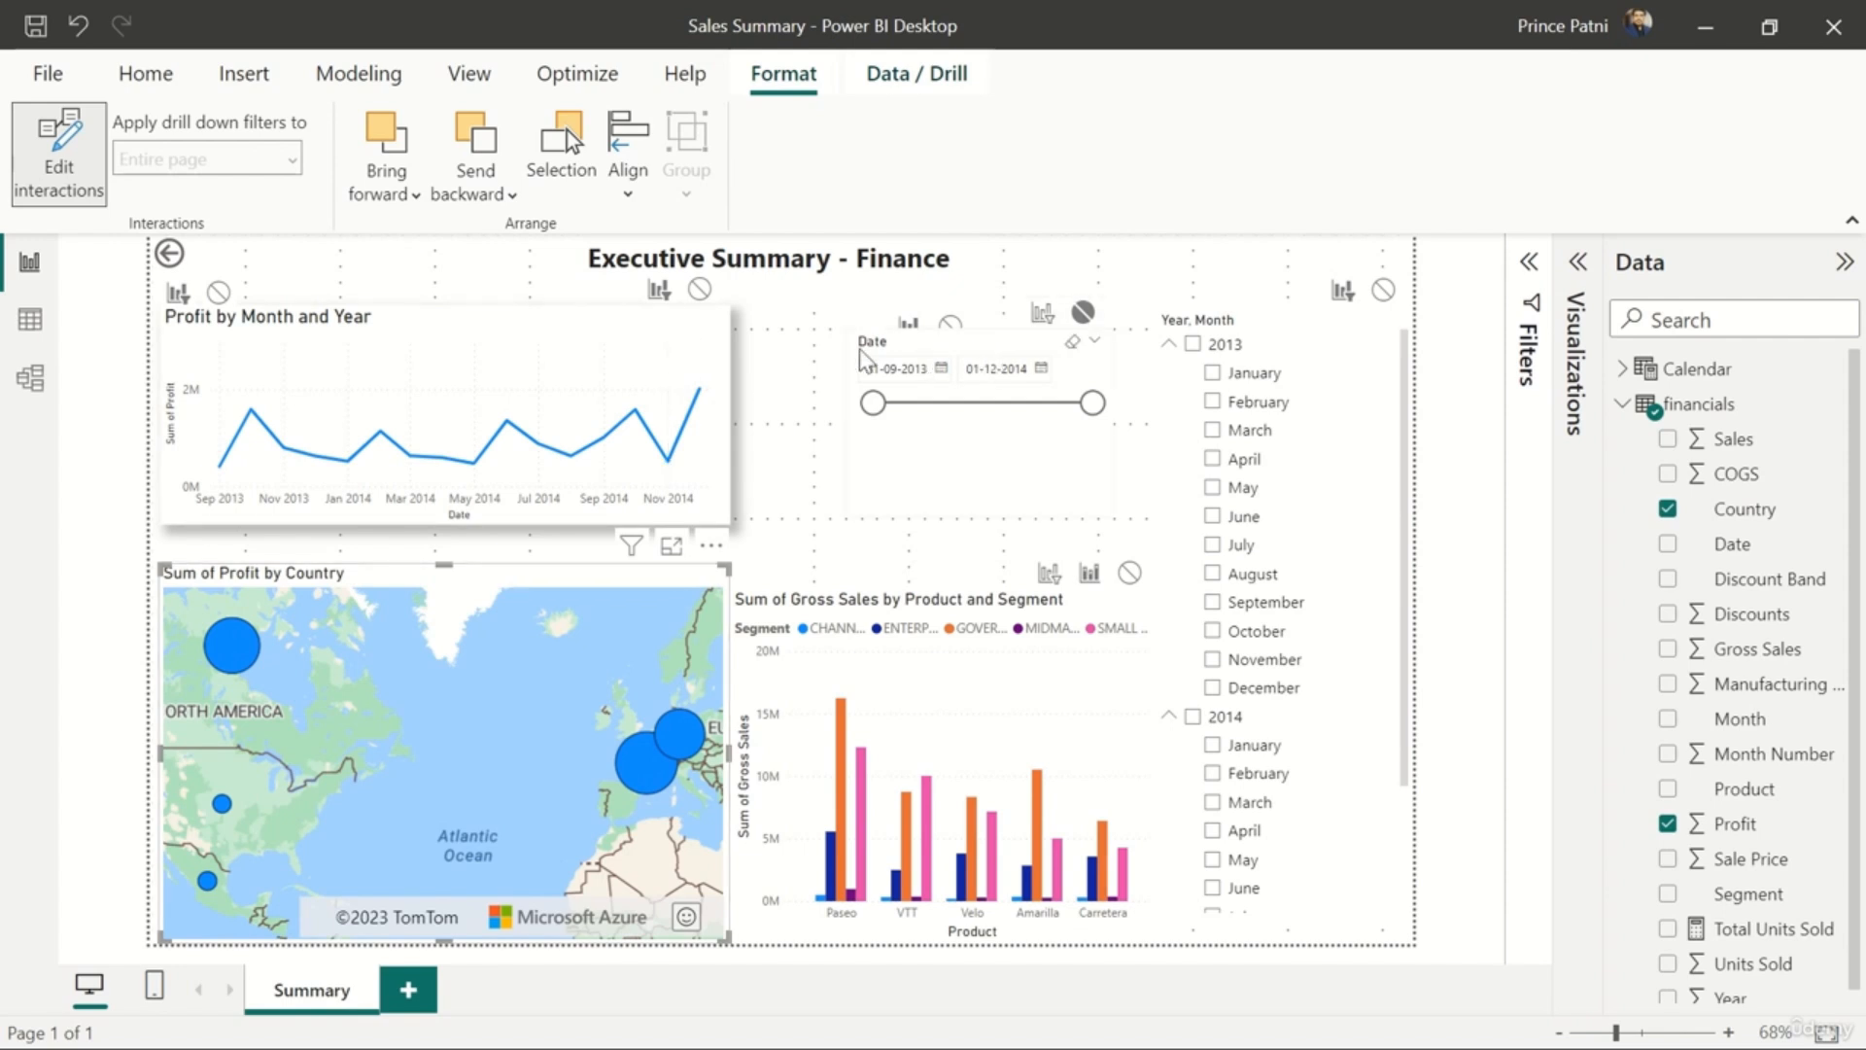
{"action": "left_click", "coordinate": [1091, 608]}
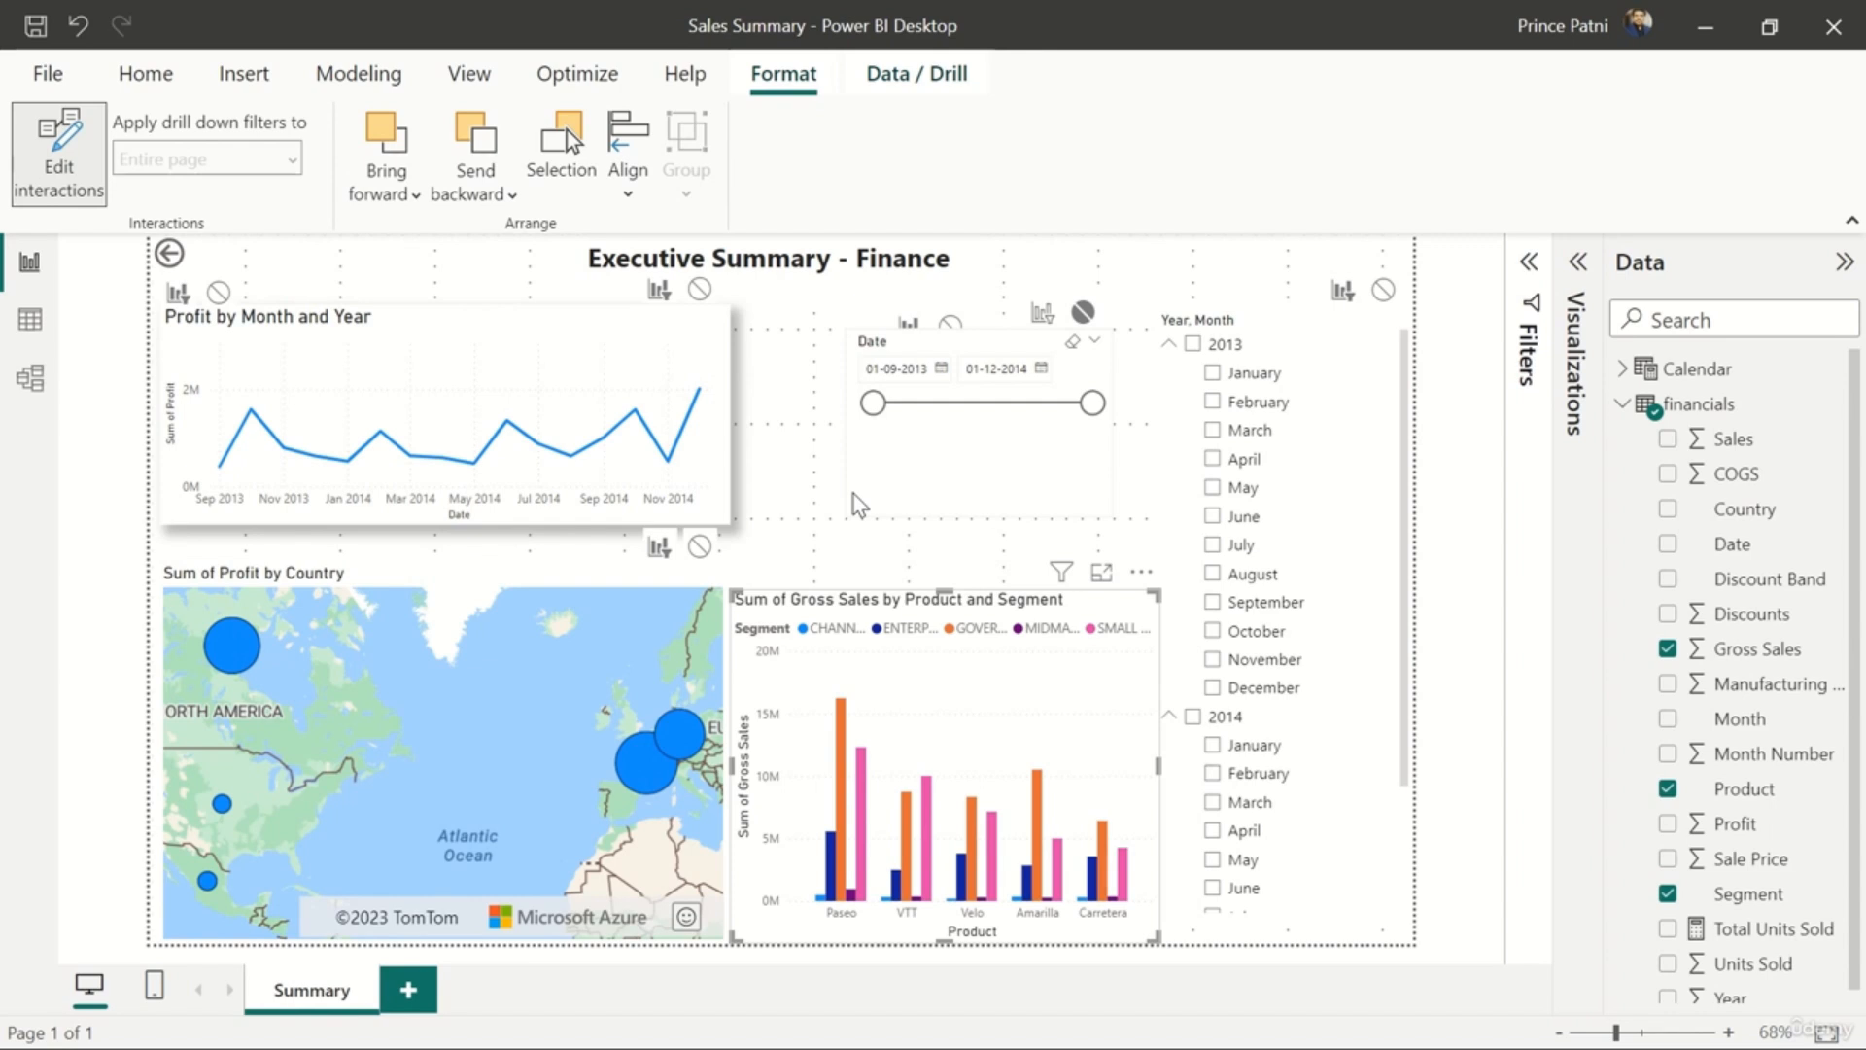
{"action": "left_click", "coordinate": [233, 659]}
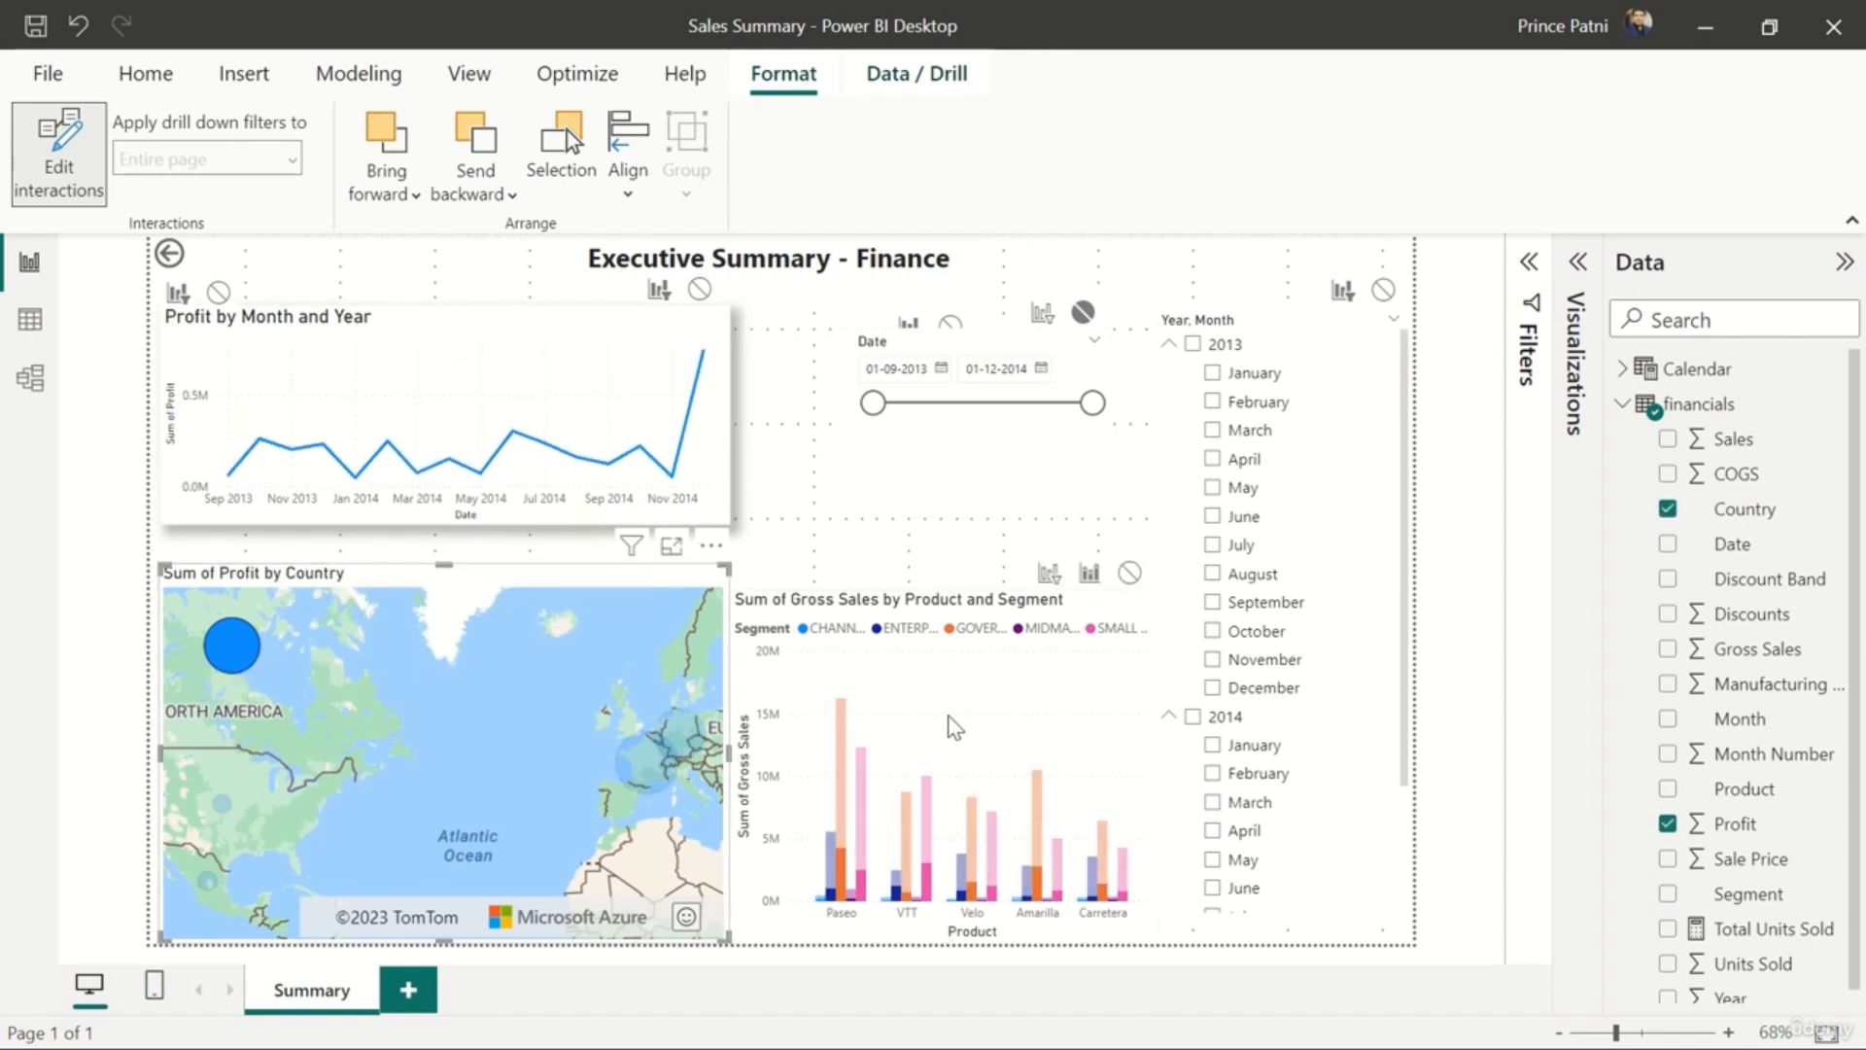
{"action": "left_click", "coordinate": [518, 689]}
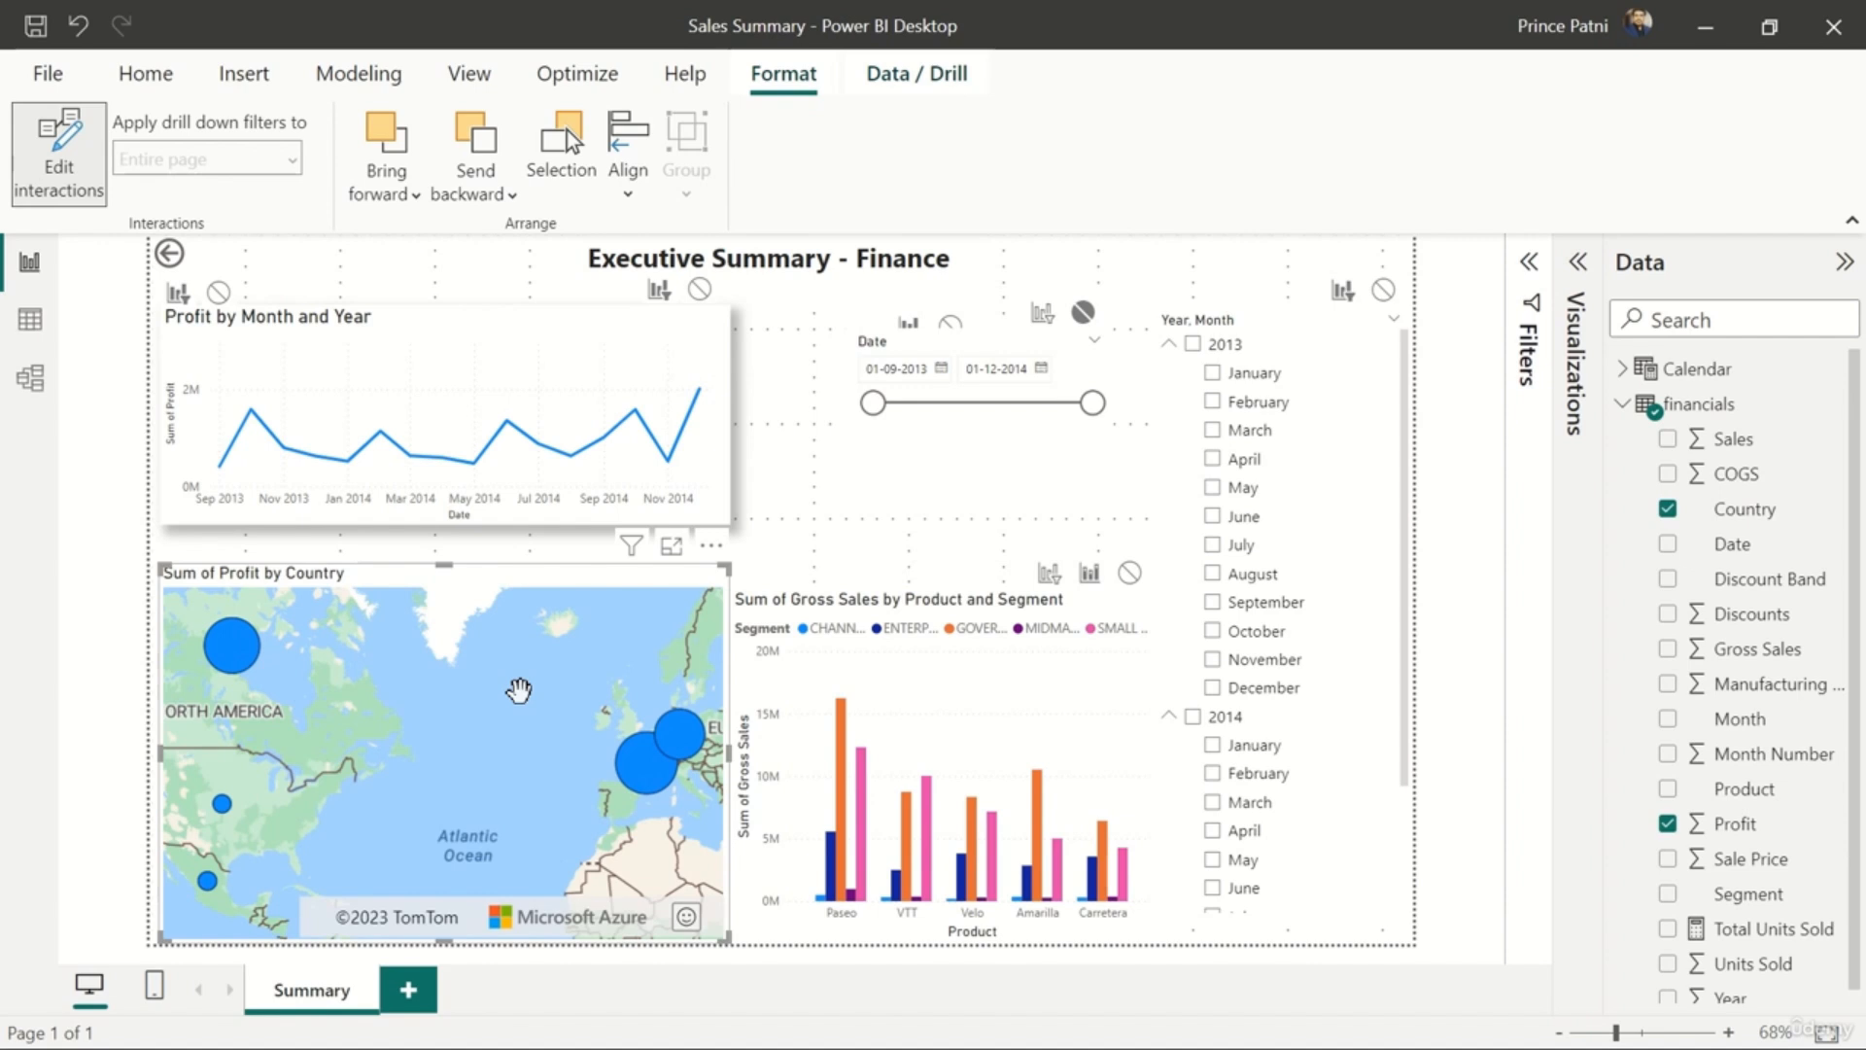
- Apply the Filter interaction from the Profit by Month and Year chart to the Sum of Profit by Country map
{"action": "left_click", "coordinate": [580, 321]}
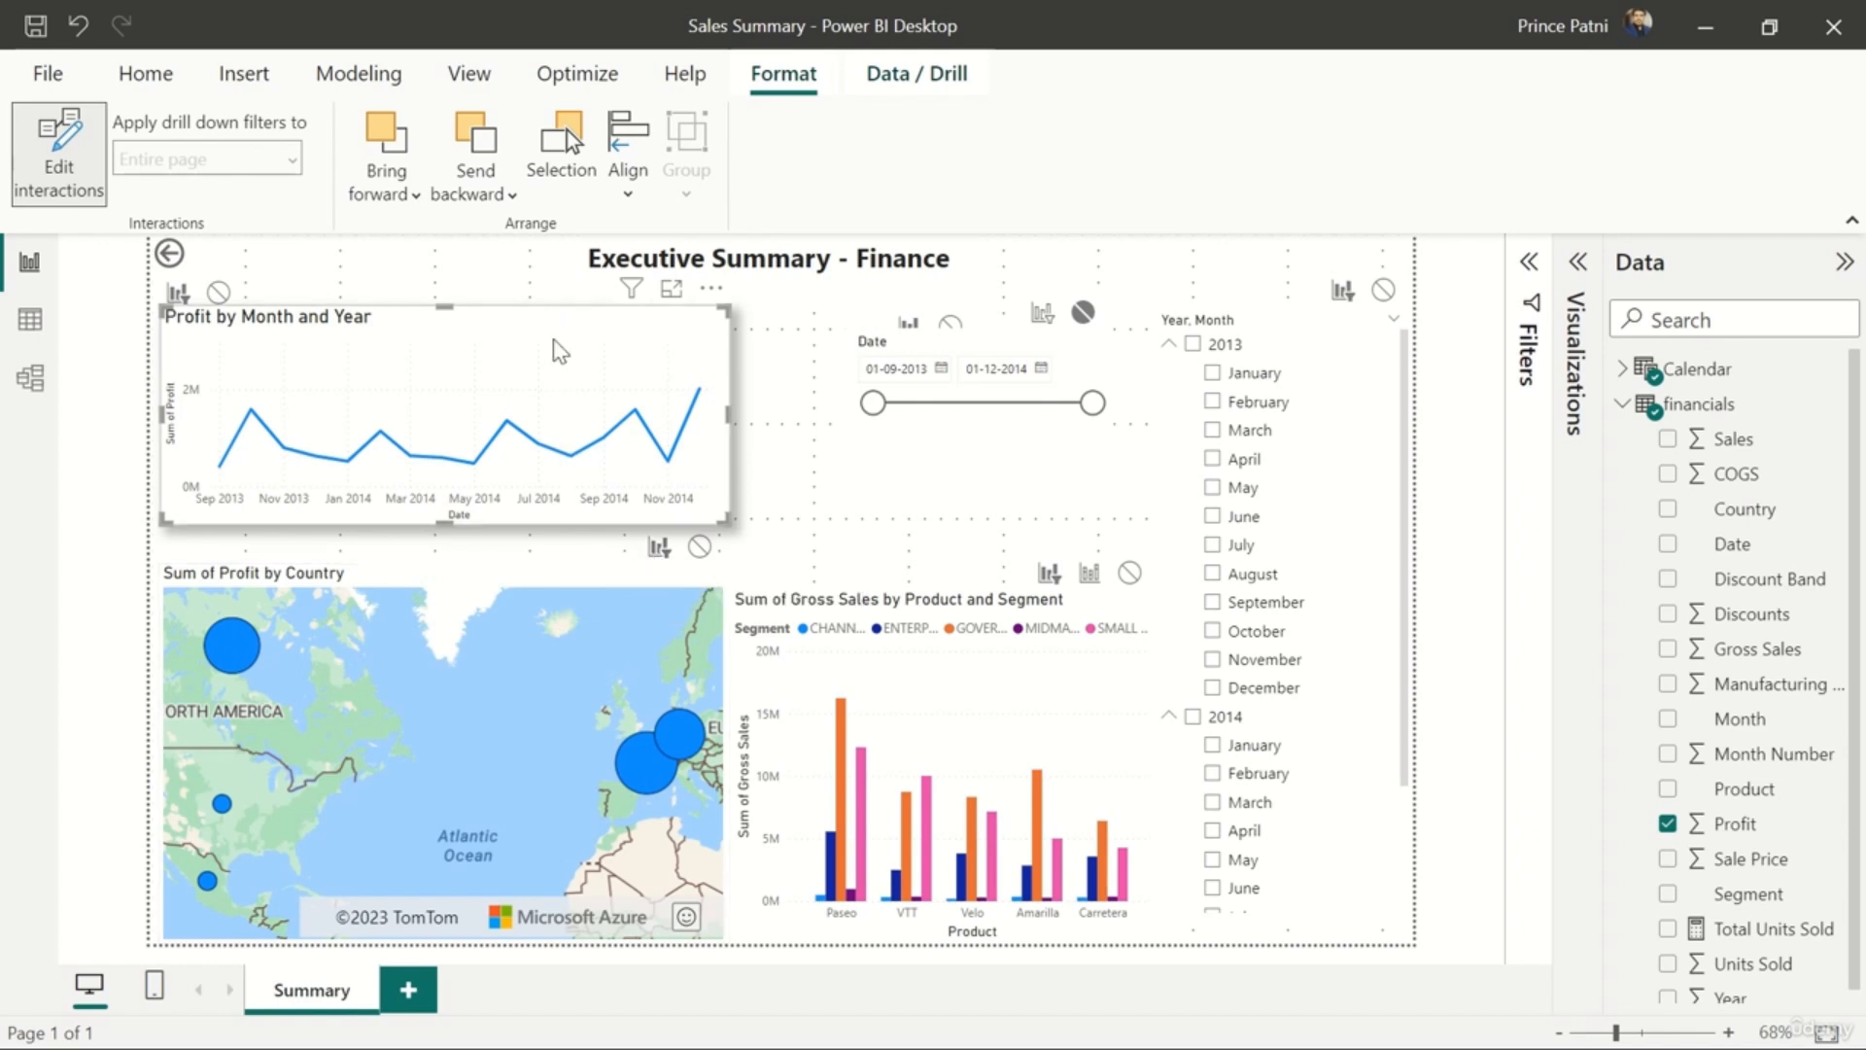
{"action": "left_click", "coordinate": [660, 547]}
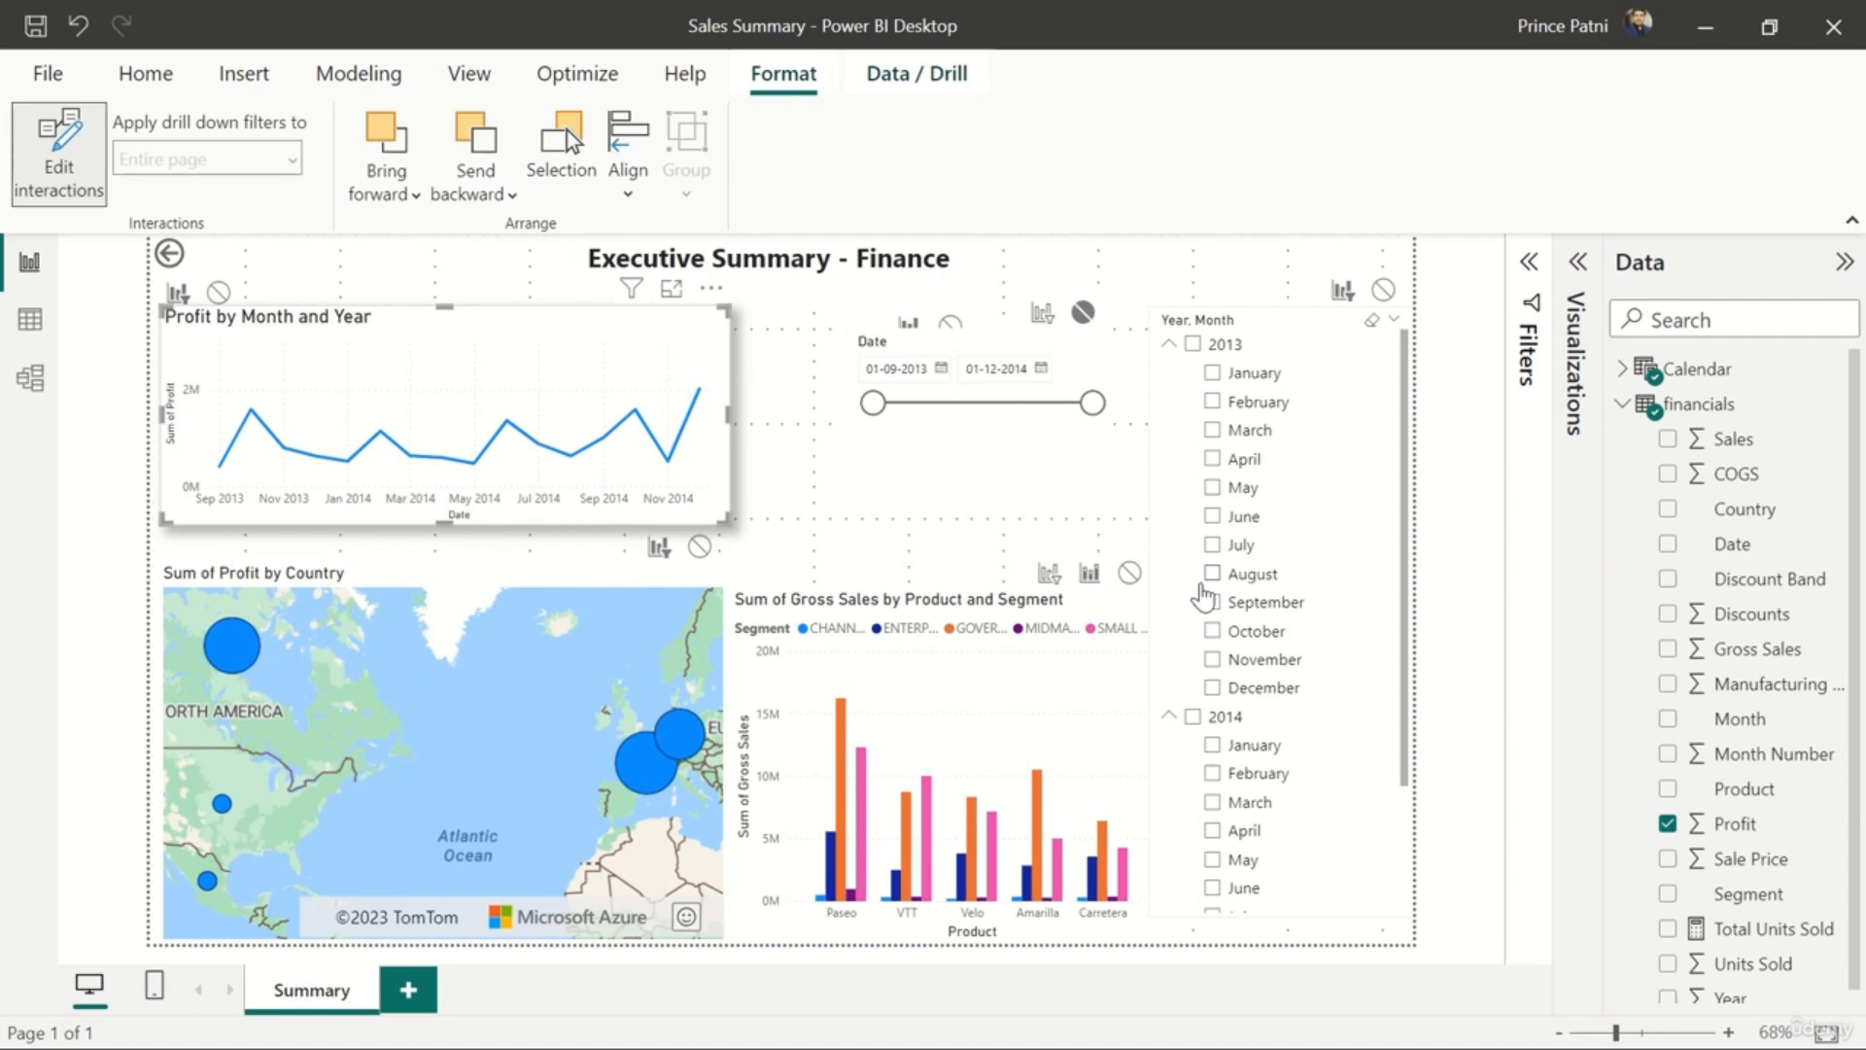
{"action": "mouse_move", "coordinate": [716, 457]}
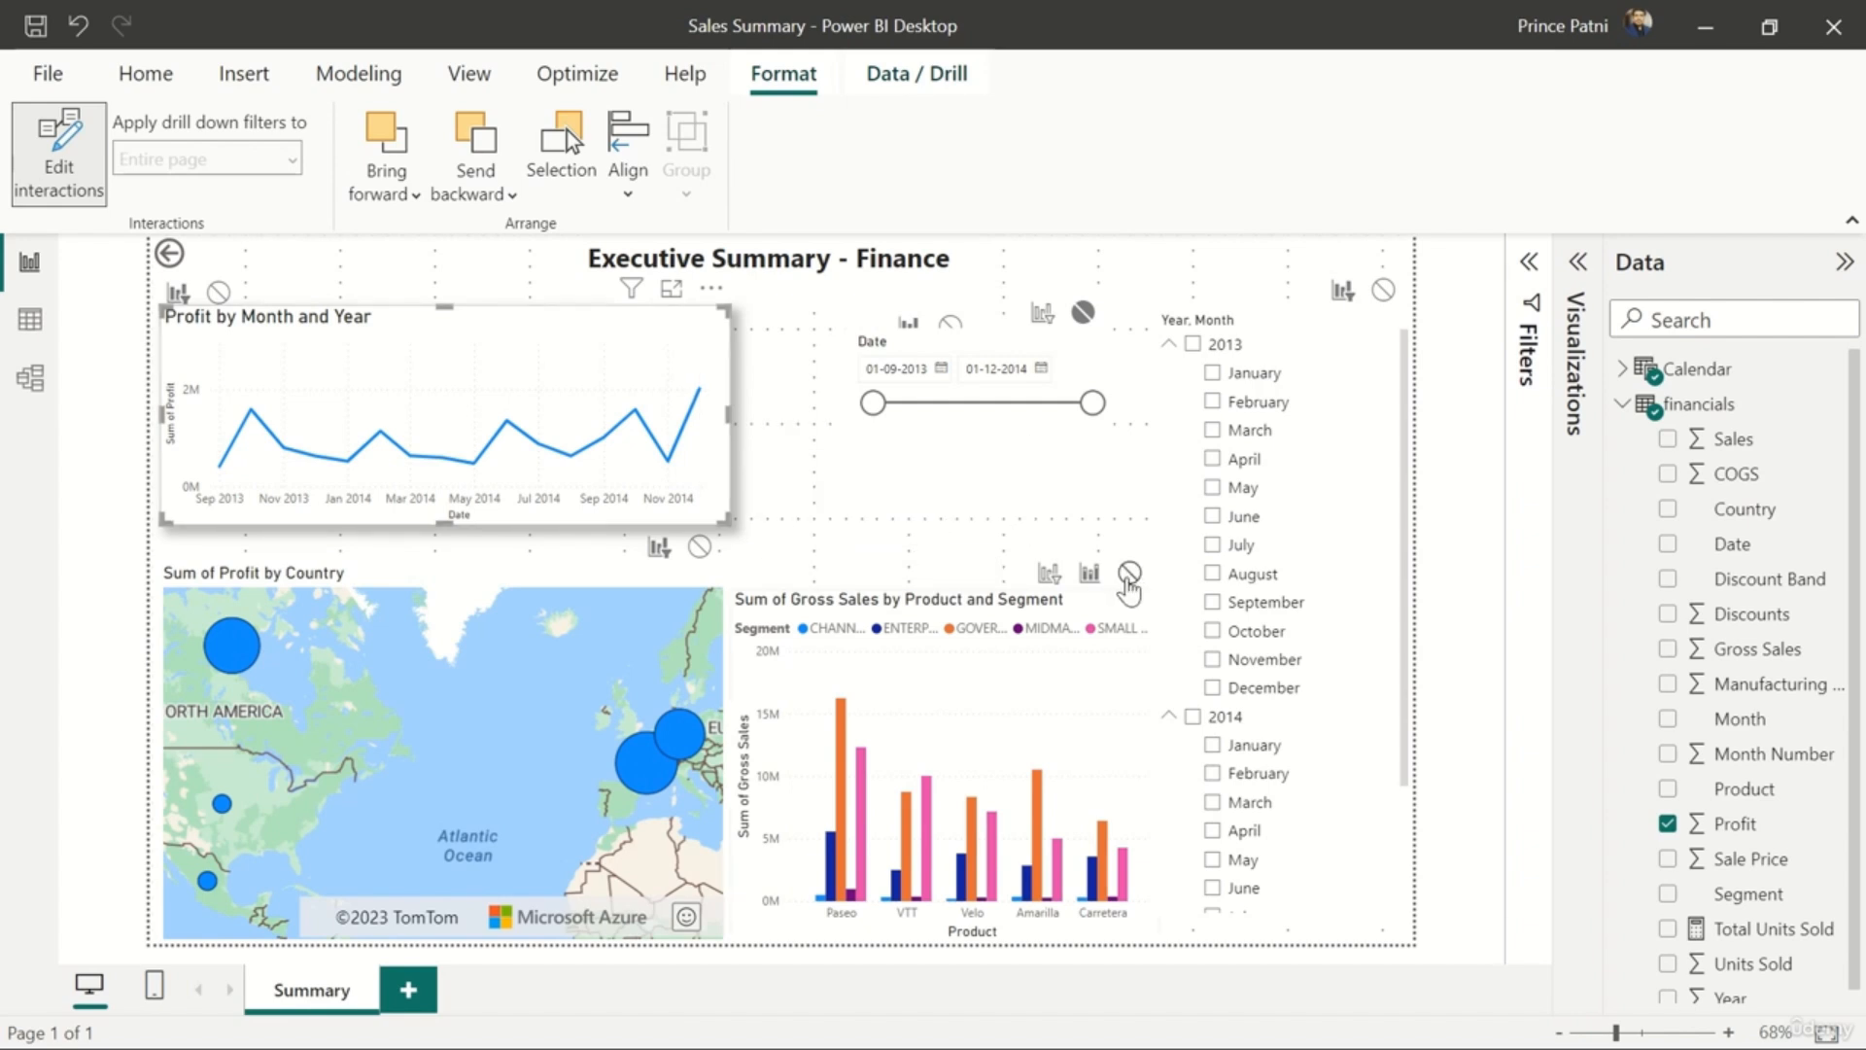
- Set the map's interaction with the gross sales chart to None, and test it by selecting and clearing Germany
{"action": "left_click", "coordinate": [1127, 576]}
{"action": "left_click", "coordinate": [560, 591]}
{"action": "left_click", "coordinate": [1128, 575]}
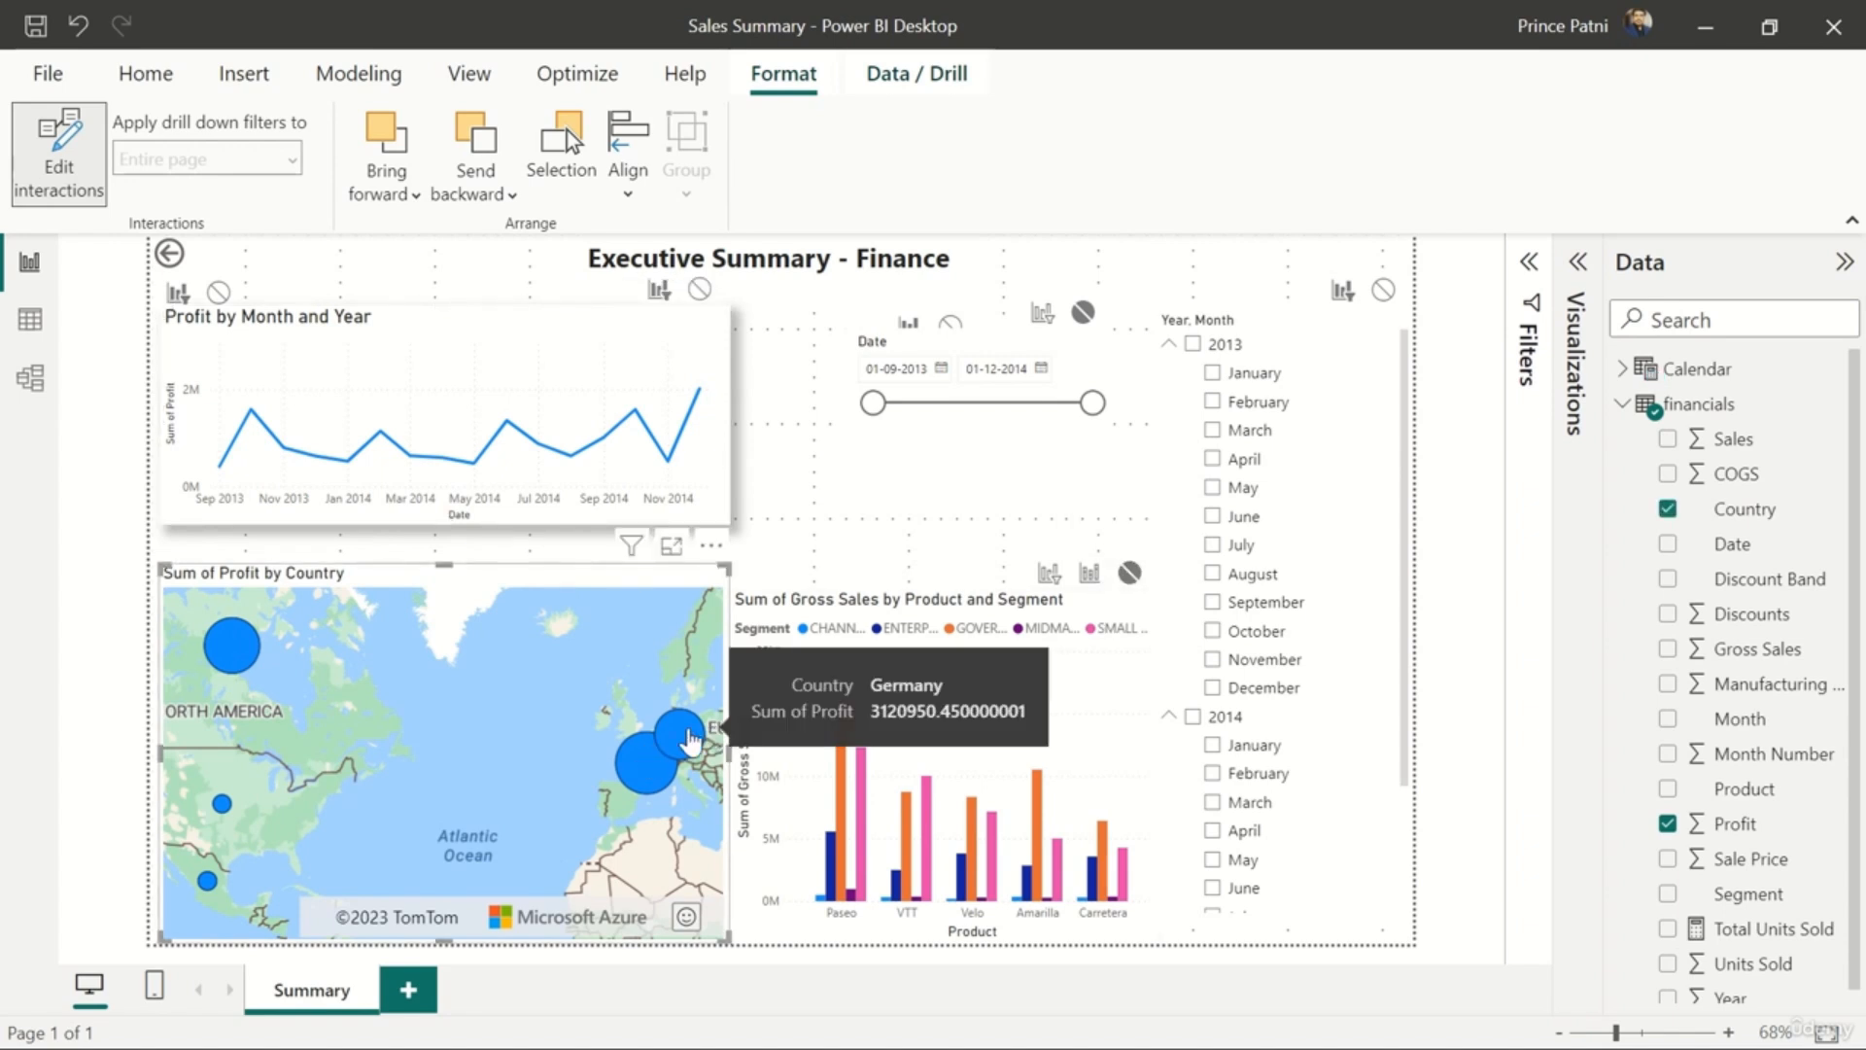
{"action": "left_click", "coordinate": [689, 739]}
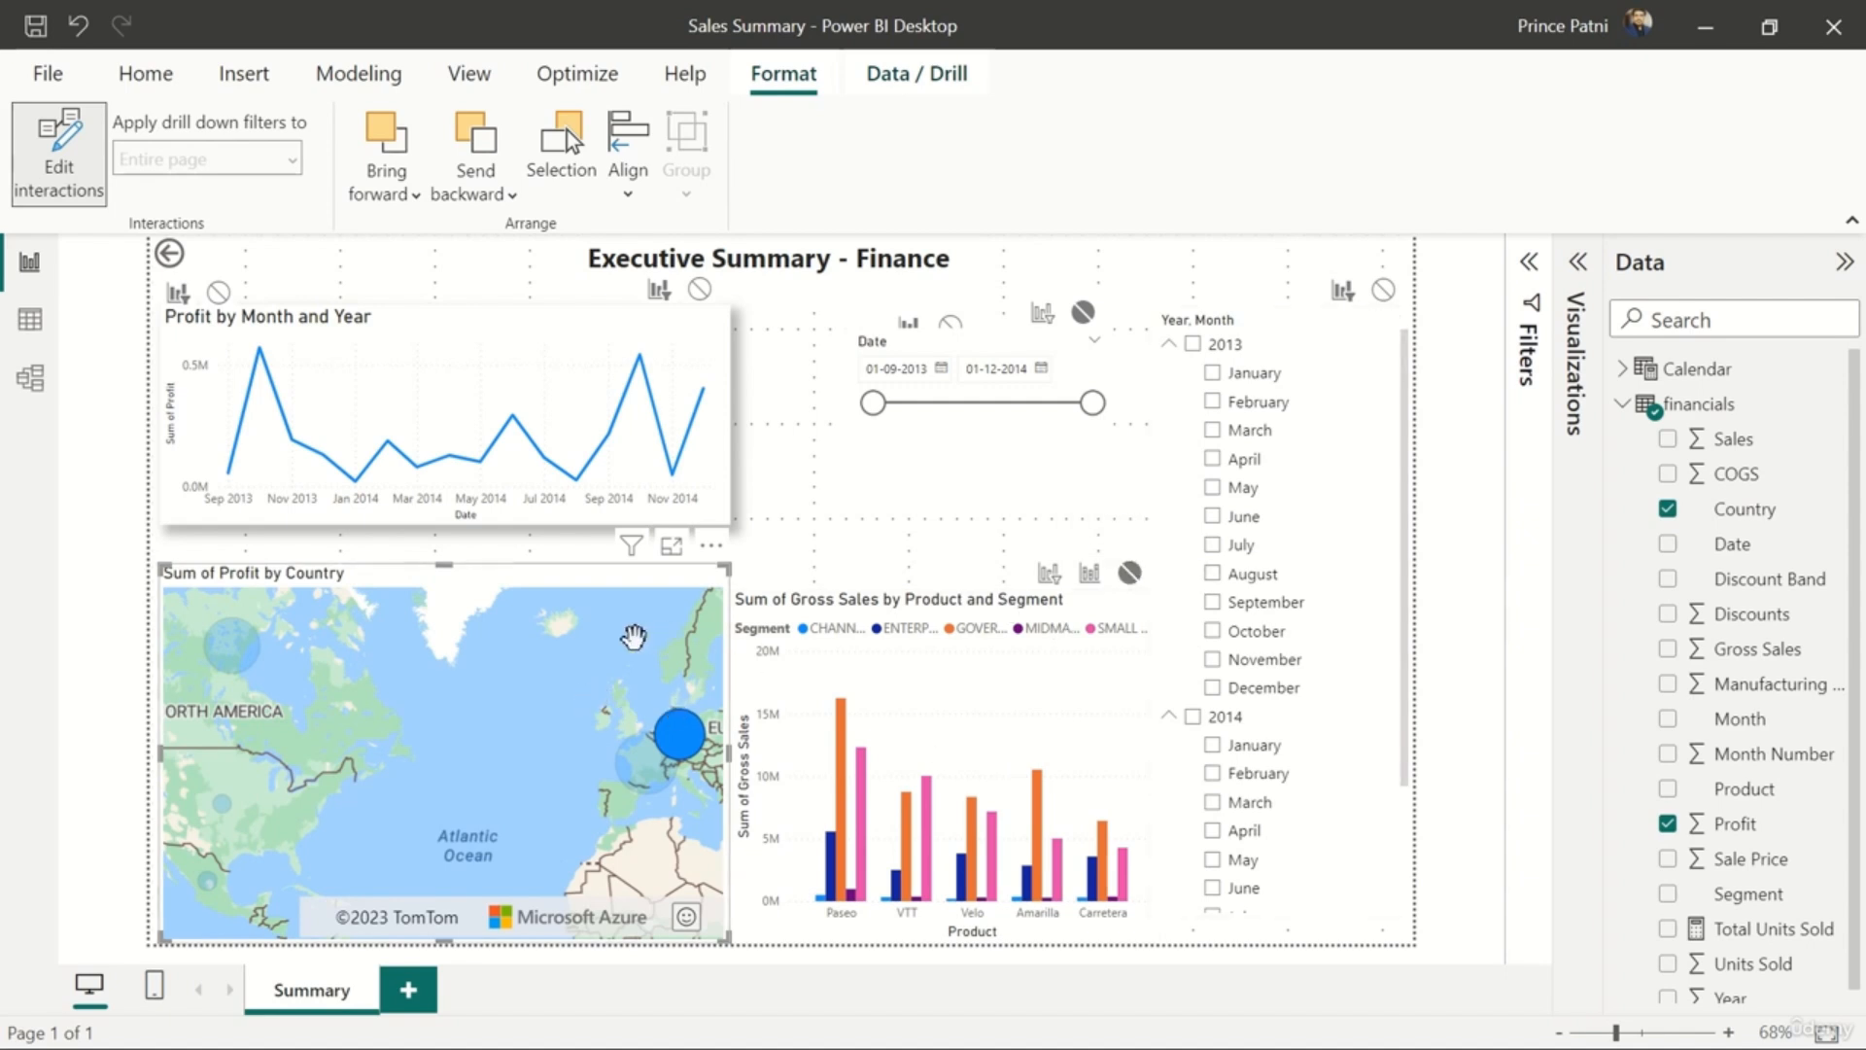
{"action": "left_click", "coordinate": [632, 629]}
- Set the map's interaction with the gross sales chart to Filter, and select Germany on the map
{"action": "left_click", "coordinate": [1050, 573]}
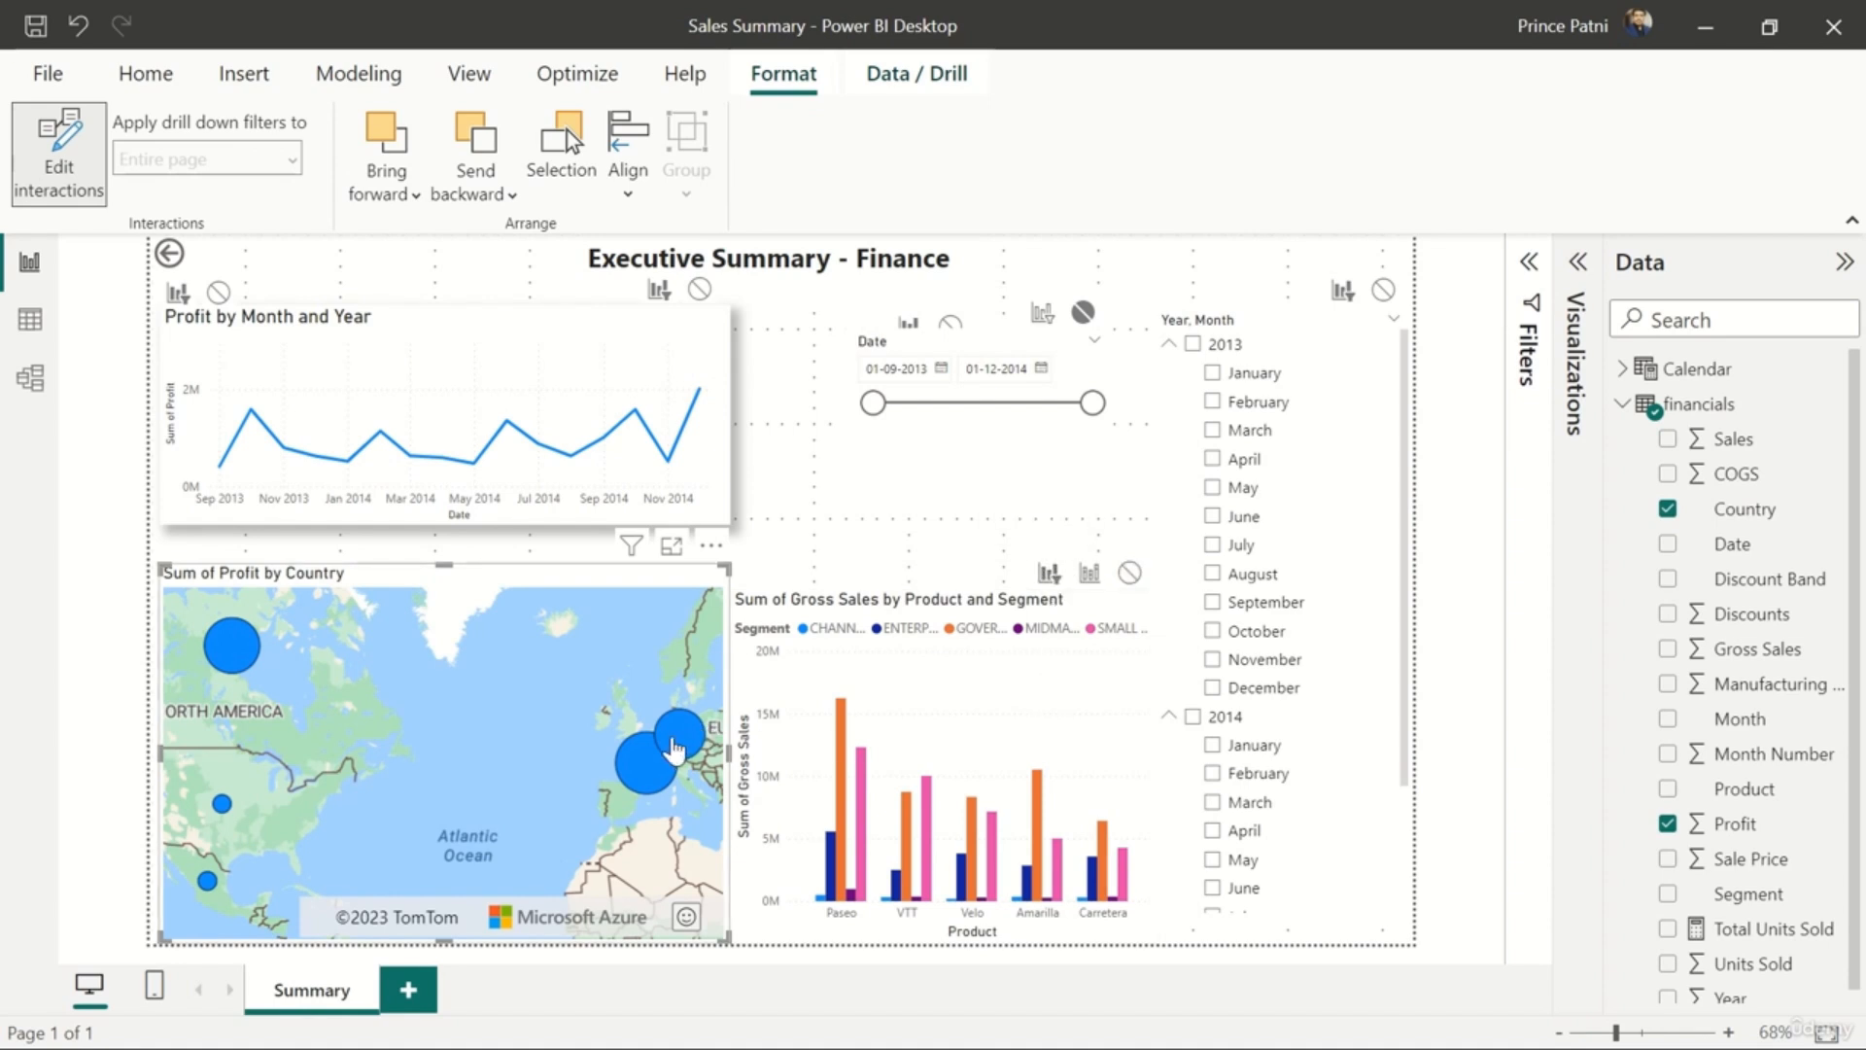
{"action": "left_click", "coordinate": [675, 748]}
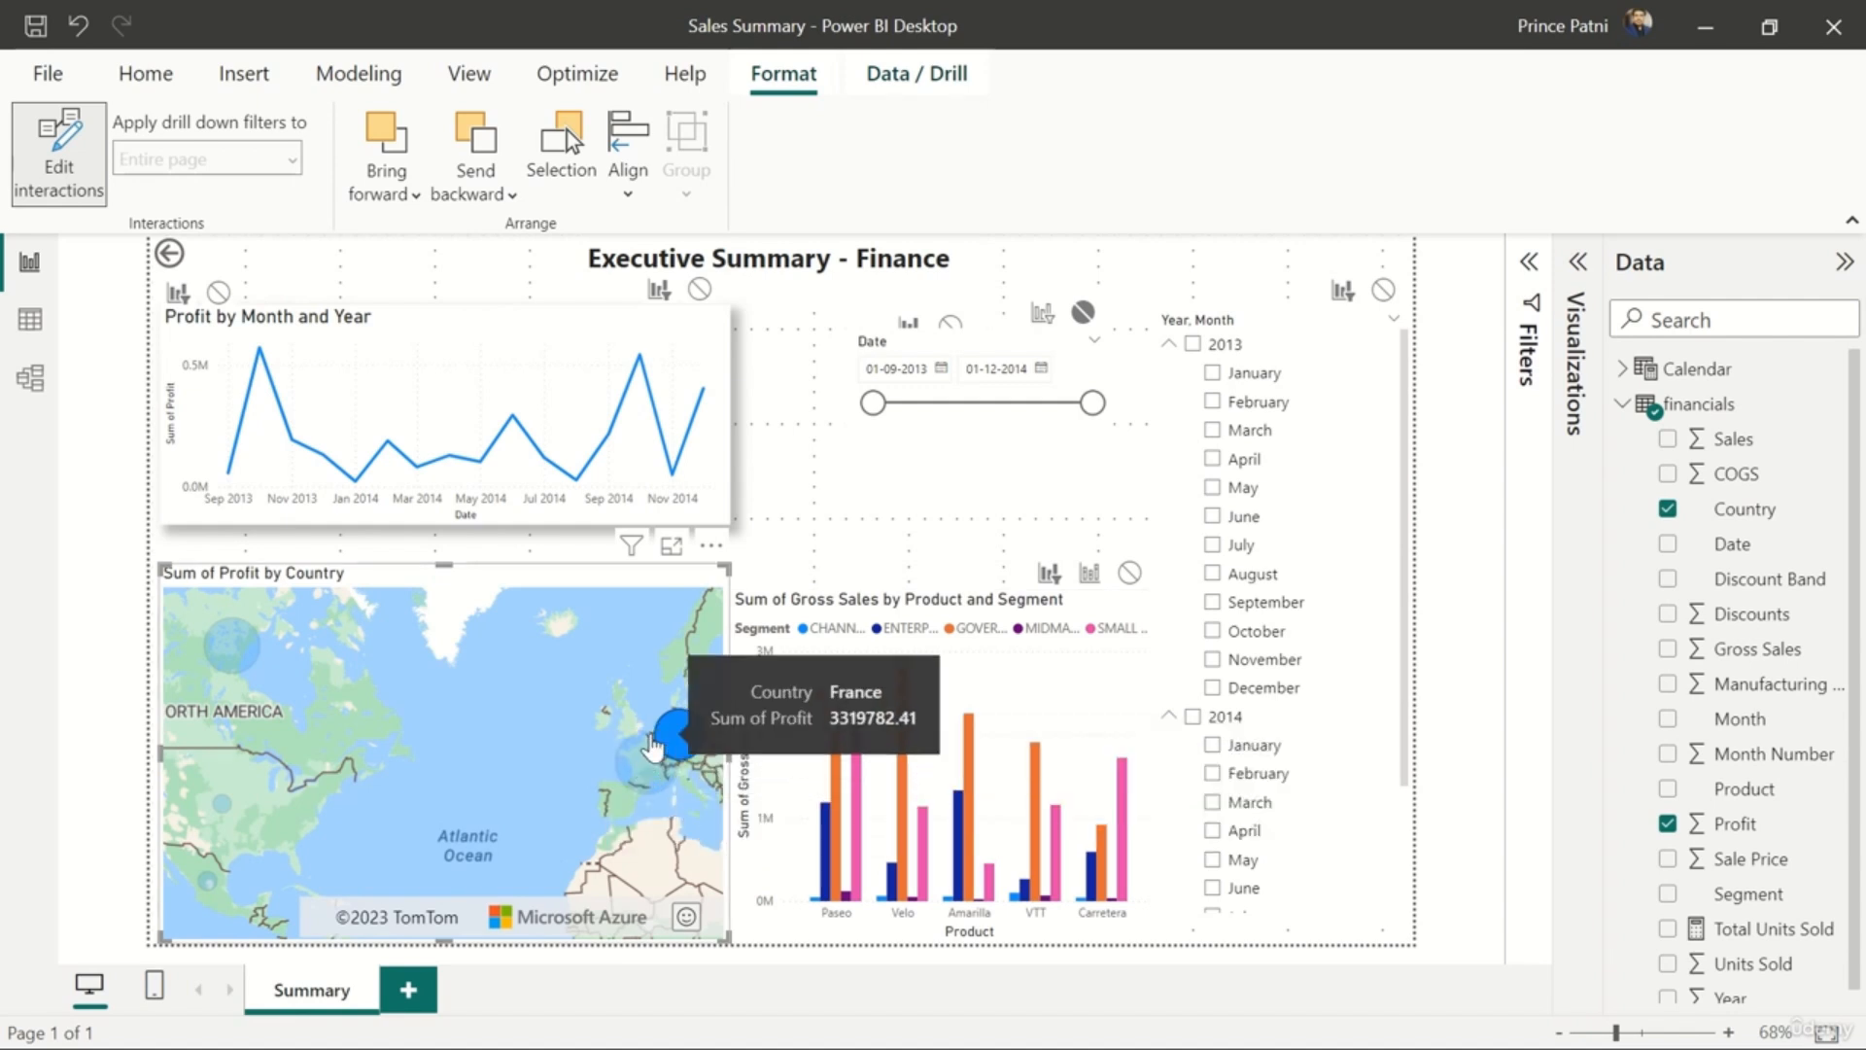
{"action": "mouse_move", "coordinate": [677, 746]}
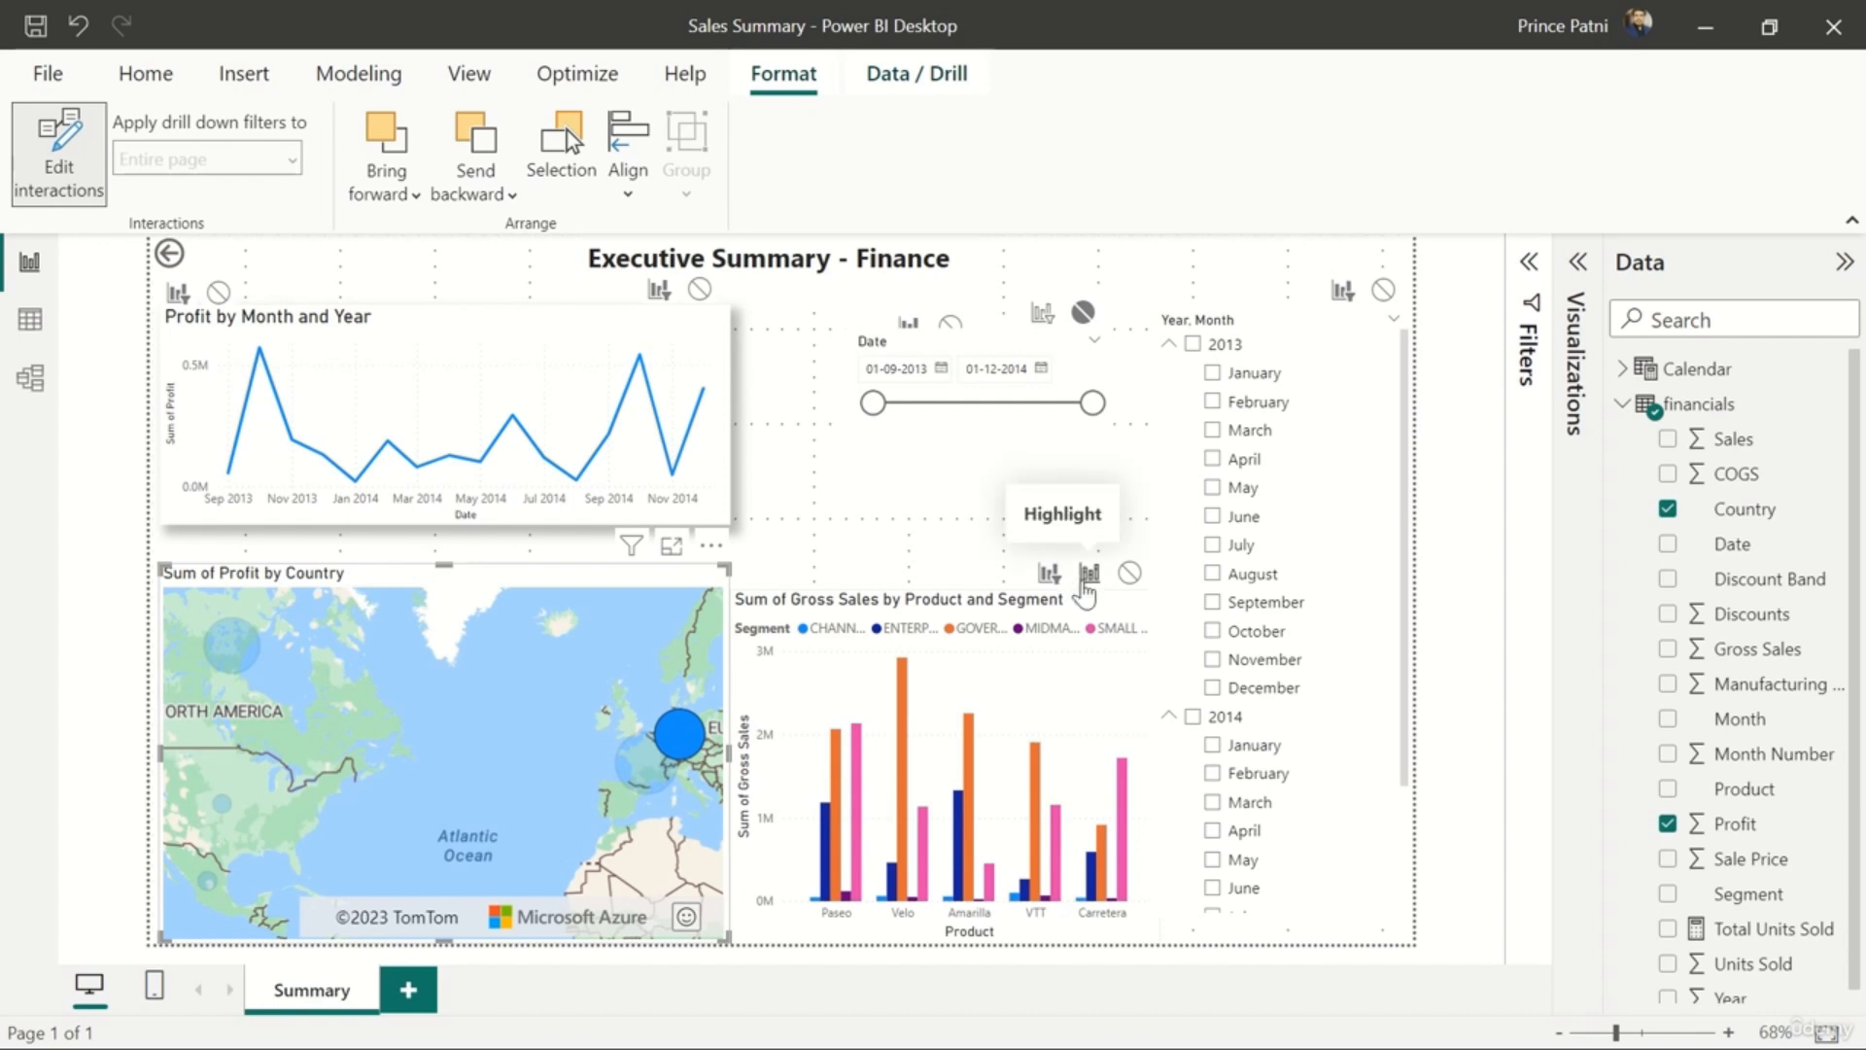
- Set the map's interaction with the gross sales chart to Highlight, and test it by reselecting and clearing Germany
{"action": "left_click", "coordinate": [1087, 579]}
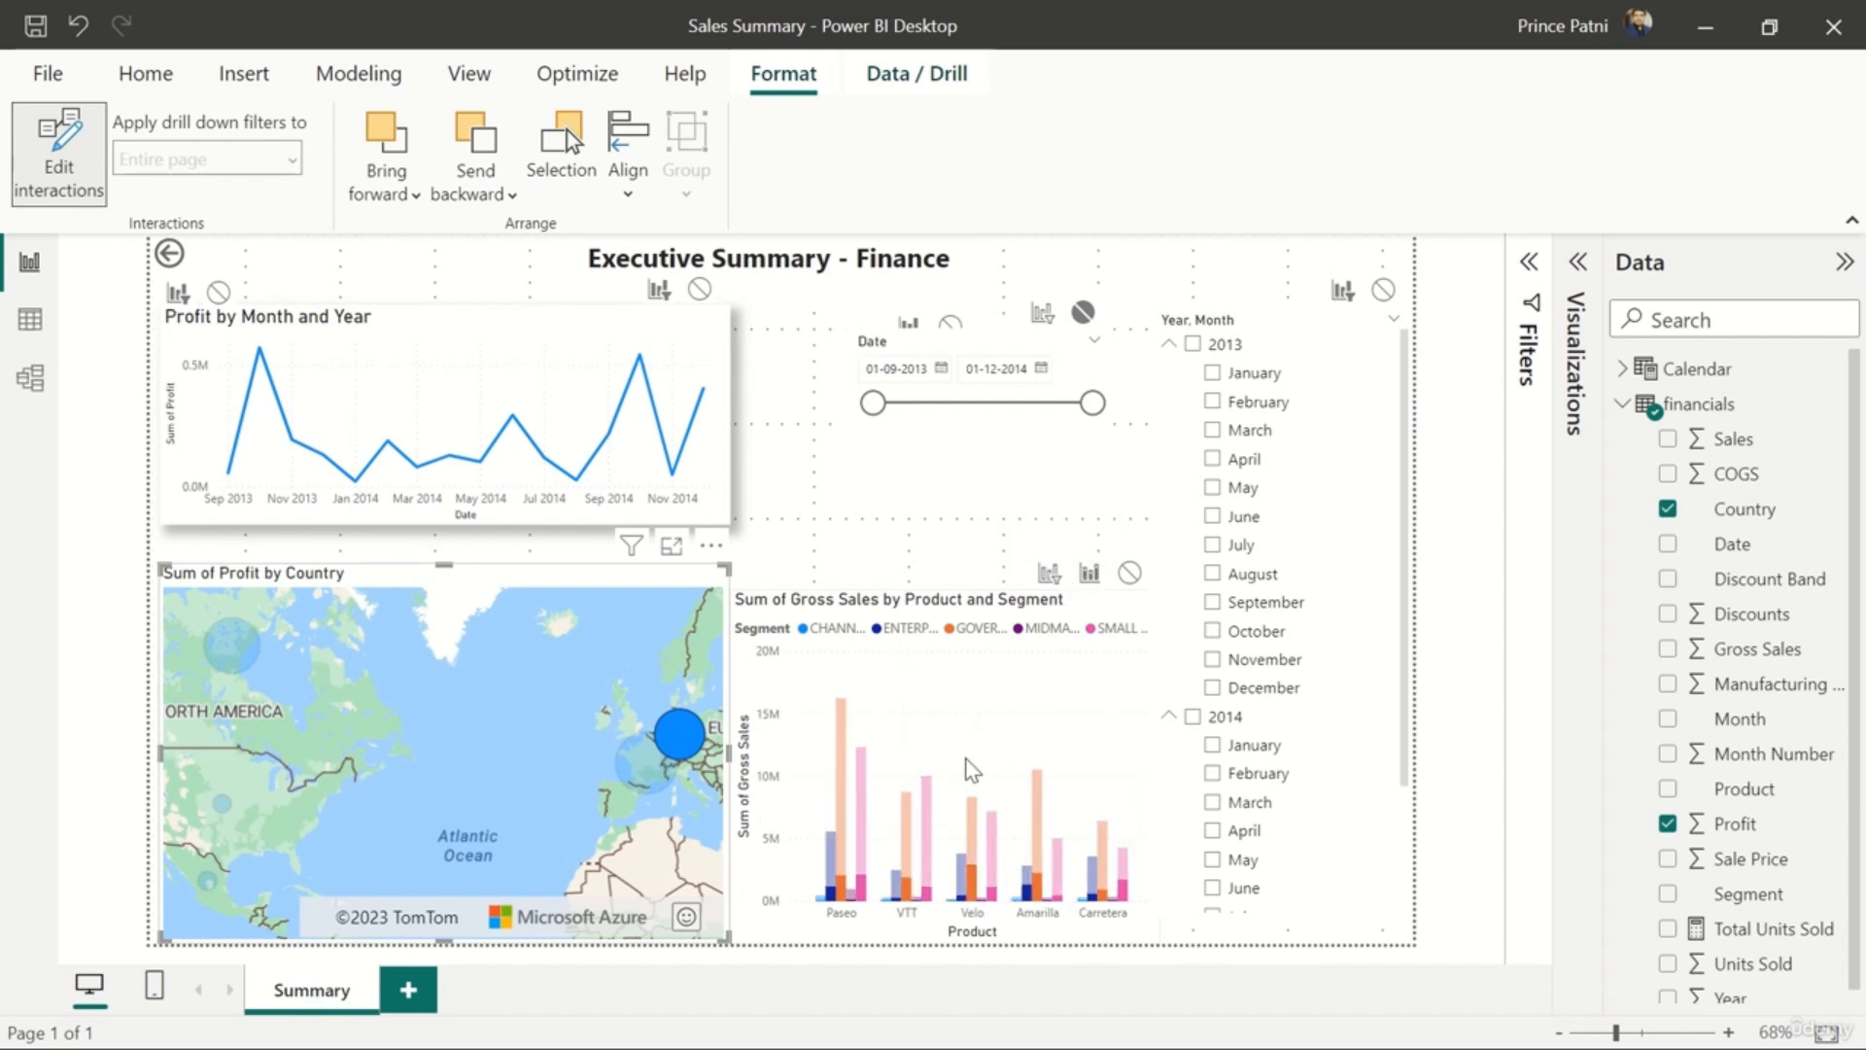
{"action": "left_click", "coordinate": [679, 737]}
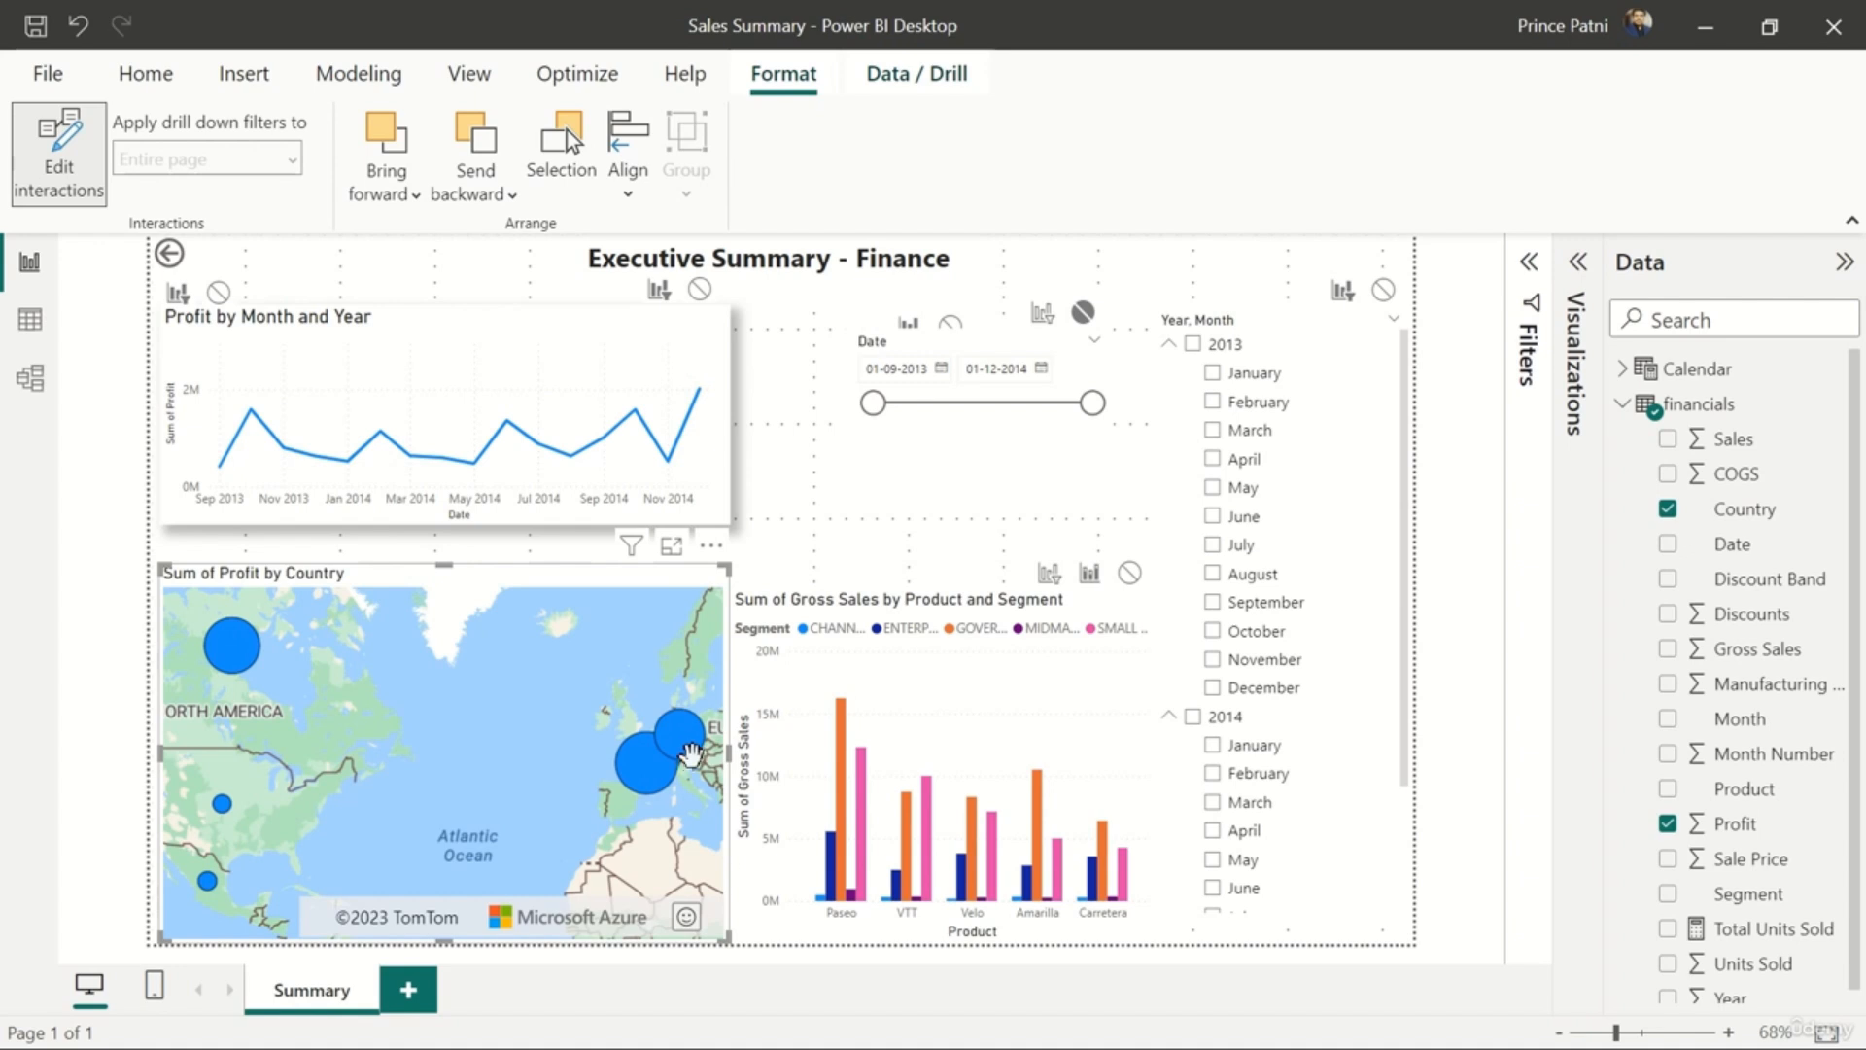
{"action": "left_click", "coordinate": [683, 750]}
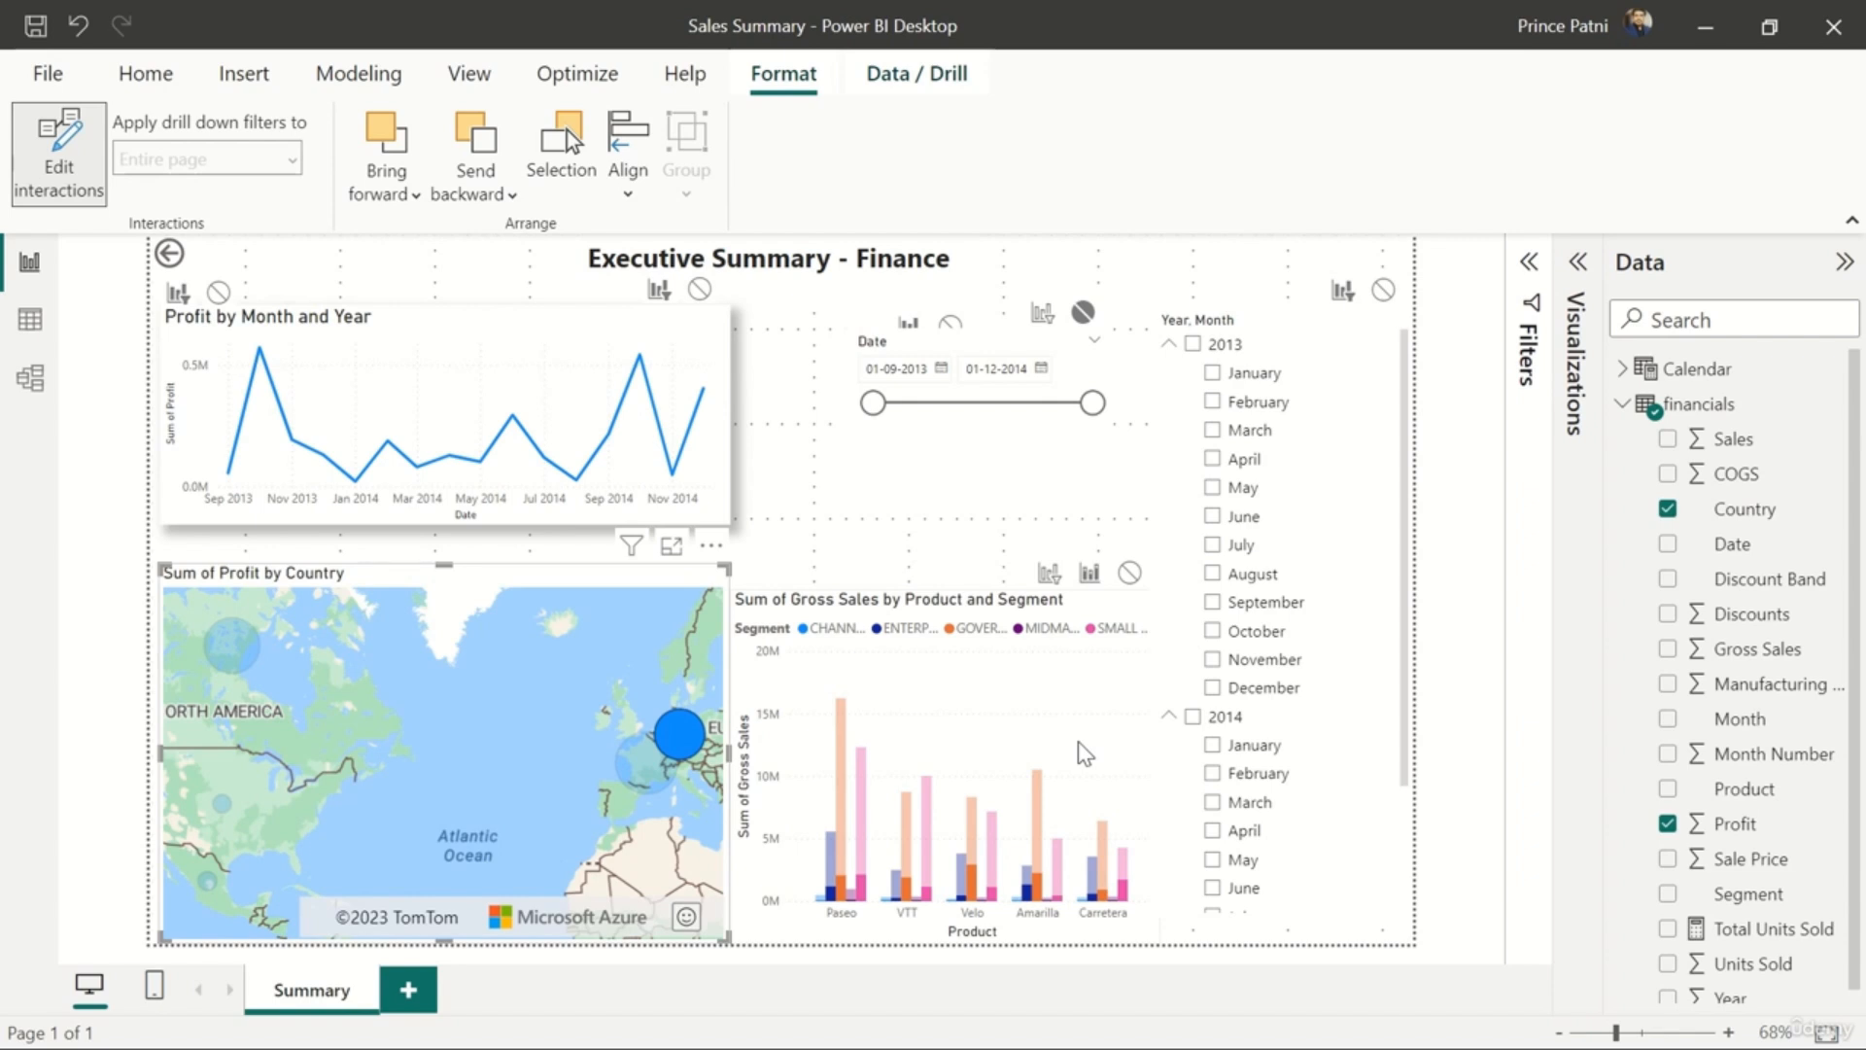
{"action": "left_click", "coordinate": [558, 646]}
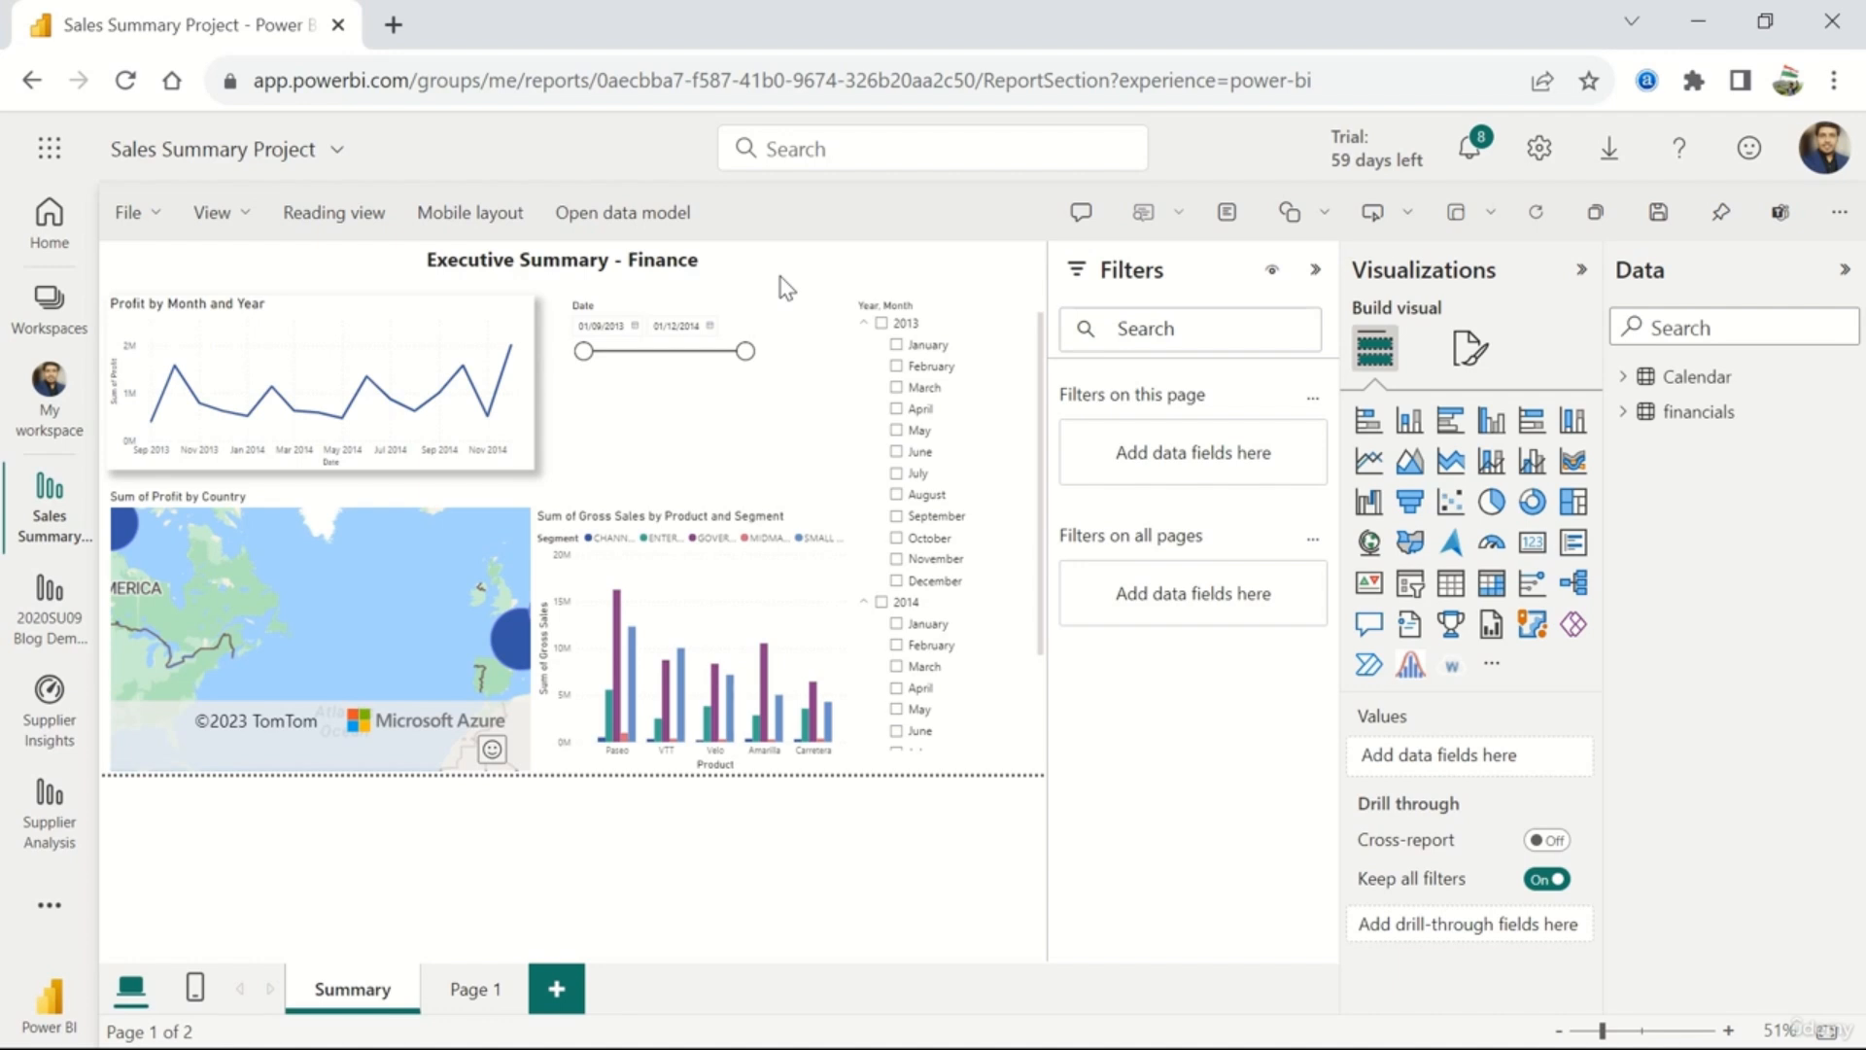
- Switch the Sales Summary Project report in the Power BI service to reading view, saving its changes, and reopen it for editing
{"action": "left_click", "coordinate": [335, 209]}
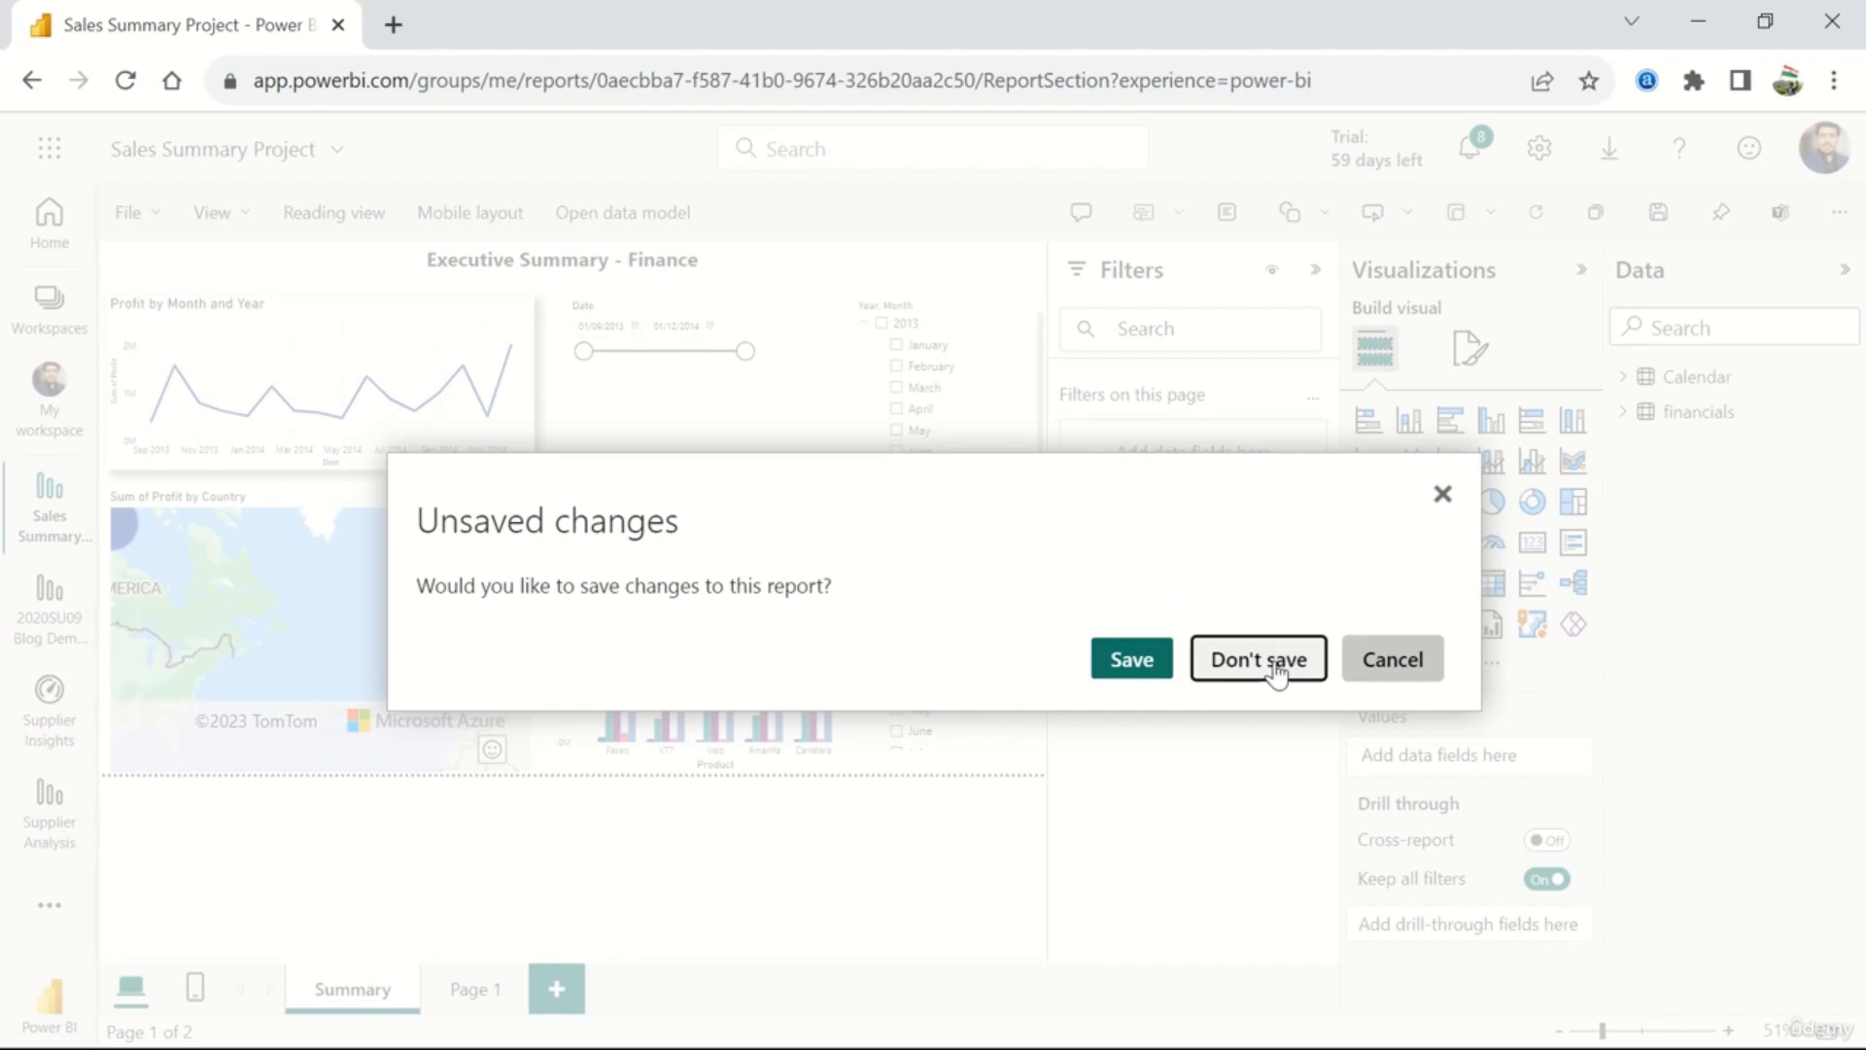
{"action": "left_click", "coordinate": [1131, 661]}
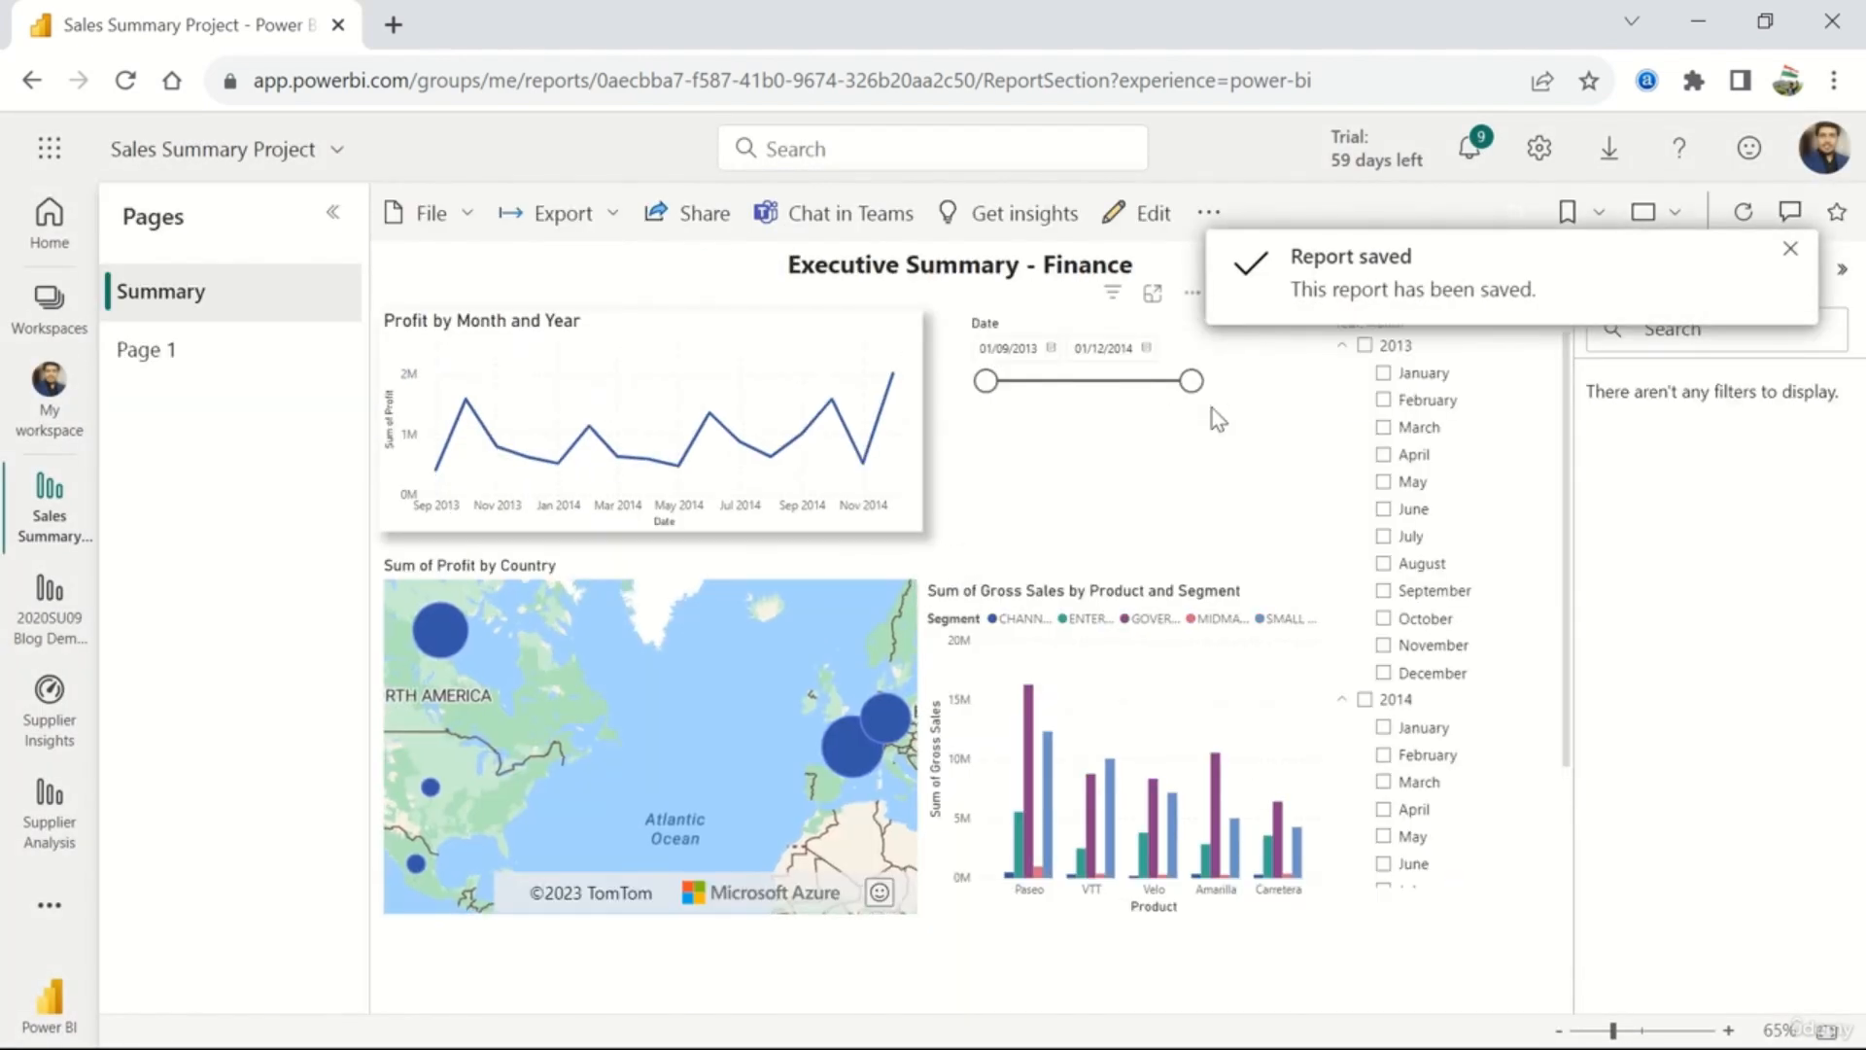
{"action": "left_click", "coordinate": [1123, 218]}
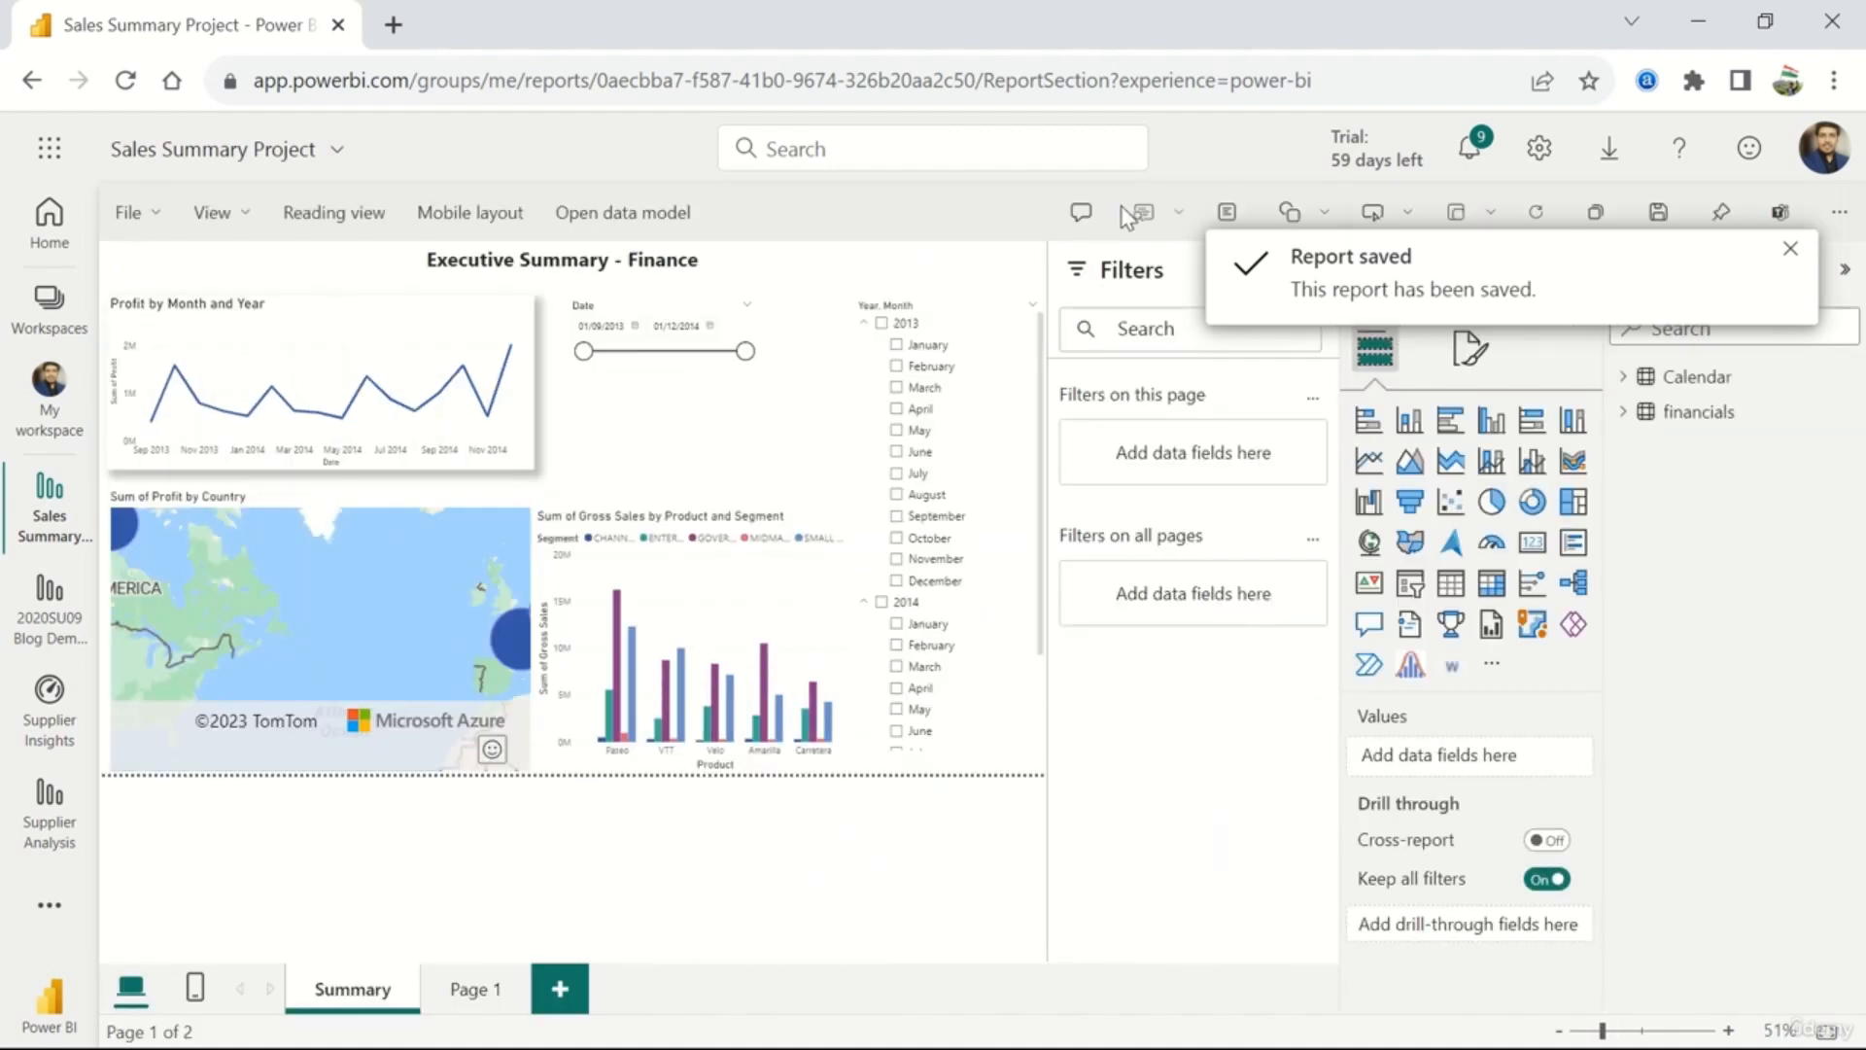
{"action": "left_click", "coordinate": [1790, 249]}
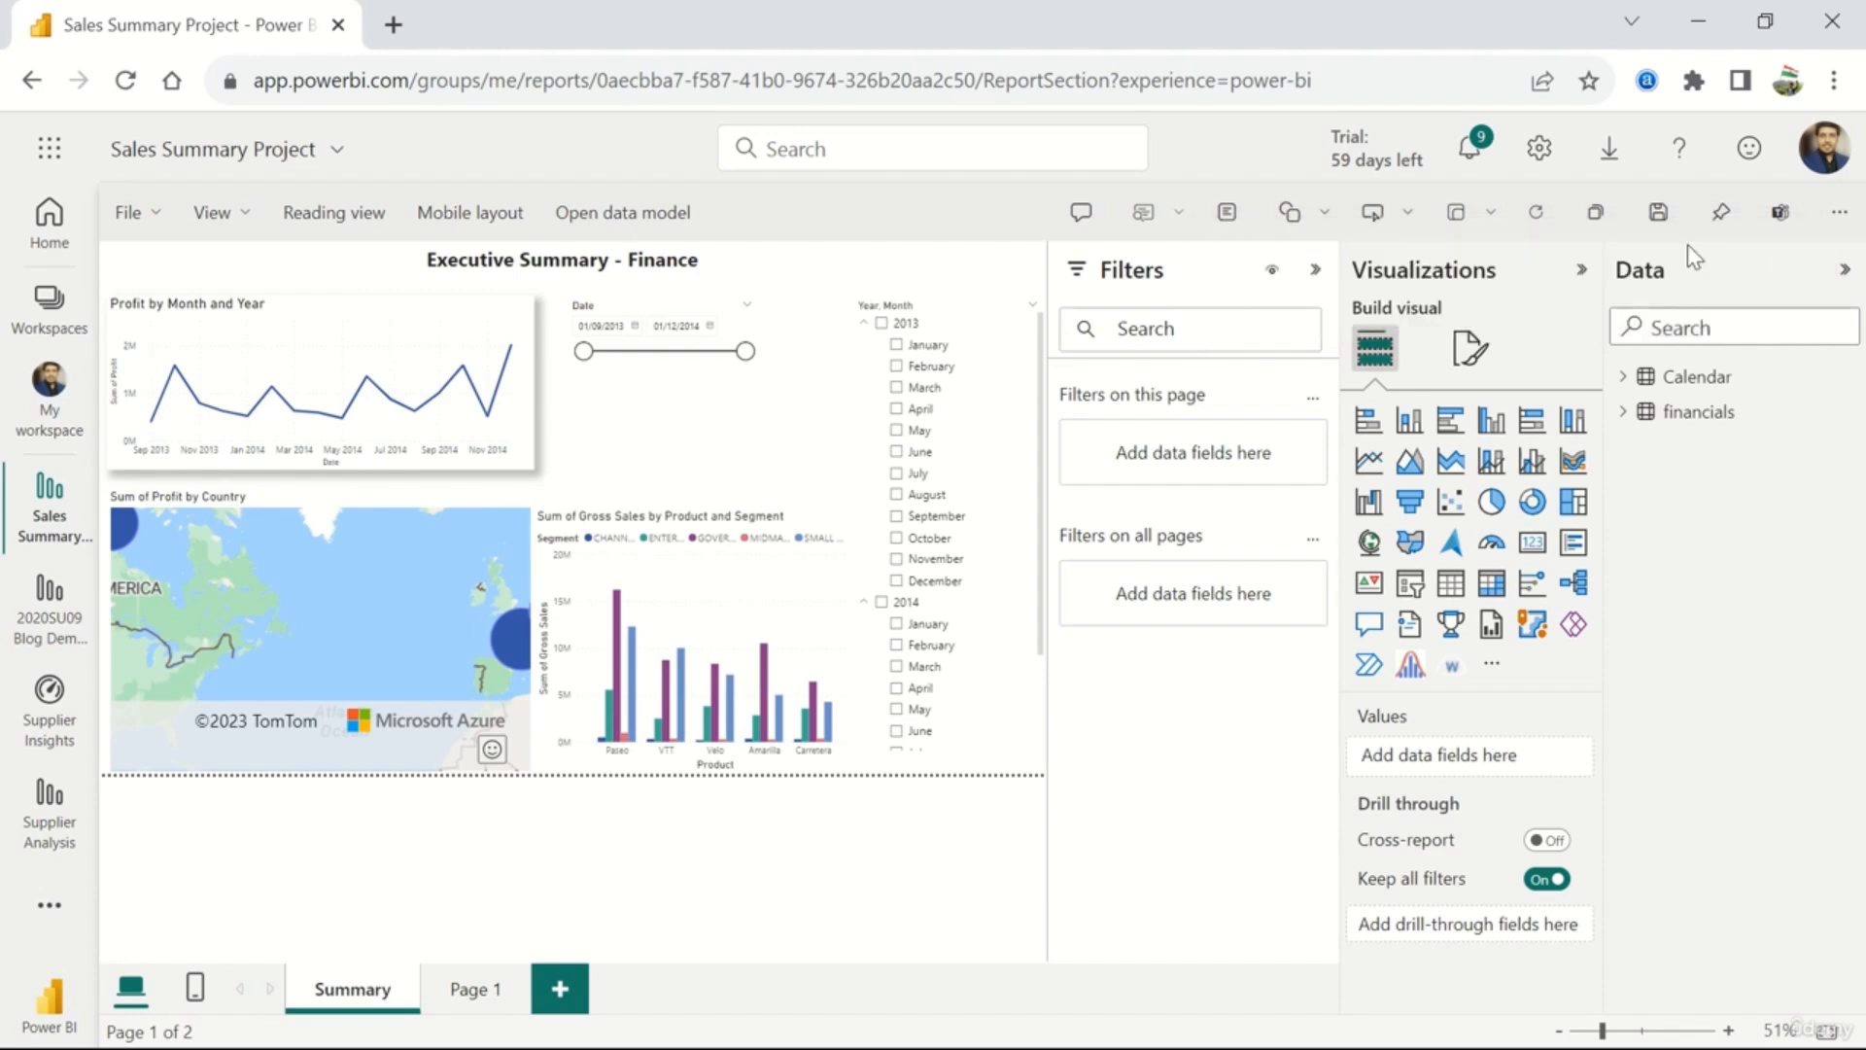
- Turn on Edit interactions, and set the Profit by Month and Year chart's interaction with the gross sales chart to None
{"action": "left_click", "coordinate": [1489, 219]}
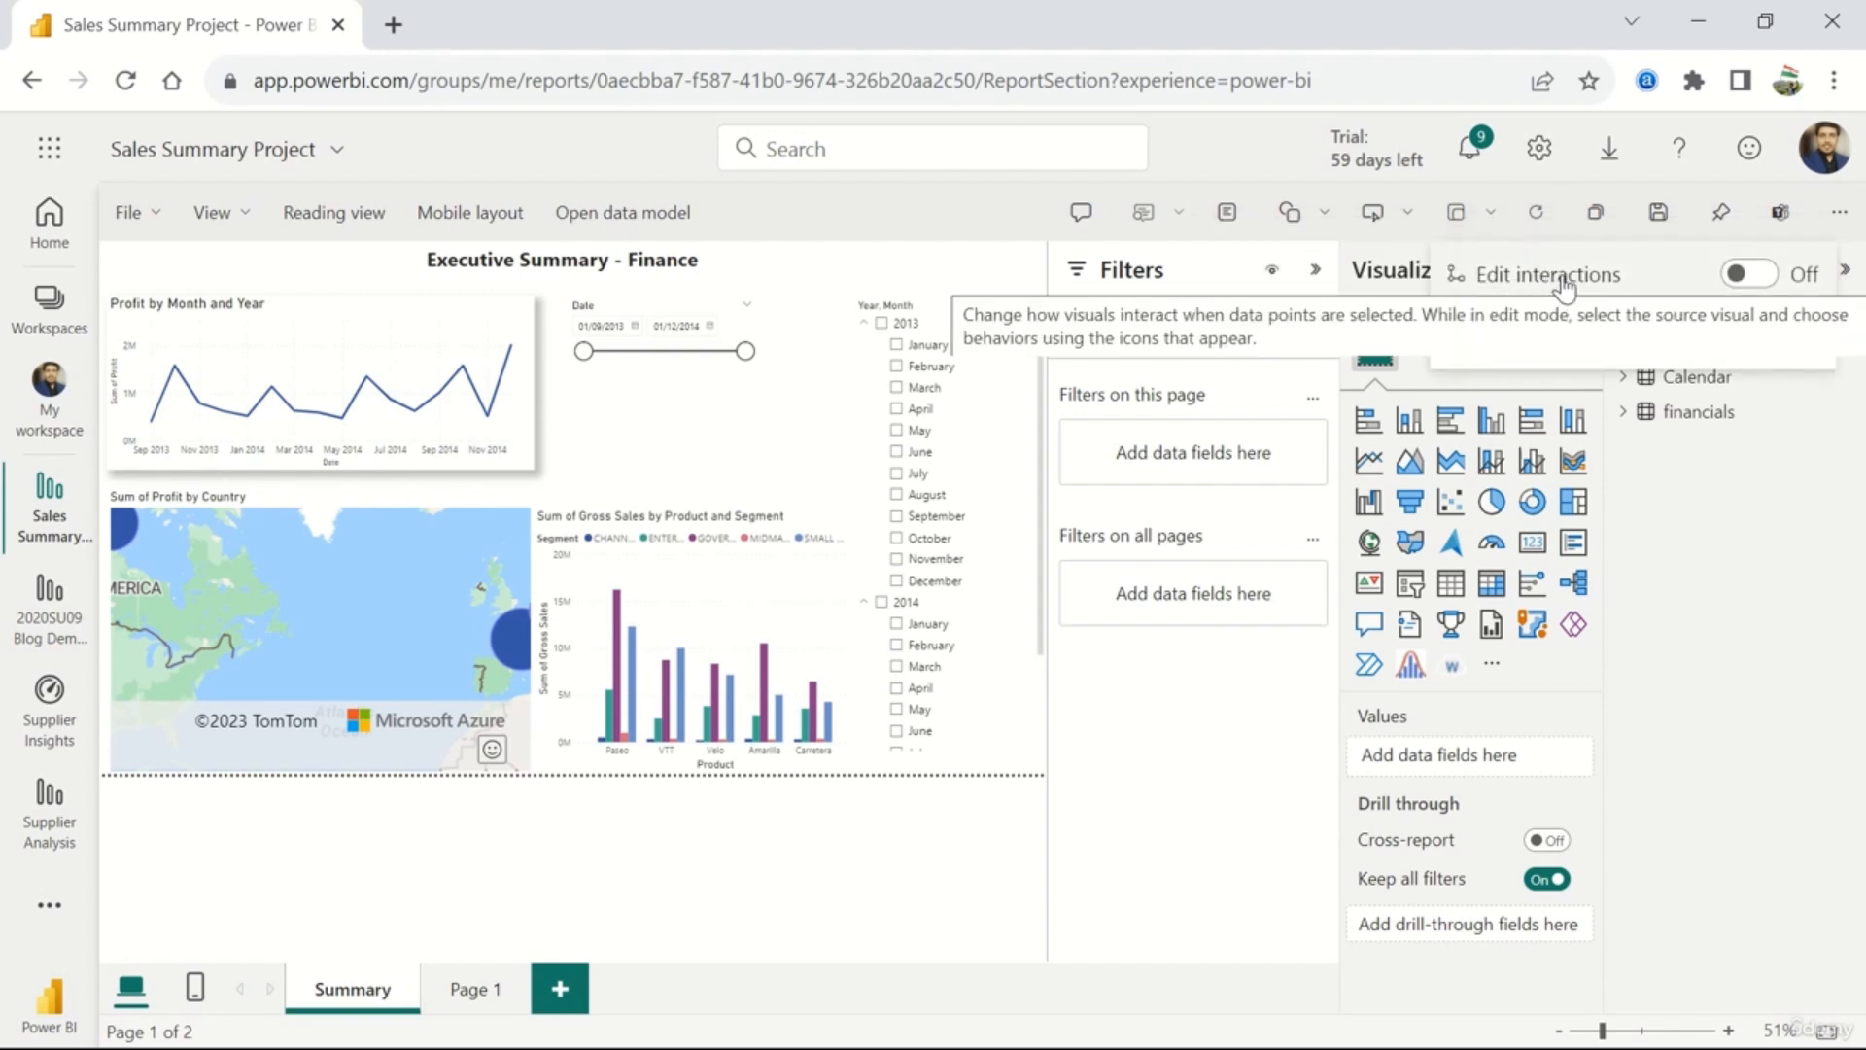
{"action": "left_click", "coordinate": [1767, 279]}
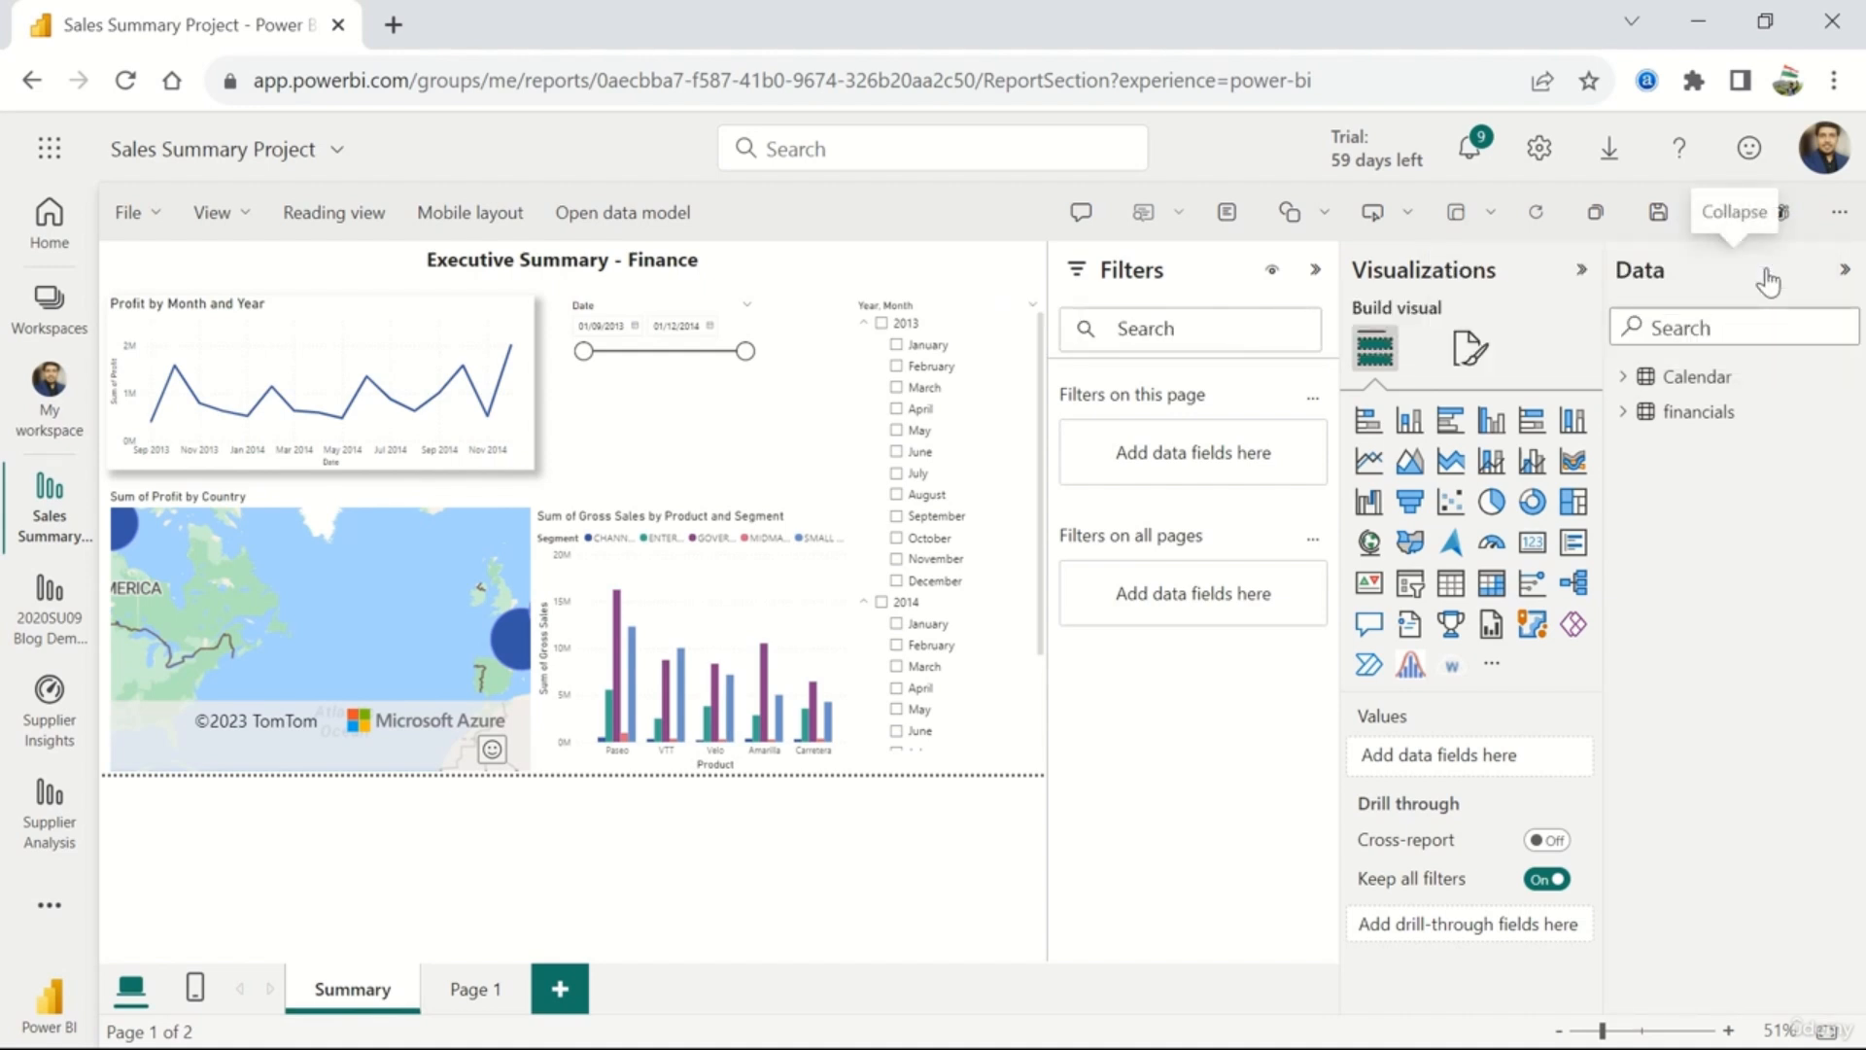
{"action": "left_click", "coordinate": [1488, 214]}
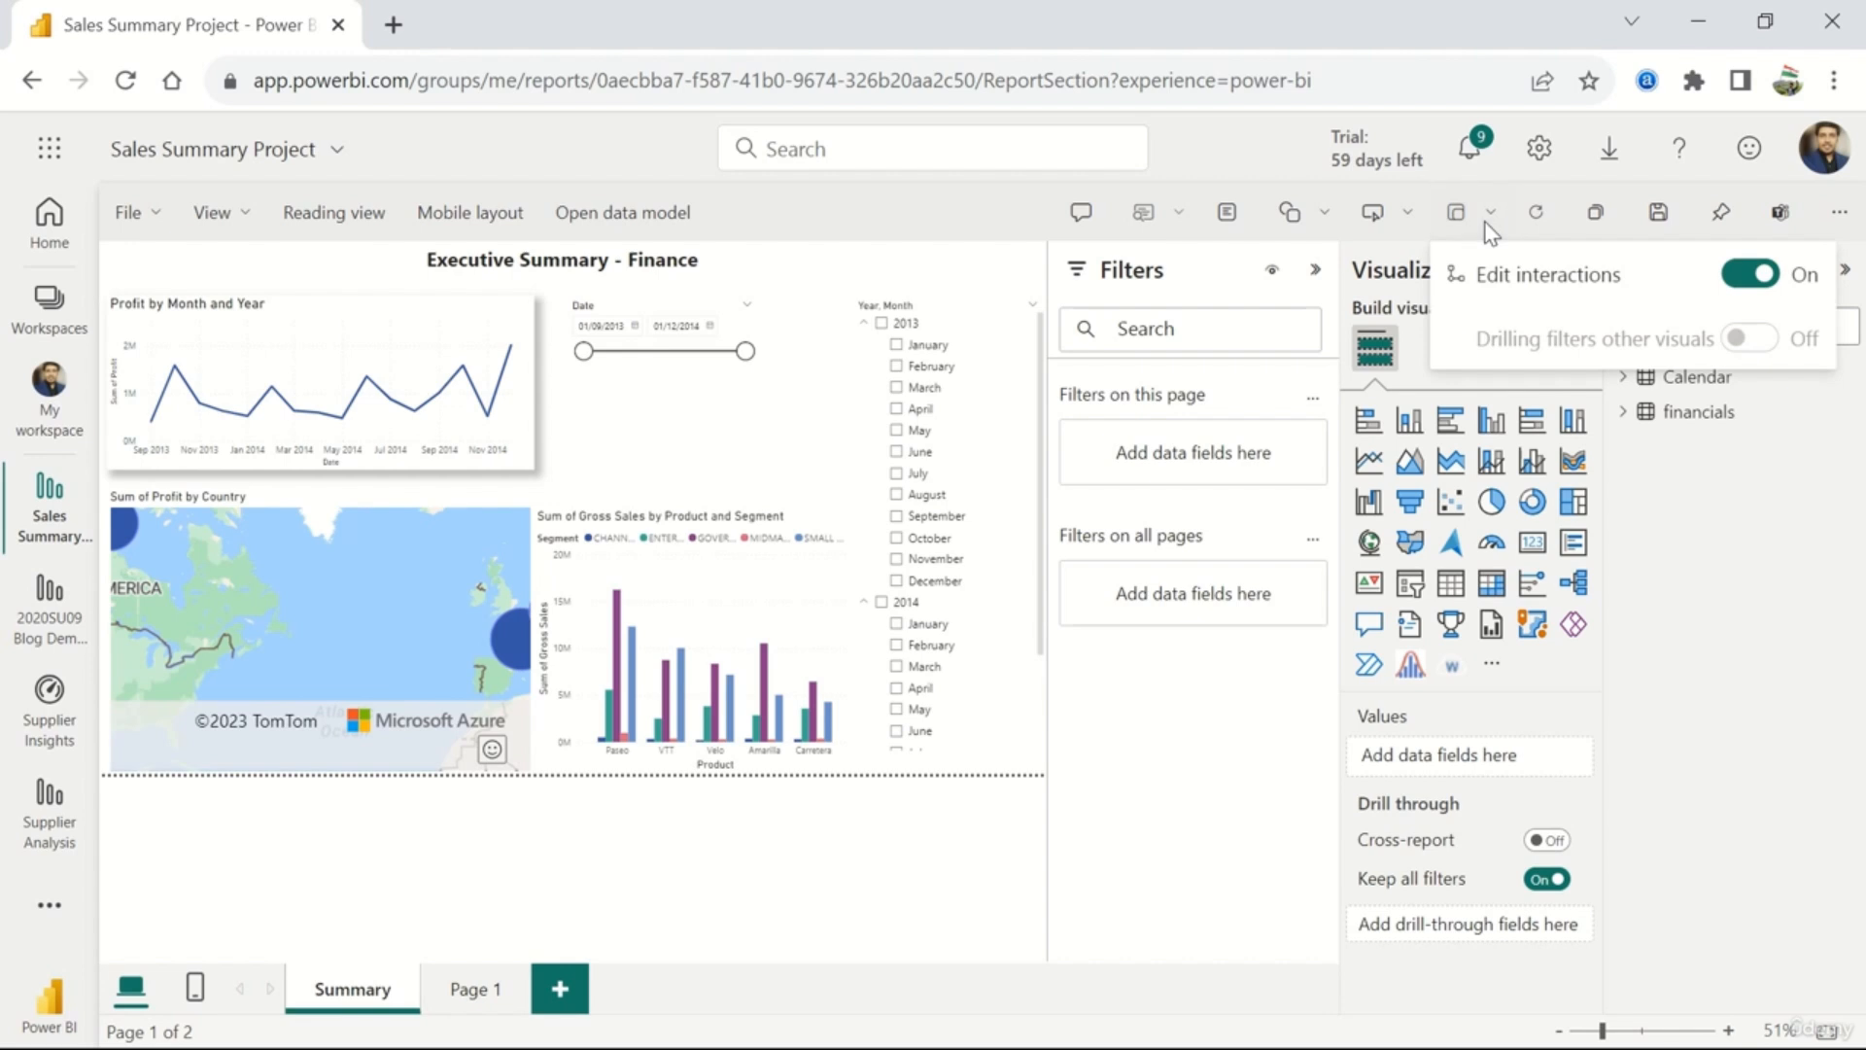
{"action": "left_click", "coordinate": [972, 219]}
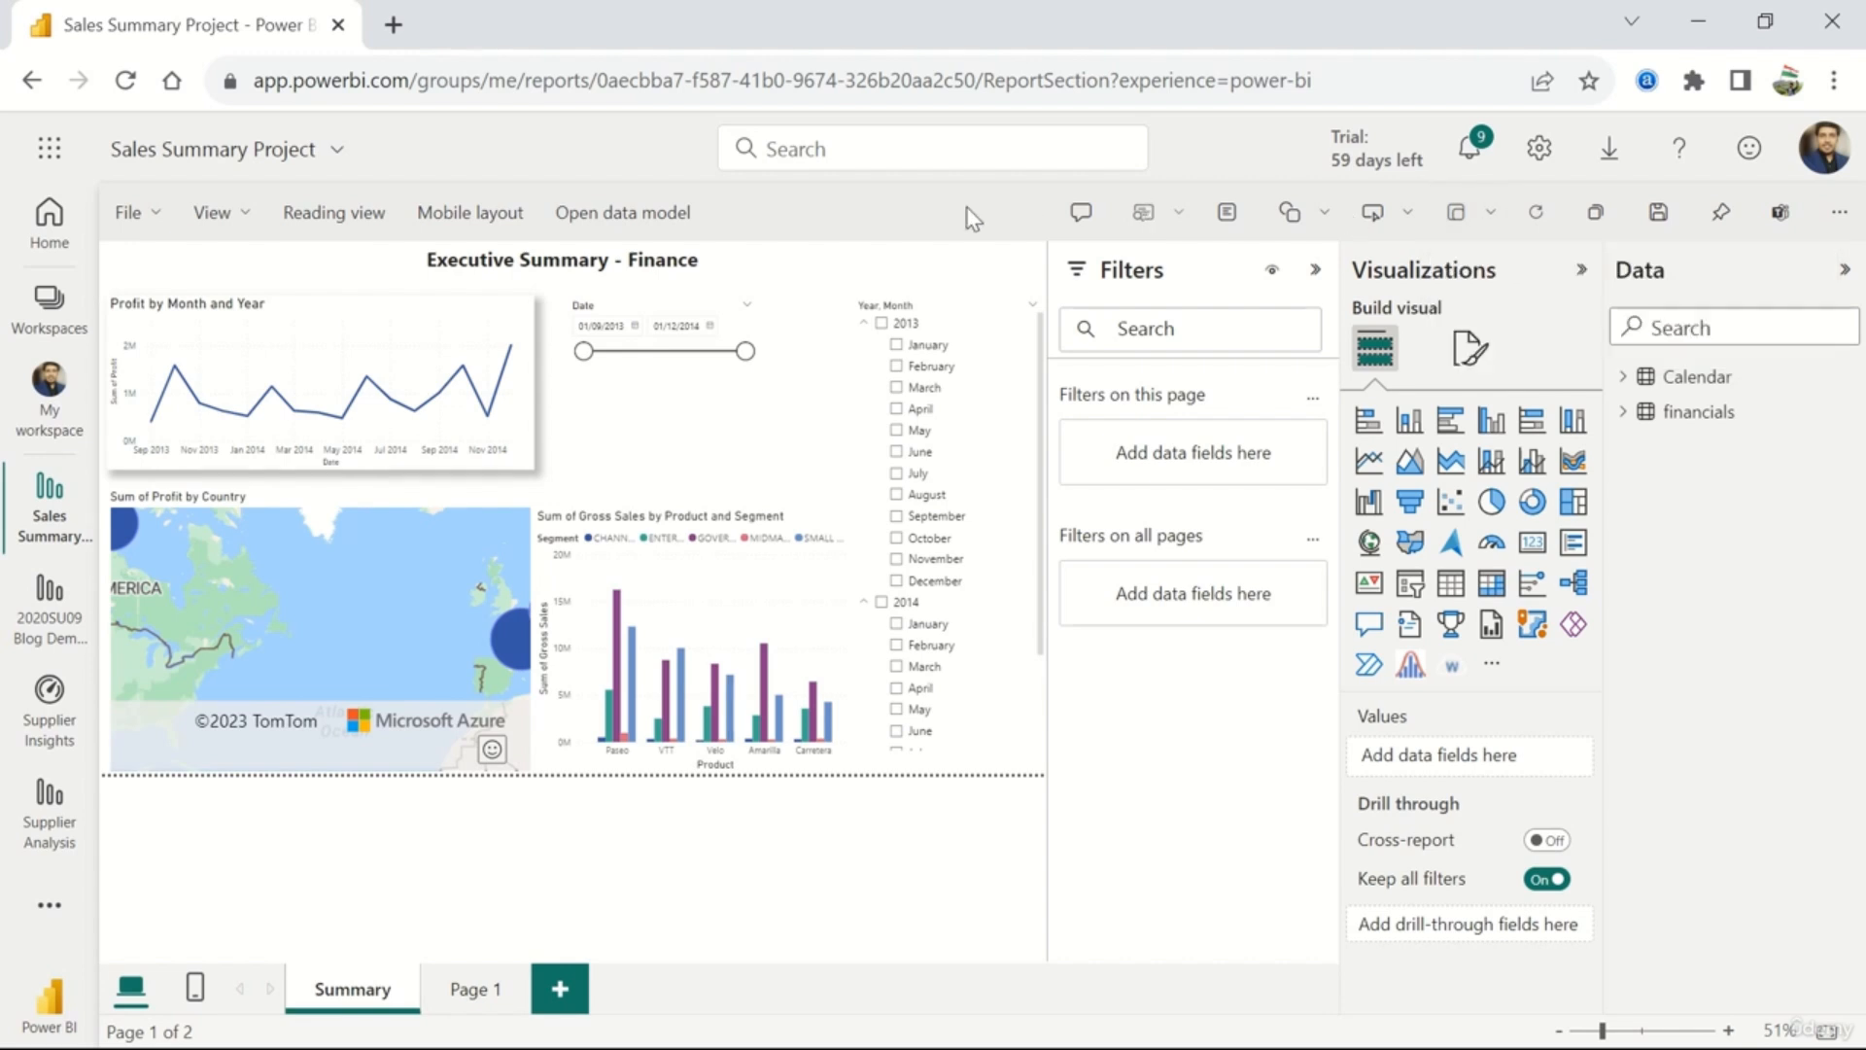
{"action": "left_click", "coordinate": [389, 311]}
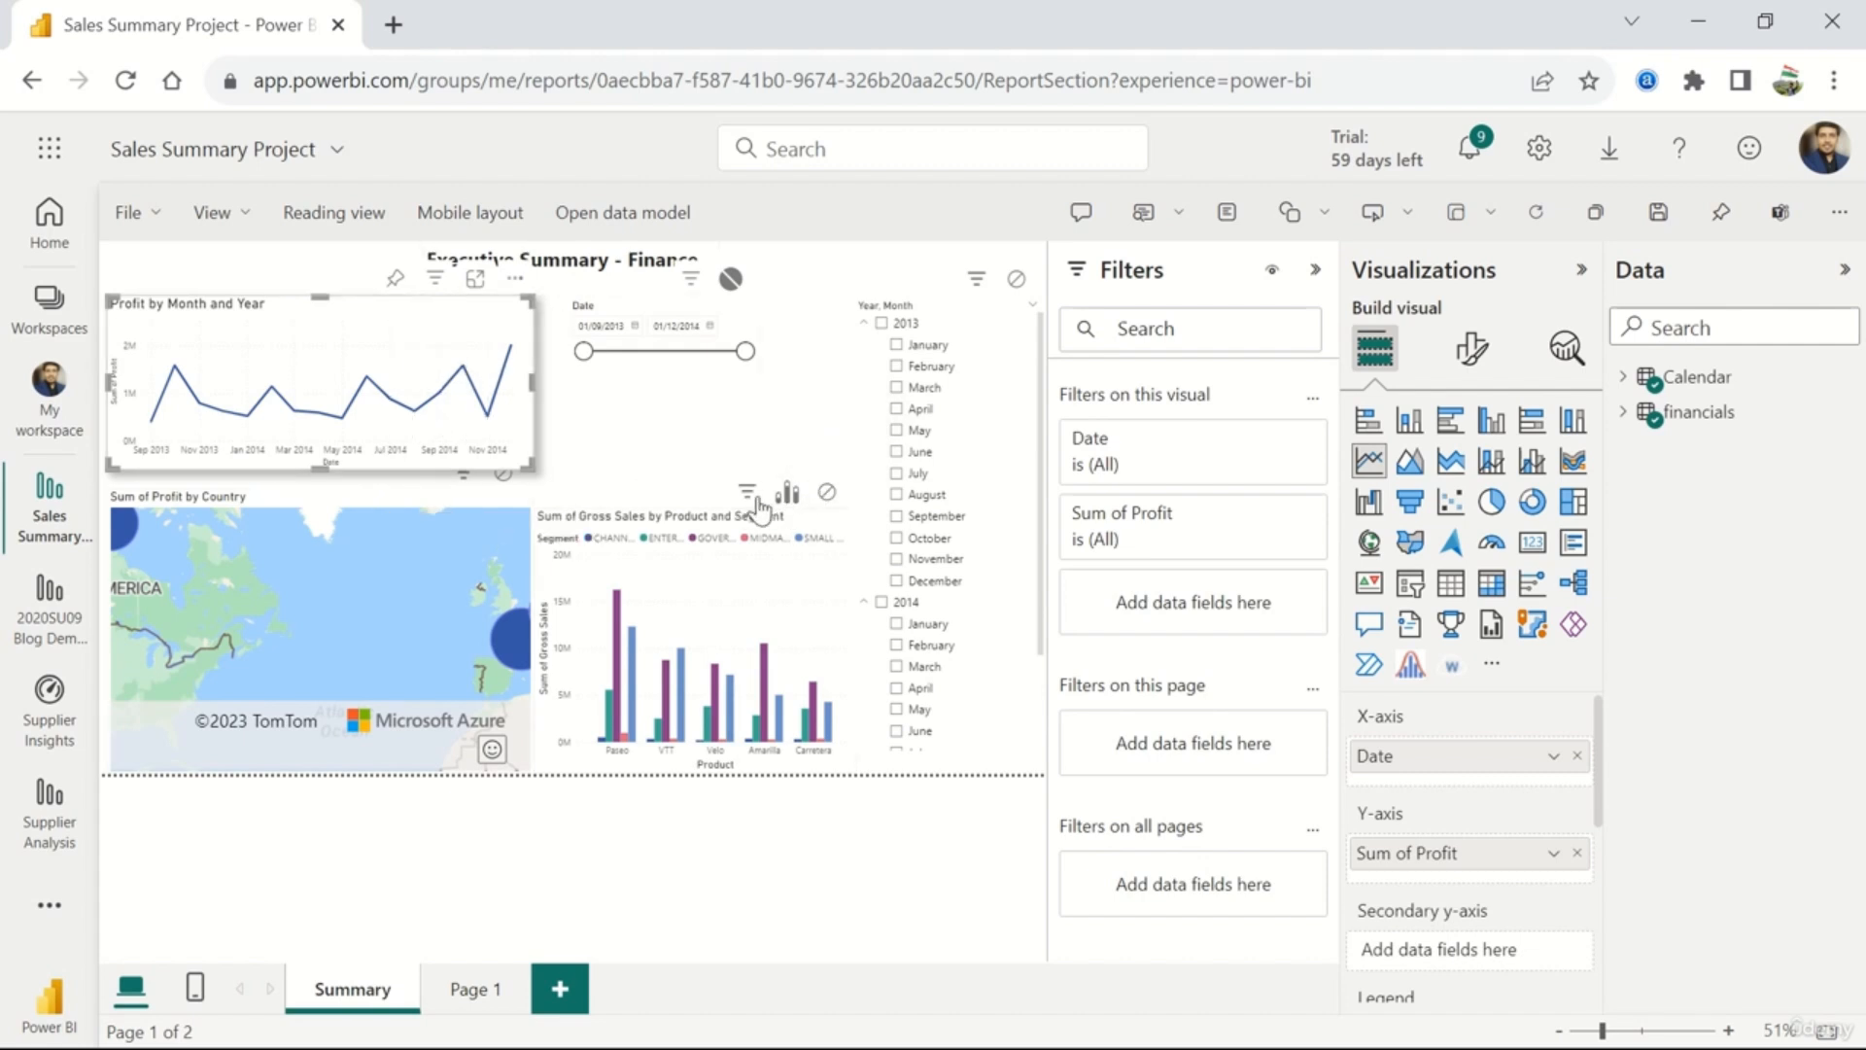
{"action": "left_click", "coordinate": [826, 494]}
- Test the date slicer's filtering by shortening its range to end in mid-June 2014, and restore the end date to 01/12/2014
{"action": "left_click", "coordinate": [657, 308]}
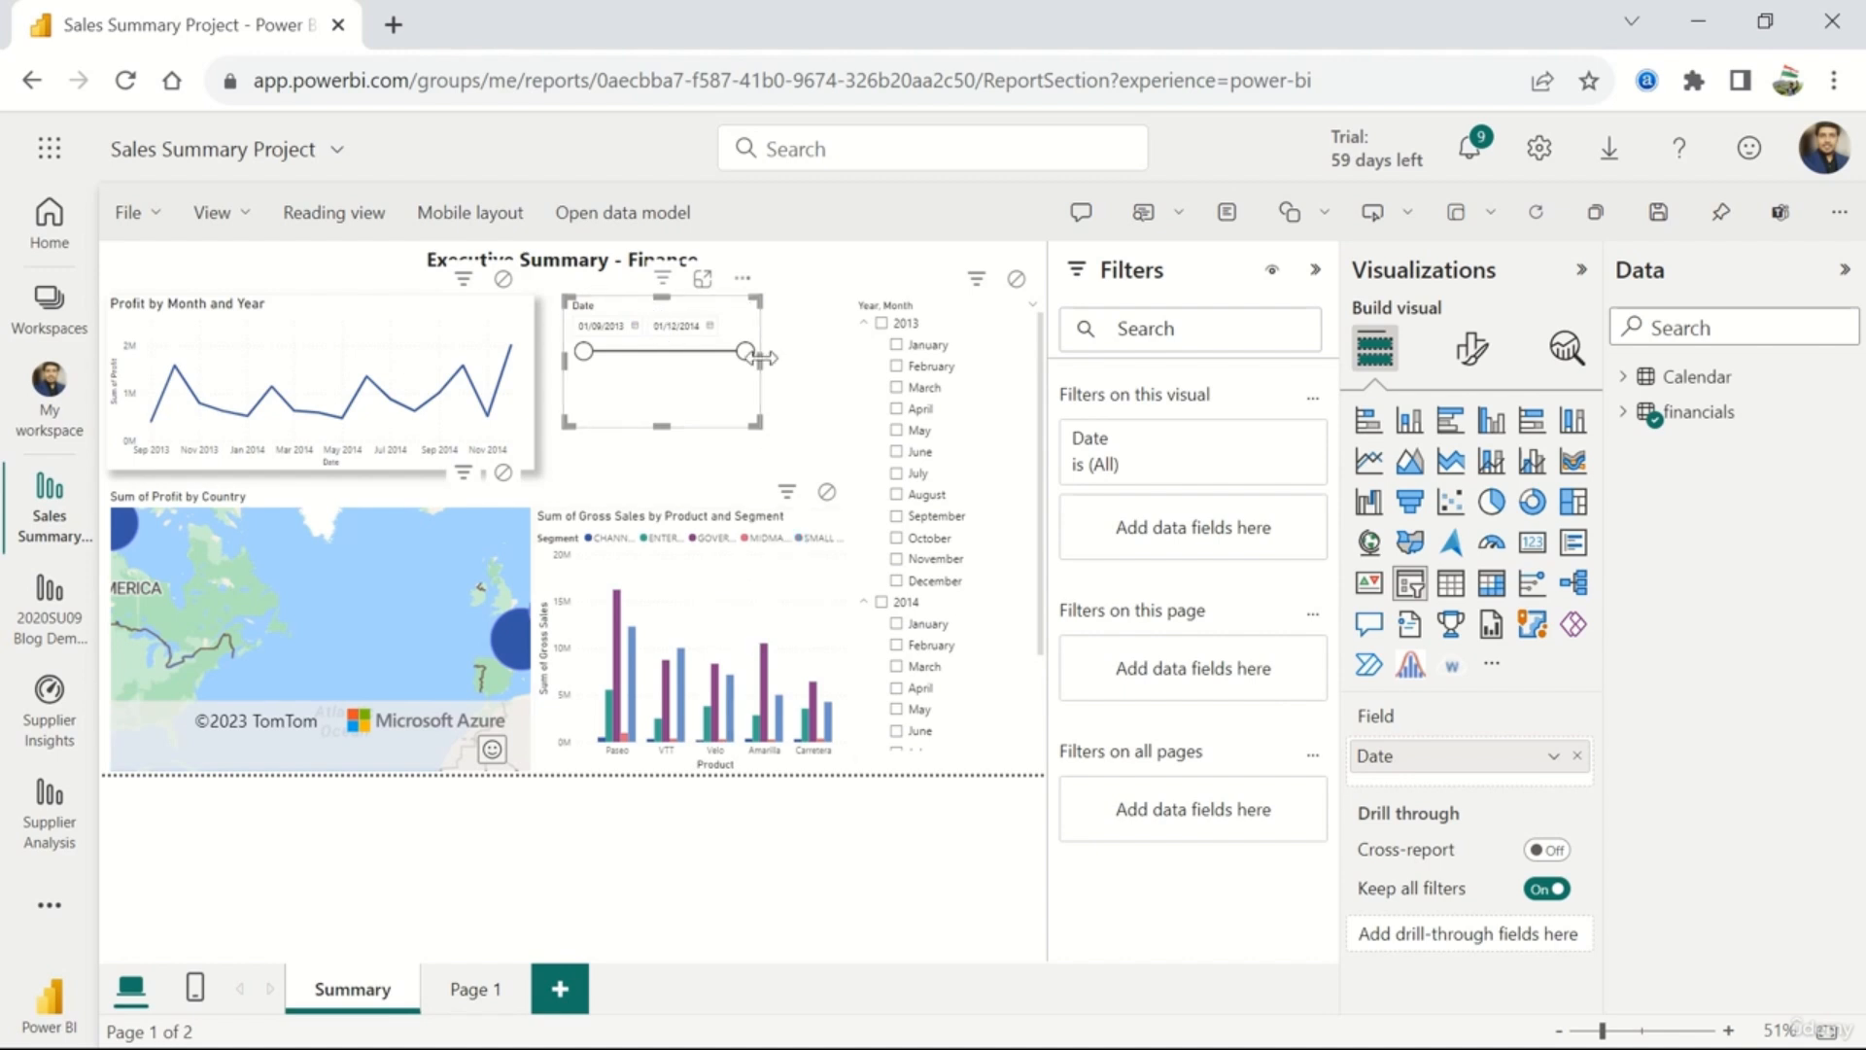
{"action": "left_click_drag", "start_coordinate": [746, 350], "coordinate": [686, 360]}
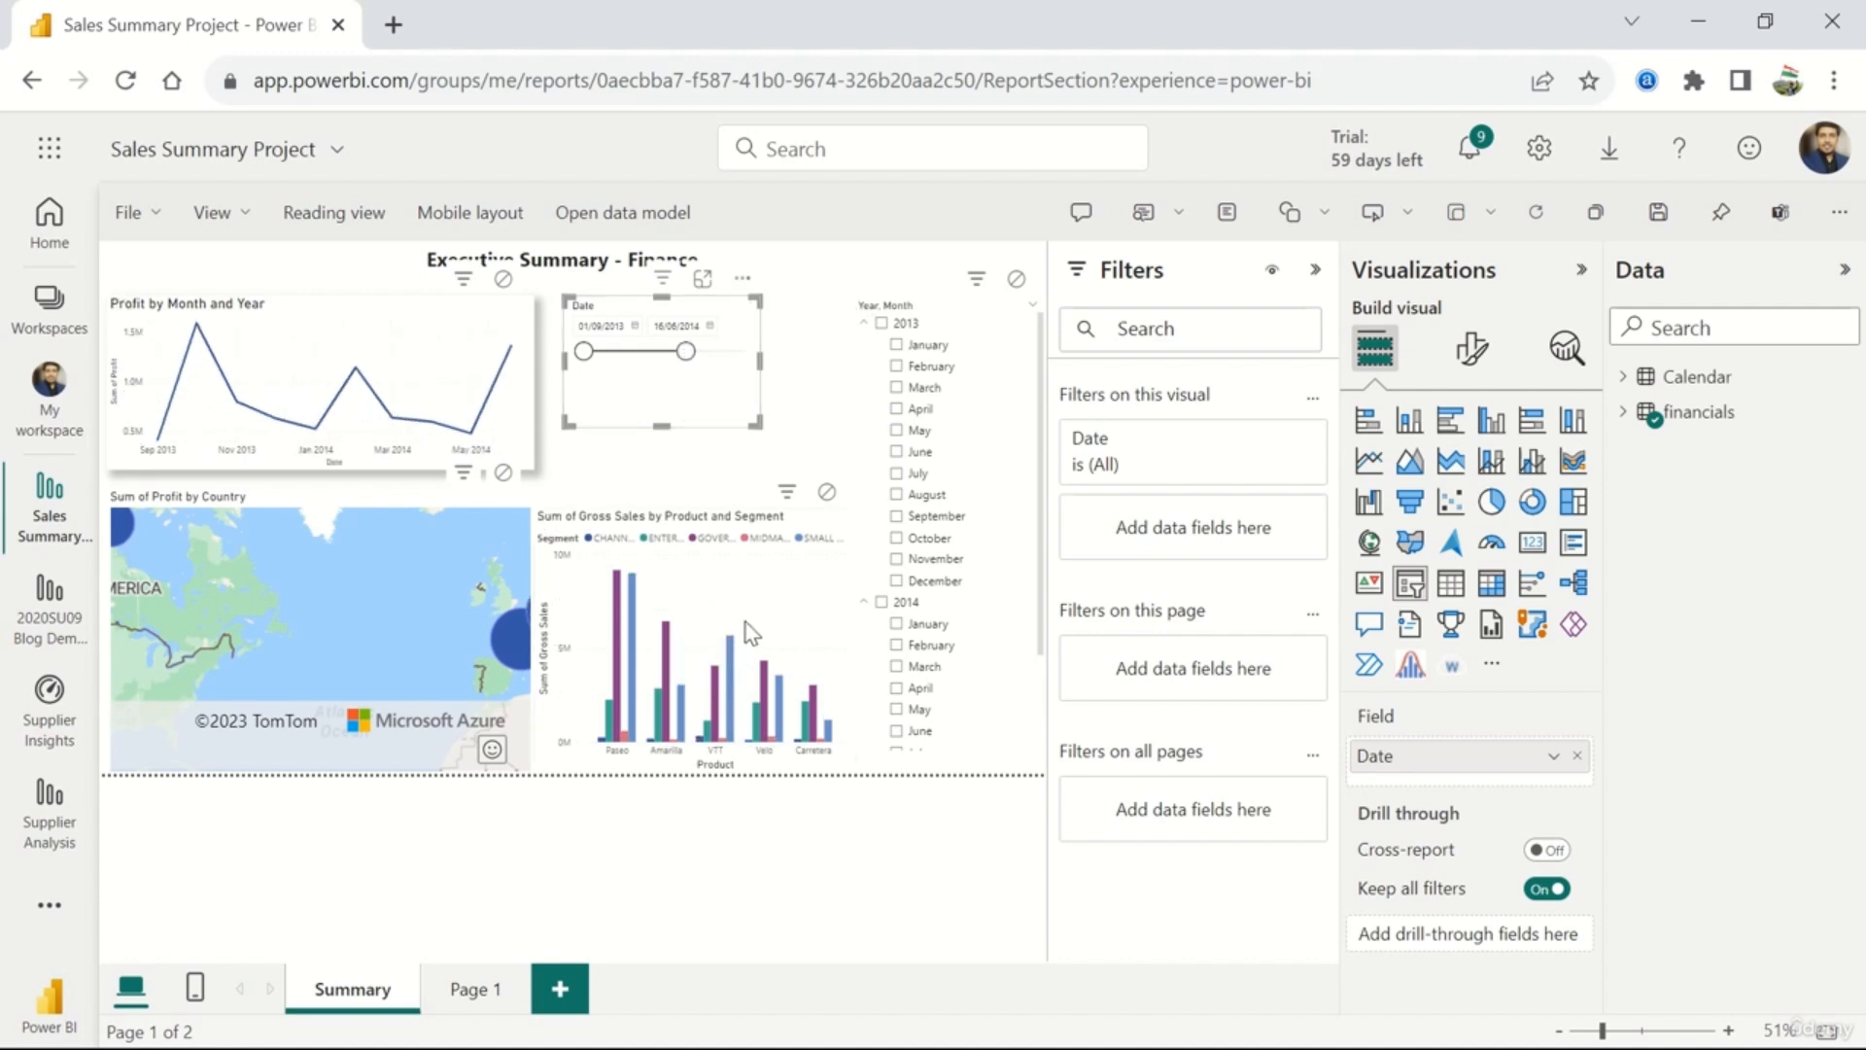
{"action": "left_click_drag", "start_coordinate": [686, 351], "coordinate": [745, 351]}
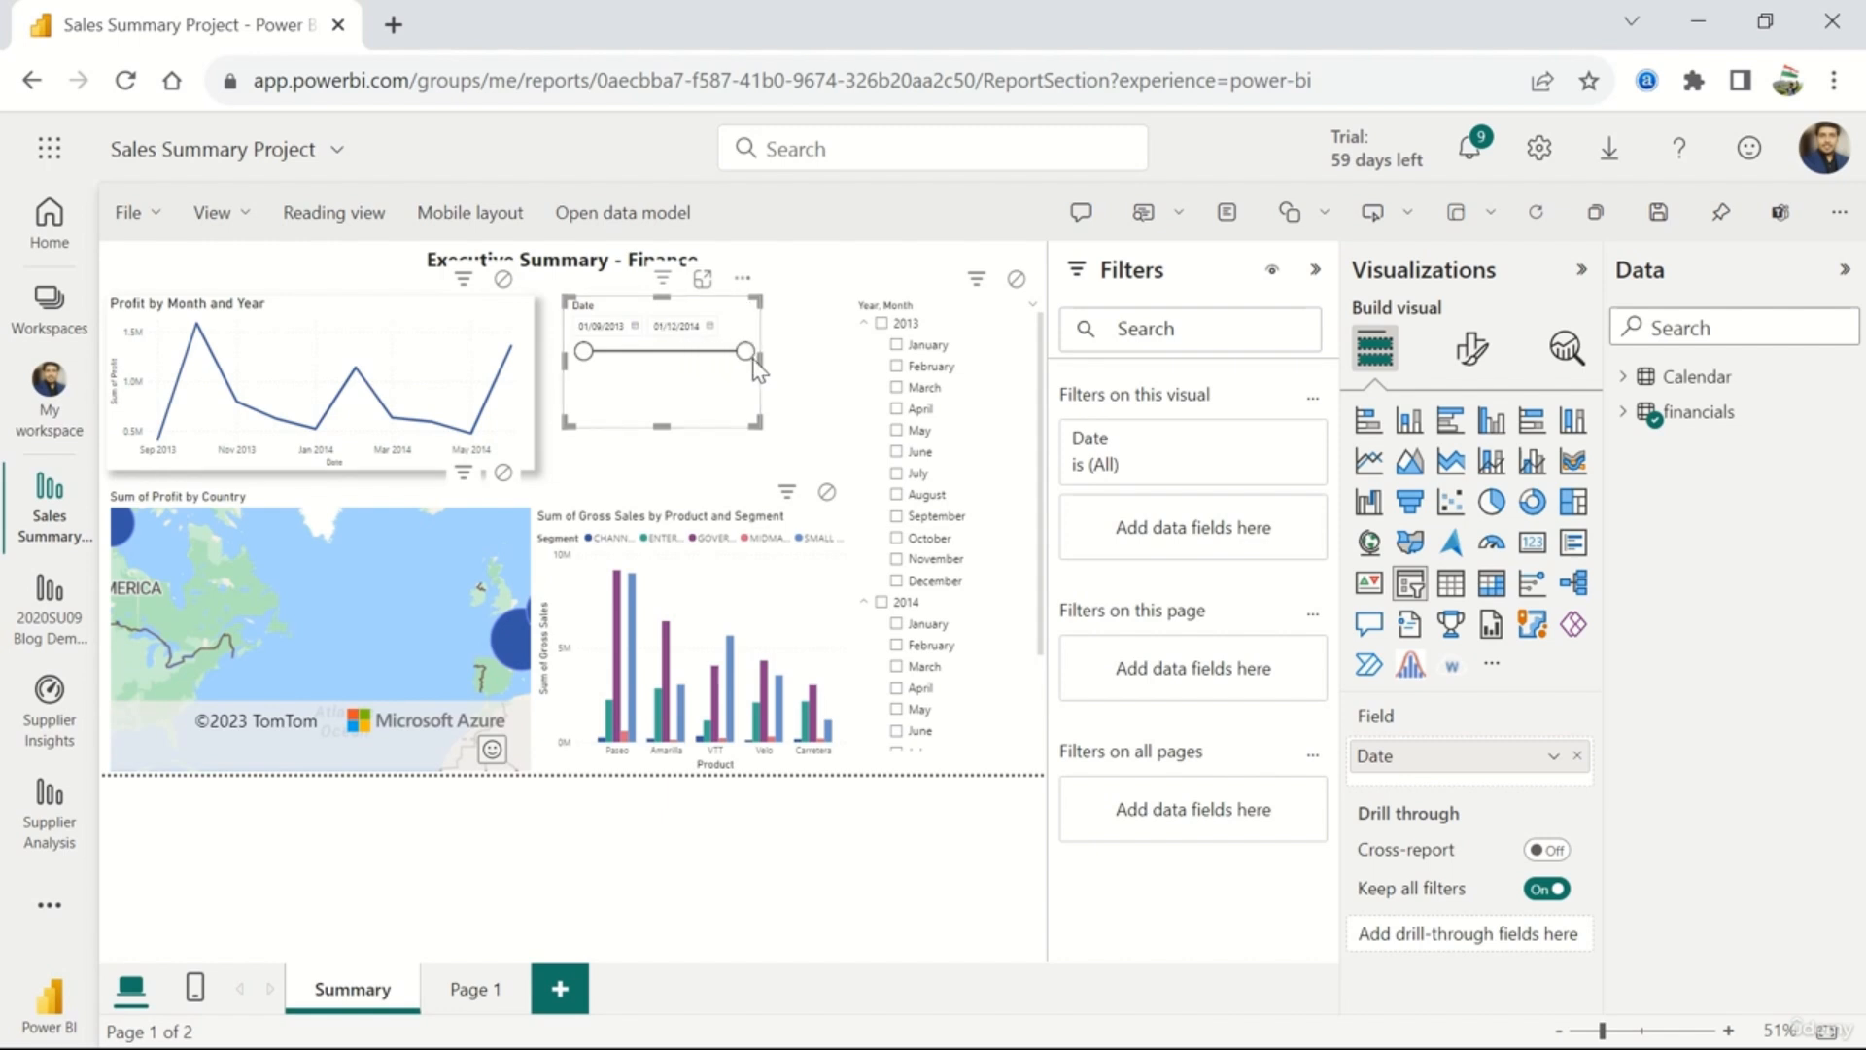
- Set the date slicer's interaction with the gross sales chart to None, and test it by shortening the date range to end on 25/02/2014
{"action": "left_click", "coordinate": [828, 495]}
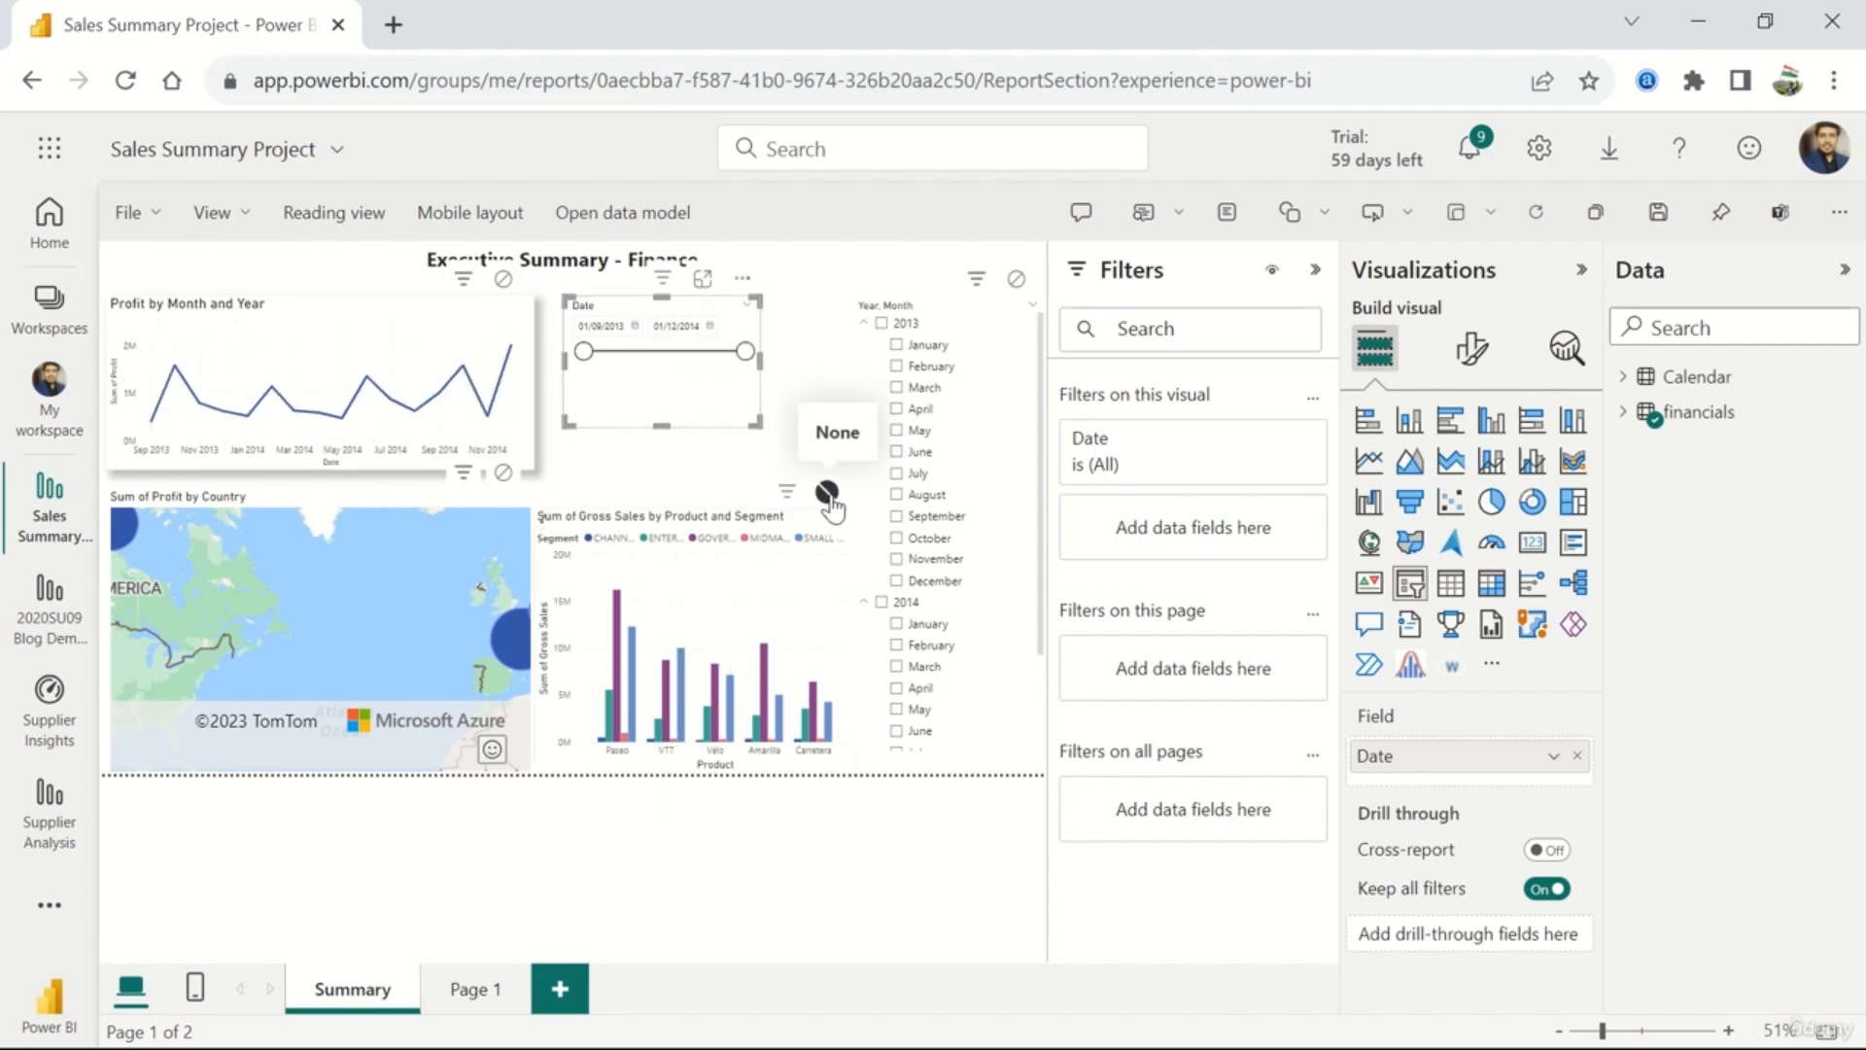
{"action": "left_click_drag", "start_coordinate": [746, 351], "coordinate": [659, 358]}
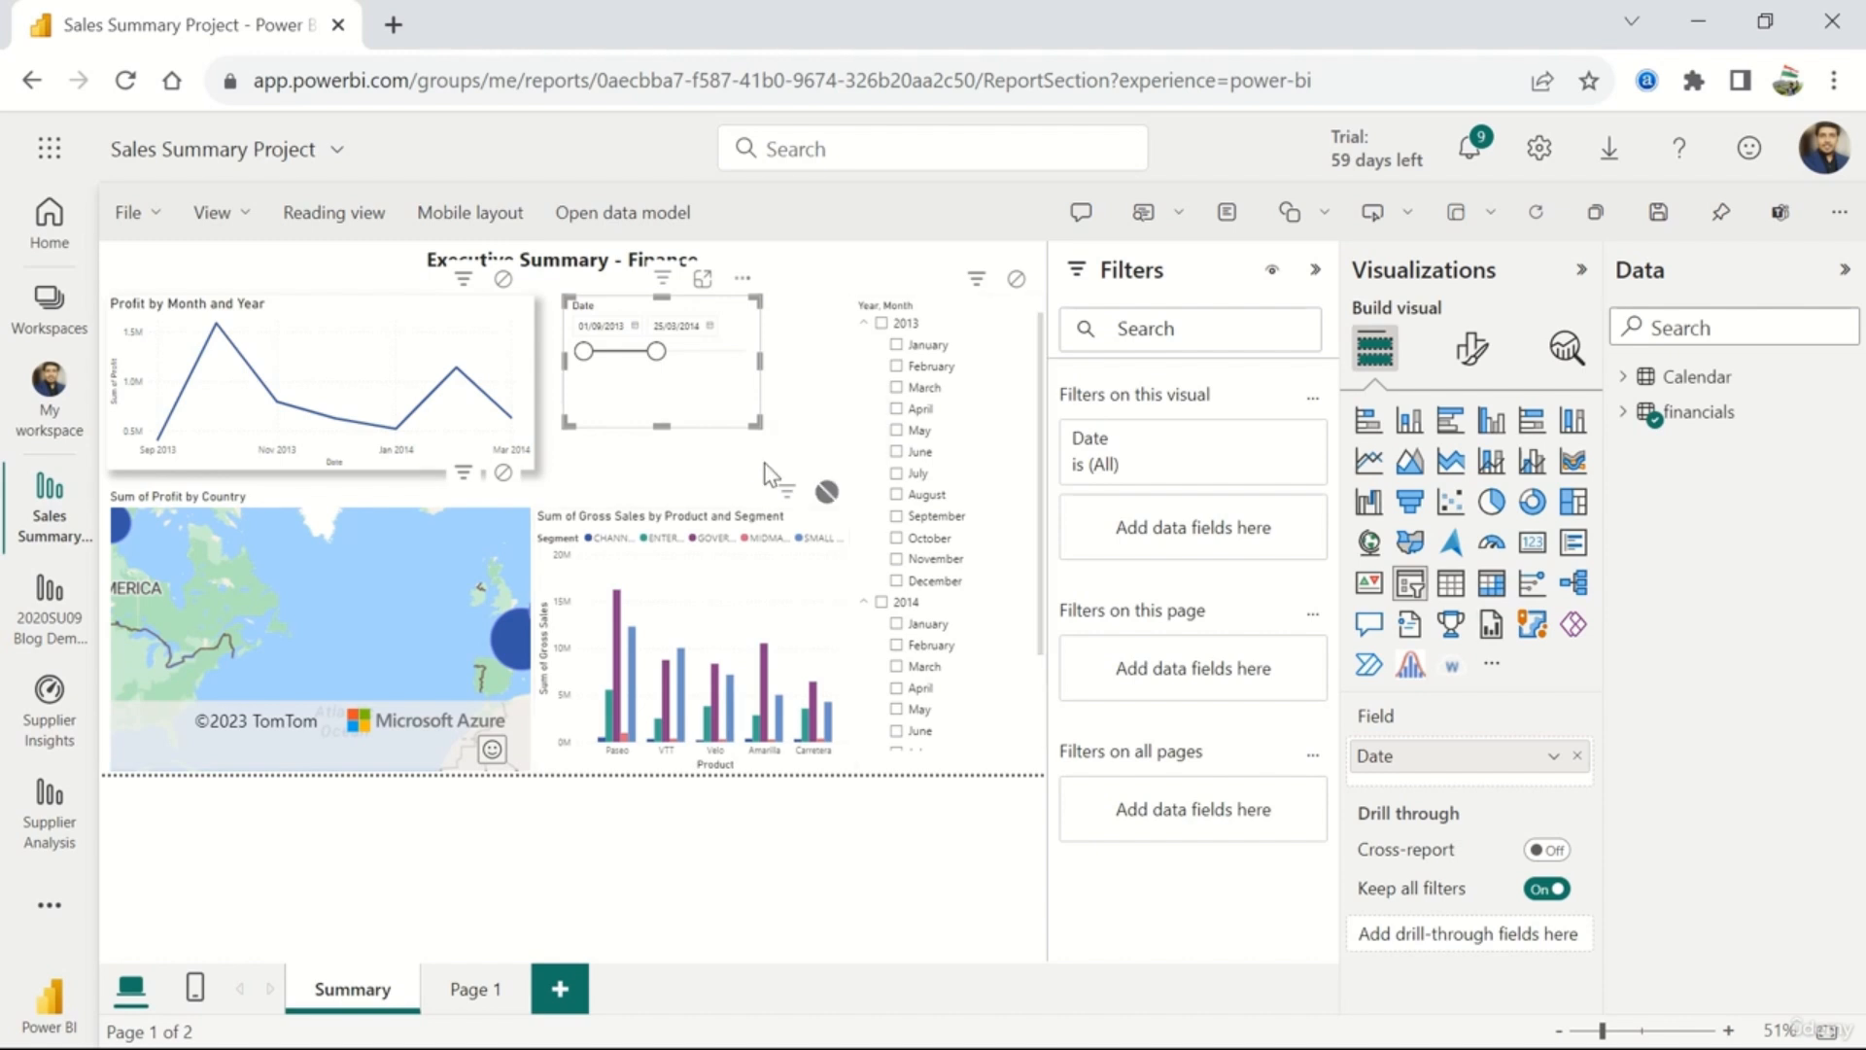
- Extend the Date slicer's end date to 18/09/2014 and test filtering the visuals by 2013 in the Year, Month slicer, clearing it again
{"action": "left_click_drag", "start_coordinate": [659, 352], "coordinate": [720, 352]}
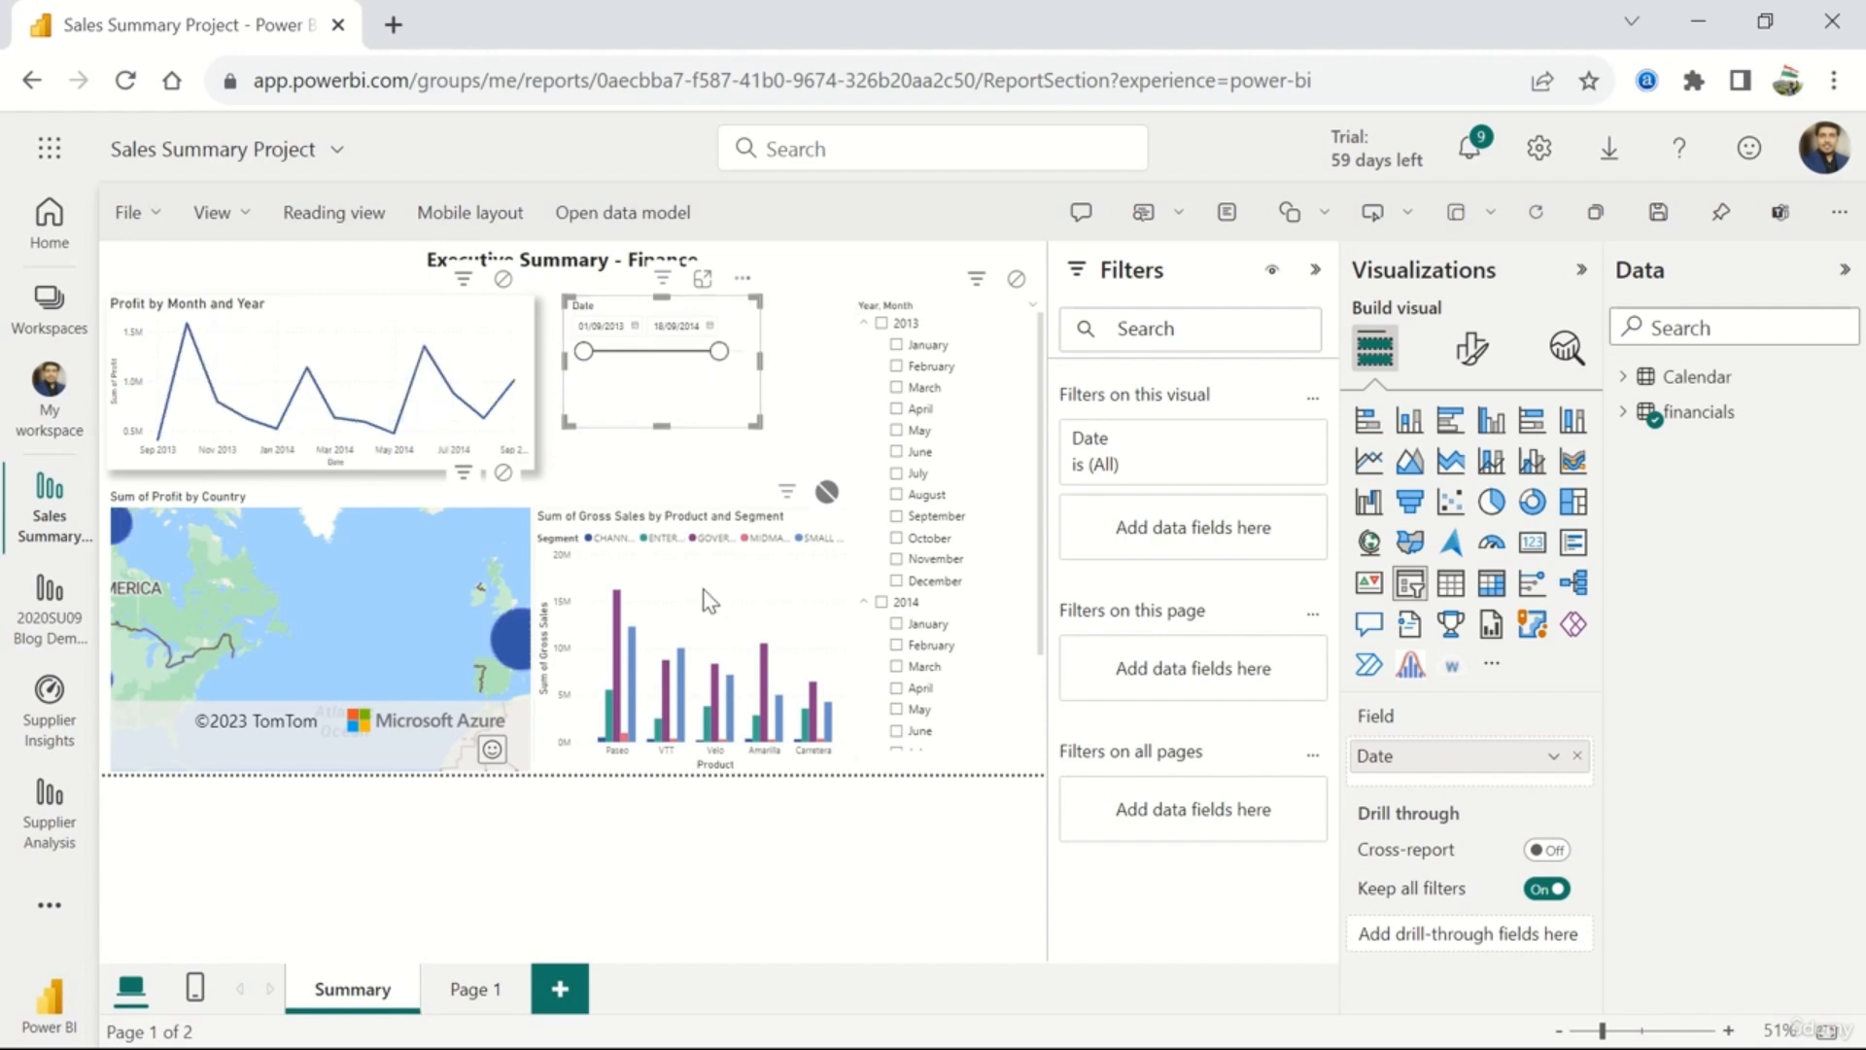
{"action": "left_click", "coordinate": [948, 316]}
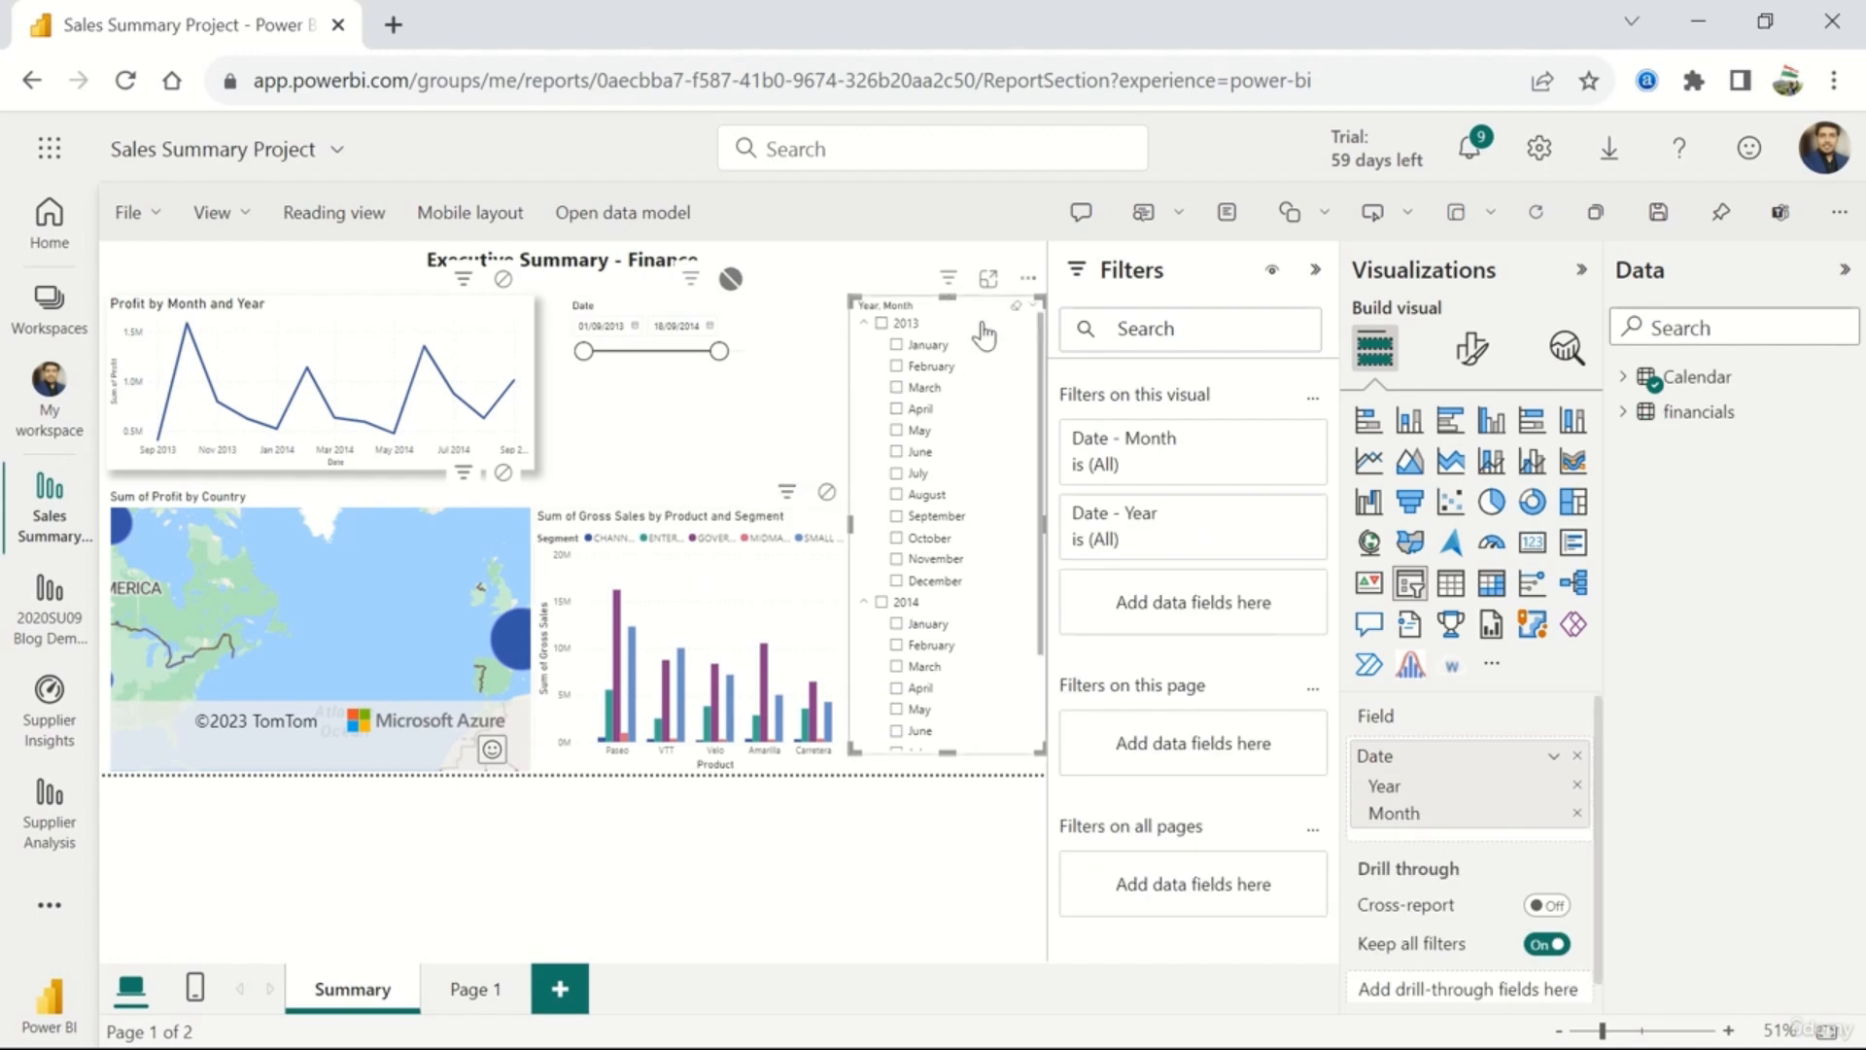
{"action": "left_click", "coordinate": [882, 324]}
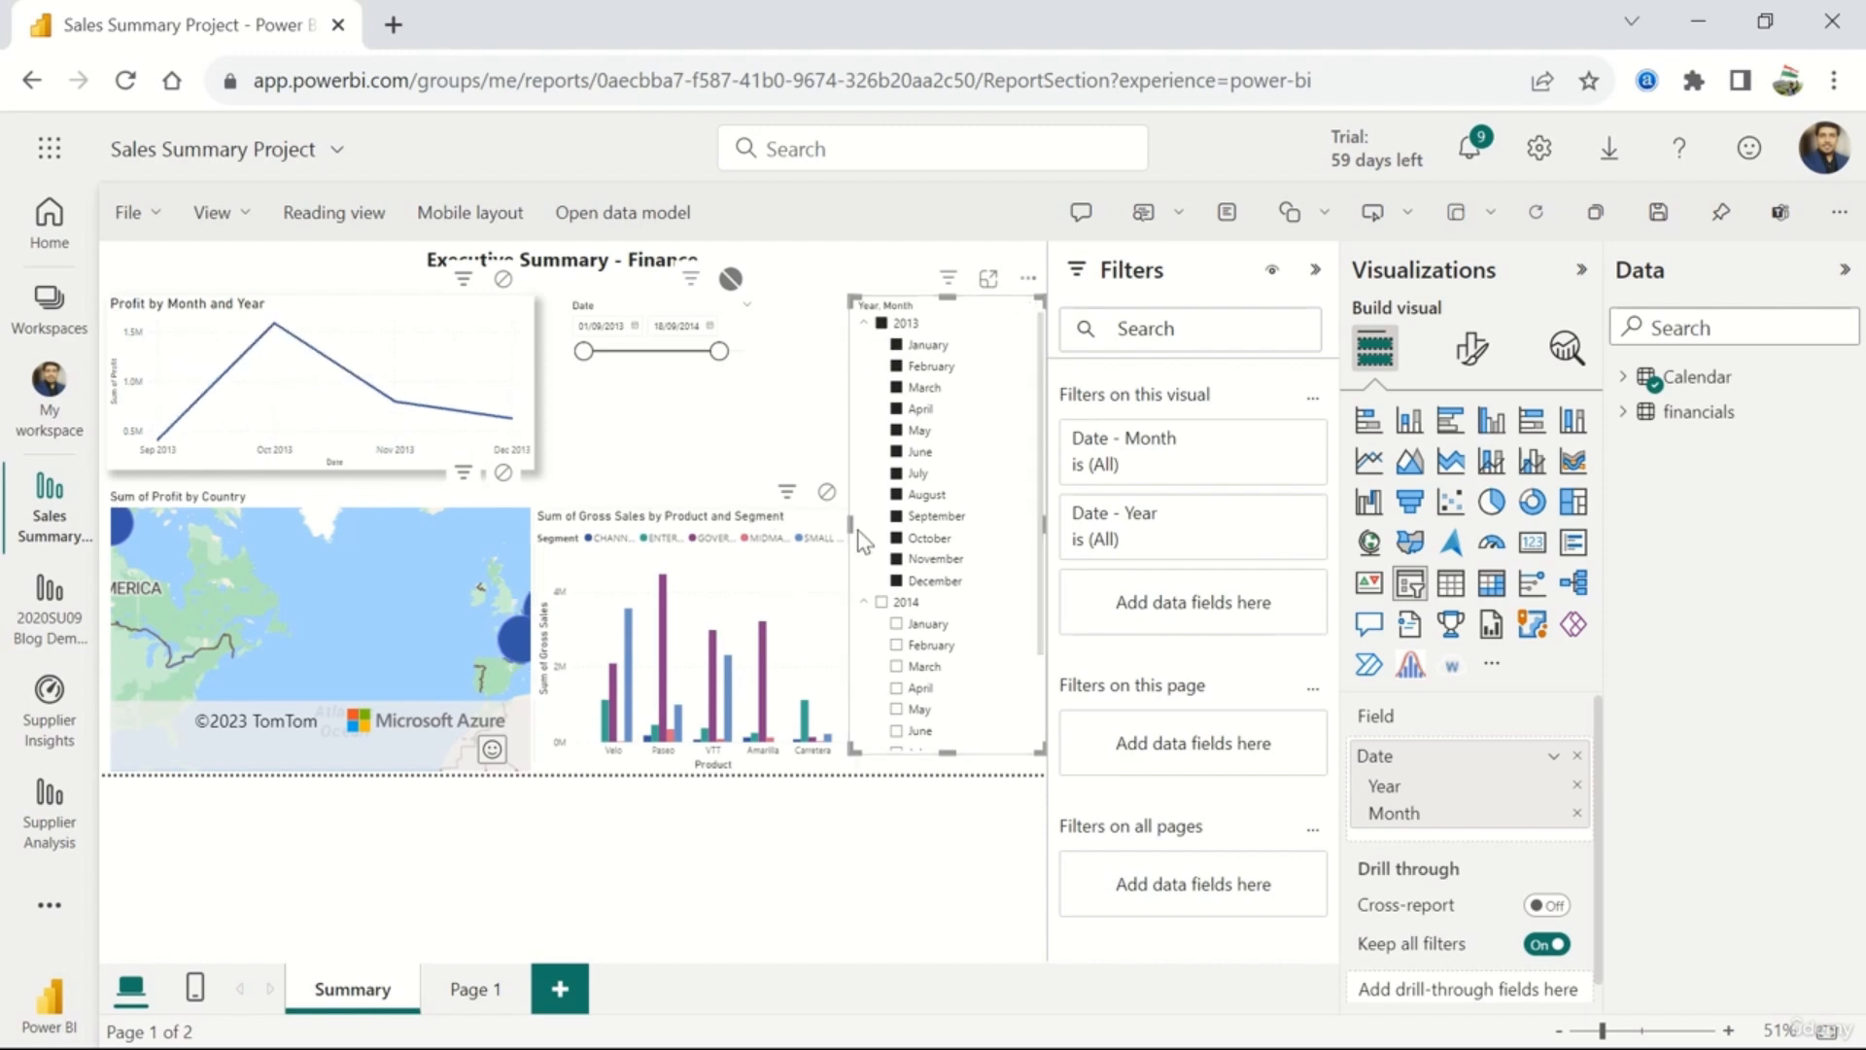
{"action": "left_click", "coordinate": [882, 326]}
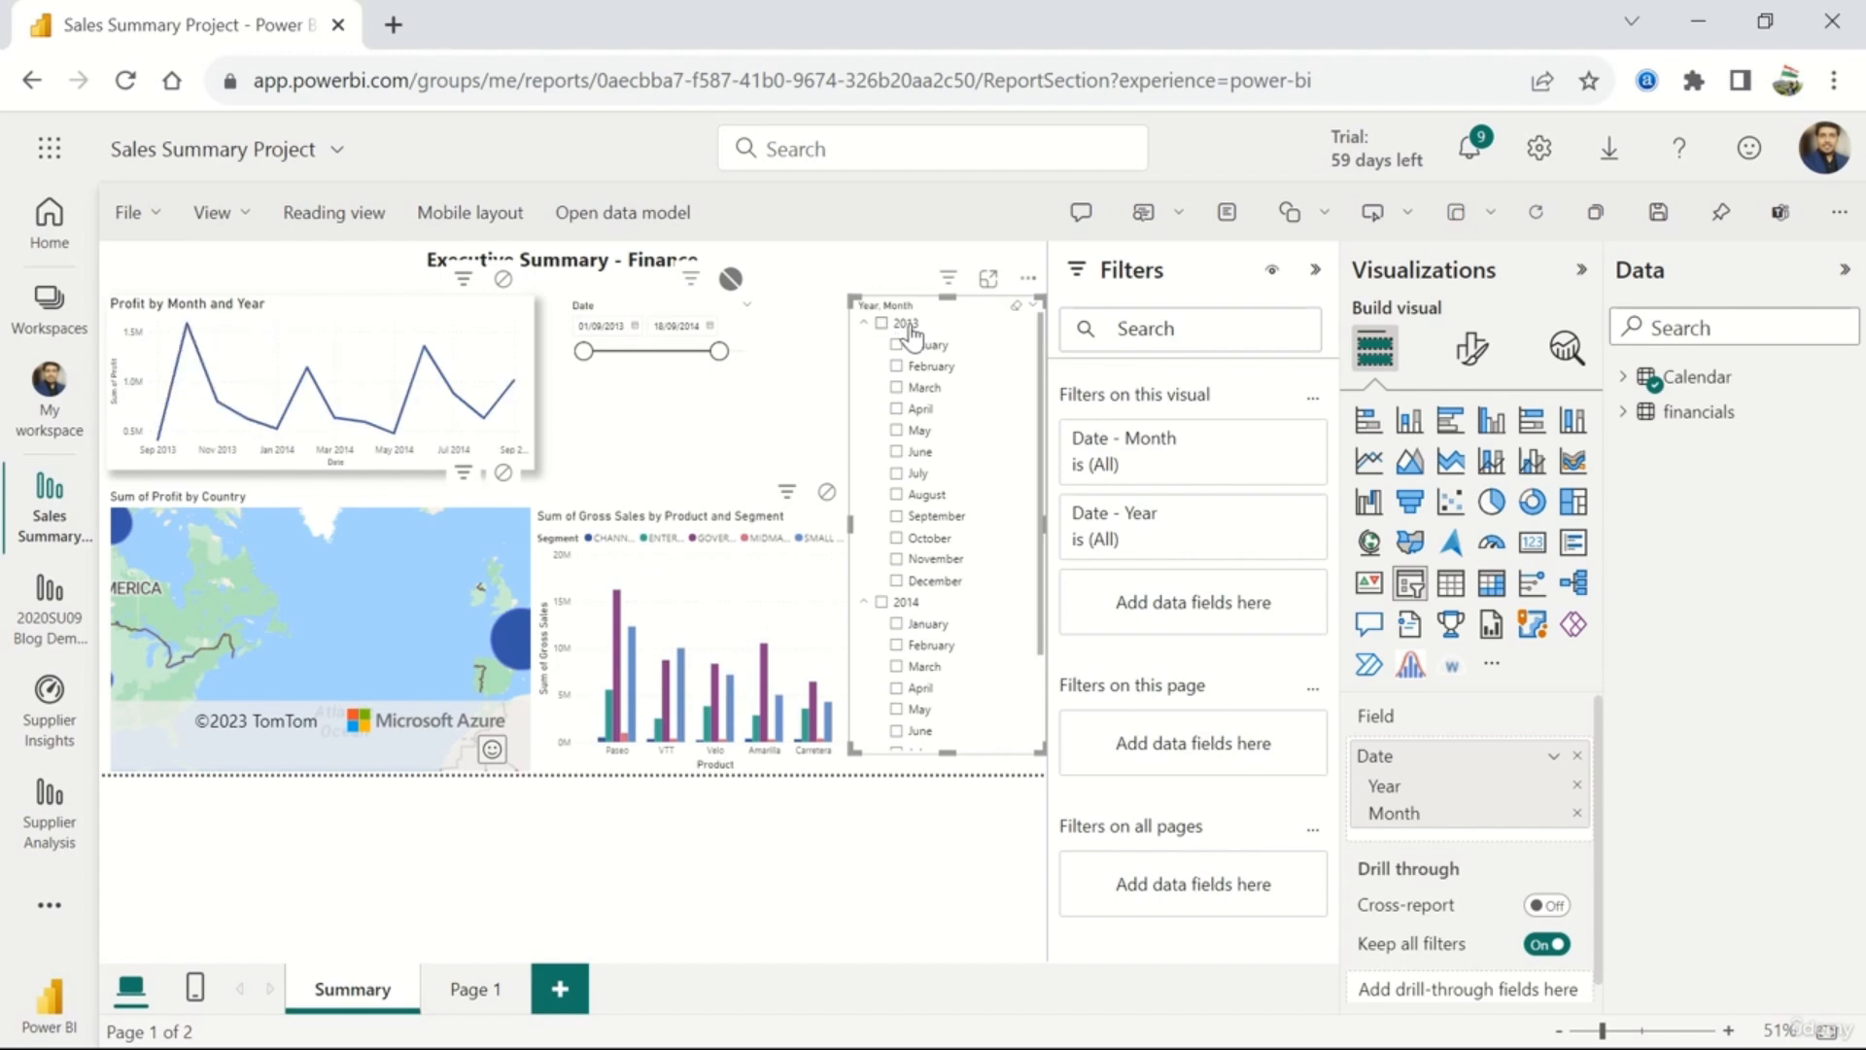
- Set the Year, Month slicer's interaction with the gross sales chart to None and test it with 2013 and February 2014
{"action": "left_click", "coordinate": [826, 492]}
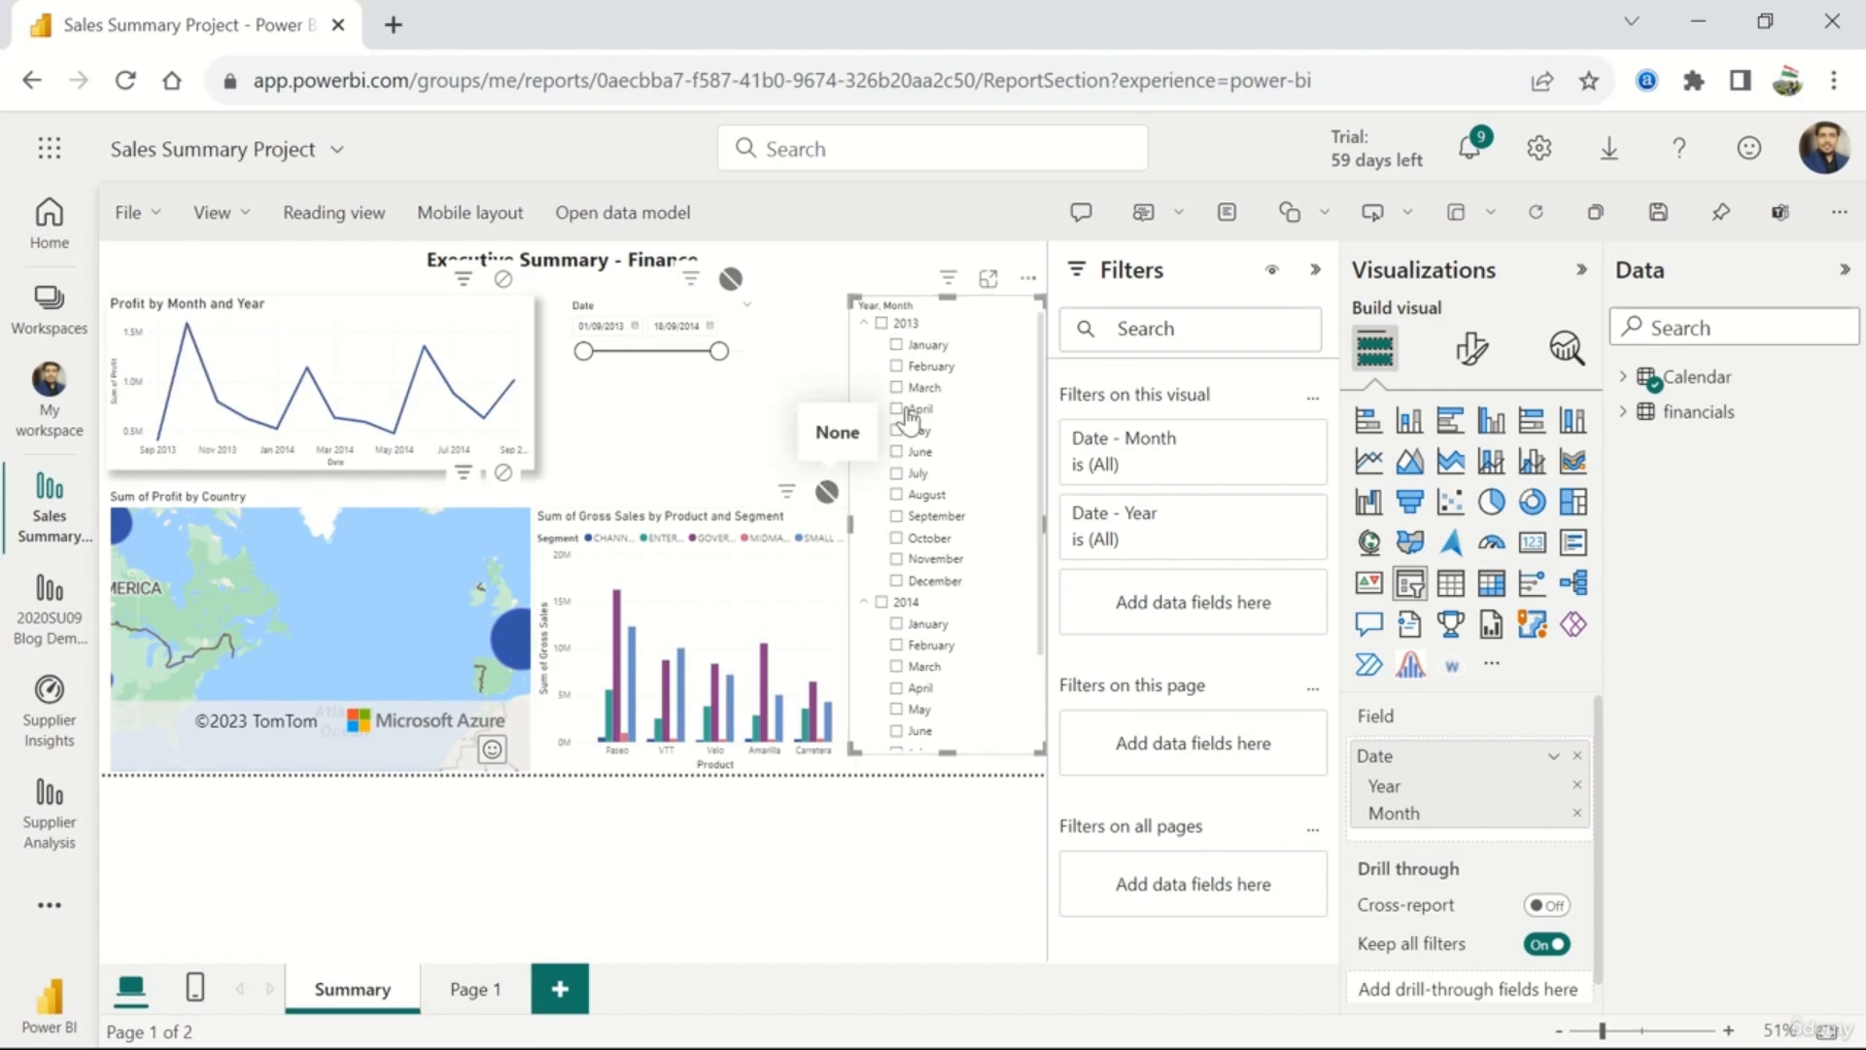
{"action": "left_click", "coordinate": [883, 325]}
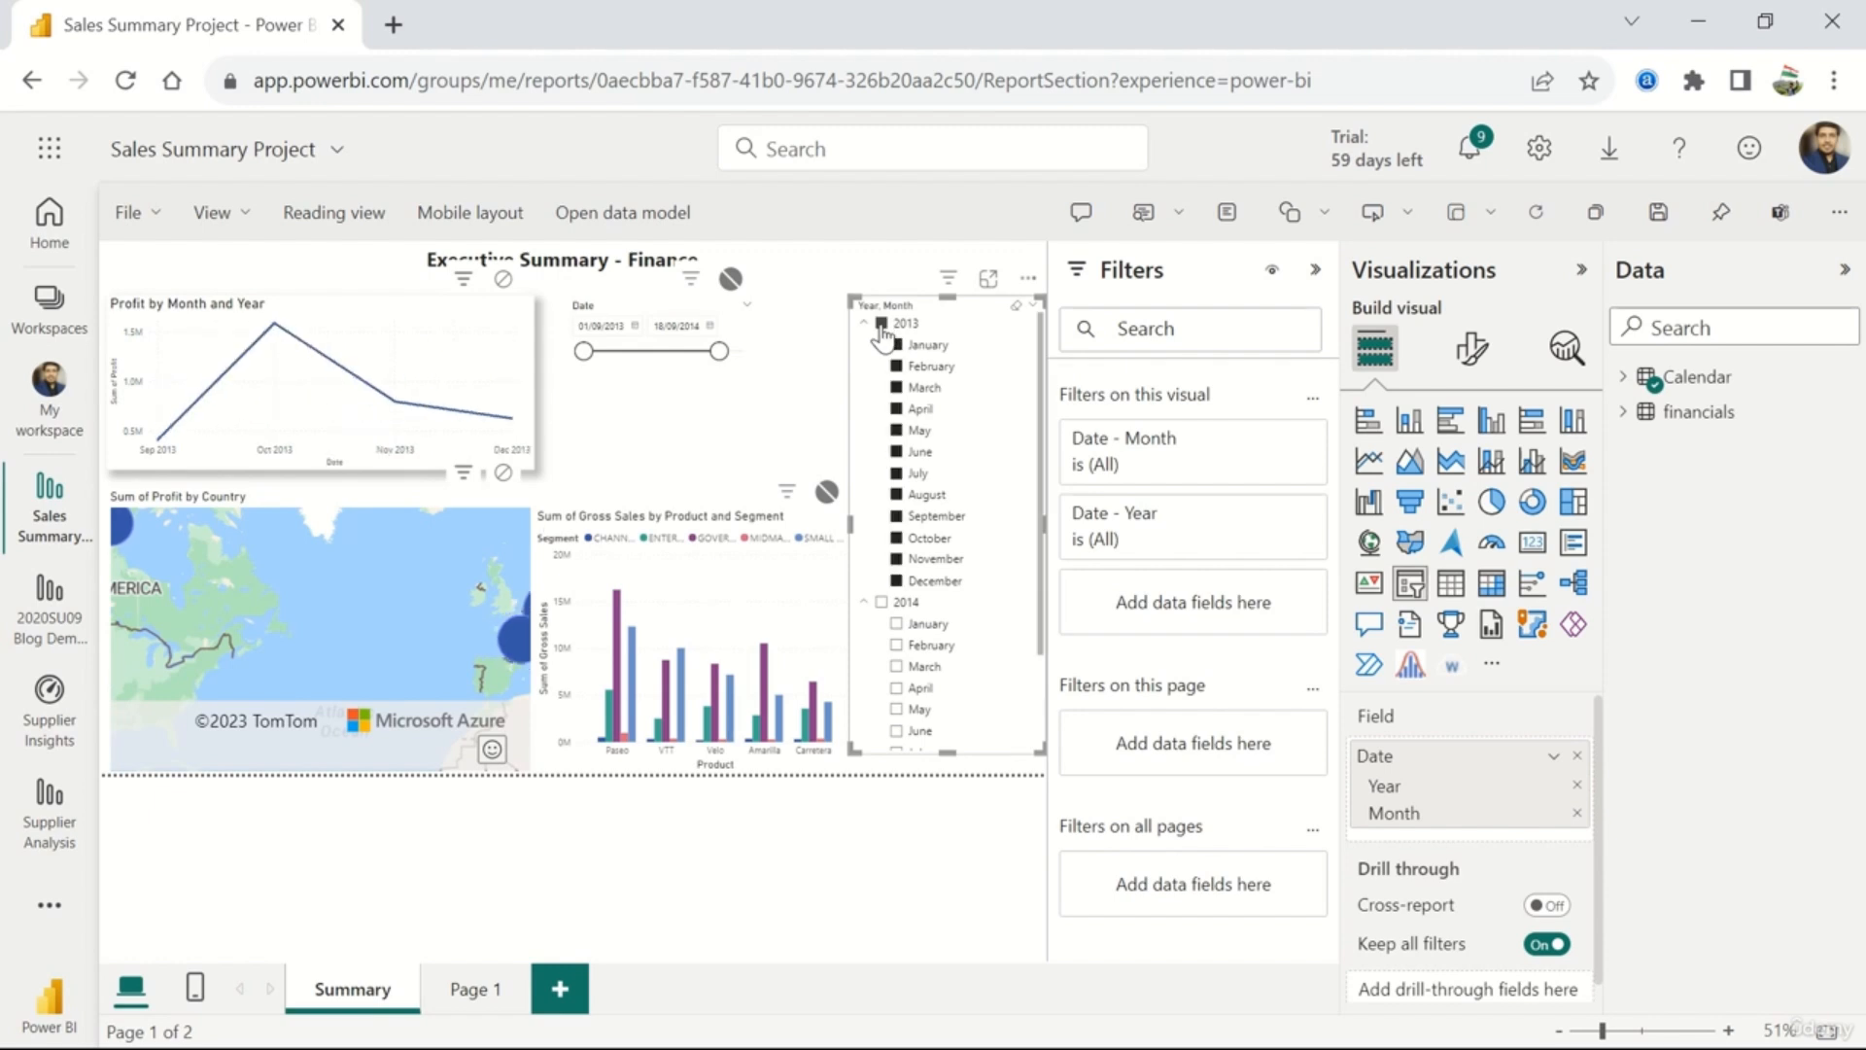
{"action": "left_click", "coordinate": [898, 647]}
{"action": "left_click", "coordinate": [896, 645]}
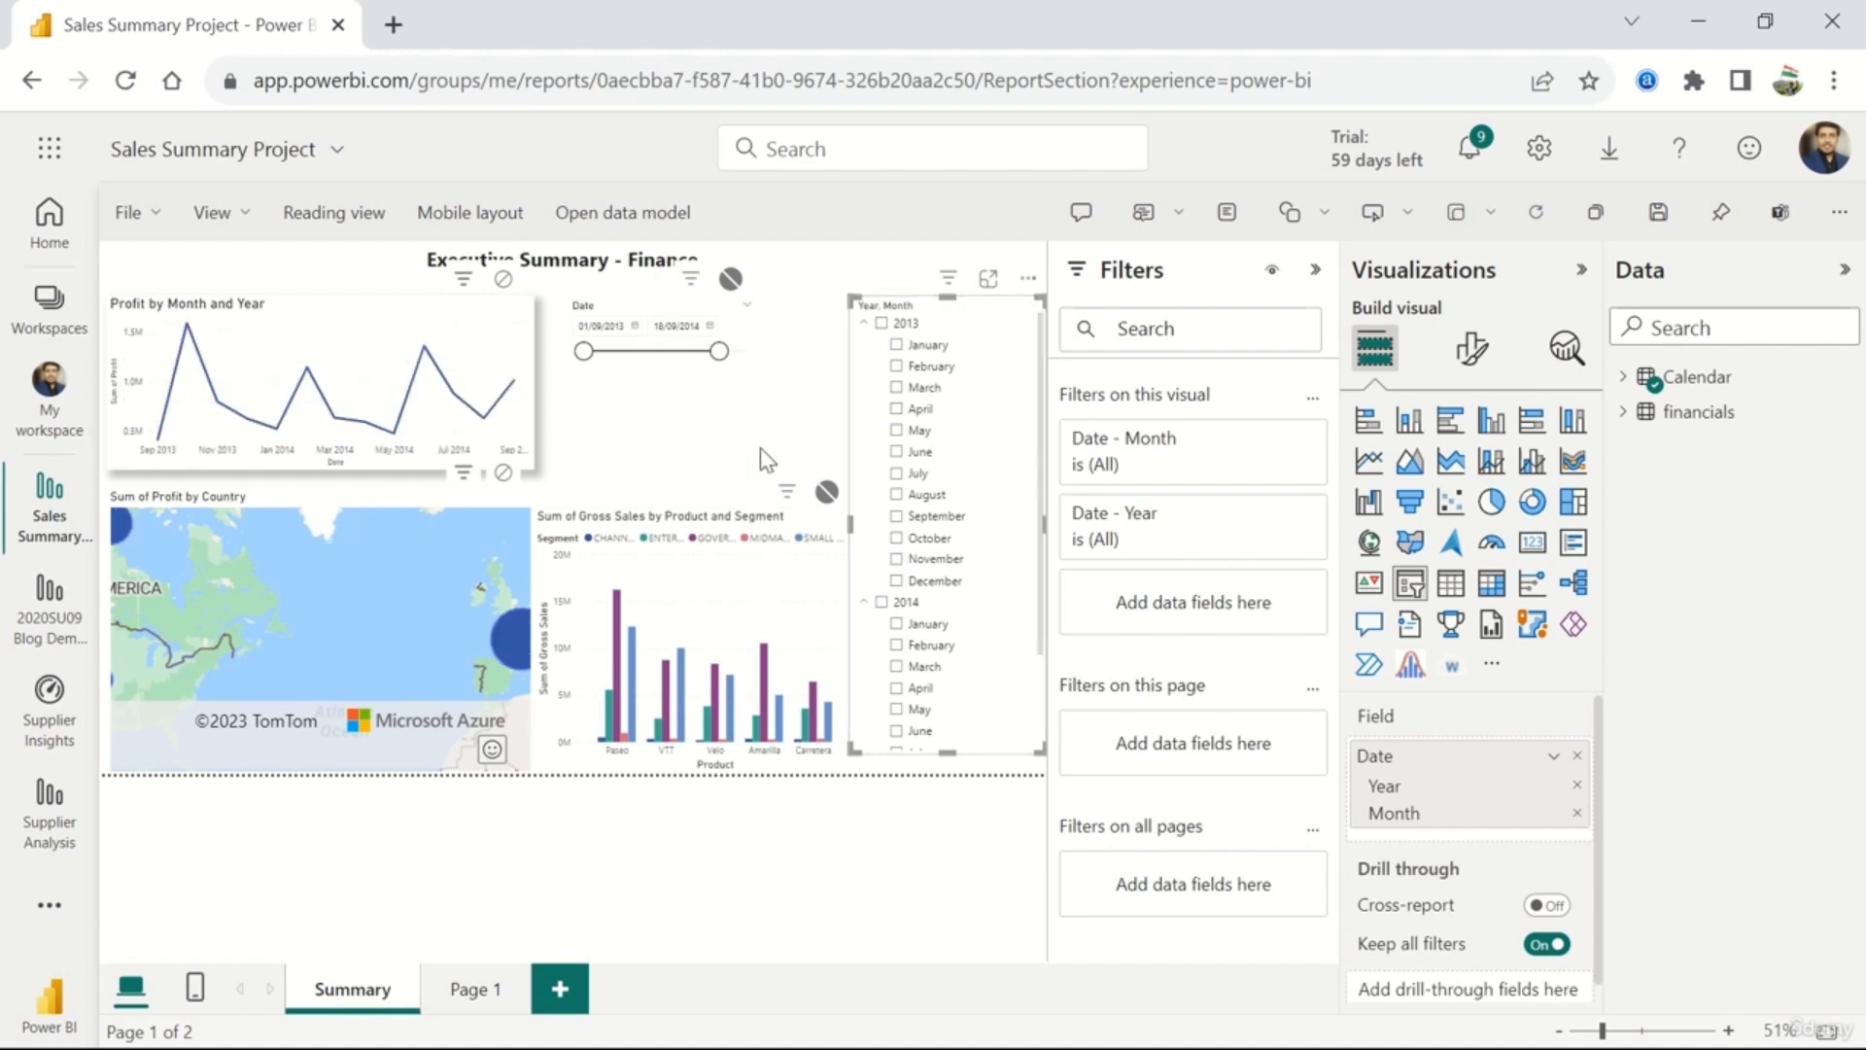
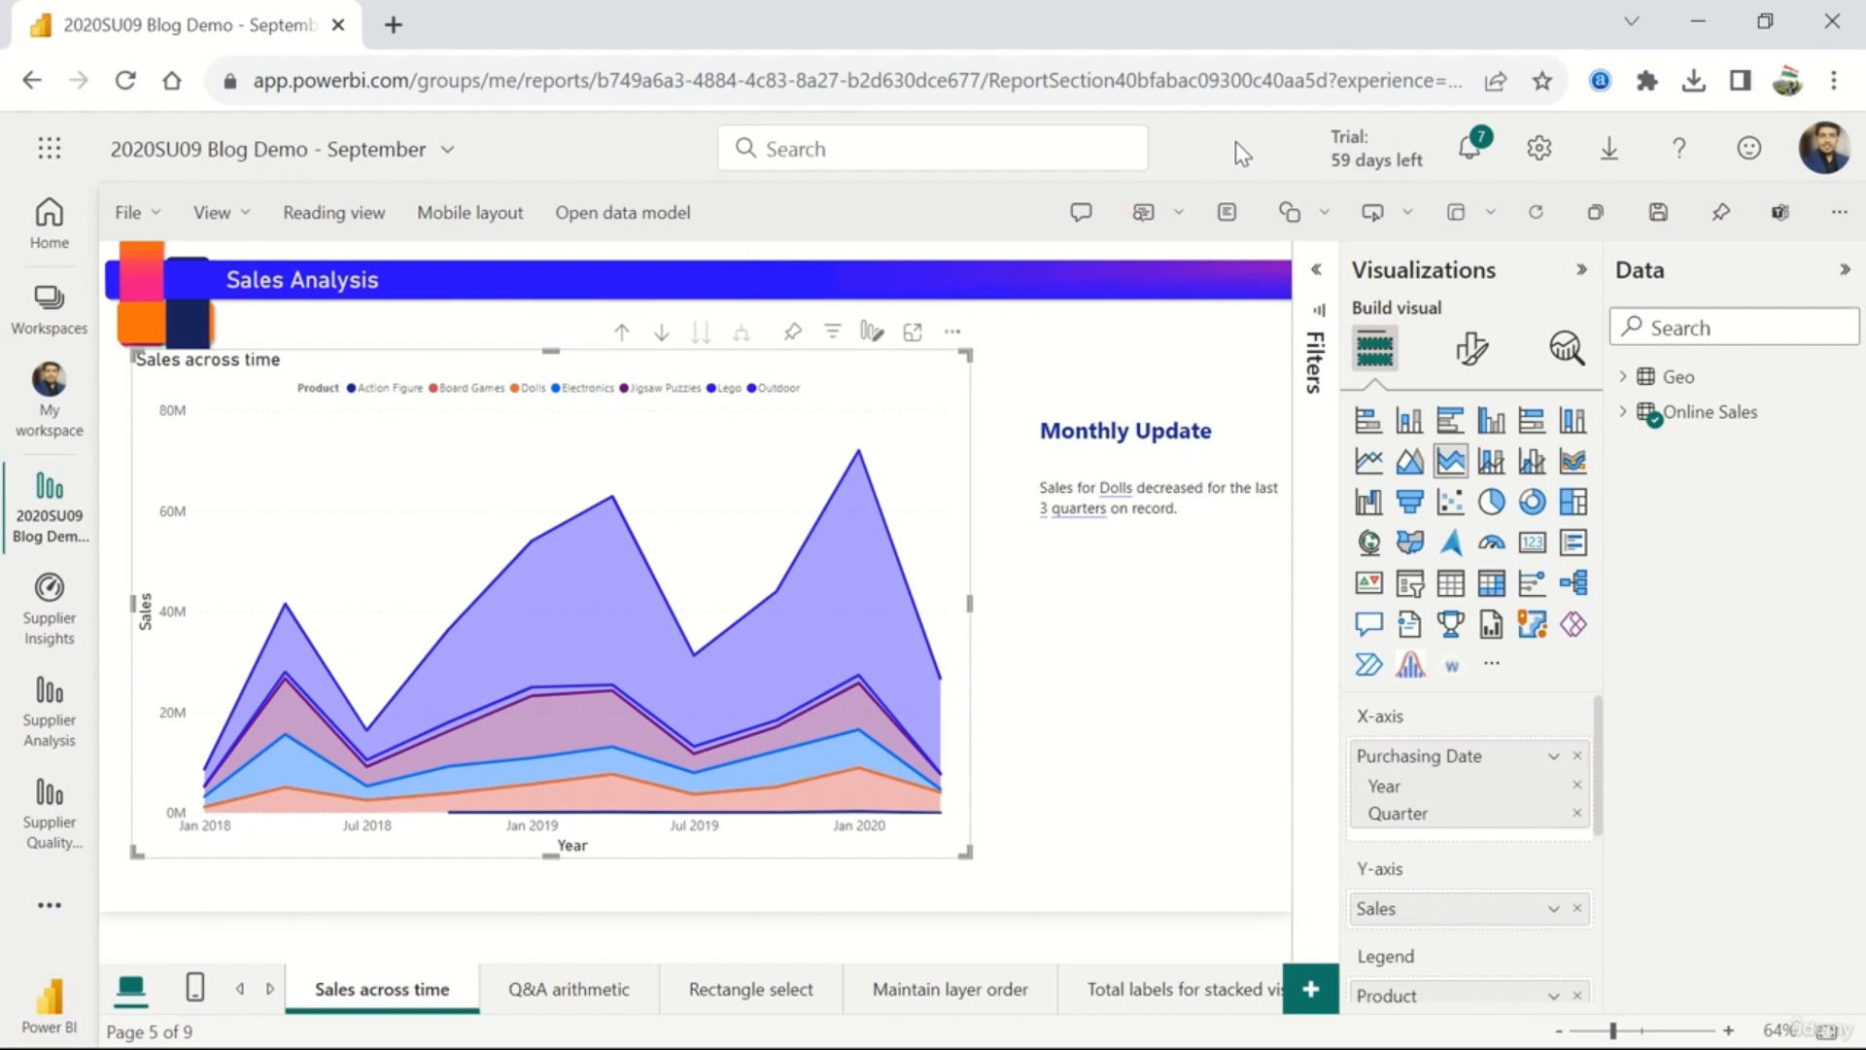
- Switch the 2020SU09 Blog Demo report to reading view, saving its changes, and dismiss the notification
{"action": "left_click", "coordinate": [383, 218]}
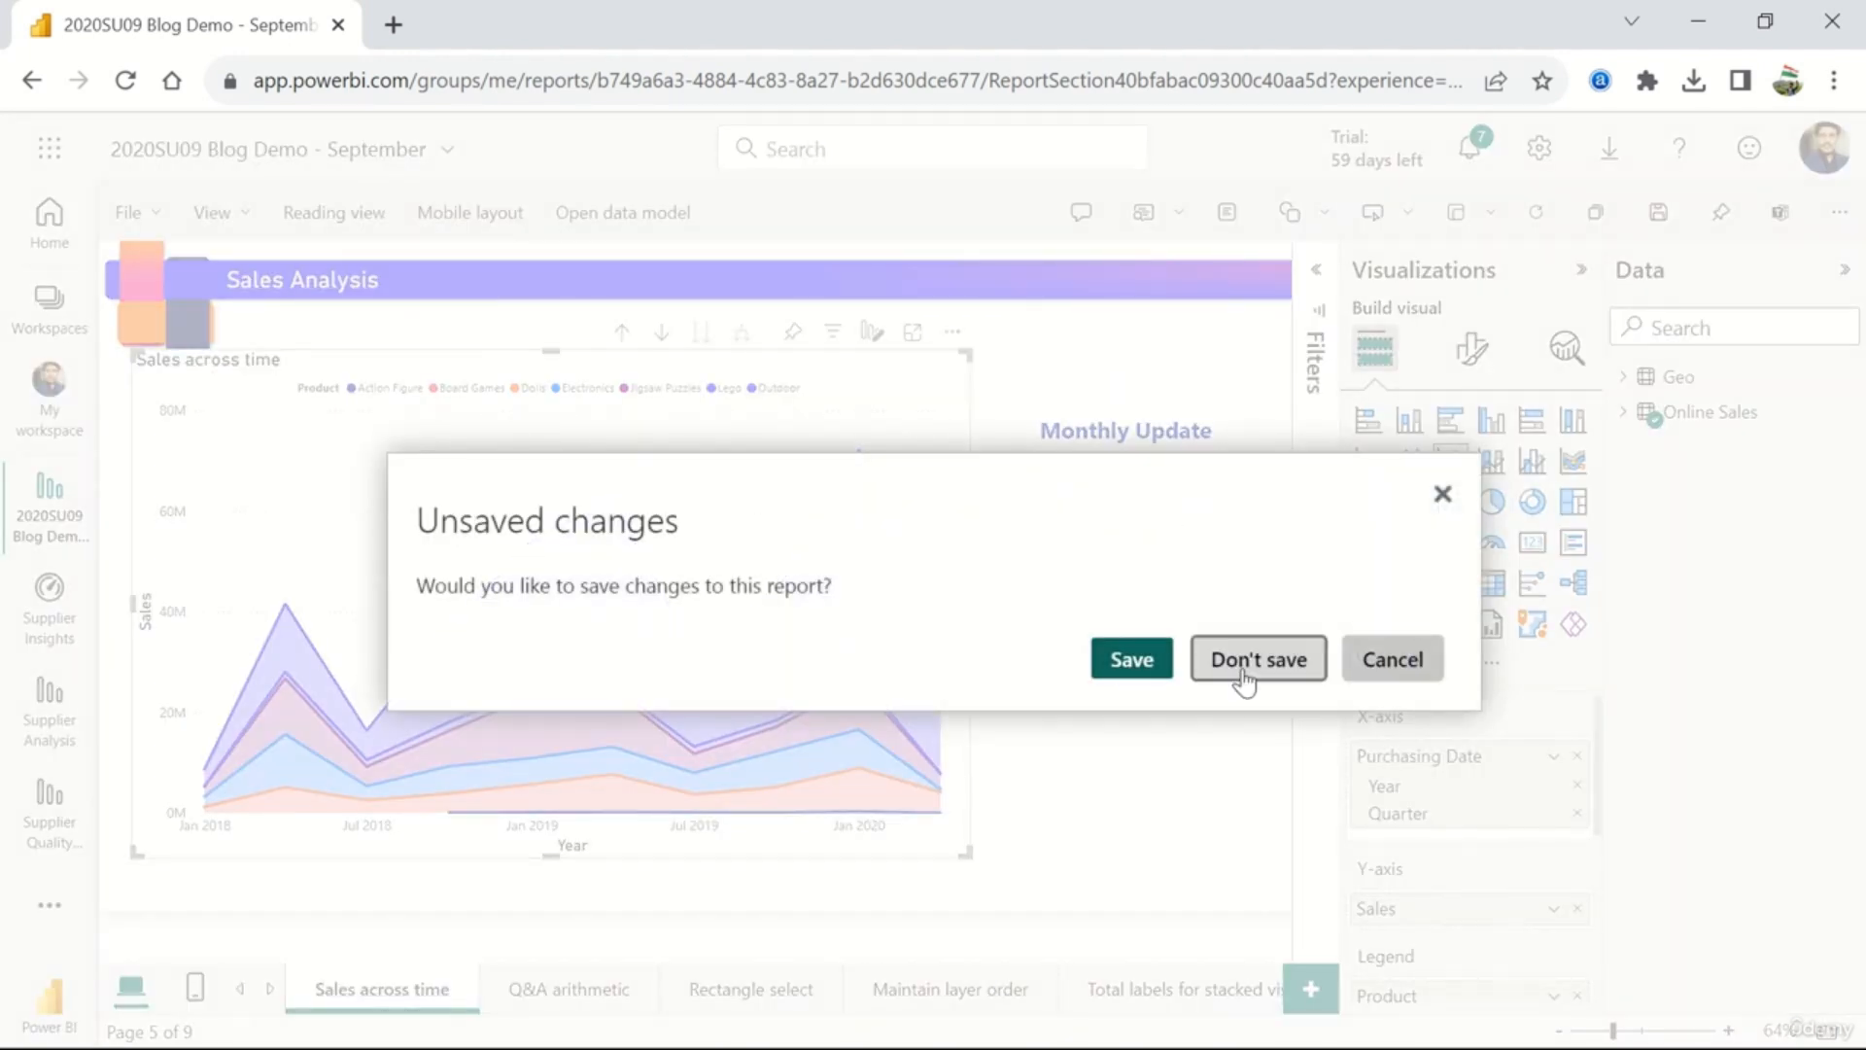
{"action": "left_click", "coordinate": [1133, 661]}
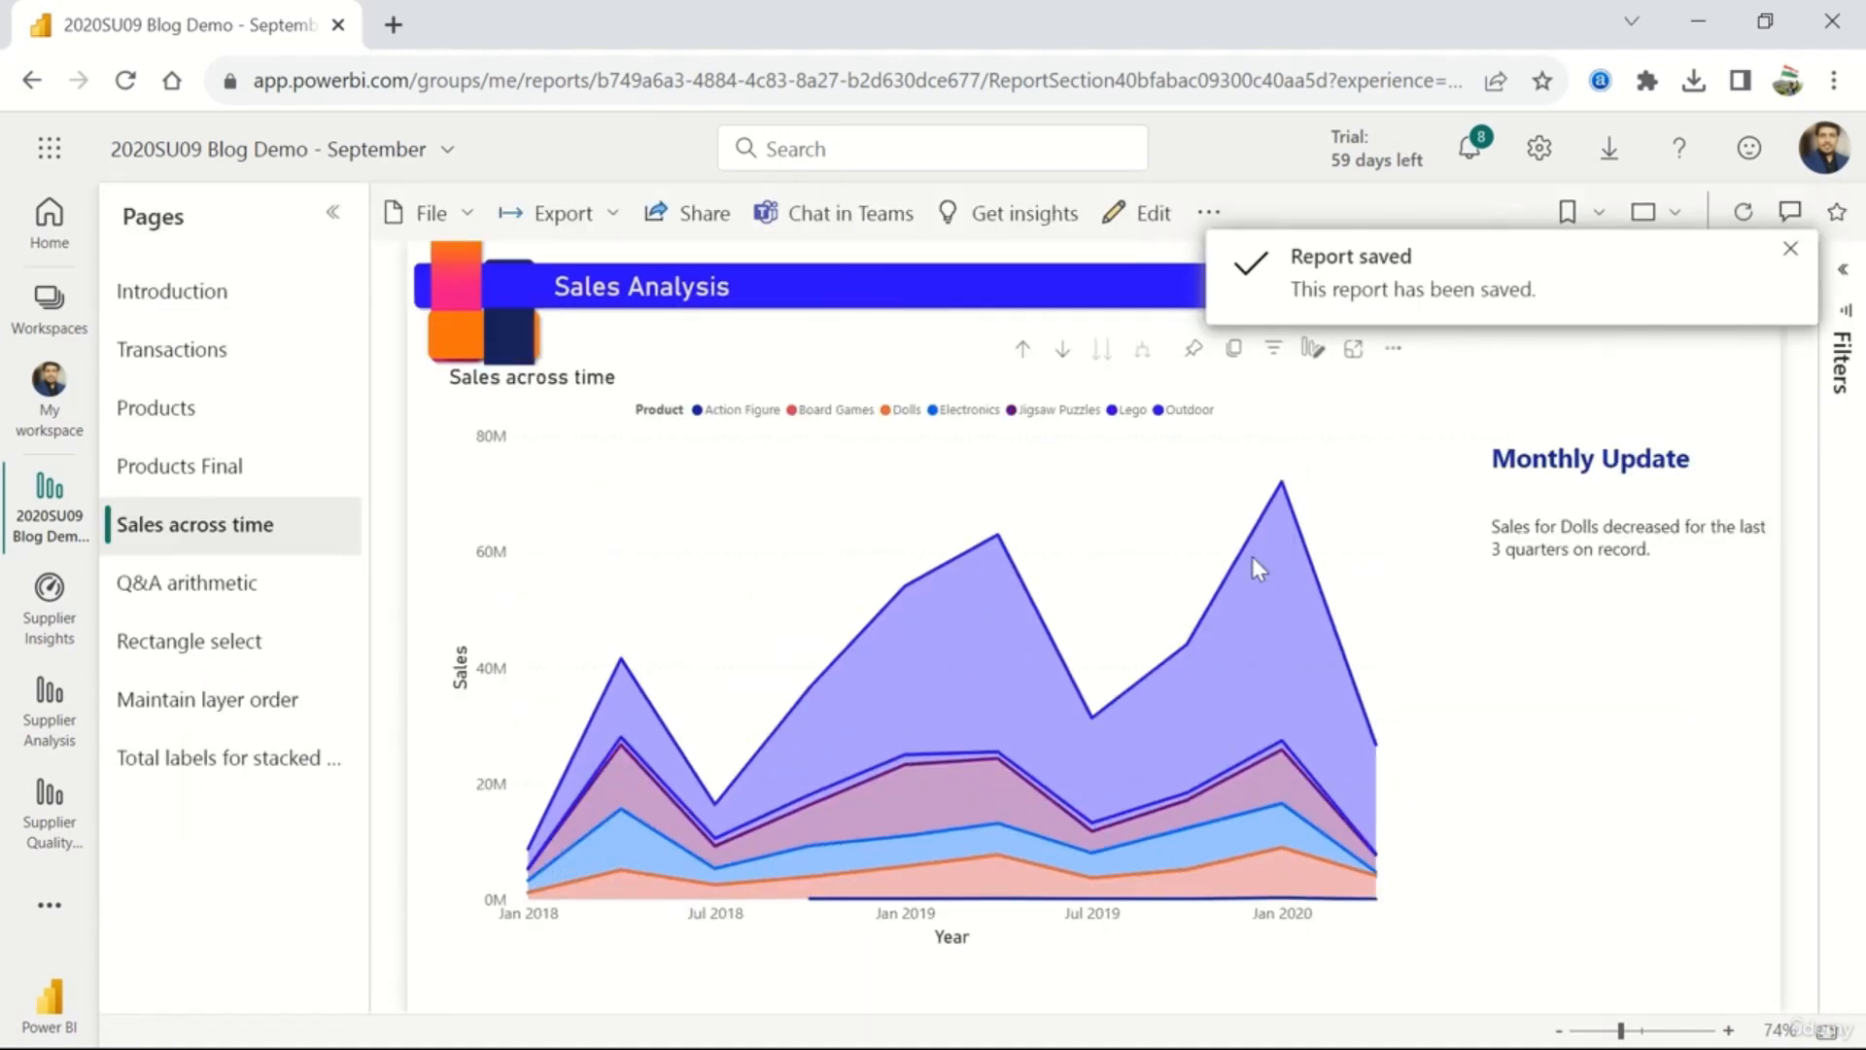
{"action": "left_click", "coordinate": [1794, 255]}
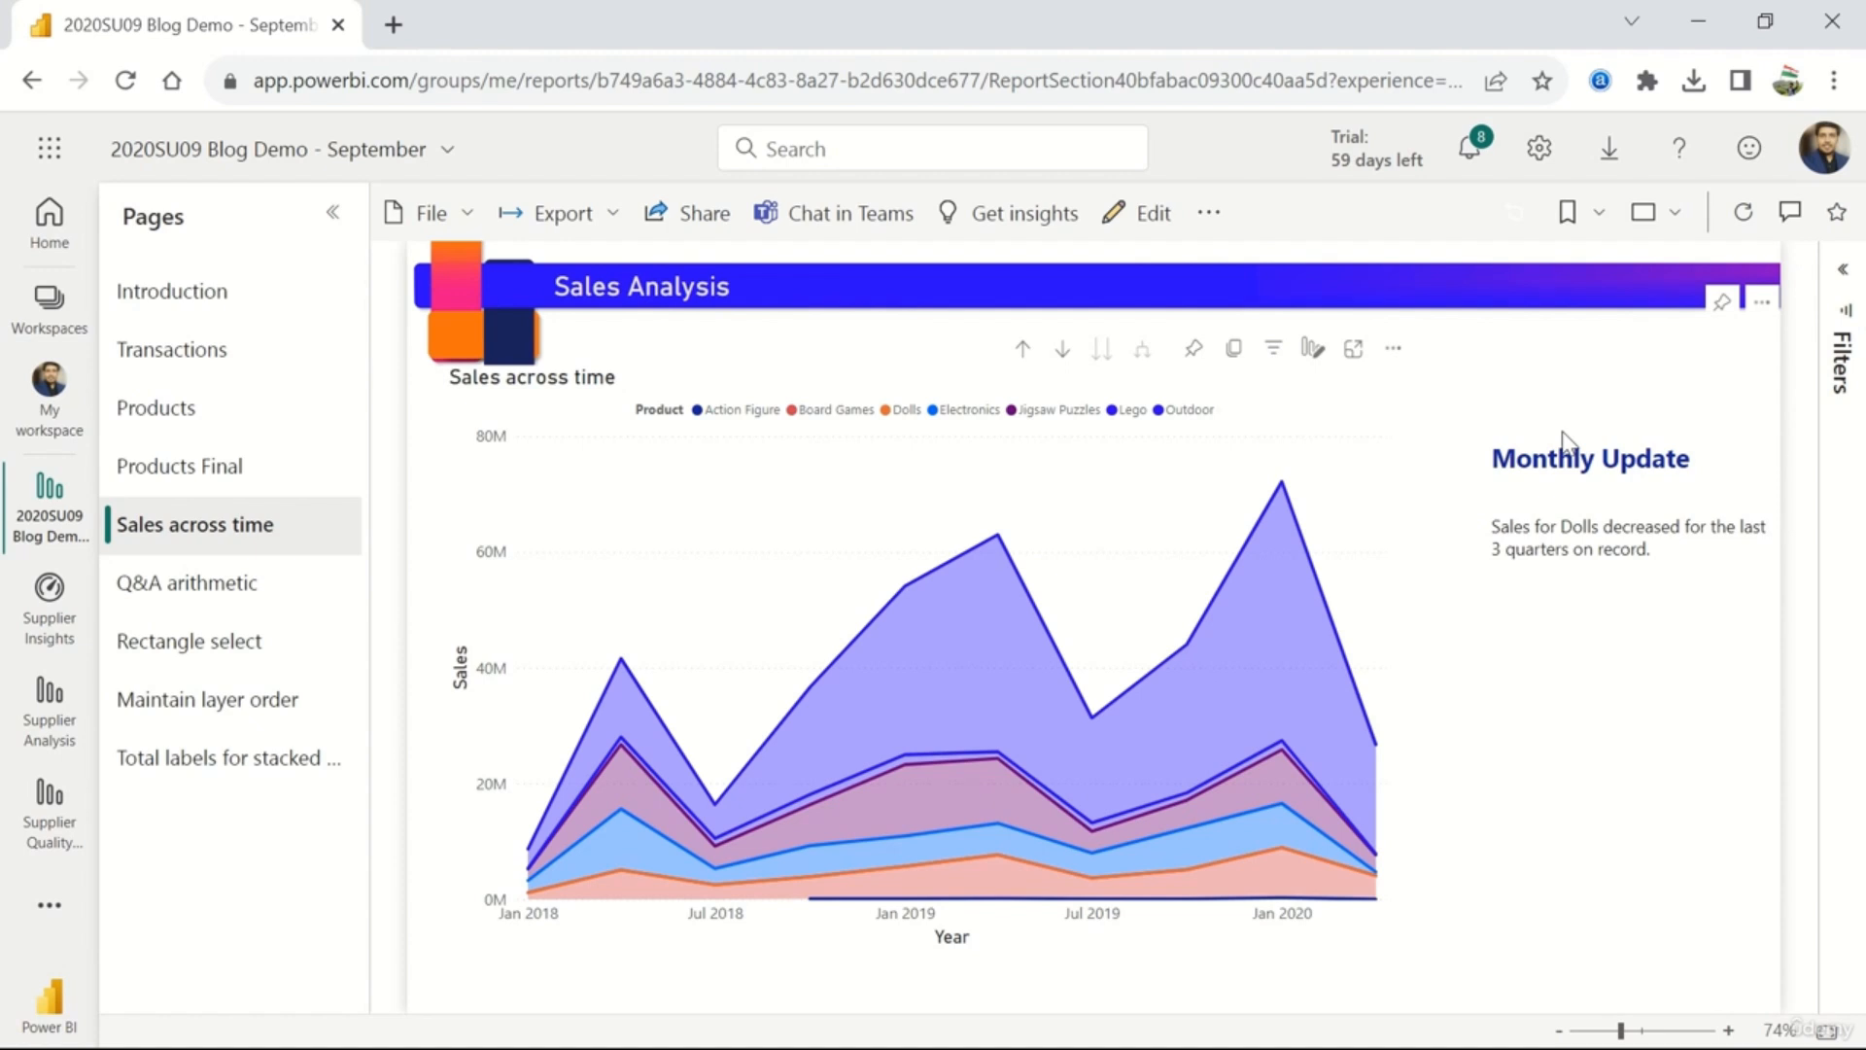
- Get insights for the Sales across time page, review the Top and All lists, and close the insights
{"action": "left_click", "coordinate": [1030, 231]}
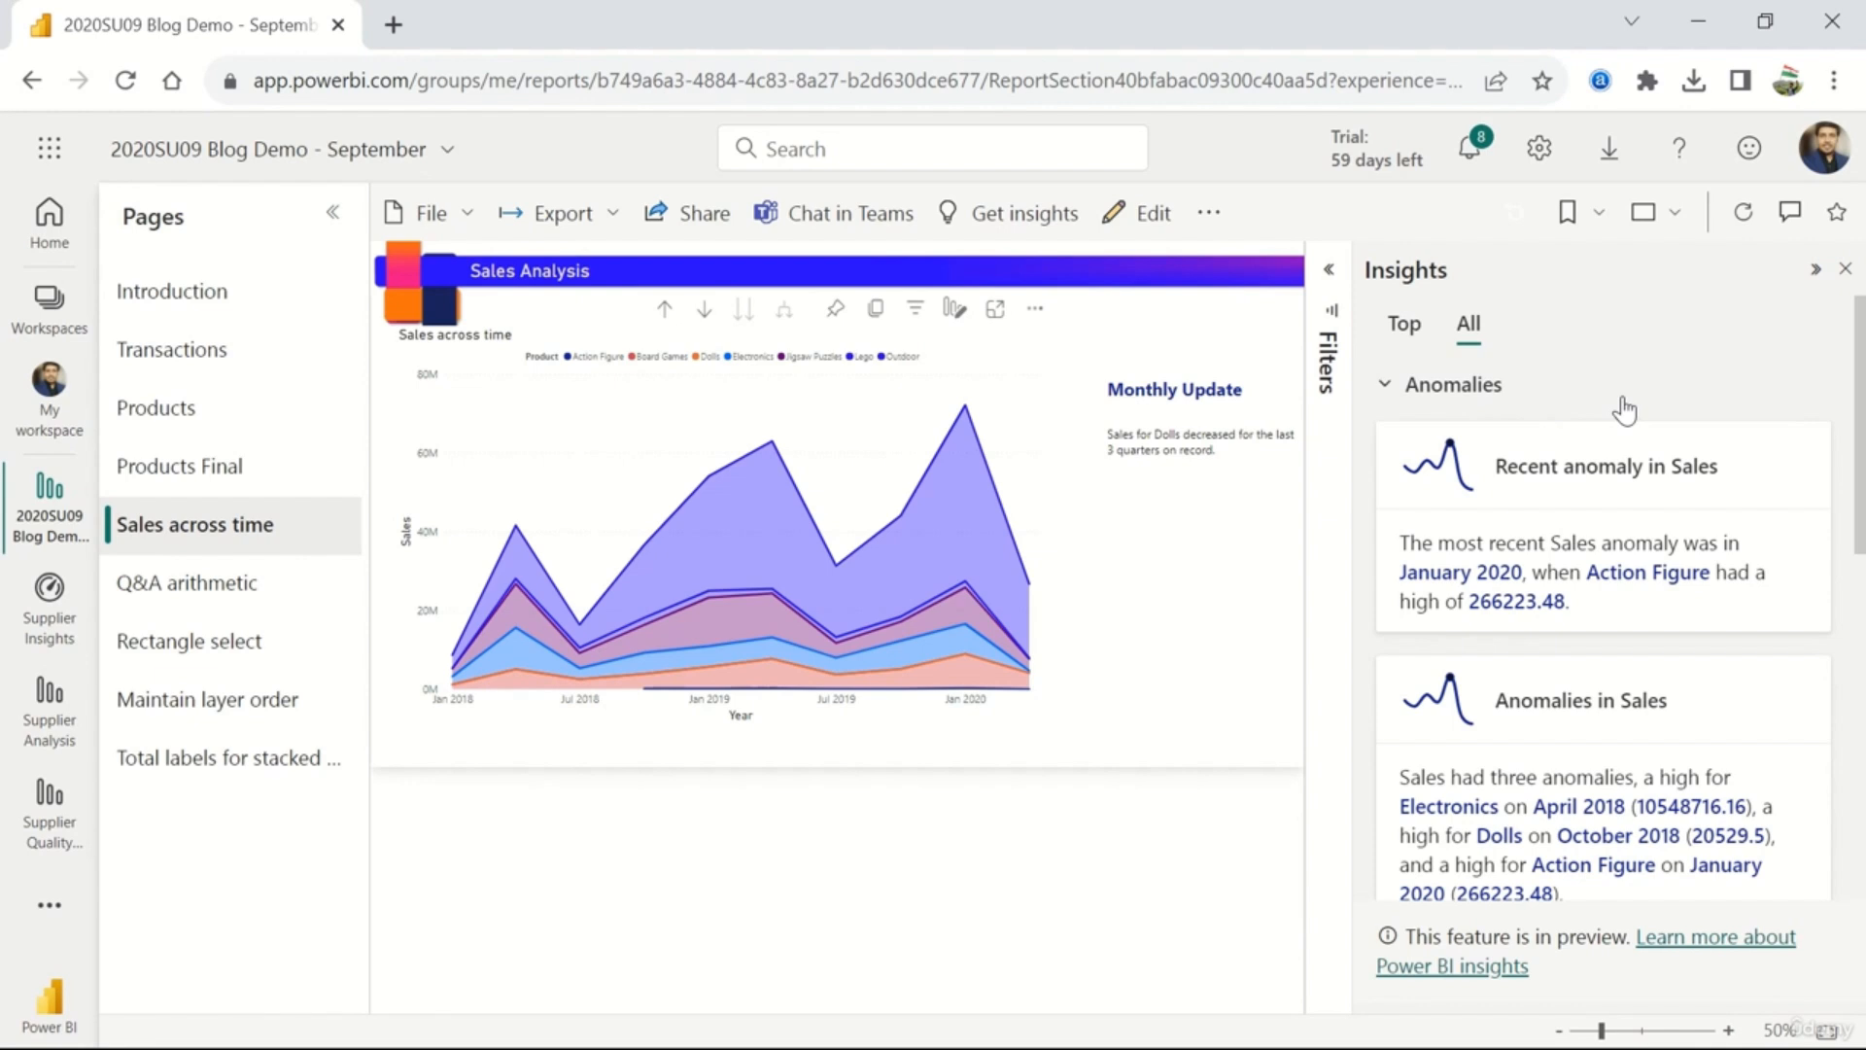
{"action": "left_click", "coordinate": [1404, 323]}
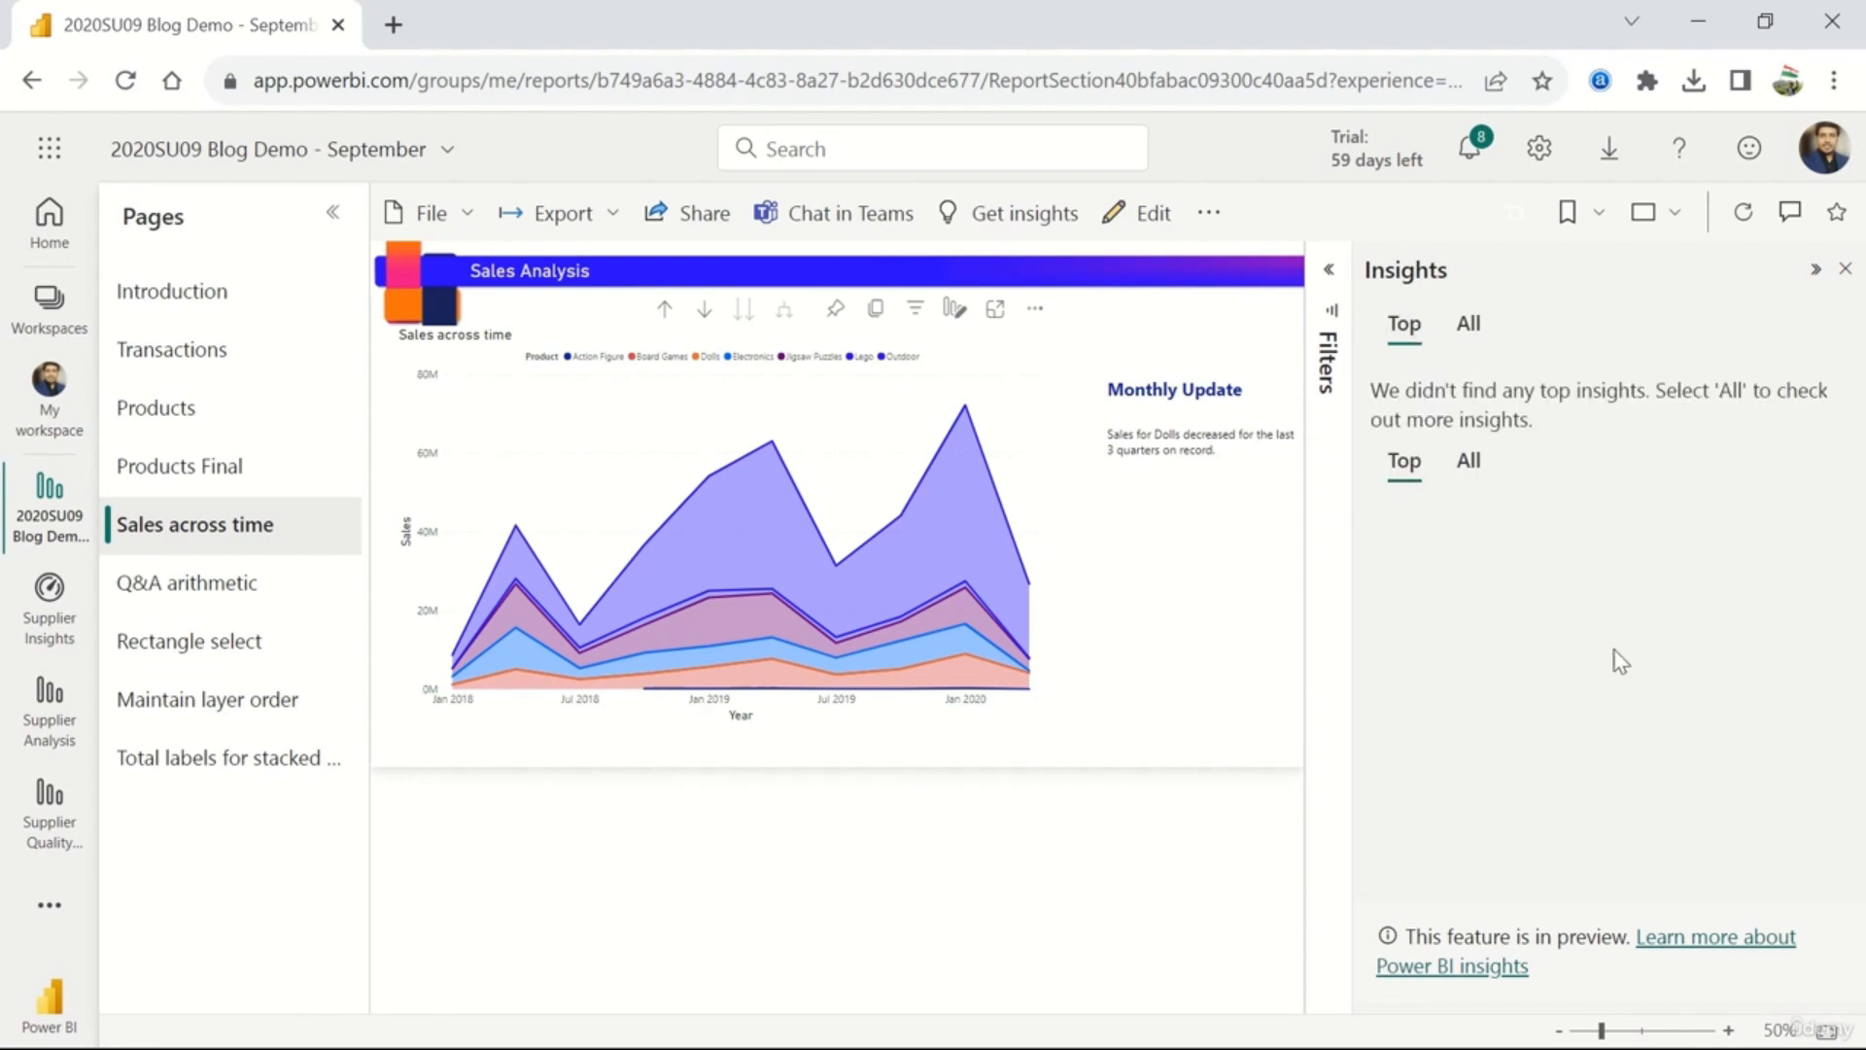
{"action": "left_click", "coordinate": [1471, 471]}
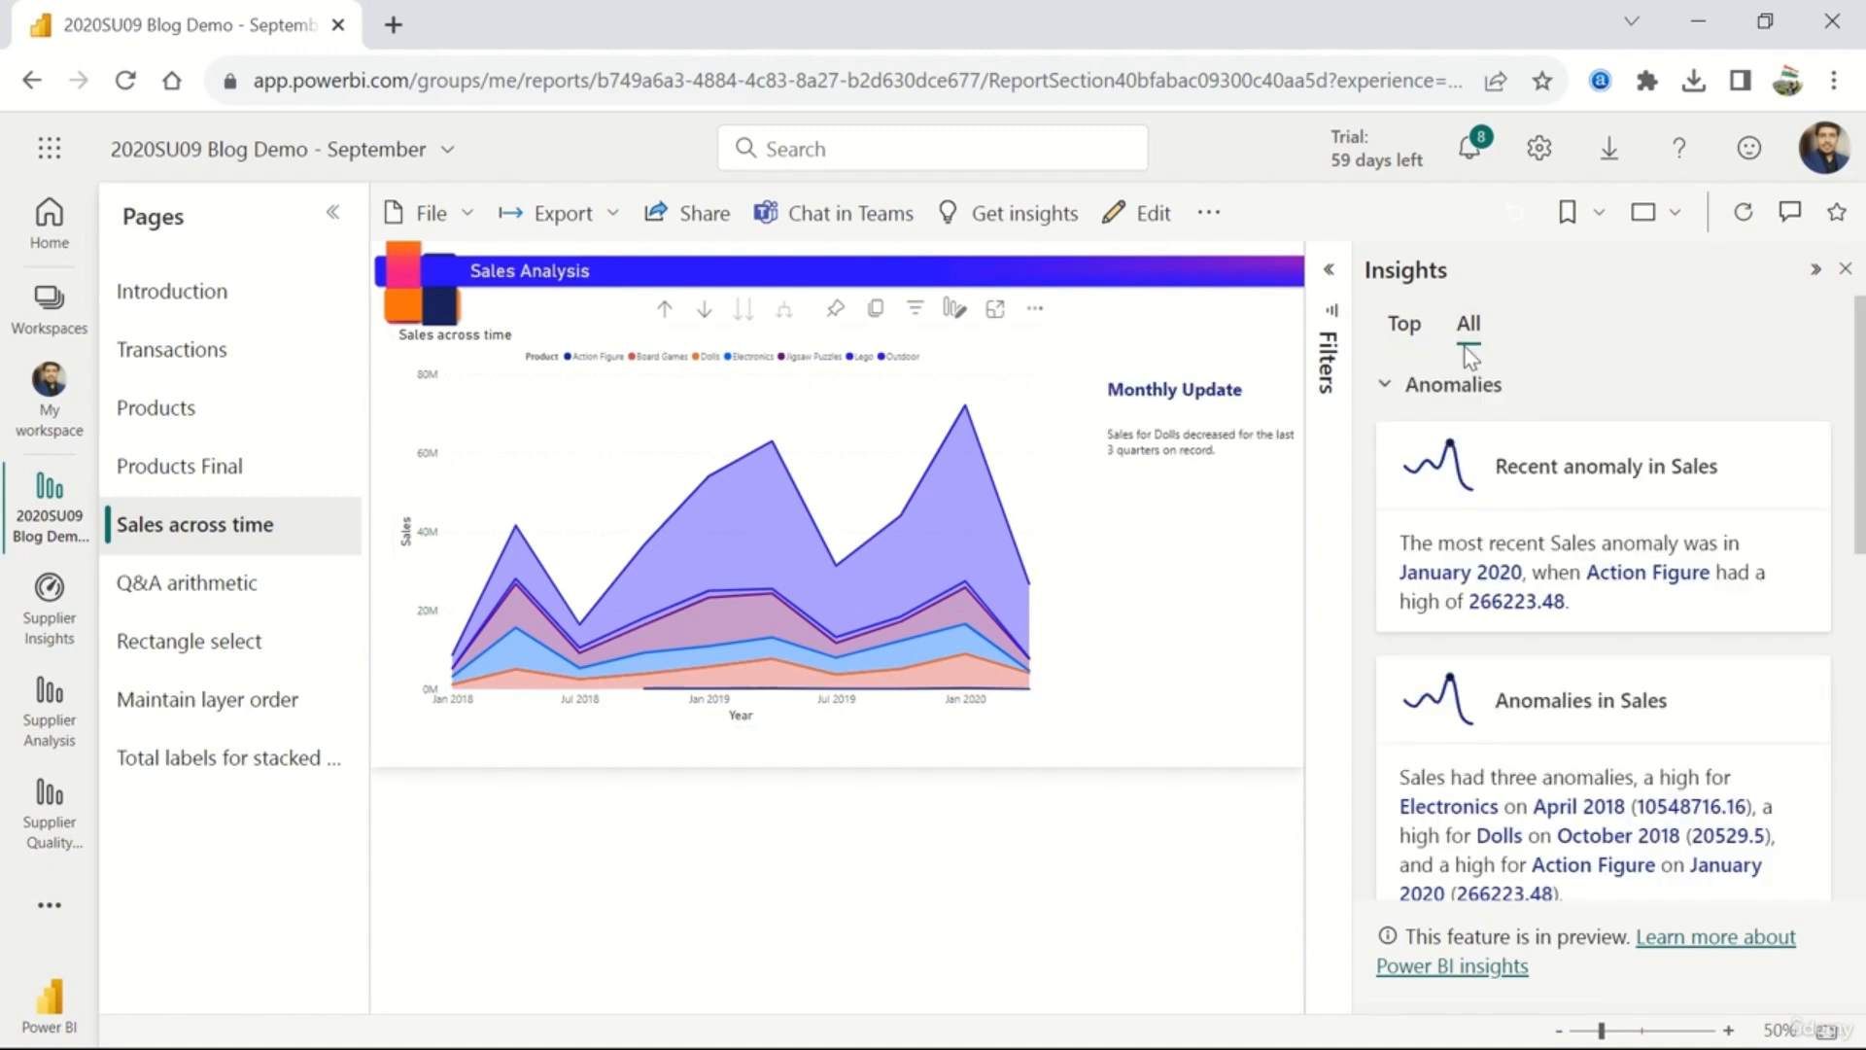
{"action": "scroll", "coordinate": [1560, 639], "scroll_direction": "down", "scroll_amount": 3}
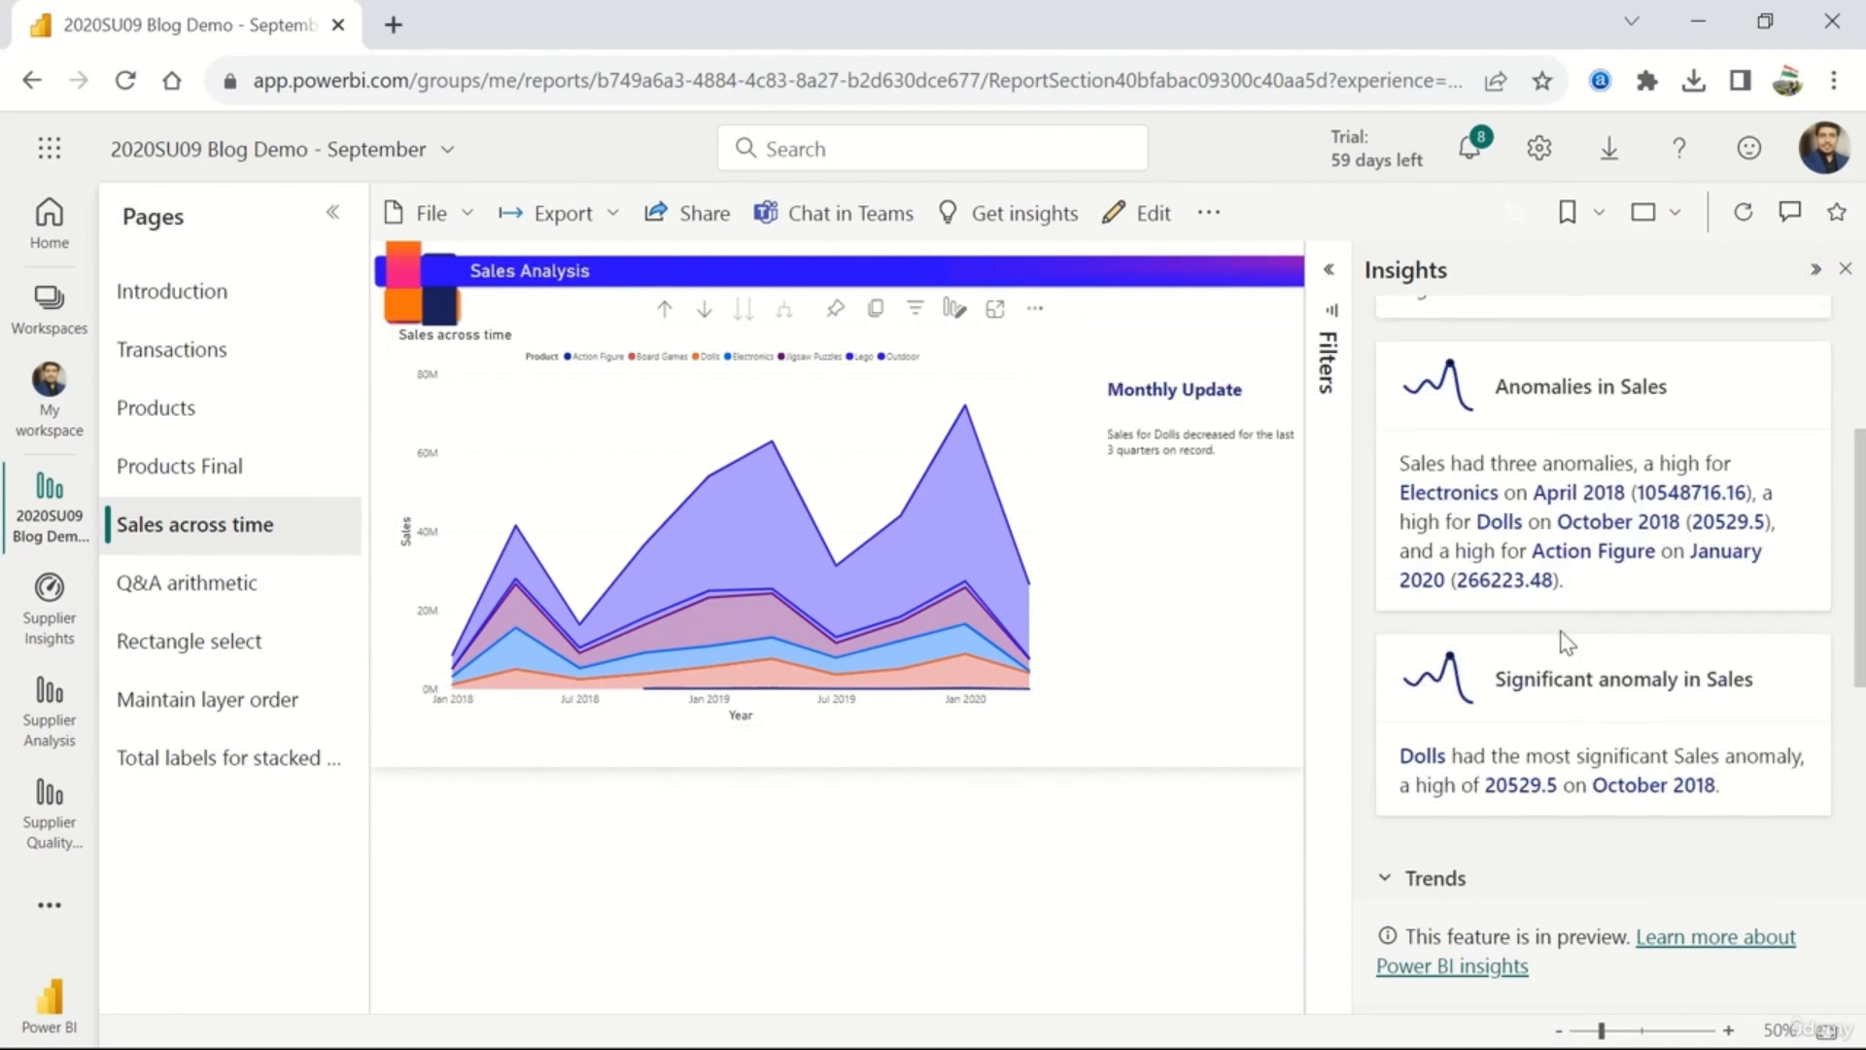
{"action": "scroll", "coordinate": [1565, 641], "scroll_direction": "up", "scroll_amount": 3}
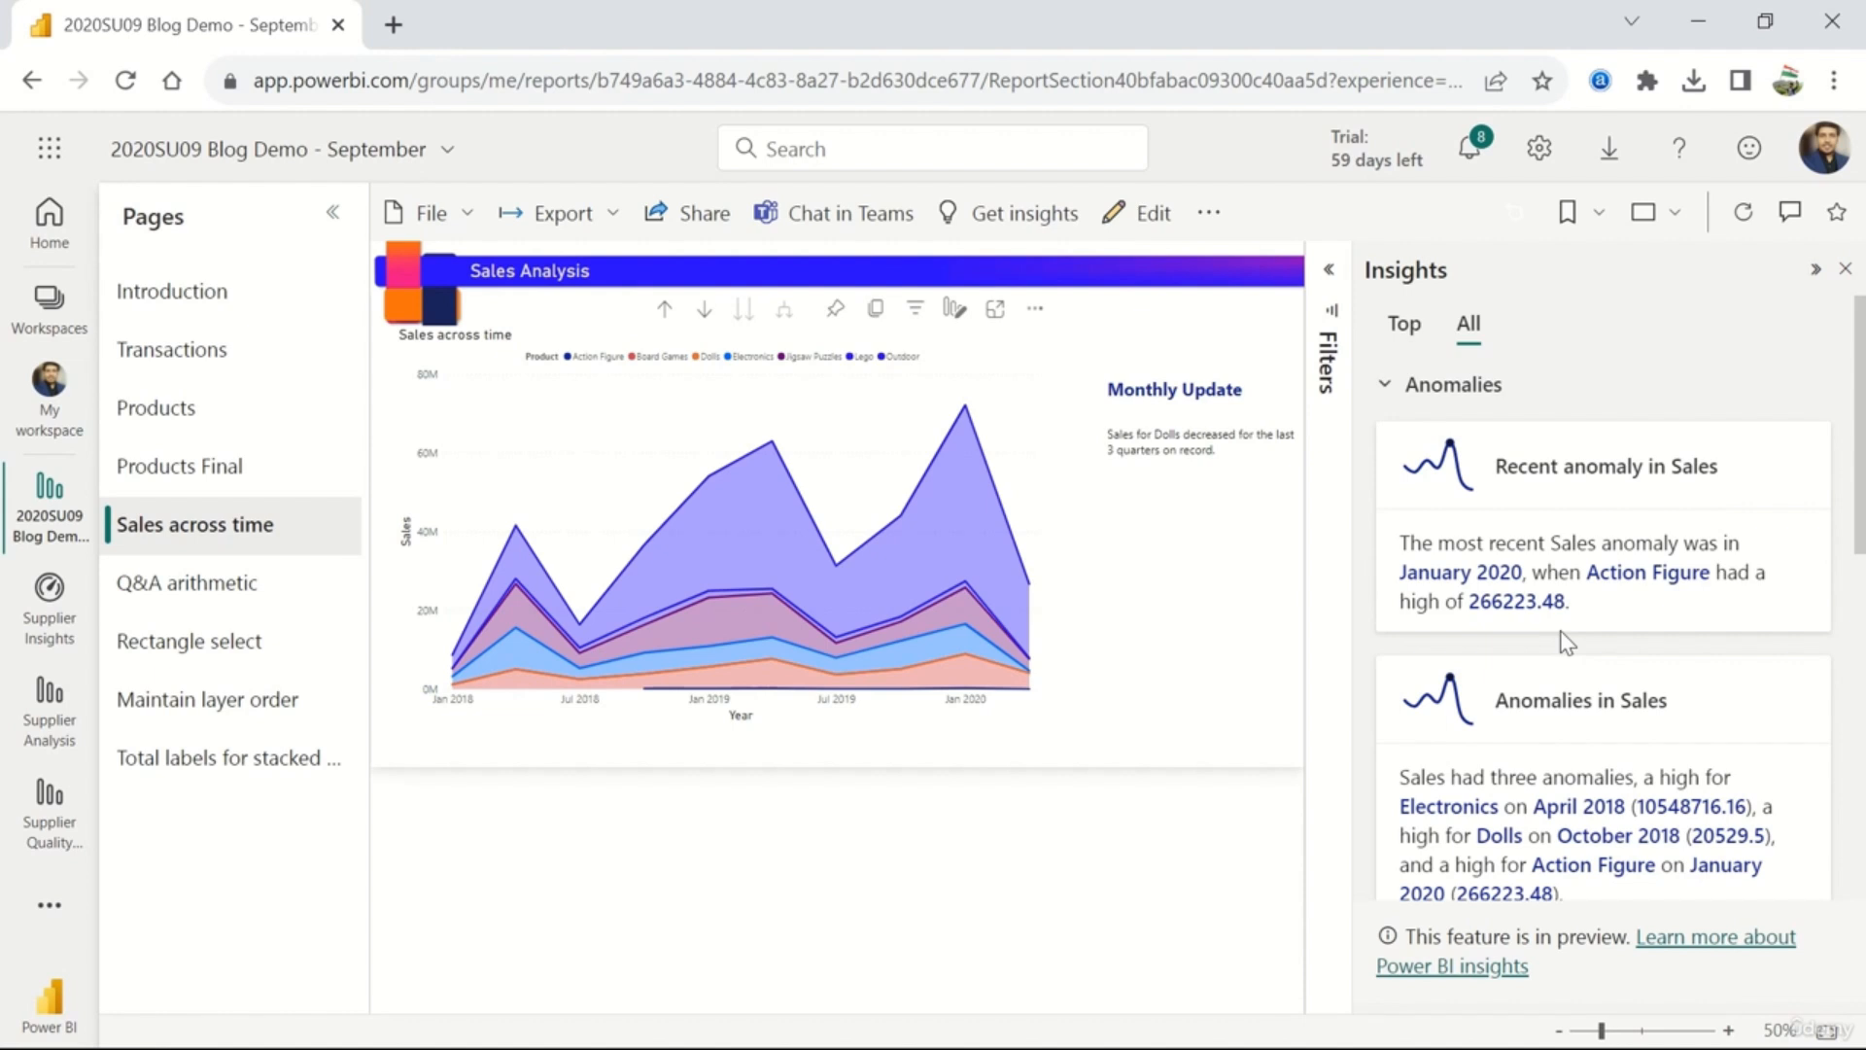
{"action": "left_click", "coordinate": [1846, 270]}
- Return the report to editing view and get insights for the Sales across time area chart
{"action": "left_click", "coordinate": [1157, 231]}
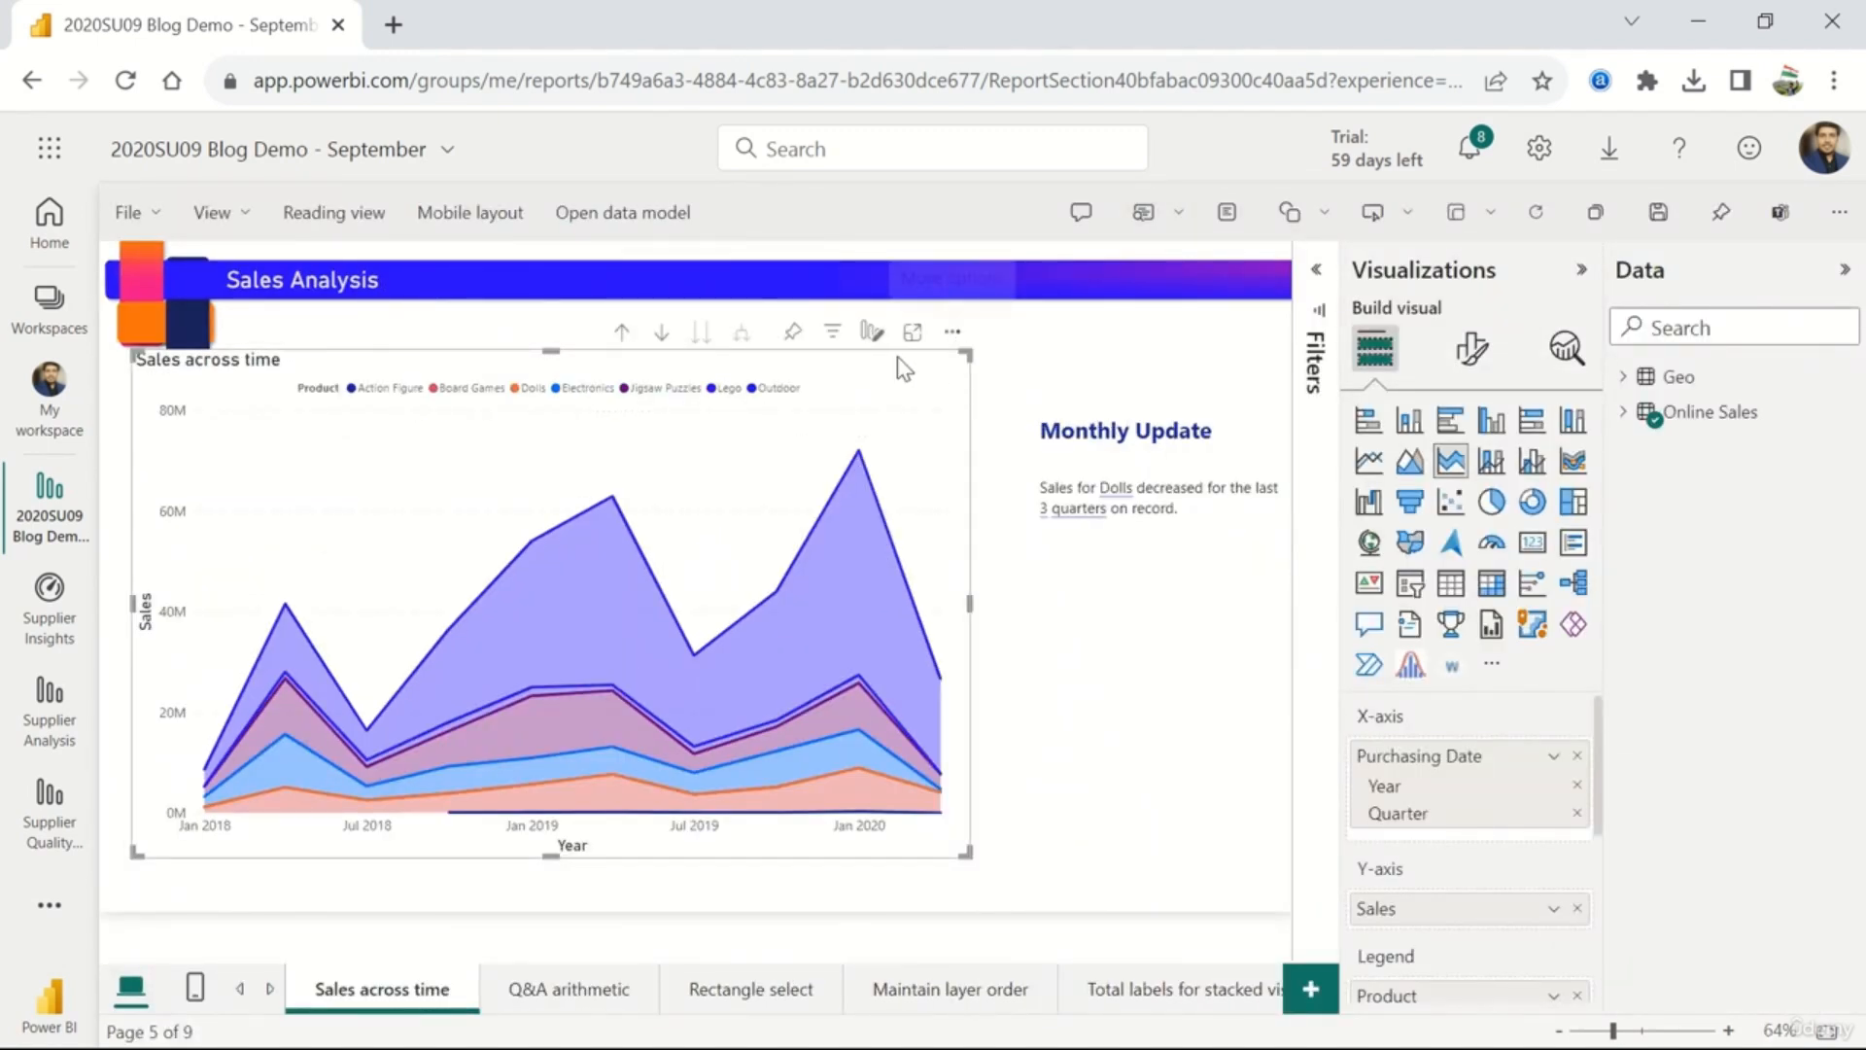
{"action": "left_click", "coordinate": [951, 331]}
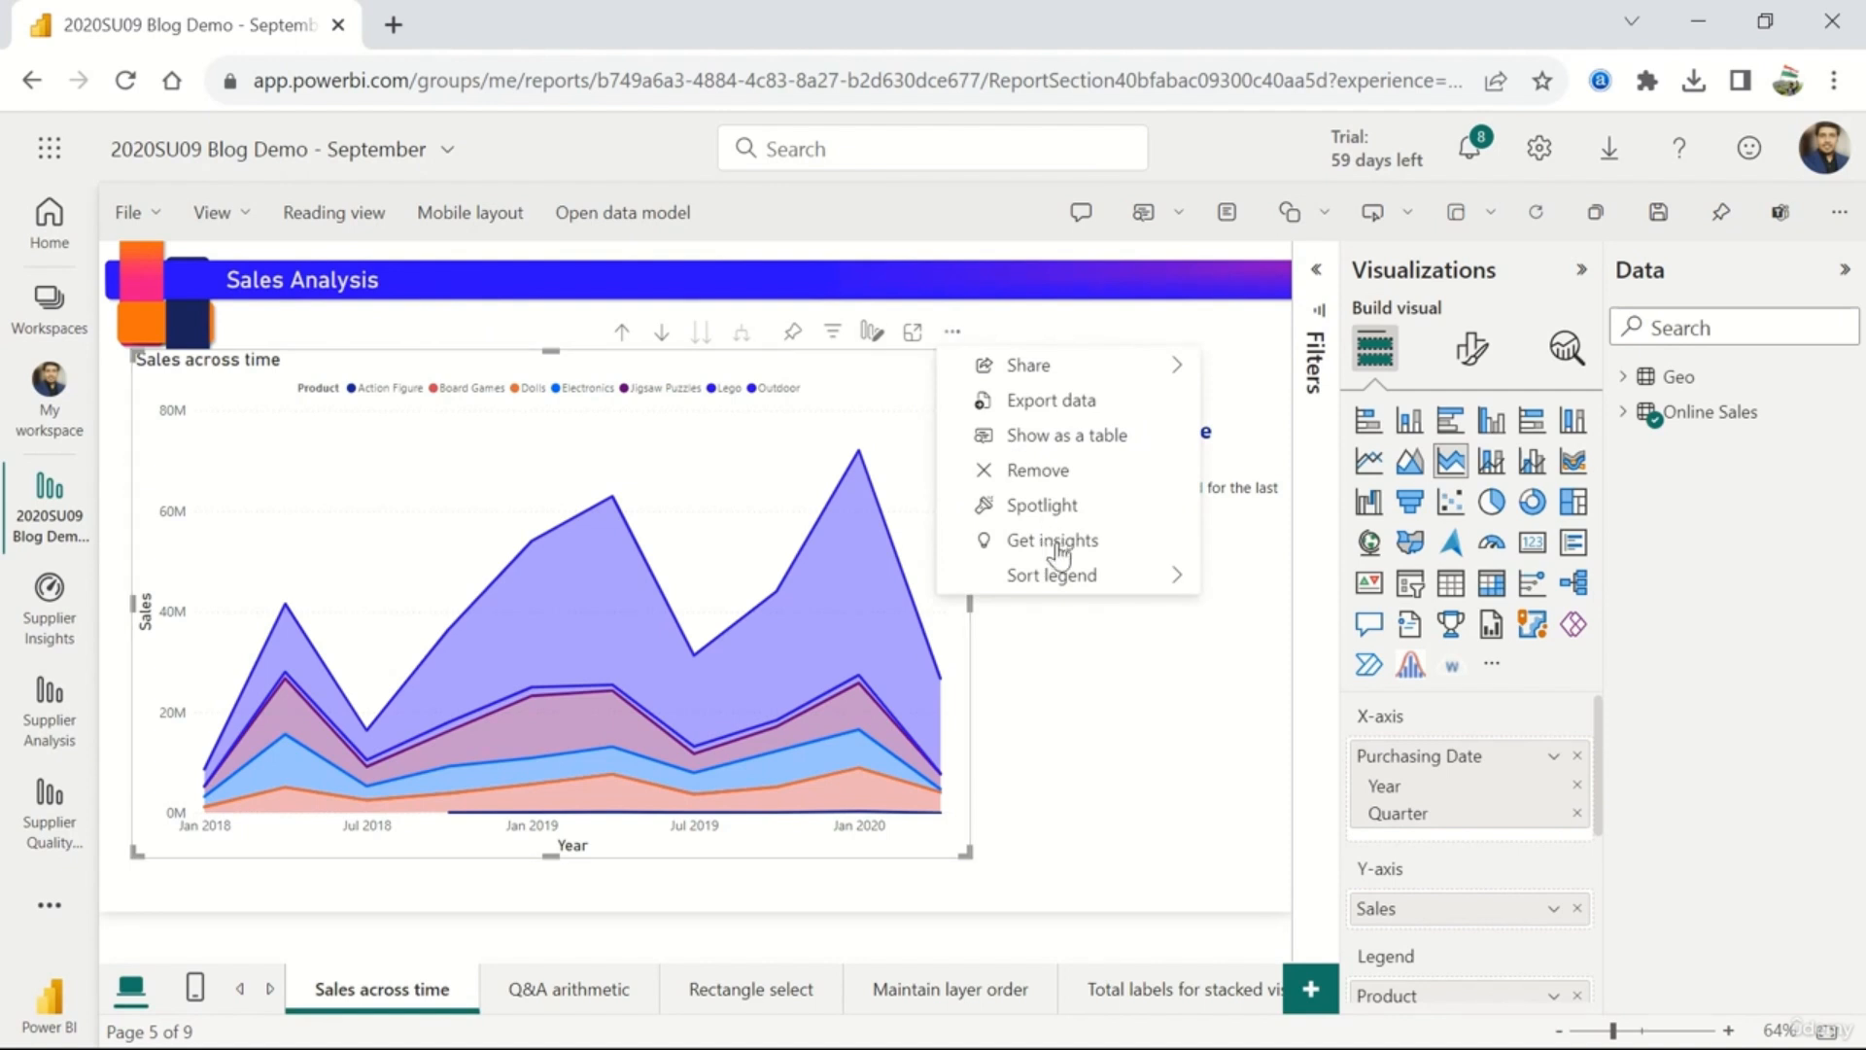
{"action": "left_click", "coordinate": [1057, 544]}
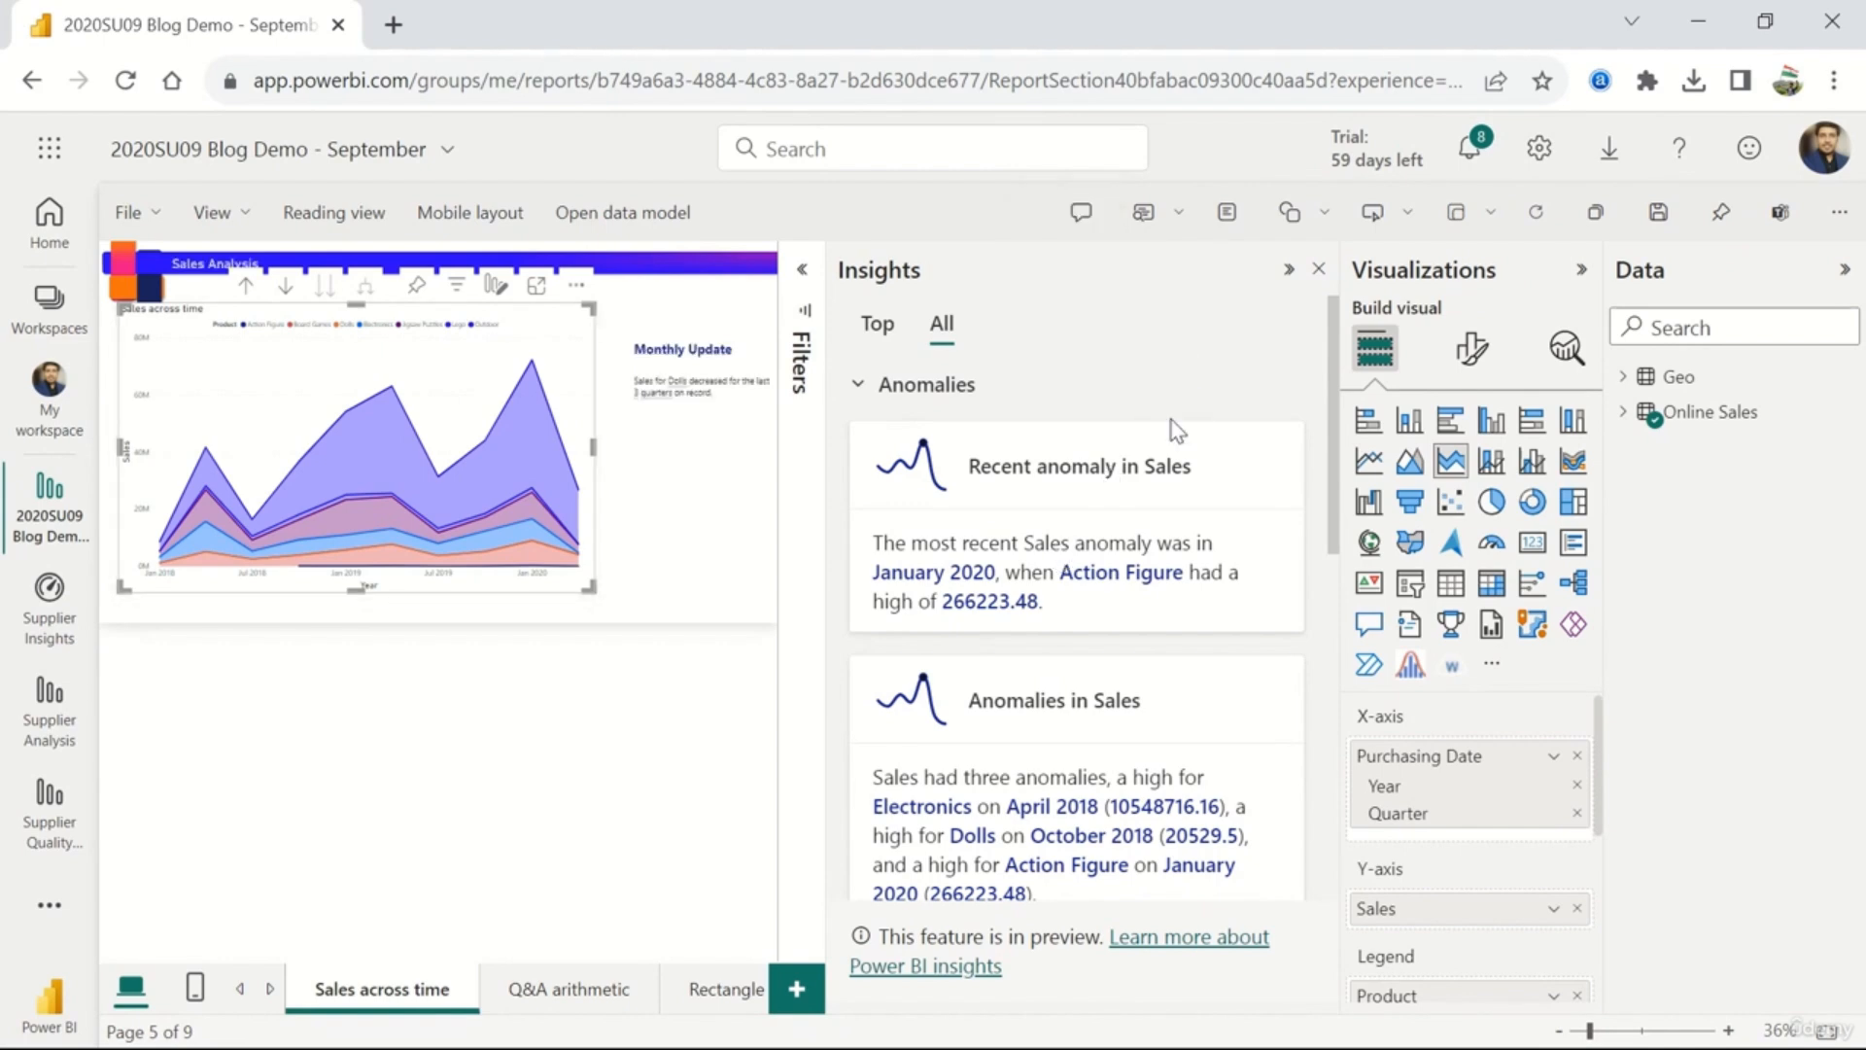
- Skim the area chart's full list of insights and compare the Top list with the All list
{"action": "scroll", "coordinate": [1173, 428], "scroll_direction": "down", "scroll_amount": 4}
{"action": "scroll", "coordinate": [1172, 428], "scroll_direction": "down", "scroll_amount": 4}
{"action": "scroll", "coordinate": [1174, 430], "scroll_direction": "up", "scroll_amount": 8}
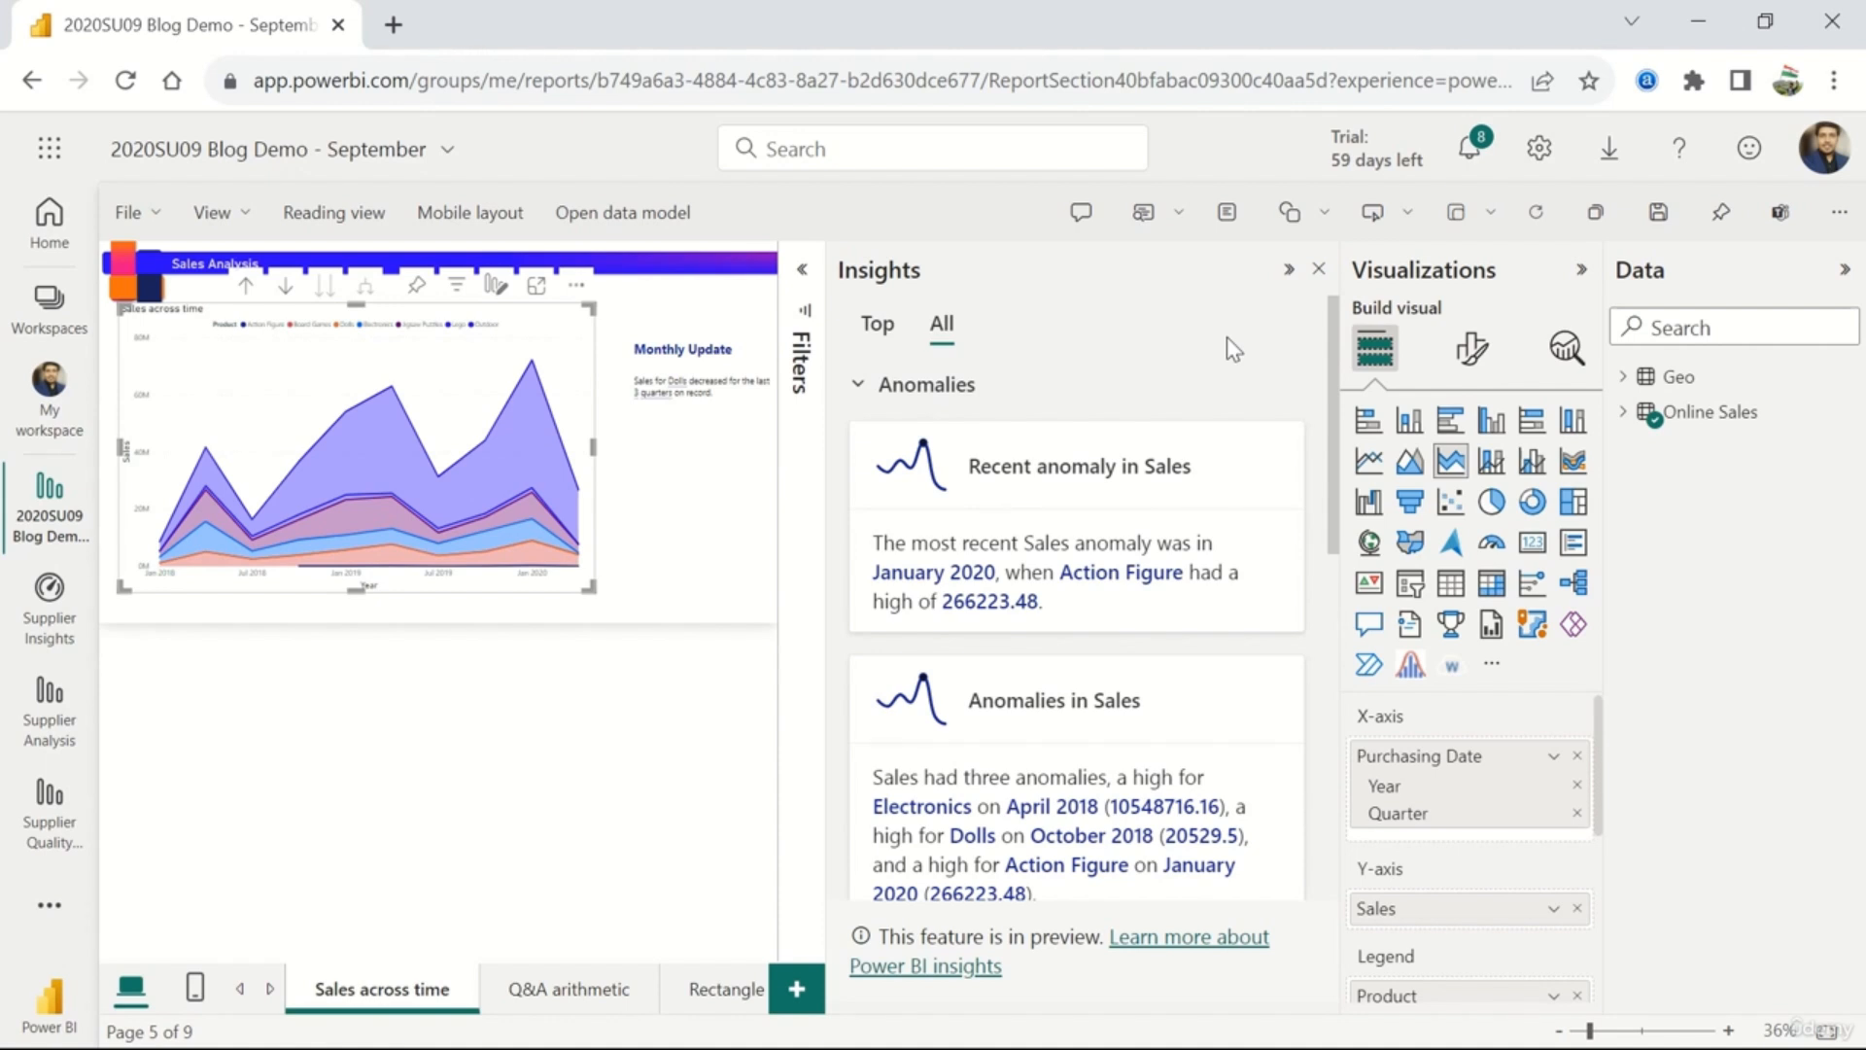
{"action": "left_click", "coordinate": [878, 326]}
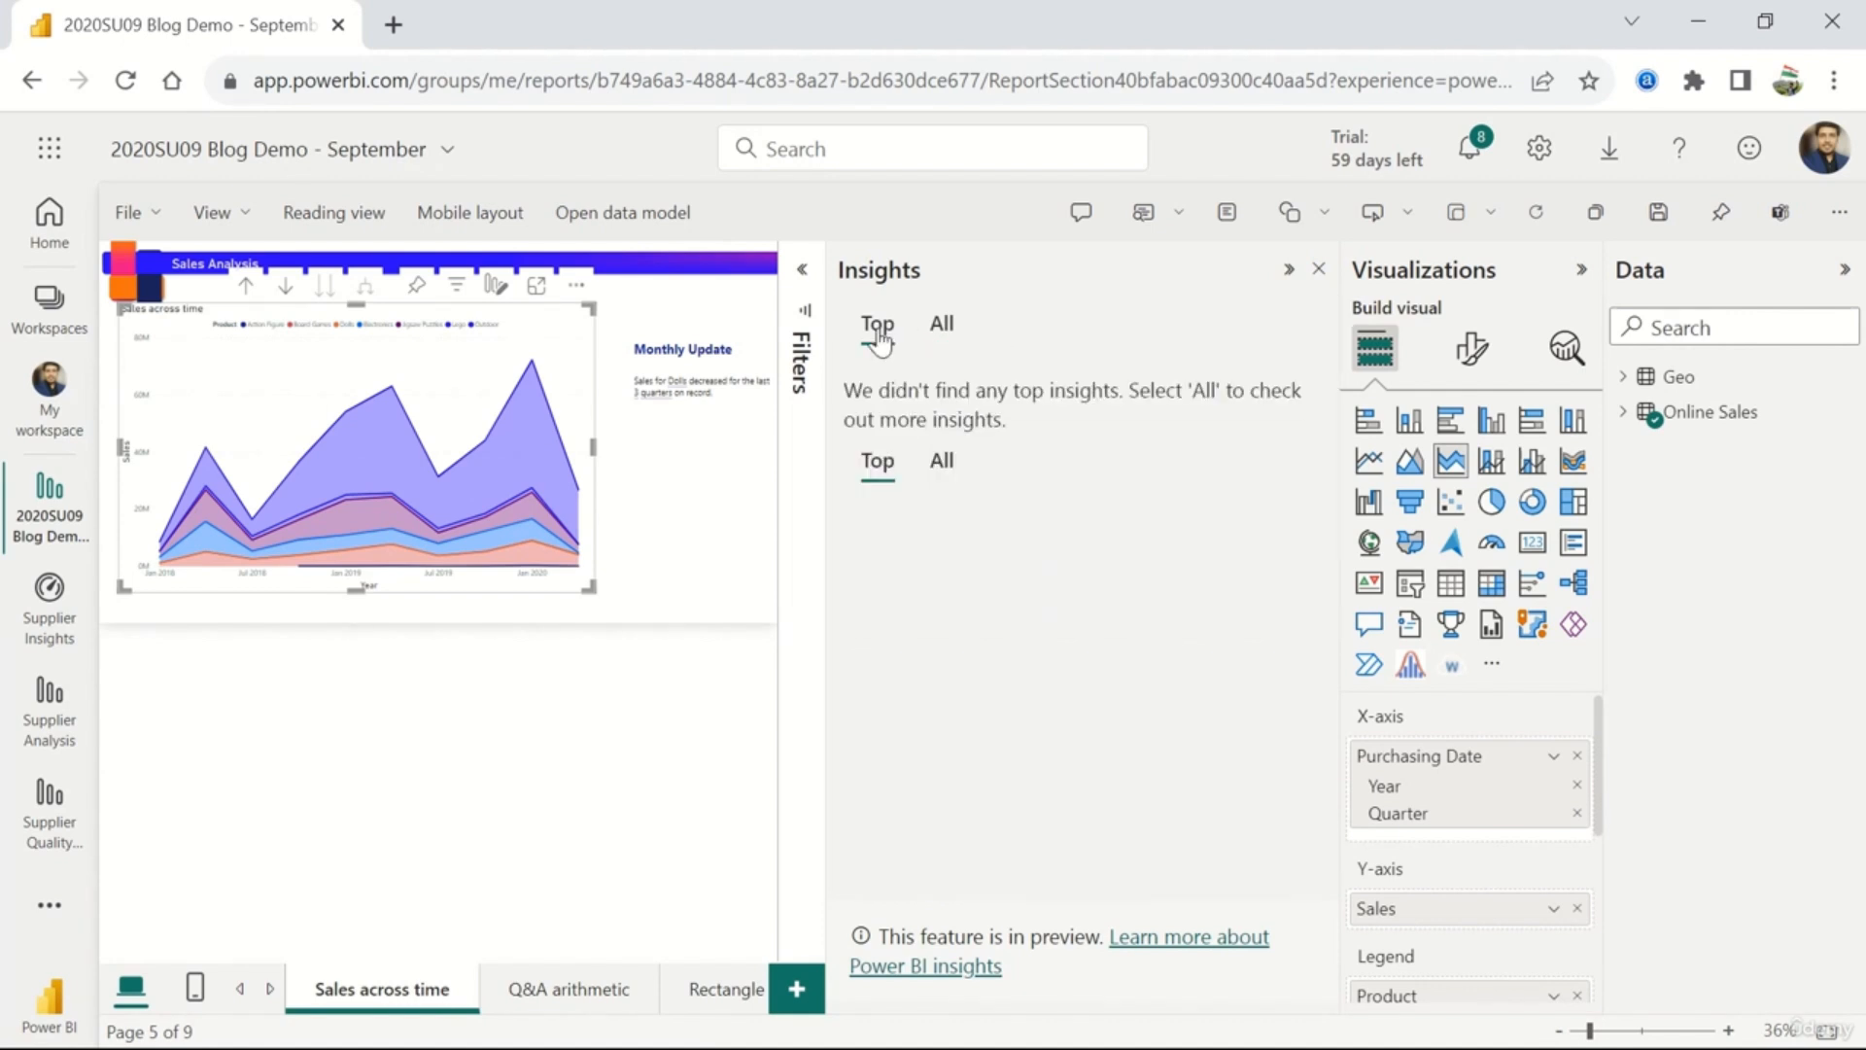
{"action": "left_click", "coordinate": [941, 324]}
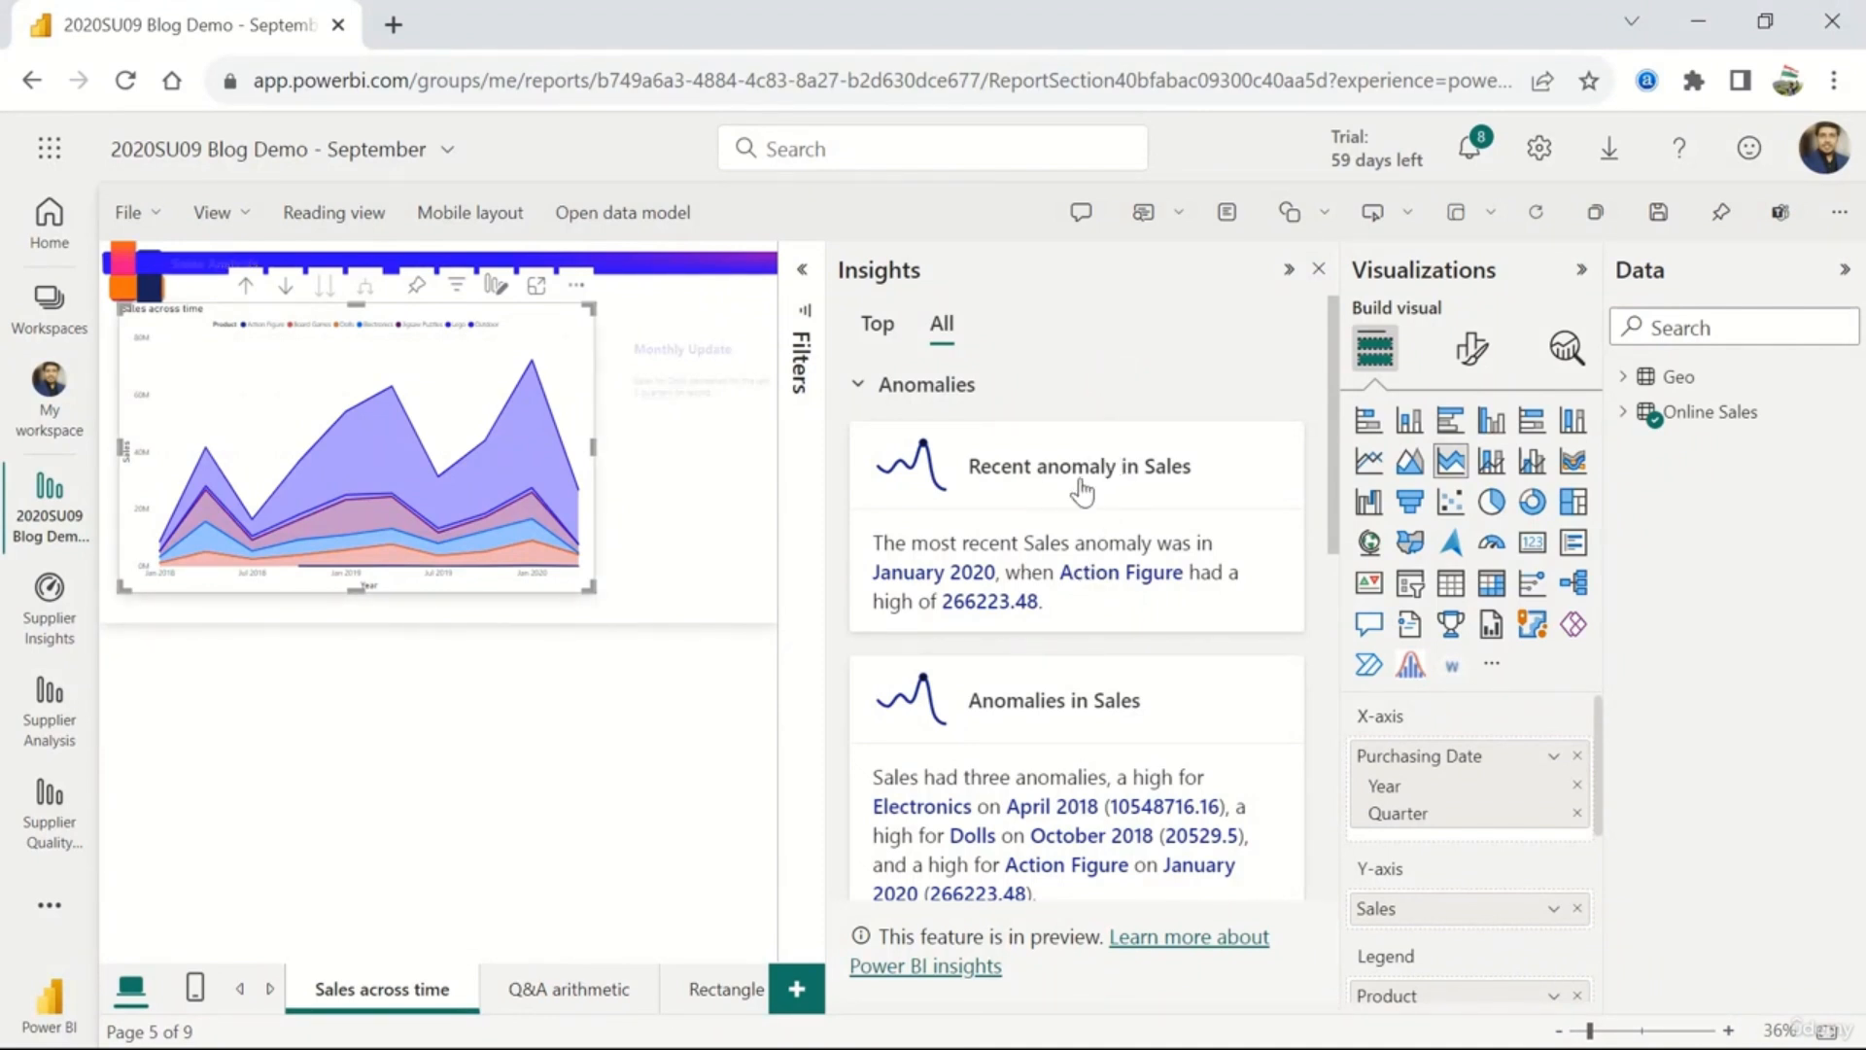
- Examine the anomaly insights and the recent and steep trend insights in Sales for the area chart
{"action": "scroll", "coordinate": [1148, 717], "scroll_direction": "down", "scroll_amount": 3}
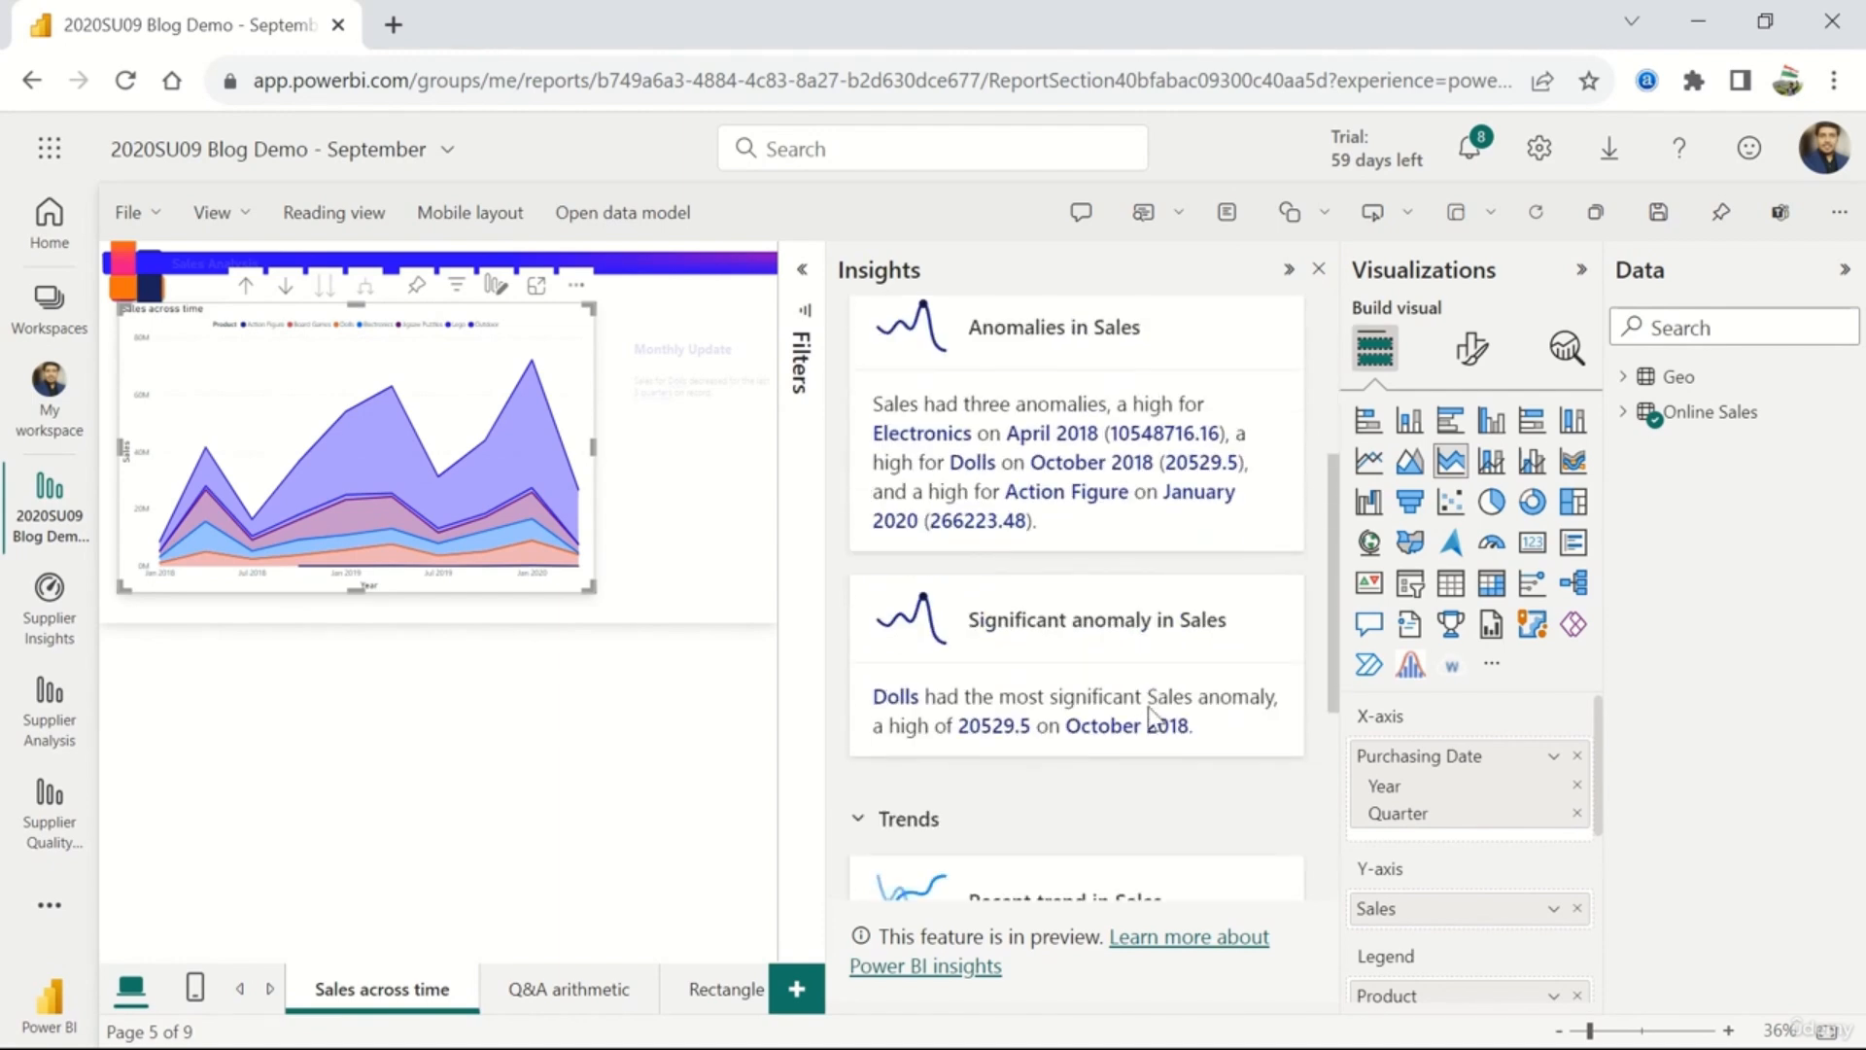
{"action": "scroll", "coordinate": [1104, 656], "scroll_direction": "down", "scroll_amount": 2}
{"action": "scroll", "coordinate": [1104, 656], "scroll_direction": "up", "scroll_amount": 4}
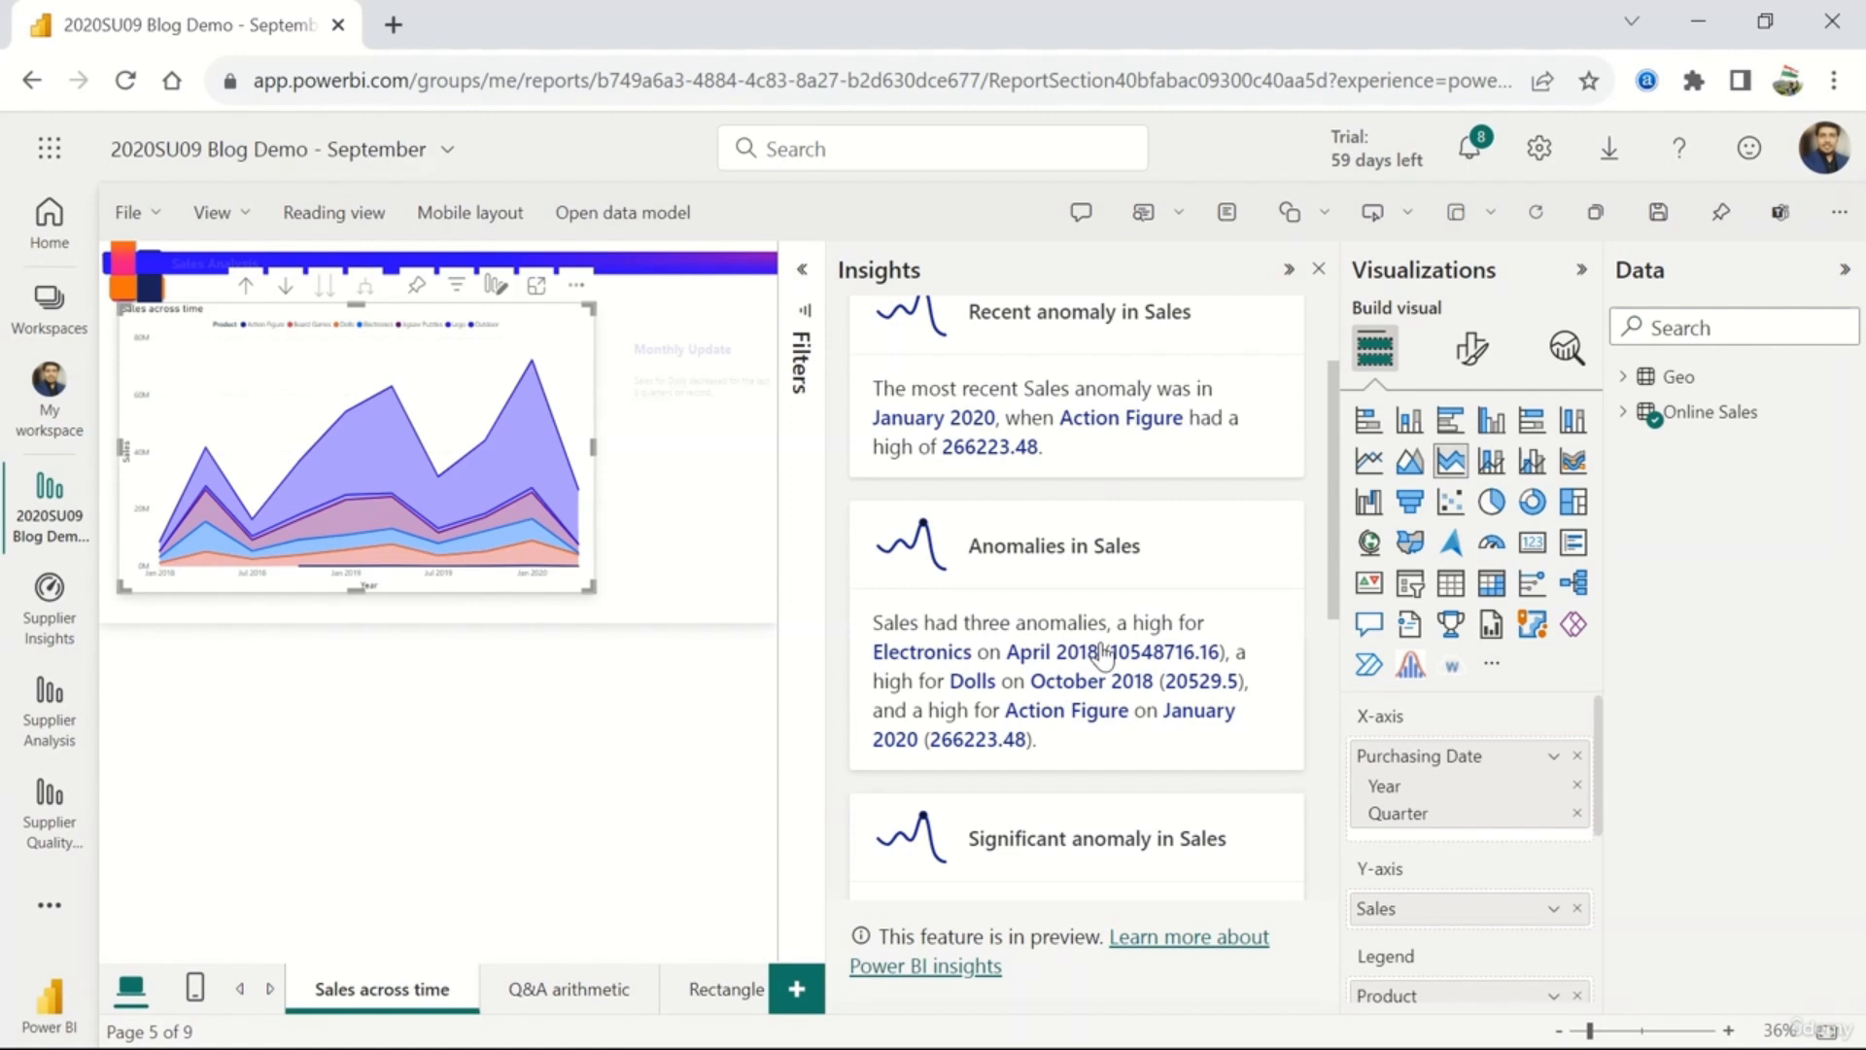
{"action": "scroll", "coordinate": [1104, 654], "scroll_direction": "up", "scroll_amount": 3}
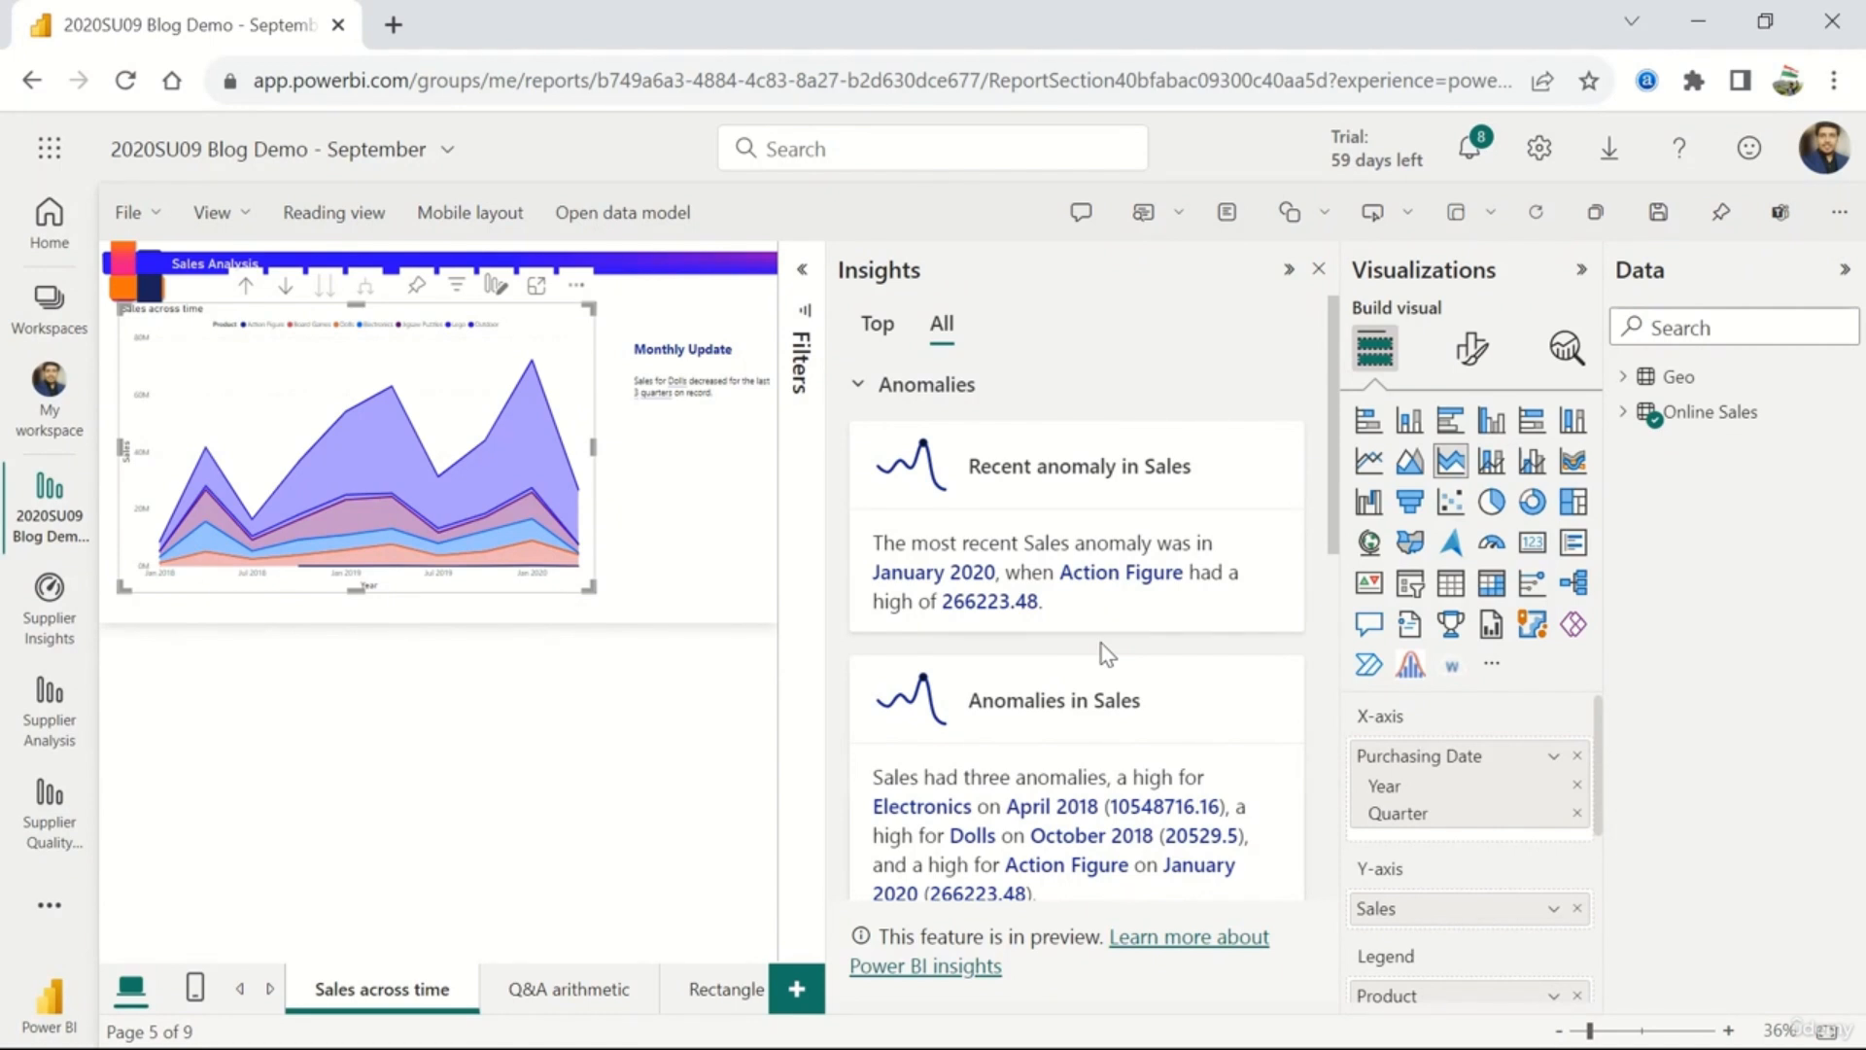
{"action": "scroll", "coordinate": [1106, 653], "scroll_direction": "down", "scroll_amount": 3}
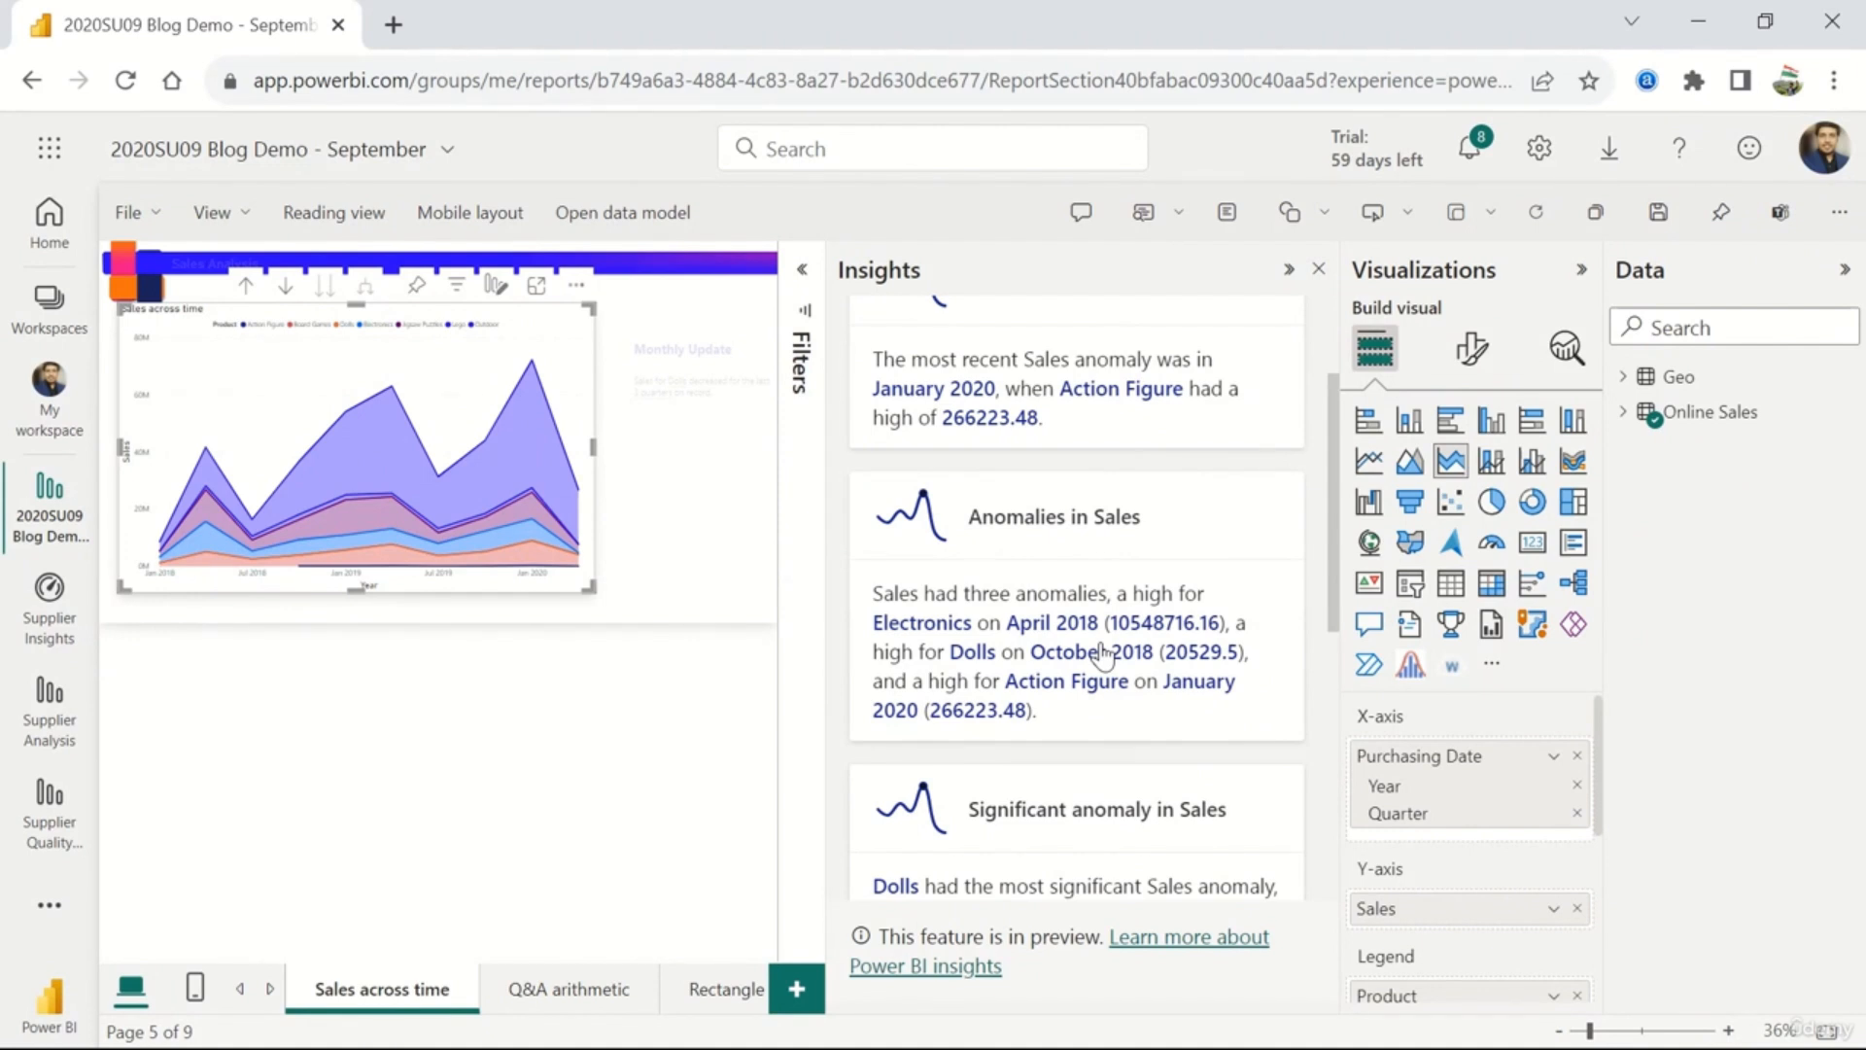
{"action": "scroll", "coordinate": [1103, 653], "scroll_direction": "down", "scroll_amount": 2}
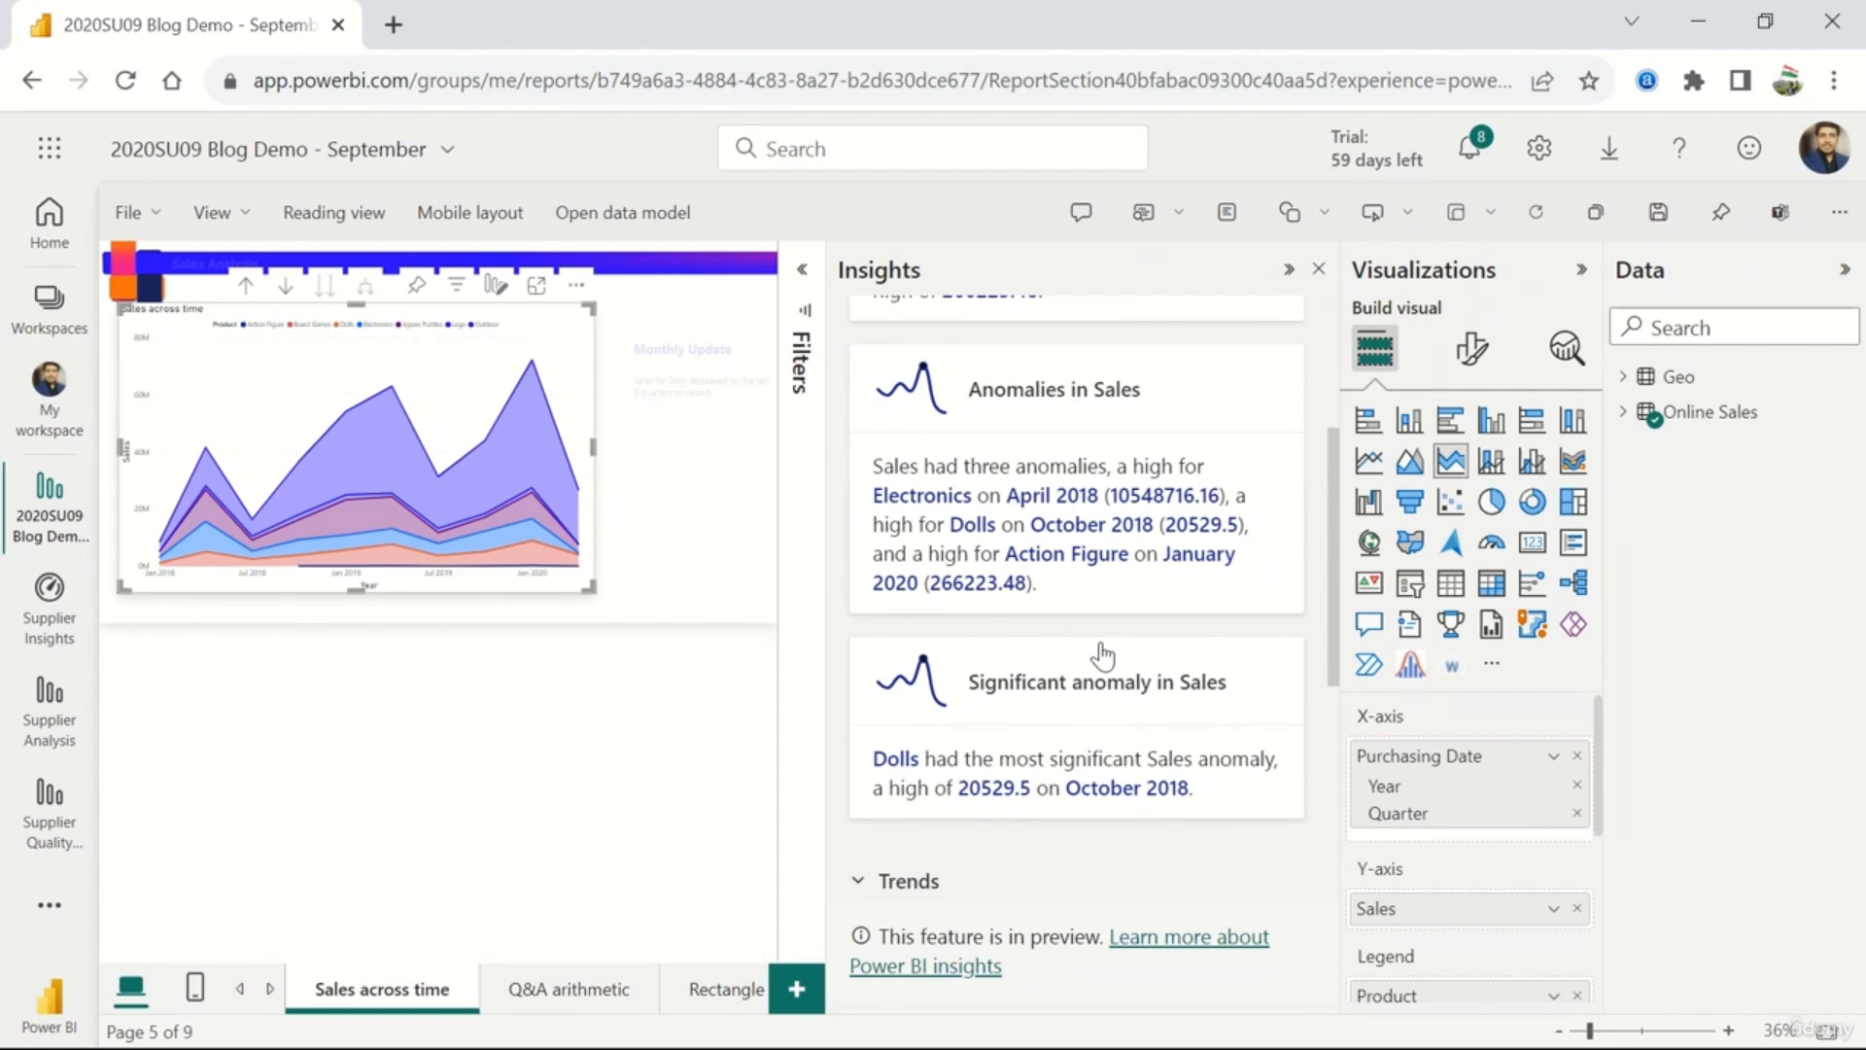
{"action": "scroll", "coordinate": [1102, 656], "scroll_direction": "down", "scroll_amount": 5}
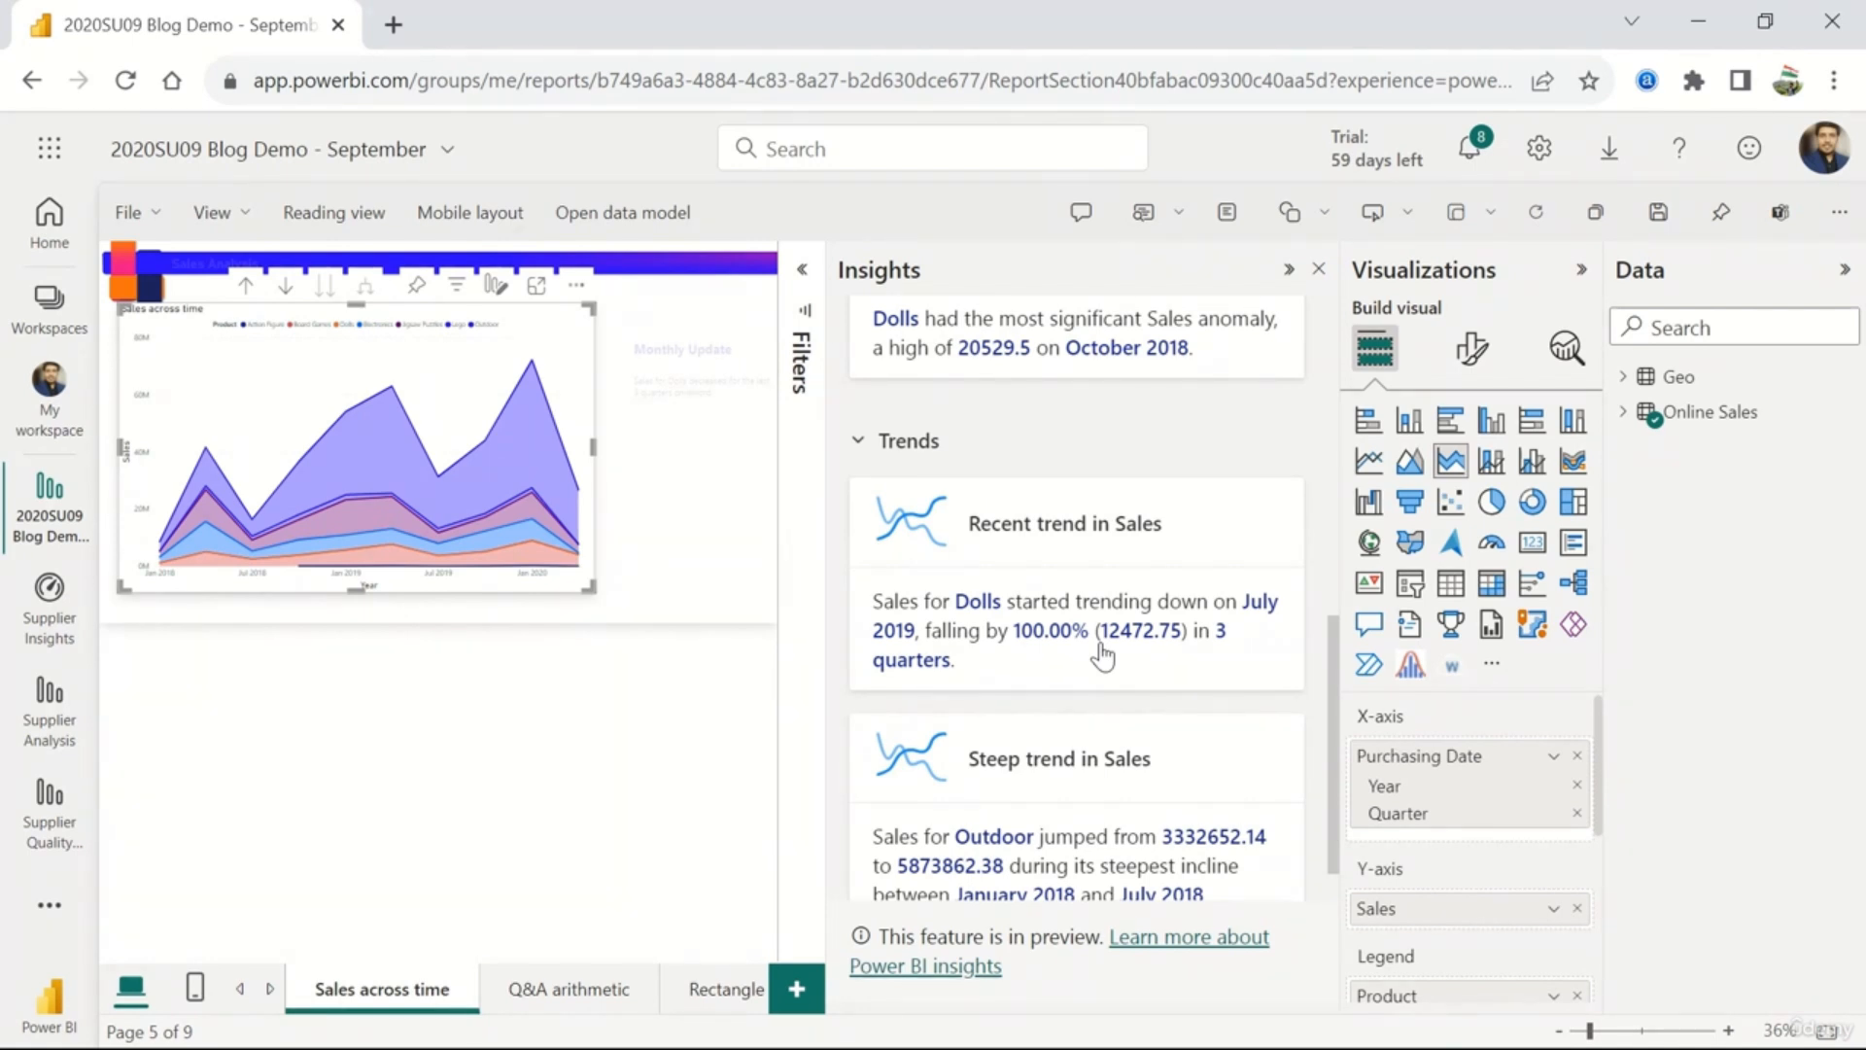
{"action": "scroll", "coordinate": [1102, 657], "scroll_direction": "down", "scroll_amount": 1}
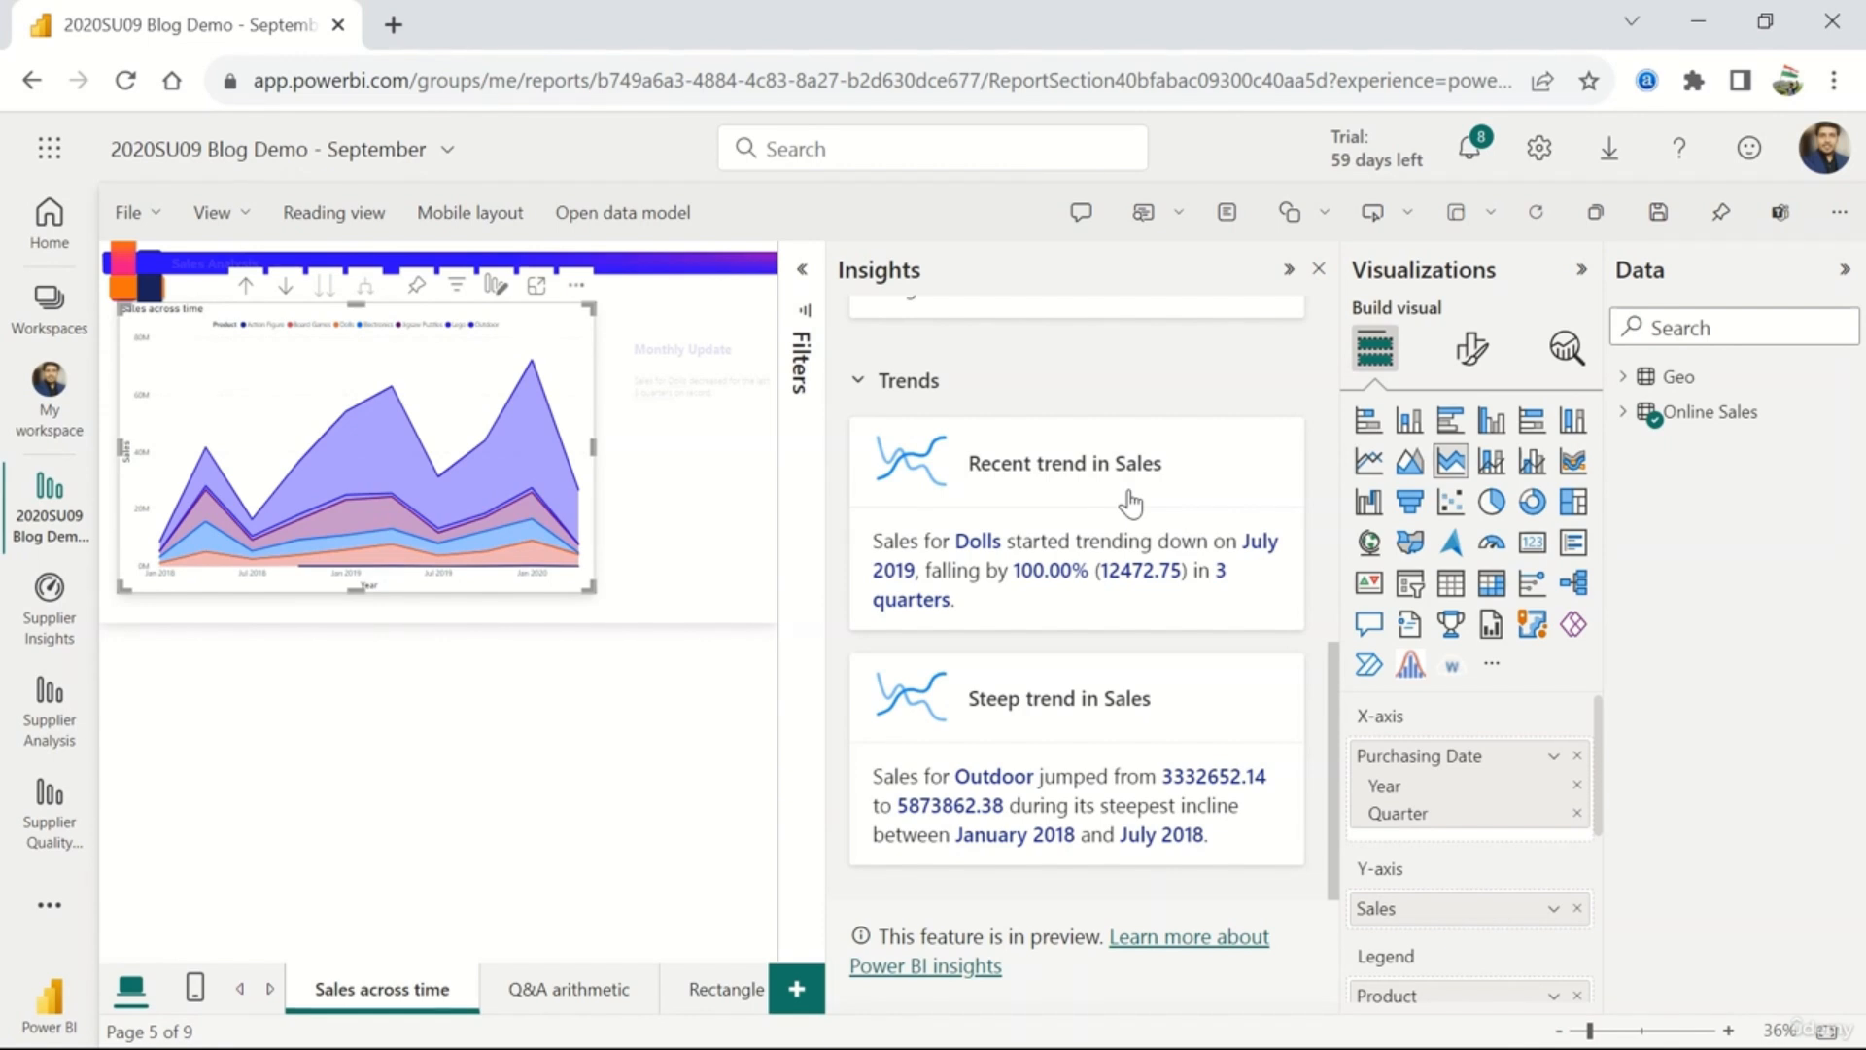
{"action": "scroll", "coordinate": [1130, 502], "scroll_direction": "up", "scroll_amount": 10}
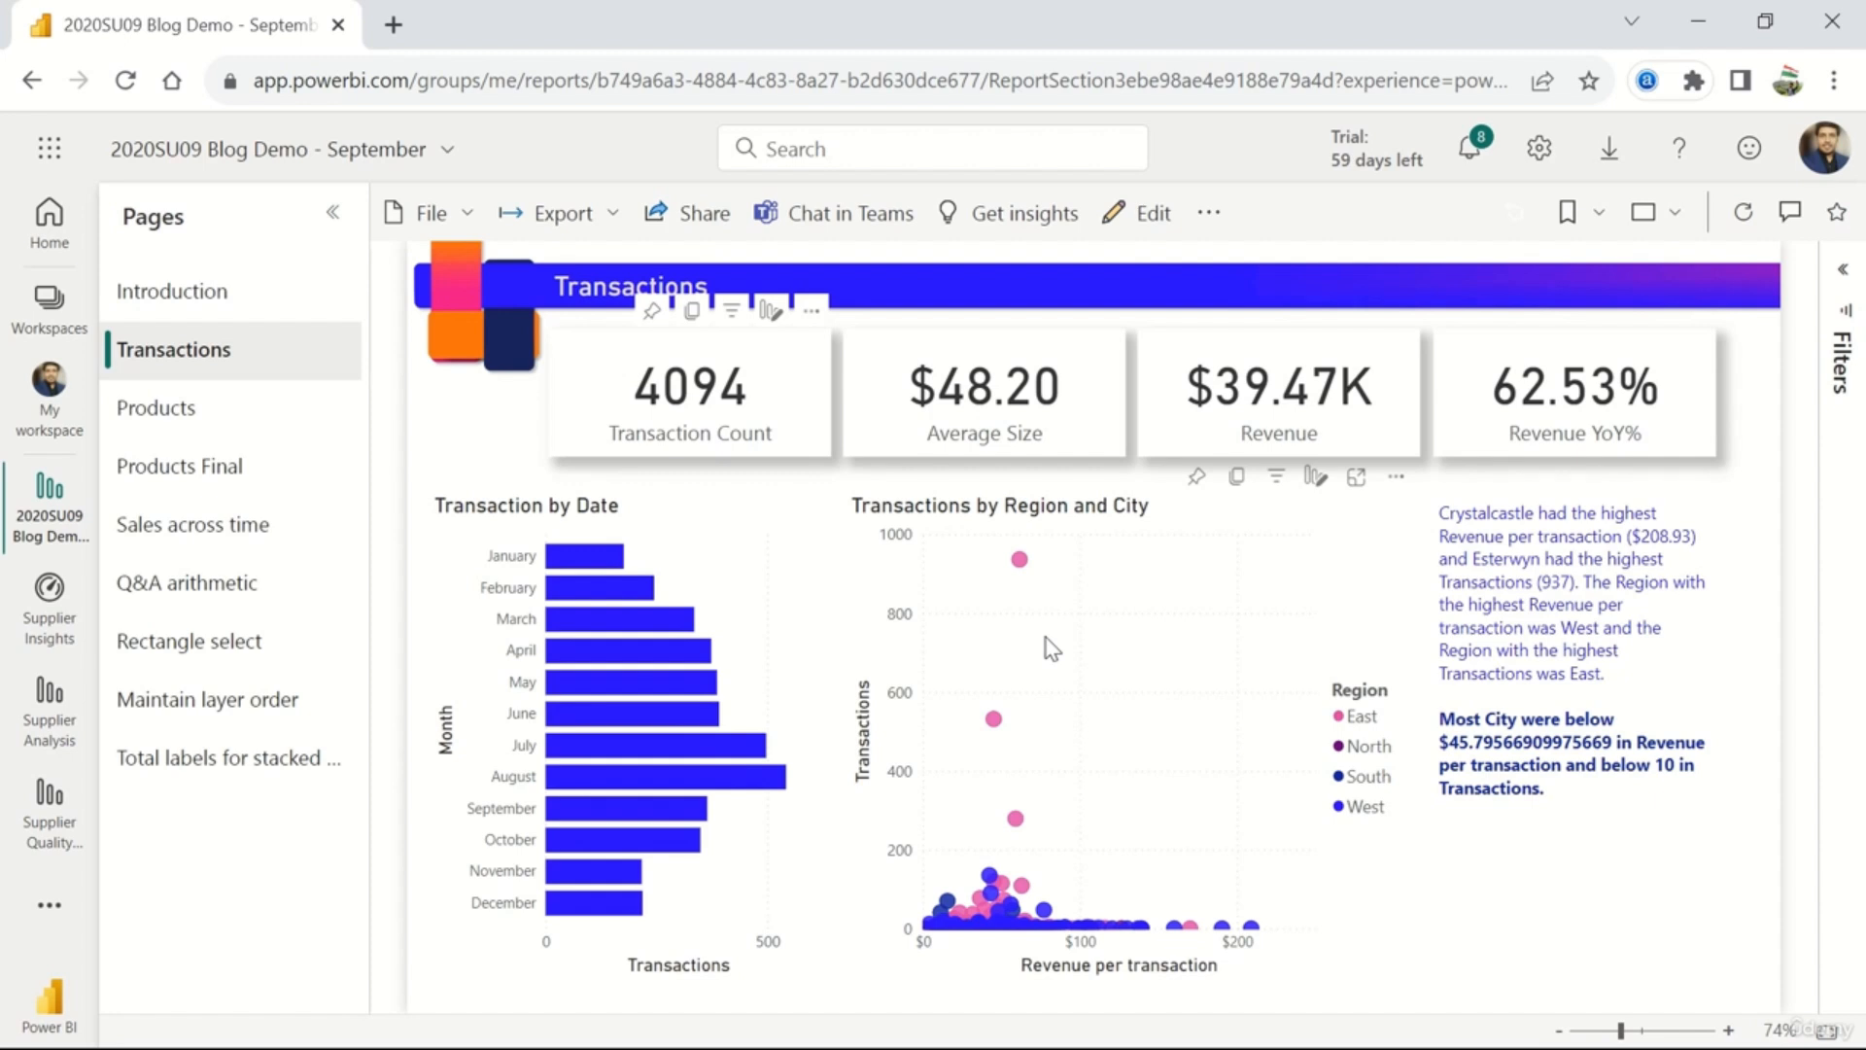
- Get insights for the Transactions page, collapse and re-expand the KPI analysis group, and close the insights
{"action": "left_click", "coordinate": [1021, 213]}
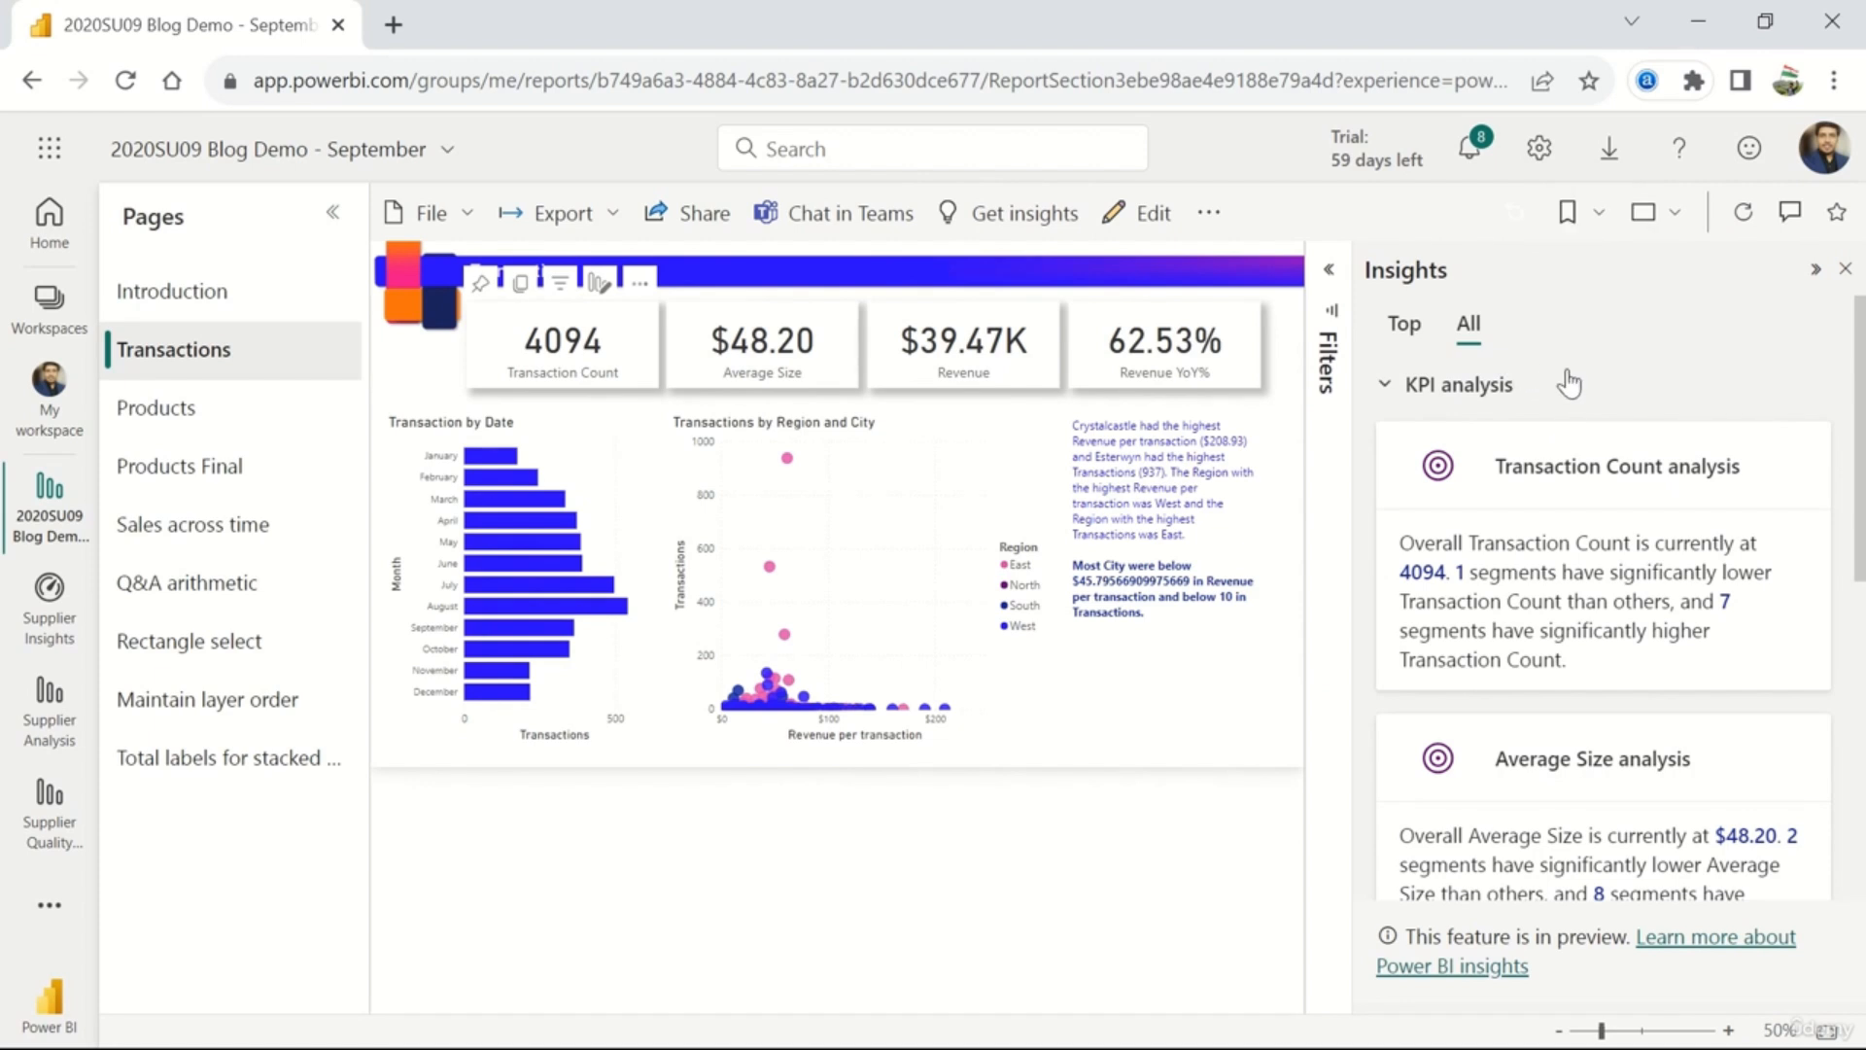
{"action": "left_click", "coordinate": [1462, 401]}
{"action": "left_click", "coordinate": [1427, 401]}
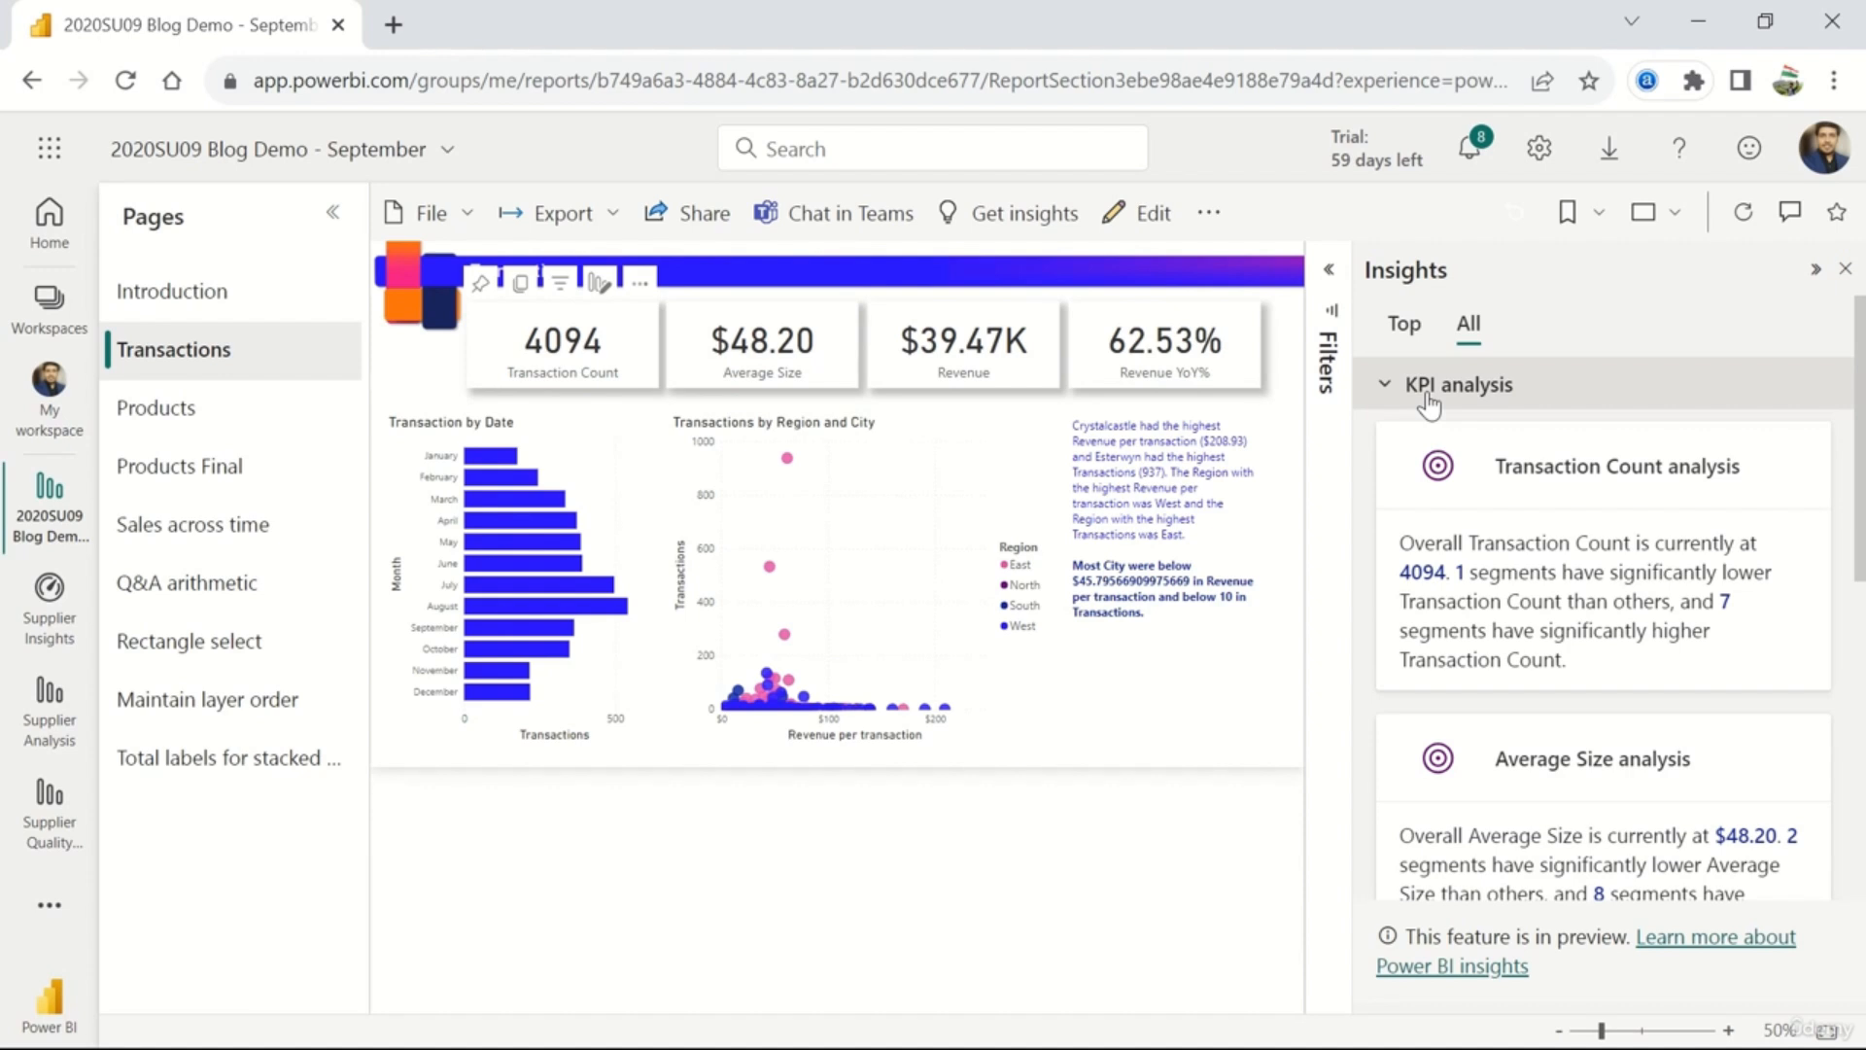
{"action": "left_click", "coordinate": [1846, 269]}
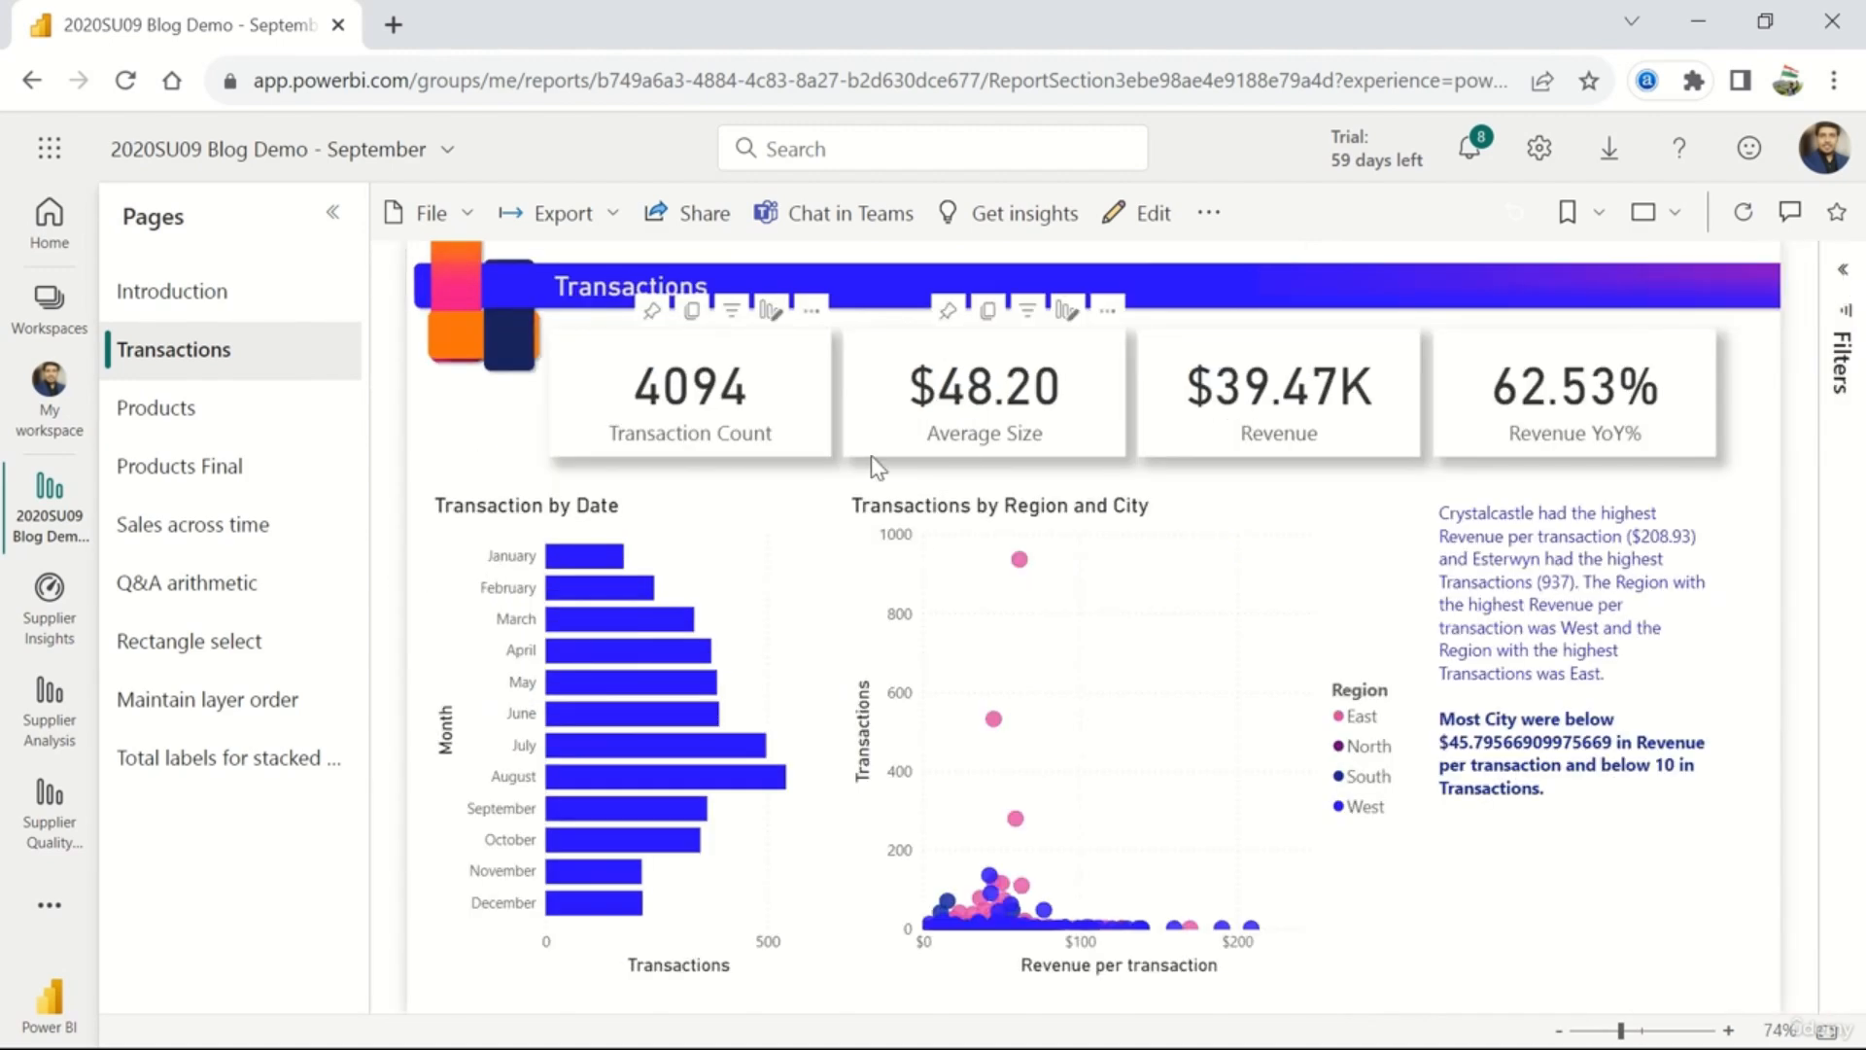
- Open the Products page in editing view, get insights for its text summary, and close the insights
{"action": "left_click", "coordinate": [1137, 213]}
{"action": "left_click", "coordinate": [613, 999]}
{"action": "left_click", "coordinate": [504, 997]}
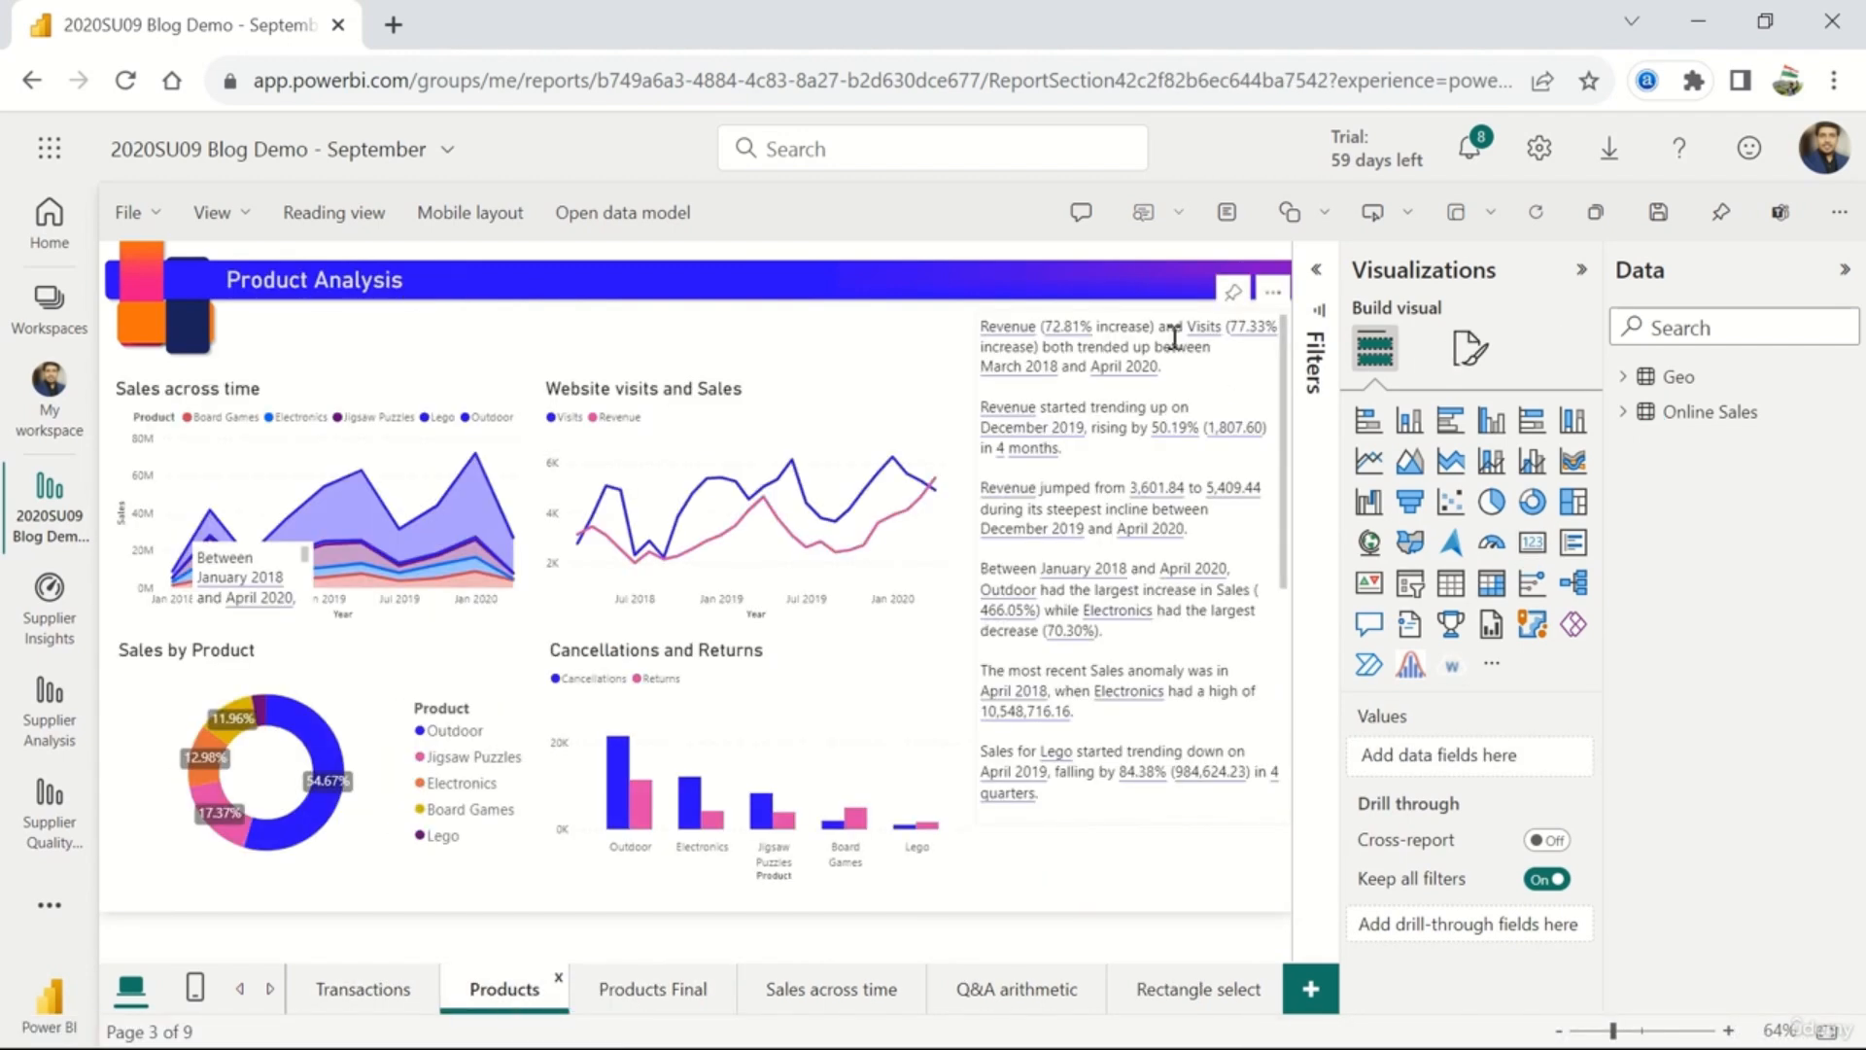
{"action": "left_click", "coordinate": [1276, 295]}
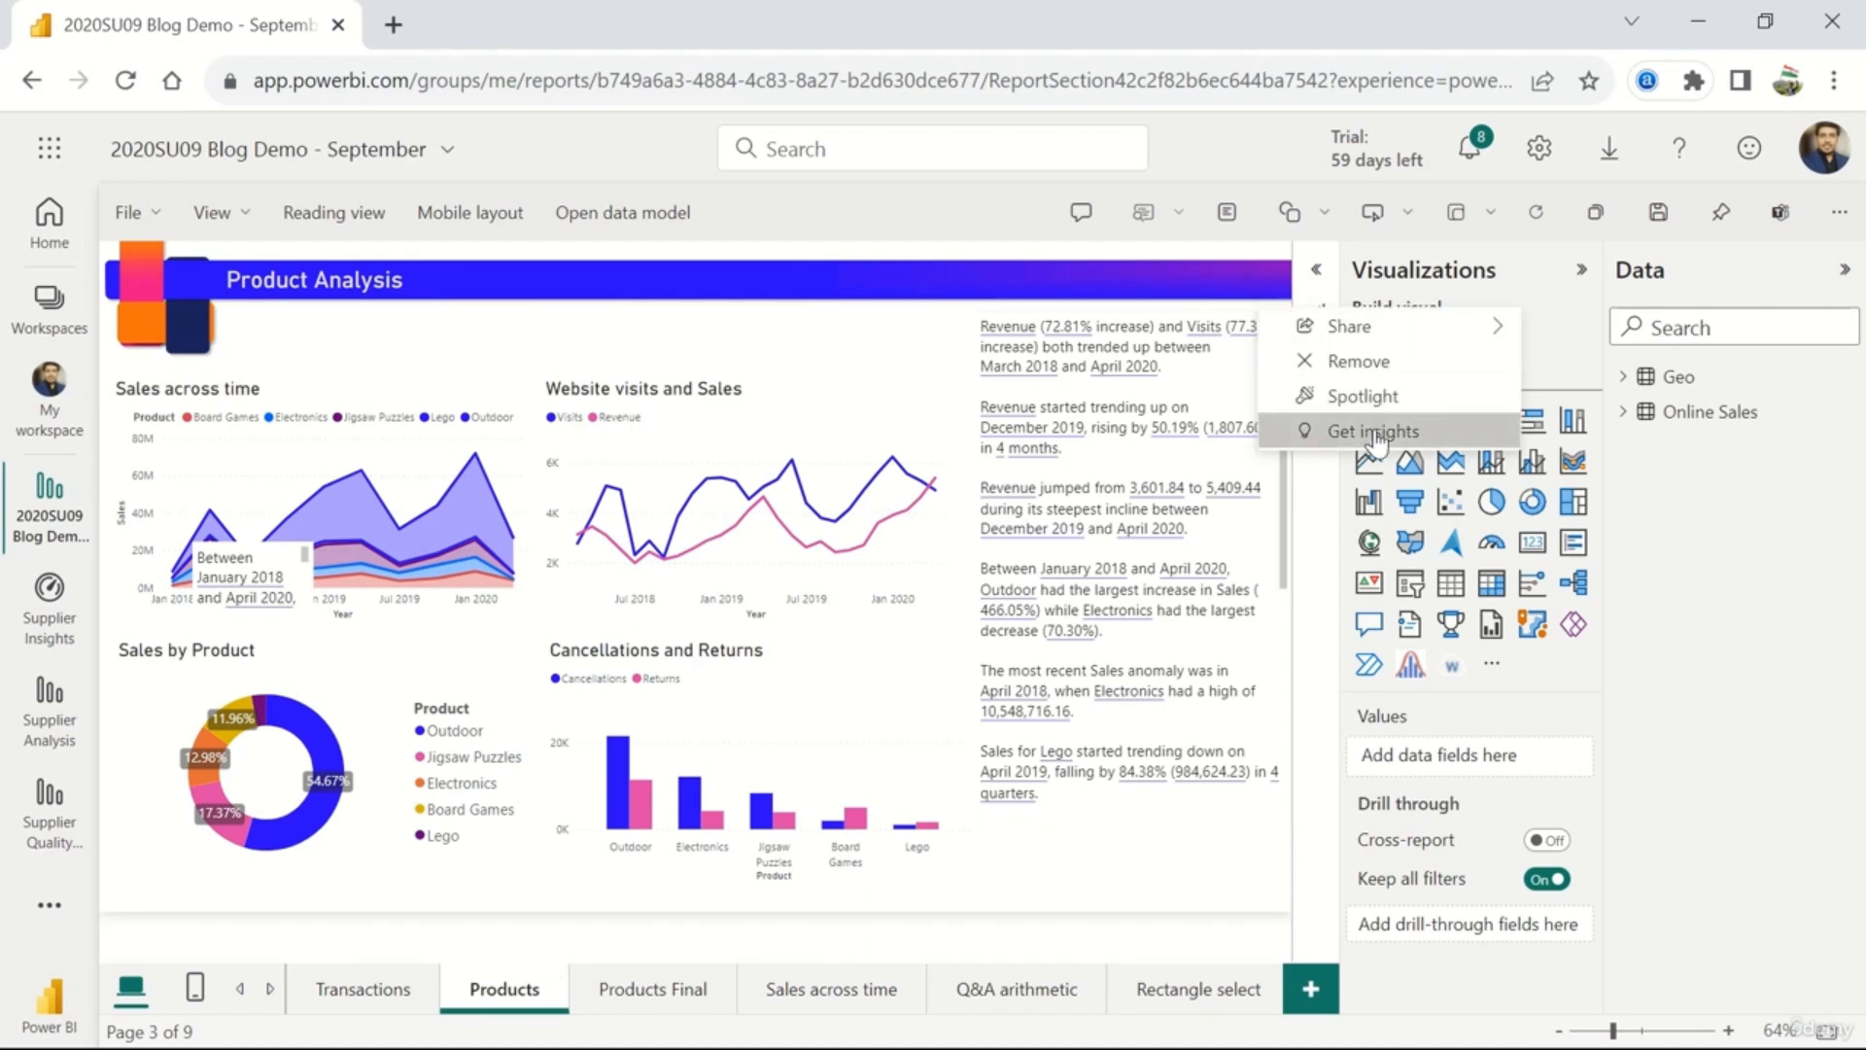
{"action": "left_click", "coordinate": [1370, 431]}
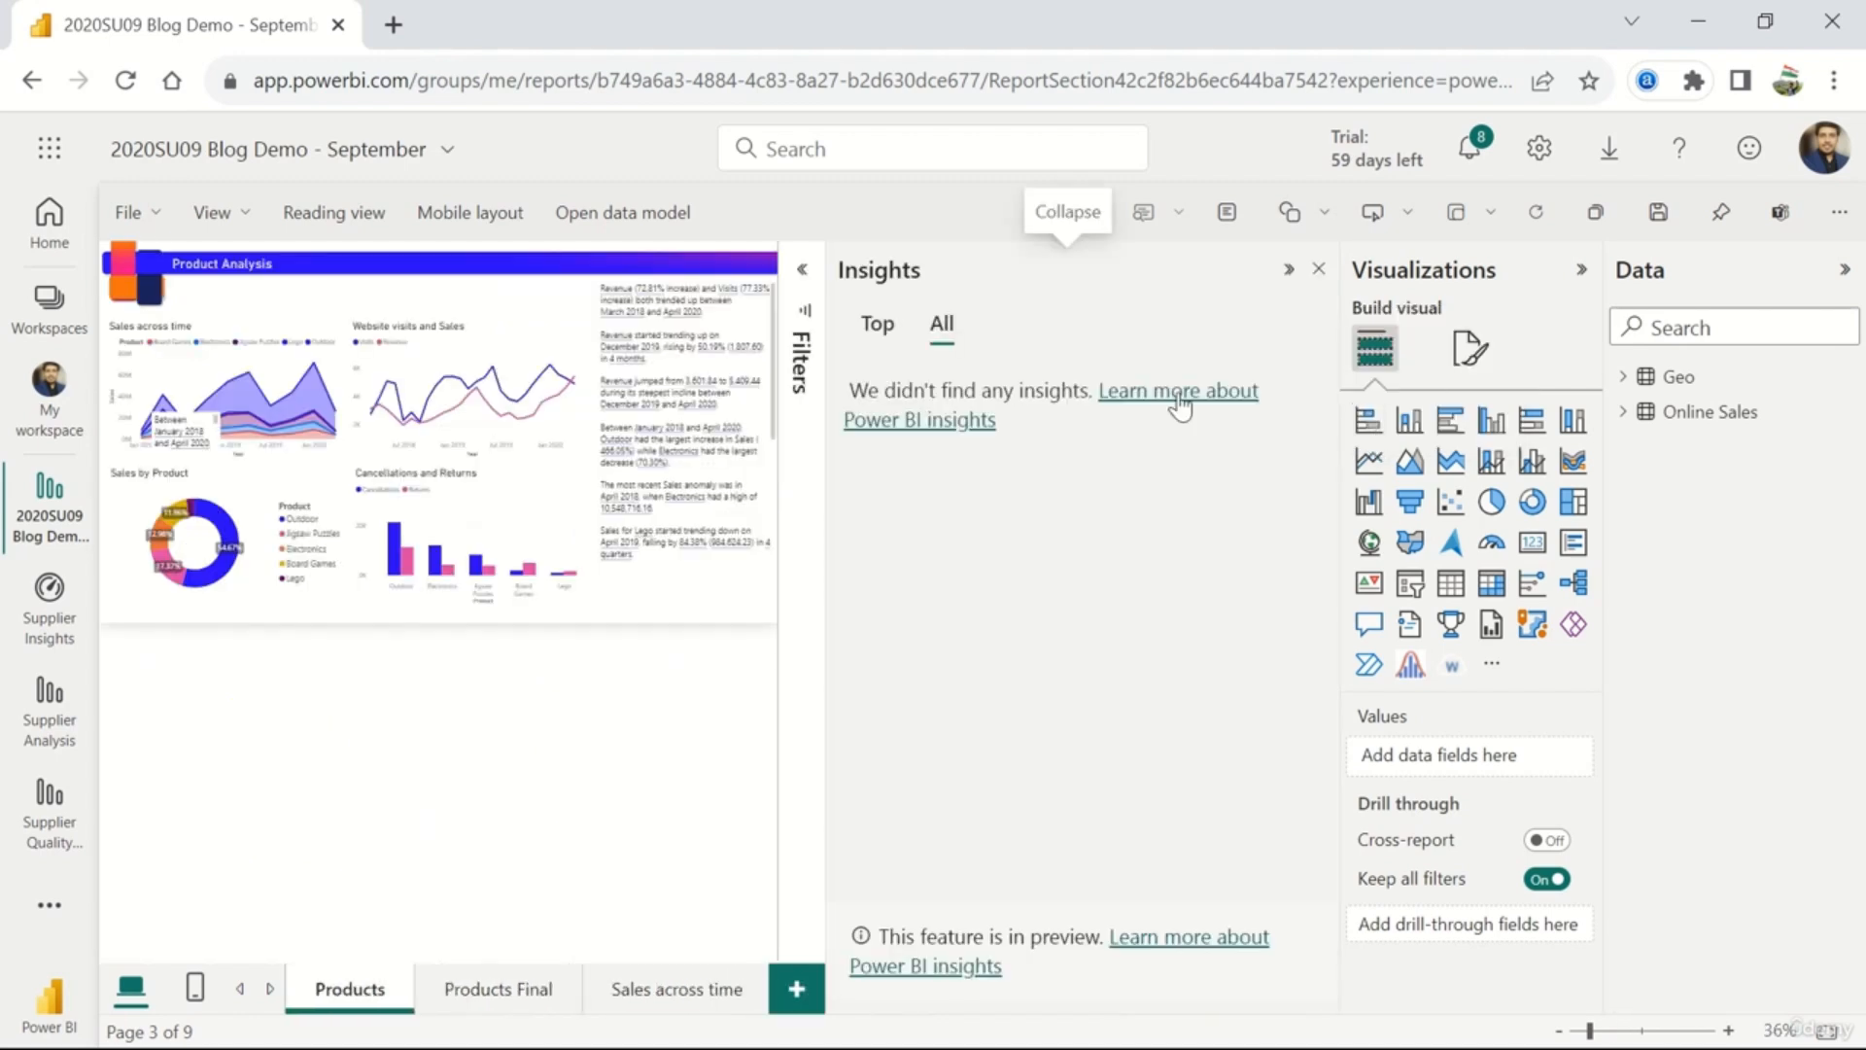
{"action": "left_click", "coordinate": [1319, 269]}
- On the Products Final page, get insights for the Sales across time area chart and skim the full list
{"action": "left_click", "coordinate": [518, 991]}
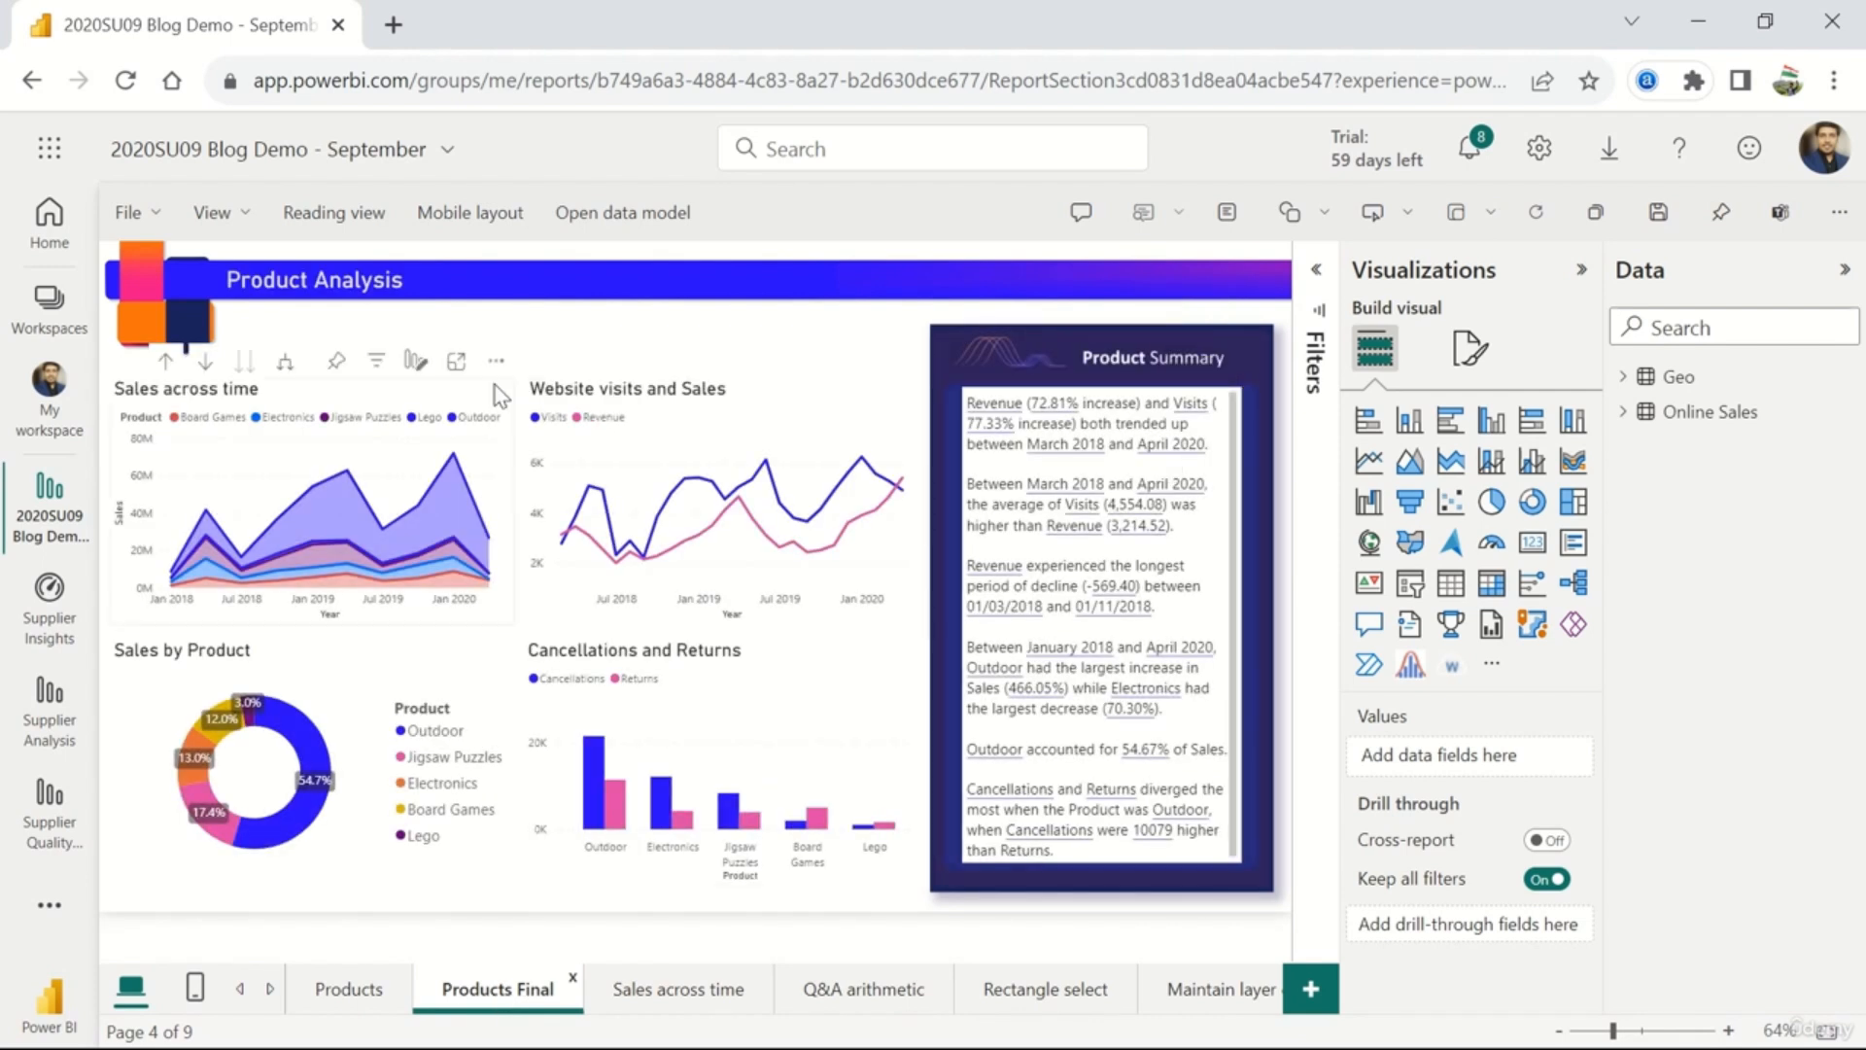
{"action": "left_click", "coordinate": [492, 369]}
{"action": "left_click", "coordinate": [596, 568]}
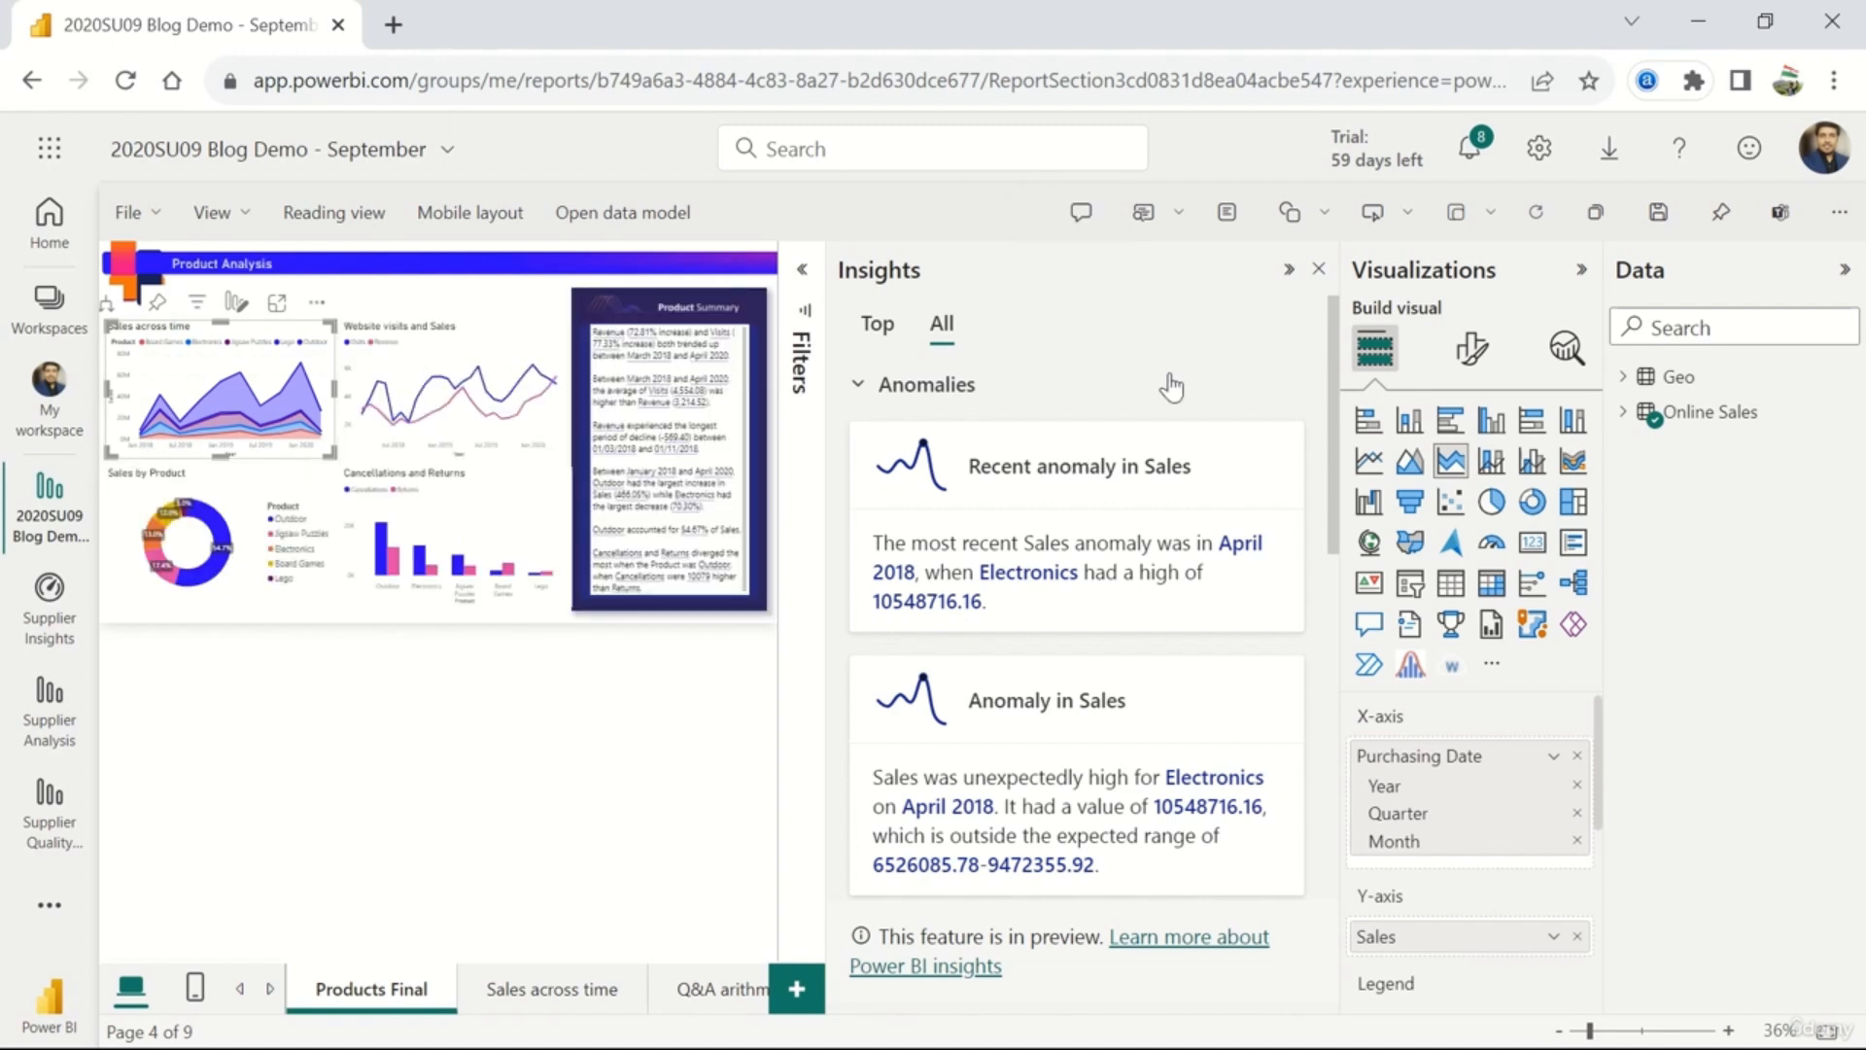
{"action": "scroll", "coordinate": [1099, 661], "scroll_direction": "down", "scroll_amount": 5}
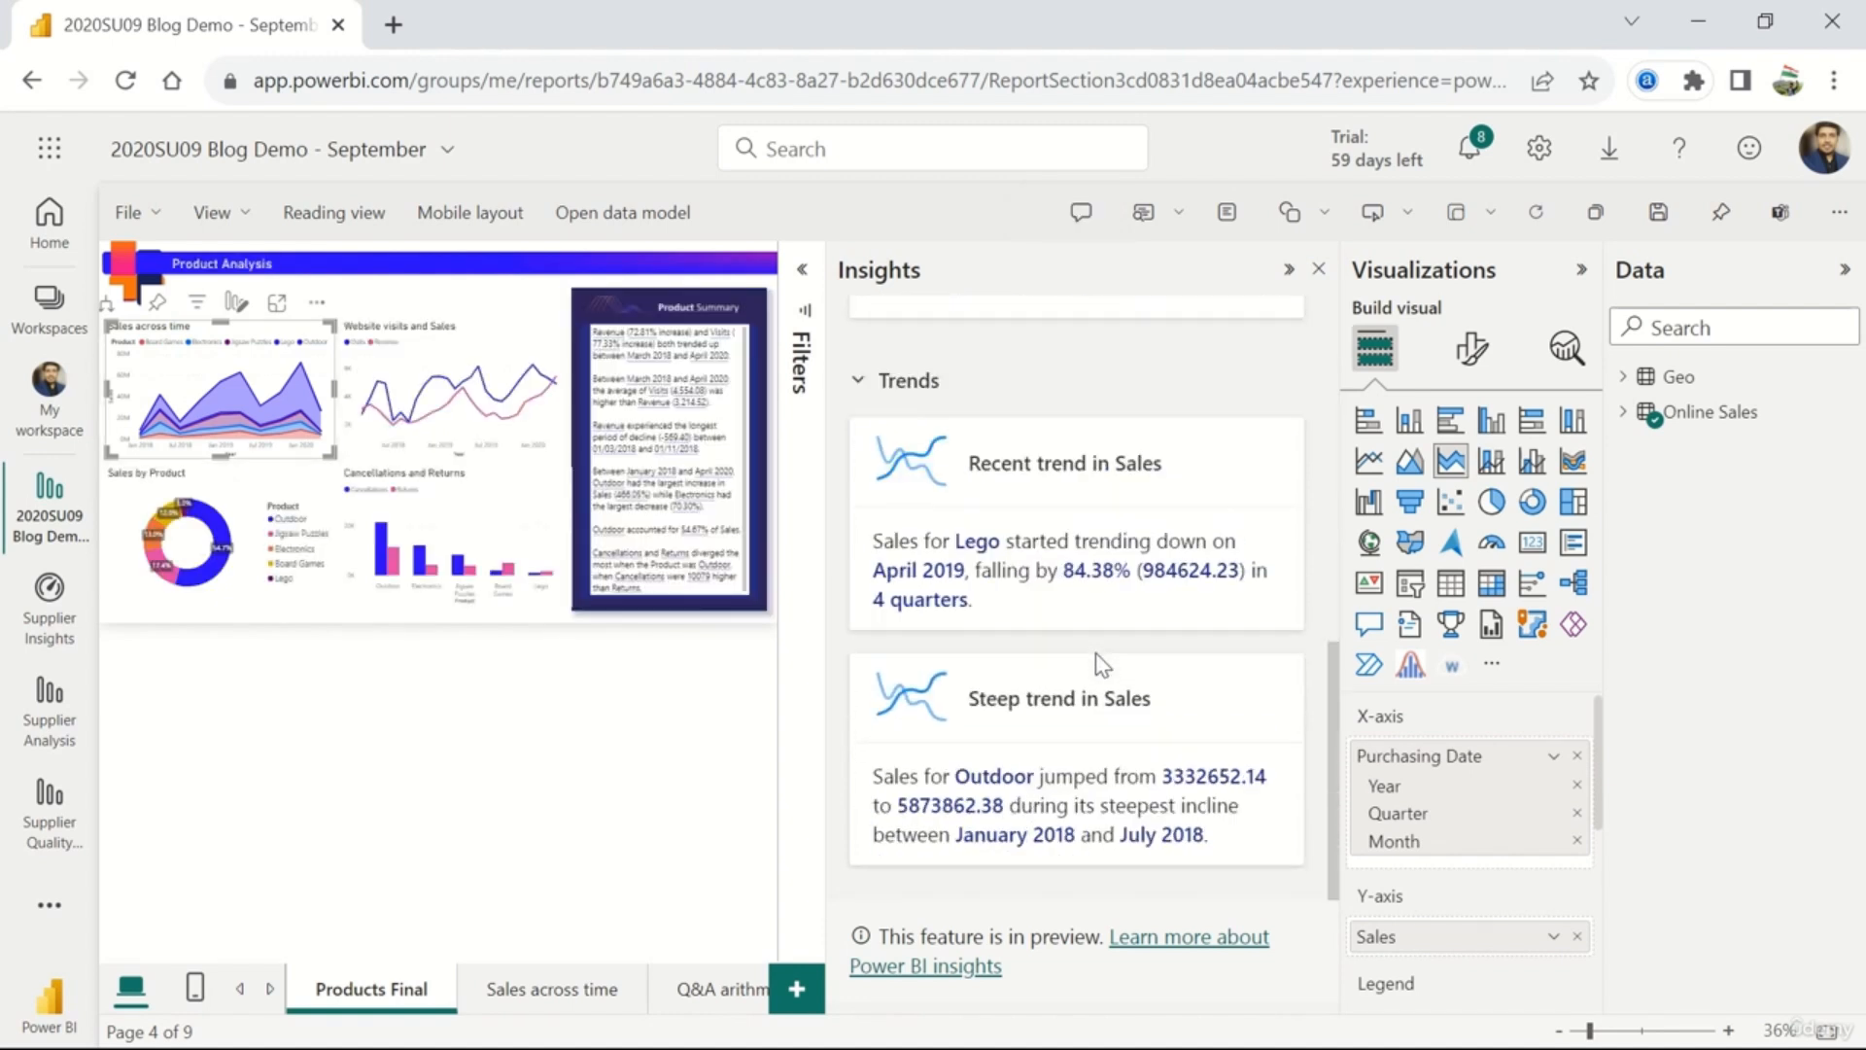
{"action": "scroll", "coordinate": [1099, 667], "scroll_direction": "up", "scroll_amount": 5}
- Open the recent anomaly in Sales insight and examine its description and the 'Reserved room type code' is A explanation
{"action": "left_click", "coordinate": [1075, 571]}
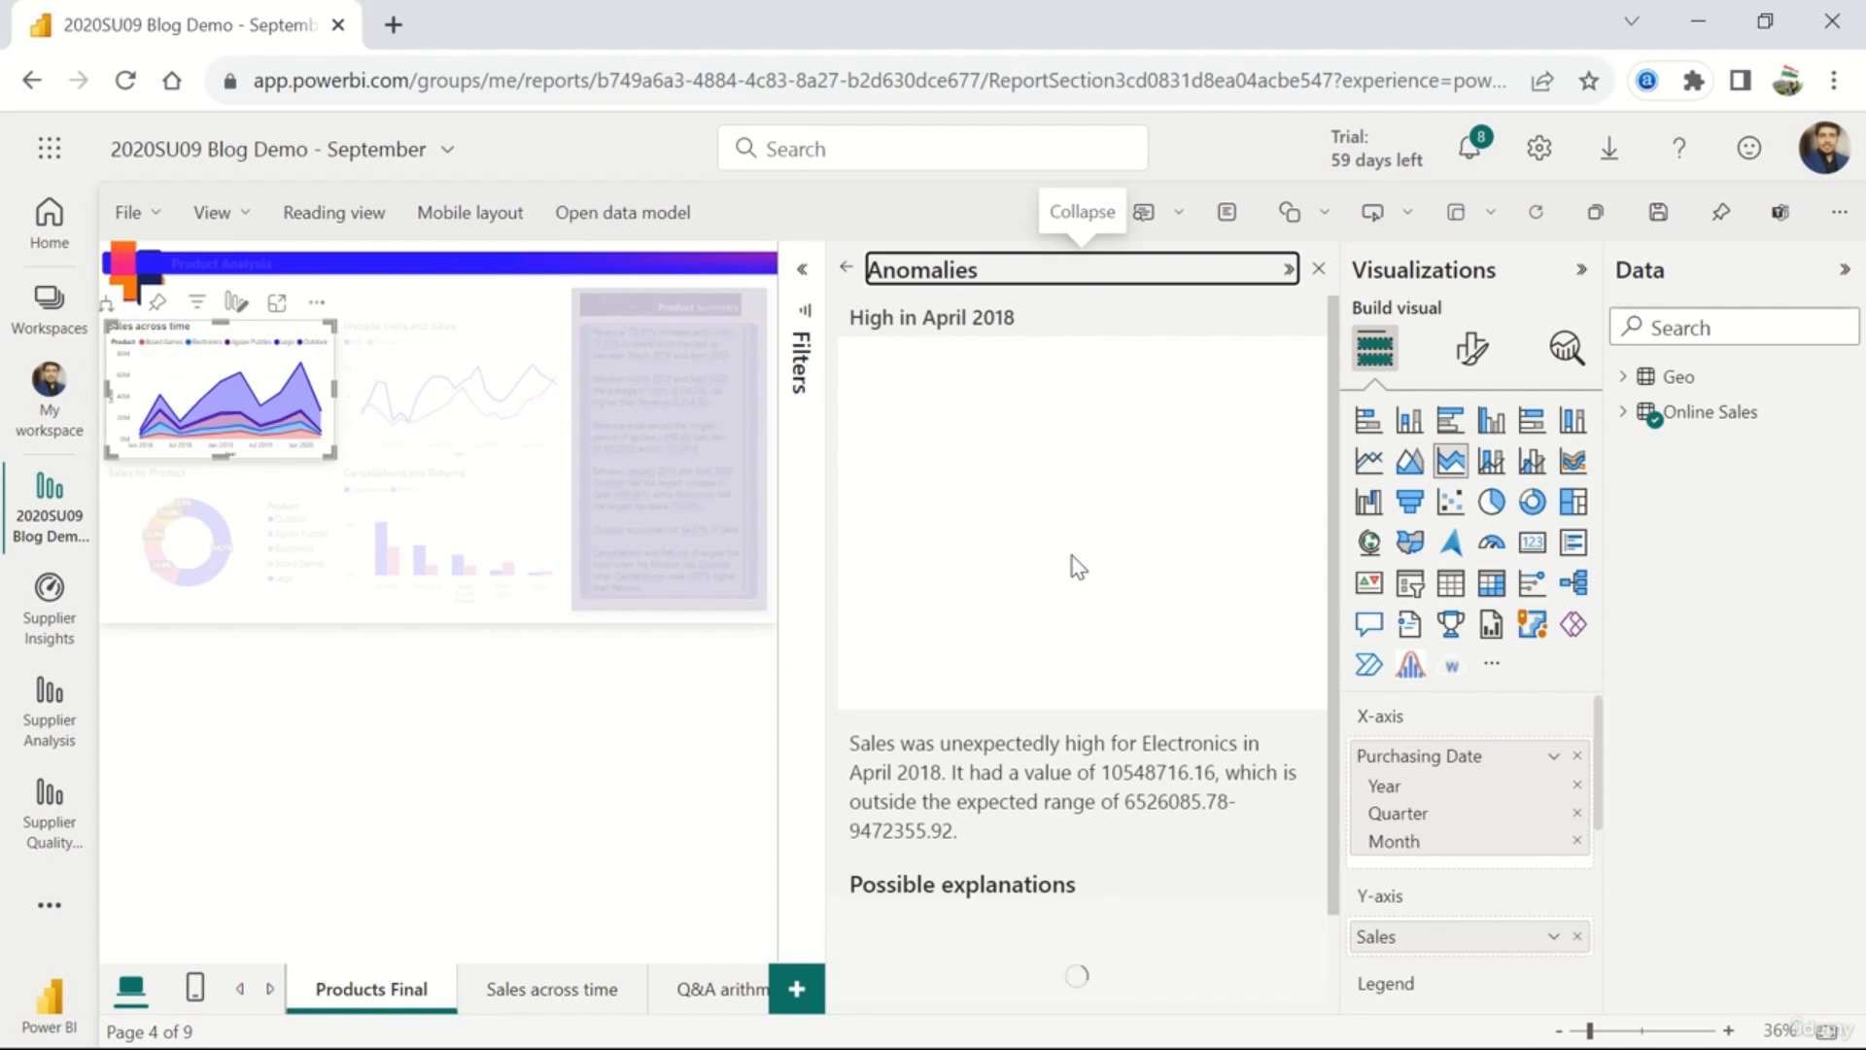
{"action": "scroll", "coordinate": [1071, 556], "scroll_direction": "down", "scroll_amount": 4}
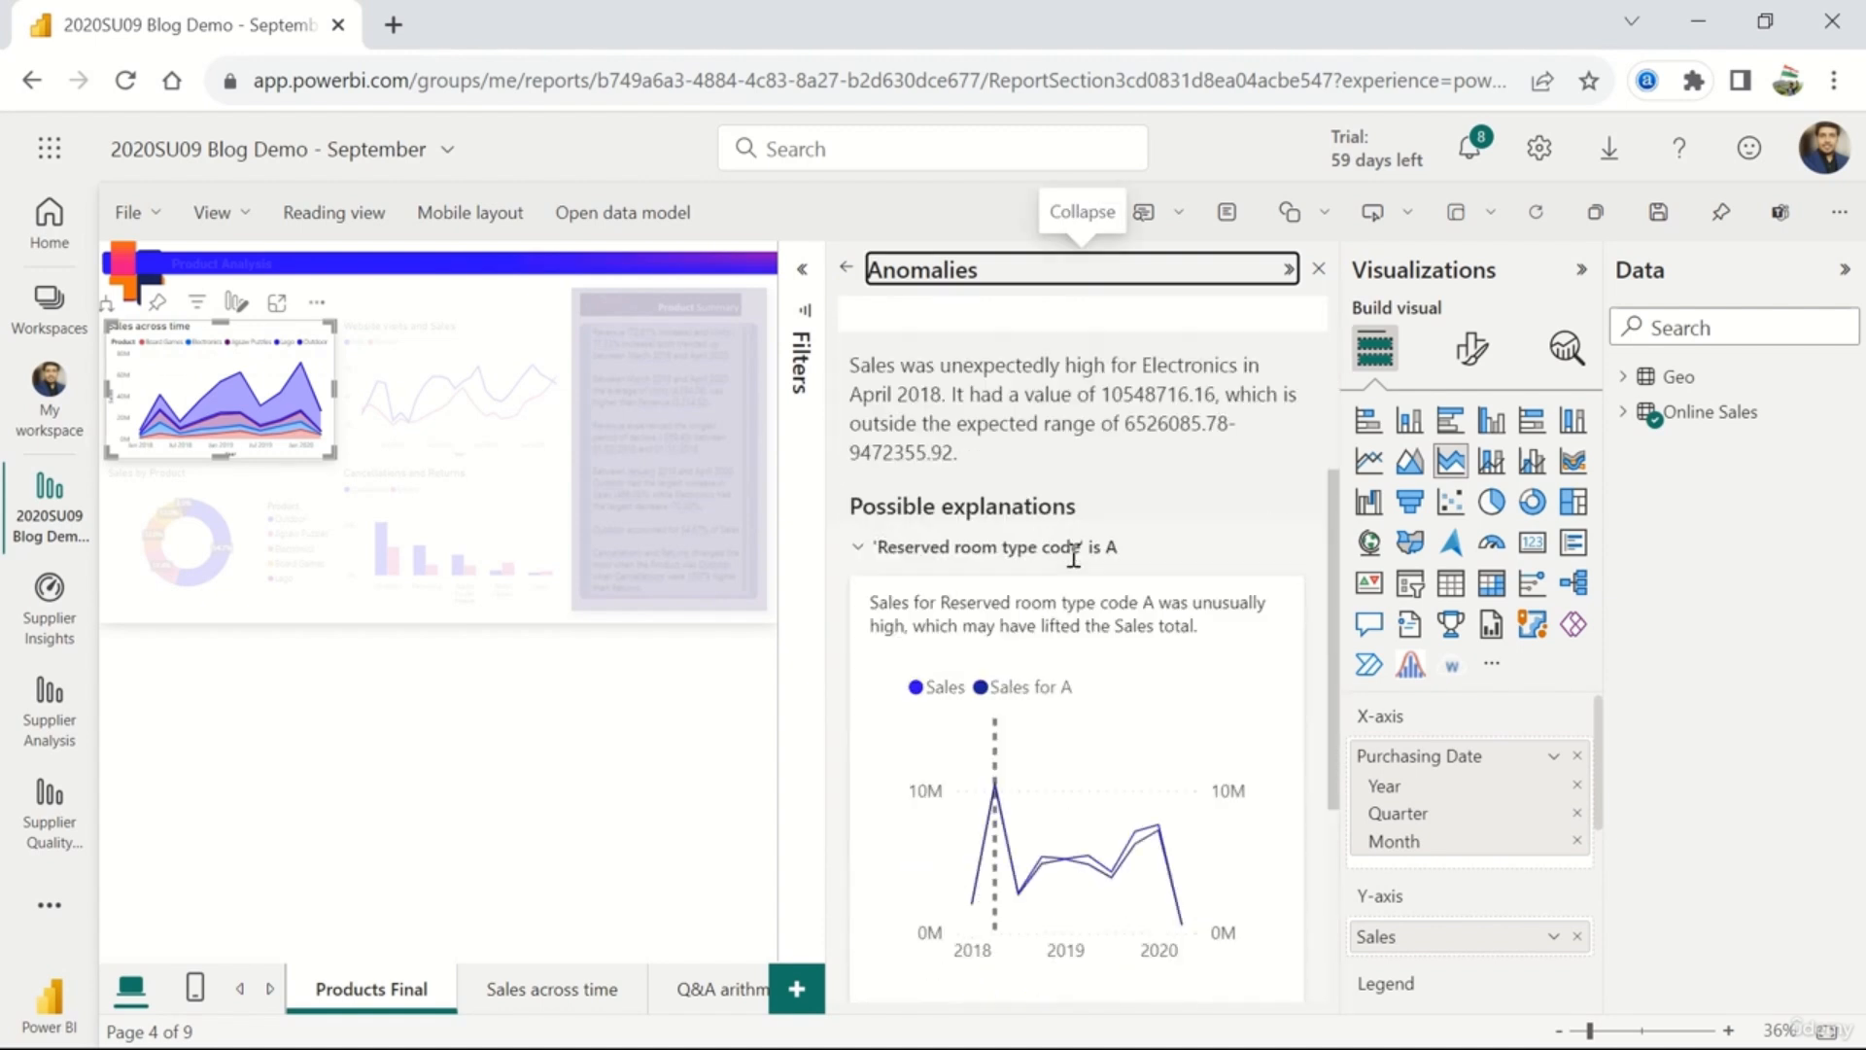
{"action": "scroll", "coordinate": [1071, 556], "scroll_direction": "up", "scroll_amount": 2}
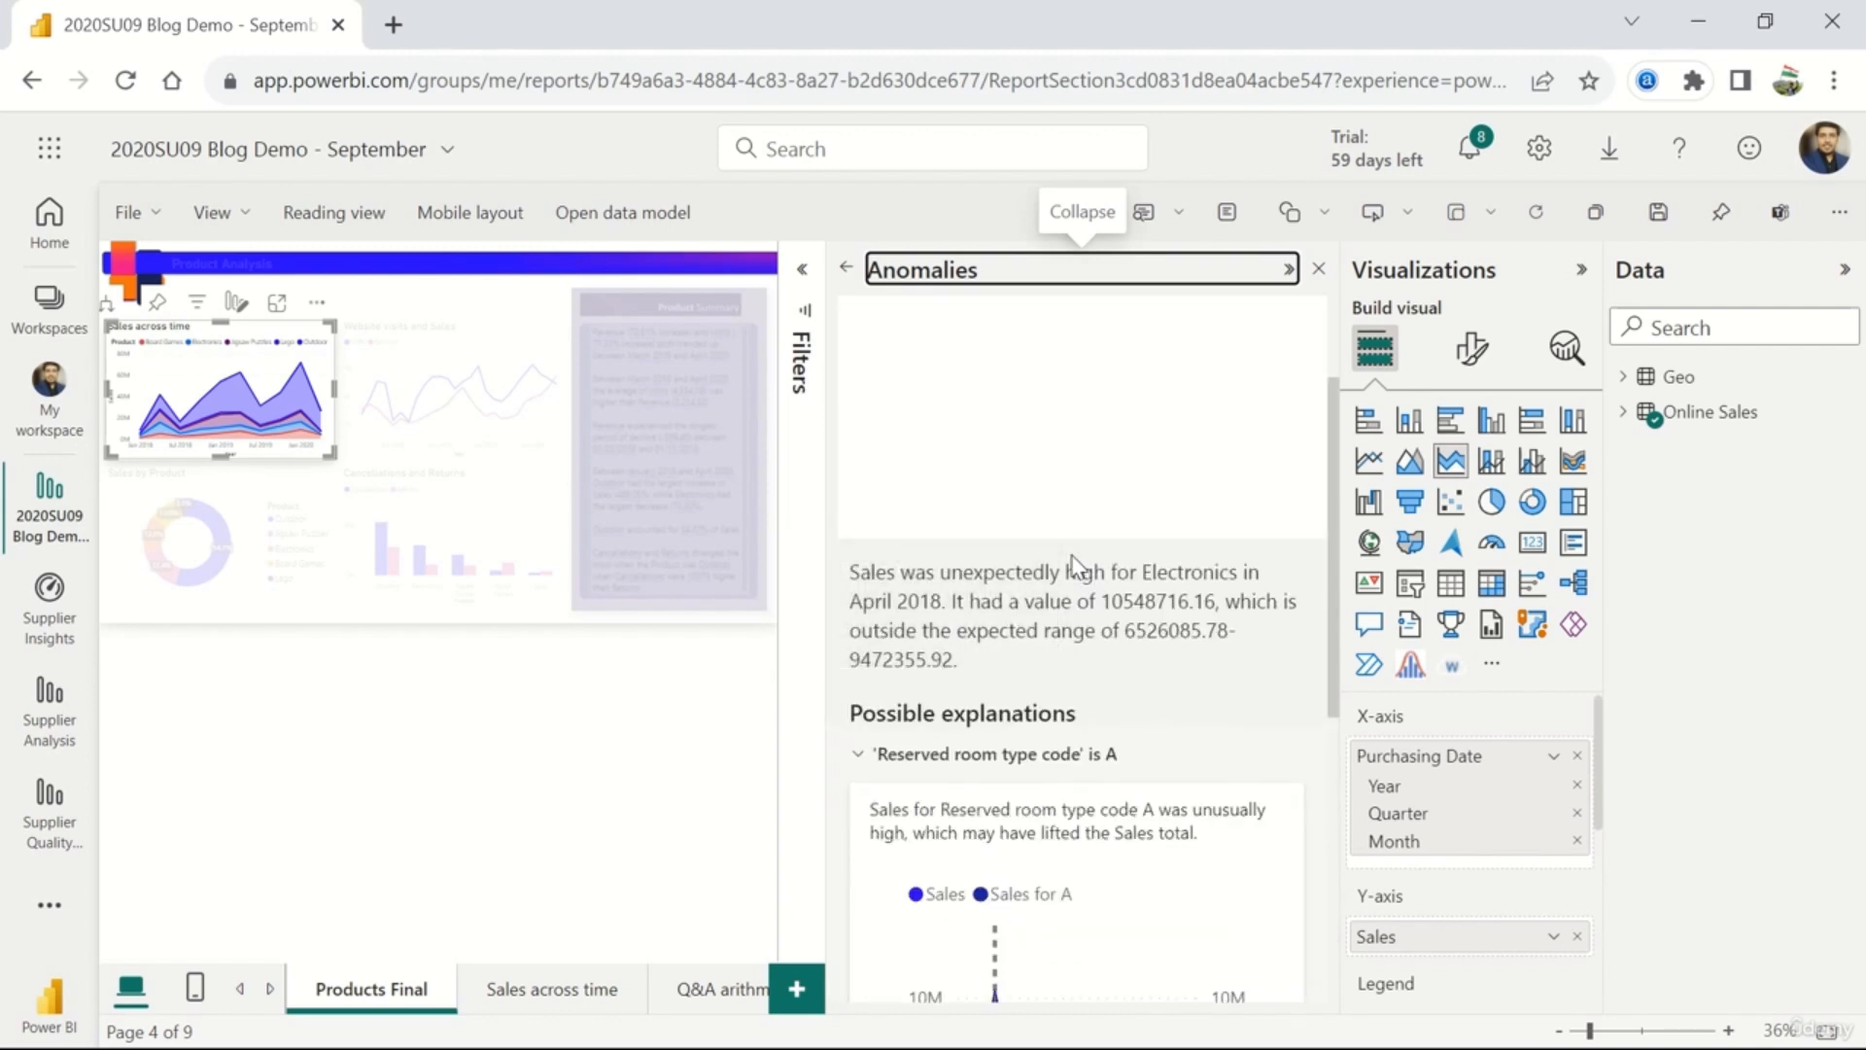
{"action": "scroll", "coordinate": [1072, 556], "scroll_direction": "down", "scroll_amount": 6}
{"action": "scroll", "coordinate": [1073, 556], "scroll_direction": "up", "scroll_amount": 8}
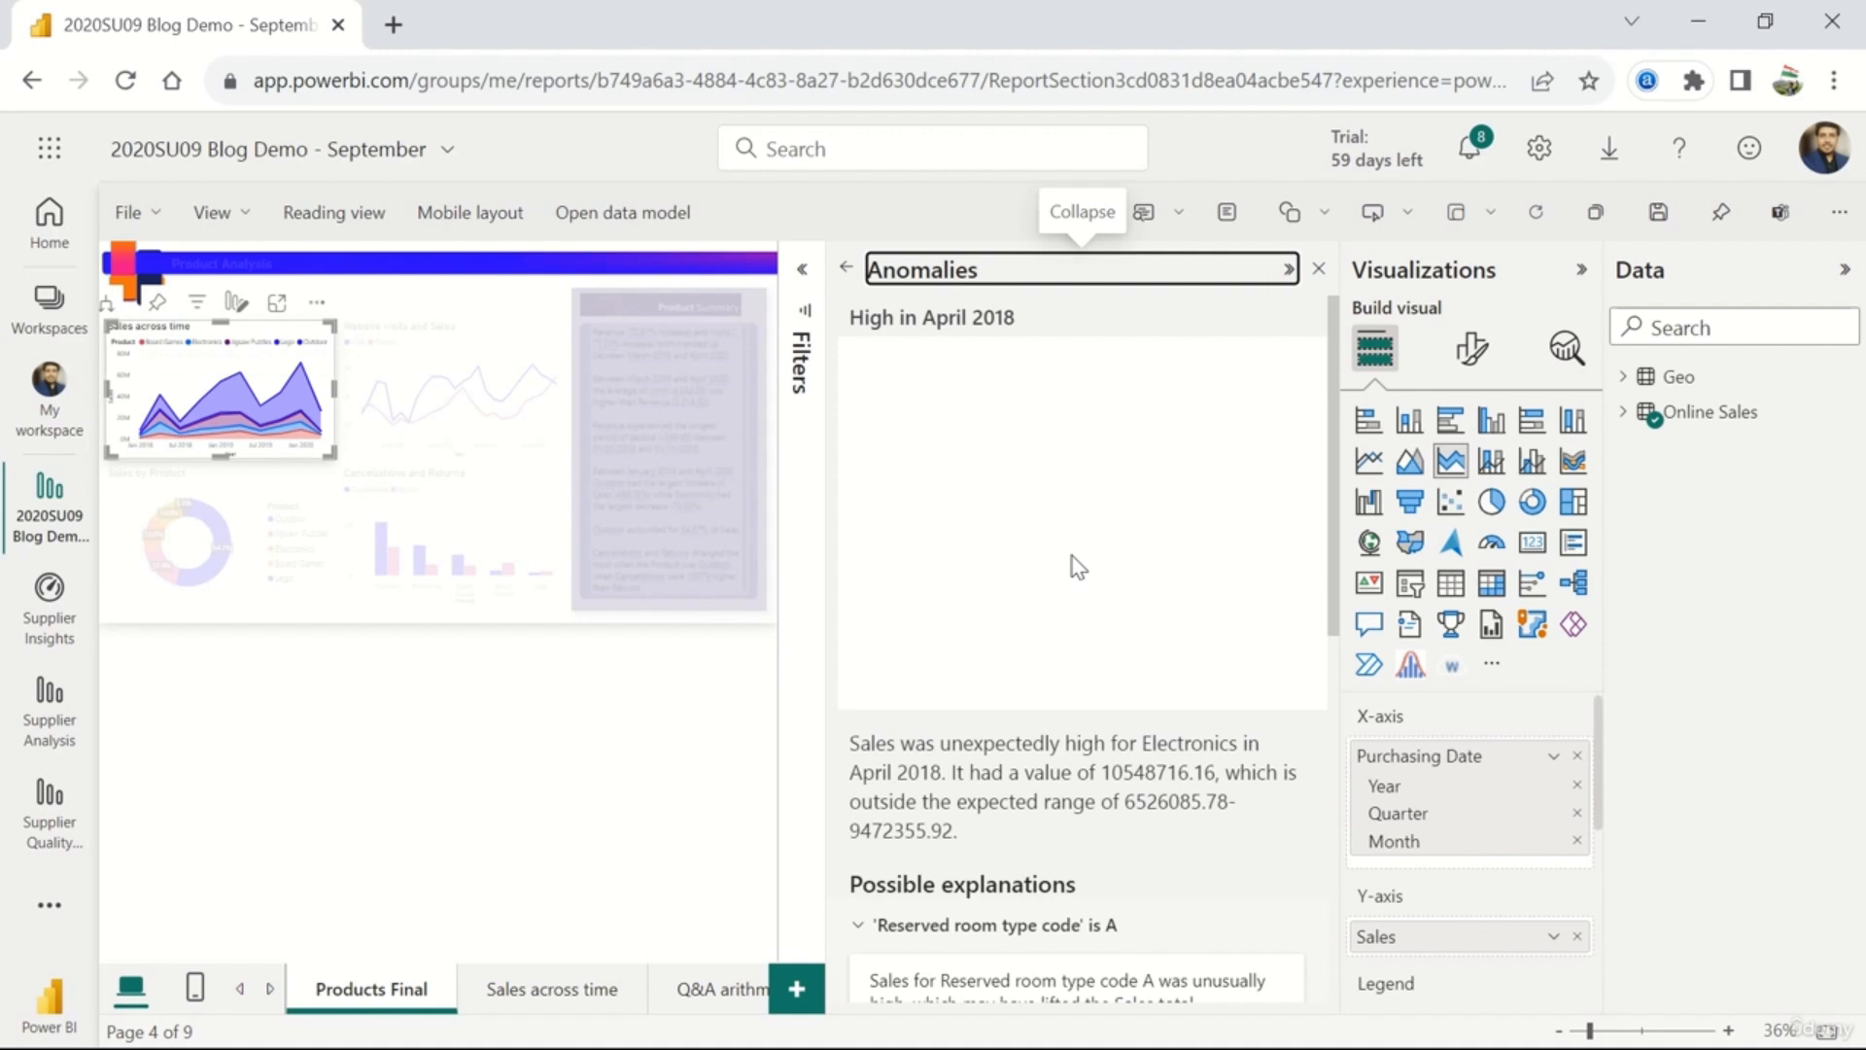
{"action": "scroll", "coordinate": [1067, 742], "scroll_direction": "down", "scroll_amount": 2}
{"action": "scroll", "coordinate": [1066, 741], "scroll_direction": "up", "scroll_amount": 2}
{"action": "scroll", "coordinate": [1066, 741], "scroll_direction": "down", "scroll_amount": 5}
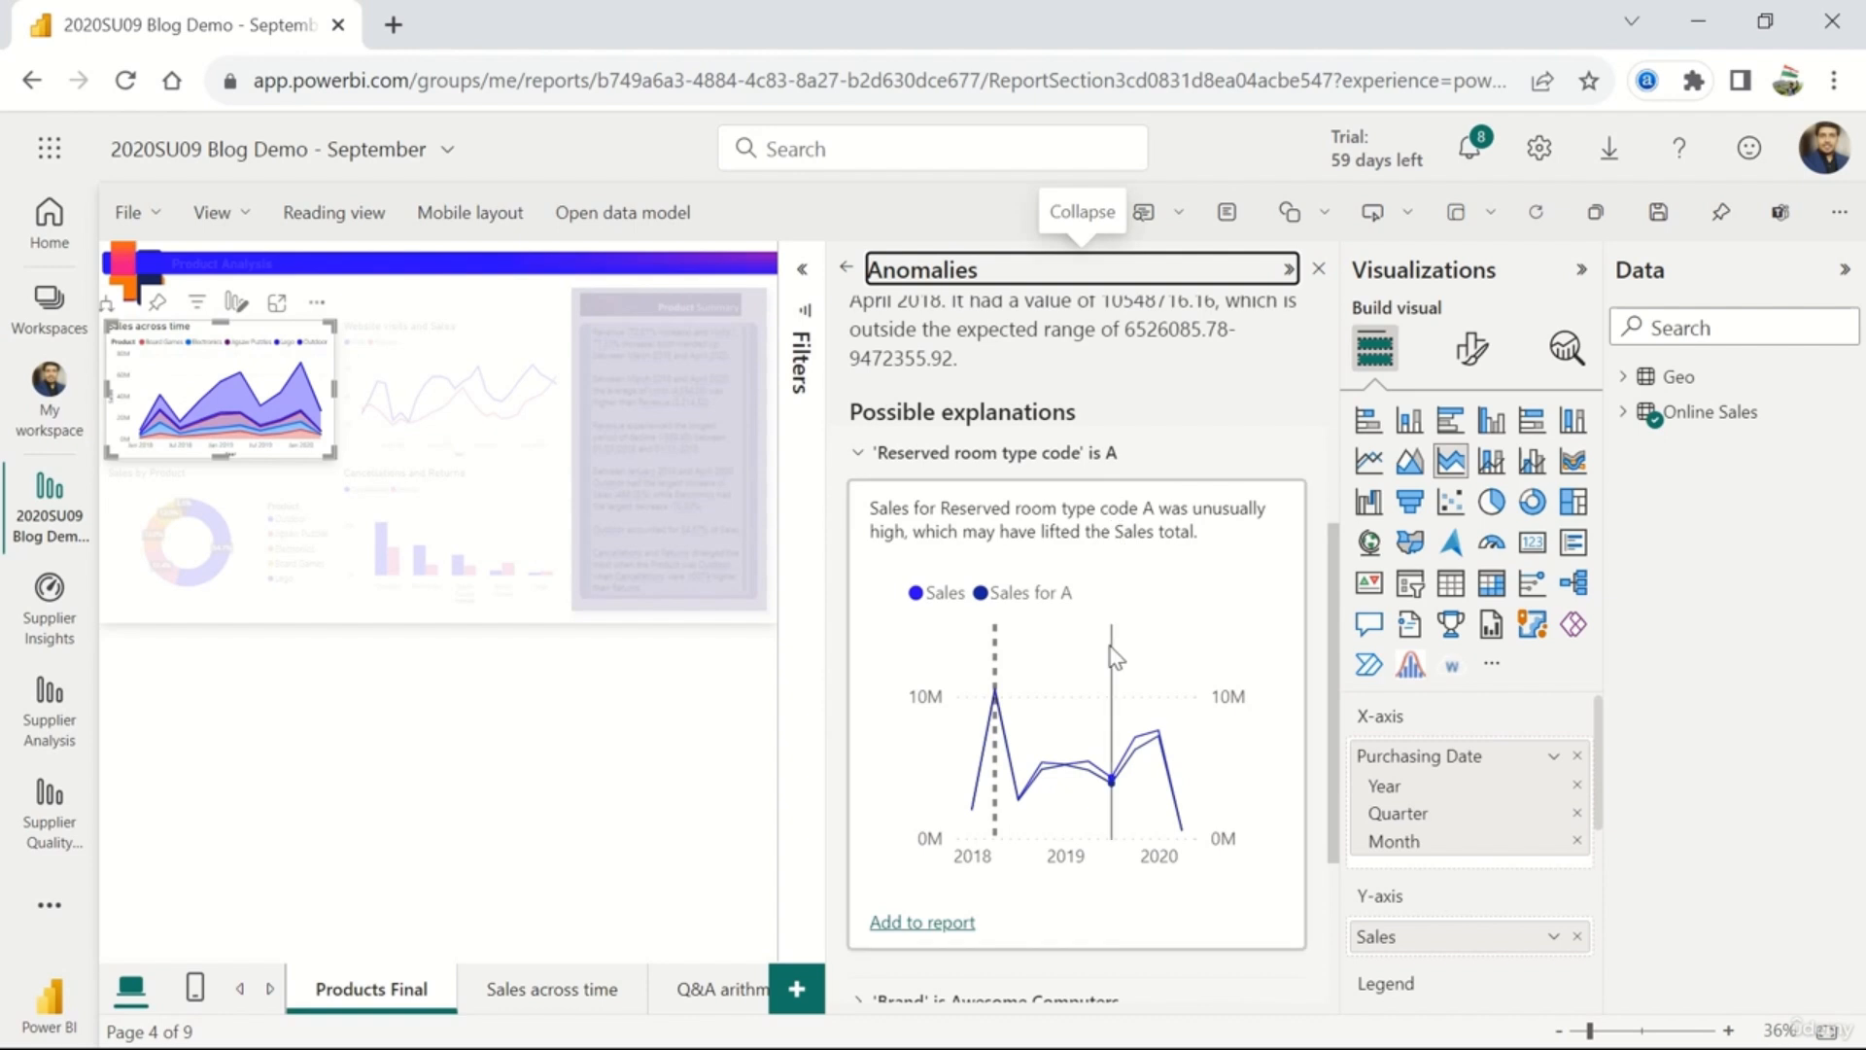
{"action": "scroll", "coordinate": [953, 545], "scroll_direction": "down", "scroll_amount": 3}
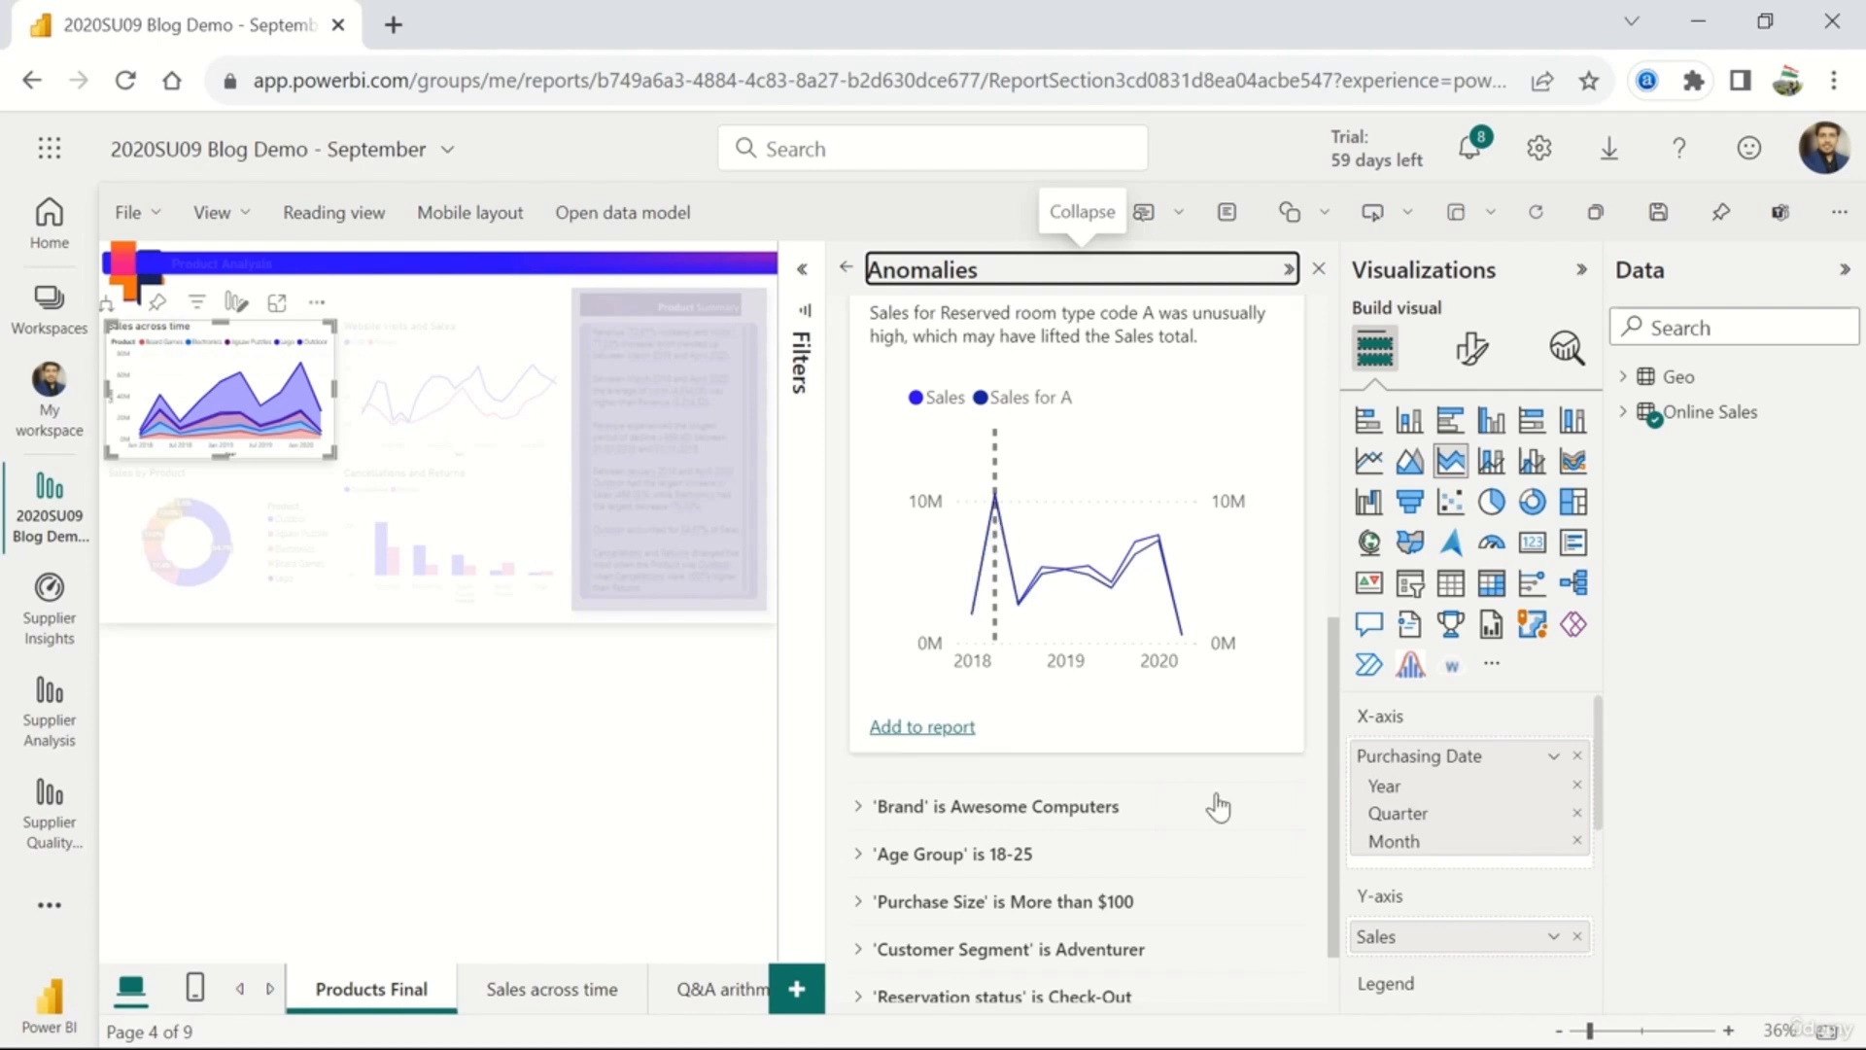
- Expand the 'Brand' is Awesome Computers and 'Age Group' is 18-25 explanations to review them, and return to the insights list
{"action": "scroll", "coordinate": [1216, 804], "scroll_direction": "down", "scroll_amount": 1}
{"action": "left_click", "coordinate": [1038, 717]}
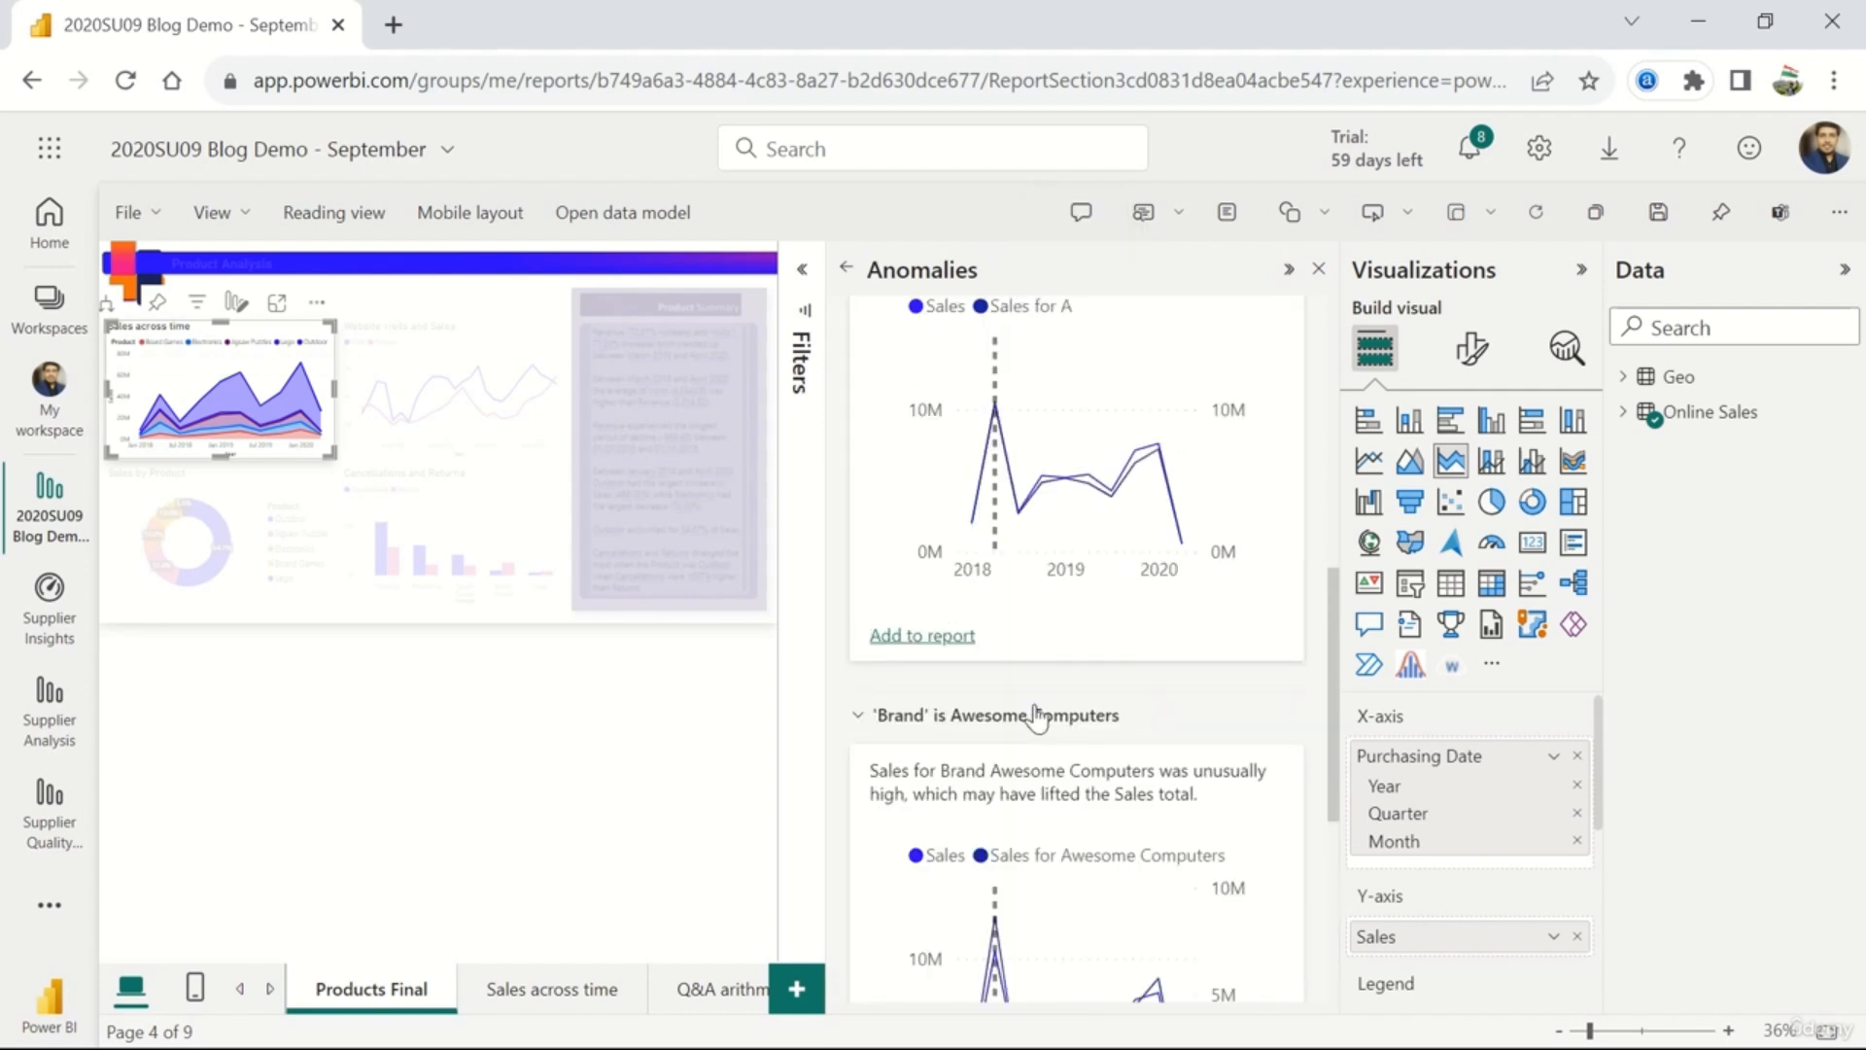
{"action": "scroll", "coordinate": [1038, 717], "scroll_direction": "down", "scroll_amount": 3}
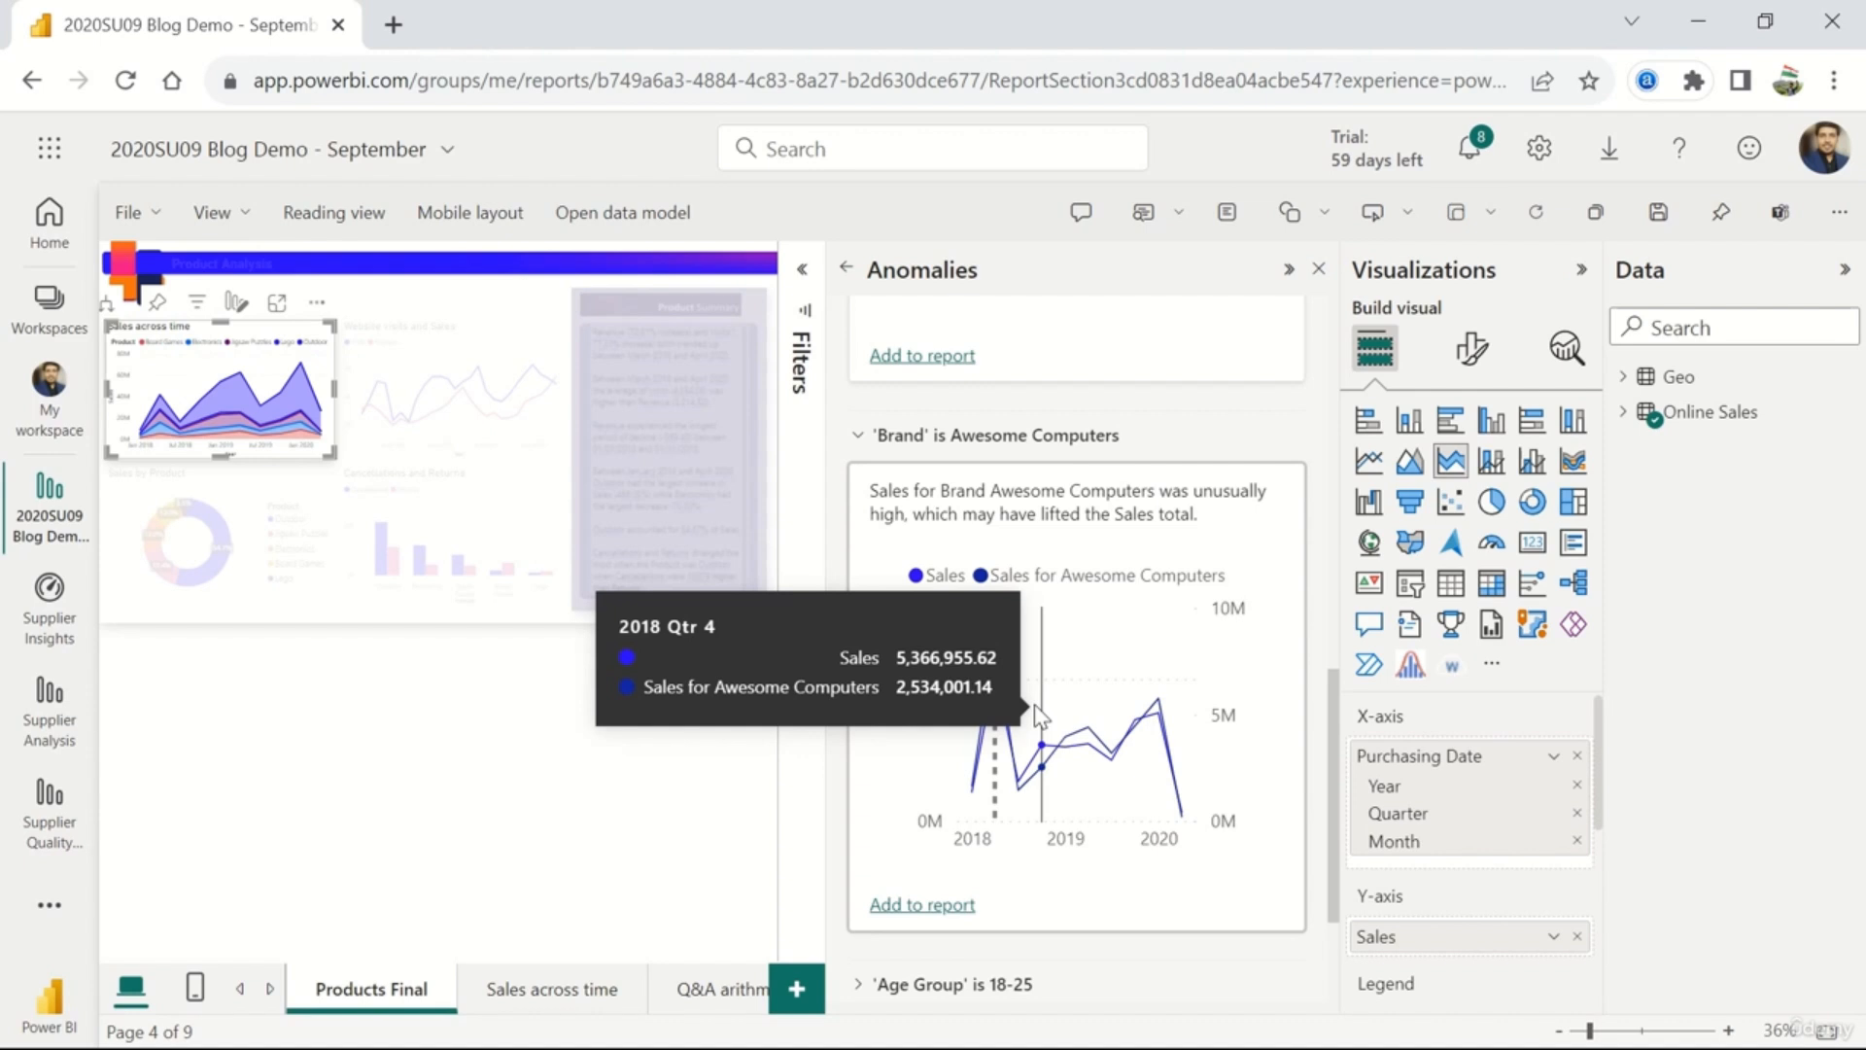
{"action": "scroll", "coordinate": [1039, 717], "scroll_direction": "down", "scroll_amount": 2}
{"action": "left_click", "coordinate": [1026, 764]}
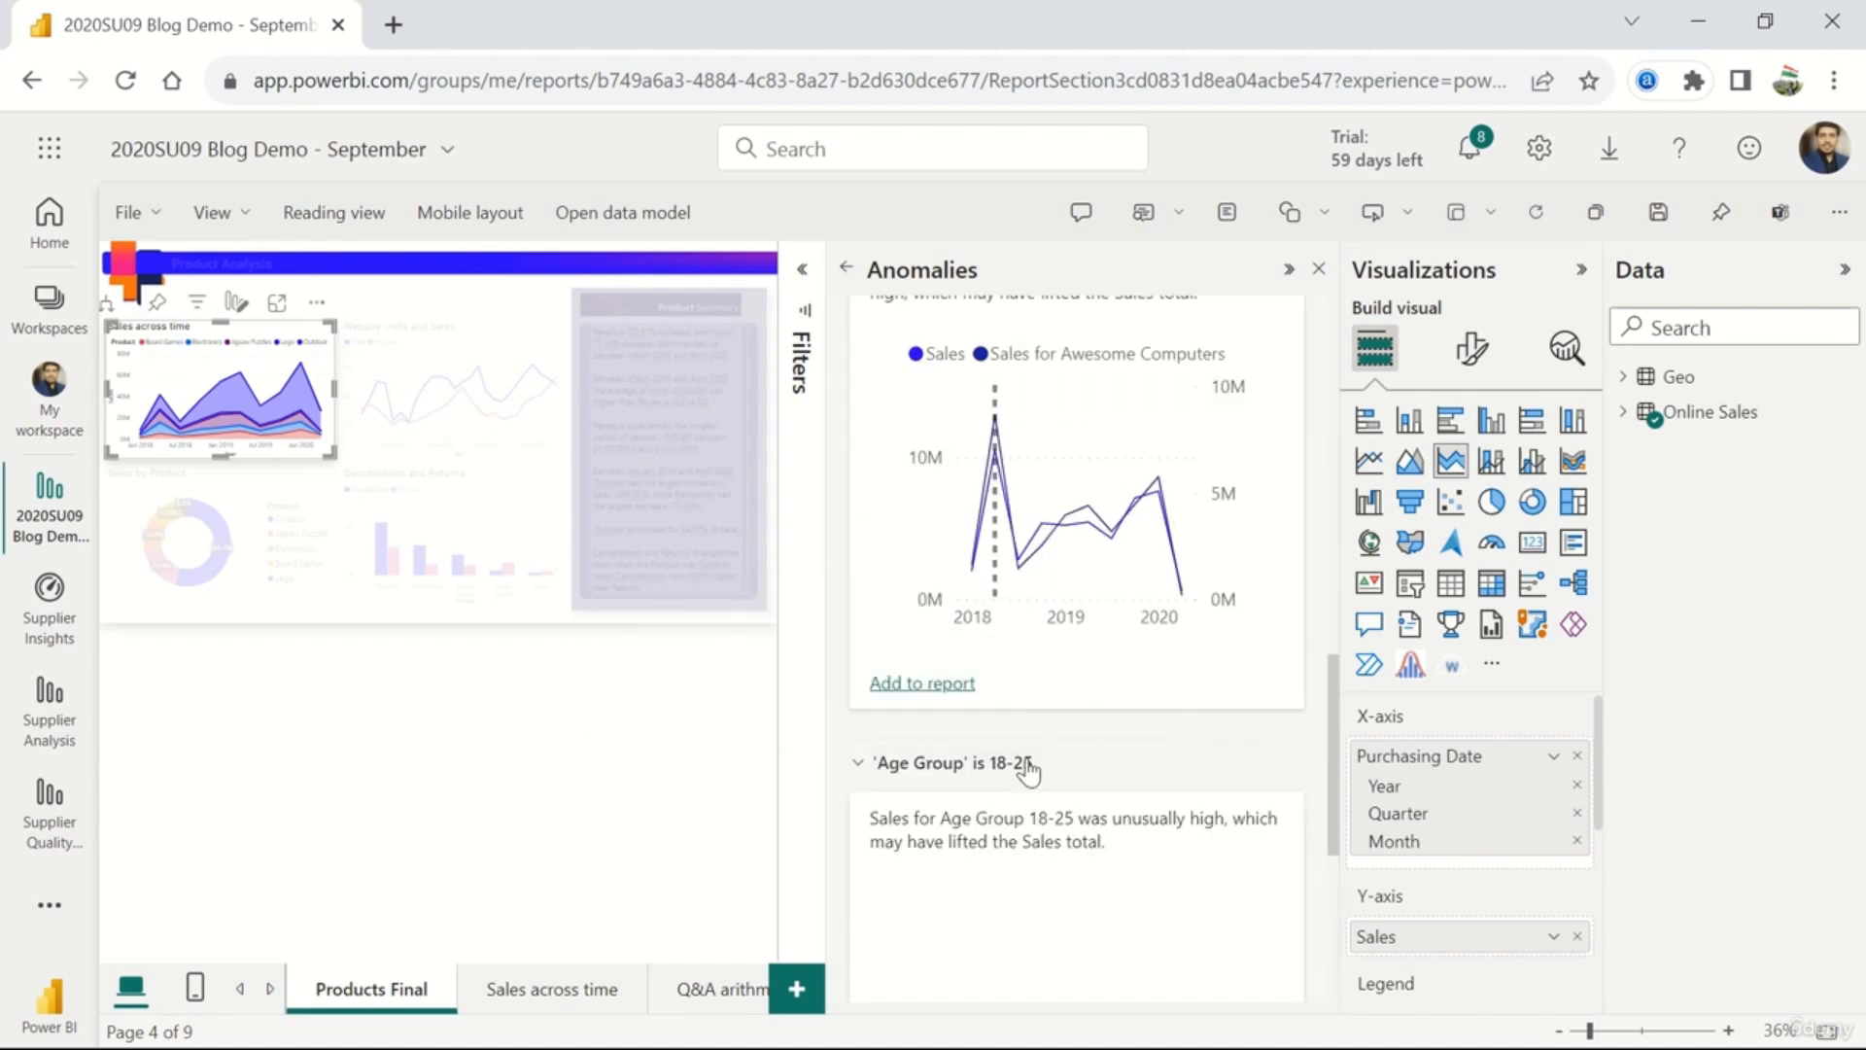
{"action": "scroll", "coordinate": [1028, 768], "scroll_direction": "down", "scroll_amount": 3}
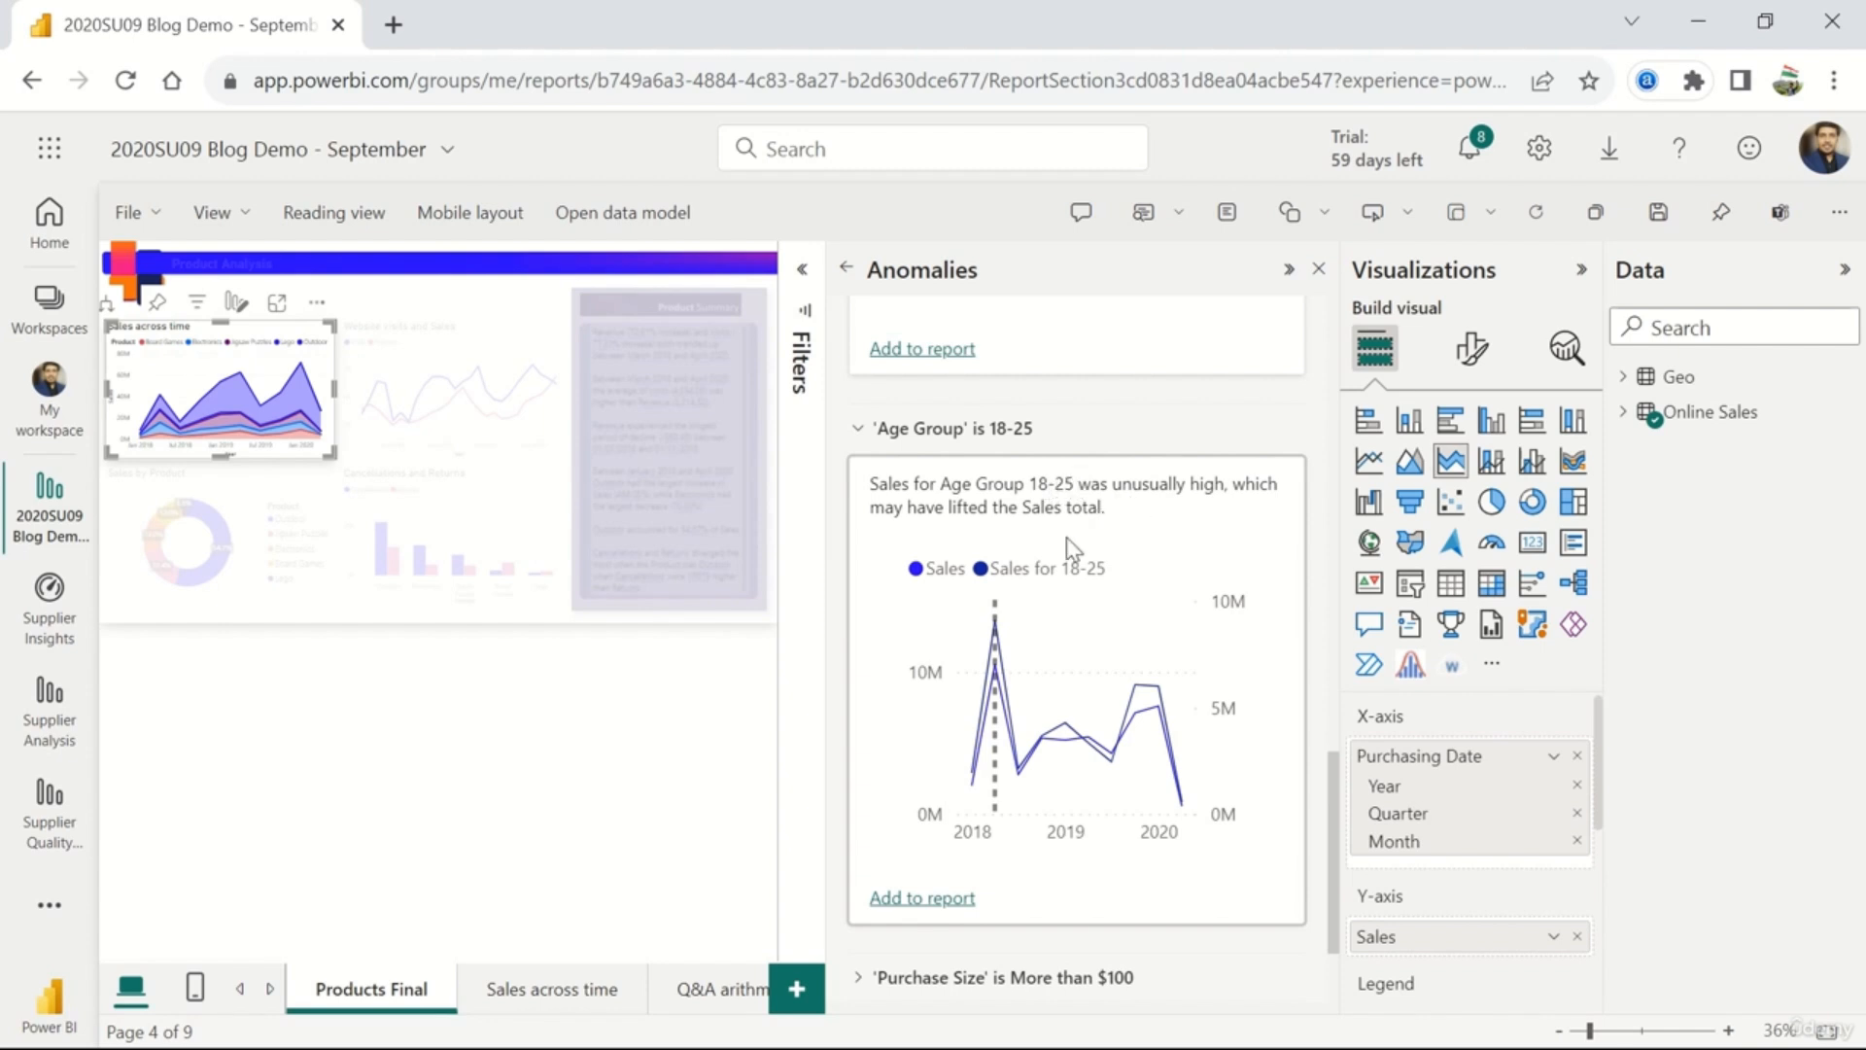
{"action": "scroll", "coordinate": [1070, 547], "scroll_direction": "down", "scroll_amount": 2}
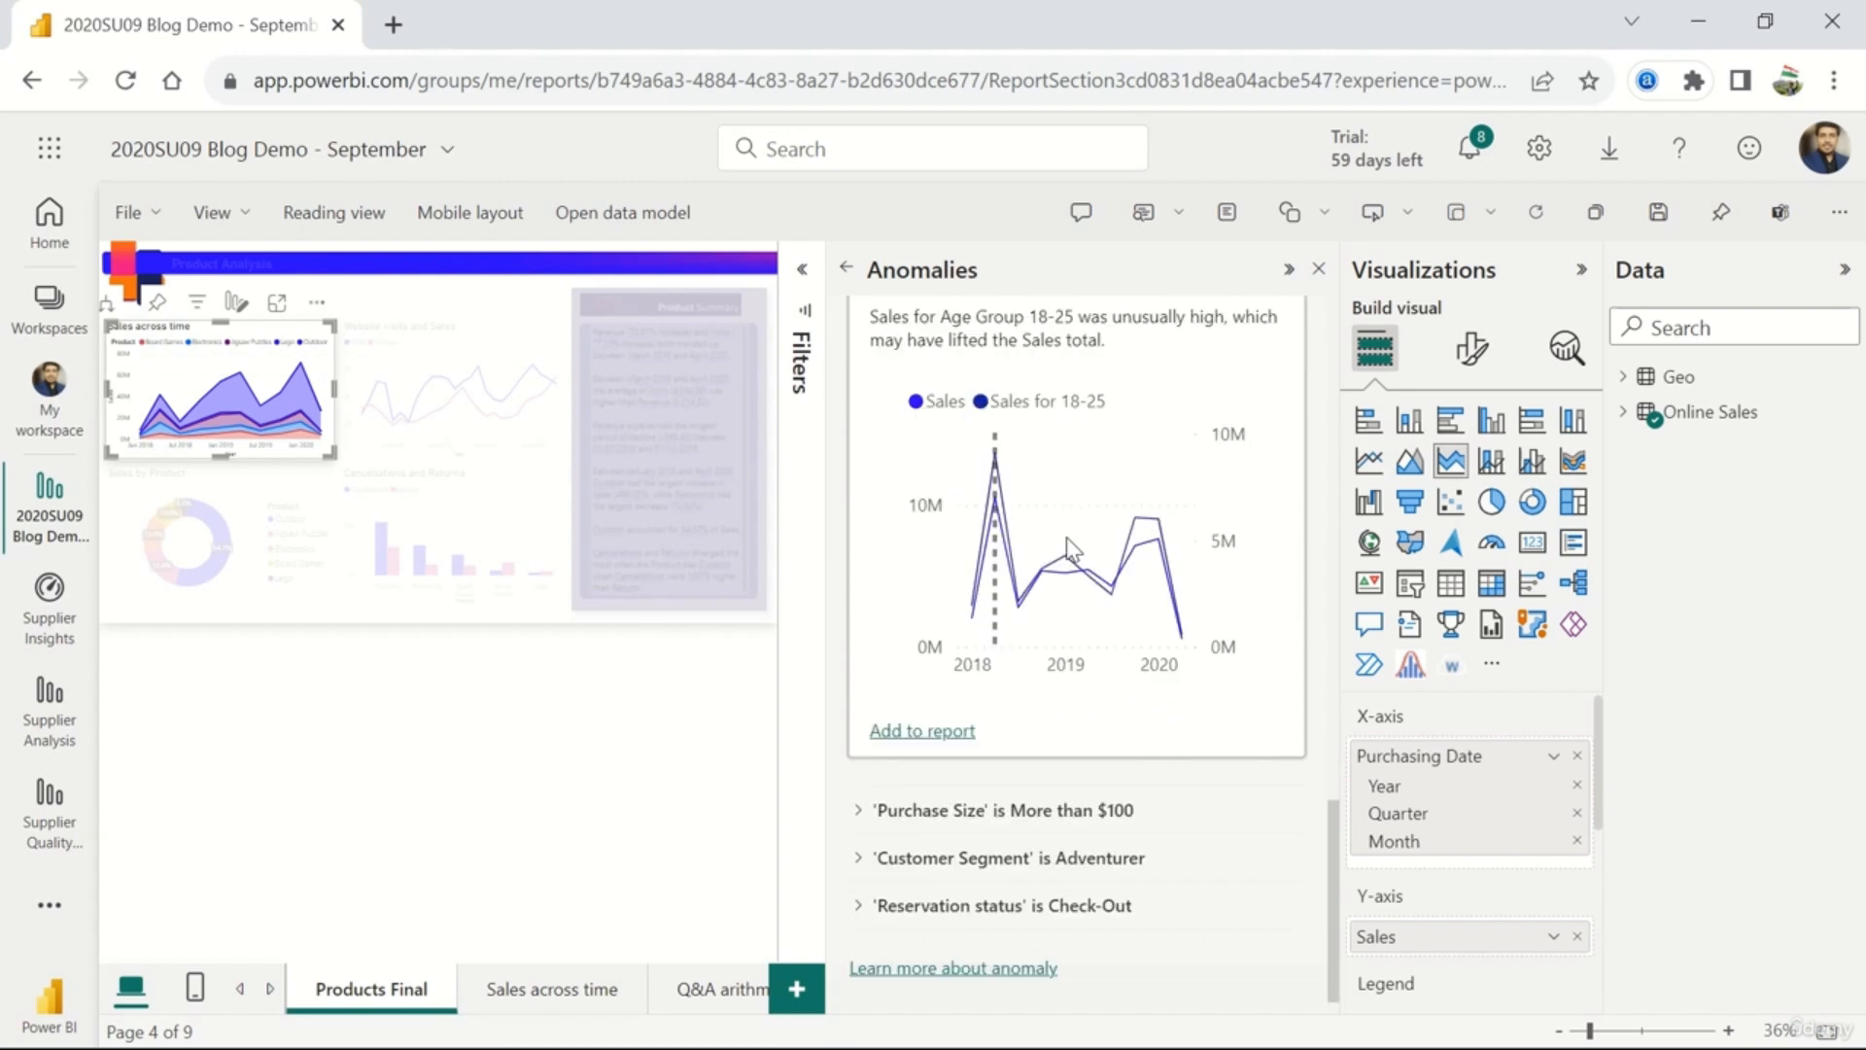
{"action": "scroll", "coordinate": [1069, 549], "scroll_direction": "up", "scroll_amount": 10}
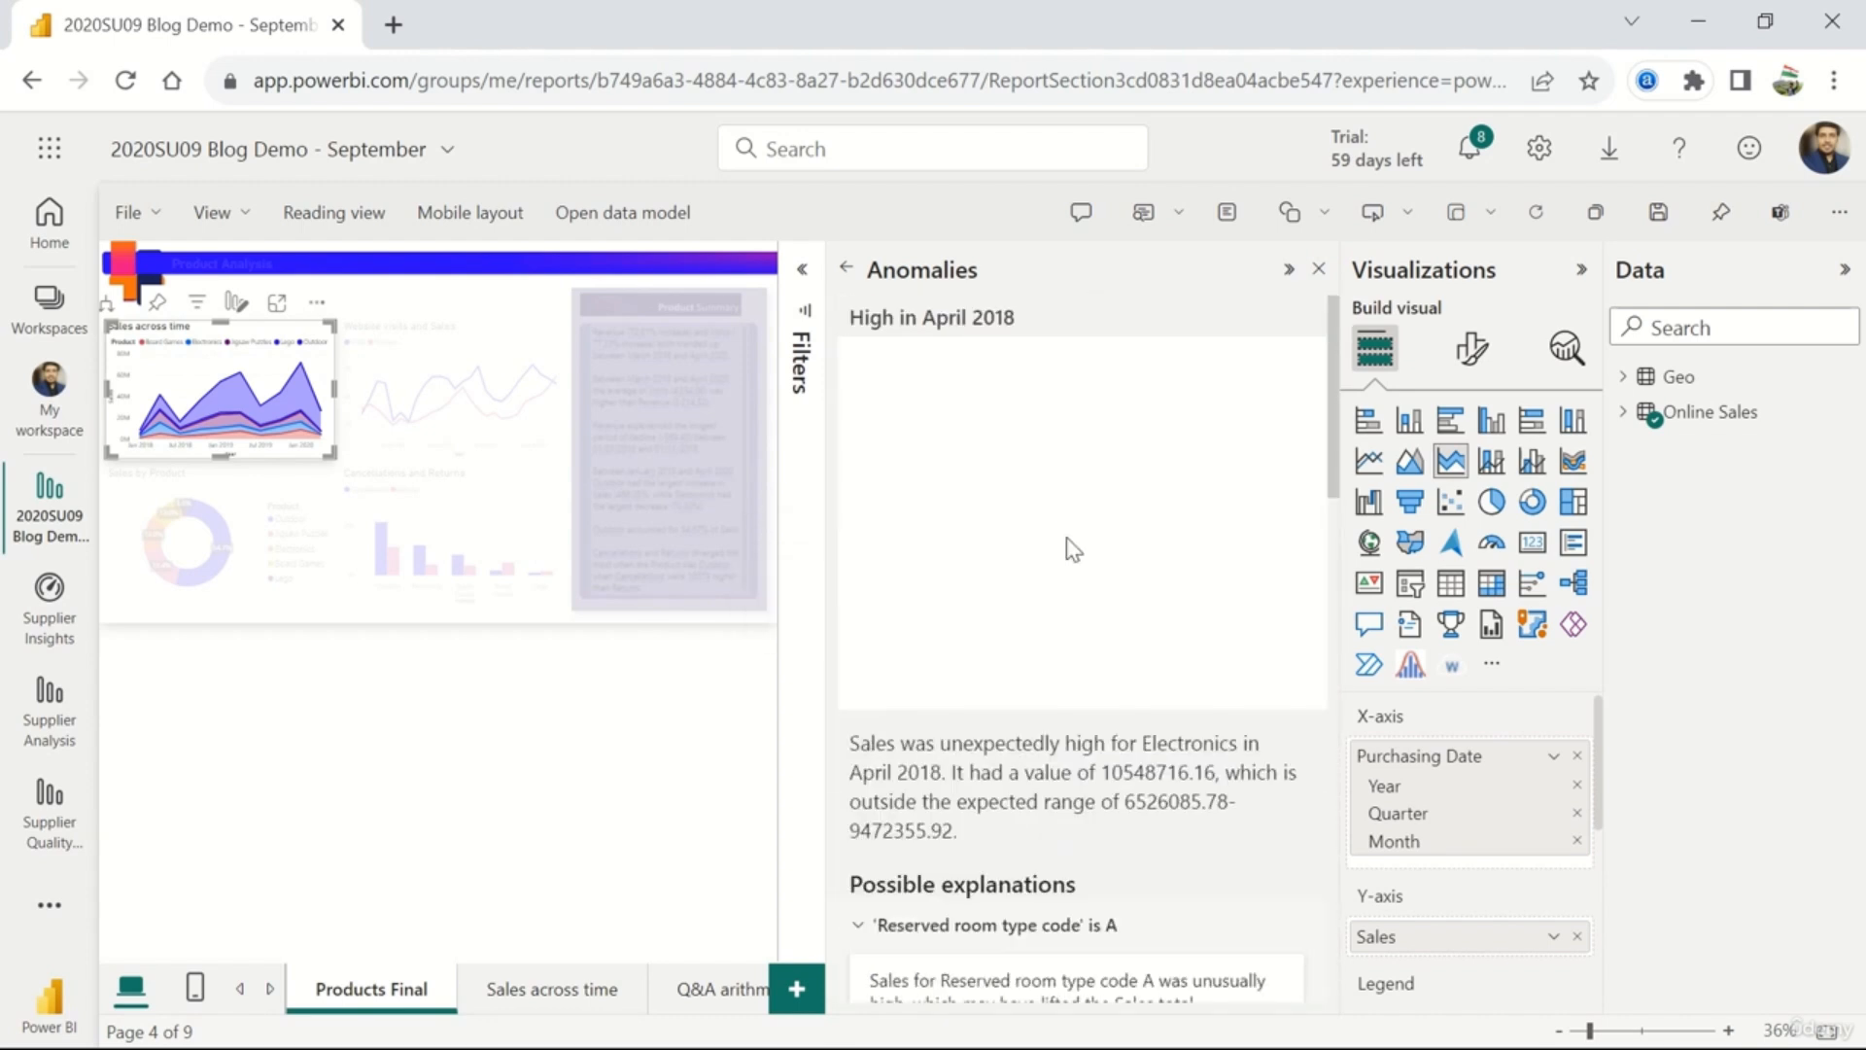
{"action": "left_click", "coordinate": [847, 269]}
- Open the significant anomaly in Sales insight, review its possible explanations, and return to the insights list
{"action": "scroll", "coordinate": [1127, 710], "scroll_direction": "down", "scroll_amount": 2}
{"action": "scroll", "coordinate": [1127, 705], "scroll_direction": "down", "scroll_amount": 3}
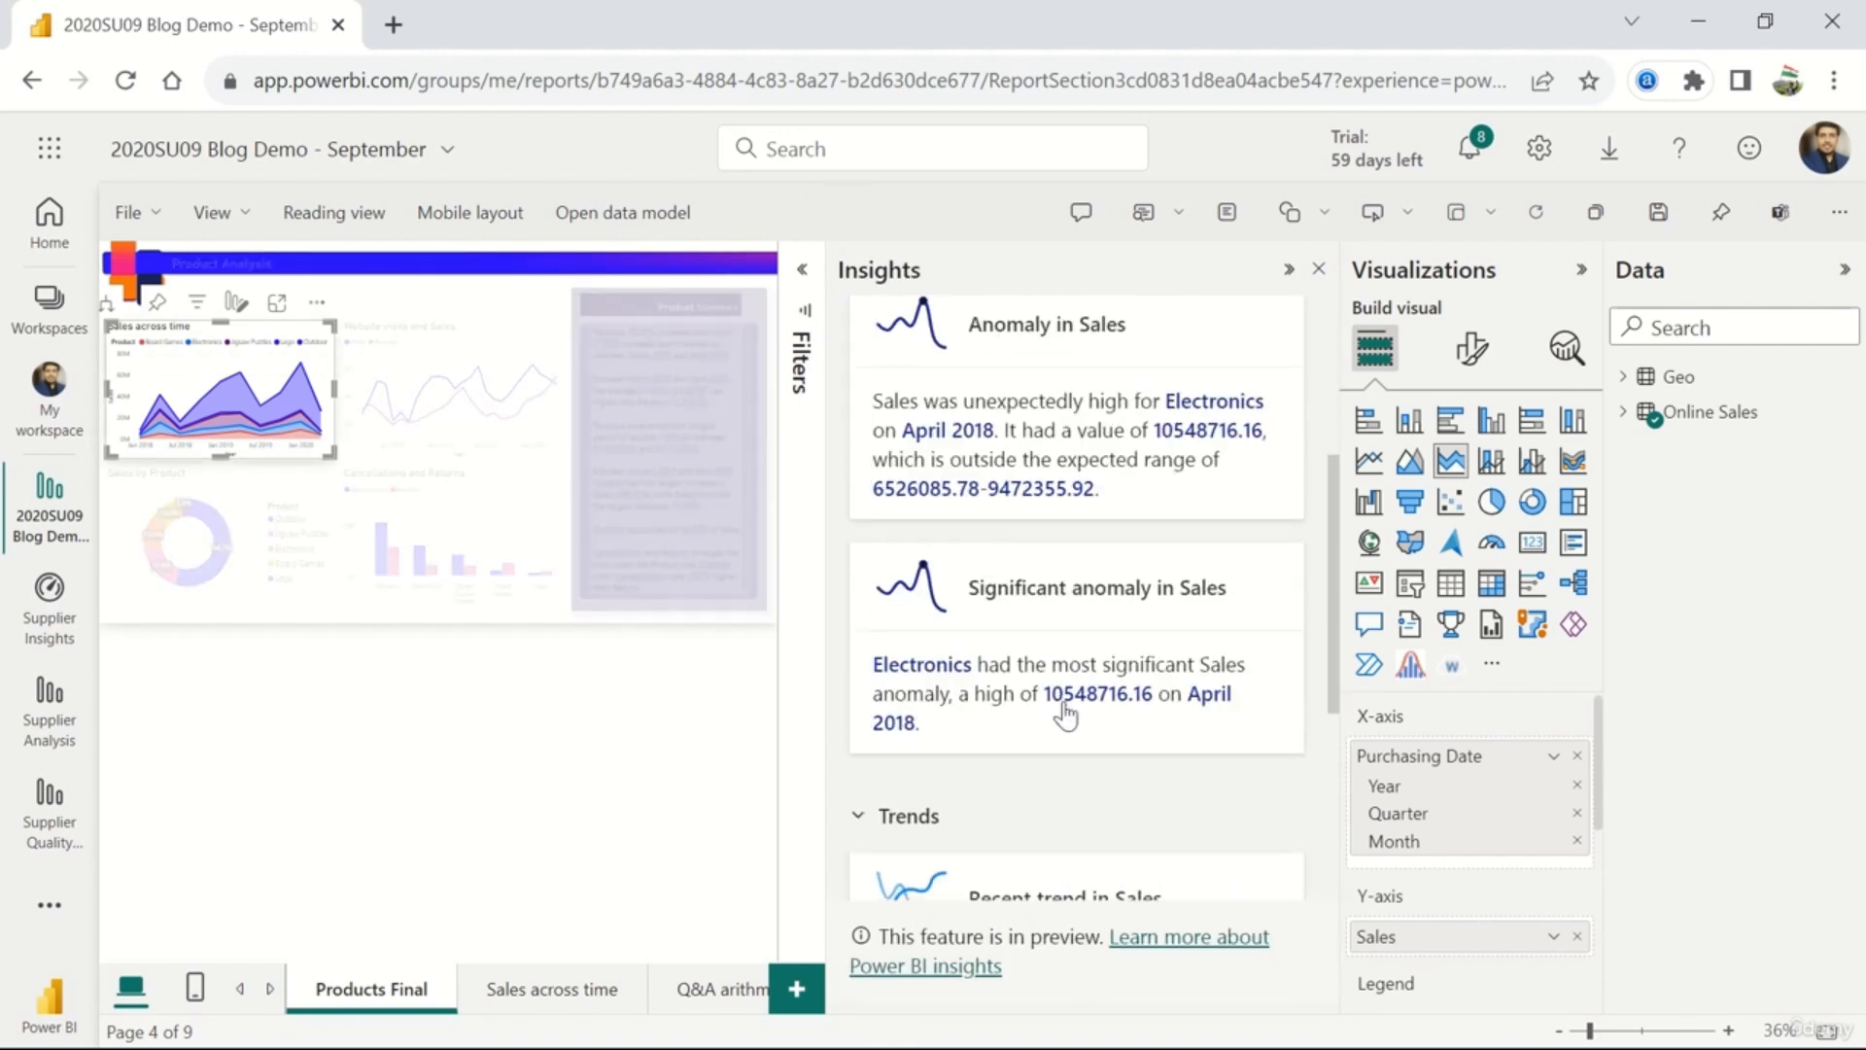
{"action": "left_click", "coordinate": [1126, 678]}
{"action": "scroll", "coordinate": [1126, 677], "scroll_direction": "down", "scroll_amount": 5}
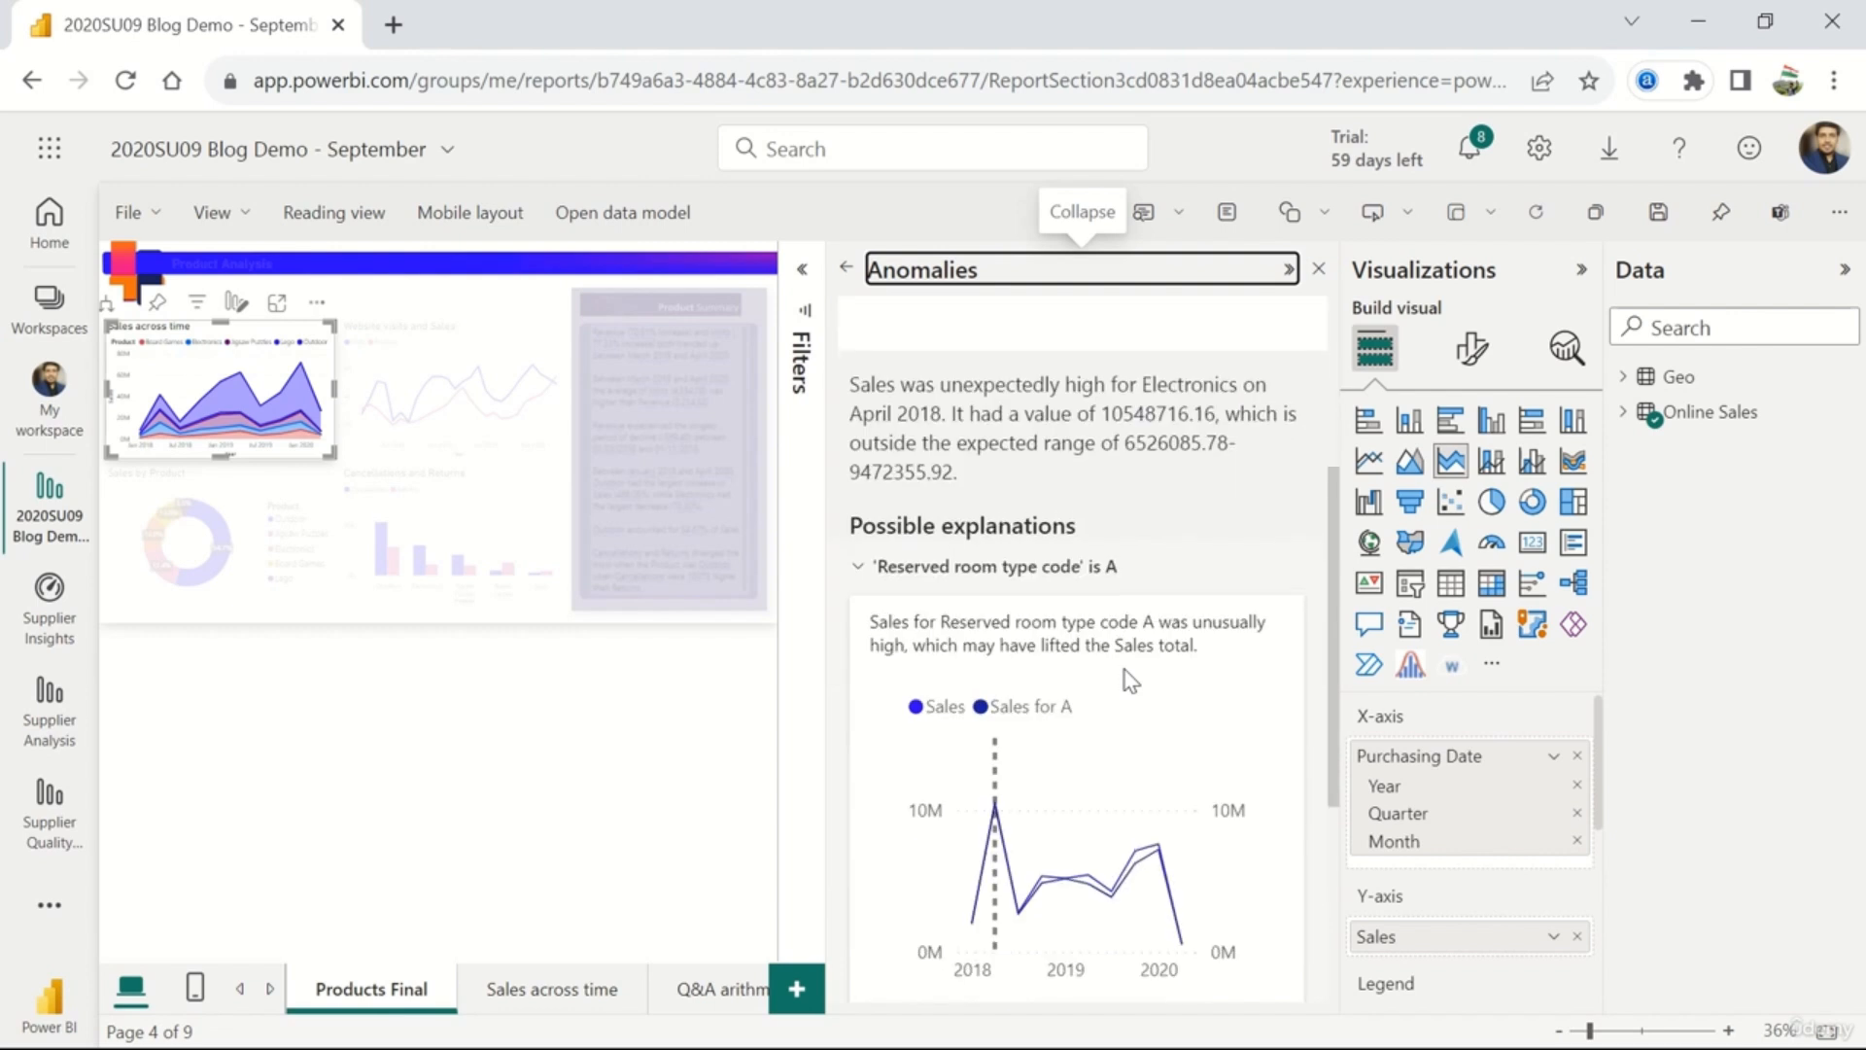
{"action": "scroll", "coordinate": [1128, 678], "scroll_direction": "up", "scroll_amount": 5}
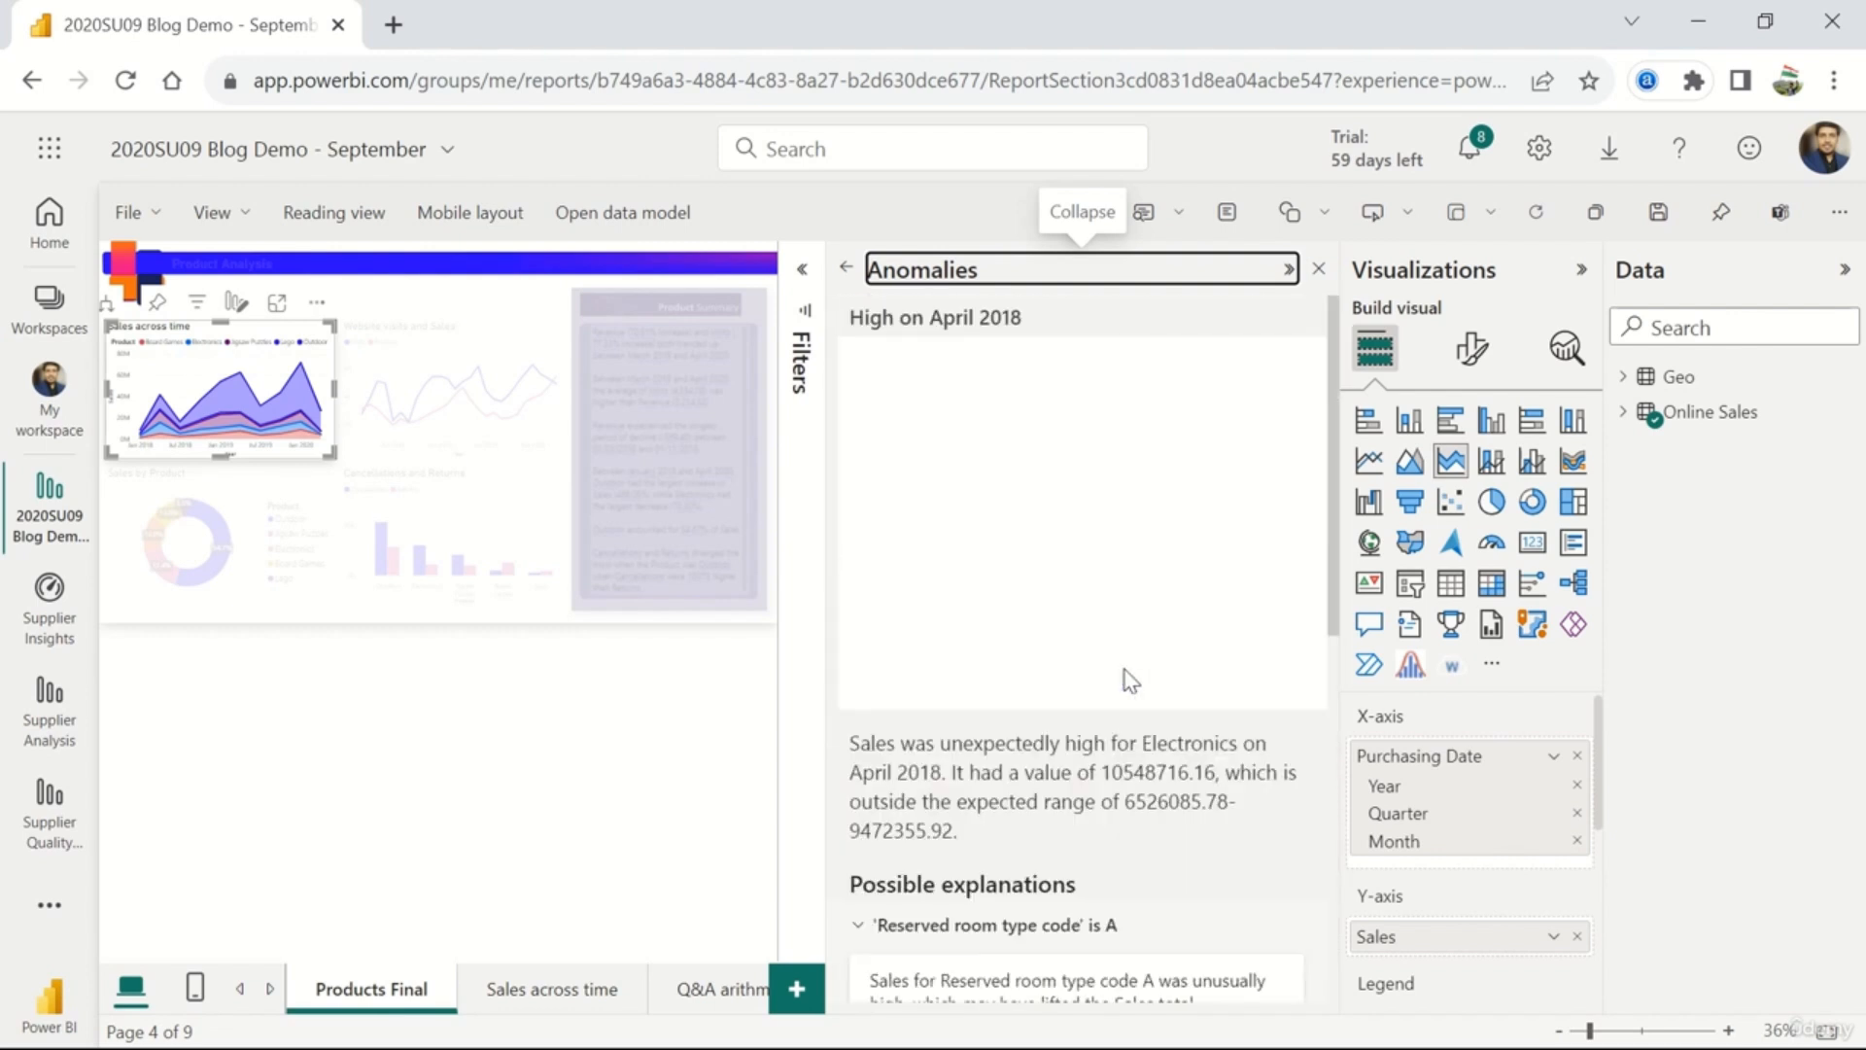
{"action": "left_click", "coordinate": [848, 273]}
- Open the recent trend in Sales insight for Lego, examine its chart and explanations, and return to the list
{"action": "scroll", "coordinate": [1116, 716], "scroll_direction": "down", "scroll_amount": 6}
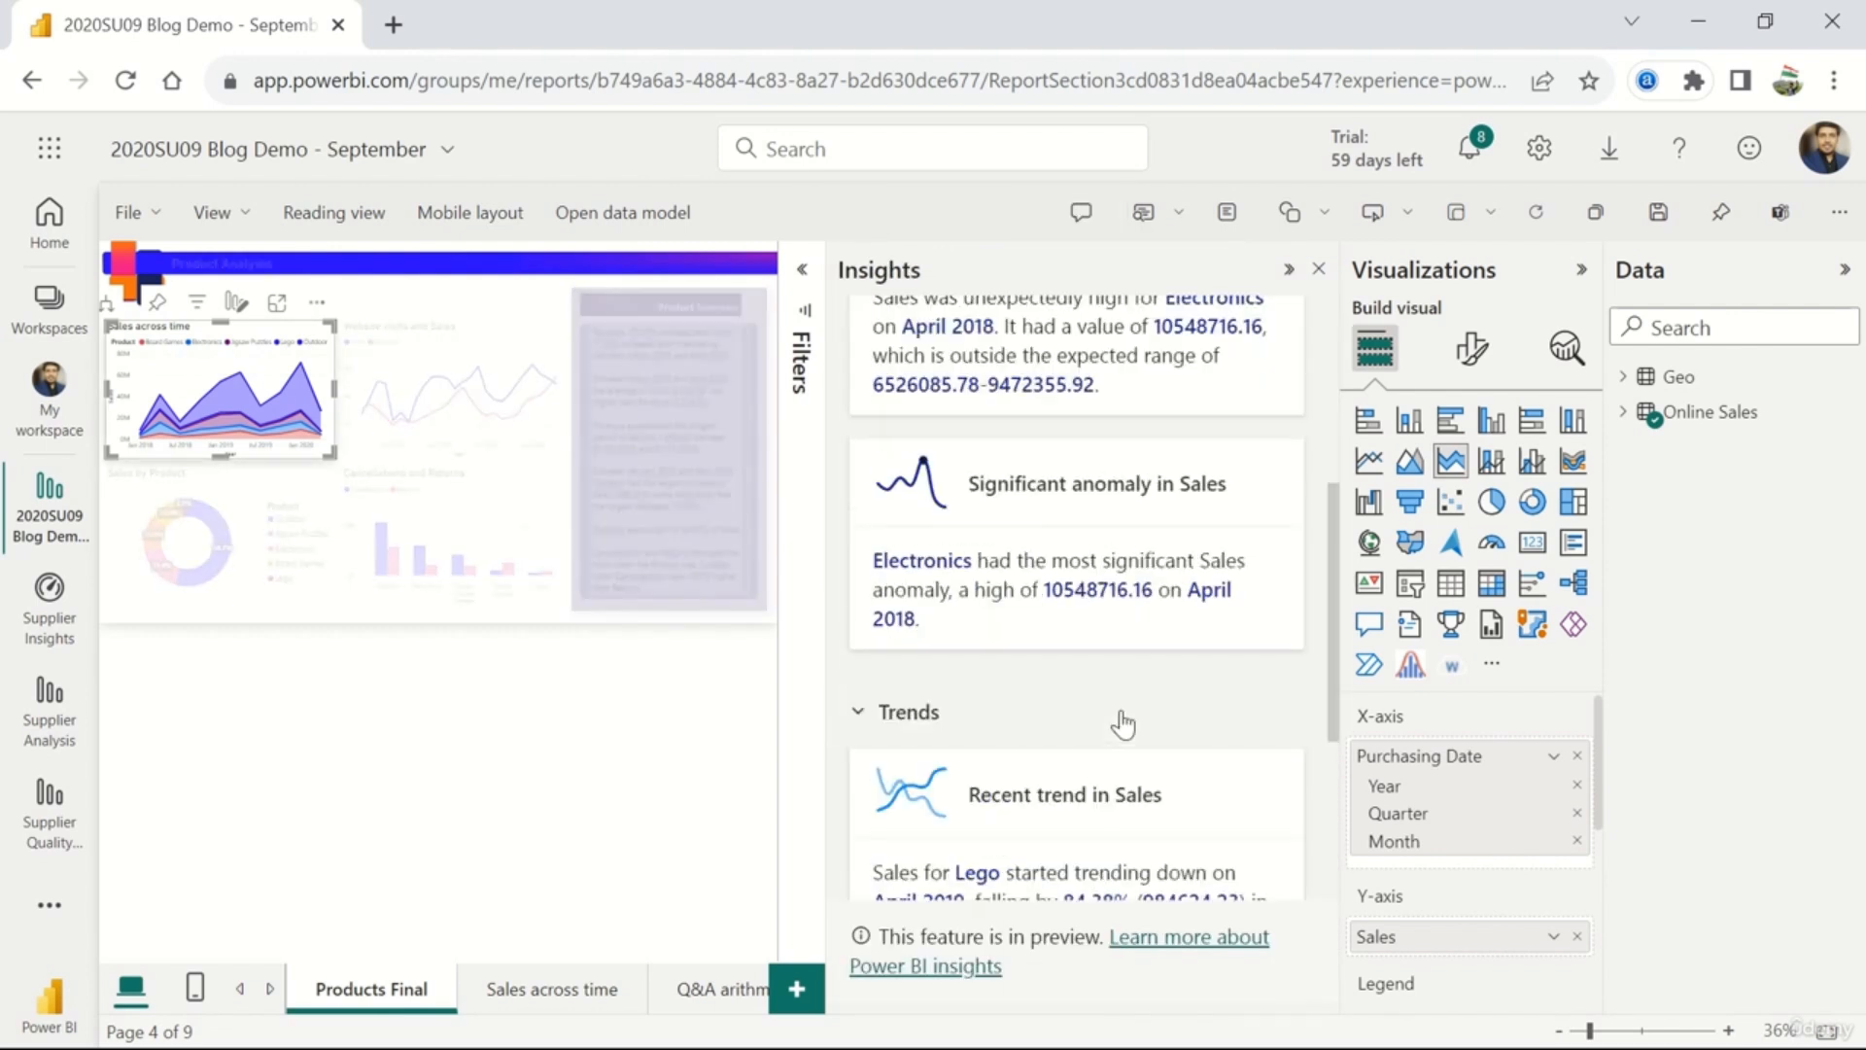
{"action": "left_click", "coordinate": [1052, 471]}
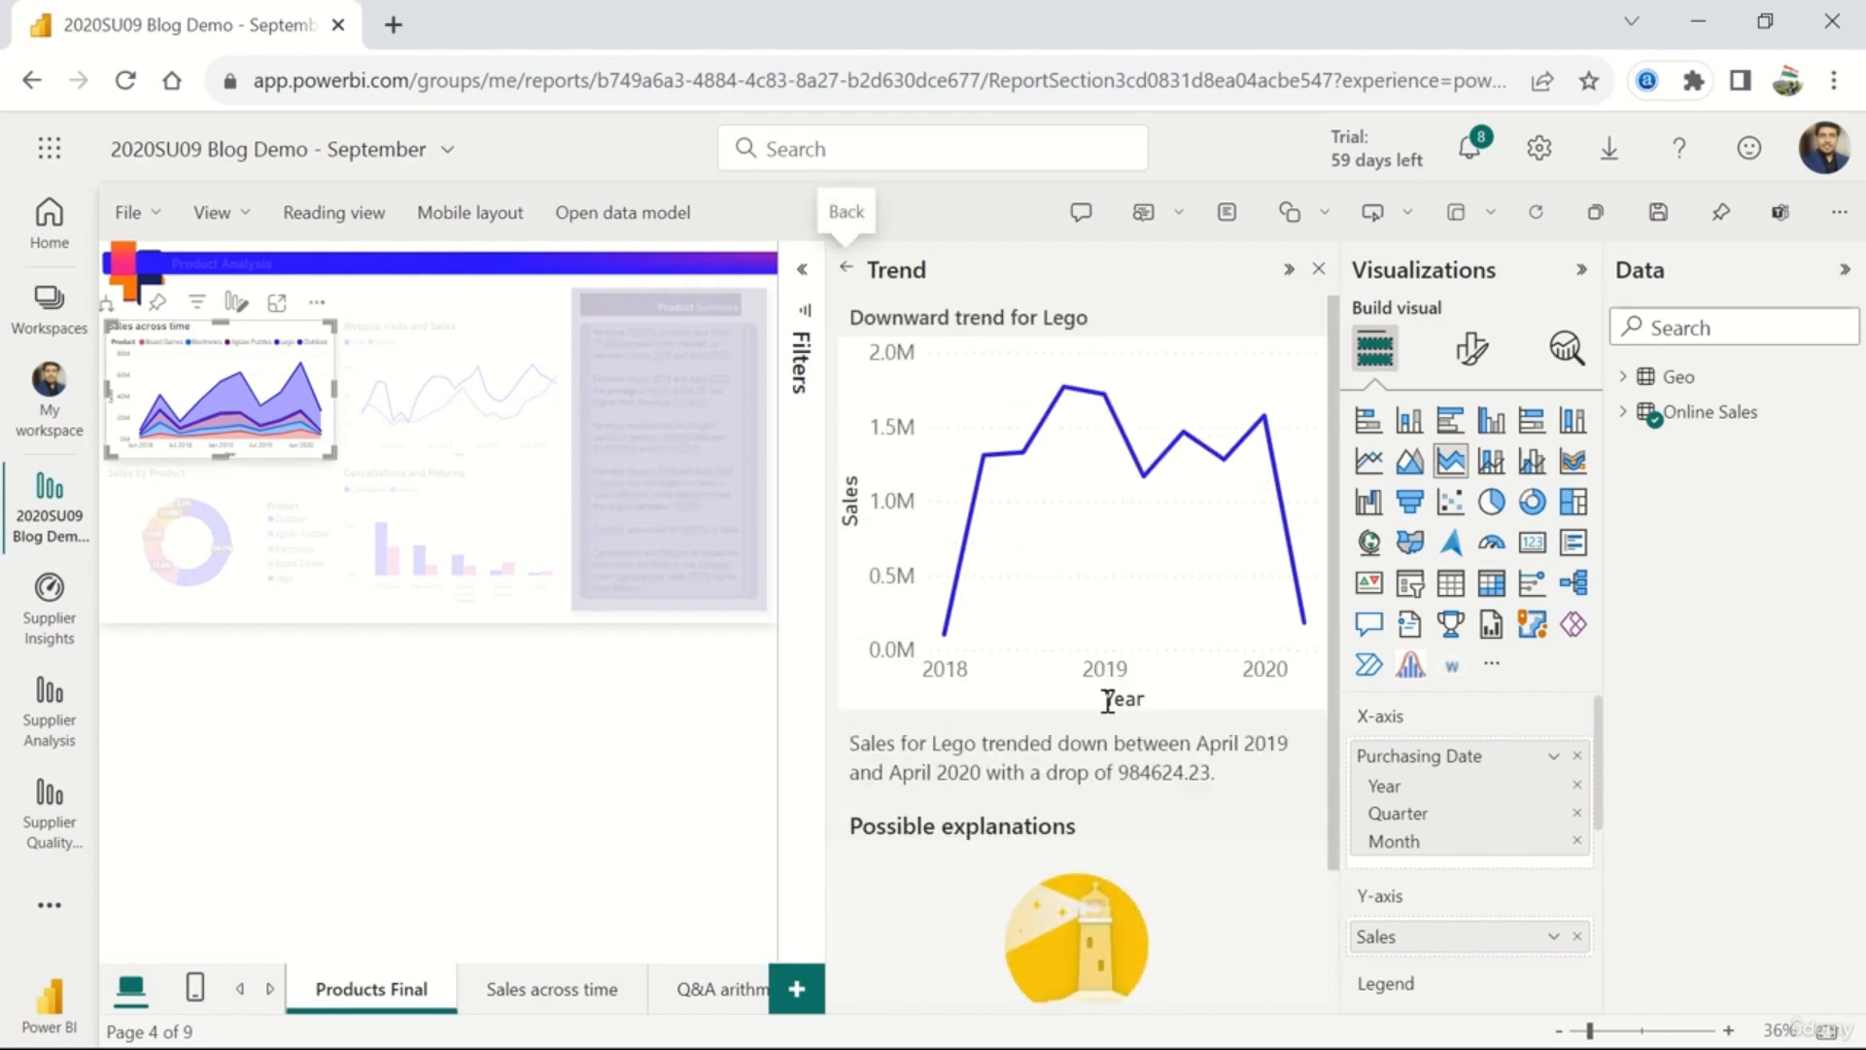
{"action": "scroll", "coordinate": [1107, 701], "scroll_direction": "down", "scroll_amount": 2}
{"action": "scroll", "coordinate": [1105, 702], "scroll_direction": "up", "scroll_amount": 2}
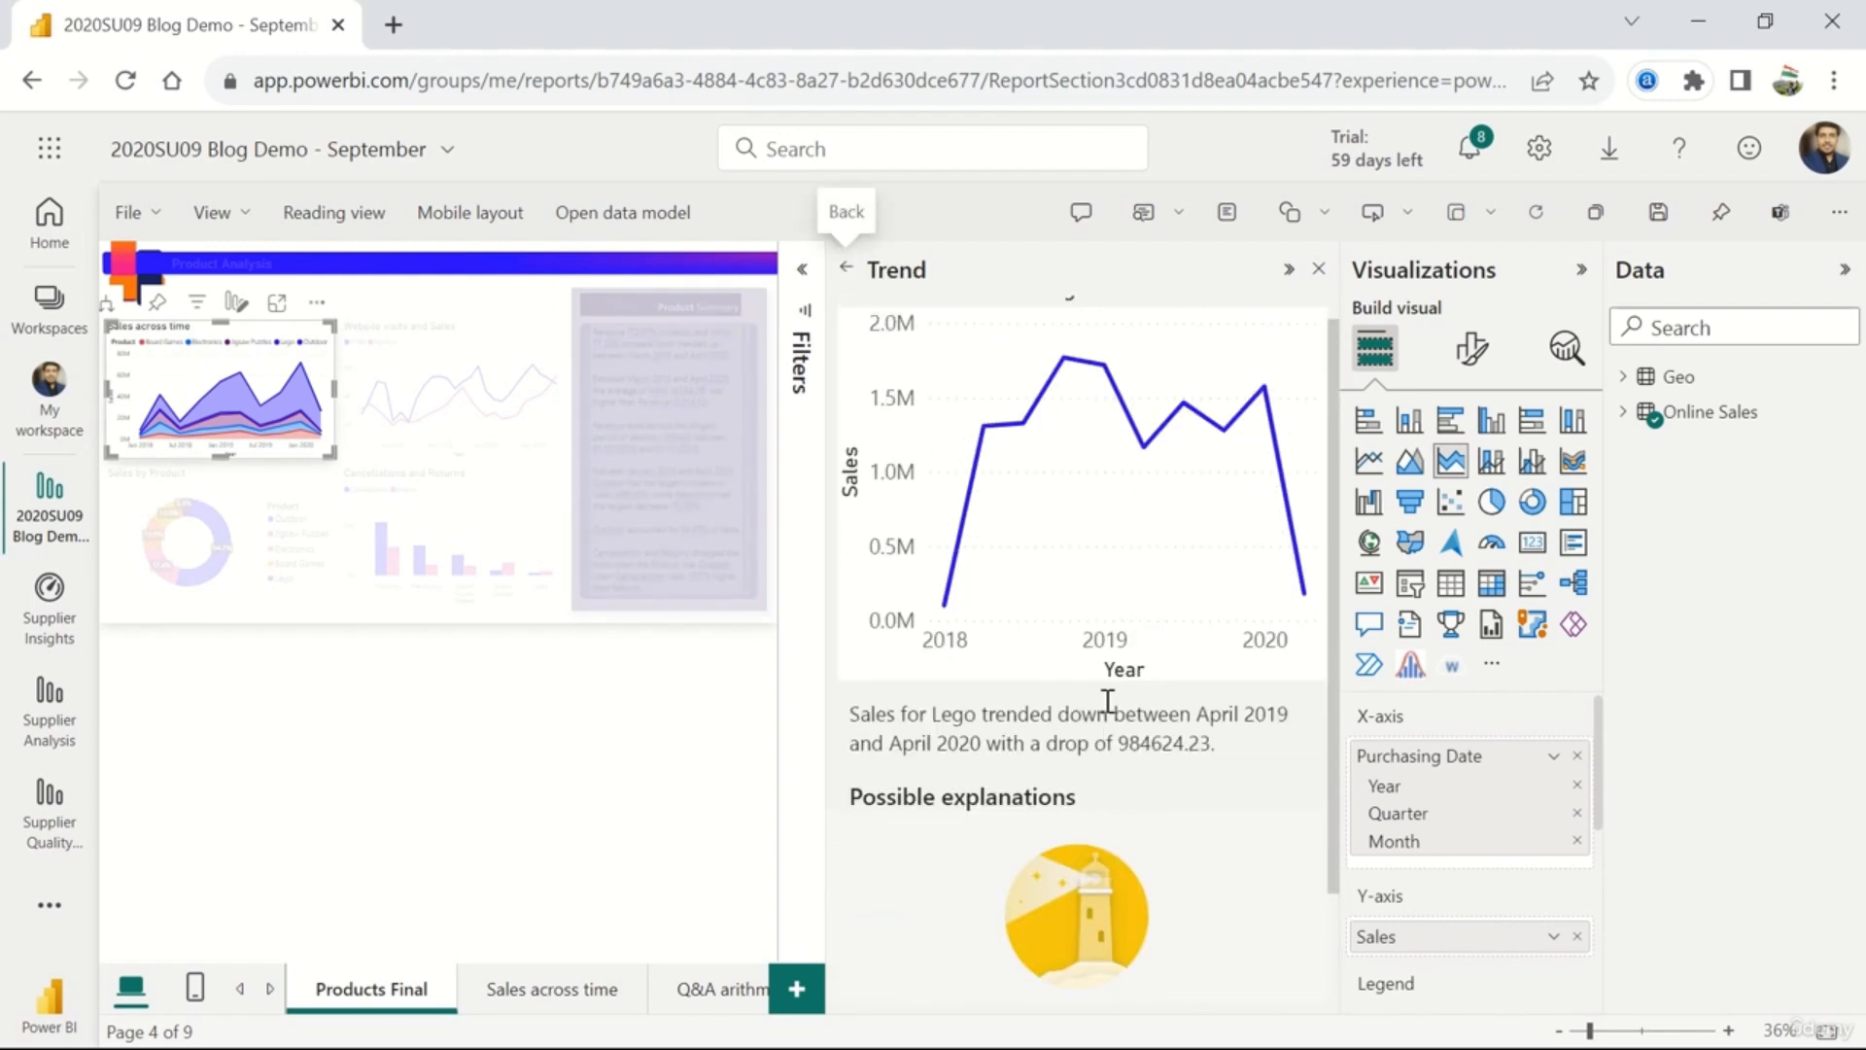
{"action": "left_click", "coordinate": [846, 269]}
- Open the steep trend in Sales insight for Outdoor, examine its chart, and return to the insights list
{"action": "scroll", "coordinate": [1038, 583], "scroll_direction": "down", "scroll_amount": 2}
{"action": "scroll", "coordinate": [1036, 583], "scroll_direction": "down", "scroll_amount": 5}
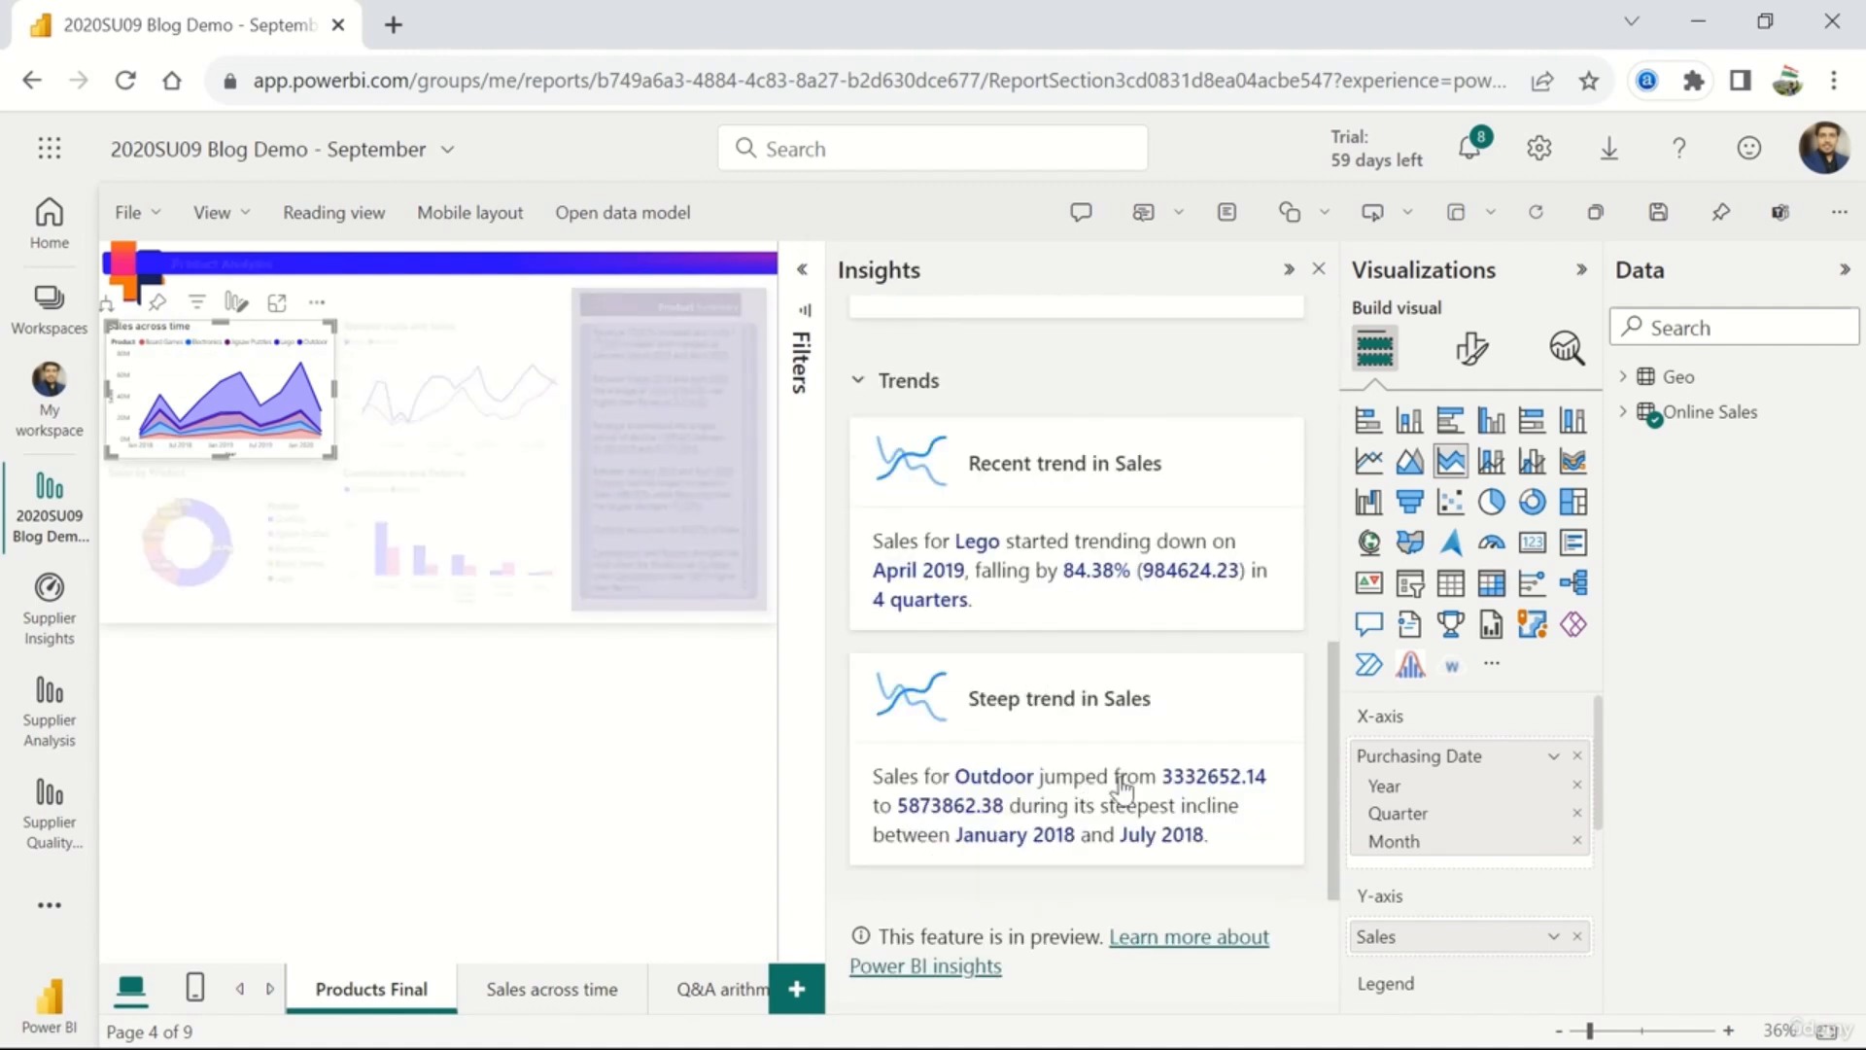
{"action": "left_click", "coordinate": [1097, 797]}
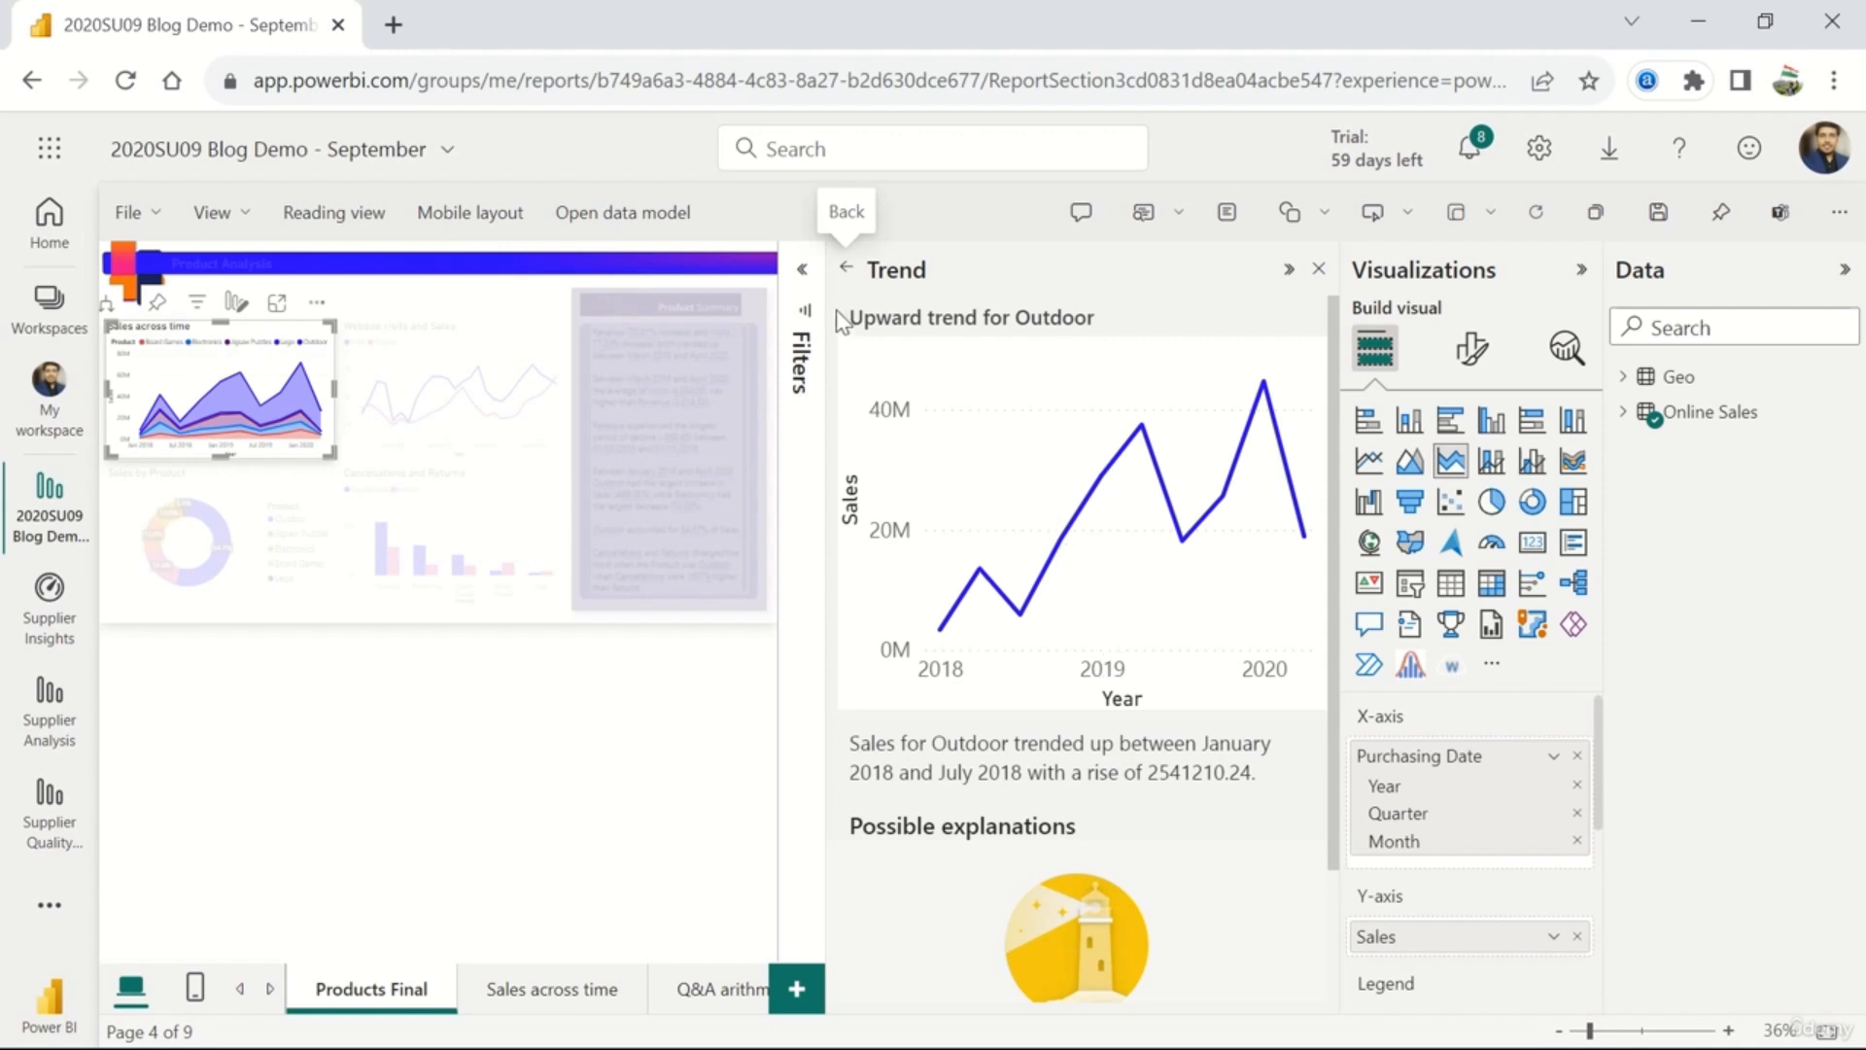
{"action": "left_click", "coordinate": [846, 268]}
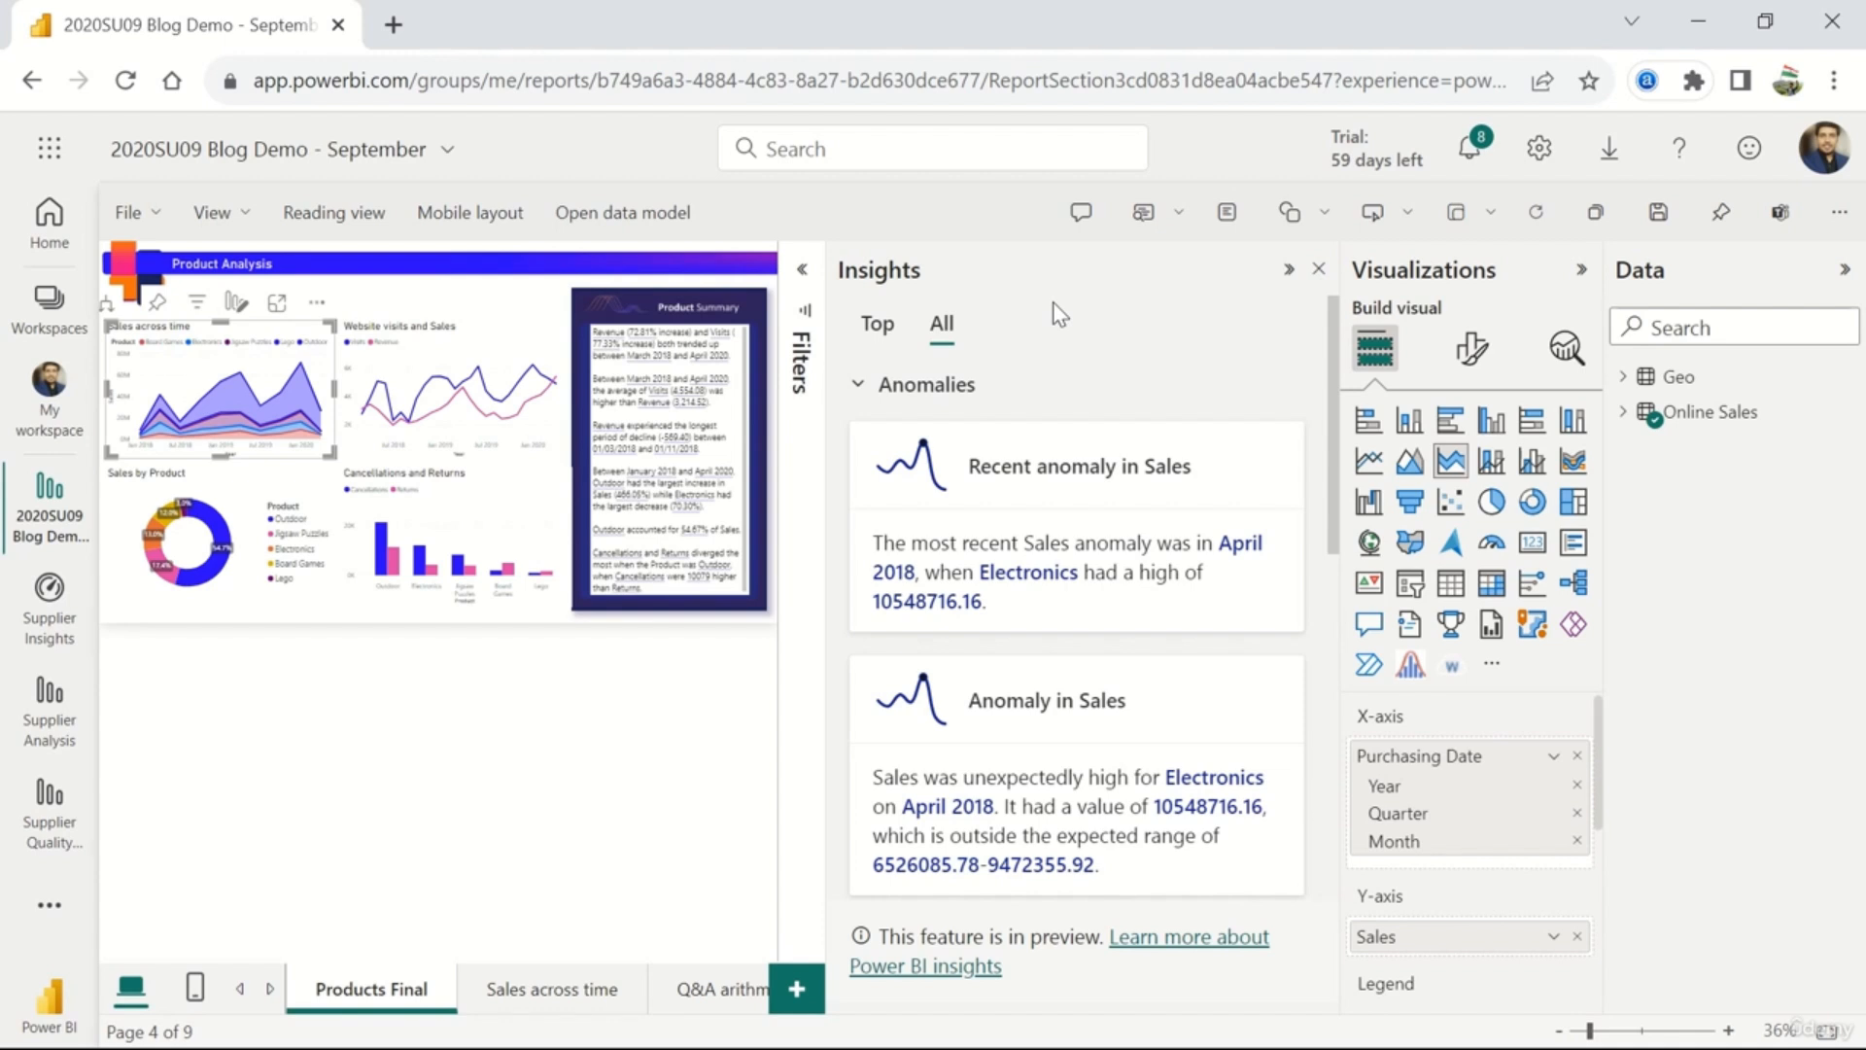
- Revisit the recent anomaly in Sales insight, skim its possible explanations again, and go back to the insights list
{"action": "left_click", "coordinate": [1075, 526]}
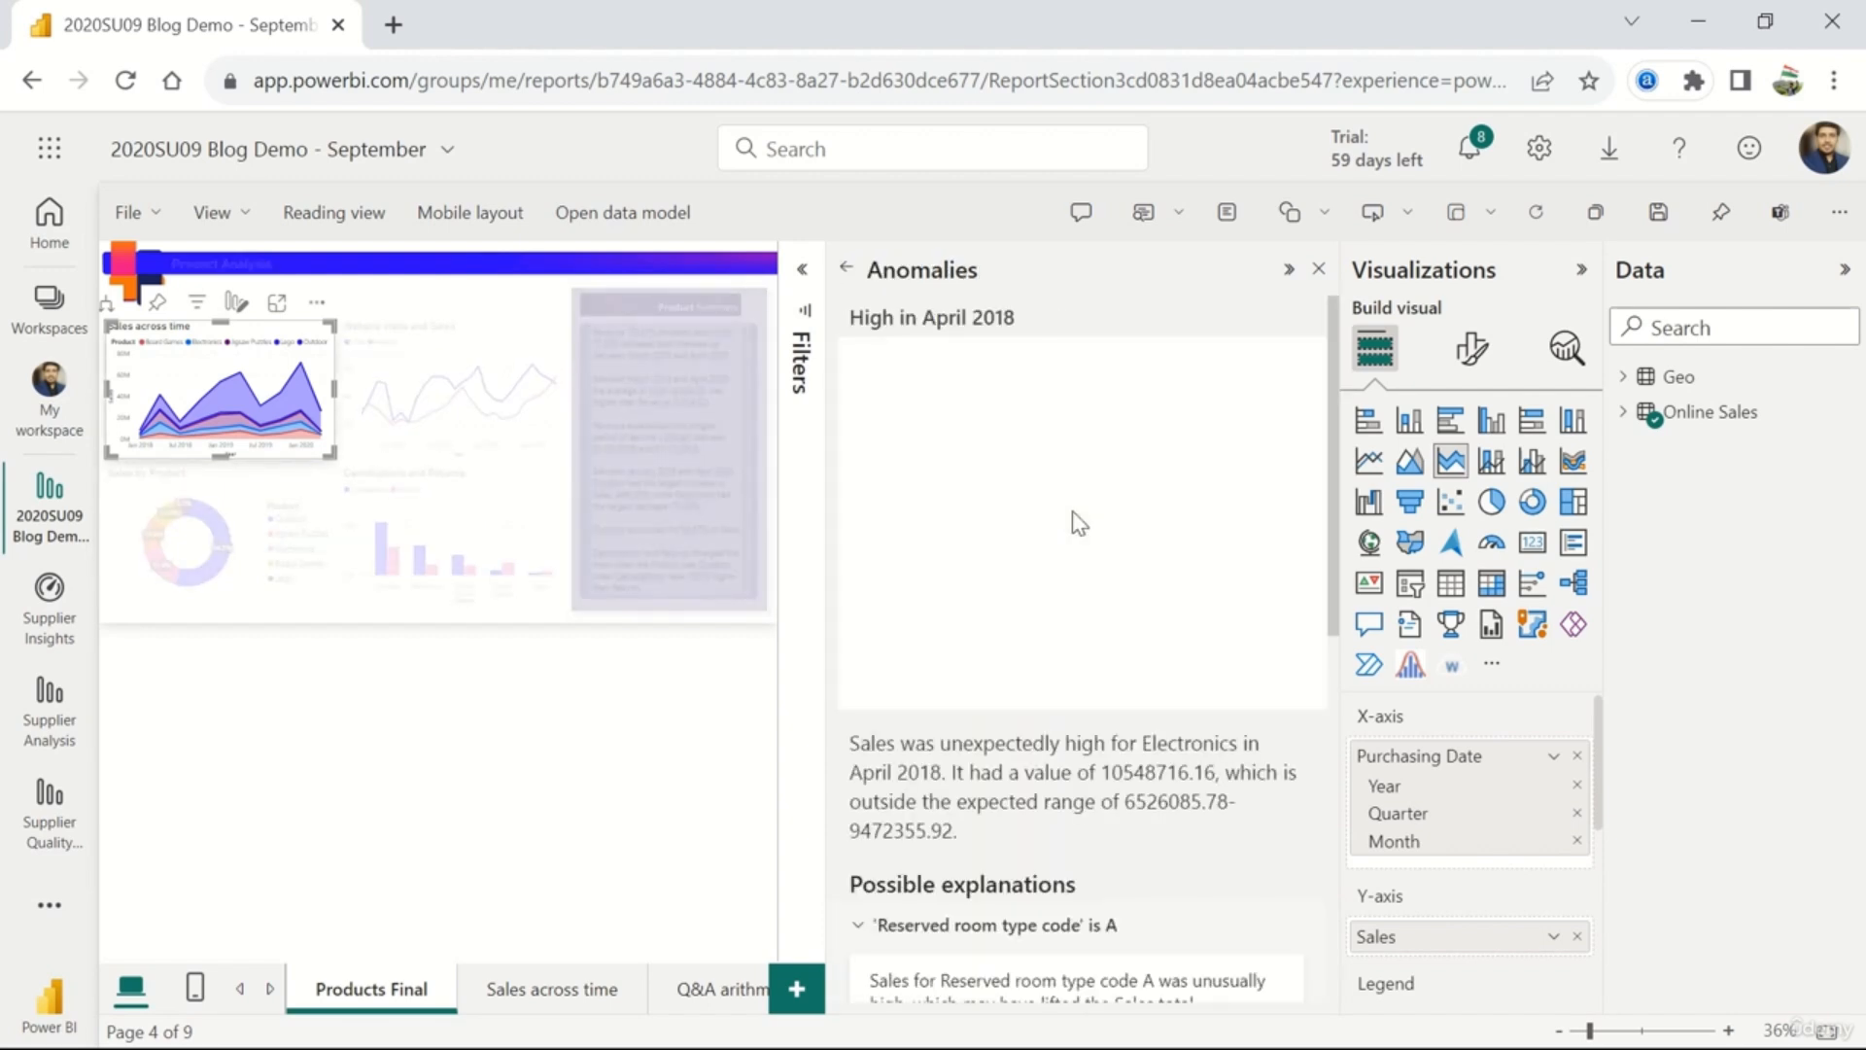
{"action": "scroll", "coordinate": [1075, 526], "scroll_direction": "down", "scroll_amount": 7}
{"action": "scroll", "coordinate": [995, 574], "scroll_direction": "up", "scroll_amount": 3}
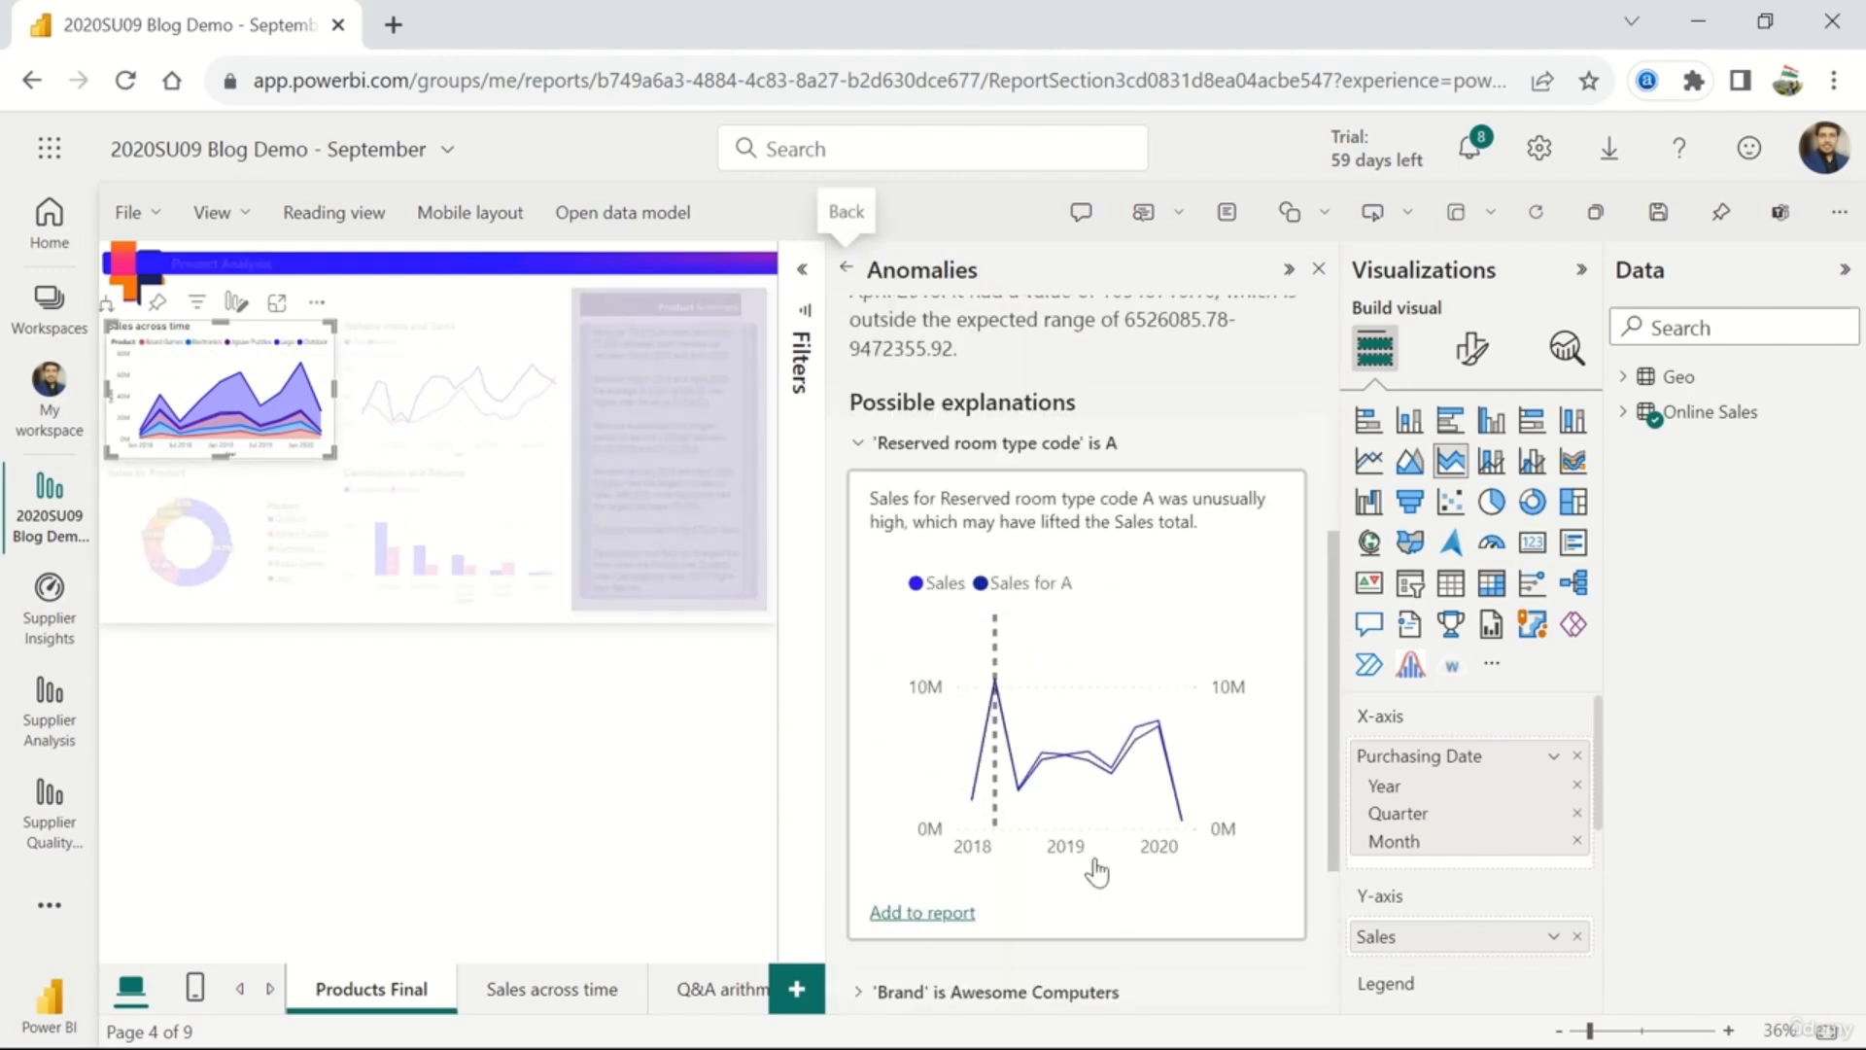
{"action": "scroll", "coordinate": [995, 573], "scroll_direction": "up", "scroll_amount": 5}
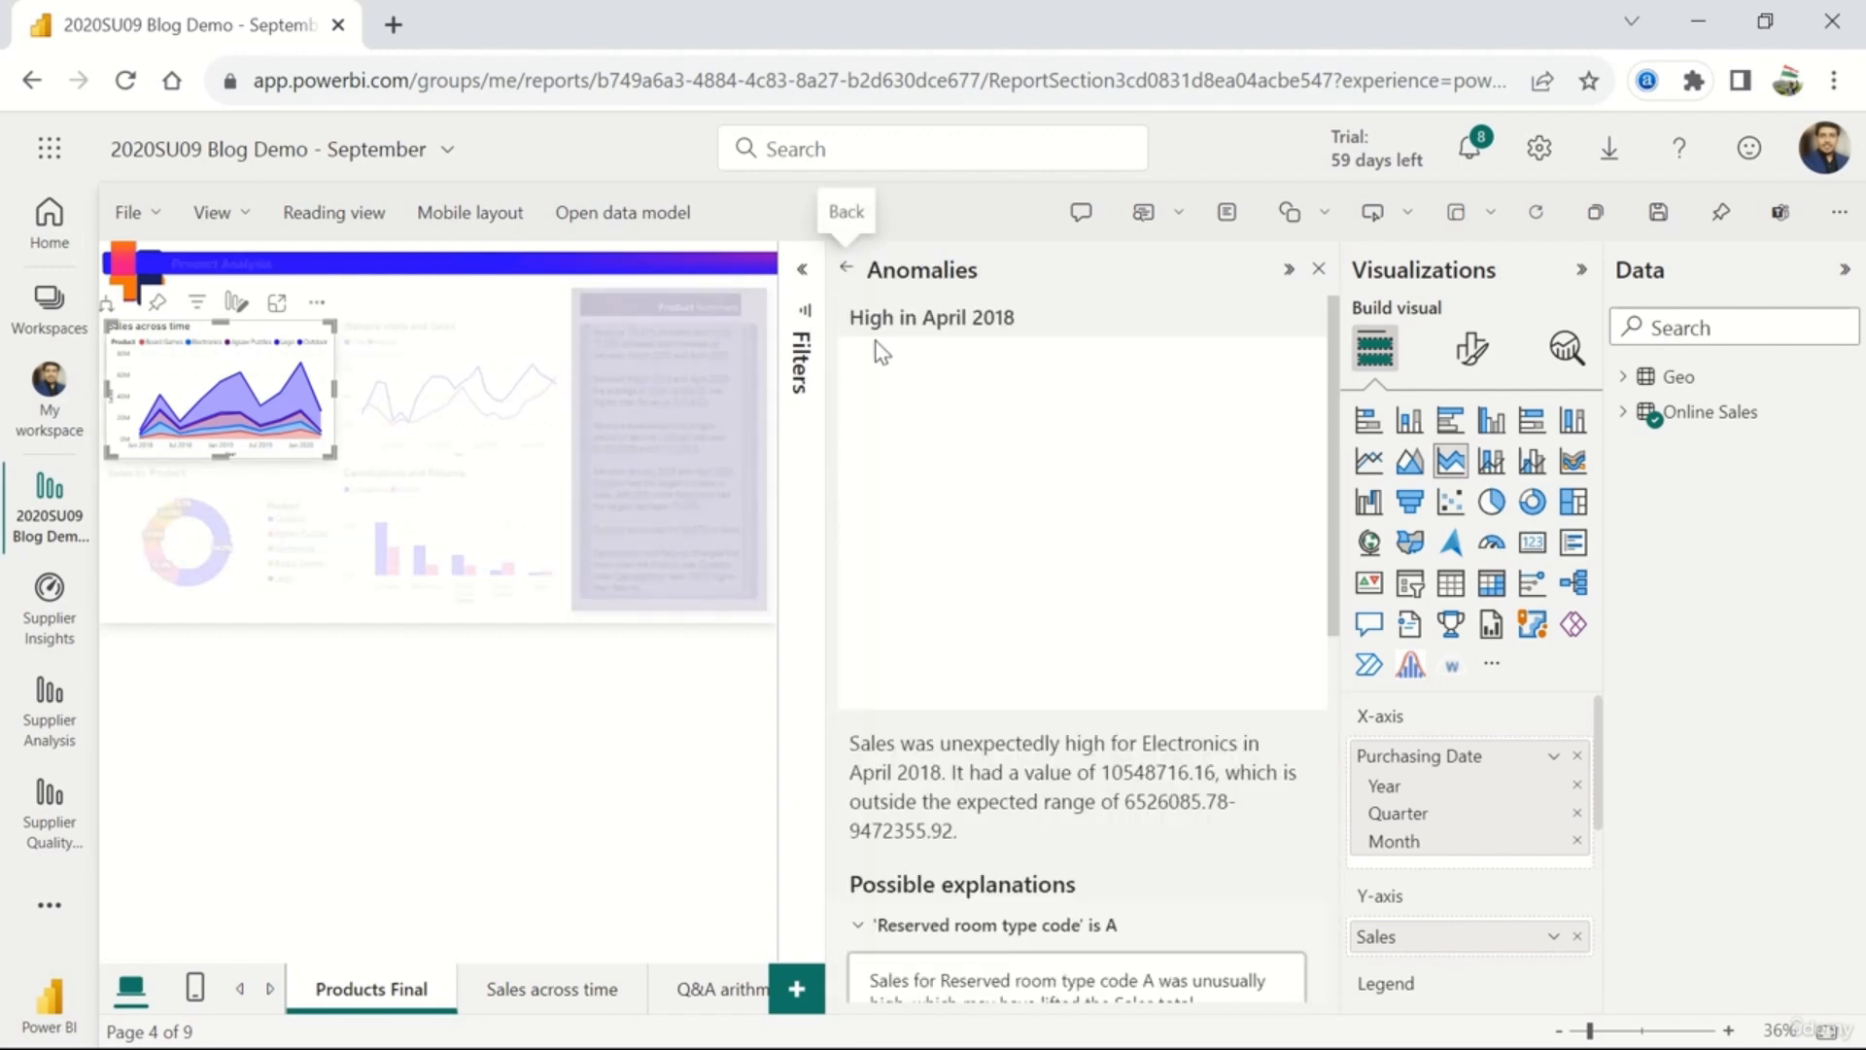
{"action": "left_click", "coordinate": [842, 275]}
- Reopen the steep trend in Sales insight, highlight the note under its possible explanations, and close the insights
{"action": "scroll", "coordinate": [953, 437], "scroll_direction": "down", "scroll_amount": 5}
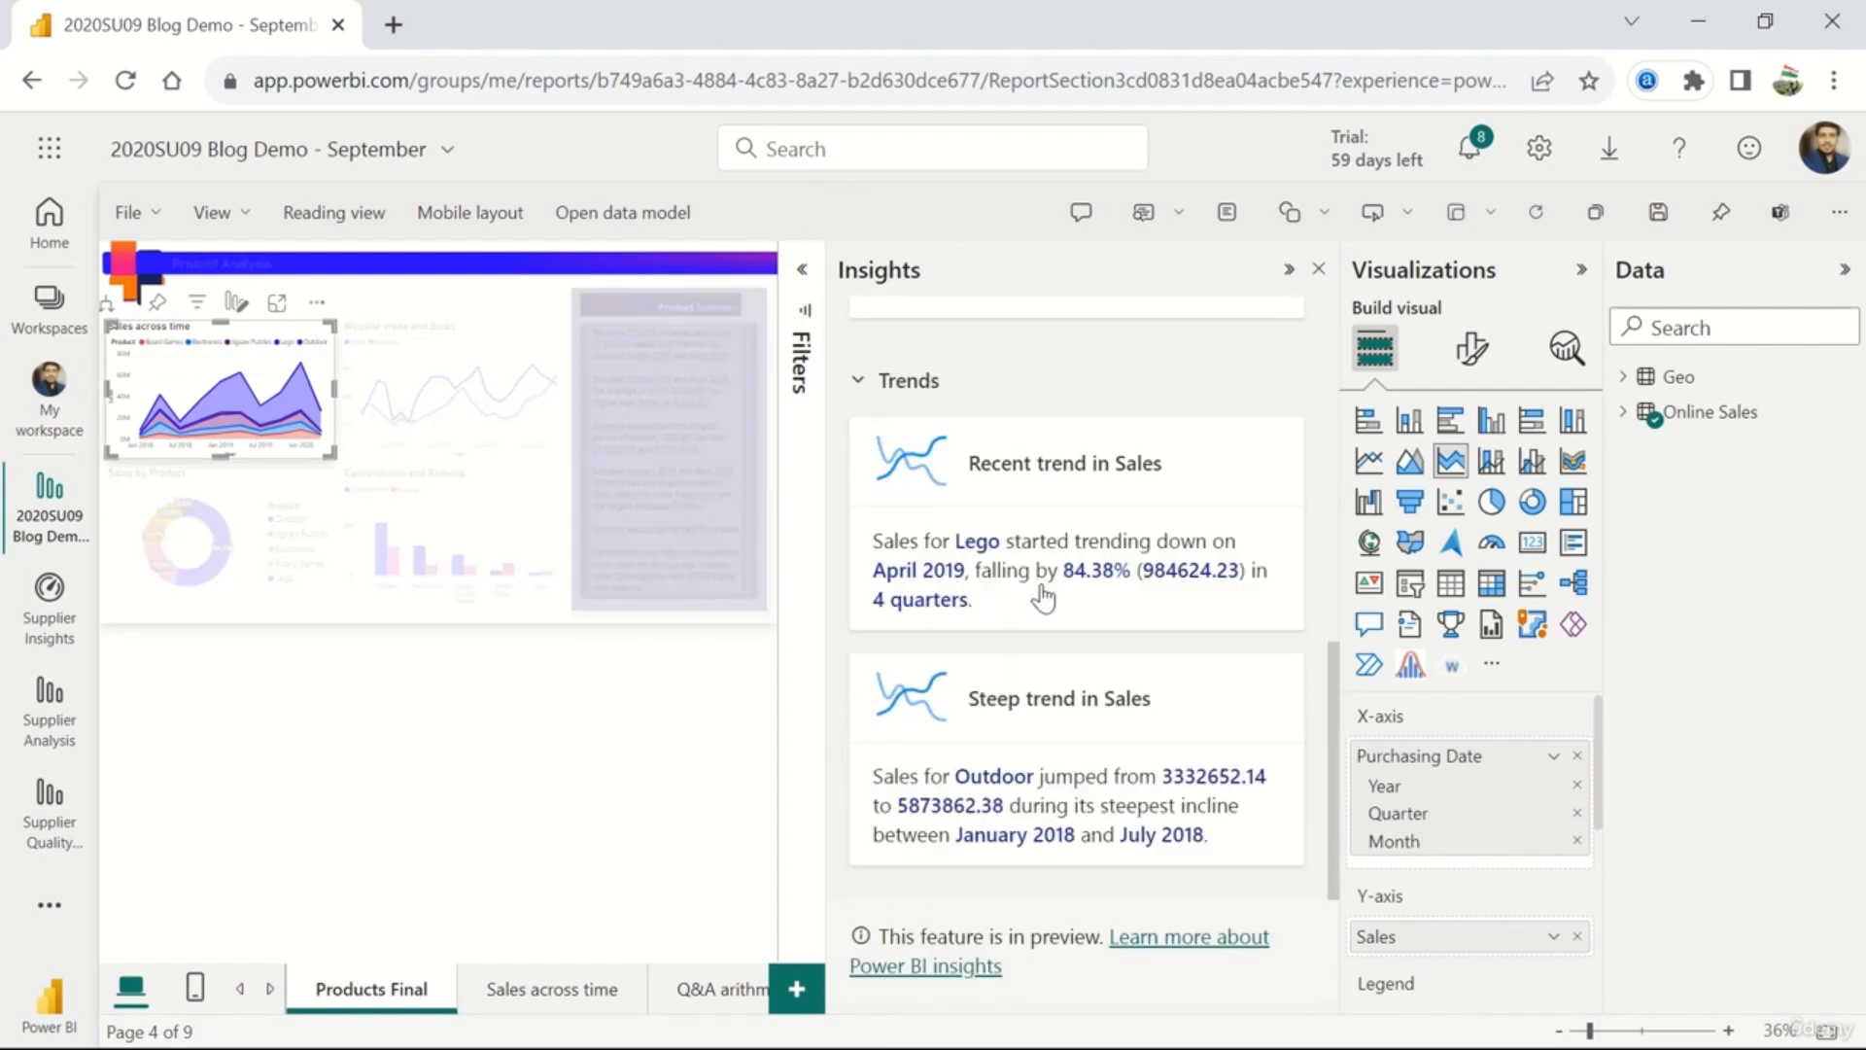
{"action": "left_click", "coordinate": [1041, 688]}
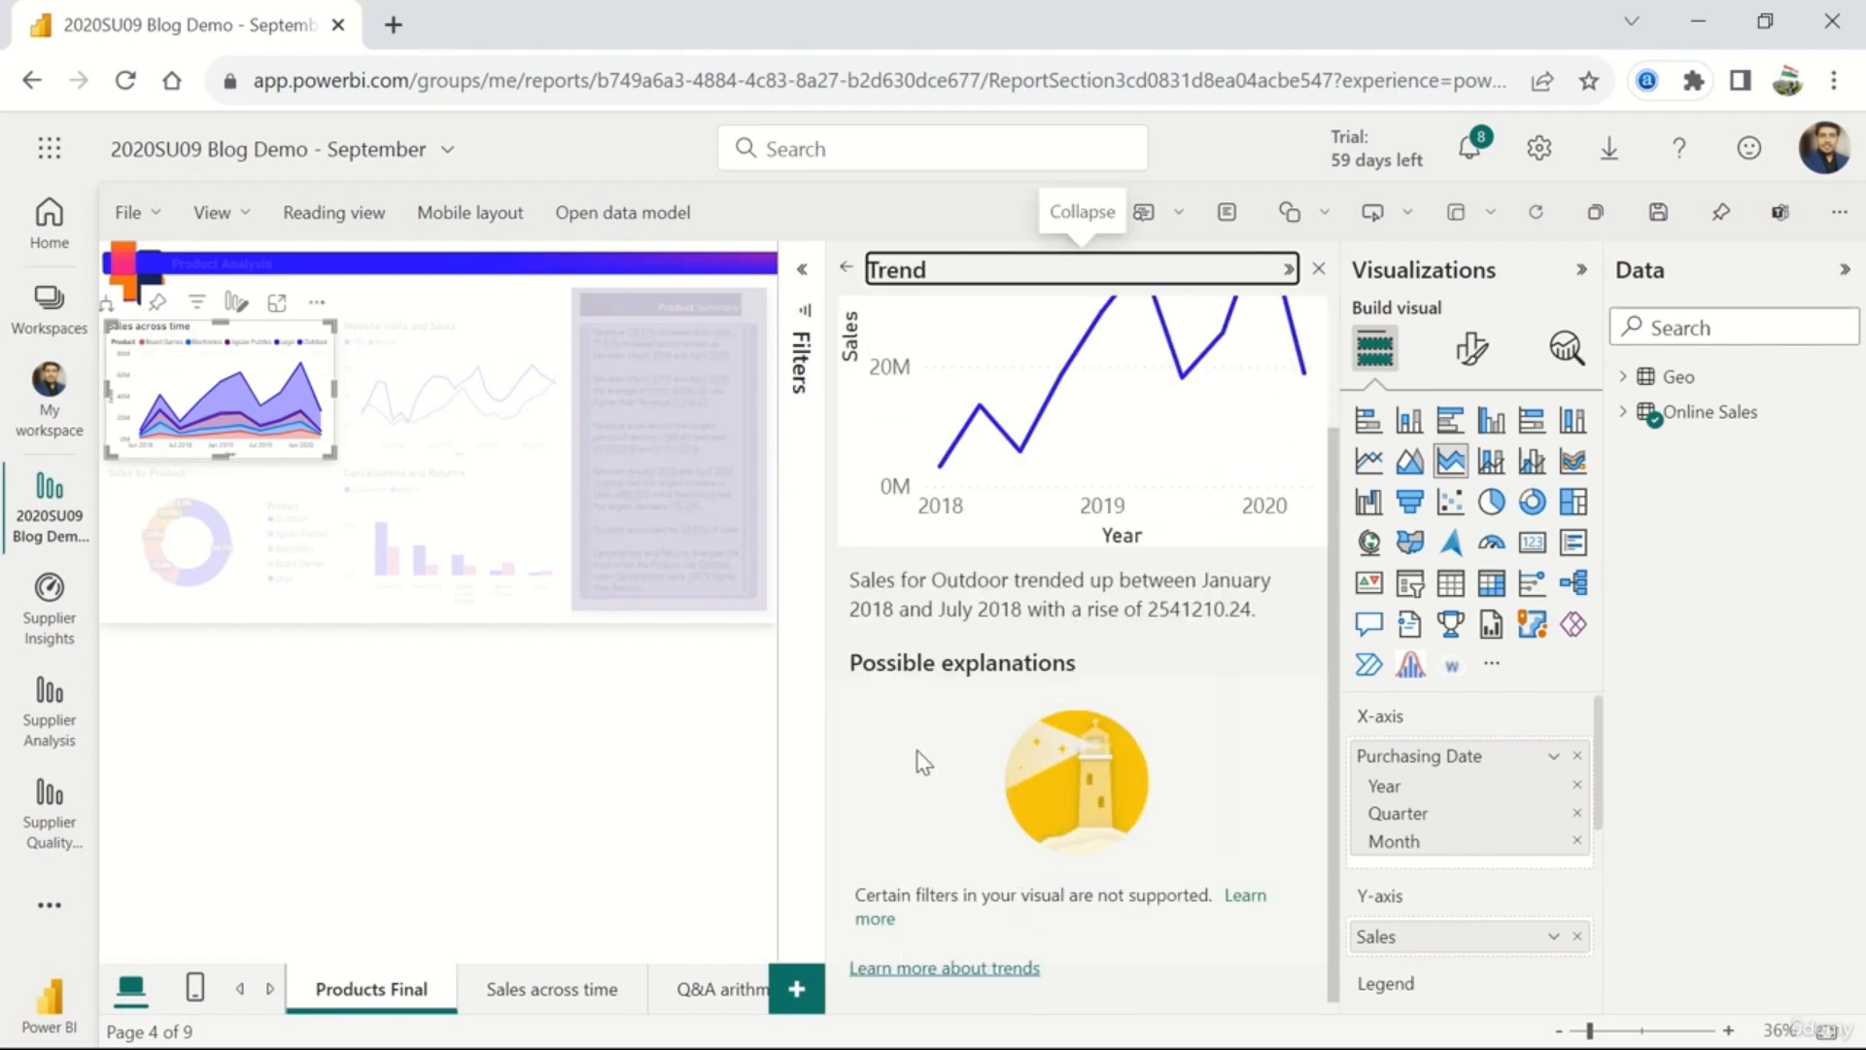
{"action": "left_click_drag", "start_coordinate": [918, 892], "coordinate": [1140, 887]}
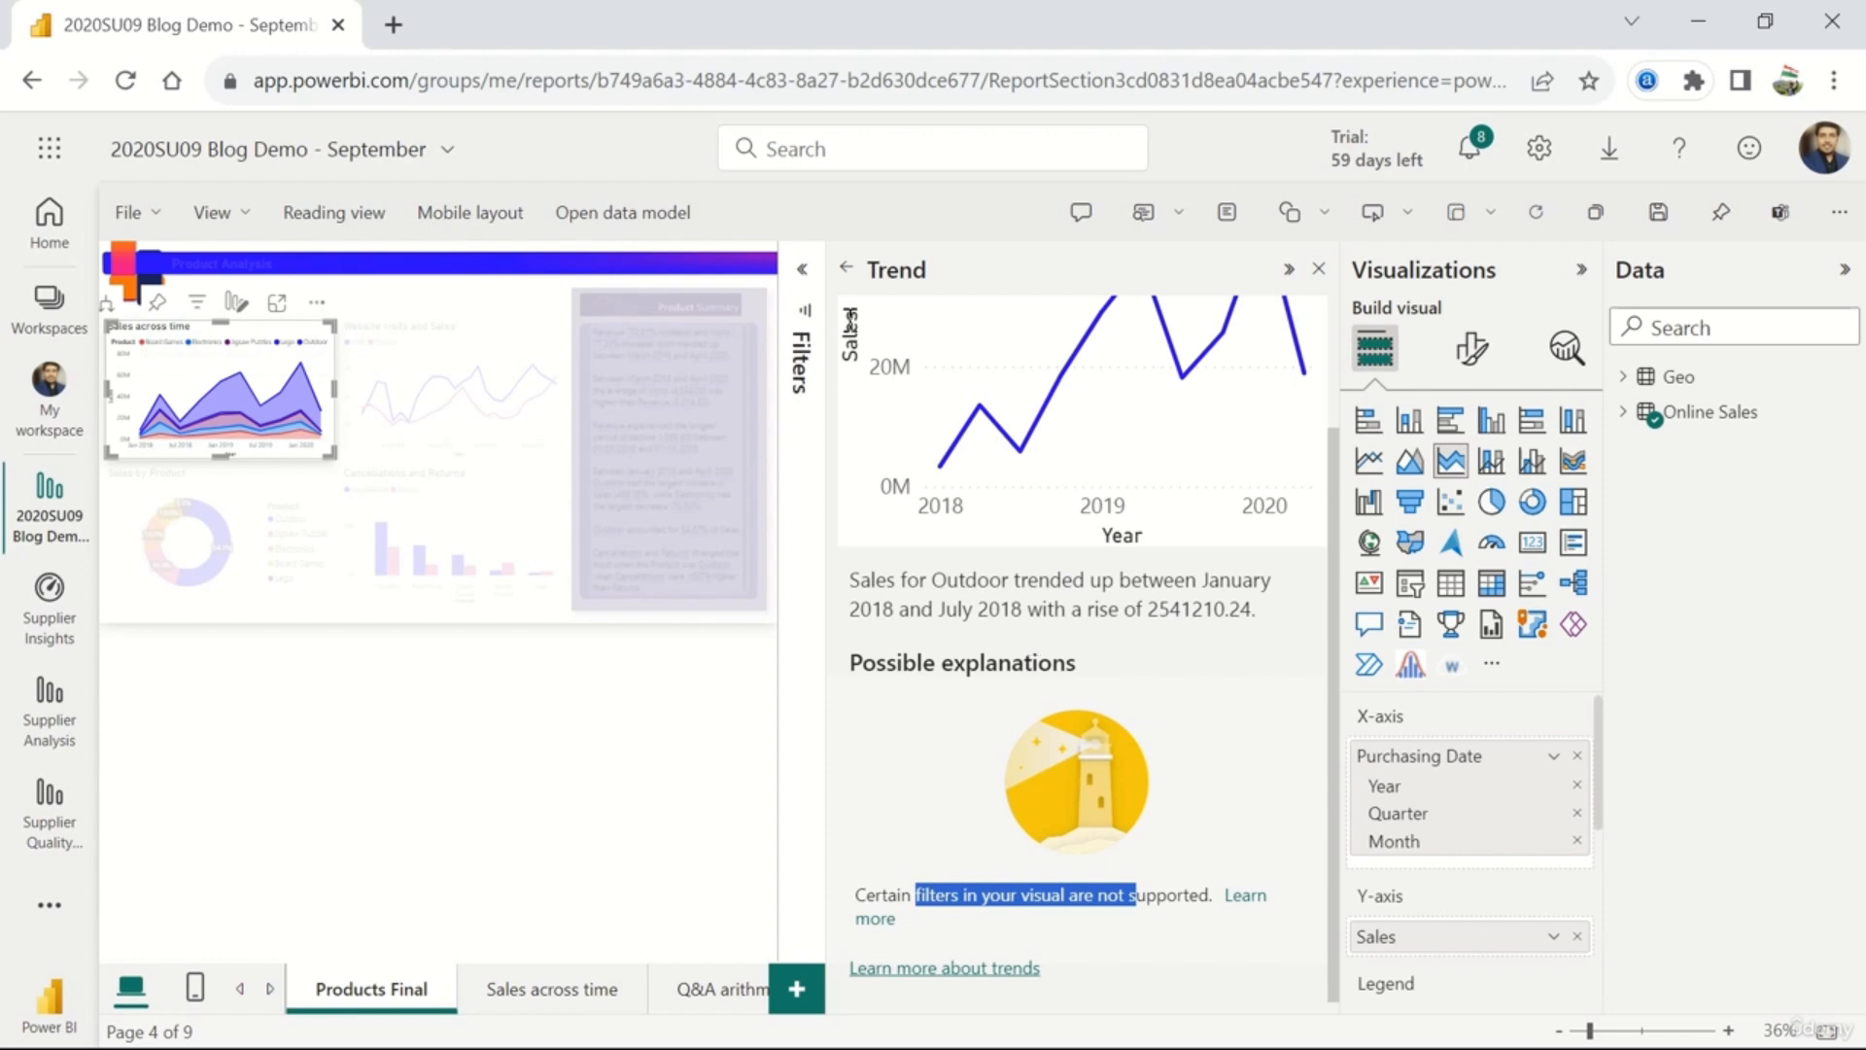
{"action": "left_click", "coordinate": [846, 270]}
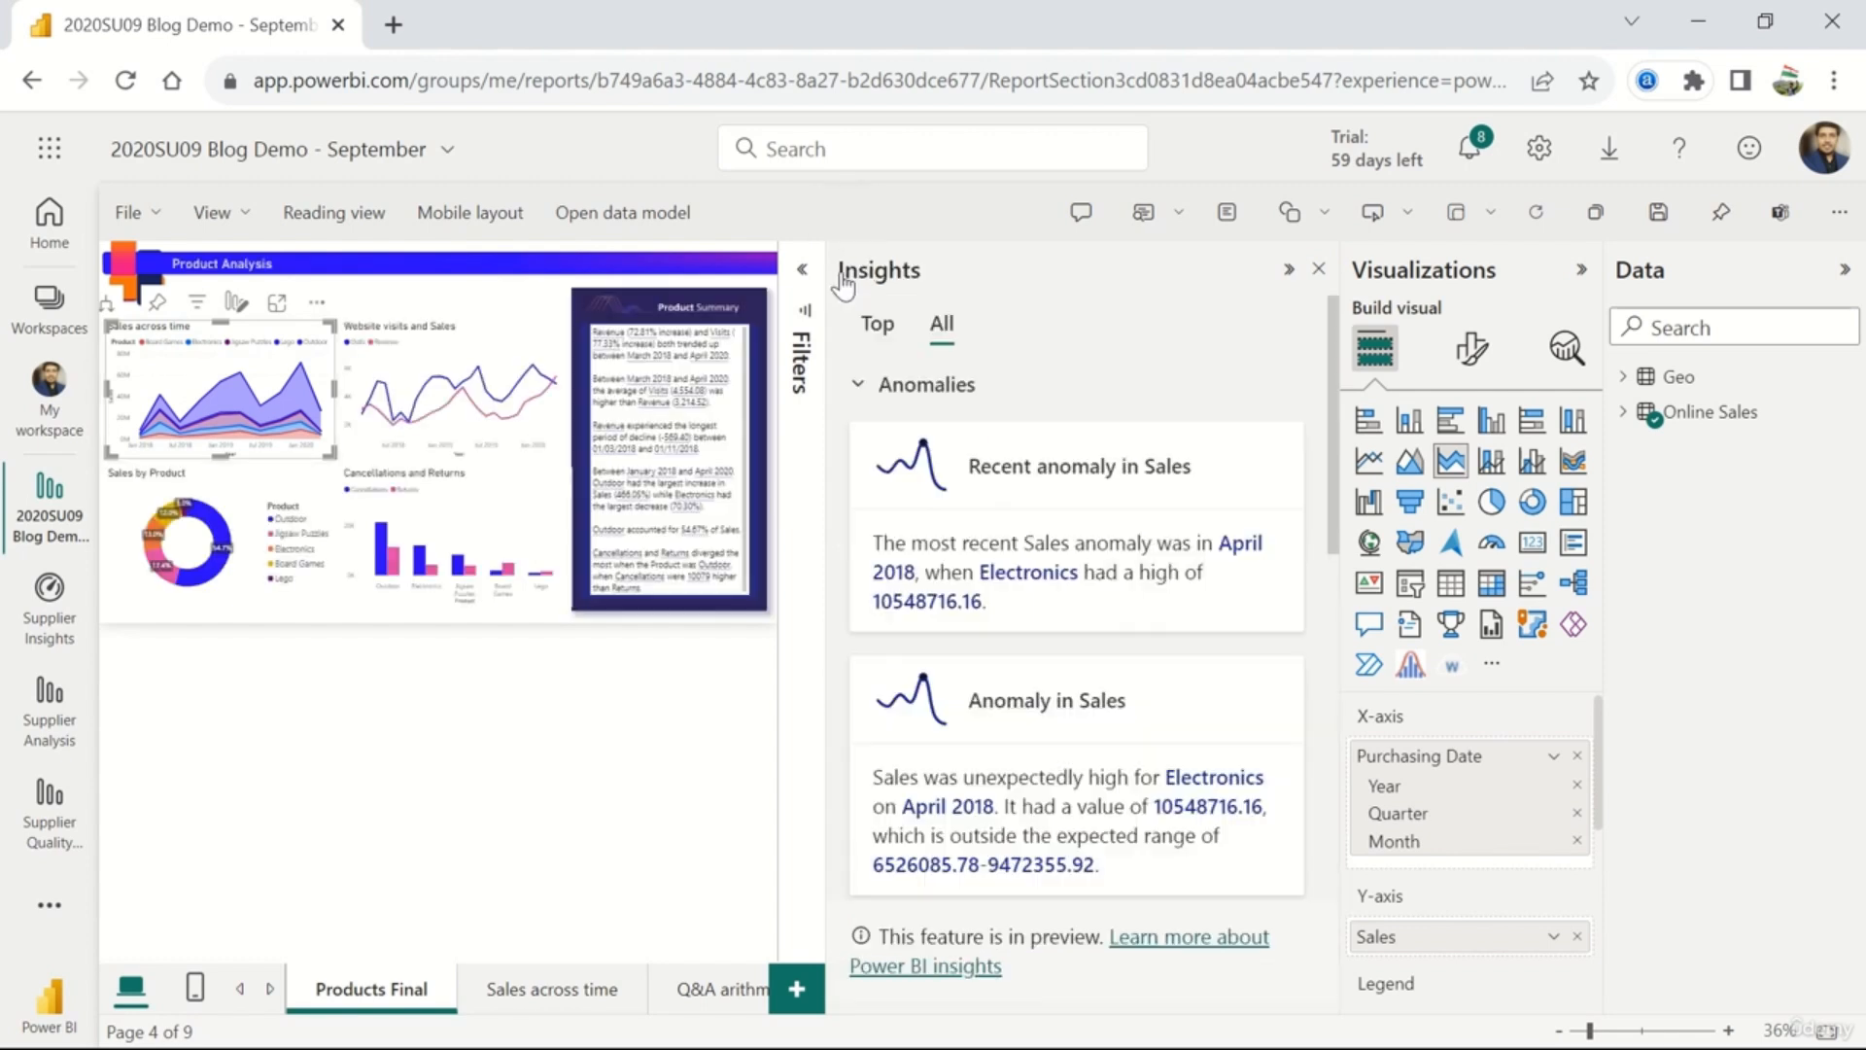
{"action": "left_click", "coordinate": [1319, 269]}
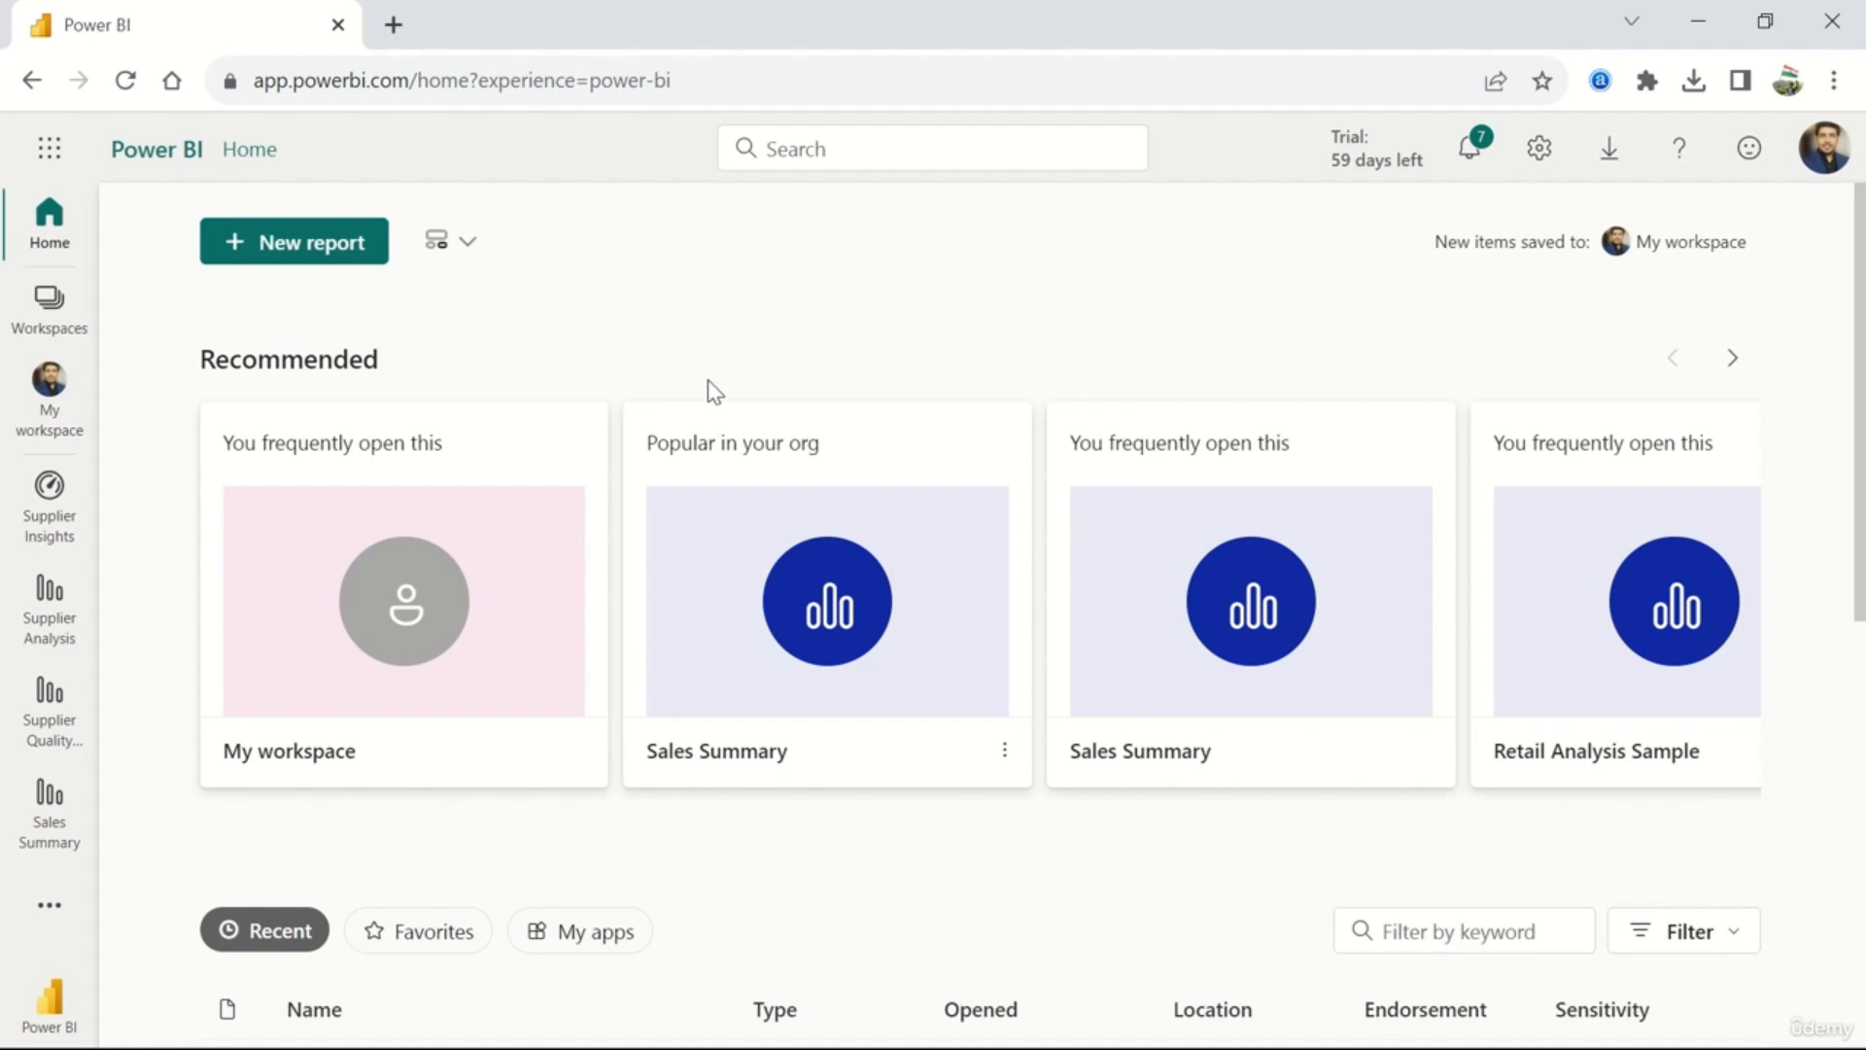
- Upload the local report file 2020SU09 Blog Demo - September to My workspace
{"action": "left_click", "coordinate": [57, 420]}
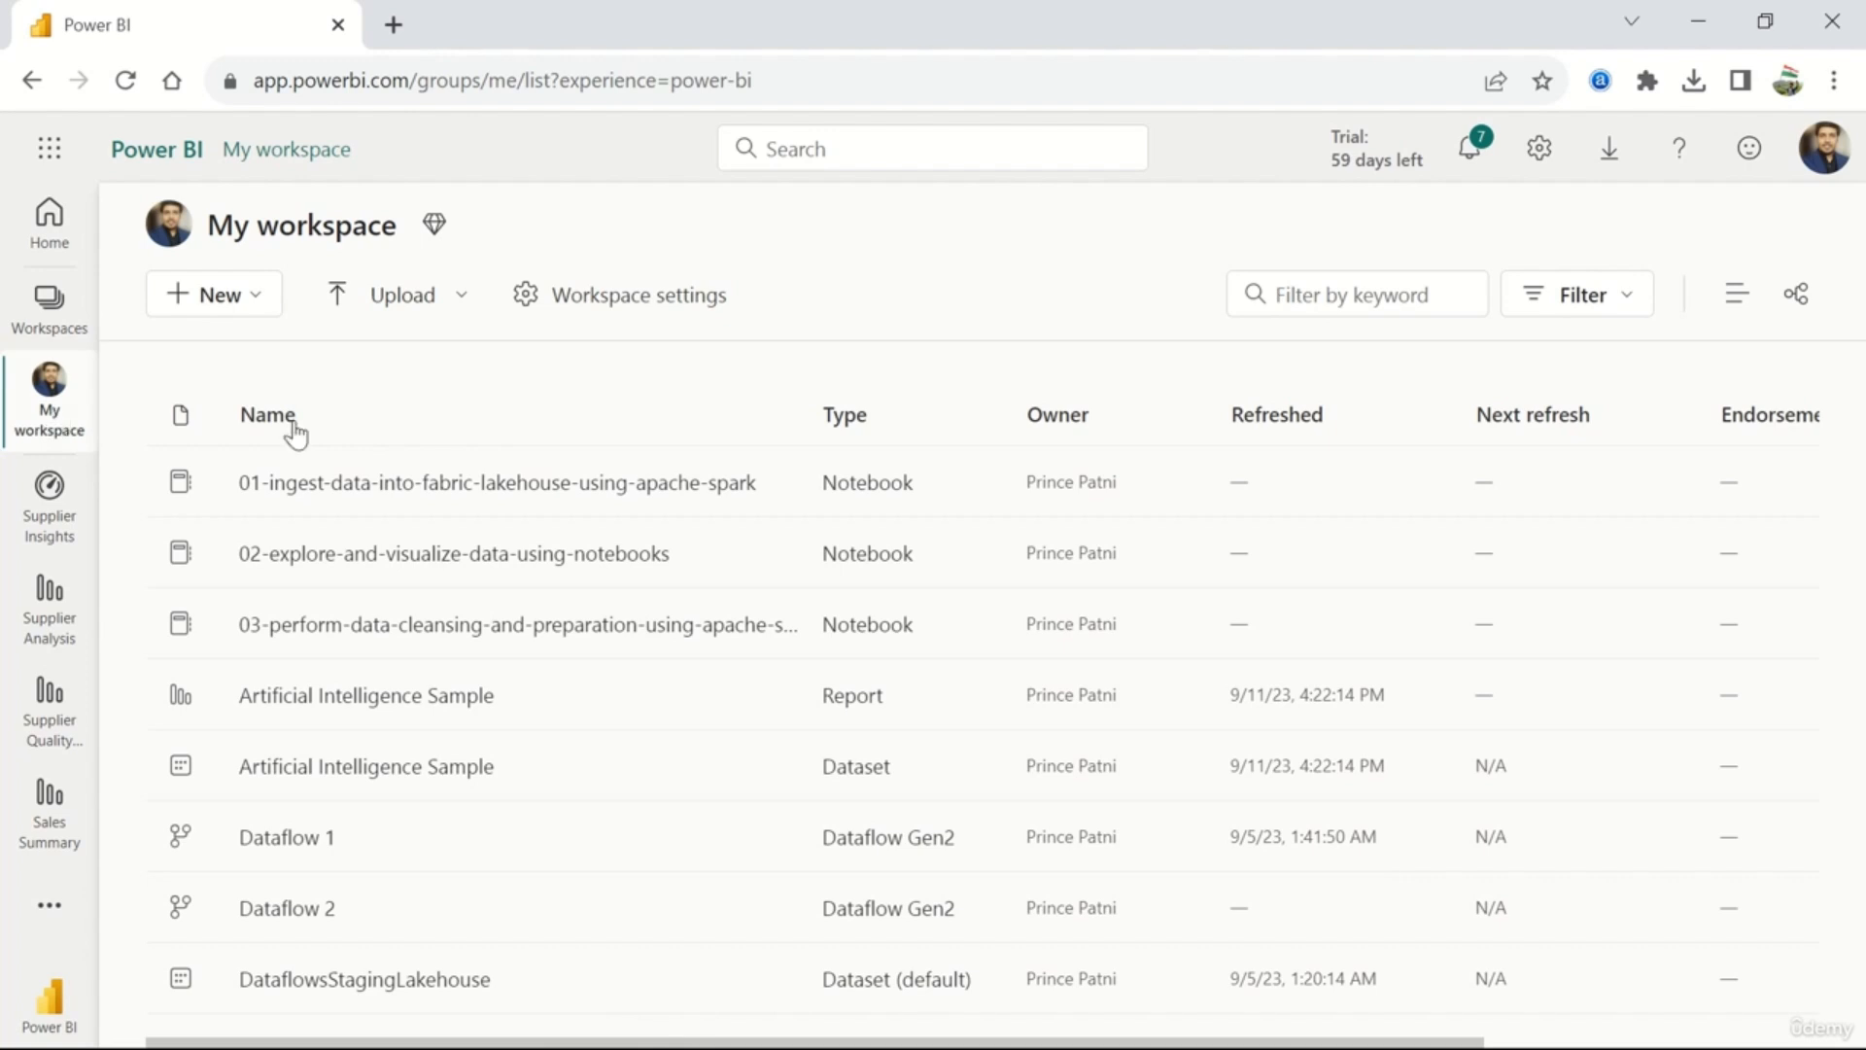
{"action": "left_click", "coordinate": [460, 301]}
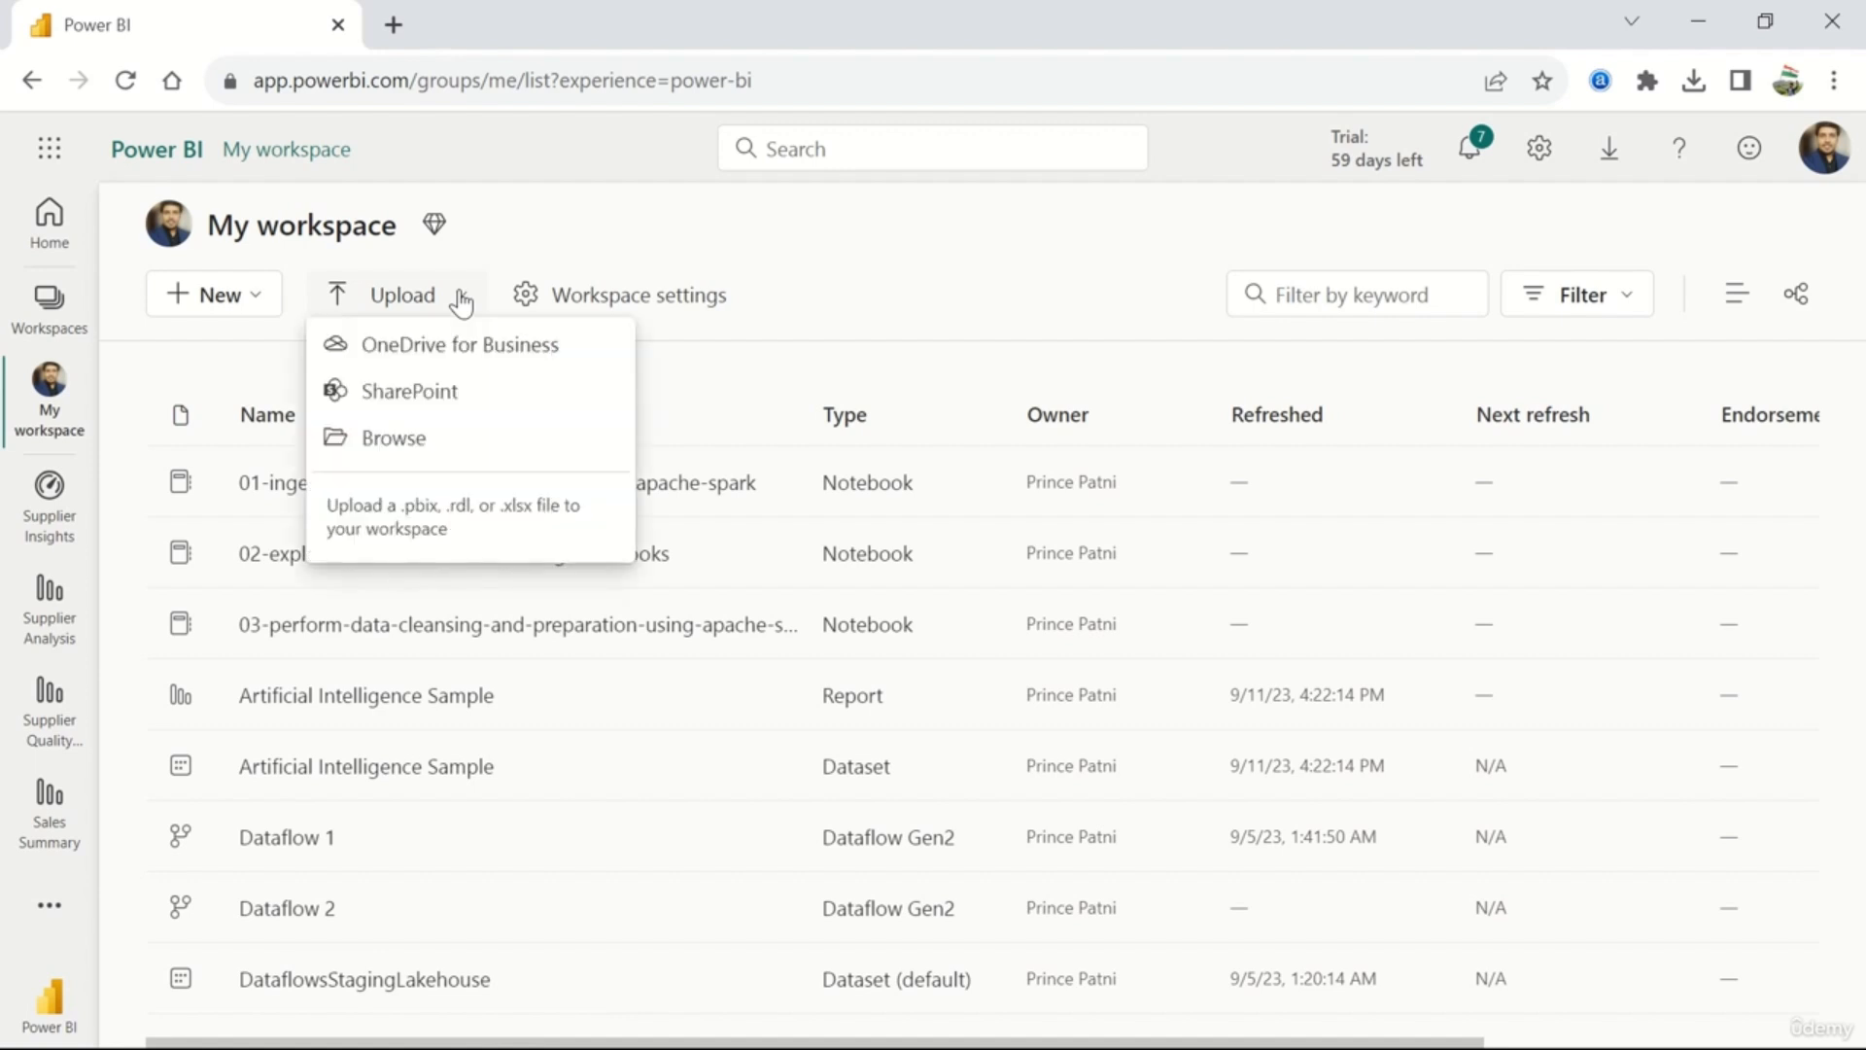
{"action": "left_click", "coordinate": [394, 439]}
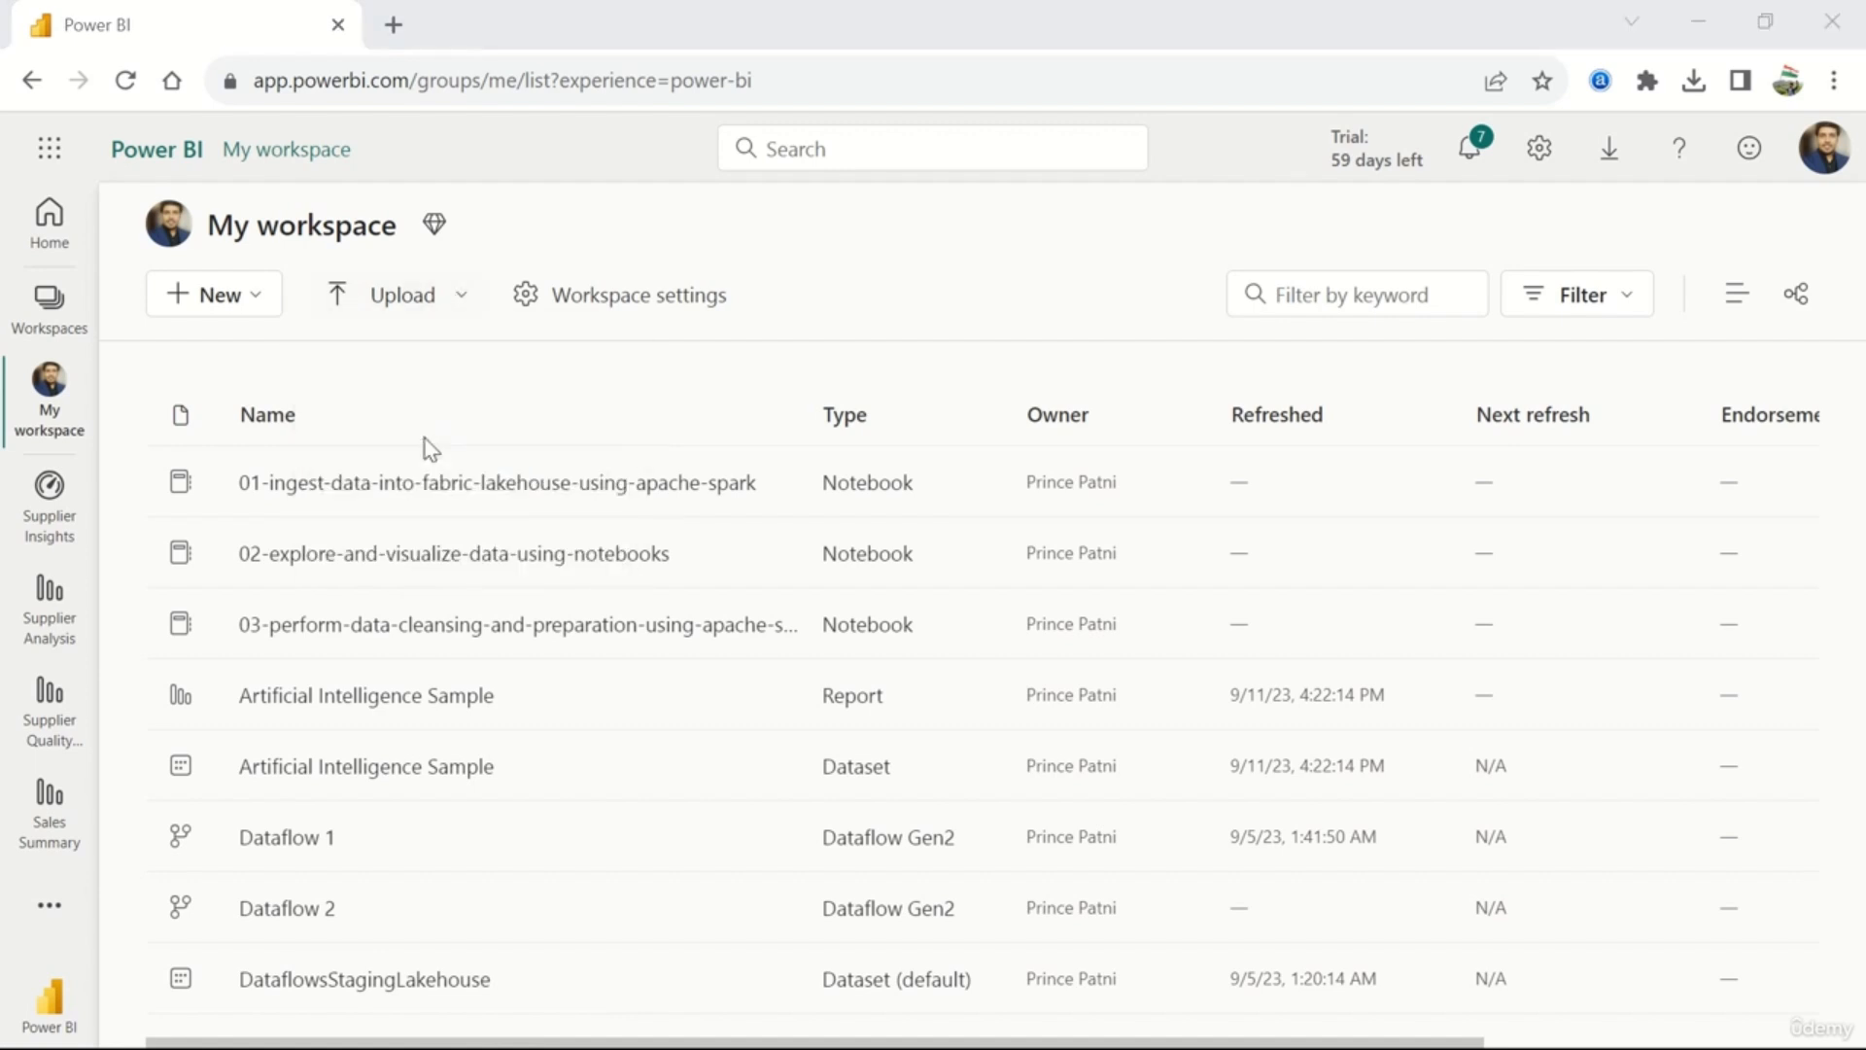
{"action": "left_click", "coordinate": [291, 330]}
{"action": "left_click", "coordinate": [1011, 778]}
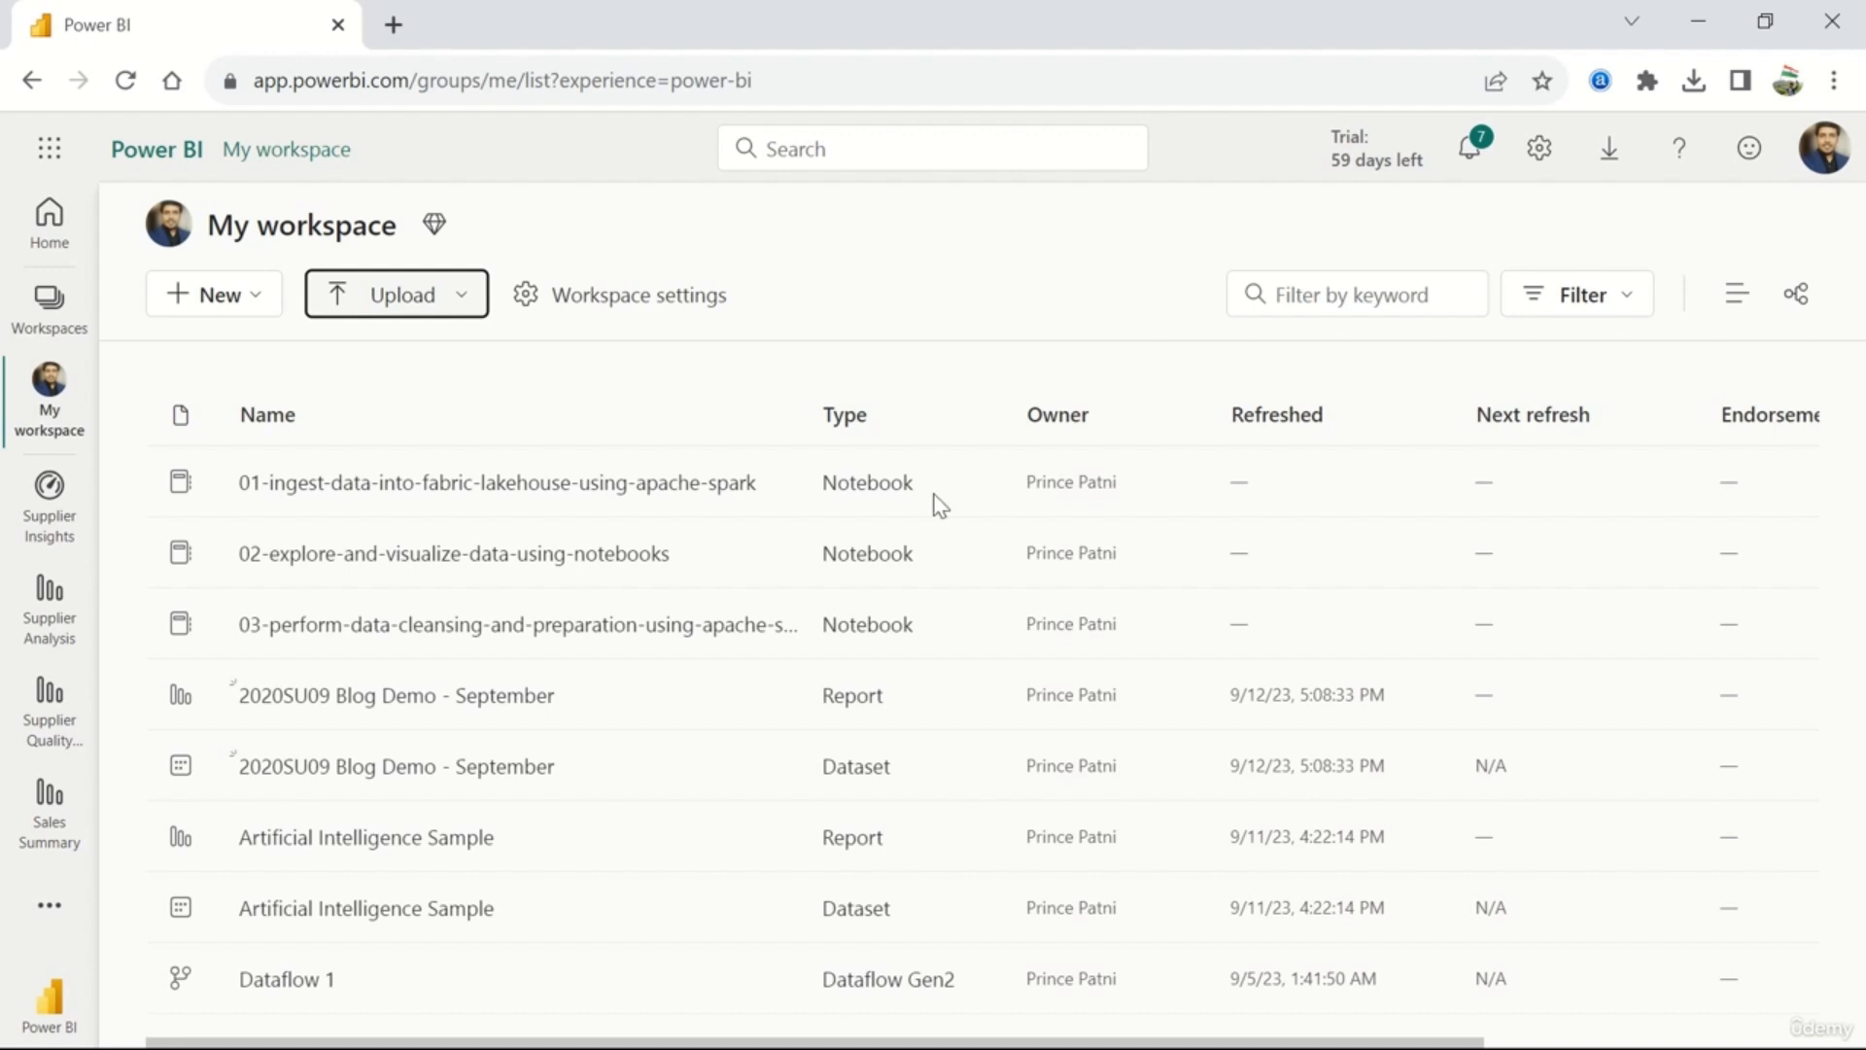
- Find the 2020SU09 Blog Demo - September report in the workspace list and open it
{"action": "scroll", "coordinate": [818, 743], "scroll_direction": "down", "scroll_amount": 15}
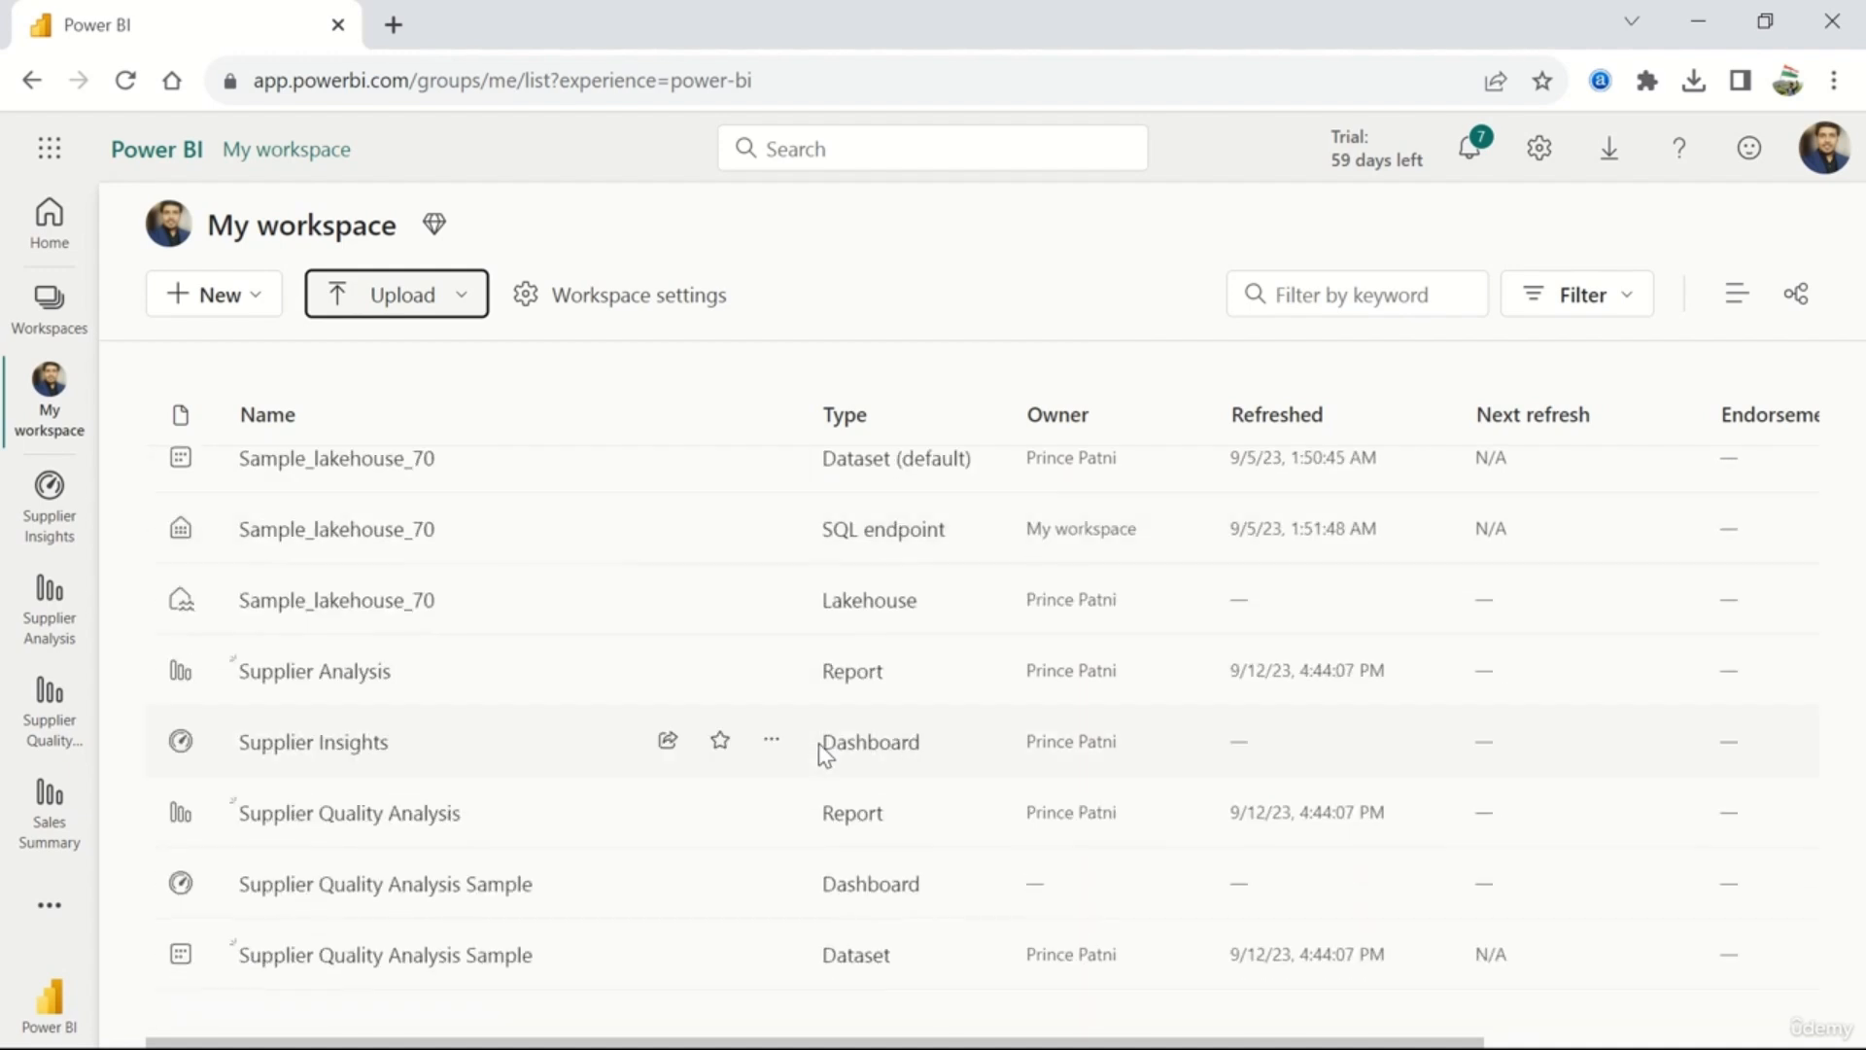
{"action": "scroll", "coordinate": [818, 743], "scroll_direction": "up", "scroll_amount": 5}
{"action": "scroll", "coordinate": [818, 743], "scroll_direction": "up", "scroll_amount": 8}
{"action": "scroll", "coordinate": [819, 742], "scroll_direction": "up", "scroll_amount": 6}
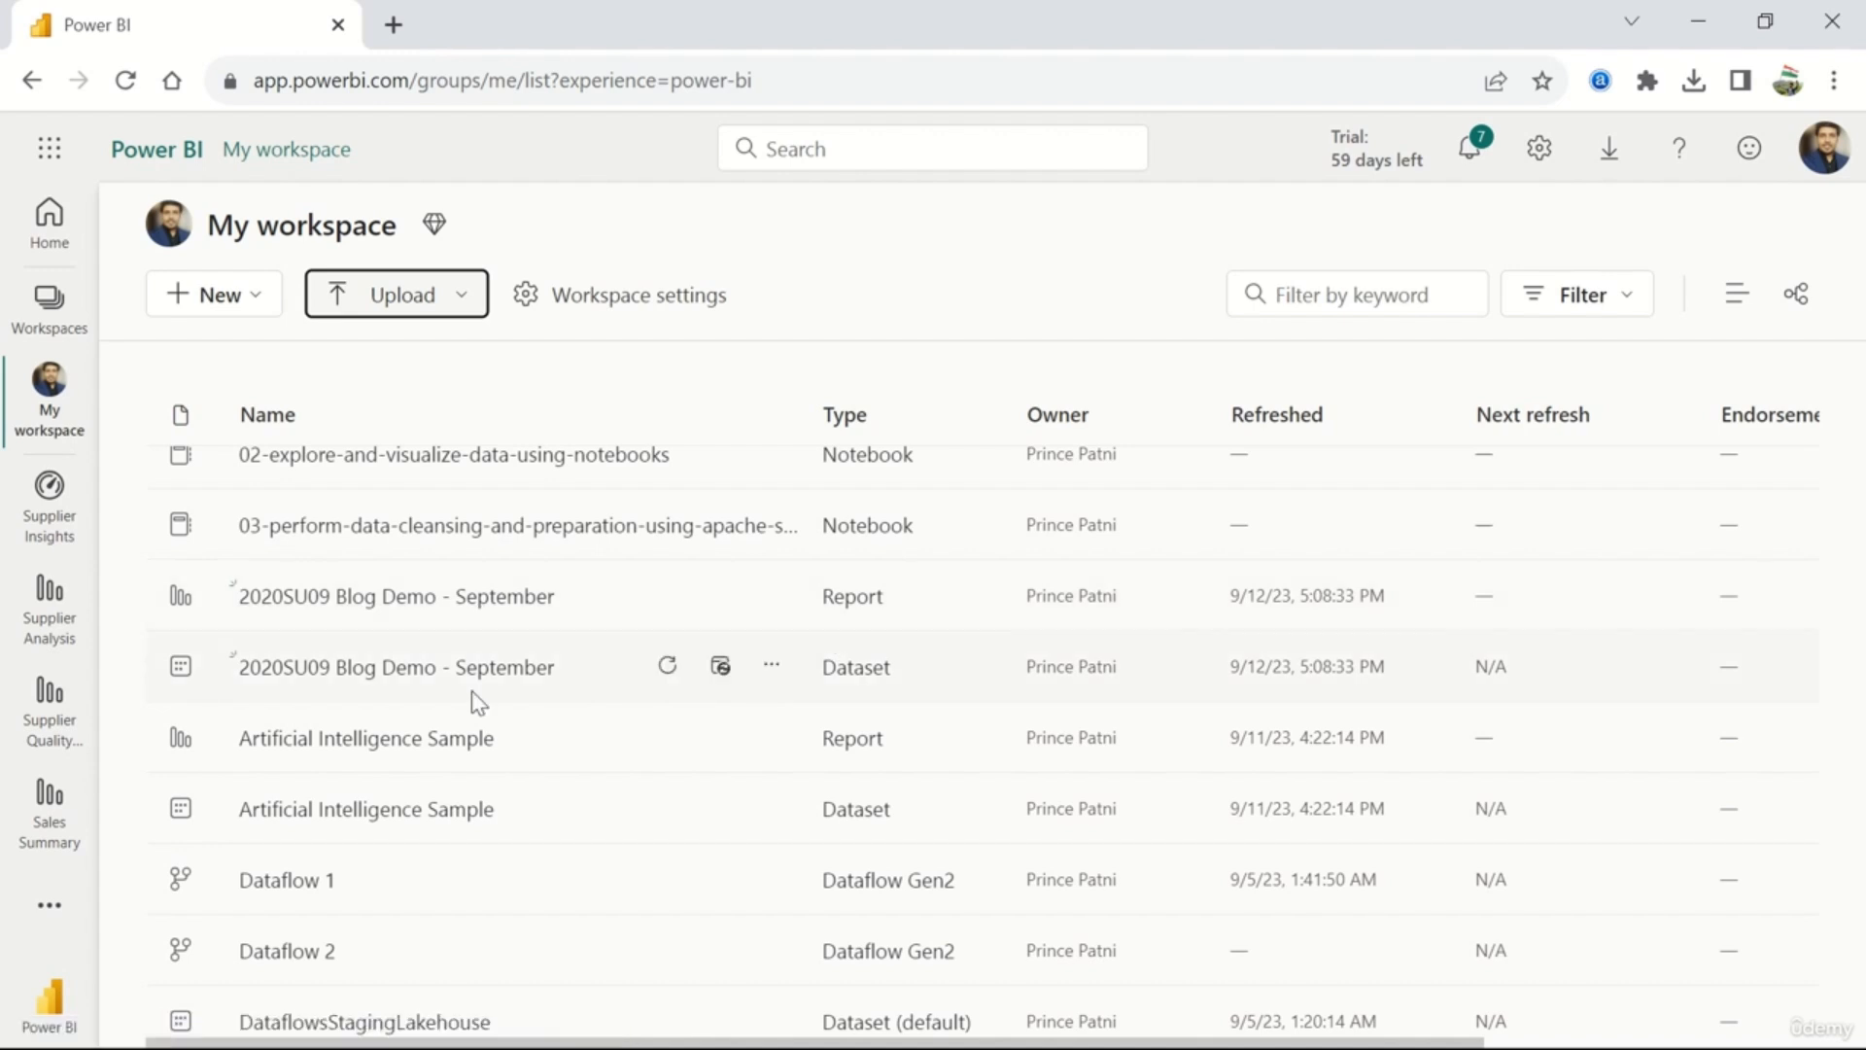
{"action": "left_click", "coordinate": [491, 597]}
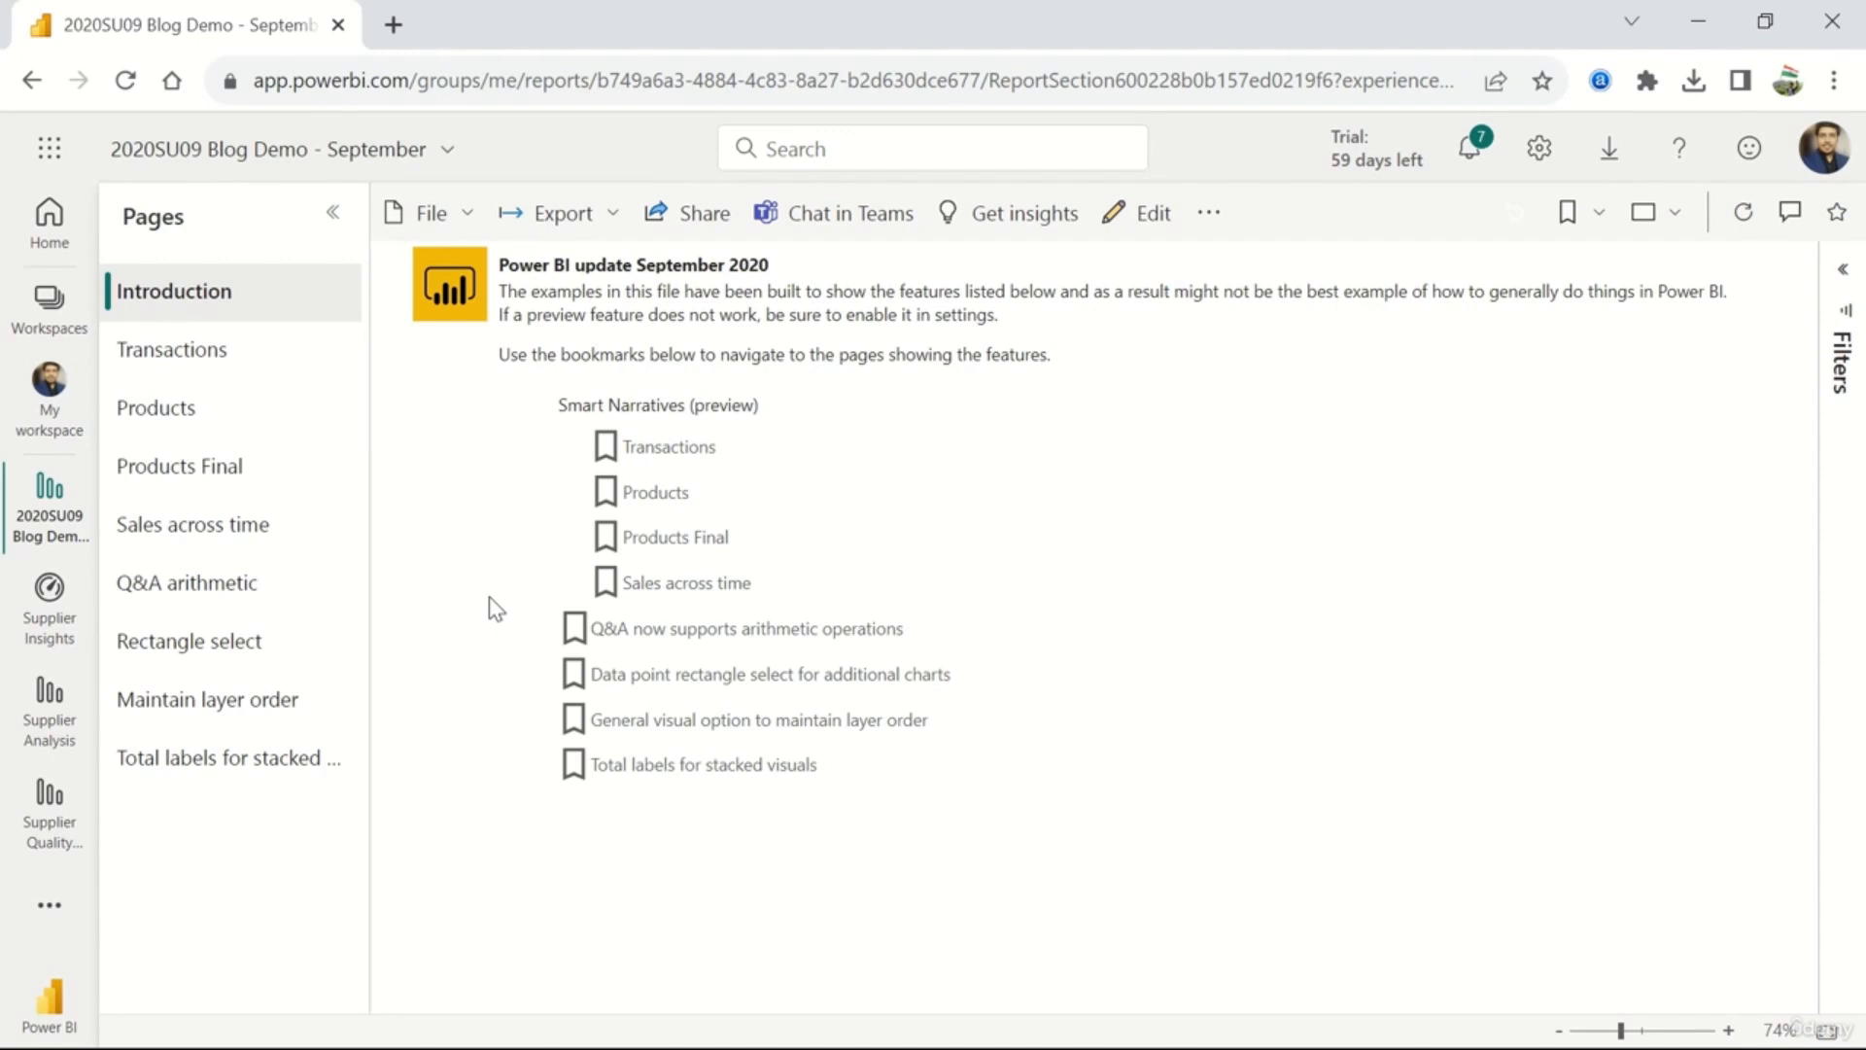
- Look at the report's Transactions page, go to the Products page and switch the report to editing
{"action": "left_click", "coordinate": [231, 366]}
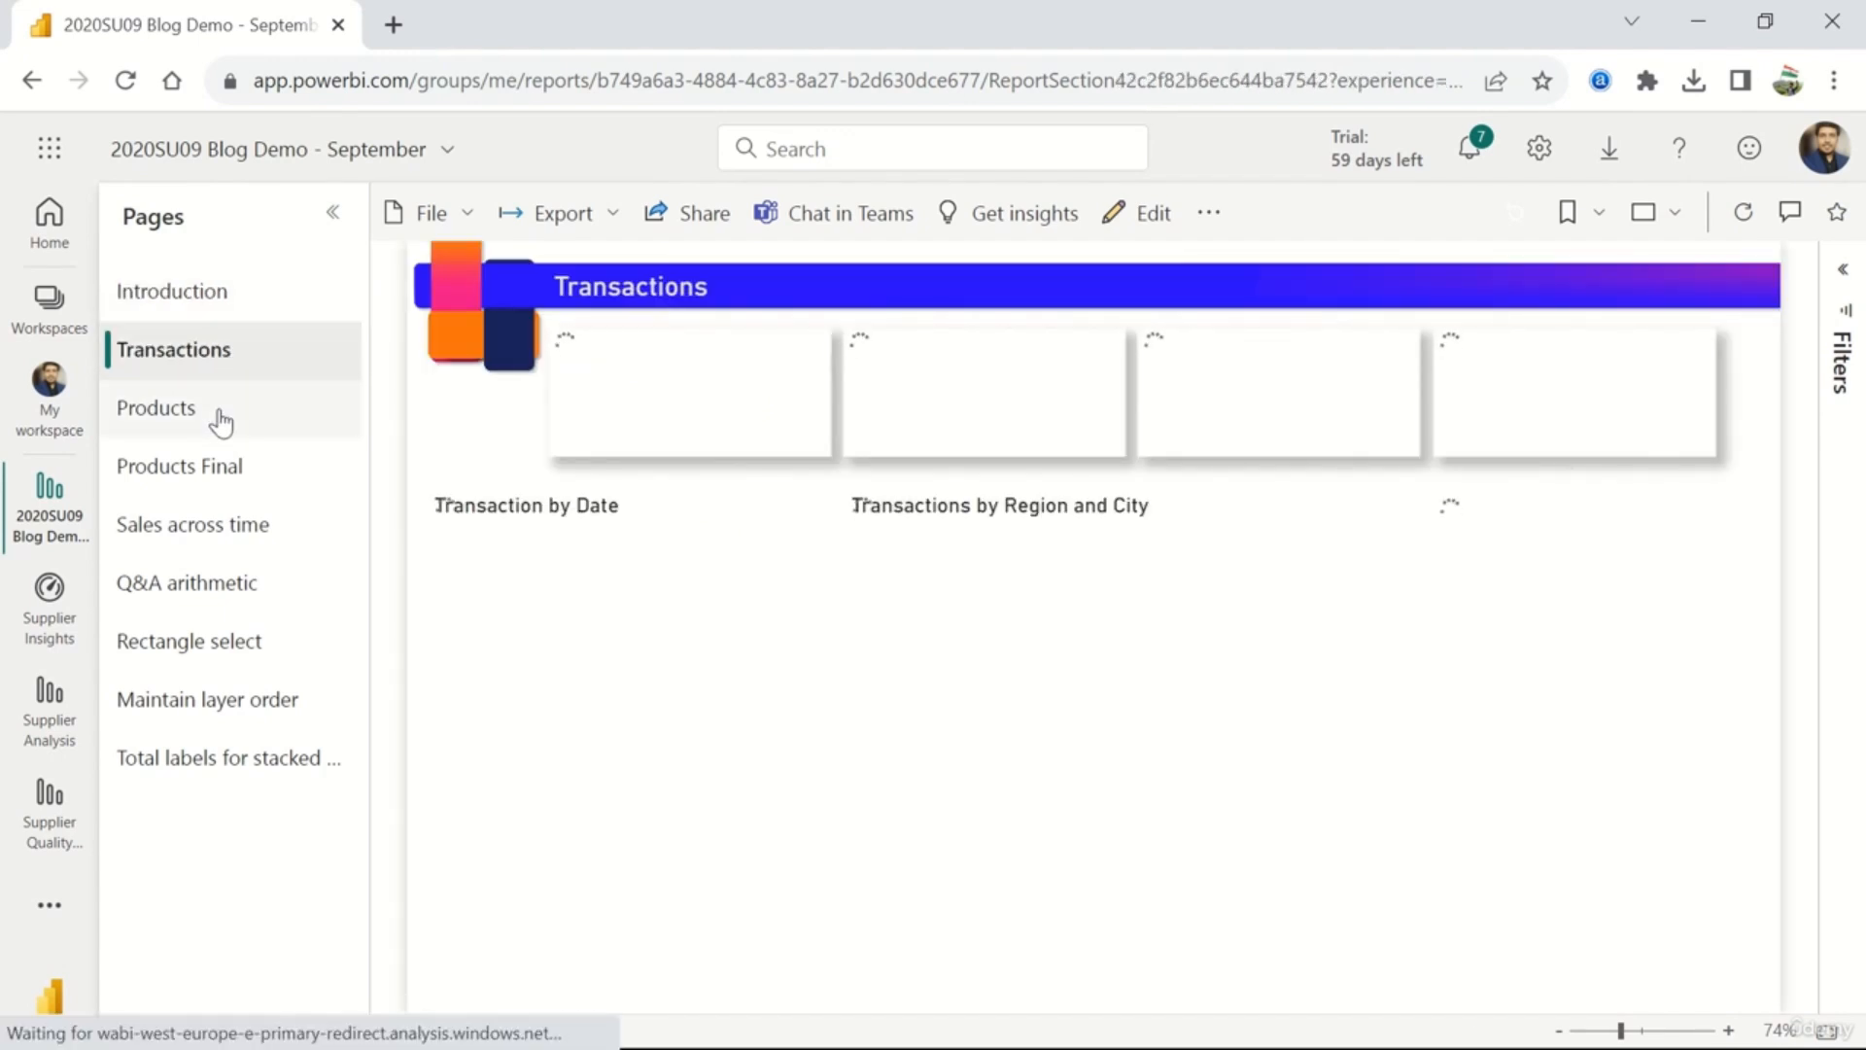
{"action": "left_click", "coordinate": [221, 420]}
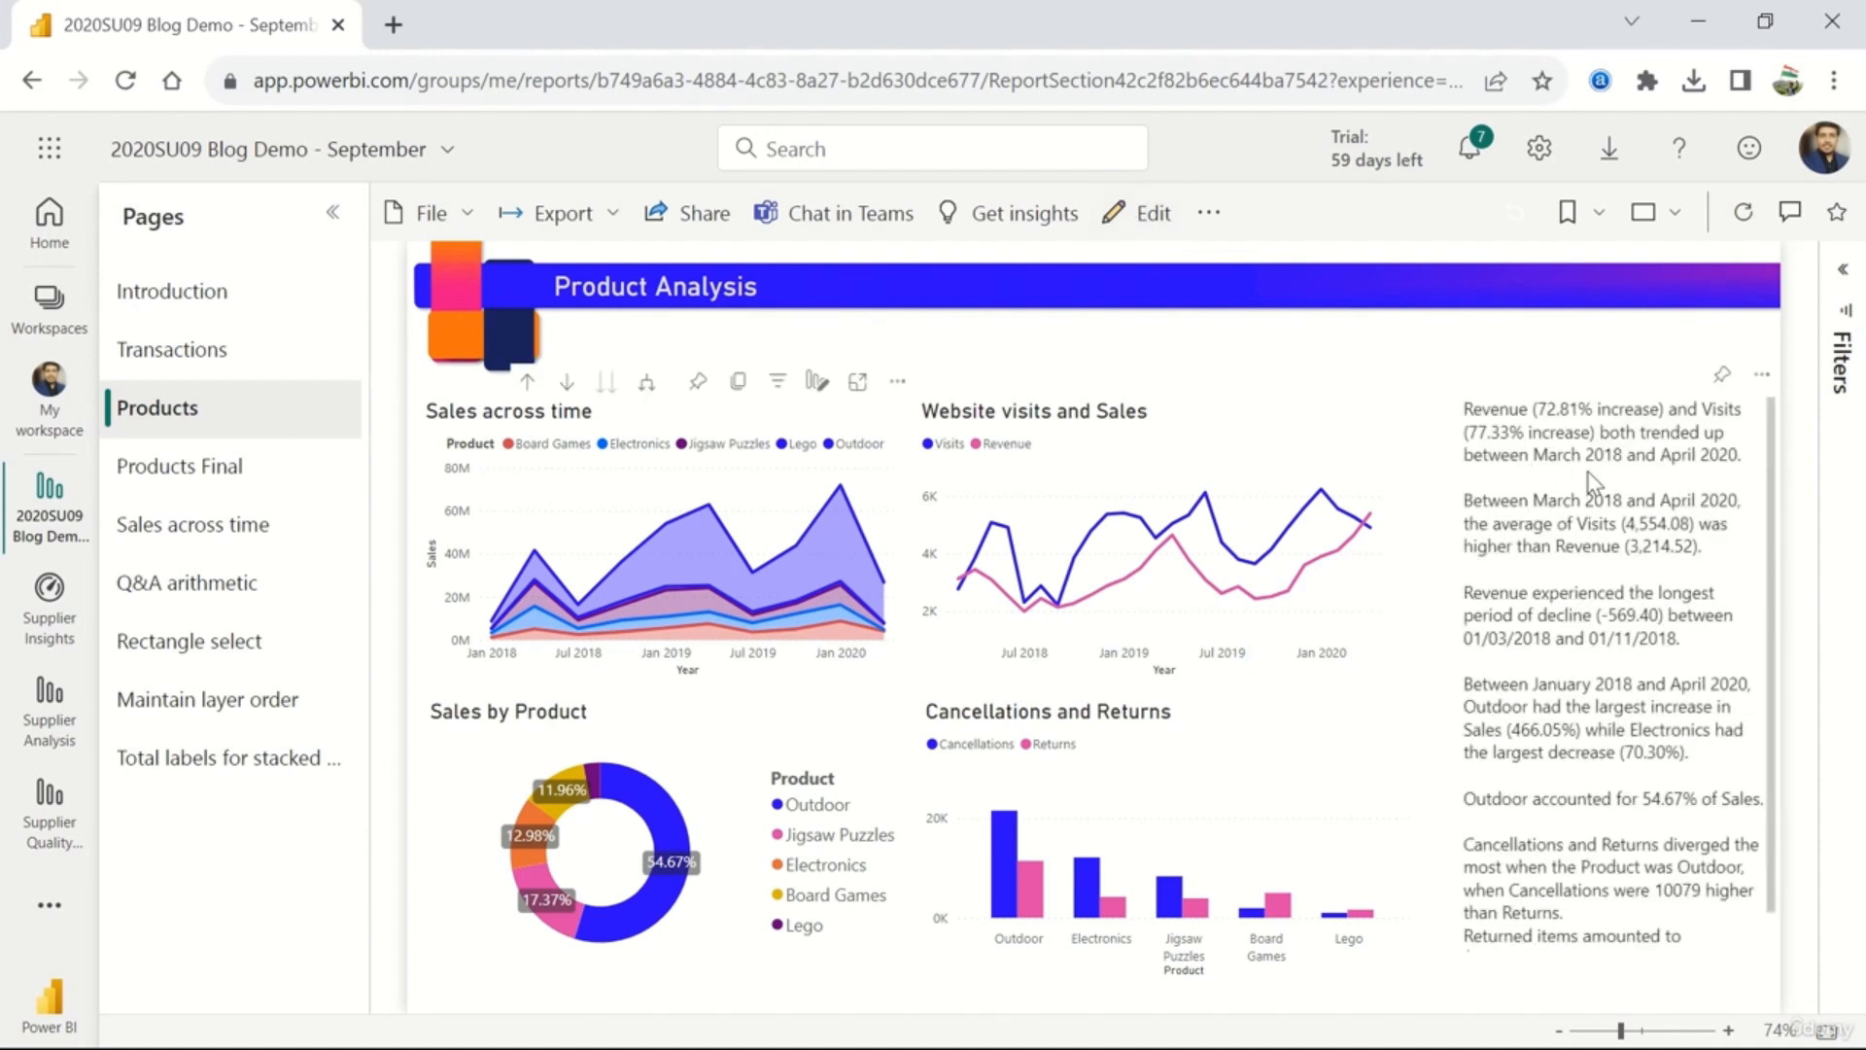
{"action": "left_click", "coordinate": [930, 692]}
{"action": "left_click", "coordinate": [1143, 214]}
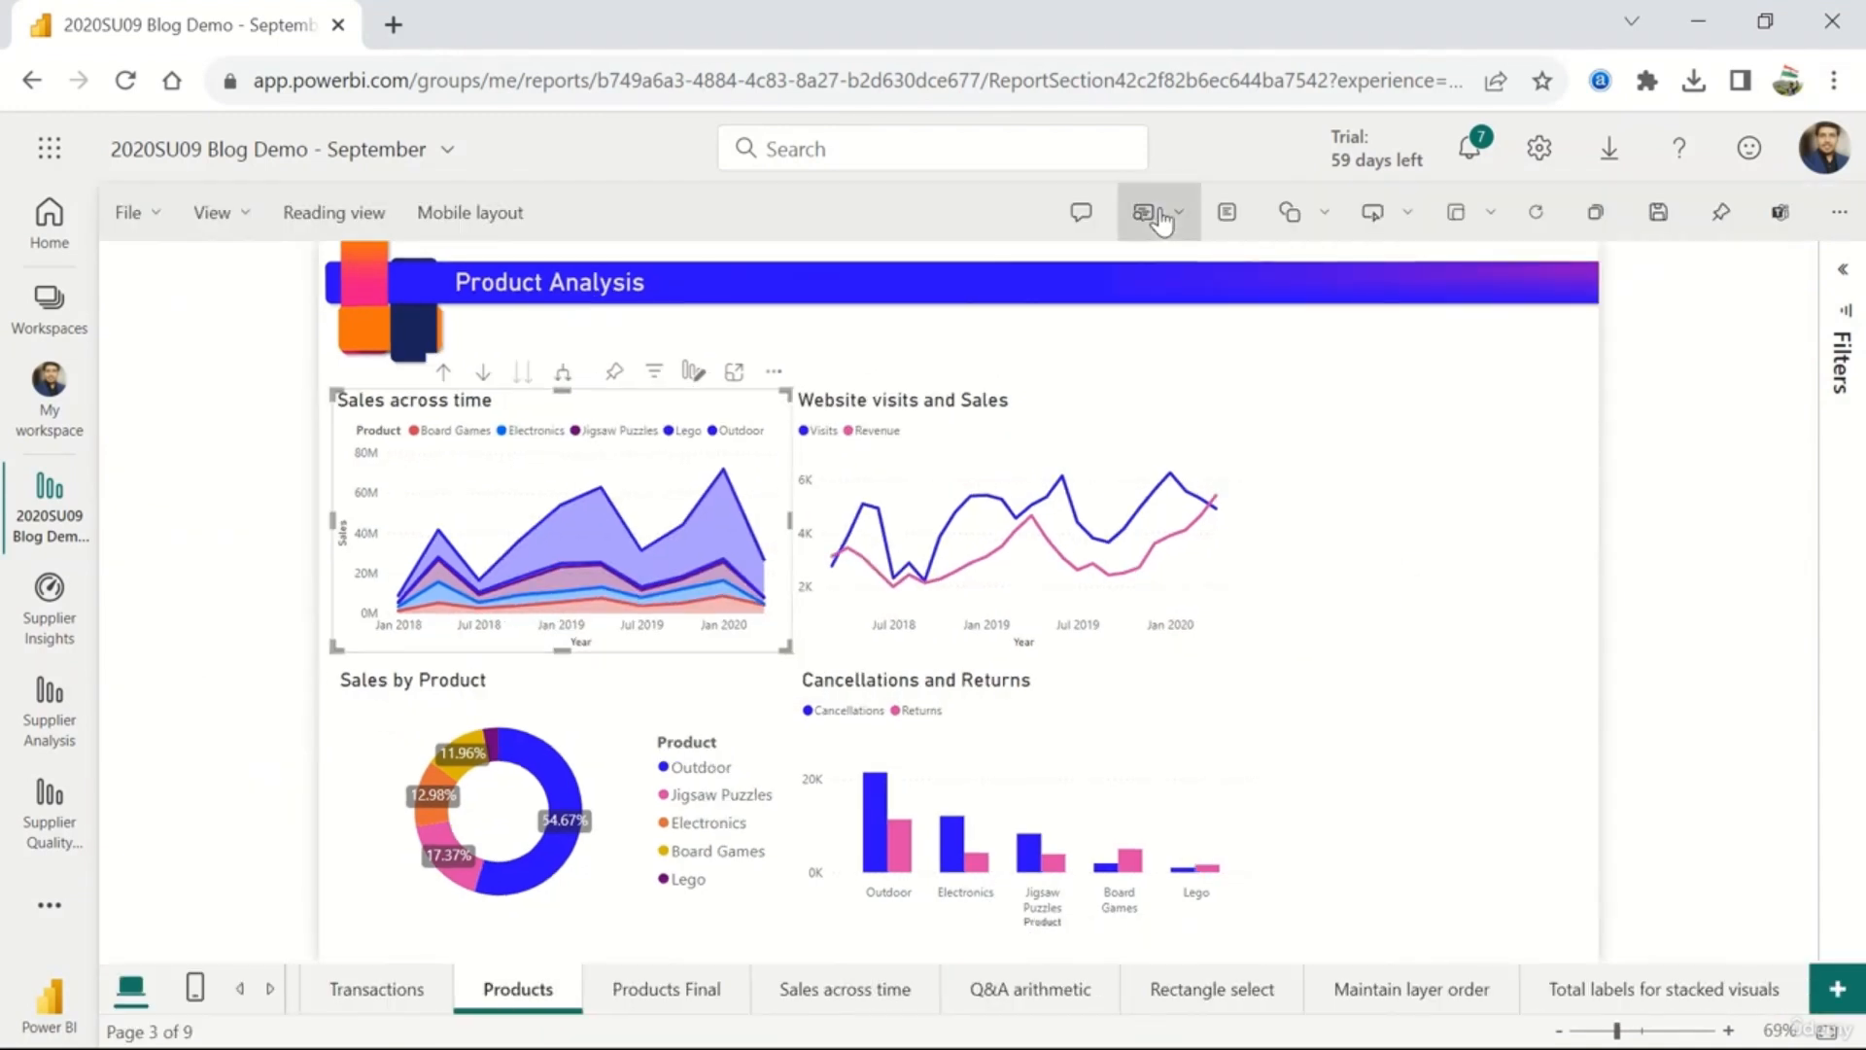
{"action": "left_click", "coordinate": [1159, 216]}
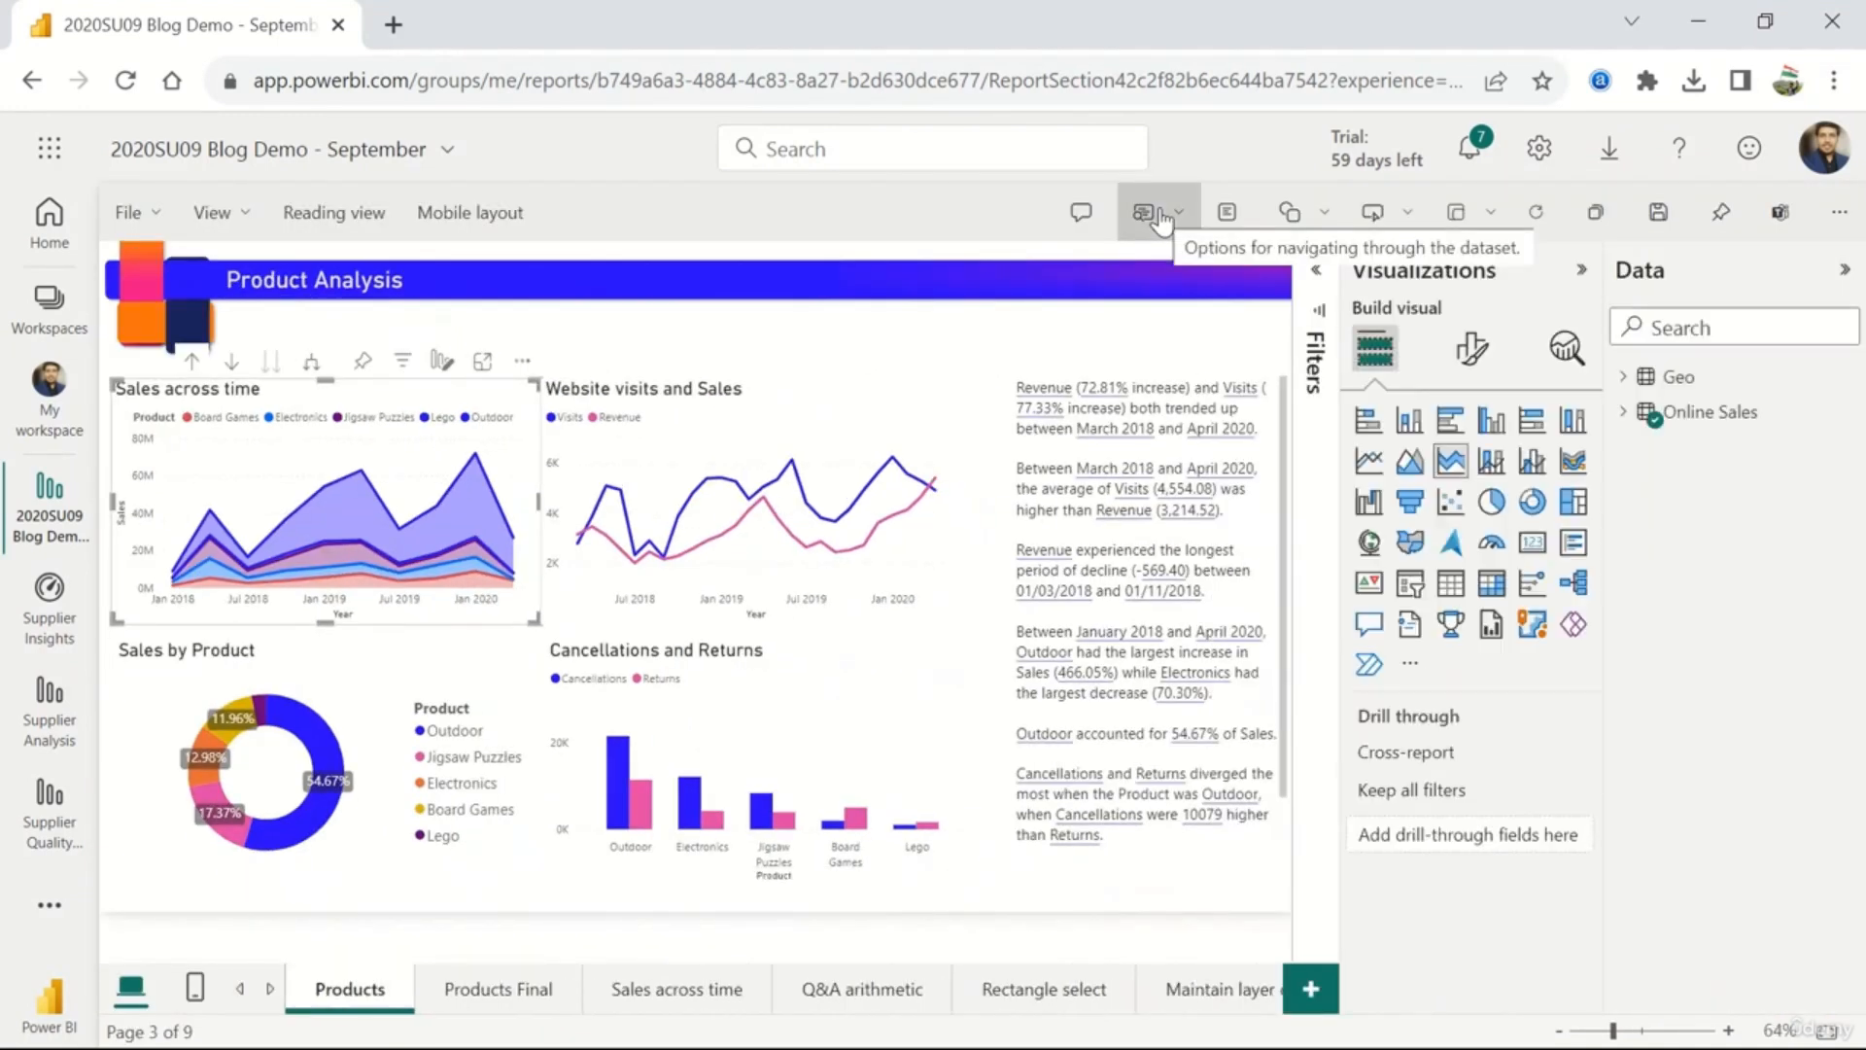
- Replace the text summary beside the charts on the Products page with a new Smart narrative, made taller and slightly wider
{"action": "left_click", "coordinate": [1090, 388]}
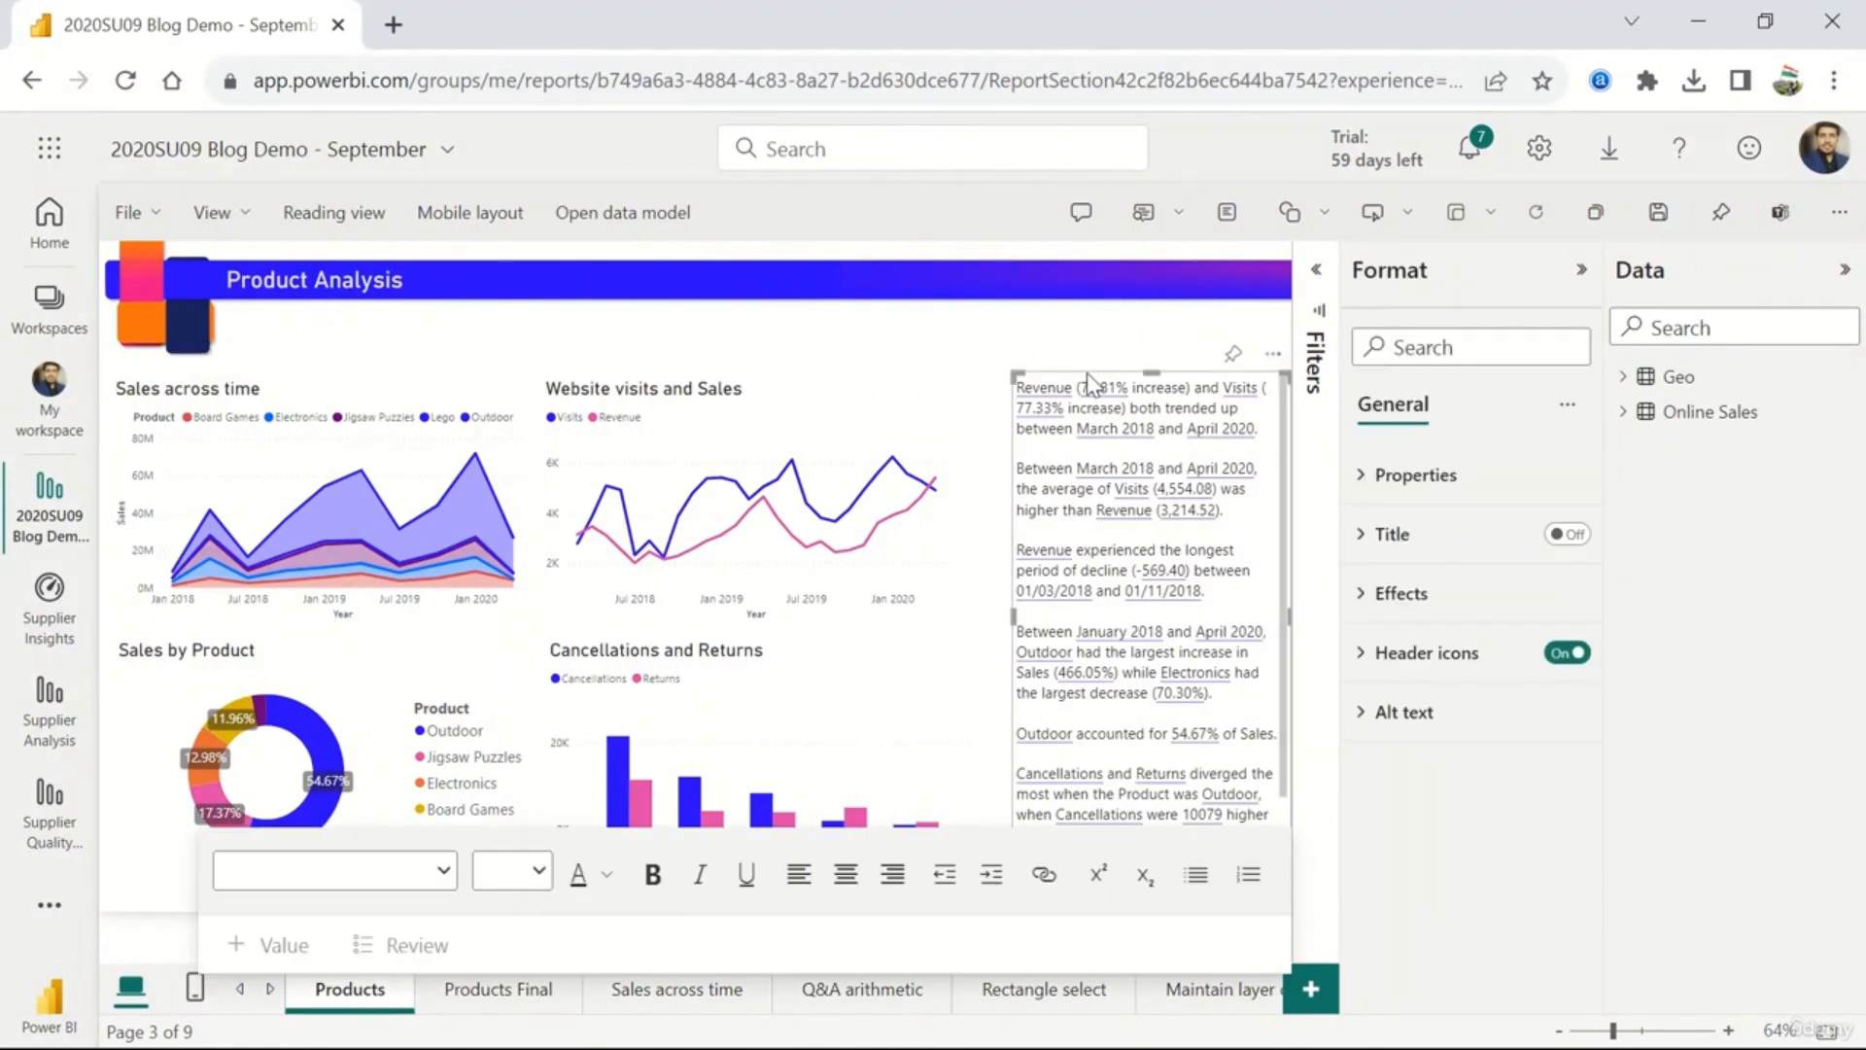
{"action": "key", "text": "Delete"}
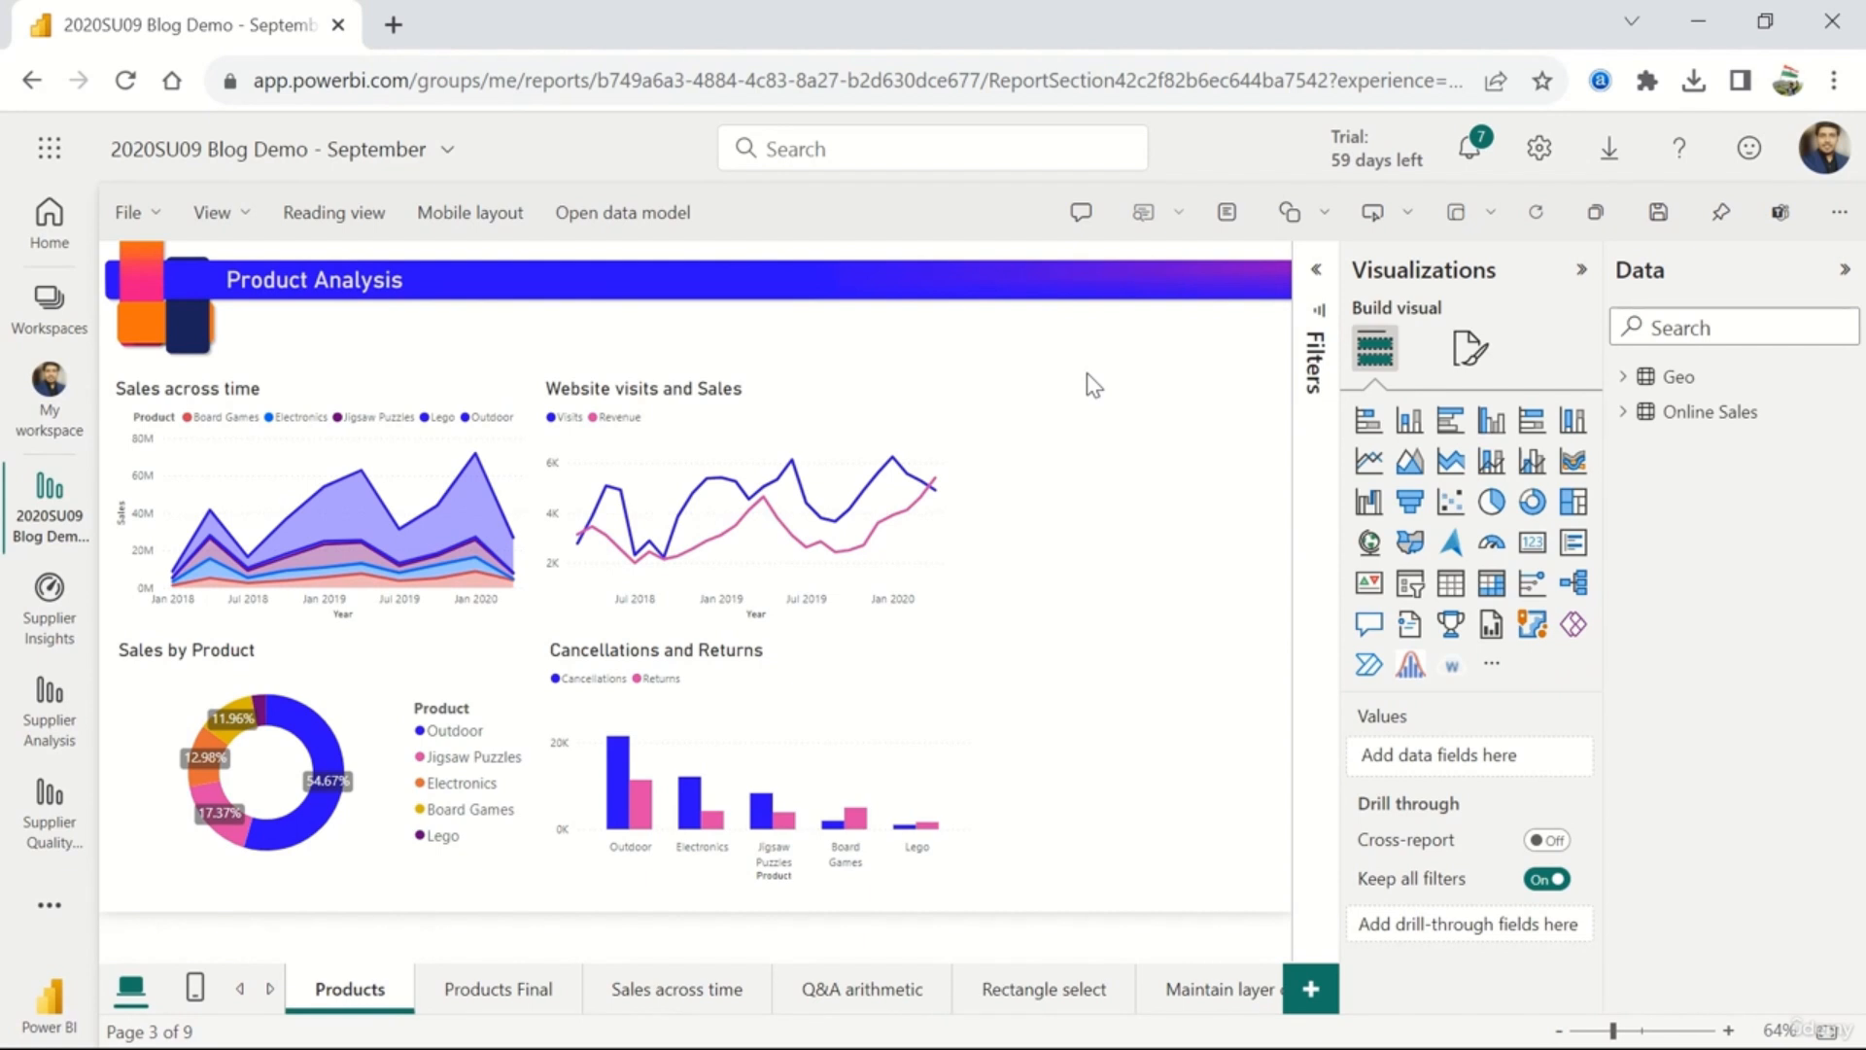
{"action": "left_click", "coordinate": [1411, 627]}
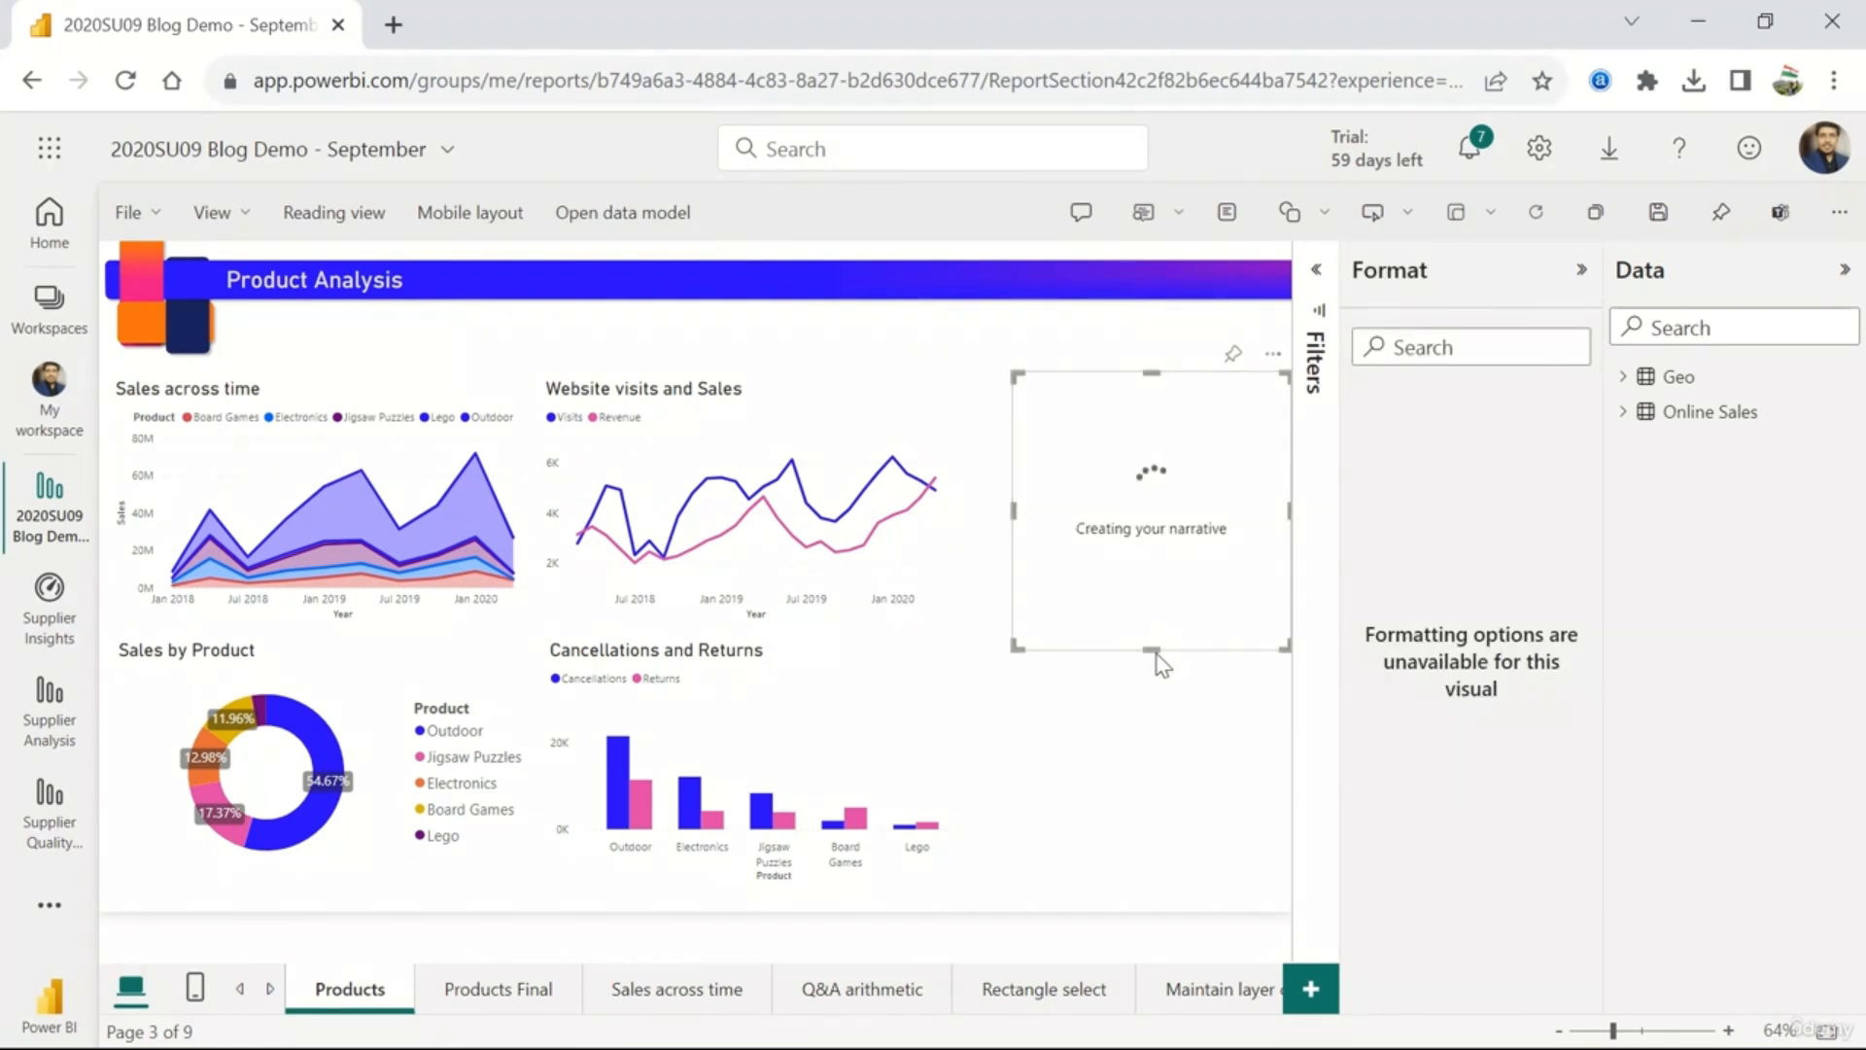
{"action": "left_click_drag", "start_coordinate": [1154, 653], "coordinate": [1155, 865]}
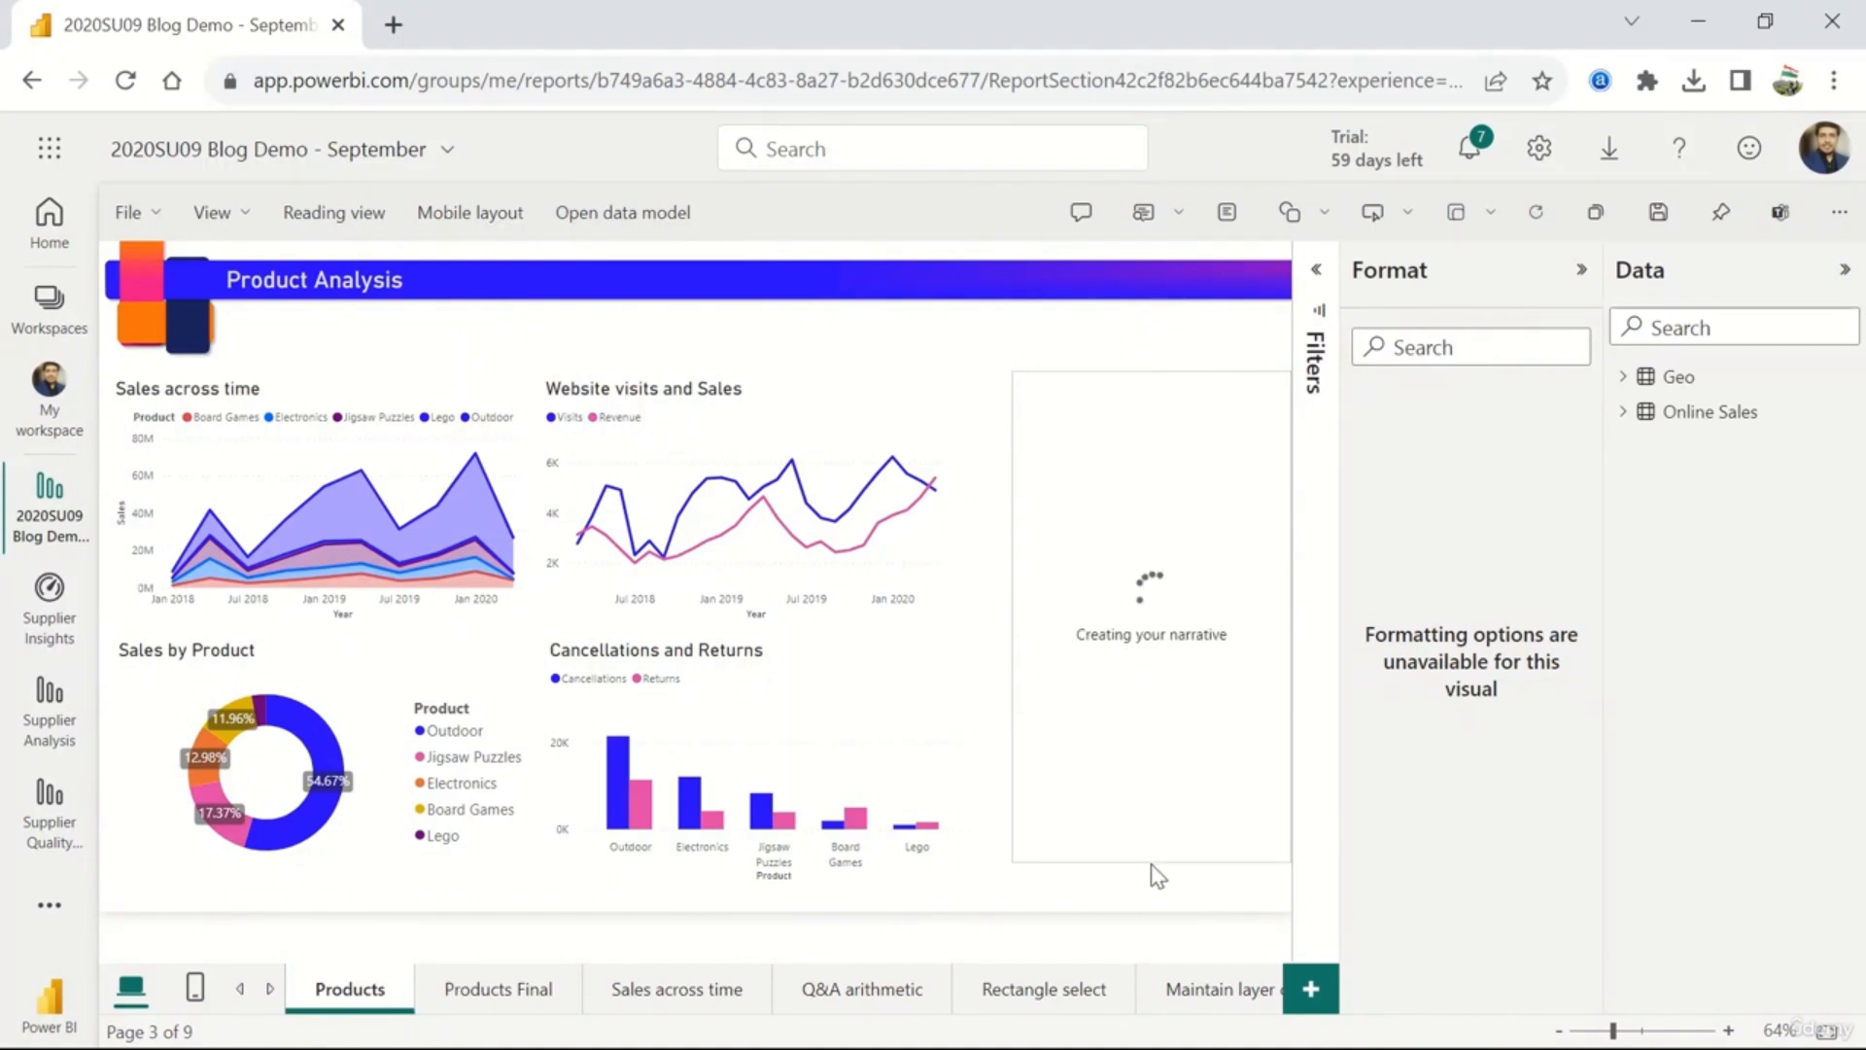
{"action": "left_click_drag", "start_coordinate": [1011, 615], "coordinate": [974, 623]}
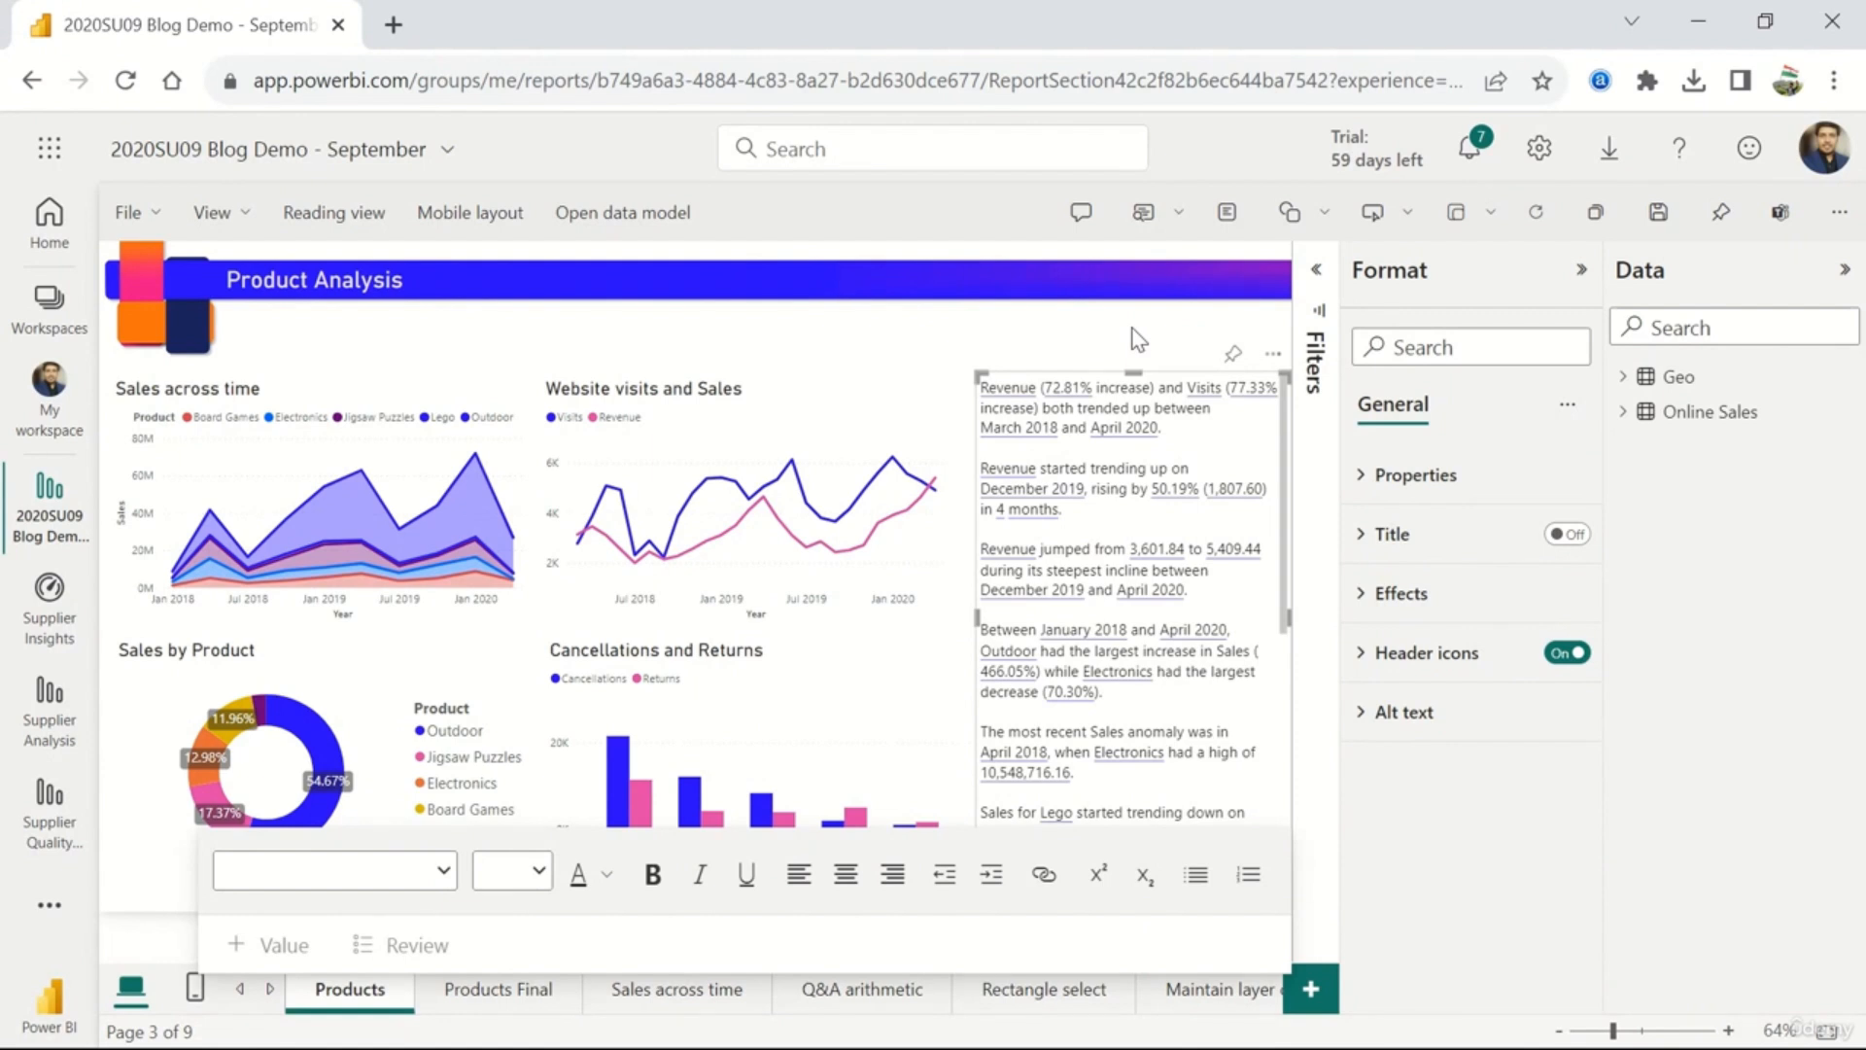
{"action": "left_click", "coordinate": [1115, 356]}
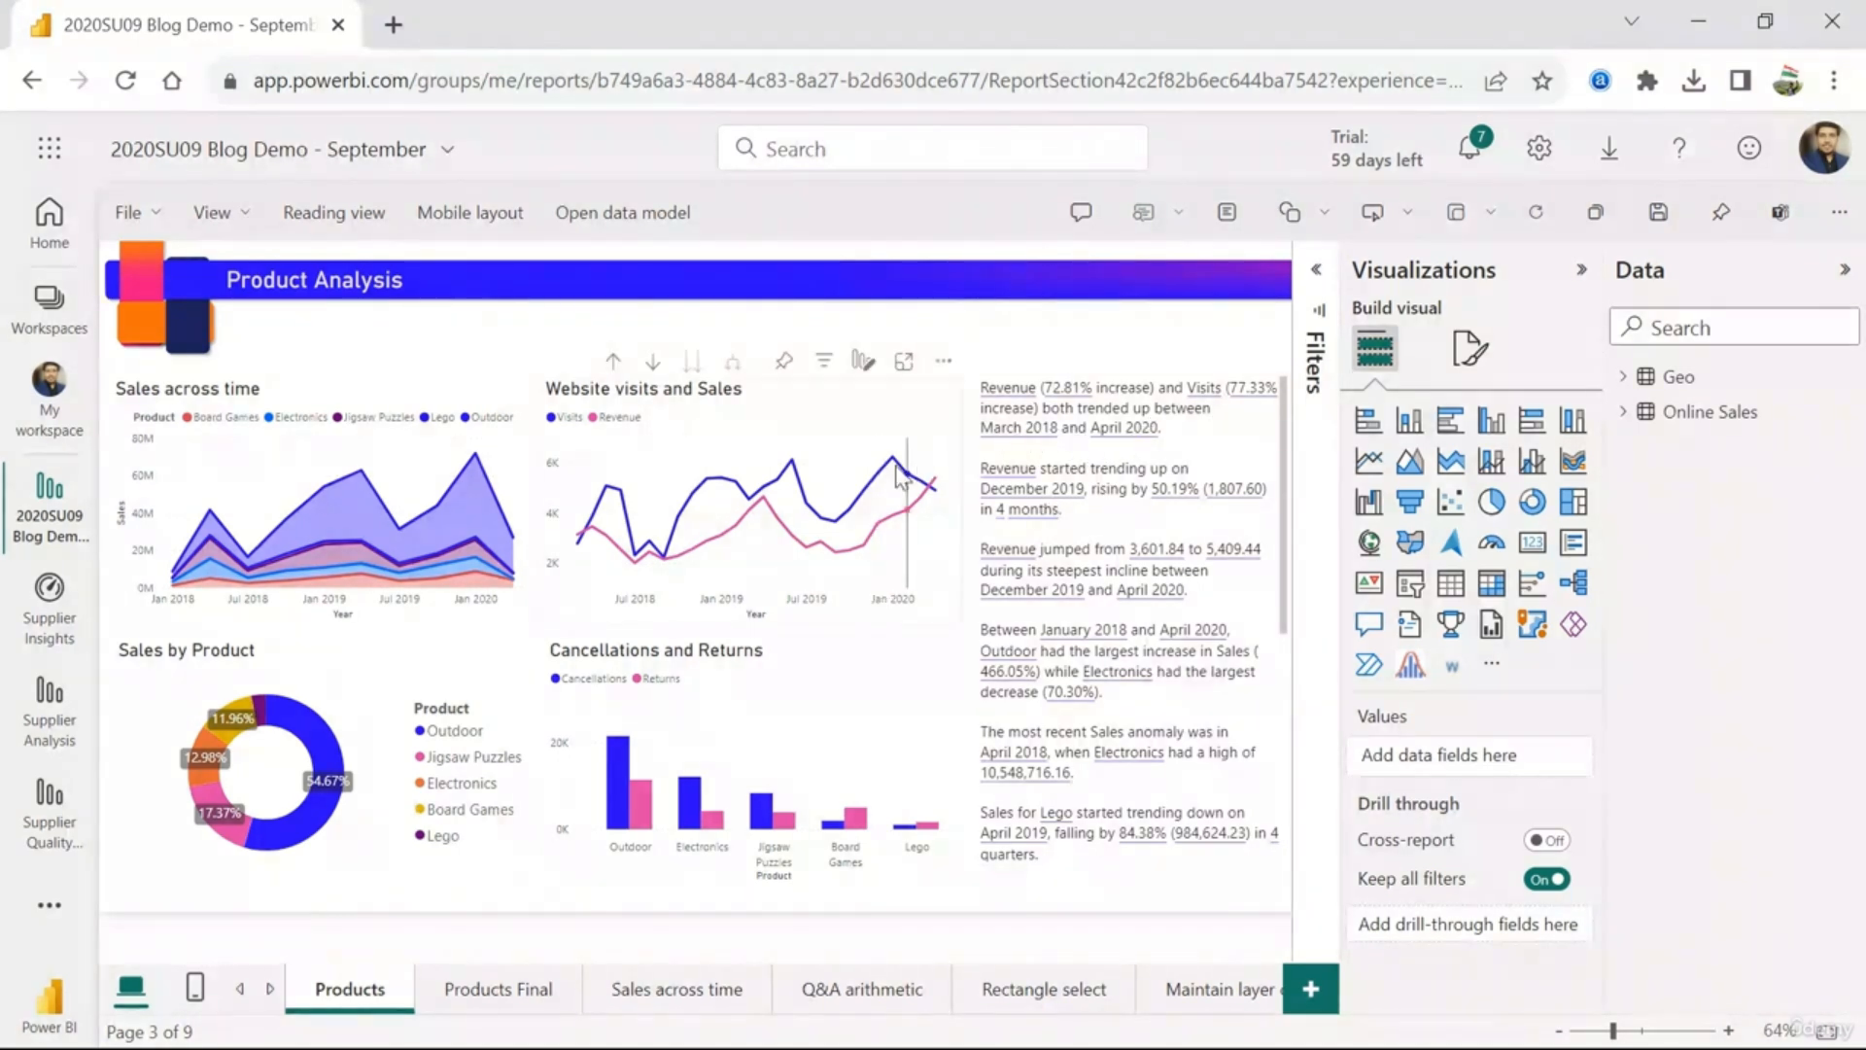
- Read through the new narrative and compare its statements with the Website visits and Sales chart
{"action": "mouse_move", "coordinate": [897, 471]}
{"action": "mouse_move", "coordinate": [899, 588]}
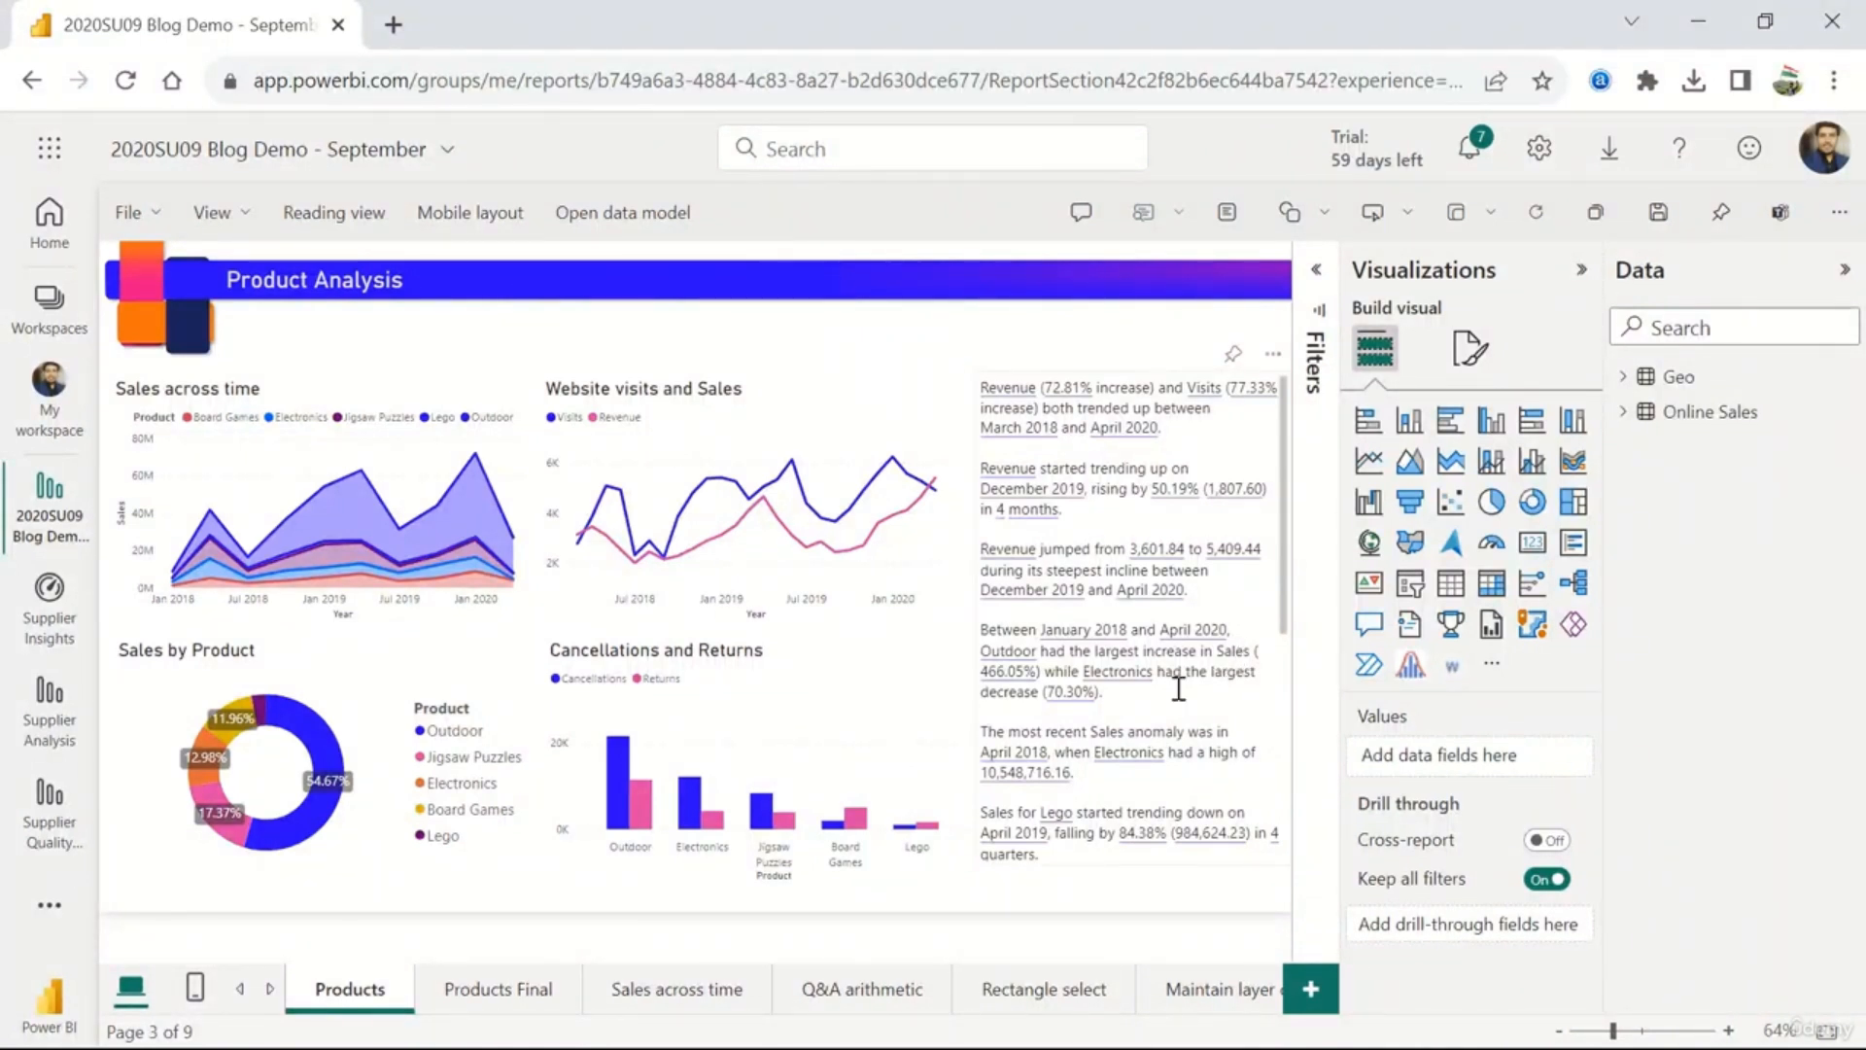
{"action": "scroll", "coordinate": [1178, 688], "scroll_direction": "down", "scroll_amount": 5}
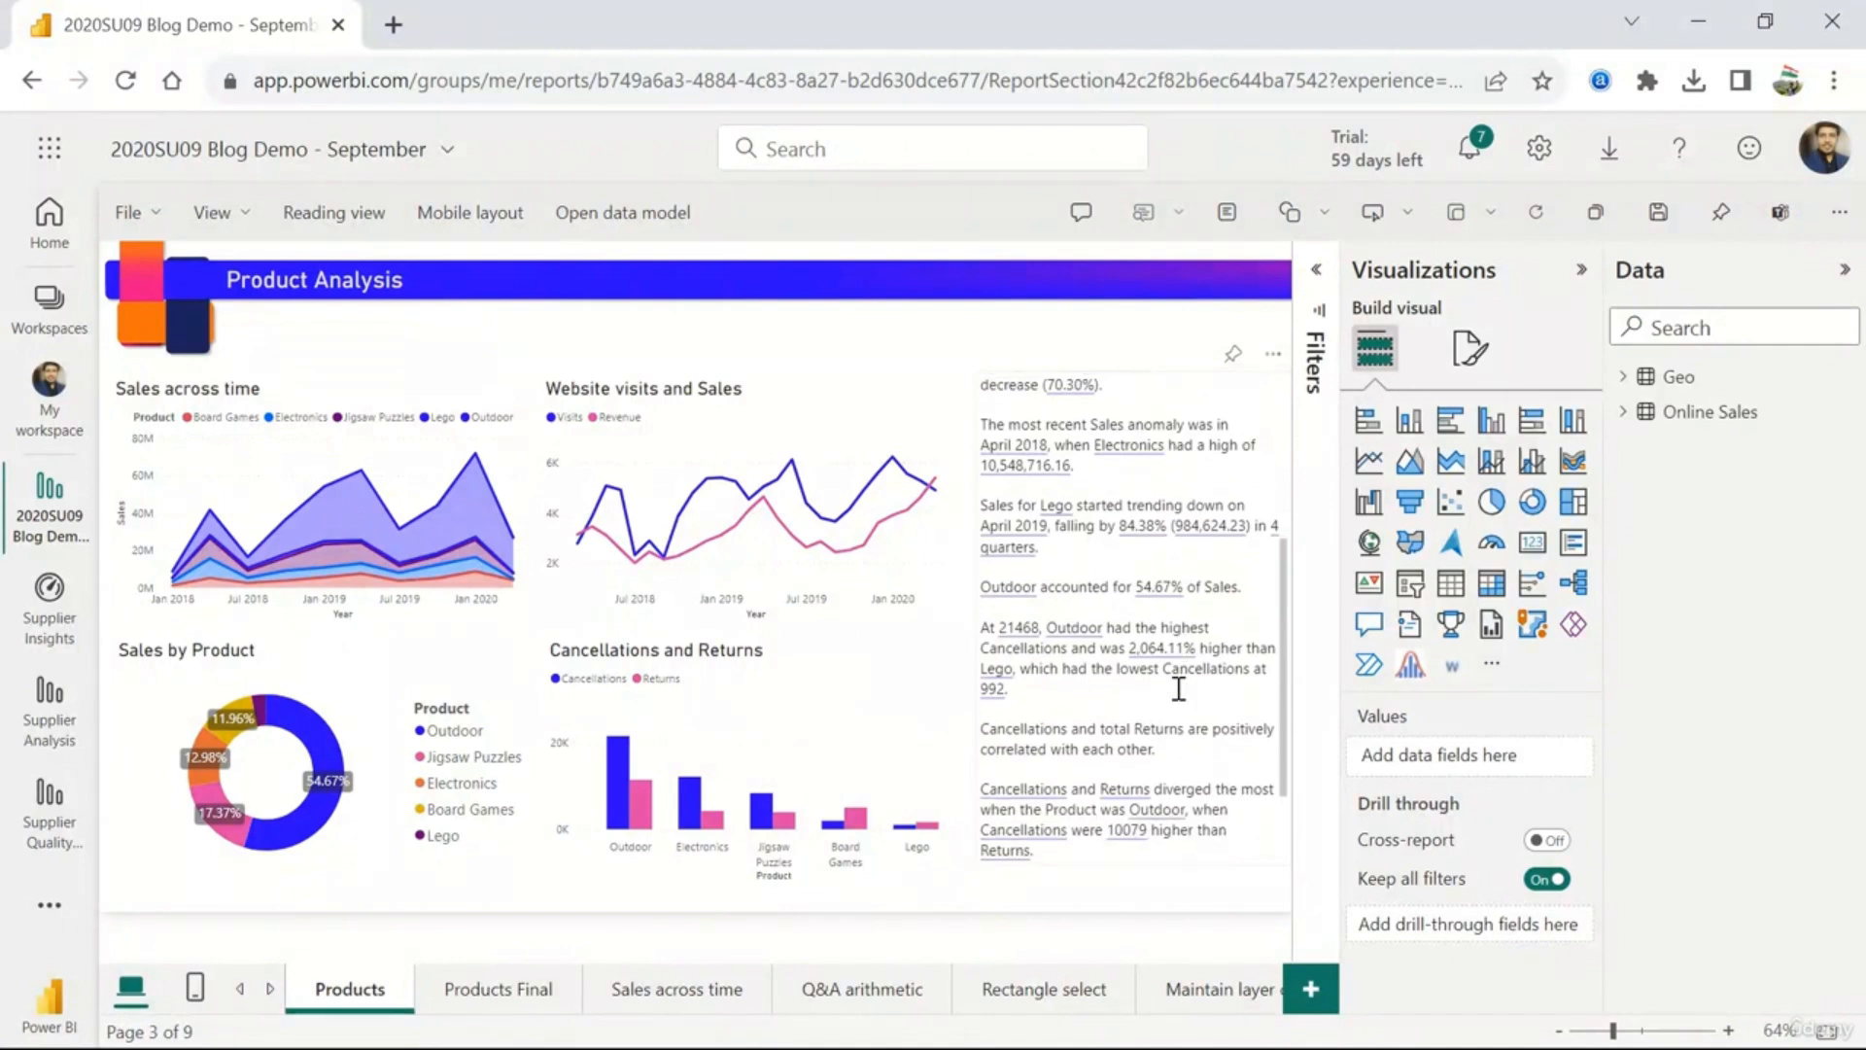
{"action": "scroll", "coordinate": [1178, 688], "scroll_direction": "up", "scroll_amount": 1}
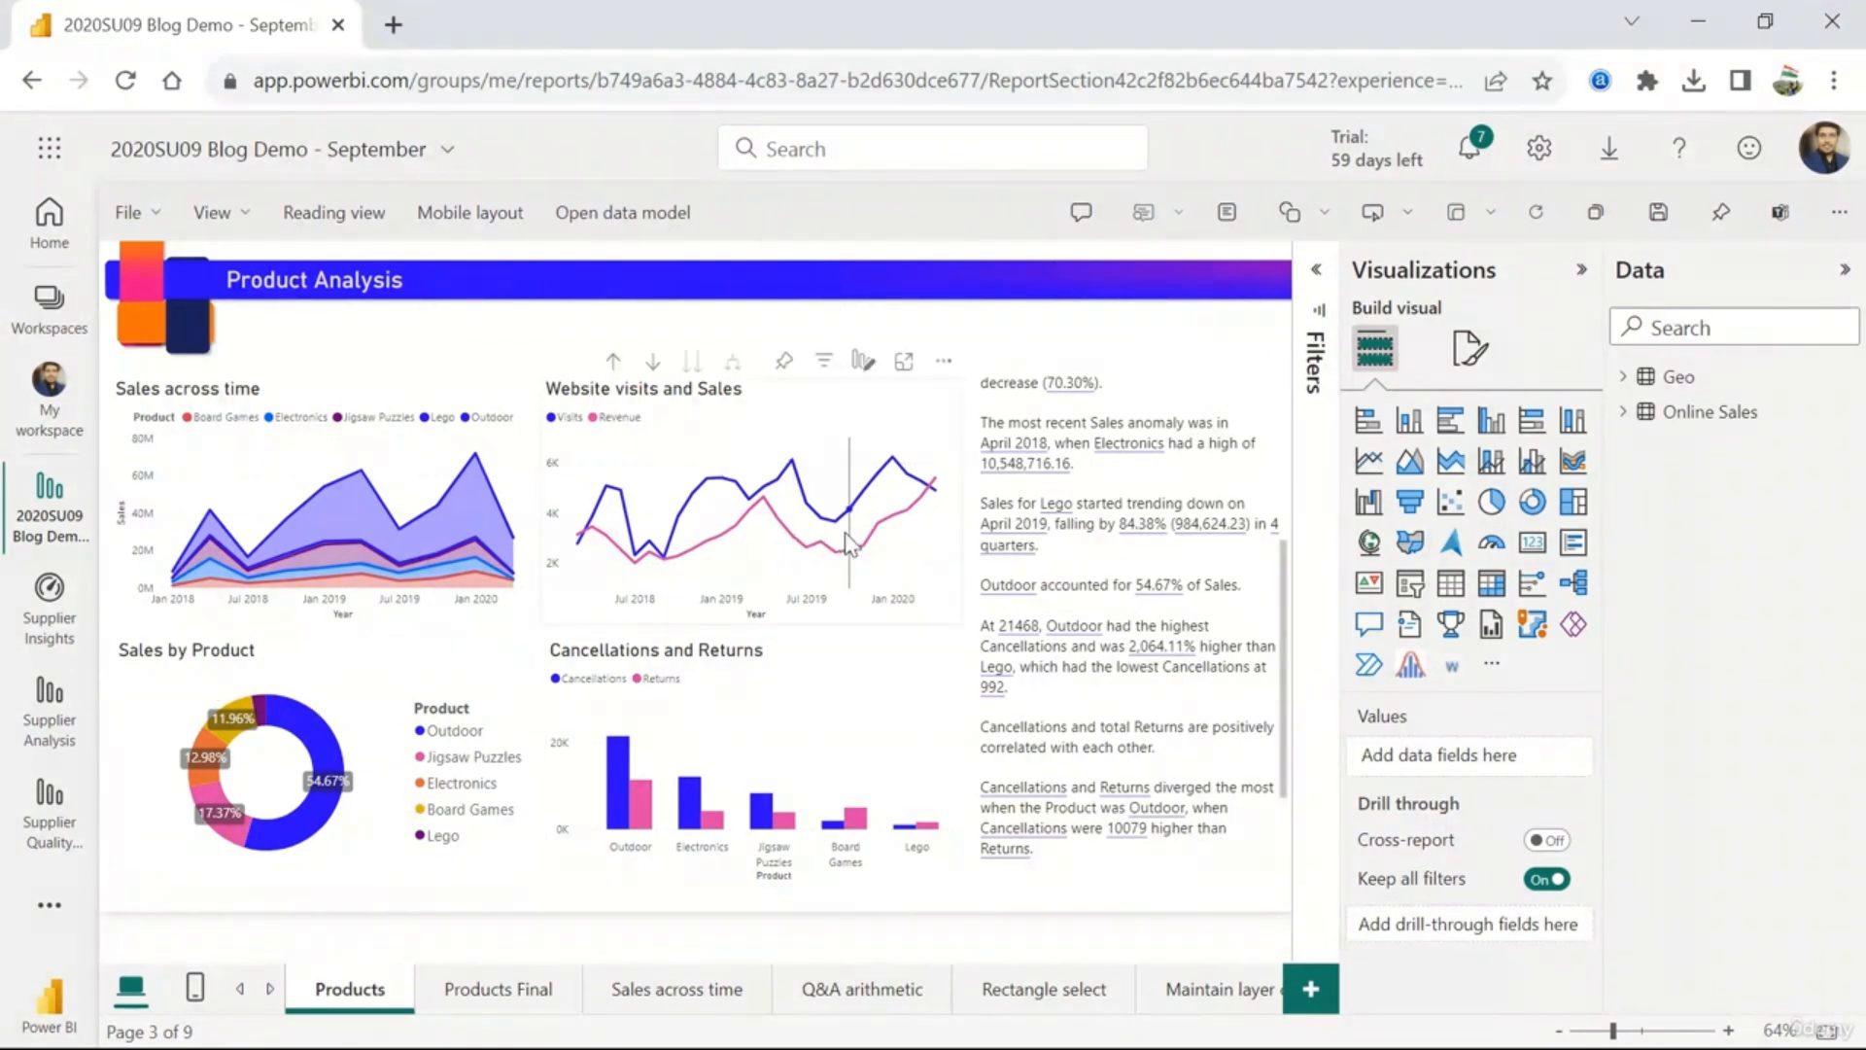
{"action": "mouse_move", "coordinate": [924, 554]}
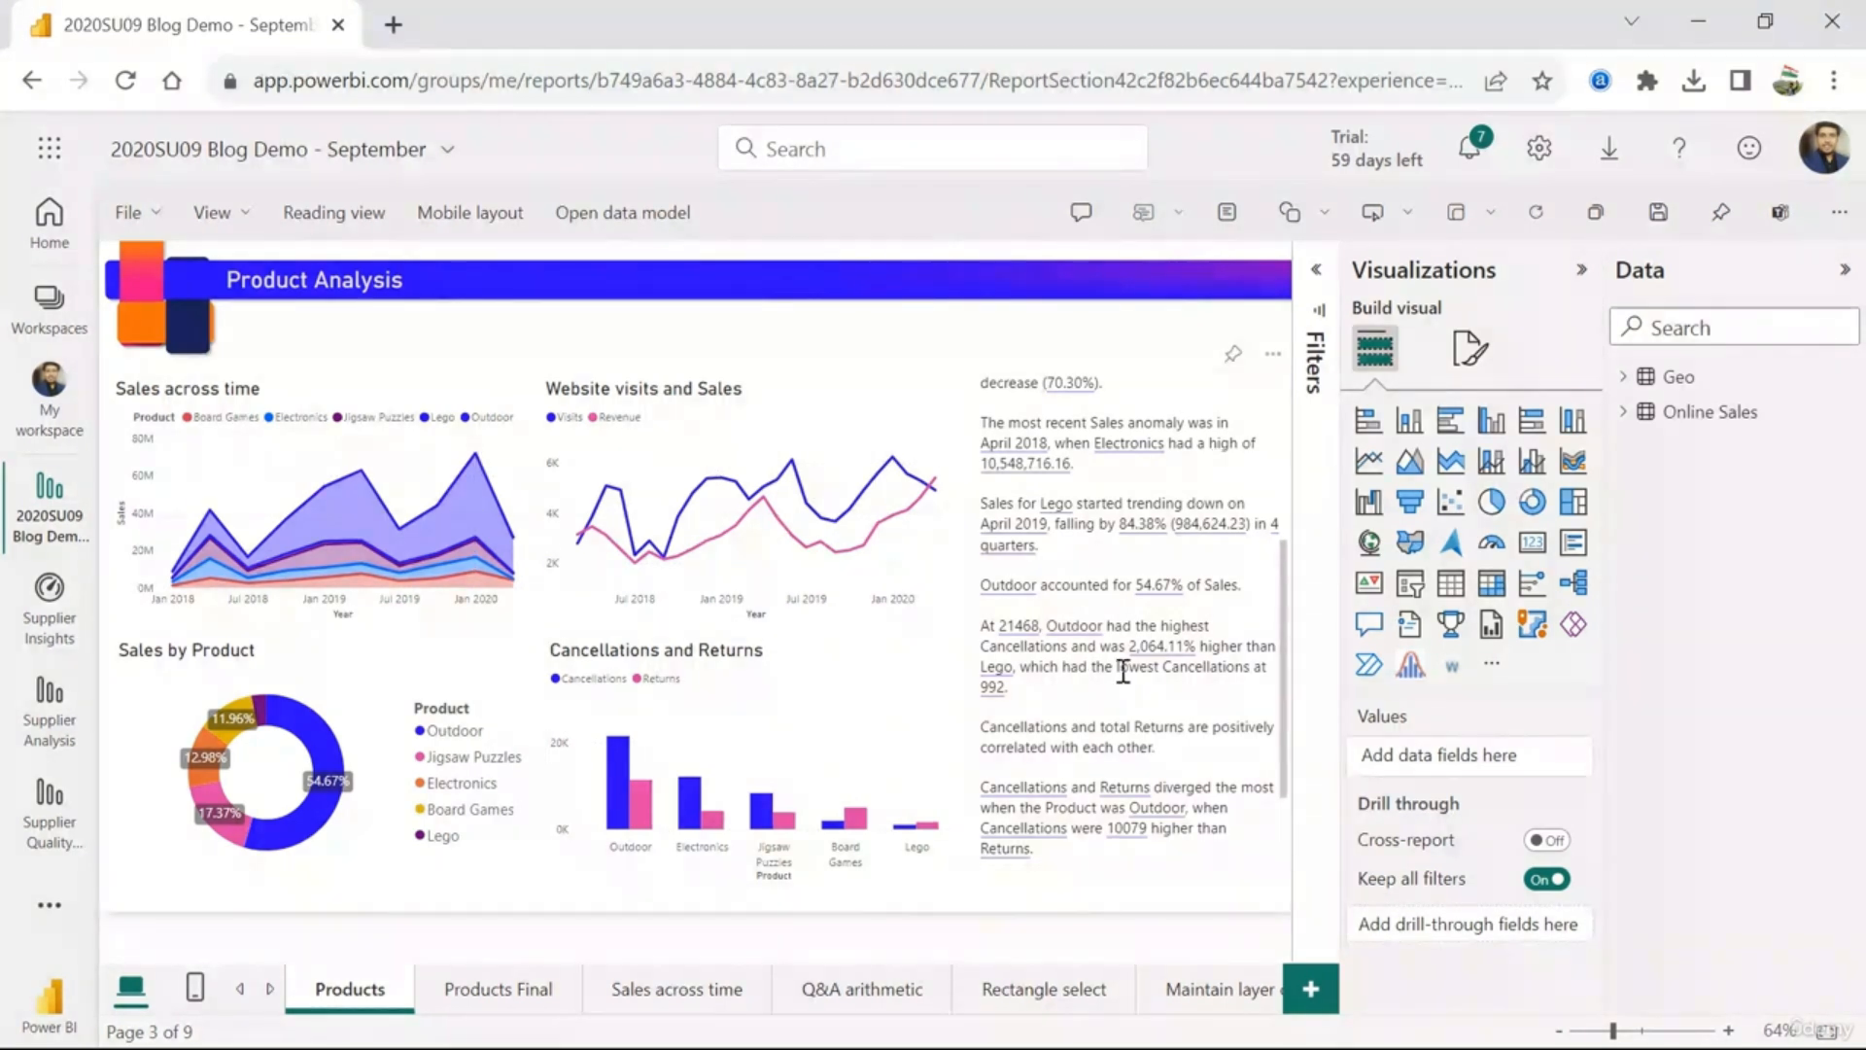
{"action": "scroll", "coordinate": [1098, 641], "scroll_direction": "up", "scroll_amount": 3}
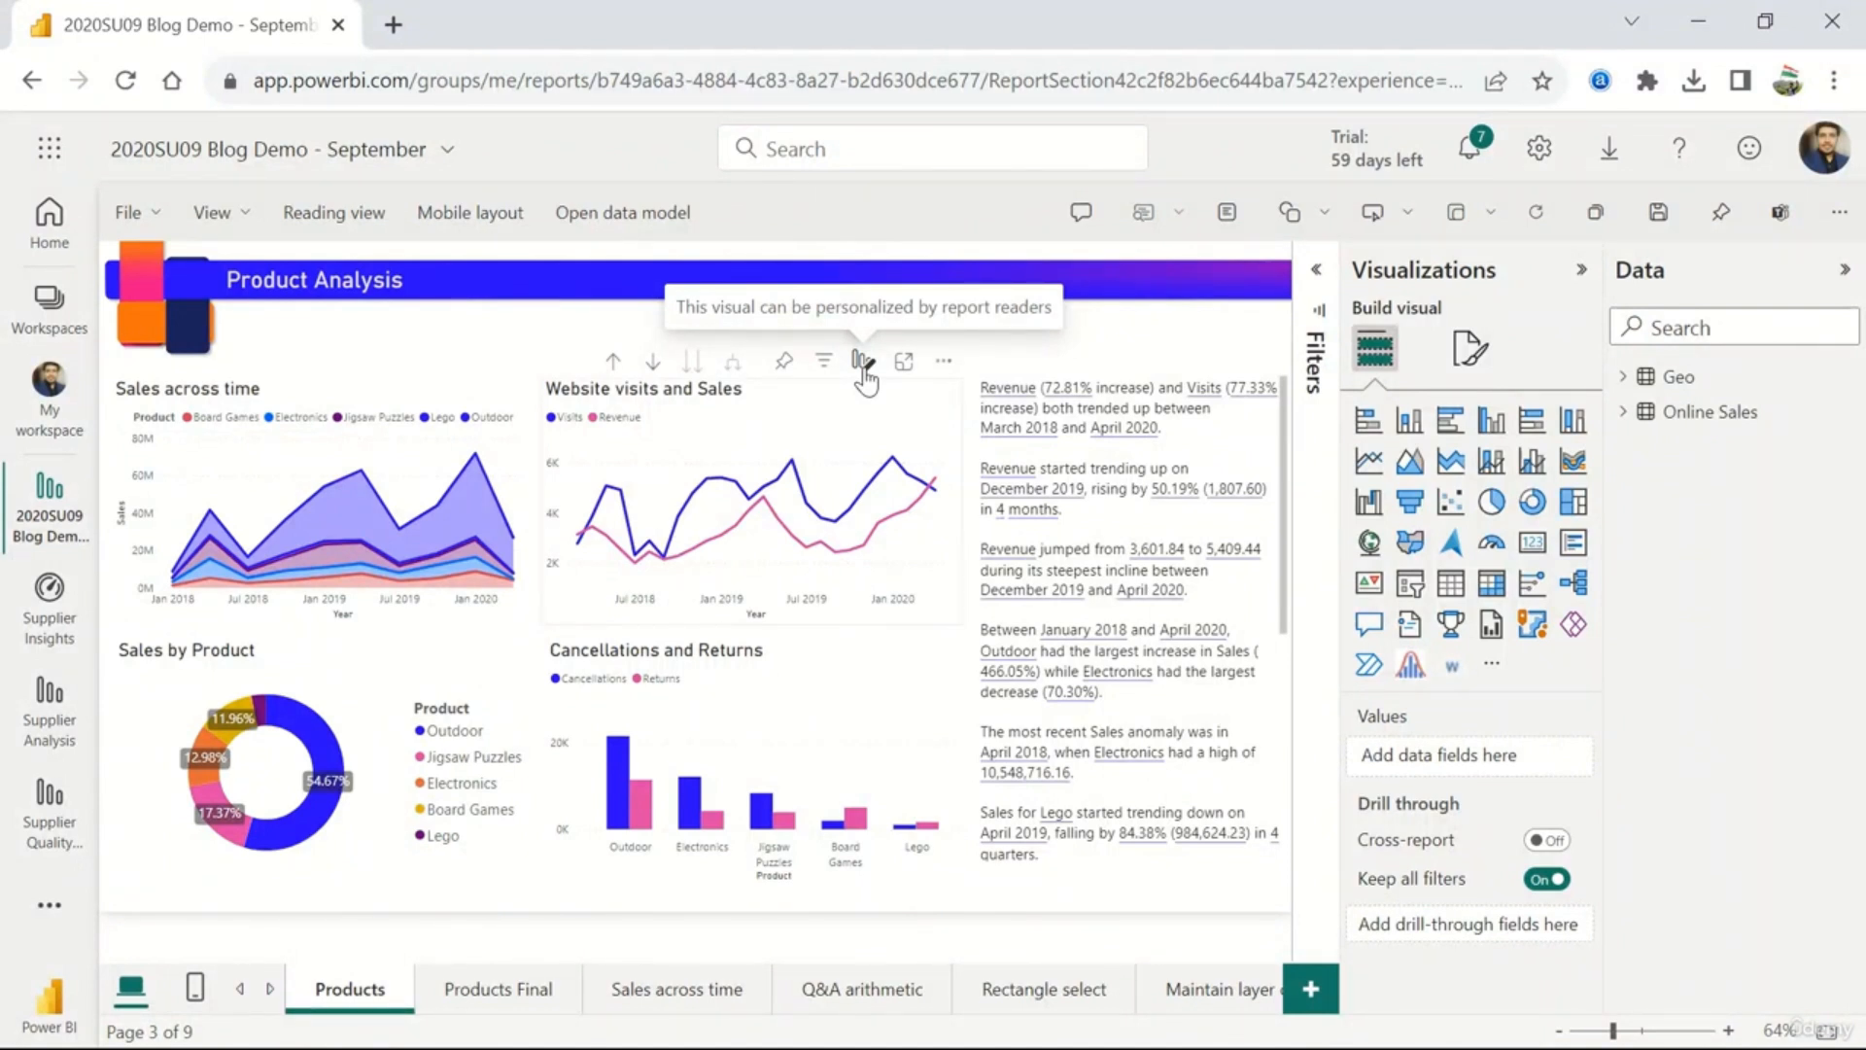
- Summarize the Sales across time chart with its own narrative
{"action": "left_click", "coordinate": [375, 385]}
{"action": "right_click", "coordinate": [375, 387]}
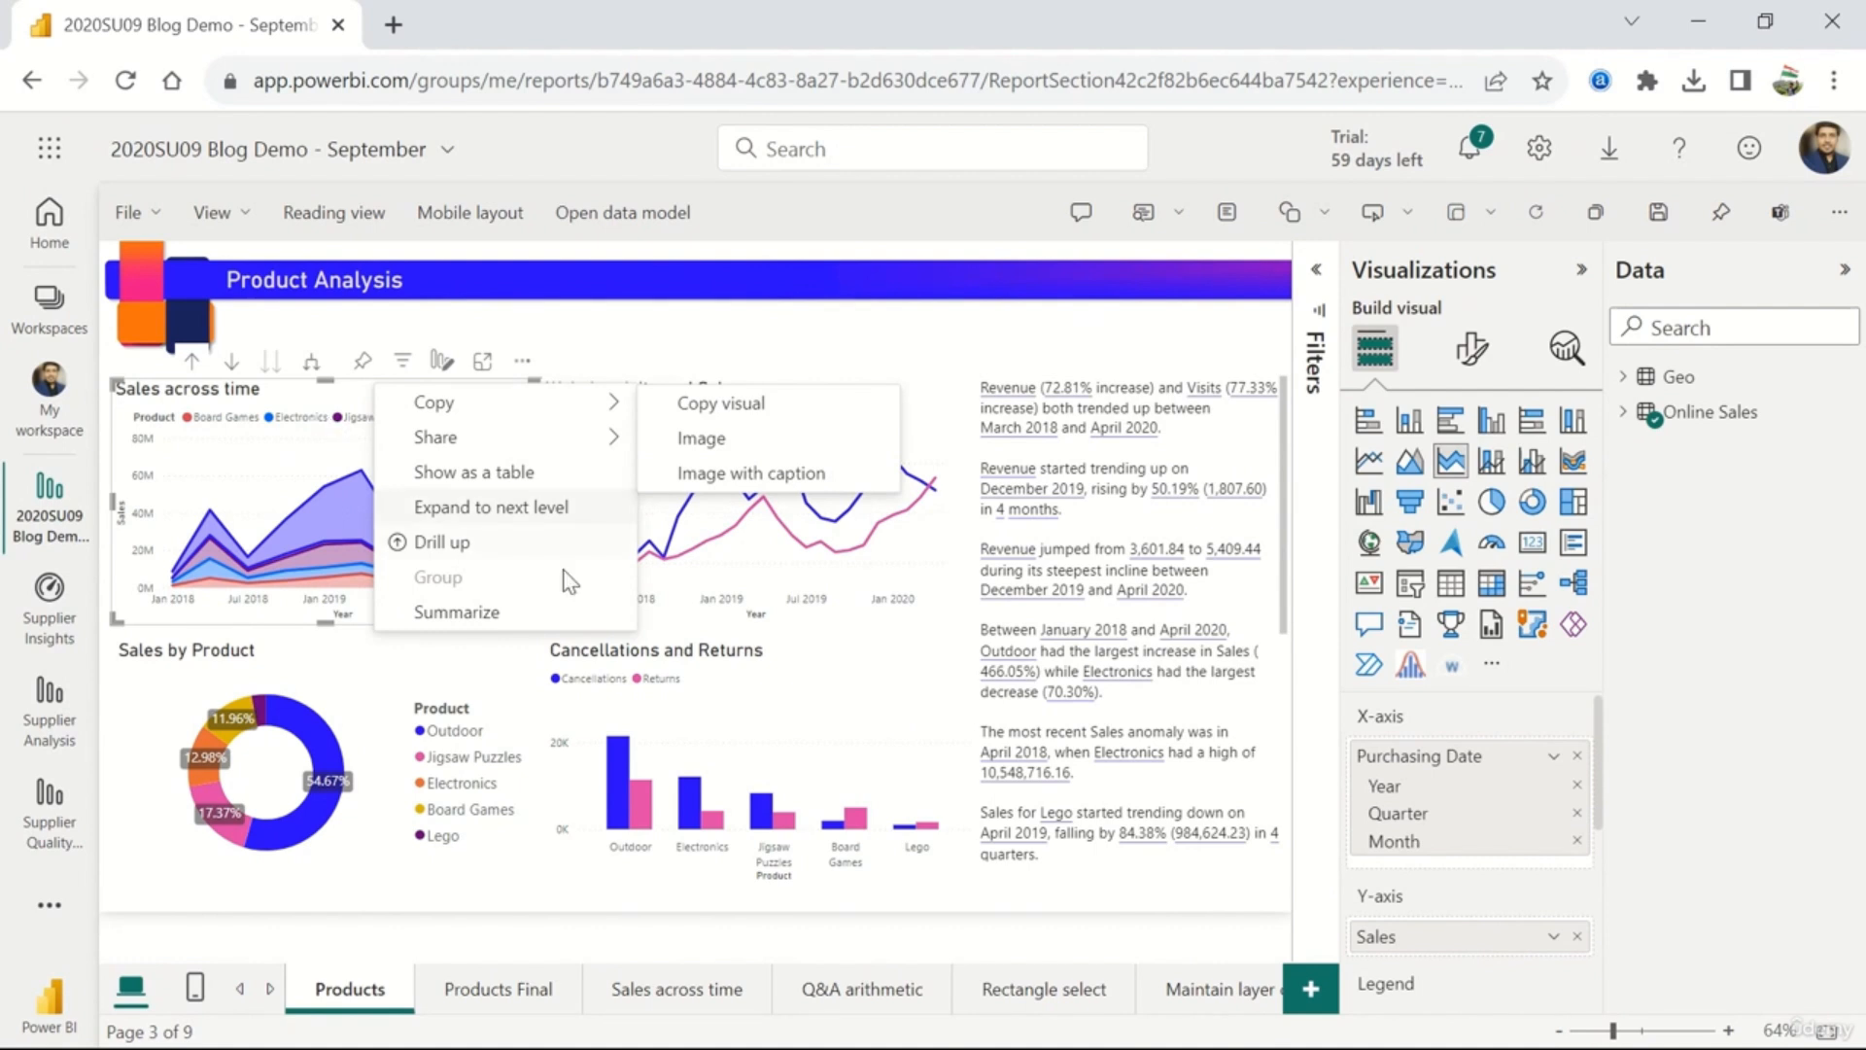
{"action": "left_click", "coordinate": [546, 610]}
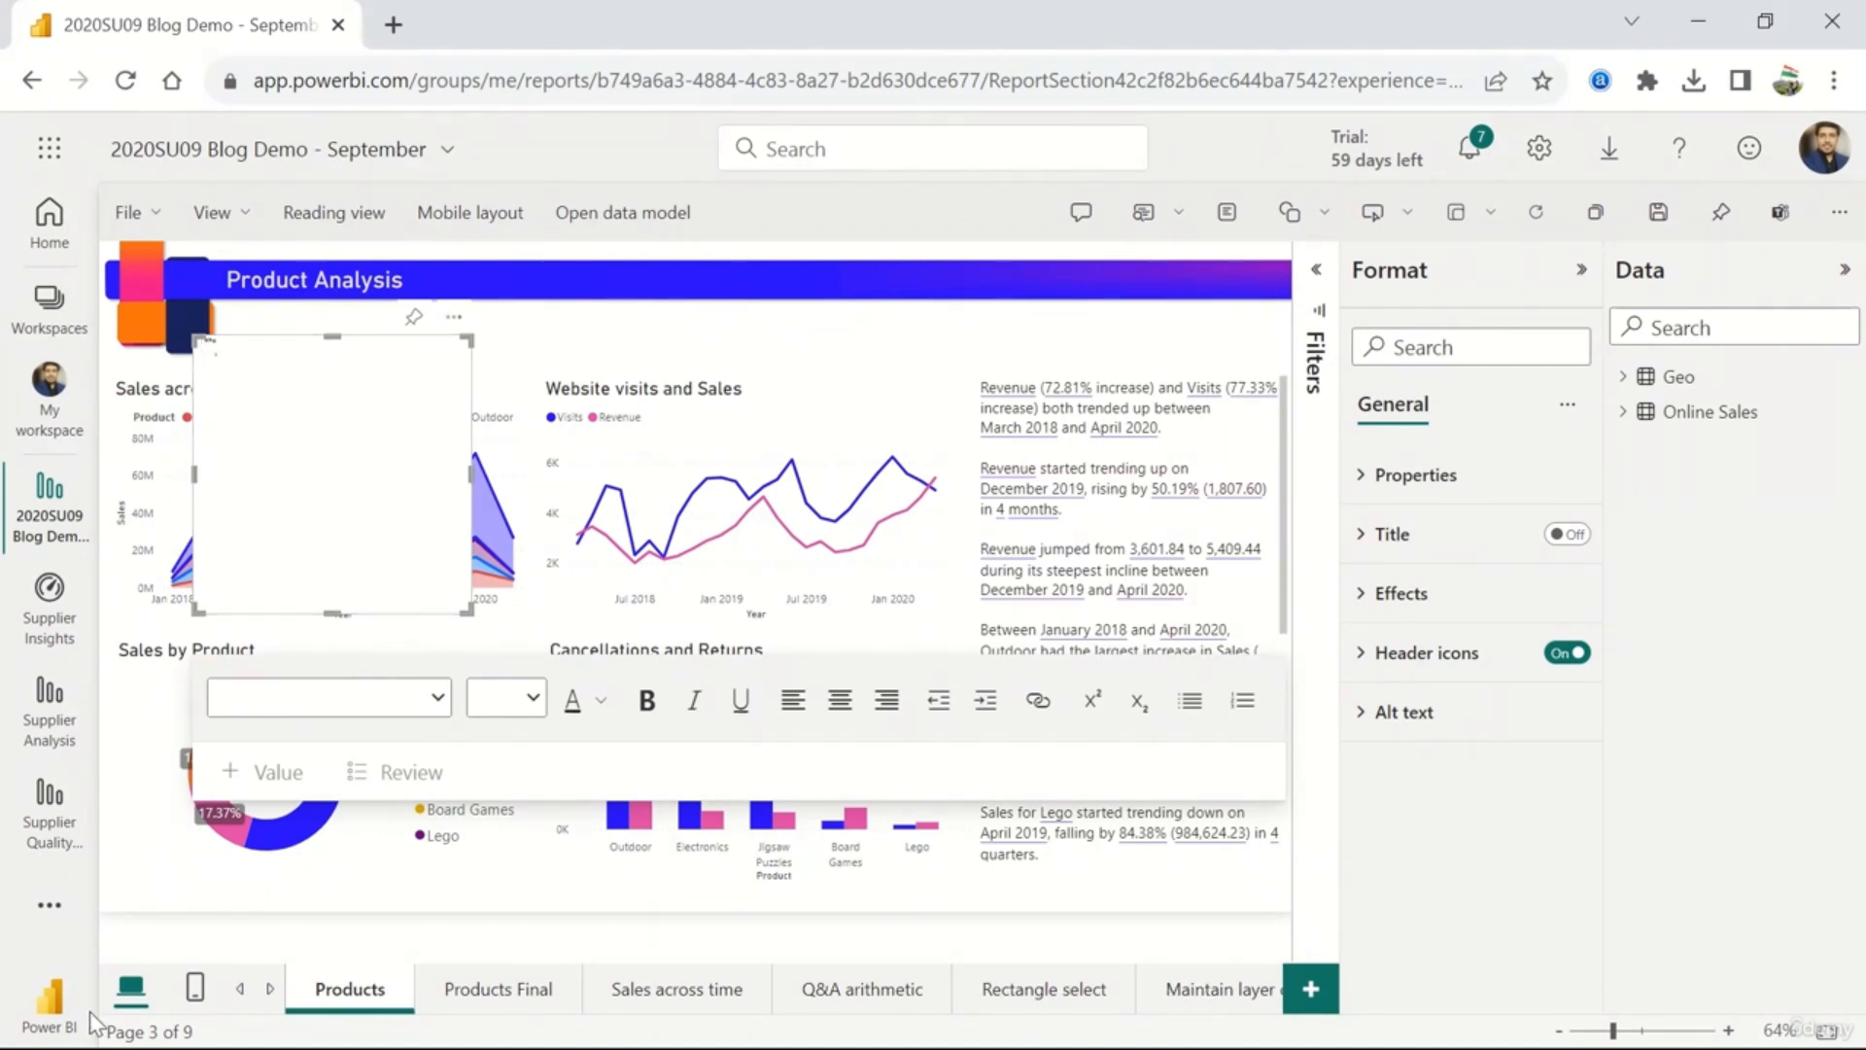
- Go to the Transactions page and examine its narrative text and the options available for that visual
{"action": "left_click", "coordinate": [241, 989]}
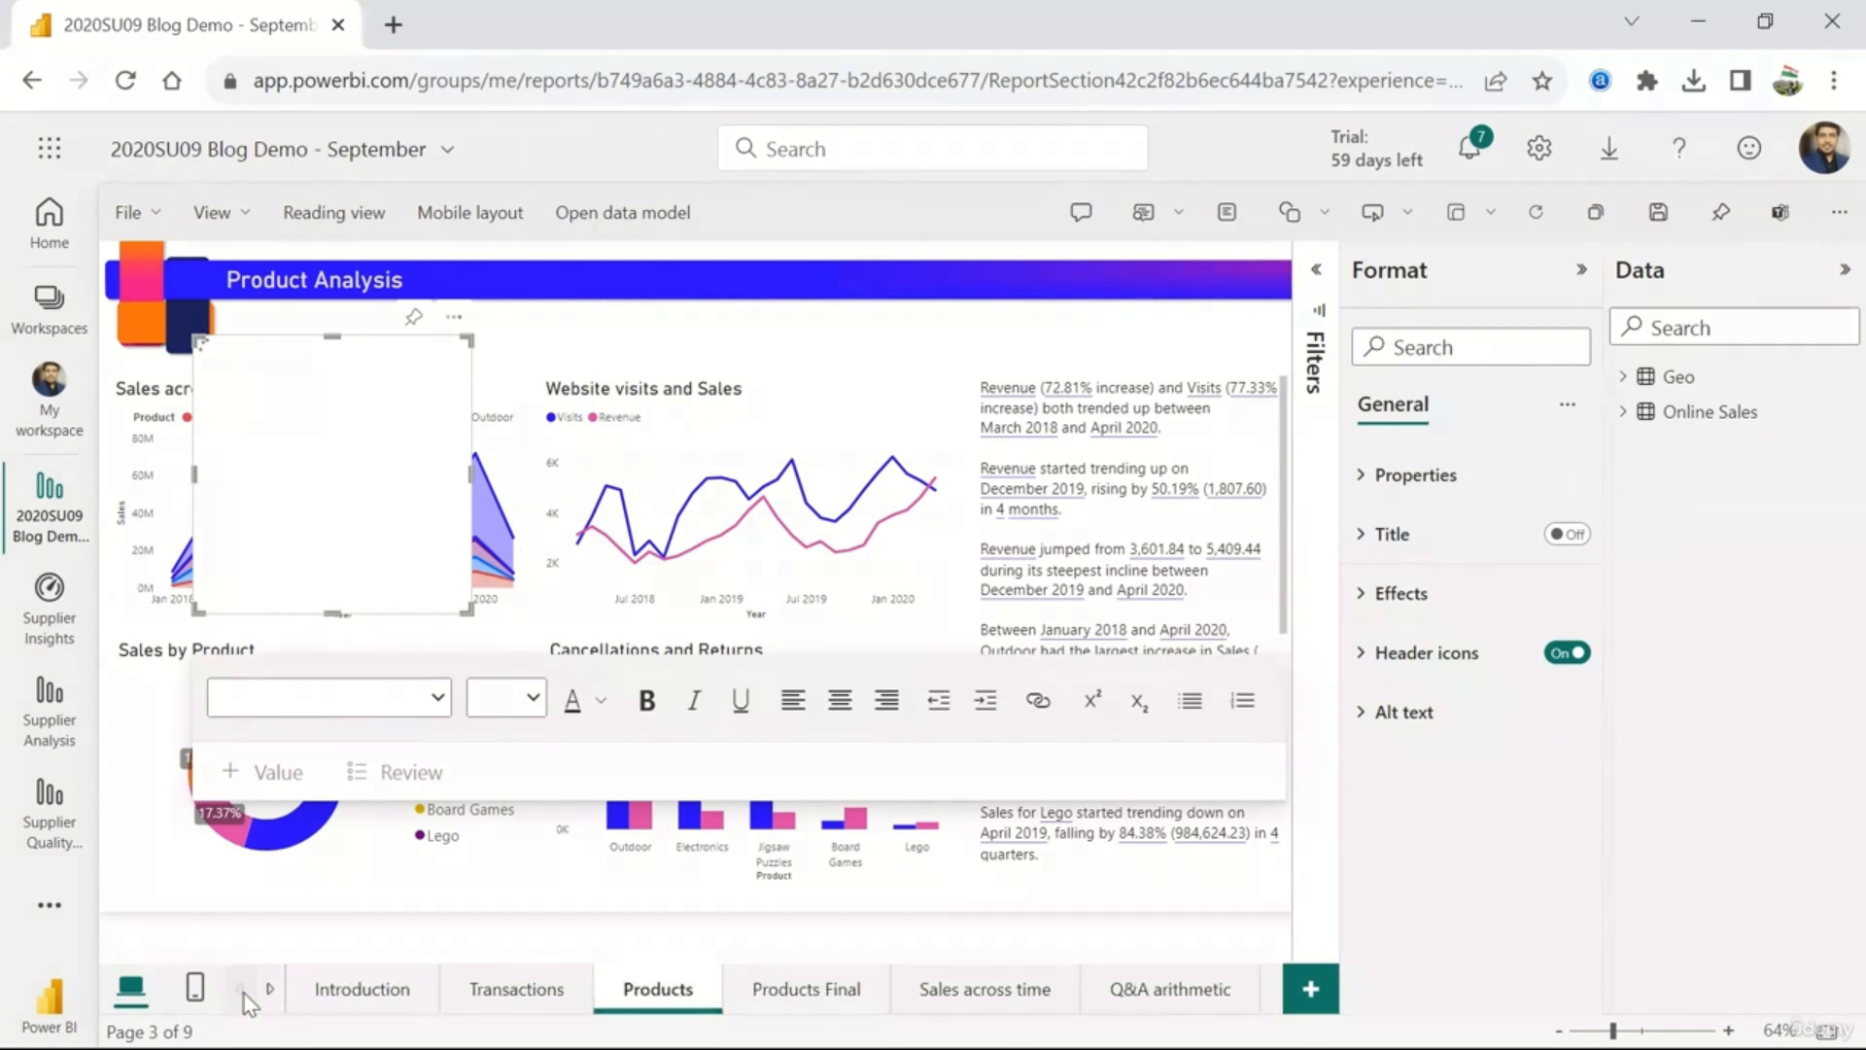
{"action": "left_click", "coordinate": [529, 995]}
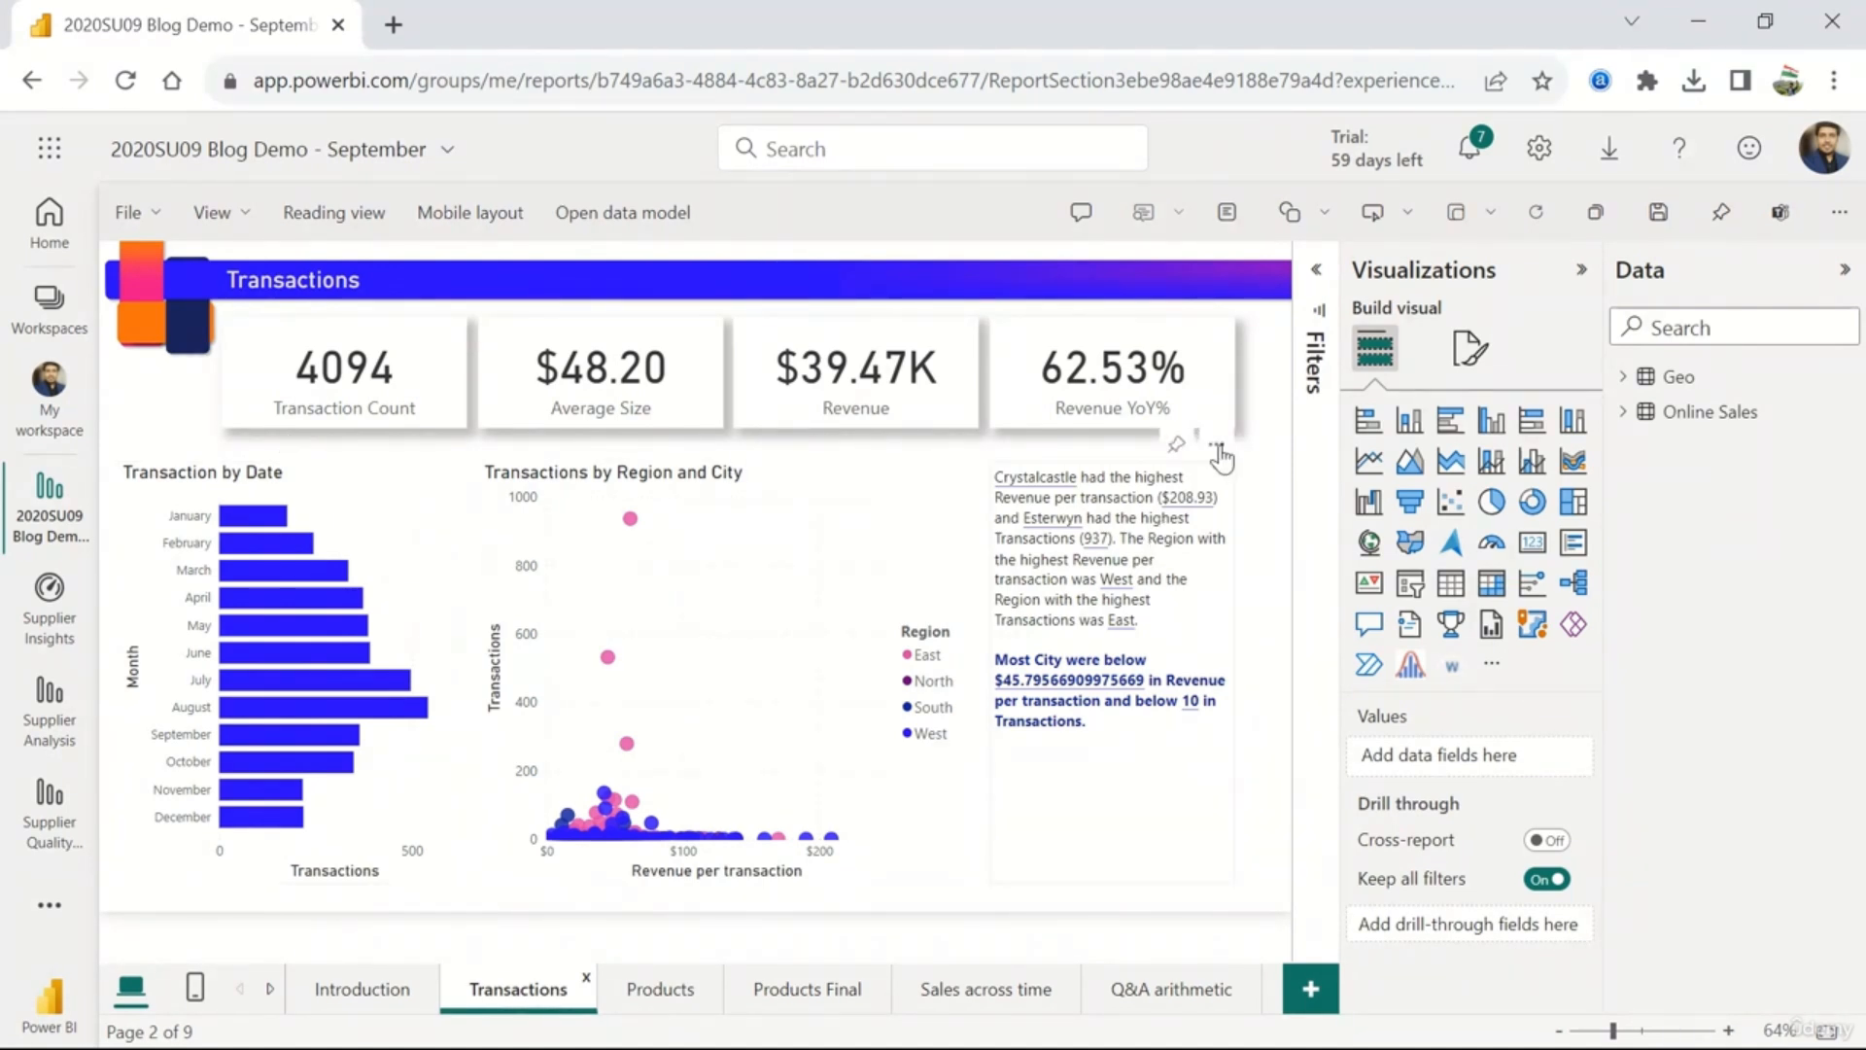
{"action": "left_click", "coordinate": [1217, 452]}
{"action": "mouse_move", "coordinate": [1283, 478]}
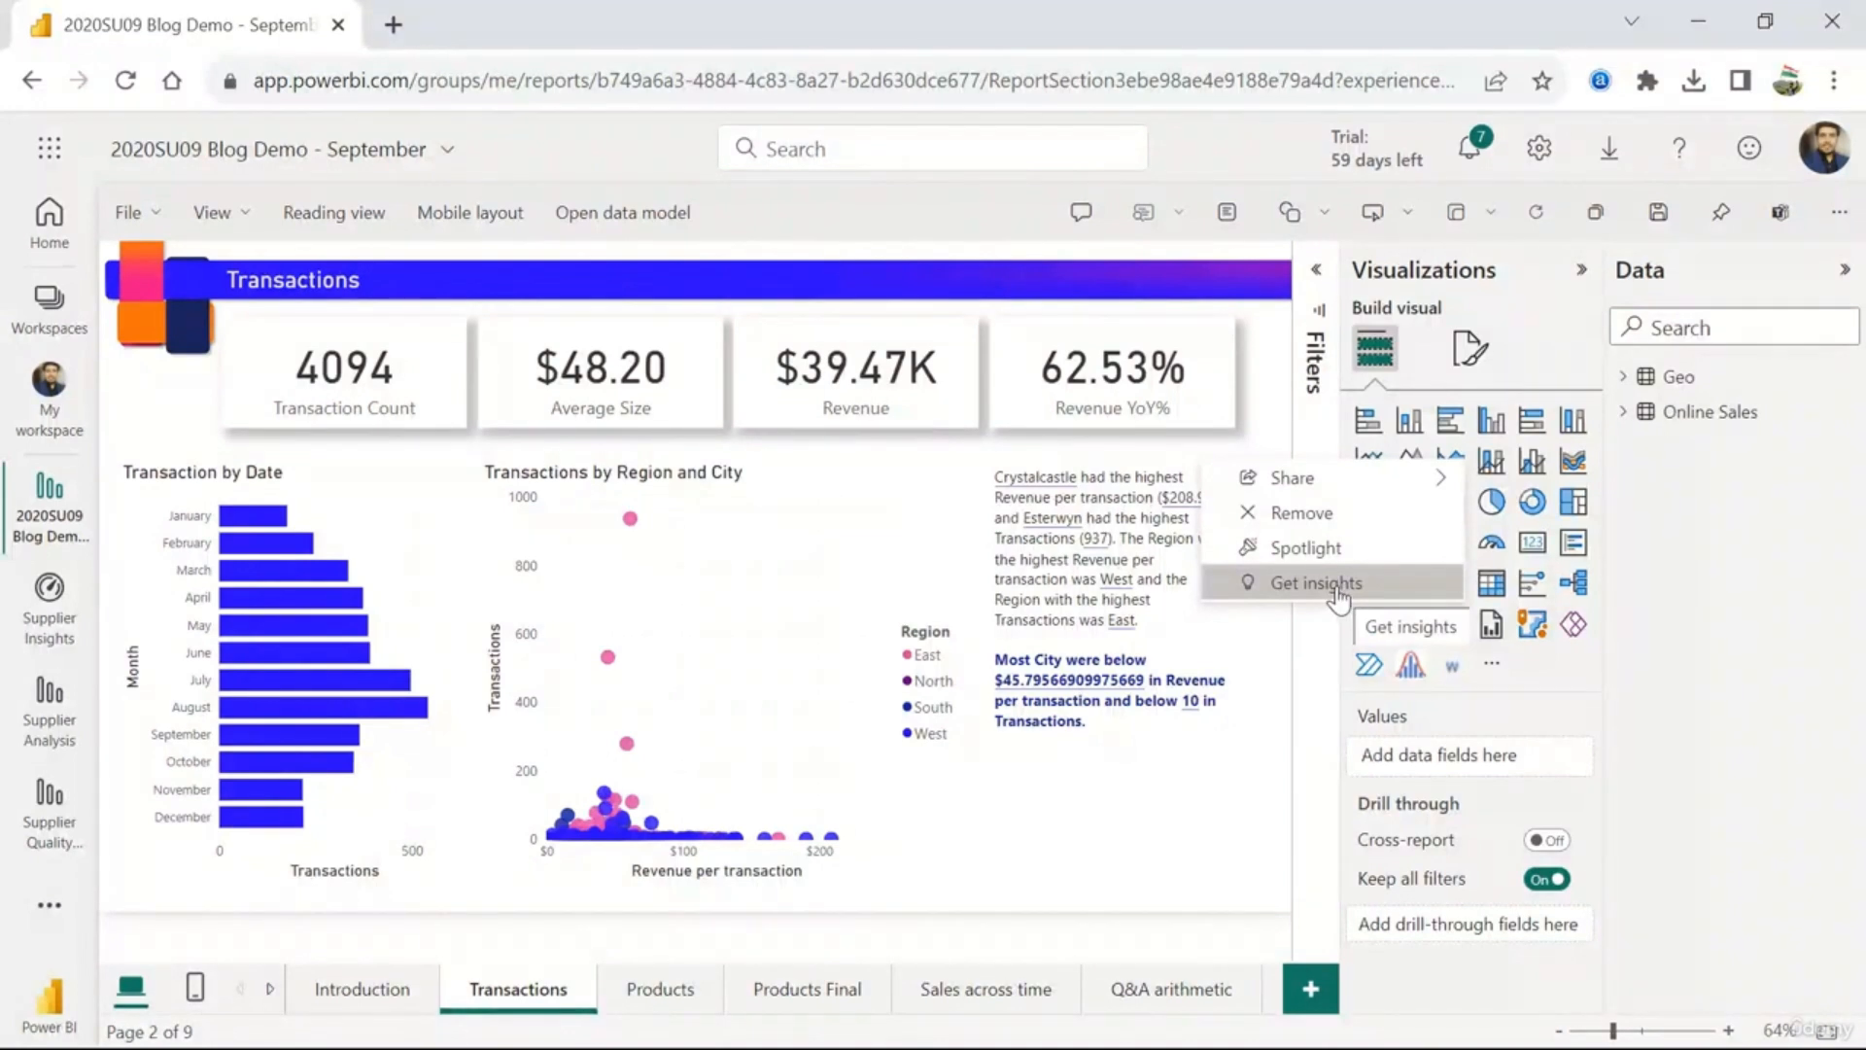
{"action": "left_click", "coordinate": [1119, 505]}
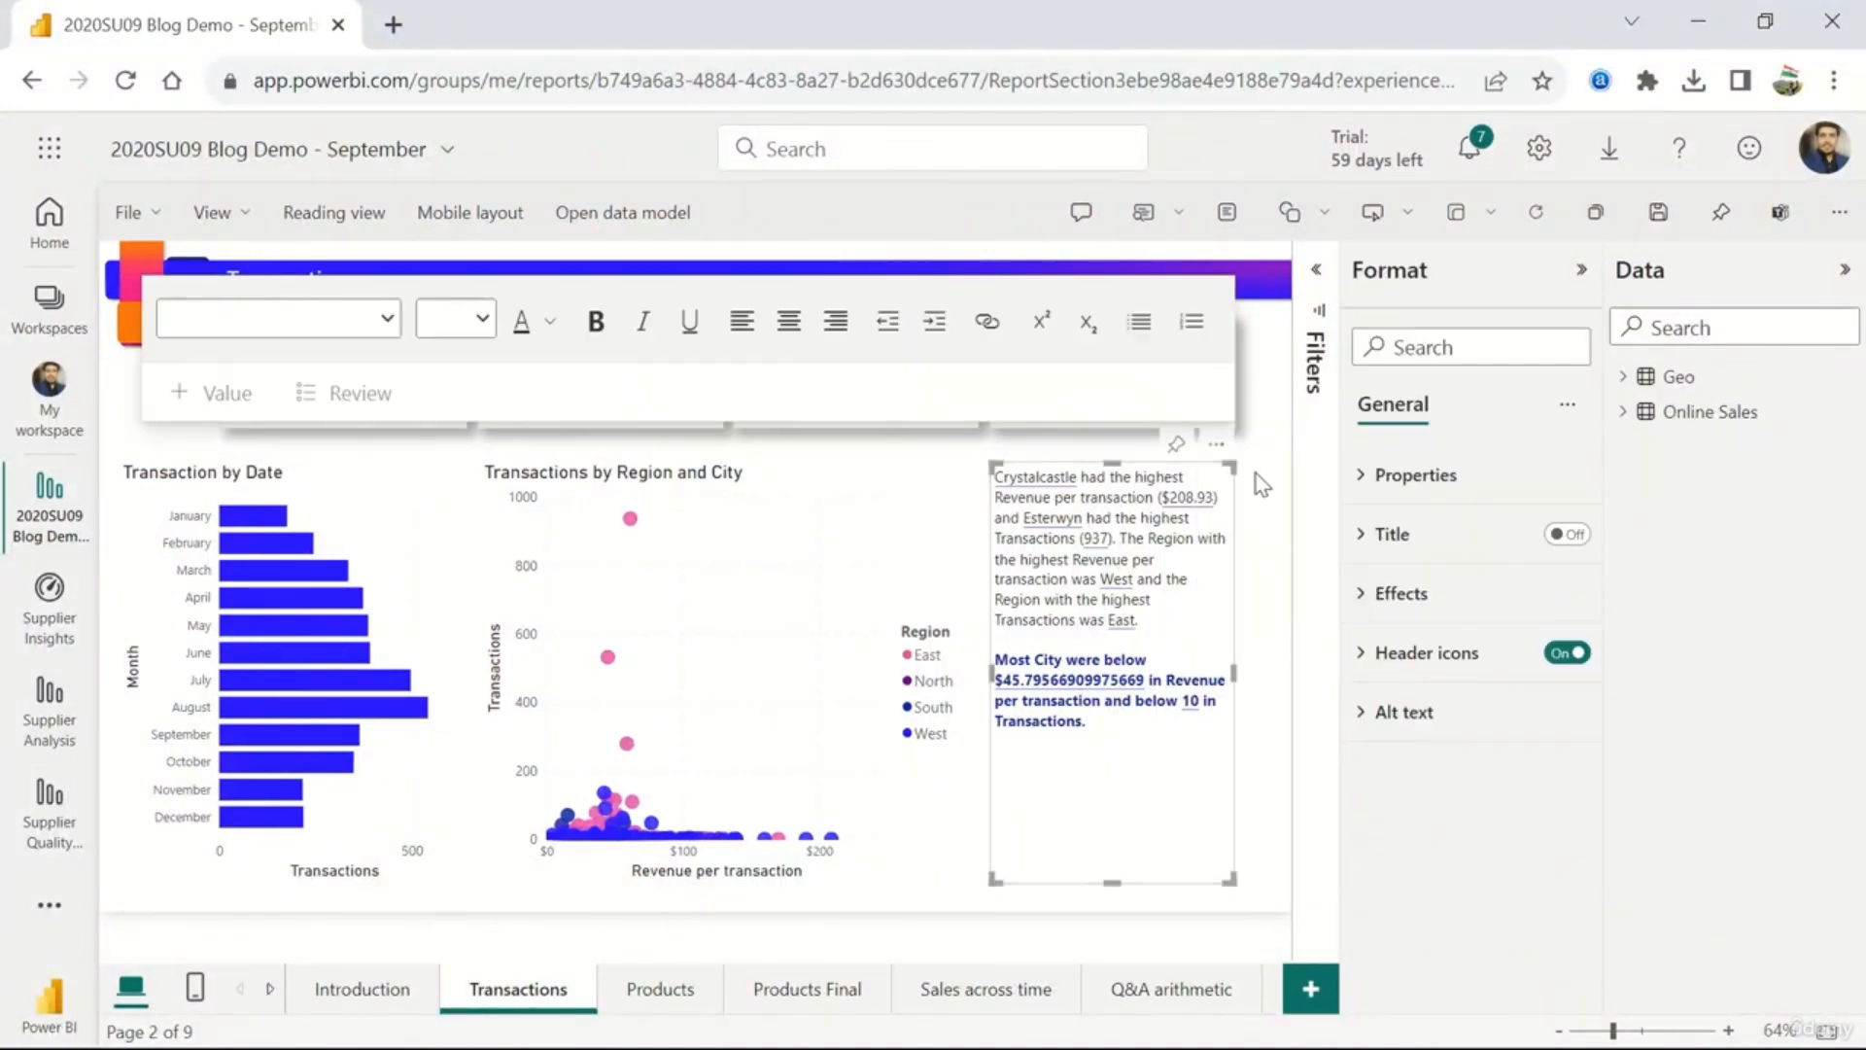
{"action": "left_click", "coordinate": [1262, 548]}
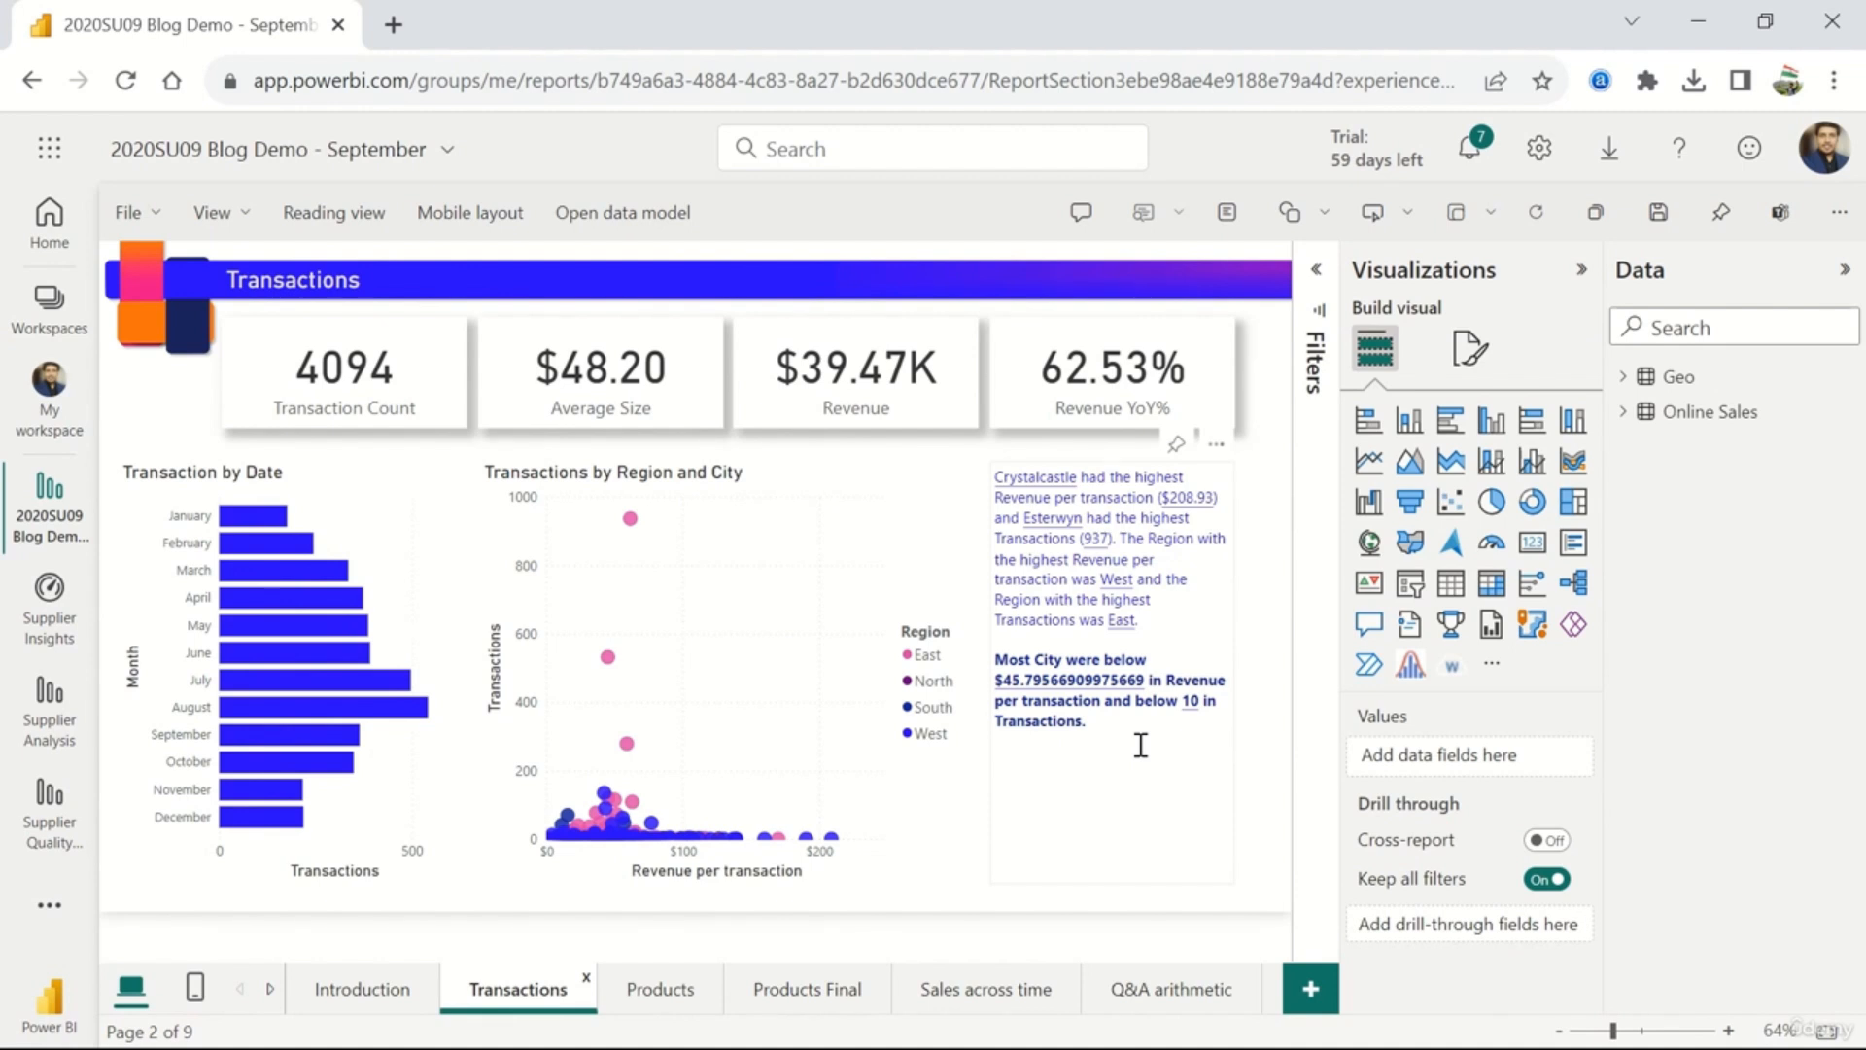
- In the Products page narrative, make the sentence "Cancellations and total Returns are positively correlated with each other." bold
{"action": "left_click", "coordinate": [646, 990]}
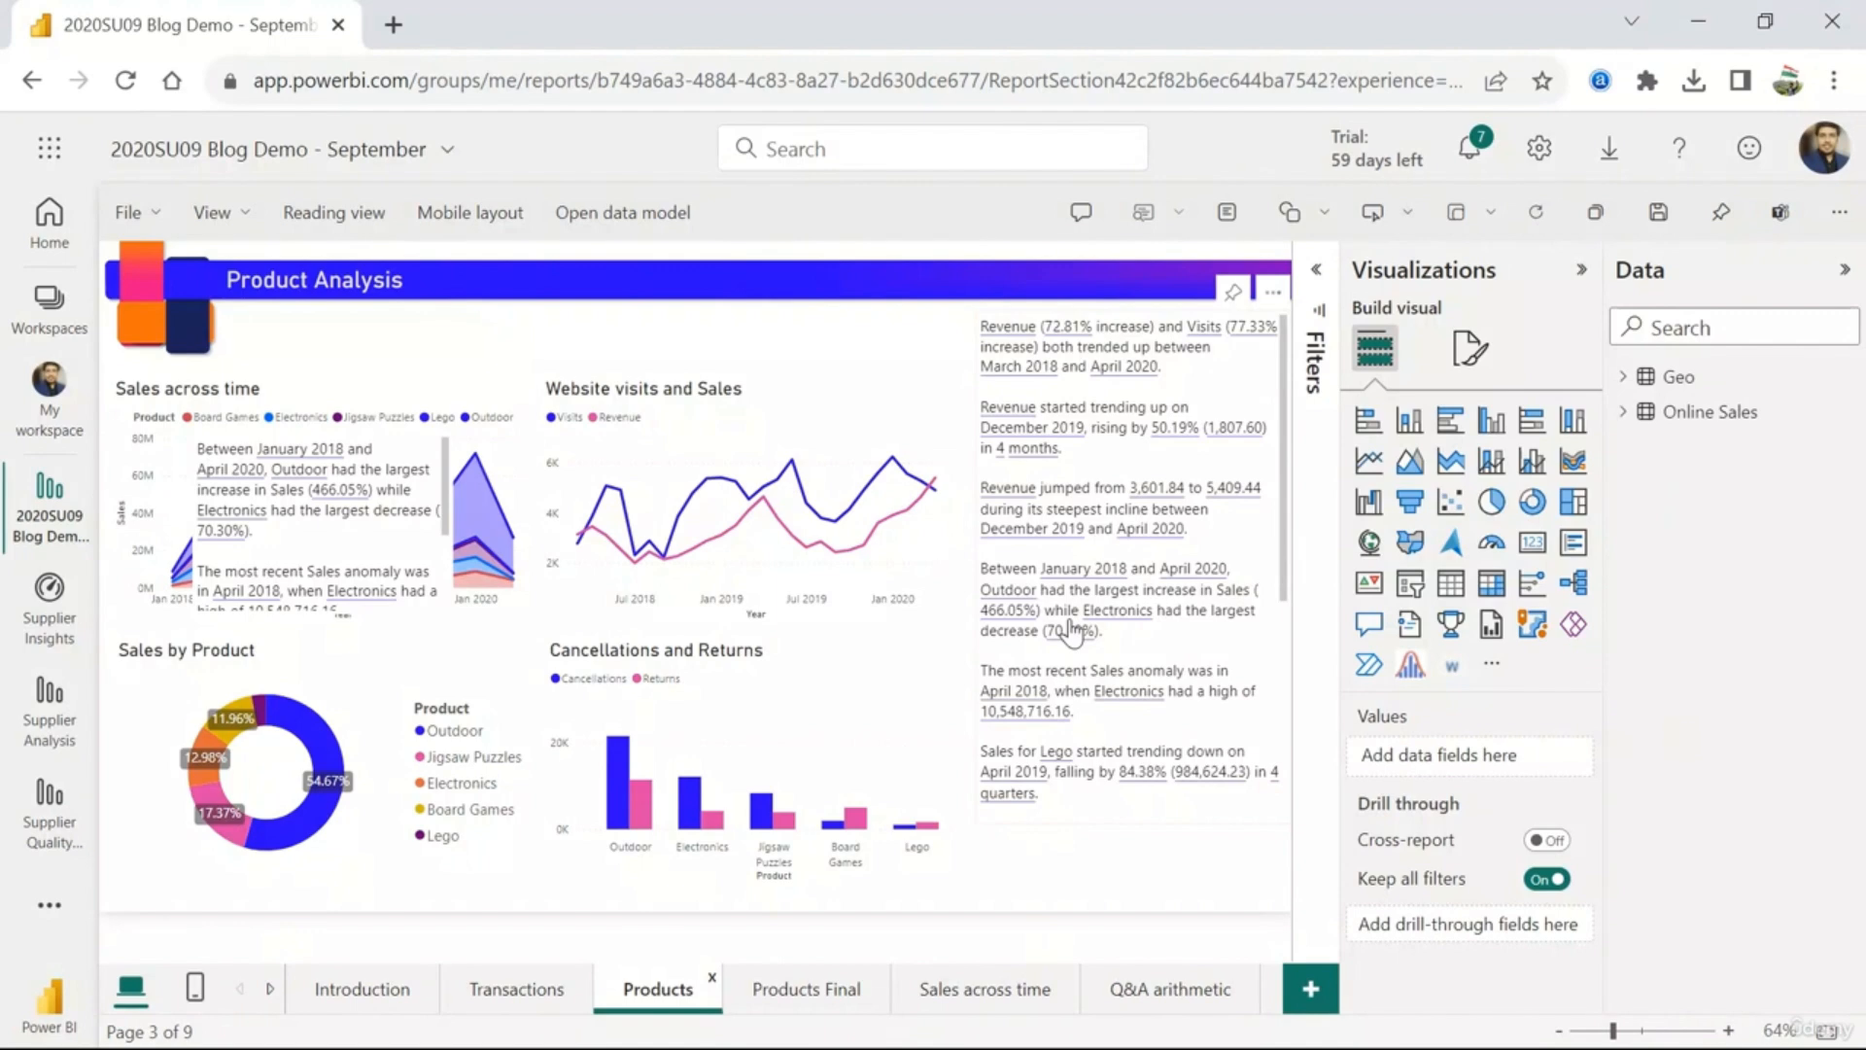
{"action": "scroll", "coordinate": [1143, 637], "scroll_direction": "down", "scroll_amount": 5}
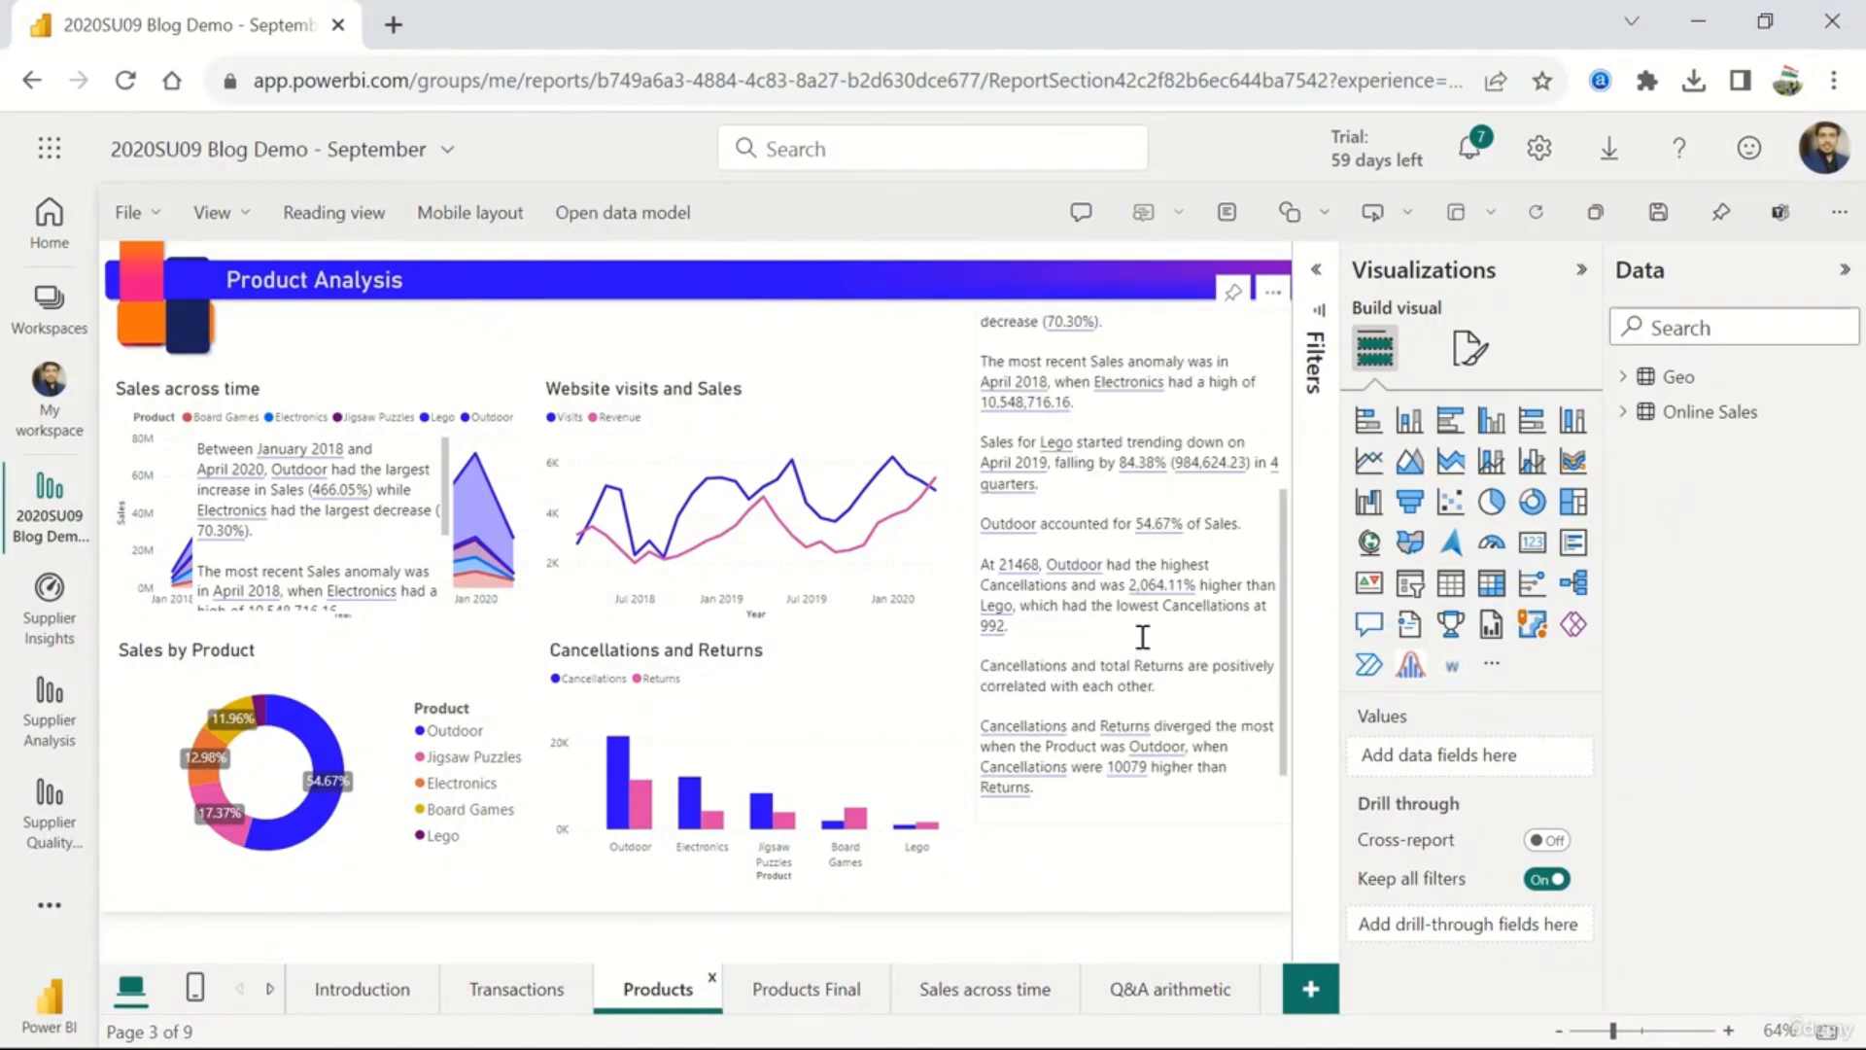
{"action": "scroll", "coordinate": [1143, 637], "scroll_direction": "down", "scroll_amount": 1}
{"action": "left_click", "coordinate": [1161, 615]}
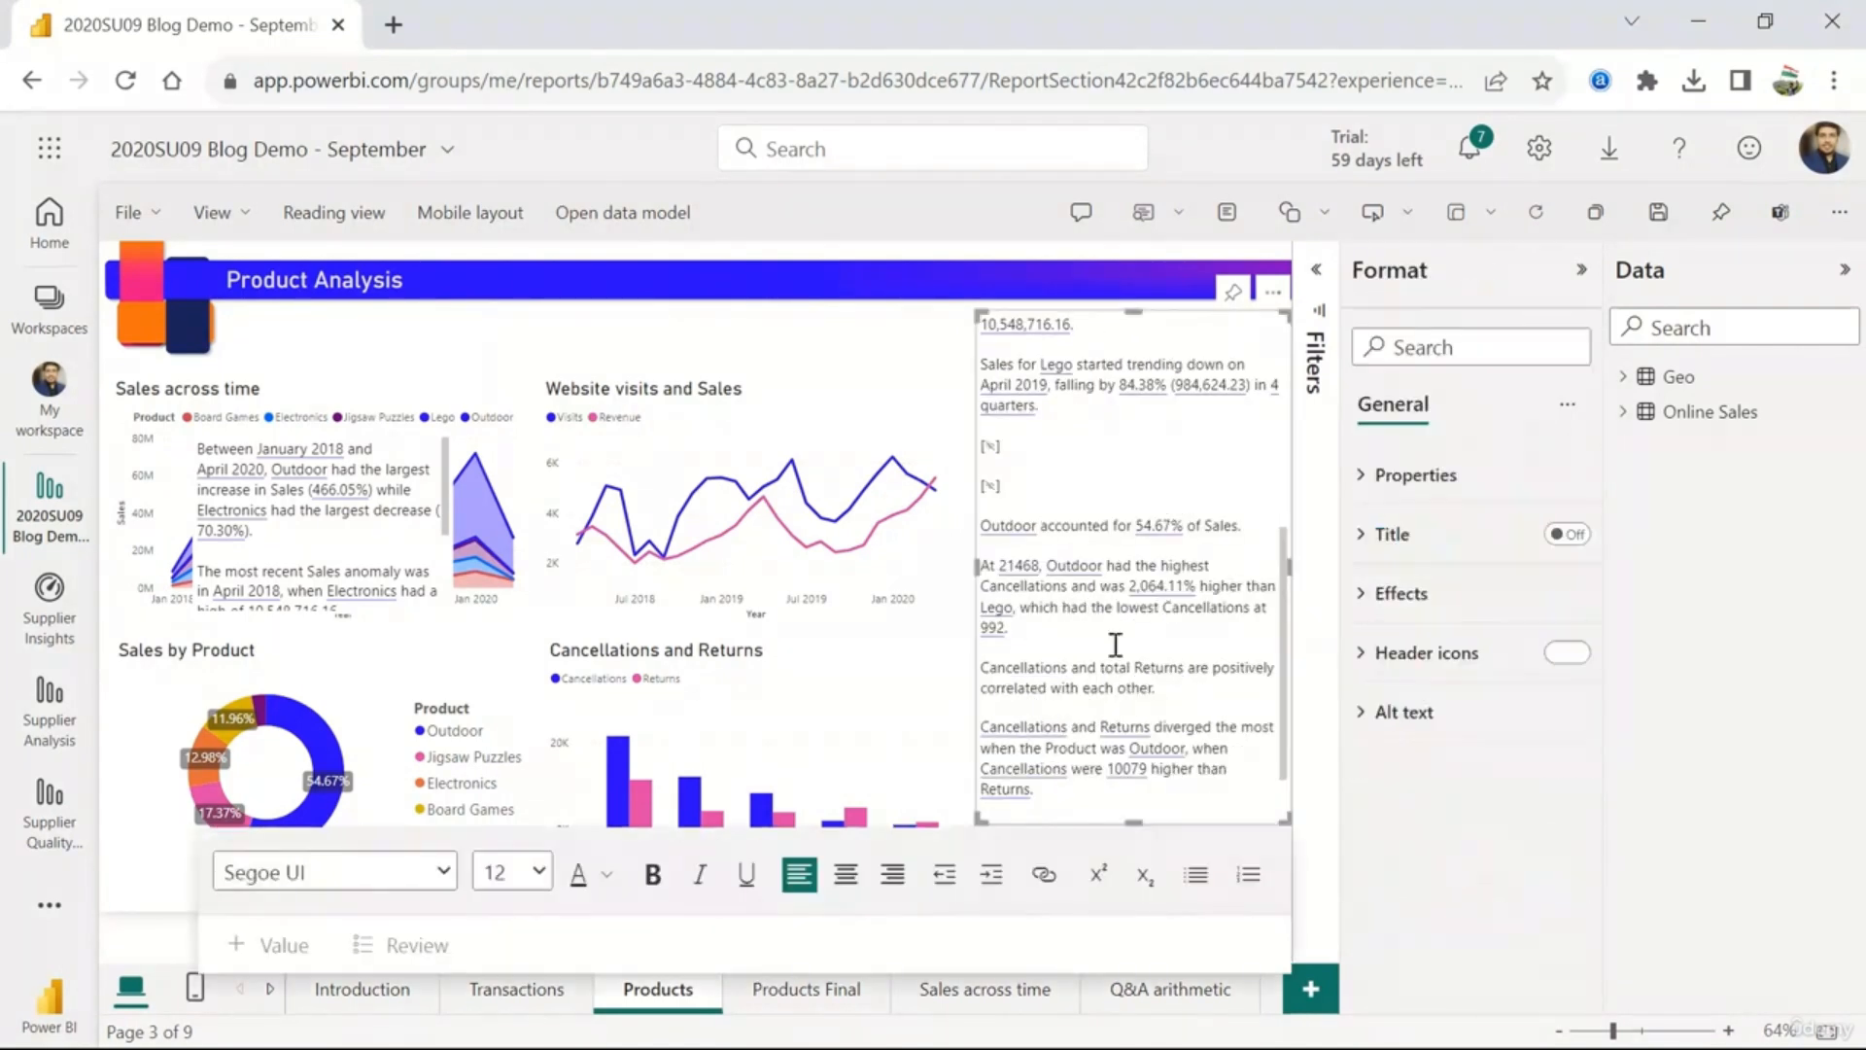
{"action": "left_click_drag", "start_coordinate": [1157, 688], "coordinate": [980, 668]}
{"action": "left_click", "coordinate": [653, 874]}
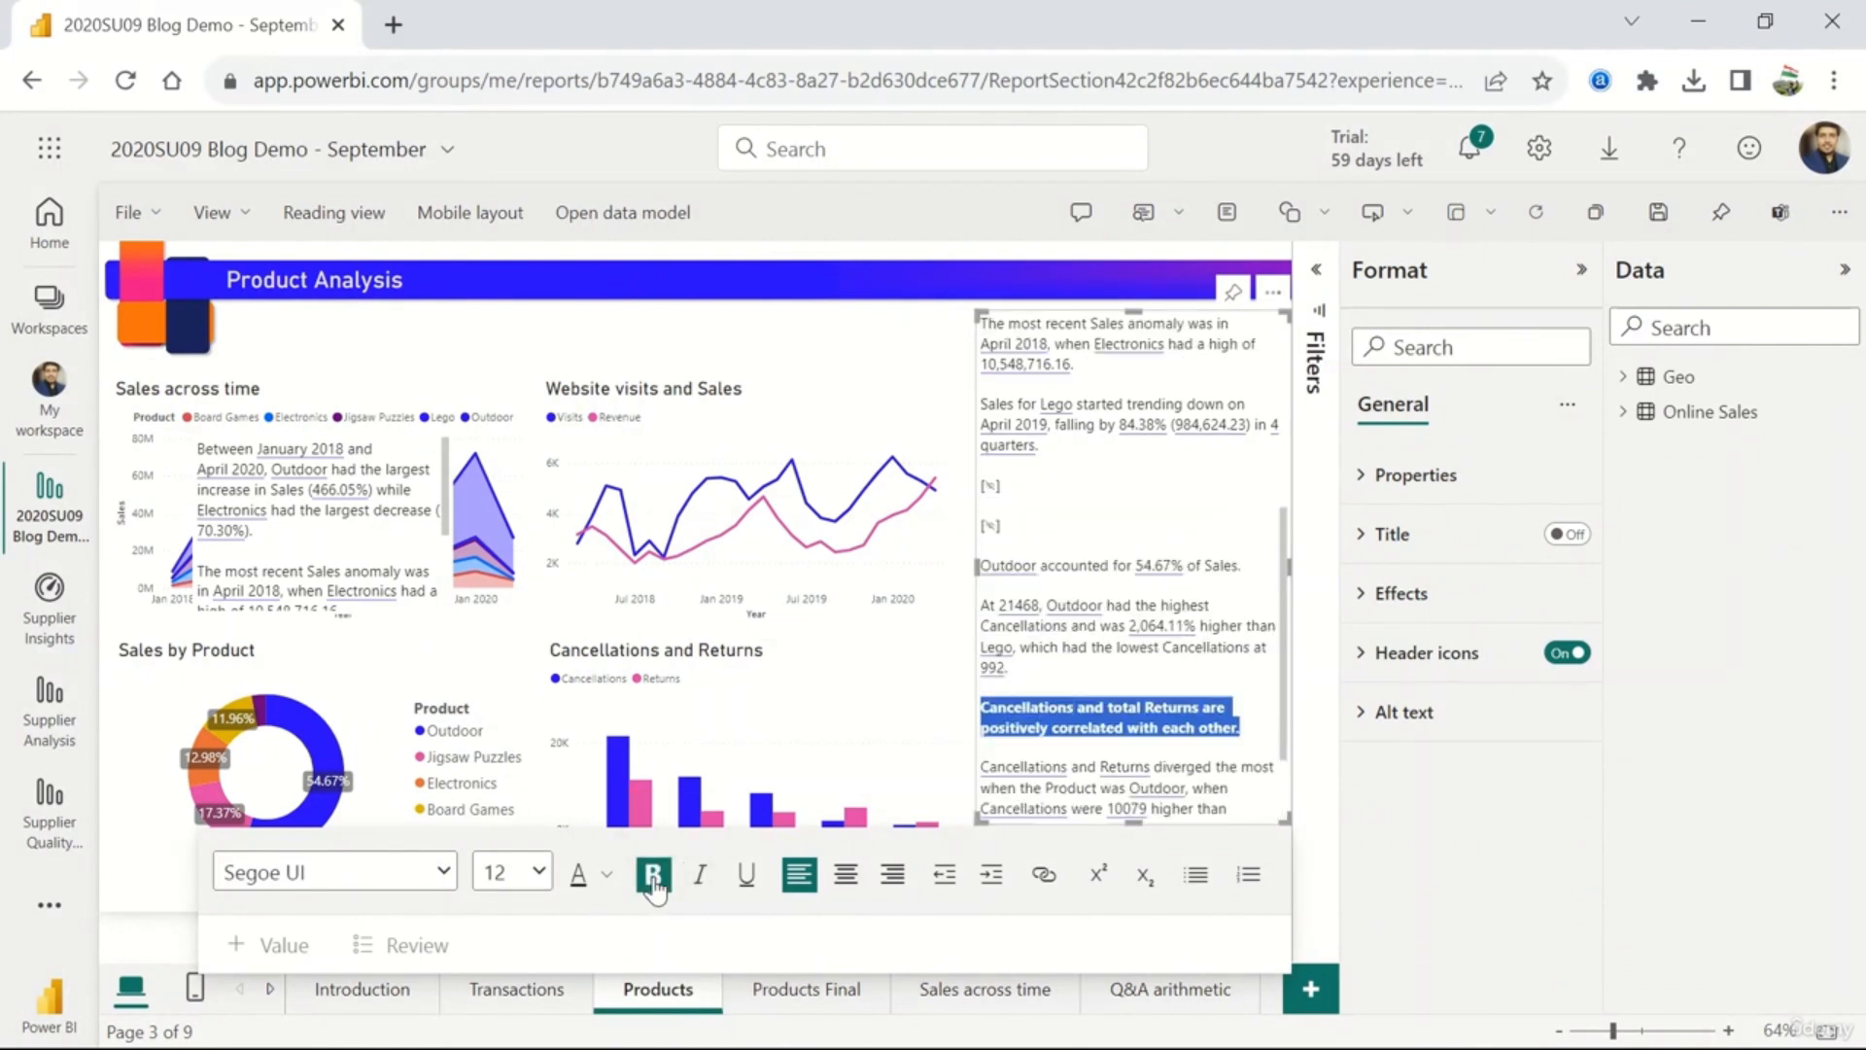
{"action": "left_click", "coordinate": [1144, 687]}
{"action": "scroll", "coordinate": [1212, 668], "scroll_direction": "down", "scroll_amount": 1}
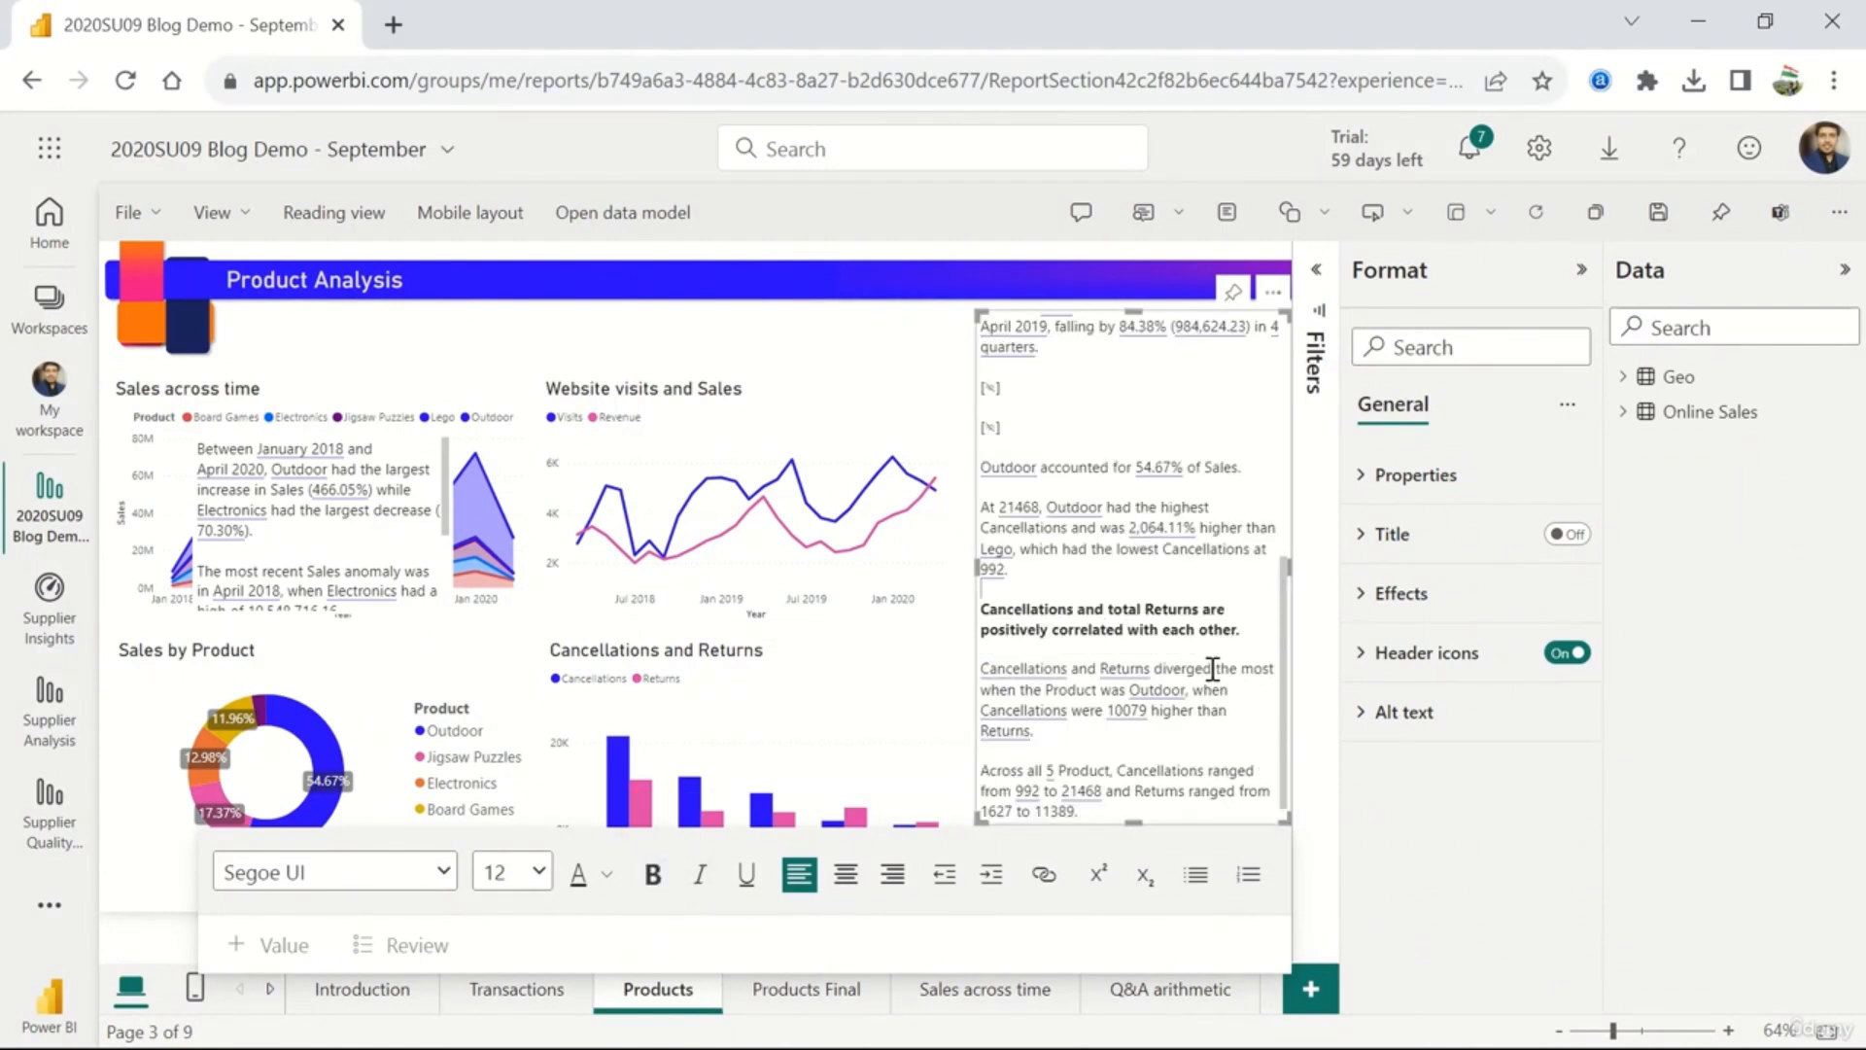
{"action": "scroll", "coordinate": [1212, 668], "scroll_direction": "down", "scroll_amount": 1}
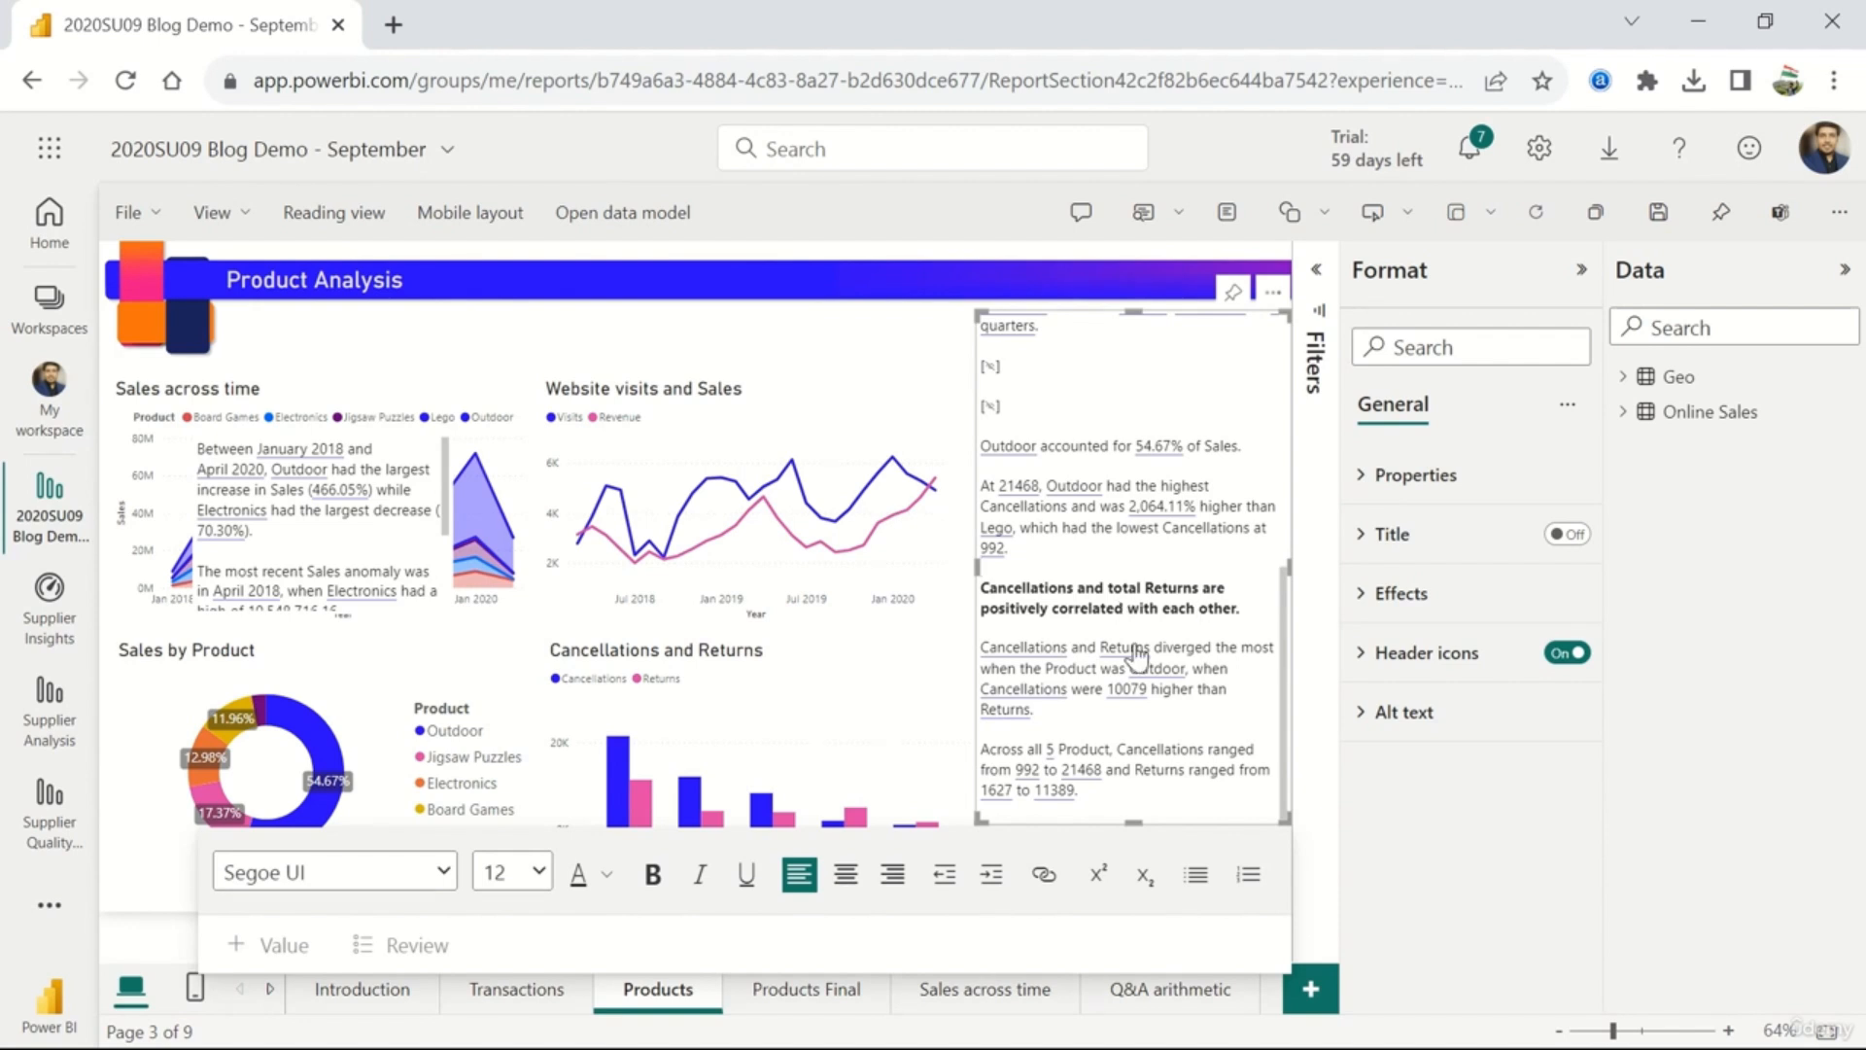
- Add a new line reading "Total Returns =" below the bold correlation sentence in the Products page narrative
{"action": "left_click", "coordinate": [1255, 609]}
{"action": "key", "text": "Return"}
{"action": "type", "text": "Total Tr"}
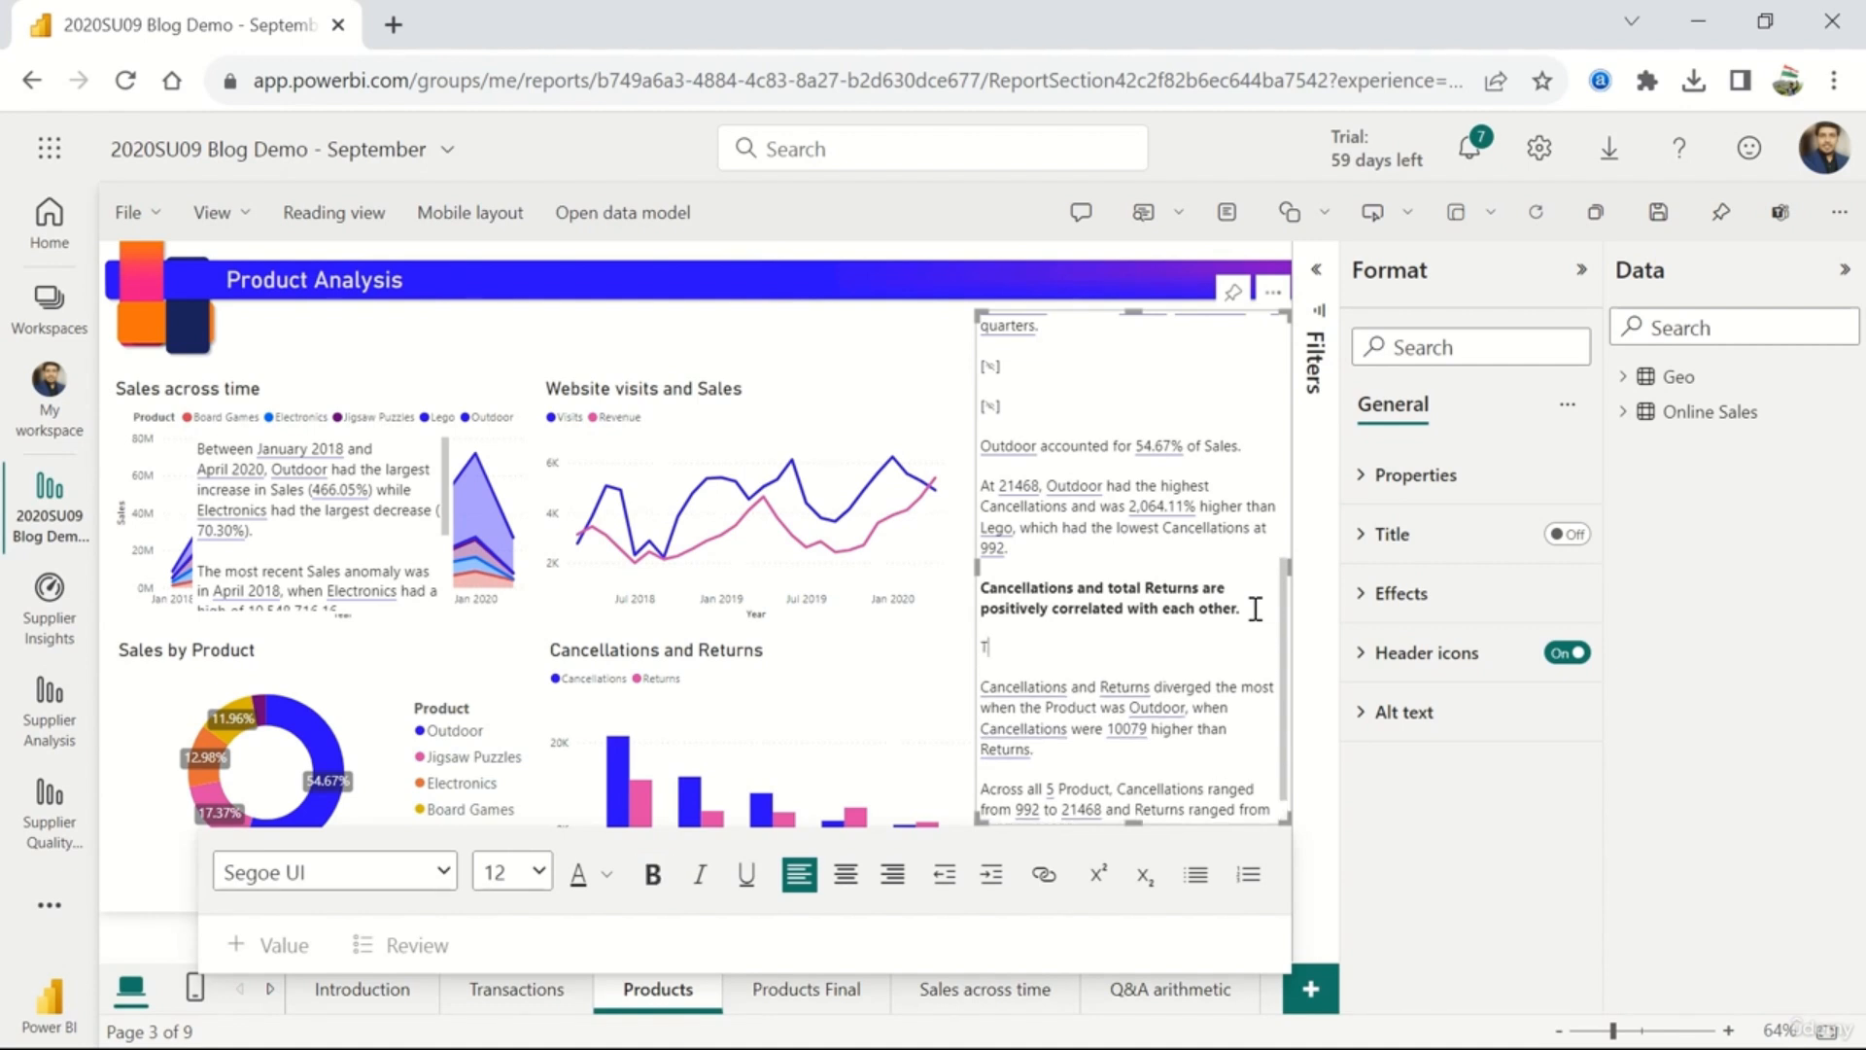
{"action": "key", "text": "BackSpace"}
{"action": "key", "text": "BackSpace"}
{"action": "type", "text": "Returns ="}
- Insert a dynamic value calculated as "count of returns" after "Total Returns =", leaving its format as General
{"action": "left_click", "coordinate": [279, 941]}
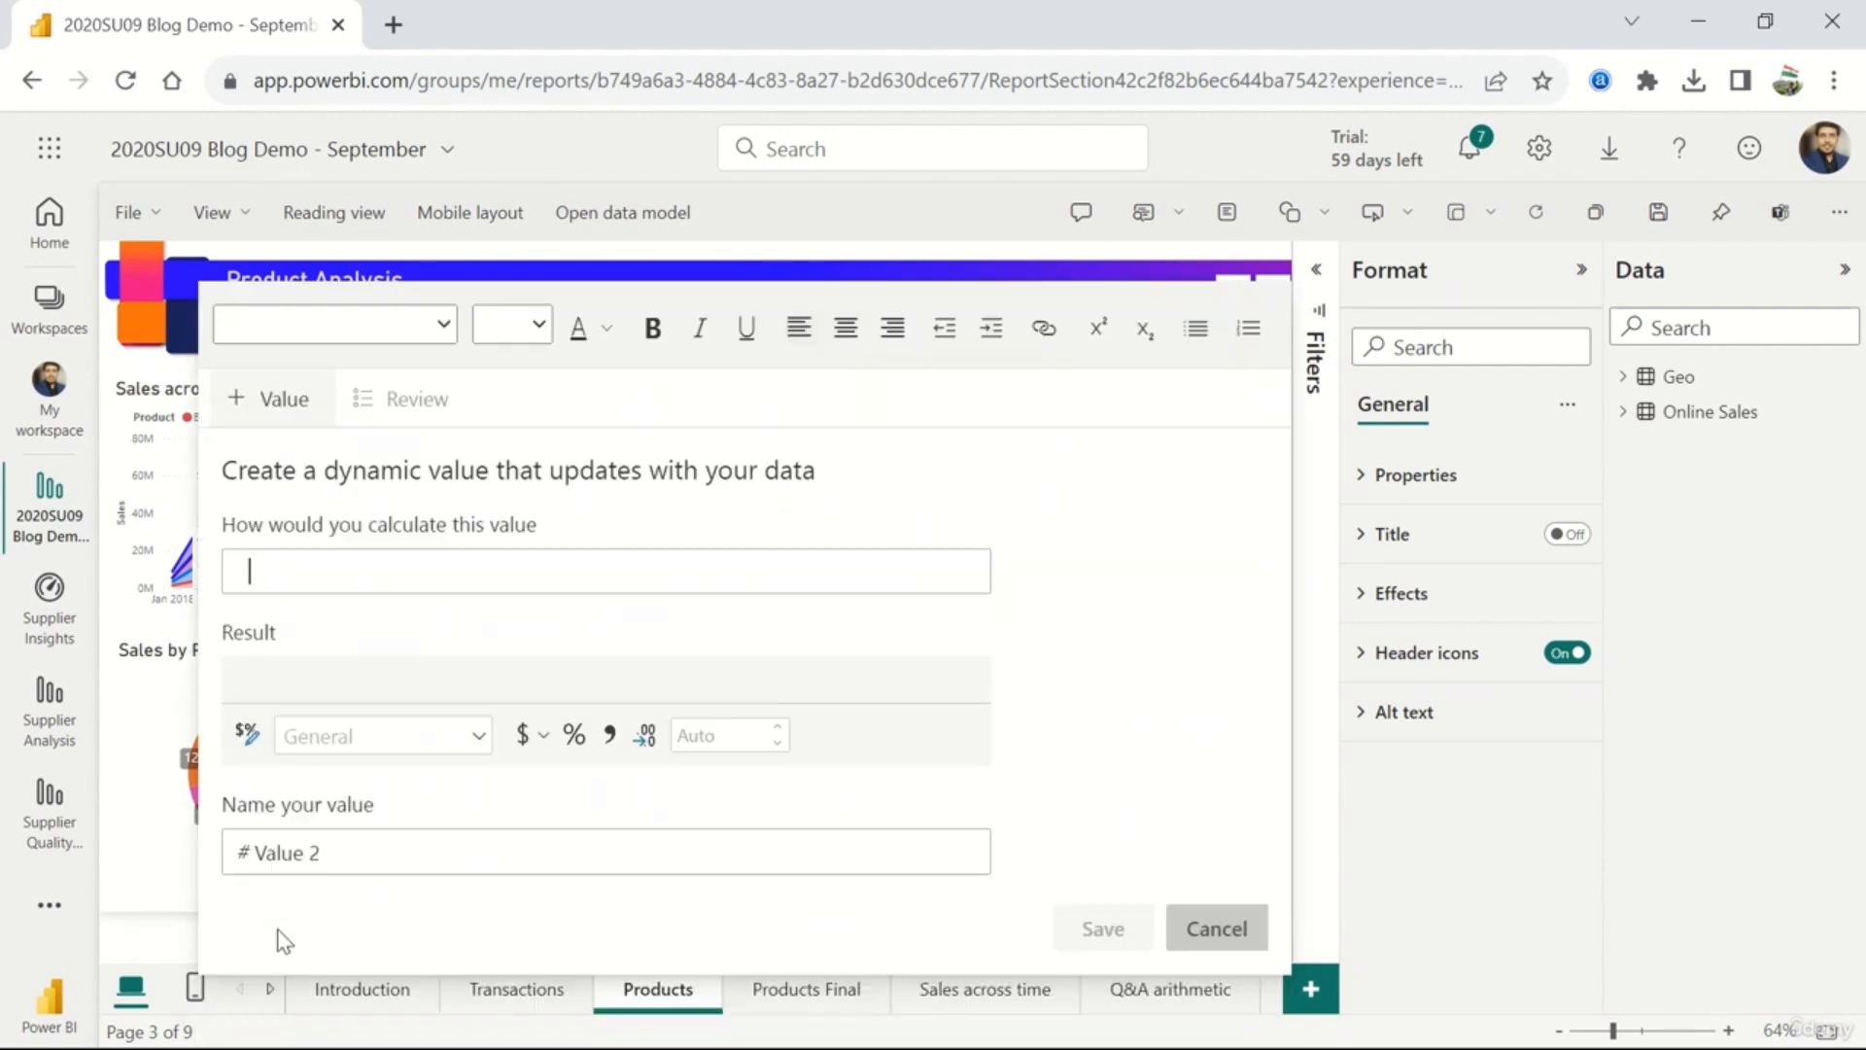
{"action": "type", "text": "count of returns"}
{"action": "left_click", "coordinate": [375, 620]}
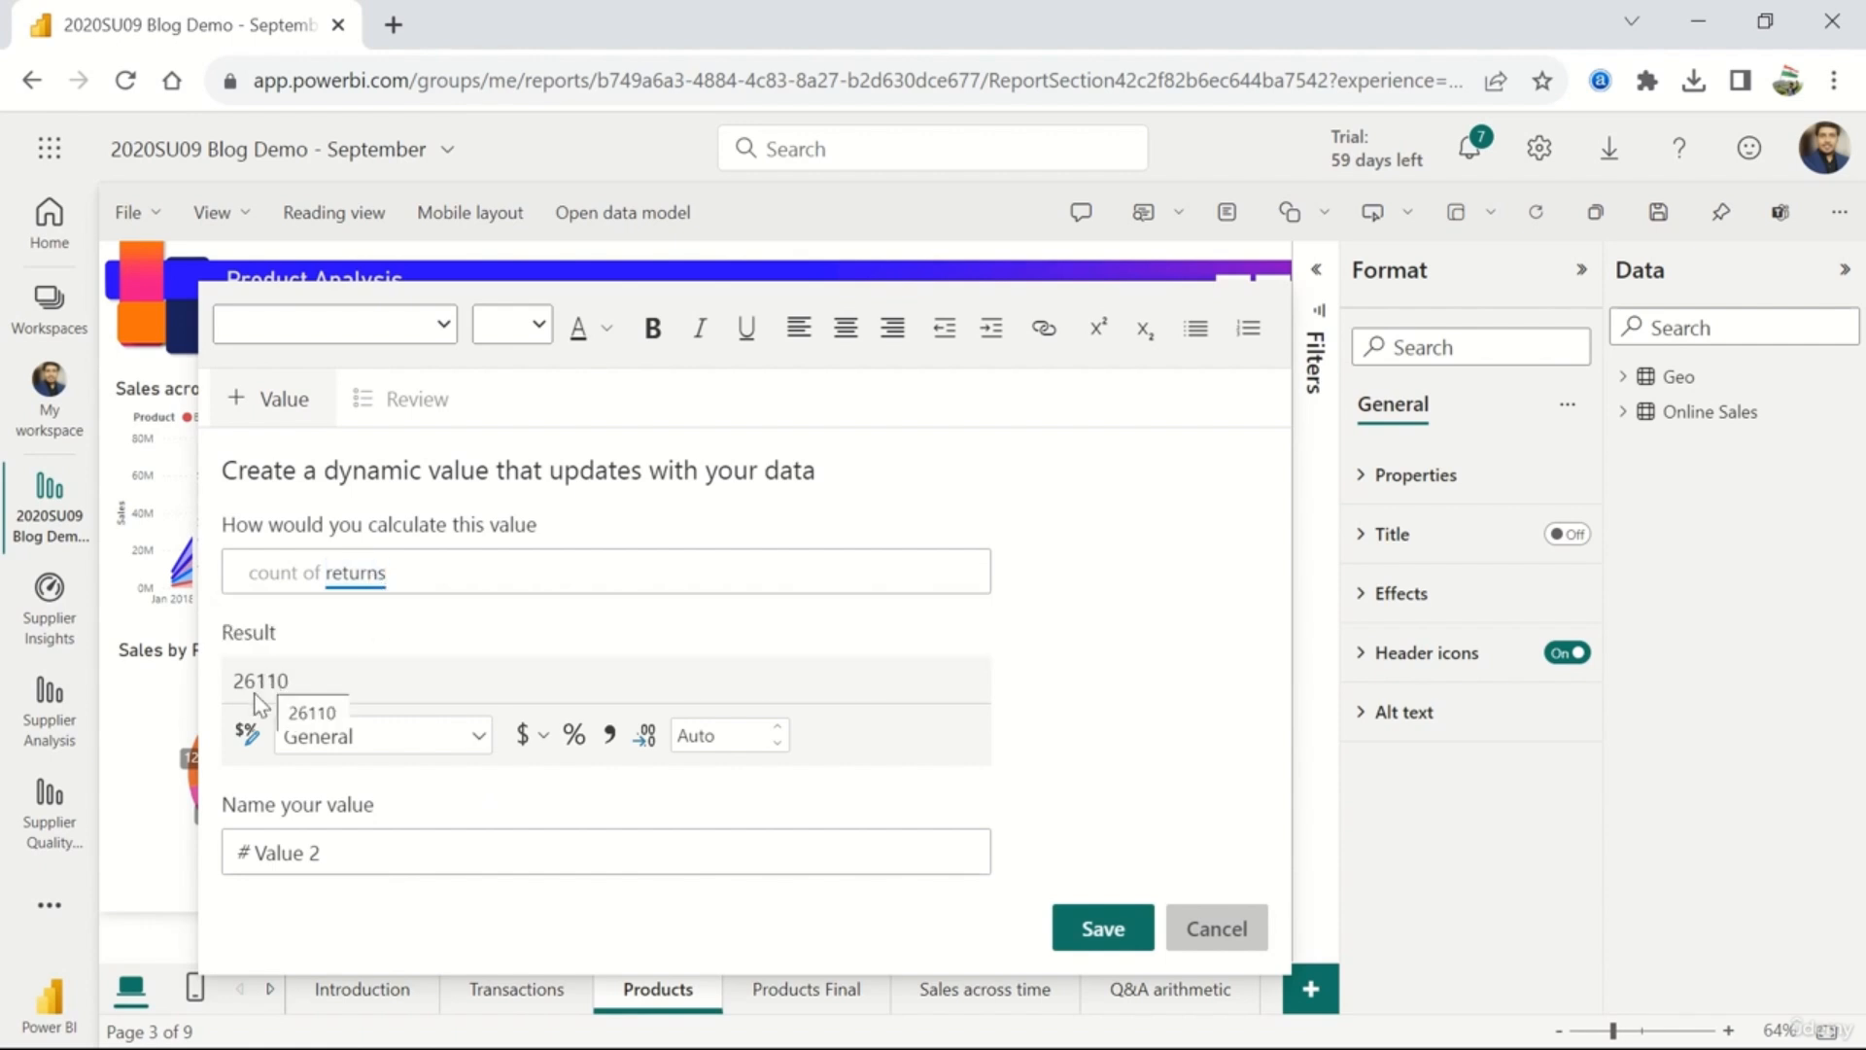
{"action": "left_click", "coordinate": [477, 738]}
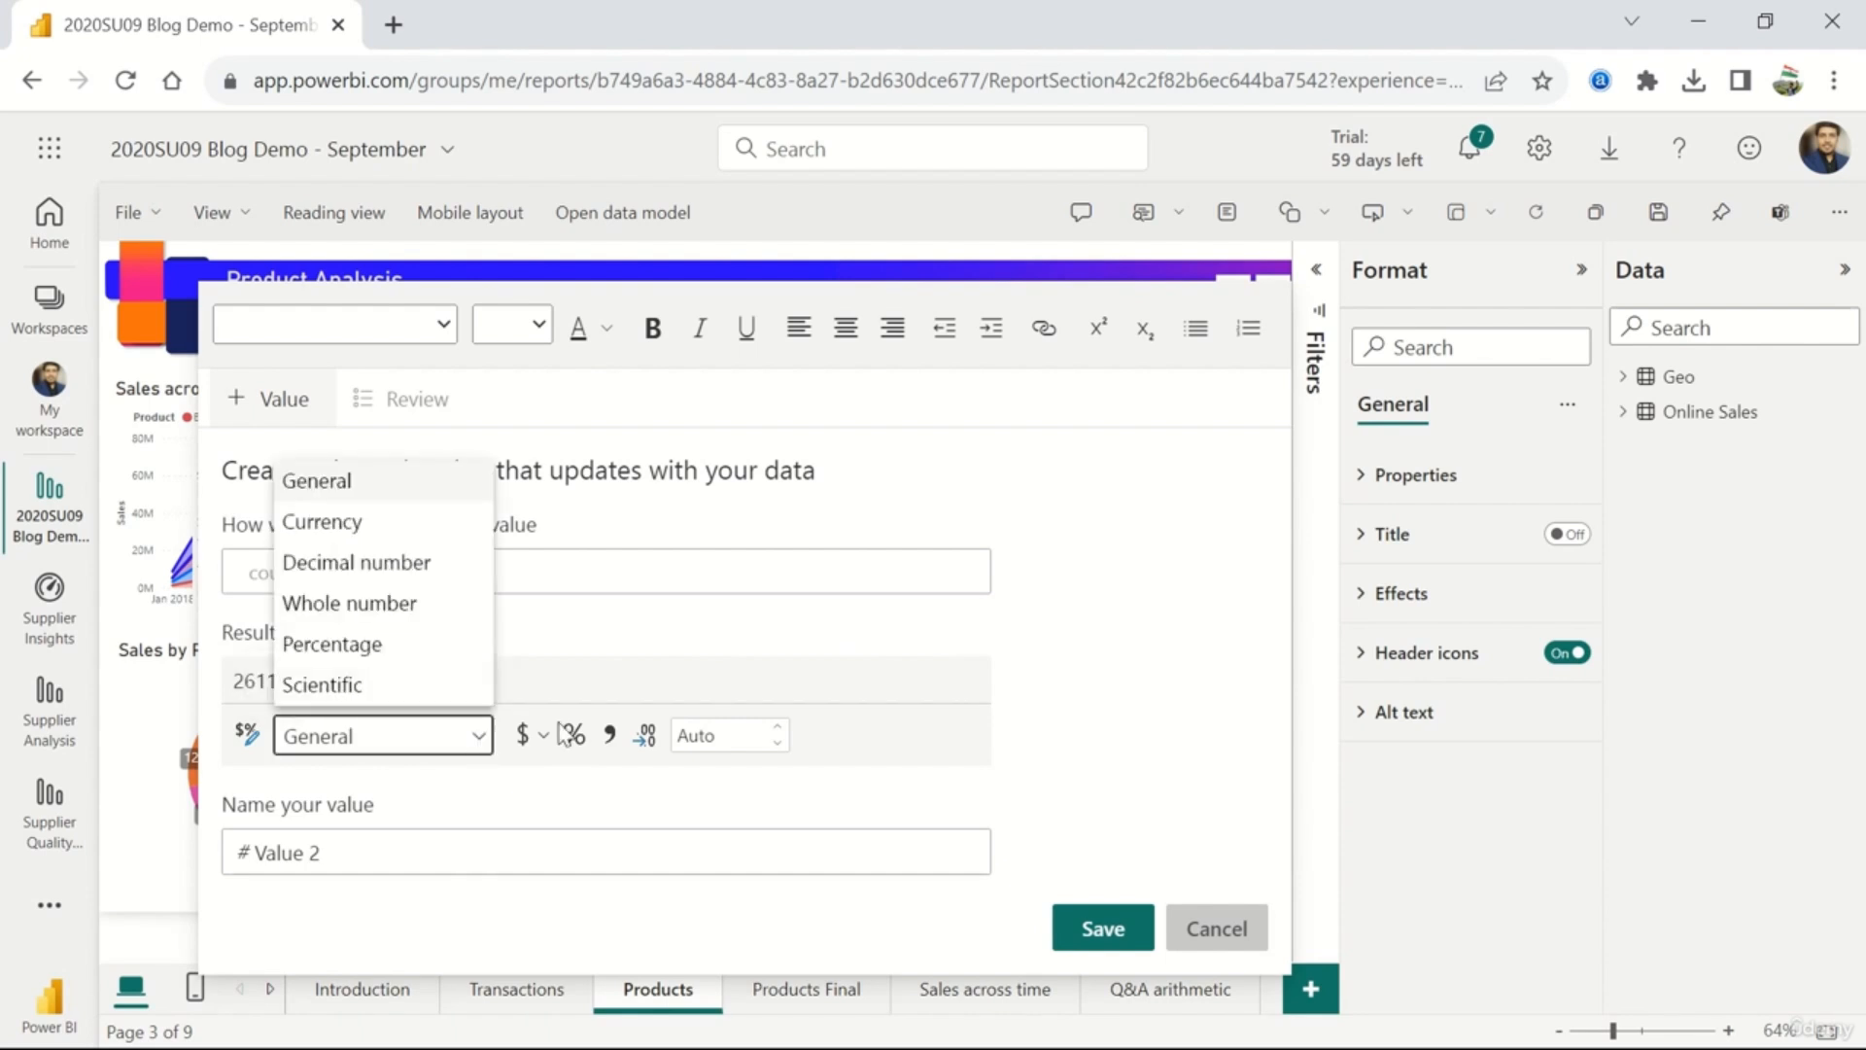
{"action": "left_click", "coordinate": [688, 693]}
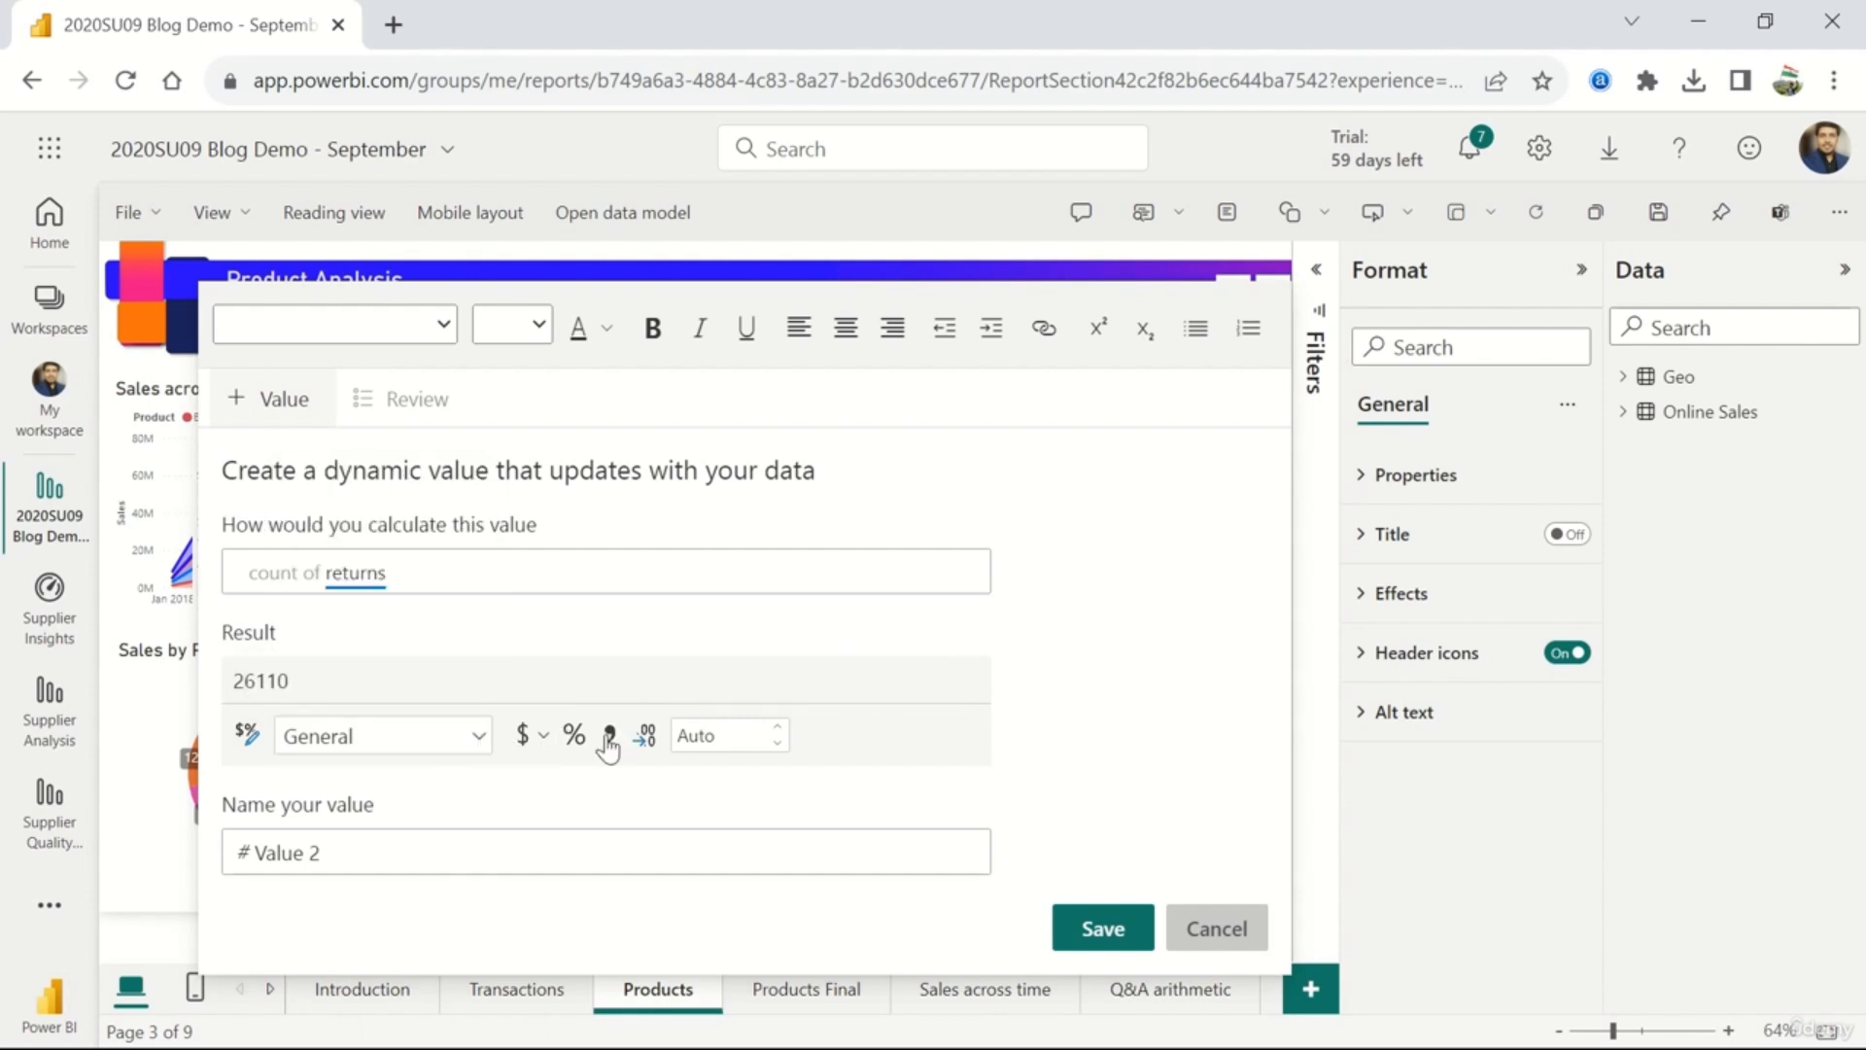
{"action": "left_click", "coordinate": [656, 854]}
{"action": "left_click", "coordinate": [1102, 929]}
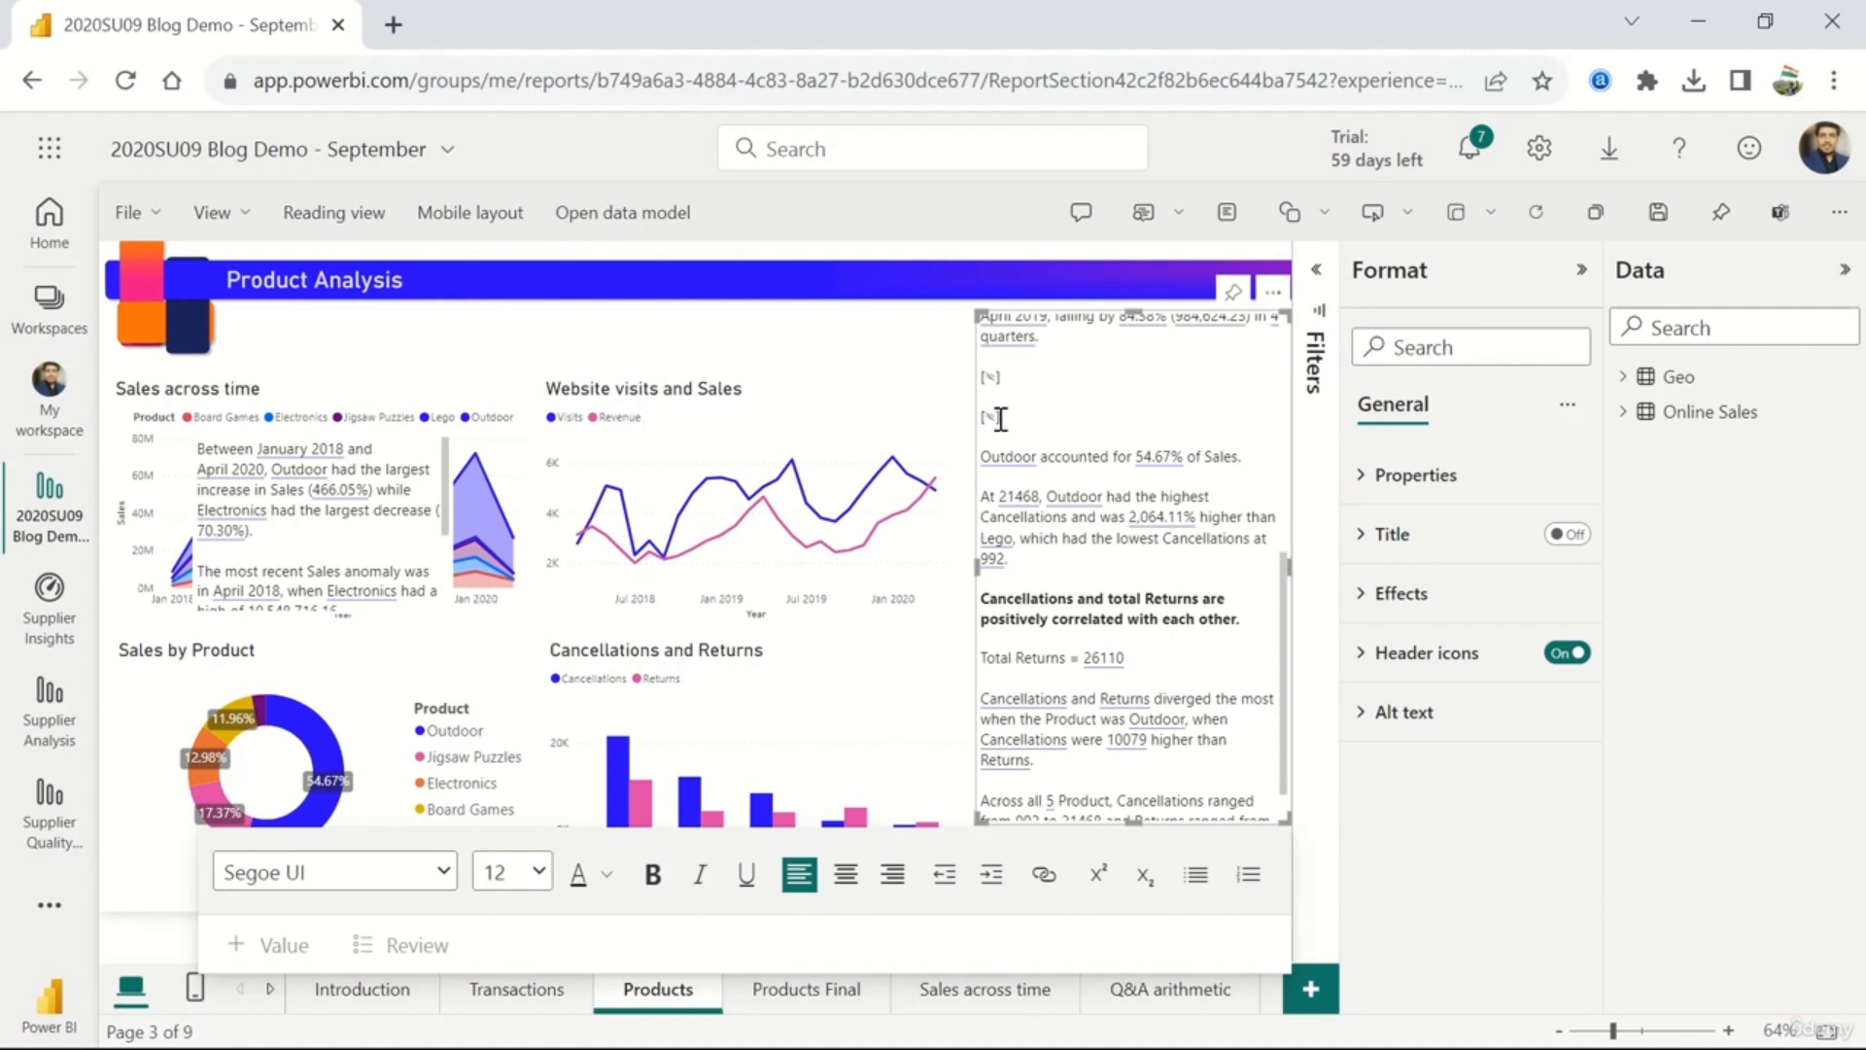
- Leave text editing and read through the page narrative from its first statement
{"action": "mouse_move", "coordinate": [992, 418]}
{"action": "left_click", "coordinate": [962, 326]}
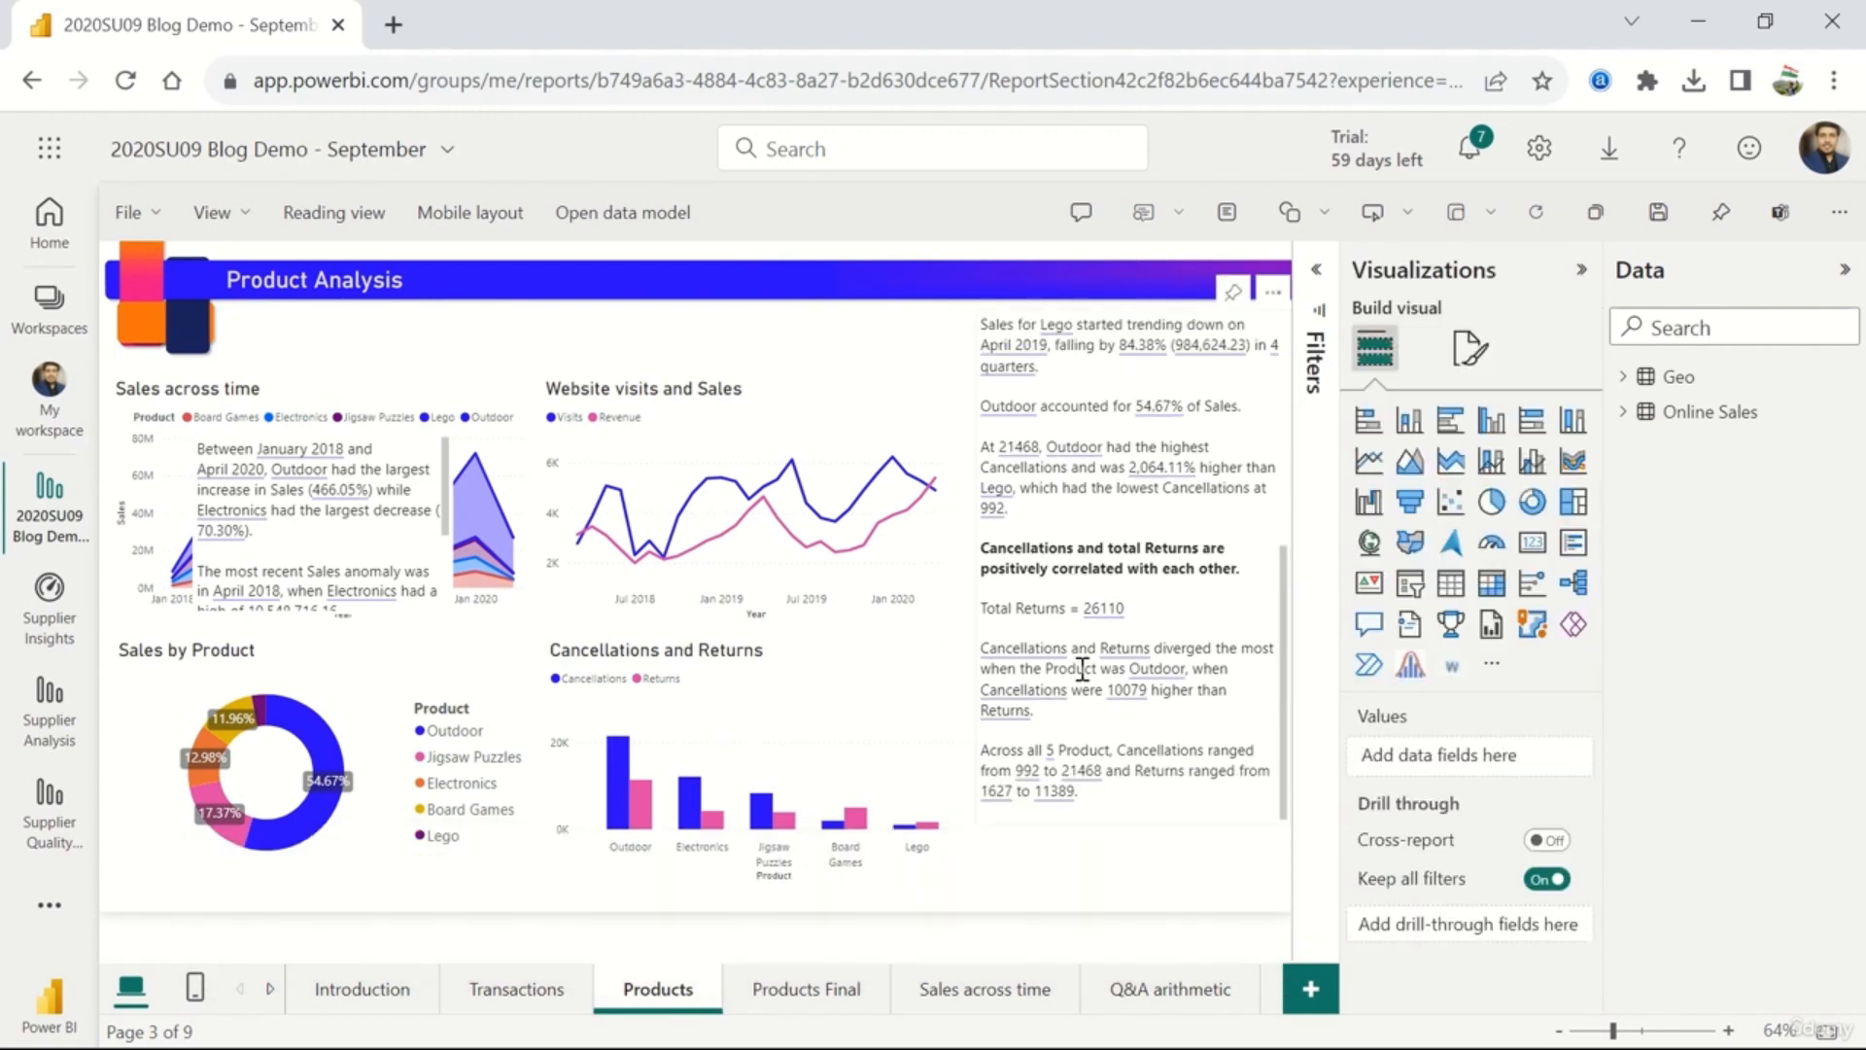
{"action": "scroll", "coordinate": [1082, 669], "scroll_direction": "up", "scroll_amount": 5}
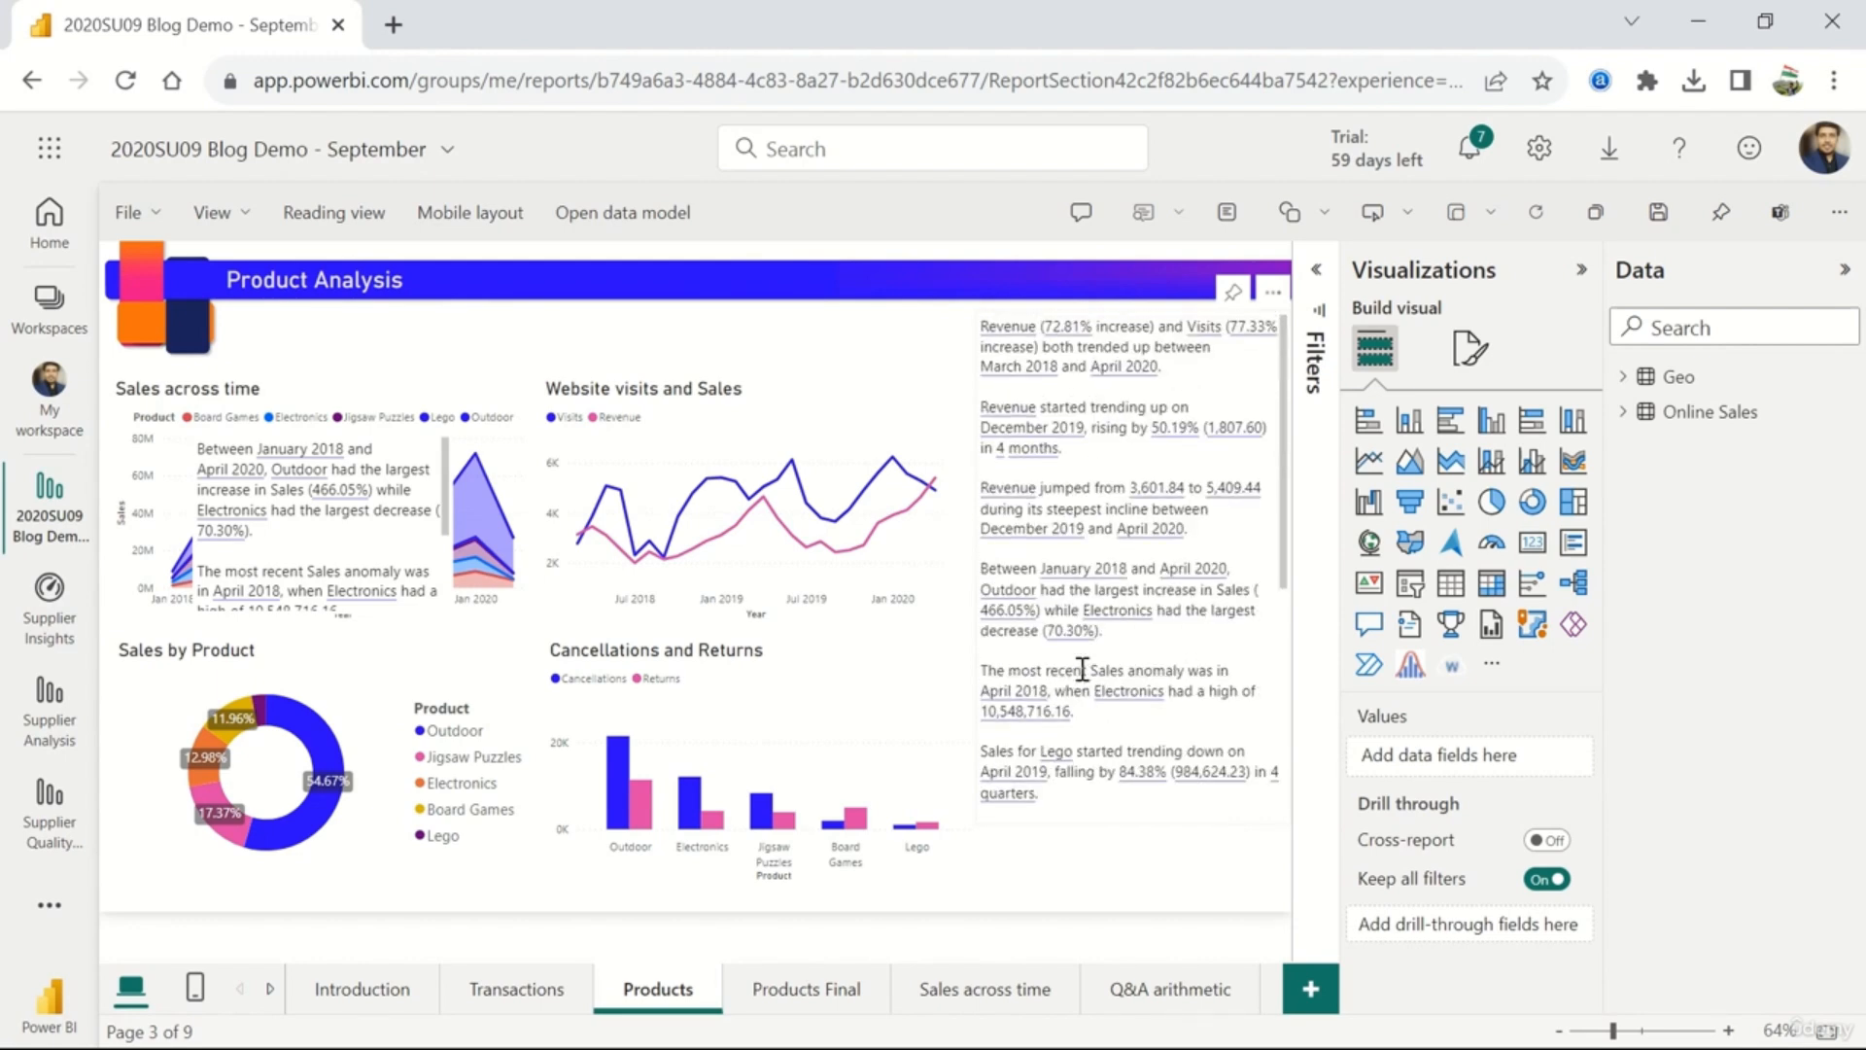
{"action": "left_click", "coordinate": [1225, 544]}
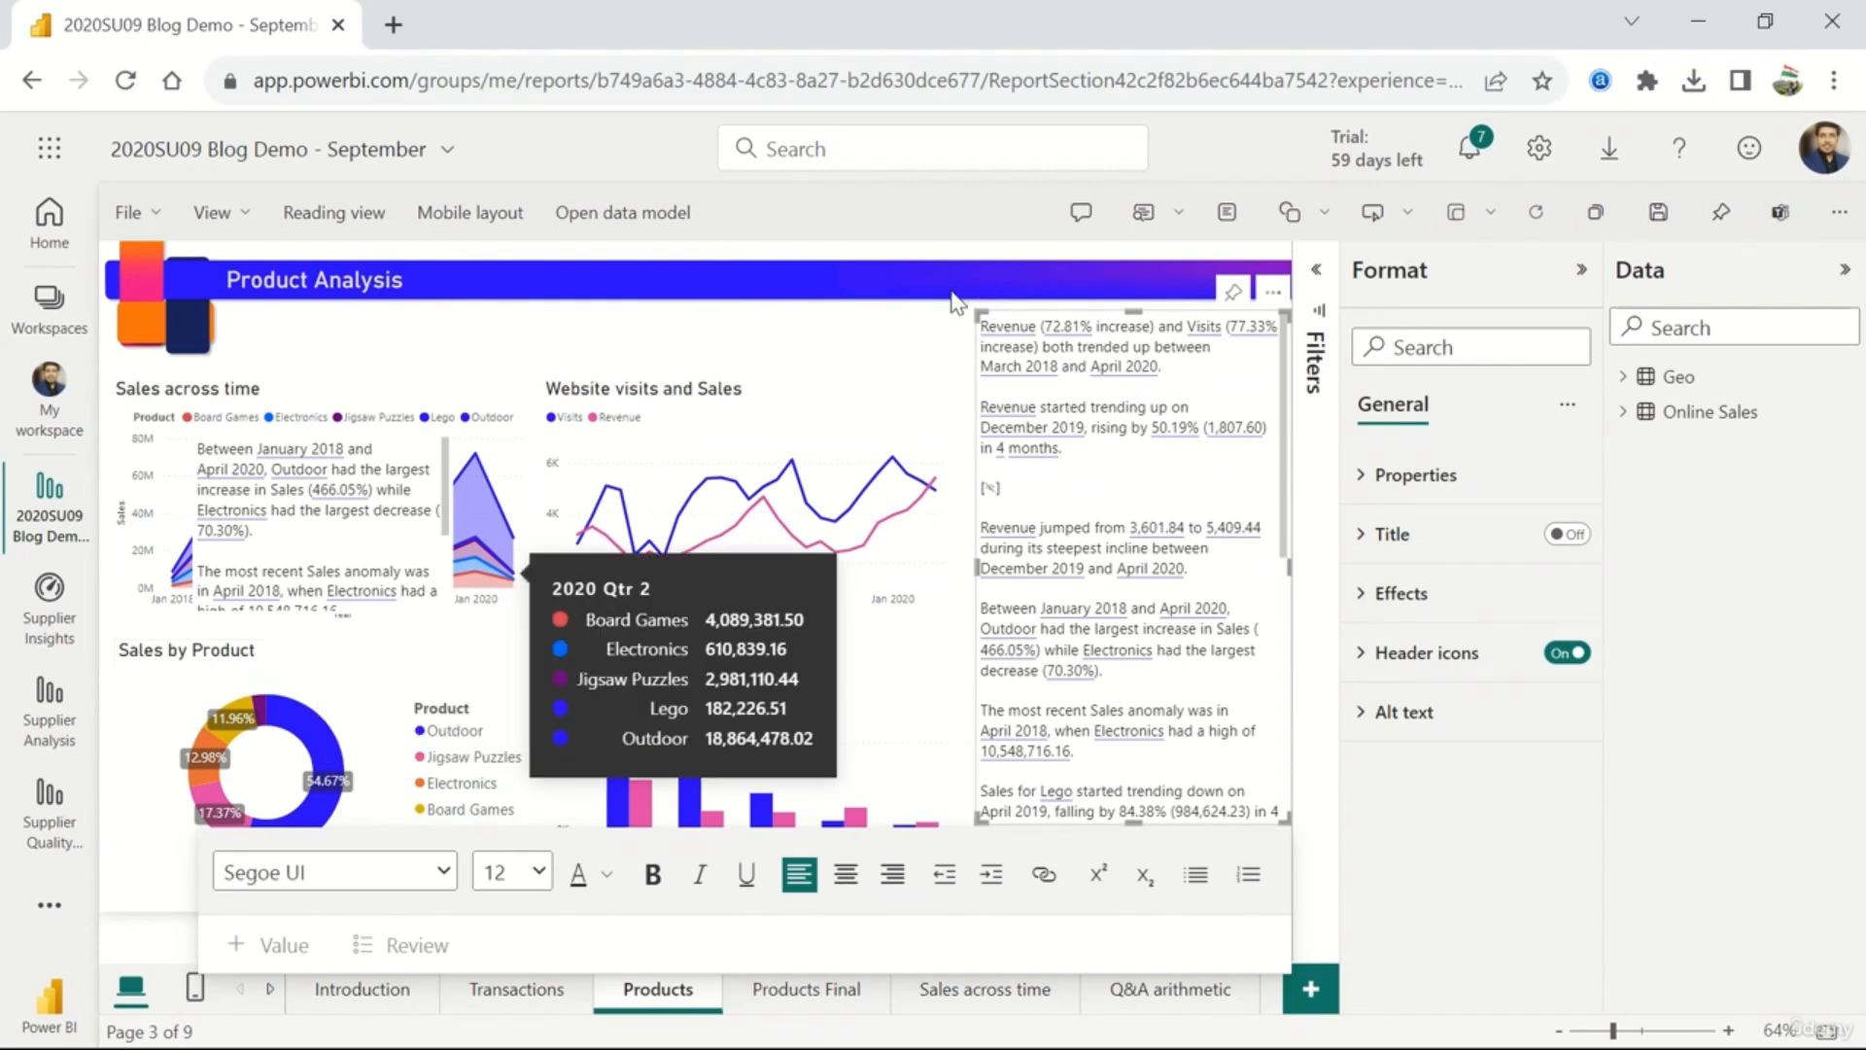
{"action": "left_click", "coordinate": [914, 345]}
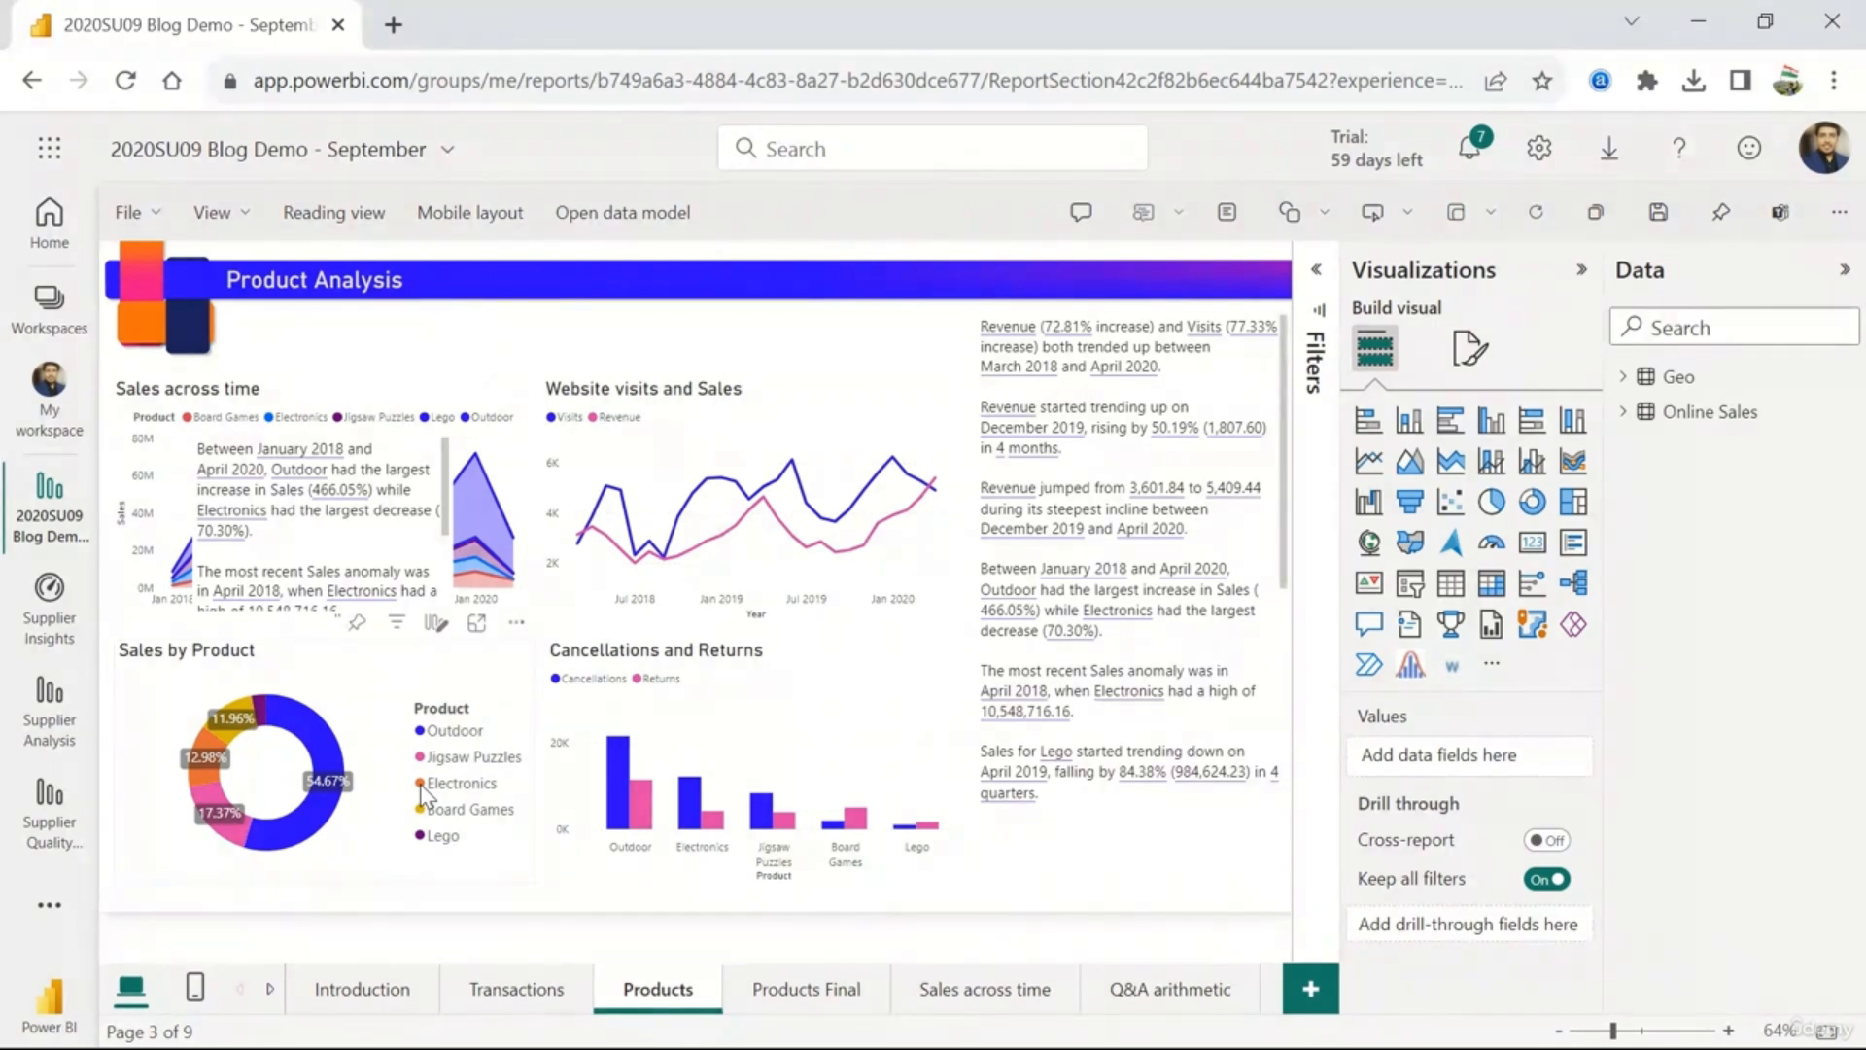
- Filter the page to Electronics through the Sales by Product chart and examine the updated narrative and its generated Electronics value
{"action": "left_click", "coordinate": [421, 785]}
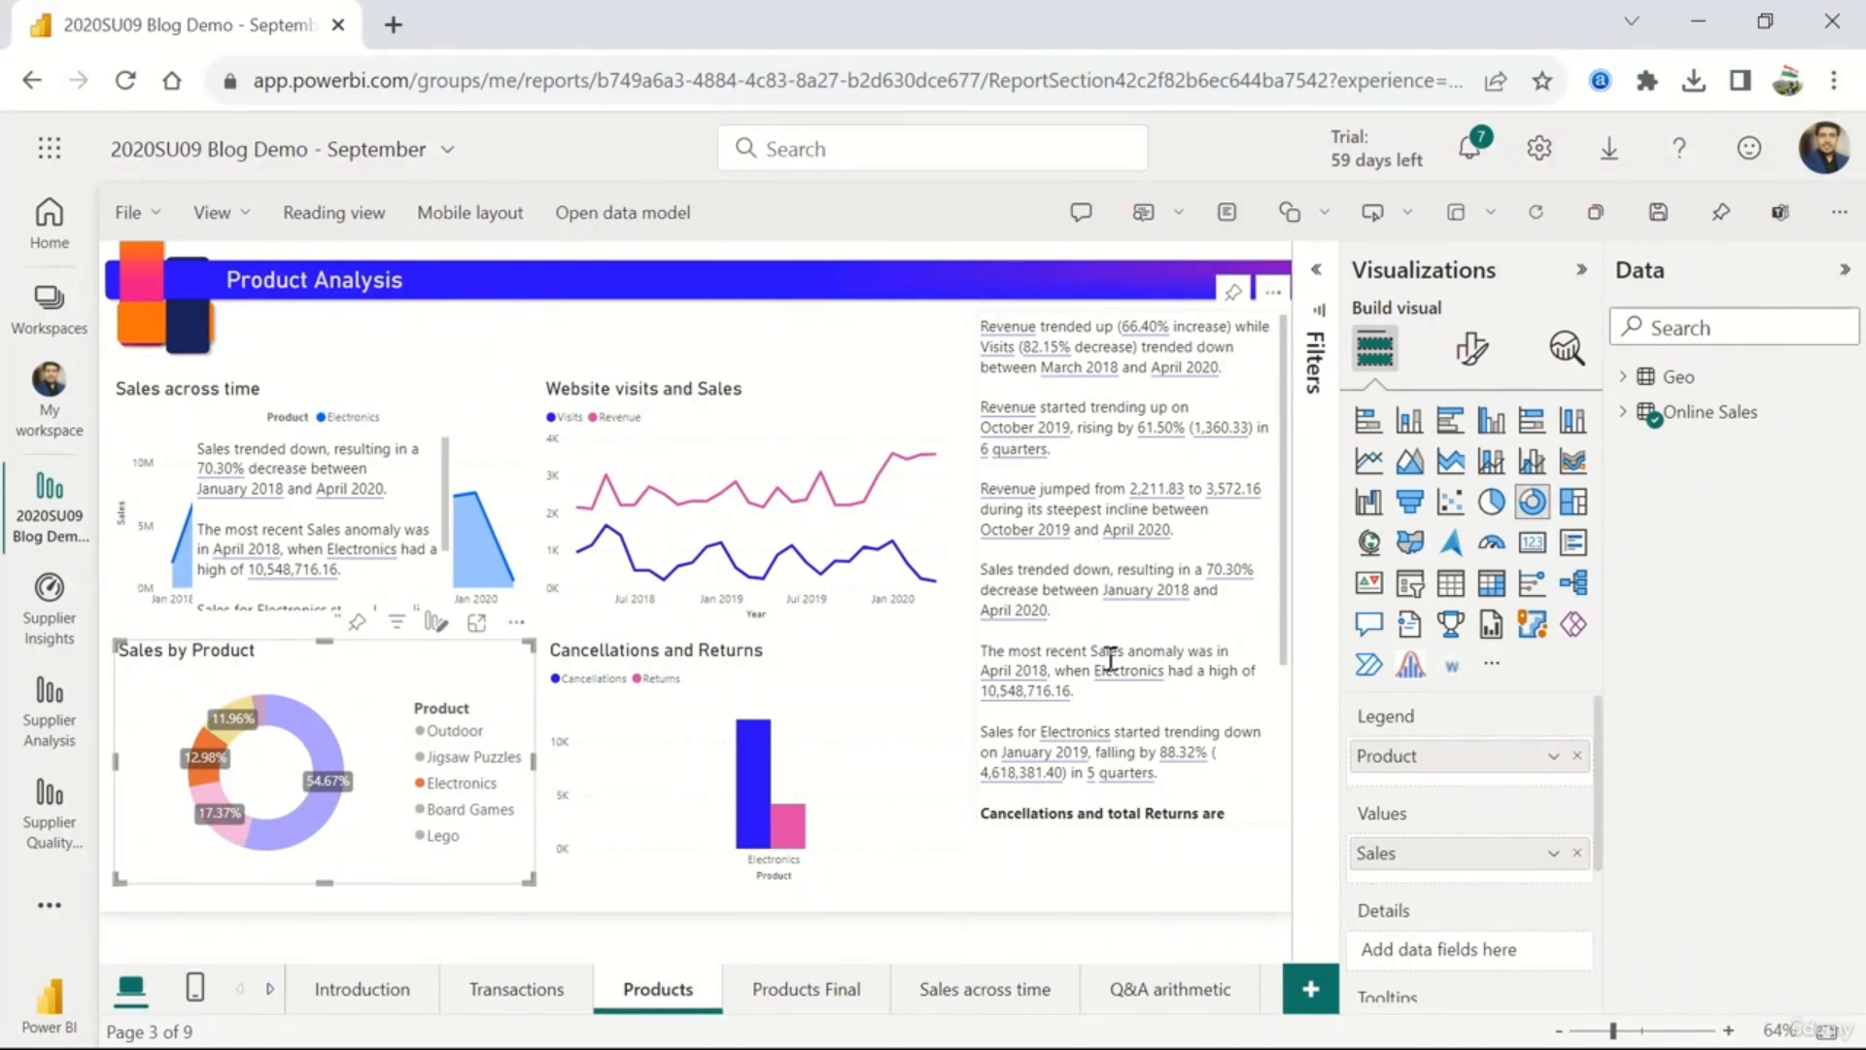
{"action": "scroll", "coordinate": [1110, 661], "scroll_direction": "down", "scroll_amount": 5}
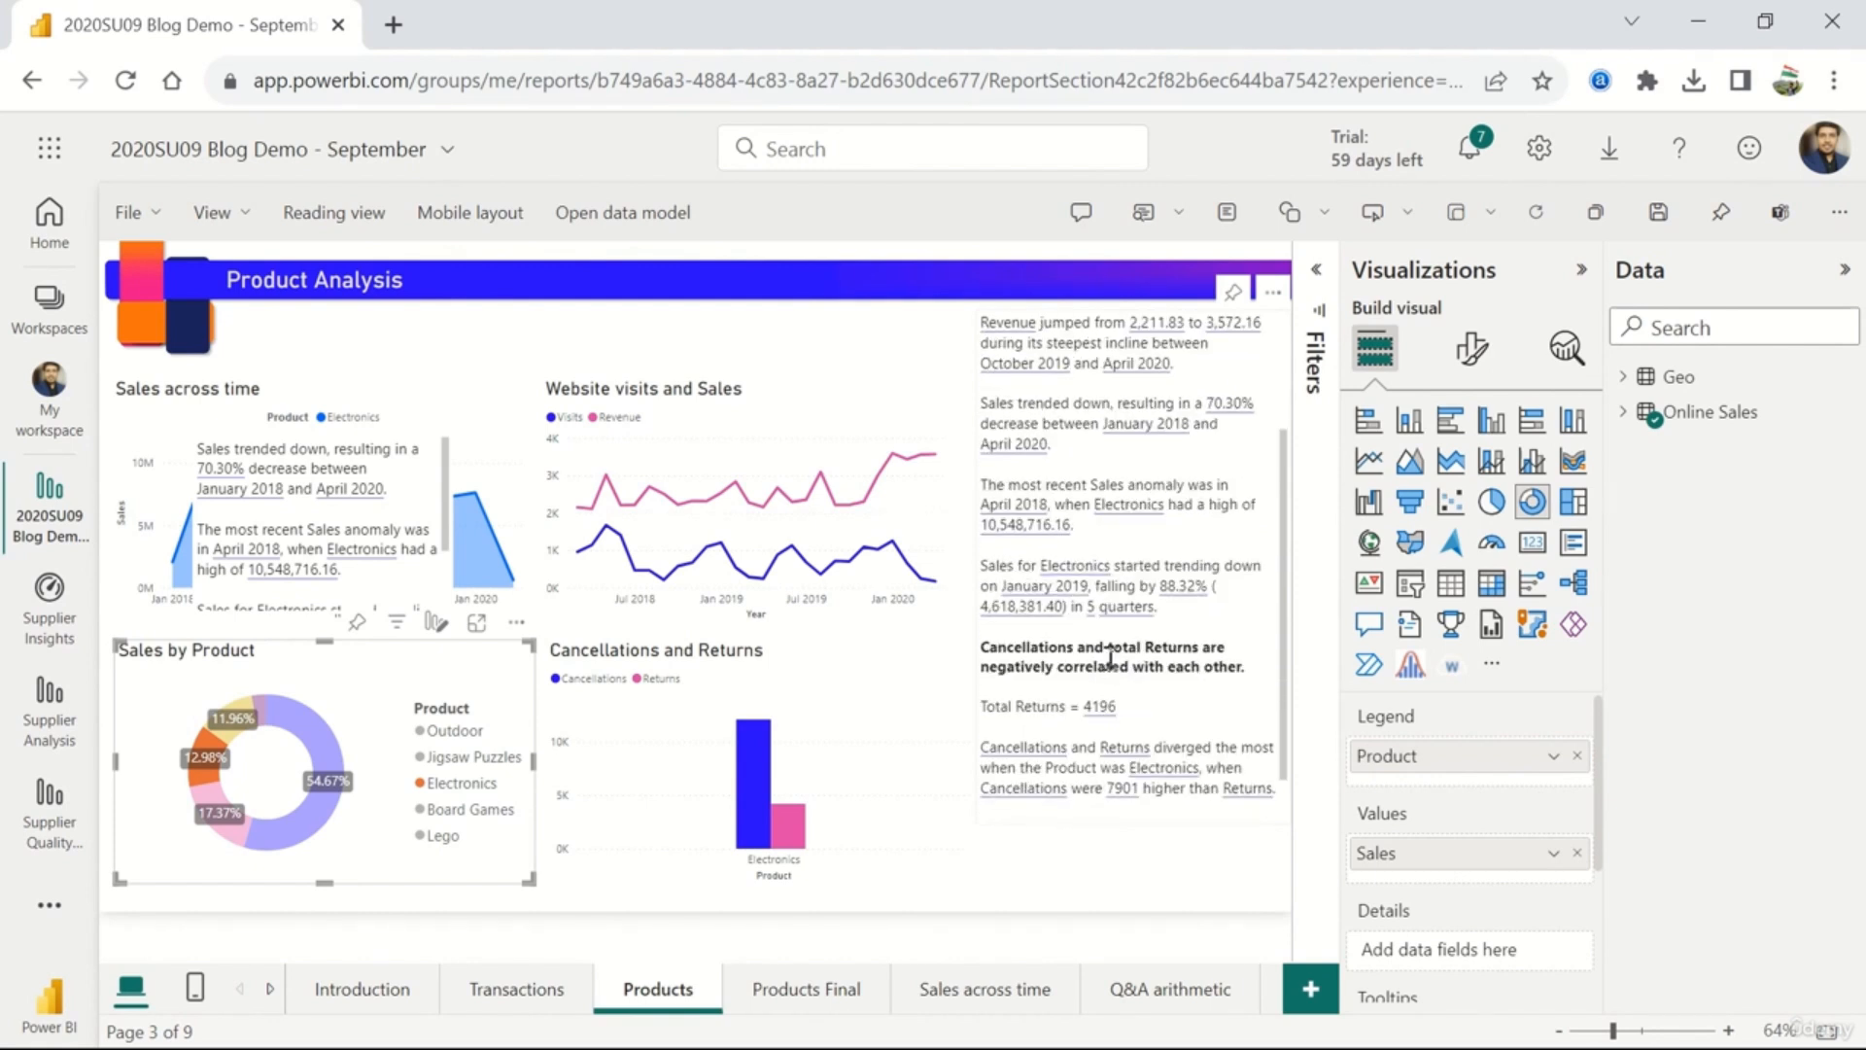
{"action": "scroll", "coordinate": [1110, 669], "scroll_direction": "up", "scroll_amount": 1}
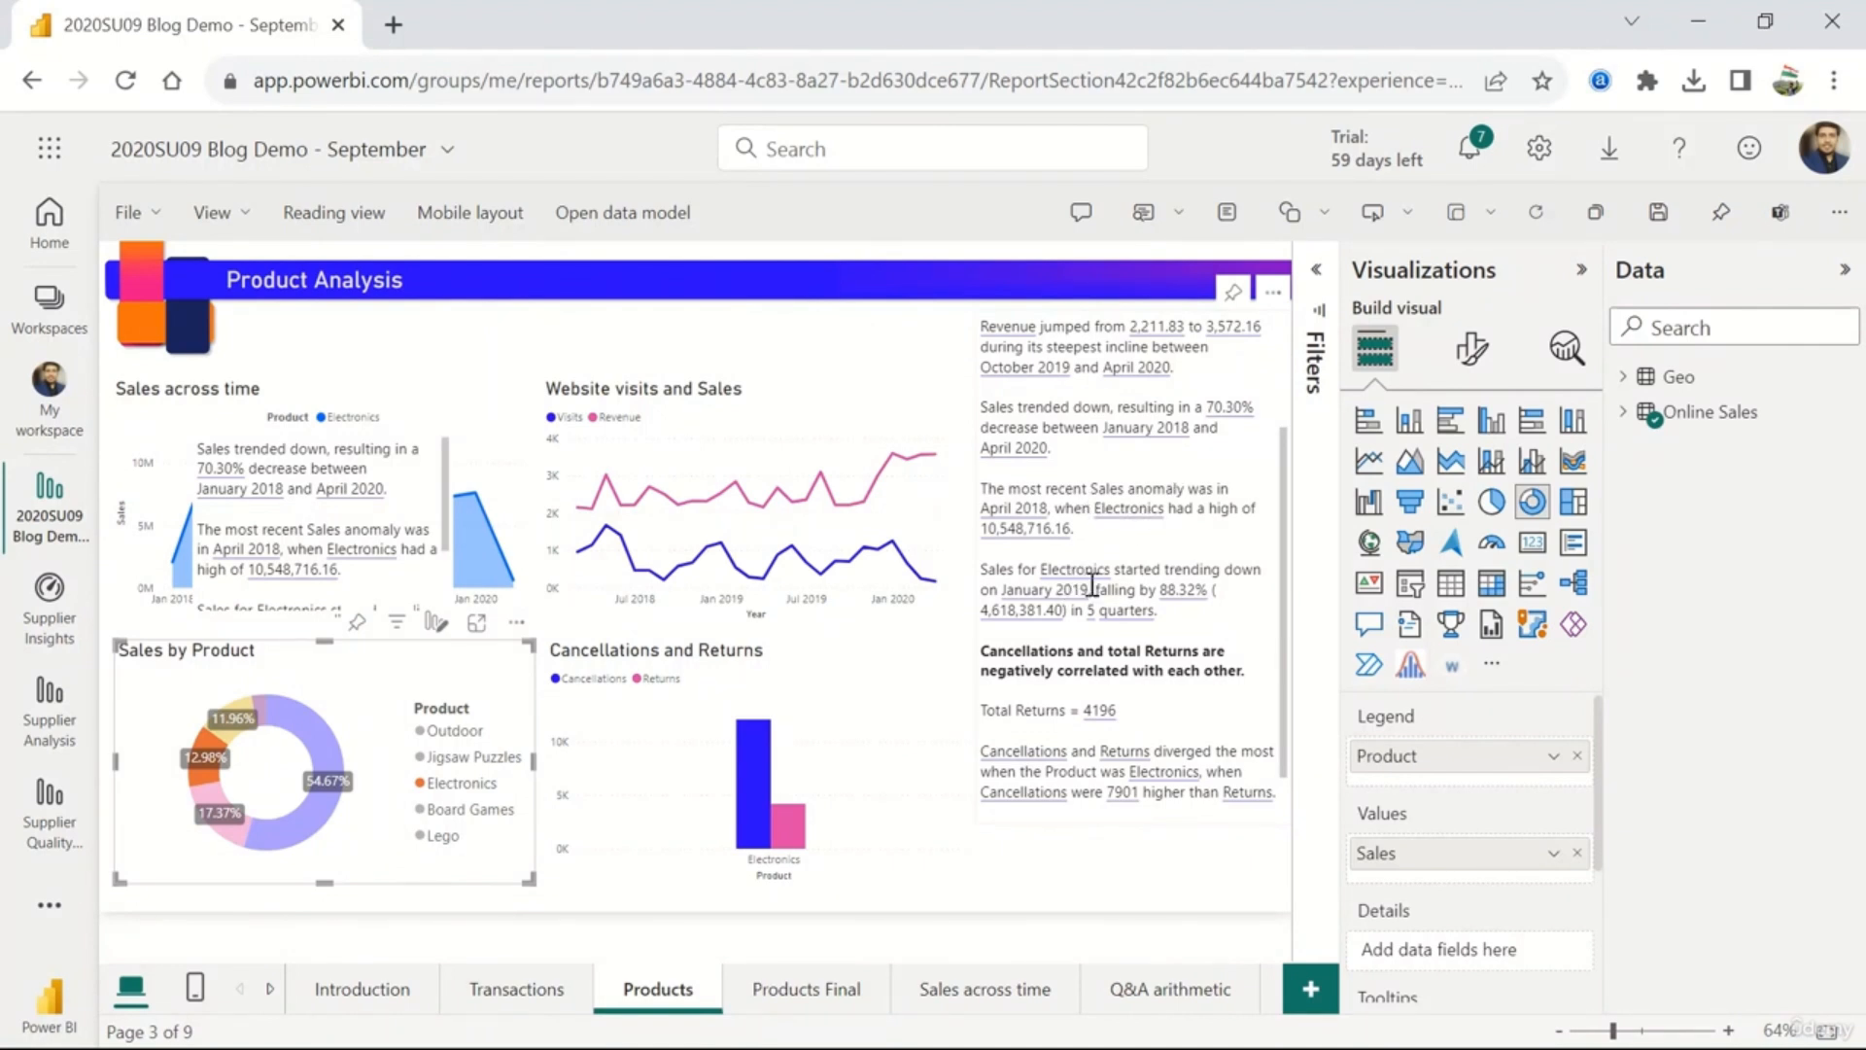
{"action": "scroll", "coordinate": [1088, 588], "scroll_direction": "down", "scroll_amount": 1}
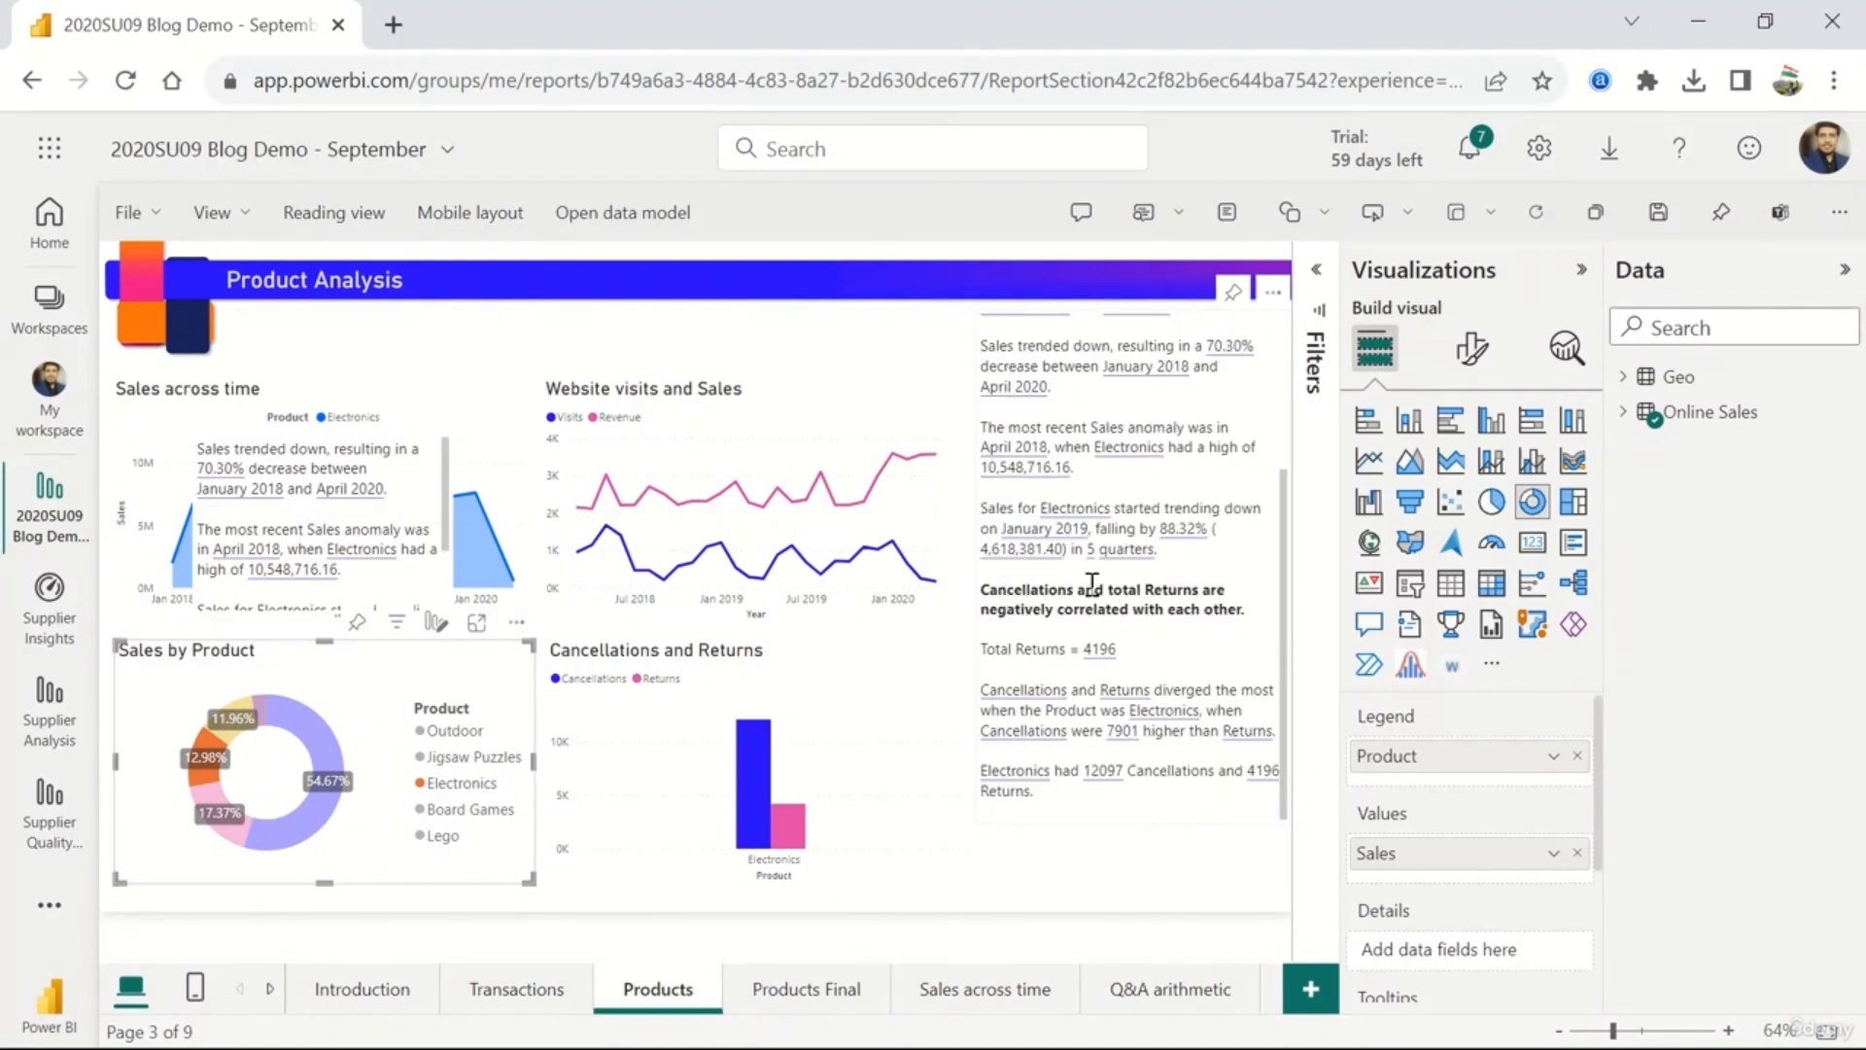
{"action": "left_click", "coordinate": [1161, 713]}
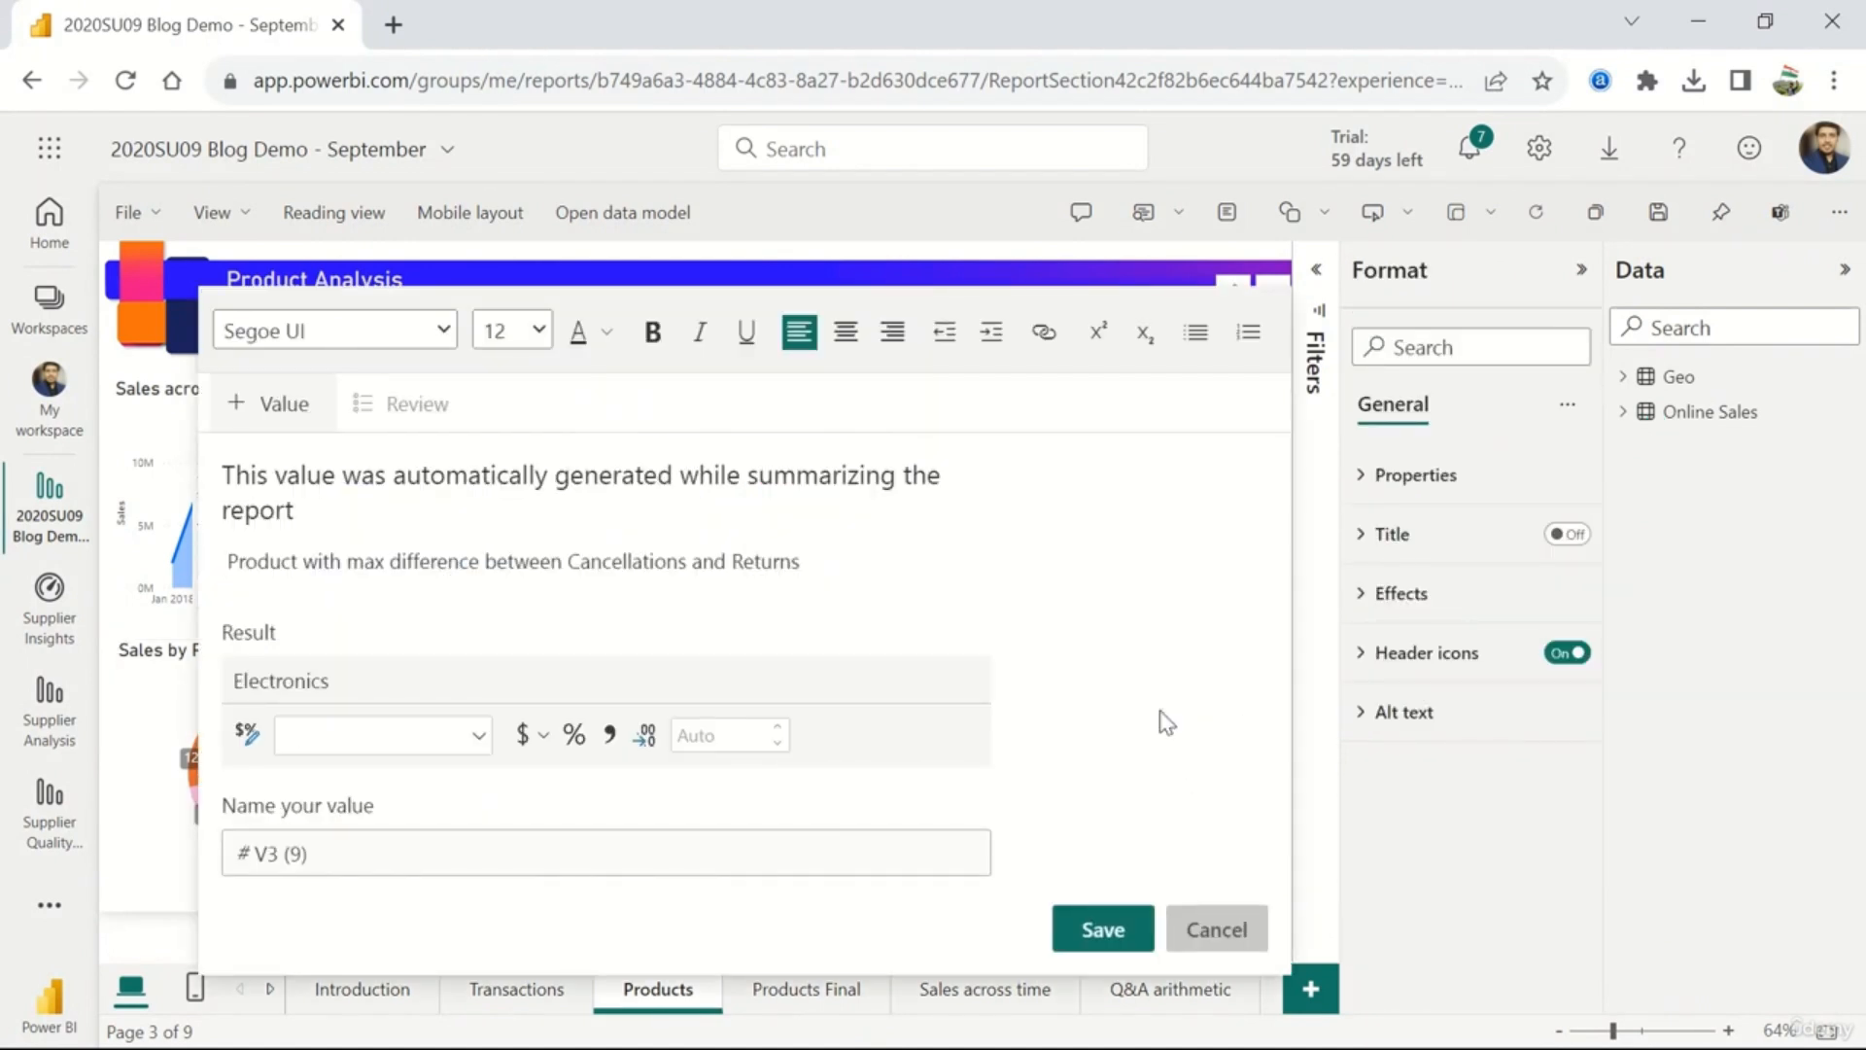
{"action": "left_click", "coordinate": [1200, 932]}
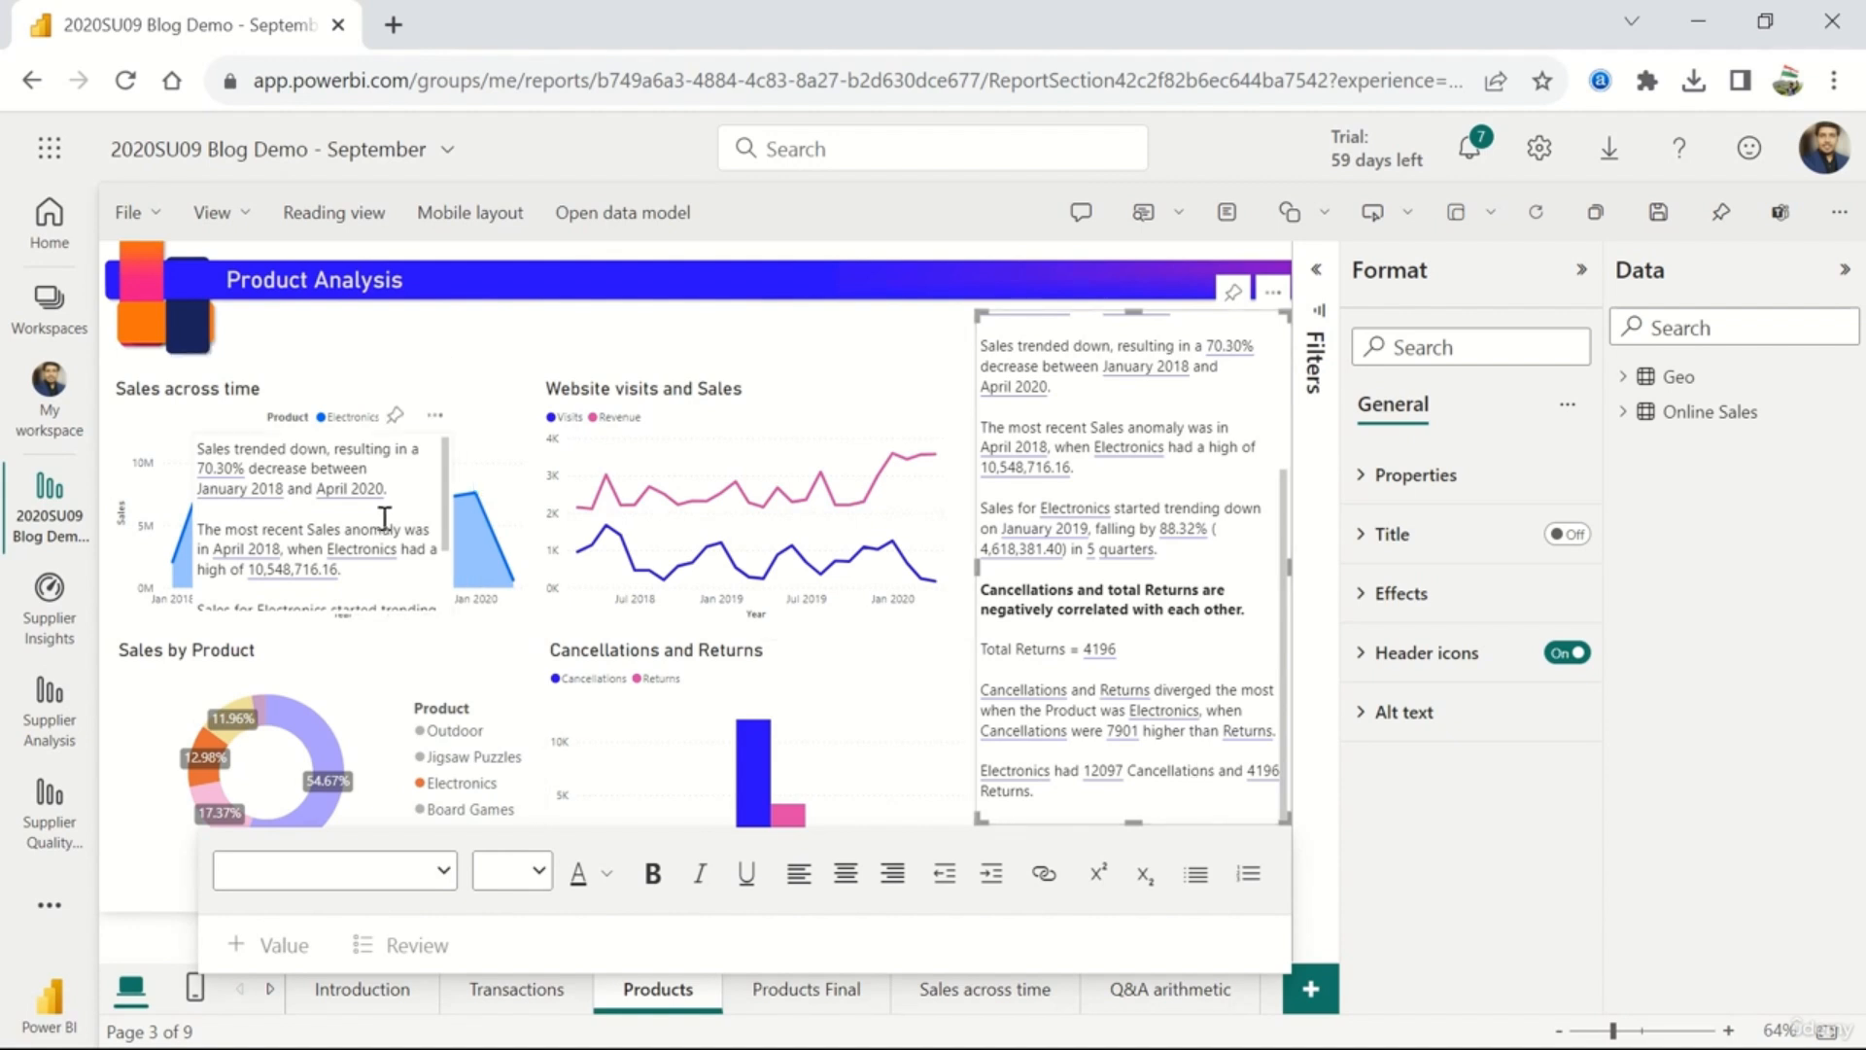
- Shrink the narrative box over the Sales across time chart into a small box near the chart's lower edge
{"action": "left_click", "coordinate": [438, 443]}
{"action": "left_click_drag", "start_coordinate": [450, 435], "coordinate": [305, 542]}
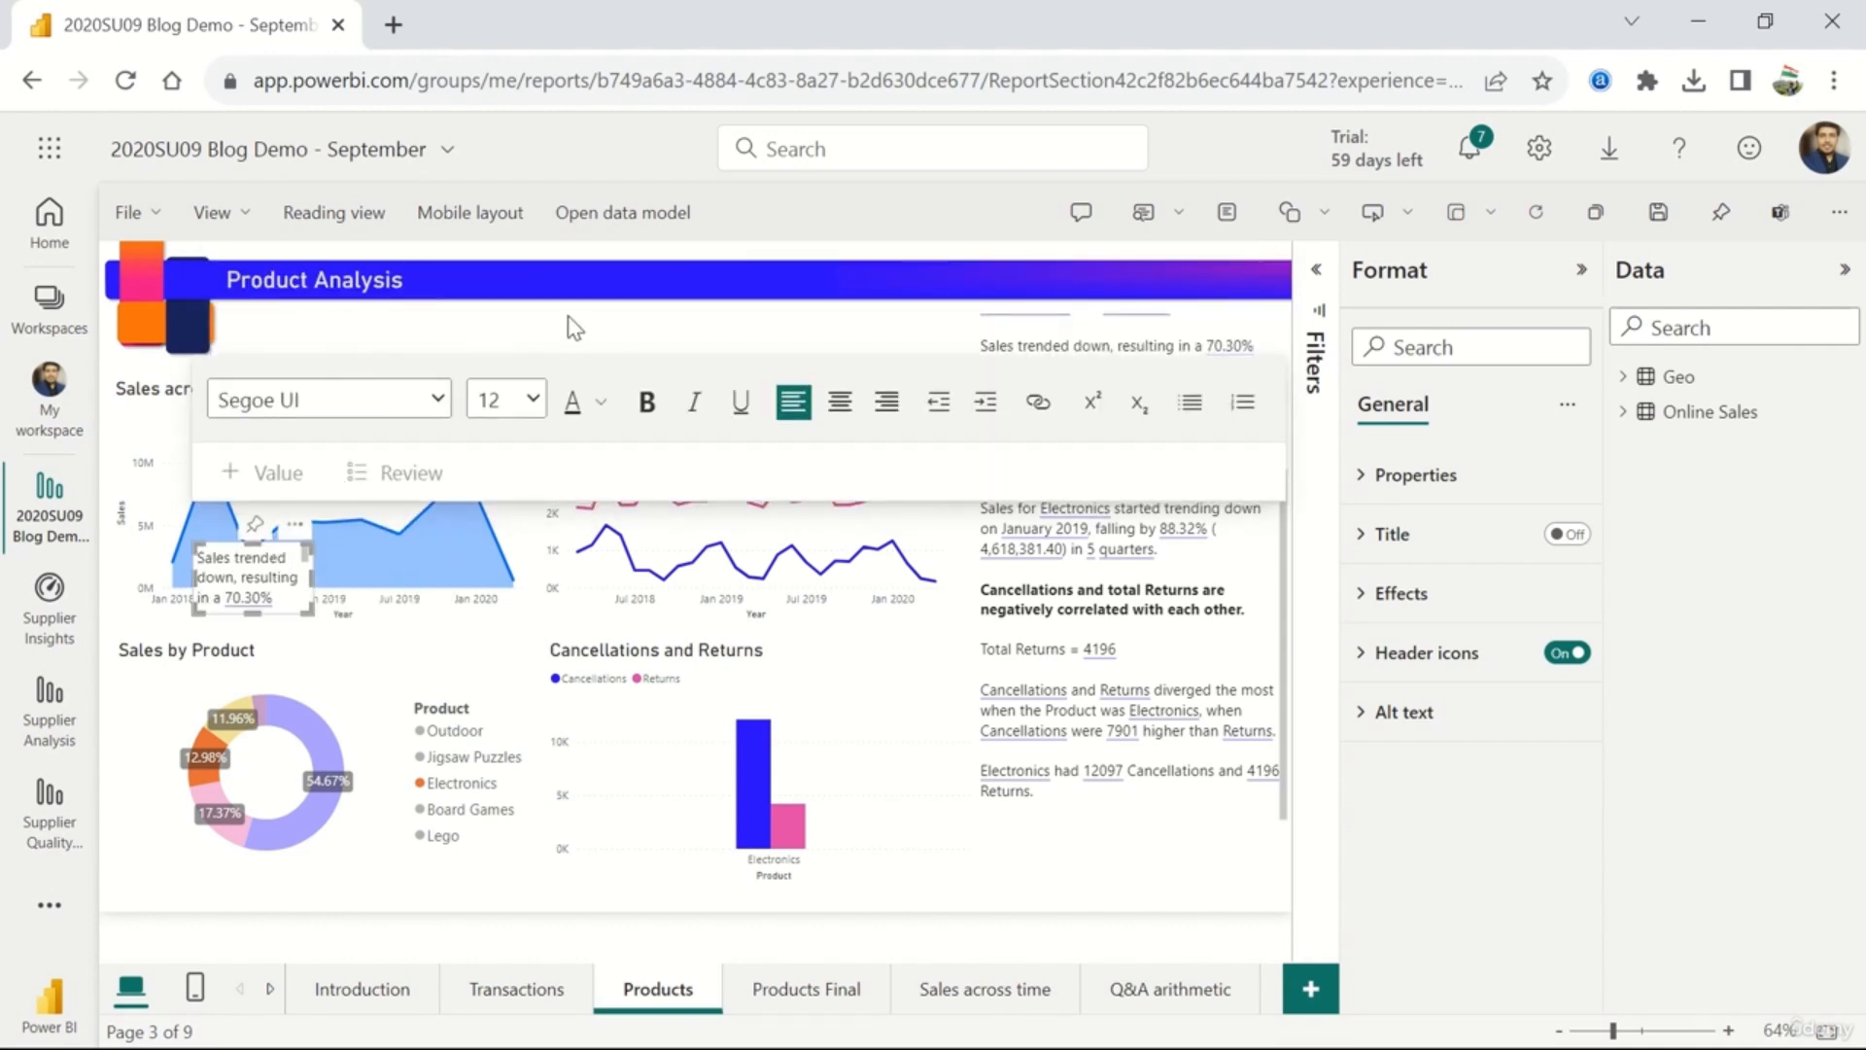
- Turn on the Smart narrative header icon for the Sales across time chart
{"action": "left_click", "coordinate": [366, 403]}
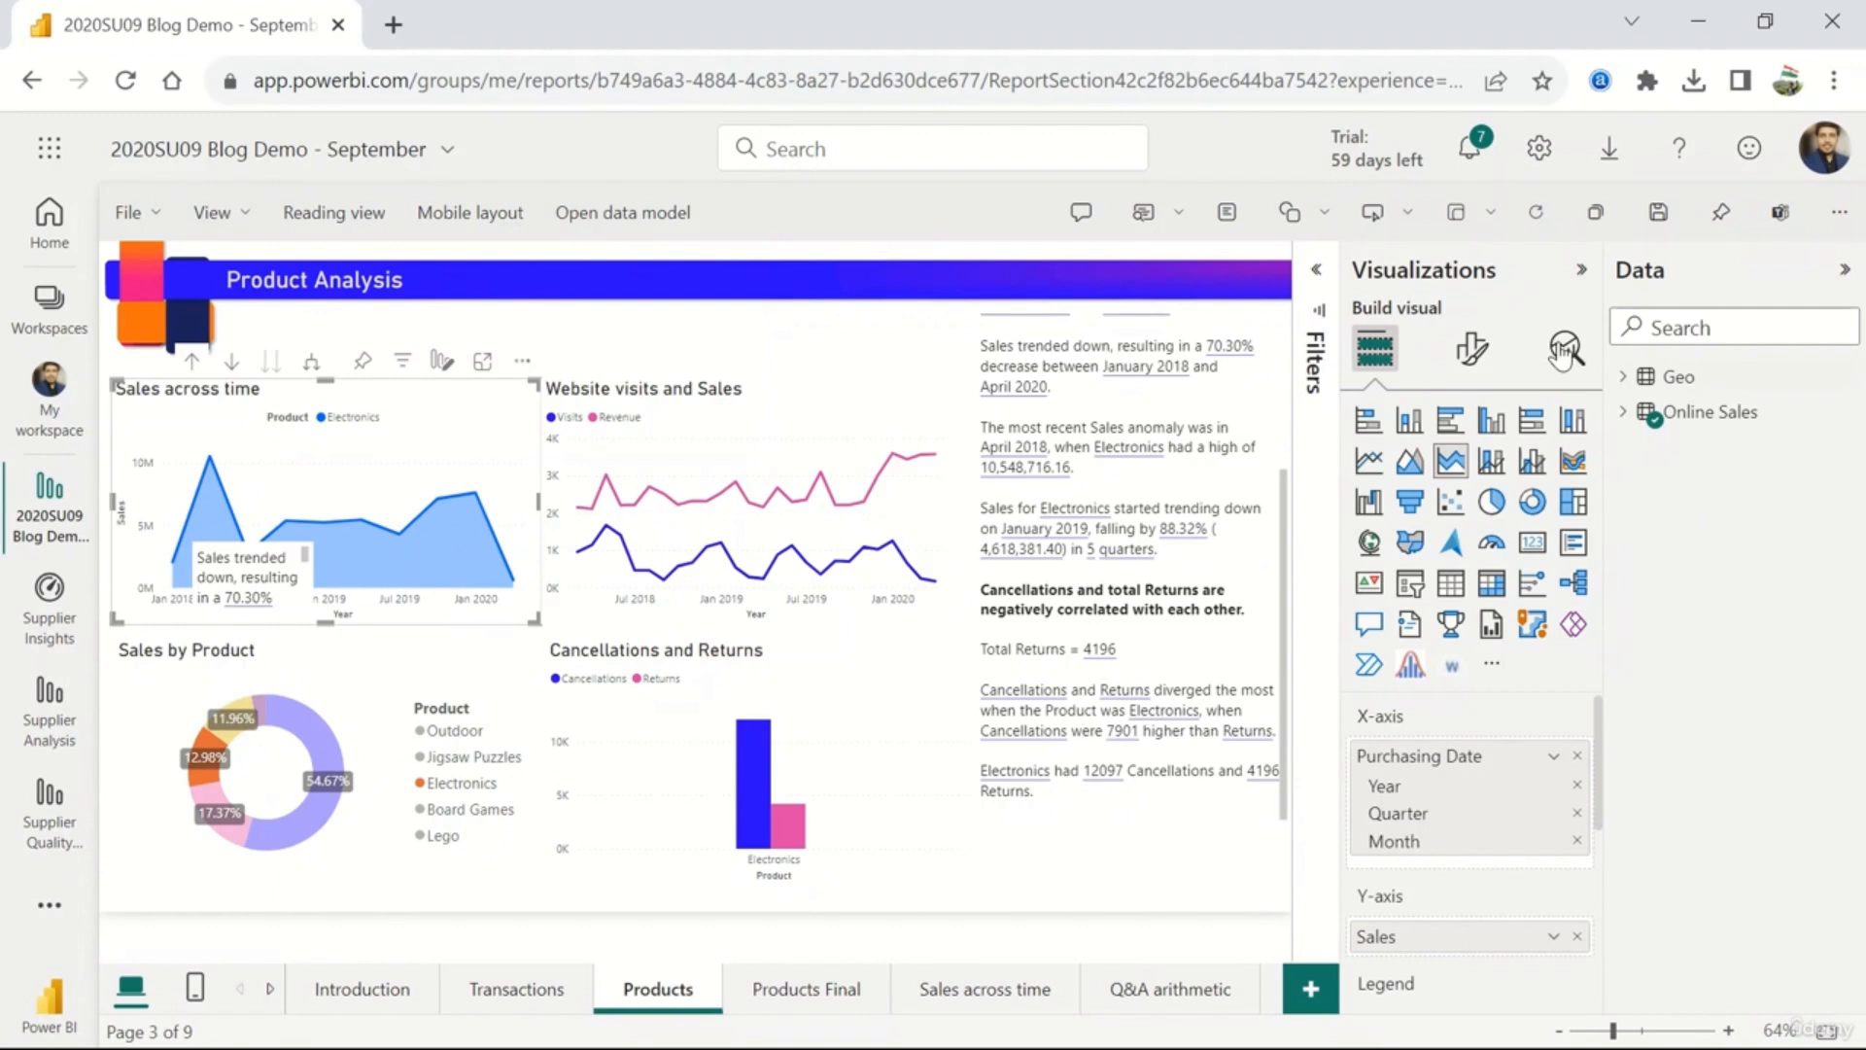
{"action": "left_click", "coordinate": [1492, 340]}
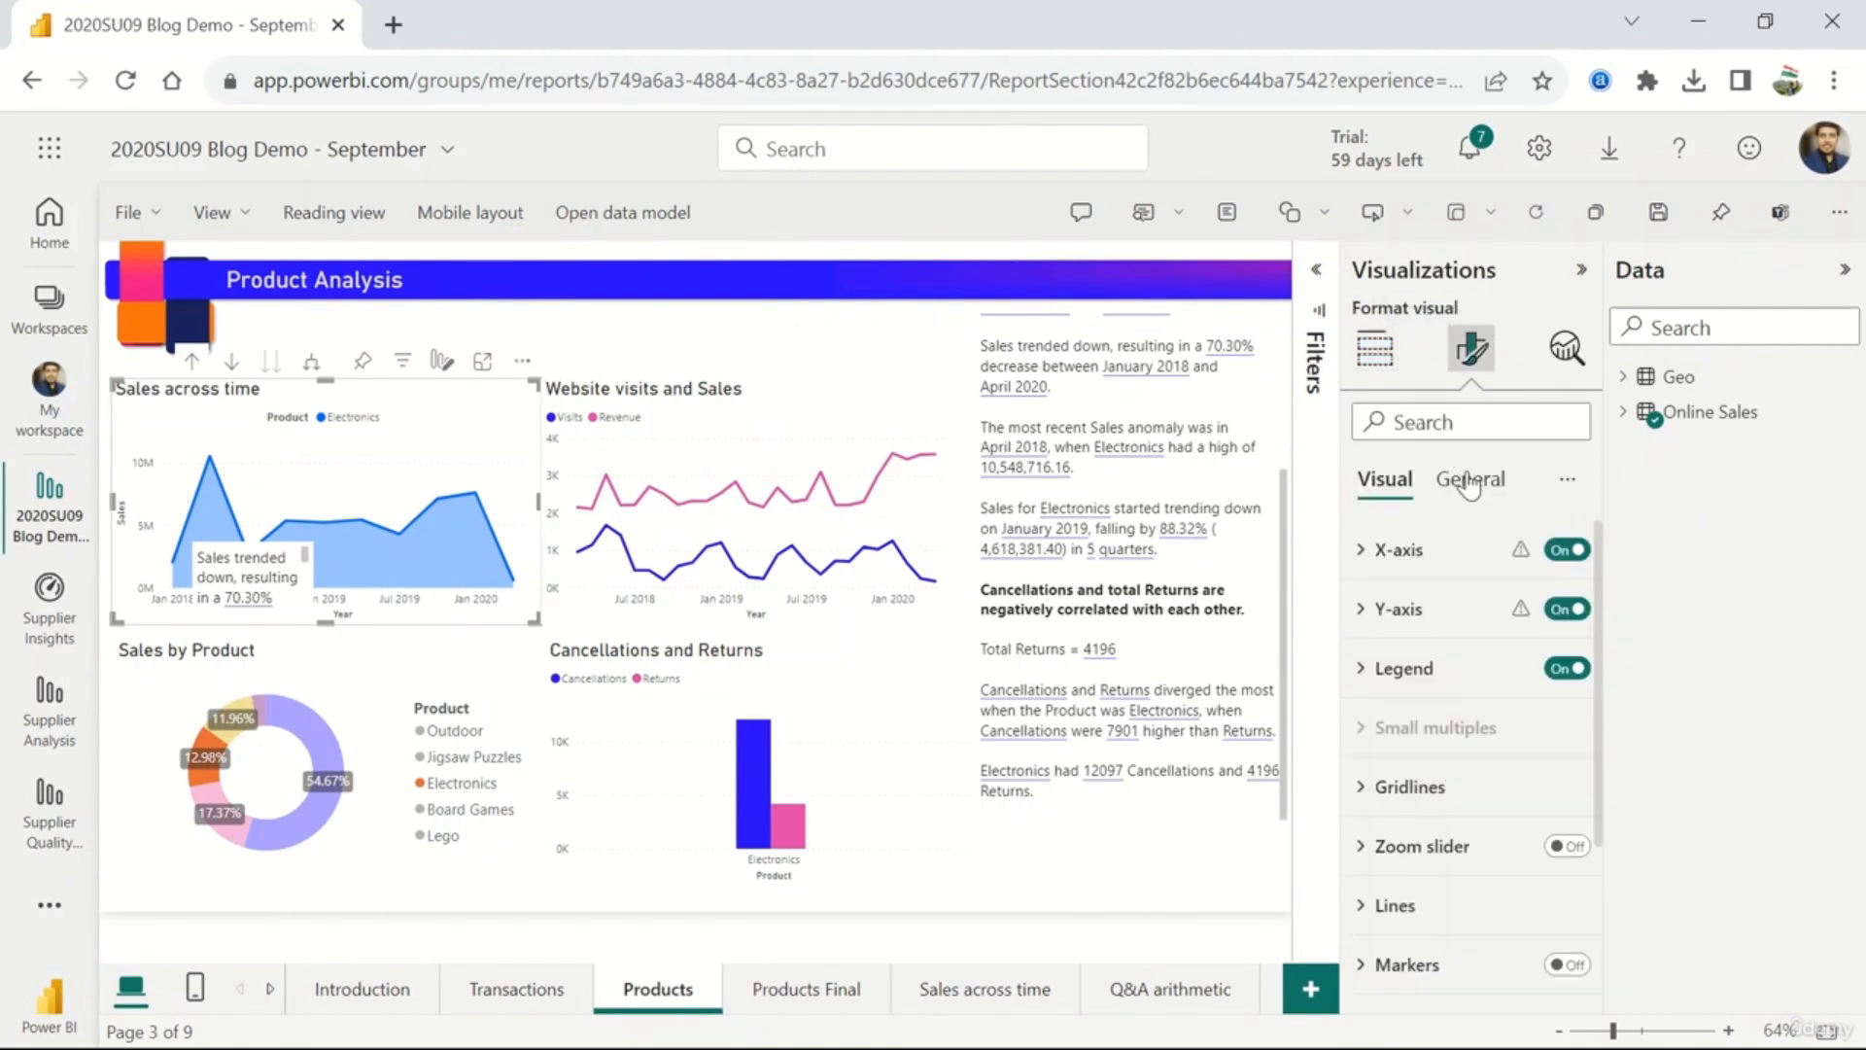
{"action": "left_click", "coordinate": [1467, 480]}
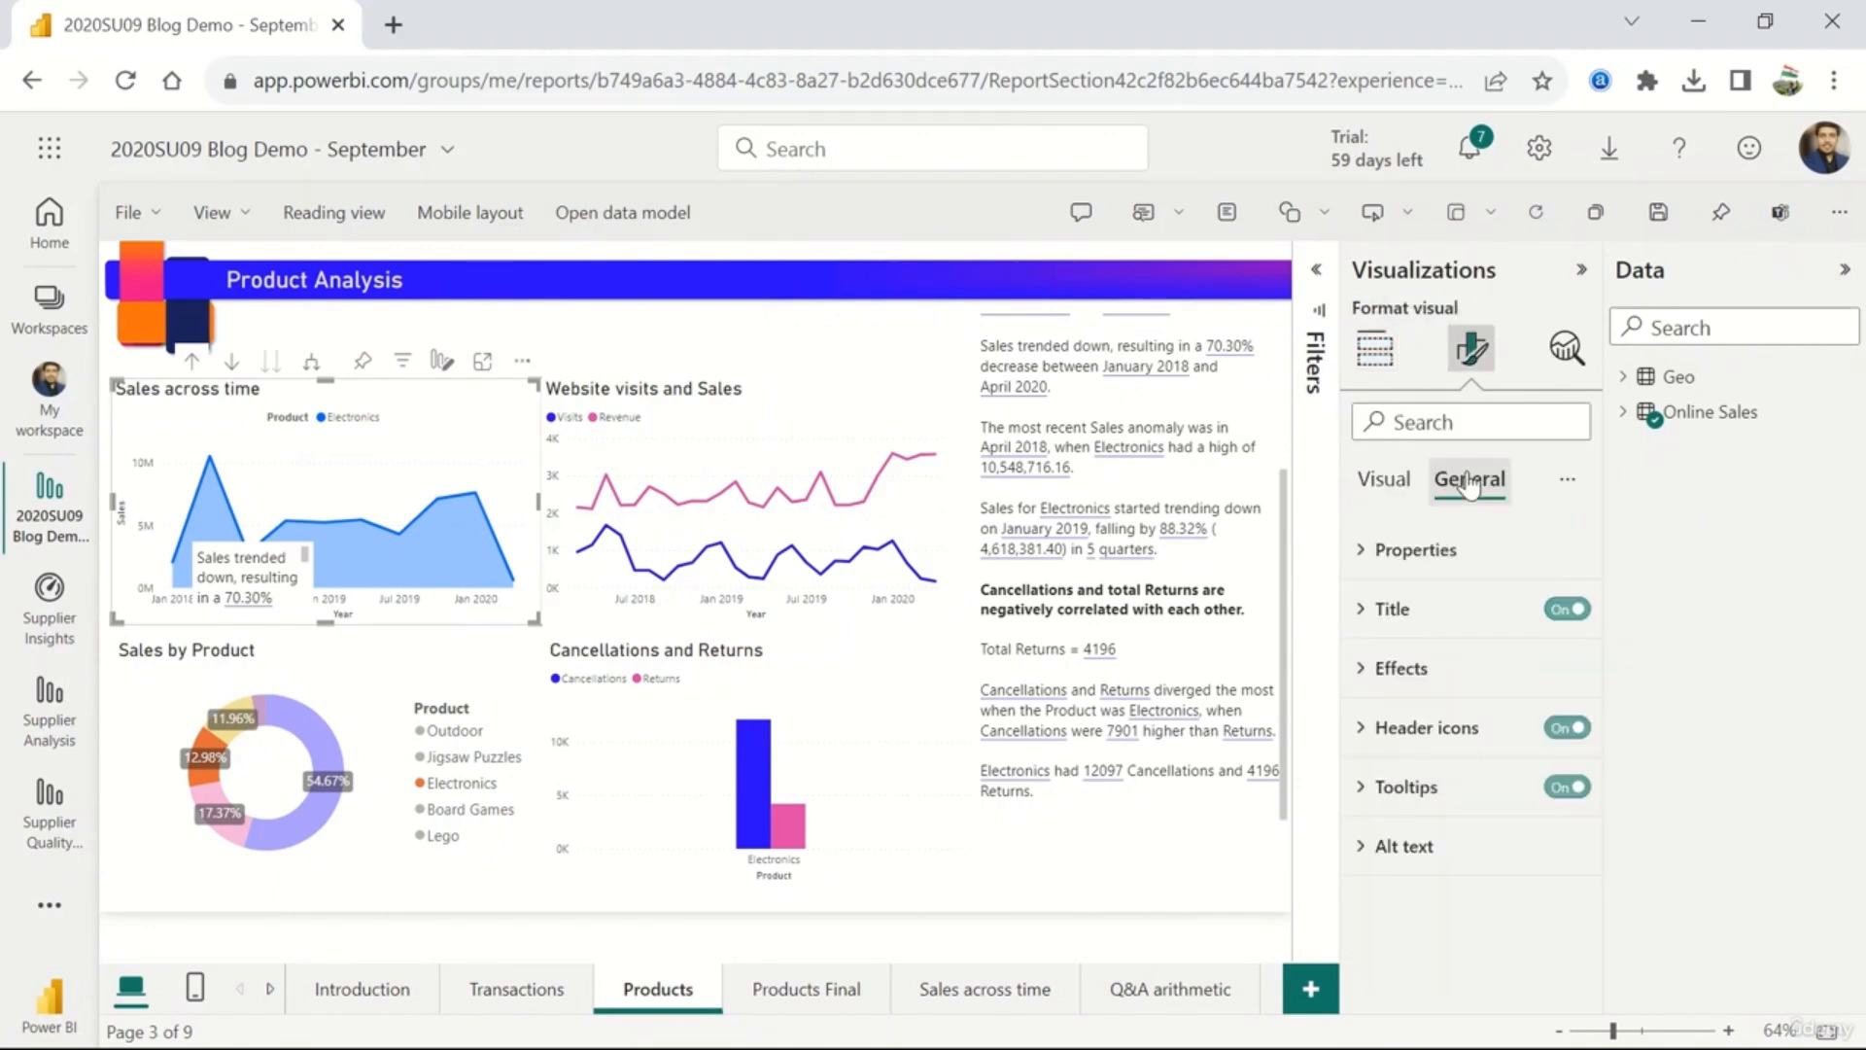
{"action": "left_click", "coordinate": [1451, 763]}
{"action": "scroll", "coordinate": [1452, 758], "scroll_direction": "down", "scroll_amount": 3}
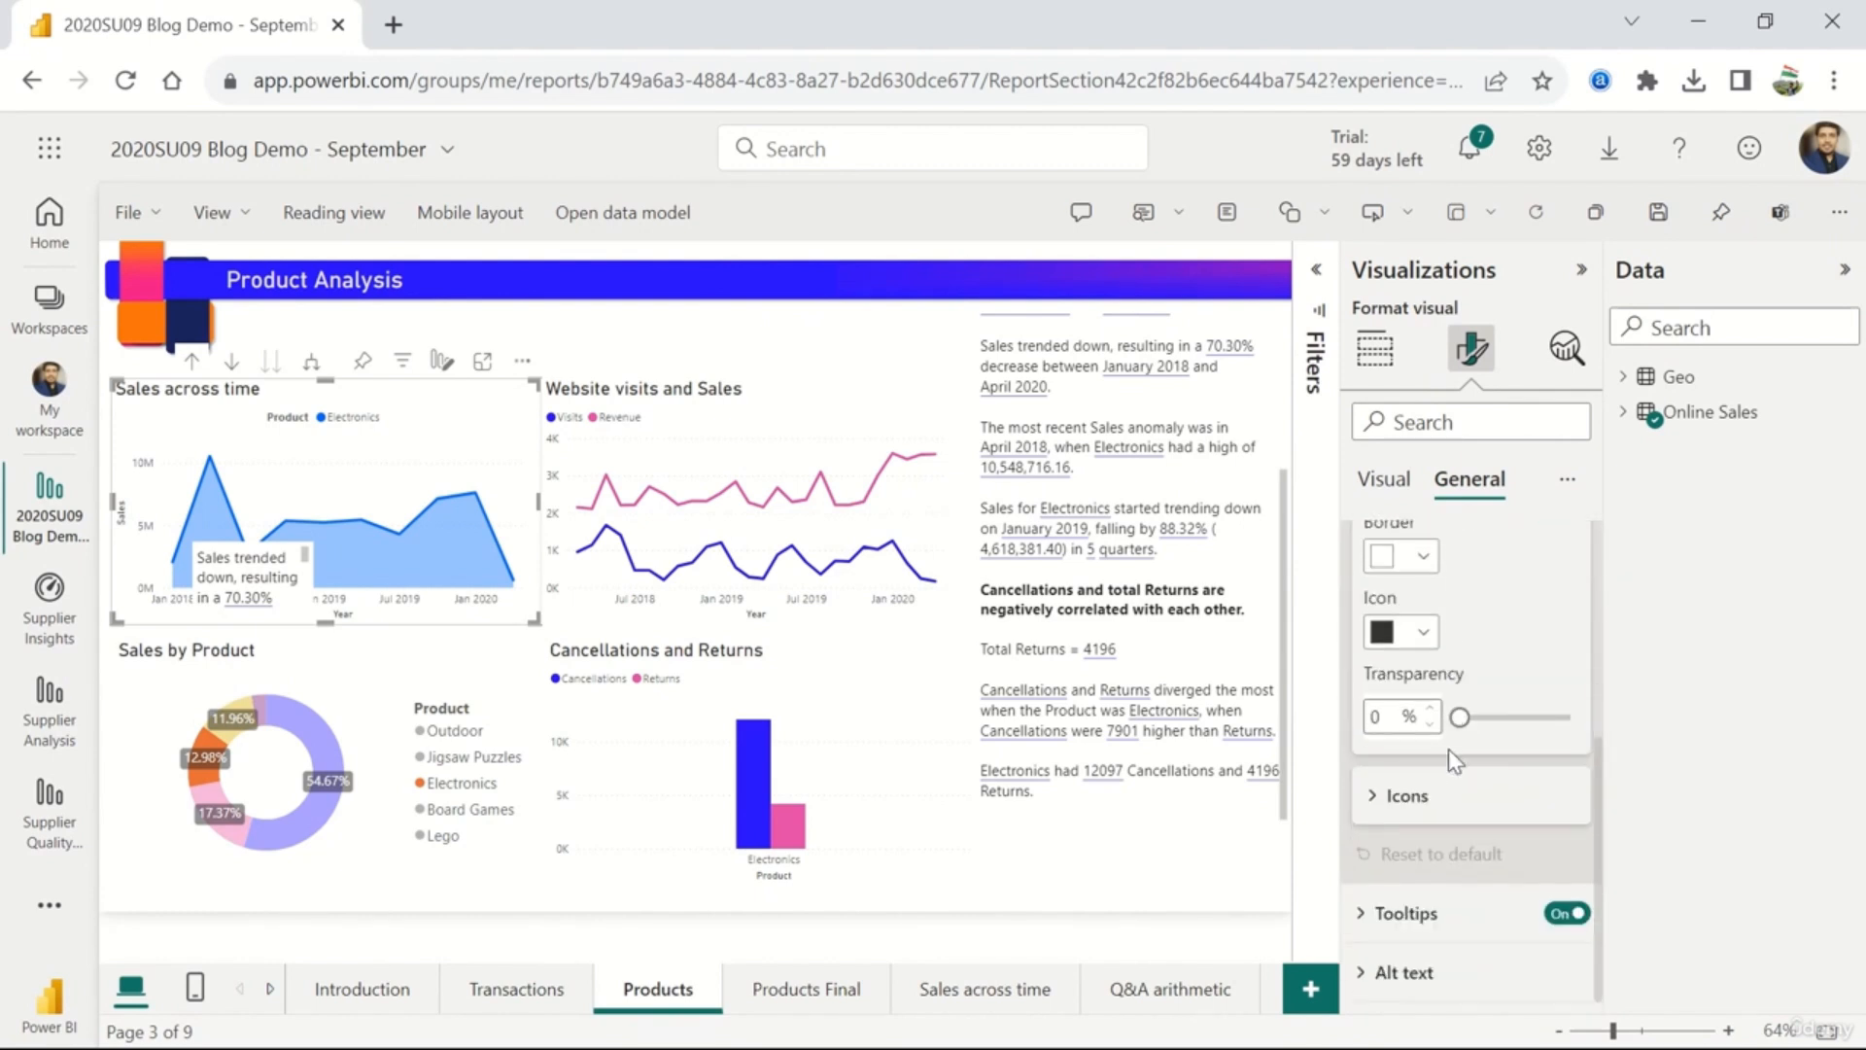
{"action": "scroll", "coordinate": [1452, 753], "scroll_direction": "down", "scroll_amount": 1}
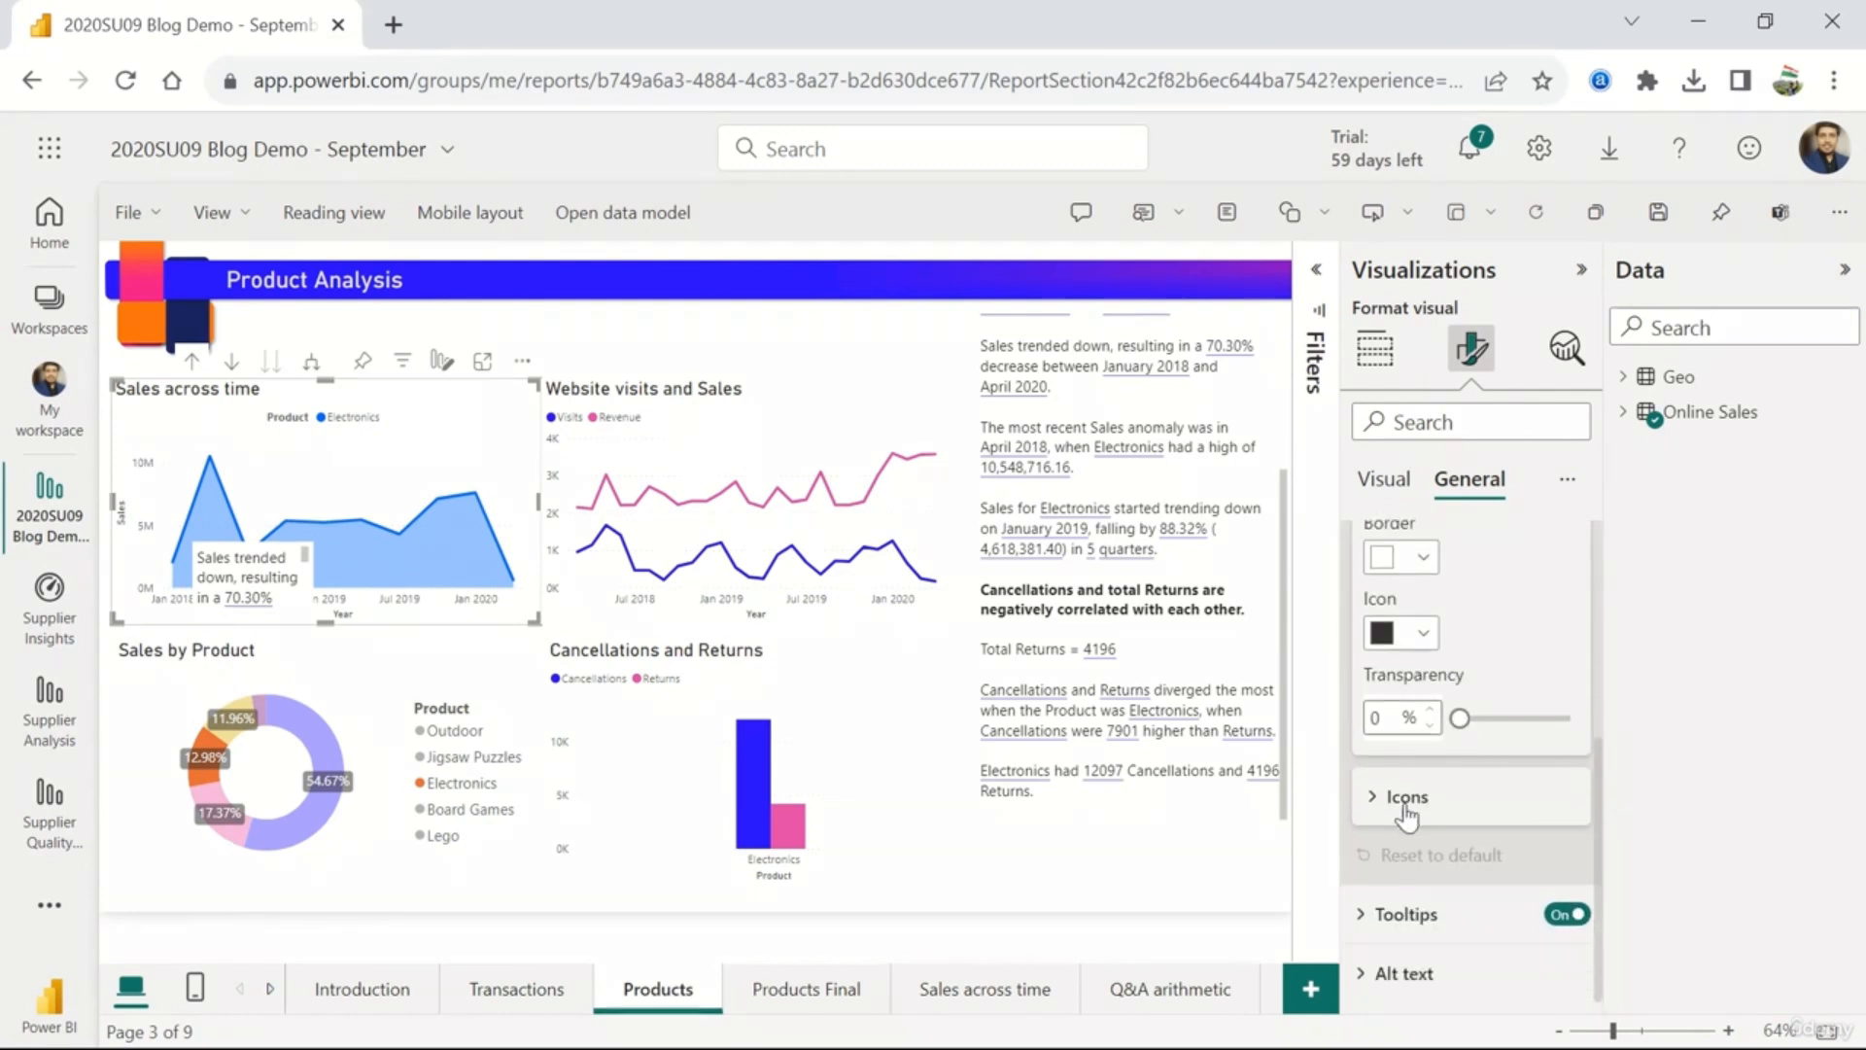
{"action": "left_click", "coordinate": [1405, 801]}
{"action": "scroll", "coordinate": [1404, 803], "scroll_direction": "down", "scroll_amount": 5}
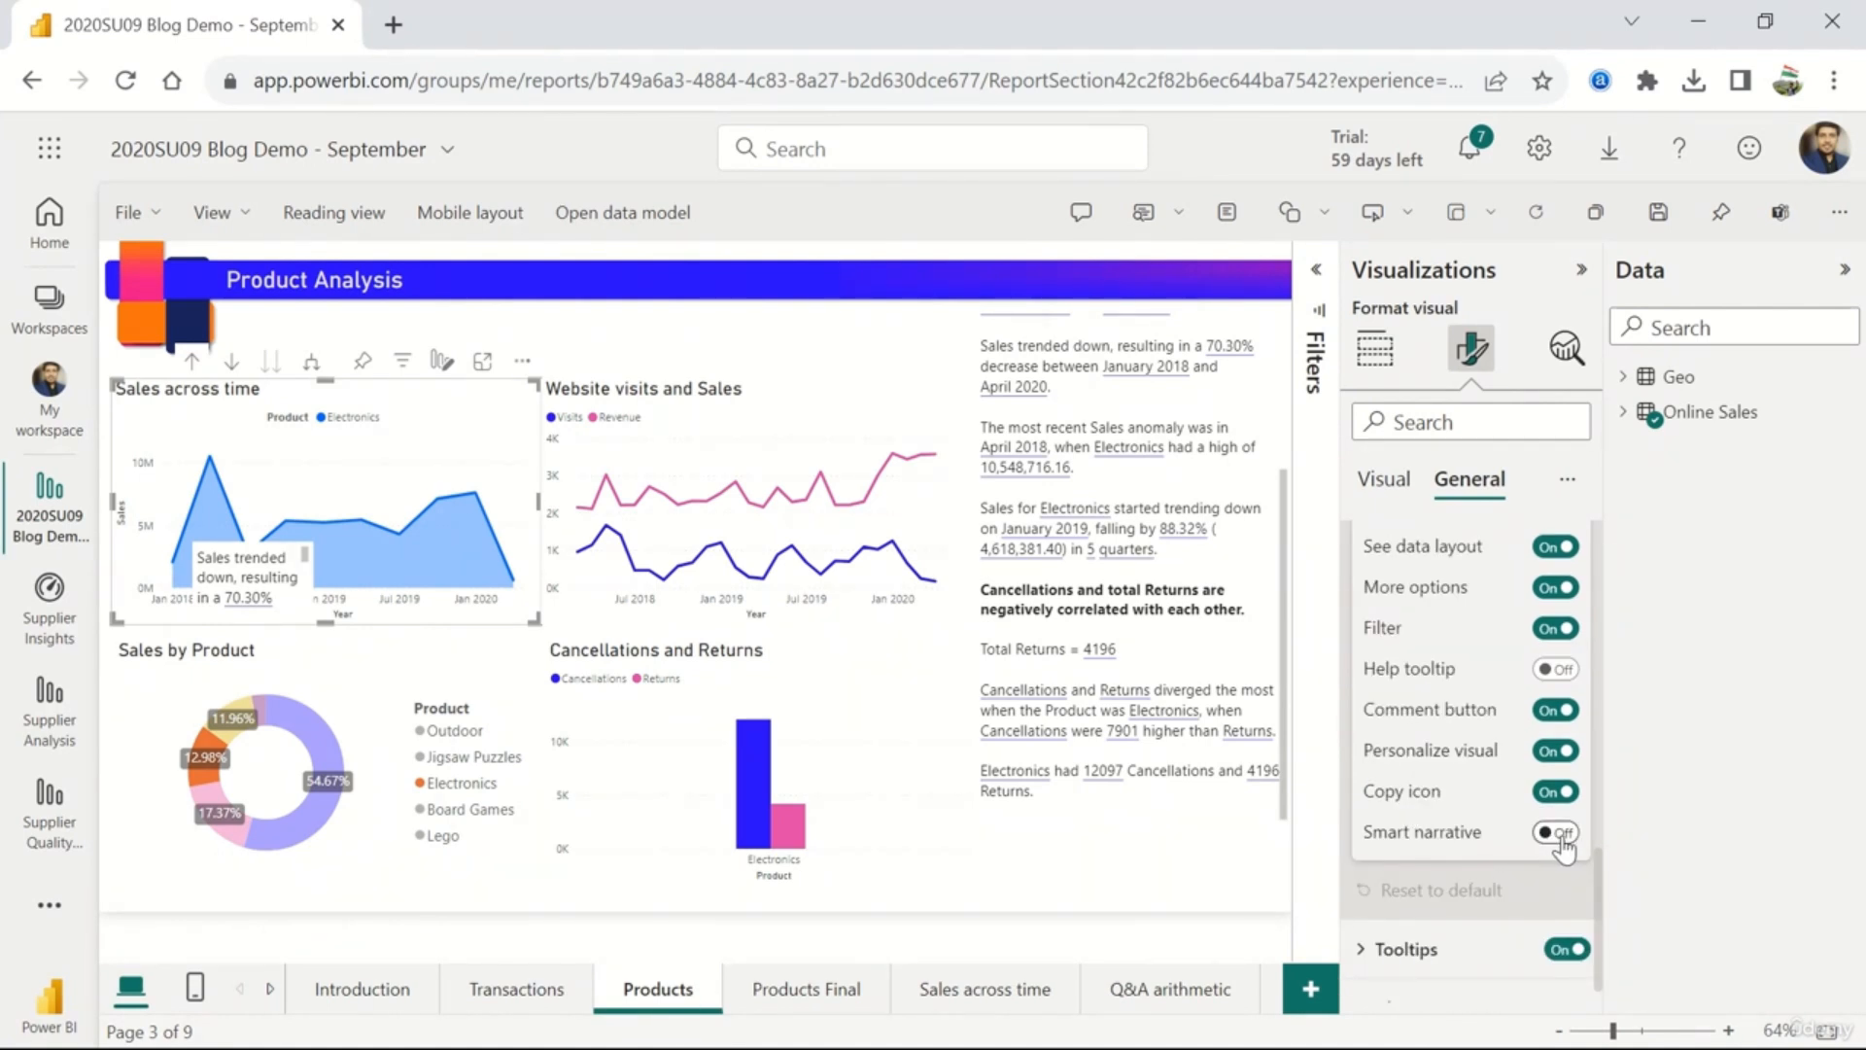
{"action": "left_click", "coordinate": [1556, 833]}
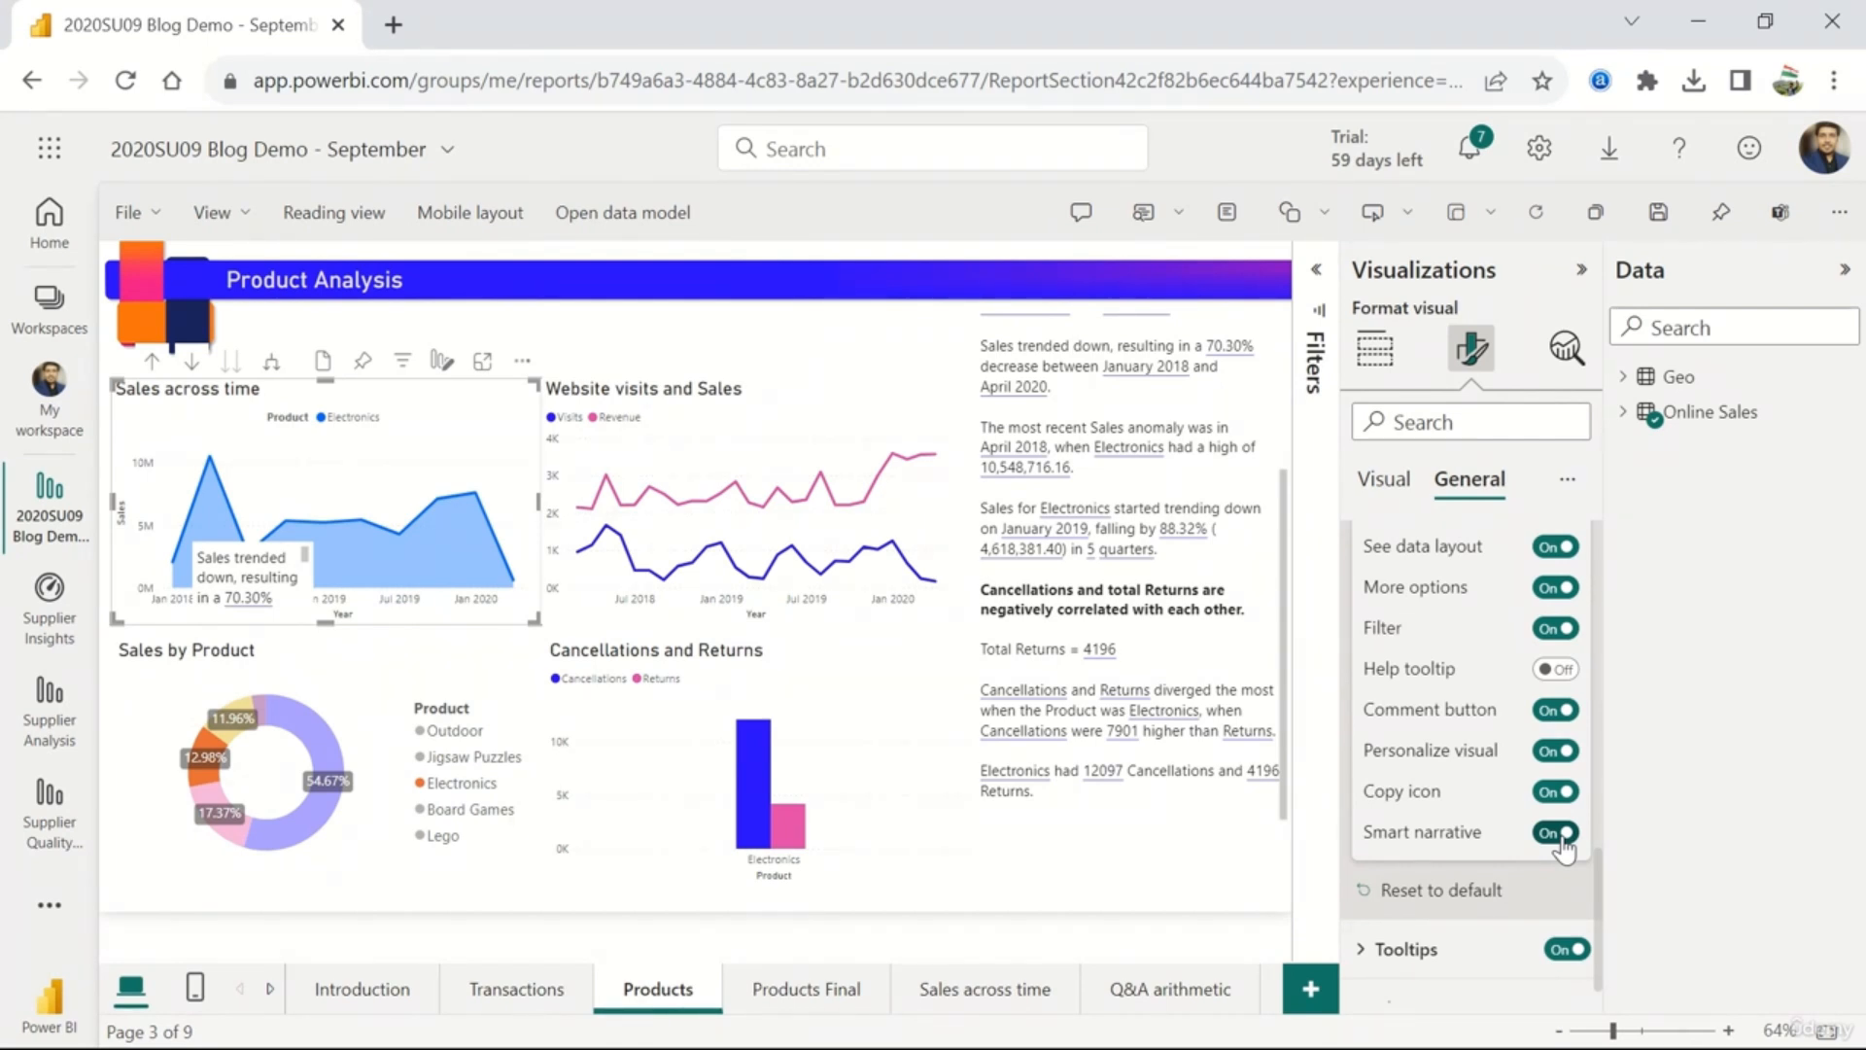
{"action": "scroll", "coordinate": [1555, 846], "scroll_direction": "down", "scroll_amount": 1}
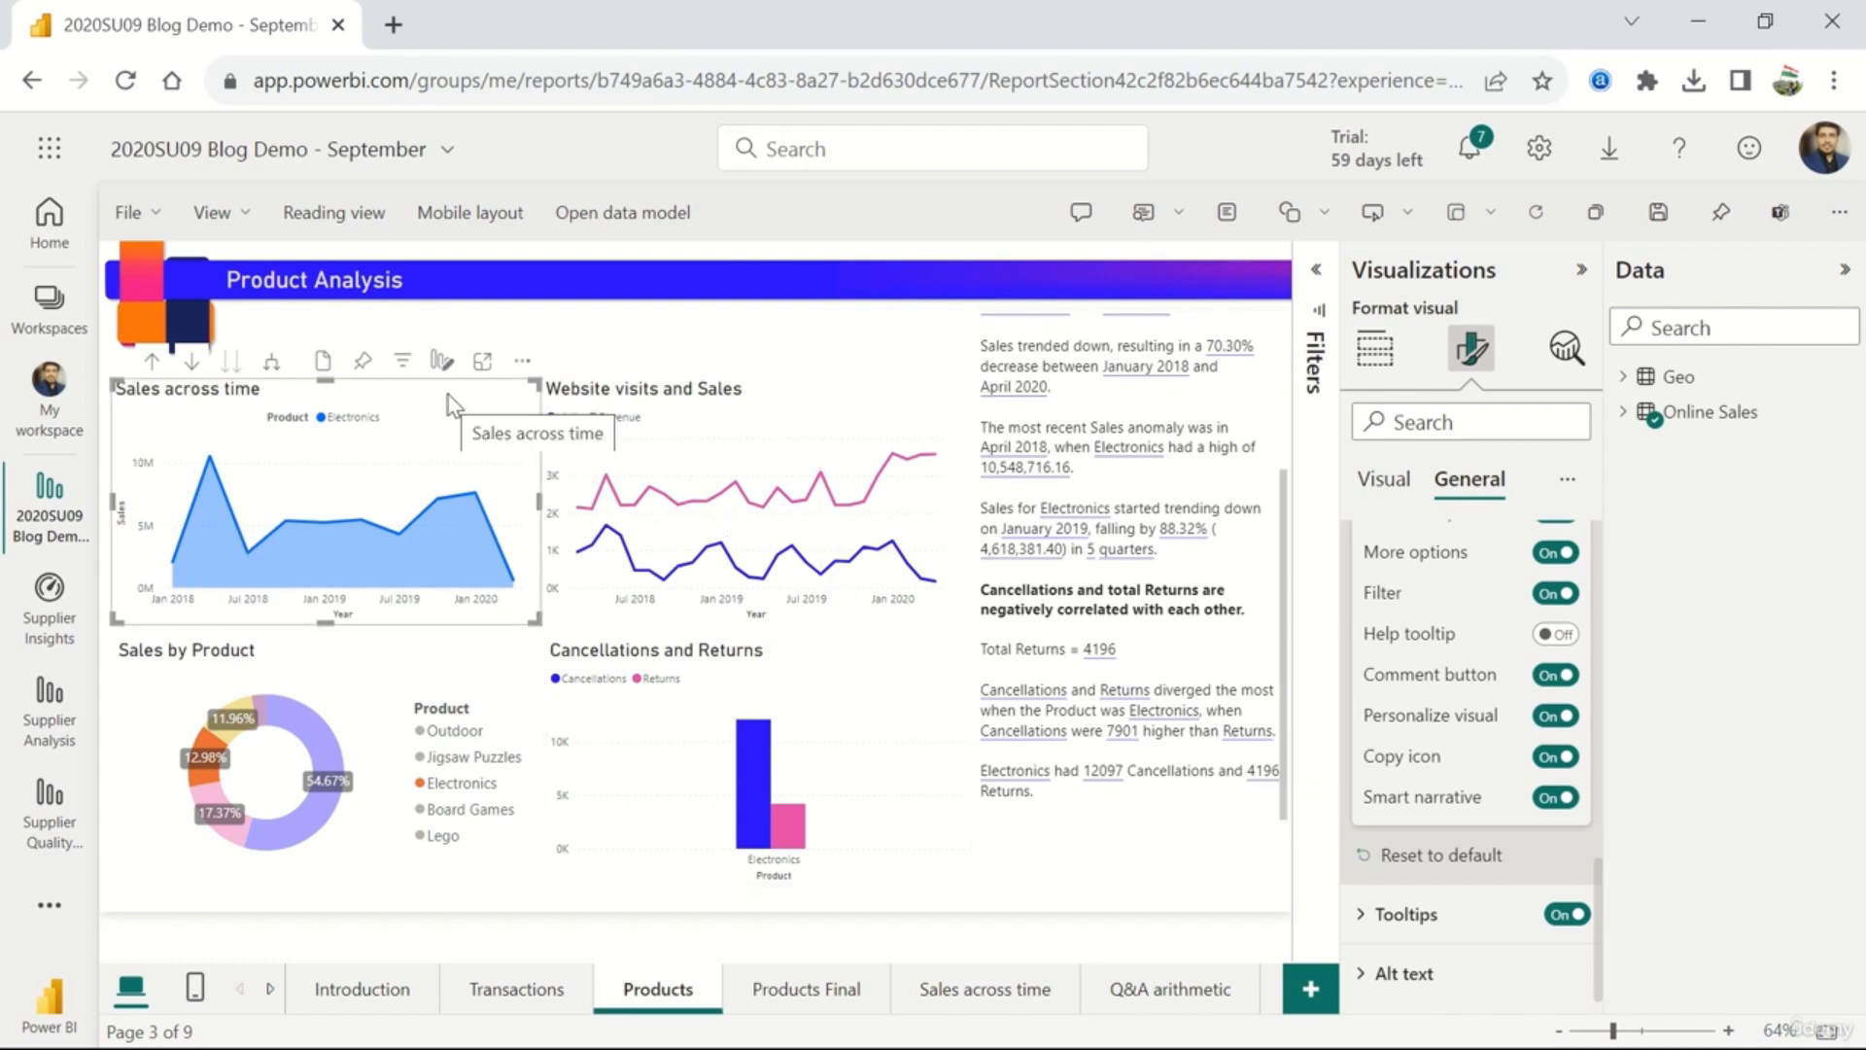
- View the Sales across time chart's smart narrative for Electronics, clear that product selection, and request the narrative for all products
{"action": "left_click", "coordinate": [322, 364]}
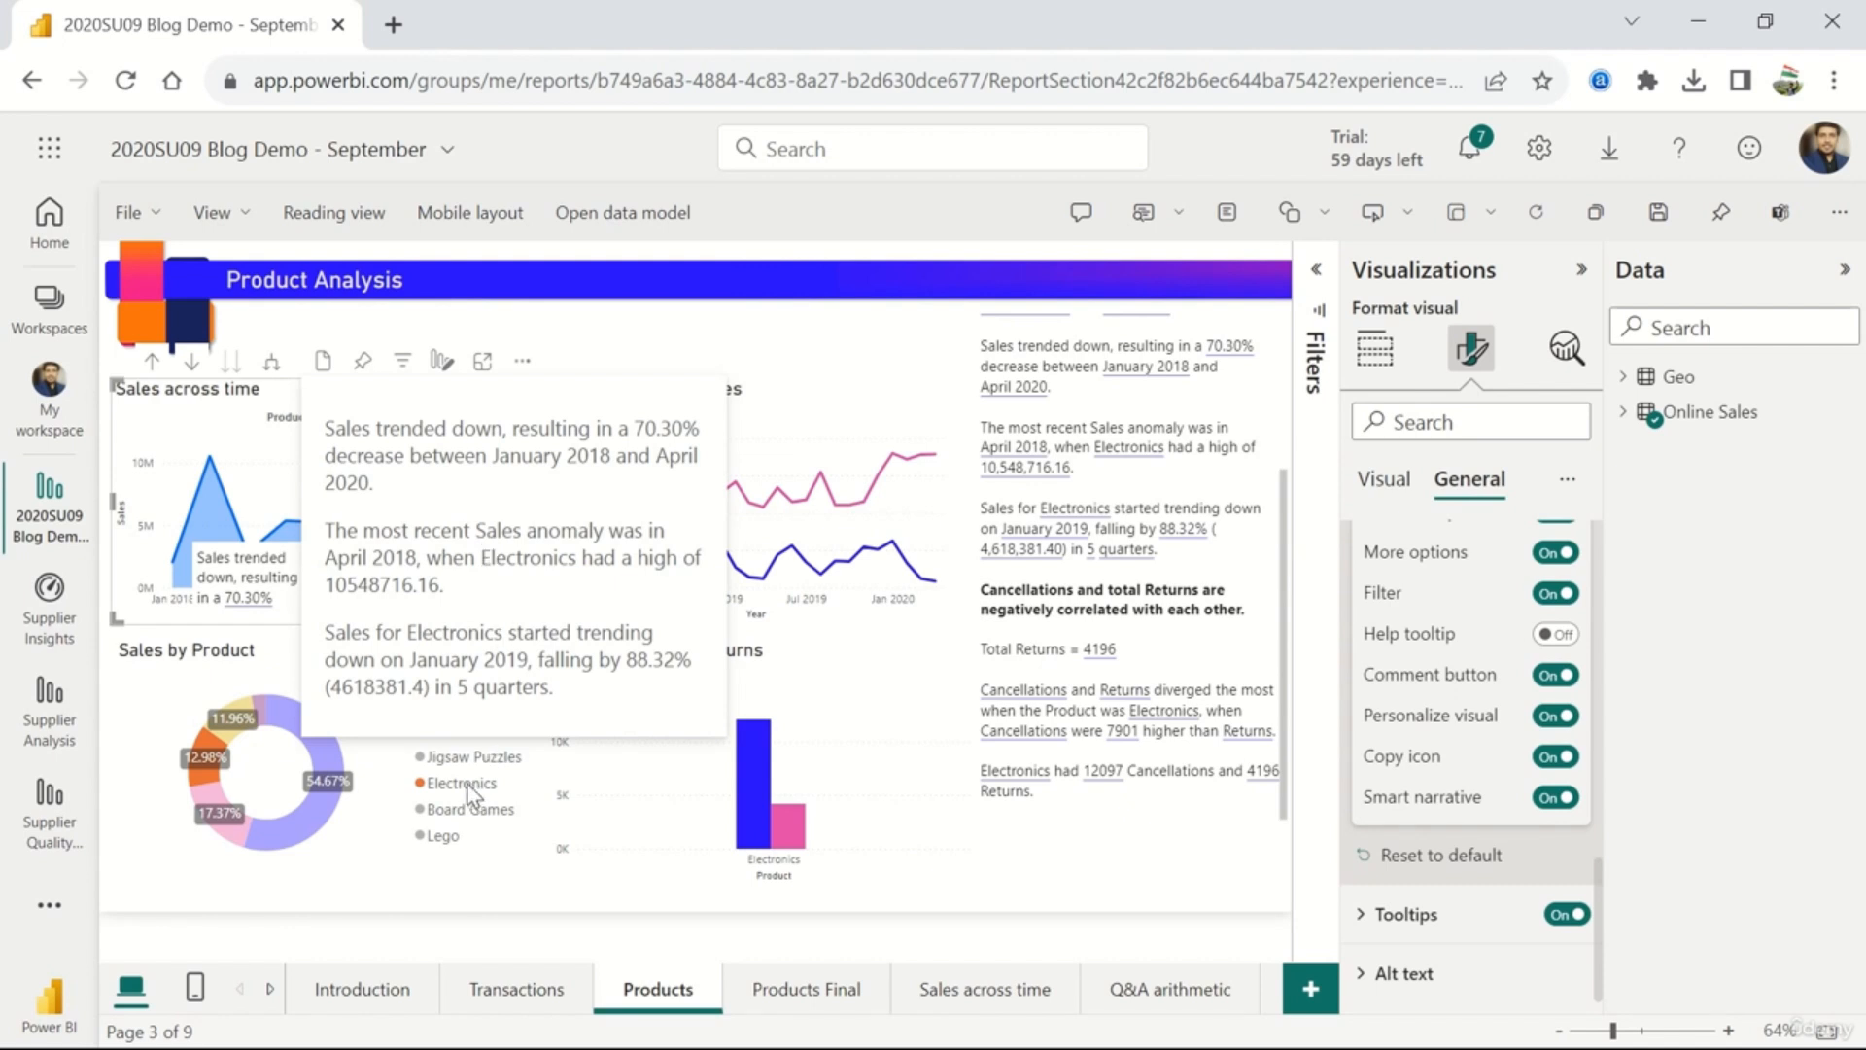
{"action": "left_click", "coordinate": [395, 790]}
{"action": "left_click", "coordinate": [914, 732]}
{"action": "left_click", "coordinate": [371, 761]}
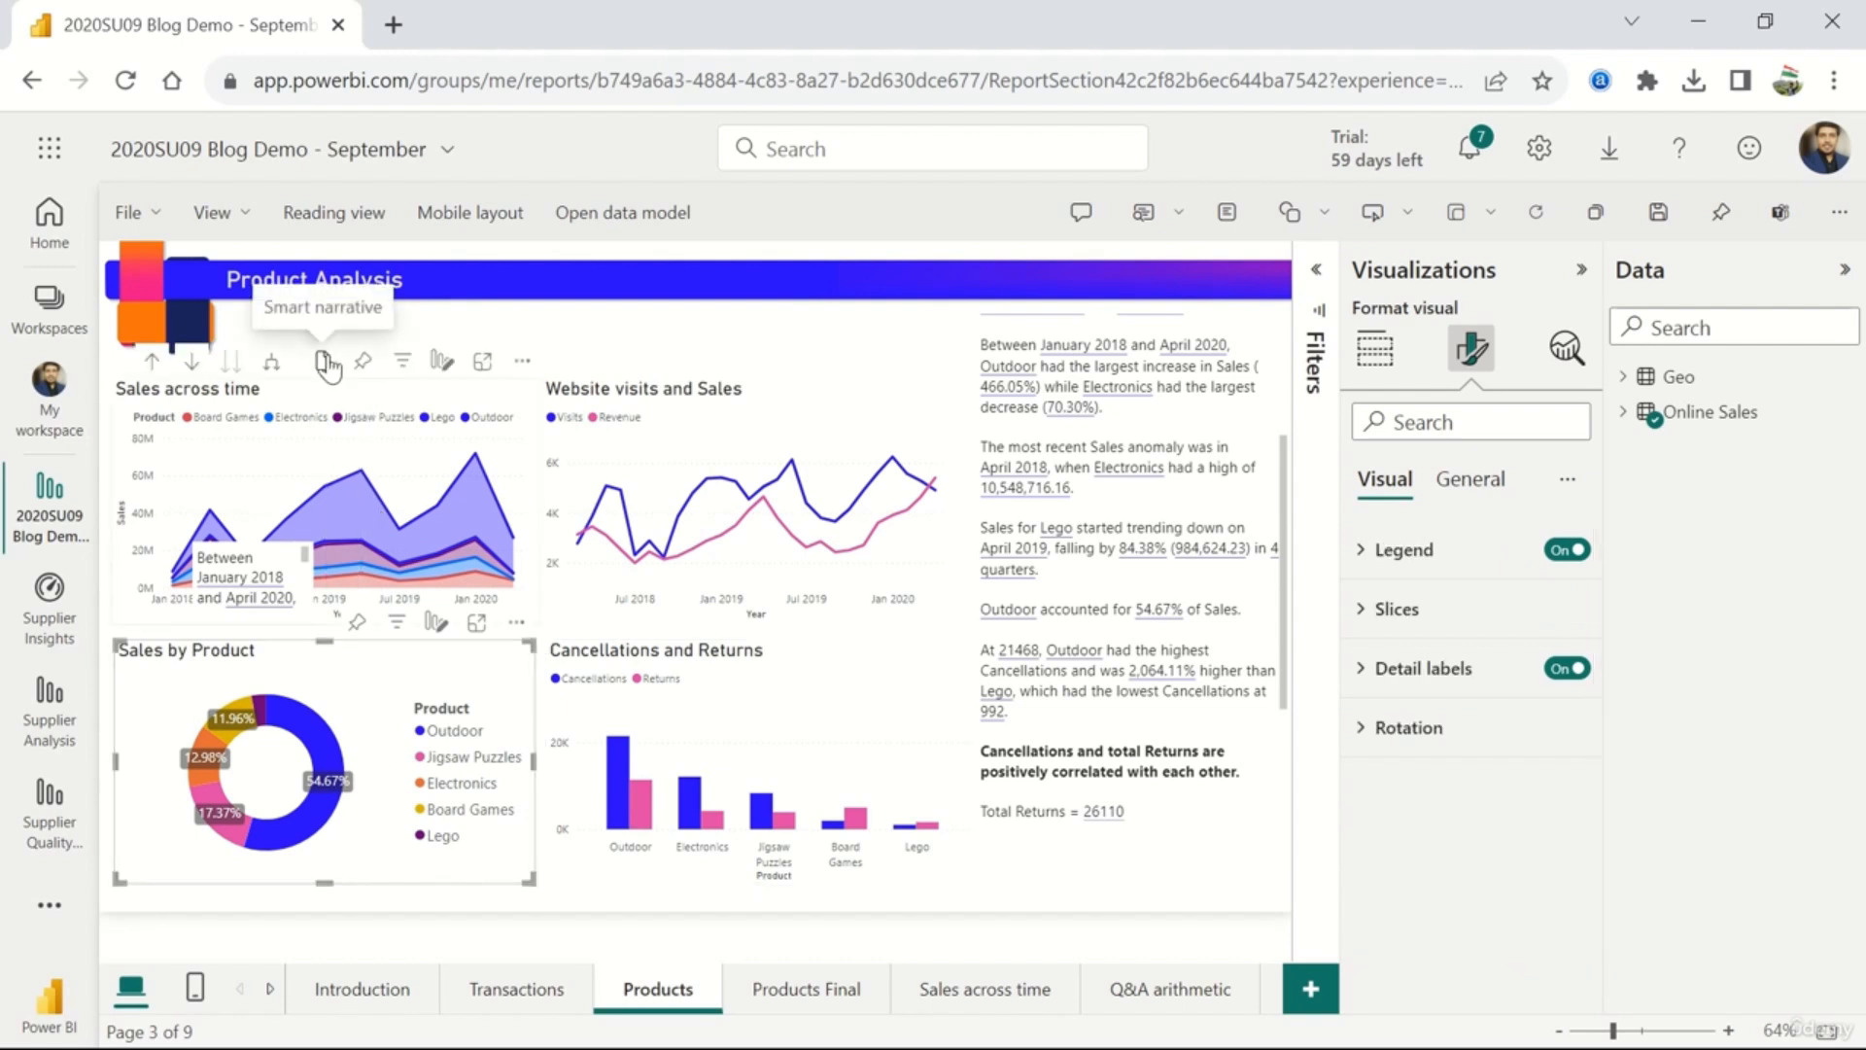
{"action": "left_click", "coordinate": [324, 364]}
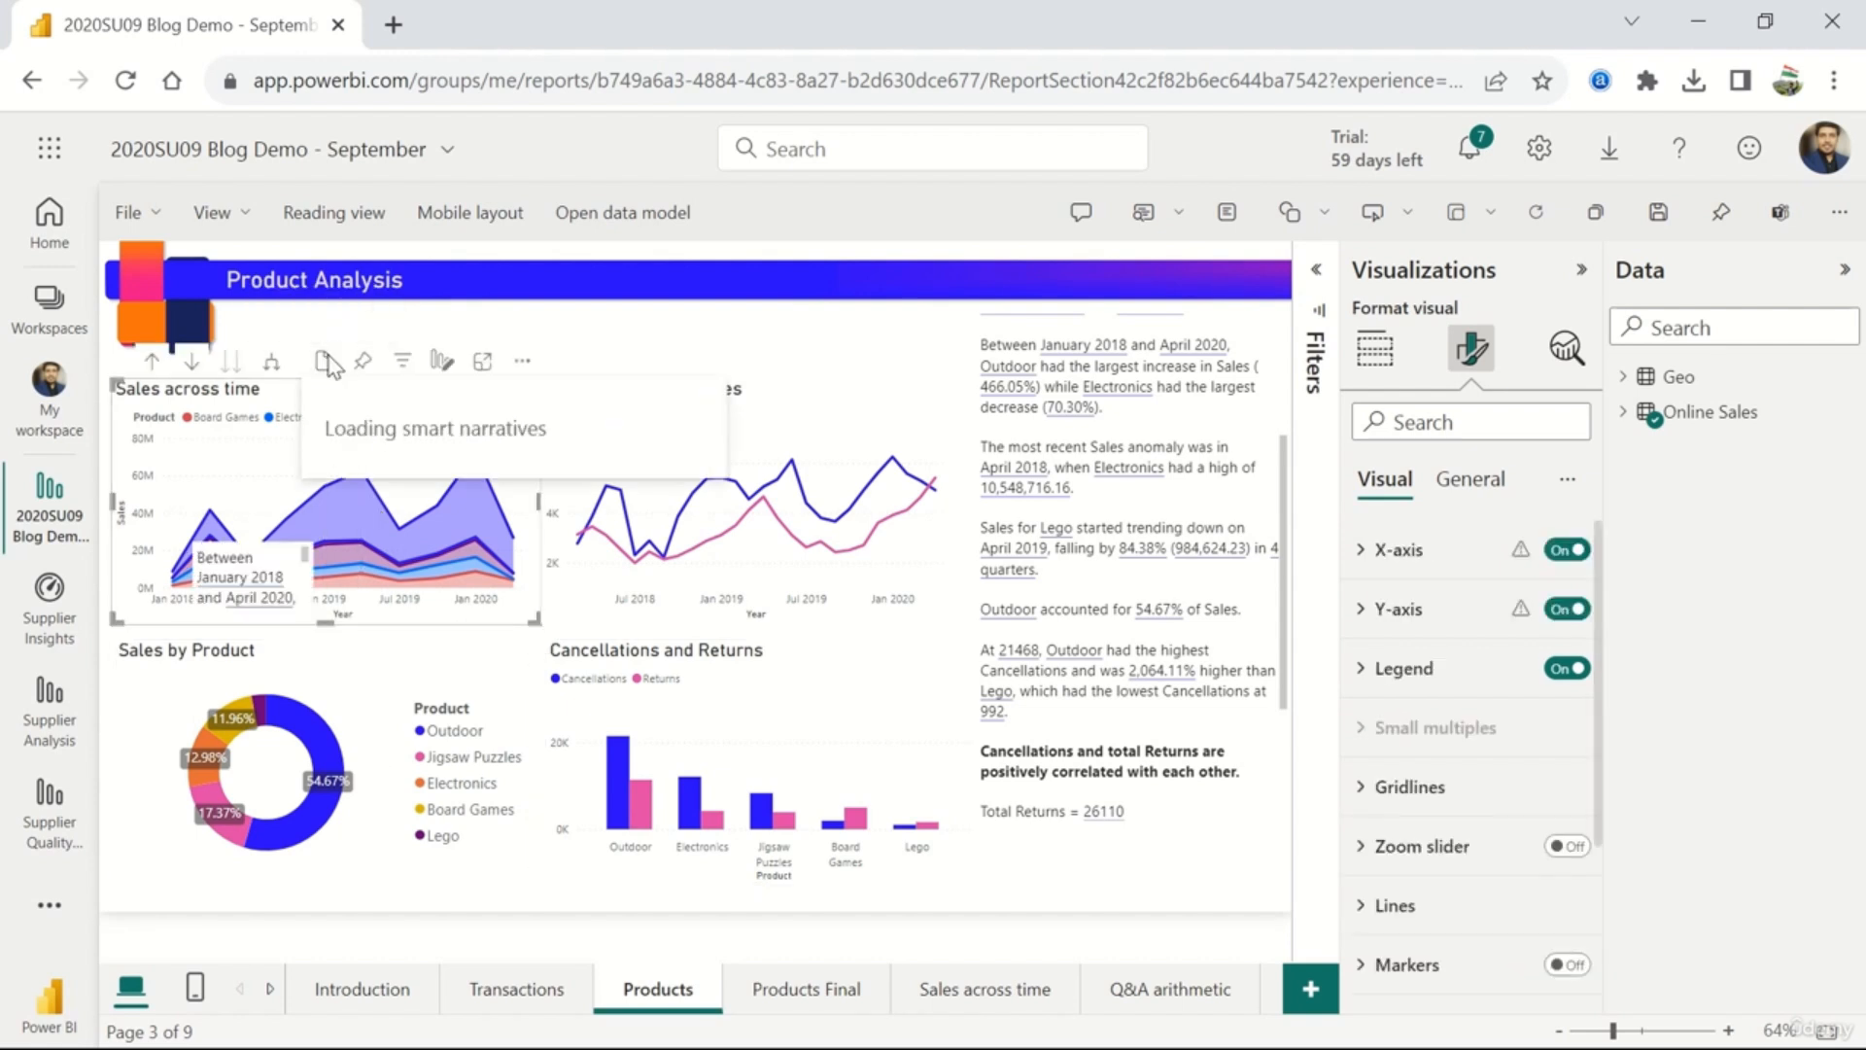
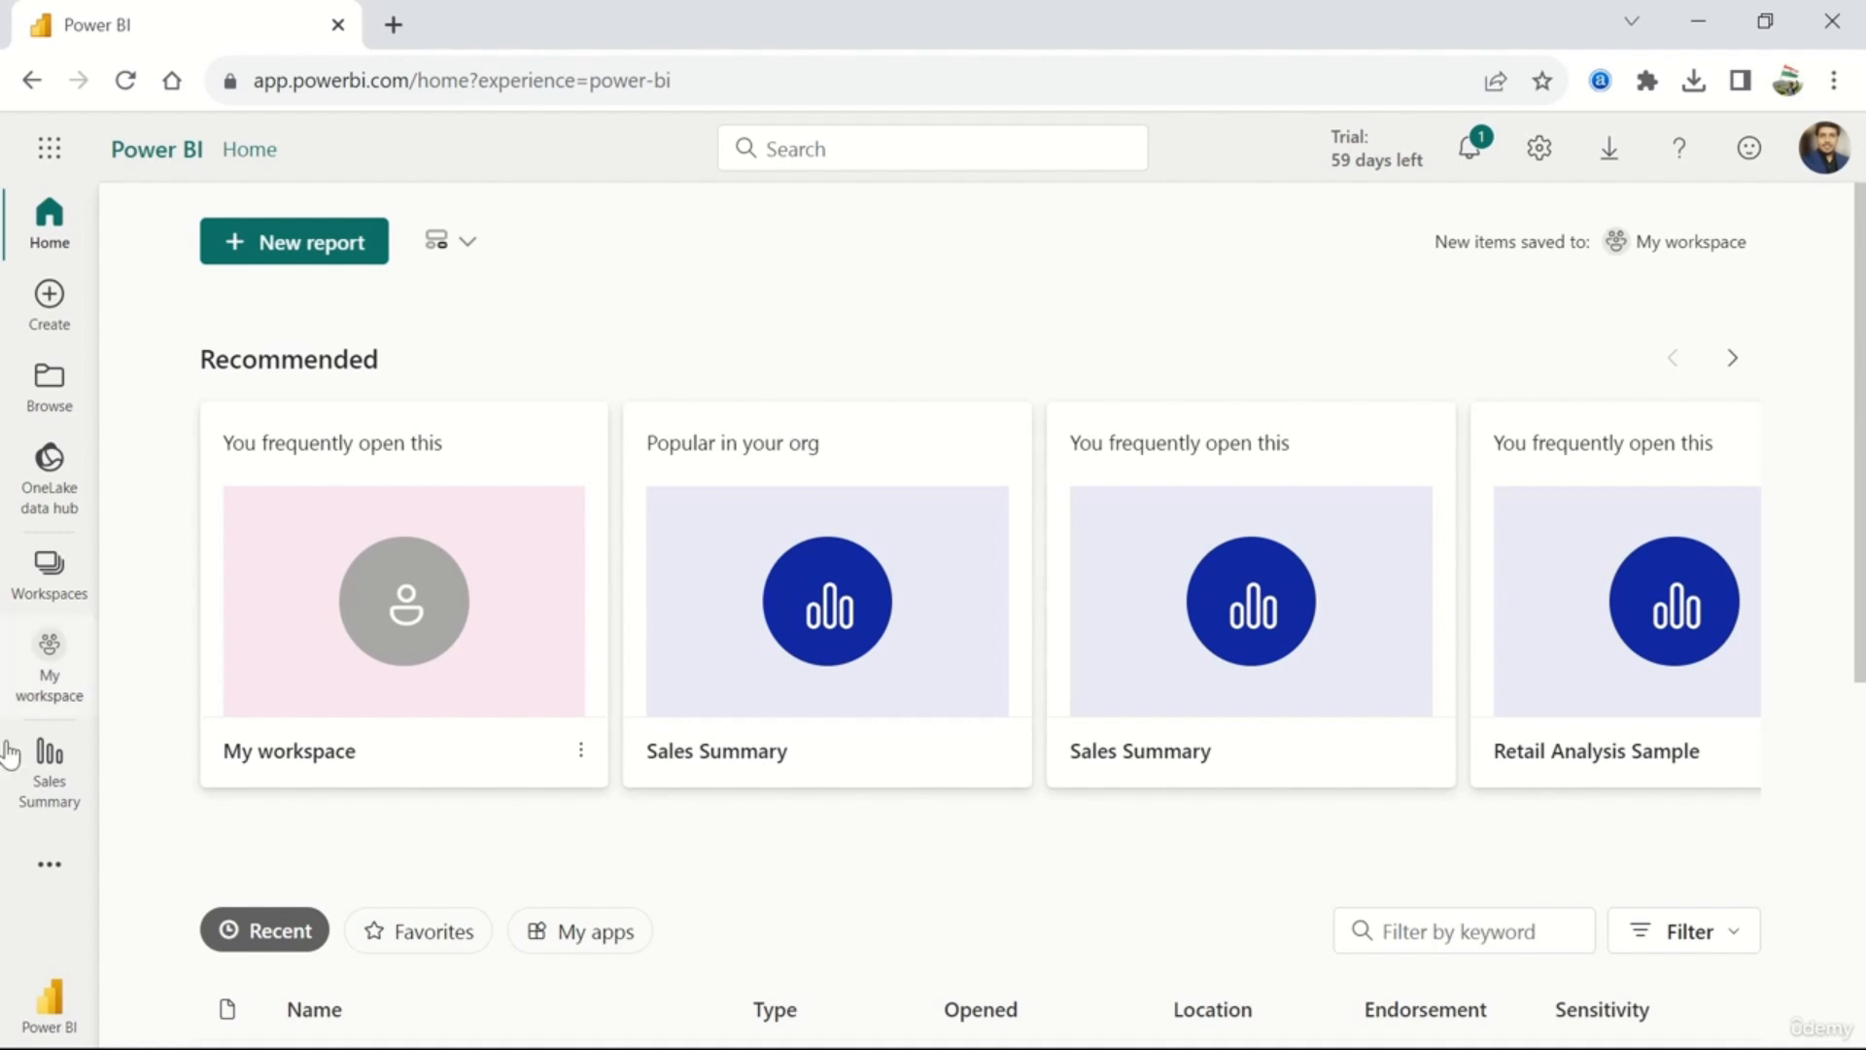
- Go to the Power BI Learning center and find its sample reports
{"action": "left_click", "coordinate": [50, 863]}
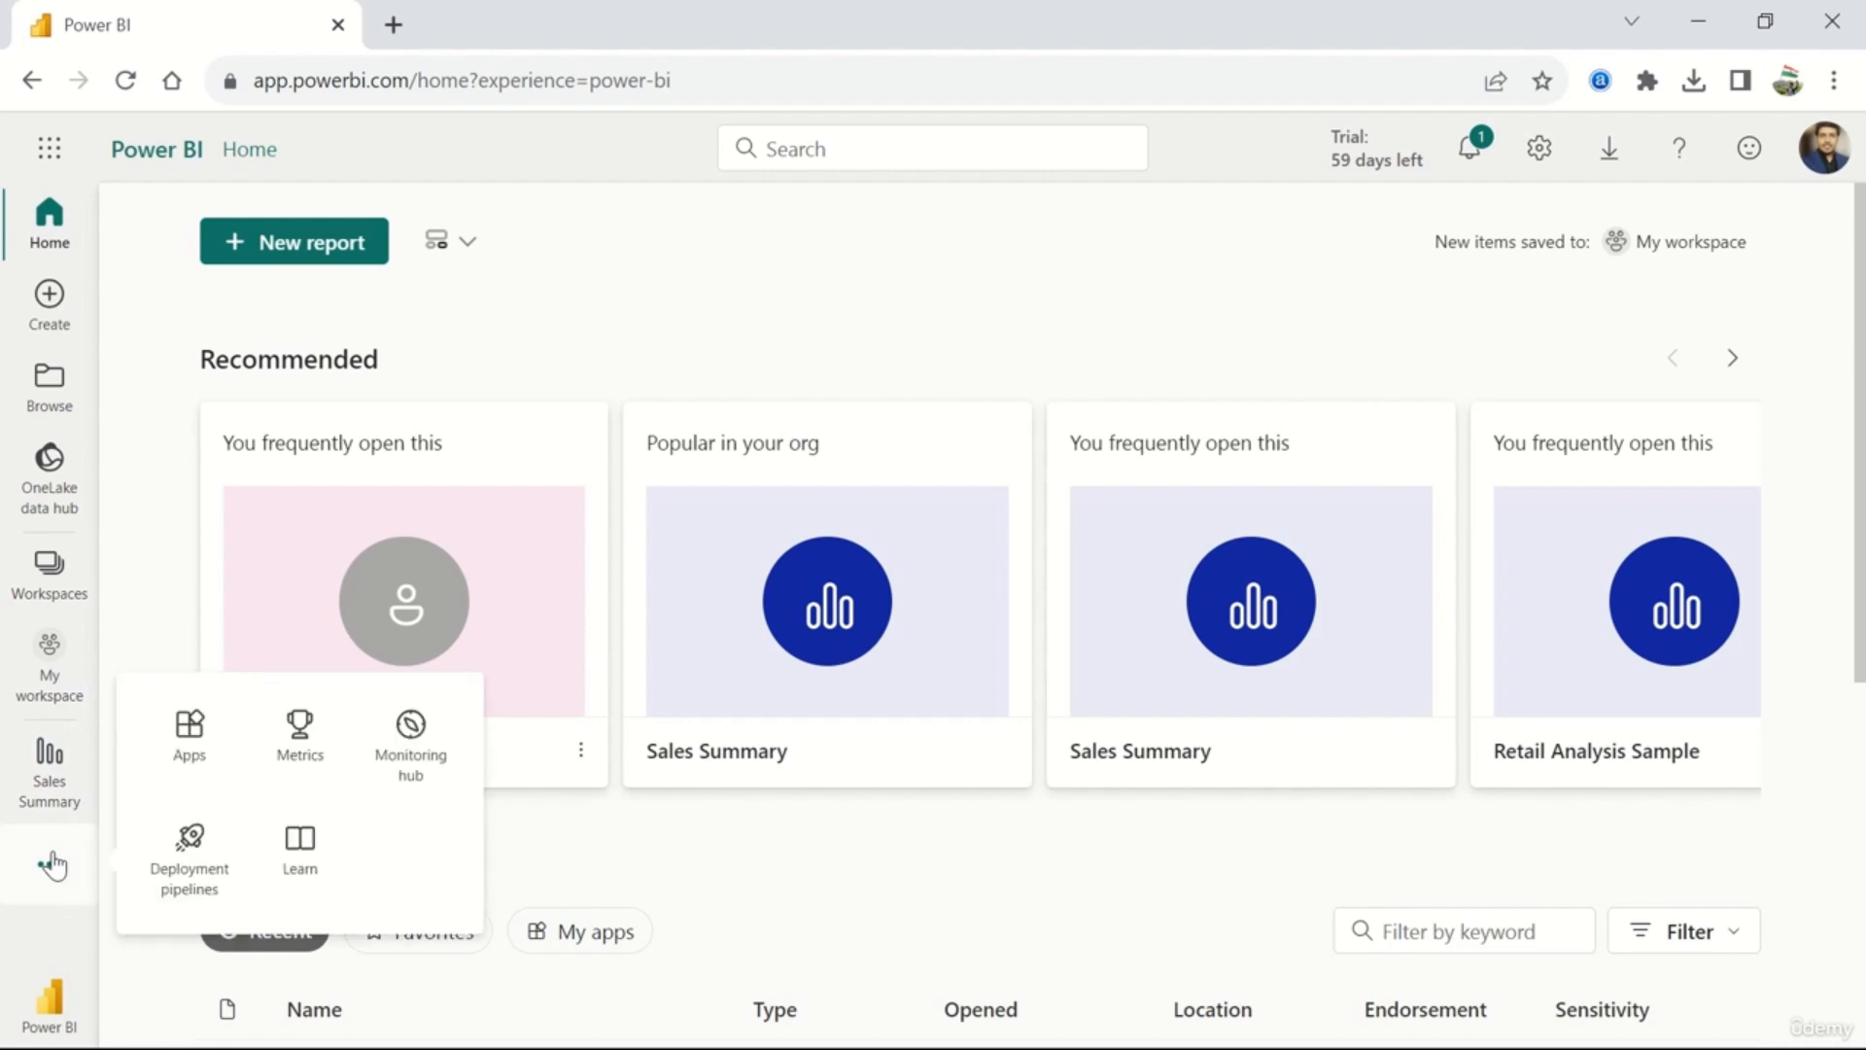
{"action": "left_click", "coordinate": [301, 842]}
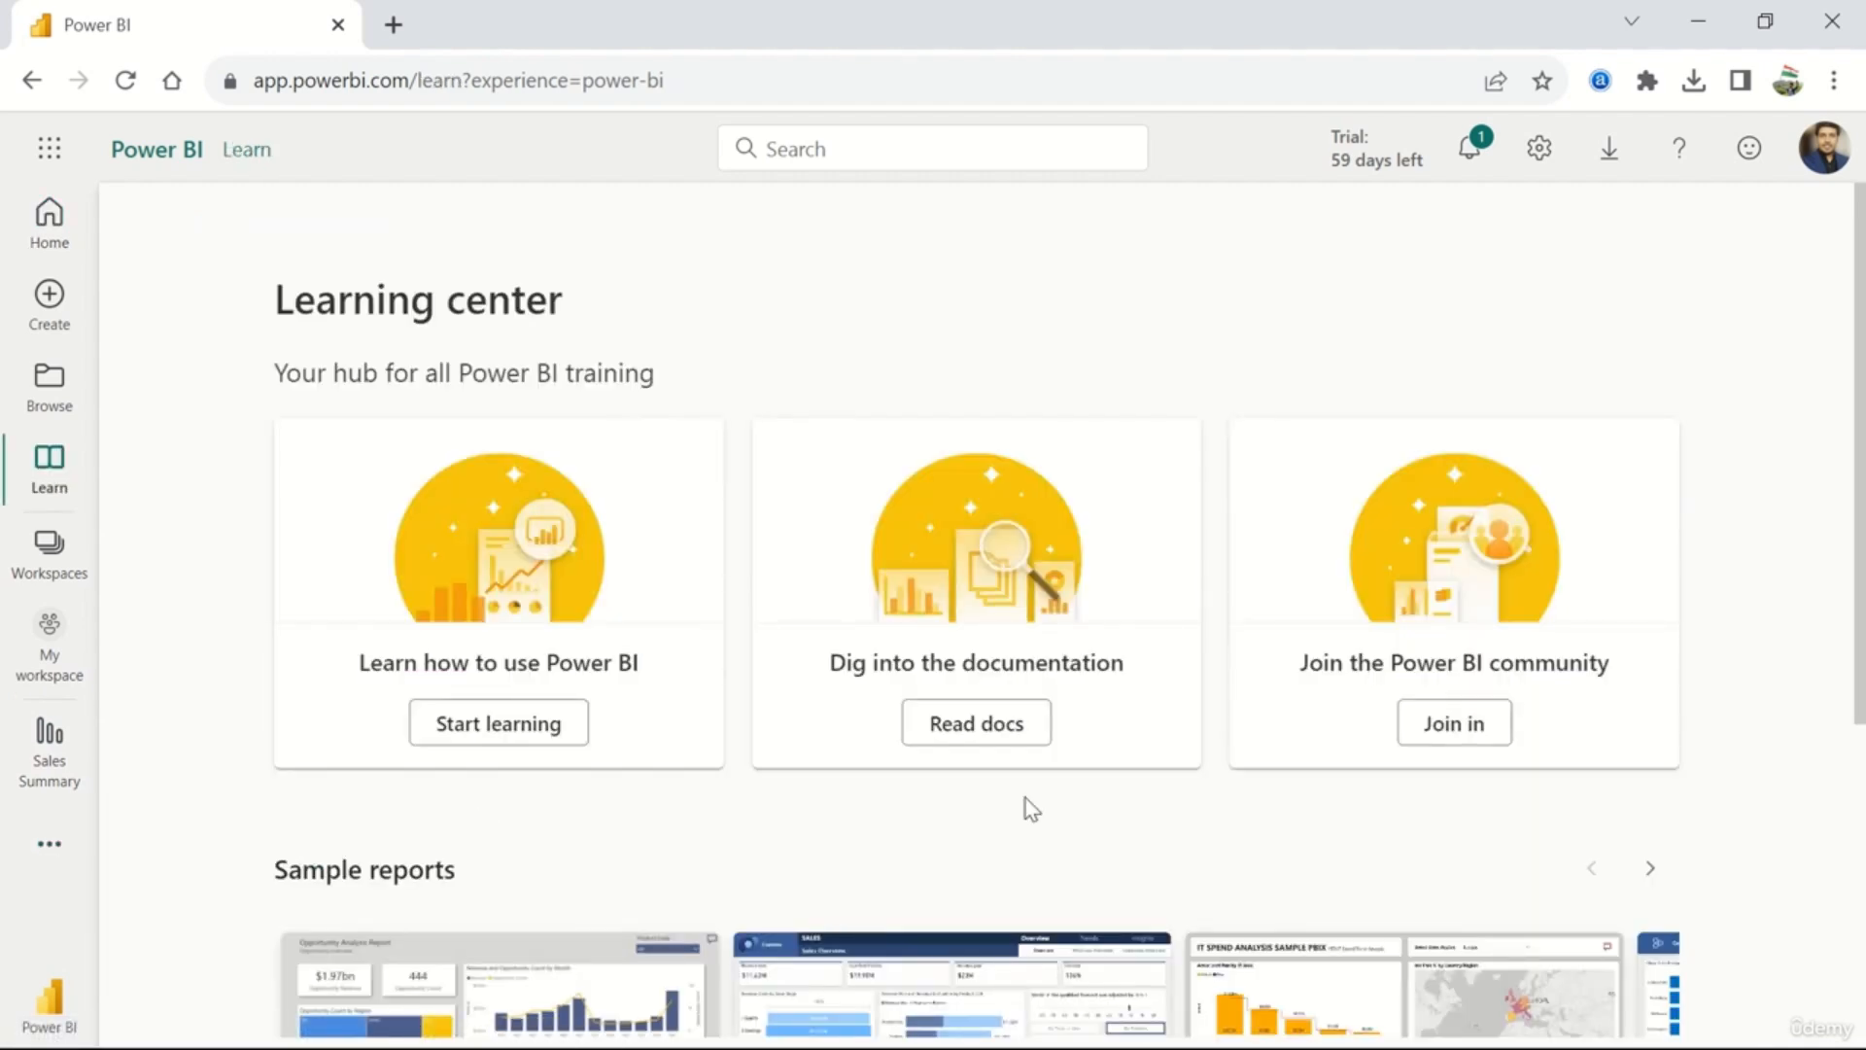
{"action": "scroll", "coordinate": [1025, 796], "scroll_direction": "down", "scroll_amount": 4}
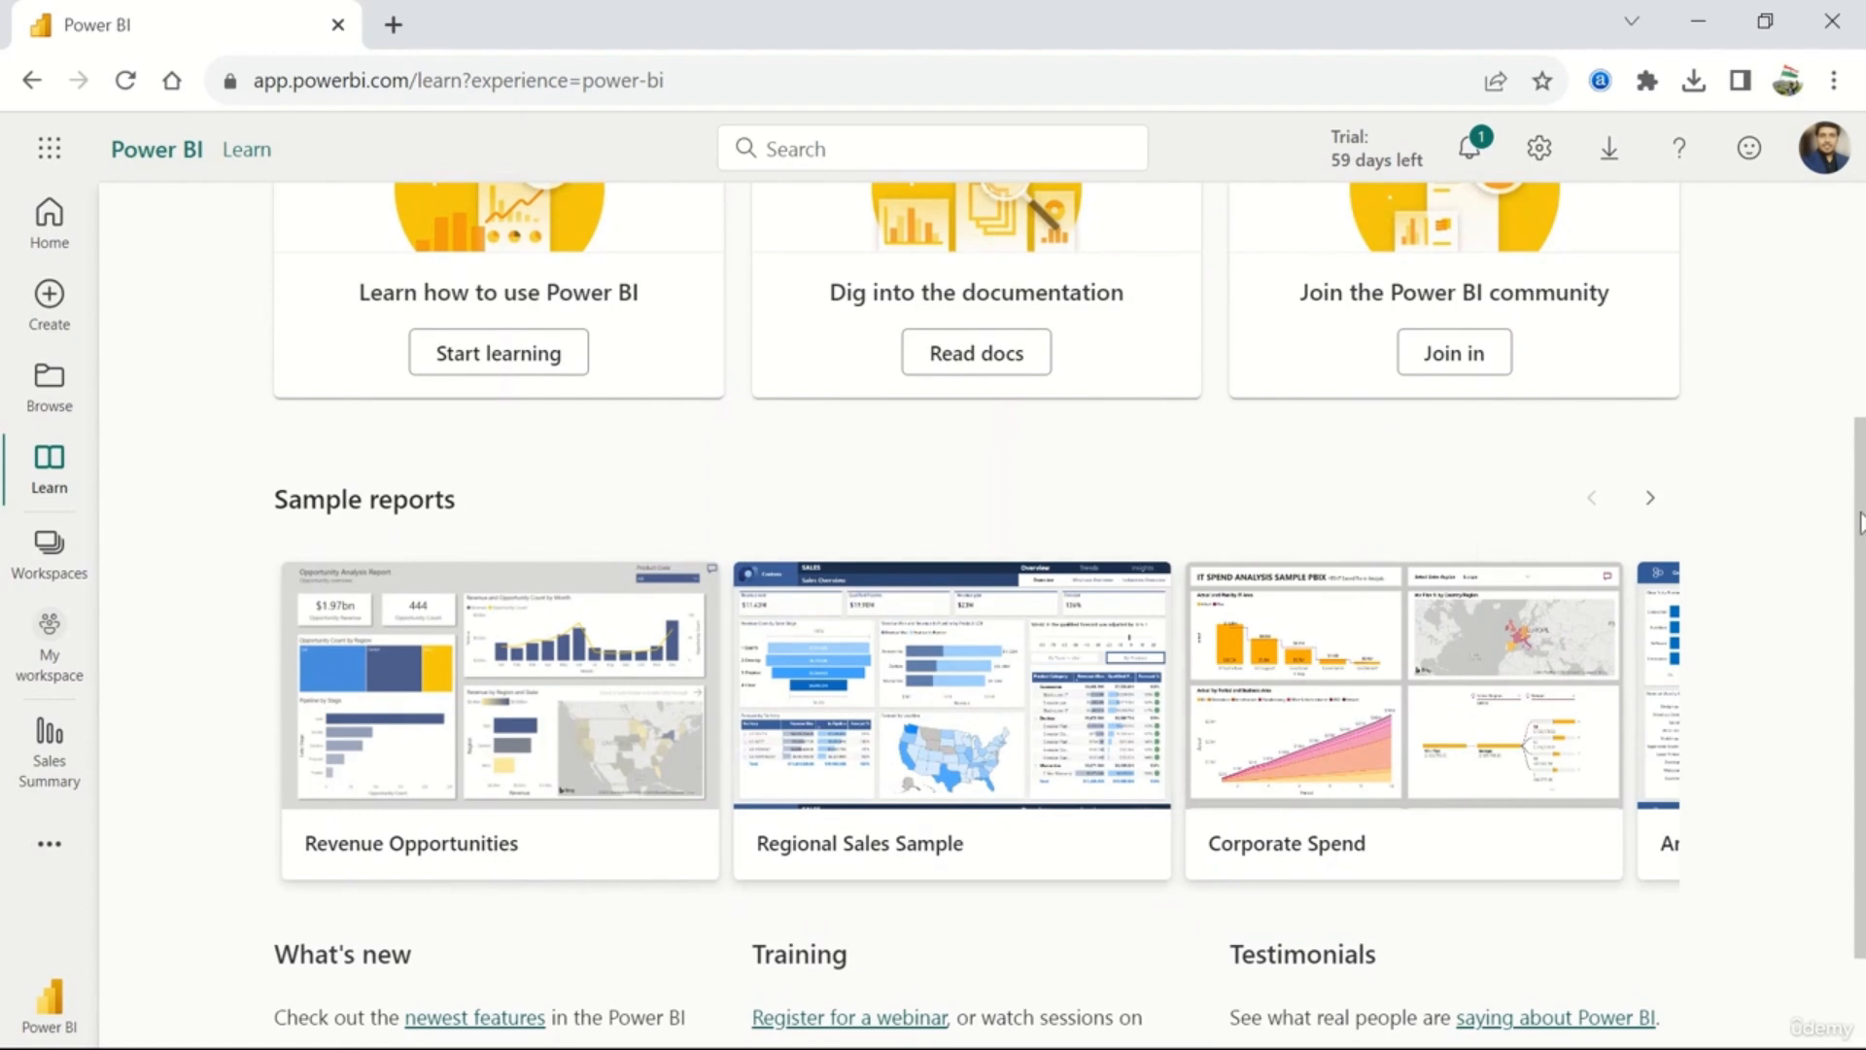
- Browse to the end of the sample reports and open the Supplier Quality Analysis Sample
{"action": "left_click", "coordinate": [1650, 500]}
{"action": "left_click", "coordinate": [1650, 500]}
{"action": "left_click", "coordinate": [1649, 500]}
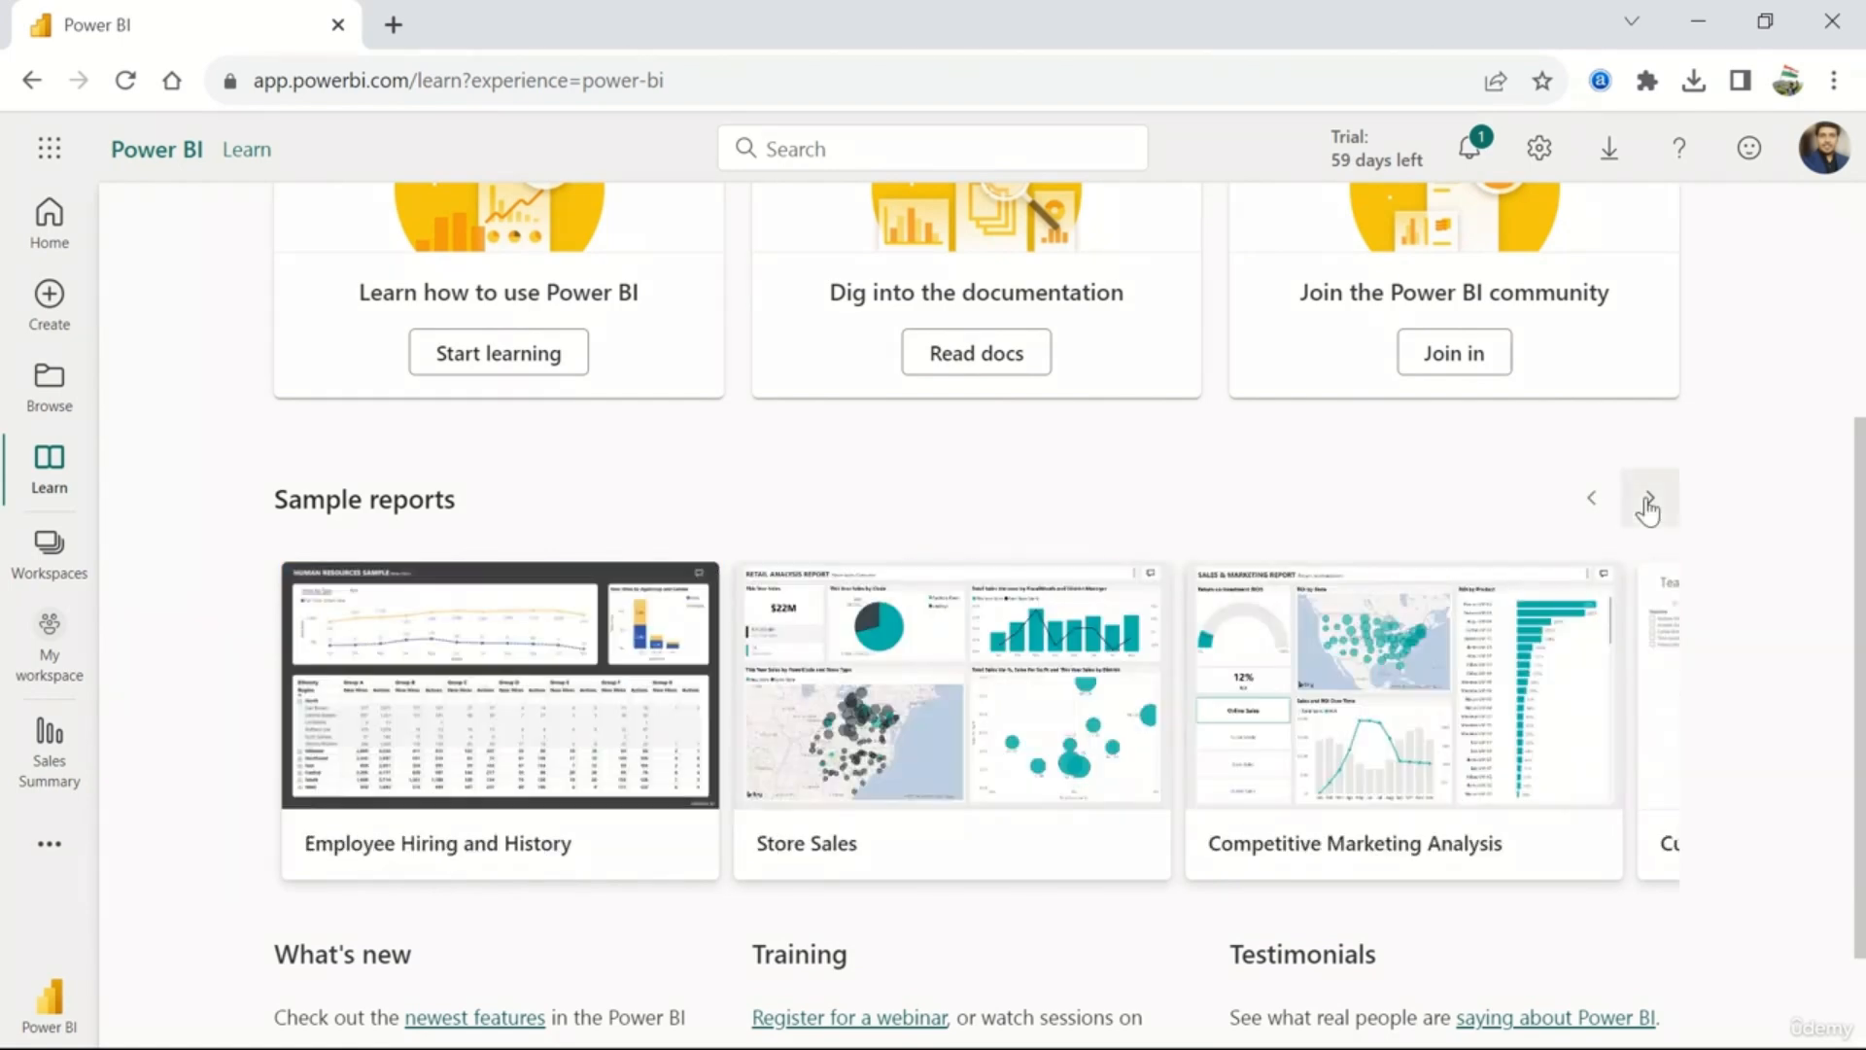
{"action": "left_click", "coordinate": [1649, 500]}
{"action": "left_click", "coordinate": [1649, 499]}
{"action": "left_click", "coordinate": [1649, 500]}
{"action": "left_click", "coordinate": [1650, 500]}
{"action": "left_click", "coordinate": [1649, 500]}
{"action": "left_click", "coordinate": [1649, 500]}
{"action": "left_click", "coordinate": [1648, 506]}
{"action": "left_click", "coordinate": [1649, 506]}
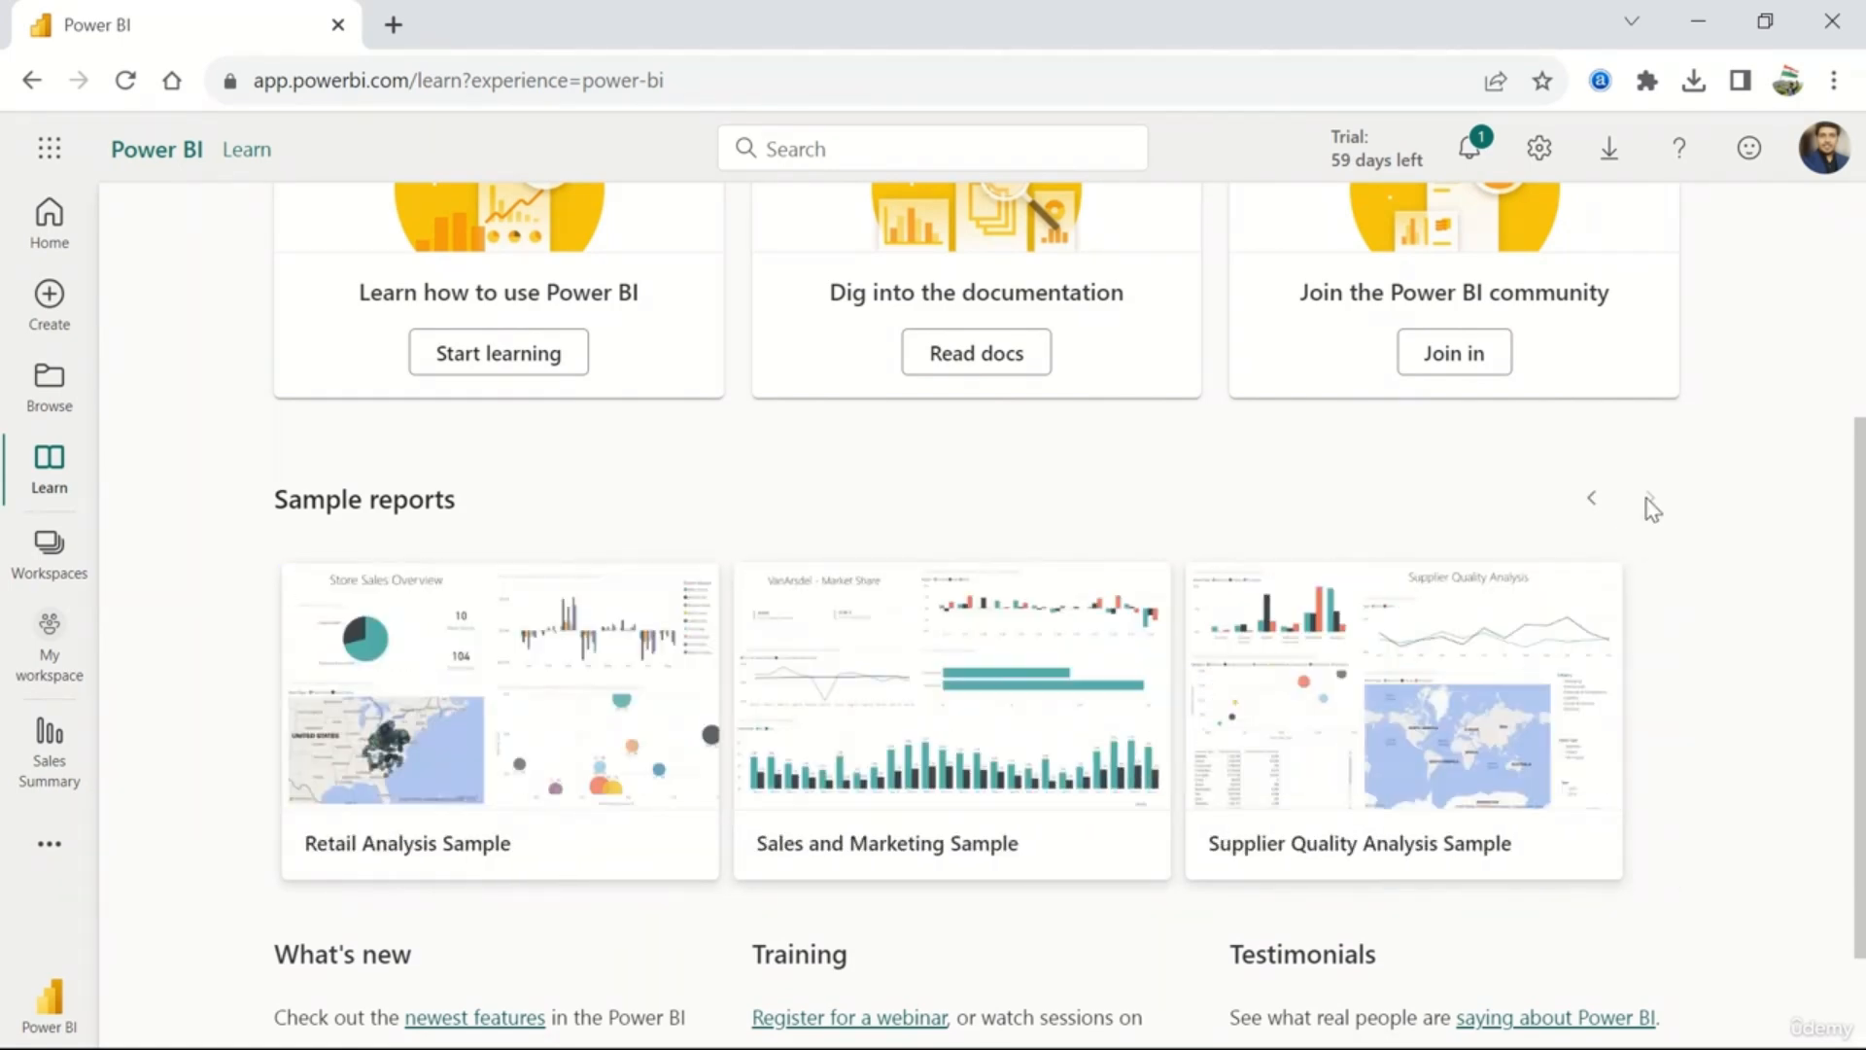
{"action": "left_click", "coordinate": [1411, 739]}
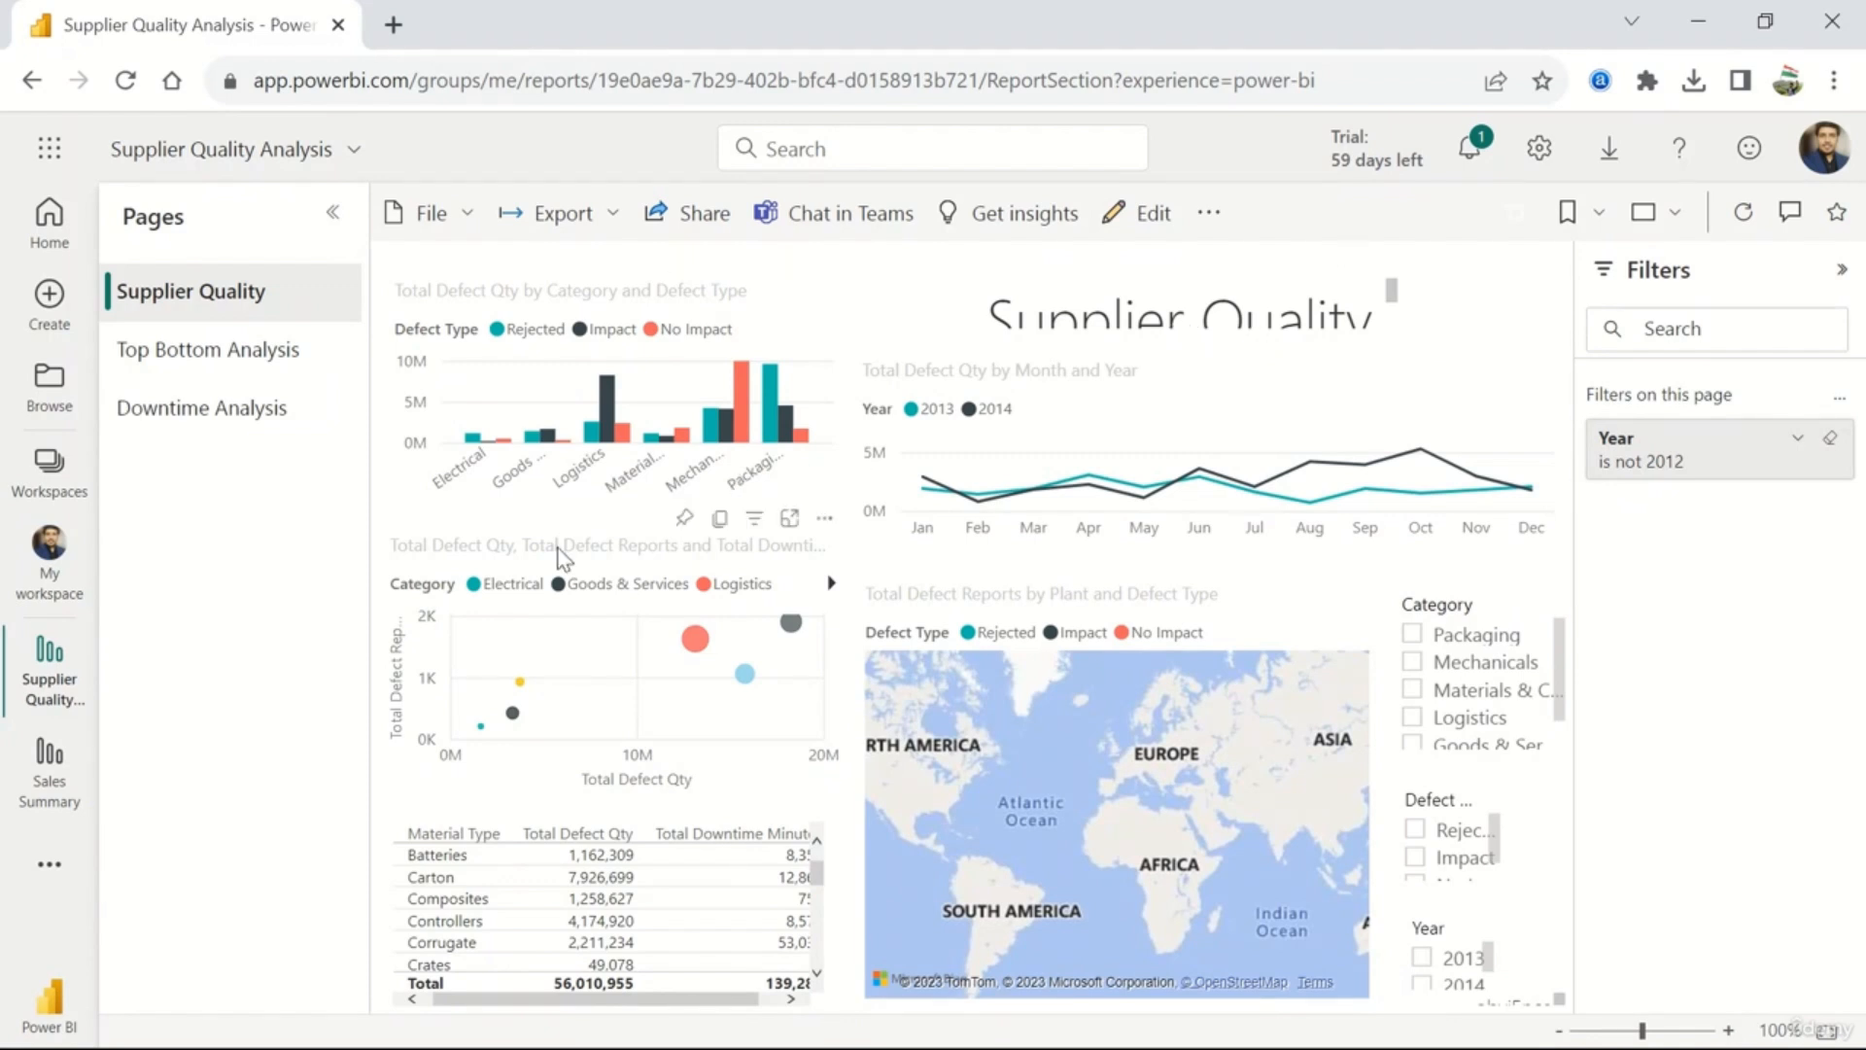
- Look through the report's Top Bottom Analysis and Downtime Analysis pages, and return to the Supplier Quality page
{"action": "left_click", "coordinate": [246, 355]}
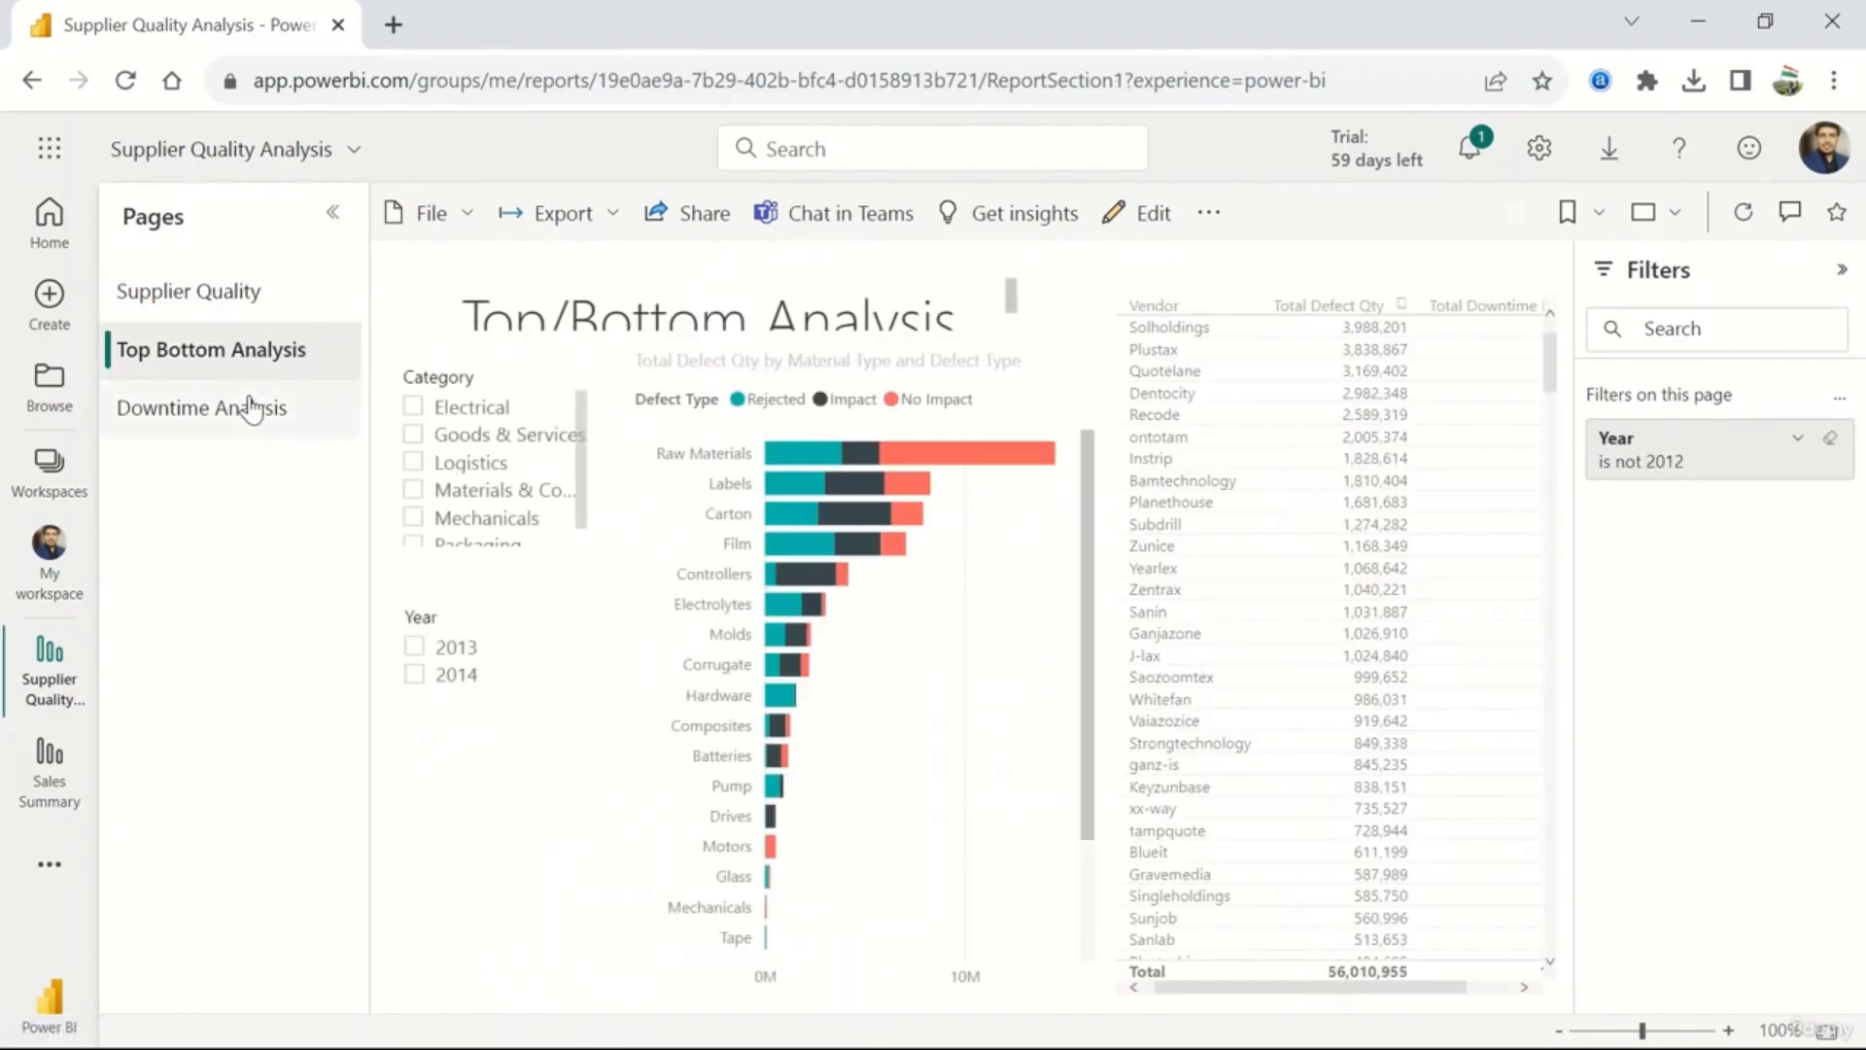
{"action": "left_click", "coordinate": [251, 406]}
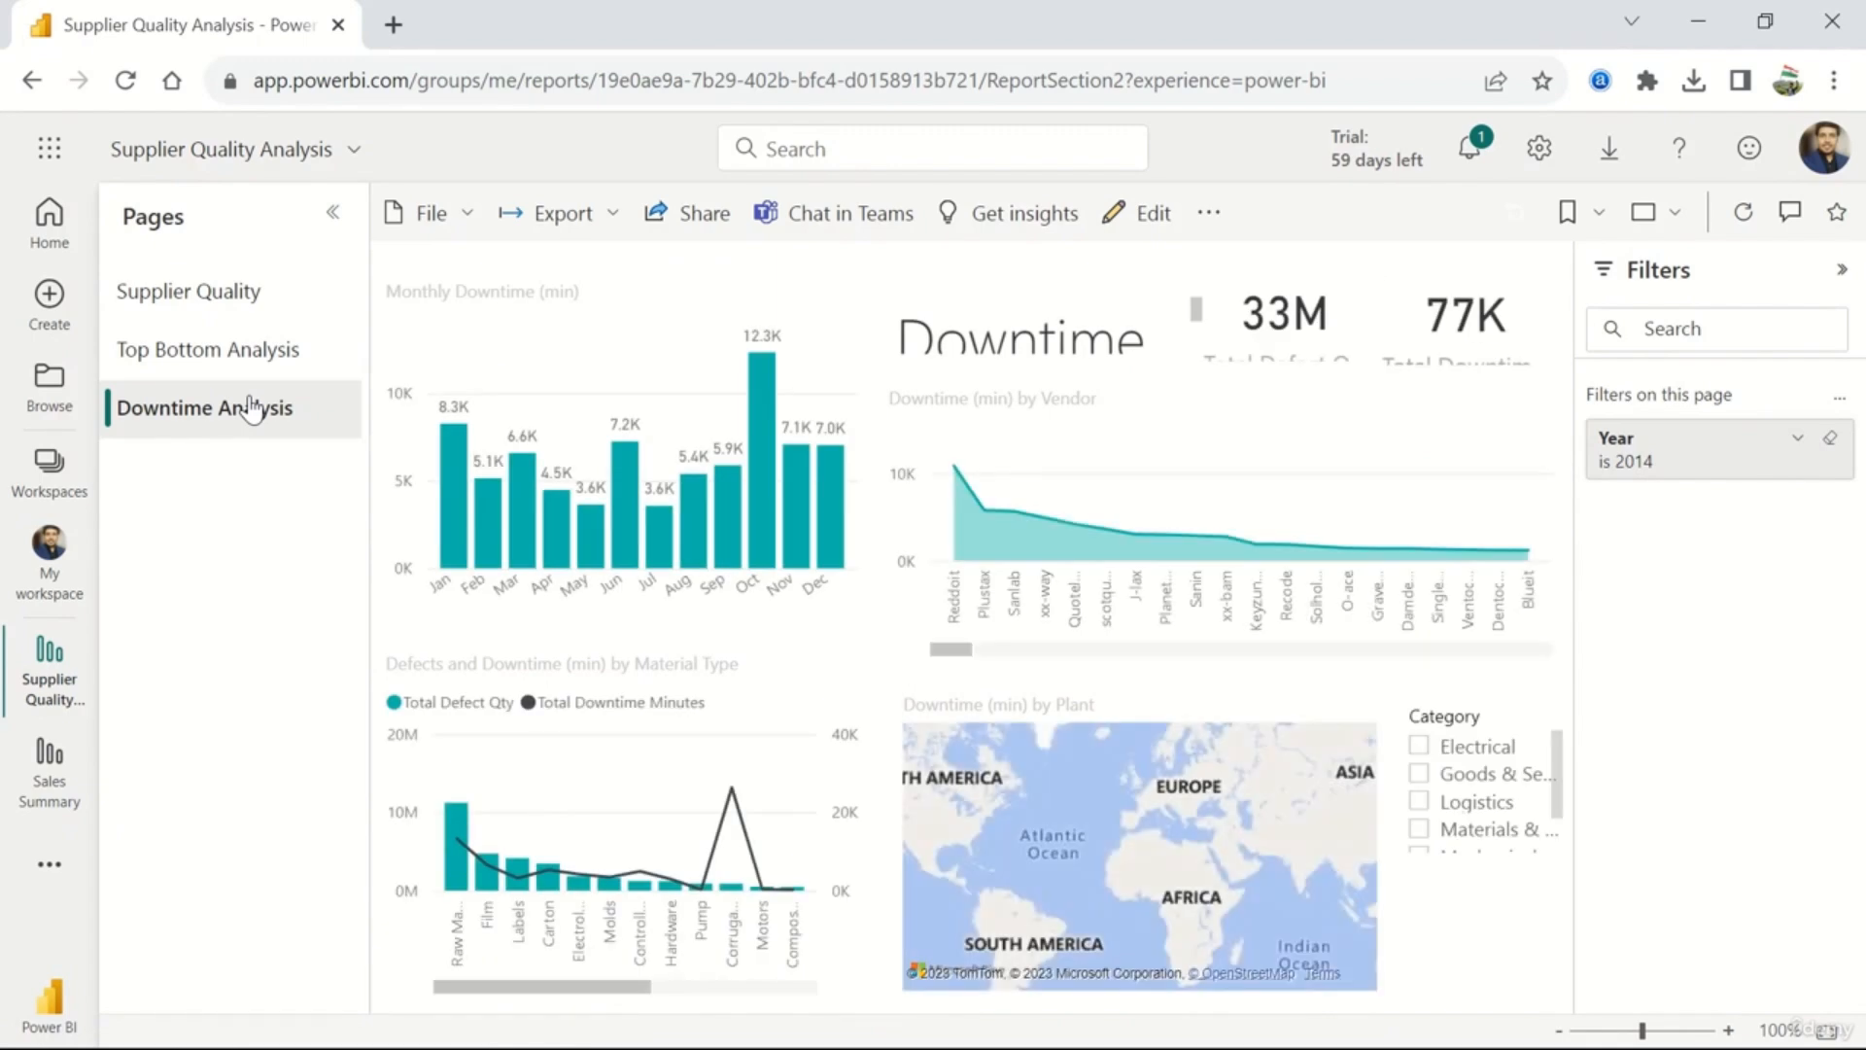
{"action": "left_click", "coordinate": [233, 297]}
- Save a copy of the report as "Supplier Analysis" in My workspace
{"action": "left_click", "coordinate": [467, 220]}
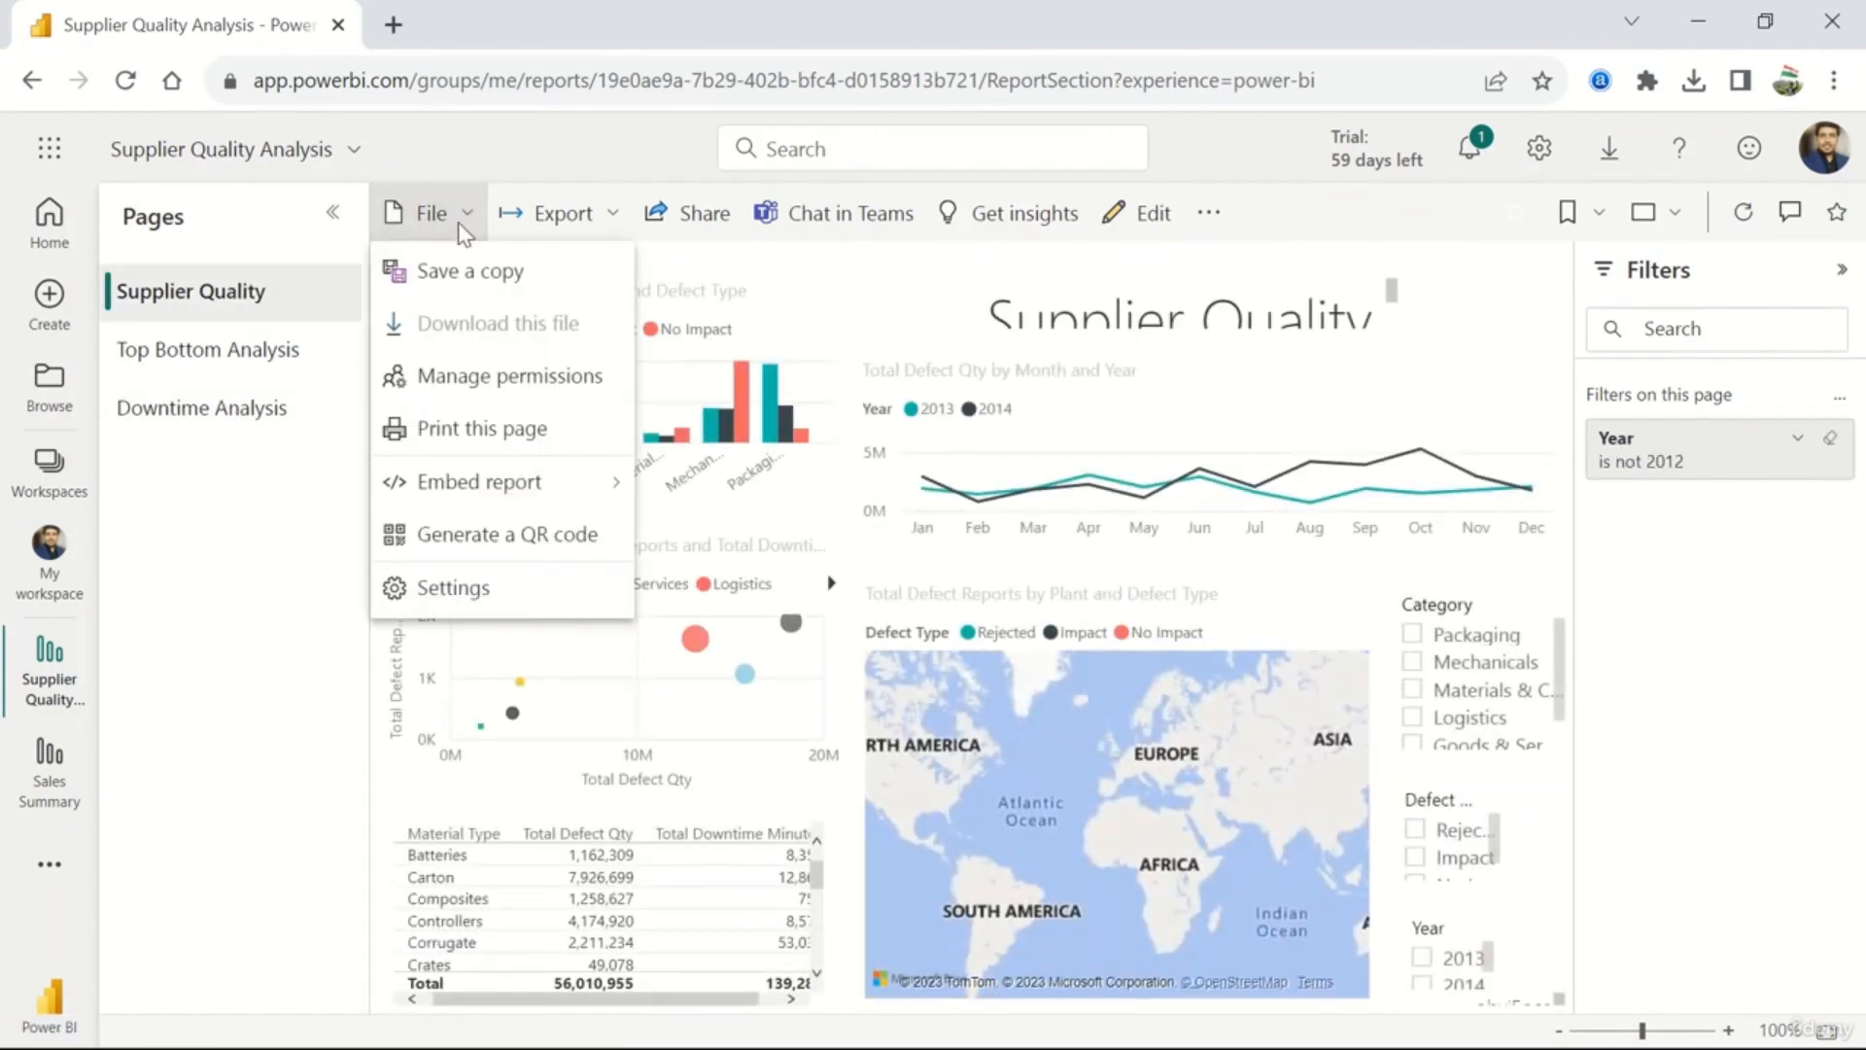
{"action": "left_click", "coordinate": [464, 270]}
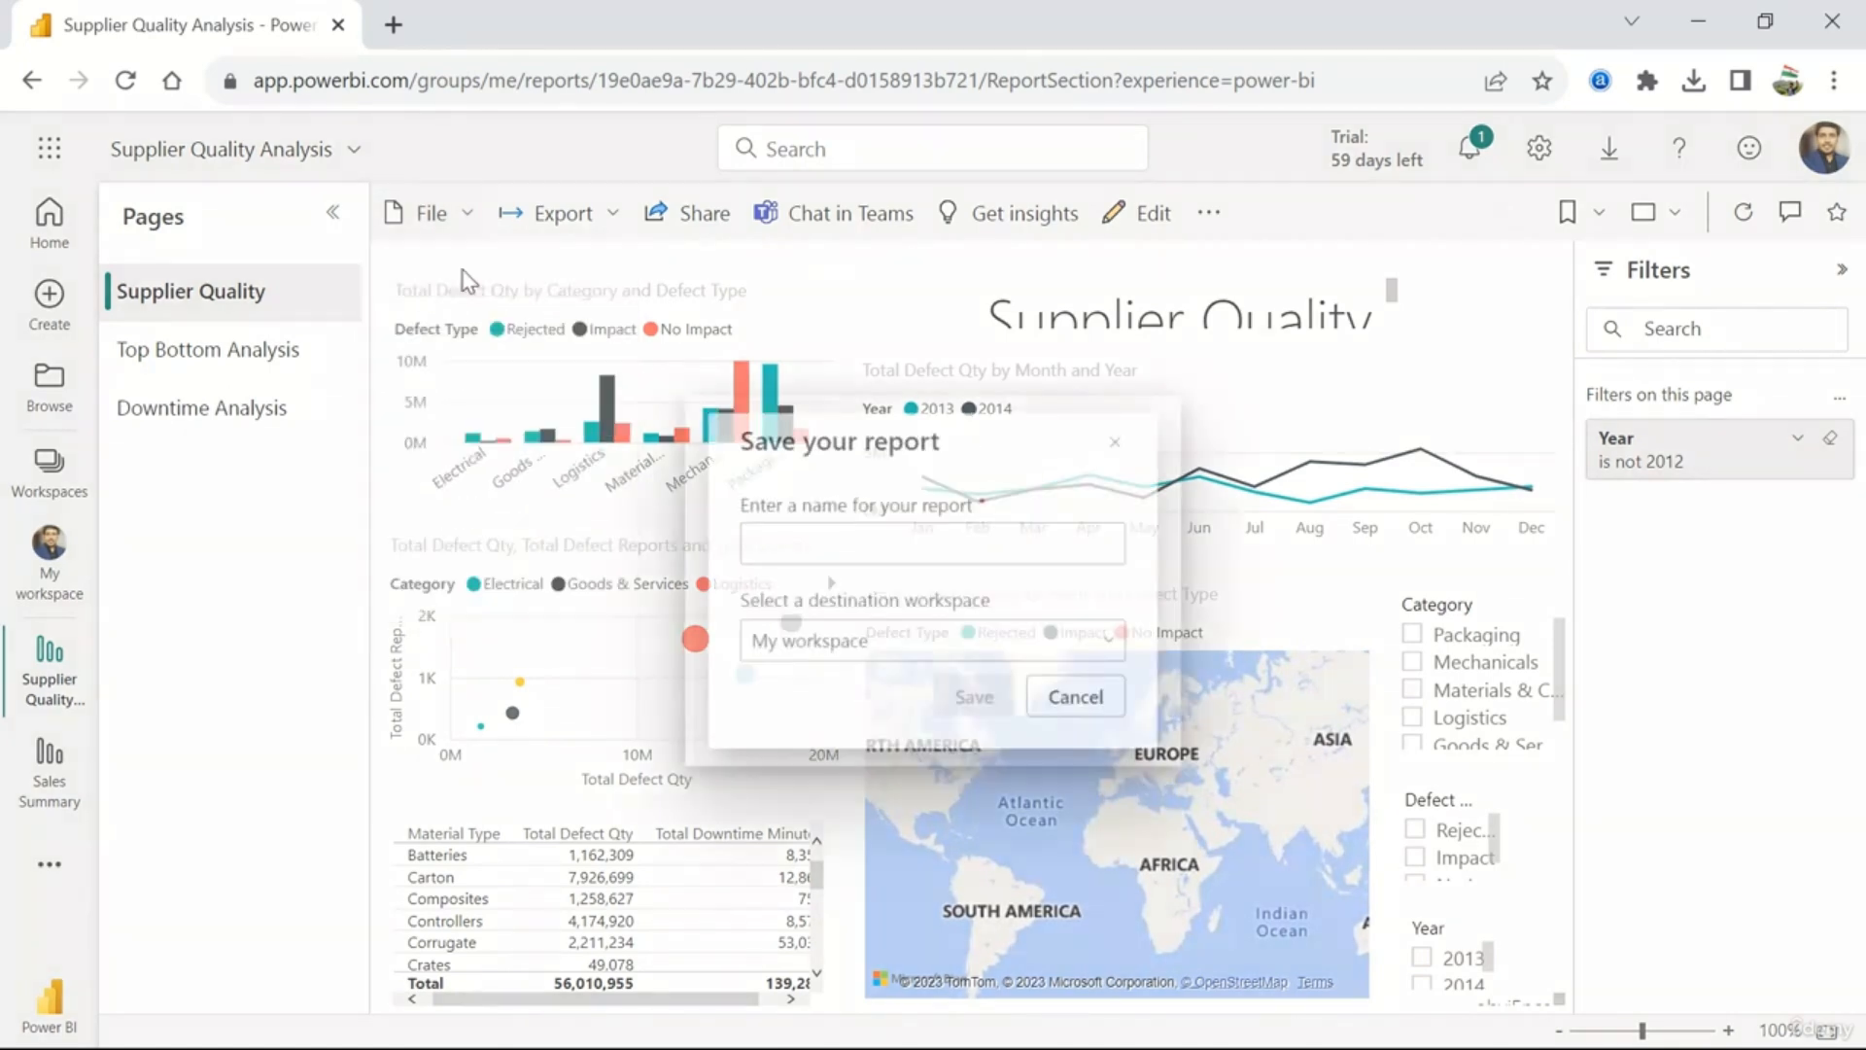
{"action": "left_click", "coordinate": [869, 535]}
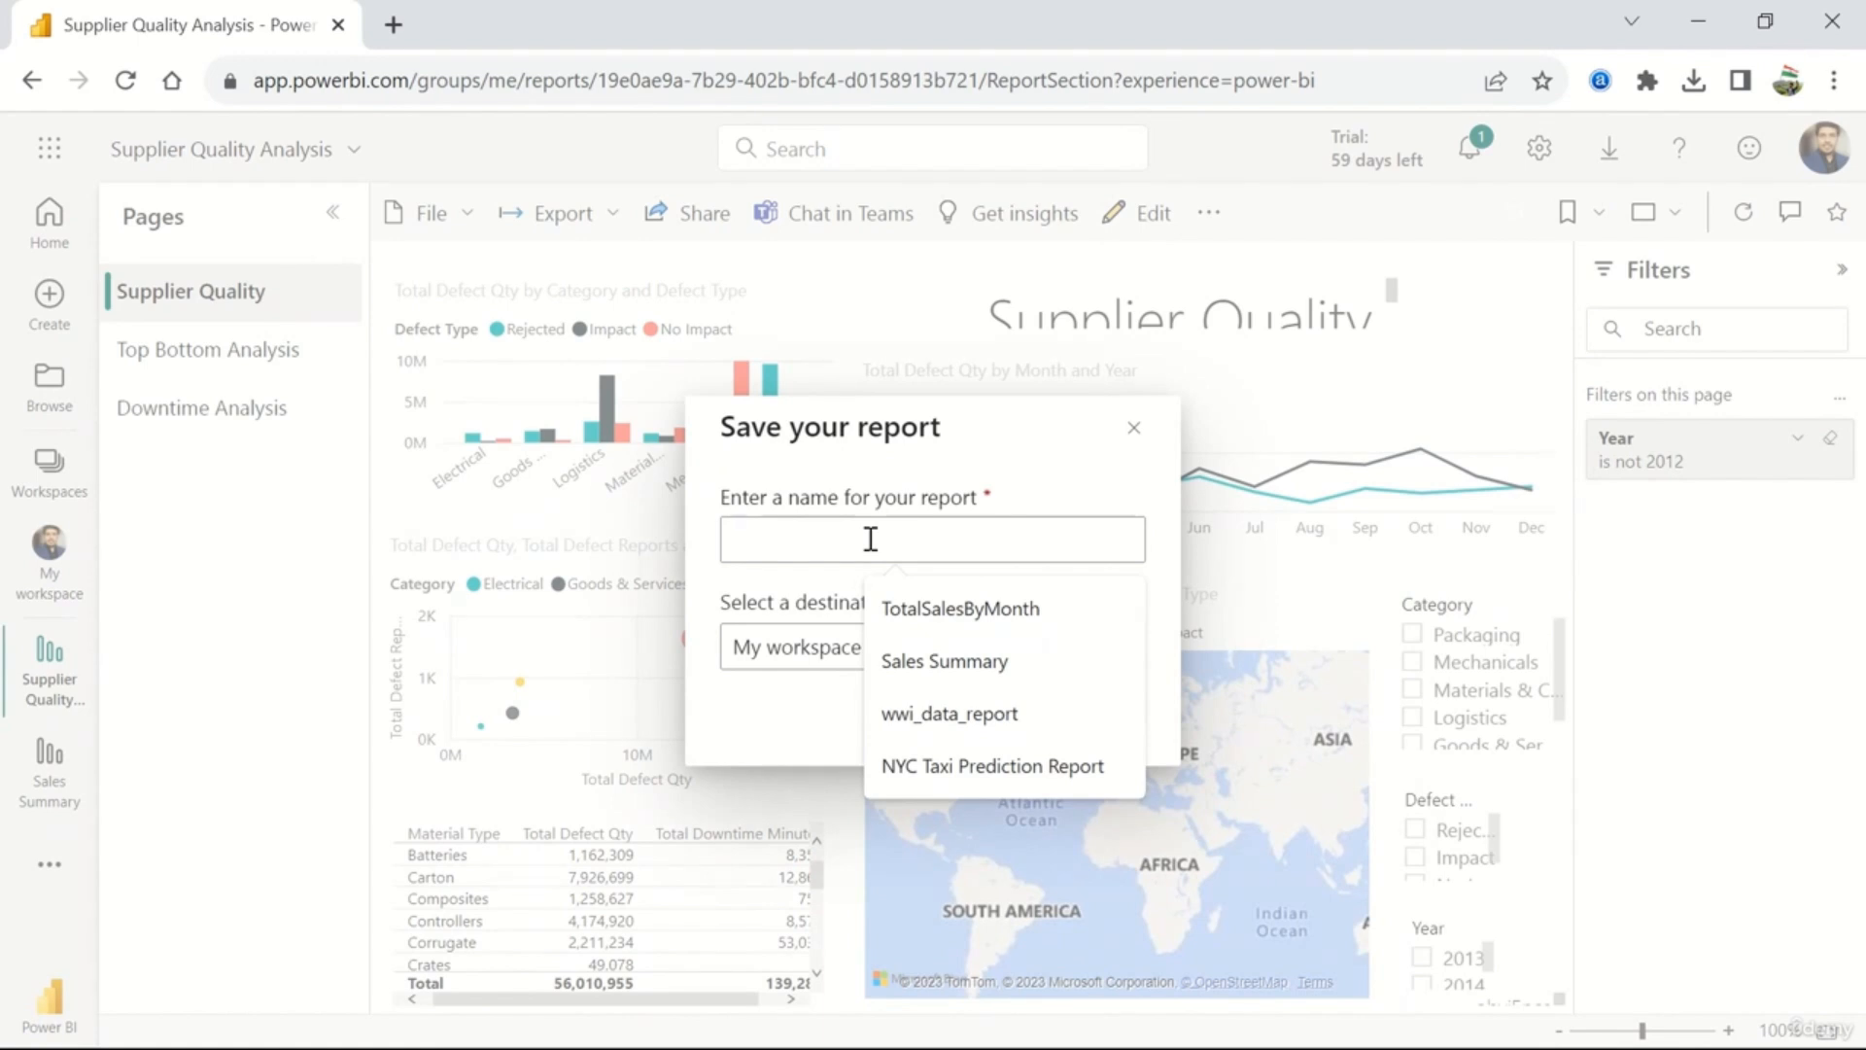
{"action": "type", "text": "Suppli"}
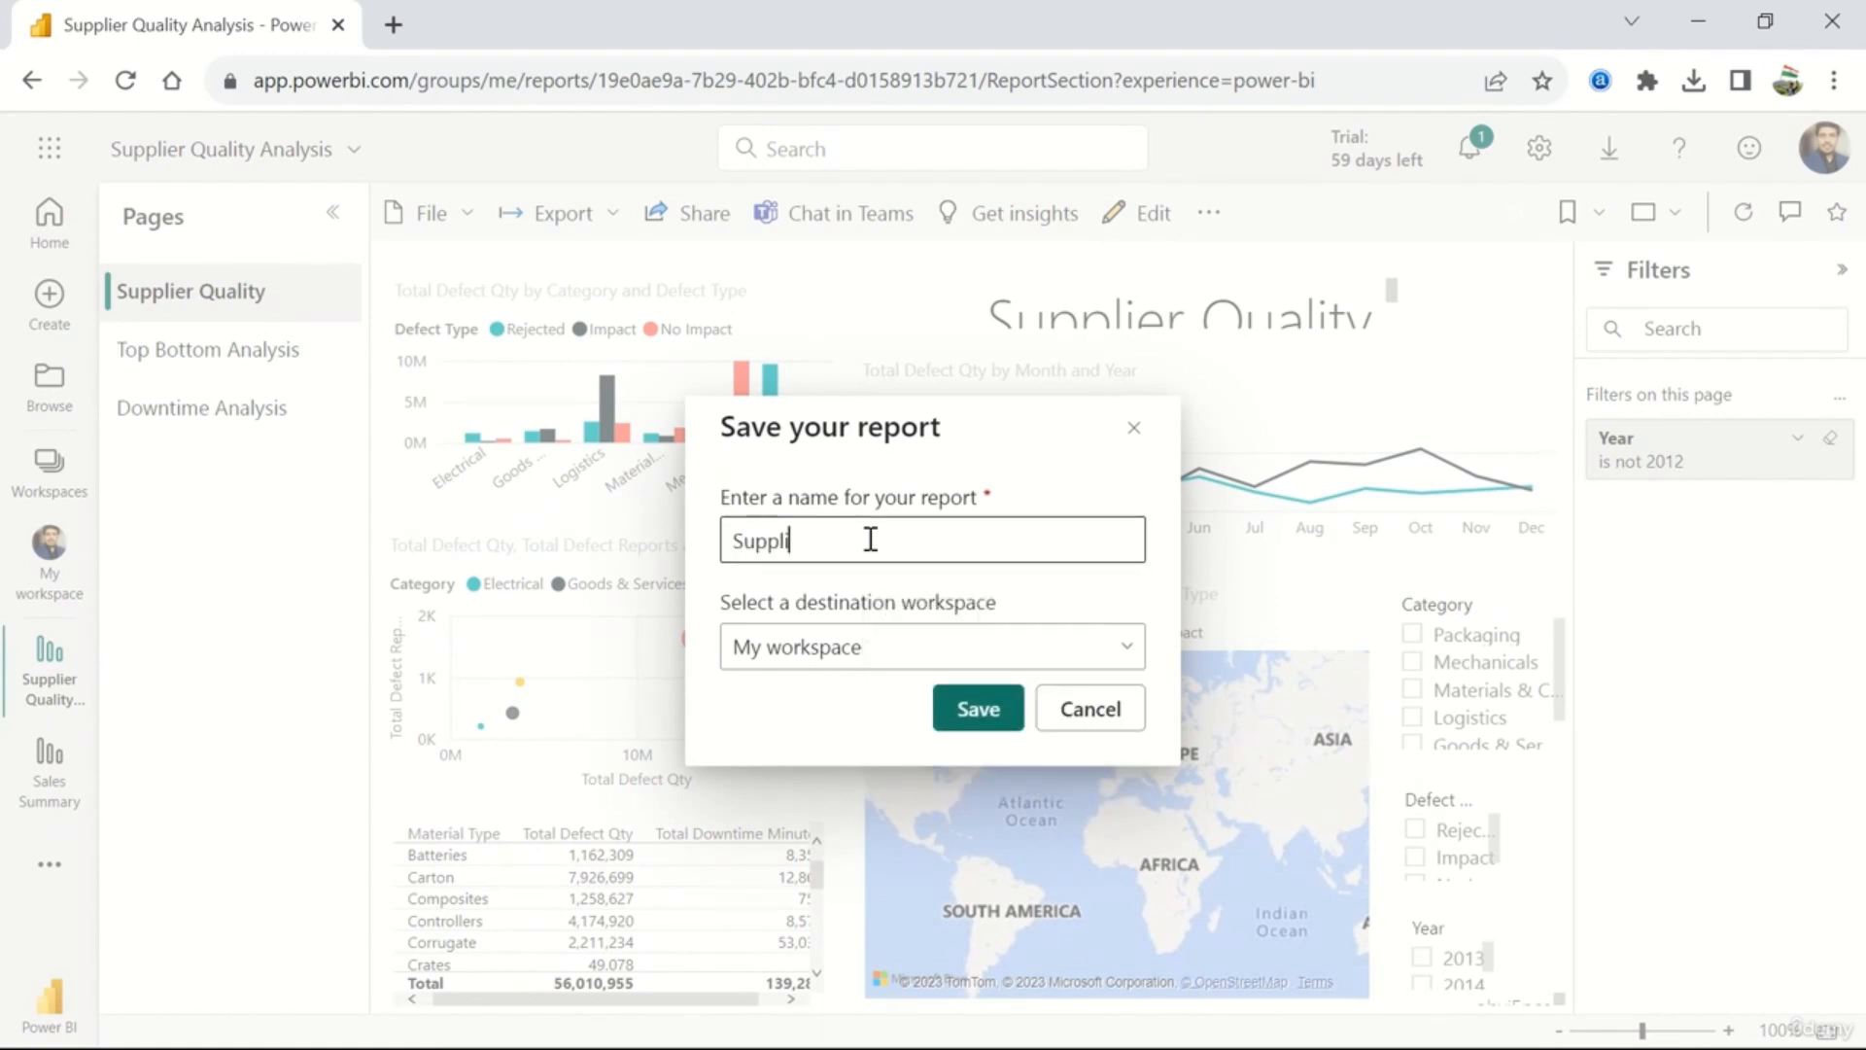
{"action": "type", "text": "er Analysis"}
{"action": "left_click", "coordinate": [941, 663]}
{"action": "left_click", "coordinate": [940, 654]}
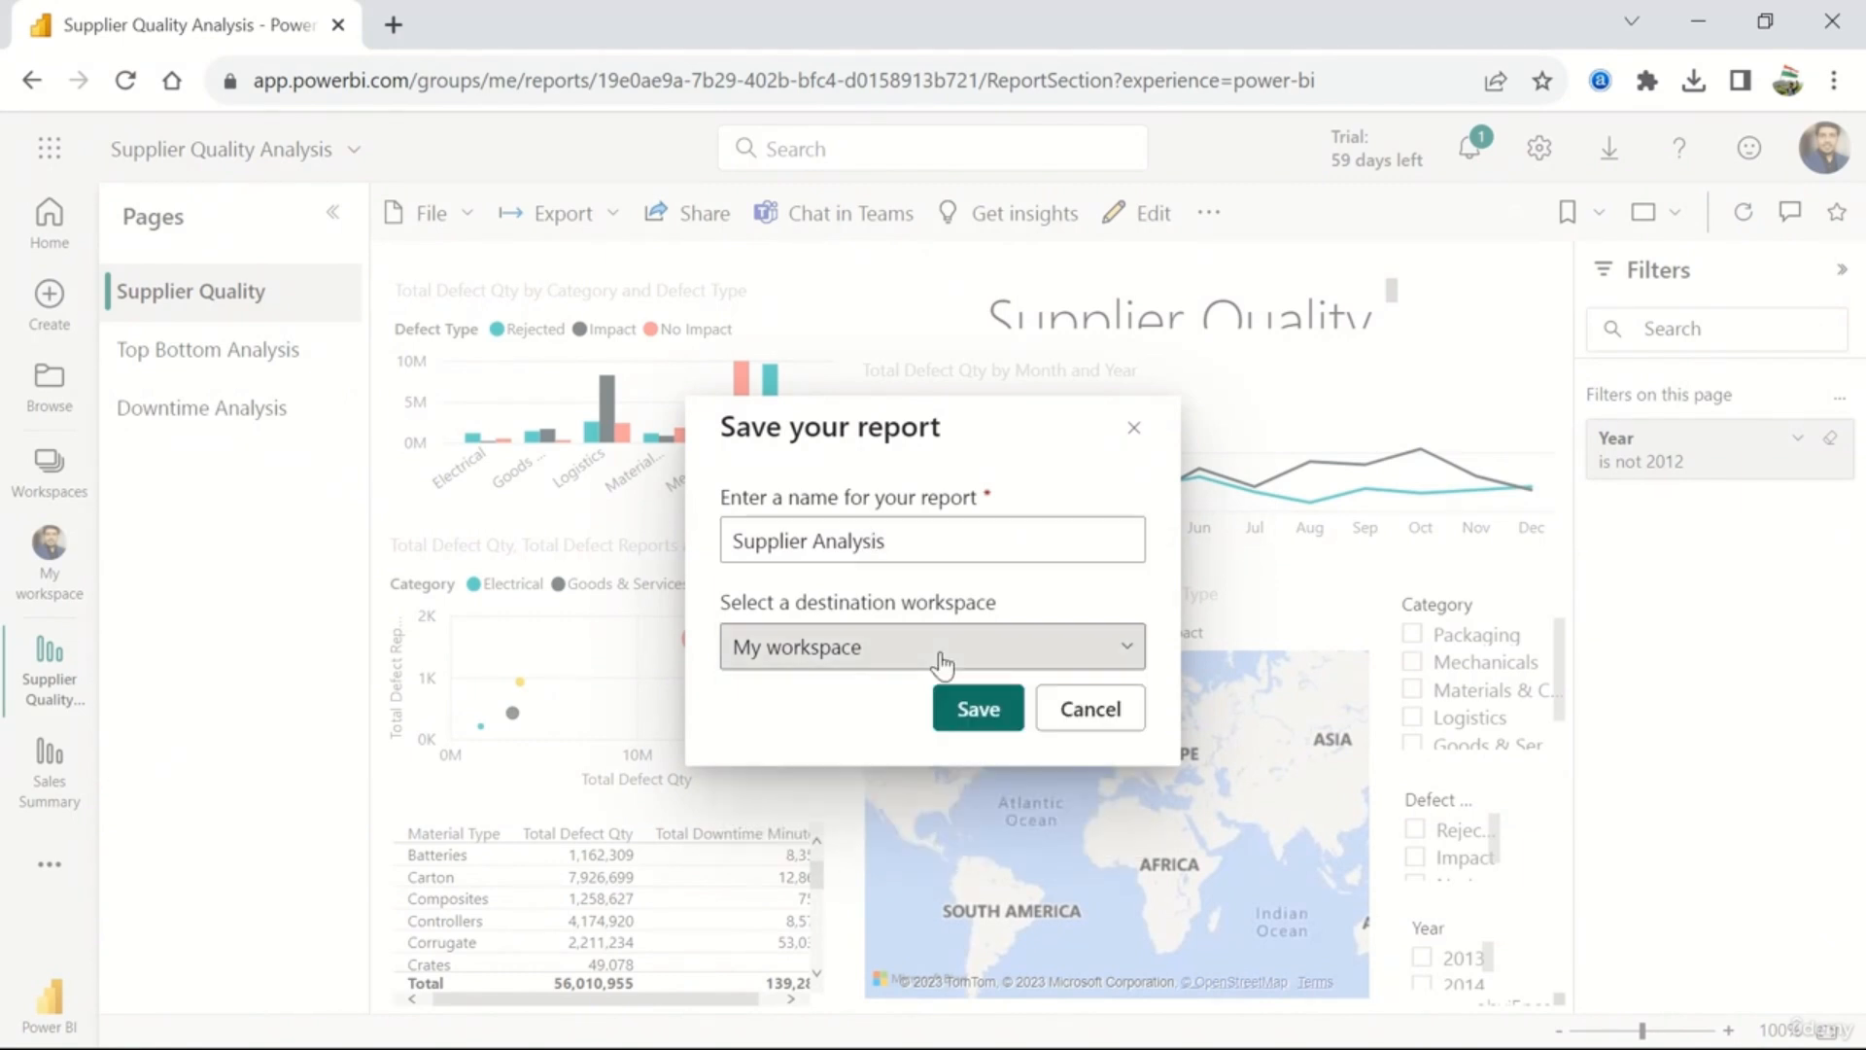
{"action": "left_click", "coordinate": [980, 712]}
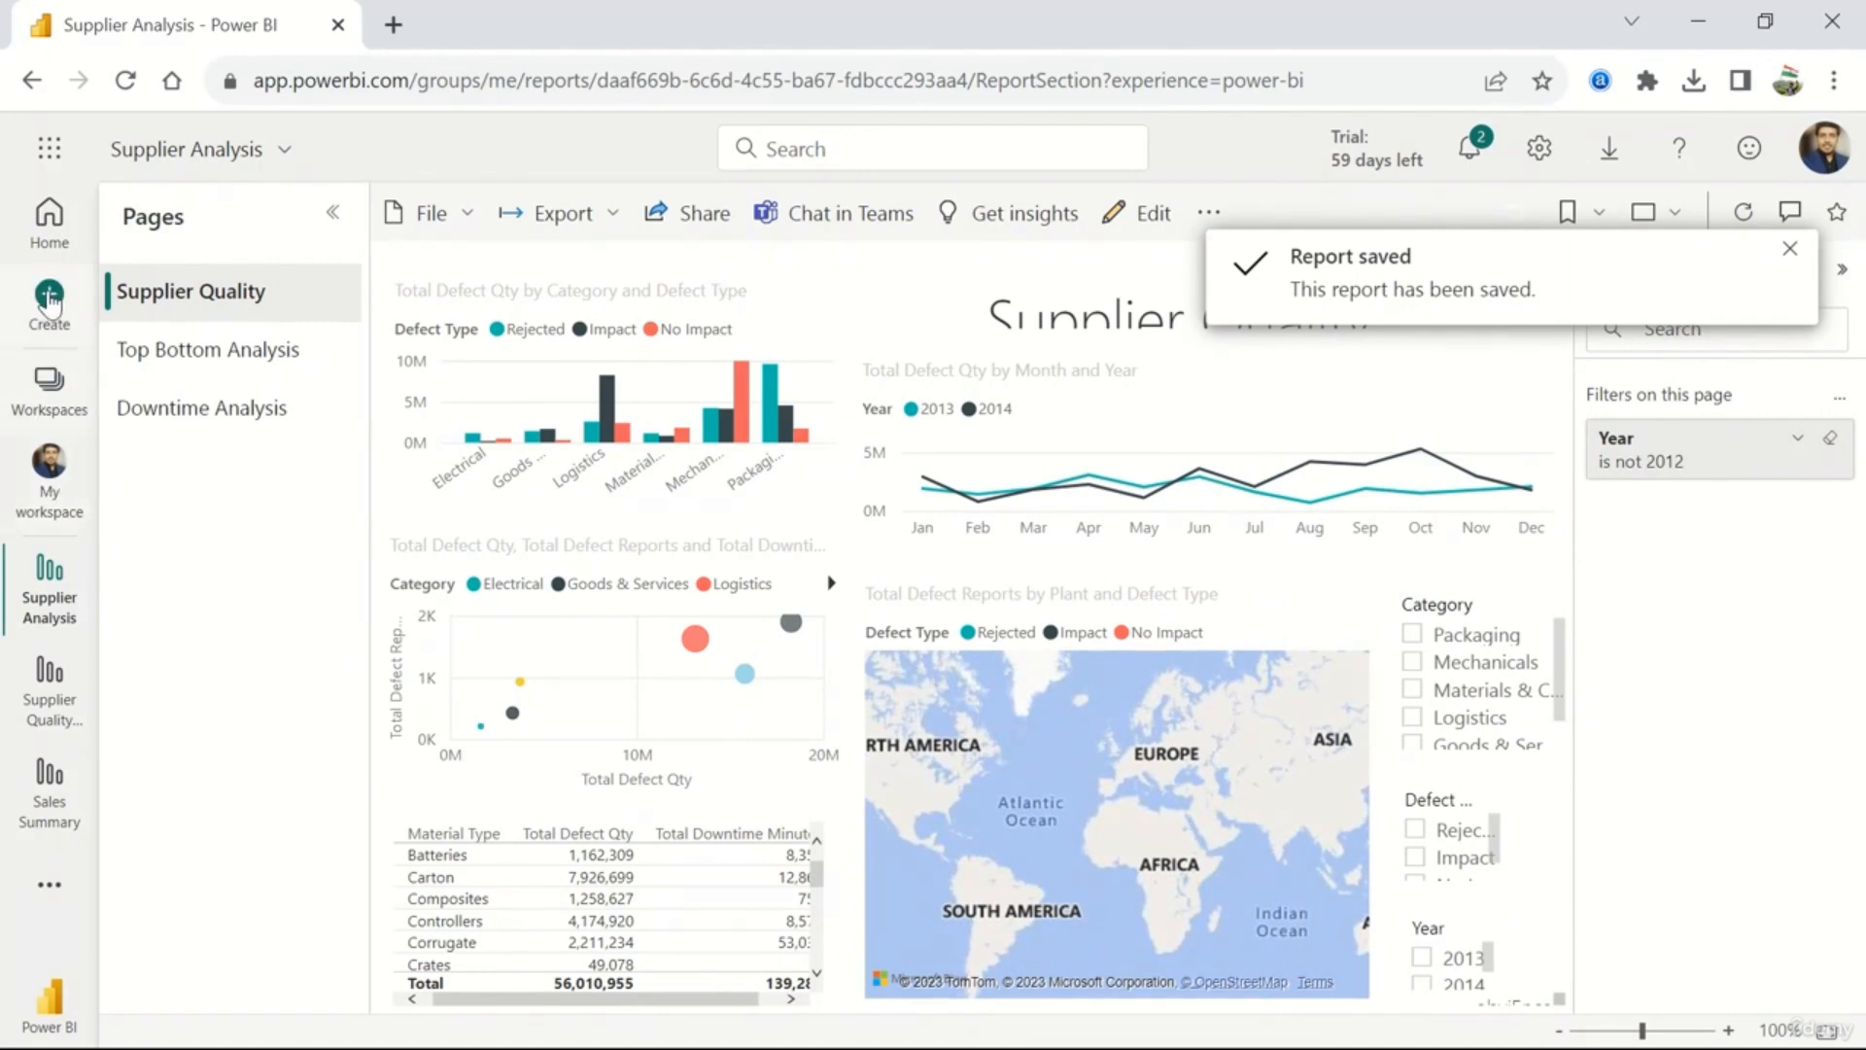
- Go to My workspace and generate quick insights for the Supplier Quality Analysis Sample dataset
{"action": "left_click", "coordinate": [50, 231]}
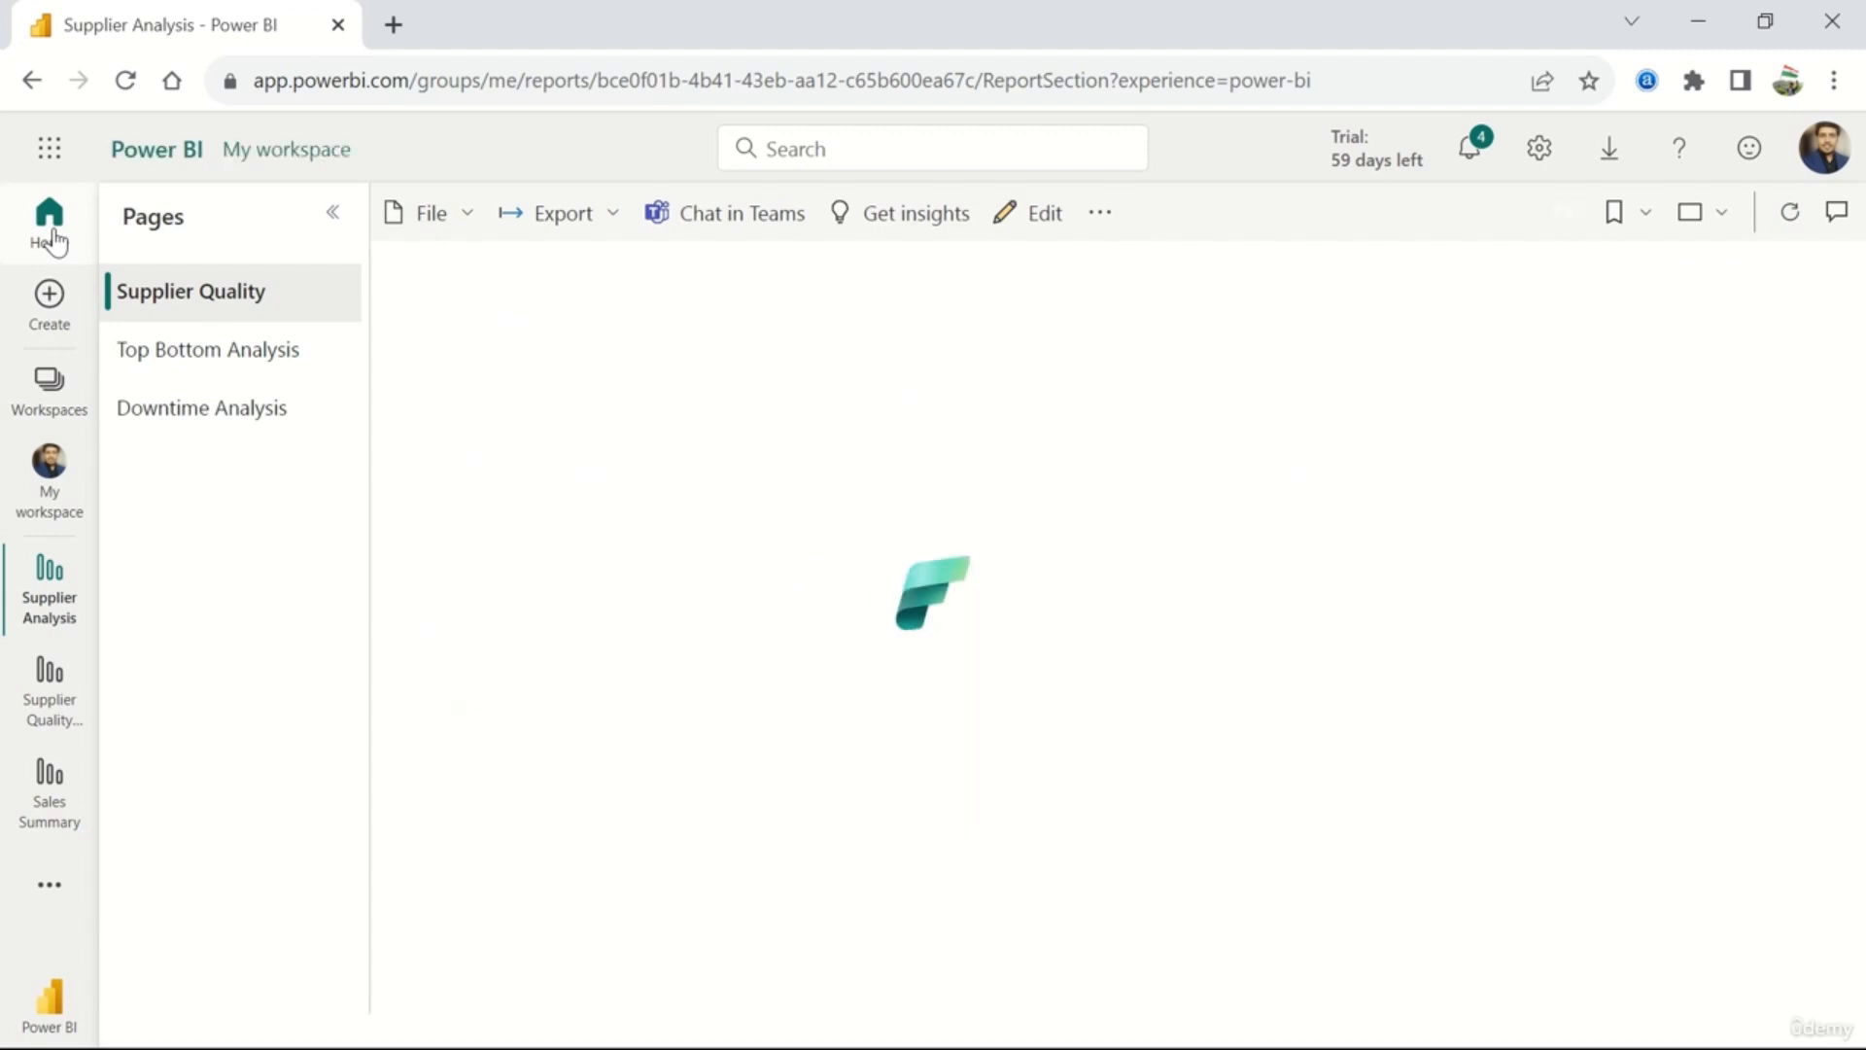
{"action": "left_click", "coordinate": [46, 416]}
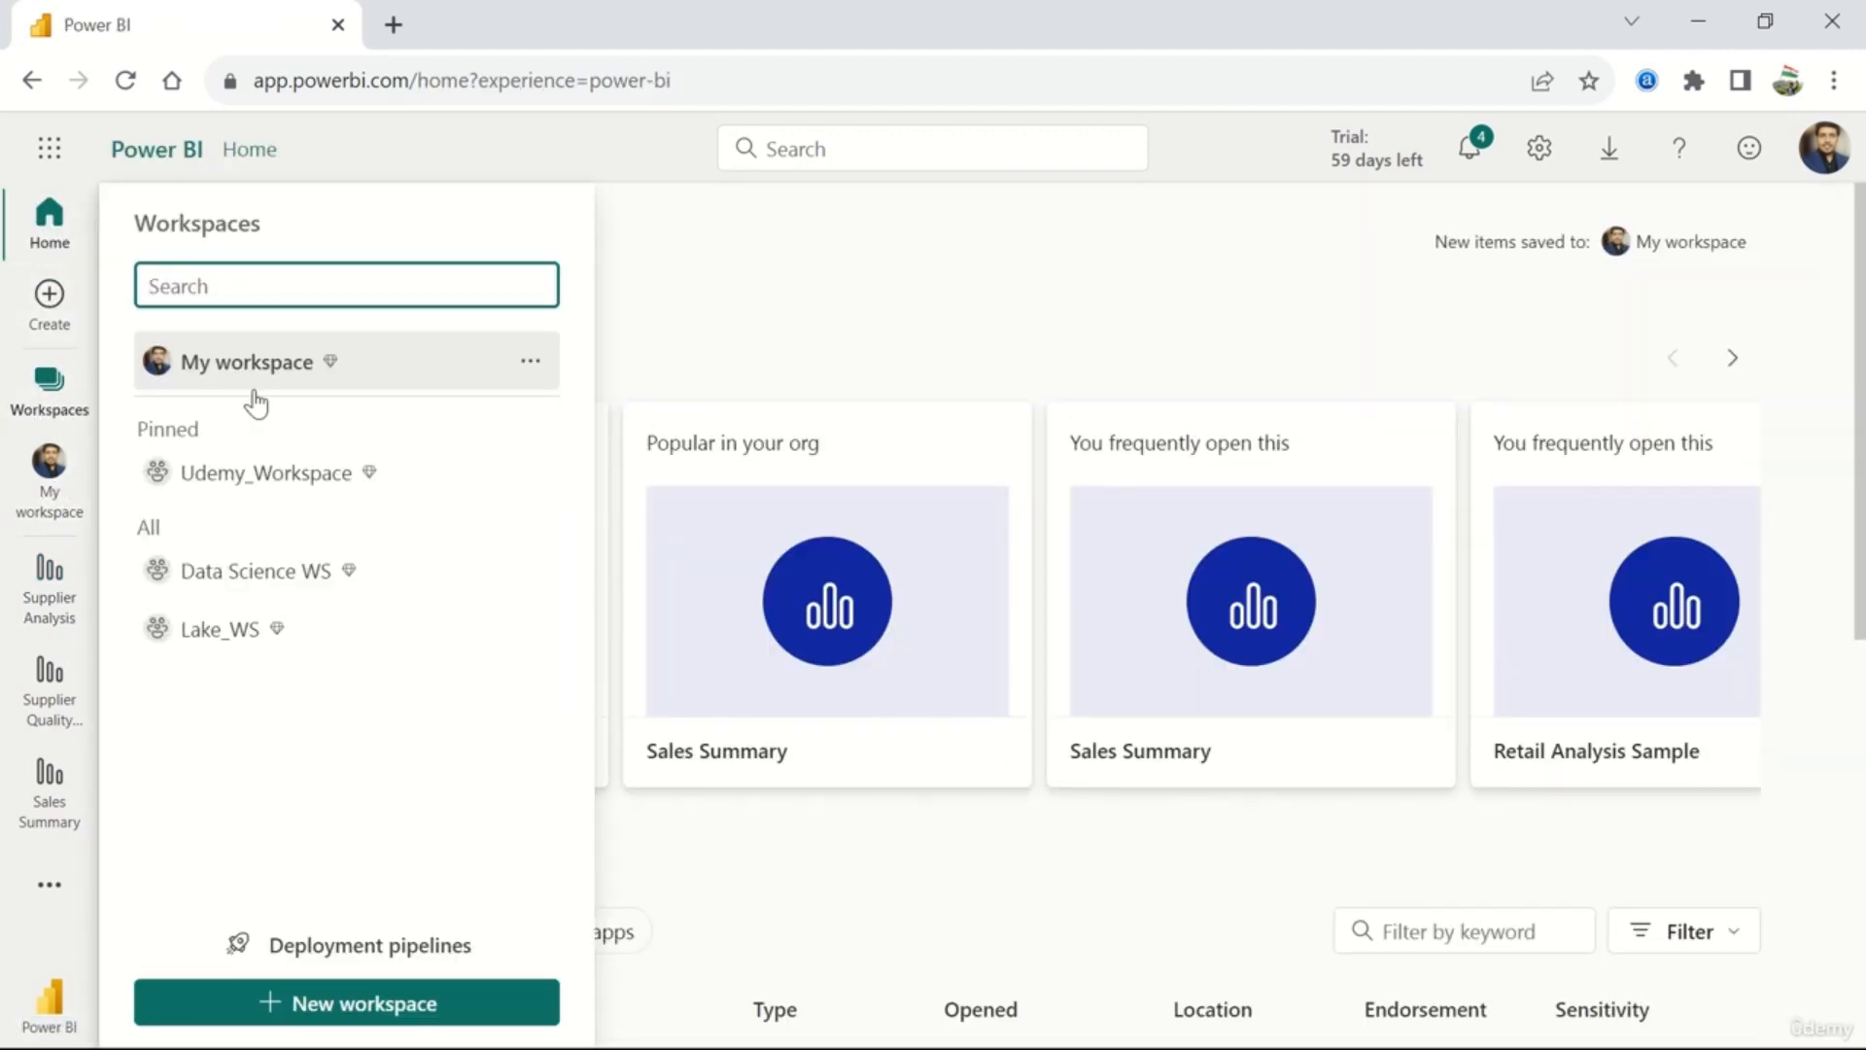
{"action": "left_click", "coordinate": [524, 153]}
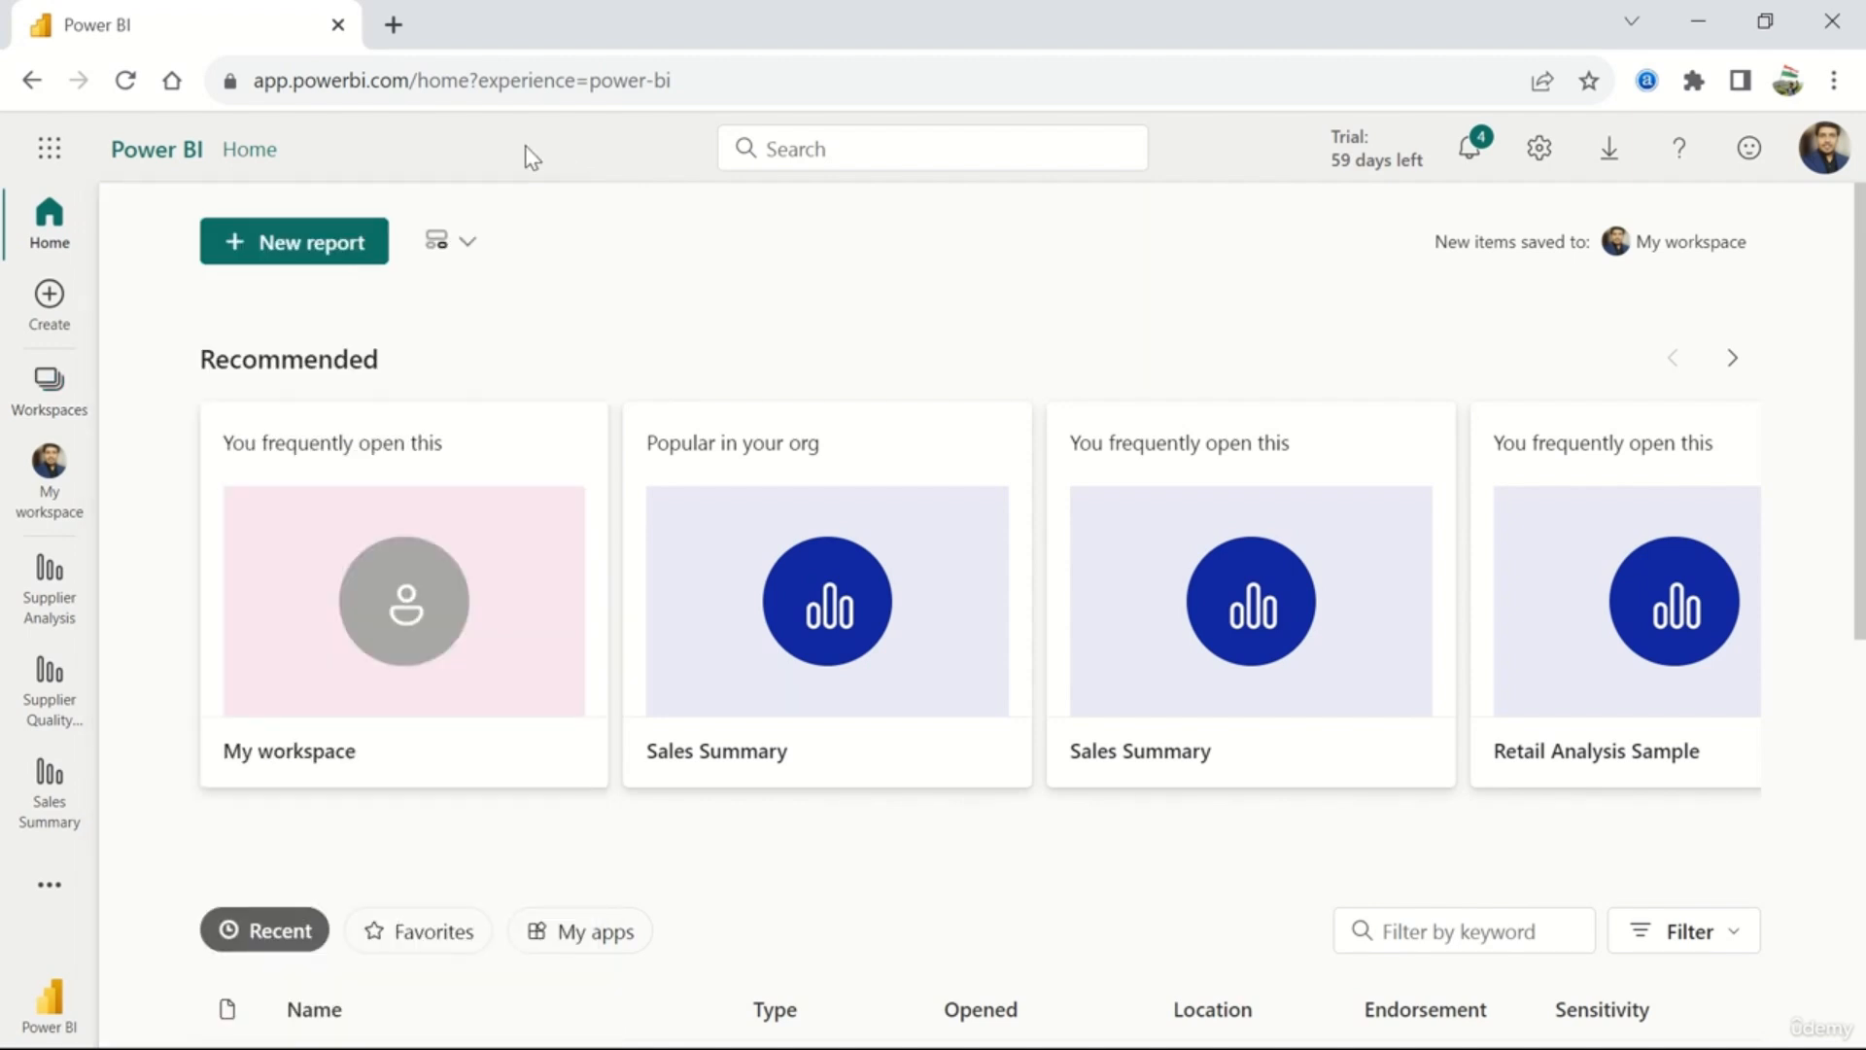
{"action": "left_click", "coordinate": [50, 493]}
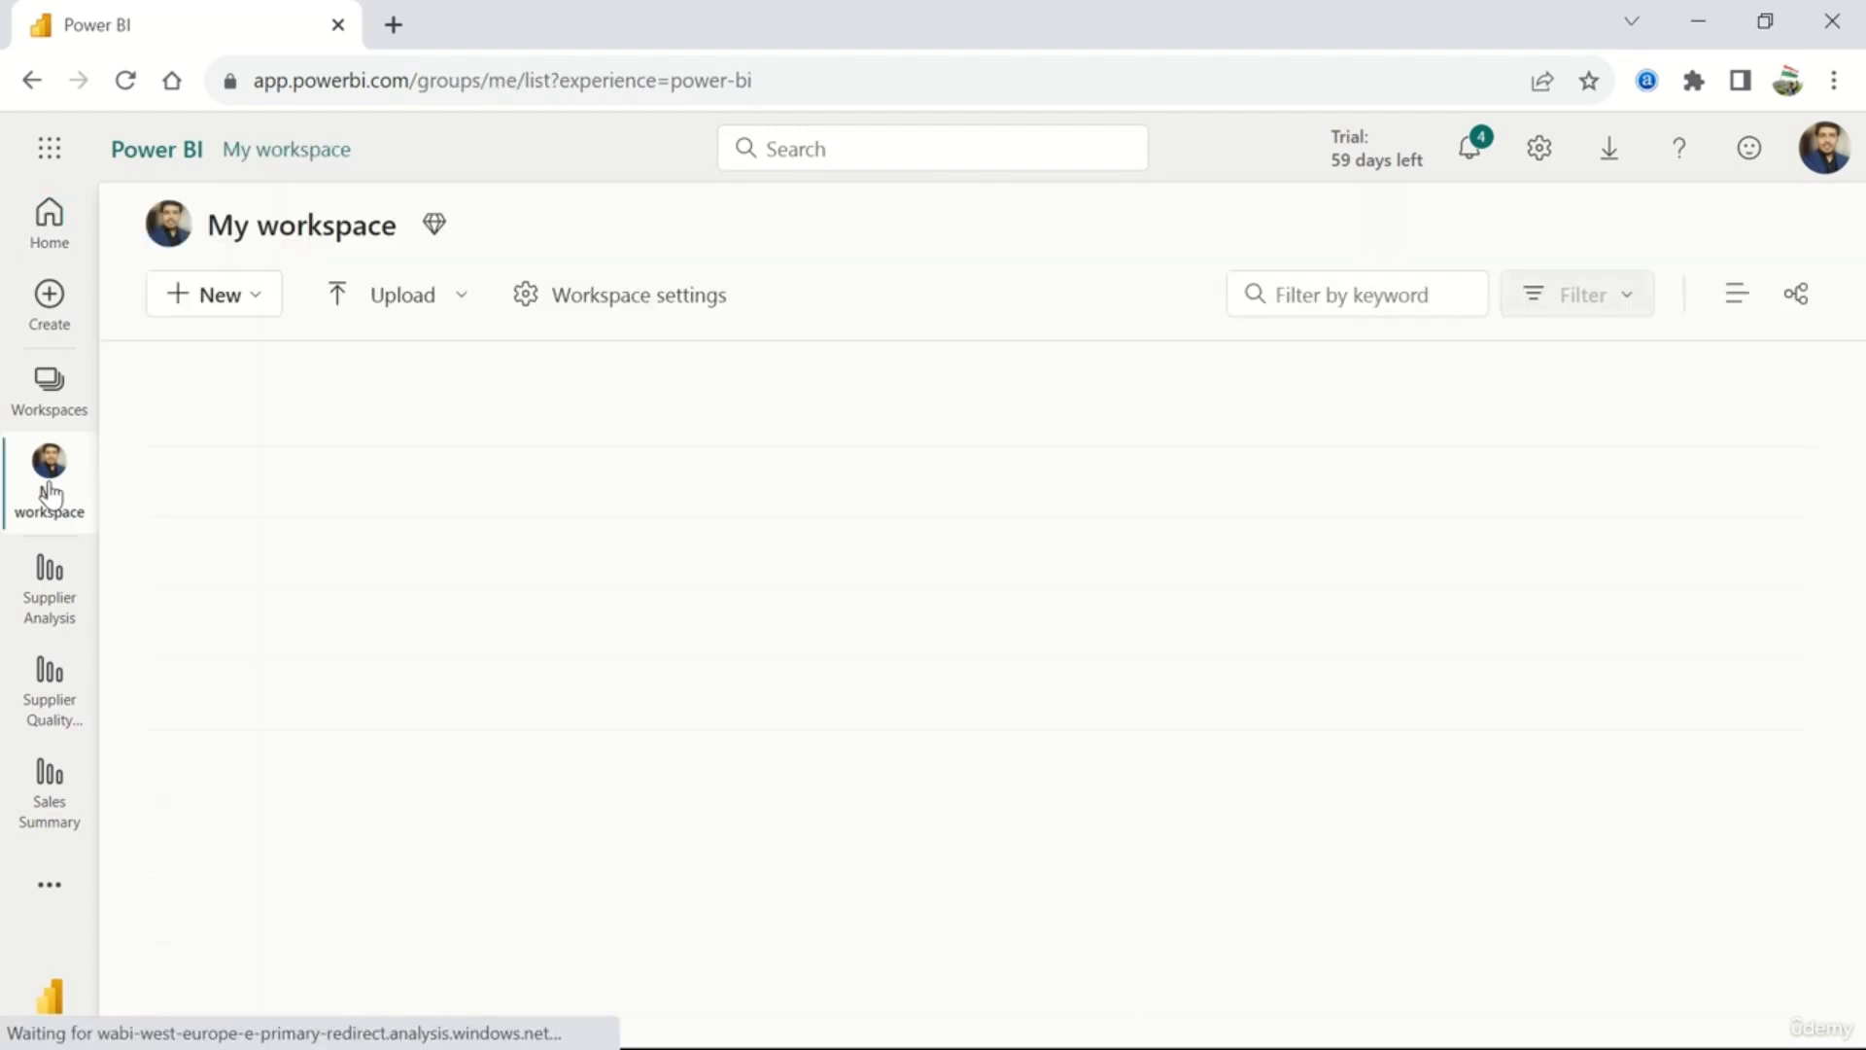
{"action": "scroll", "coordinate": [456, 680], "scroll_direction": "down", "scroll_amount": 15}
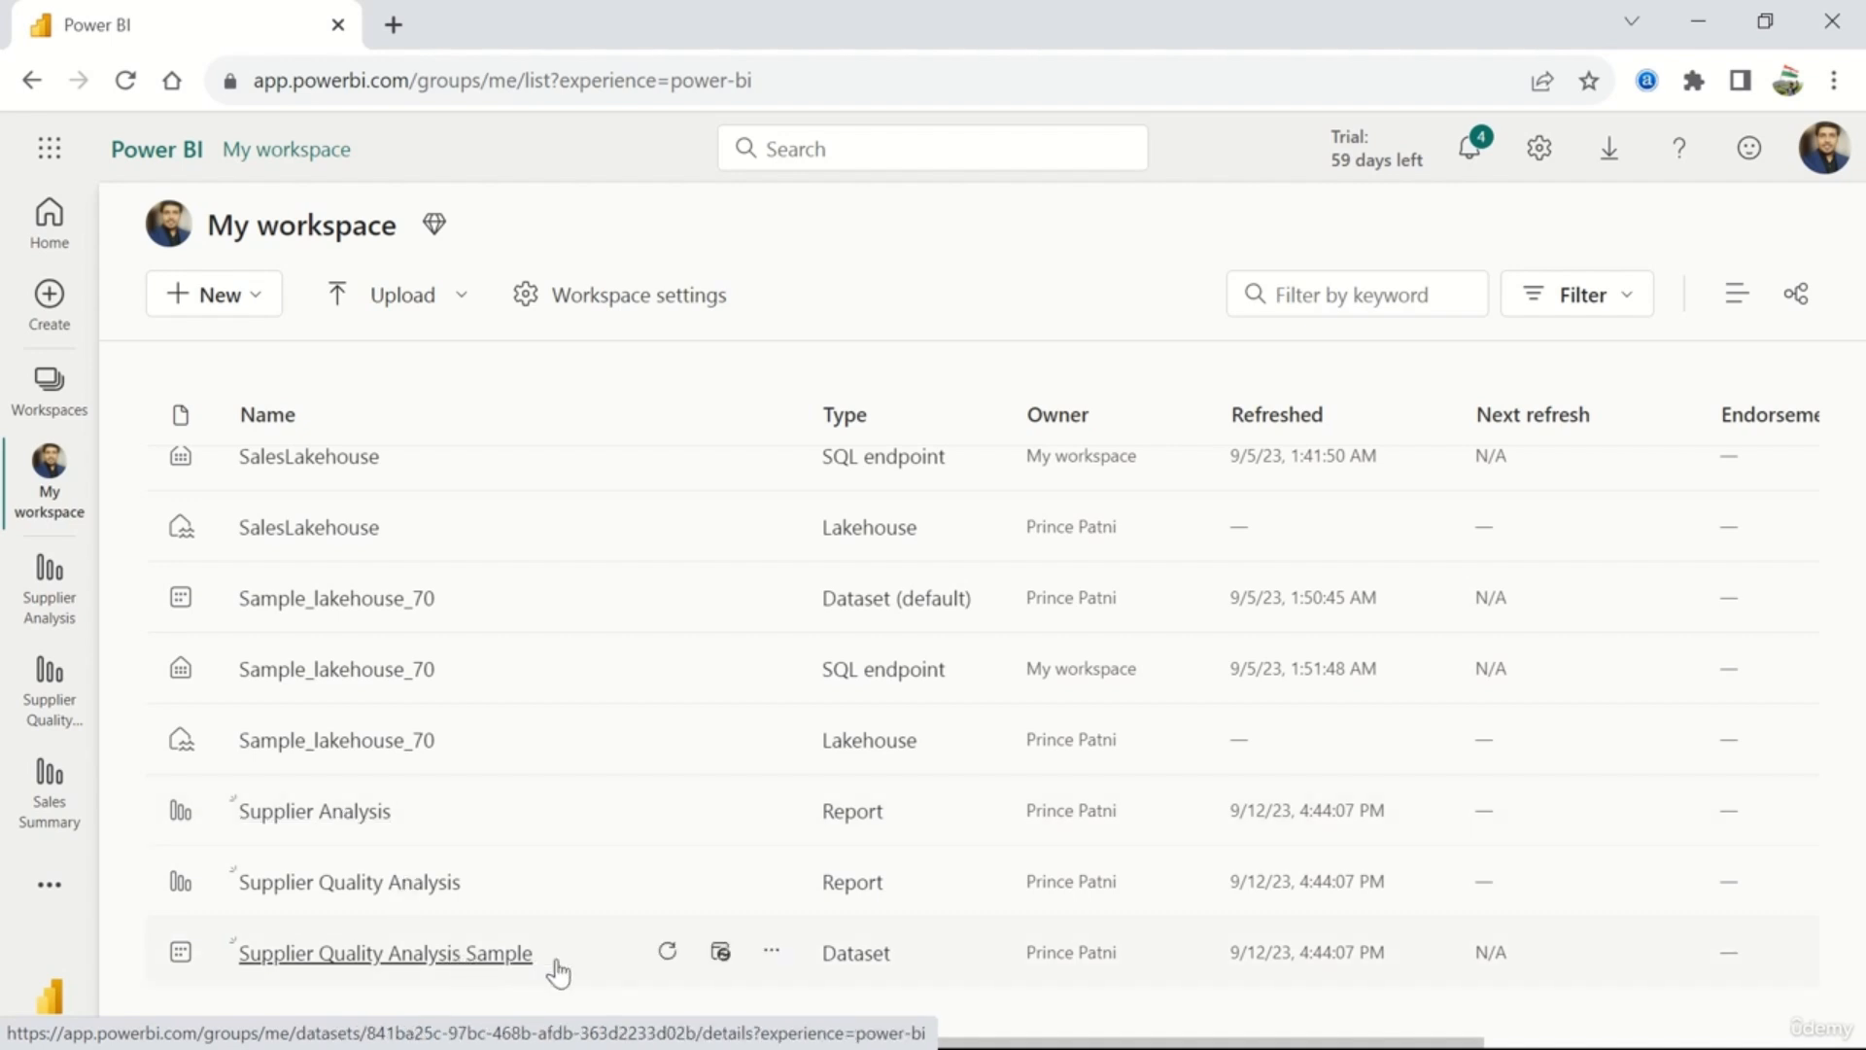
{"action": "left_click", "coordinate": [775, 962]}
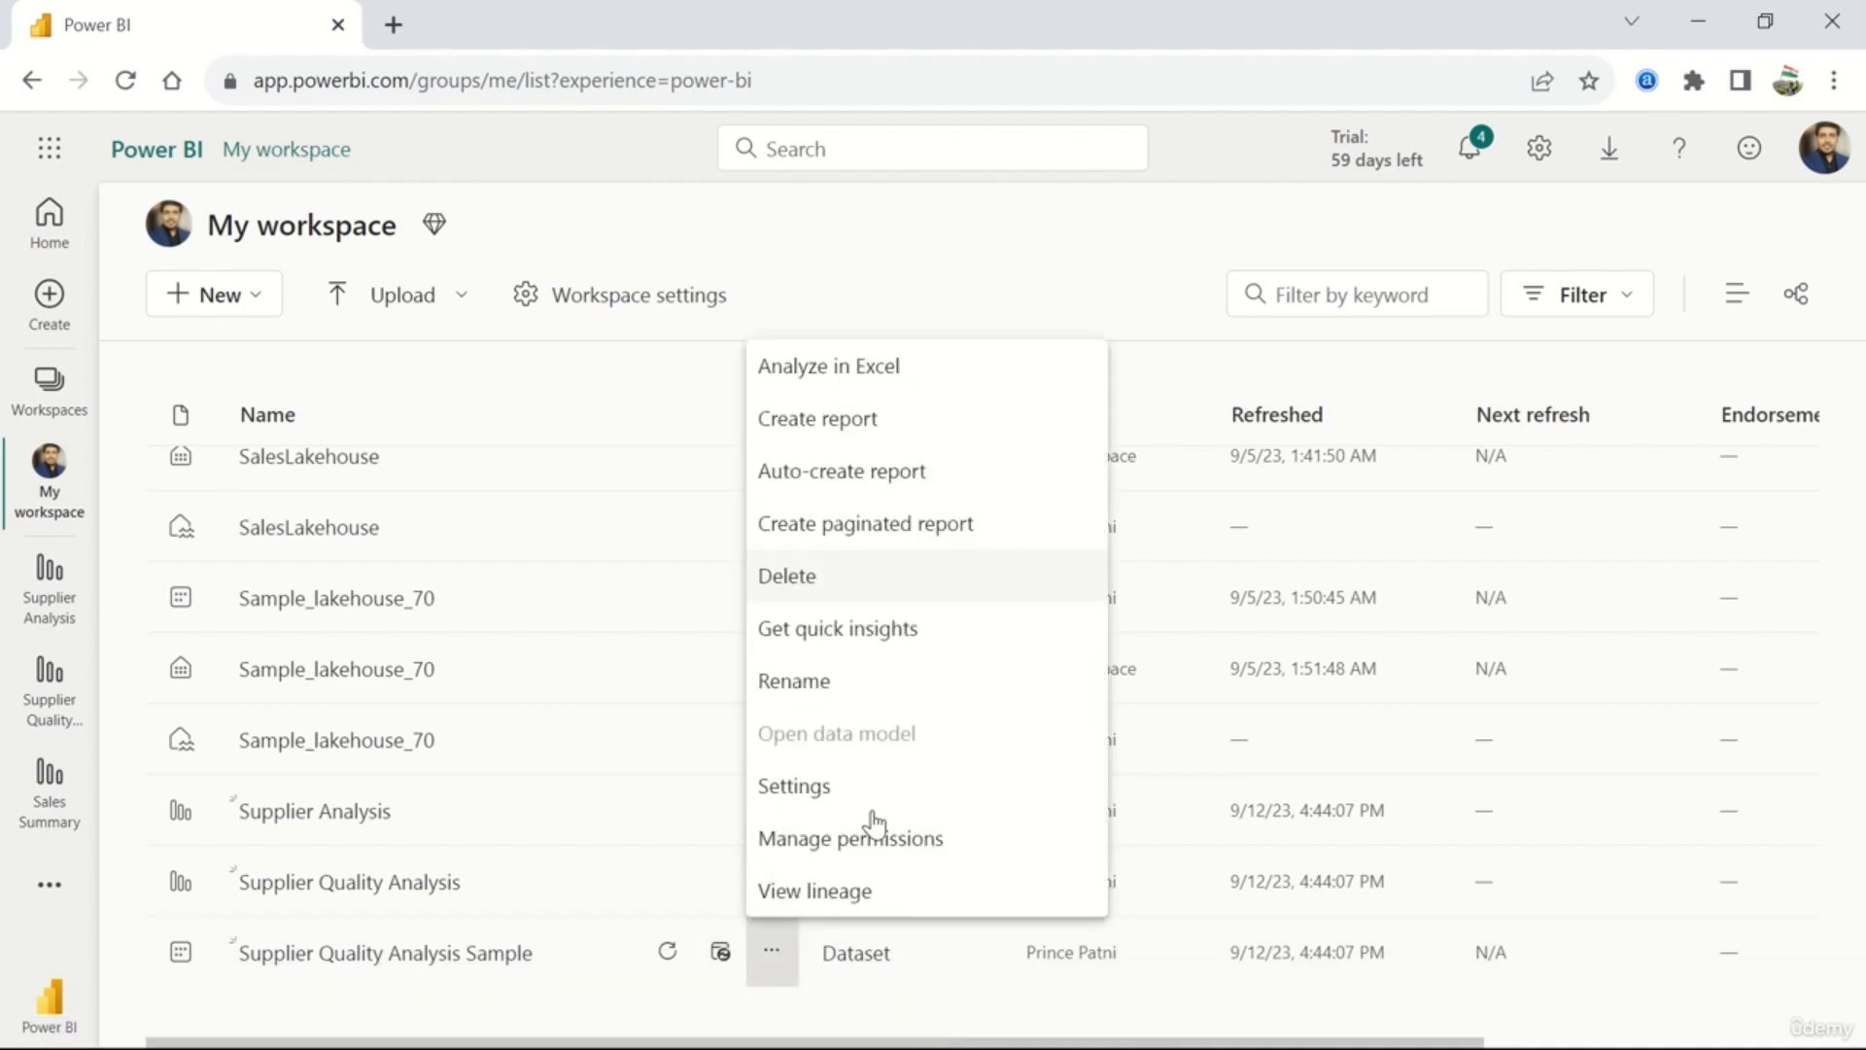
{"action": "left_click", "coordinate": [924, 644]}
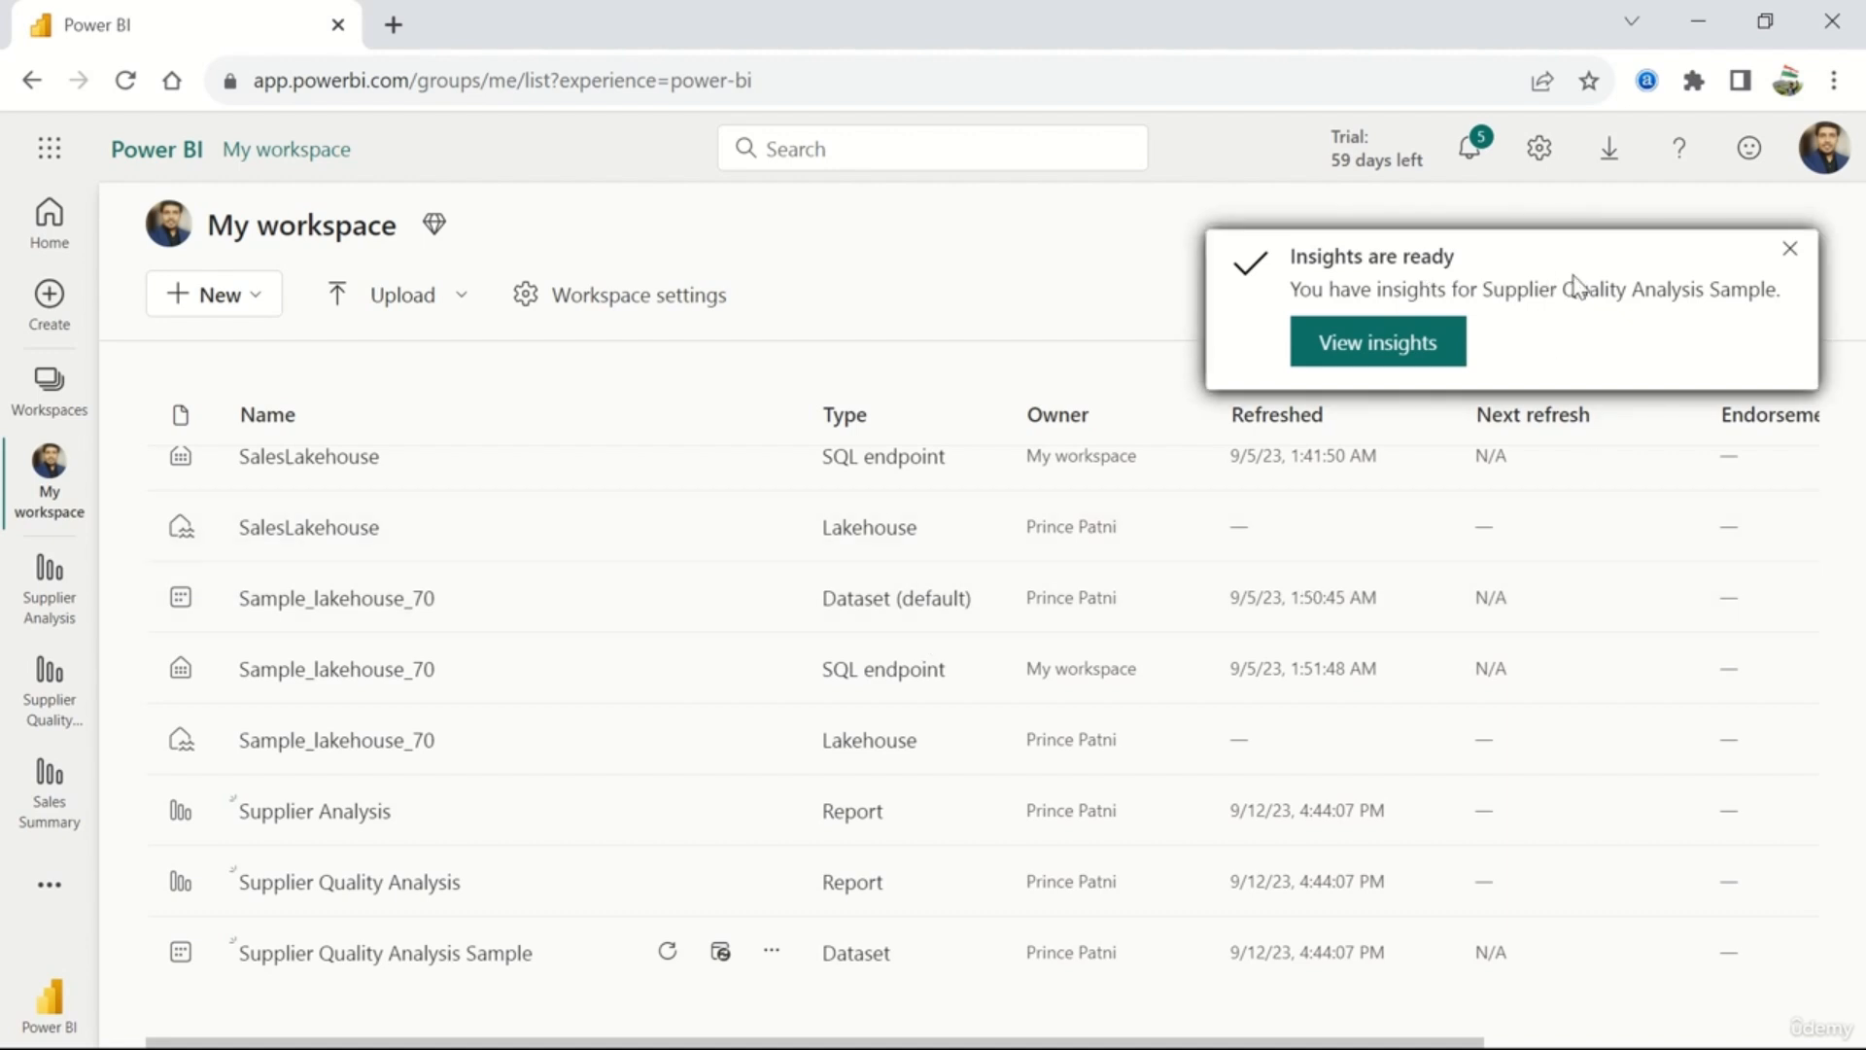
- Open the generated insights for the Supplier Quality Analysis Sample and browse through the insight cards
{"action": "left_click", "coordinate": [1359, 352]}
{"action": "left_click", "coordinate": [1359, 346]}
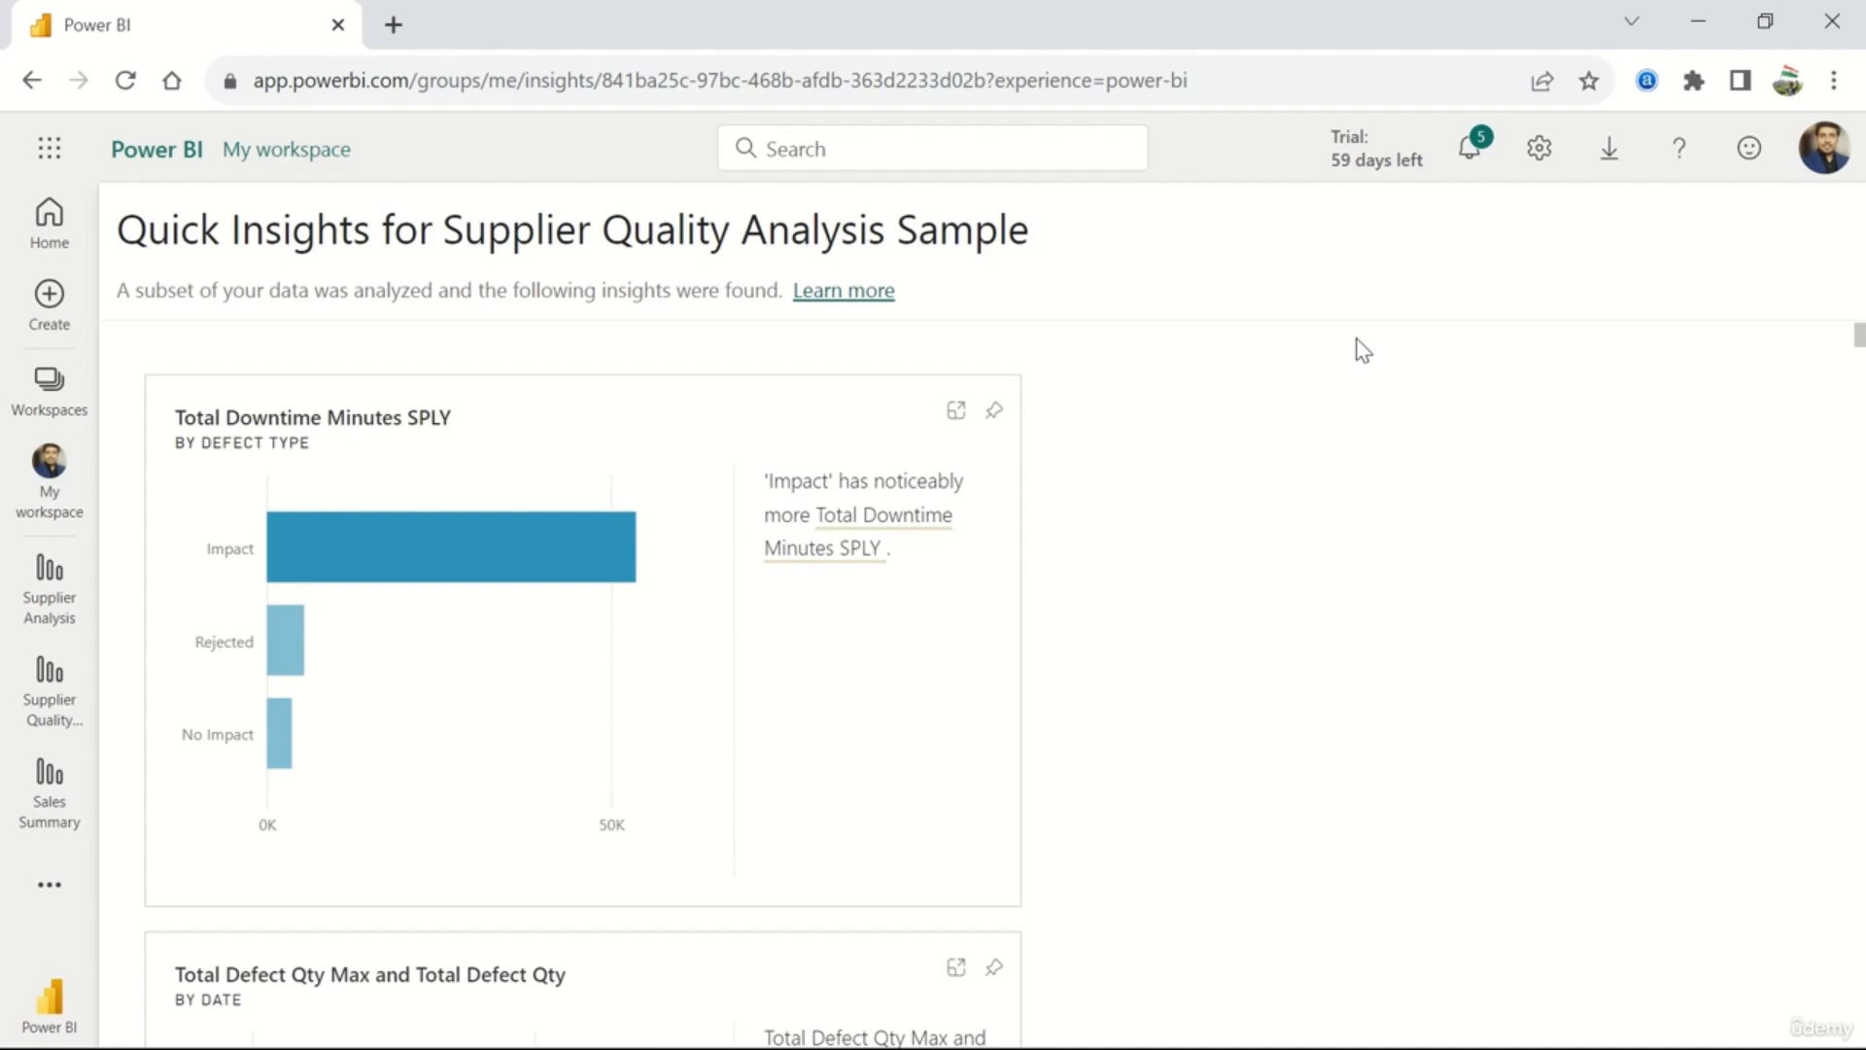
{"action": "scroll", "coordinate": [1342, 465], "scroll_direction": "down", "scroll_amount": 10}
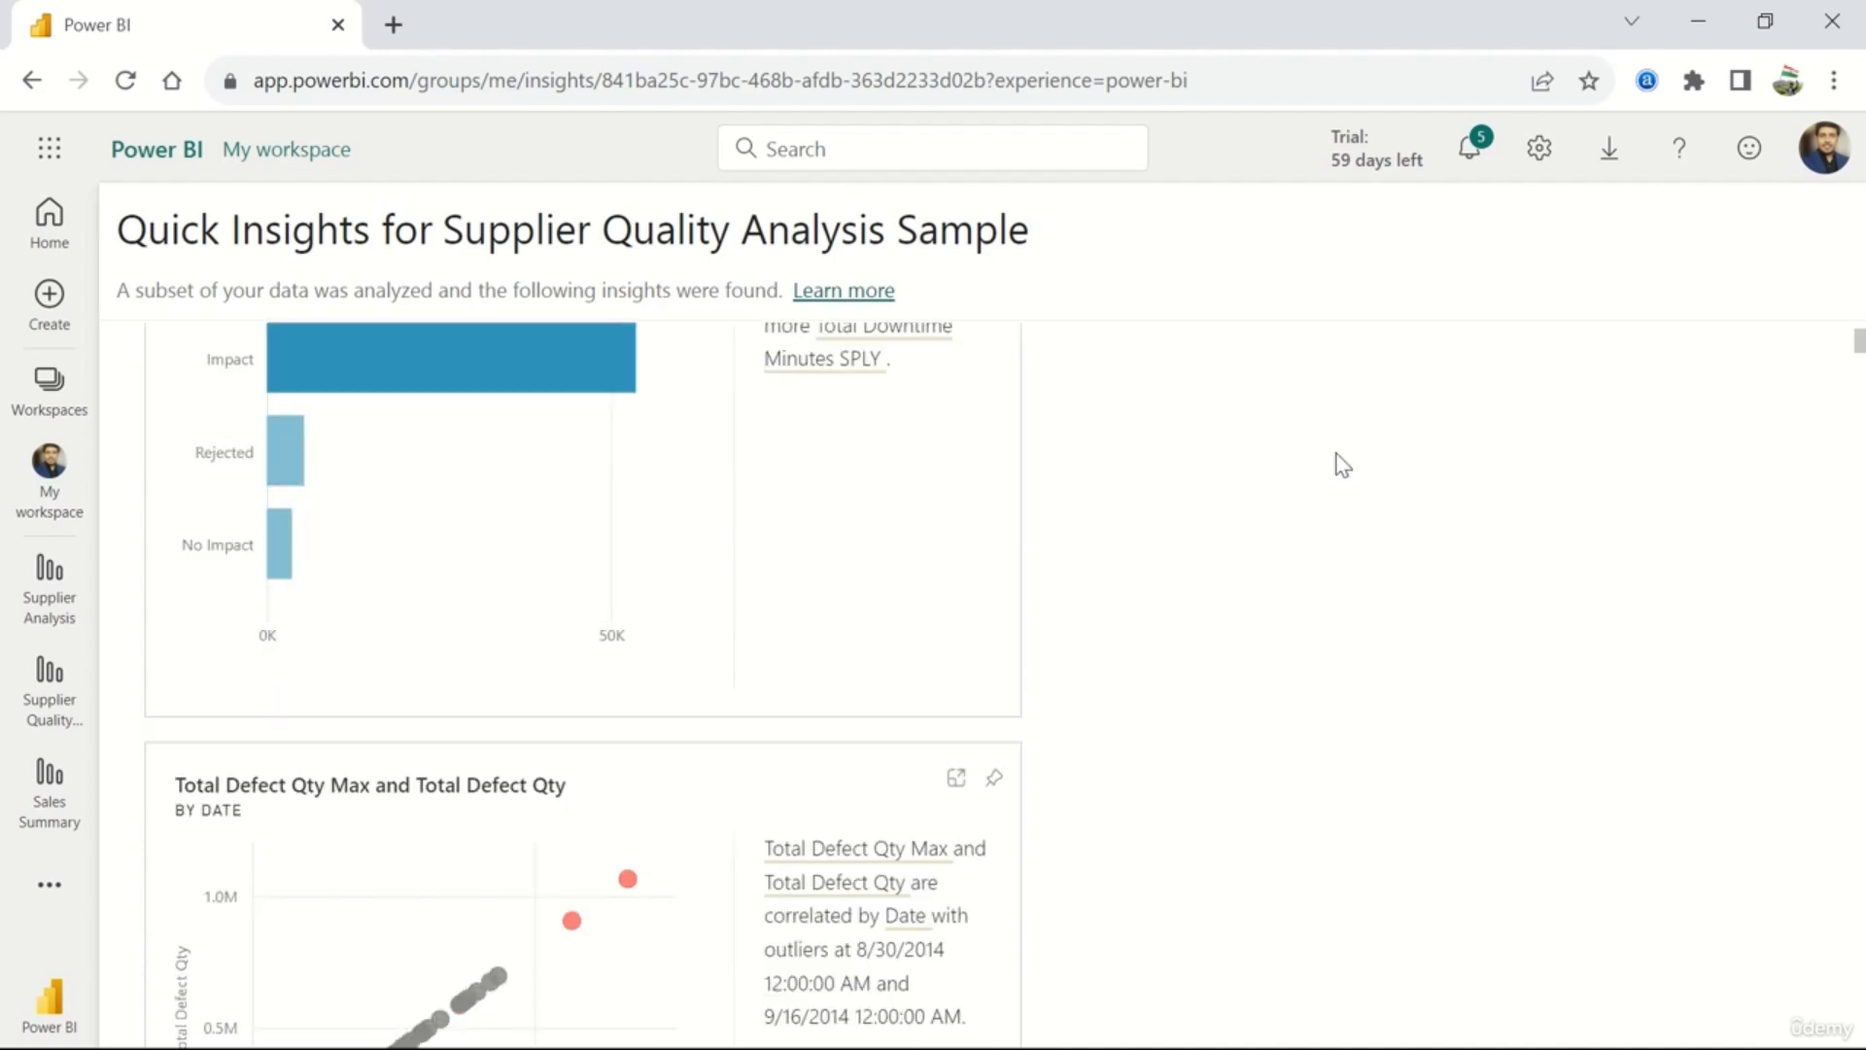
{"action": "scroll", "coordinate": [1341, 464], "scroll_direction": "down", "scroll_amount": 20}
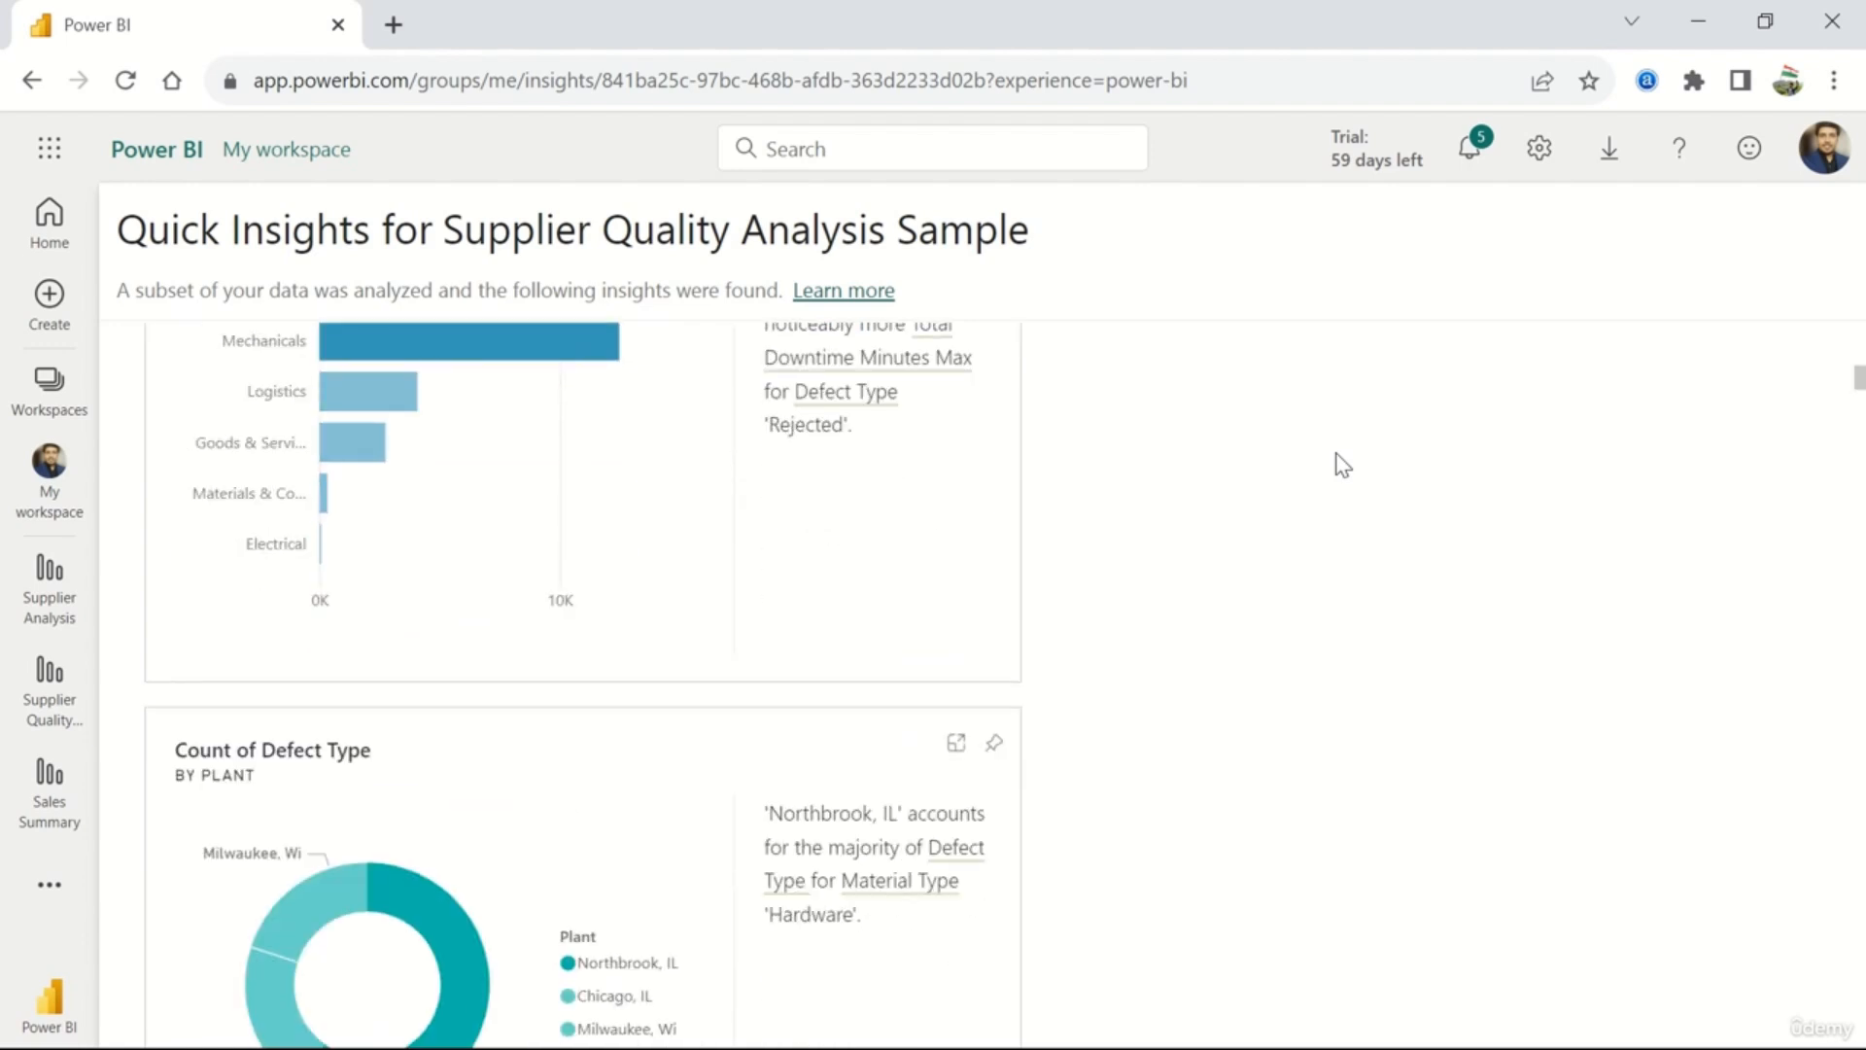
{"action": "scroll", "coordinate": [1341, 464], "scroll_direction": "down", "scroll_amount": 20}
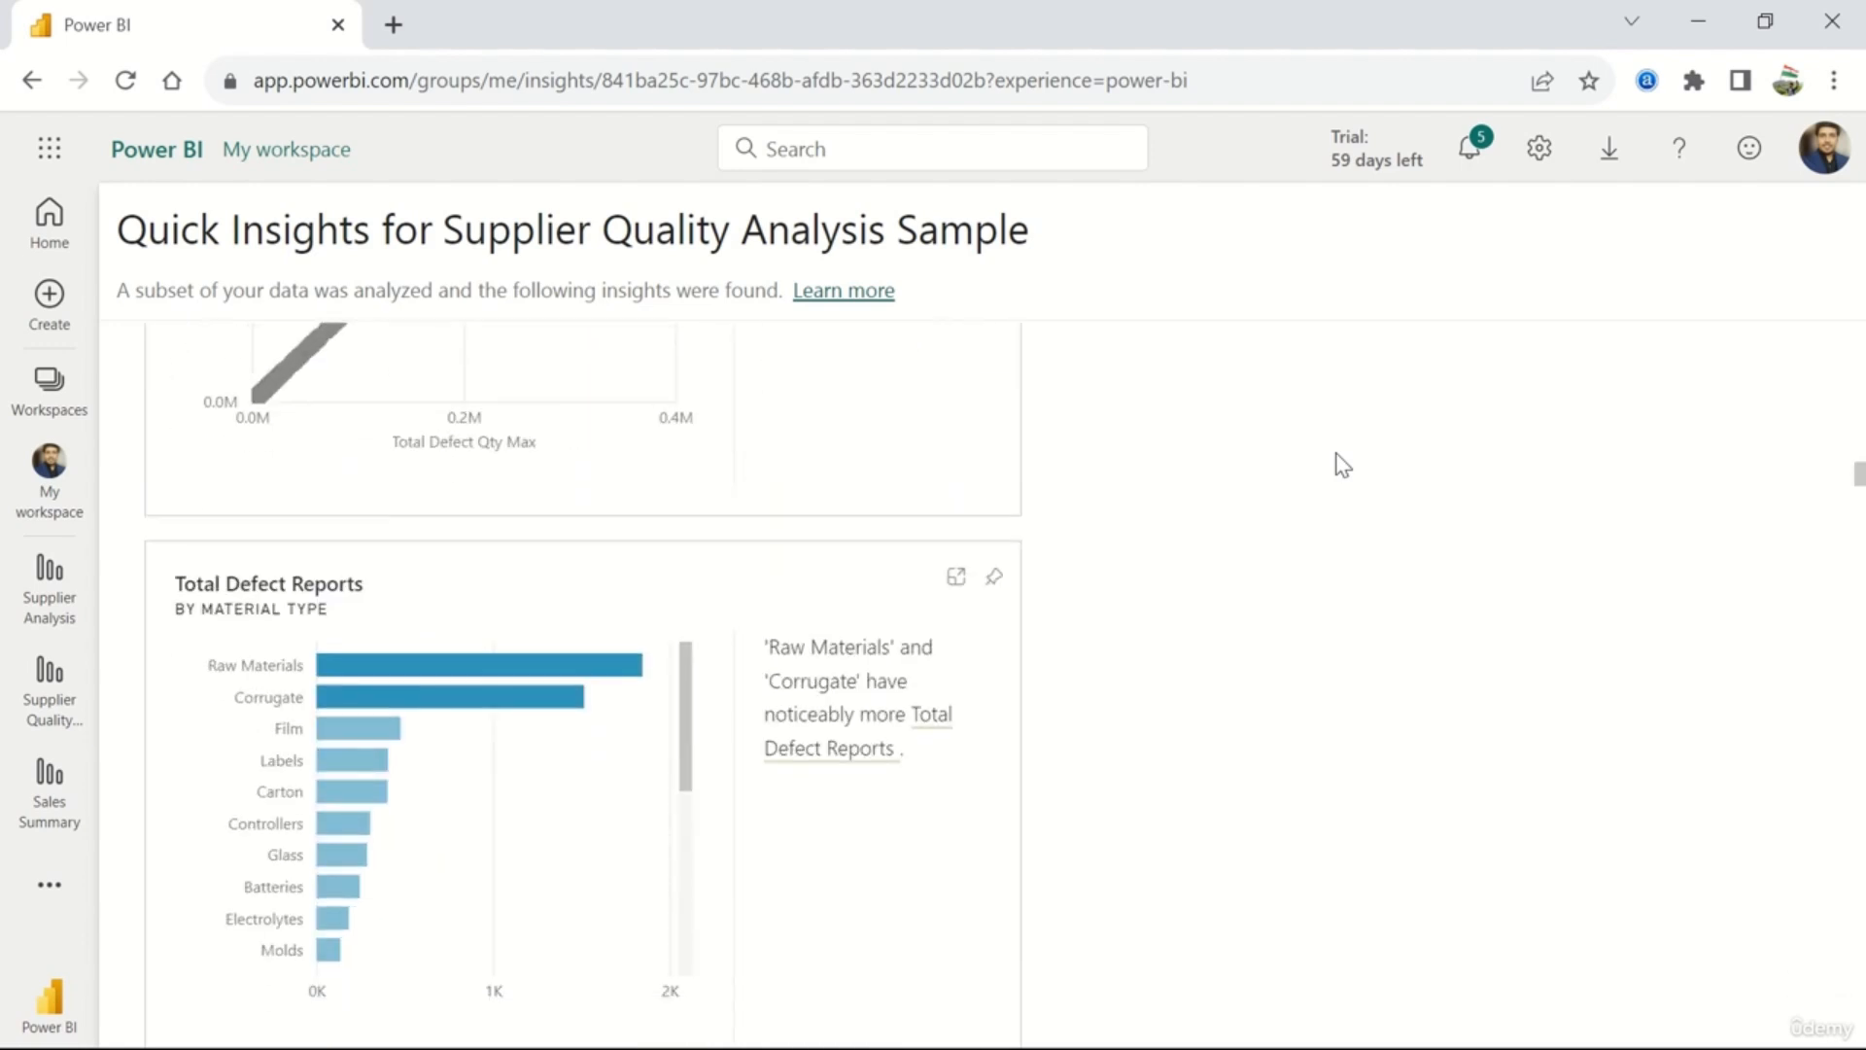
{"action": "scroll", "coordinate": [1342, 465], "scroll_direction": "down", "scroll_amount": 20}
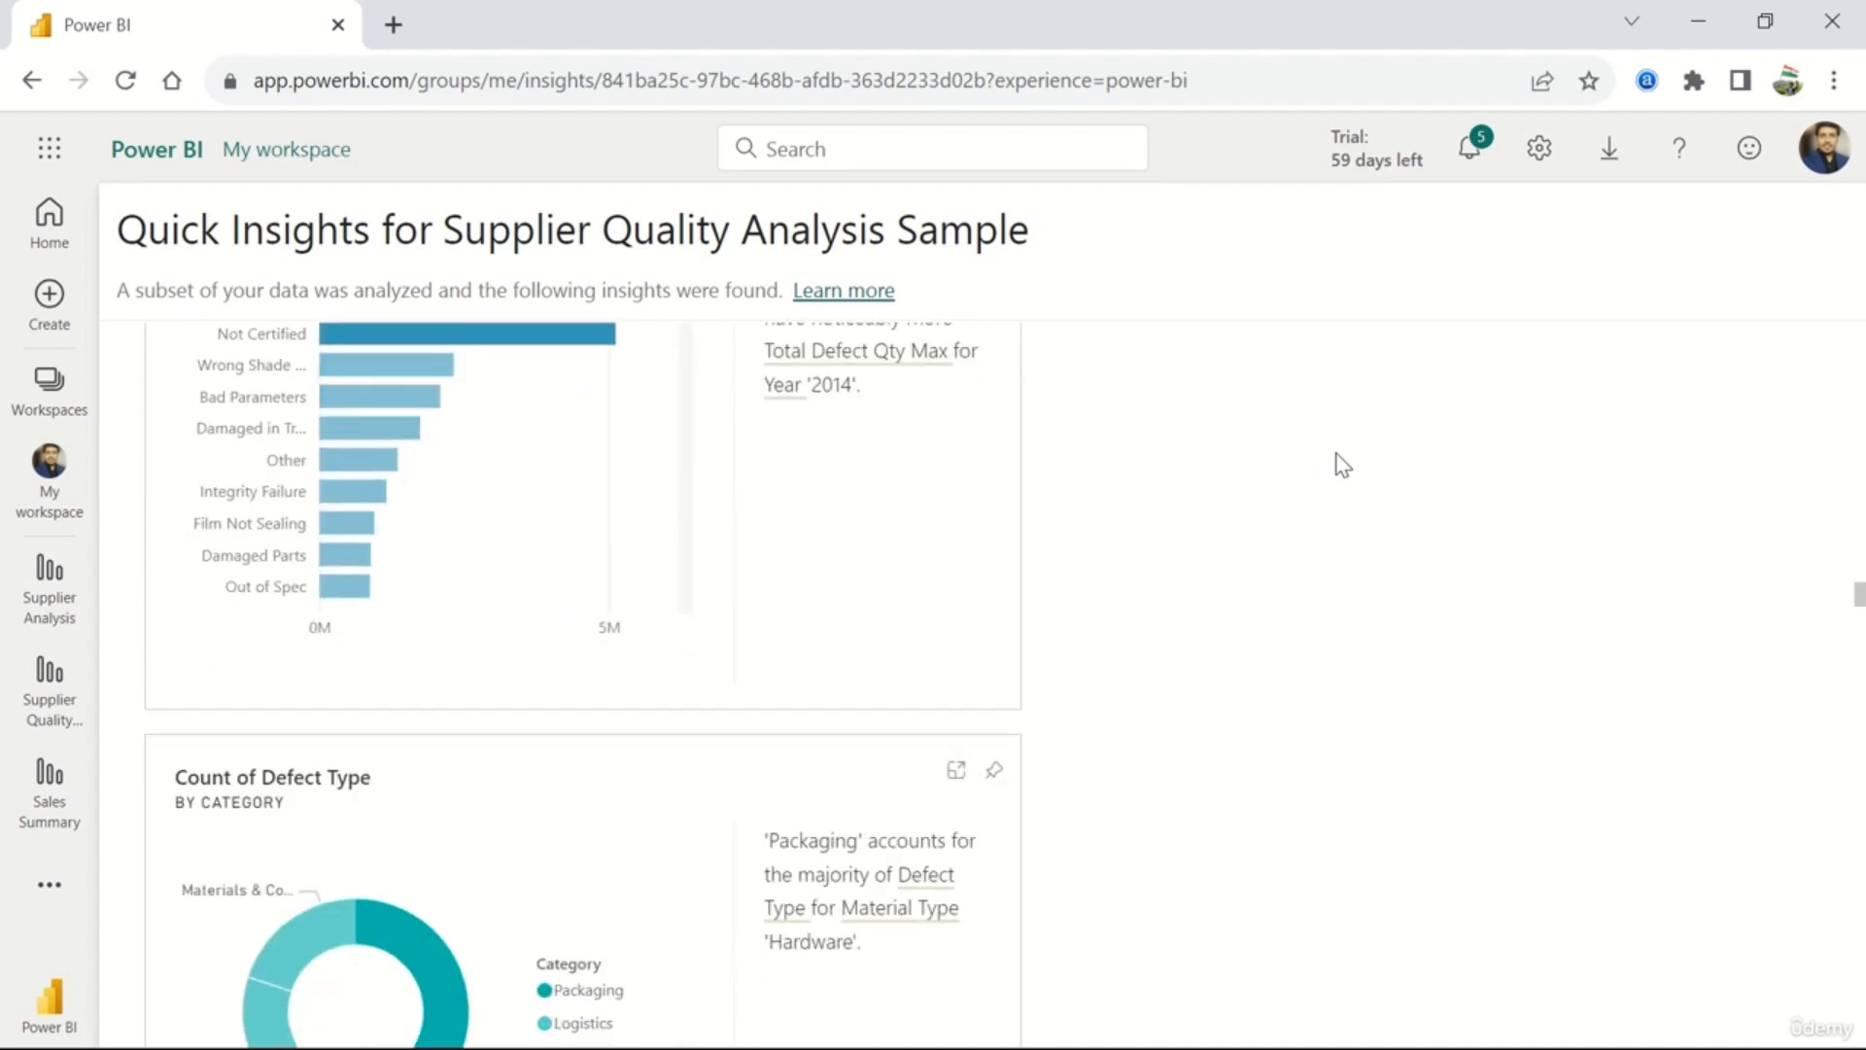
{"action": "scroll", "coordinate": [1342, 464], "scroll_direction": "down", "scroll_amount": 20}
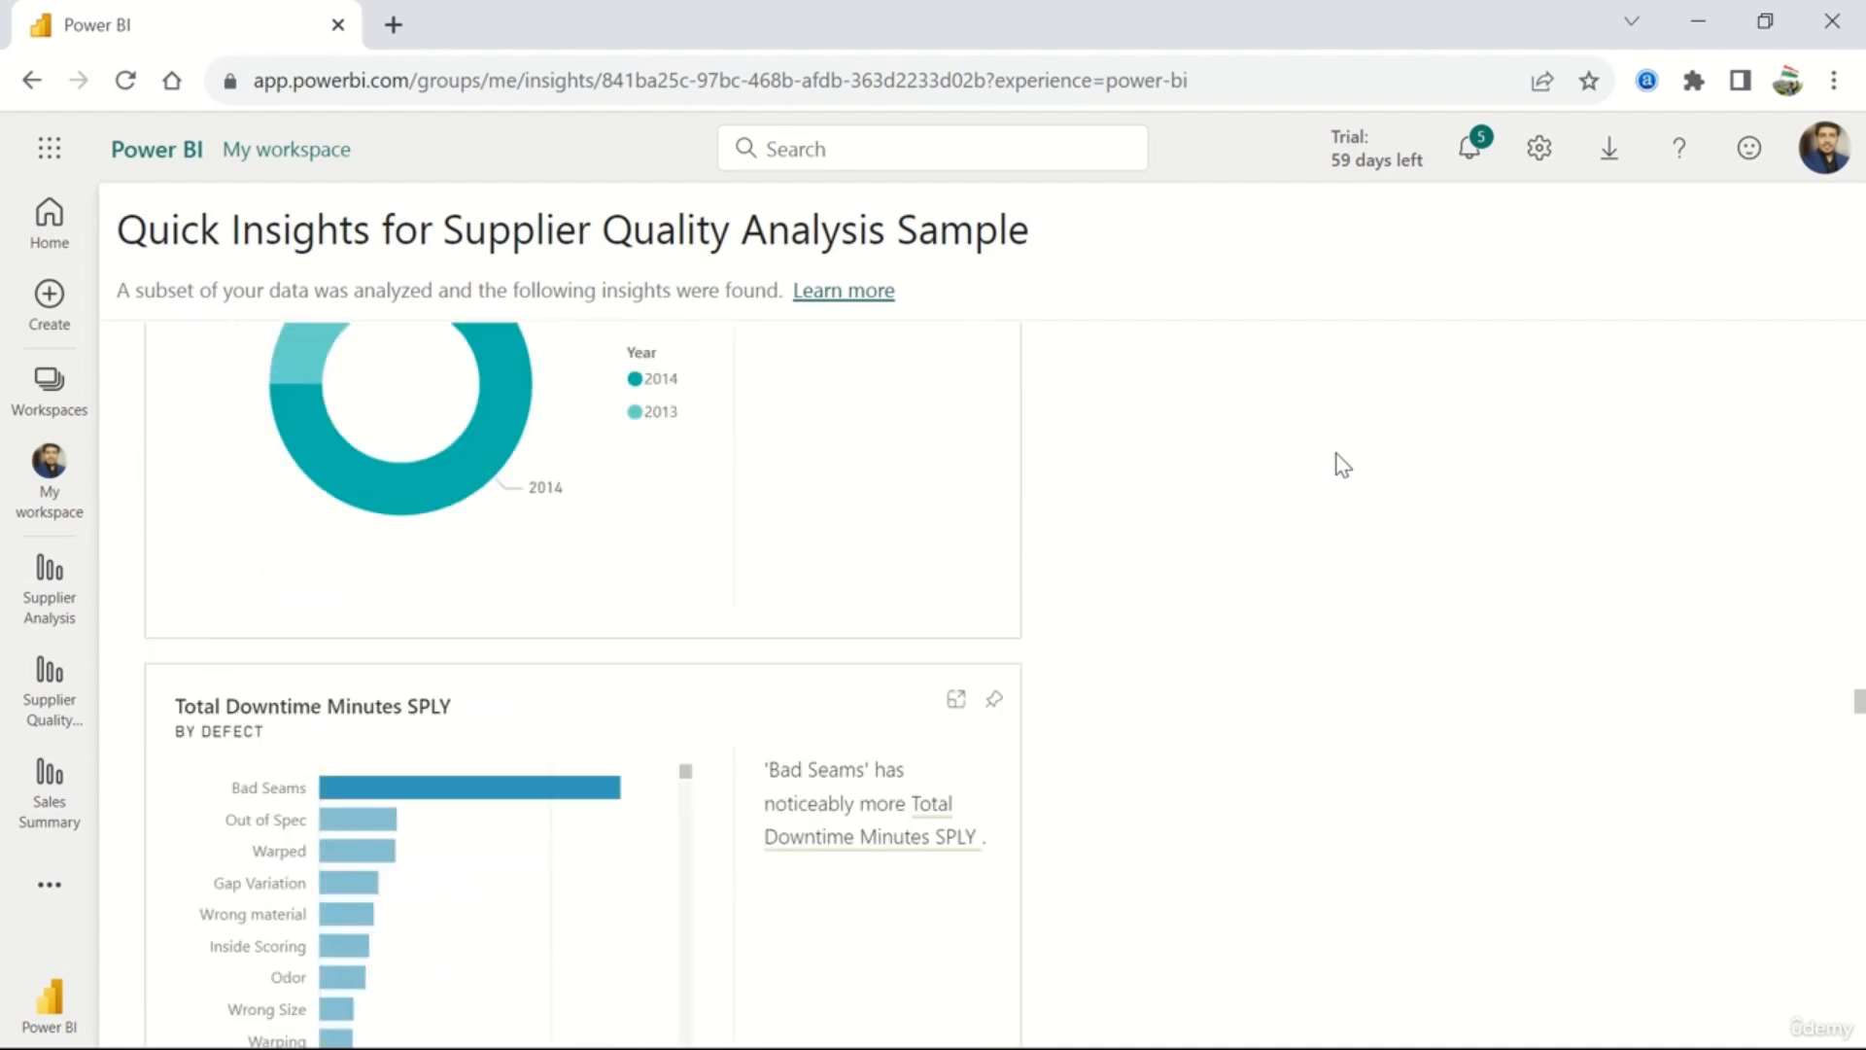
{"action": "scroll", "coordinate": [1341, 464], "scroll_direction": "down", "scroll_amount": 20}
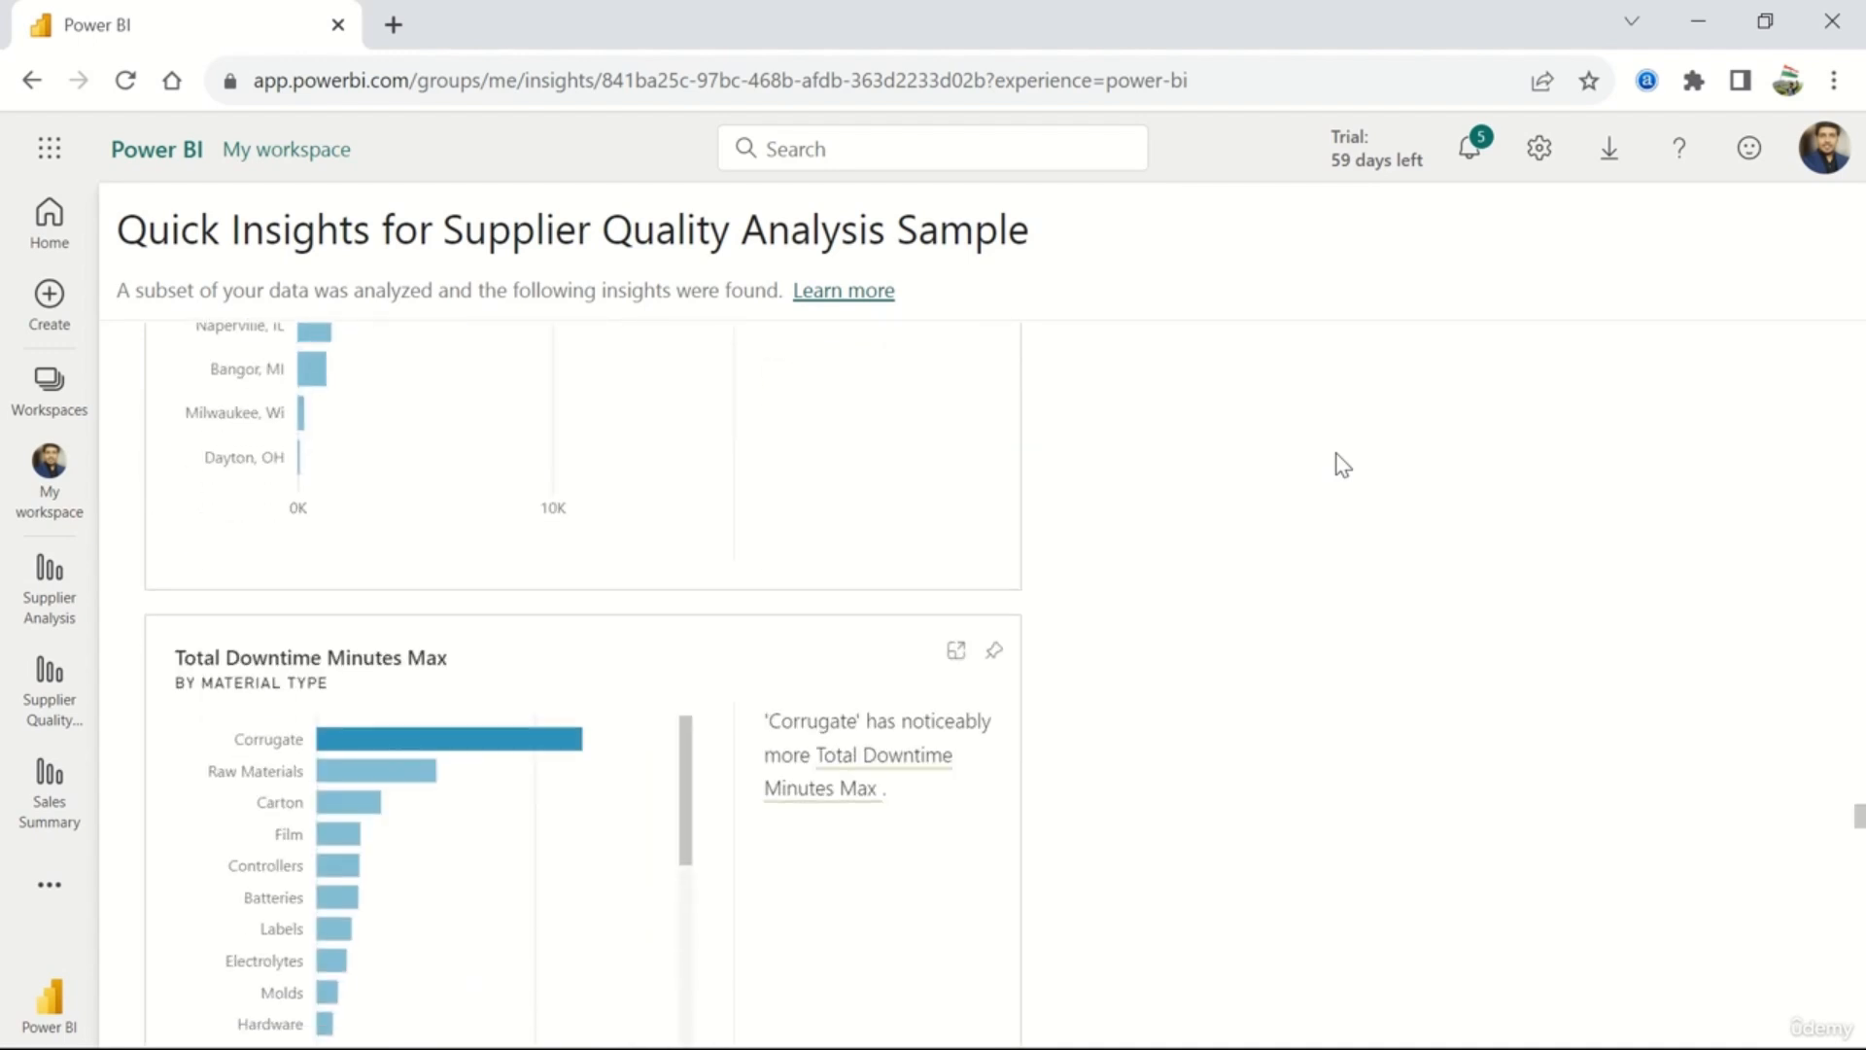
{"action": "scroll", "coordinate": [1341, 465], "scroll_direction": "down", "scroll_amount": 20}
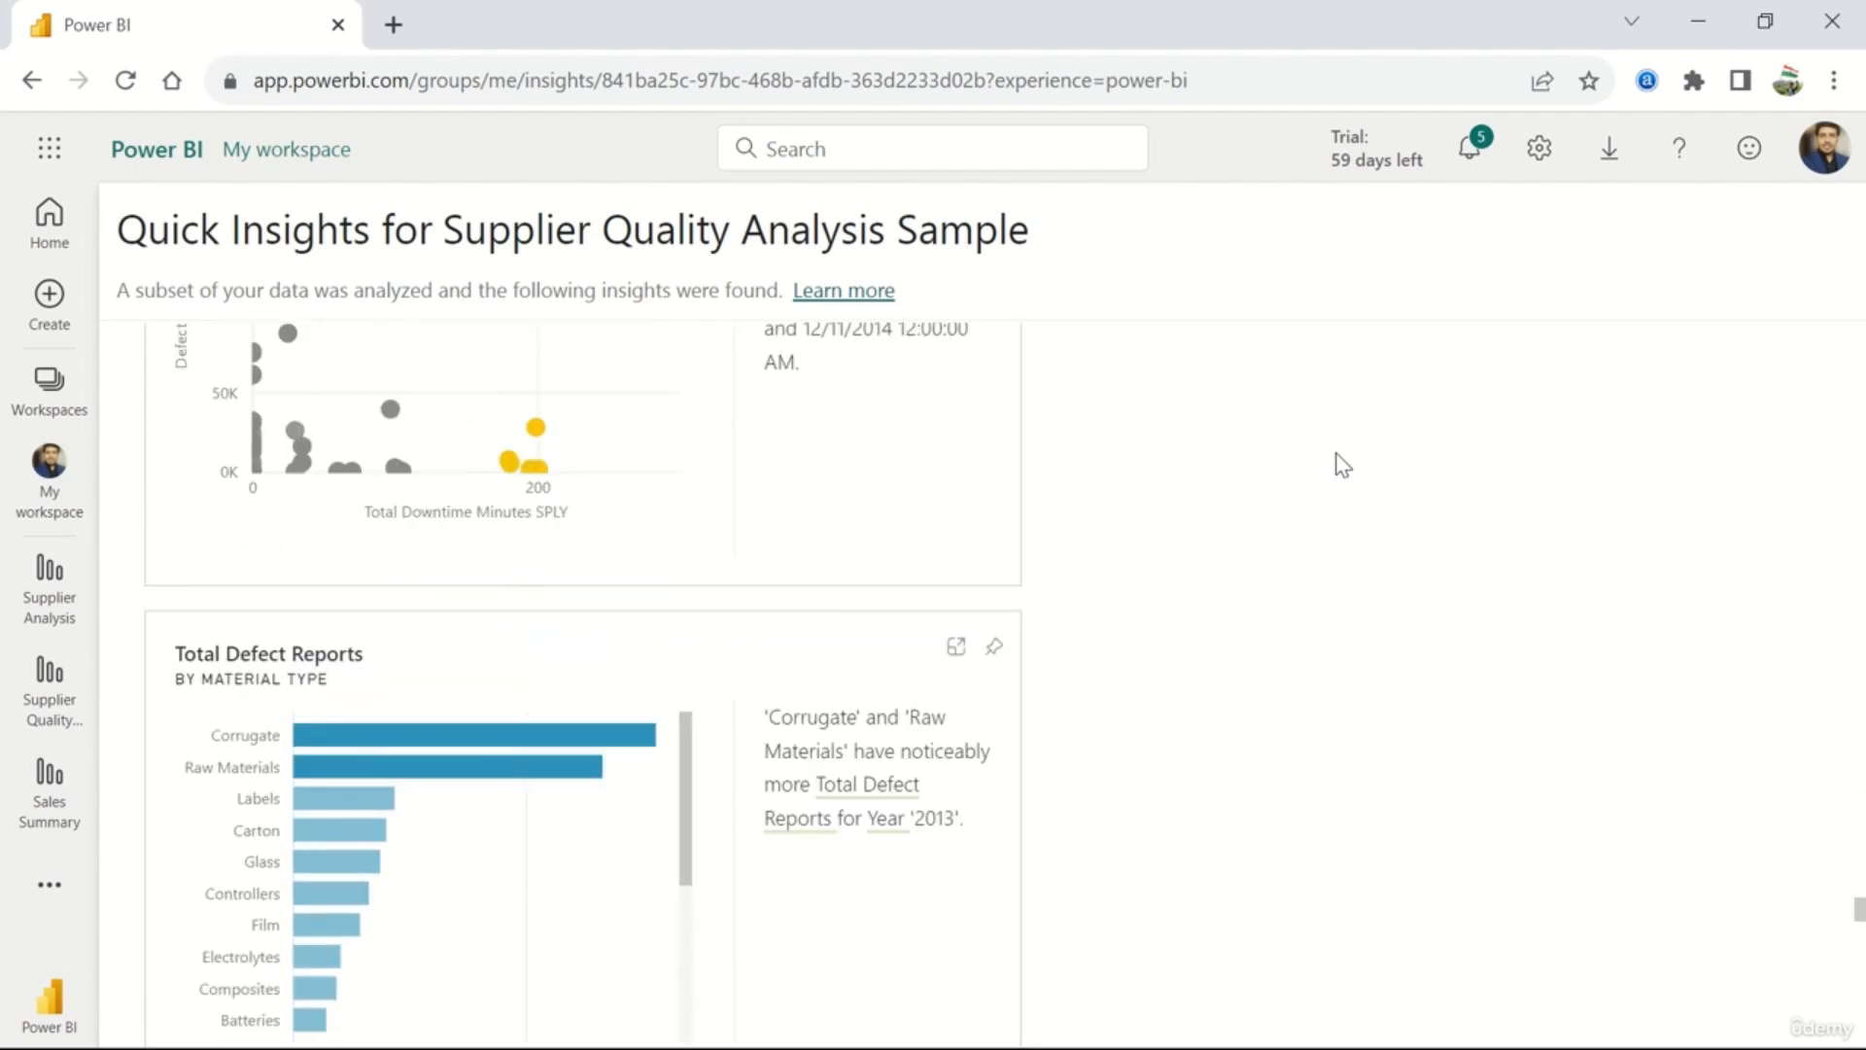
{"action": "scroll", "coordinate": [1341, 465], "scroll_direction": "down", "scroll_amount": 20}
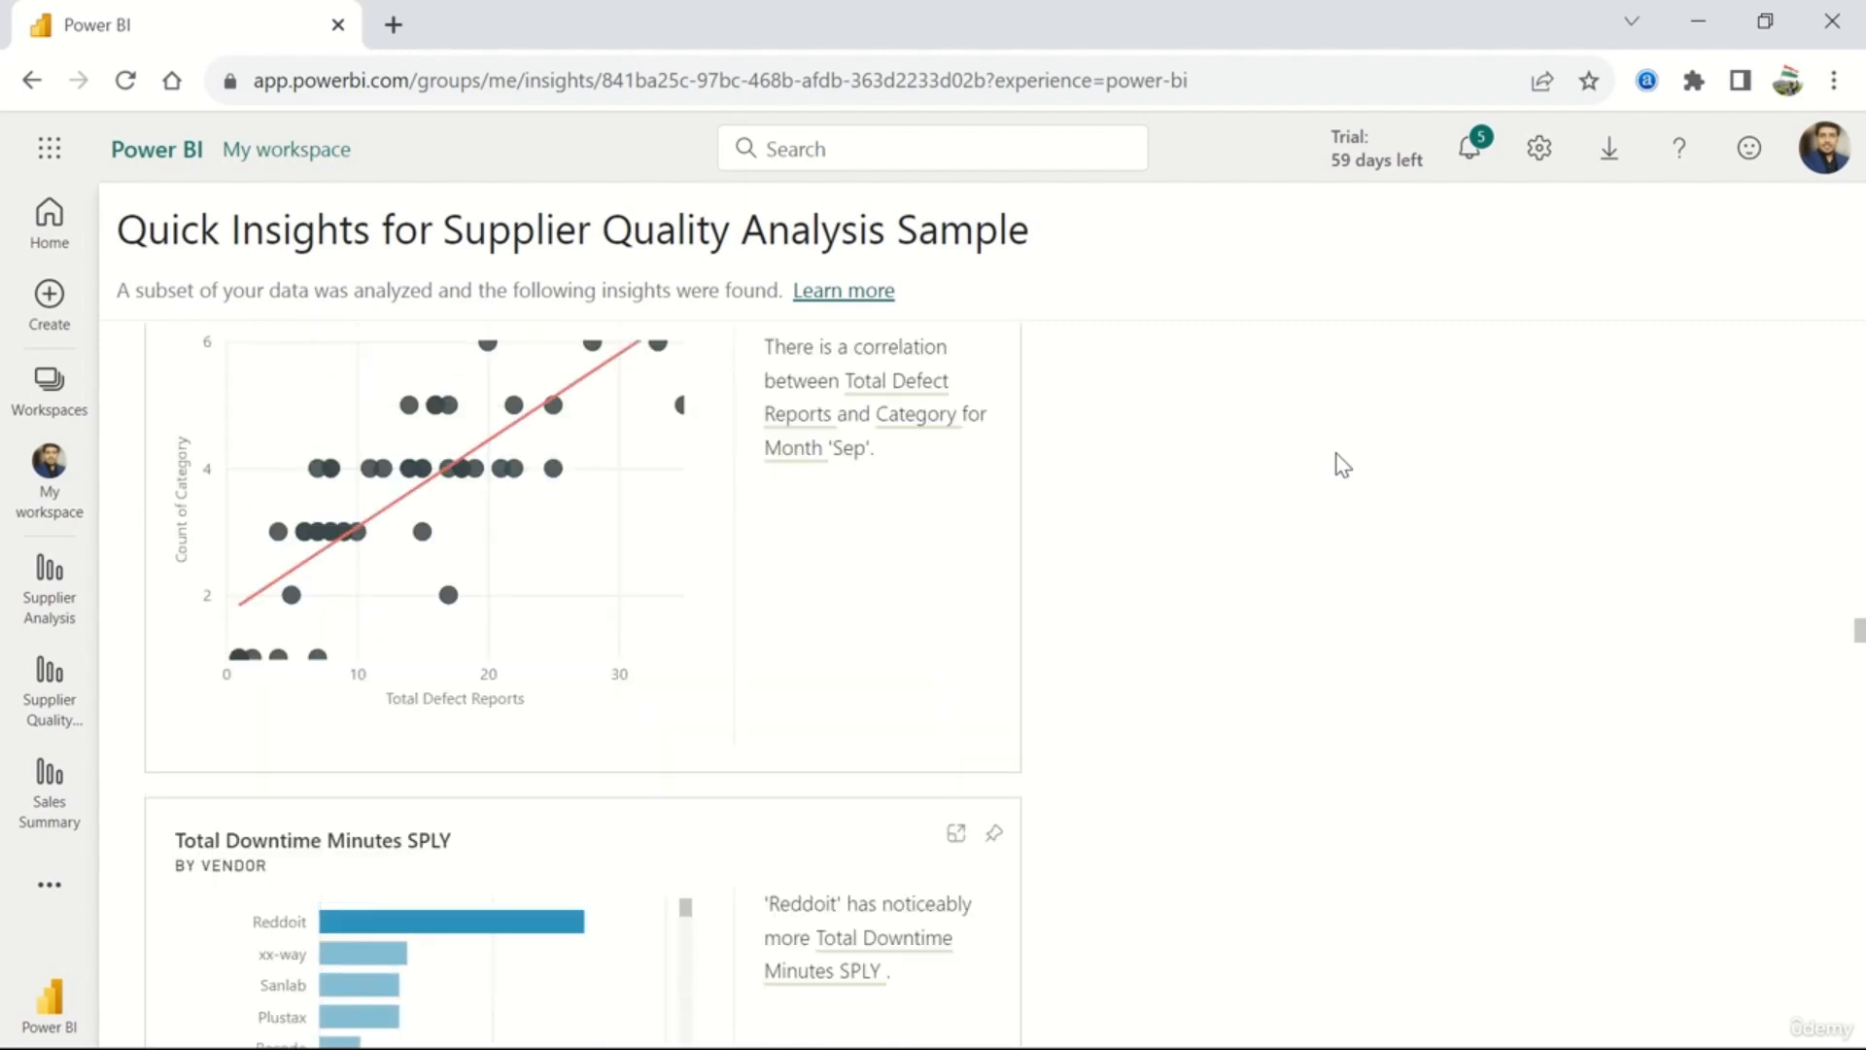
{"action": "scroll", "coordinate": [1341, 464], "scroll_direction": "up", "scroll_amount": 20}
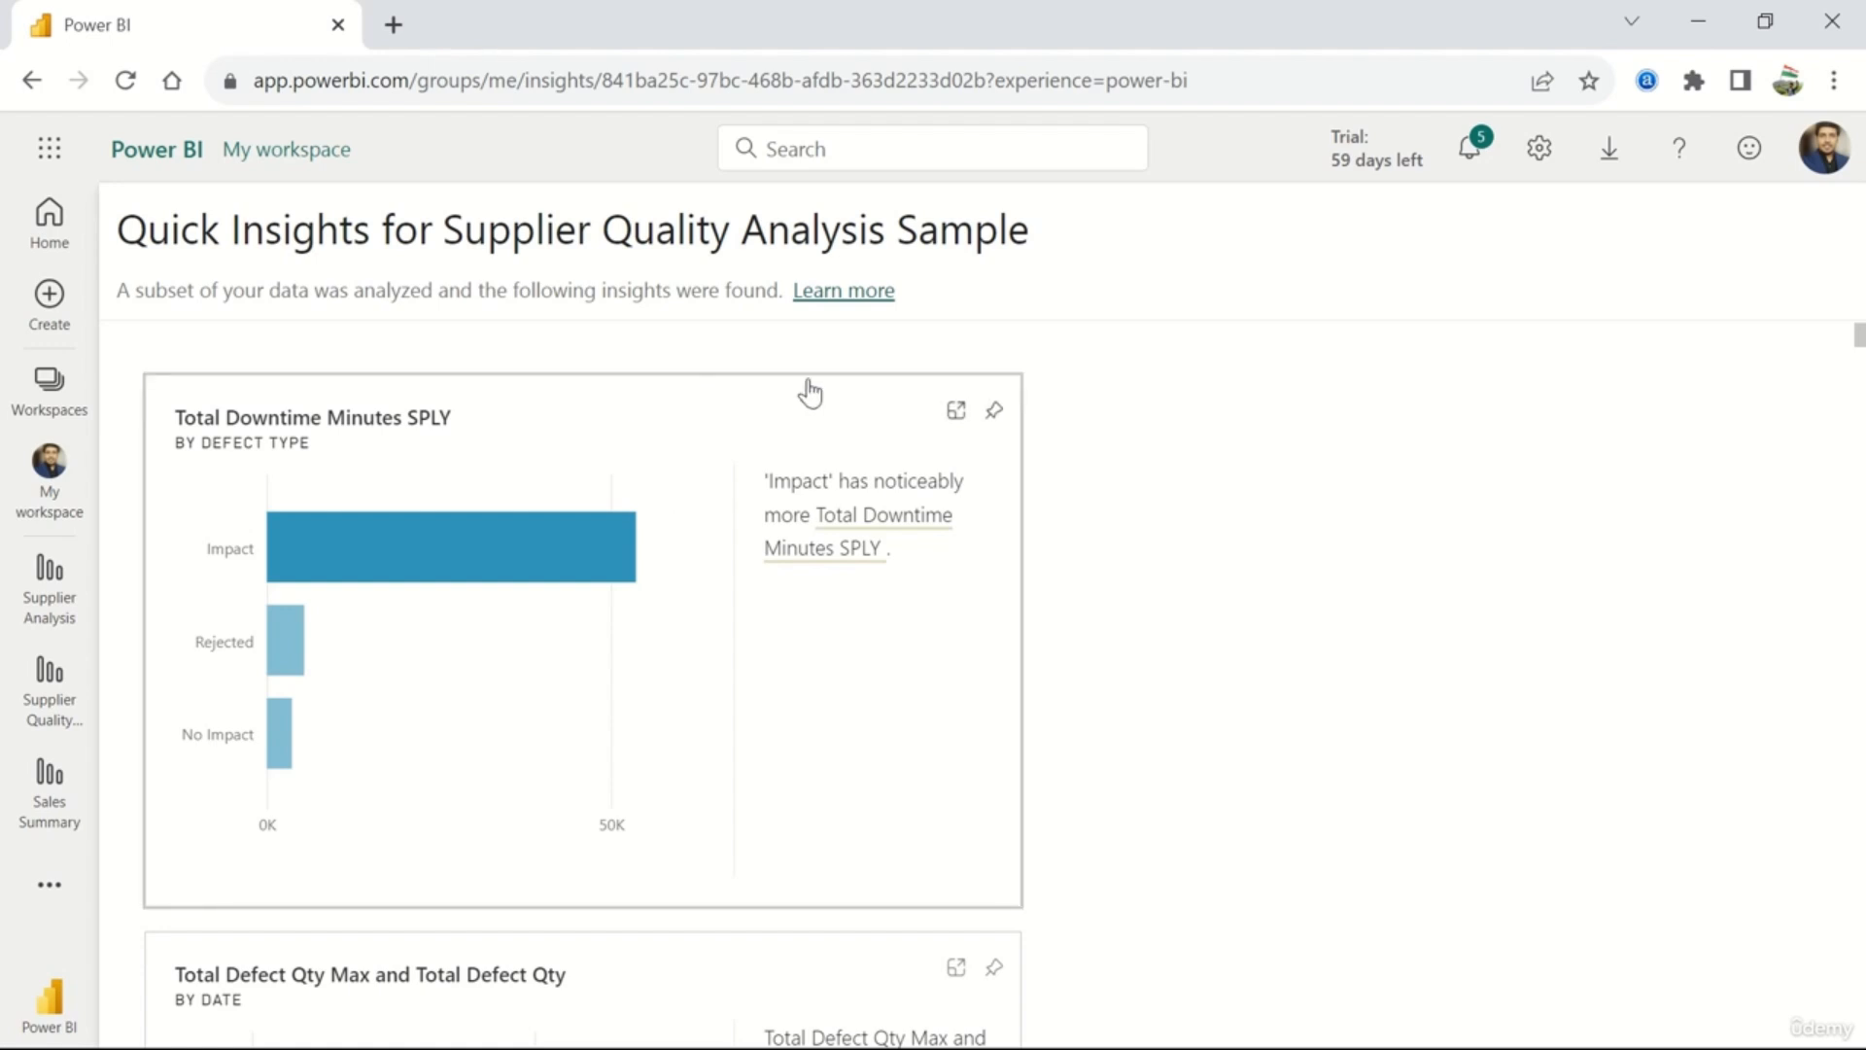
- Pin the Total Downtime Minutes SPLY by Defect Type insight to a new dashboard named "Supplier Insights"
{"action": "left_click", "coordinate": [996, 419]}
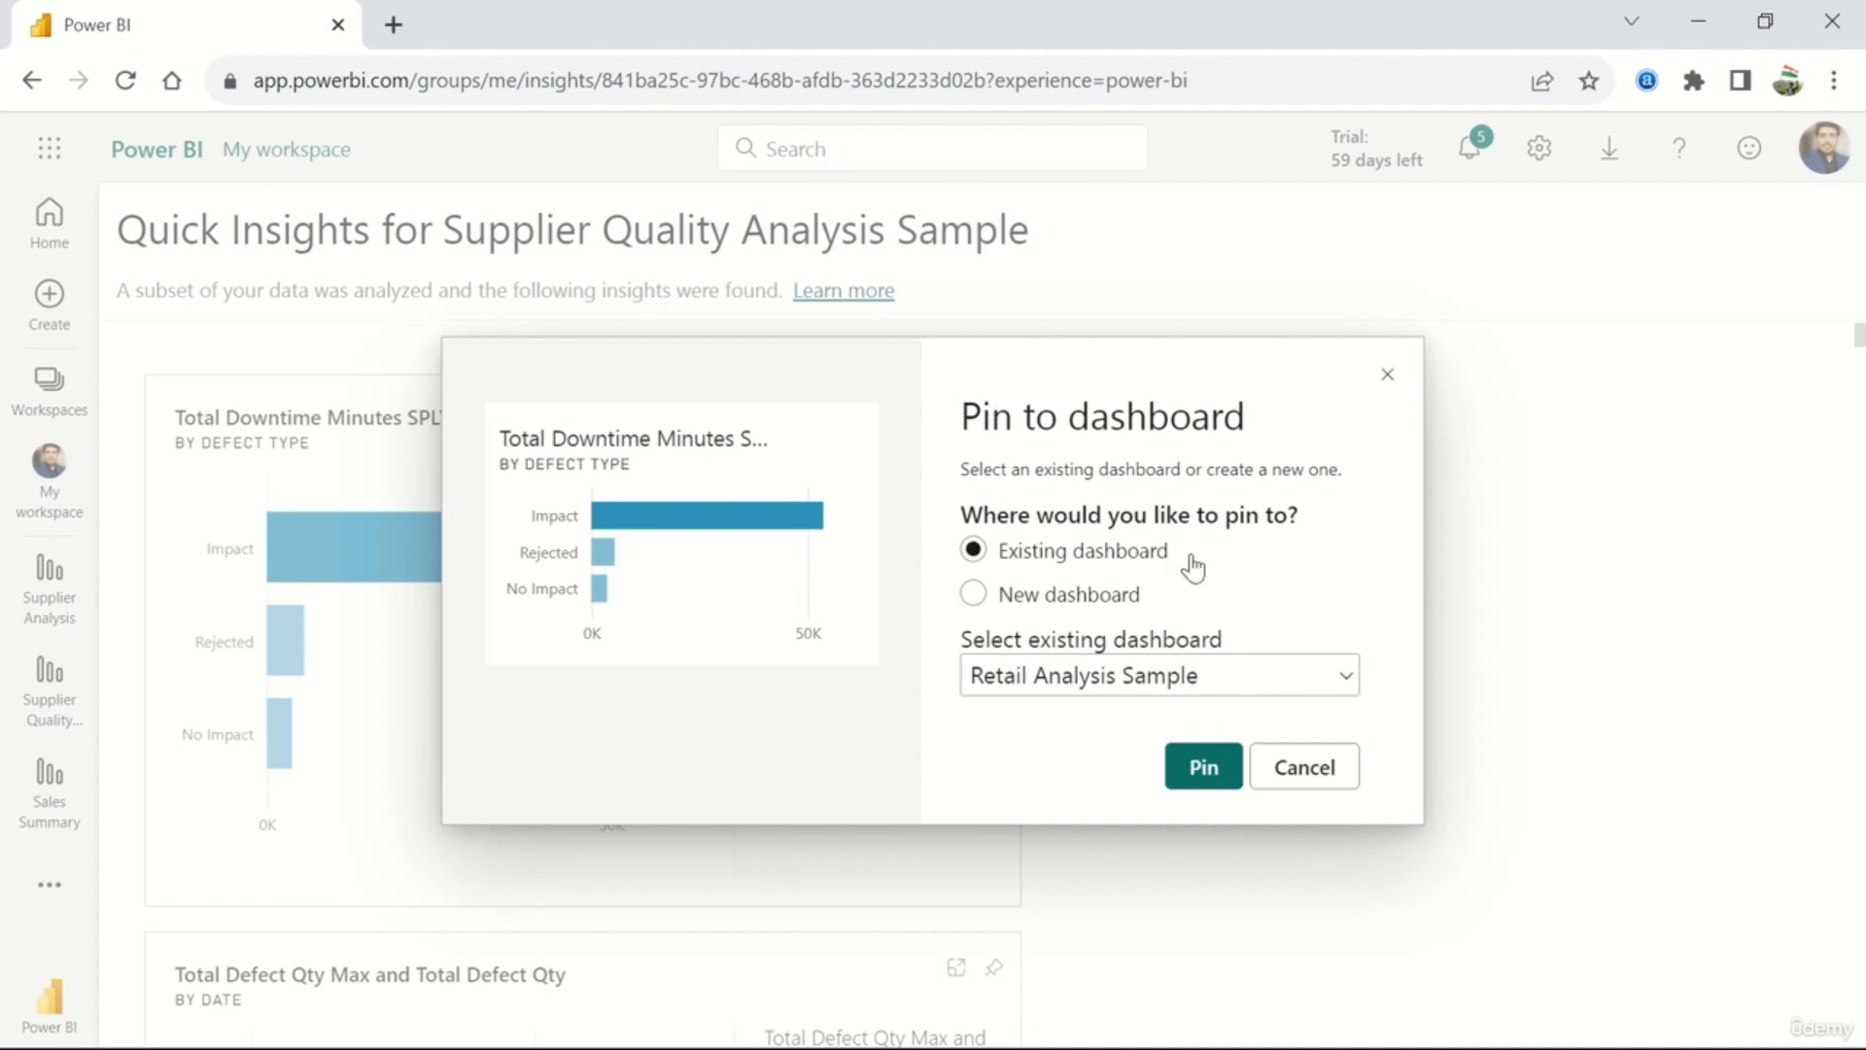
{"action": "left_click", "coordinate": [1274, 675]}
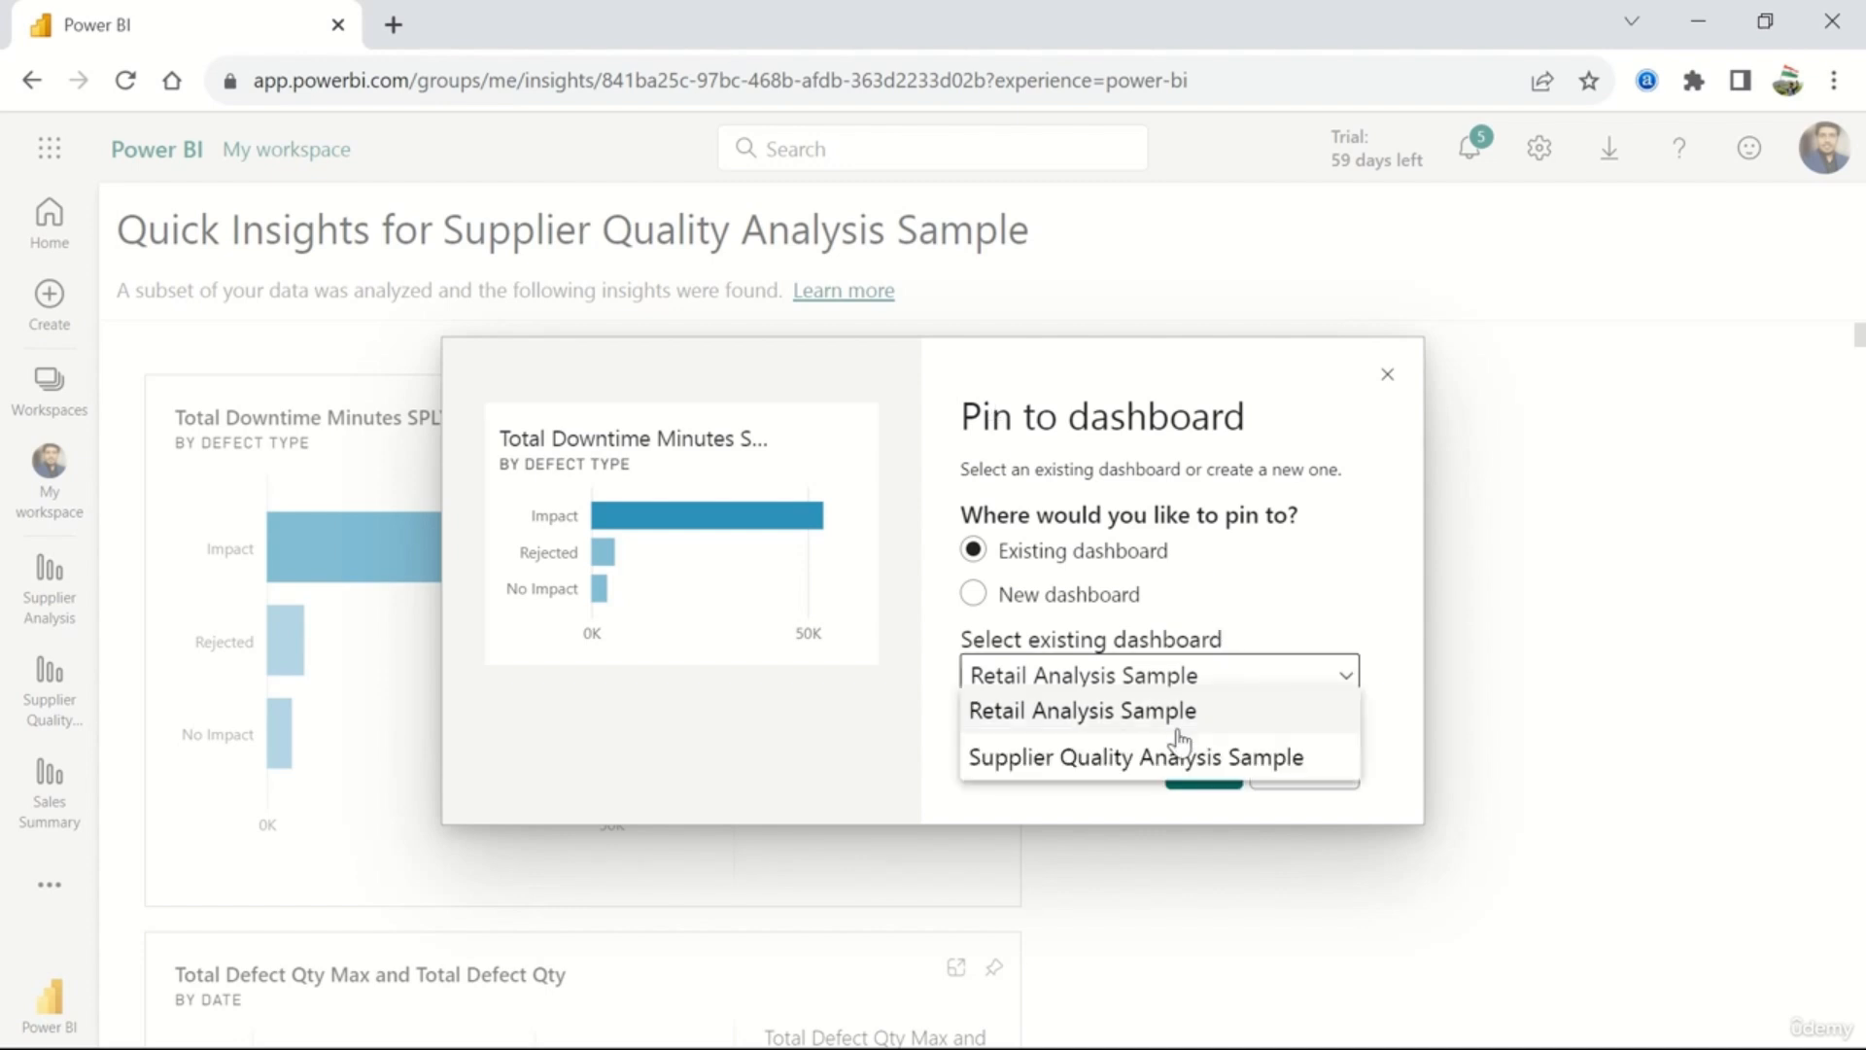
{"action": "left_click", "coordinate": [1328, 581]}
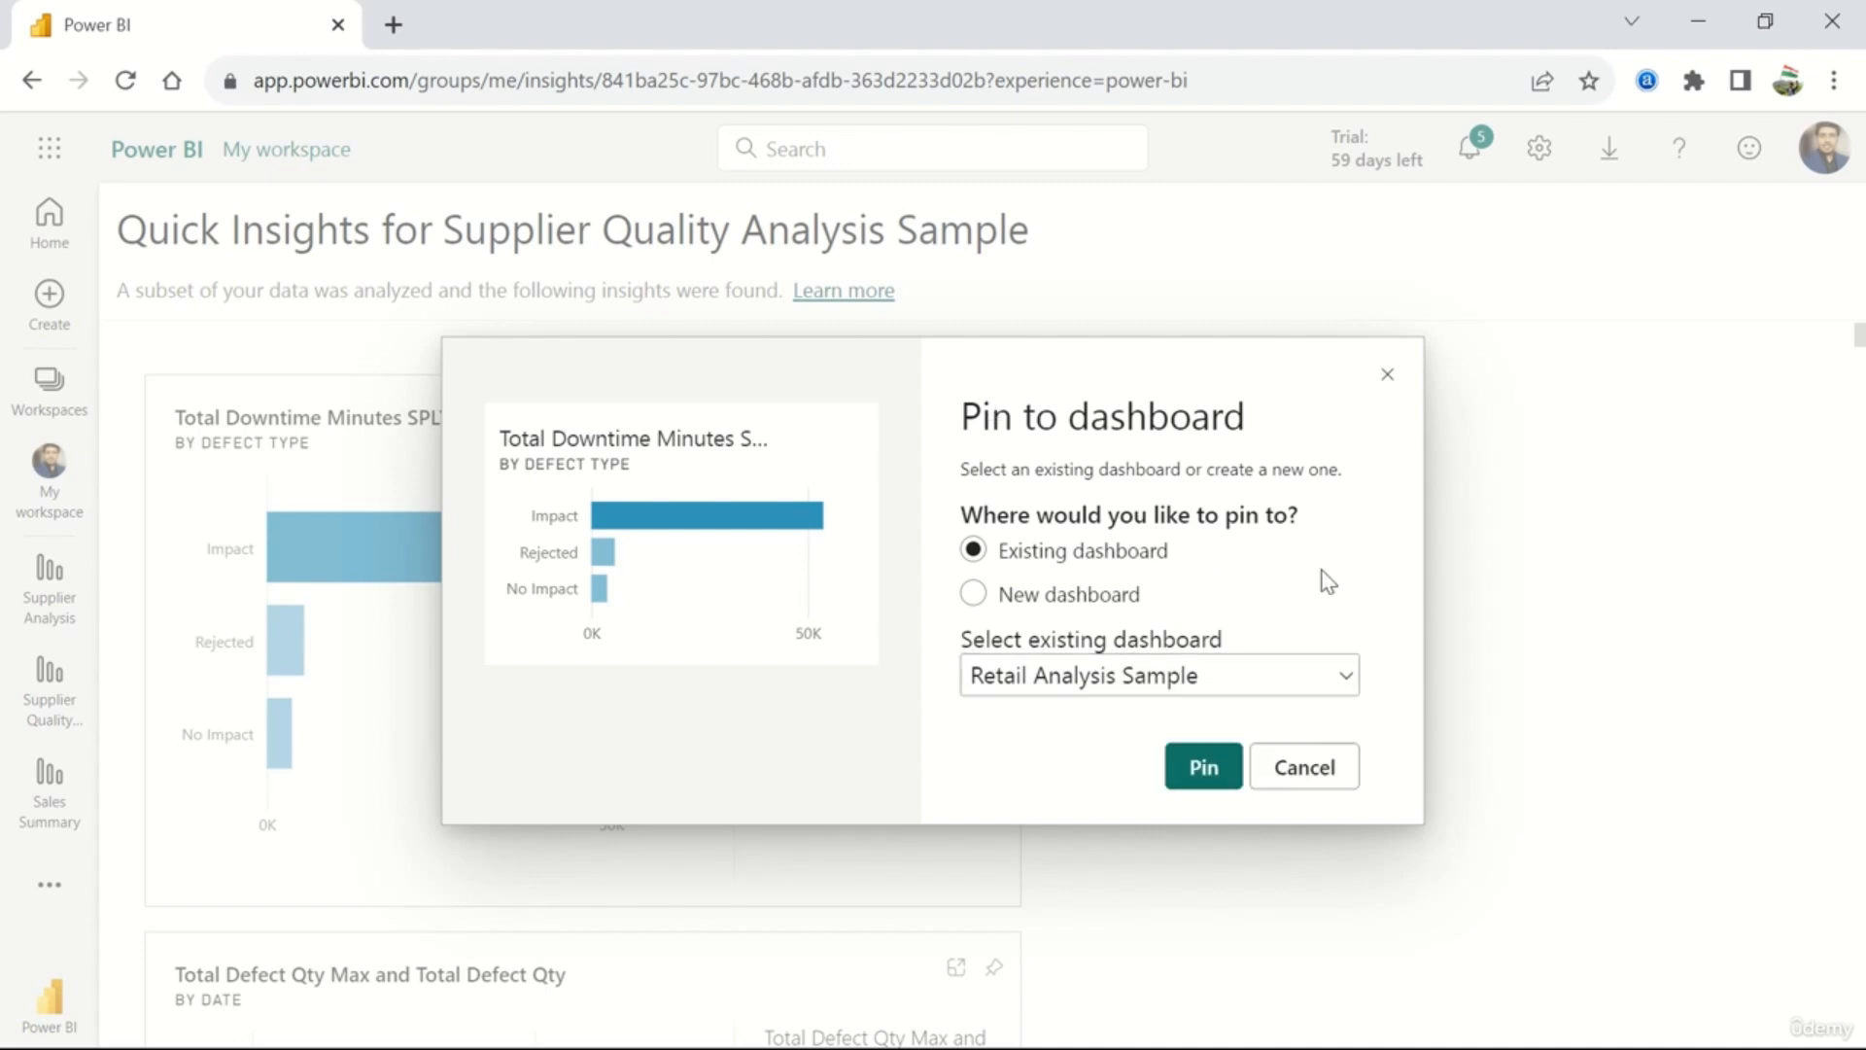
{"action": "left_click", "coordinate": [976, 597]}
{"action": "left_click", "coordinate": [1048, 667]}
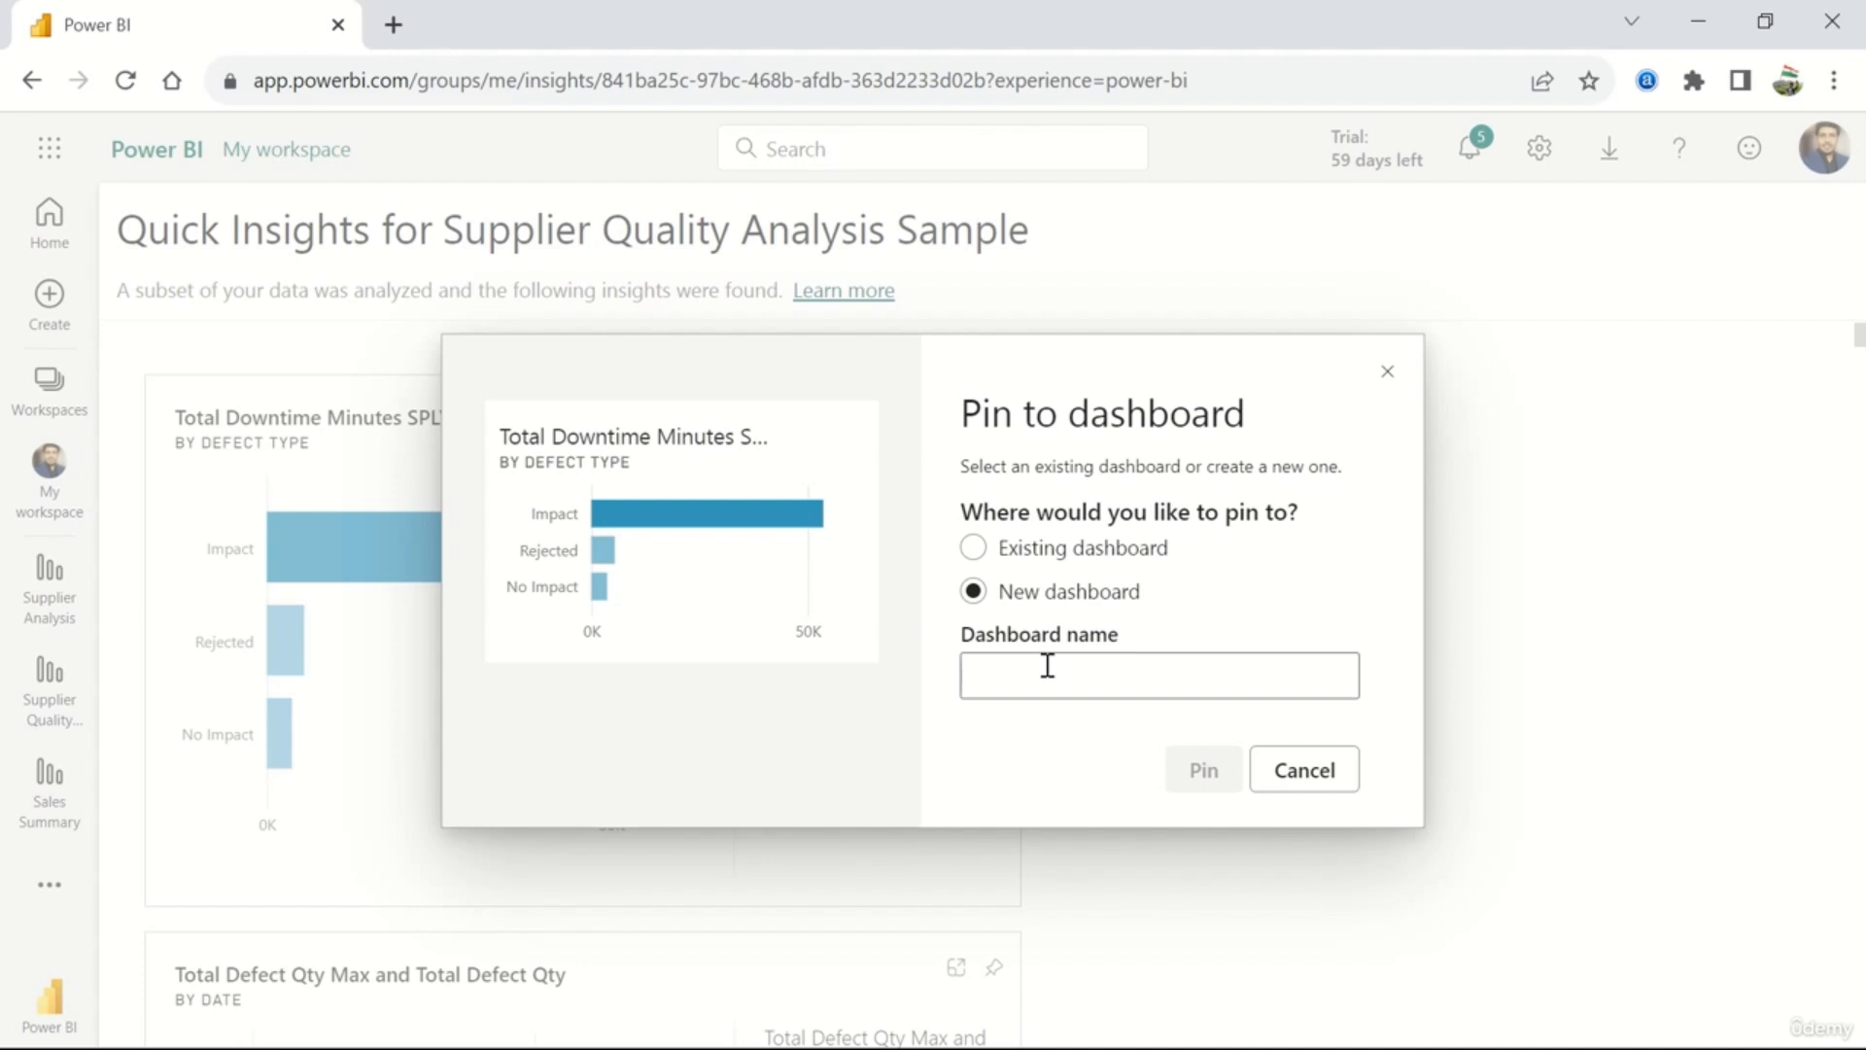
{"action": "type", "text": "Supplier Insights"}
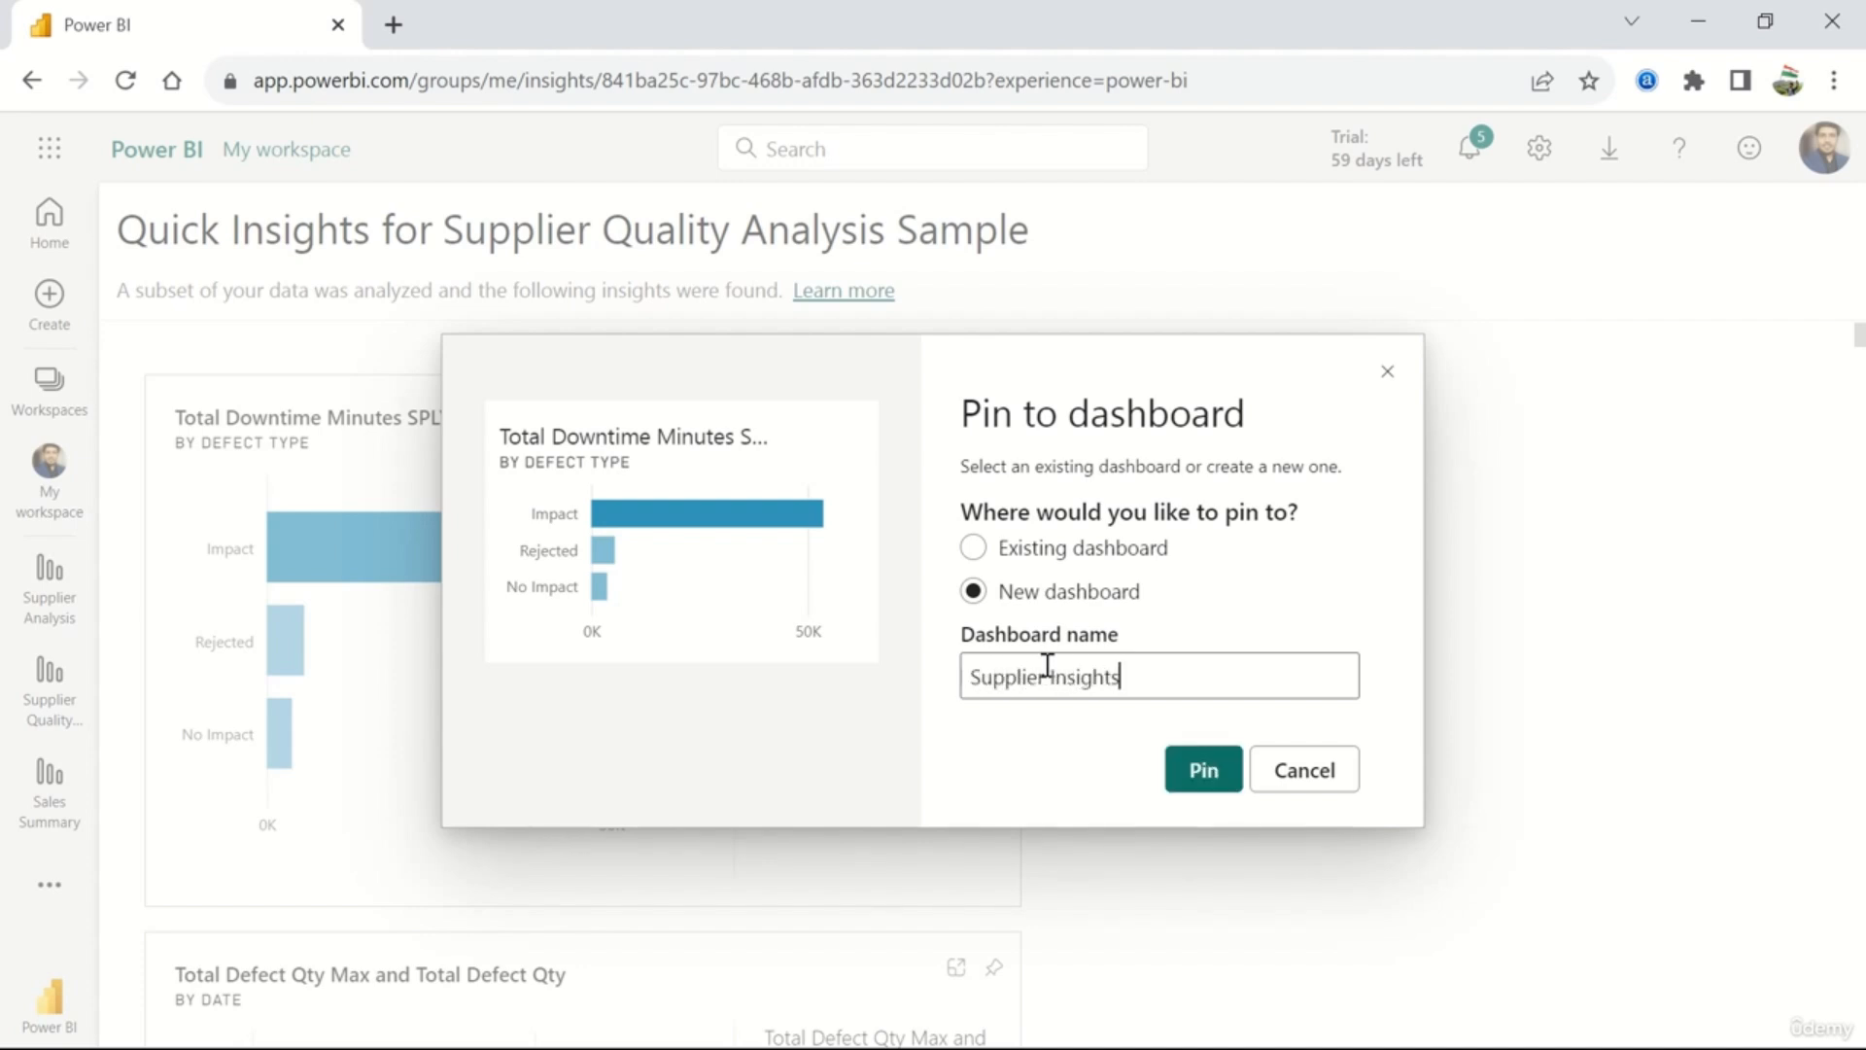
{"action": "left_click", "coordinate": [1202, 769]}
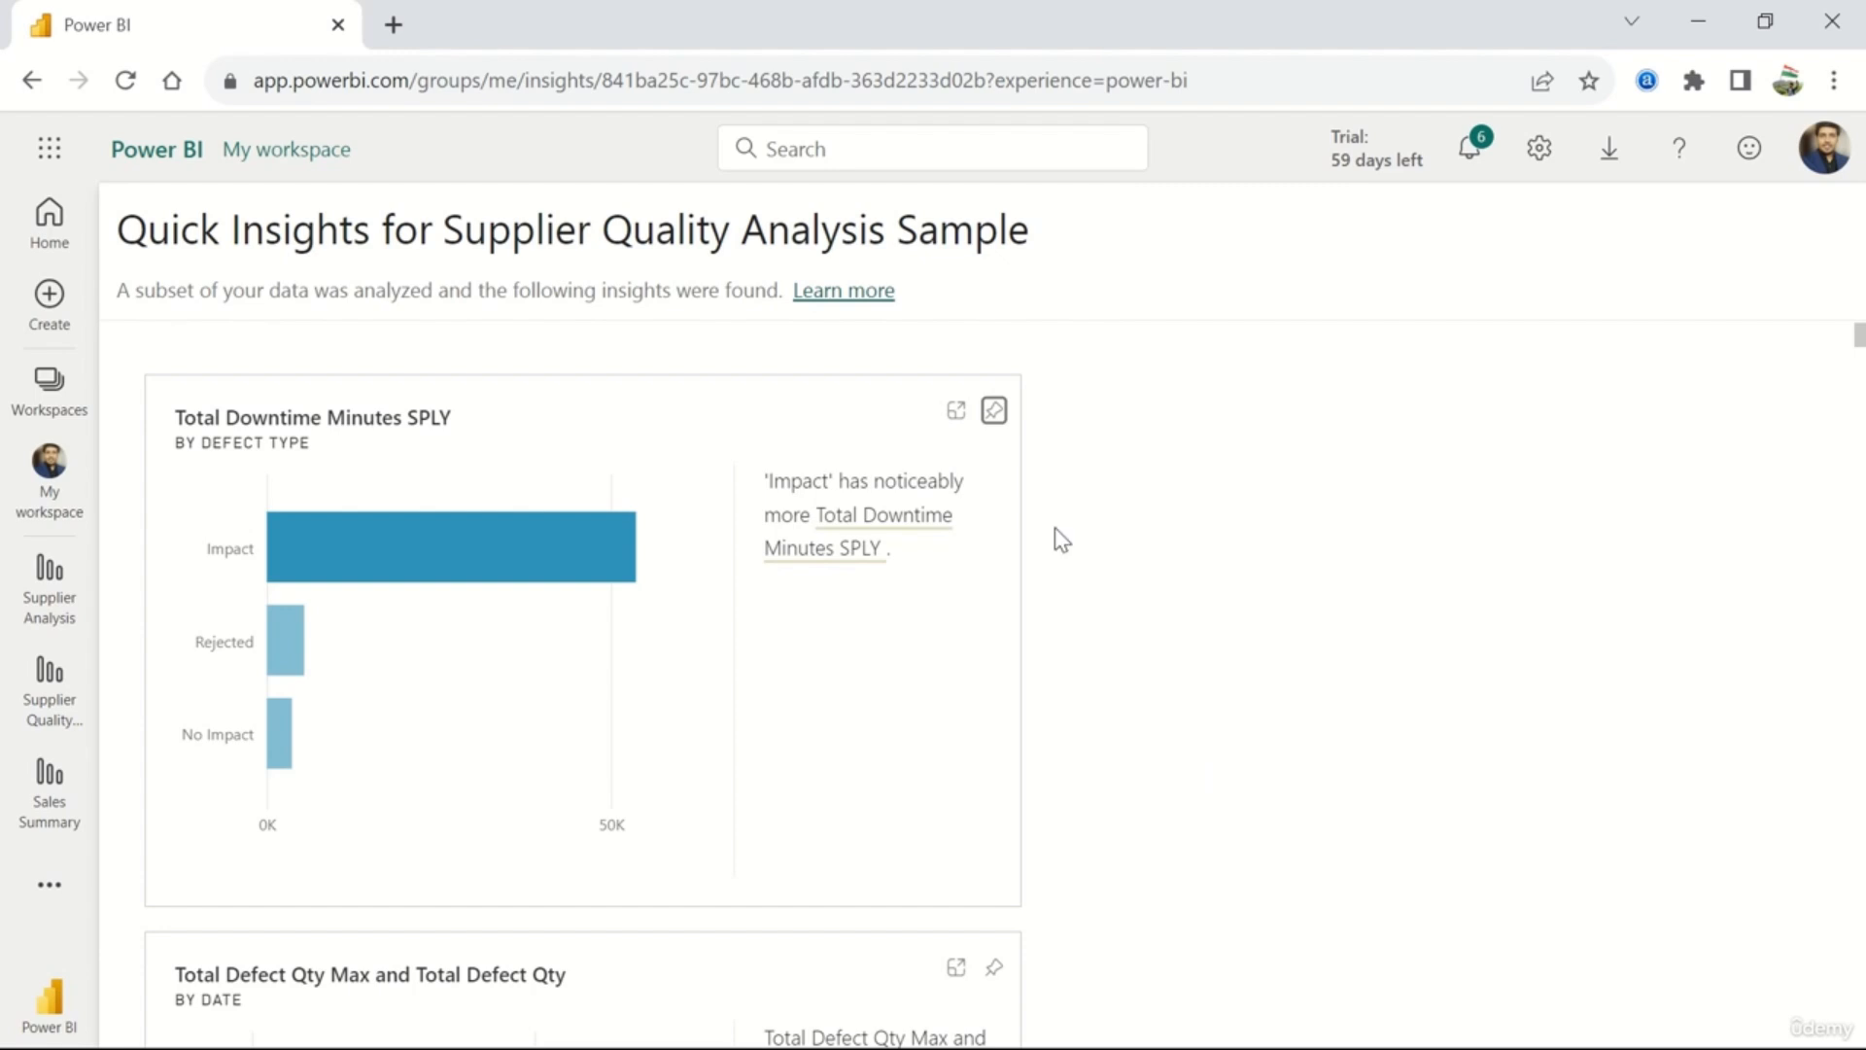
- Open the Total Downtime Minutes SPLY by Defect Type insight in focus mode and check its filter sorting options and the Impact bar's details
{"action": "left_click", "coordinate": [957, 414]}
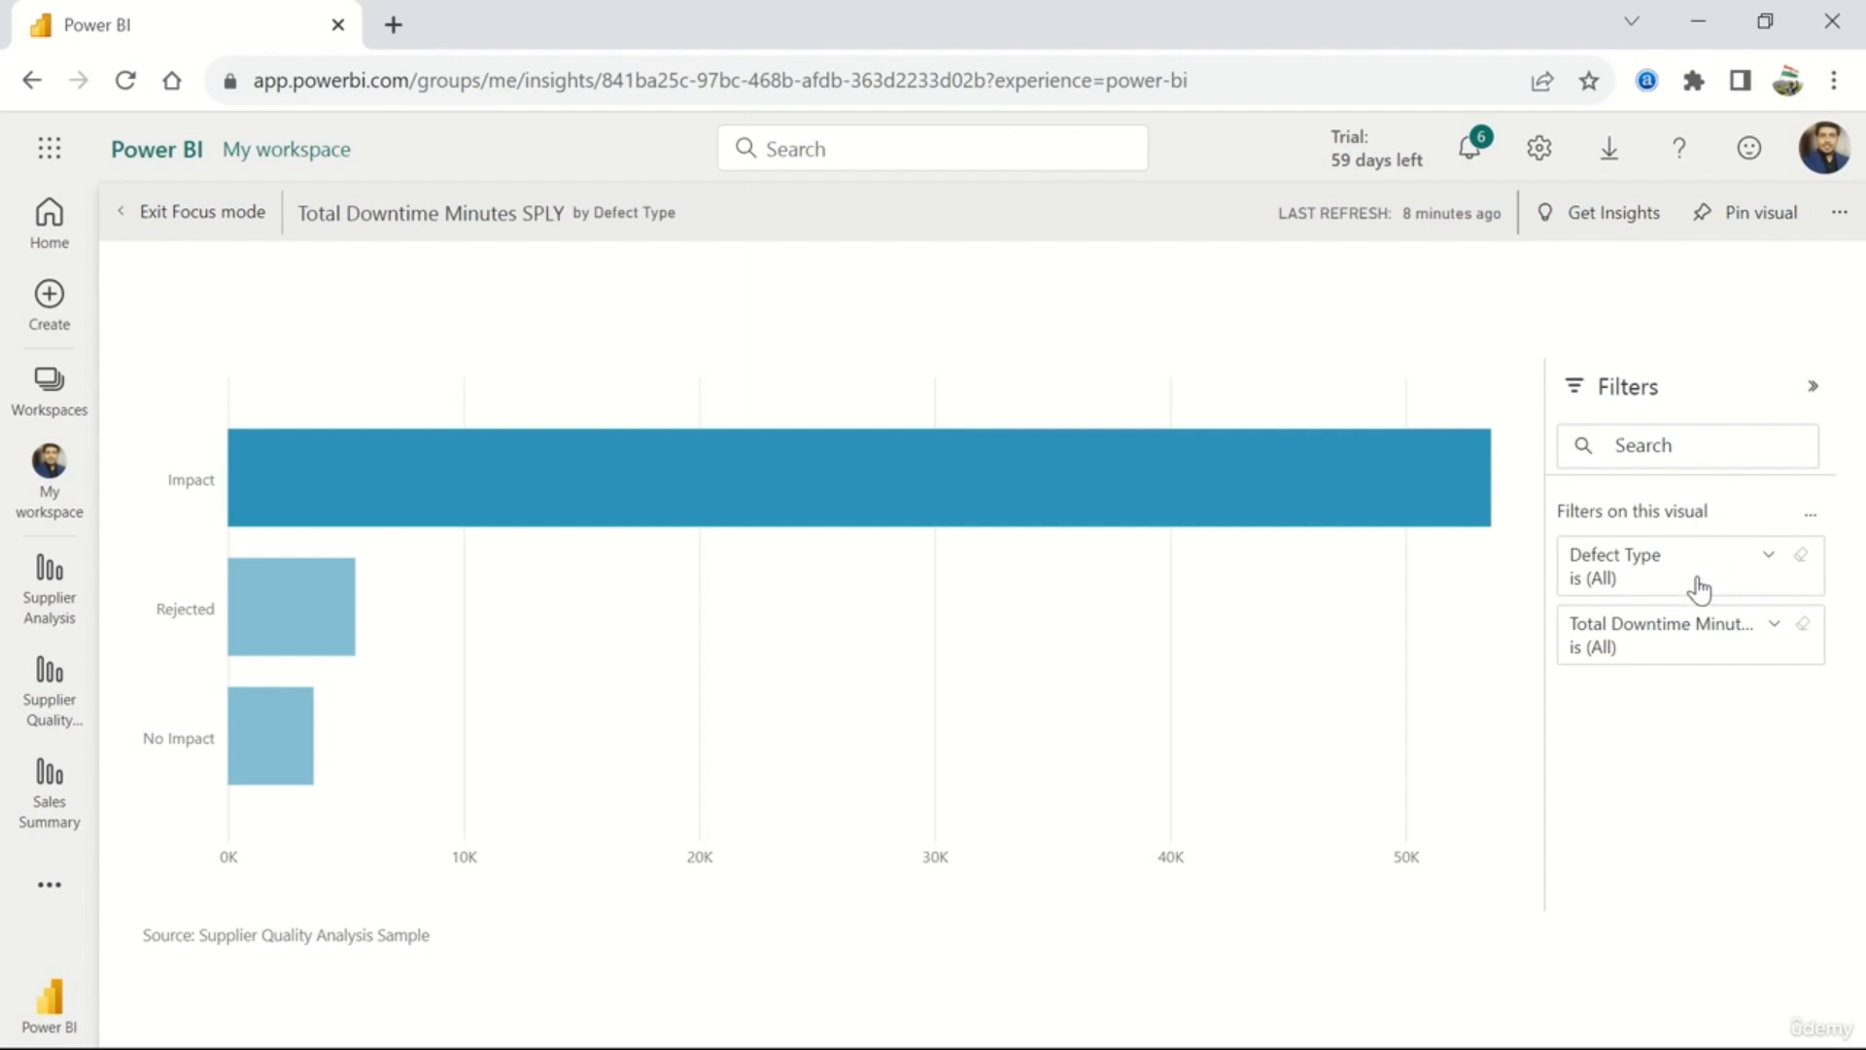
{"action": "left_click", "coordinate": [1811, 514]}
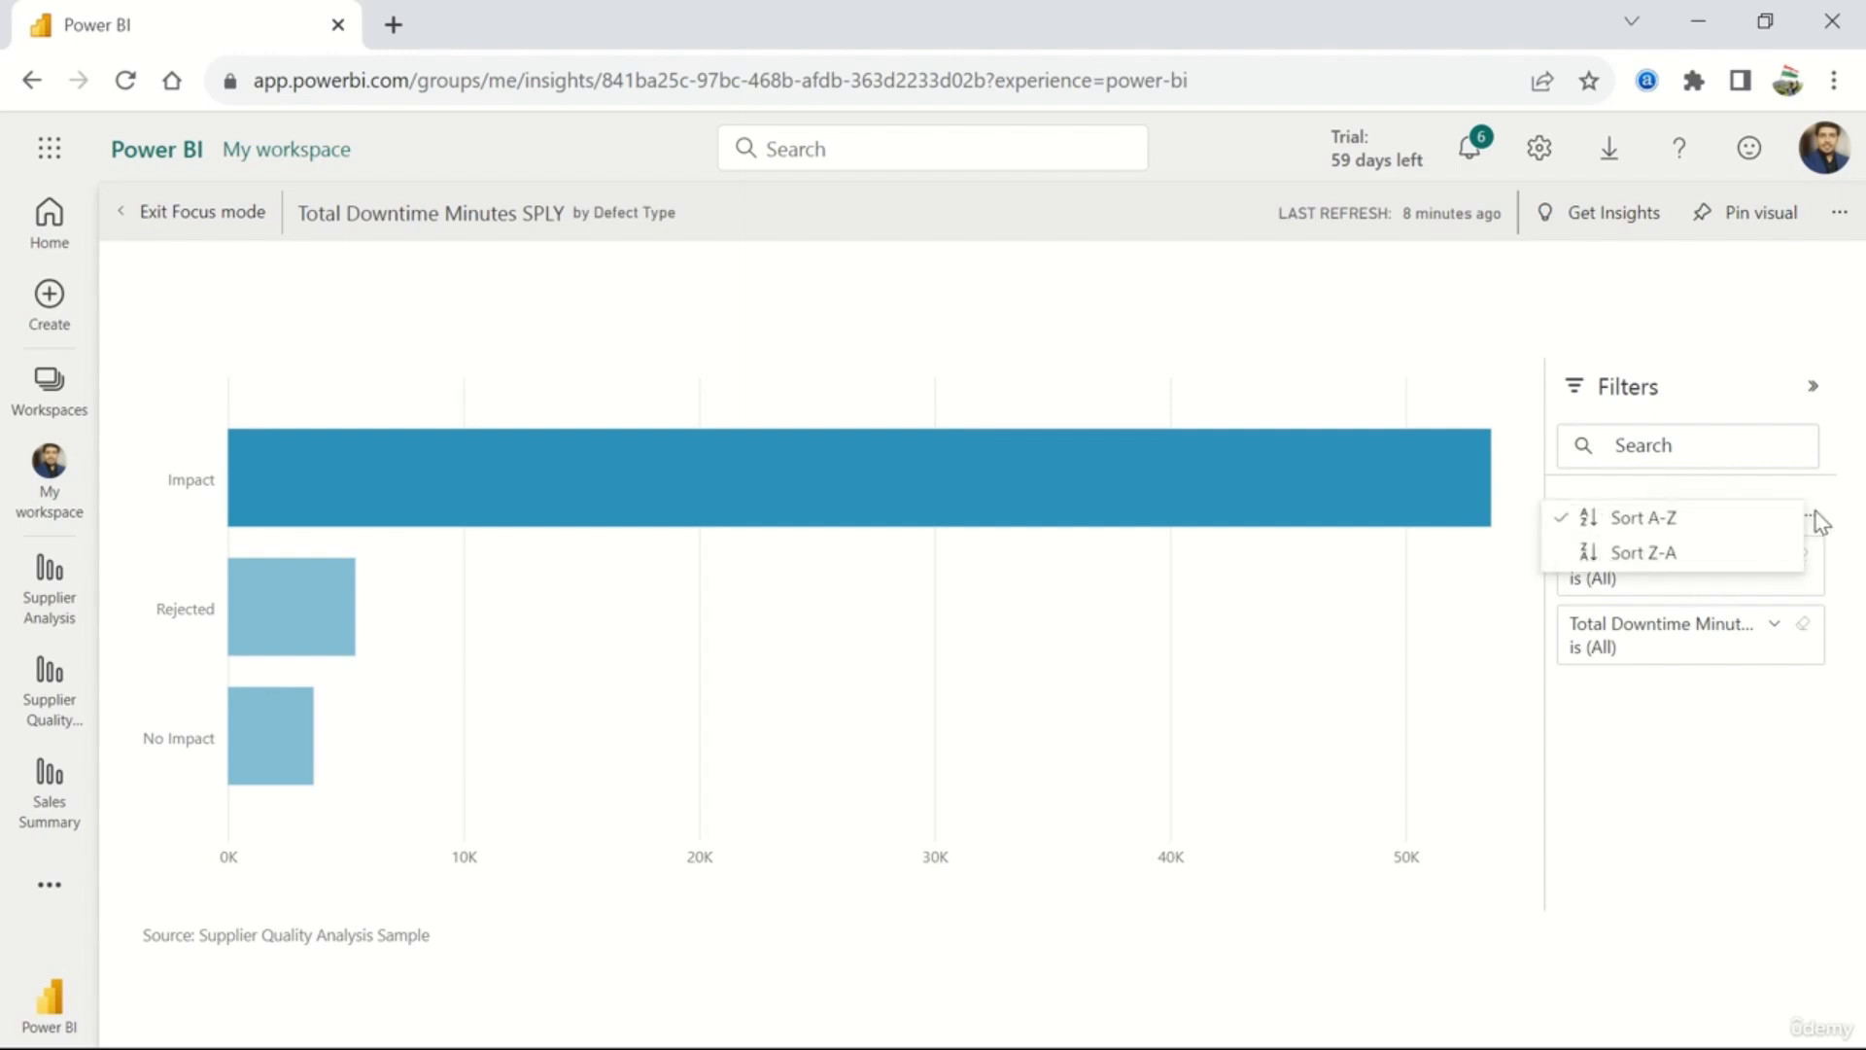
{"action": "left_click", "coordinate": [1695, 744]}
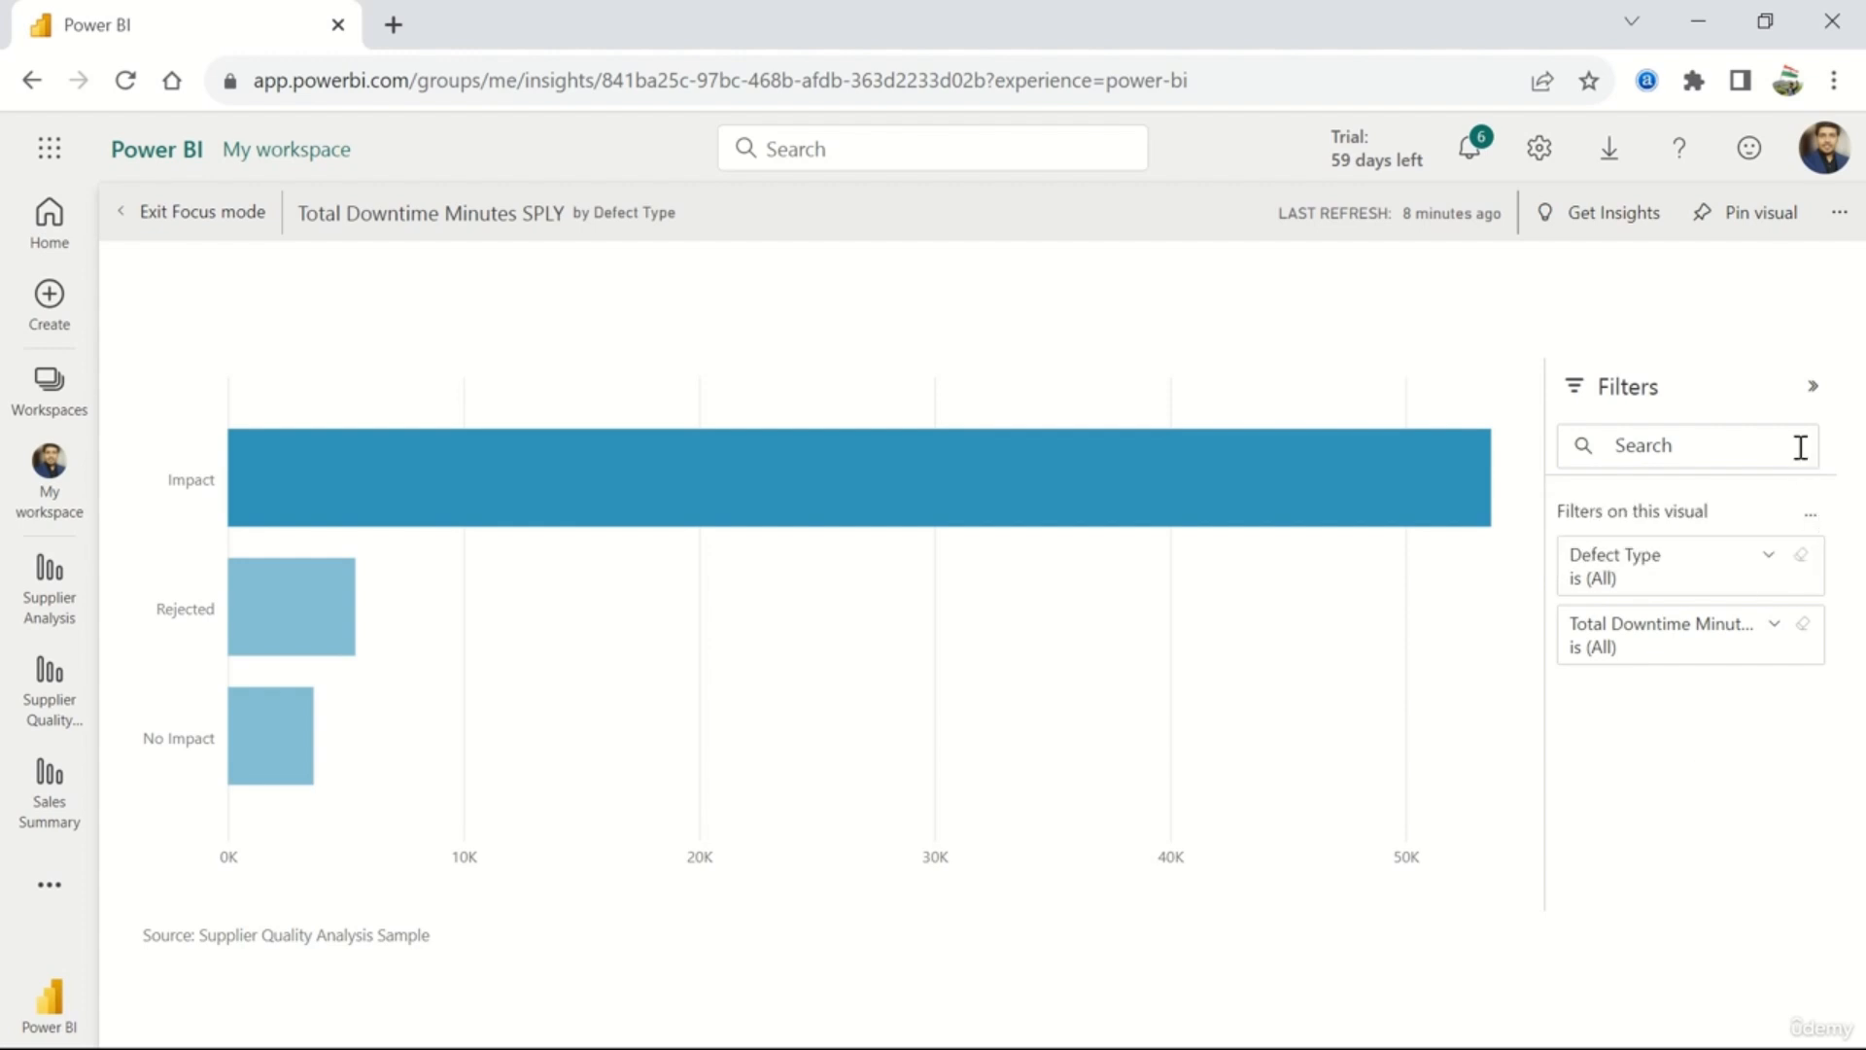
{"action": "mouse_move", "coordinate": [678, 481]}
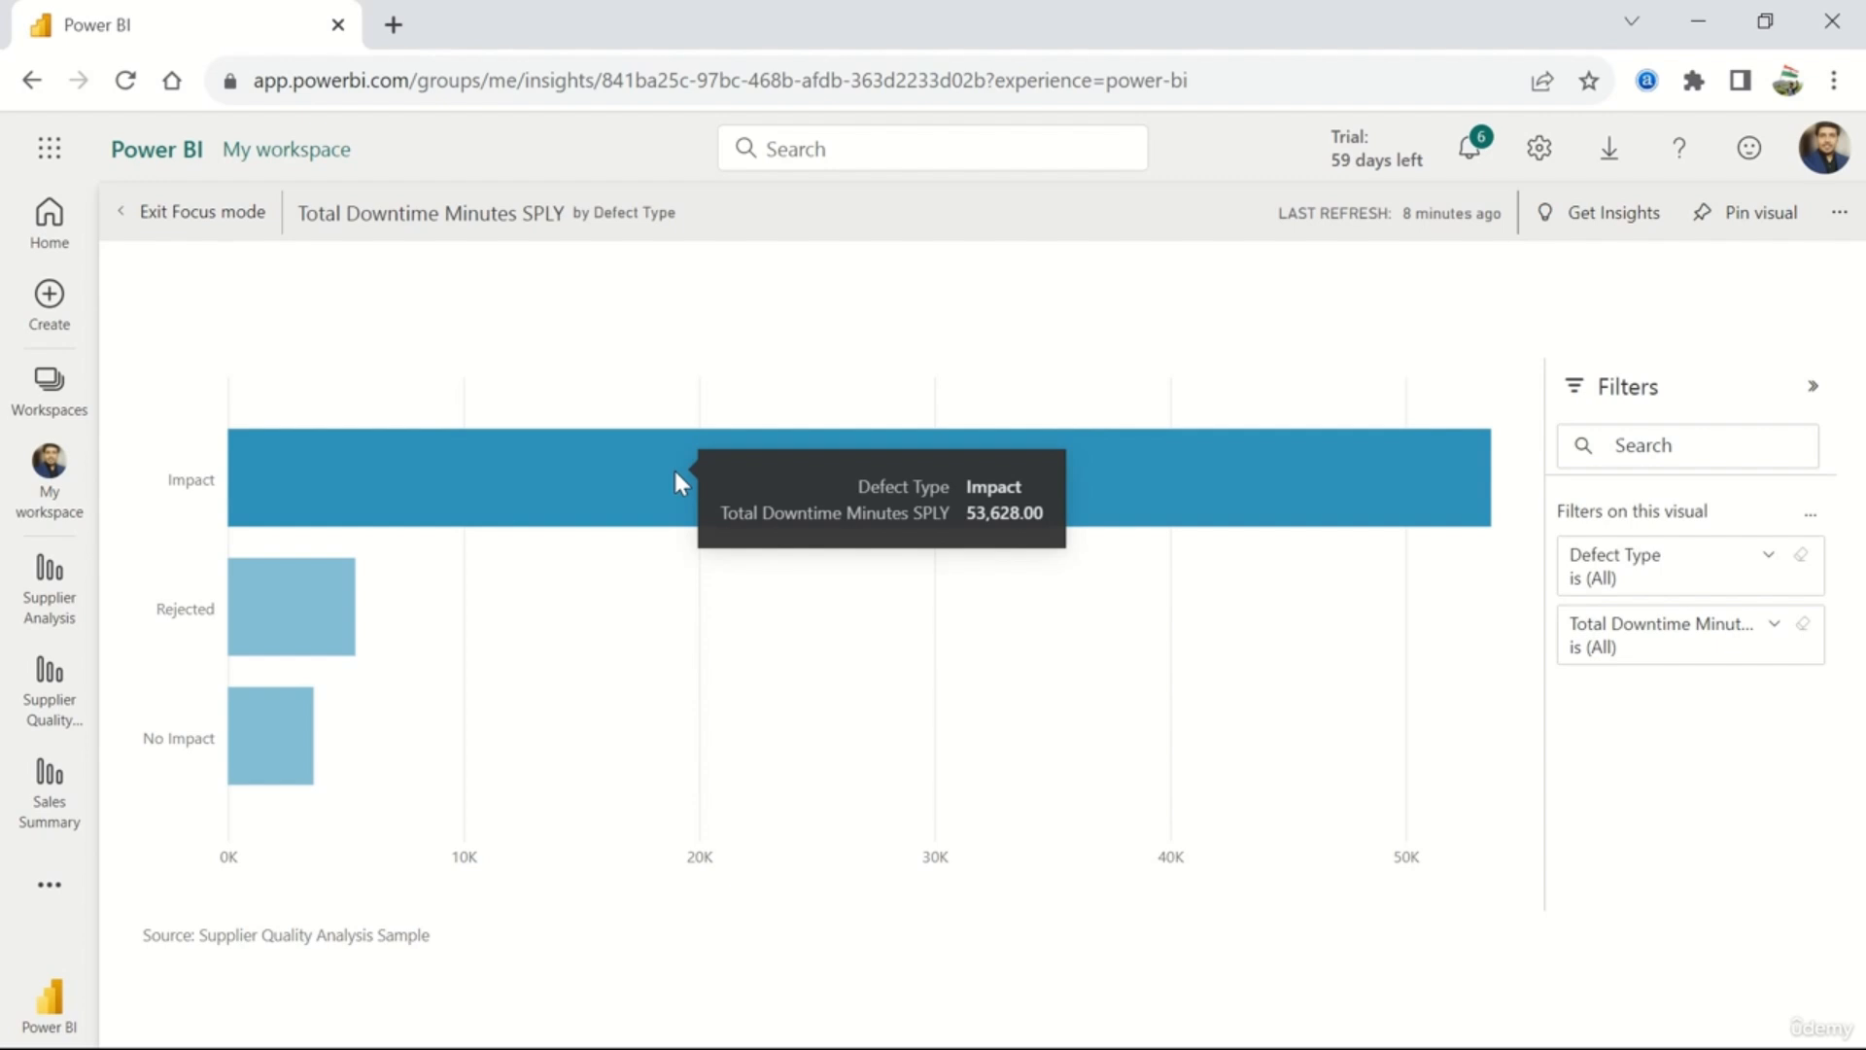
- Get related insights for the Total Downtime Minutes SPLY by Defect Type visual and look through the insight cards and the visual's extra options
{"action": "left_click", "coordinate": [202, 222]}
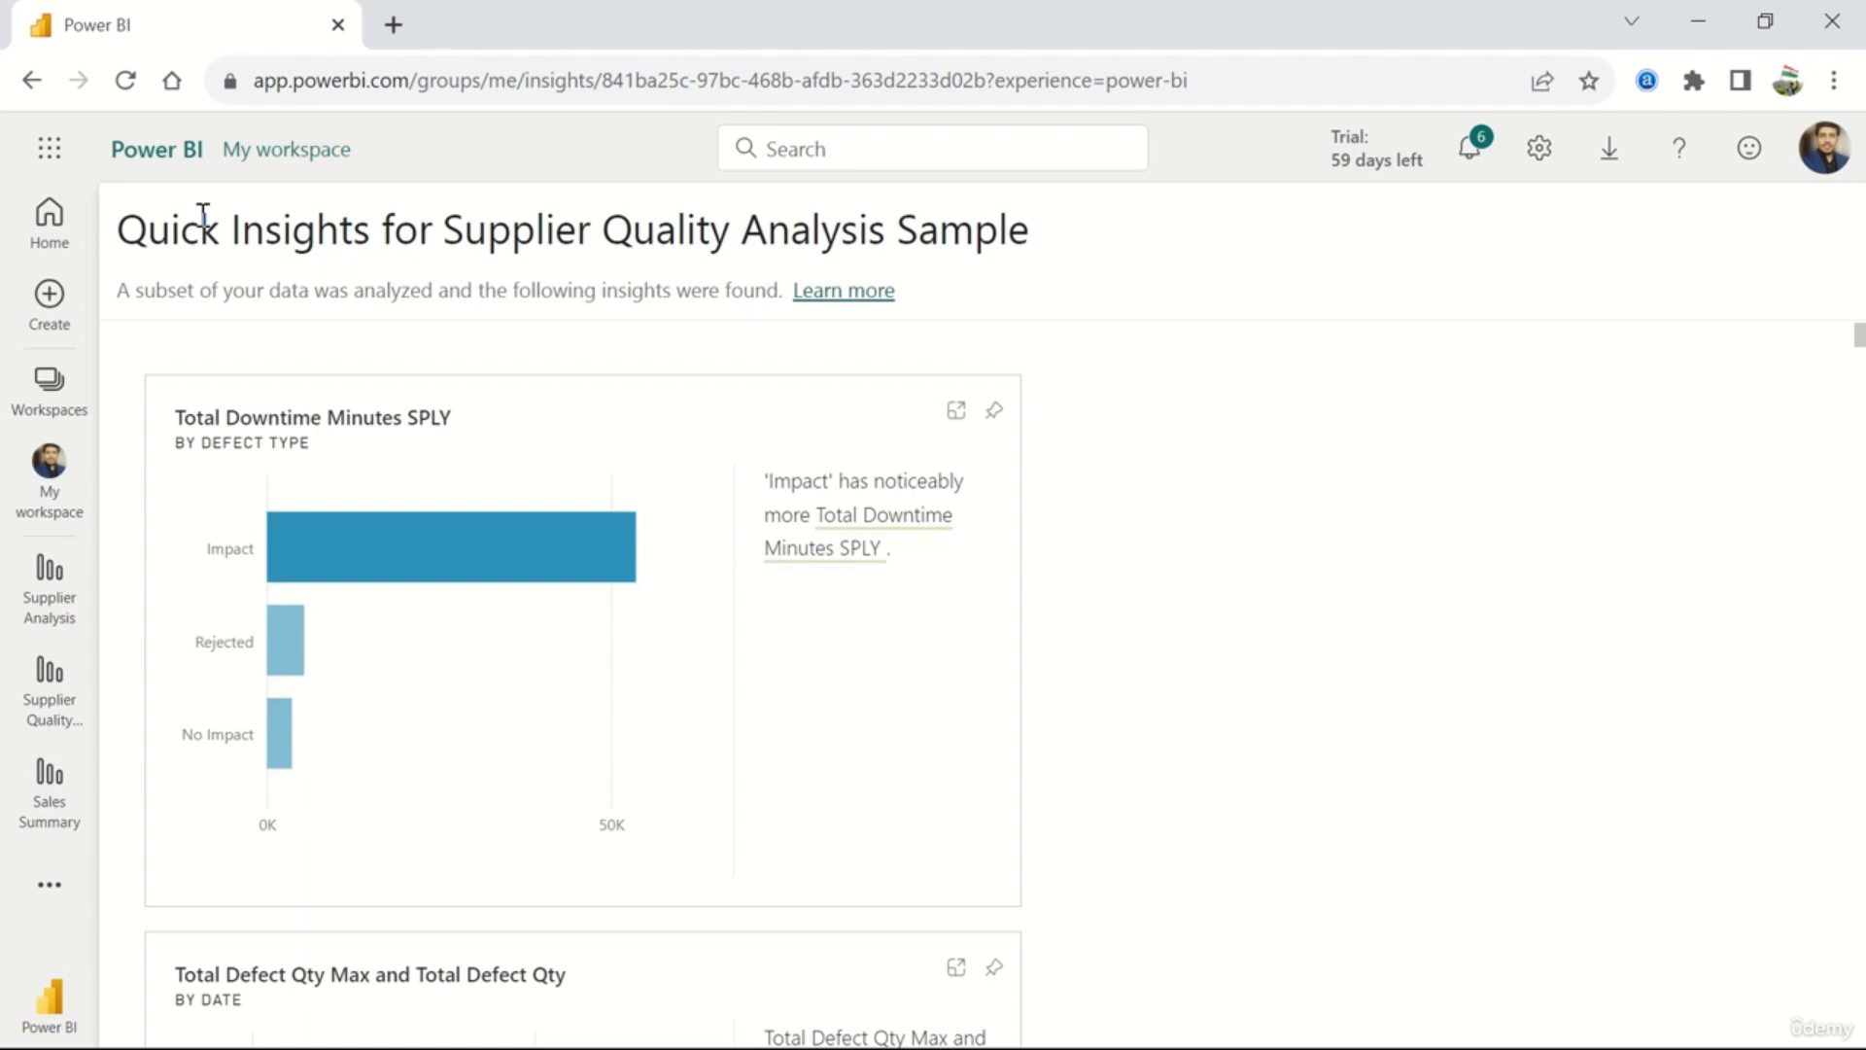
{"action": "left_click", "coordinate": [954, 417]}
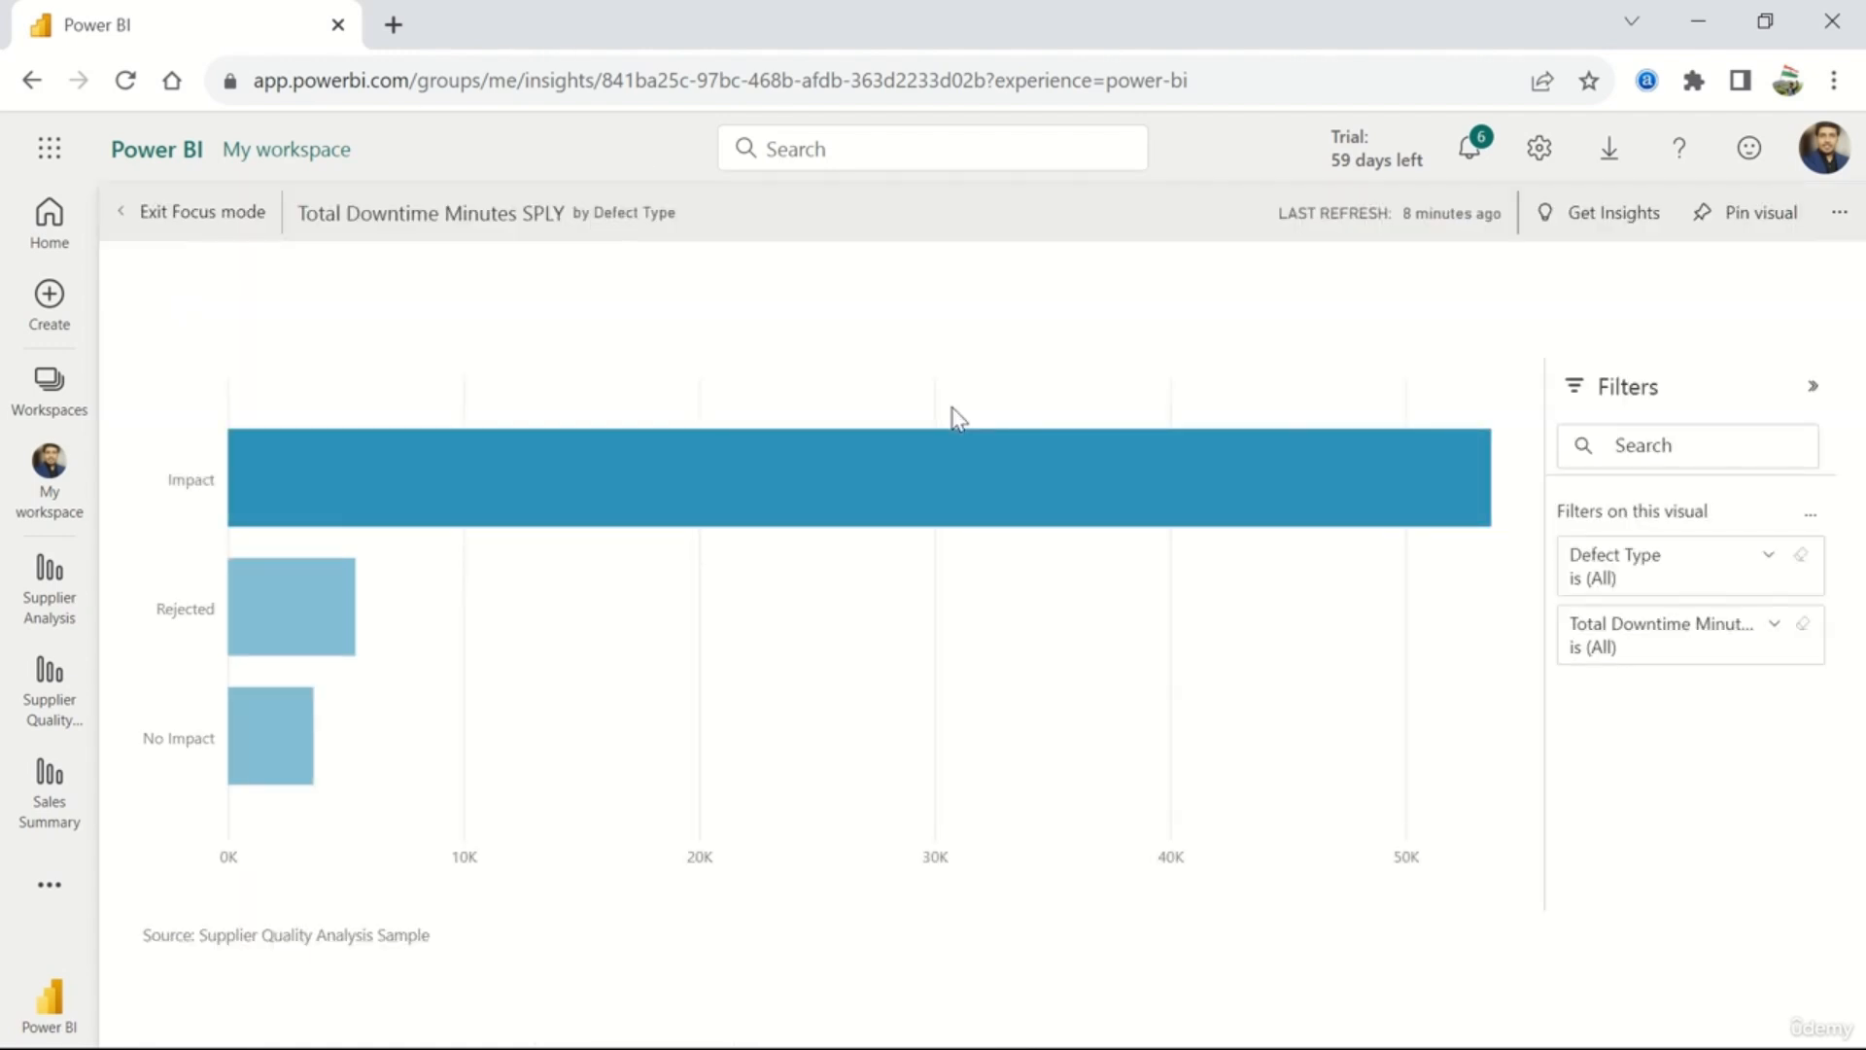
{"action": "left_click", "coordinate": [1618, 225]}
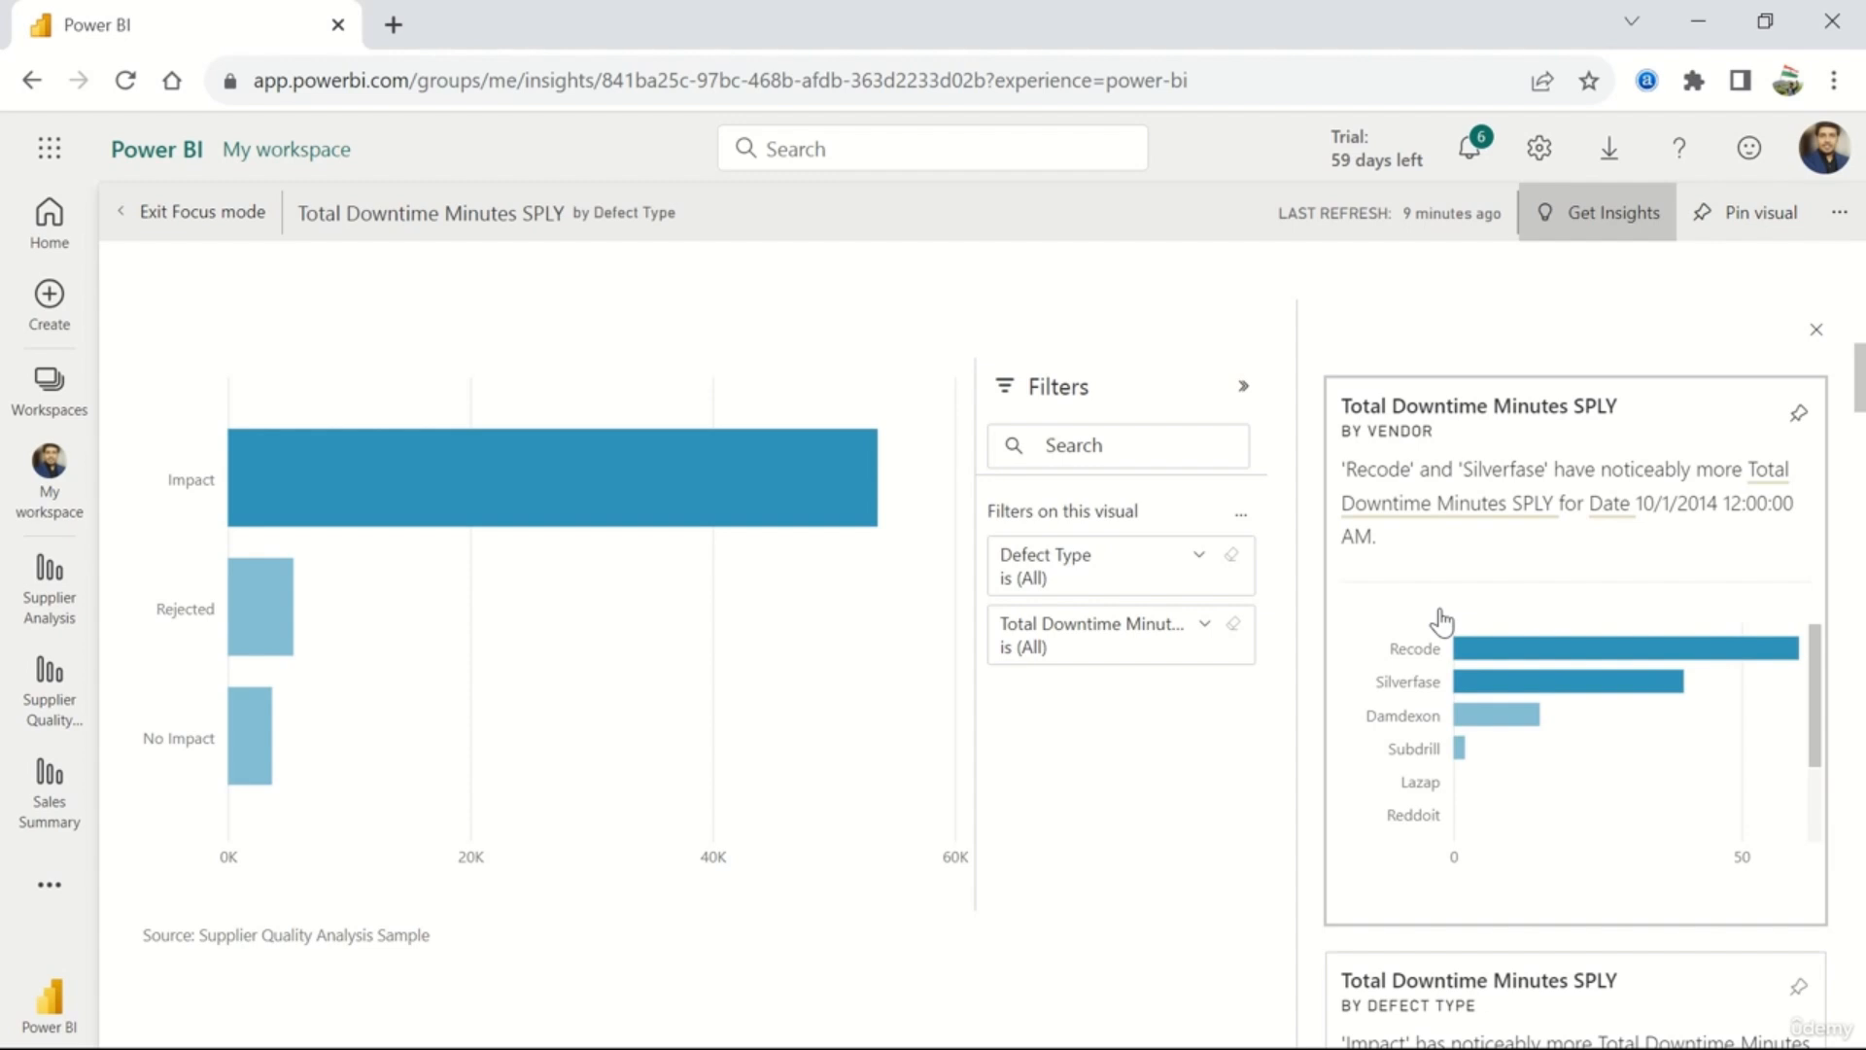
{"action": "scroll", "coordinate": [1441, 619], "scroll_direction": "down", "scroll_amount": 6}
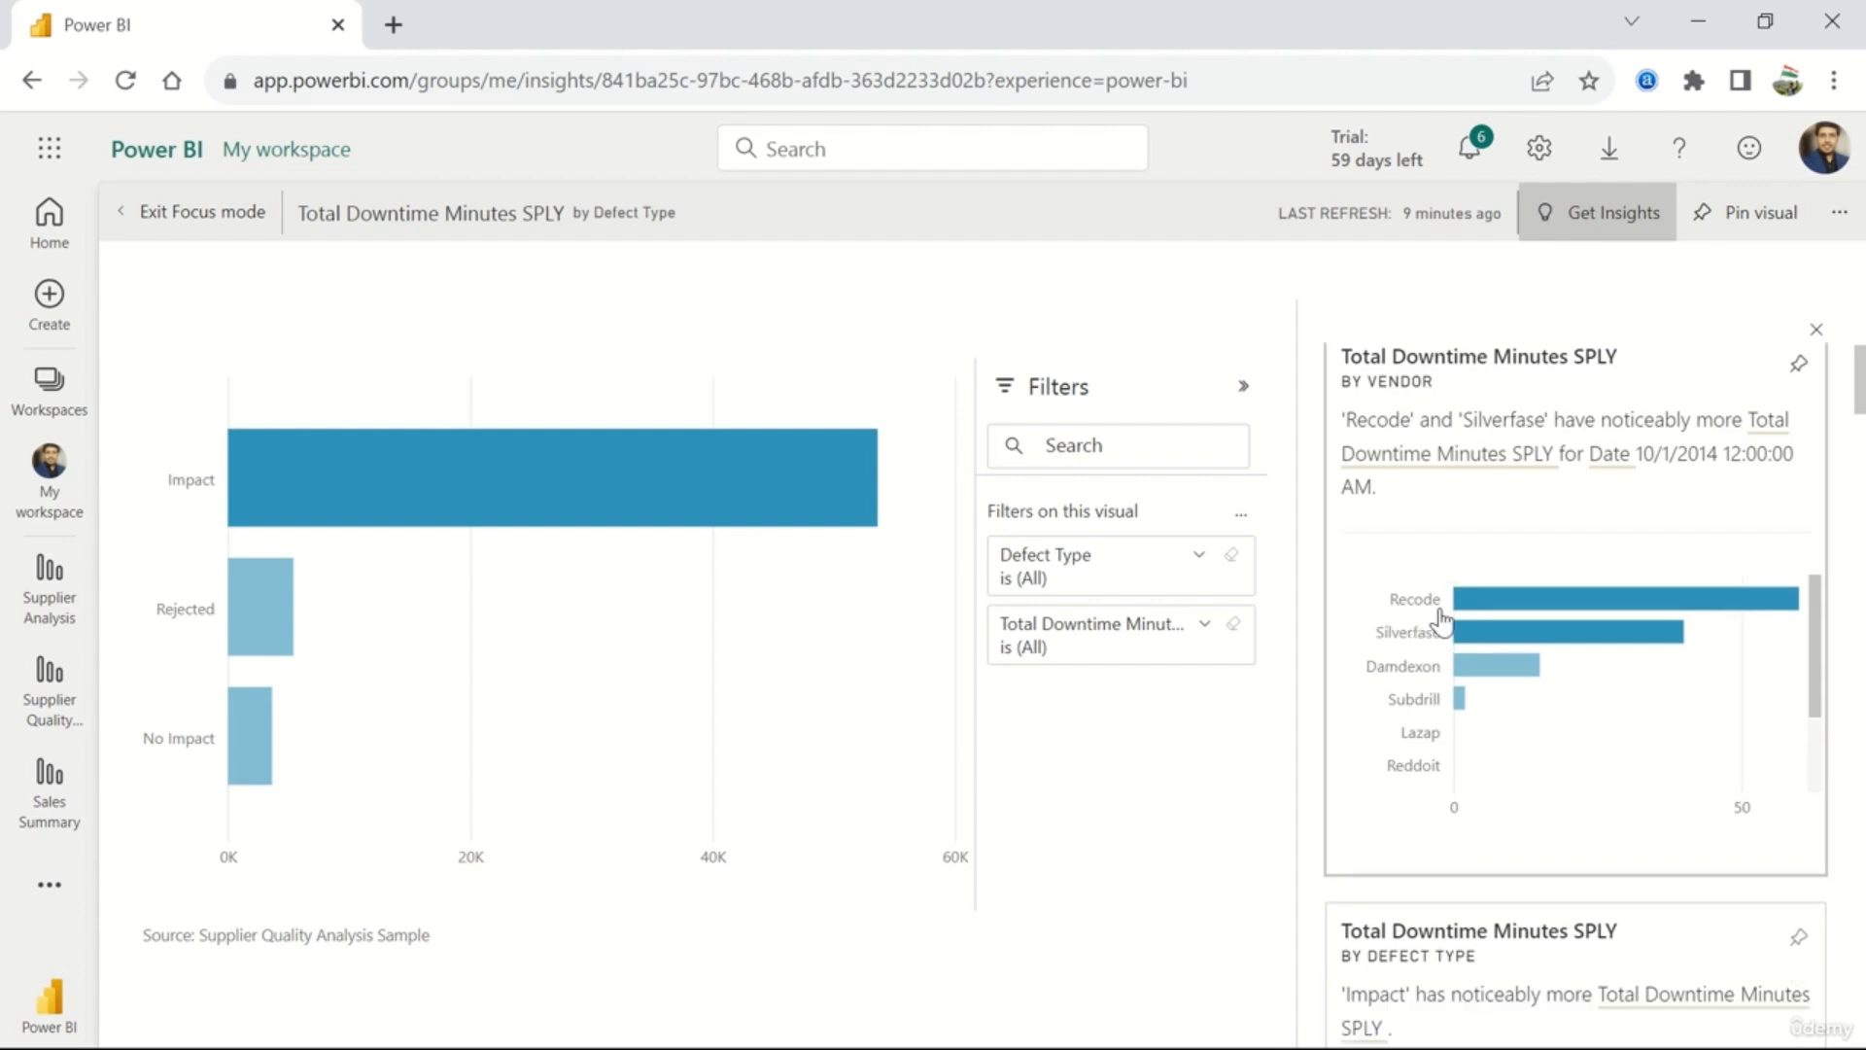
{"action": "scroll", "coordinate": [1441, 620], "scroll_direction": "down", "scroll_amount": 14}
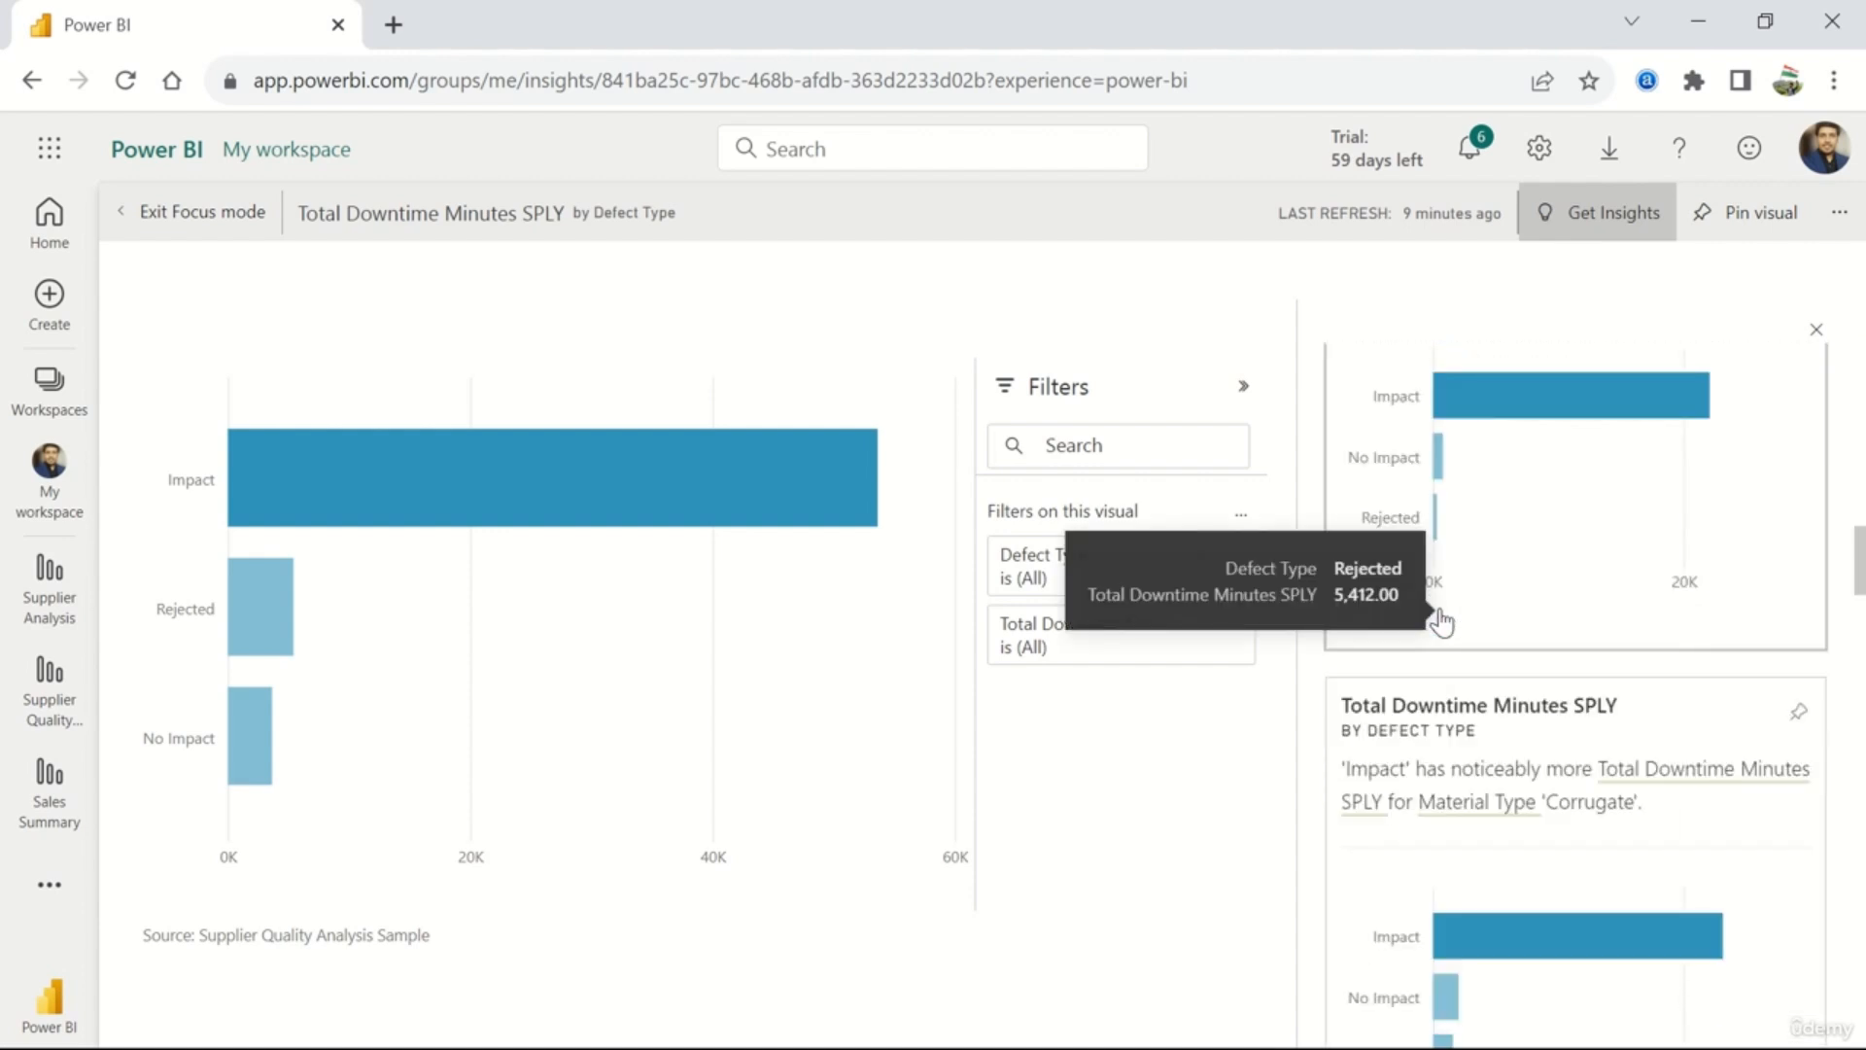
{"action": "scroll", "coordinate": [1442, 619], "scroll_direction": "down", "scroll_amount": 4}
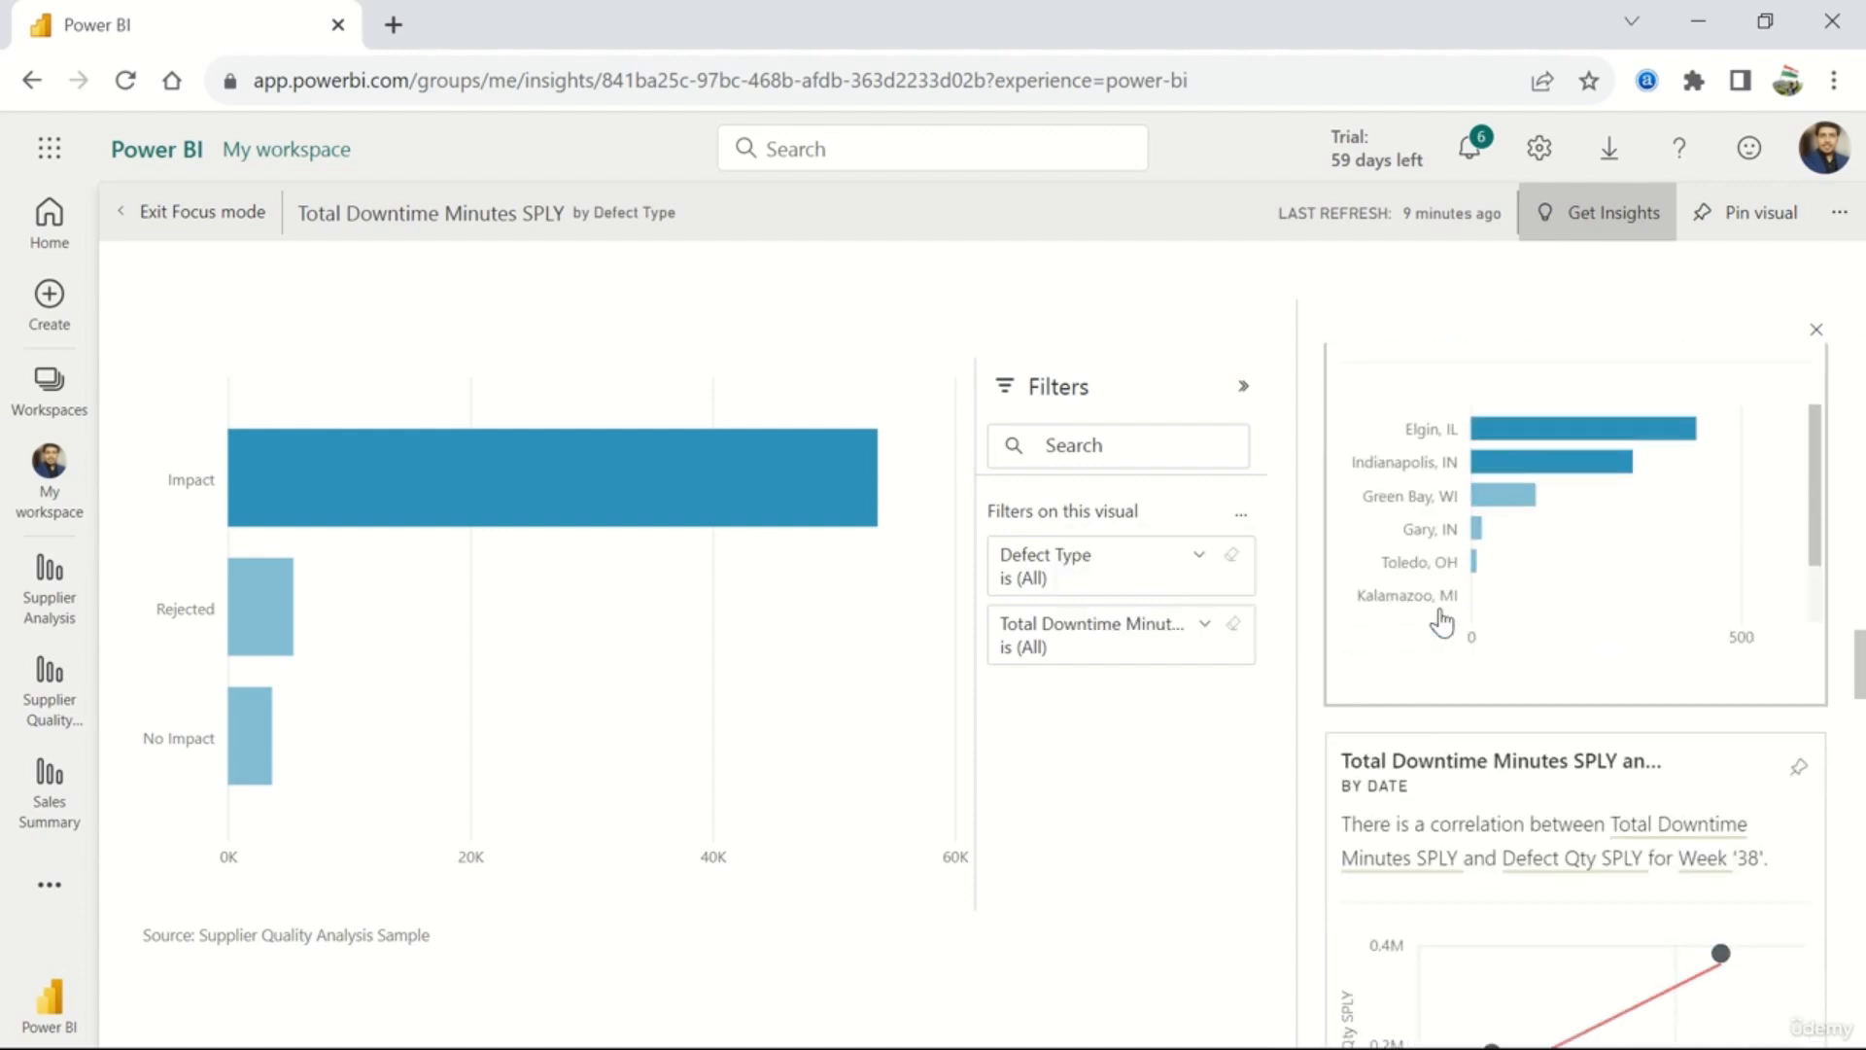
{"action": "scroll", "coordinate": [1400, 834], "scroll_direction": "down", "scroll_amount": 6}
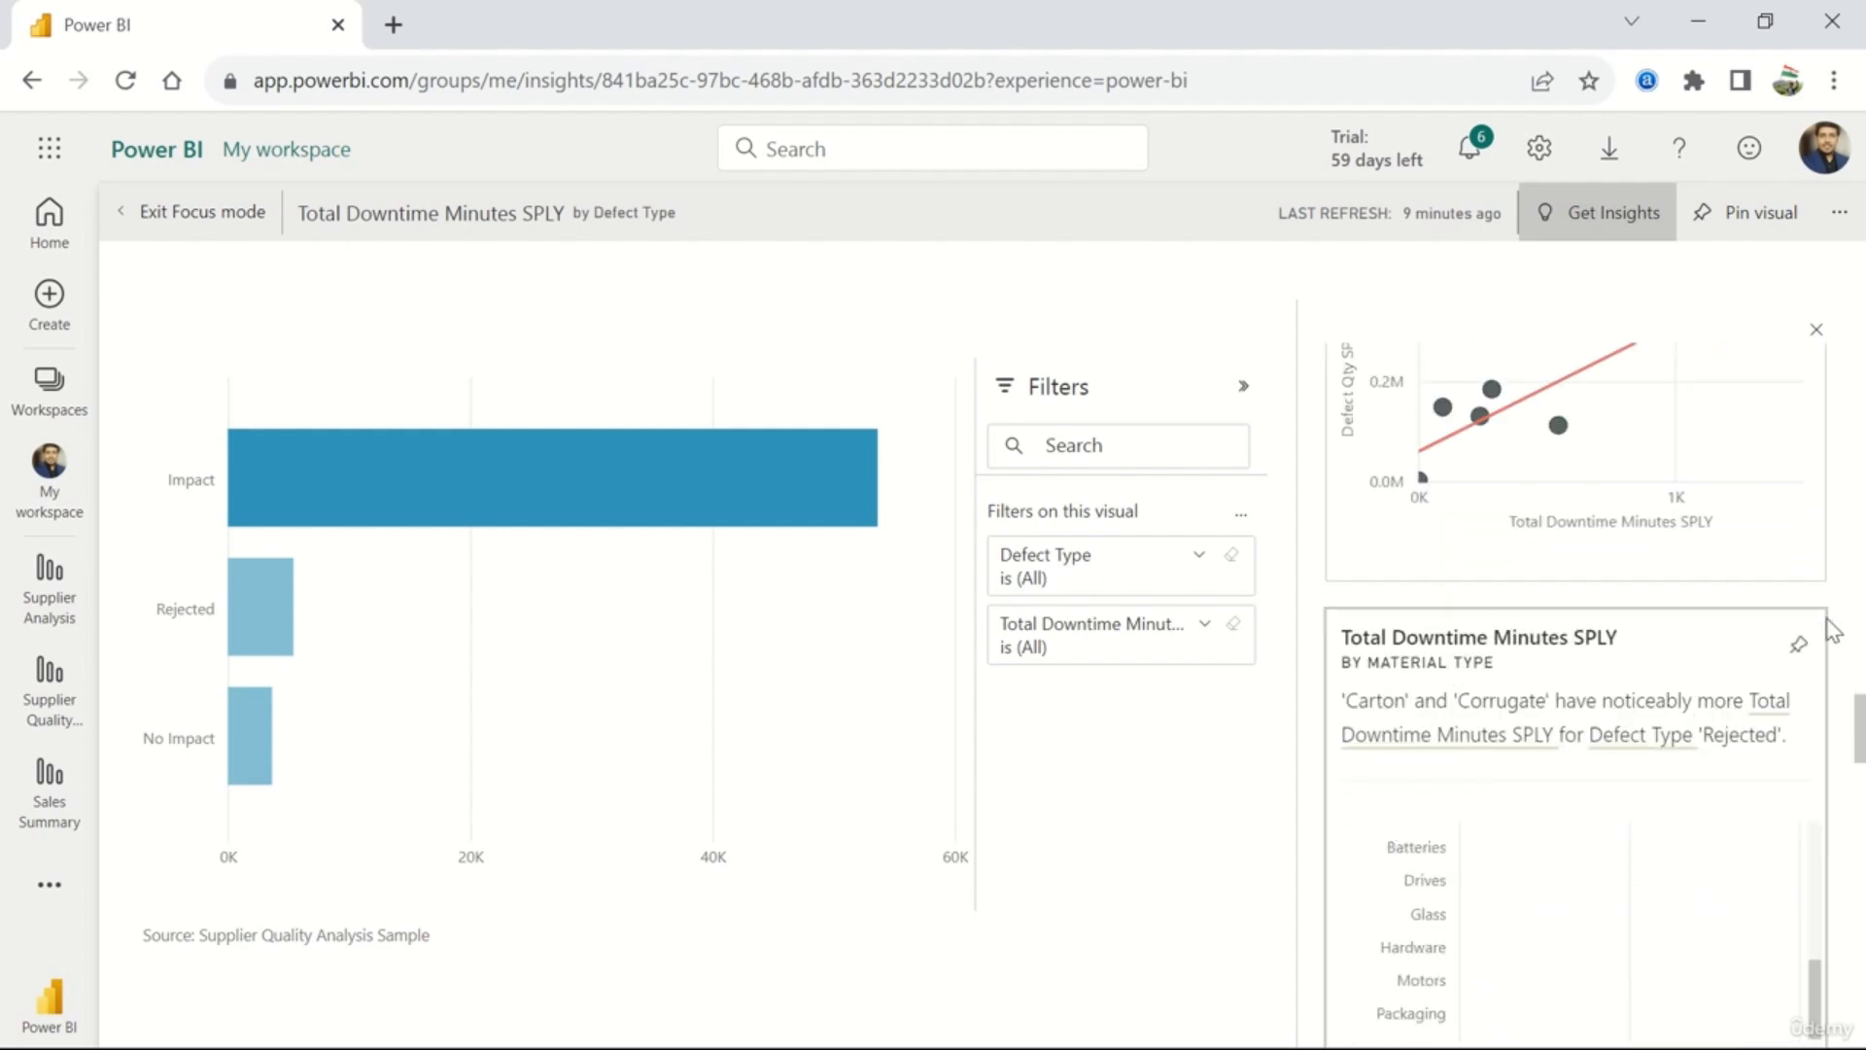
{"action": "scroll", "coordinate": [1837, 633], "scroll_direction": "down", "scroll_amount": 5}
{"action": "scroll", "coordinate": [1837, 634], "scroll_direction": "down", "scroll_amount": 10}
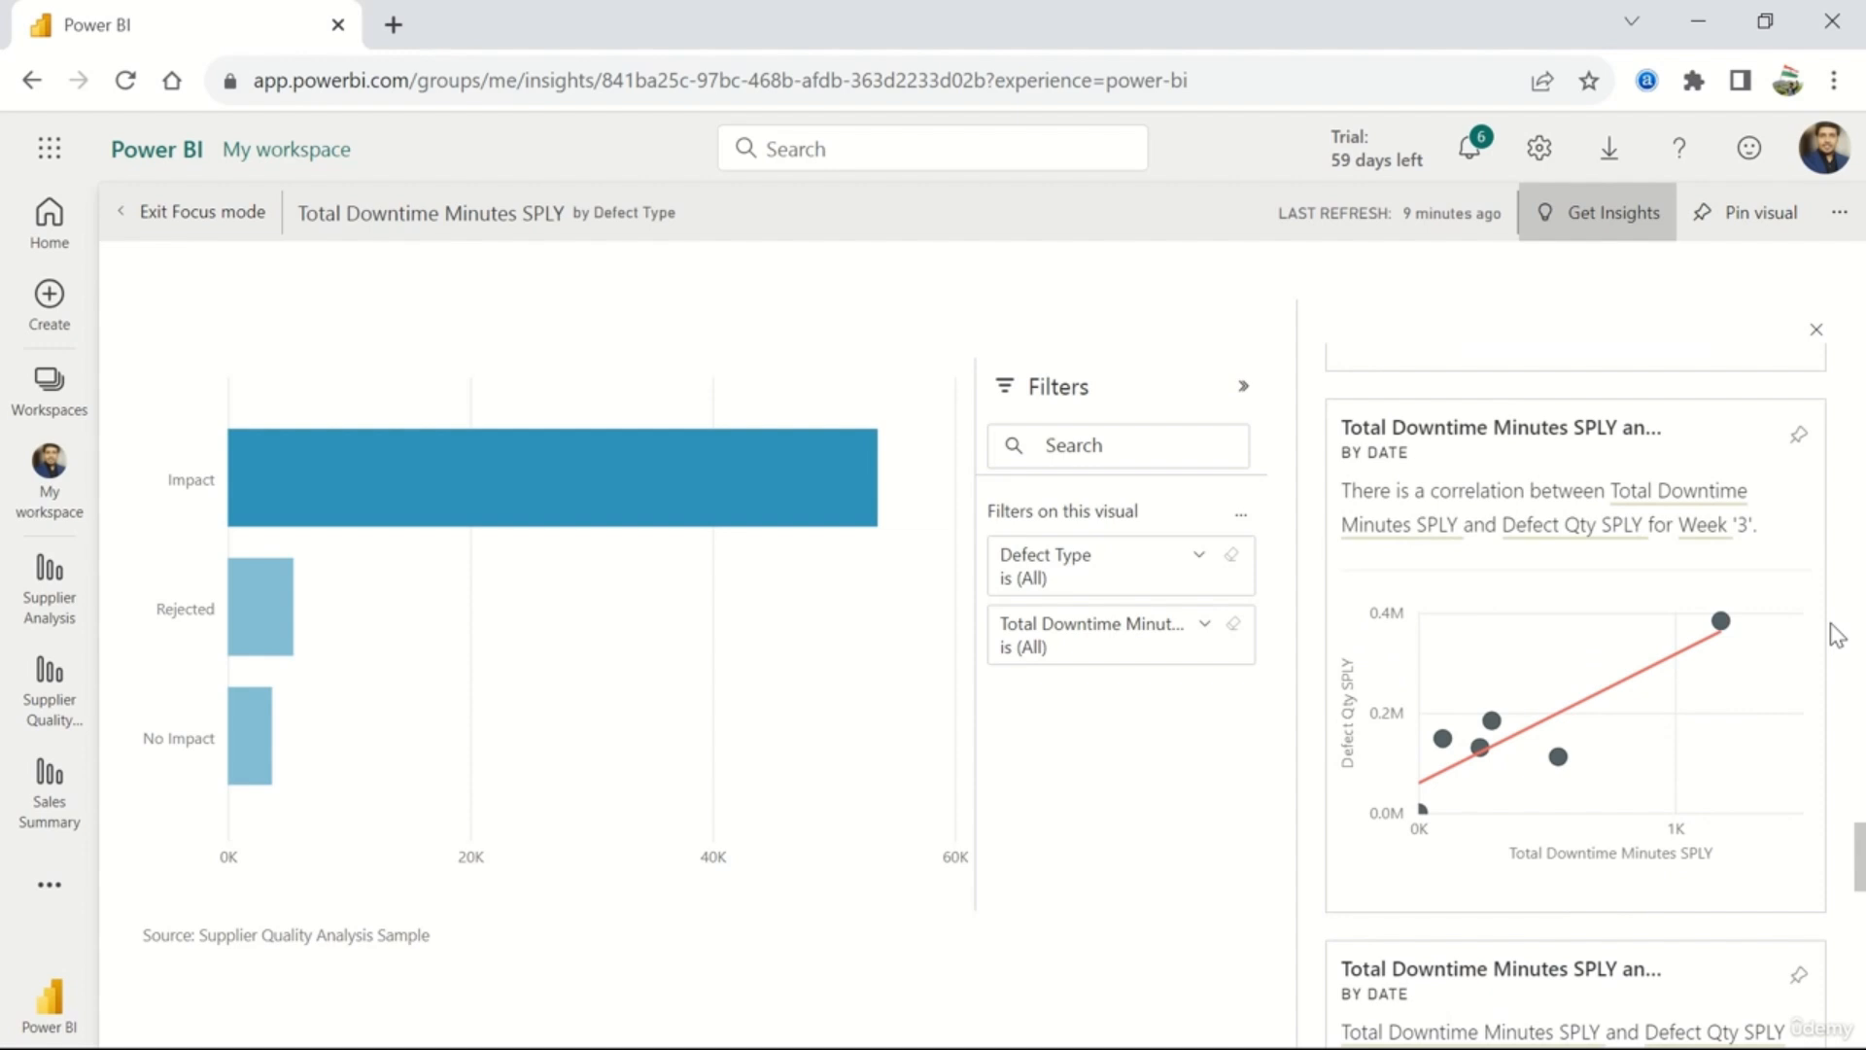
{"action": "scroll", "coordinate": [1837, 634], "scroll_direction": "down", "scroll_amount": 1}
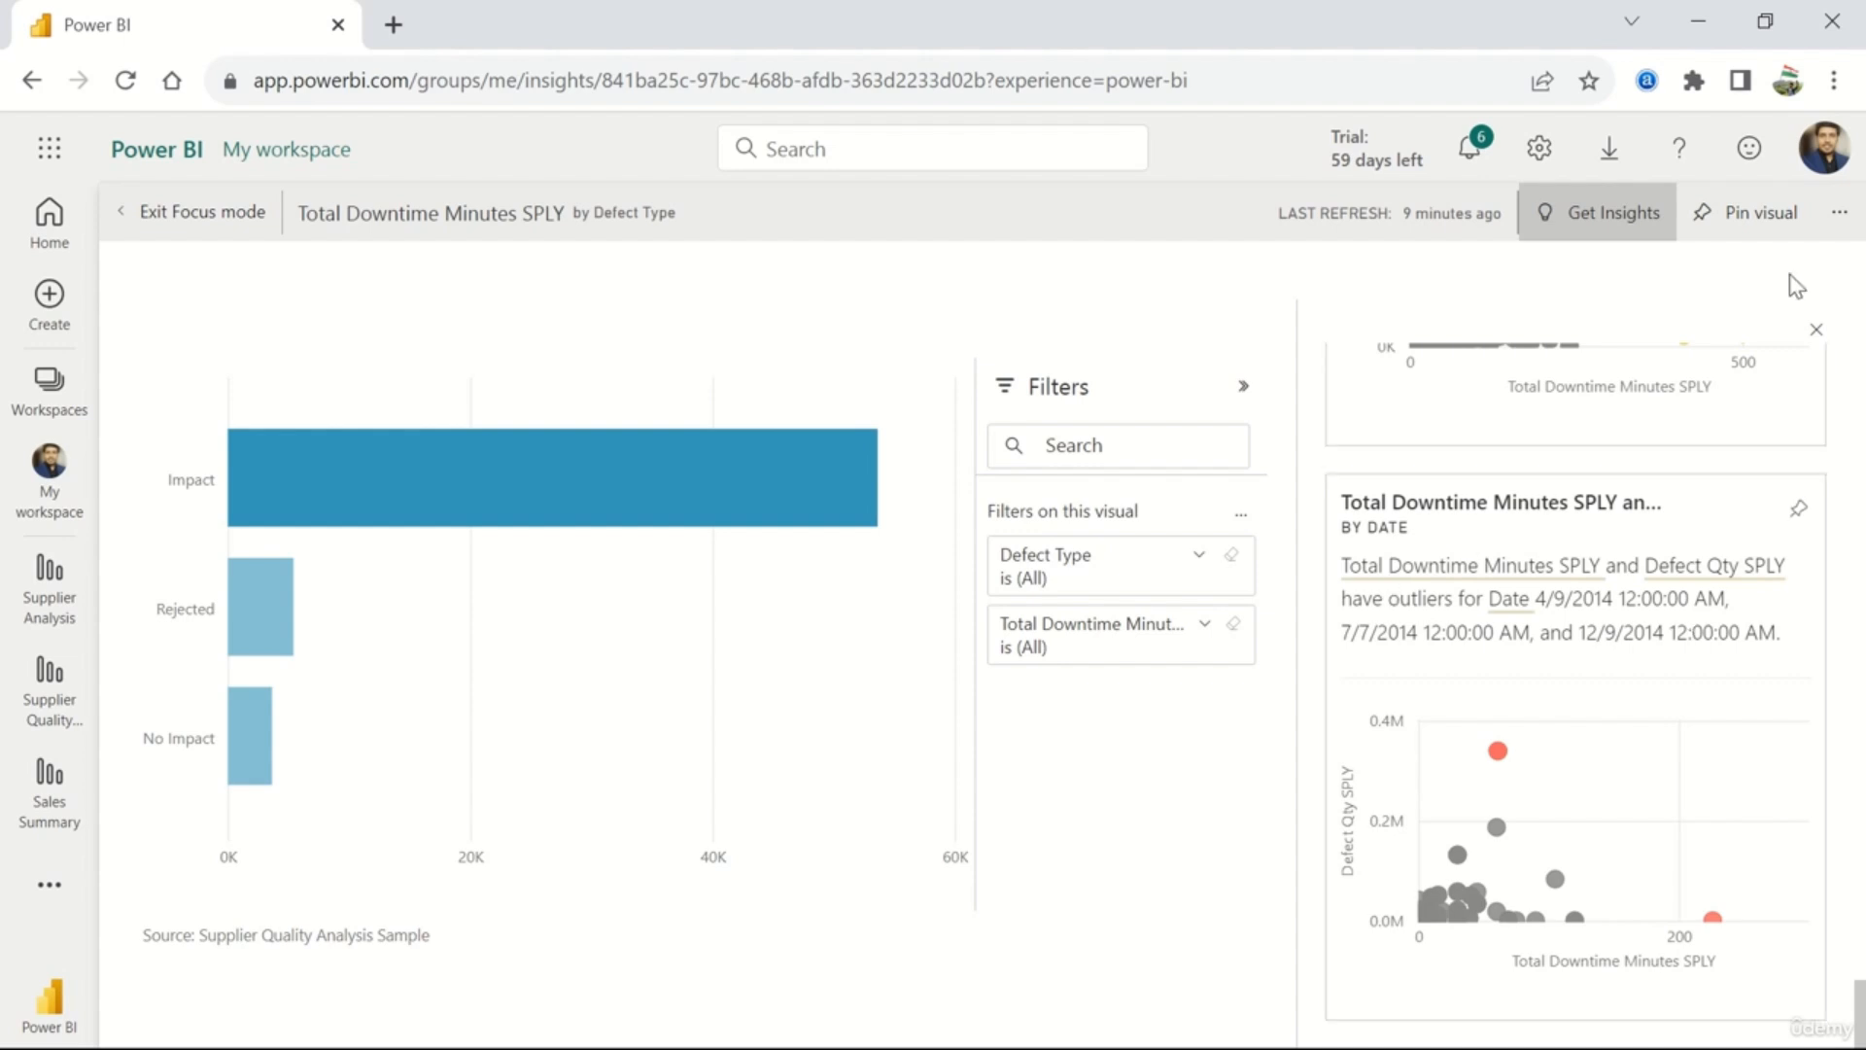
{"action": "left_click", "coordinate": [1842, 226]}
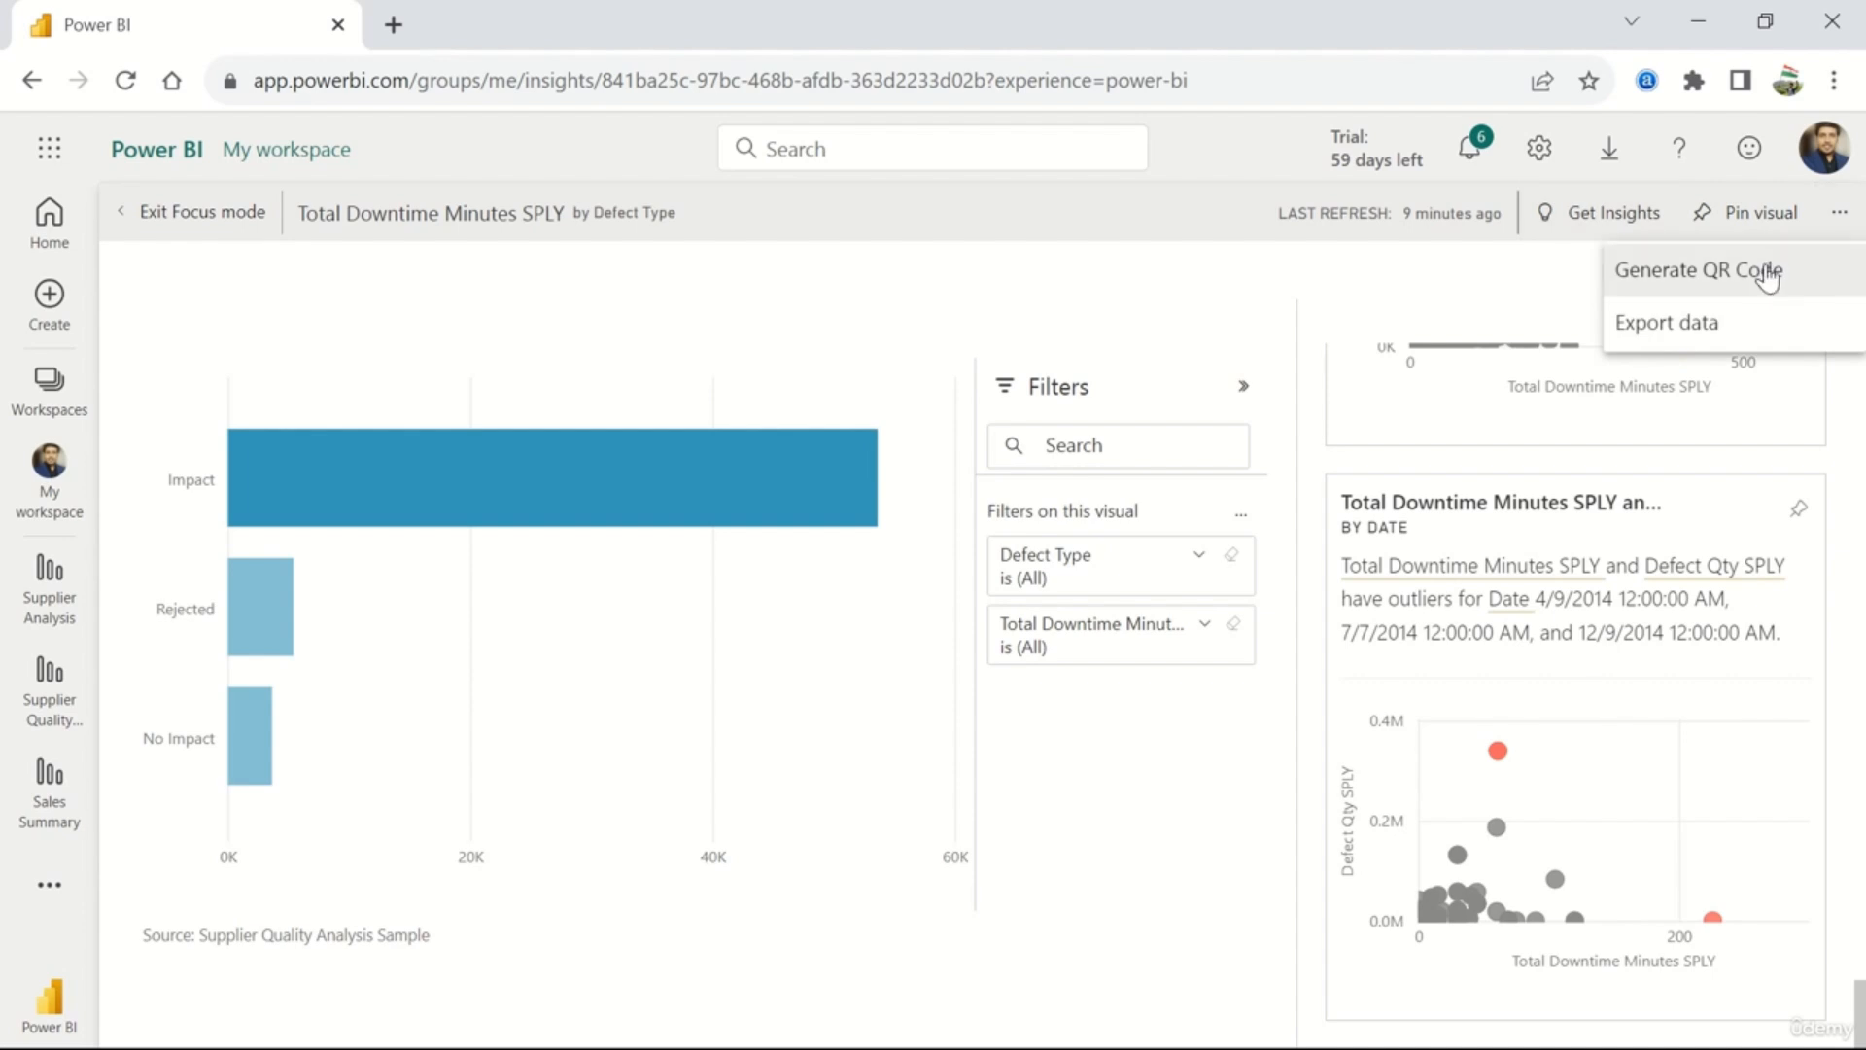
{"action": "key", "text": "Escape"}
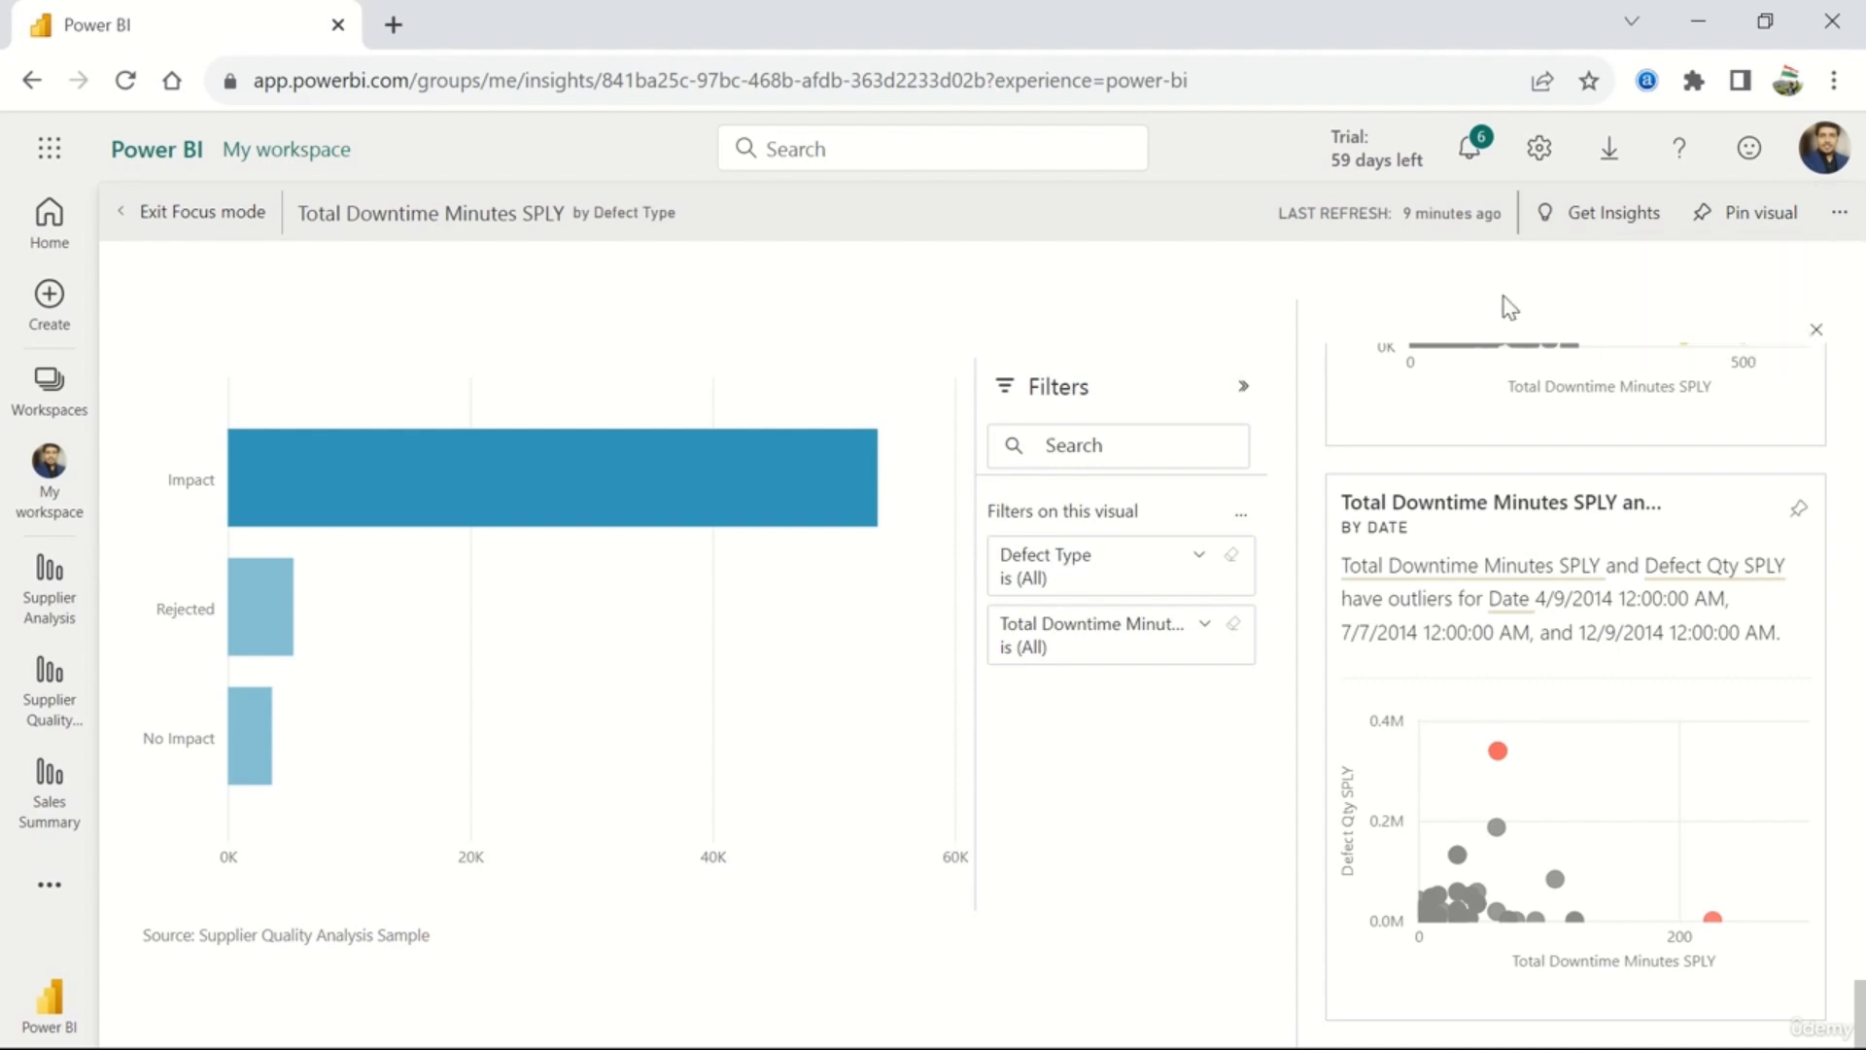
{"action": "left_click", "coordinate": [189, 211]}
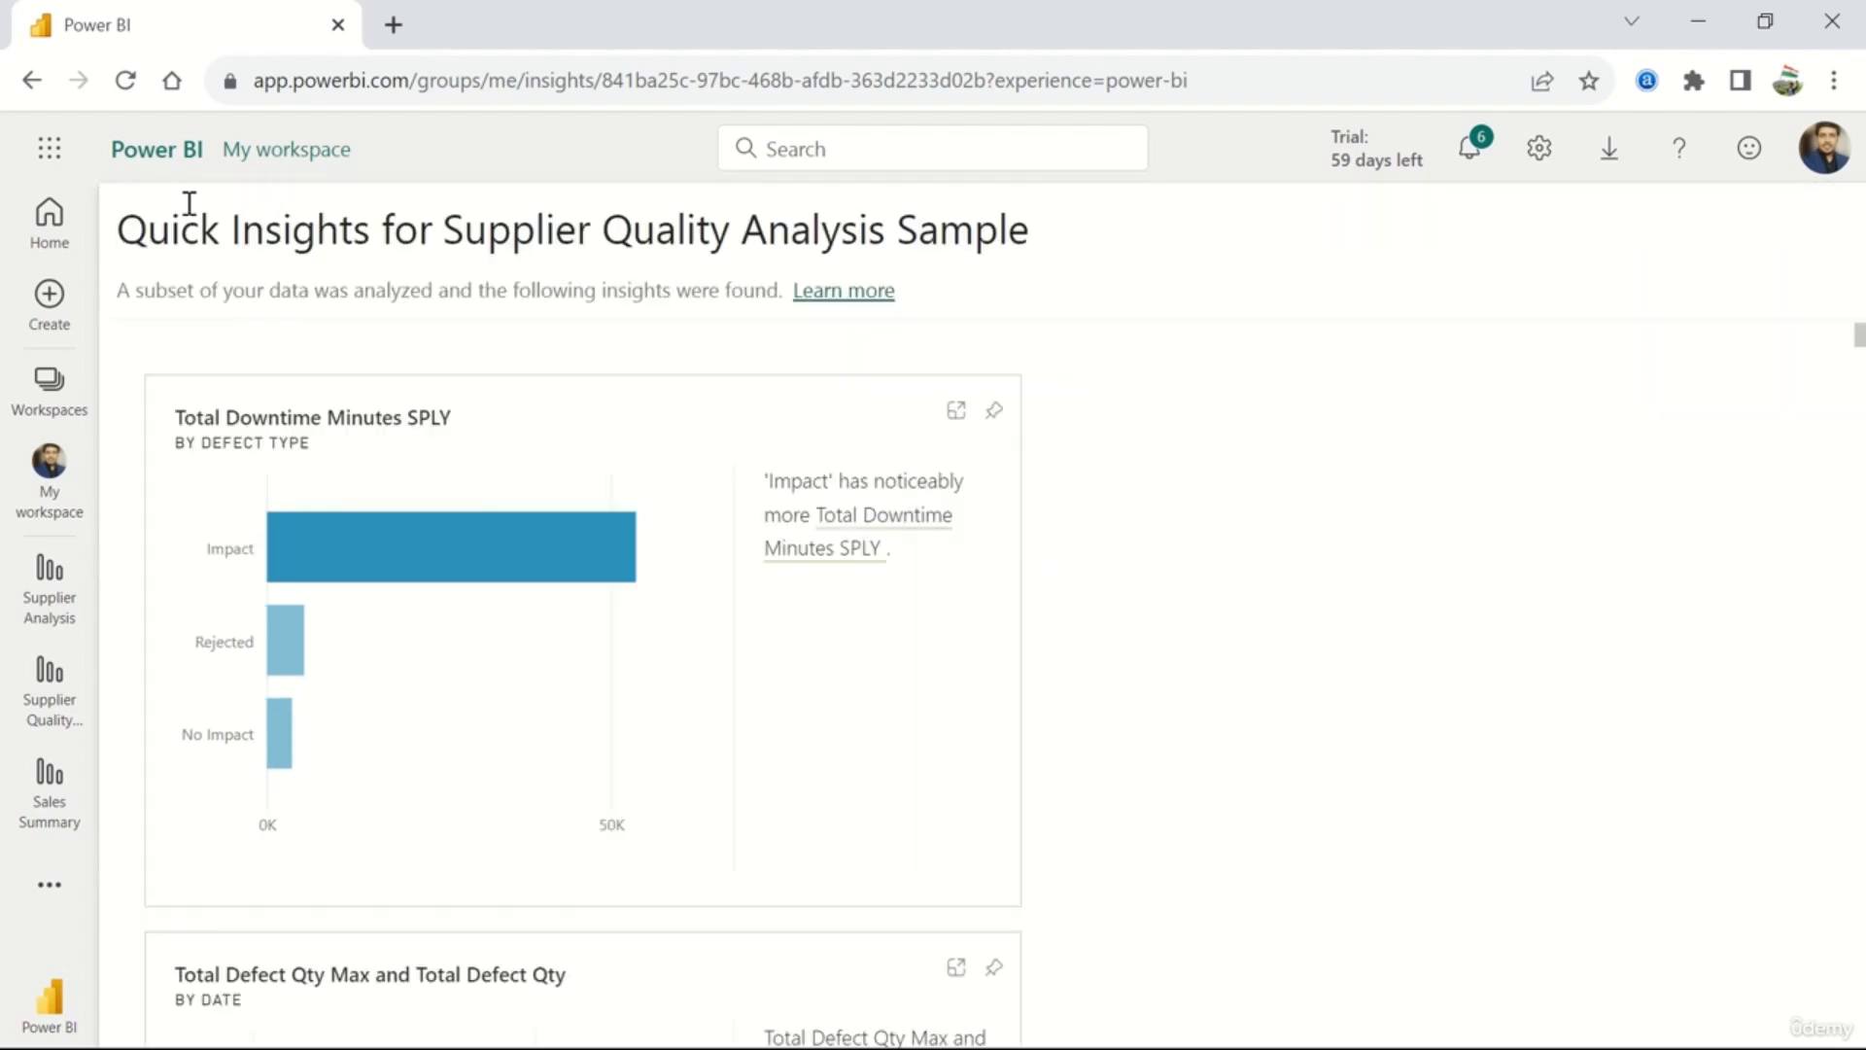
- Pin the Count of Defect Type by Plant insight to the existing "Supplier Insights" dashboard
{"action": "scroll", "coordinate": [1228, 749], "scroll_direction": "down", "scroll_amount": 5}
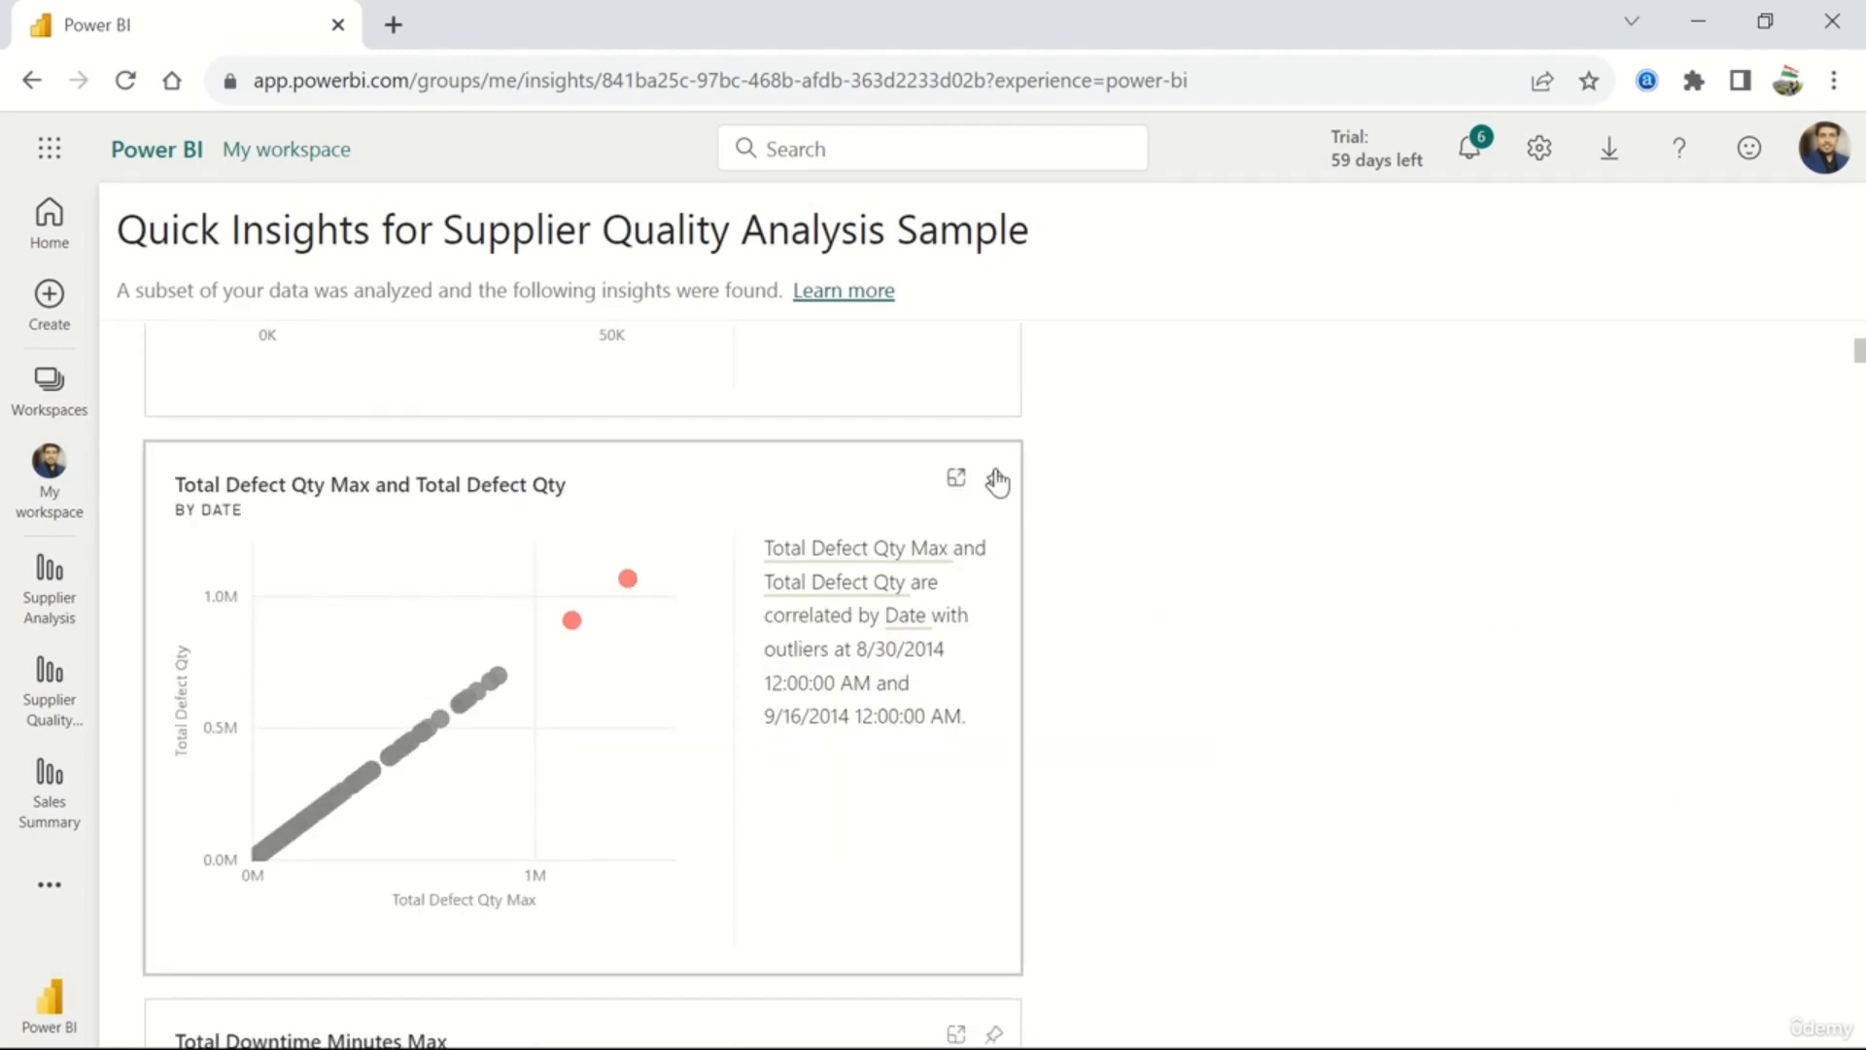
{"action": "scroll", "coordinate": [1105, 737], "scroll_direction": "down", "scroll_amount": 10}
{"action": "scroll", "coordinate": [1108, 739], "scroll_direction": "up", "scroll_amount": 3}
{"action": "scroll", "coordinate": [1108, 741], "scroll_direction": "up", "scroll_amount": 1}
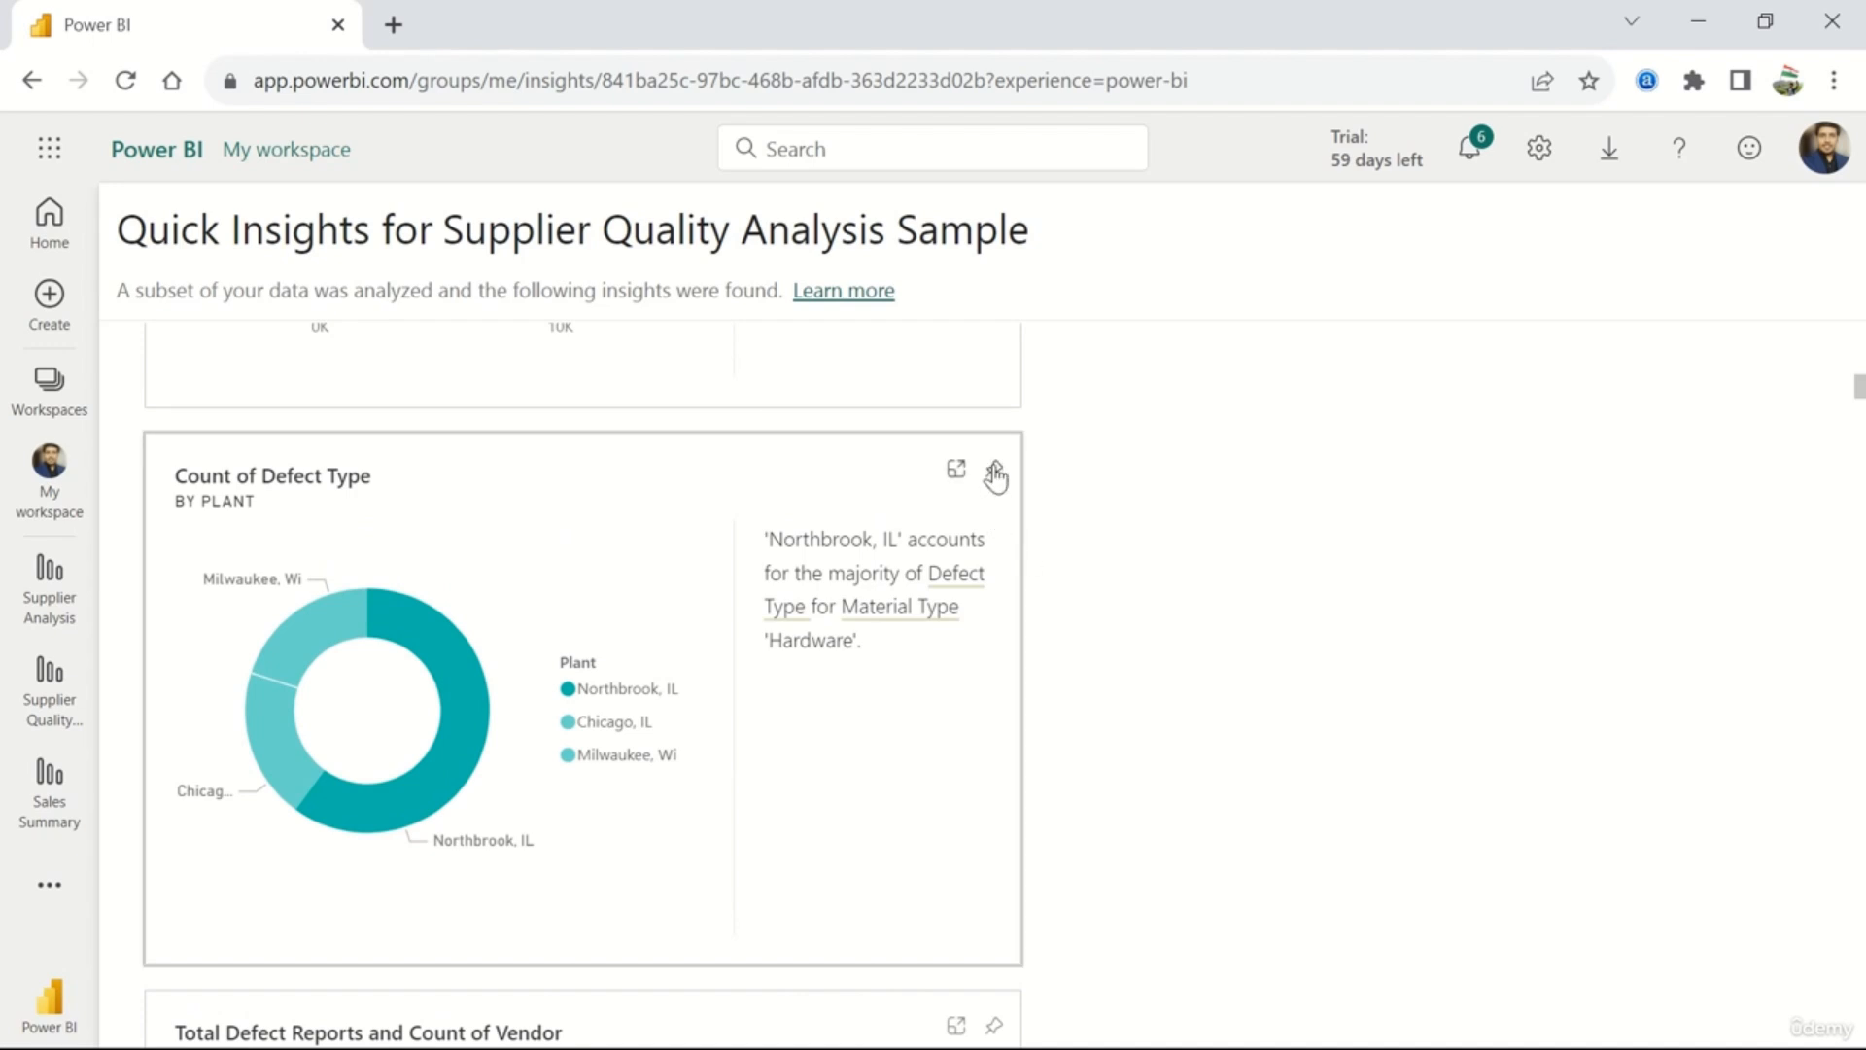
{"action": "left_click", "coordinate": [995, 474]}
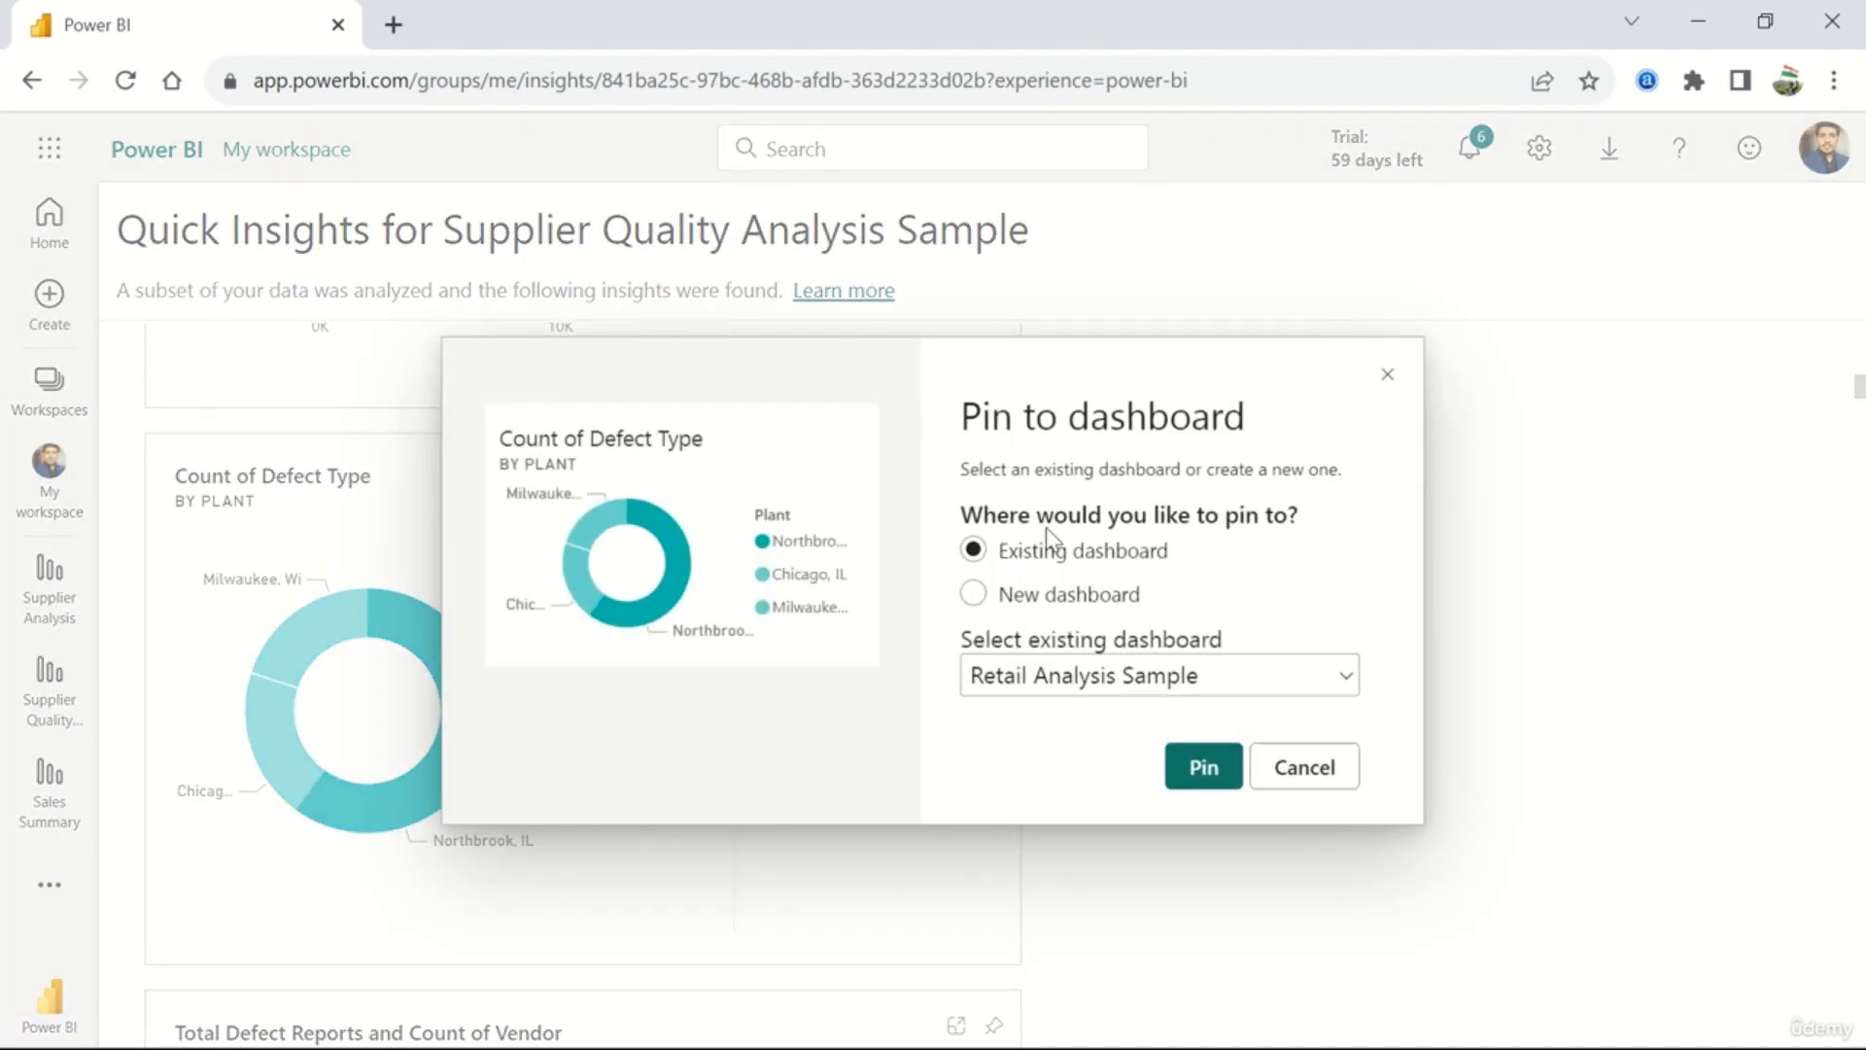
{"action": "left_click", "coordinate": [1231, 685]}
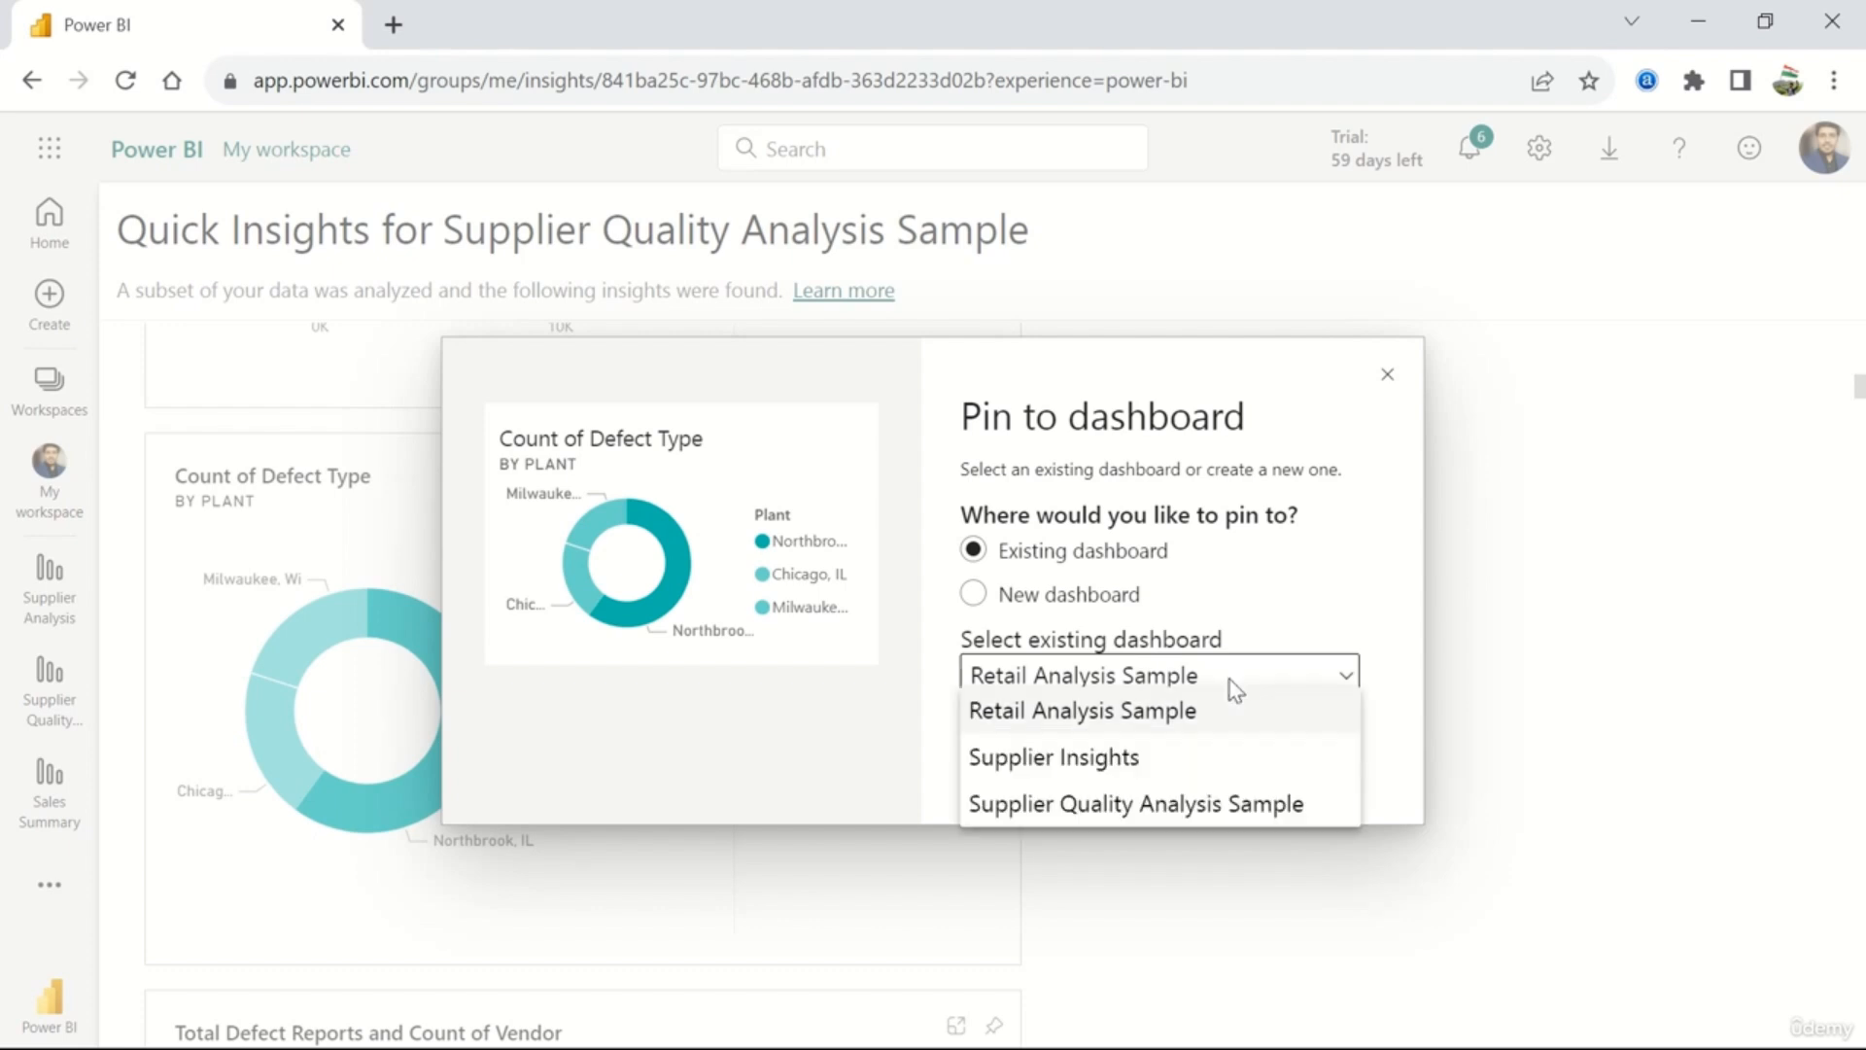
{"action": "left_click", "coordinate": [1166, 768]}
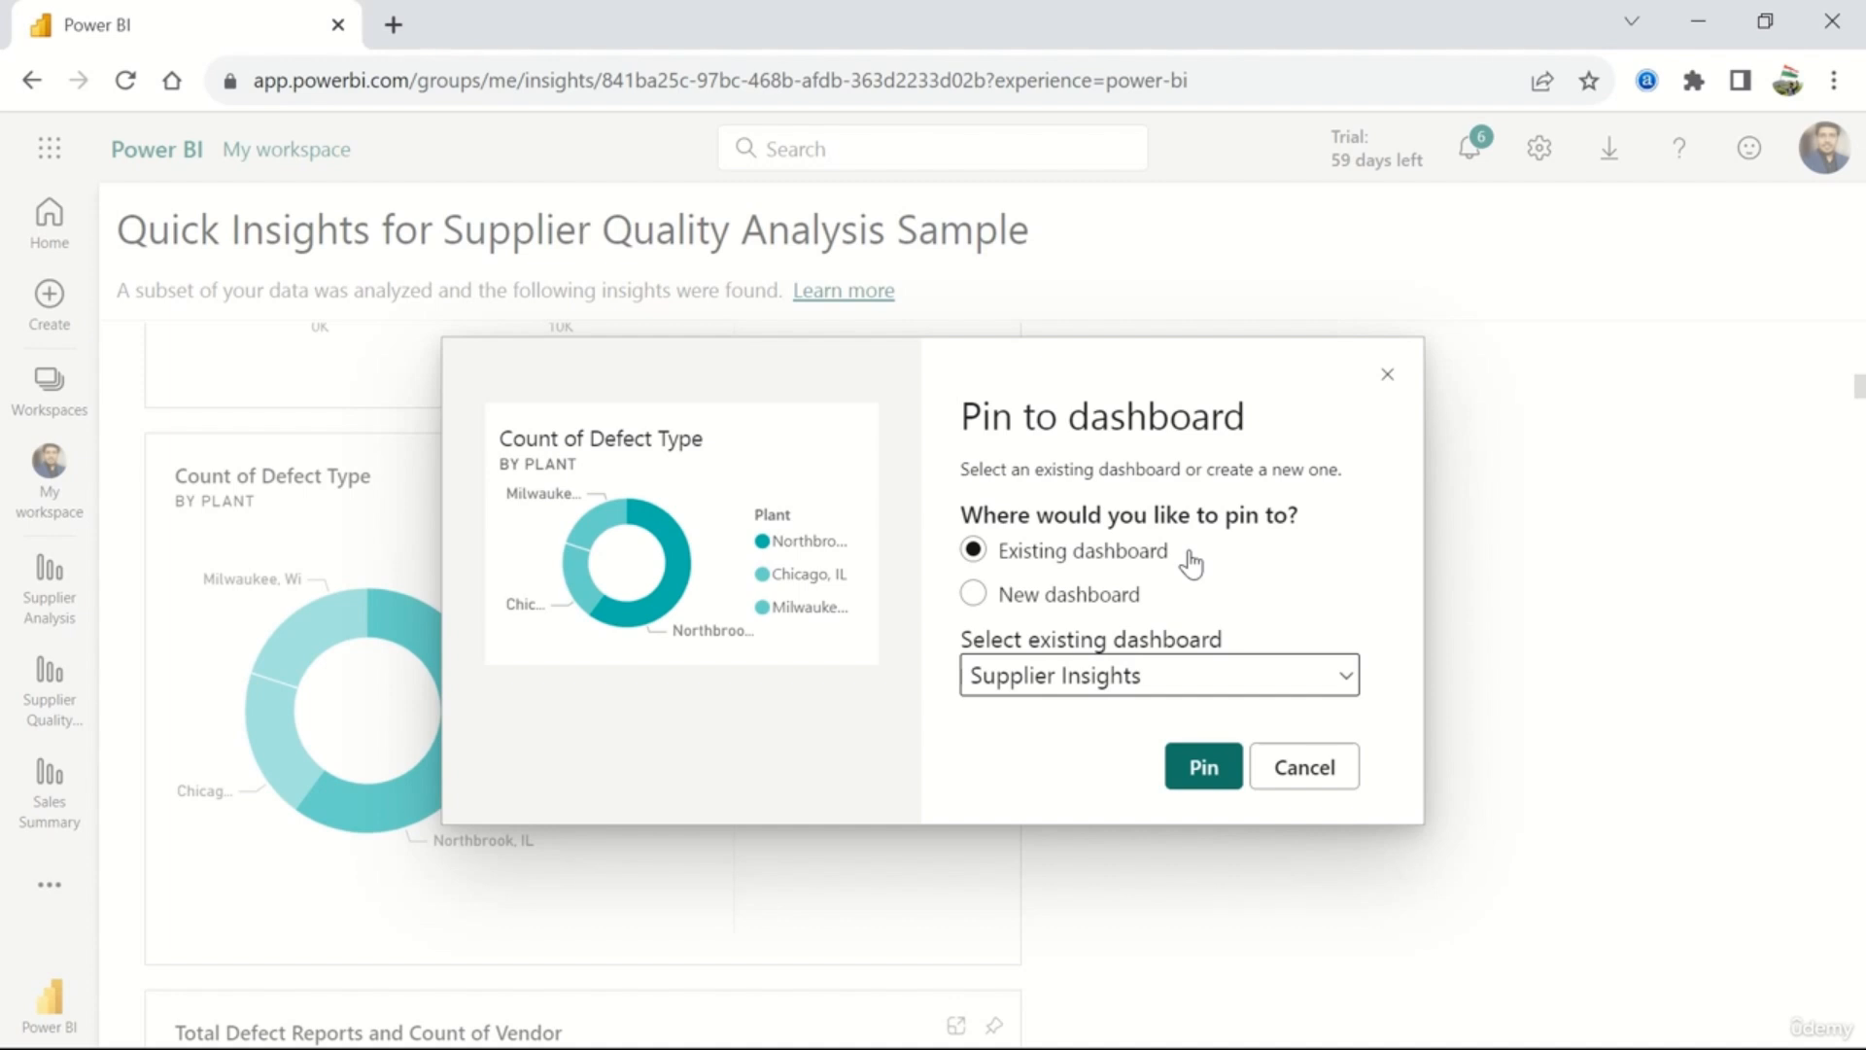
{"action": "left_click", "coordinate": [1204, 764]}
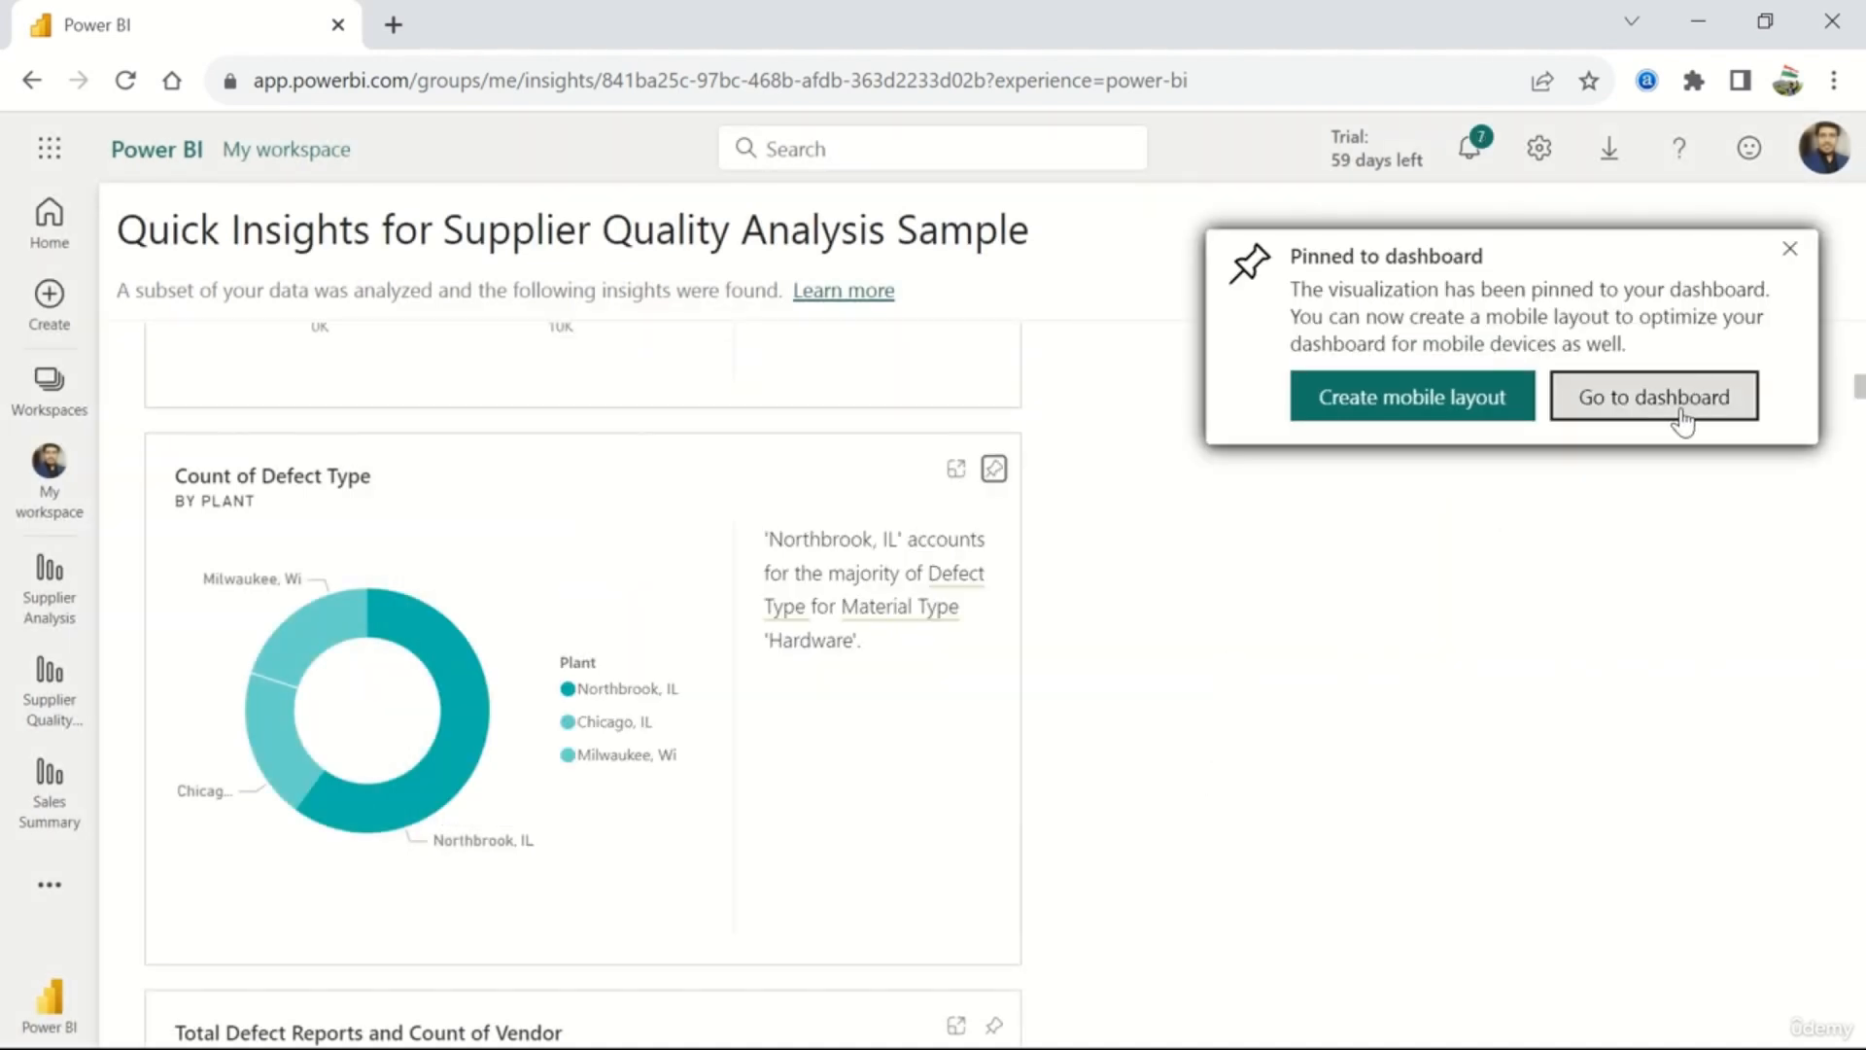
- Open the Supplier Insights dashboard and check the downtime tile's options and the dashboard's editing and additional options
{"action": "left_click", "coordinate": [1683, 420]}
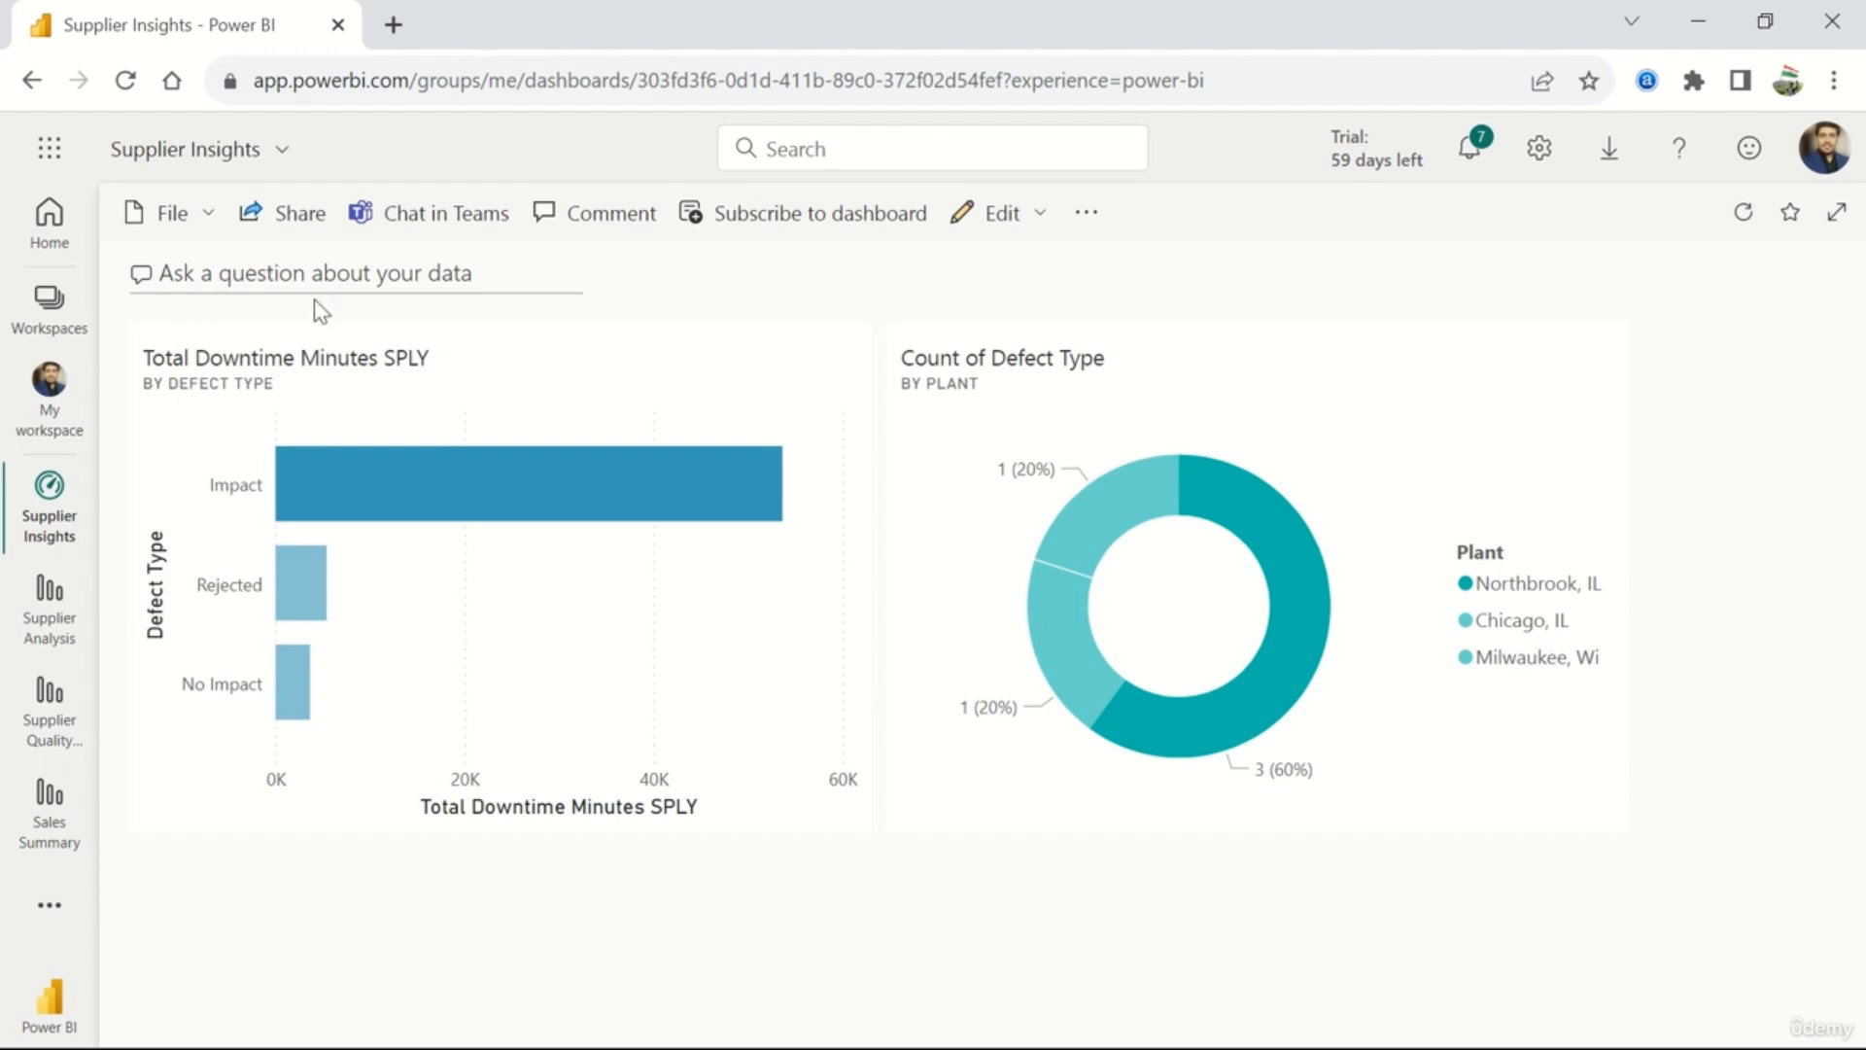
{"action": "mouse_move", "coordinate": [754, 489]}
{"action": "left_click", "coordinate": [823, 372]}
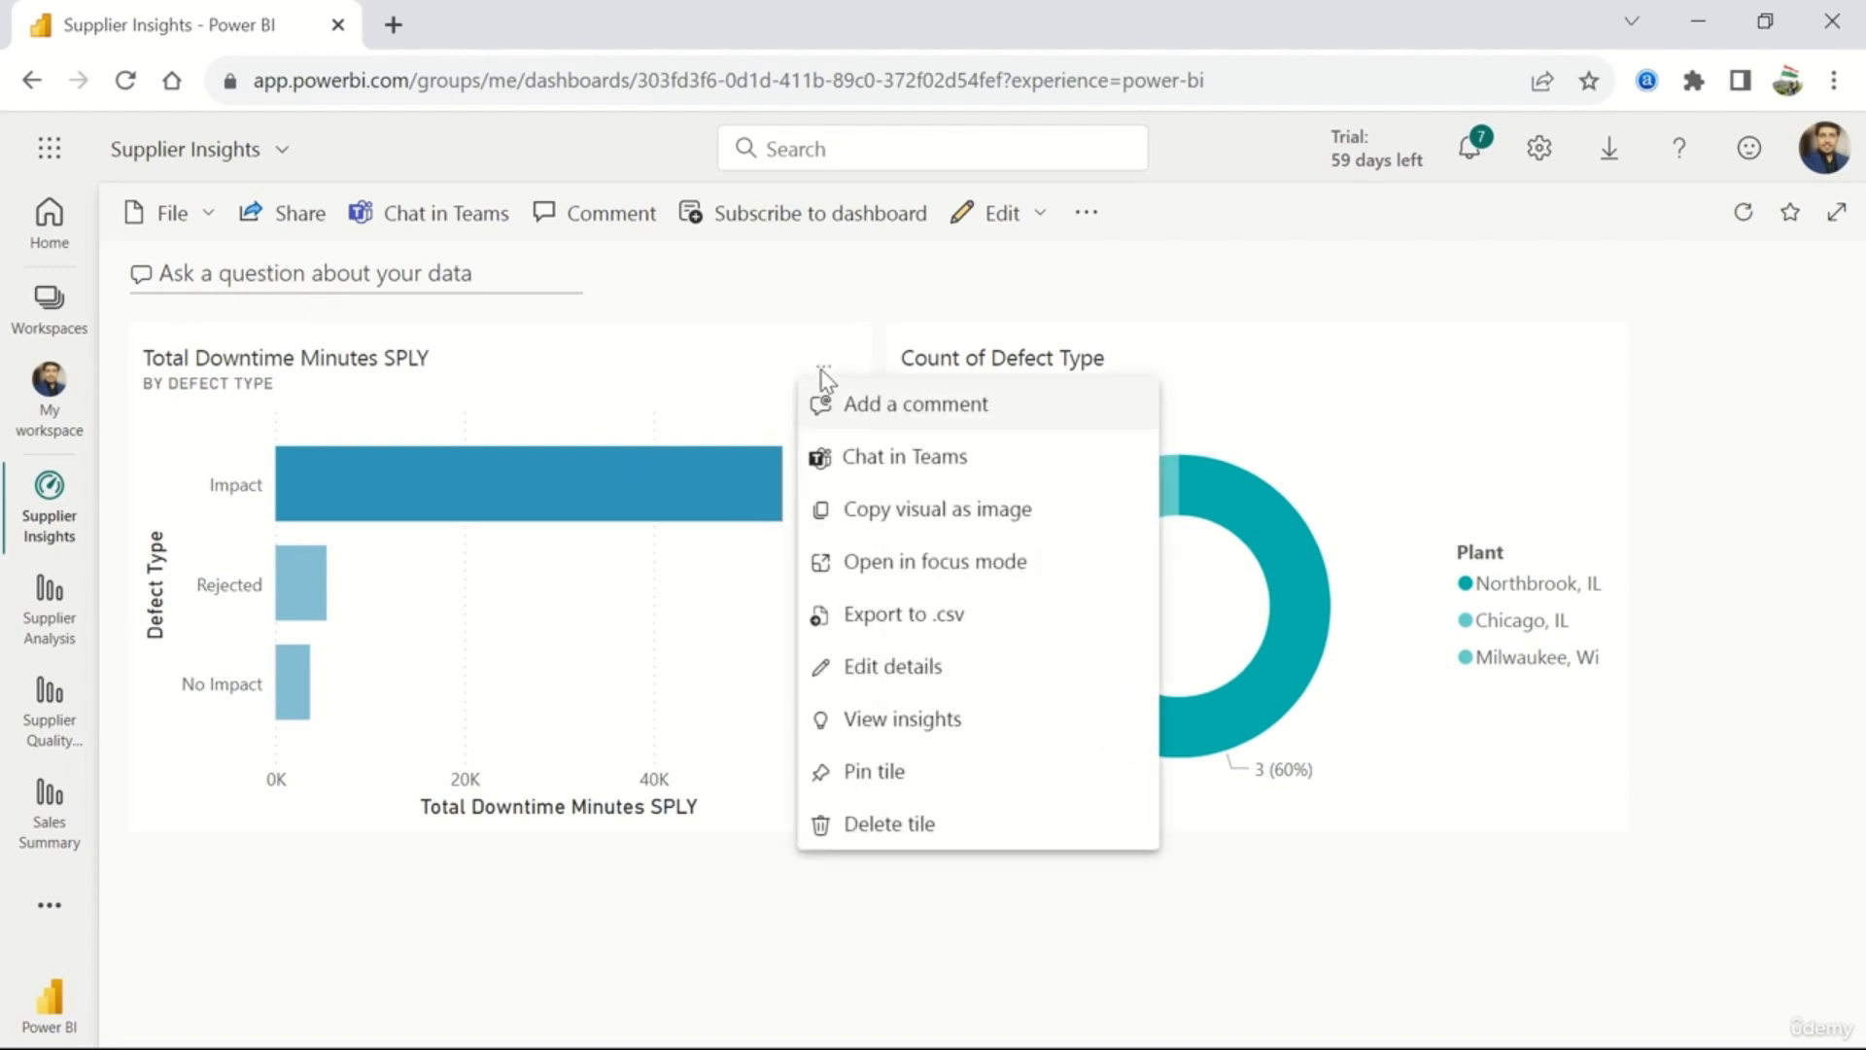
{"action": "left_click", "coordinate": [1001, 231]}
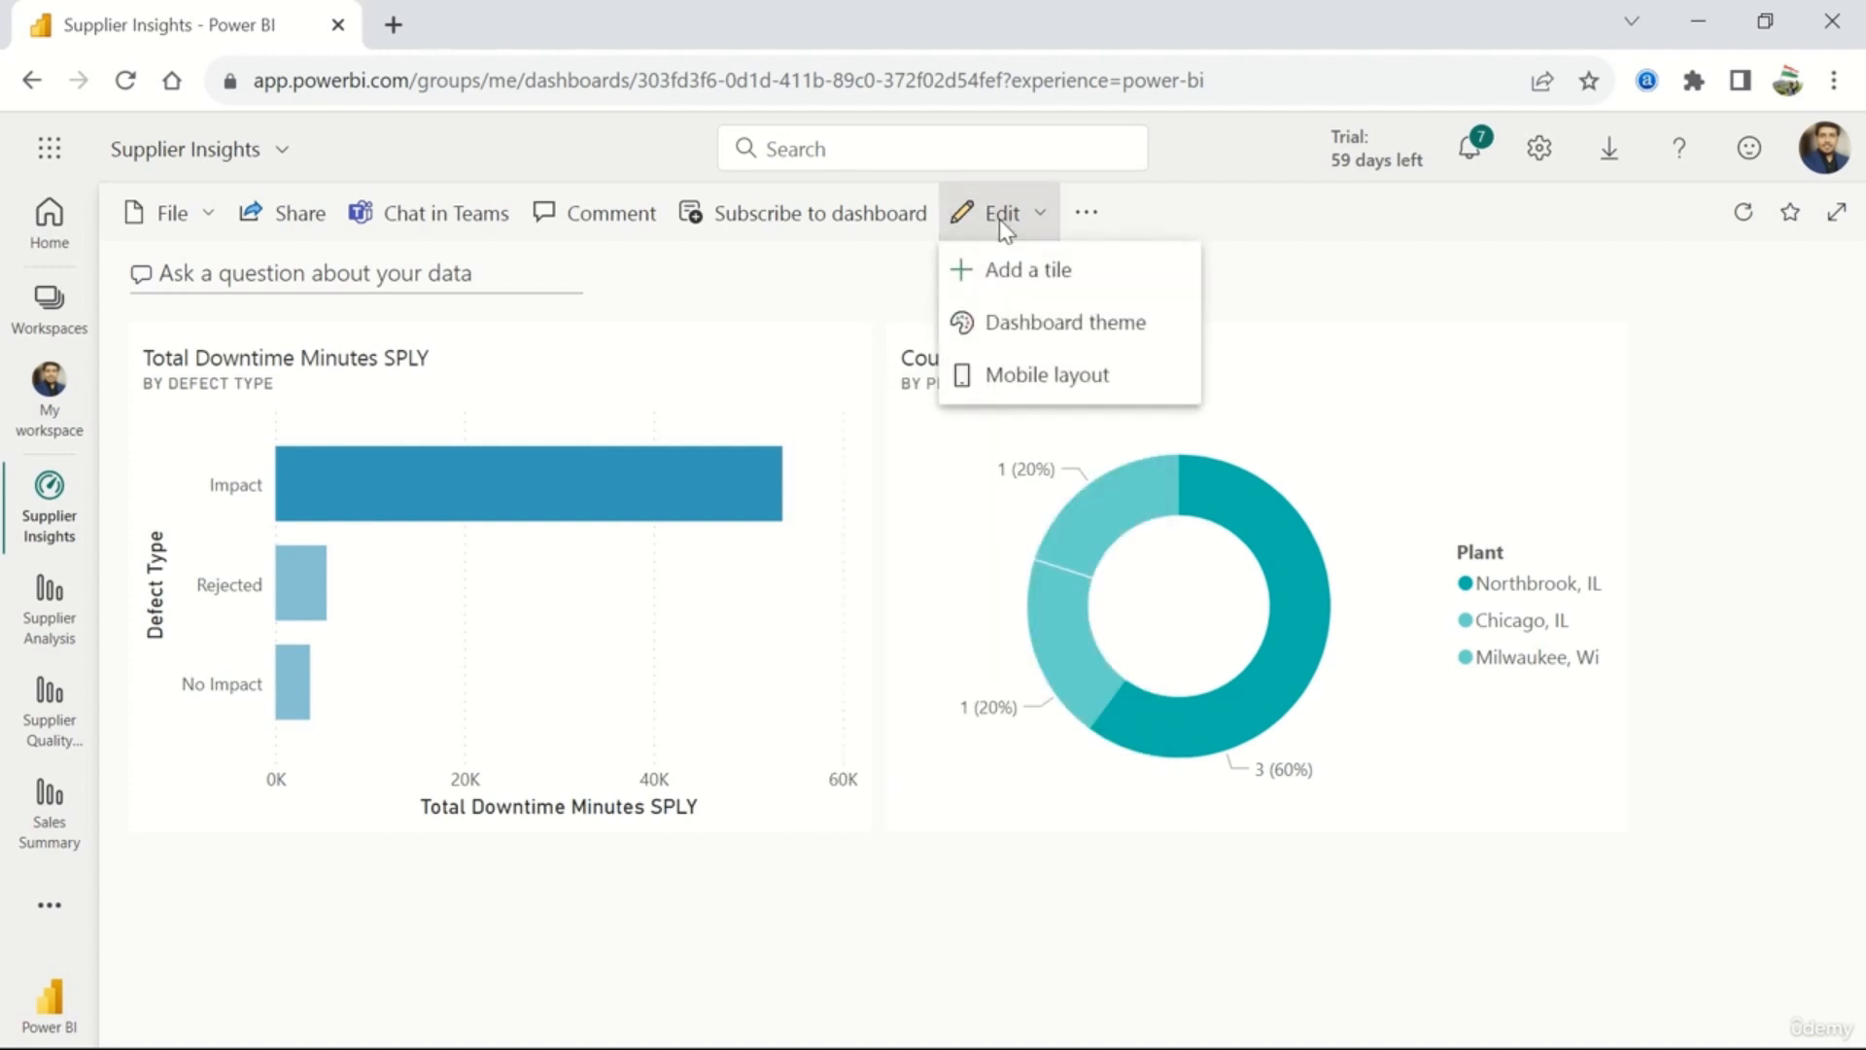
{"action": "left_click", "coordinate": [970, 214]}
{"action": "left_click", "coordinate": [970, 213]}
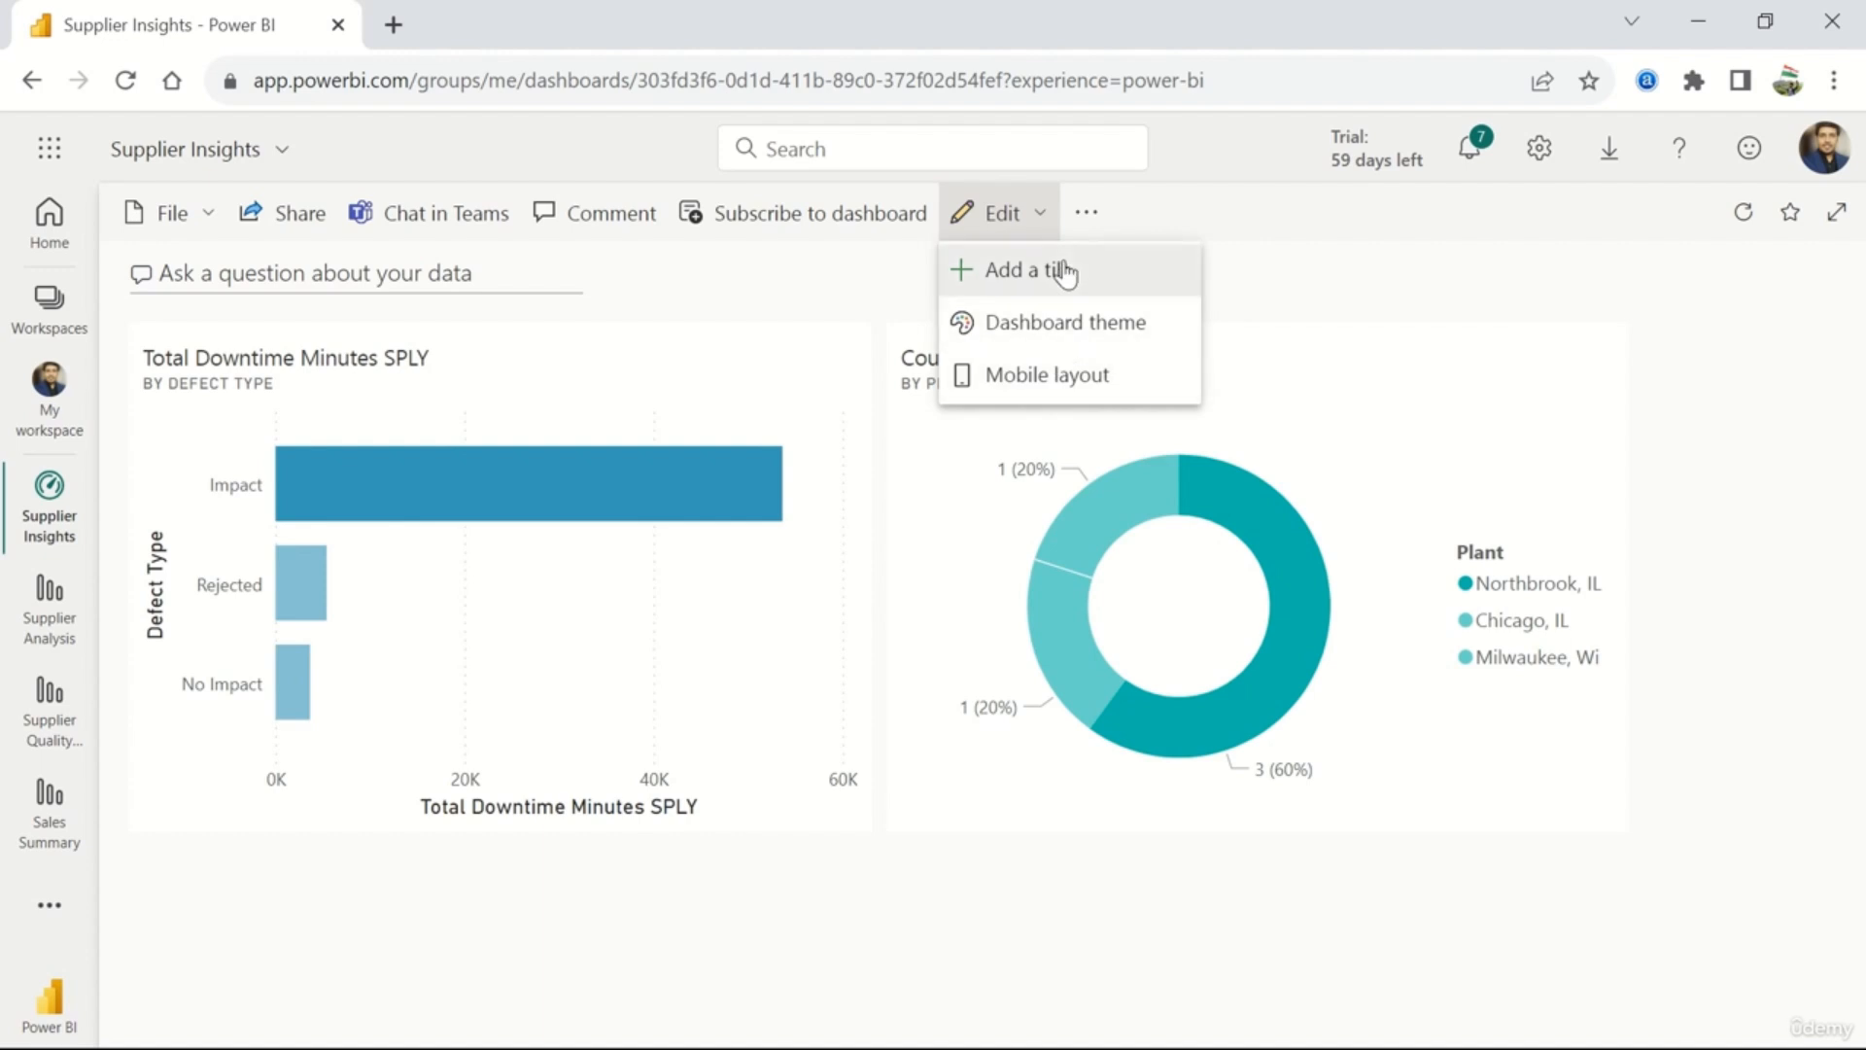
{"action": "left_click", "coordinate": [1089, 214]}
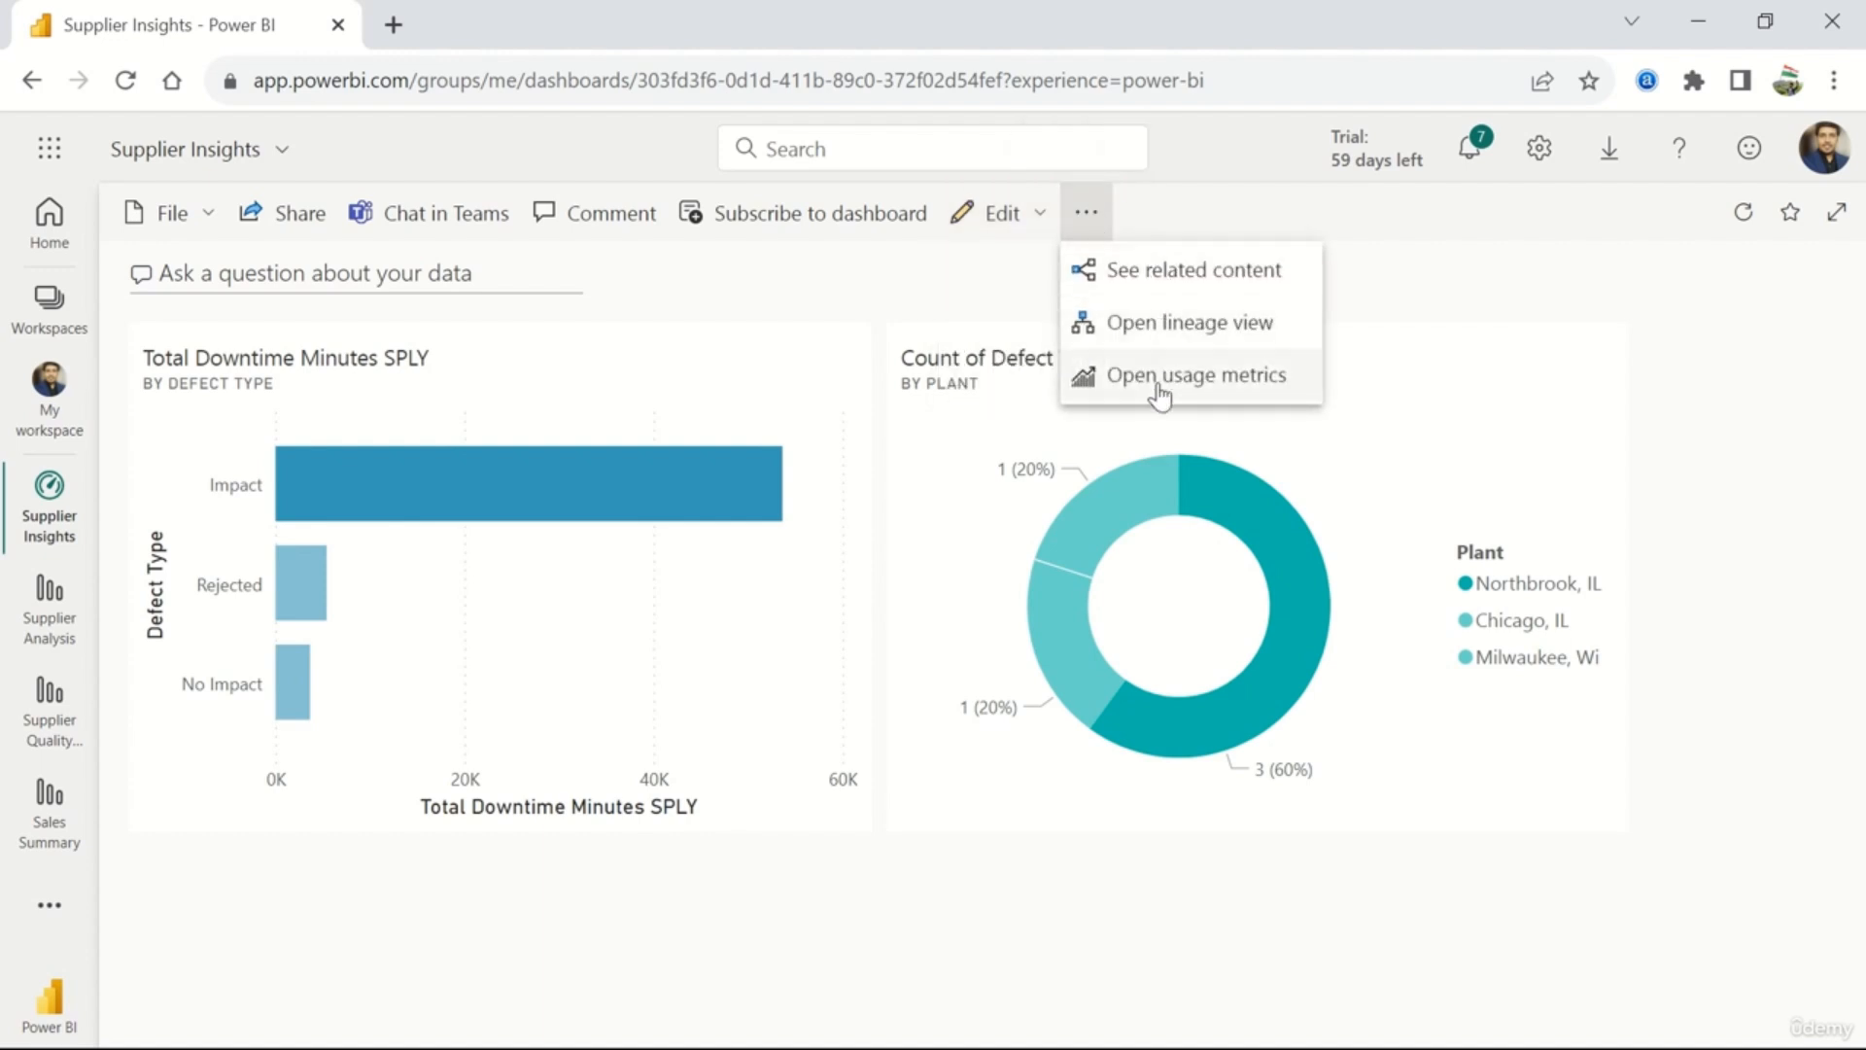
{"action": "left_click", "coordinate": [805, 330]}
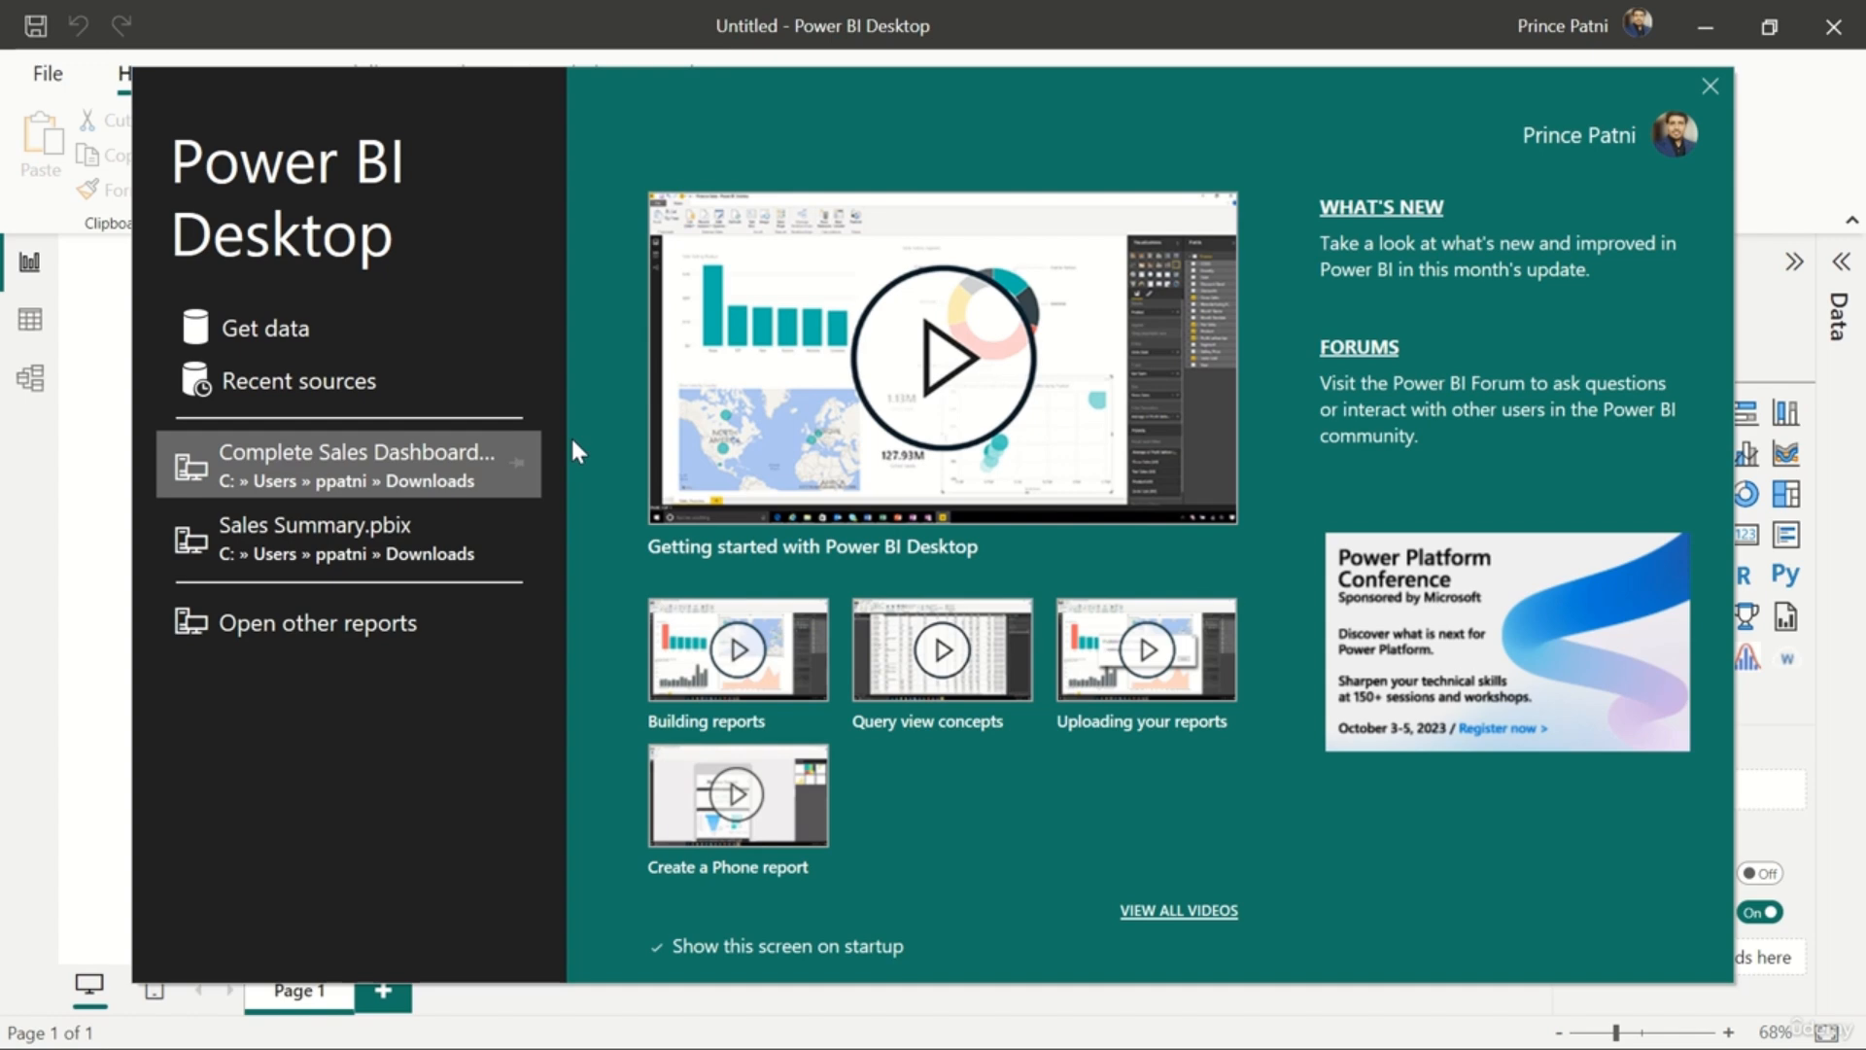
- Switch to Power BI Desktop, open the Sales Summary.pbix report and pause its visual queries
{"action": "left_click", "coordinate": [282, 539]}
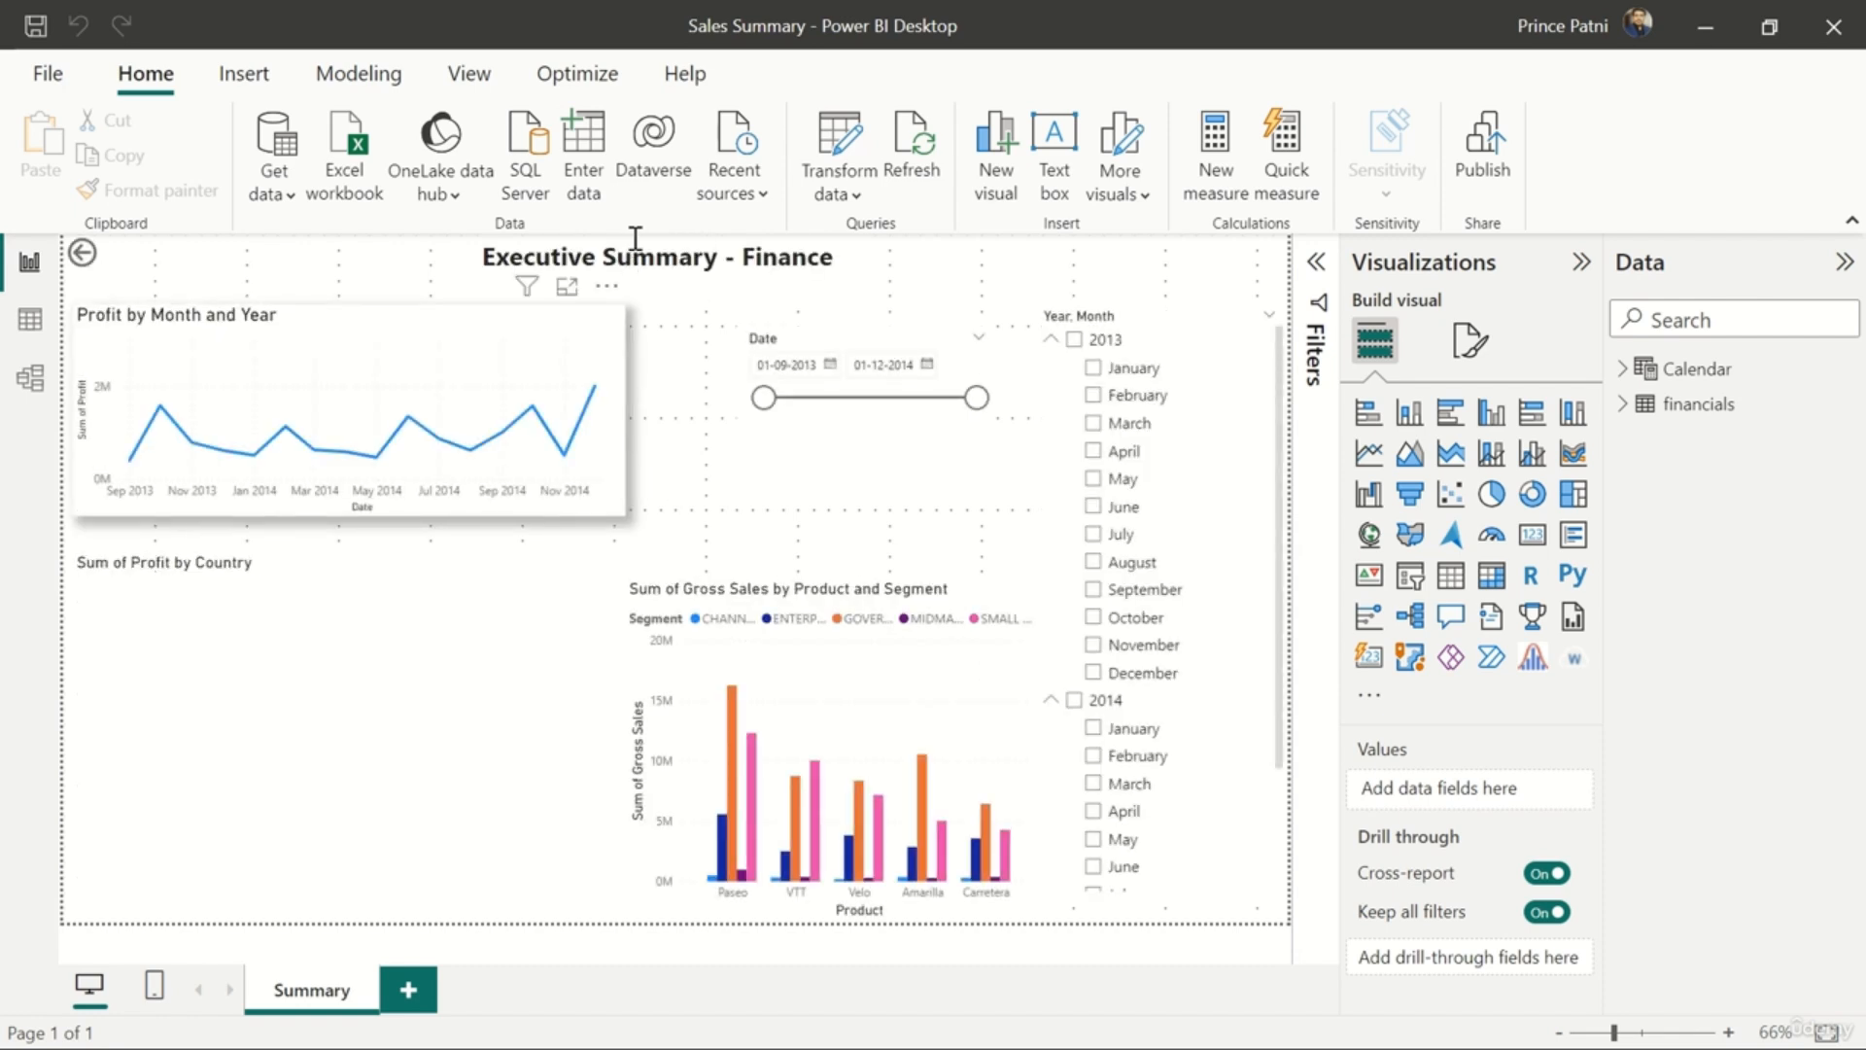
{"action": "left_click", "coordinate": [610, 86]}
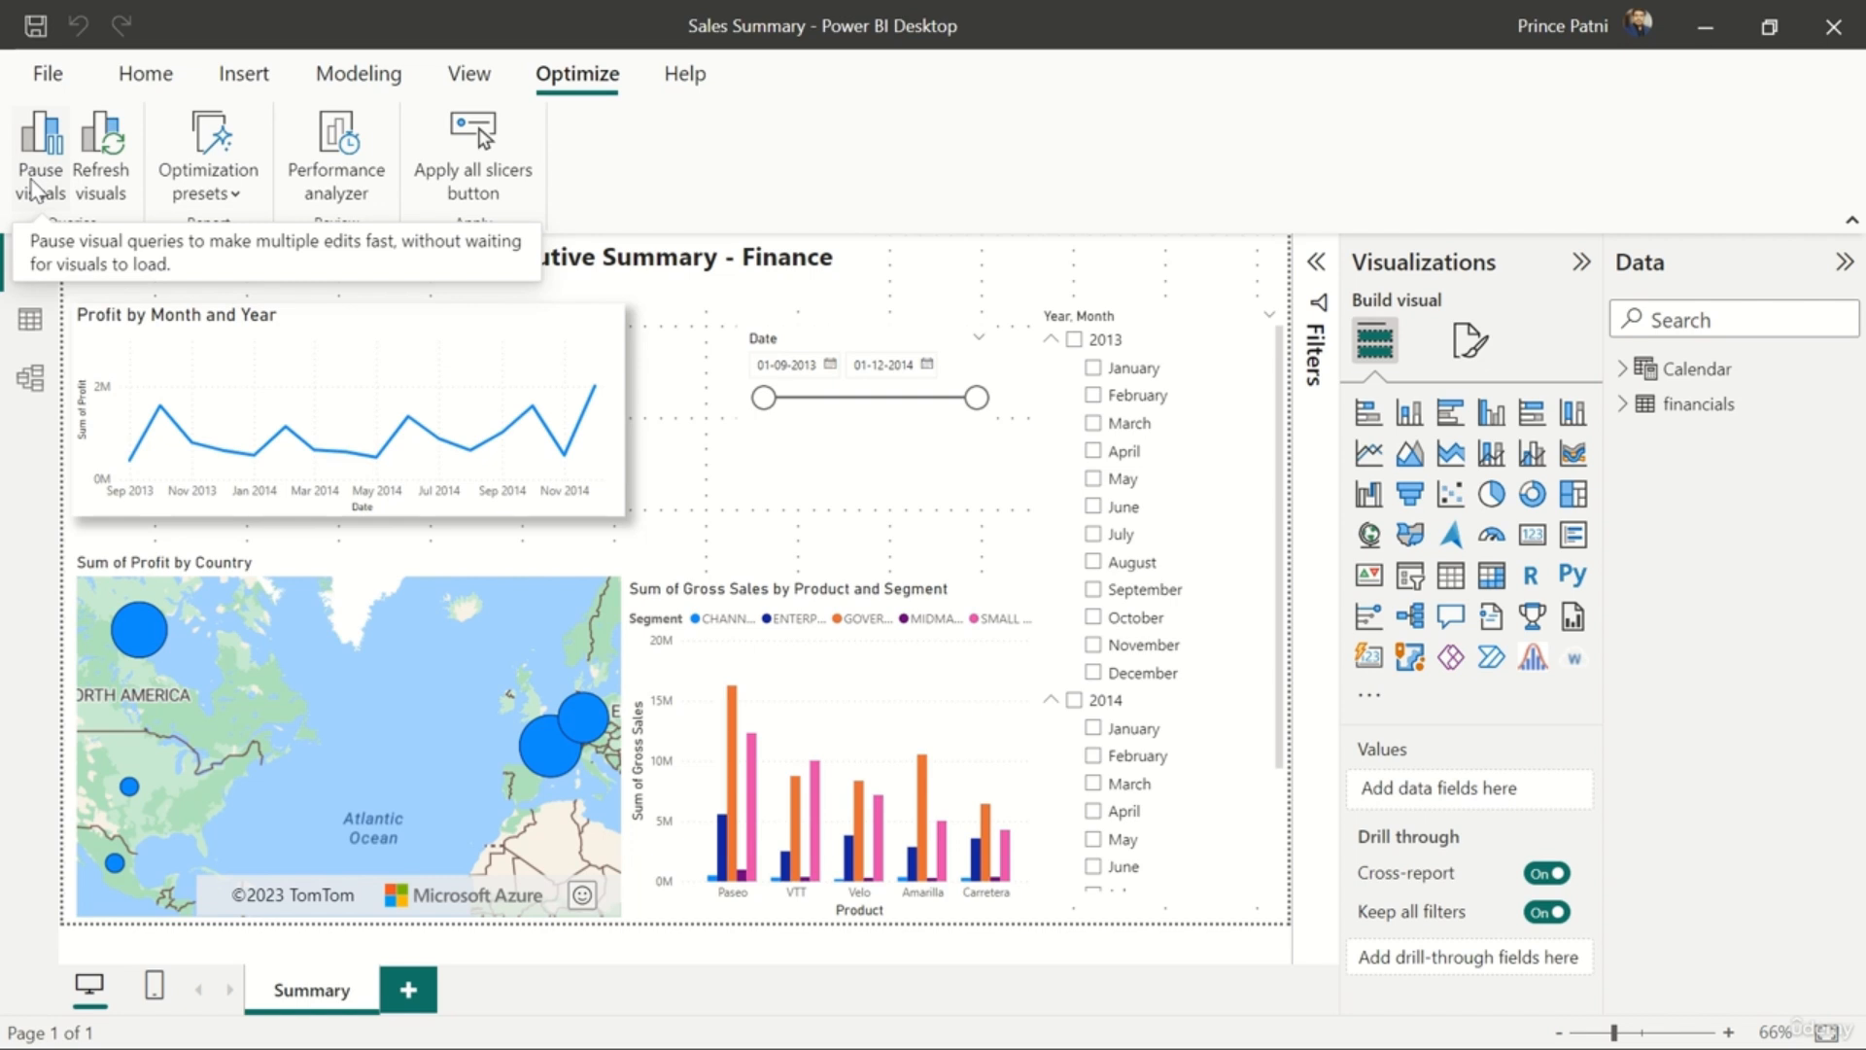
{"action": "left_click", "coordinate": [34, 190]}
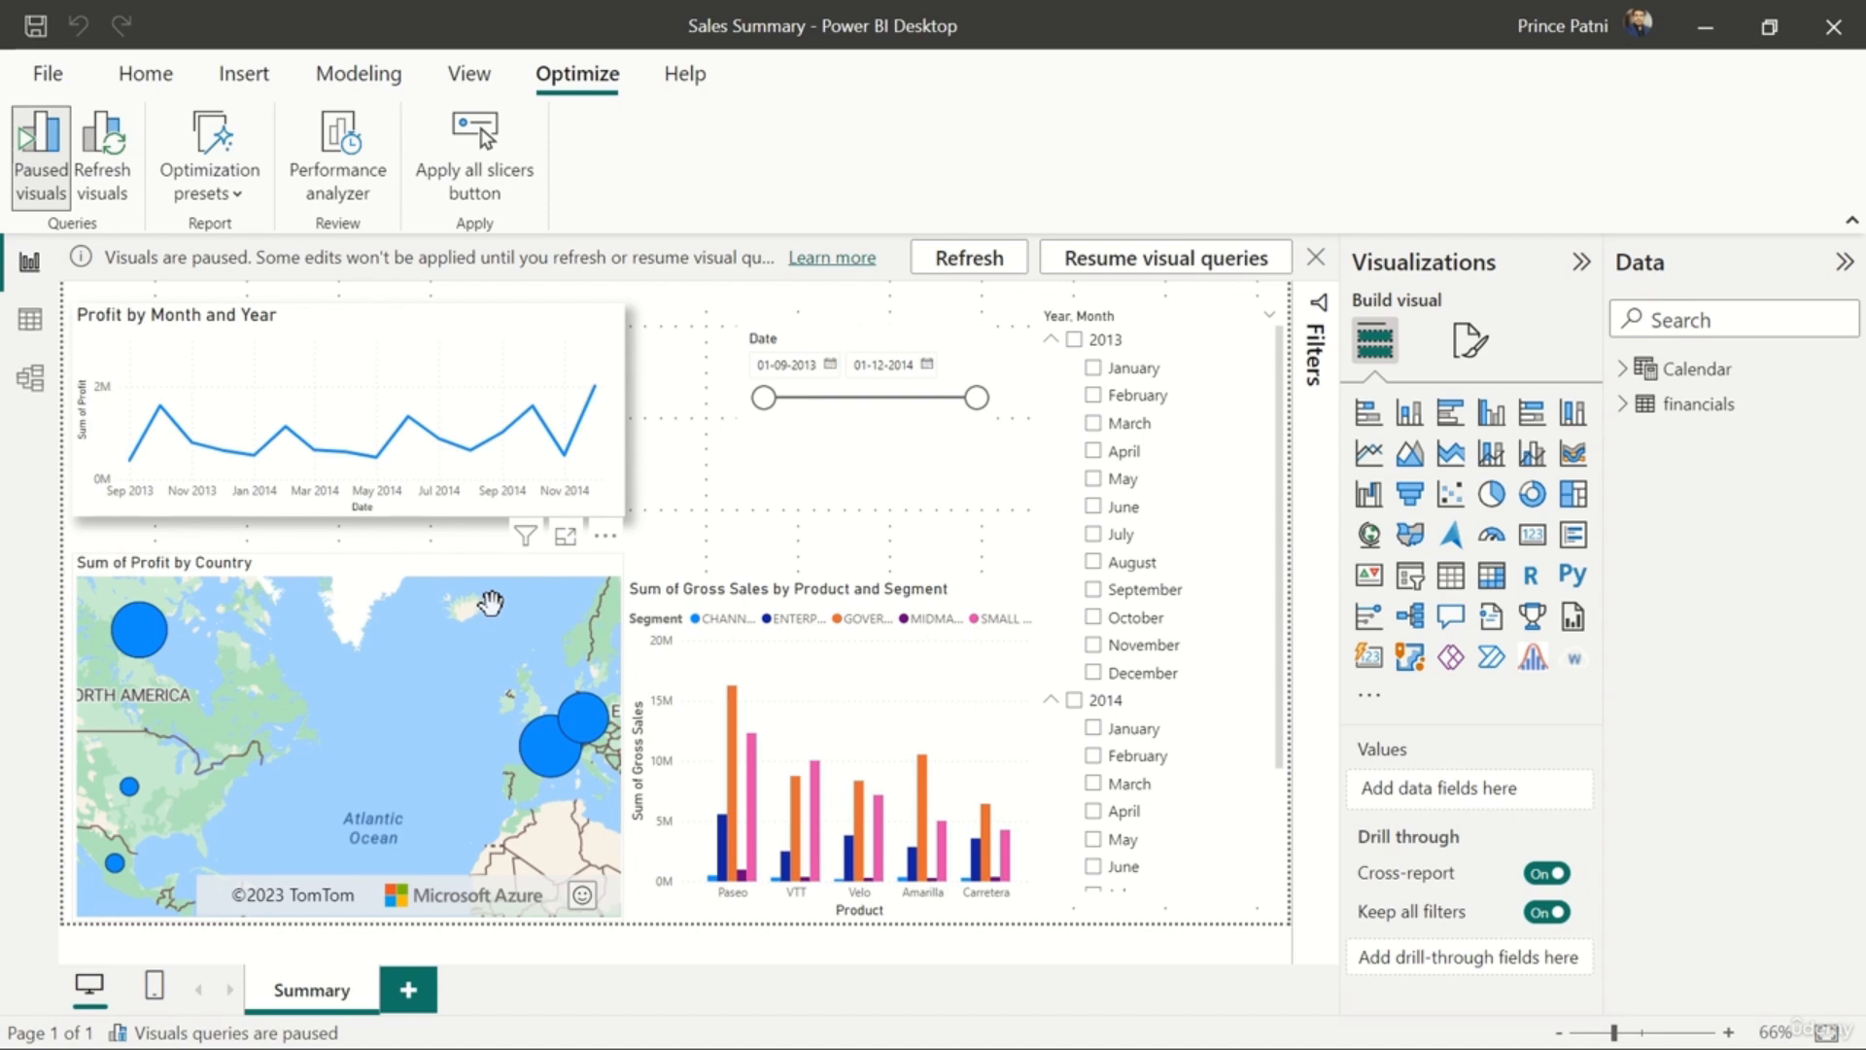
- Check the options of the Sum of Profit by Country map, and refresh the paused visuals and resume their queries
{"action": "left_click", "coordinate": [609, 540]}
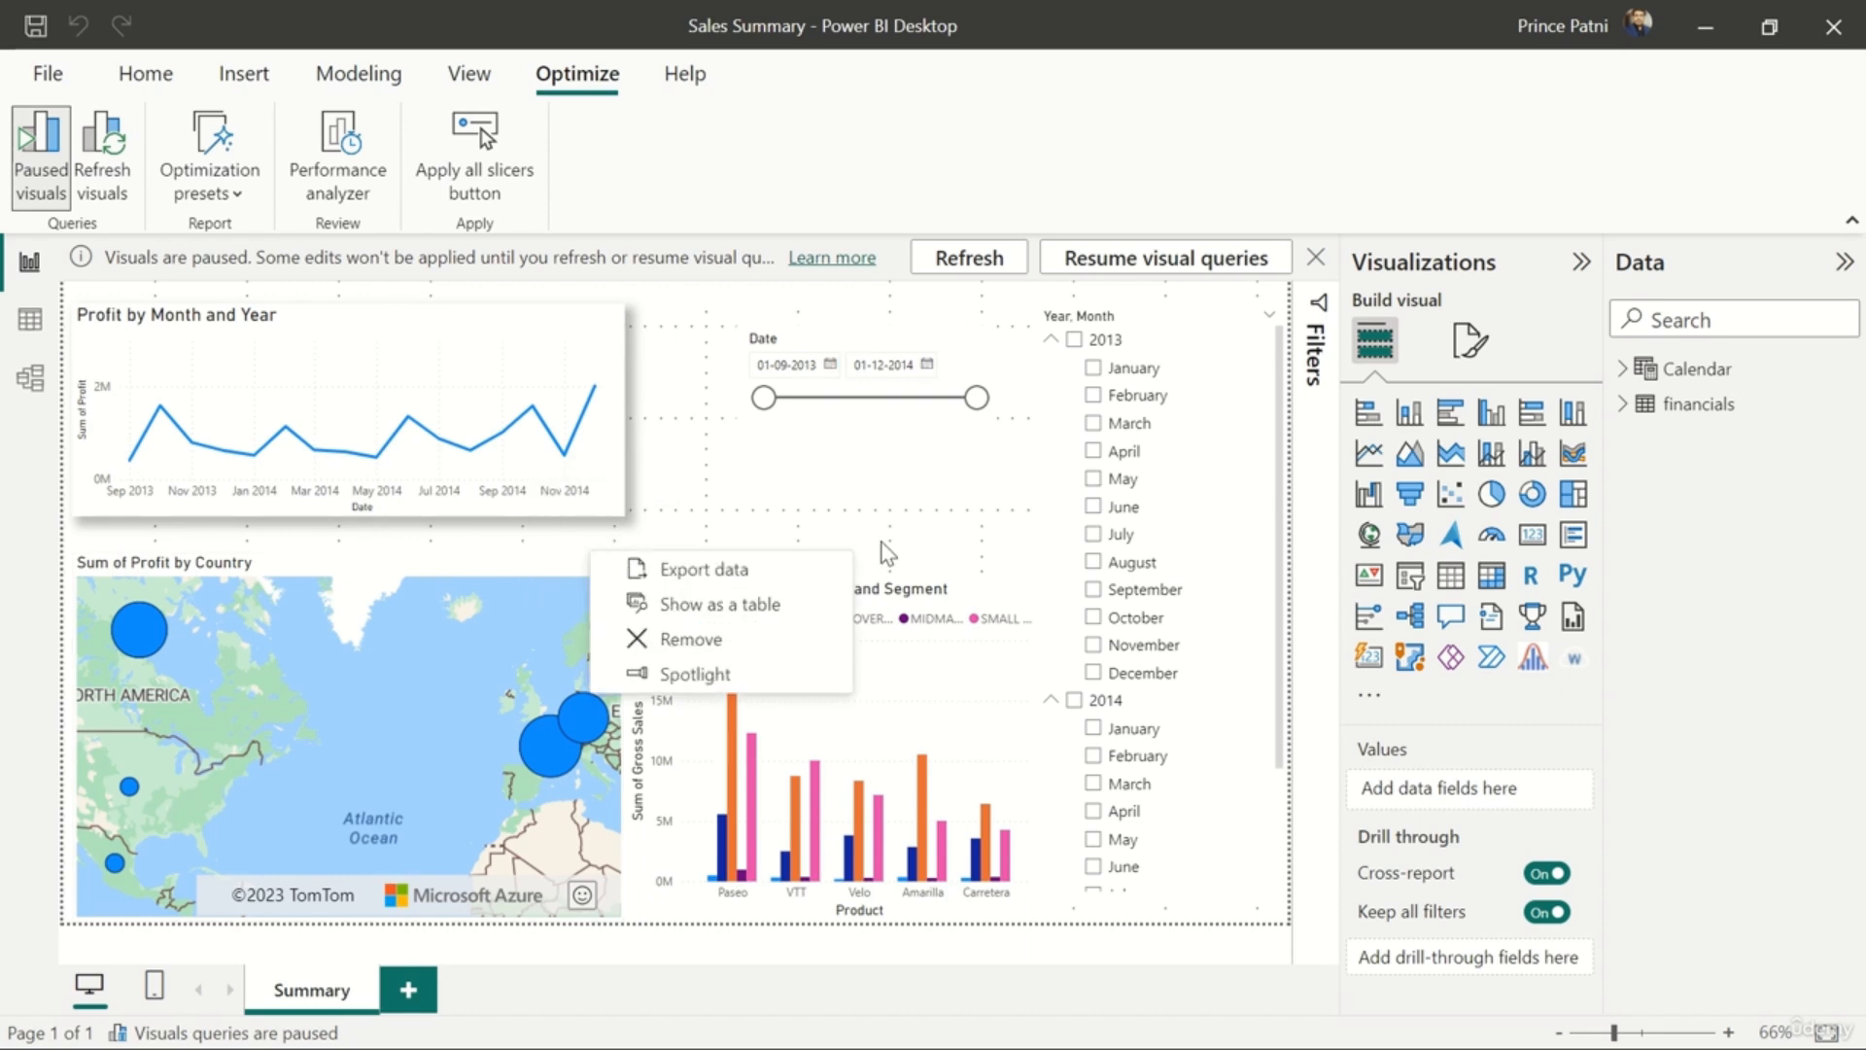
{"action": "left_click", "coordinate": [1331, 630]}
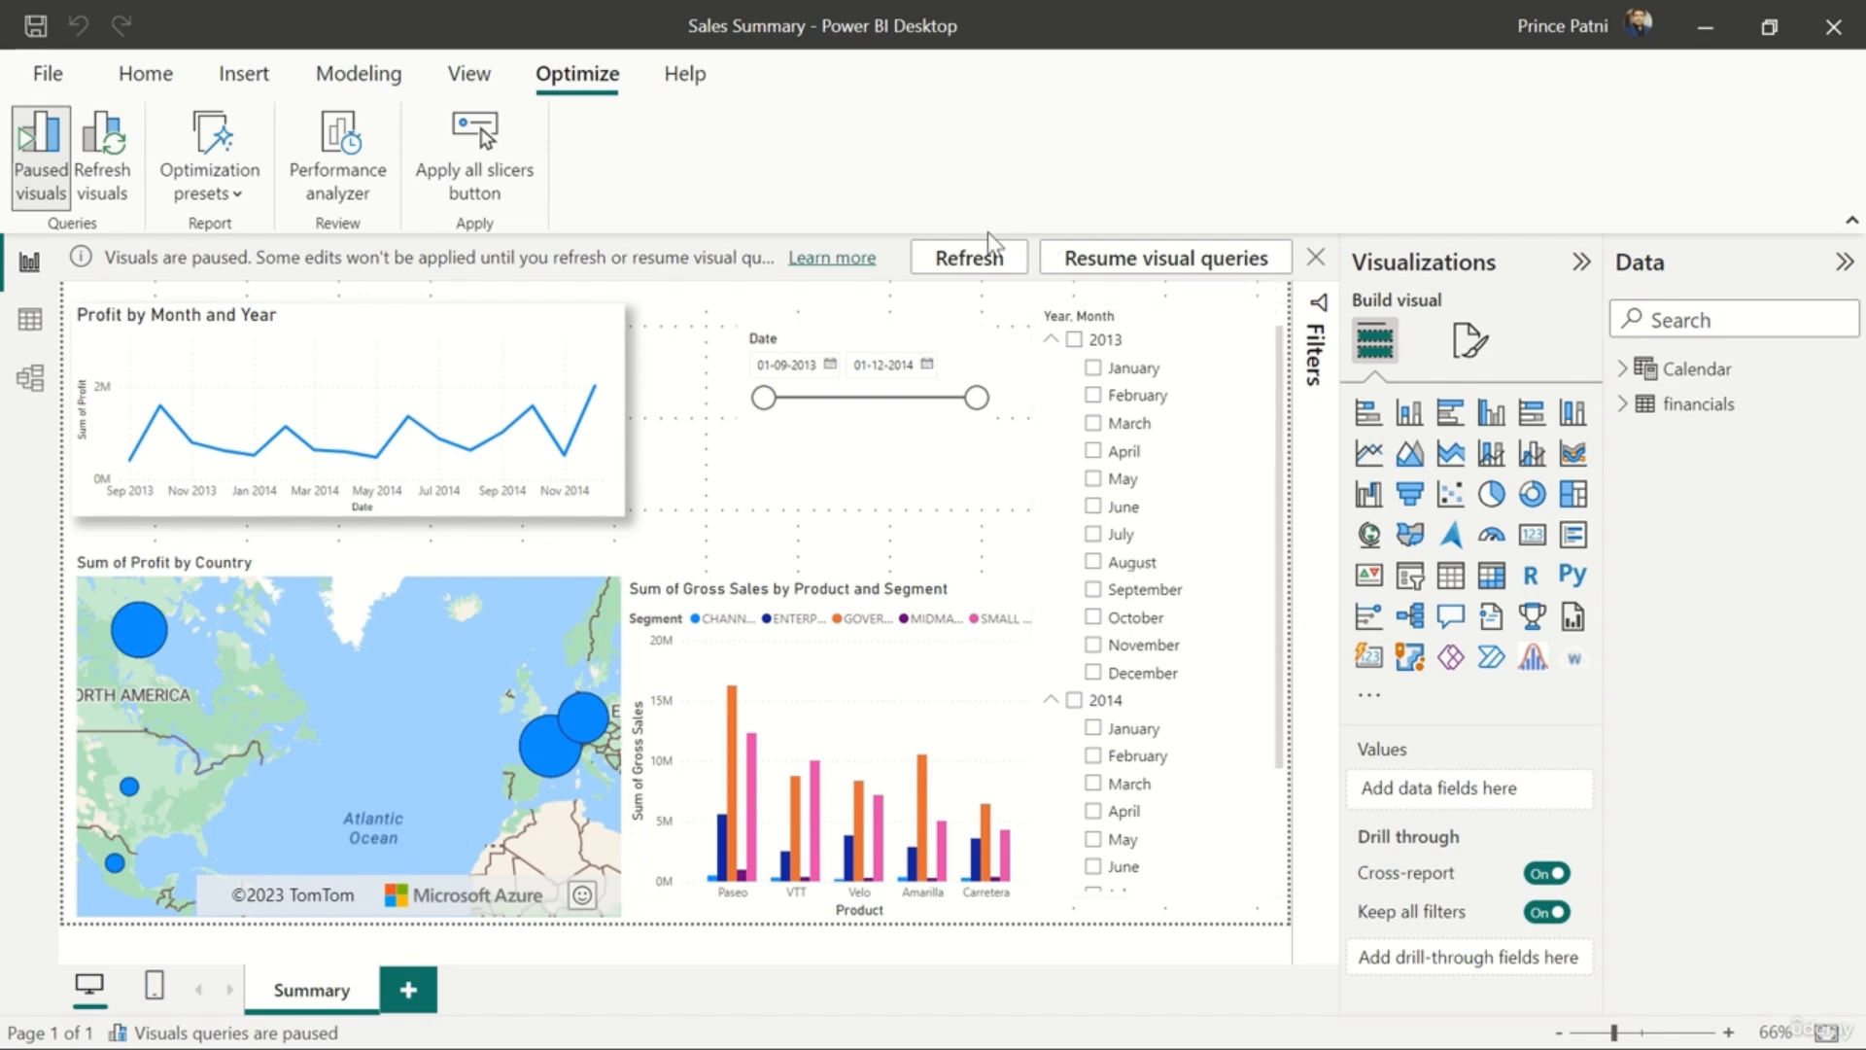
{"action": "left_click", "coordinate": [990, 267]}
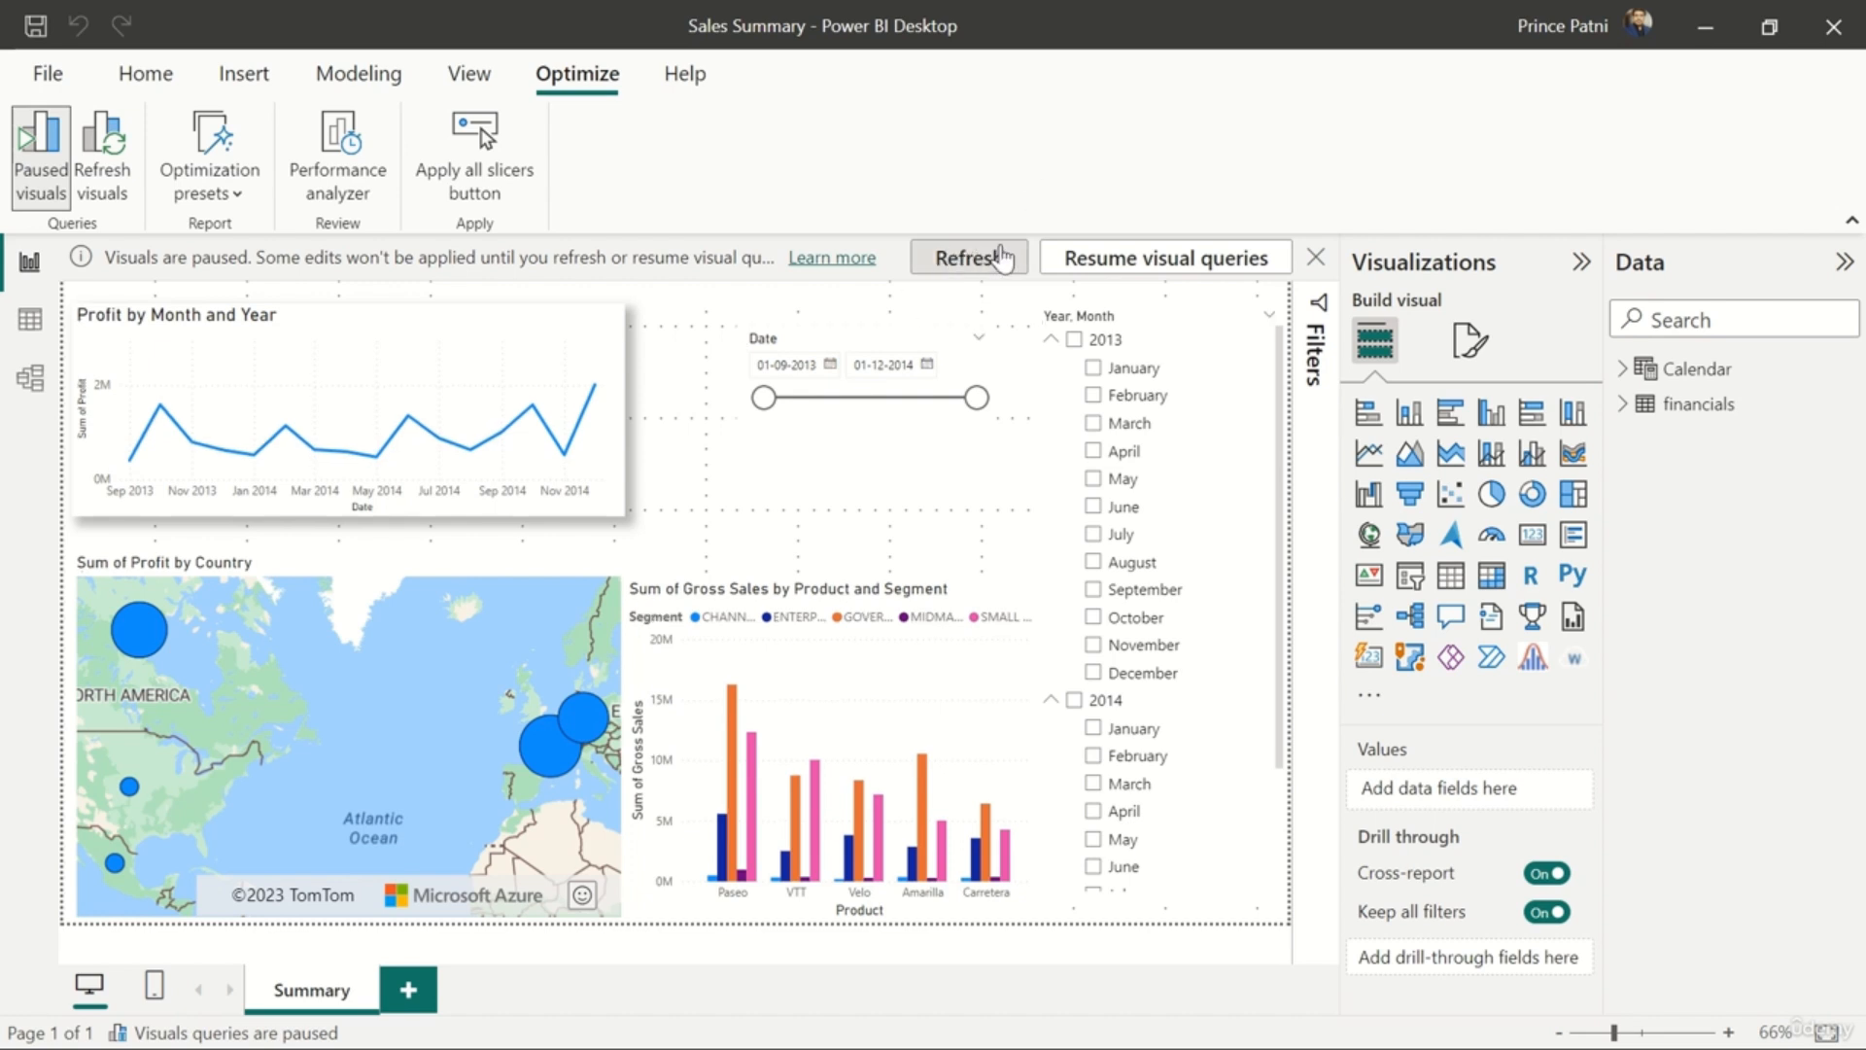
{"action": "left_click", "coordinate": [969, 268]}
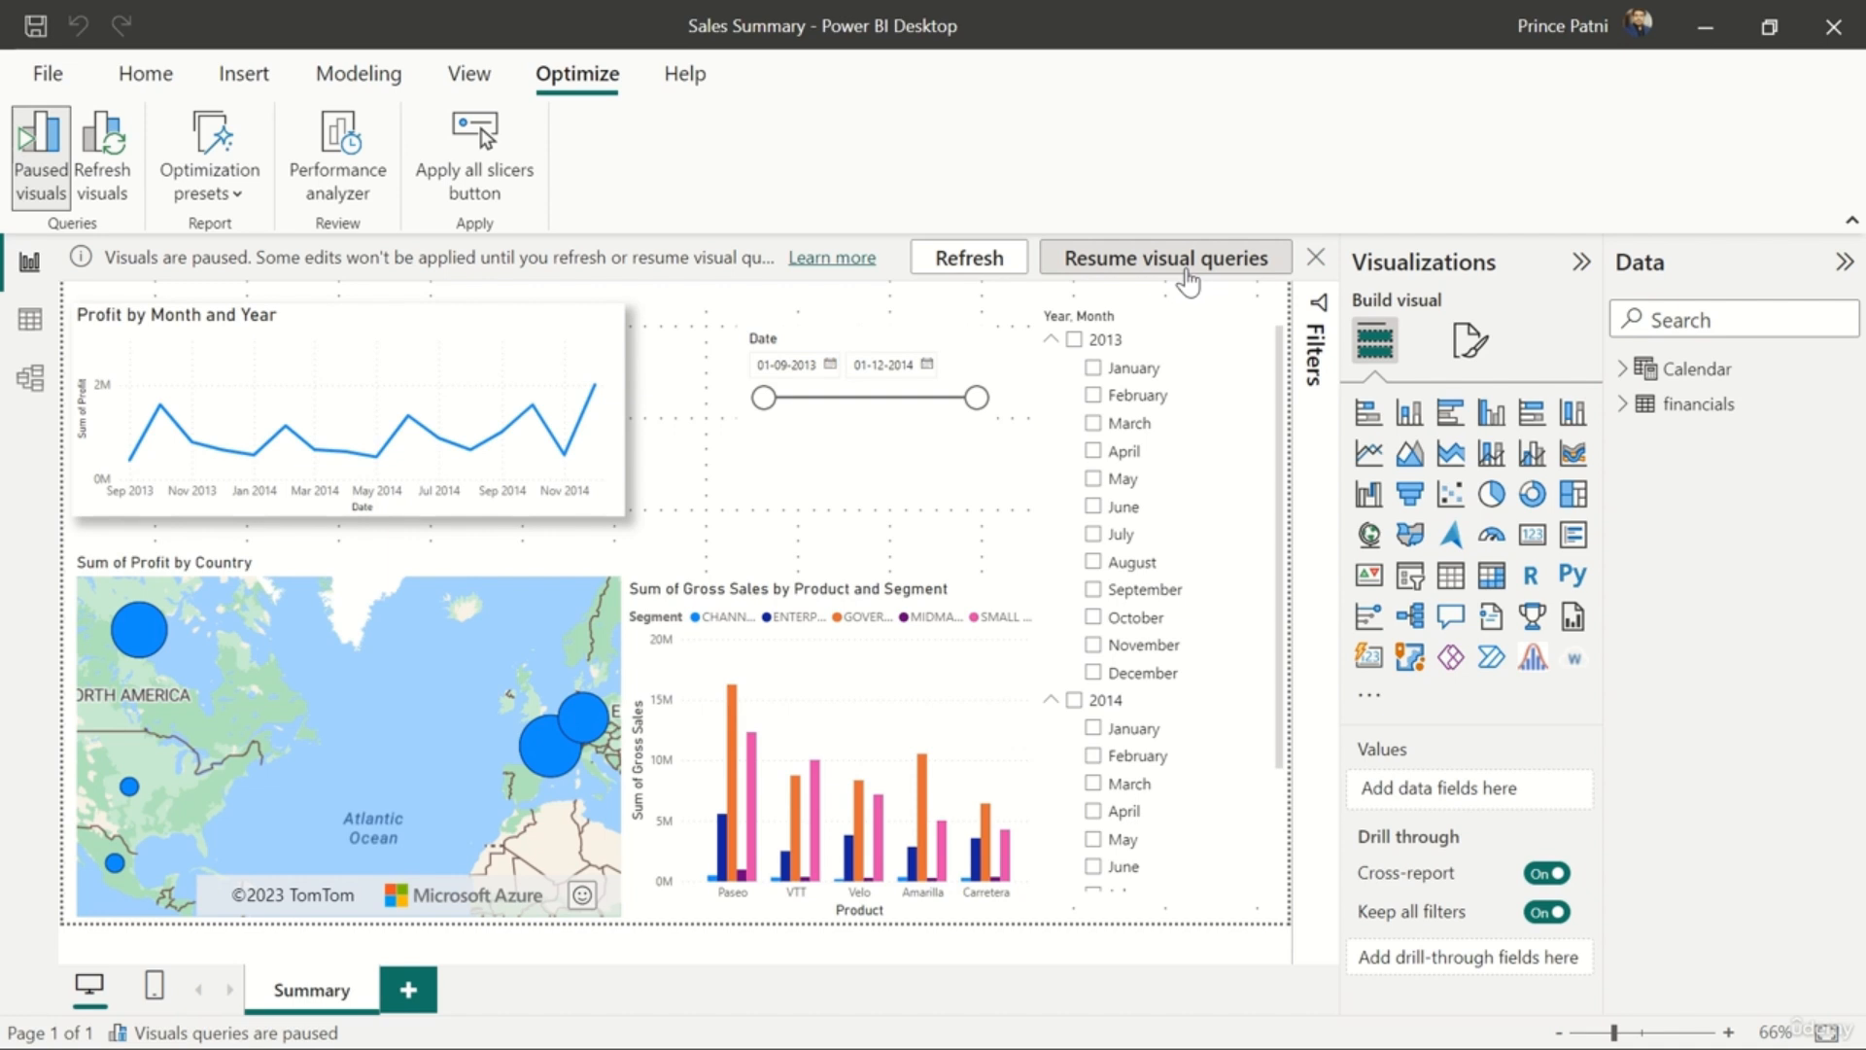
{"action": "left_click", "coordinate": [114, 163]}
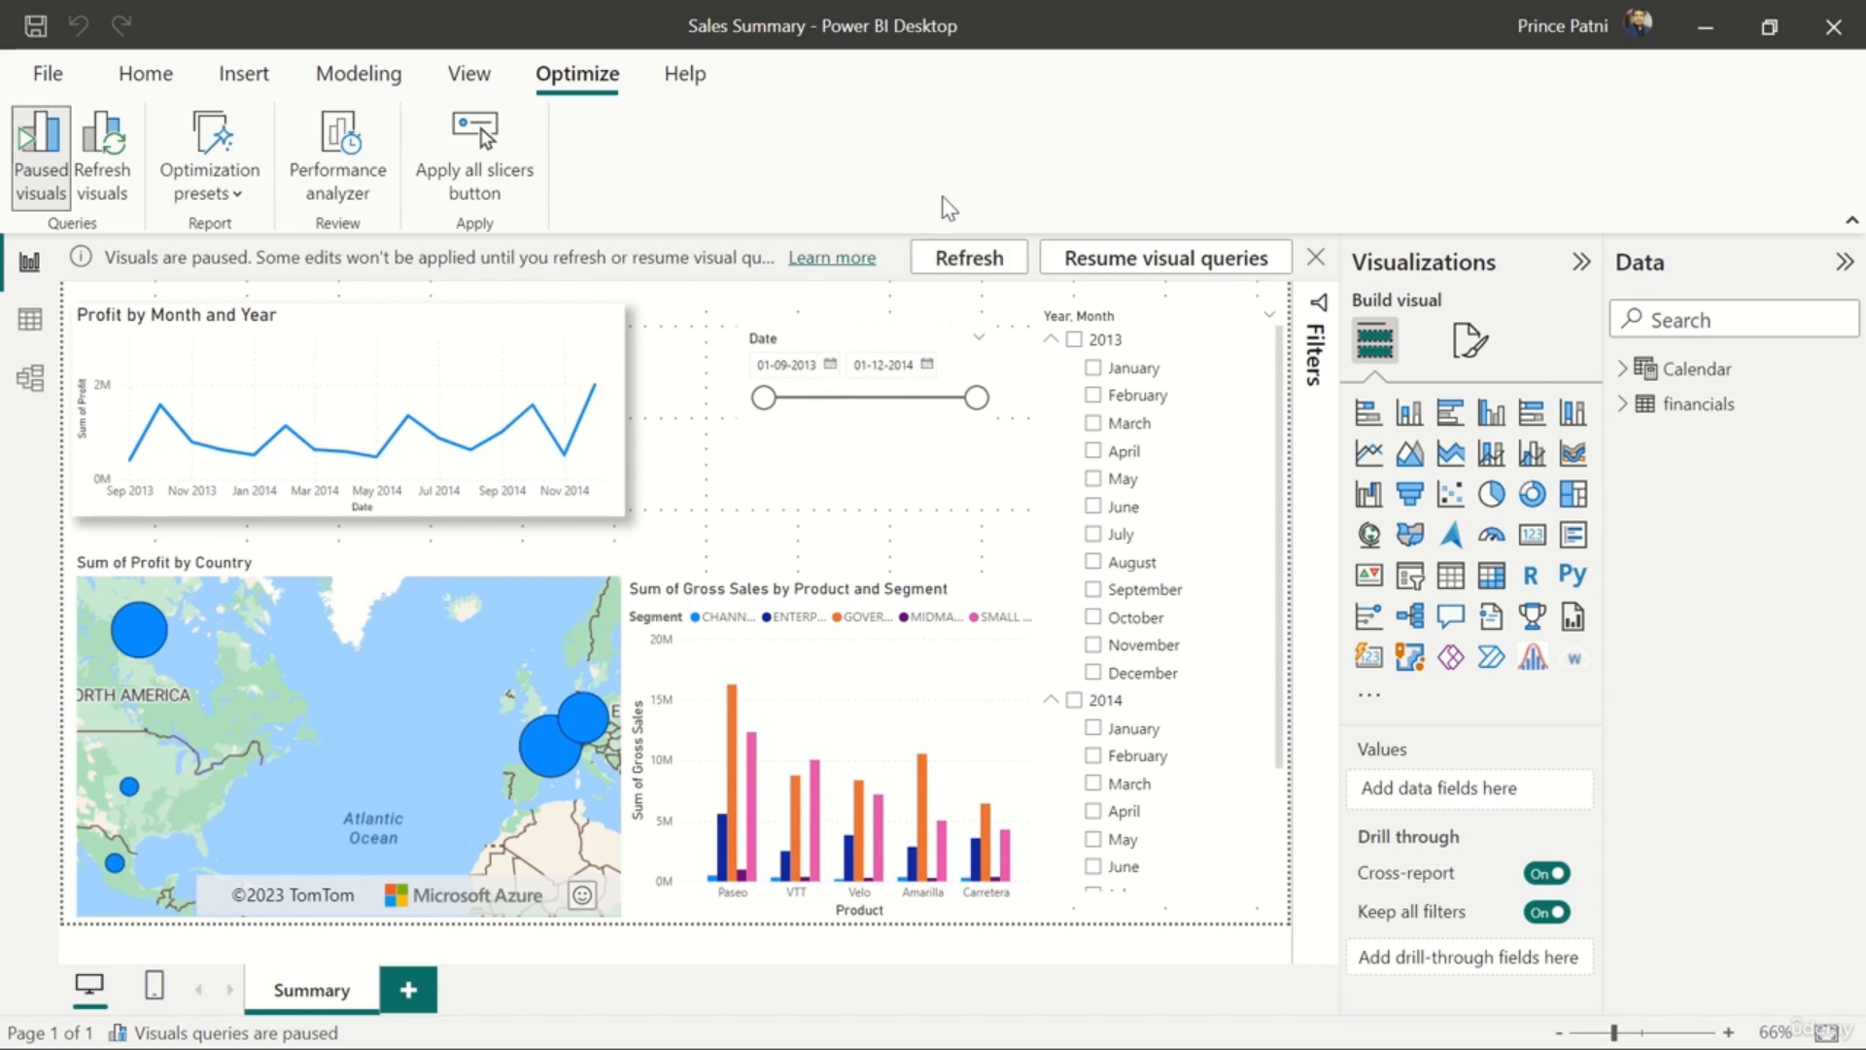
{"action": "left_click", "coordinate": [1176, 260]}
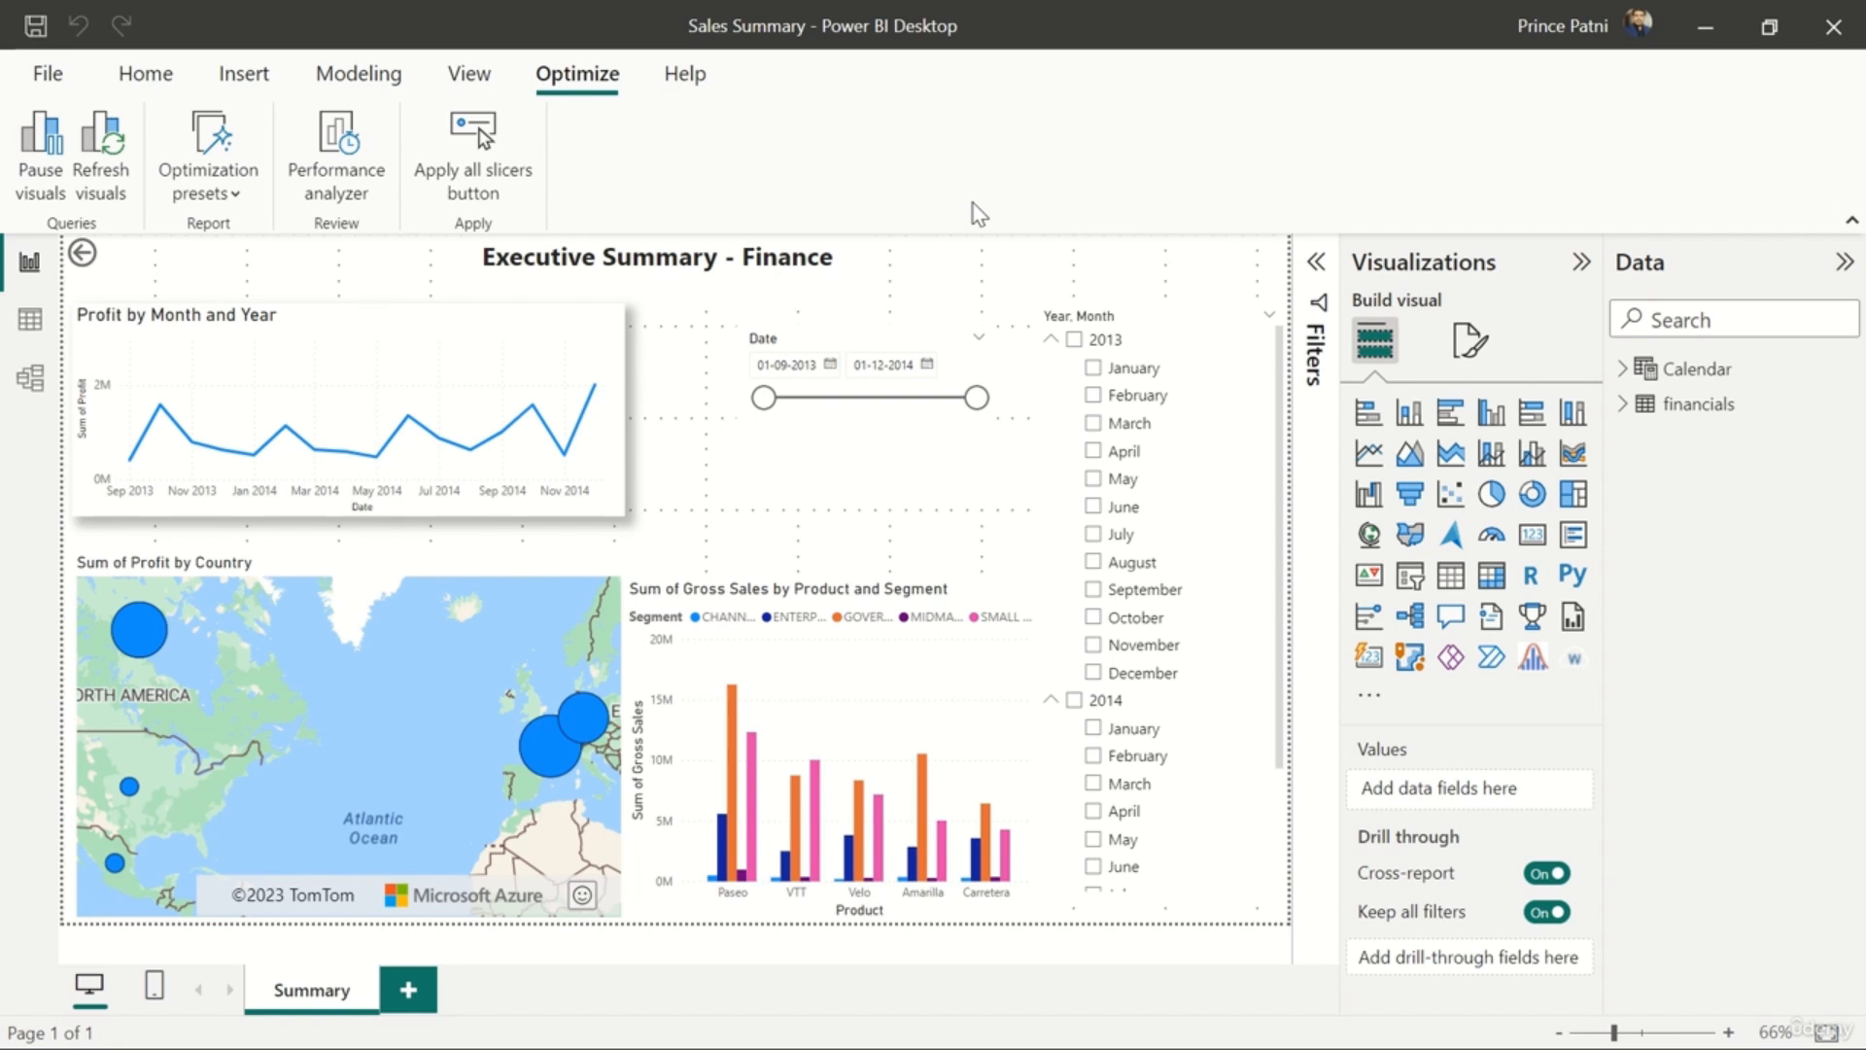
- View the Performance analyzer for the Sales Summary report and close it again
{"action": "left_click", "coordinate": [331, 195]}
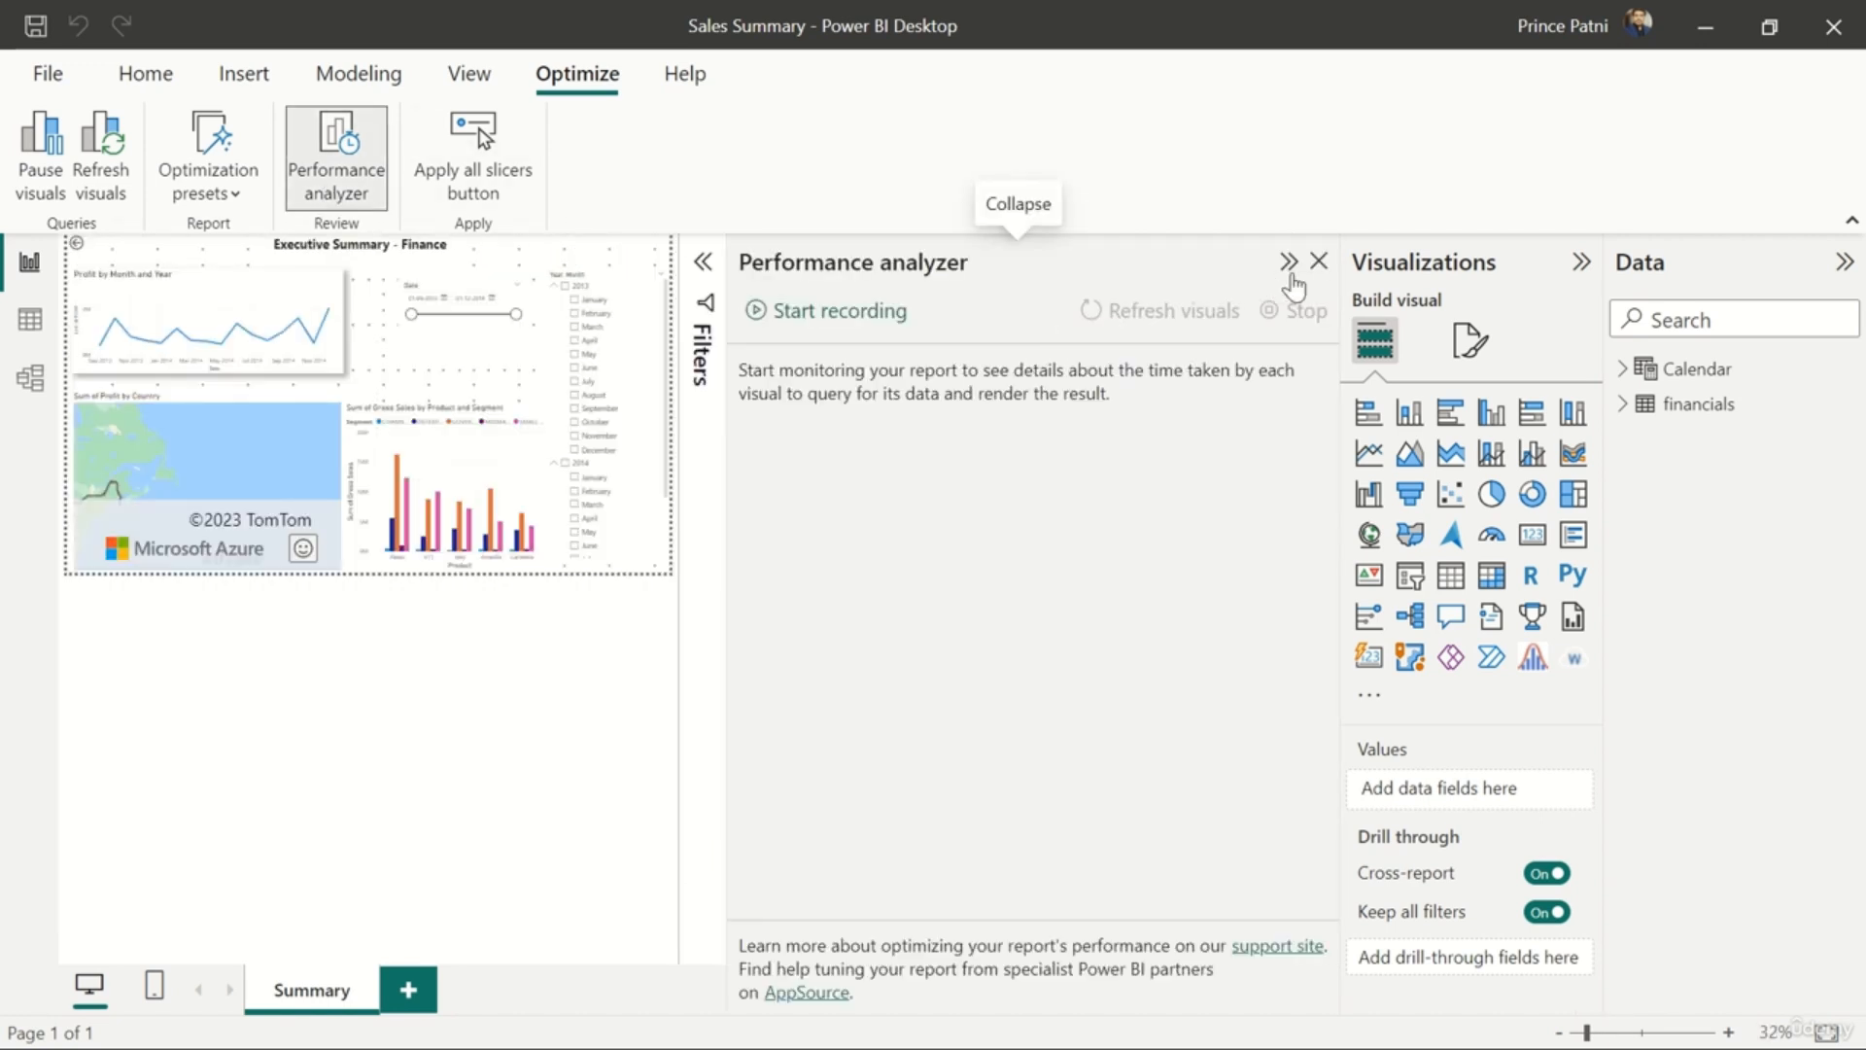
{"action": "left_click", "coordinate": [1322, 263]}
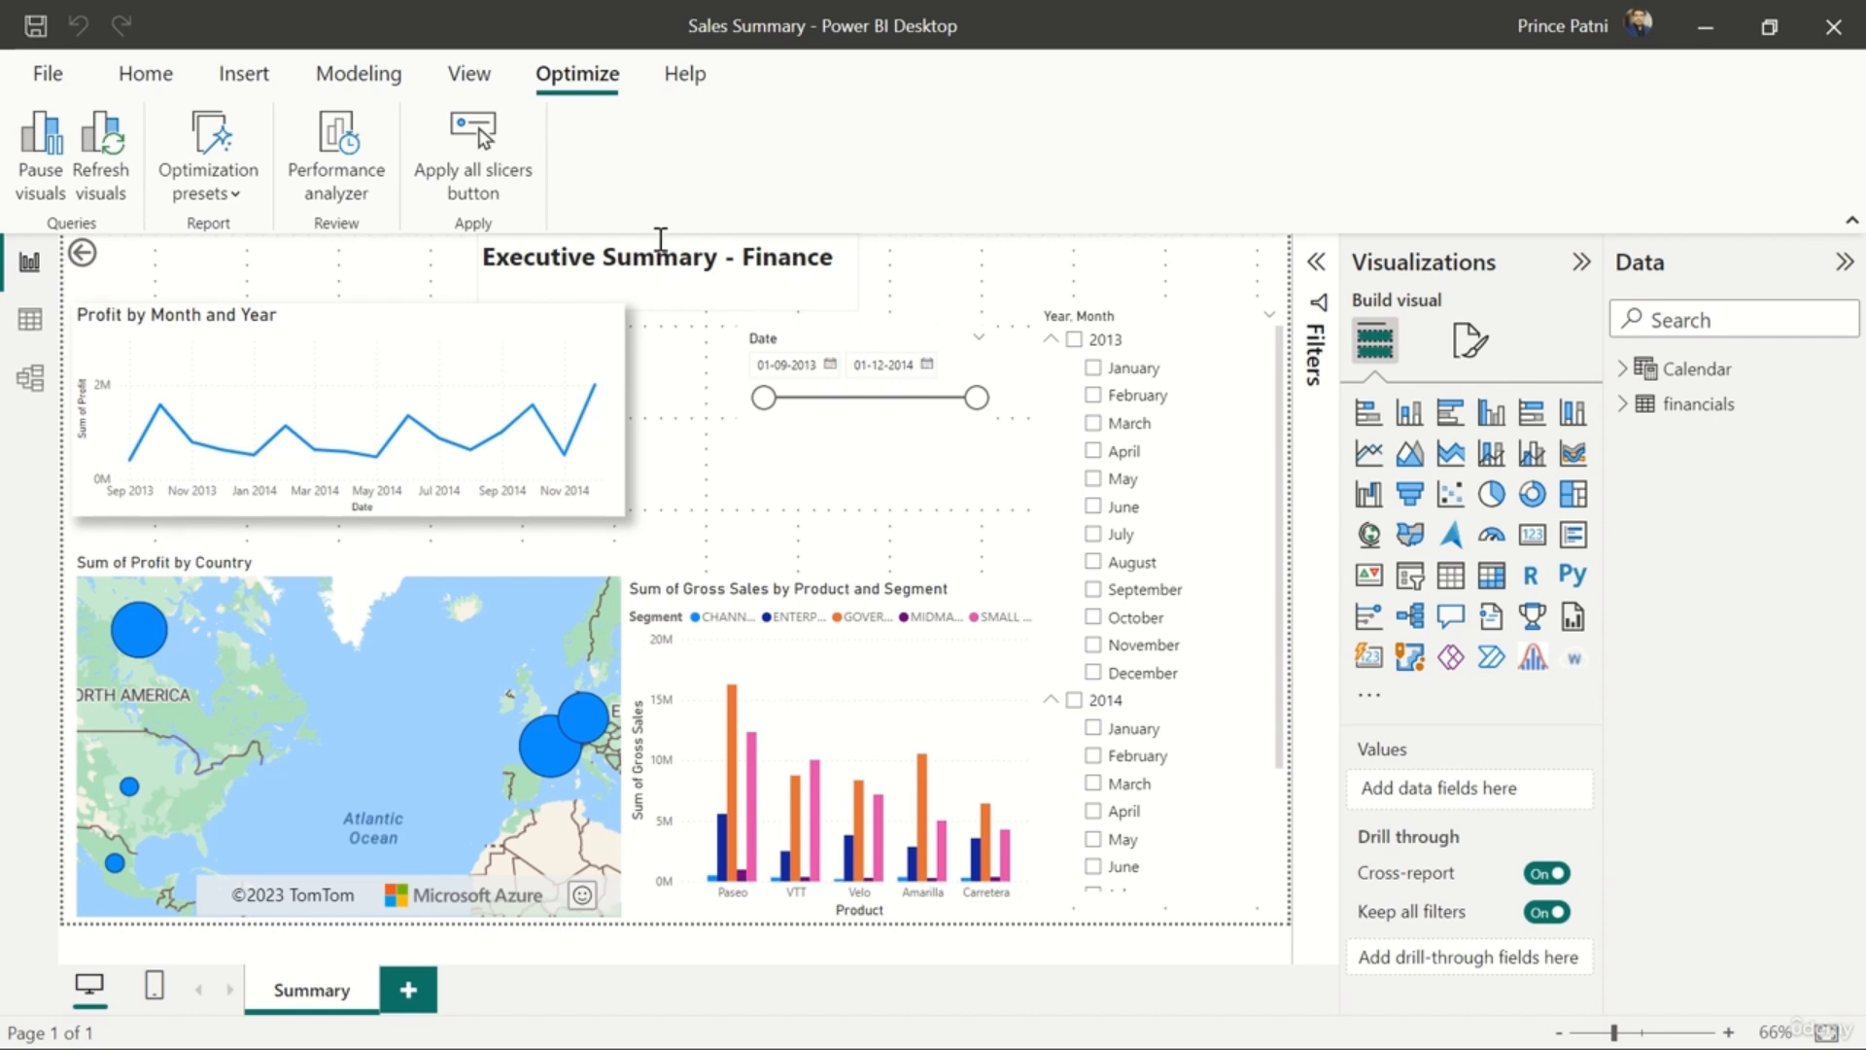
- Check the report's optimization presets and the customizable Query reduction options, closing them without changes
{"action": "left_click", "coordinate": [222, 194]}
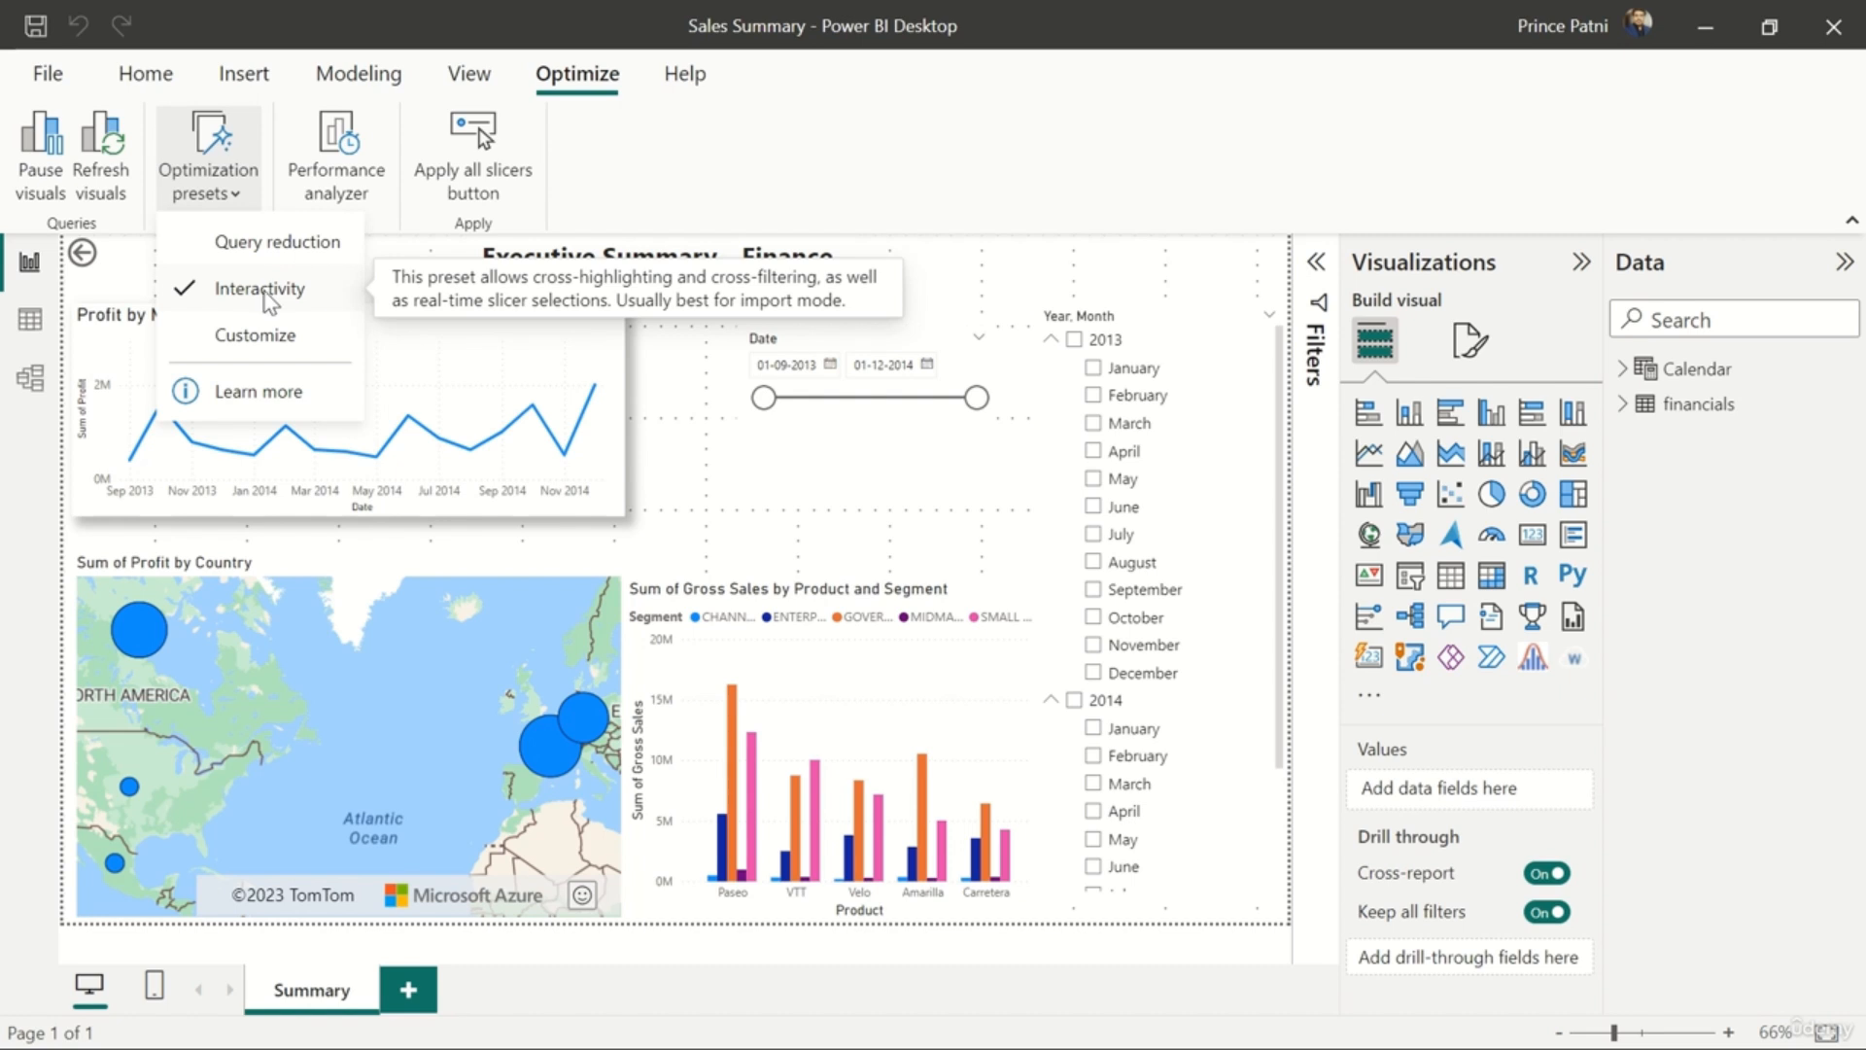
{"action": "left_click", "coordinate": [297, 336]}
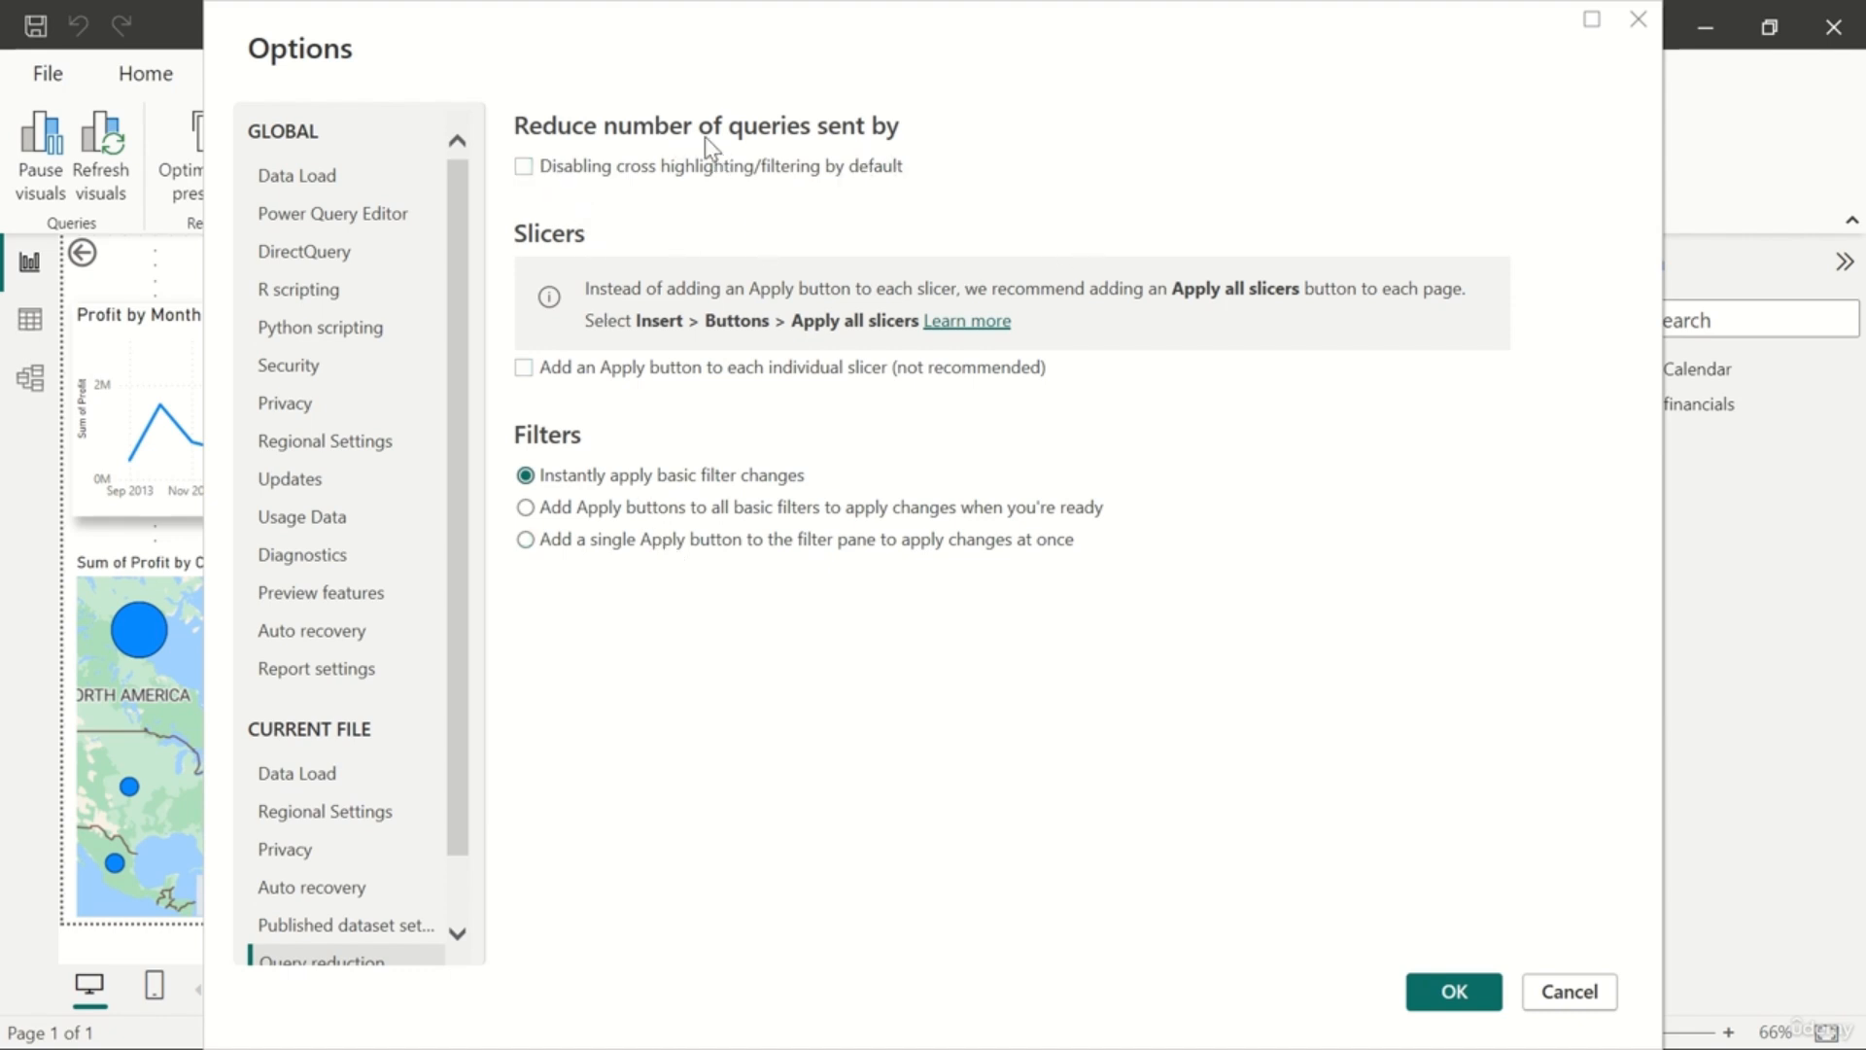
{"action": "scroll", "coordinate": [352, 641], "scroll_direction": "down", "scroll_amount": 1}
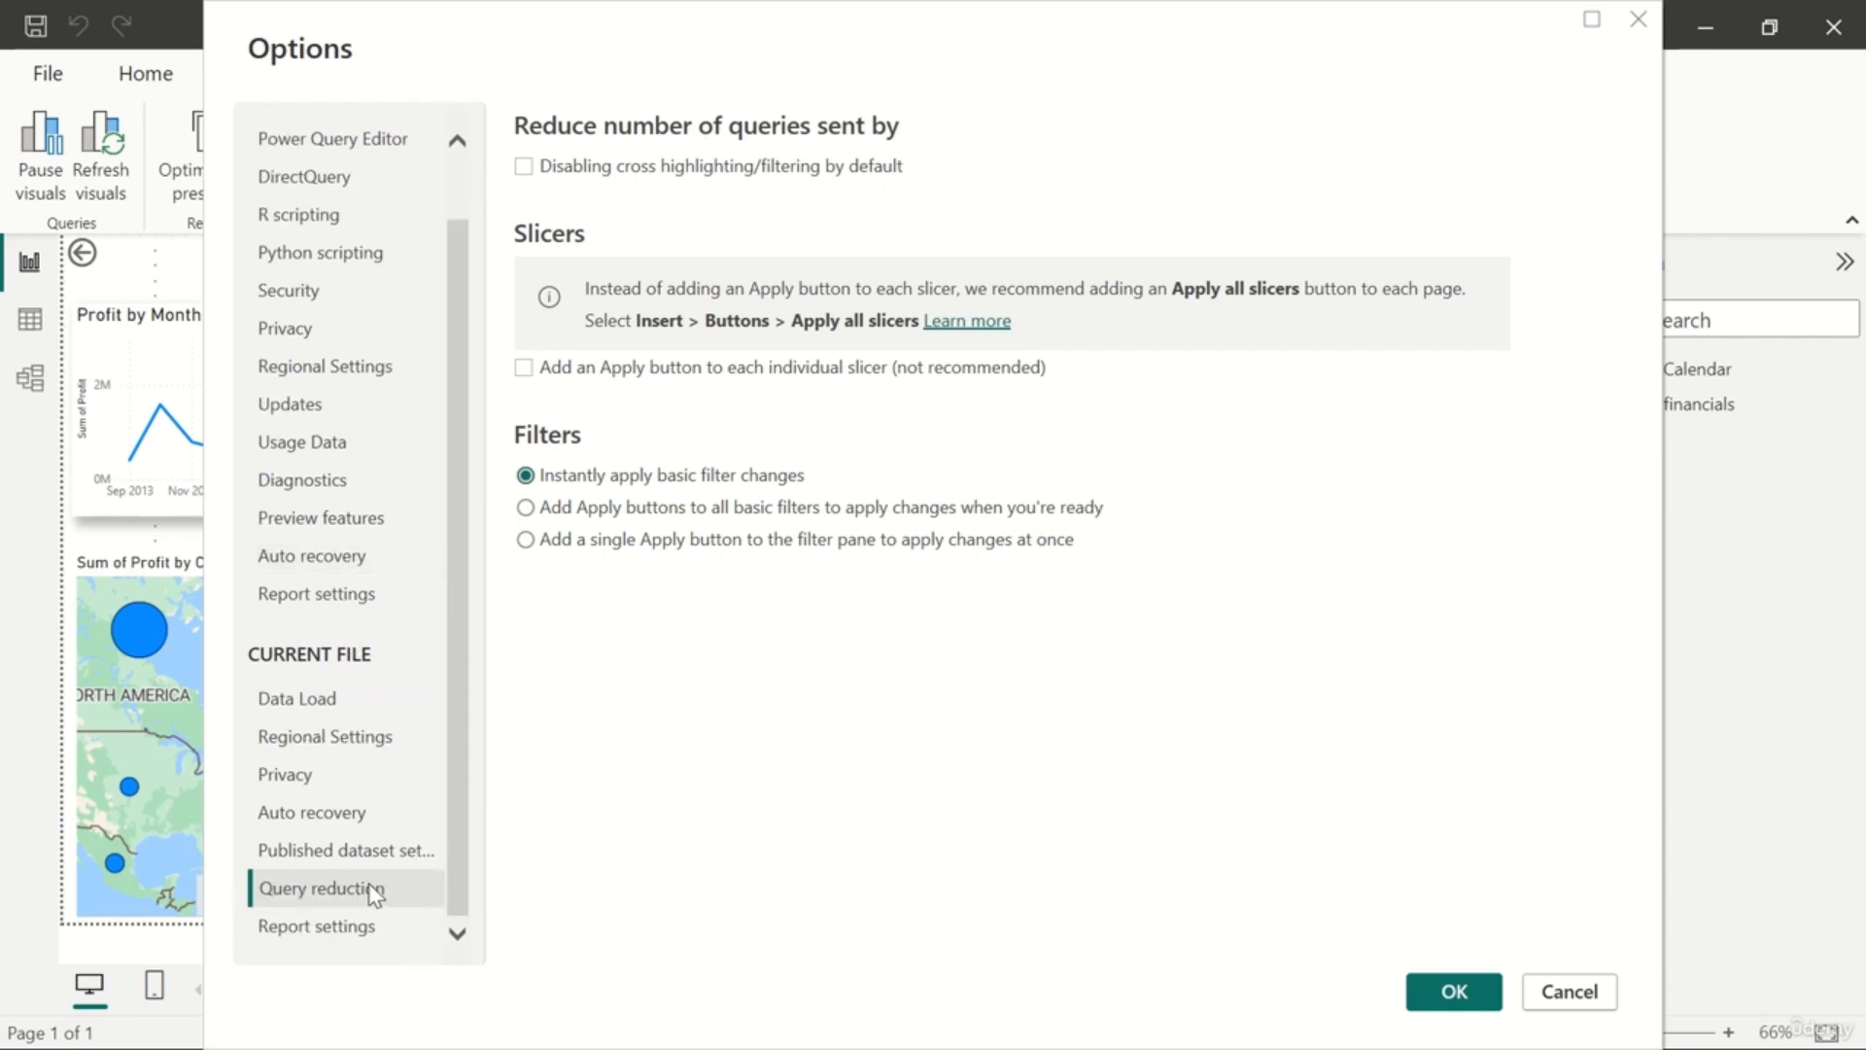
{"action": "left_click", "coordinate": [1568, 991]}
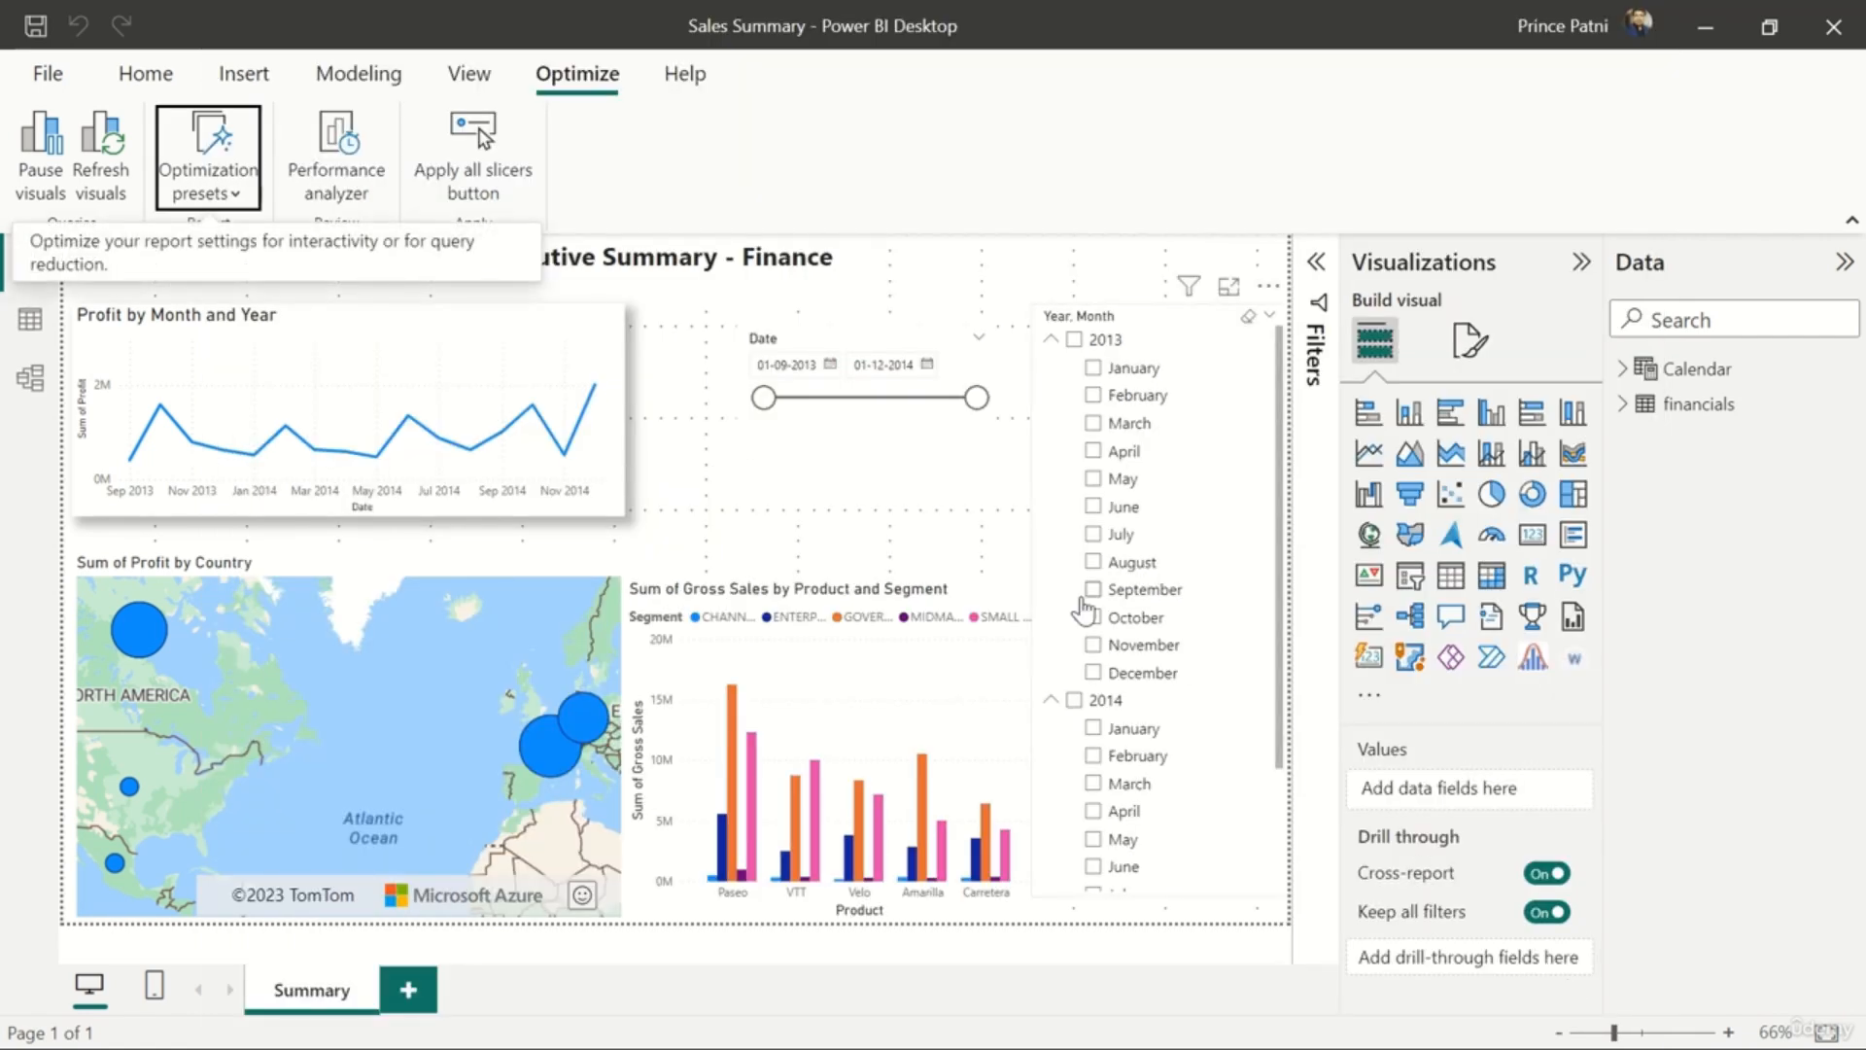
- Open the Performance analyzer, check the filters affecting Profit by Month and Year, and start recording the report's performance
{"action": "left_click", "coordinate": [340, 193]}
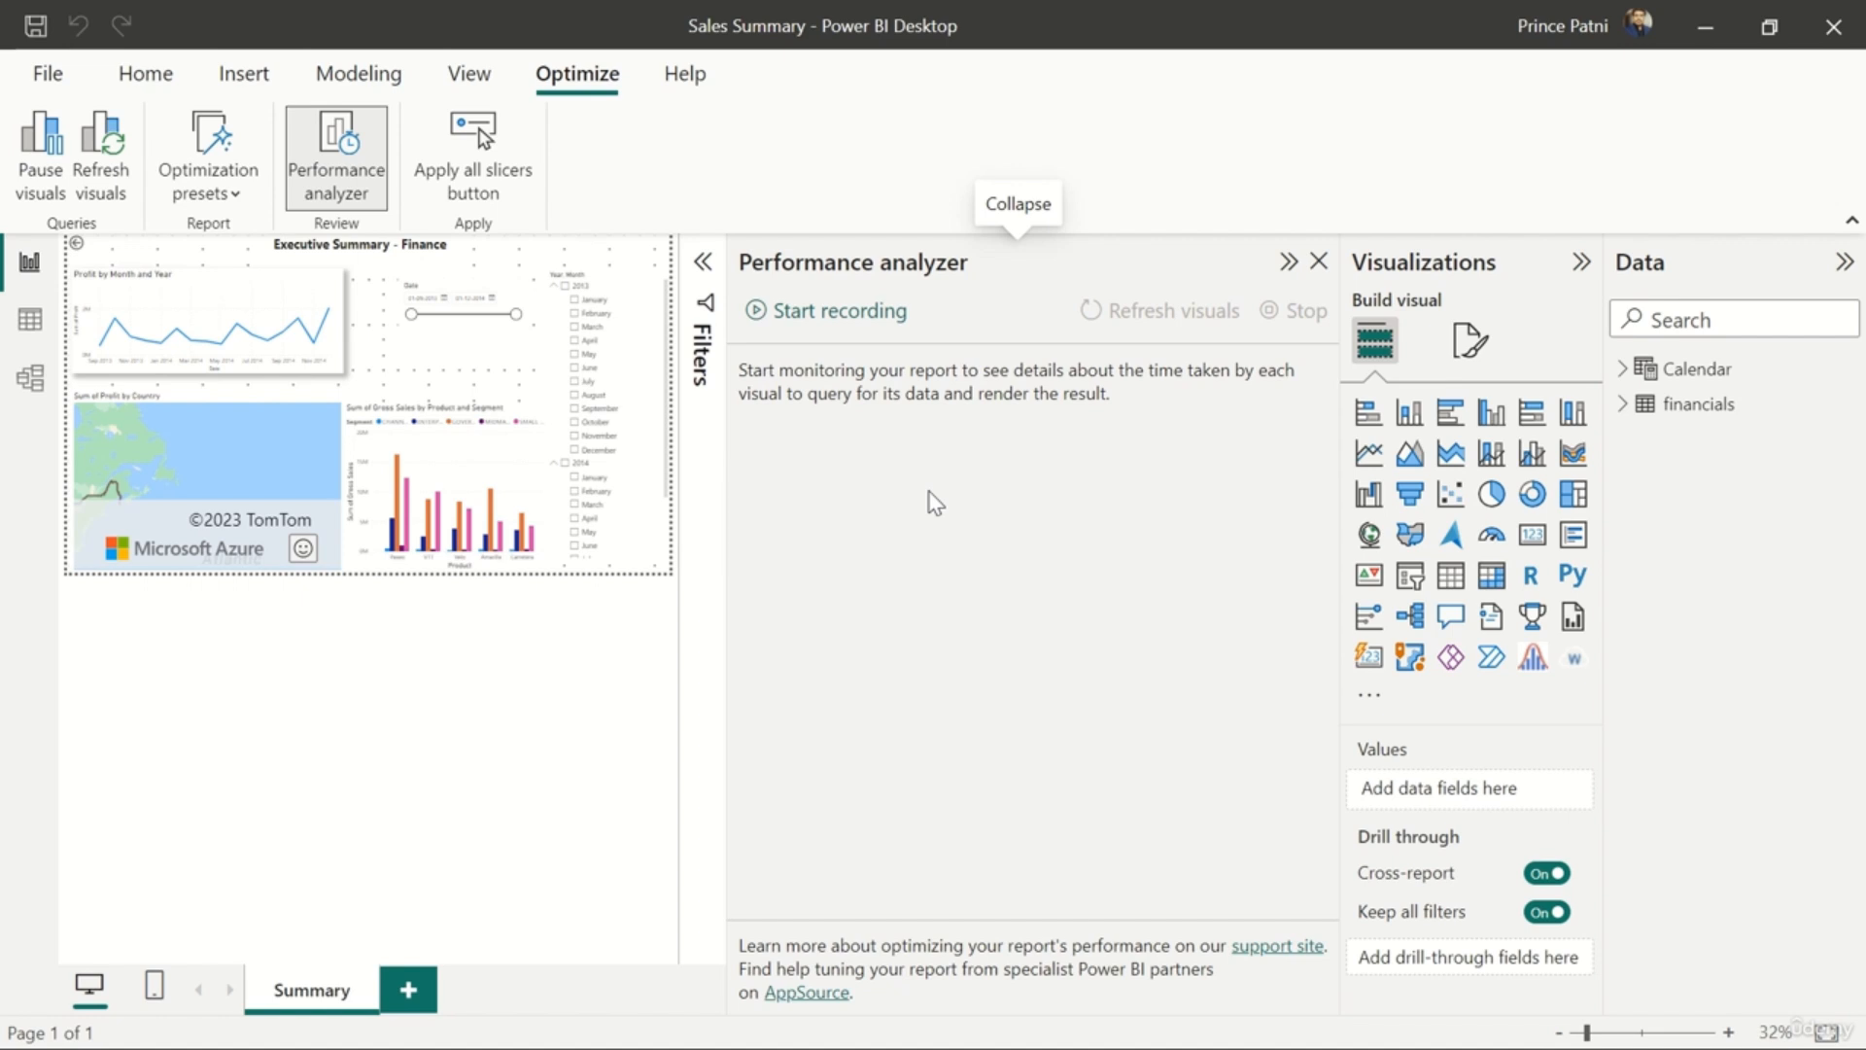
{"action": "left_click", "coordinate": [468, 76]}
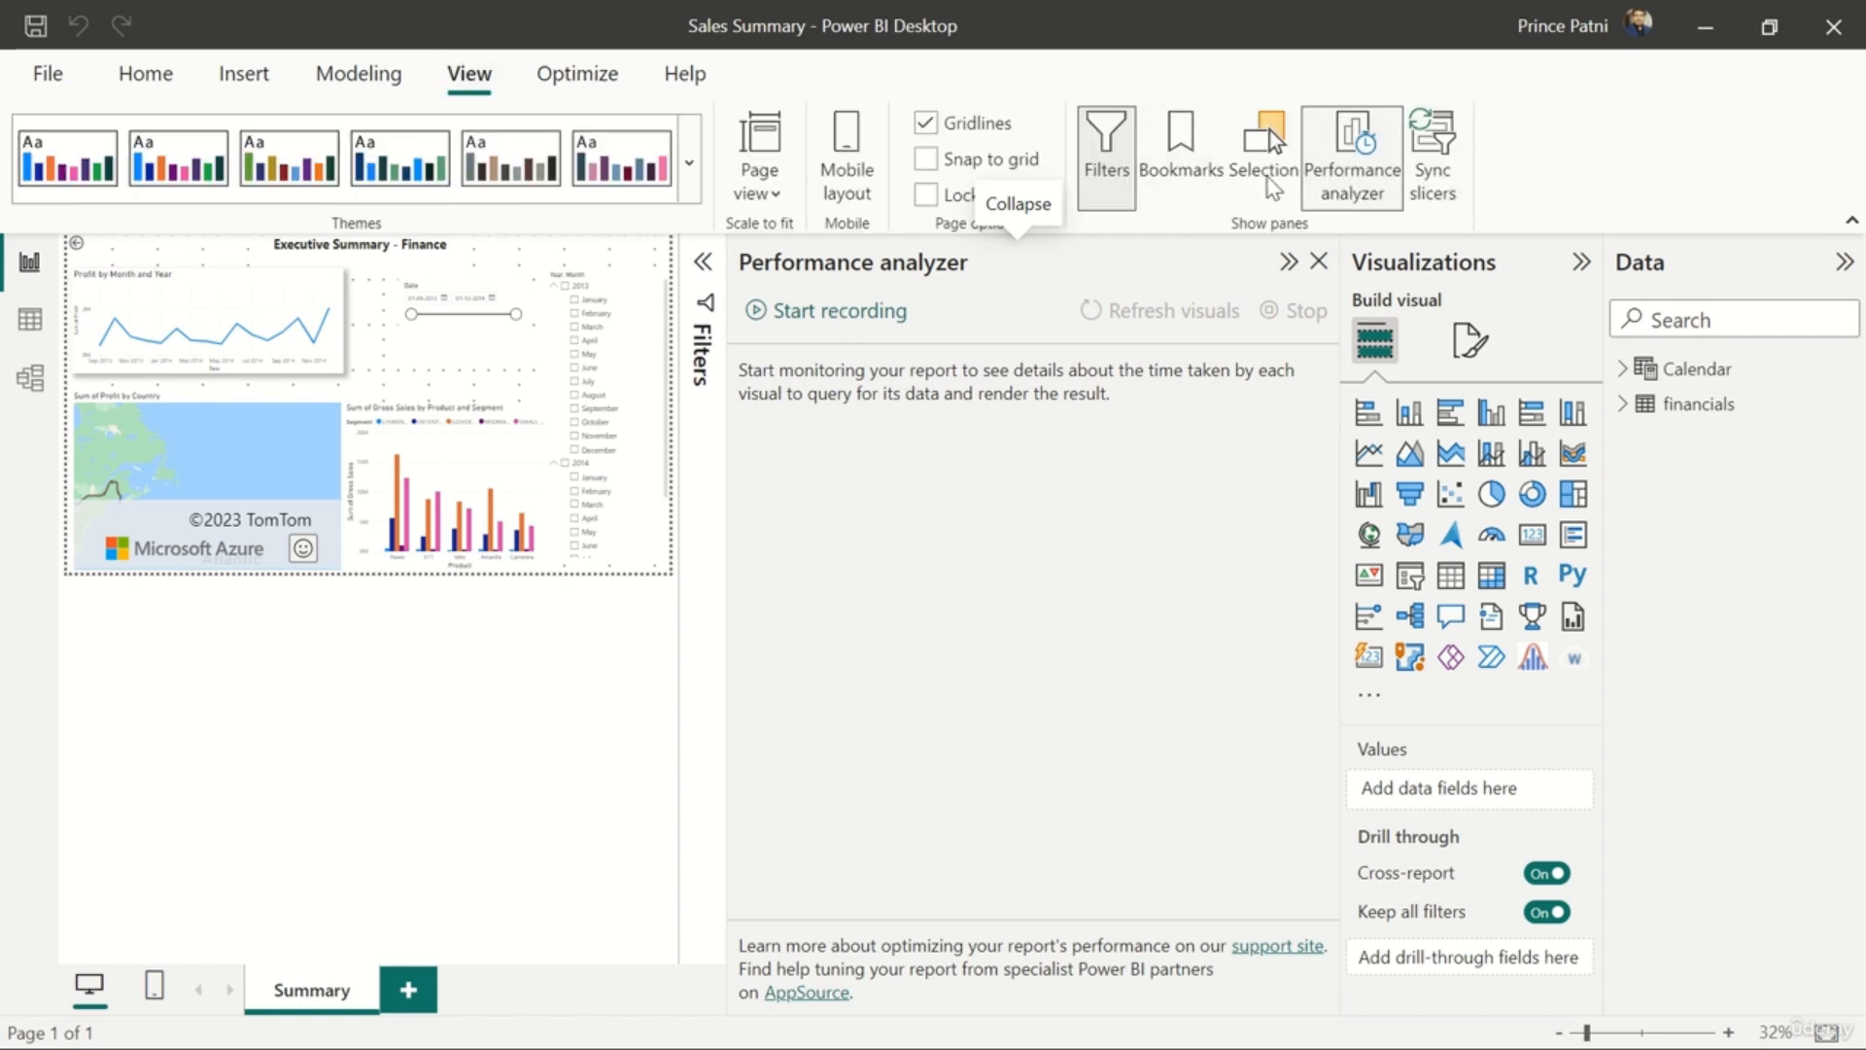
{"action": "left_click", "coordinate": [606, 76]}
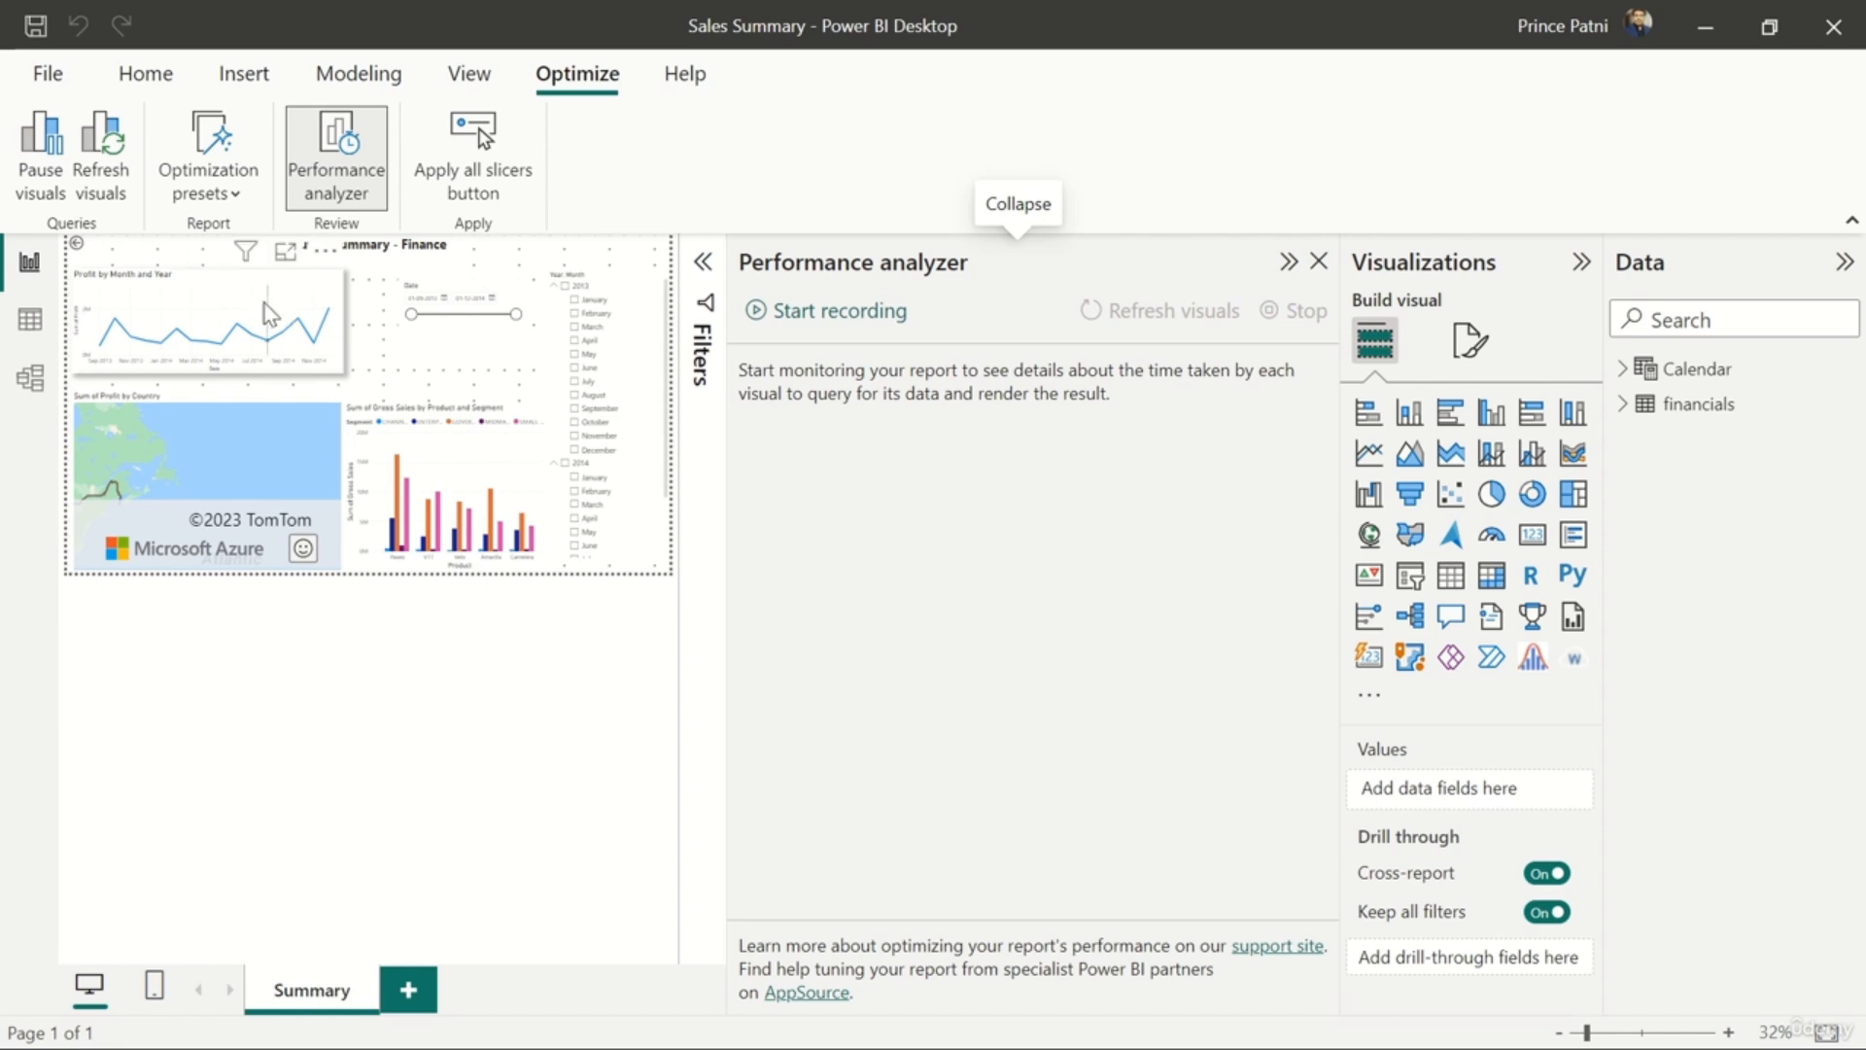
{"action": "left_click", "coordinate": [246, 255]}
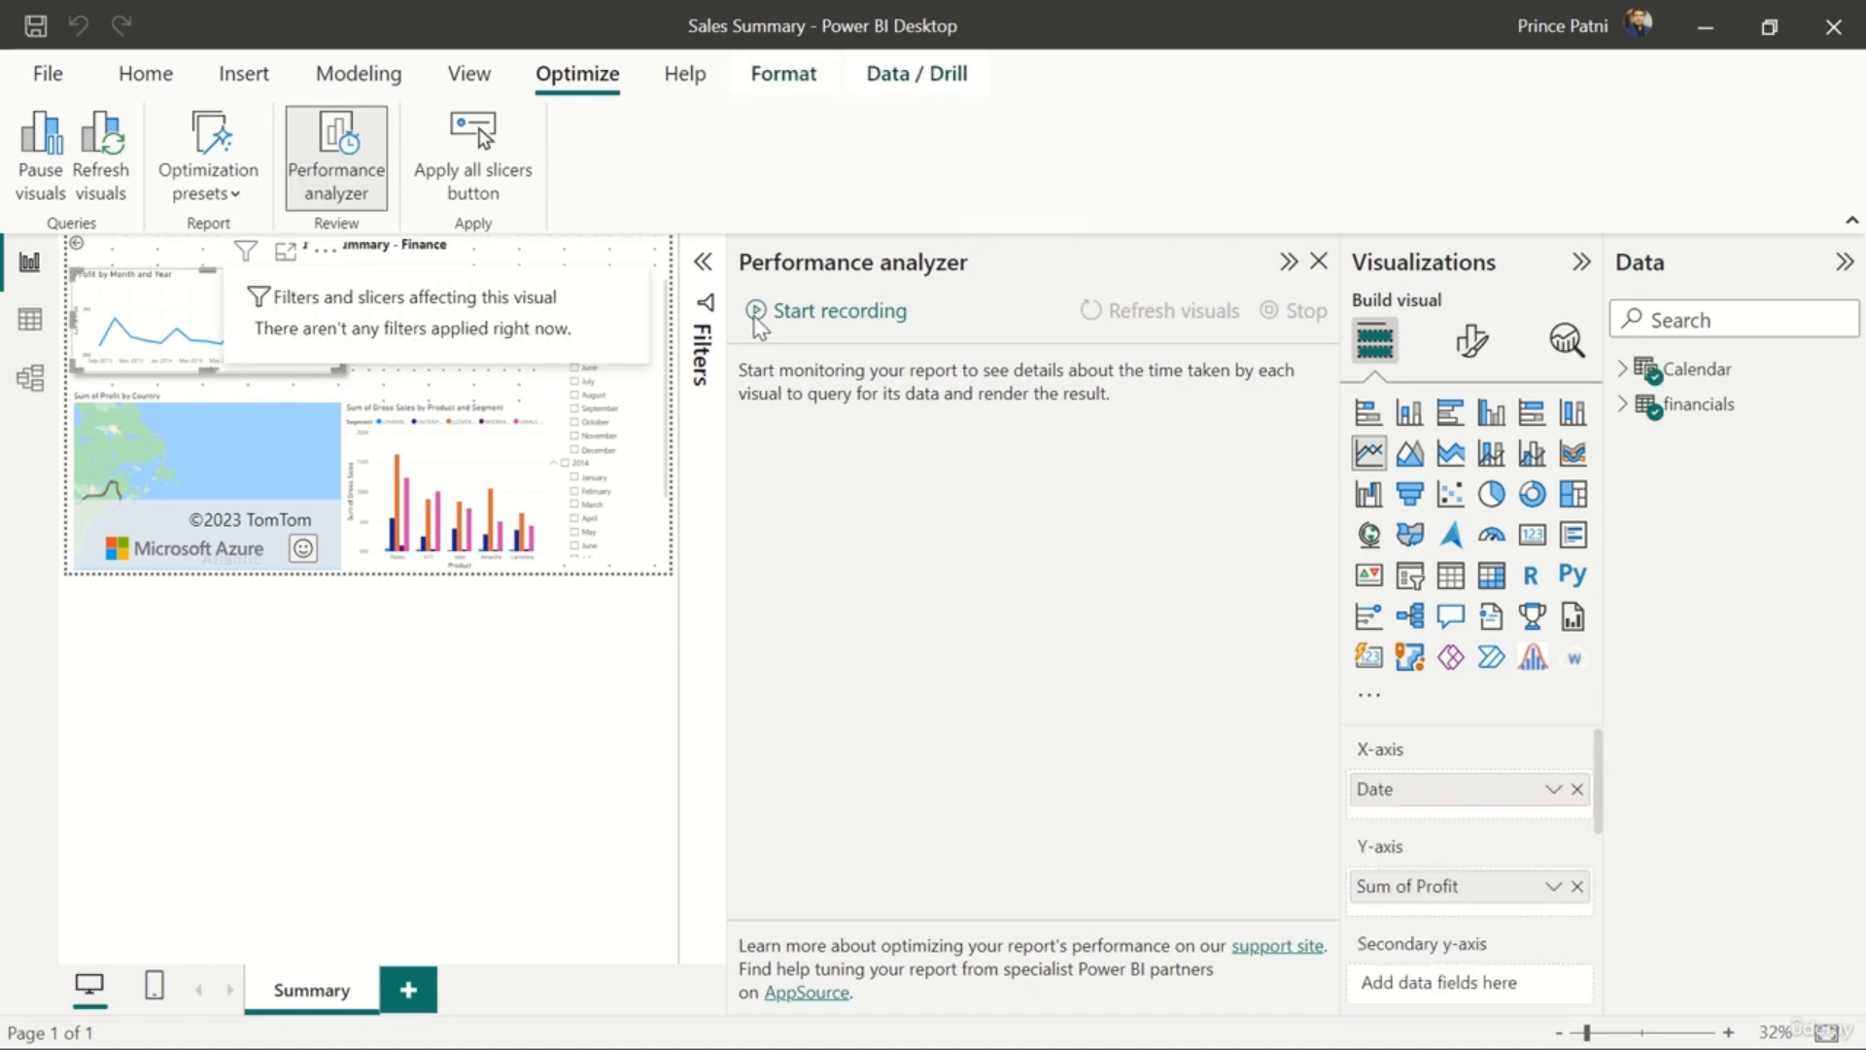
{"action": "left_click", "coordinate": [593, 145]}
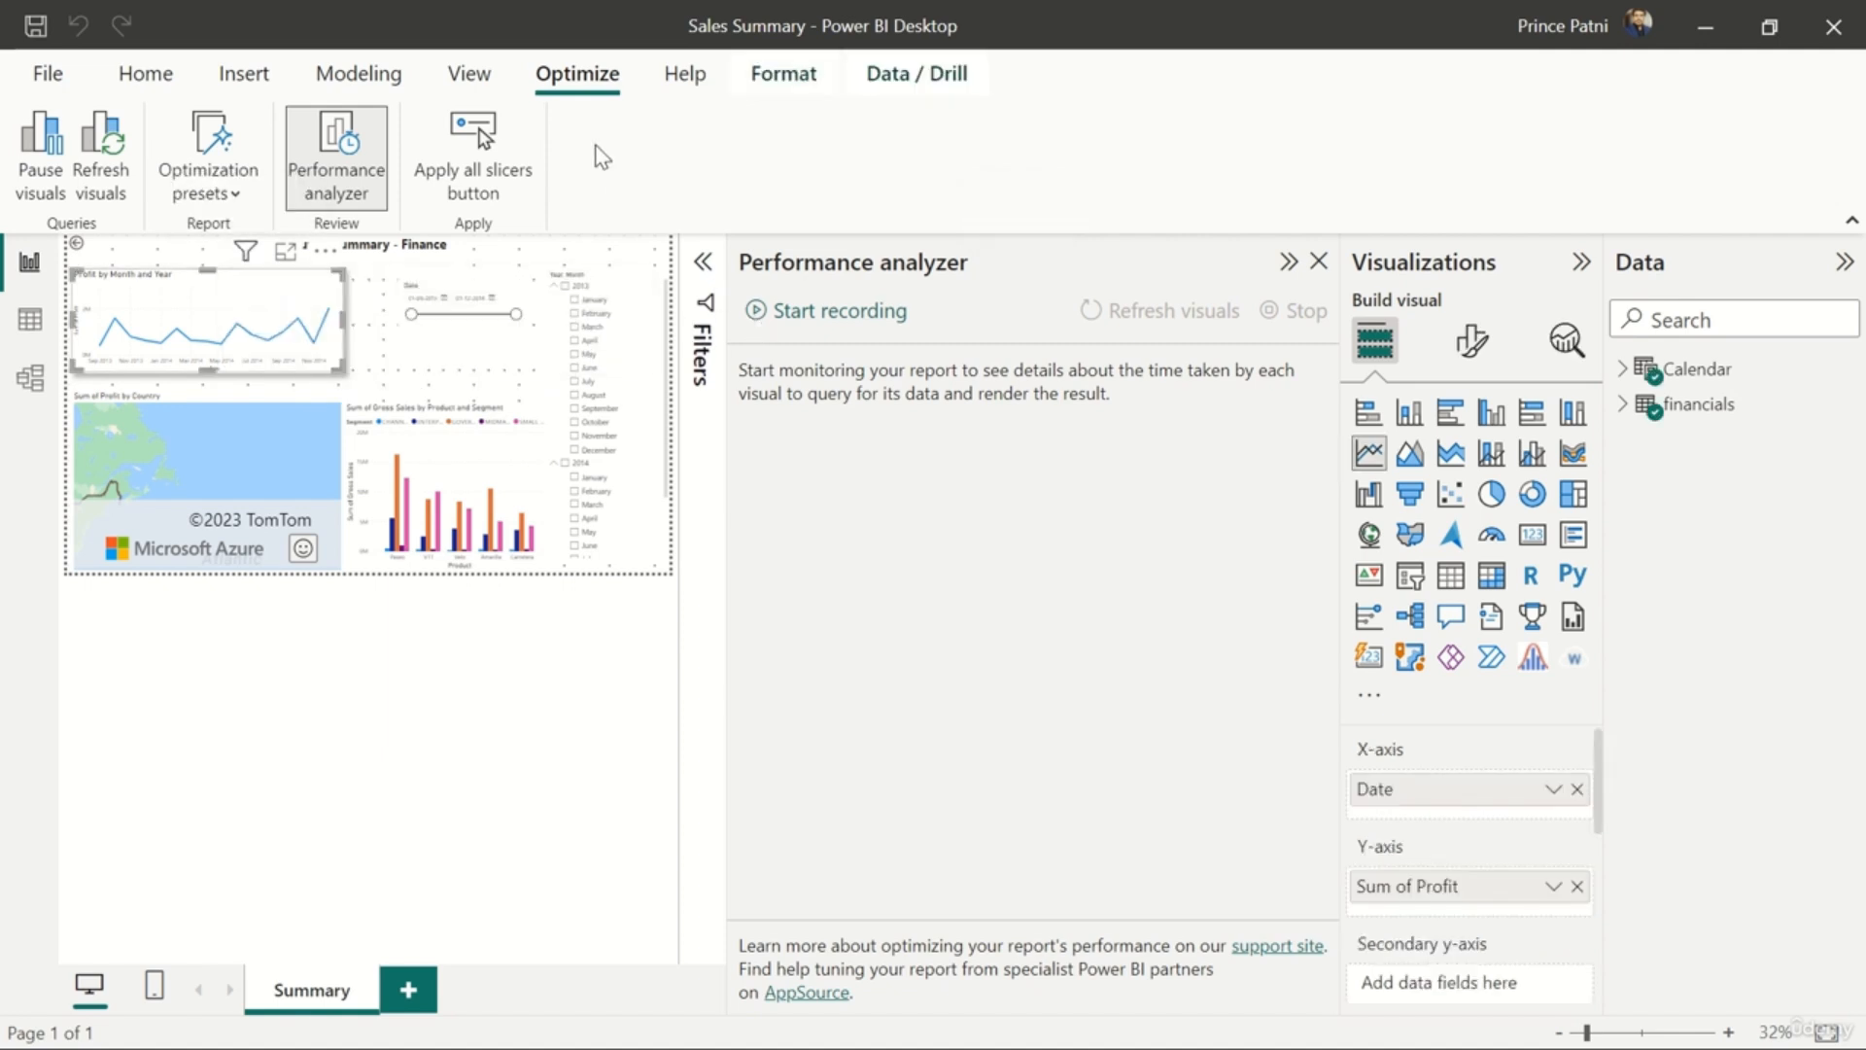
{"action": "left_click", "coordinate": [788, 318]}
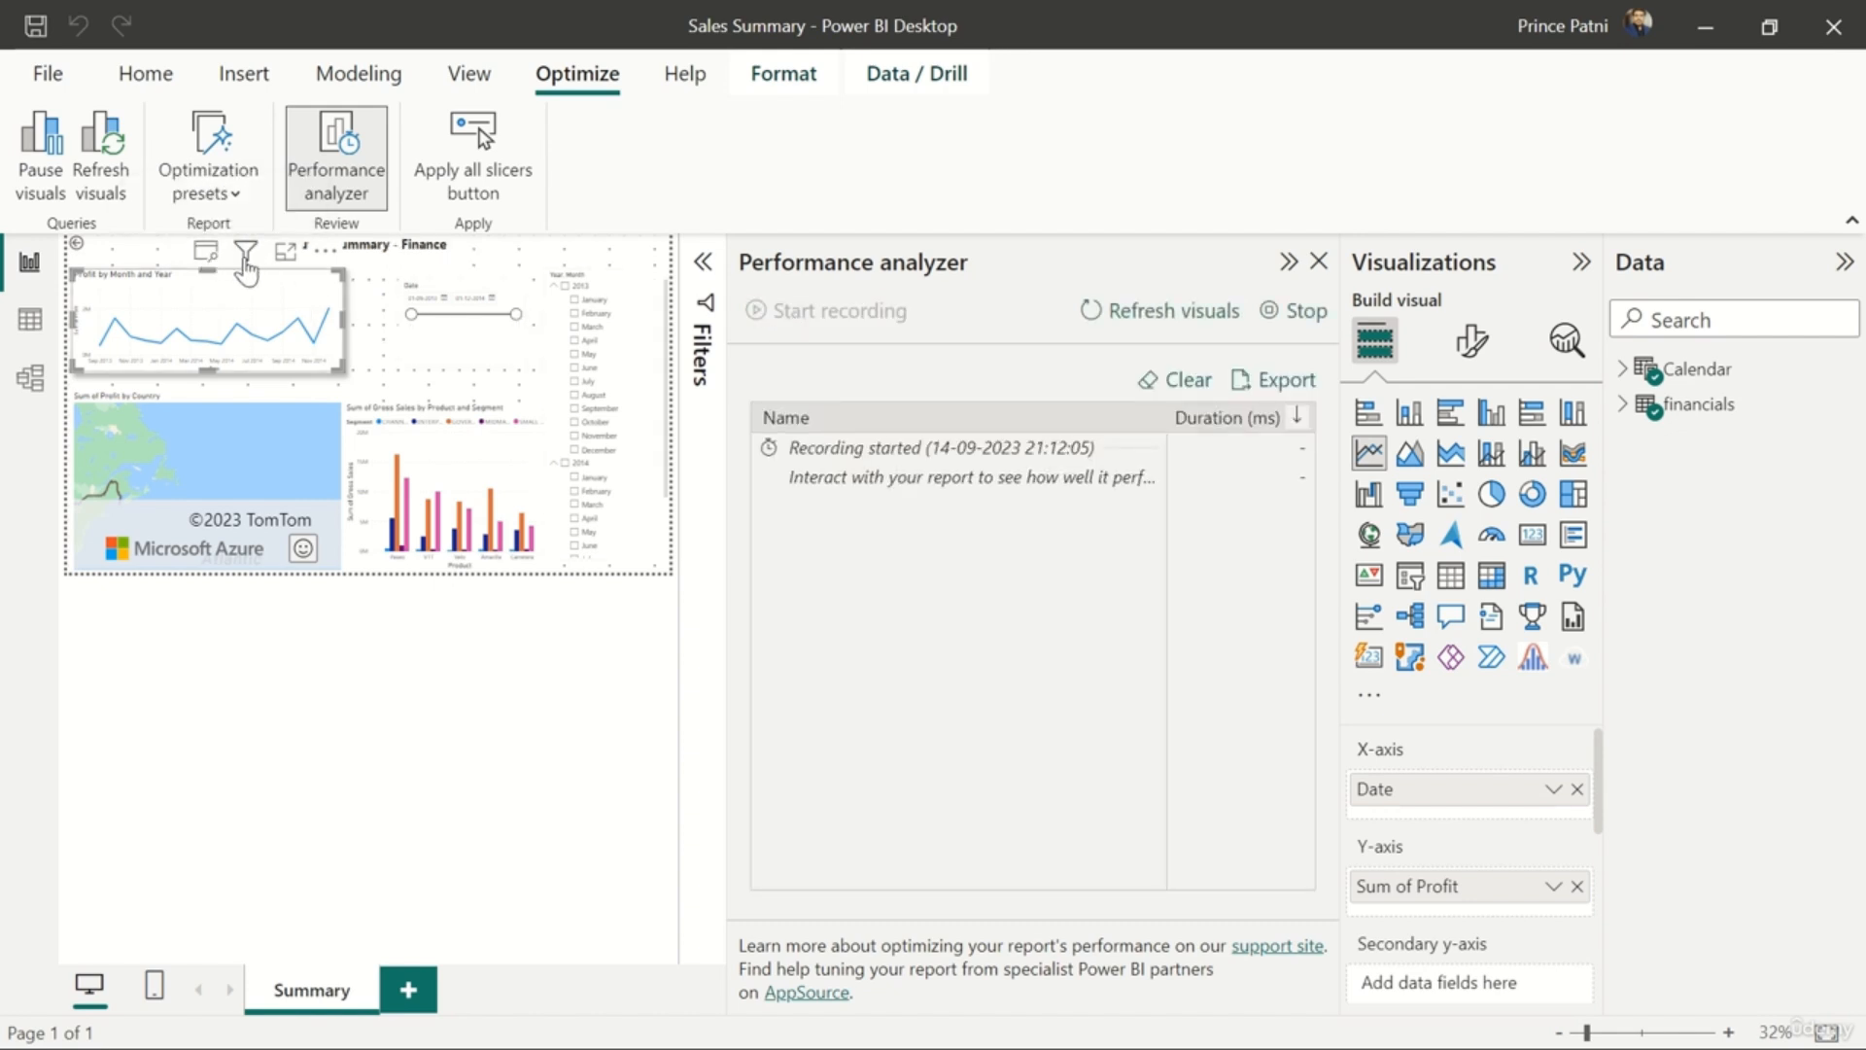
- Cross-highlight the report by the United States bubble on the map, clear it, and cross-highlight by Amarilla's Government column in the gross sales chart
{"action": "mouse_move", "coordinate": [246, 254]}
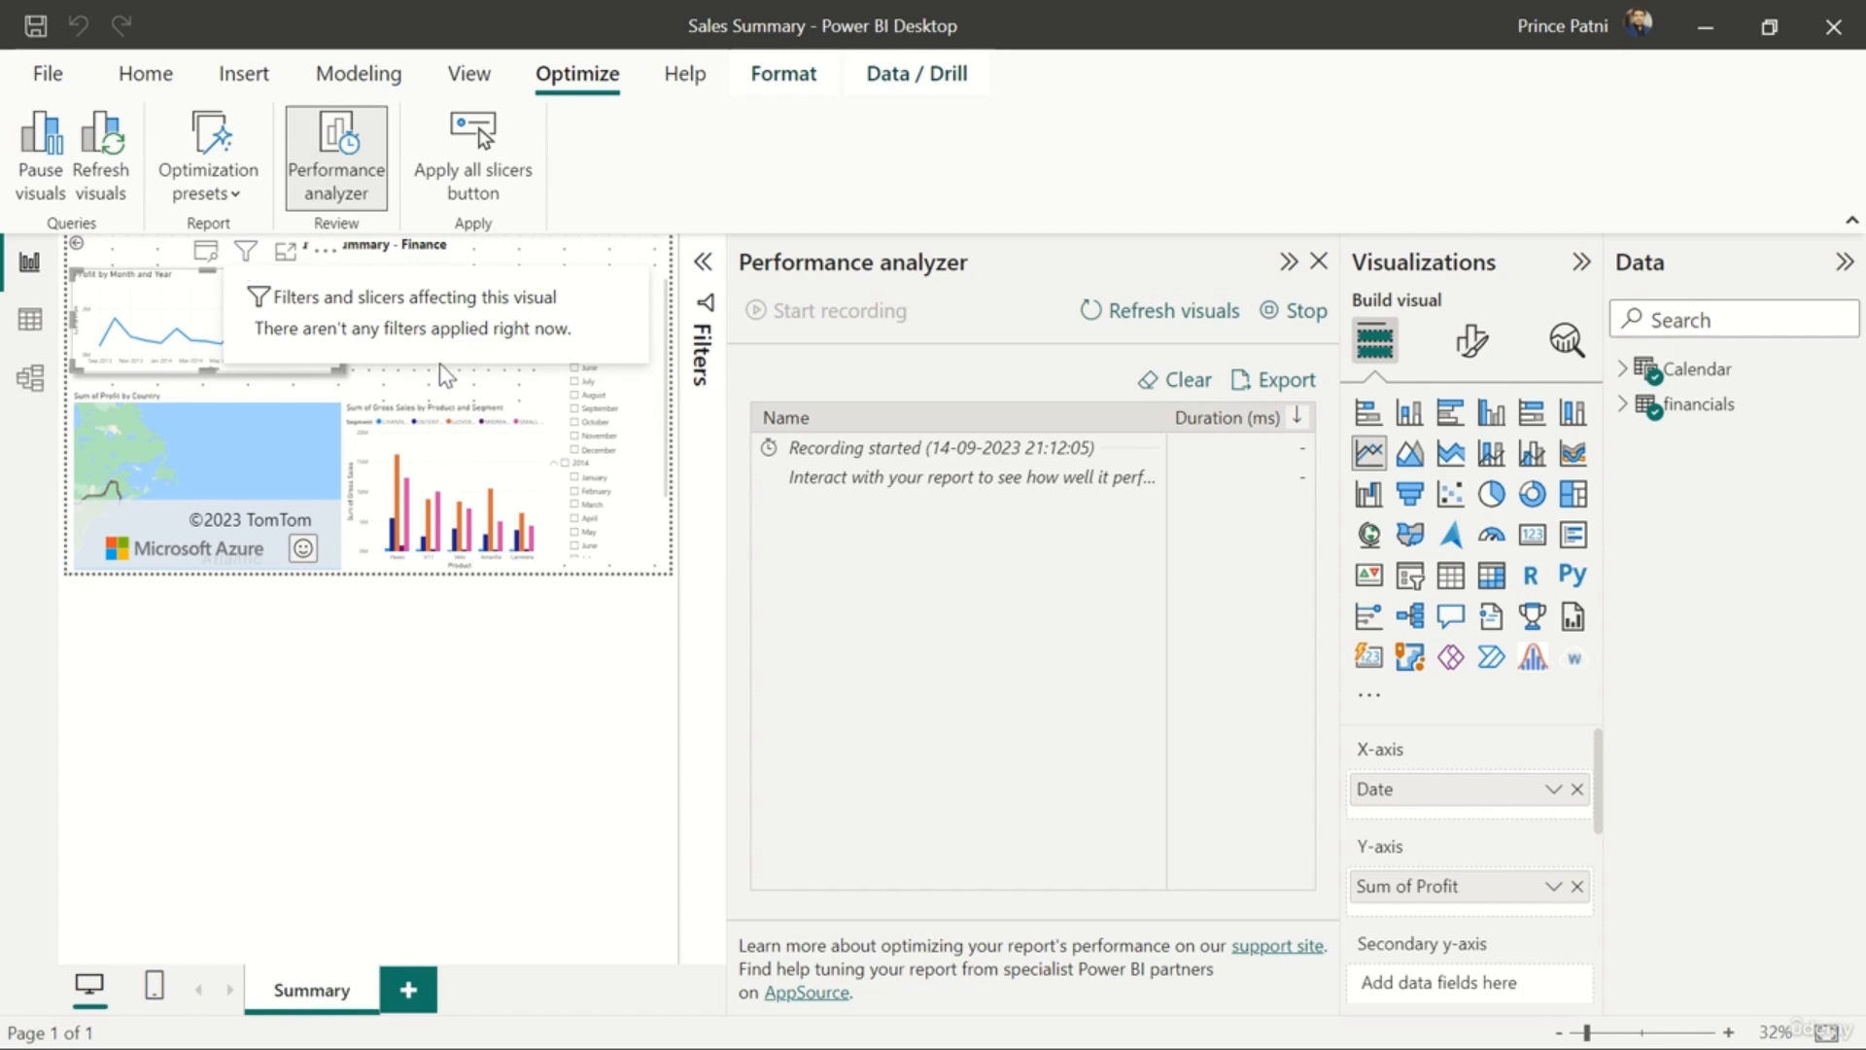
{"action": "left_click", "coordinate": [493, 508]}
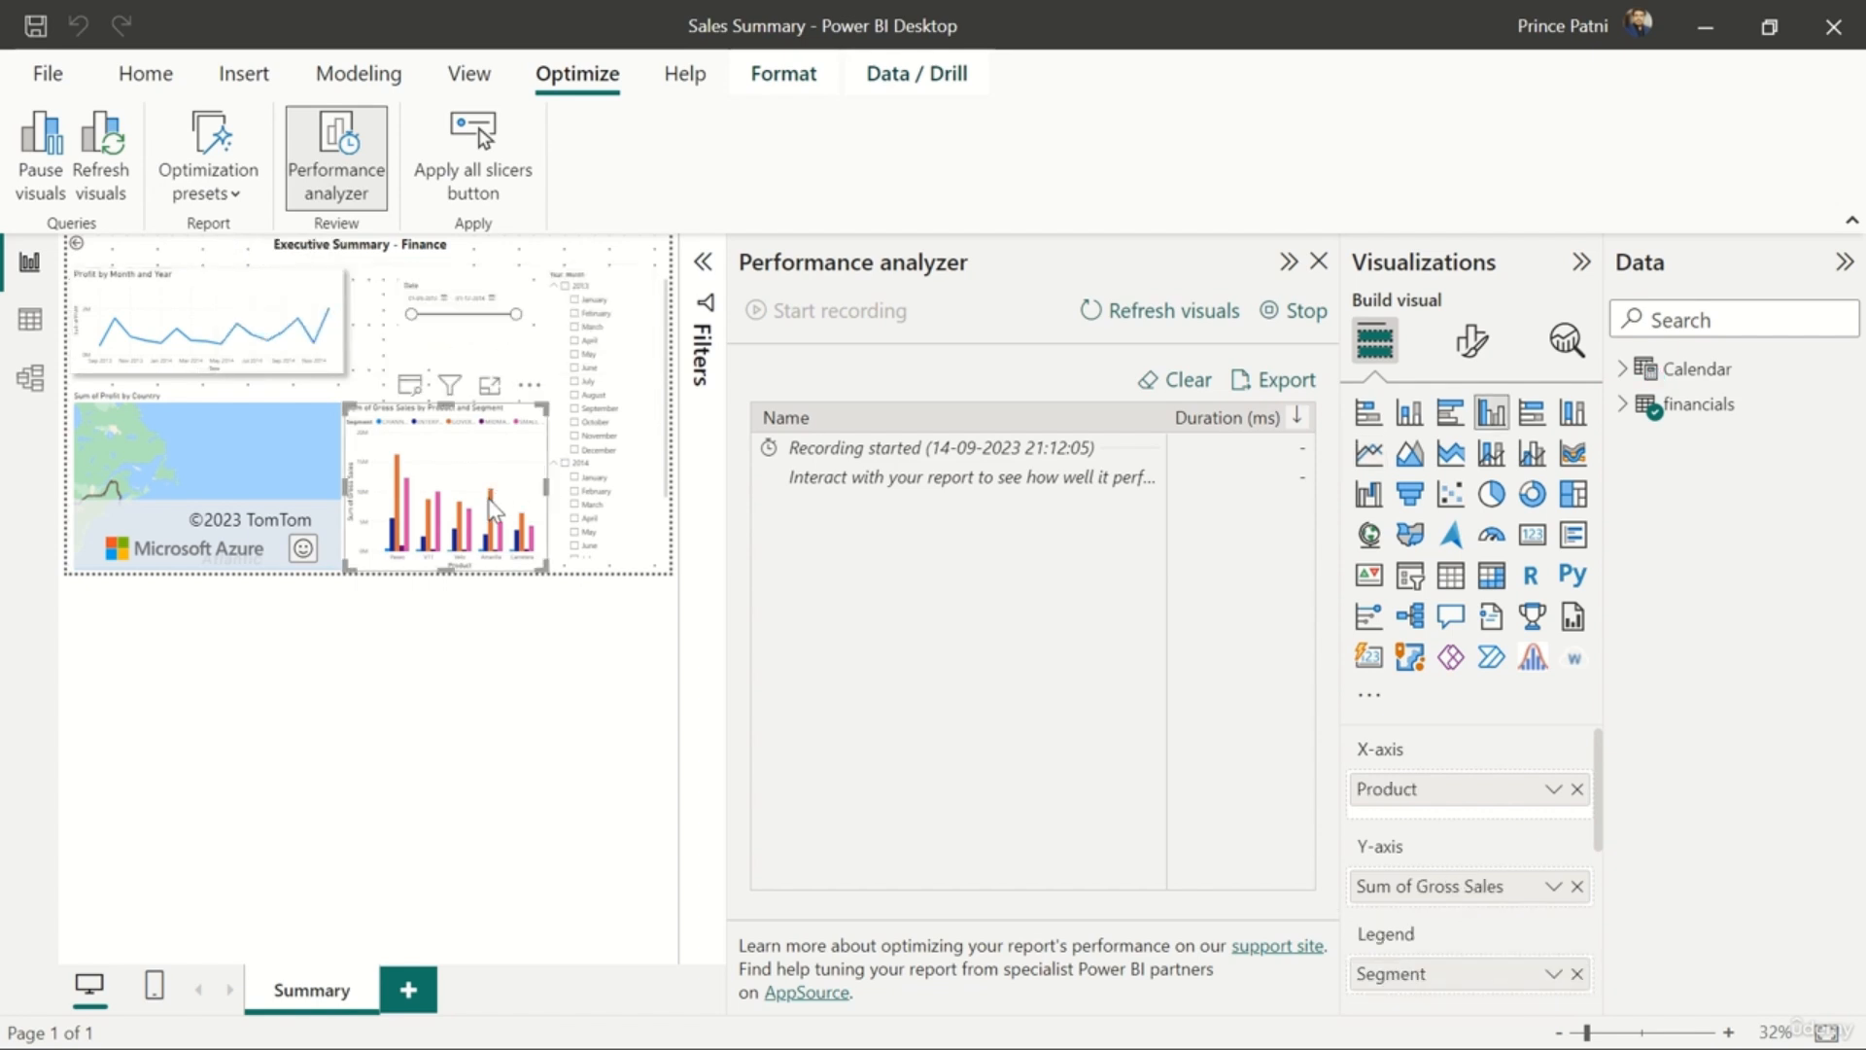
{"action": "left_click", "coordinate": [143, 476]}
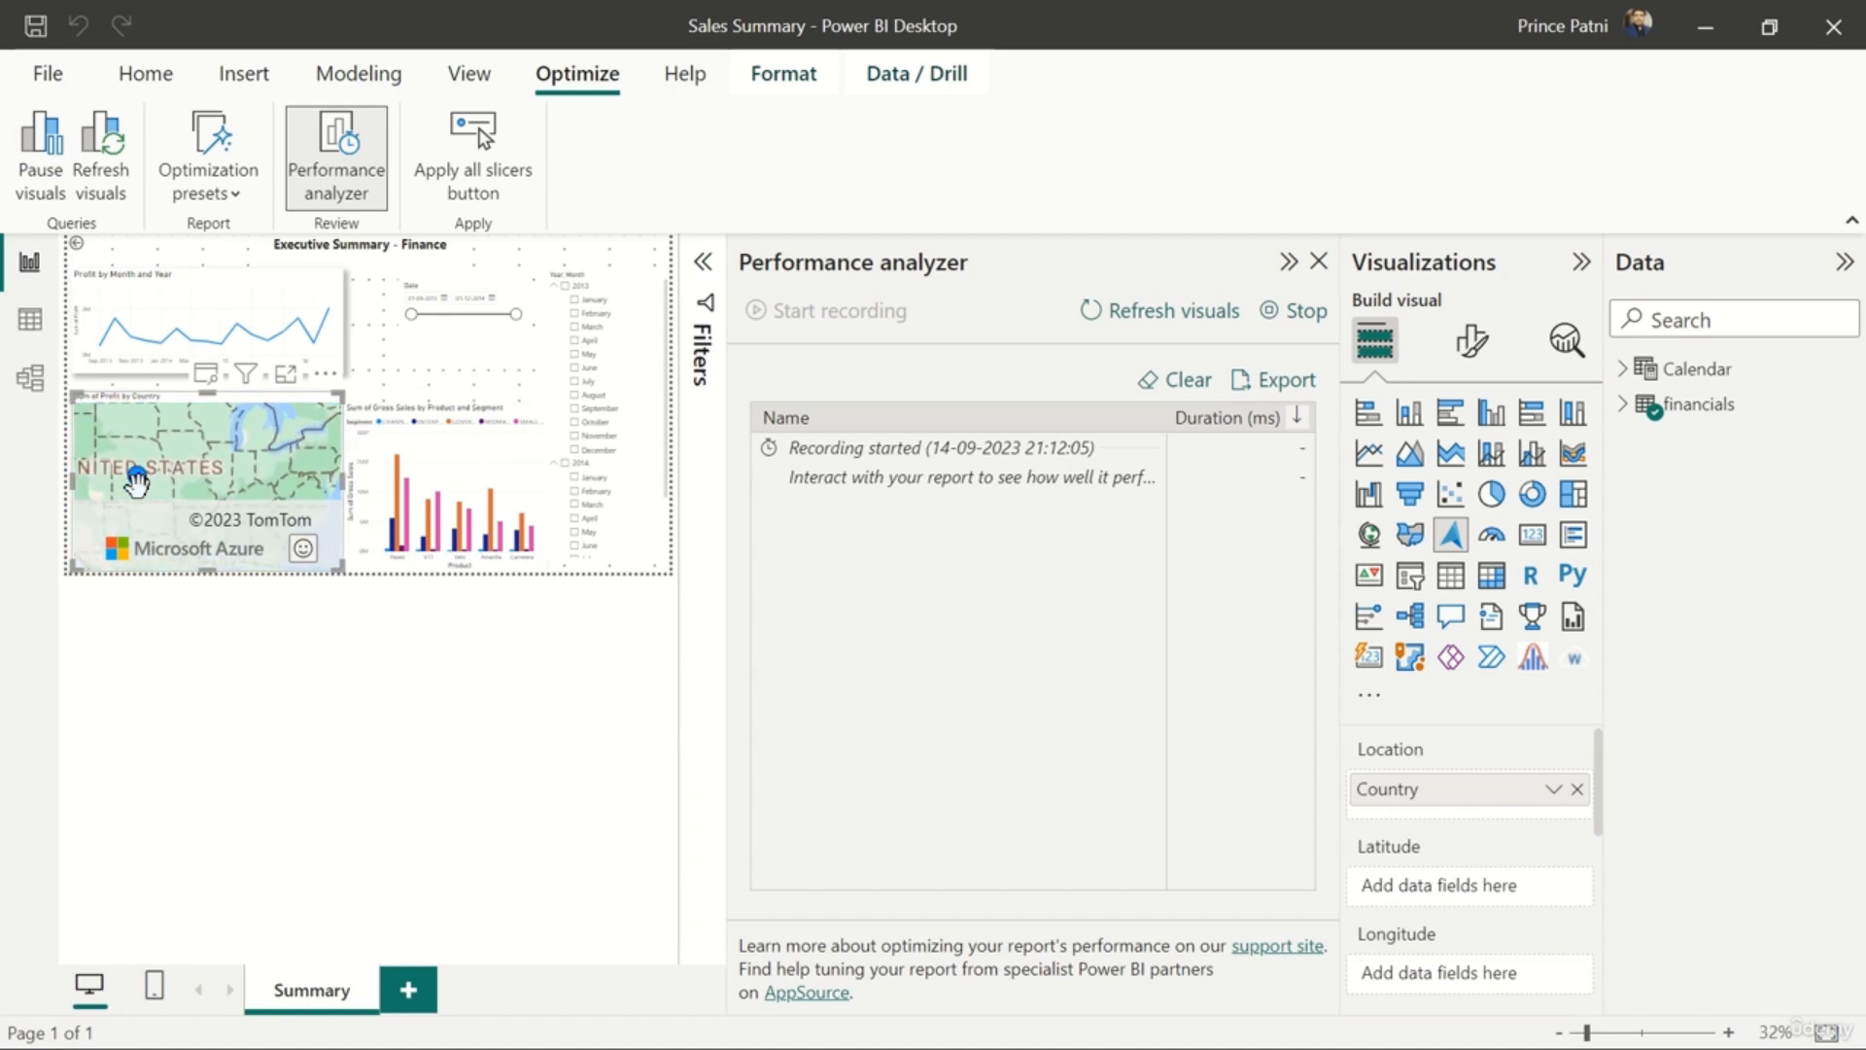
{"action": "left_click", "coordinate": [136, 486]}
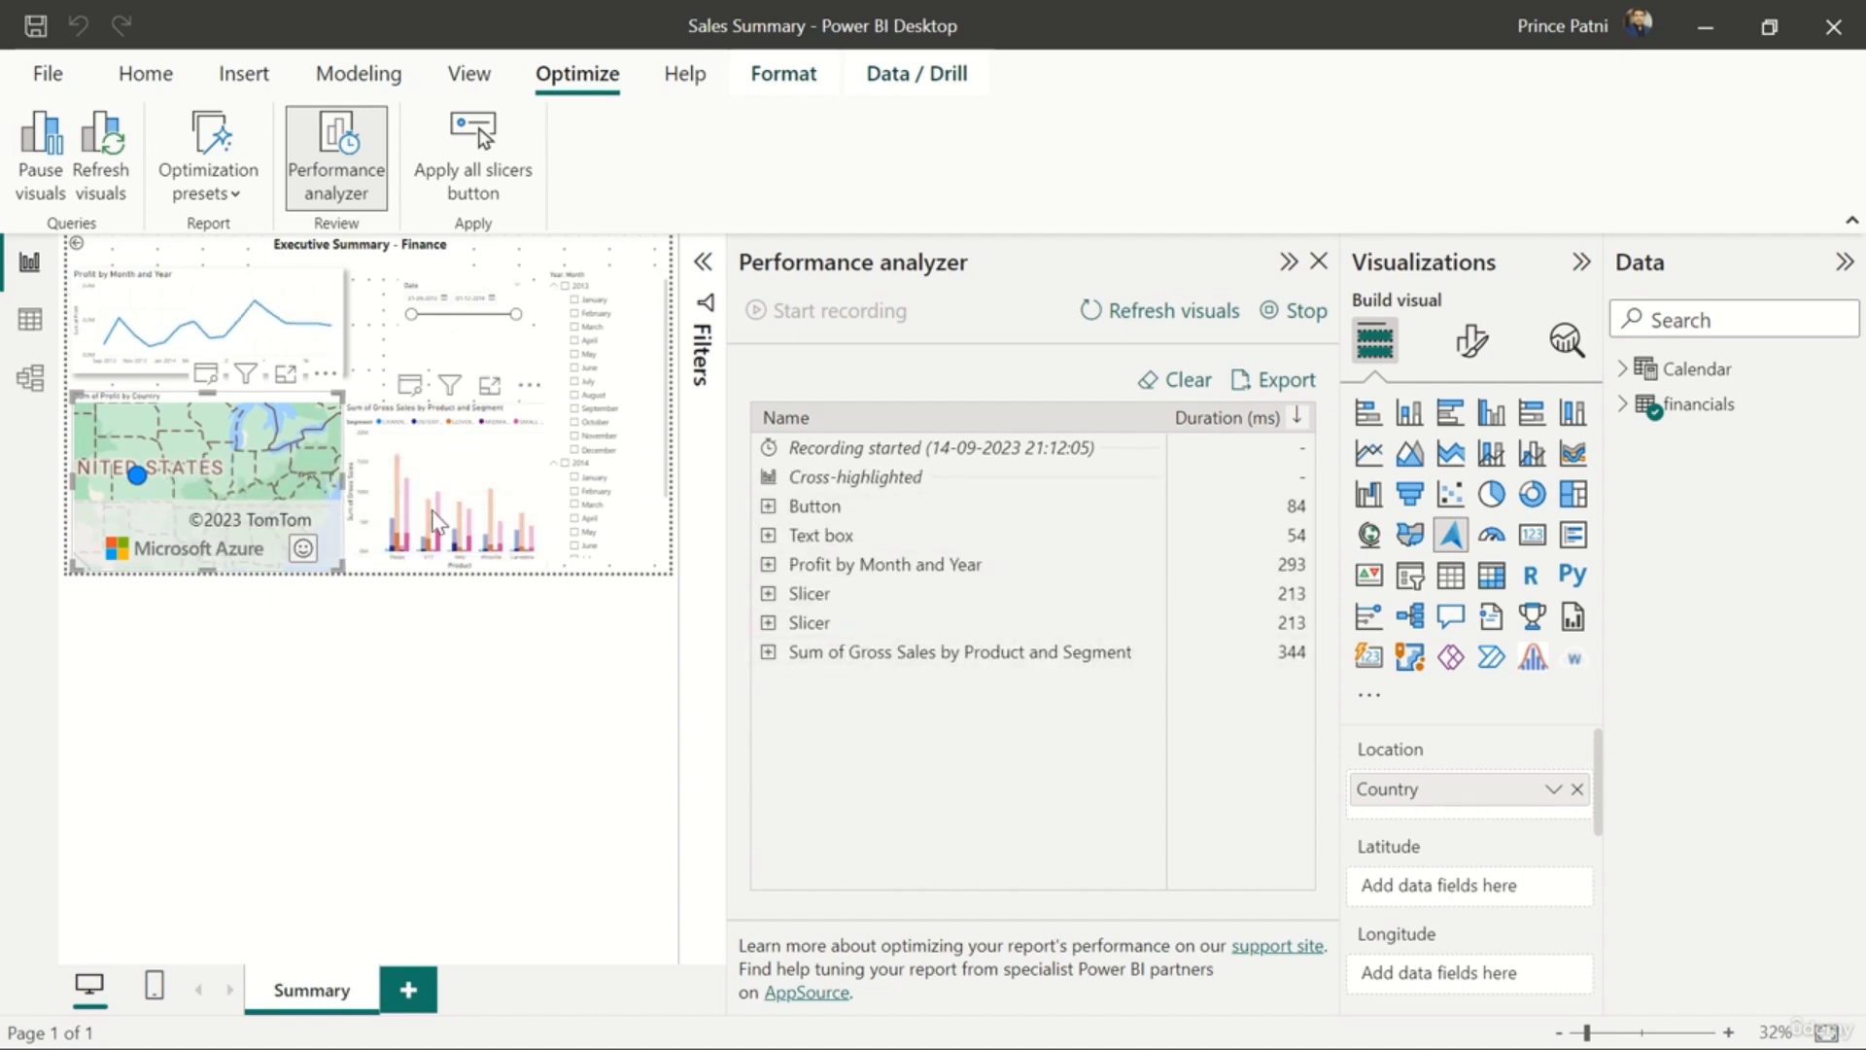
{"action": "left_click", "coordinate": [244, 440]}
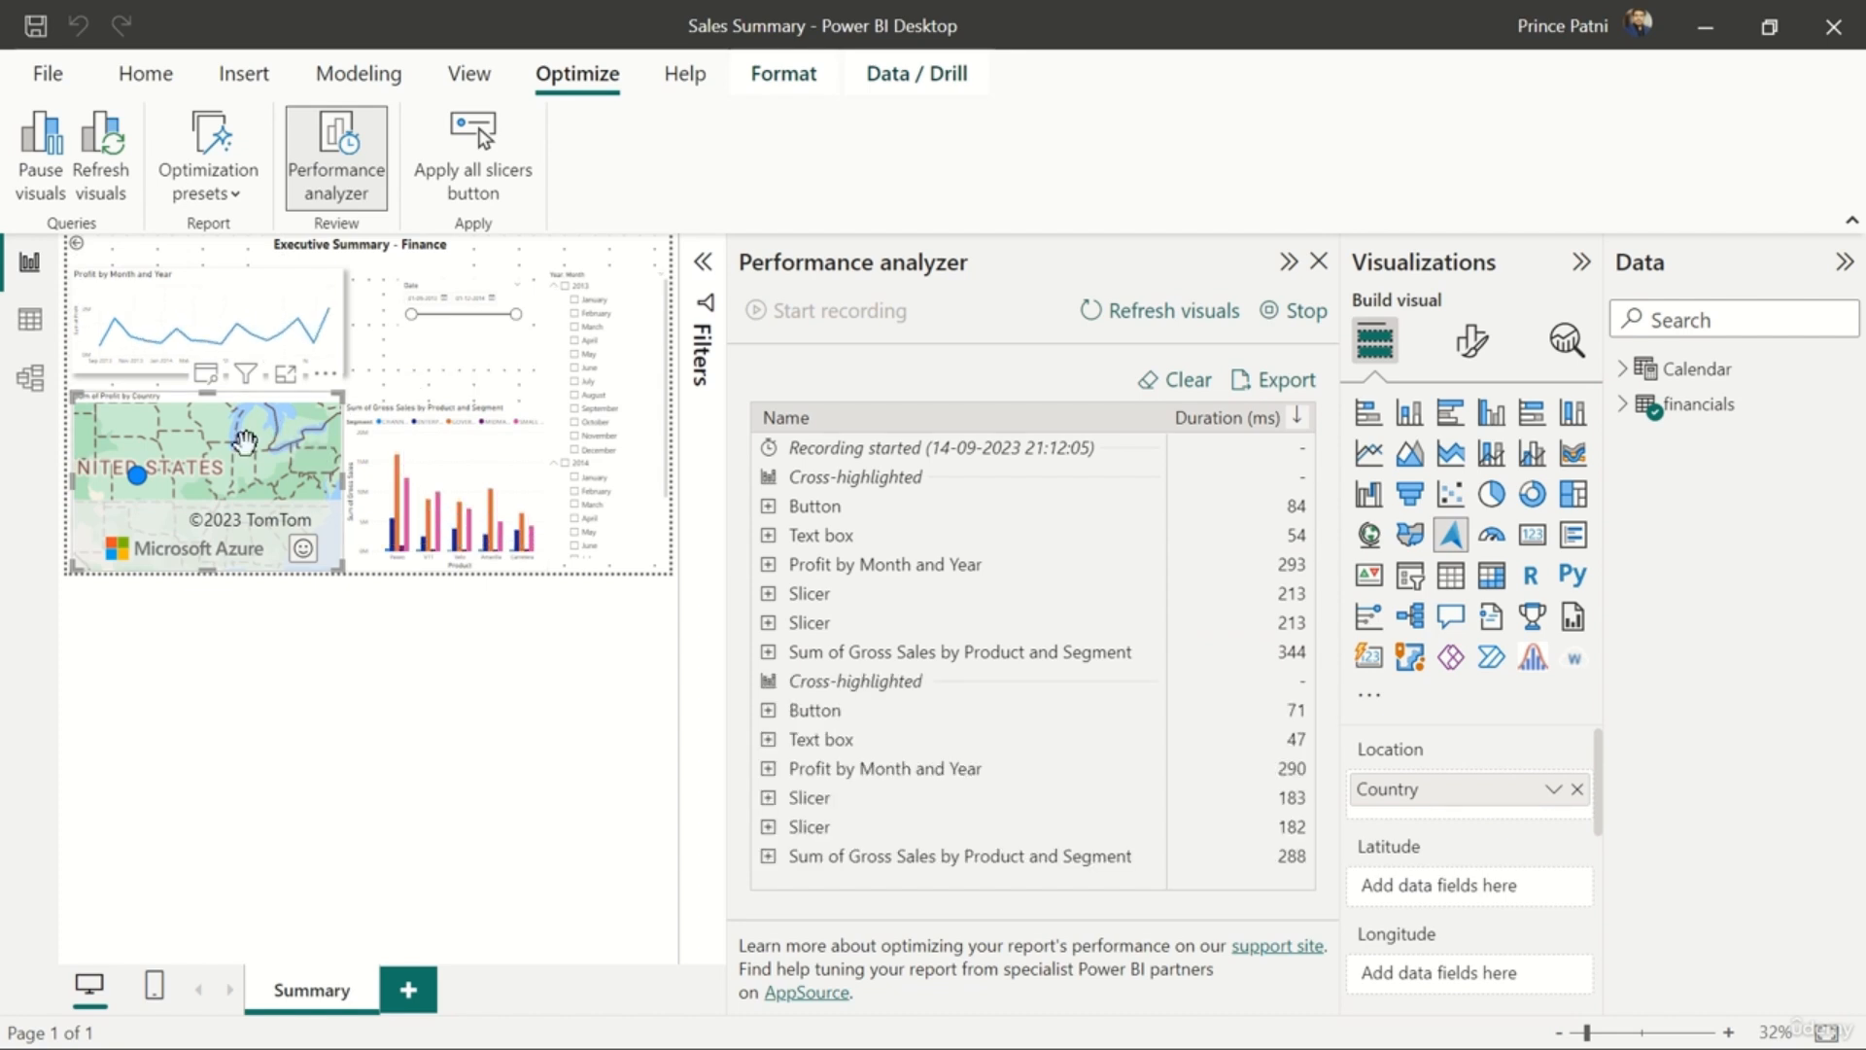
{"action": "left_click", "coordinate": [461, 530]}
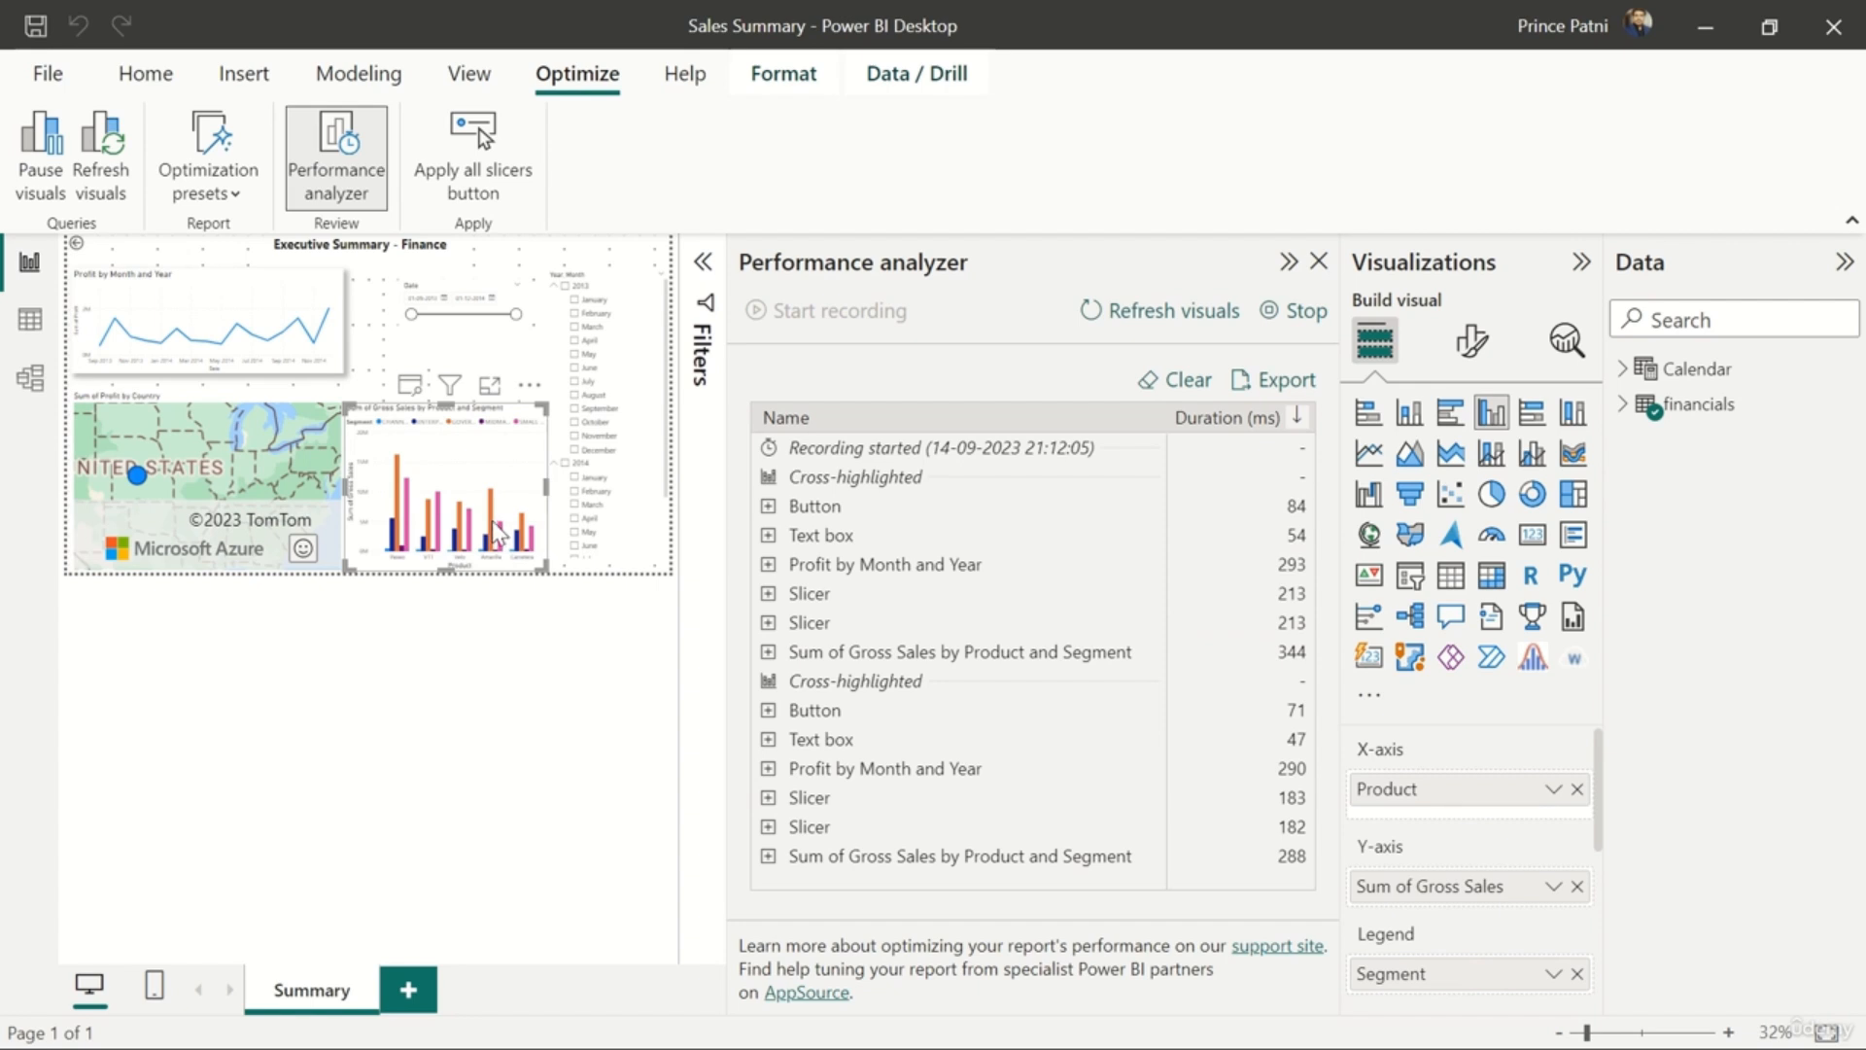
{"action": "left_click", "coordinate": [491, 525]}
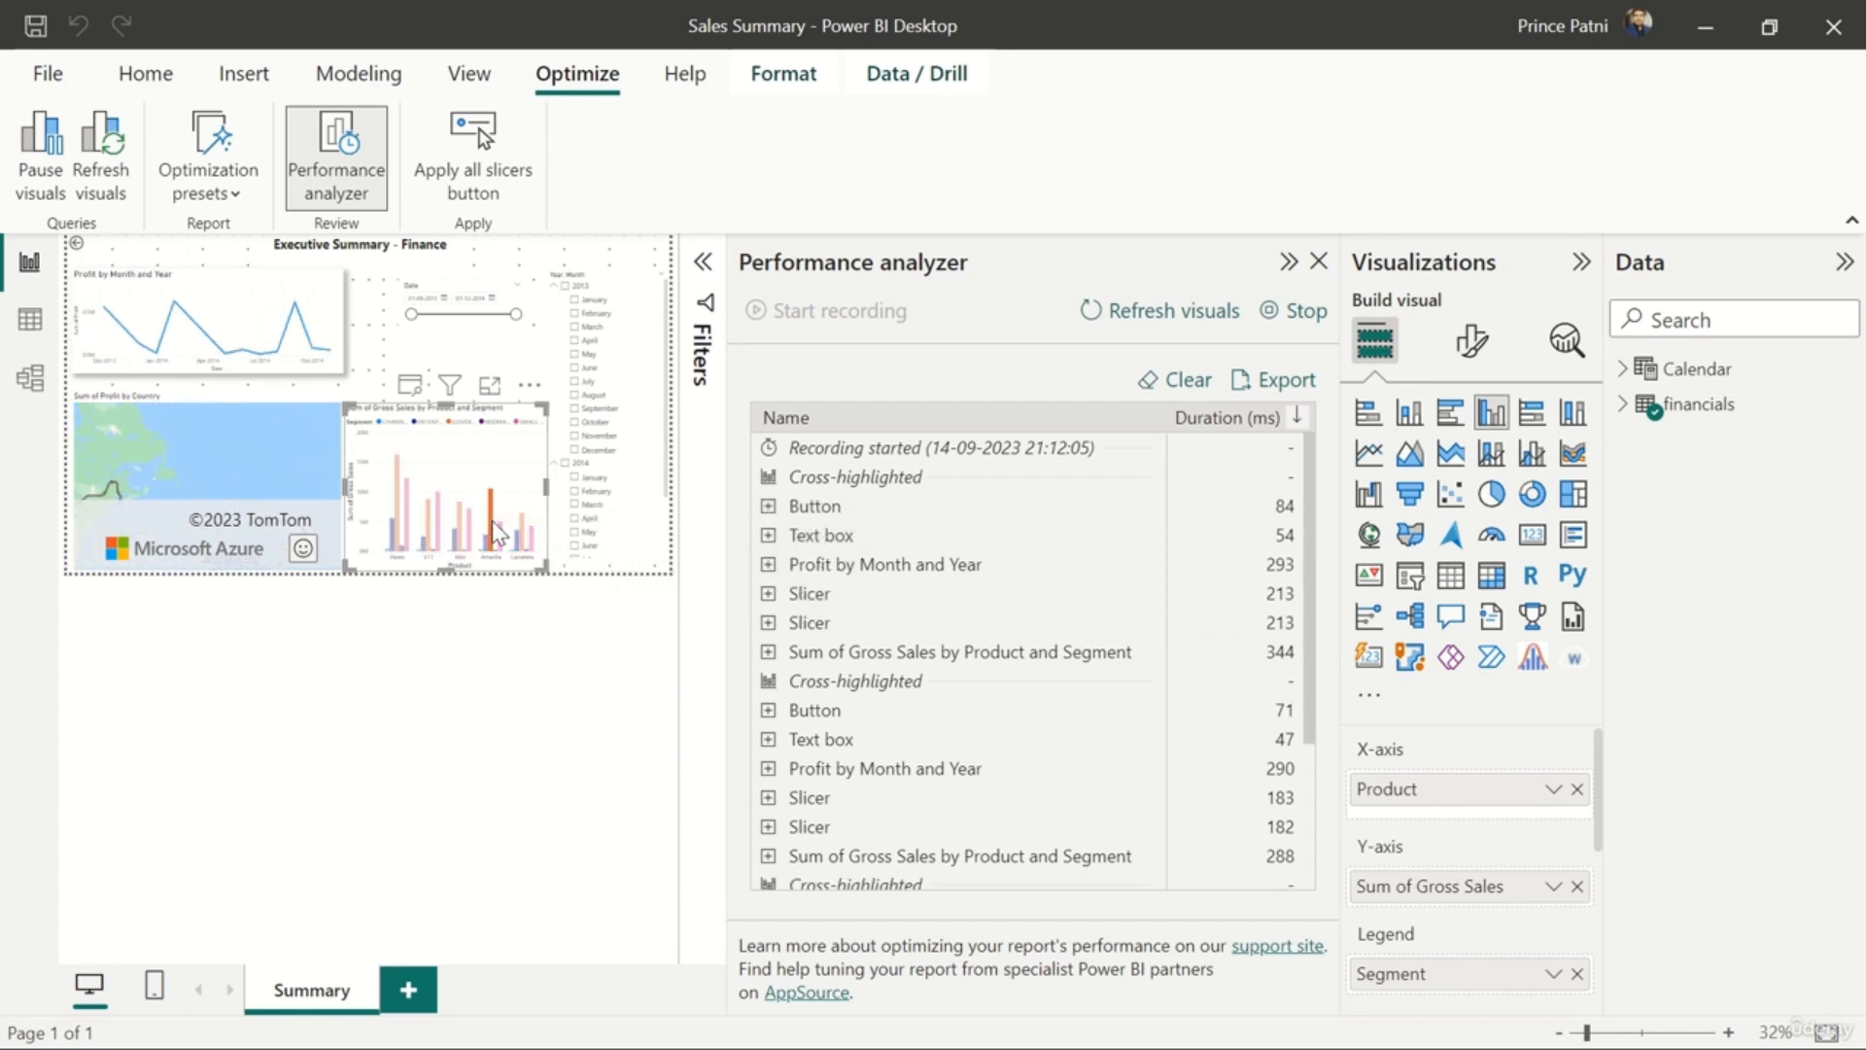
- Review the recorded durations of the visuals and check the performance data's JSON export without saving it
{"action": "scroll", "coordinate": [1142, 590], "scroll_direction": "down", "scroll_amount": 3}
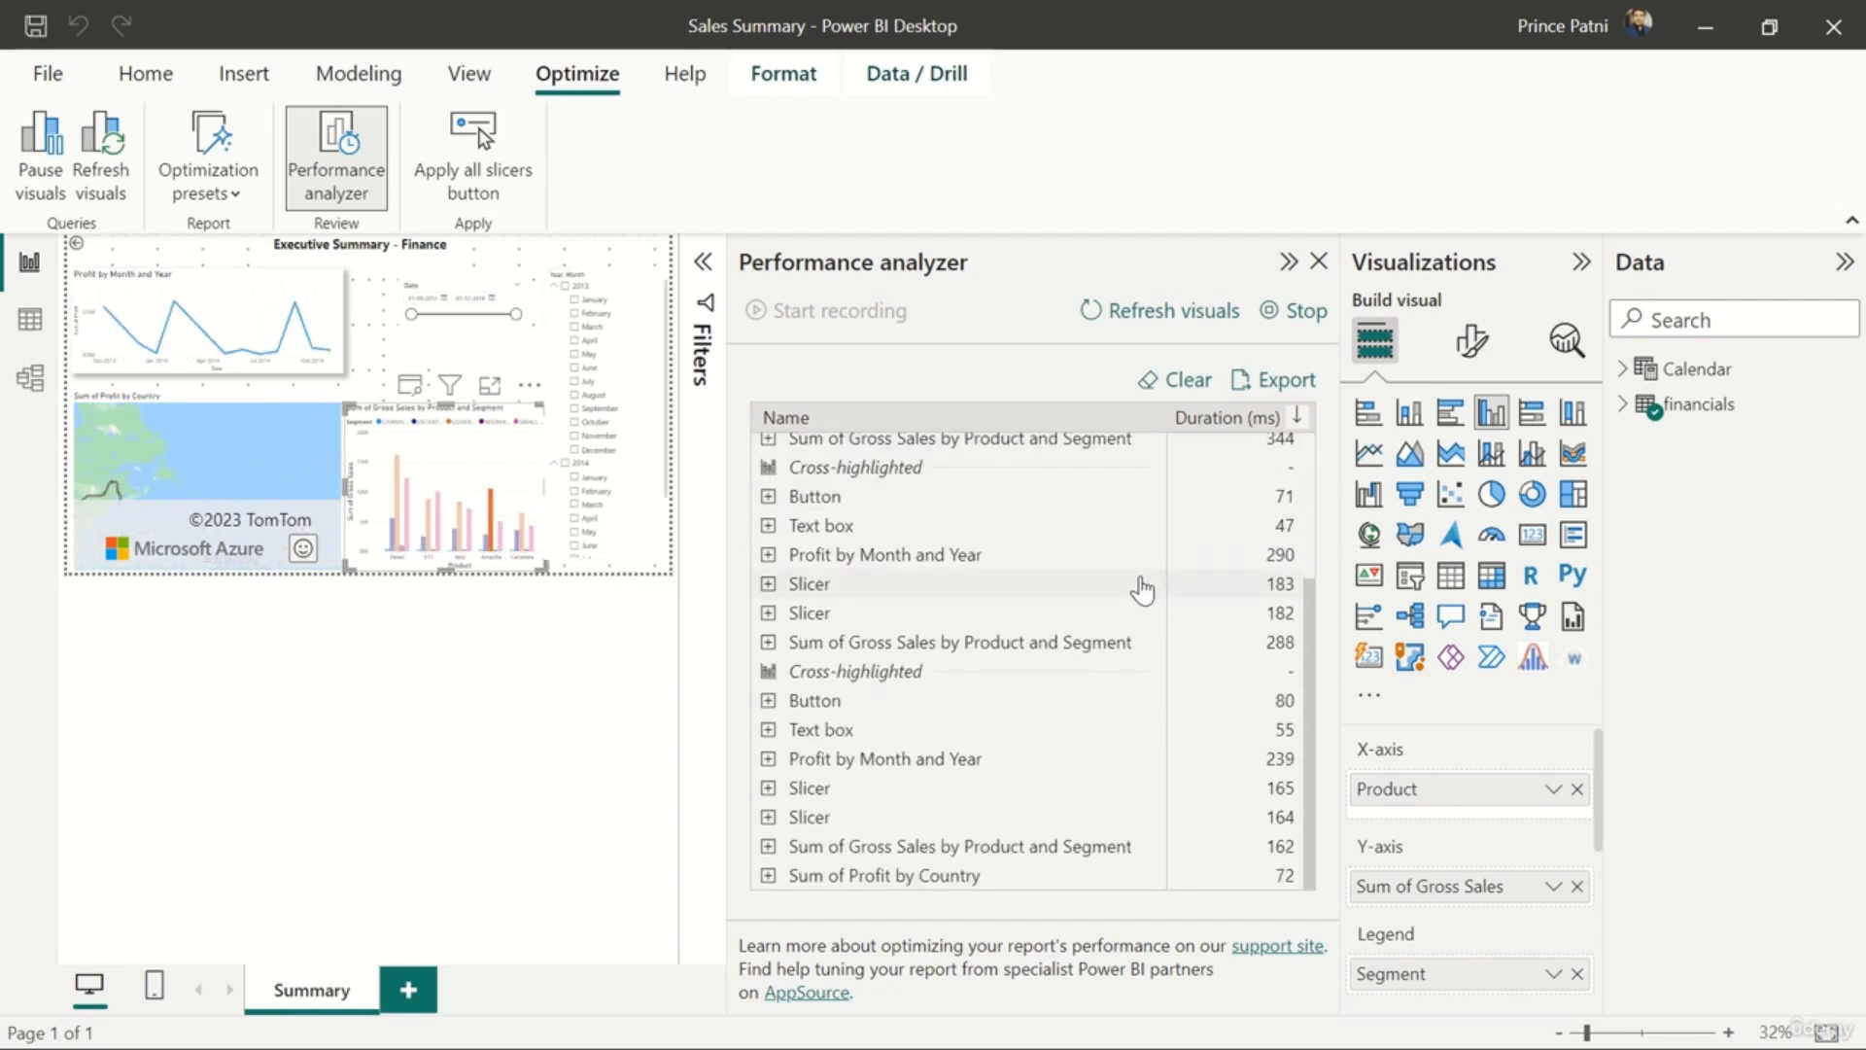
{"action": "scroll", "coordinate": [1142, 590], "scroll_direction": "up", "scroll_amount": 3}
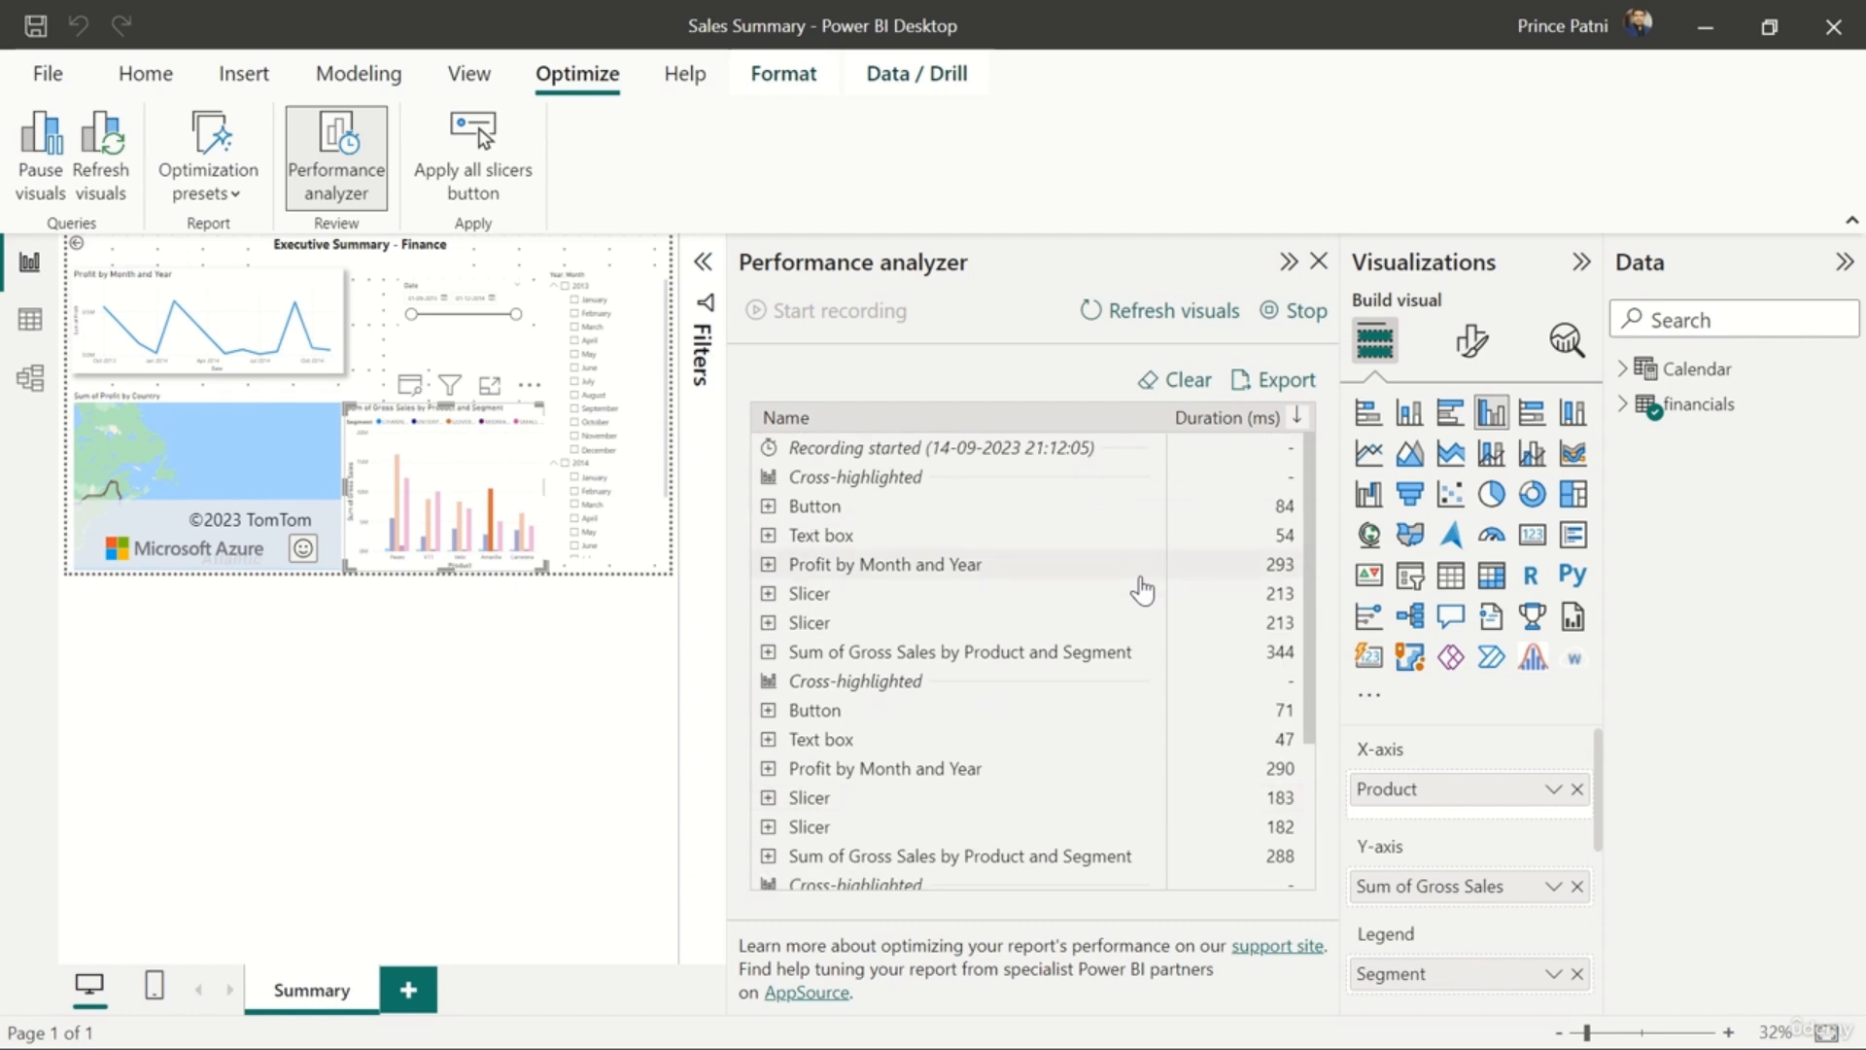
{"action": "scroll", "coordinate": [1142, 590], "scroll_direction": "down", "scroll_amount": 5}
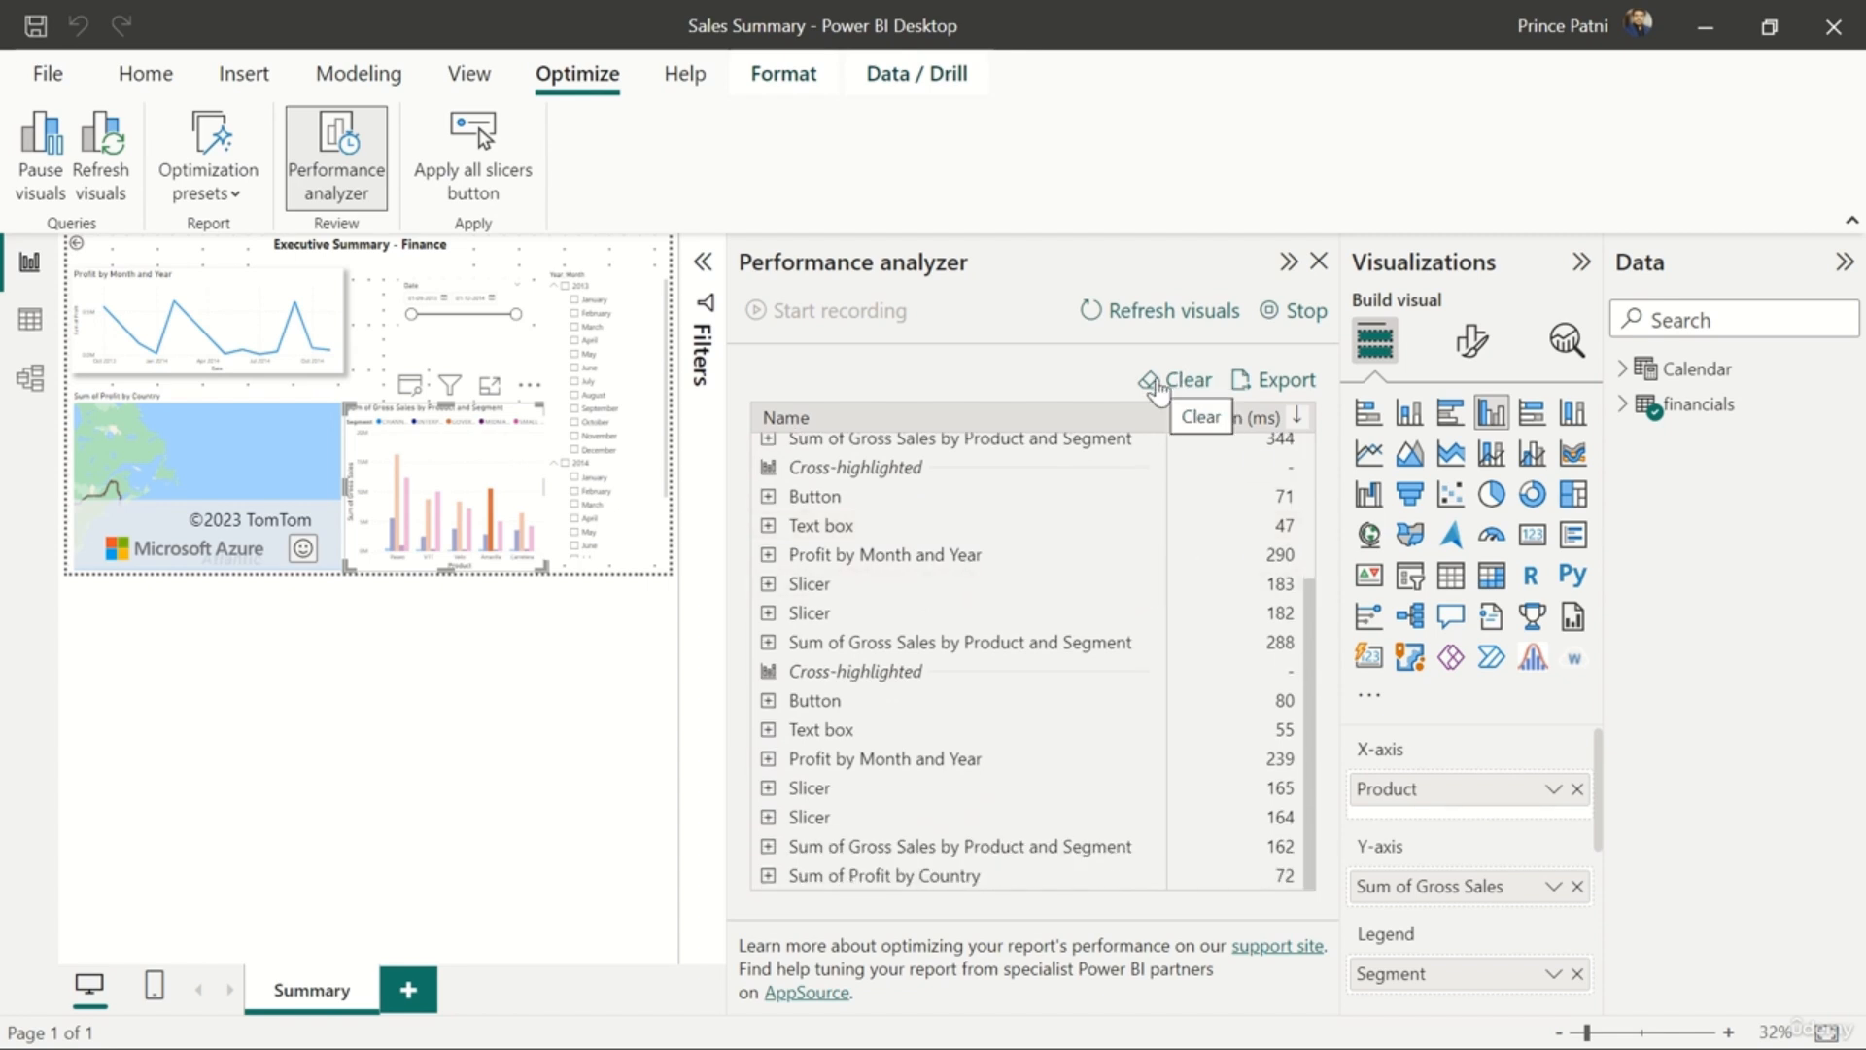
{"action": "left_click", "coordinate": [1304, 394]}
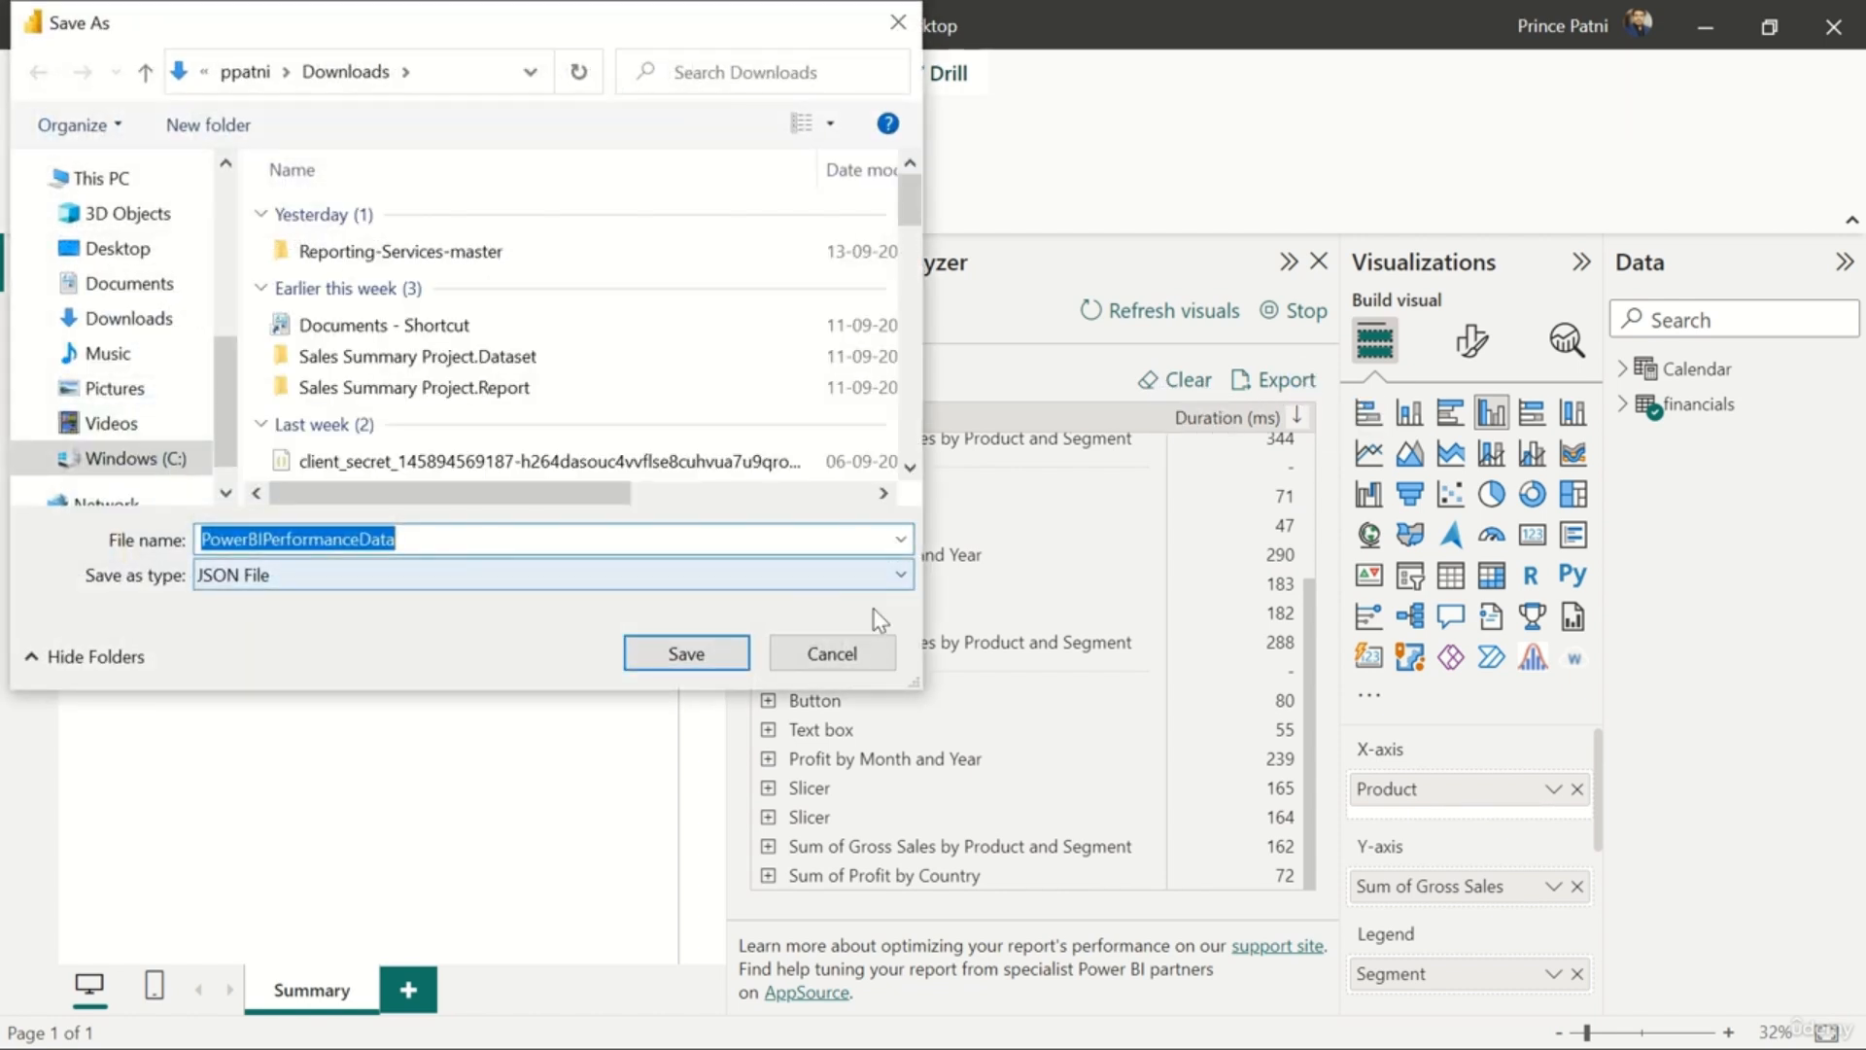
{"action": "left_click", "coordinate": [858, 657]}
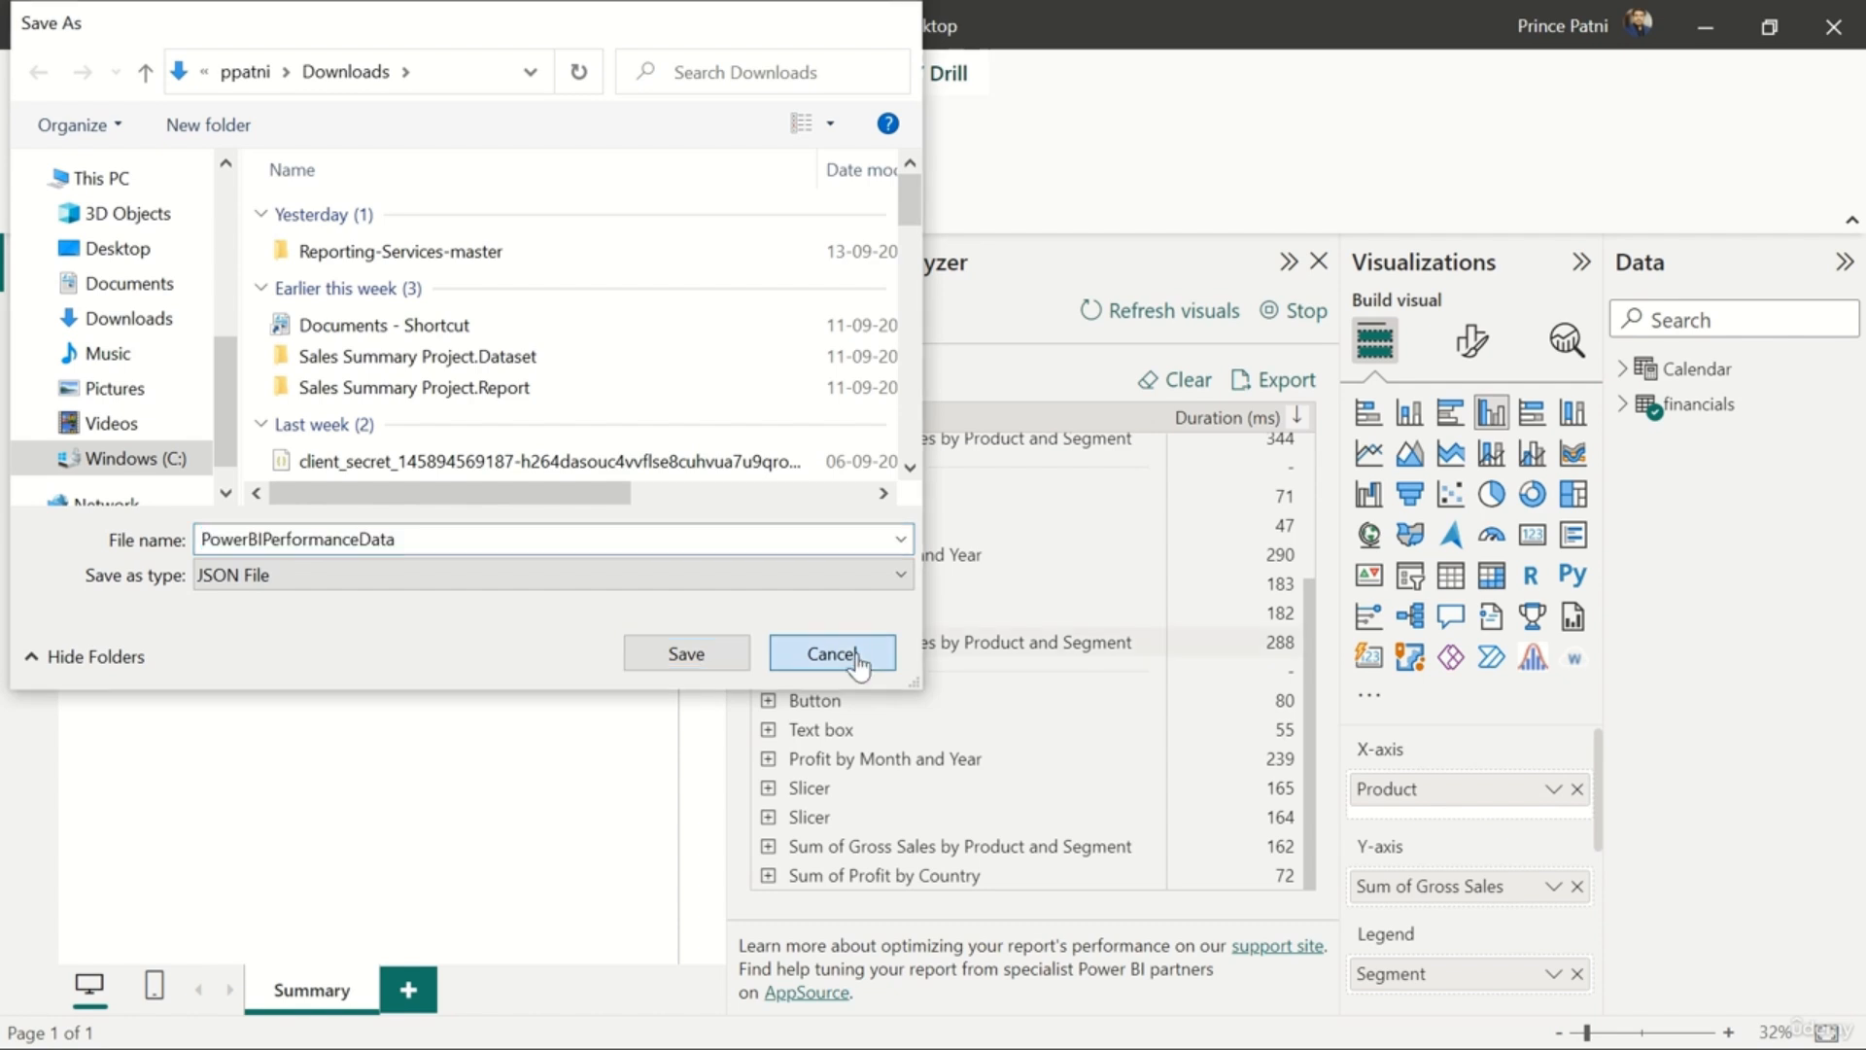
- Refresh the visuals to record their load times and stop the performance recording
{"action": "left_click", "coordinate": [1169, 311]}
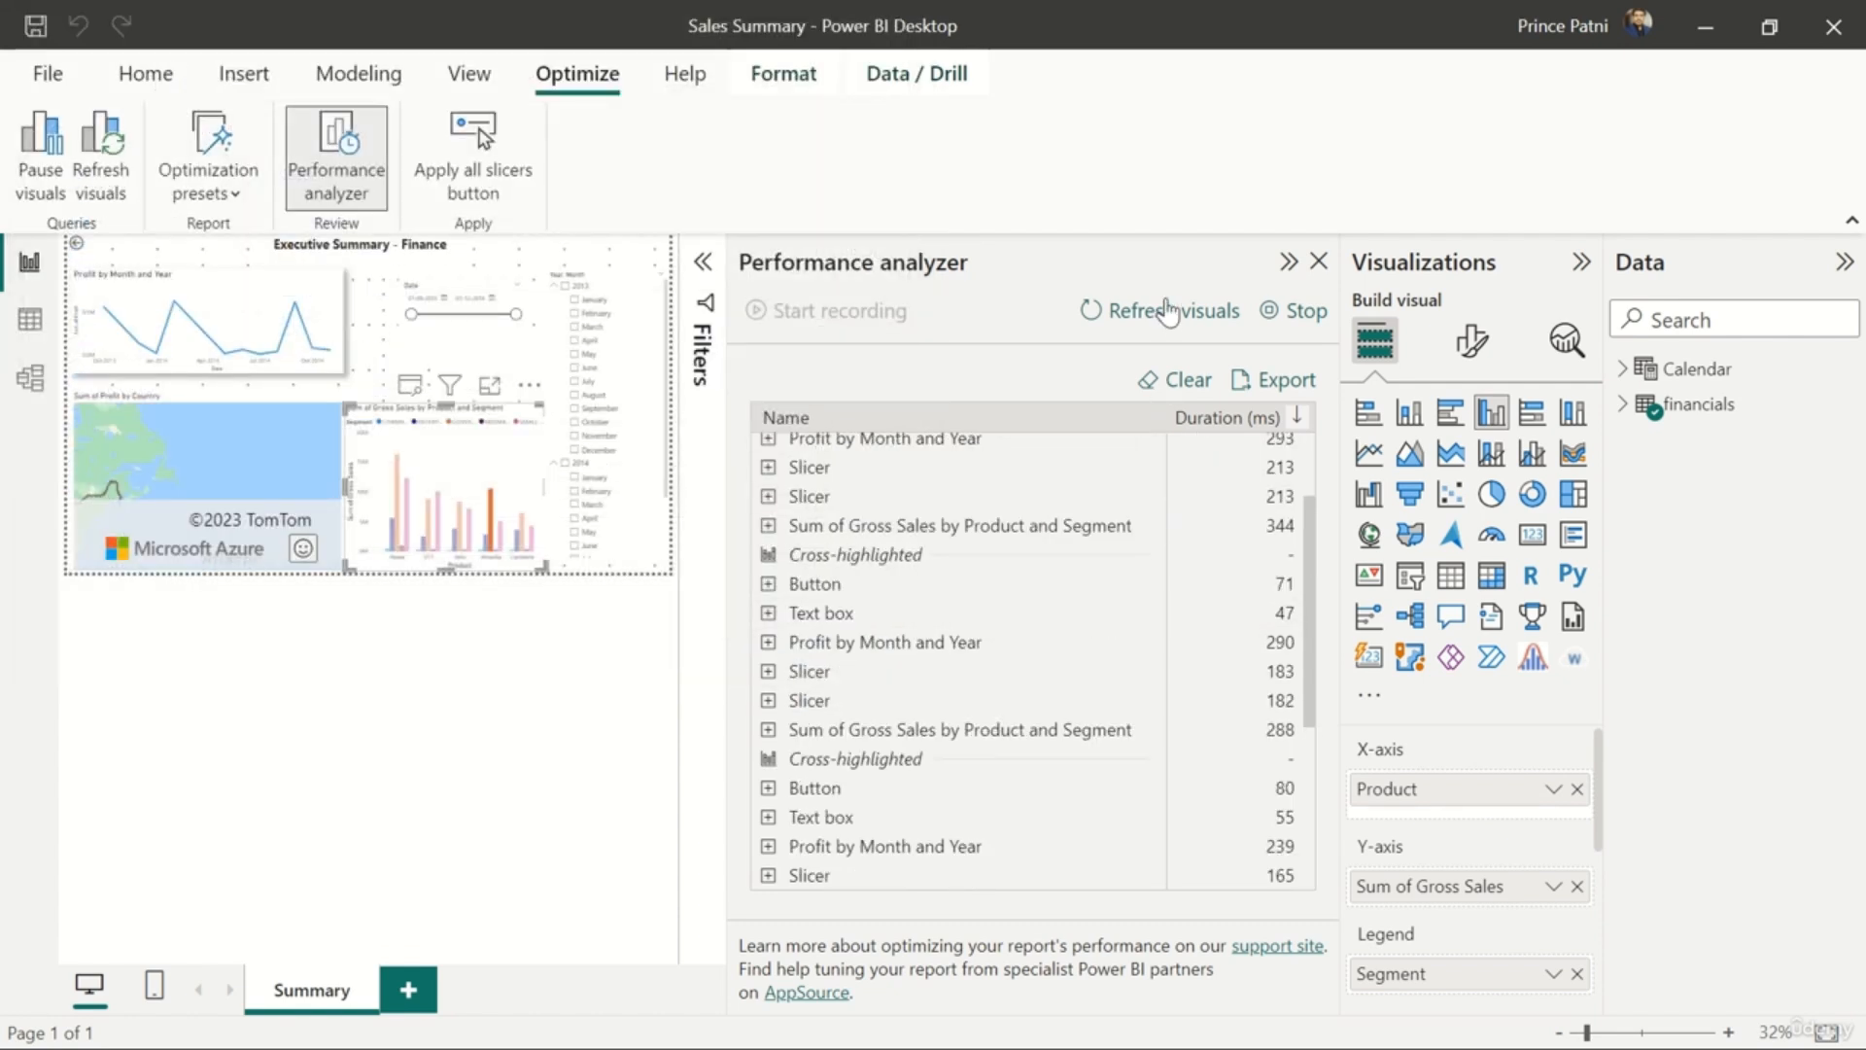
{"action": "scroll", "coordinate": [1127, 586], "scroll_direction": "up", "scroll_amount": 10}
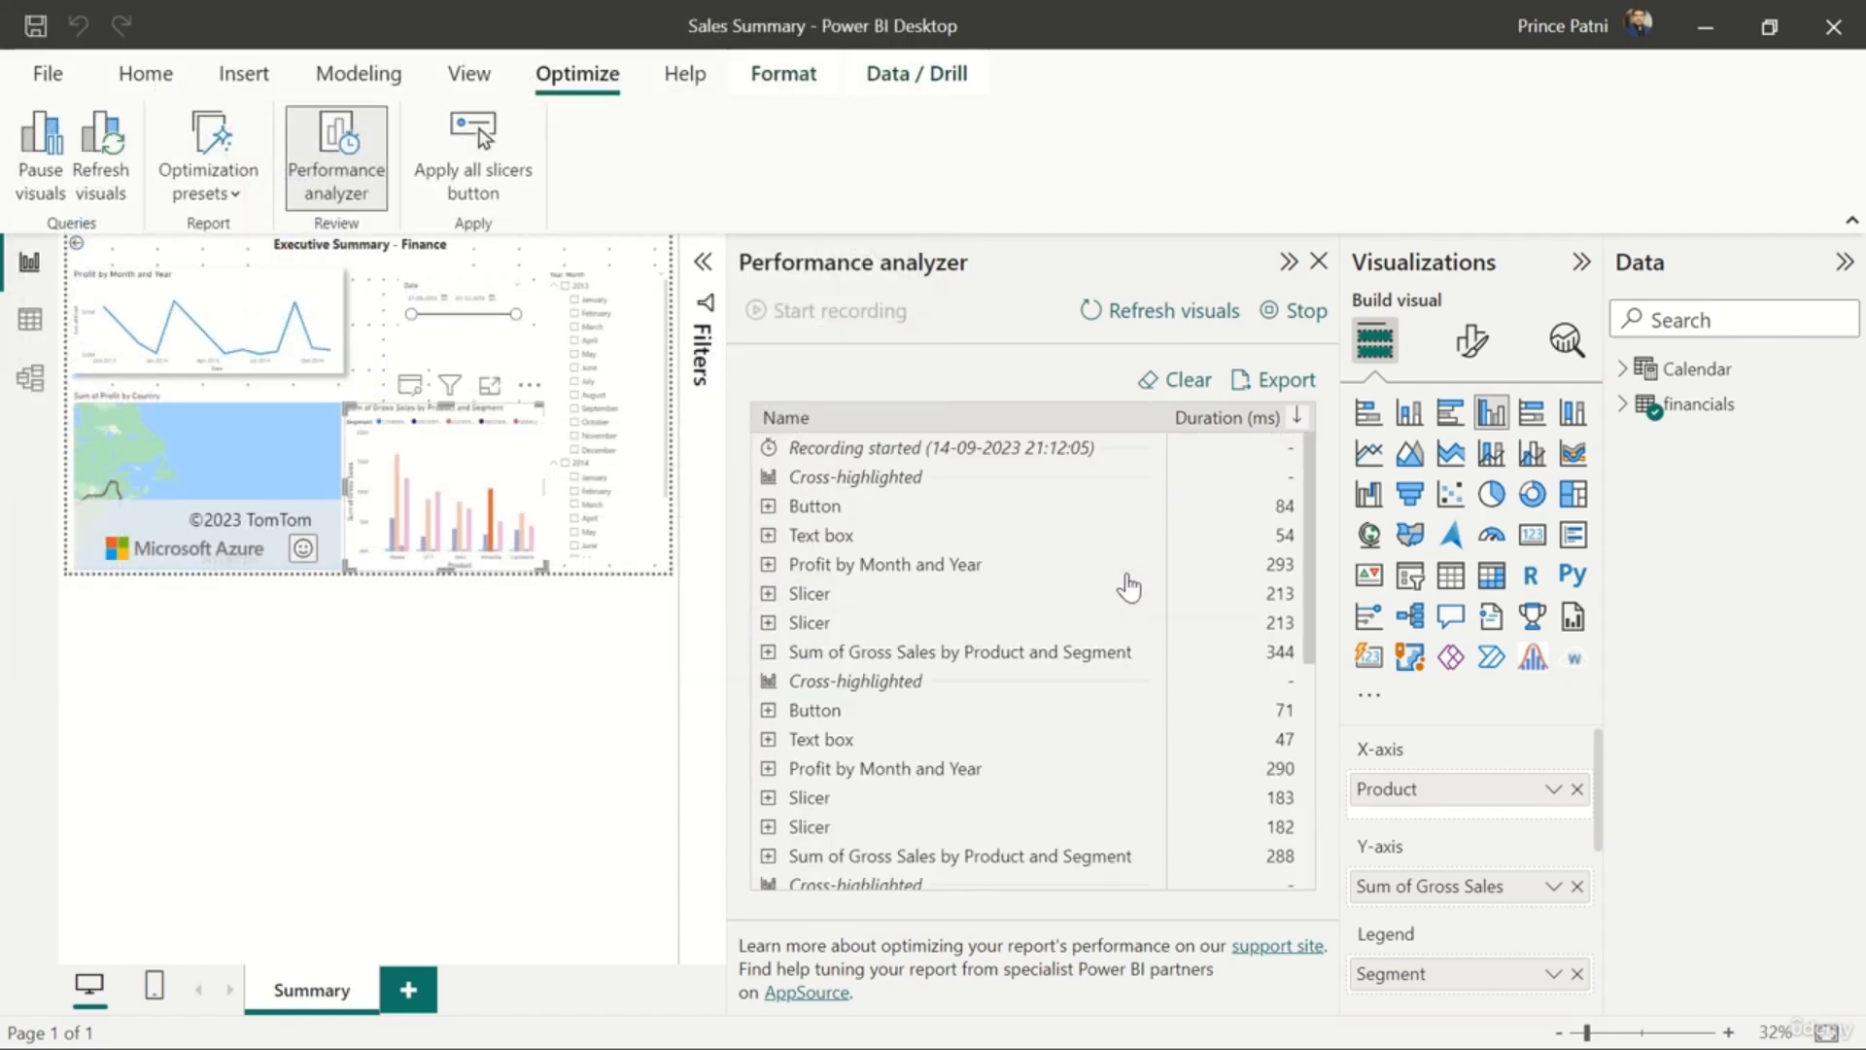
{"action": "left_click", "coordinate": [1302, 308]}
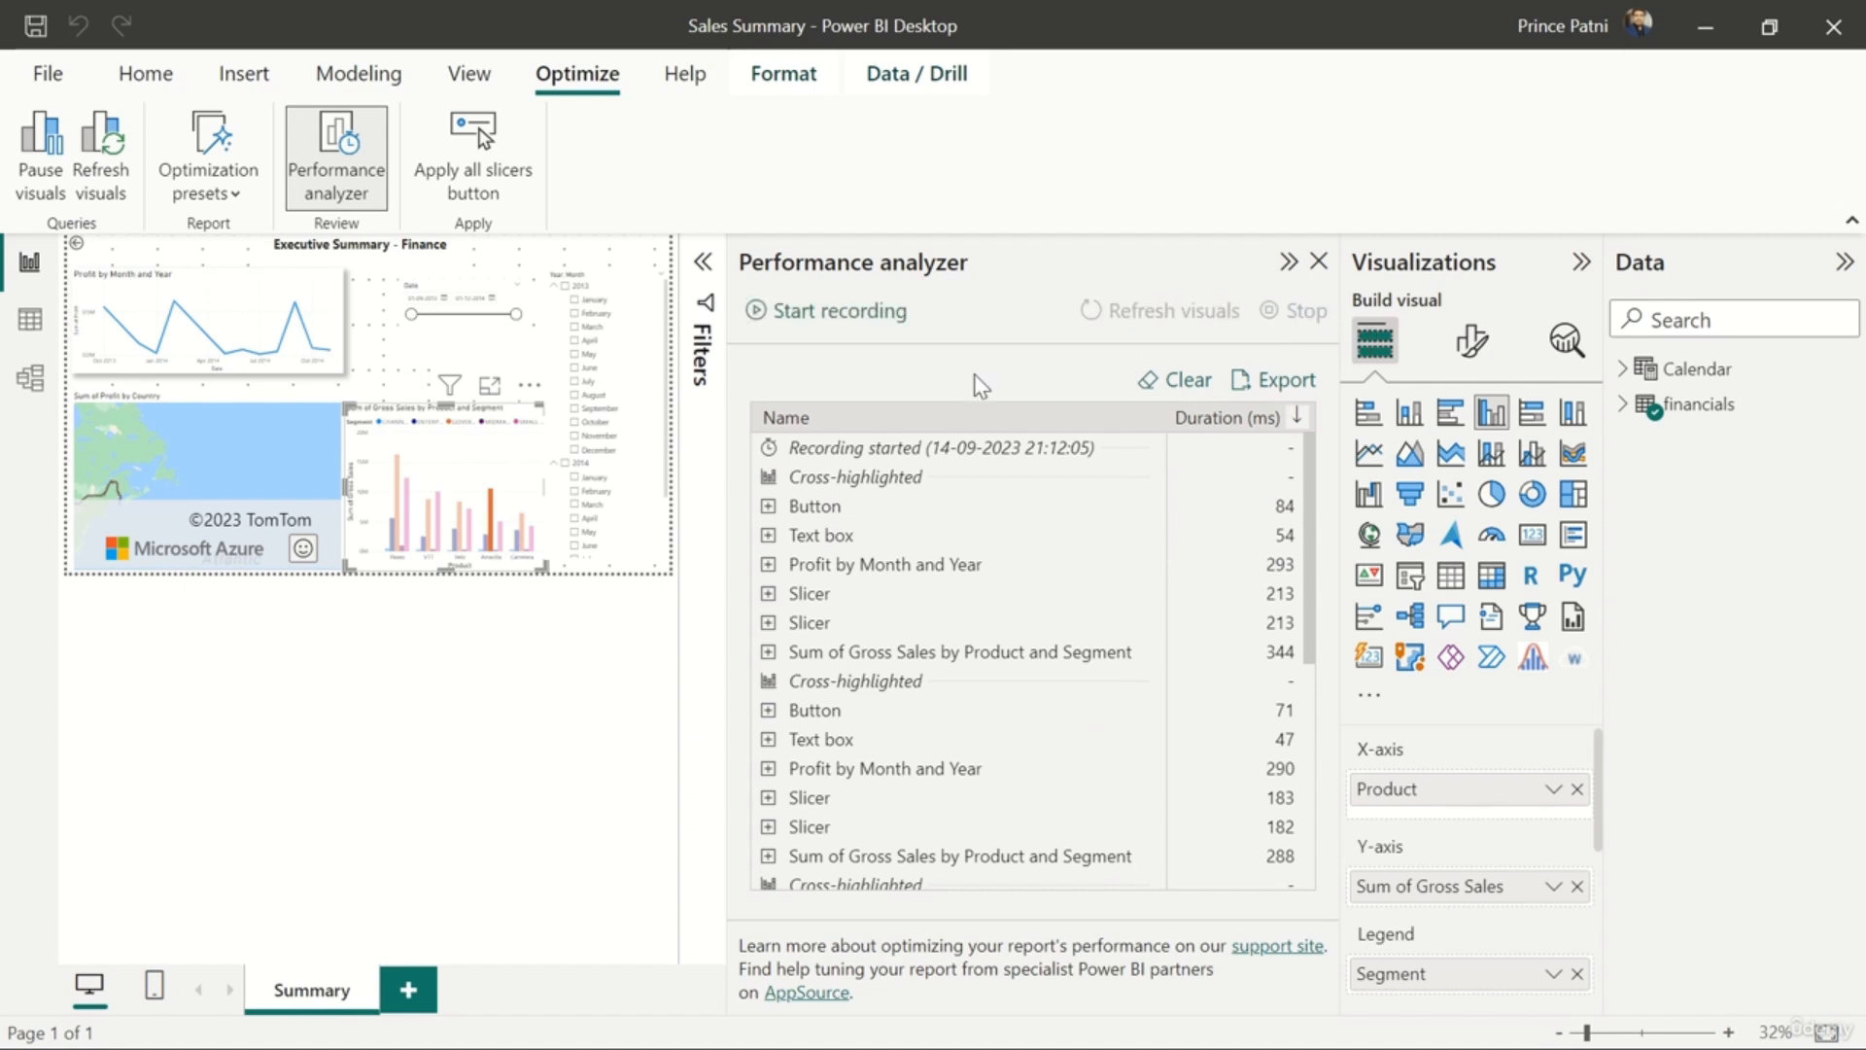
- Examine the recorded durations and the breakdowns of Sum of Gross Sales by Product and Segment for the first two cross-highlights
{"action": "scroll", "coordinate": [961, 598], "scroll_direction": "down", "scroll_amount": 5}
{"action": "scroll", "coordinate": [960, 598], "scroll_direction": "up", "scroll_amount": 5}
{"action": "scroll", "coordinate": [958, 596], "scroll_direction": "down", "scroll_amount": 5}
{"action": "scroll", "coordinate": [952, 593], "scroll_direction": "up", "scroll_amount": 5}
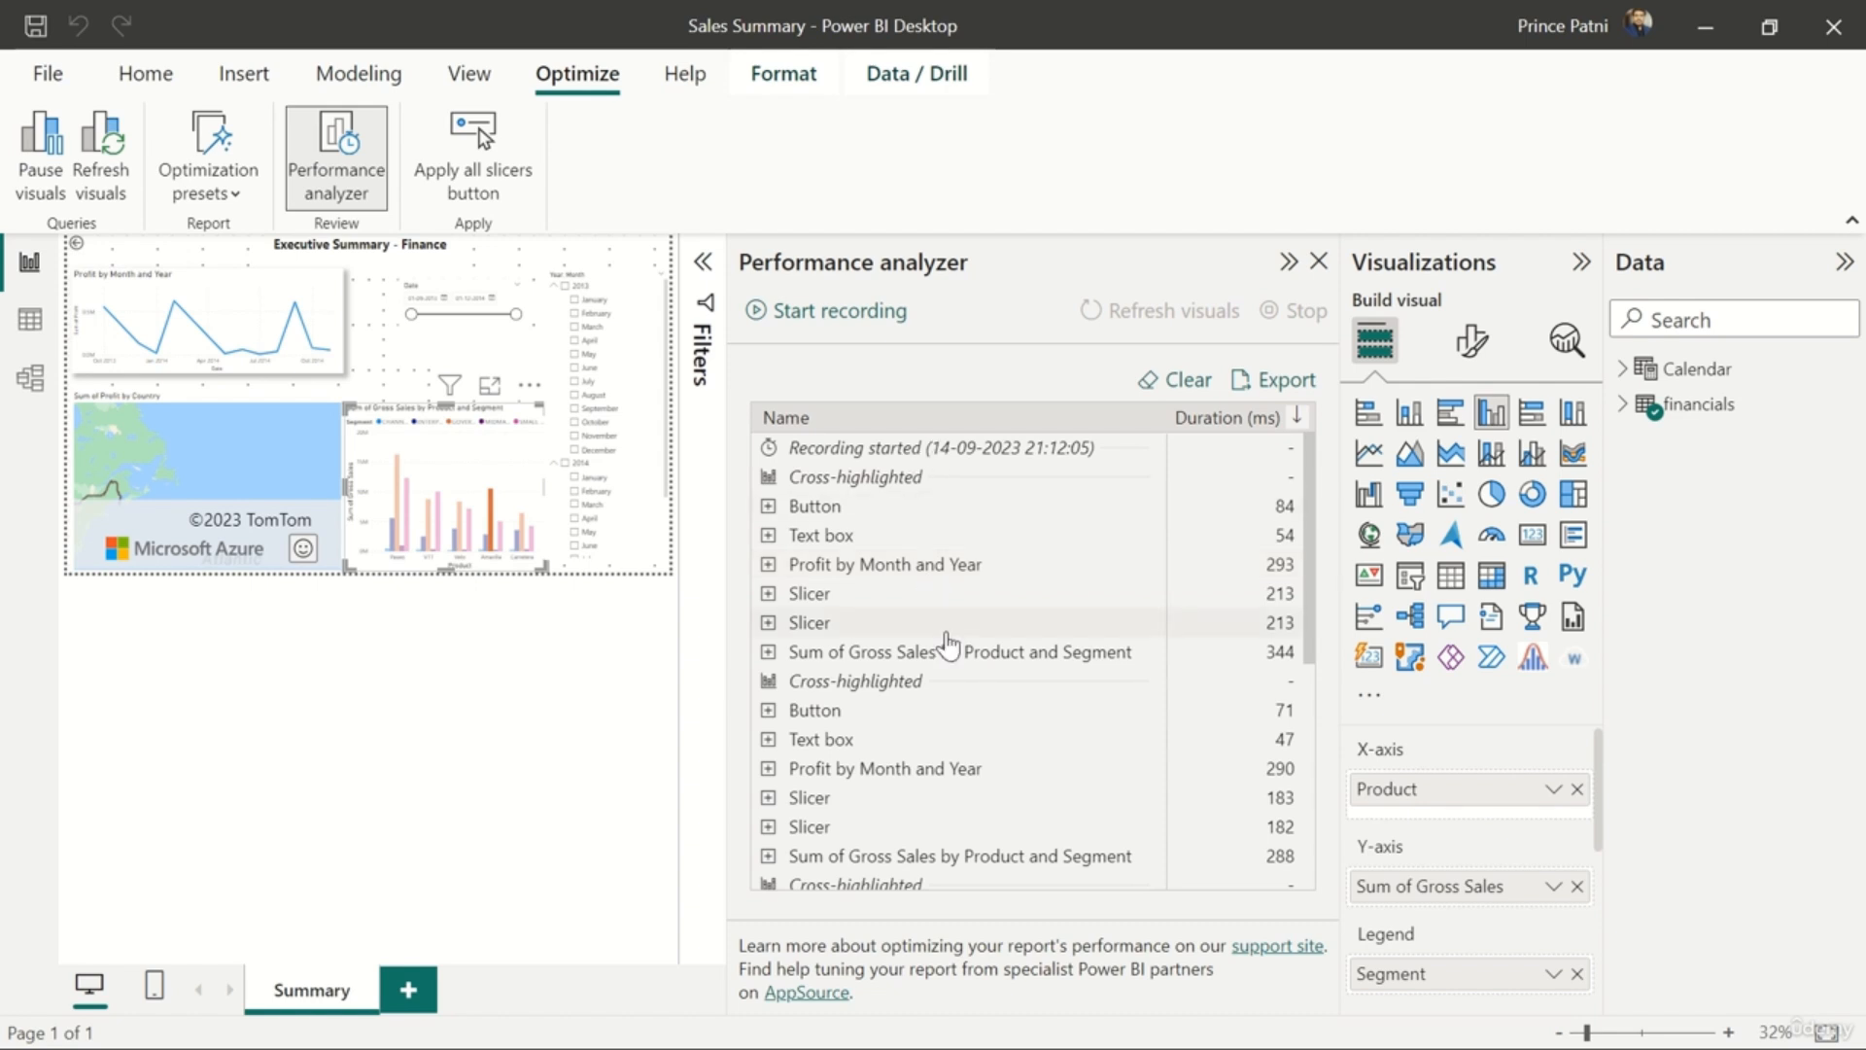
{"action": "scroll", "coordinate": [947, 645], "scroll_direction": "down", "scroll_amount": 2}
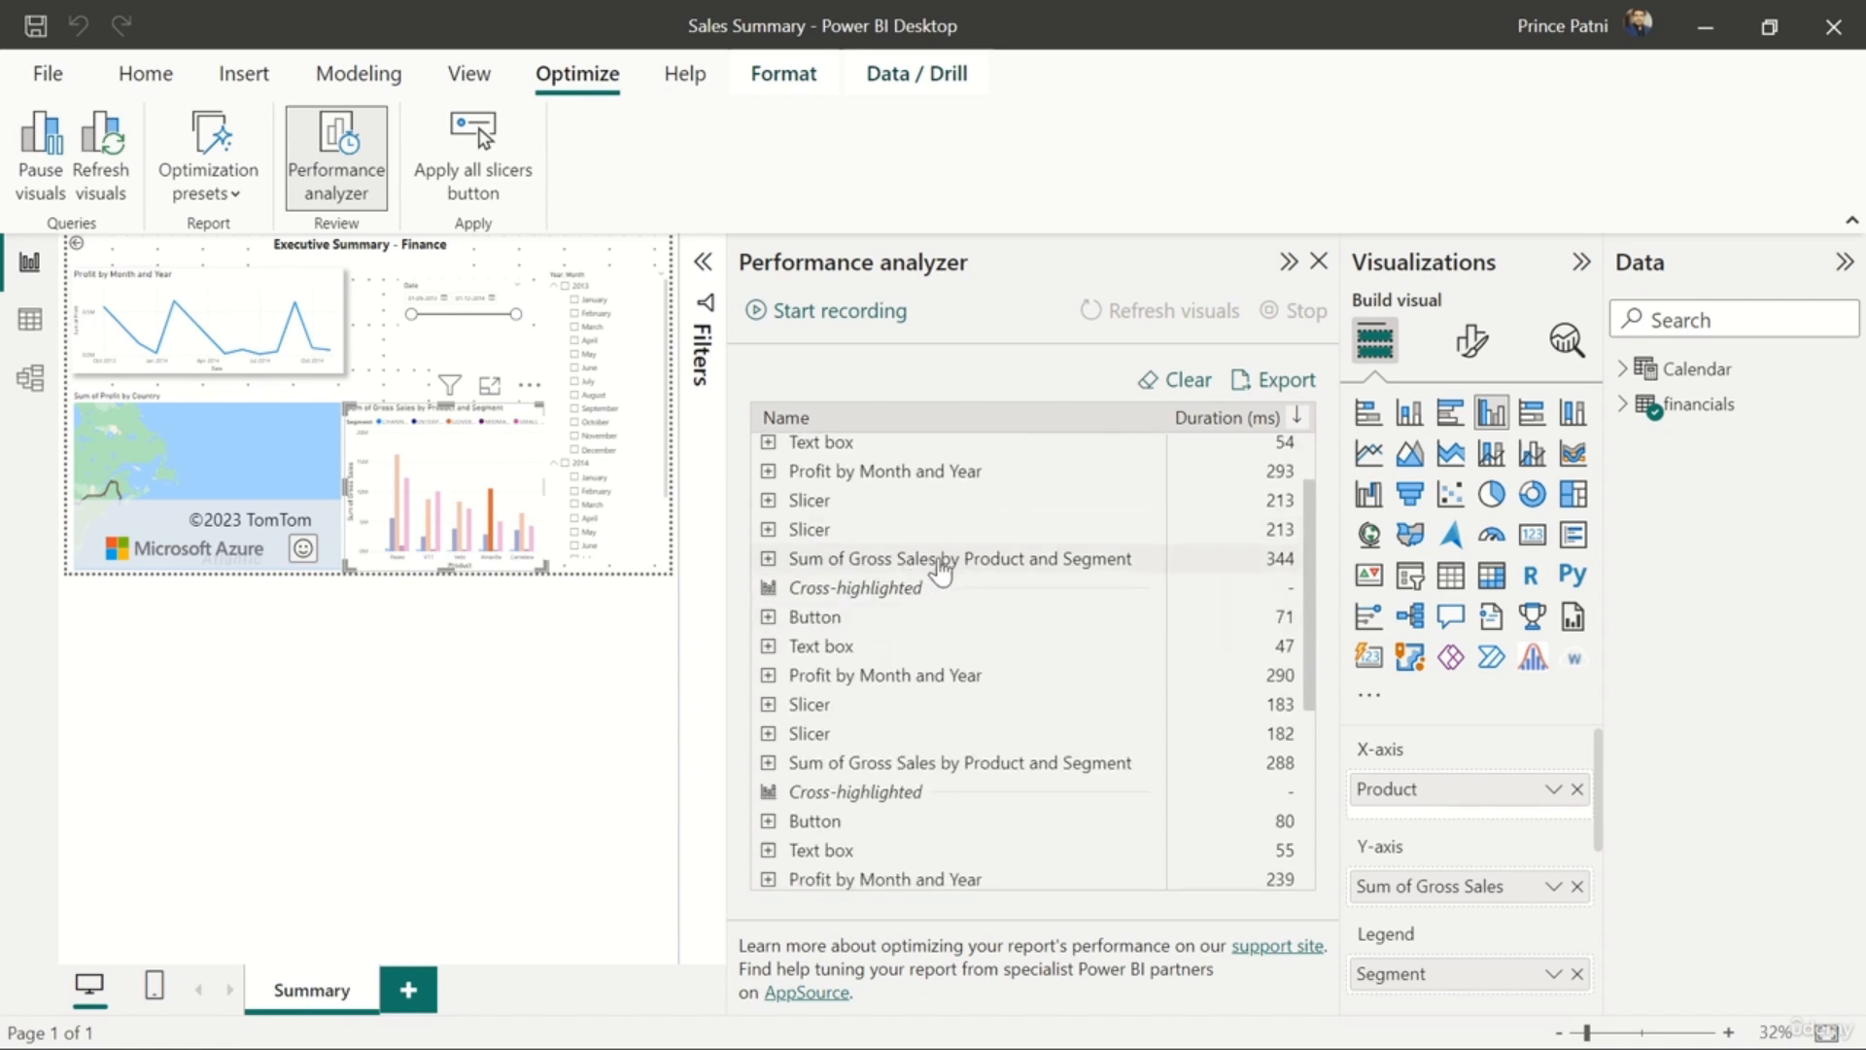
{"action": "left_click", "coordinate": [768, 560]}
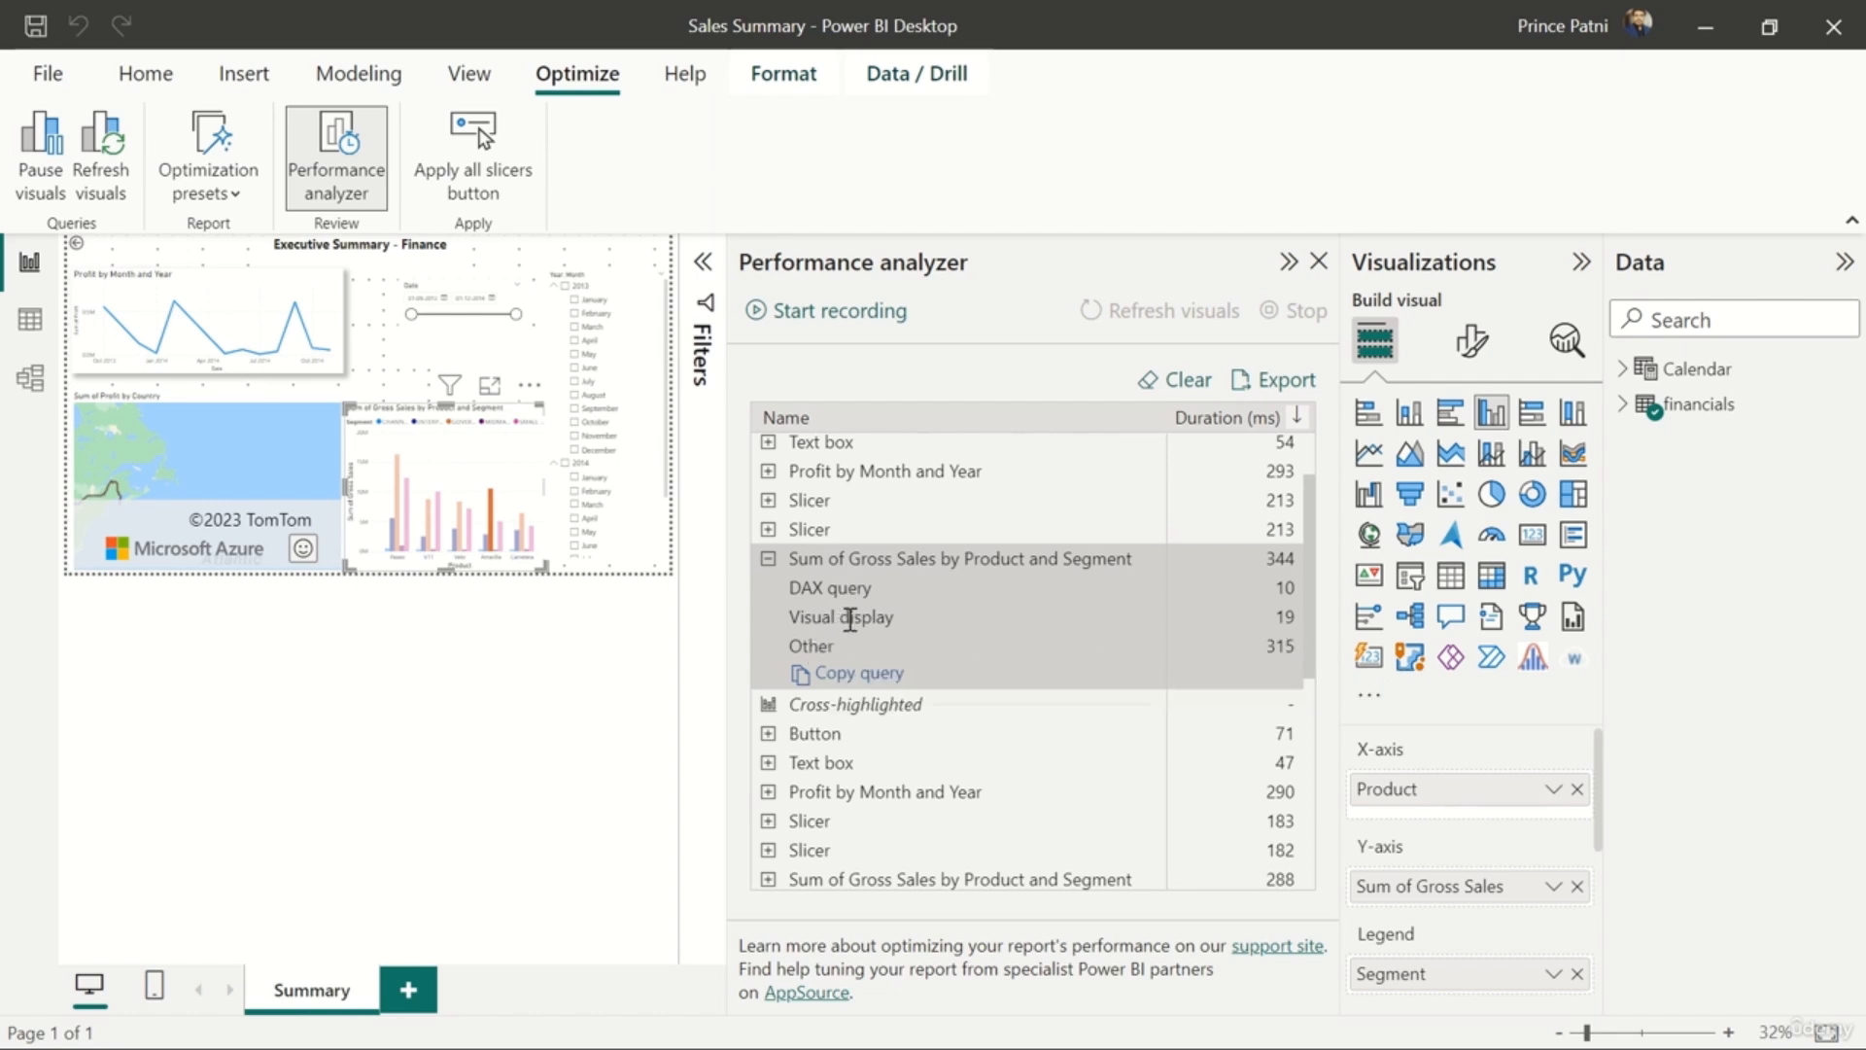
{"action": "scroll", "coordinate": [972, 739], "scroll_direction": "down", "scroll_amount": 3}
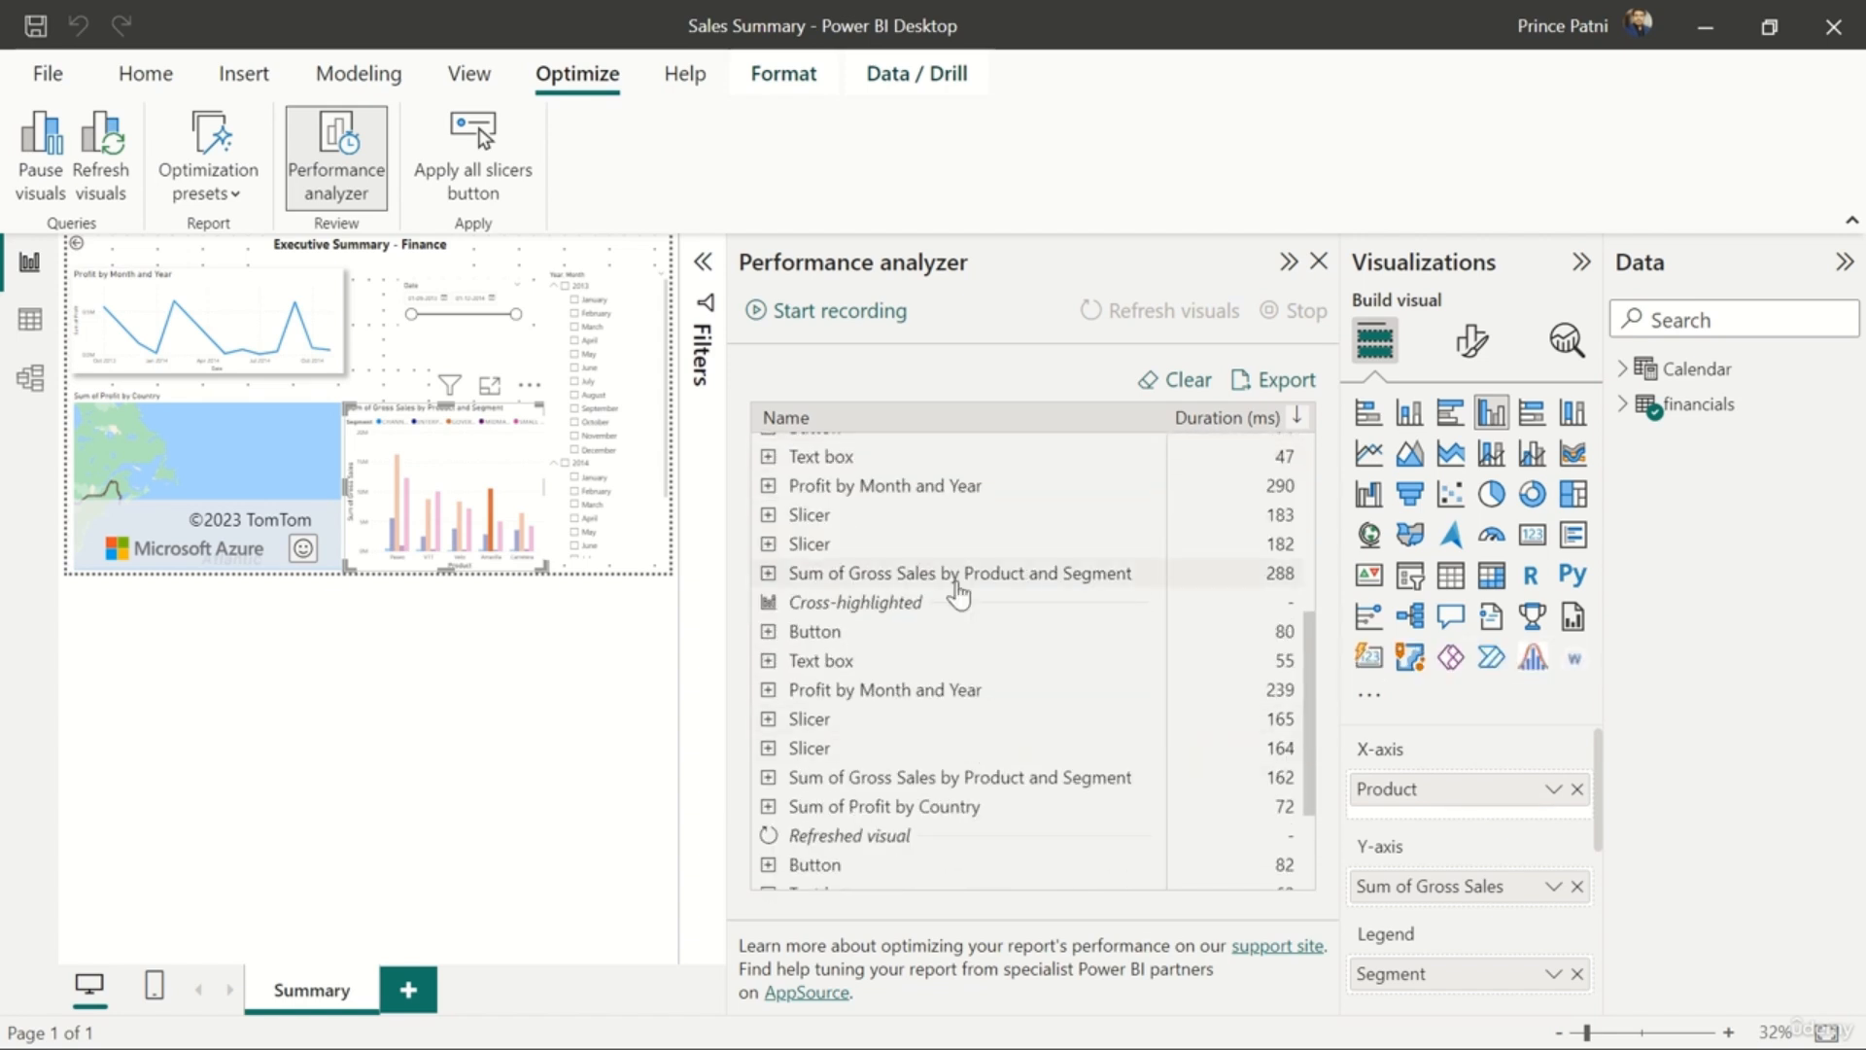
{"action": "left_click", "coordinate": [955, 581]}
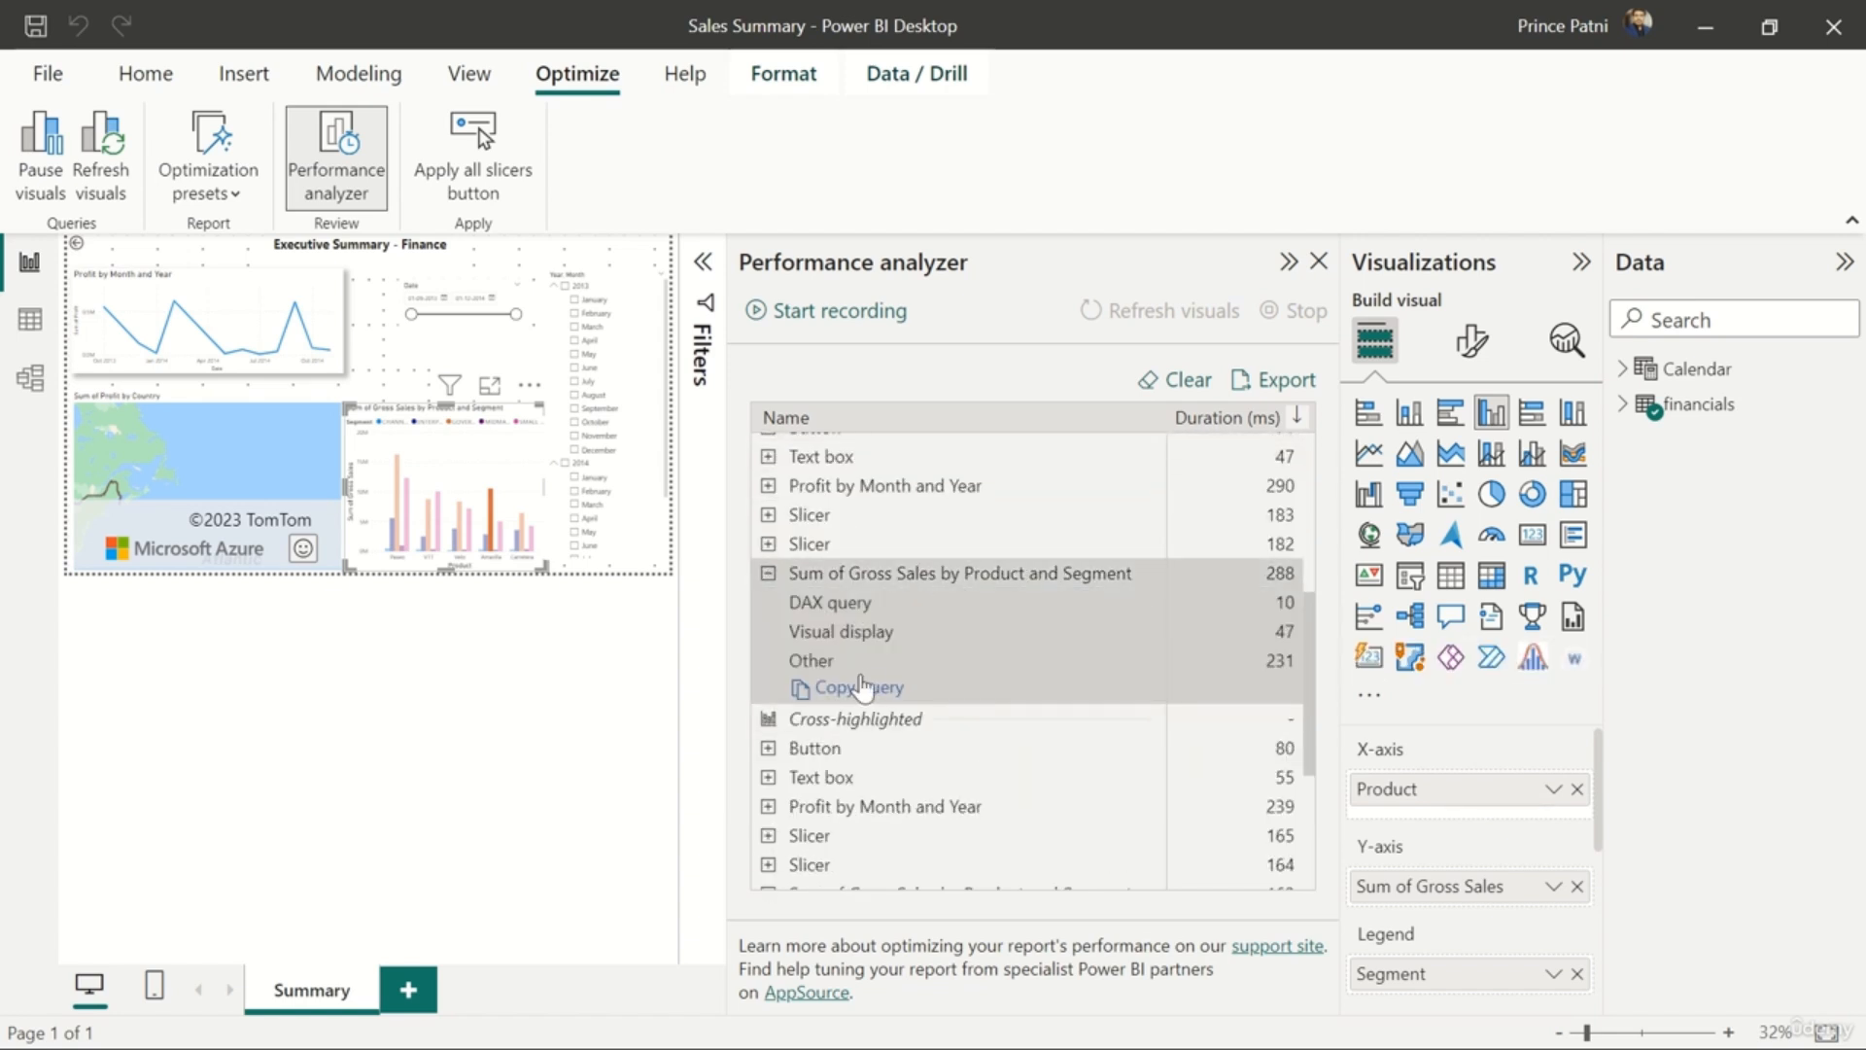
- Expand Profit by Month and Year under the last cross-highlight and copy its query
{"action": "scroll", "coordinate": [893, 825], "scroll_direction": "down", "scroll_amount": 2}
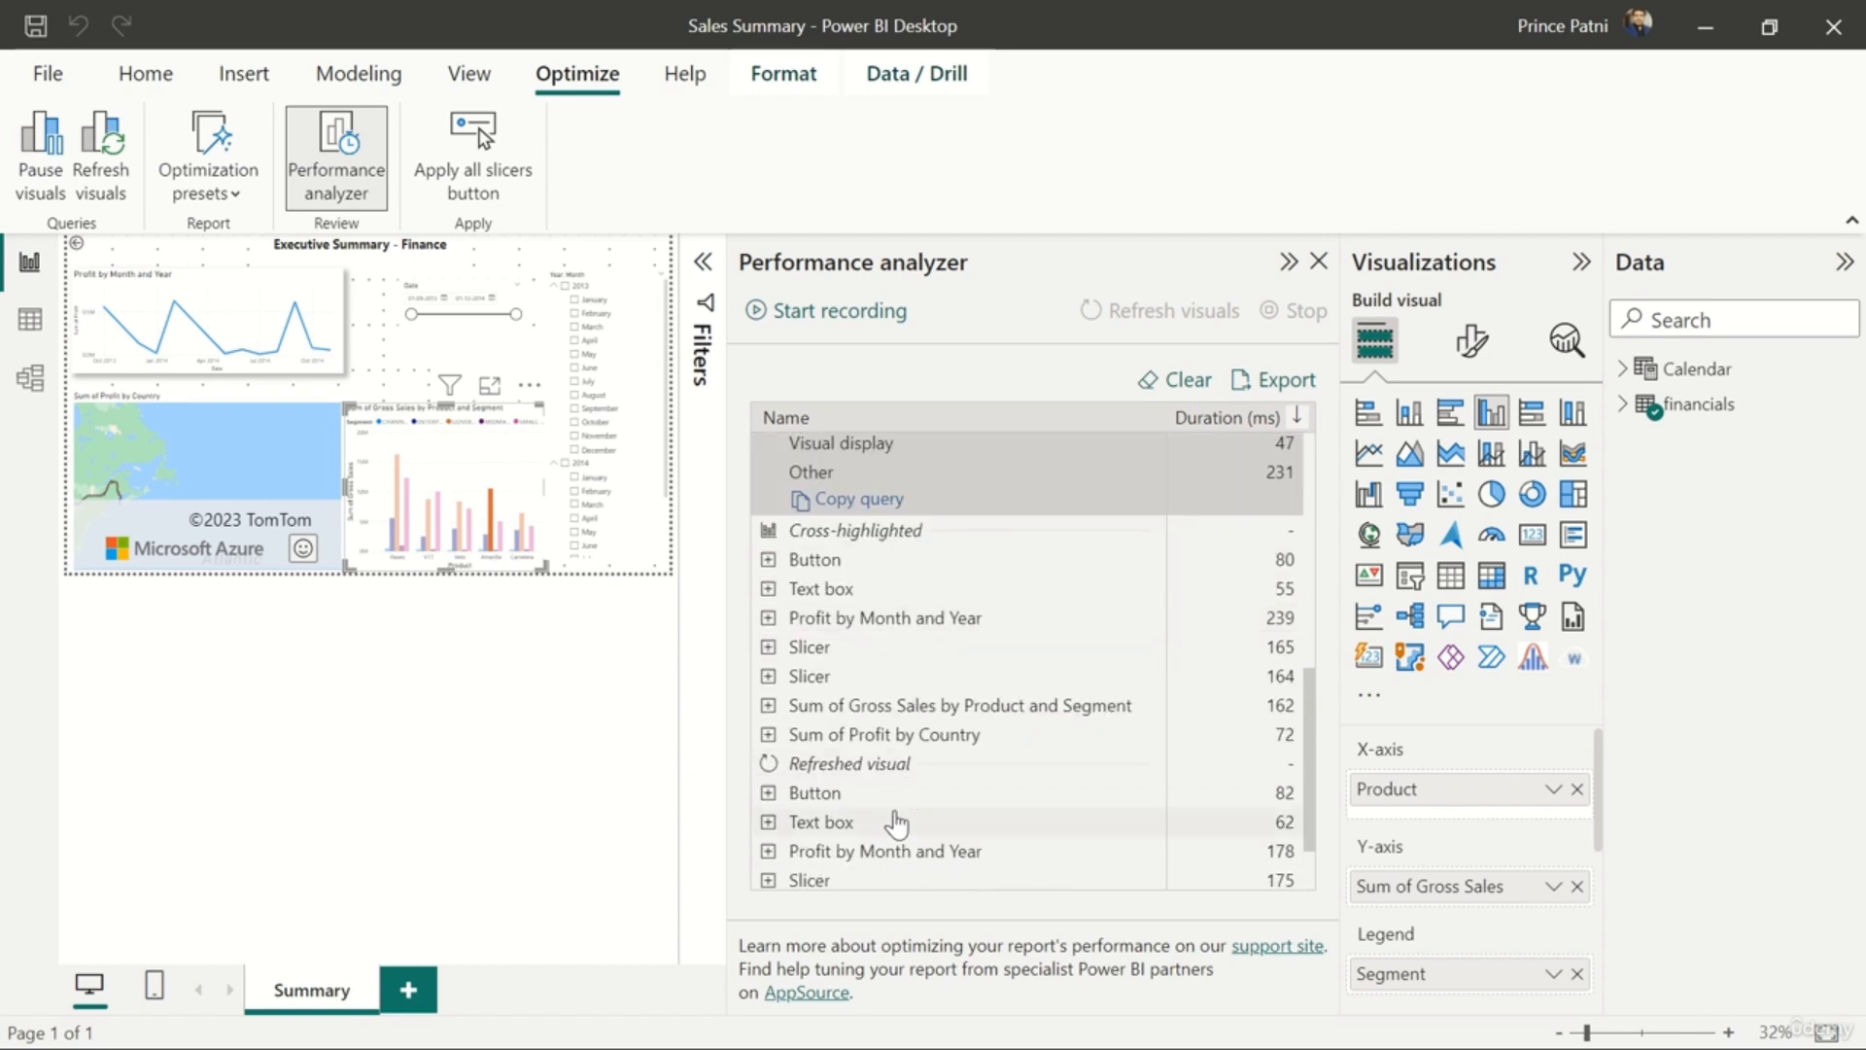
{"action": "left_click", "coordinate": [903, 627]}
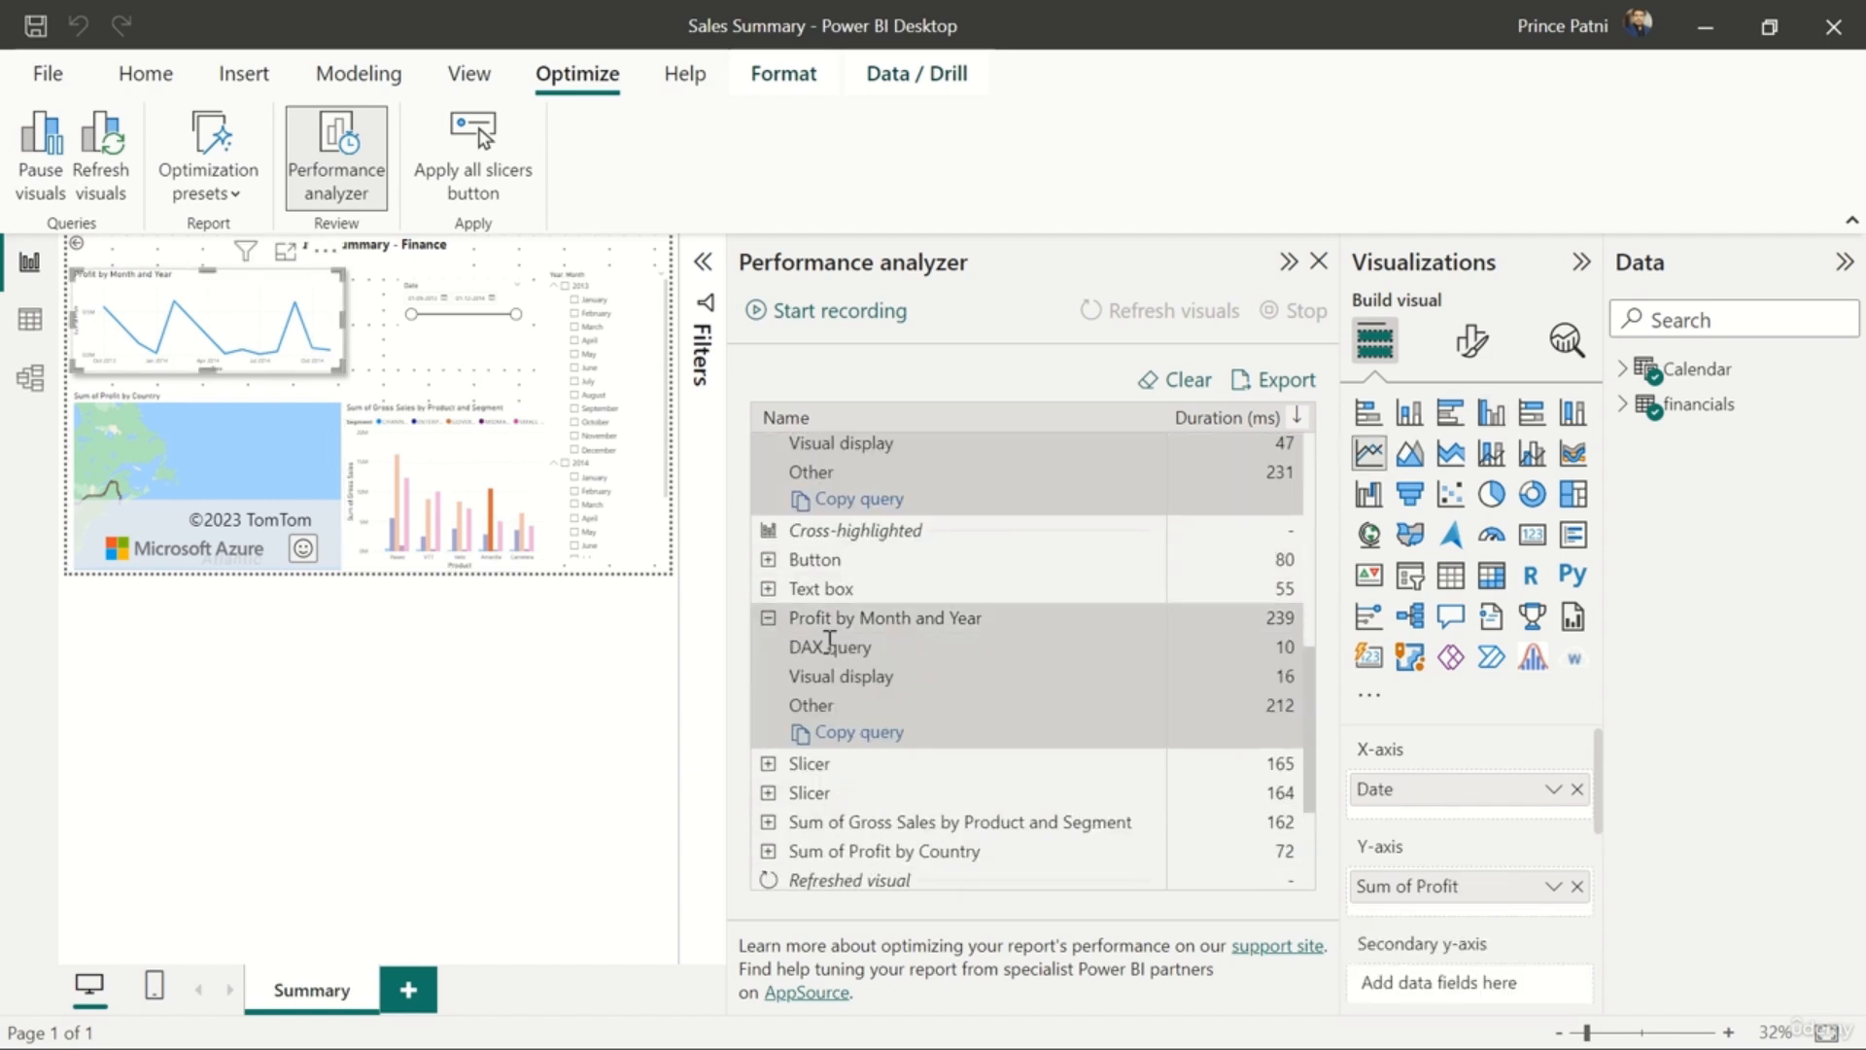
{"action": "left_click", "coordinate": [873, 737]}
- Check the duration breakdown of the first slicer recorded under the refreshed visuals and collapse it again
{"action": "scroll", "coordinate": [871, 731], "scroll_direction": "down", "scroll_amount": 2}
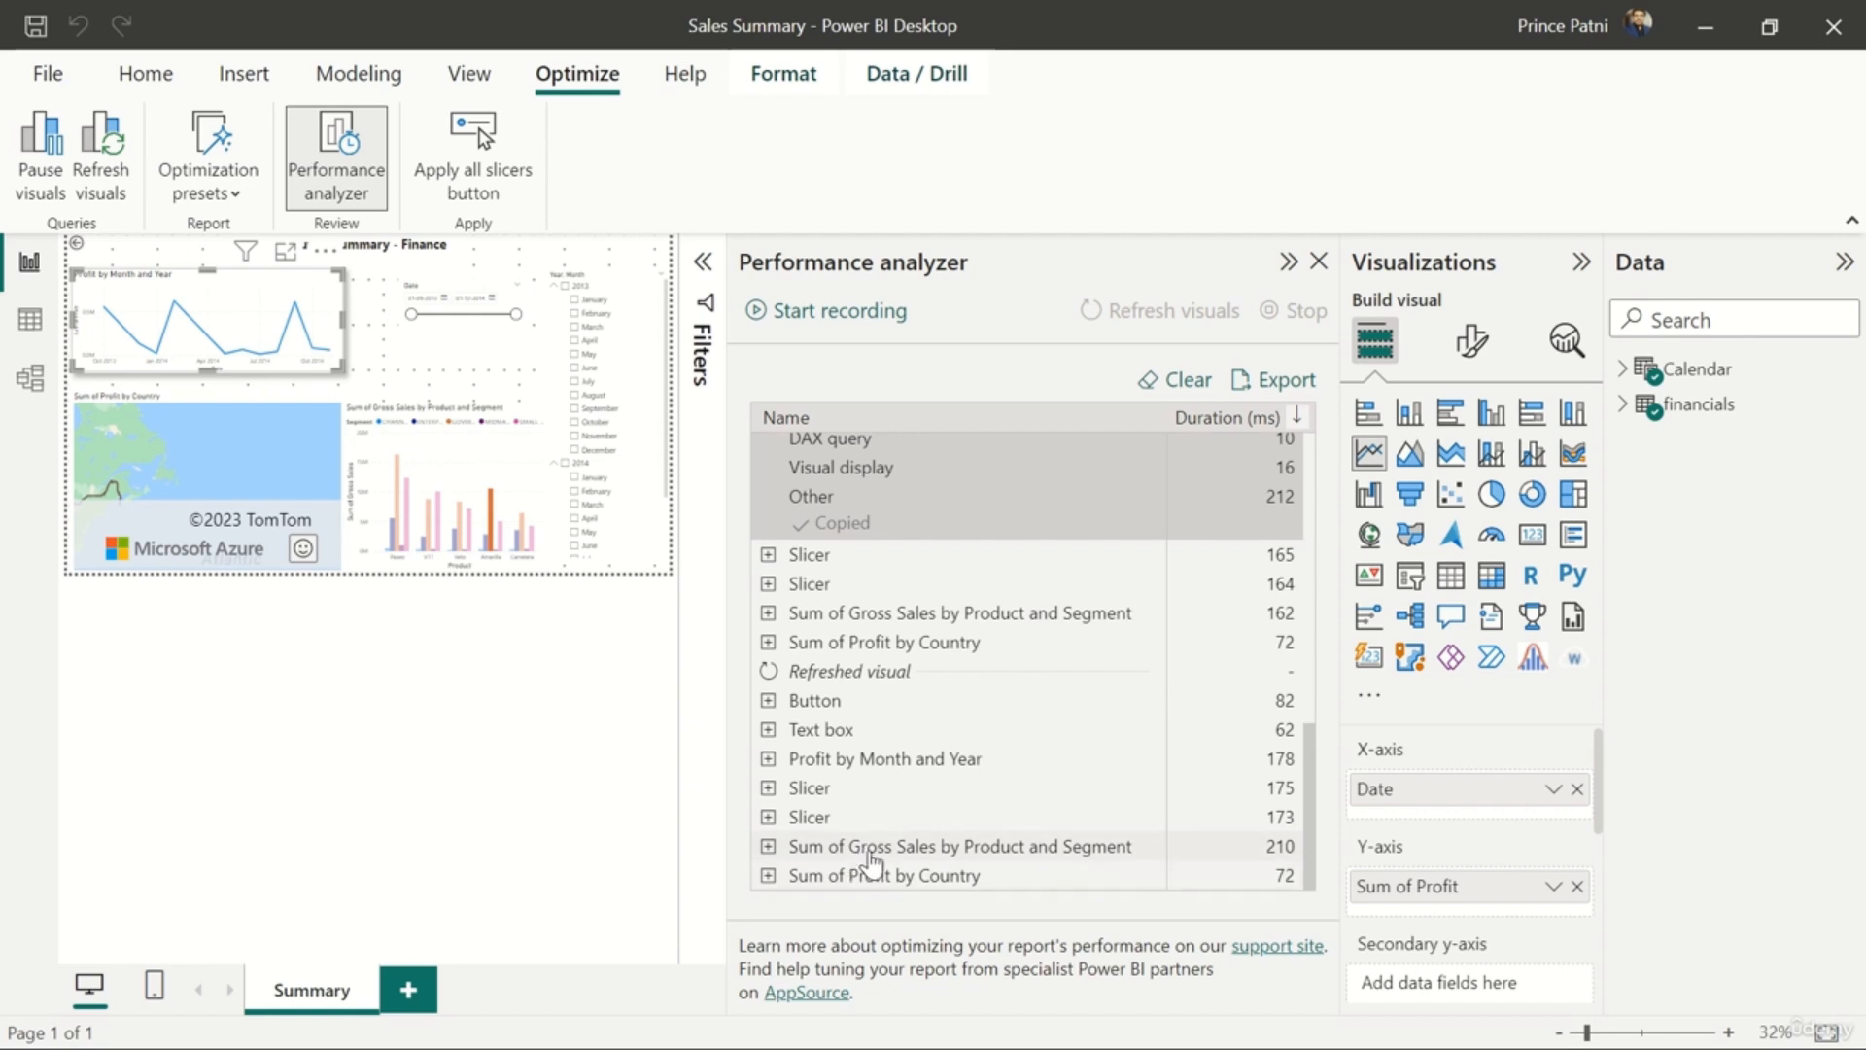
{"action": "left_click", "coordinate": [826, 793]}
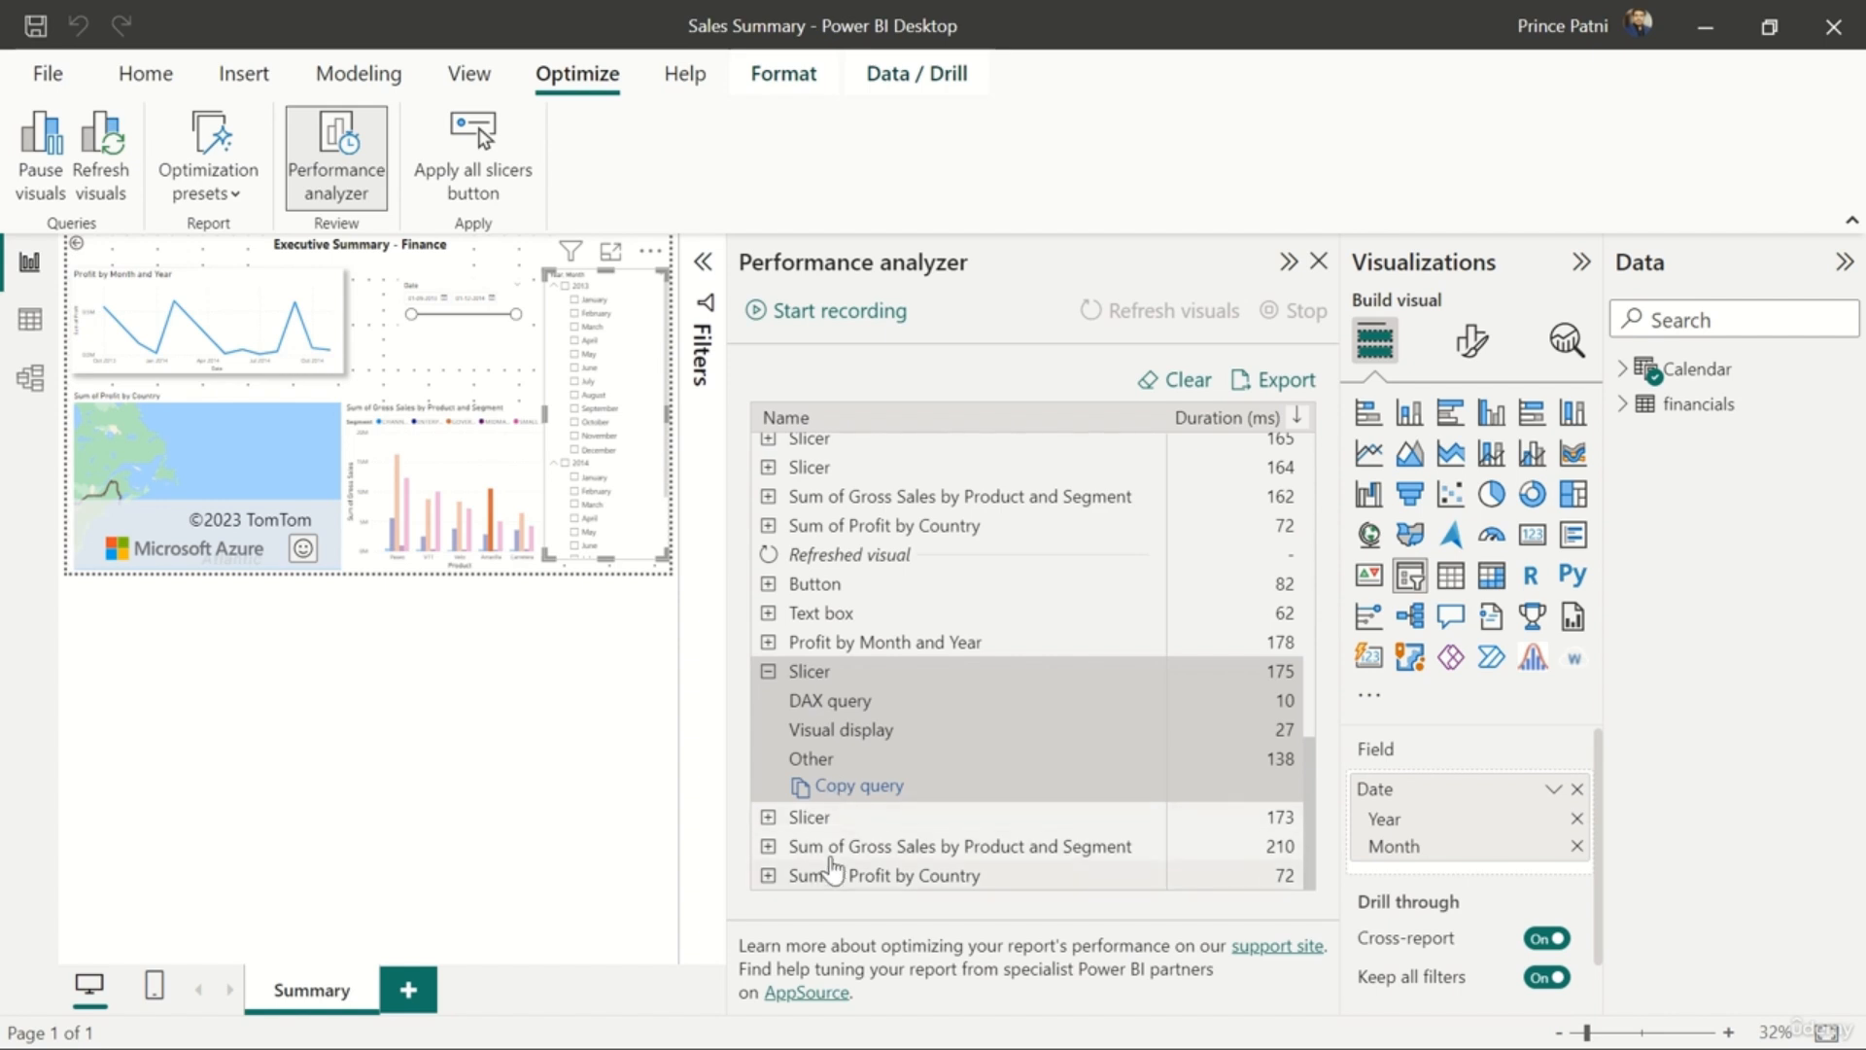
{"action": "left_click", "coordinate": [767, 672]}
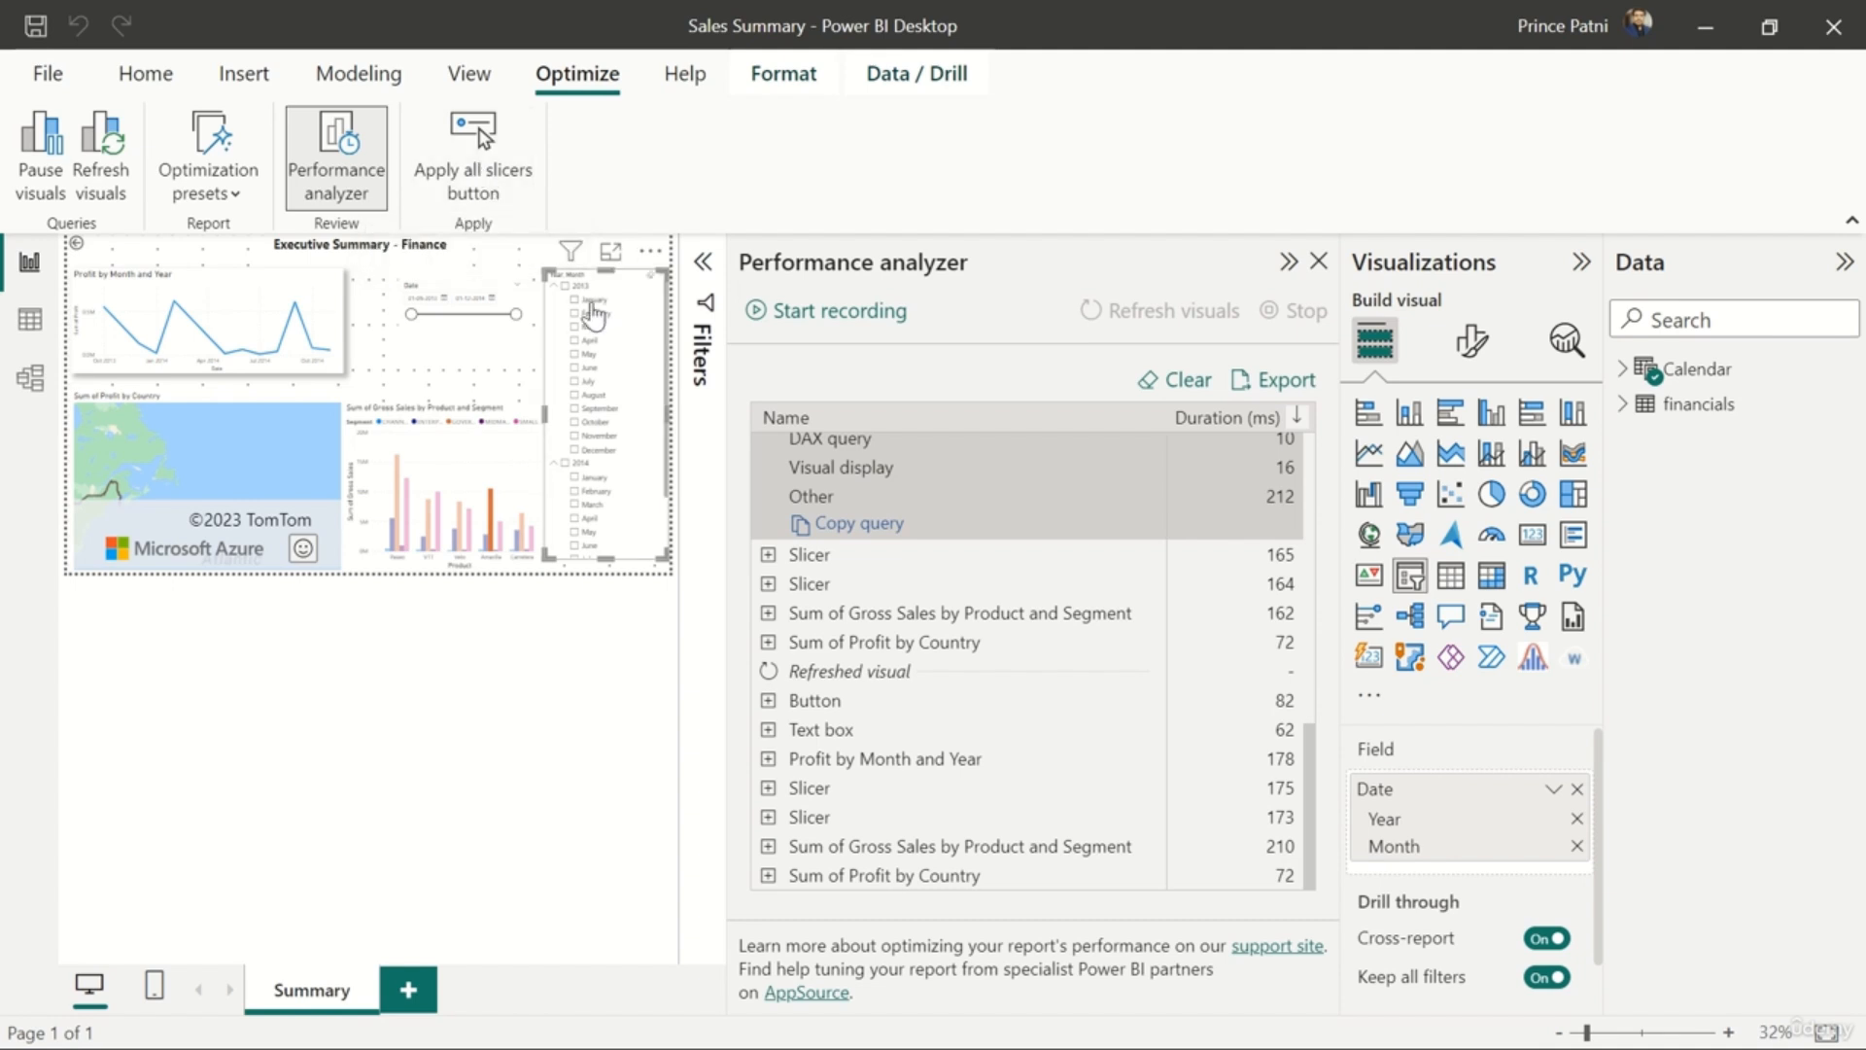
- Close the Performance analyzer and filter the report to 2013 with the Year, Month slicer
{"action": "left_click", "coordinate": [1319, 261]}
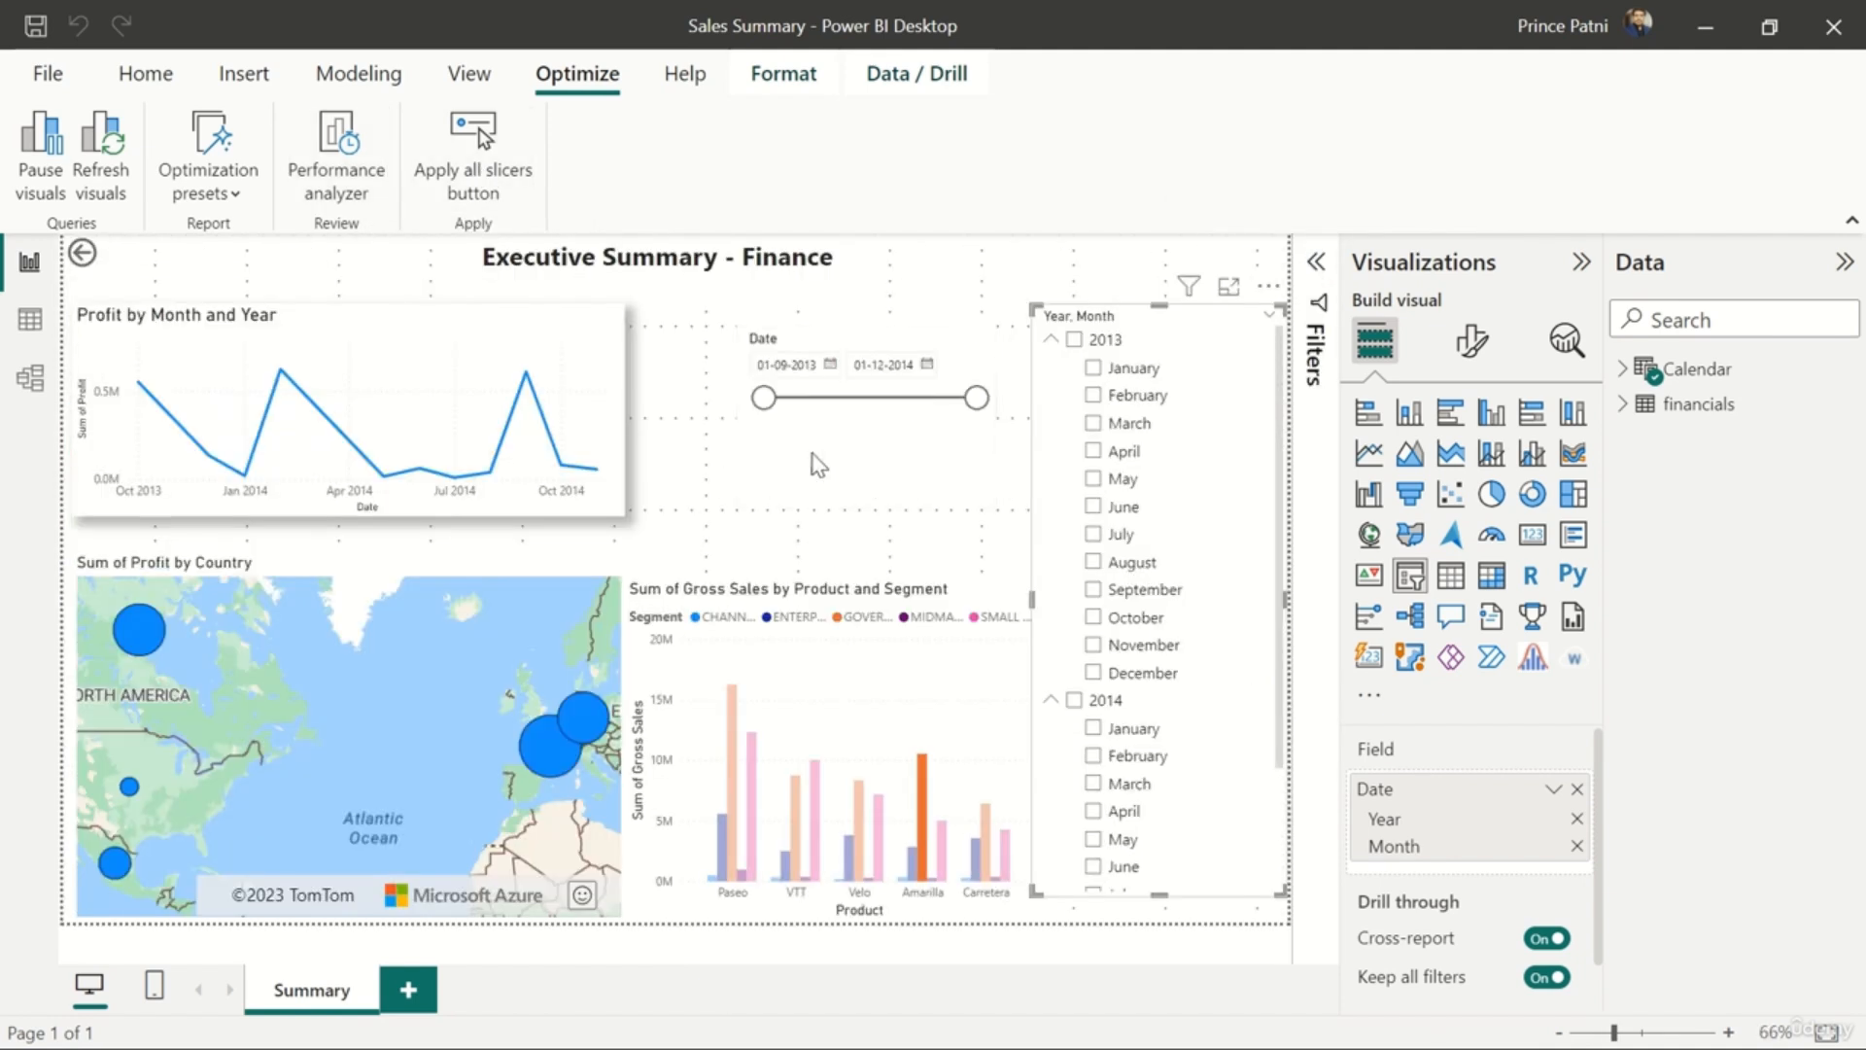
{"action": "left_click", "coordinate": [1074, 340]}
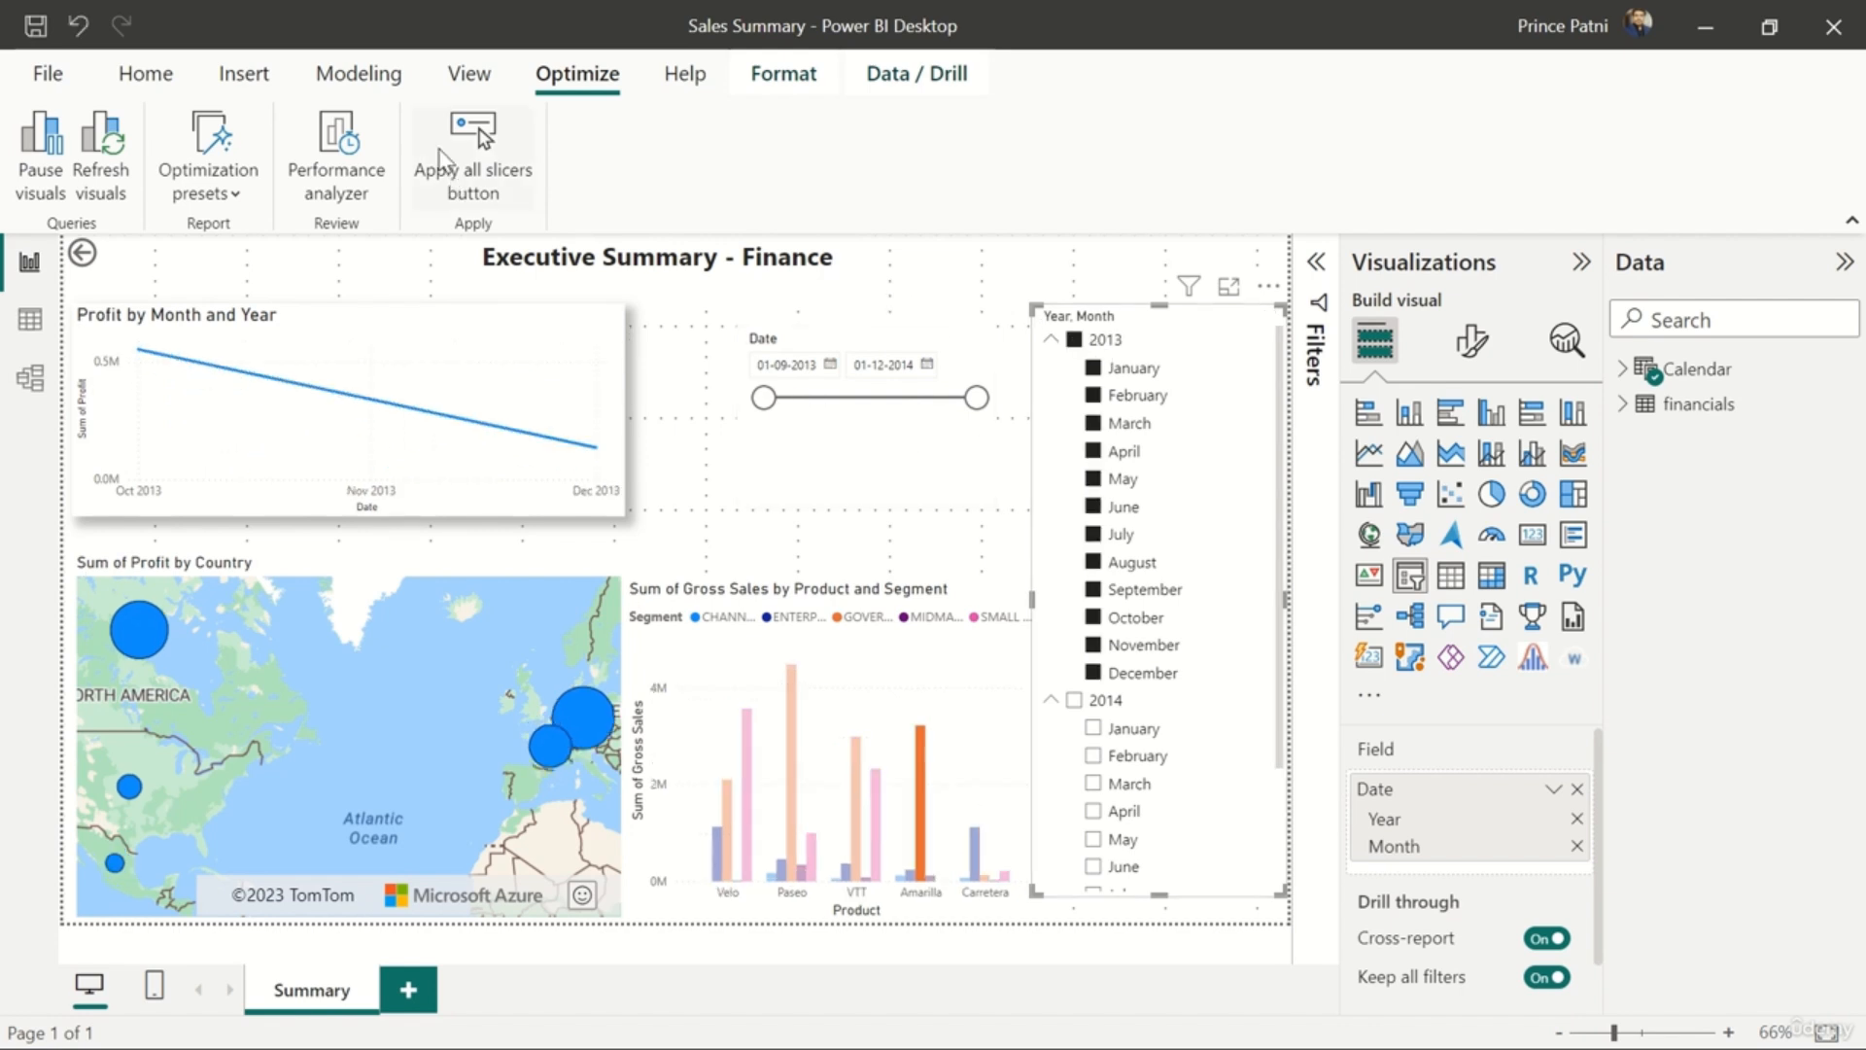
- Add an Apply all slicers button to the Summary page and clear 2013 in the Year, Month slicer
{"action": "left_click", "coordinate": [494, 184]}
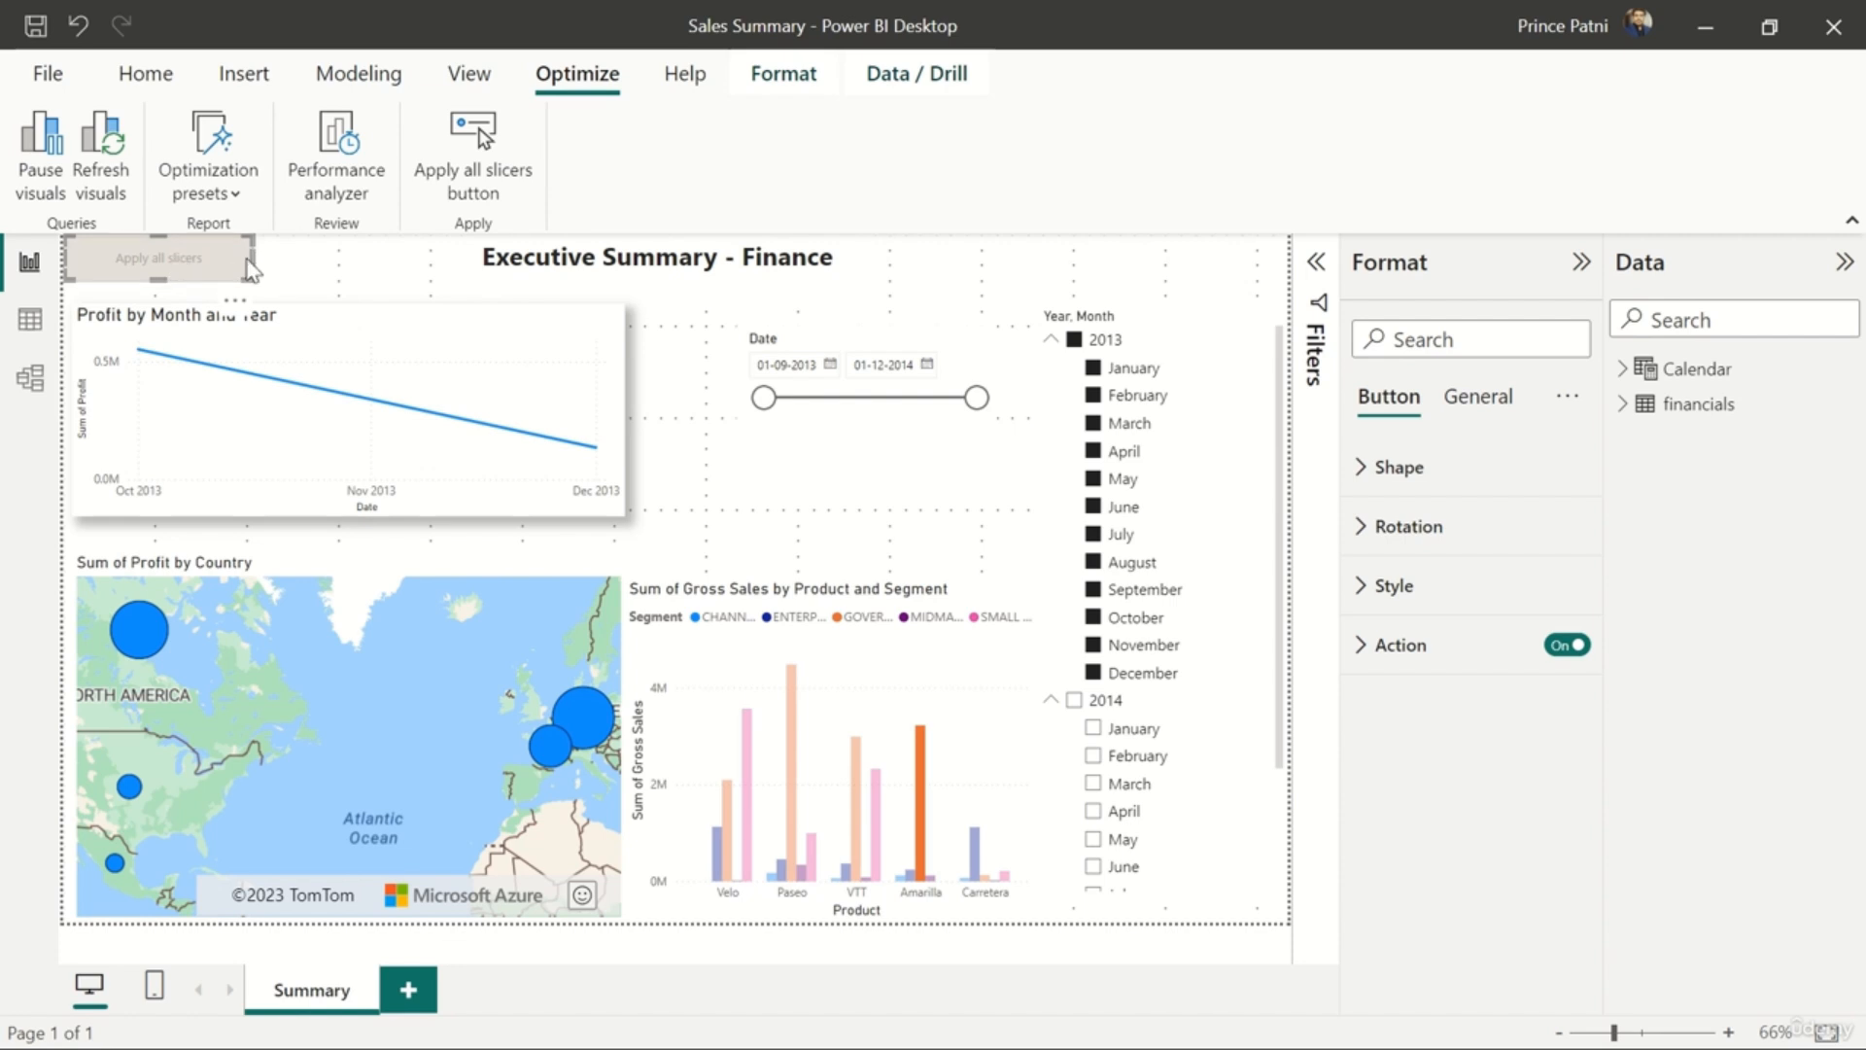
{"action": "left_click", "coordinate": [1075, 340]}
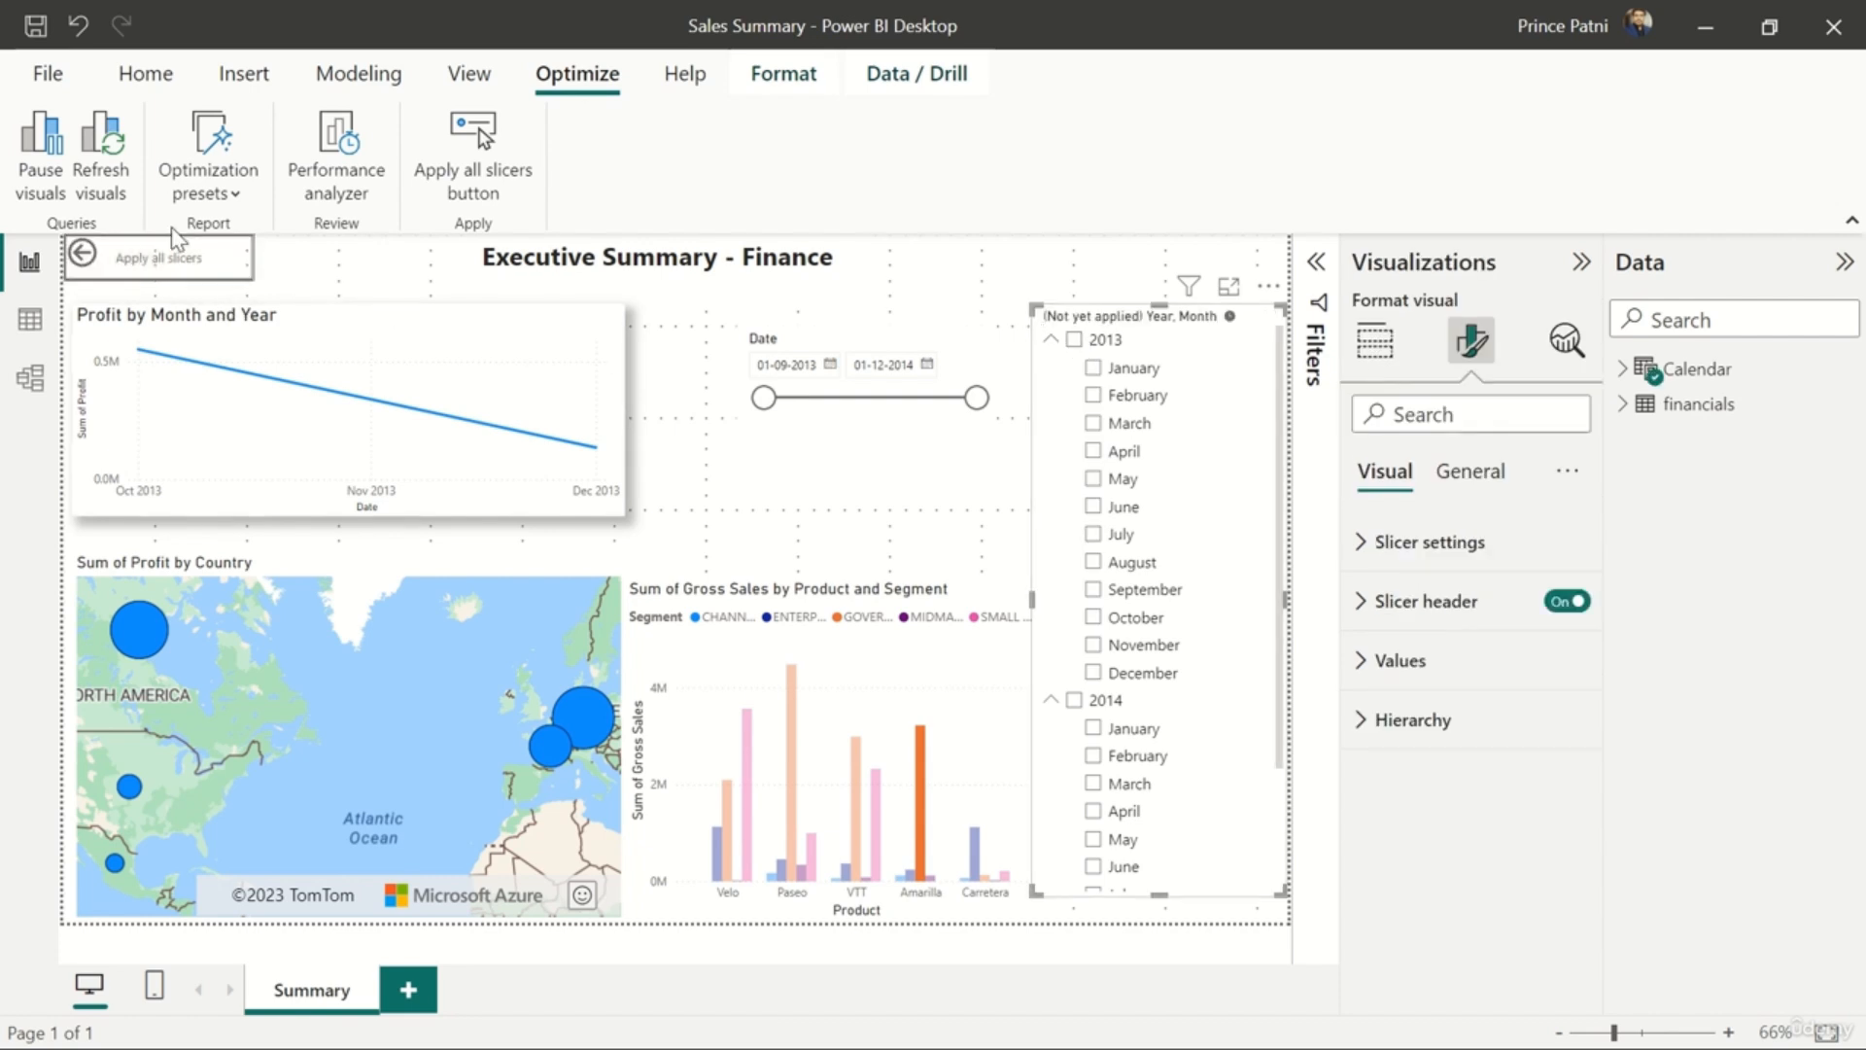
- Select the Apply all slicers button on the page, review its general and button formatting options, and collapse them
{"action": "left_click", "coordinate": [85, 268]}
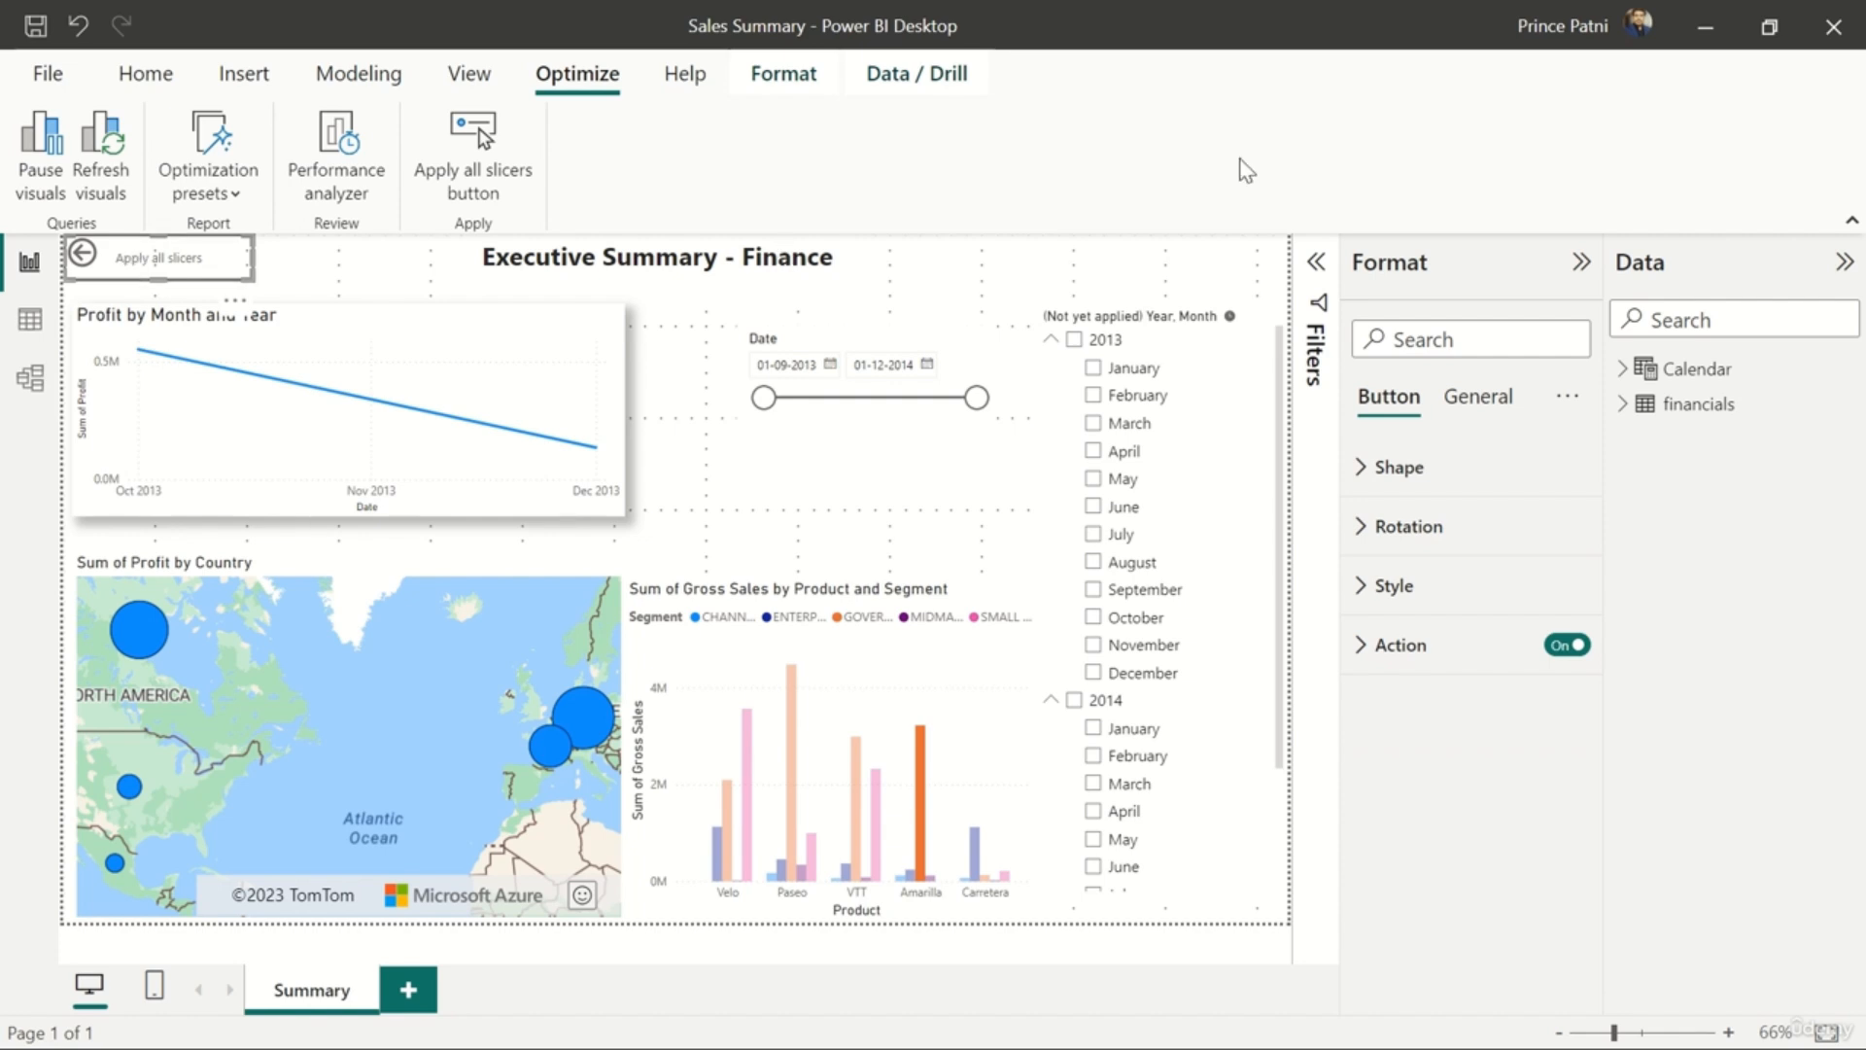
{"action": "left_click", "coordinate": [1490, 402]}
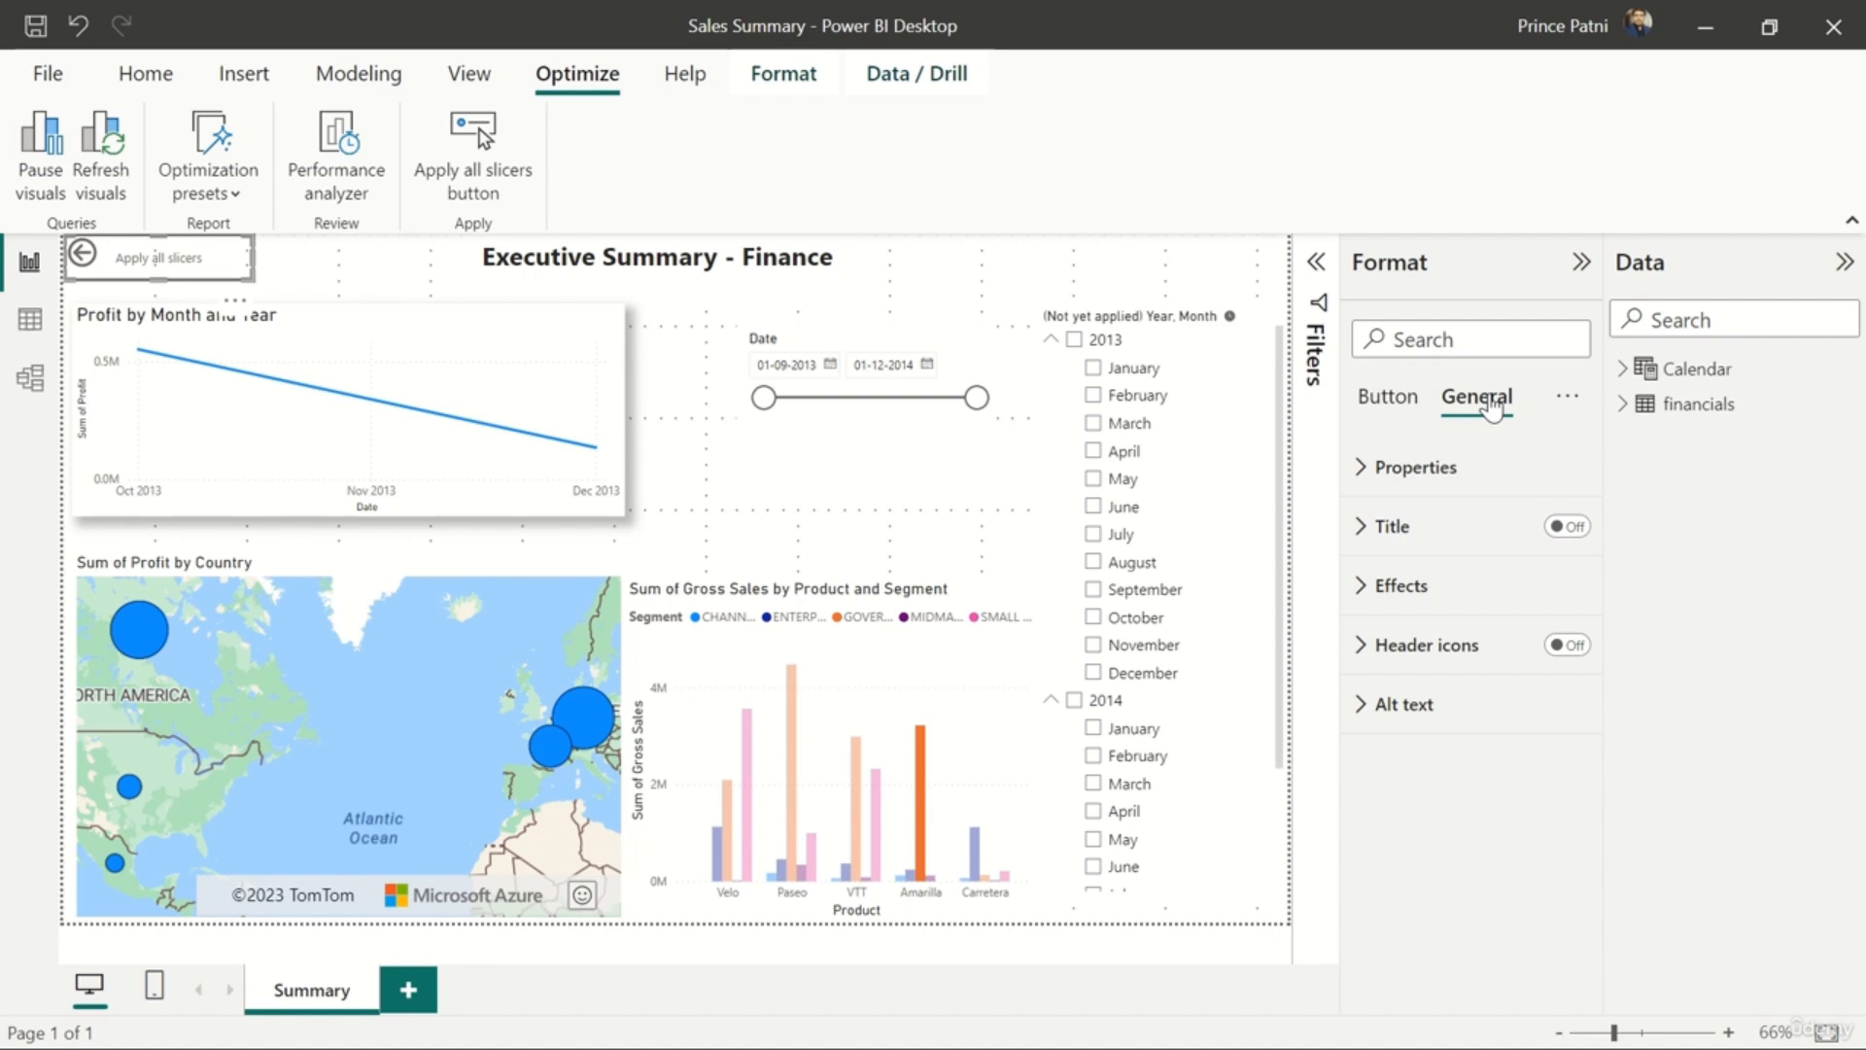
{"action": "left_click", "coordinate": [1389, 401]}
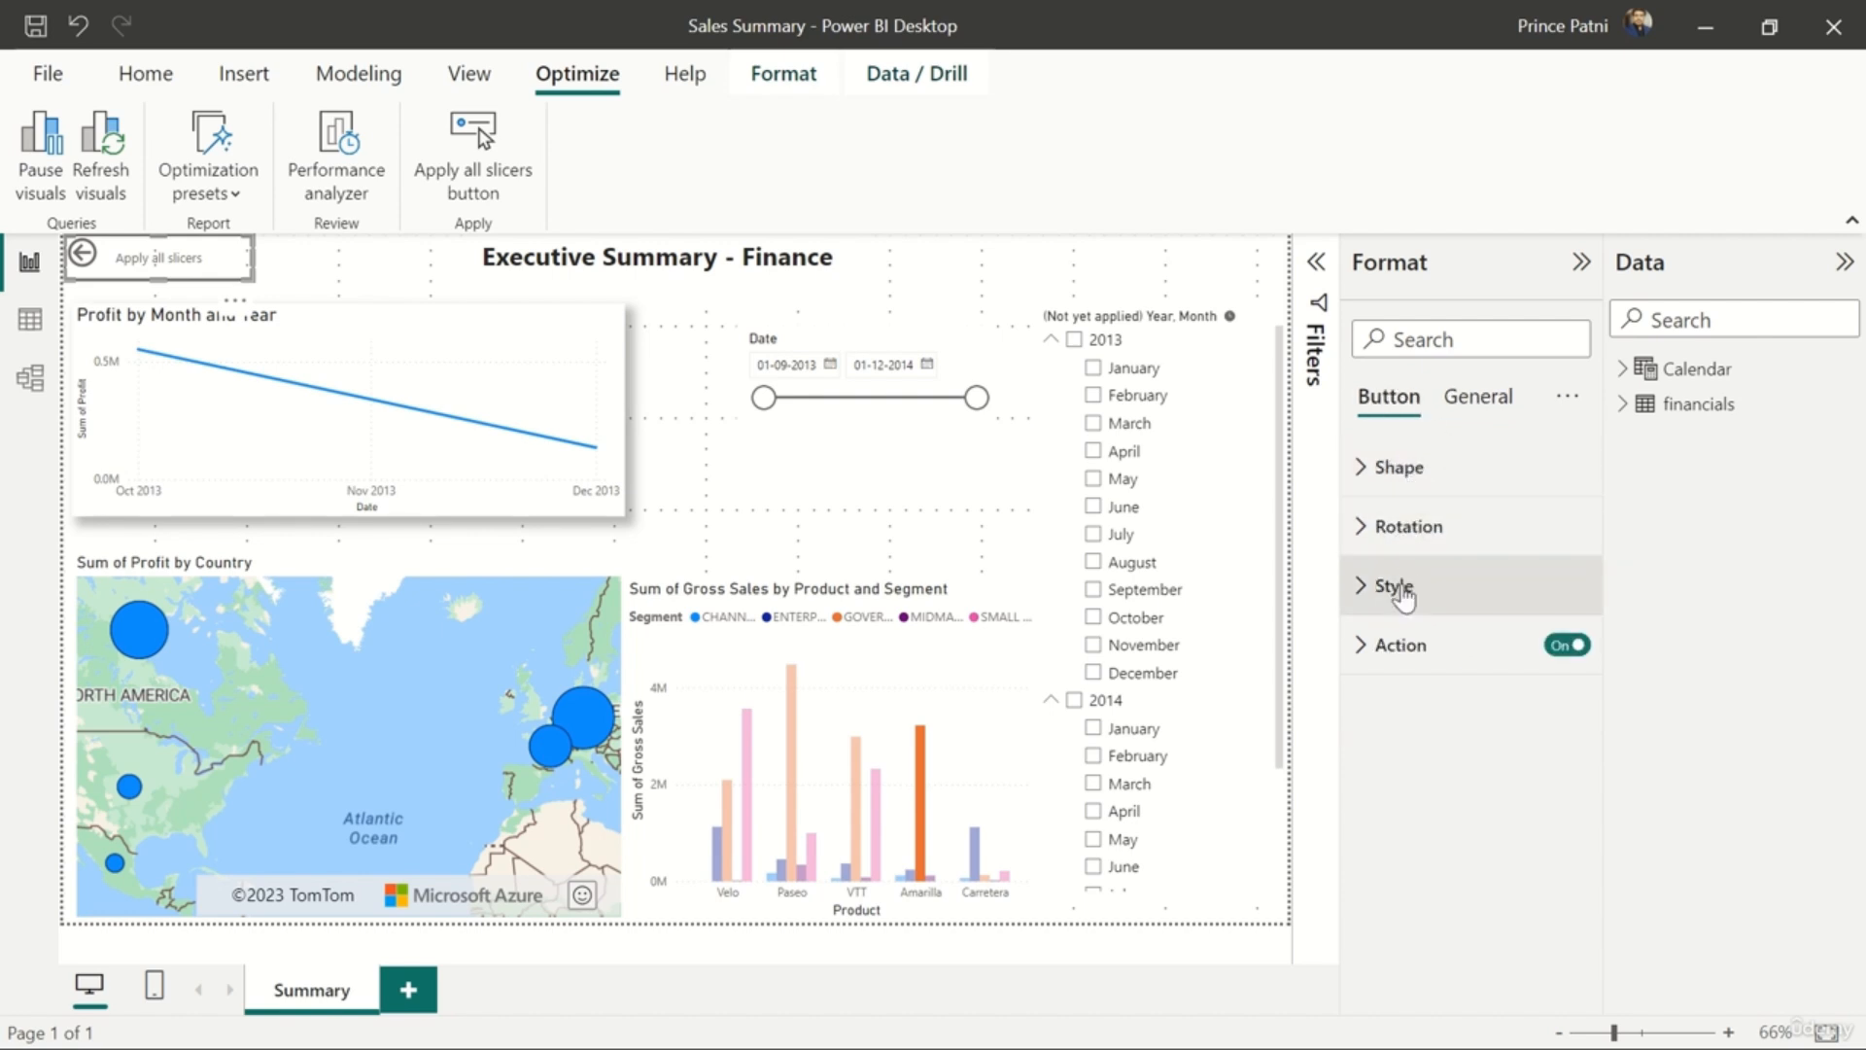
{"action": "left_click", "coordinate": [1582, 261]}
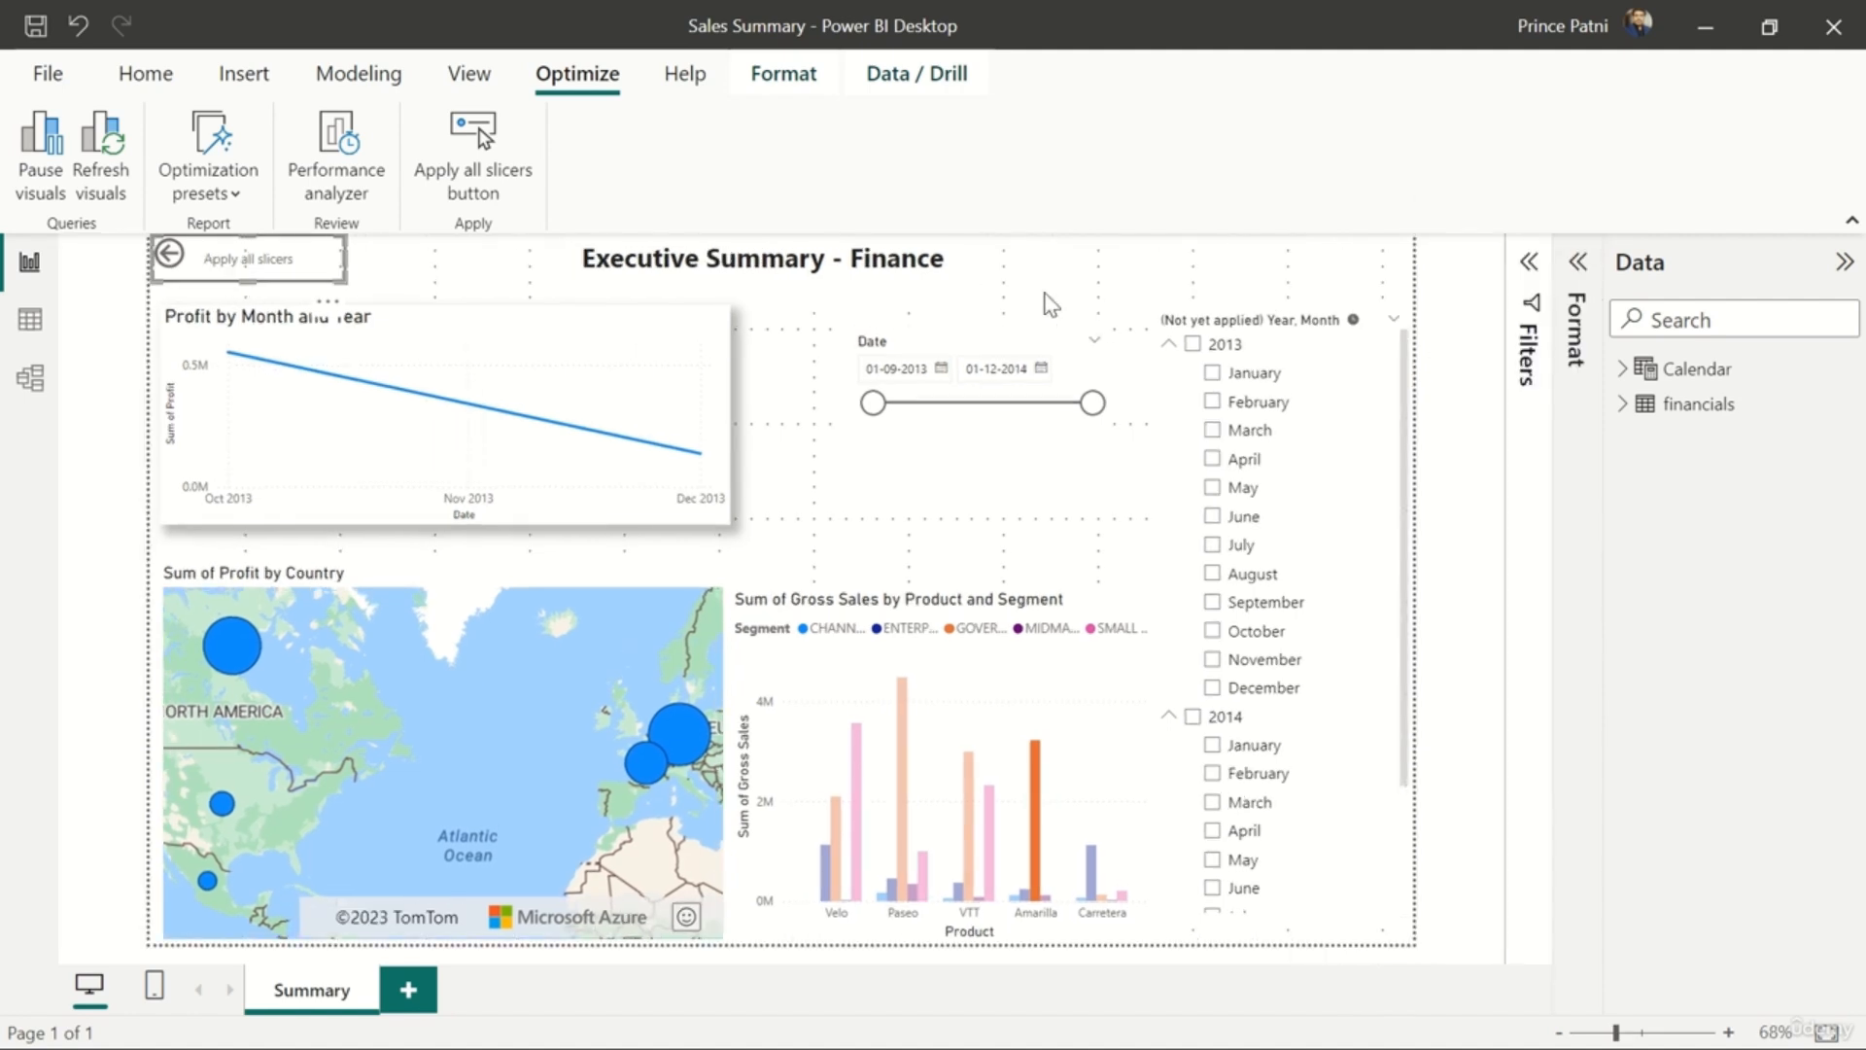